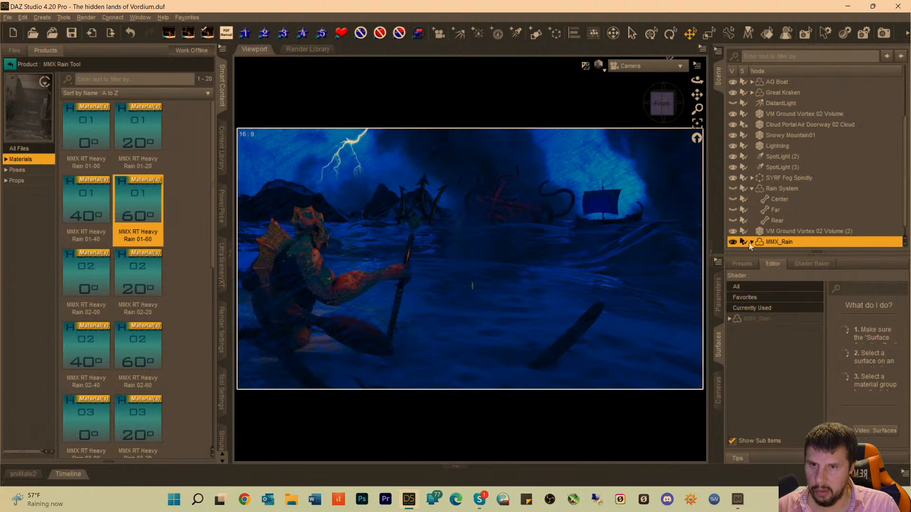
Collapse the MMX_Rain hierarchy and delete the Rain System figure with its Center, Far and Rear parts from the scene.
scroll(793, 197, down, 1)
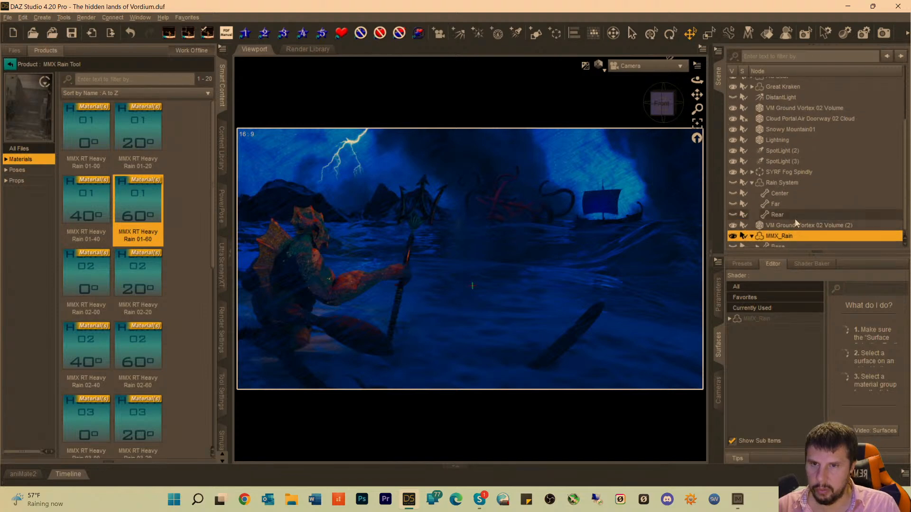
scroll(797, 223, down, 1)
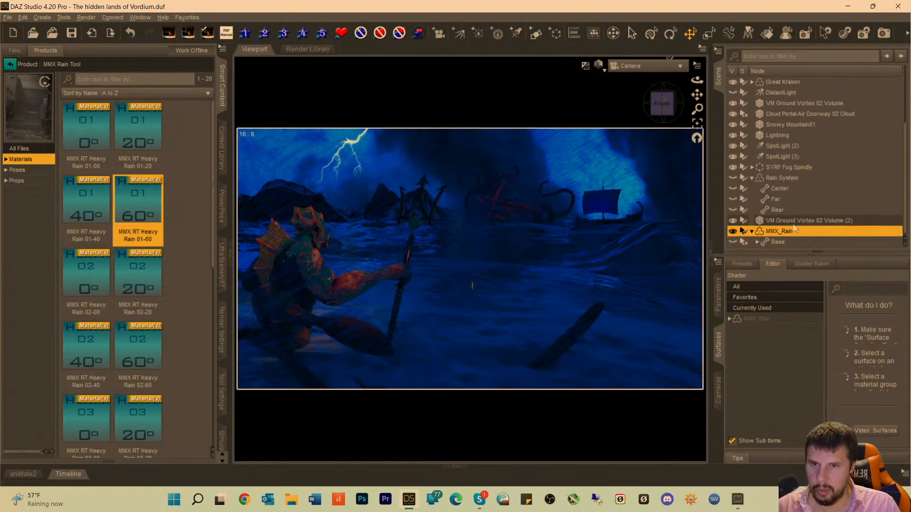
click(752, 232)
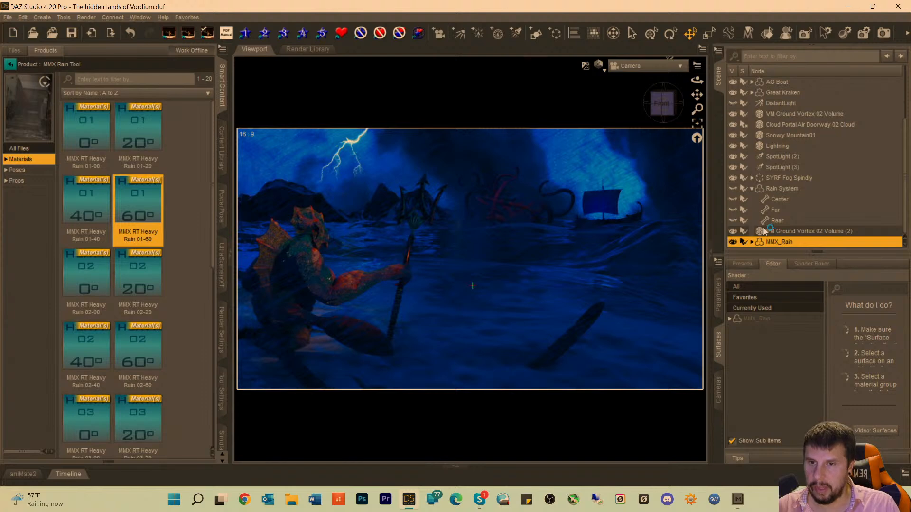
click(764, 232)
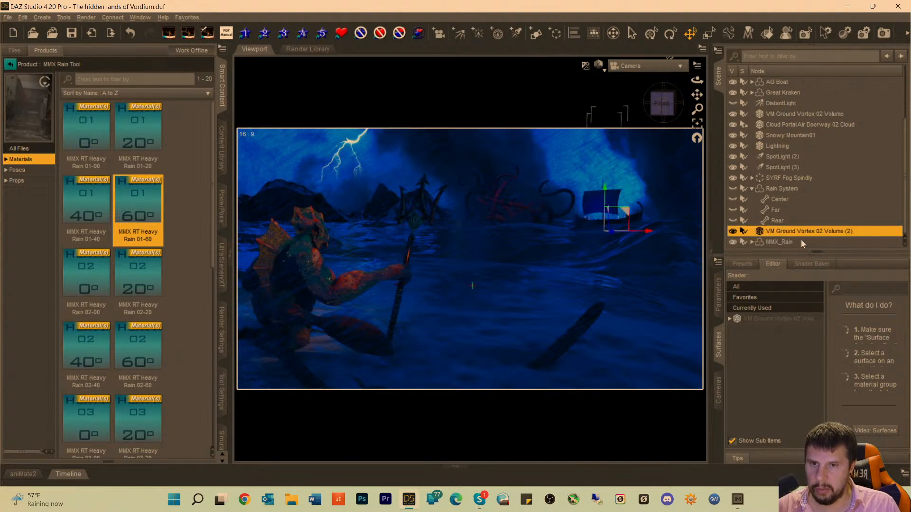
click(766, 188)
key(Delete)
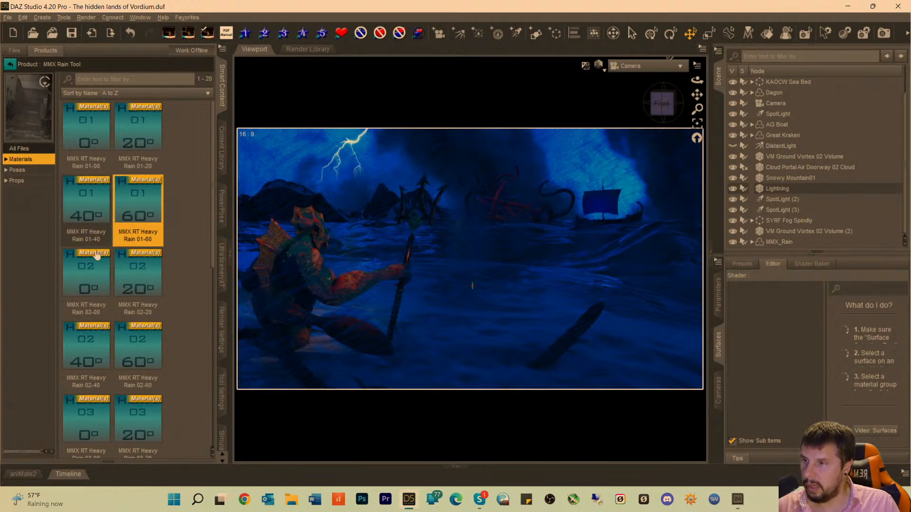
Make the MMX_Rain figure unselectable in the viewport.
scroll(127, 287, down, 3)
scroll(127, 288, down, 2)
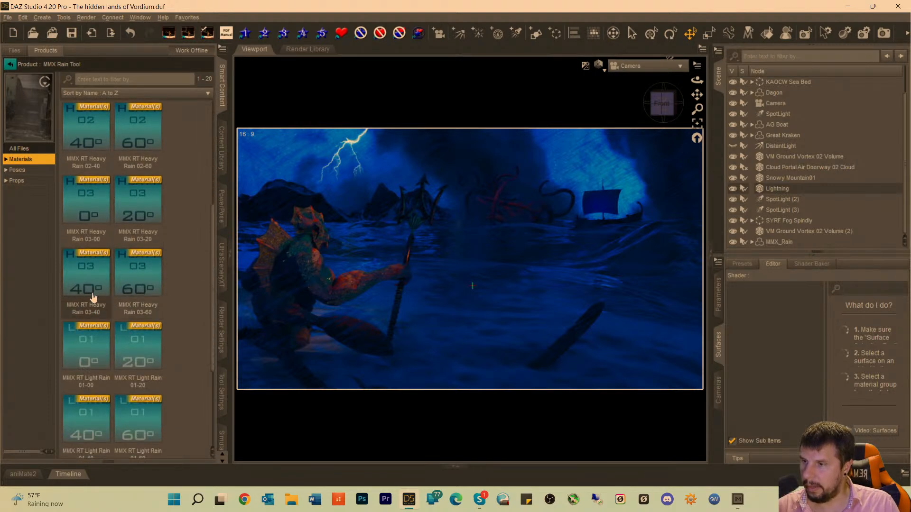
mouse_move(104, 330)
scroll(123, 328, down, 3)
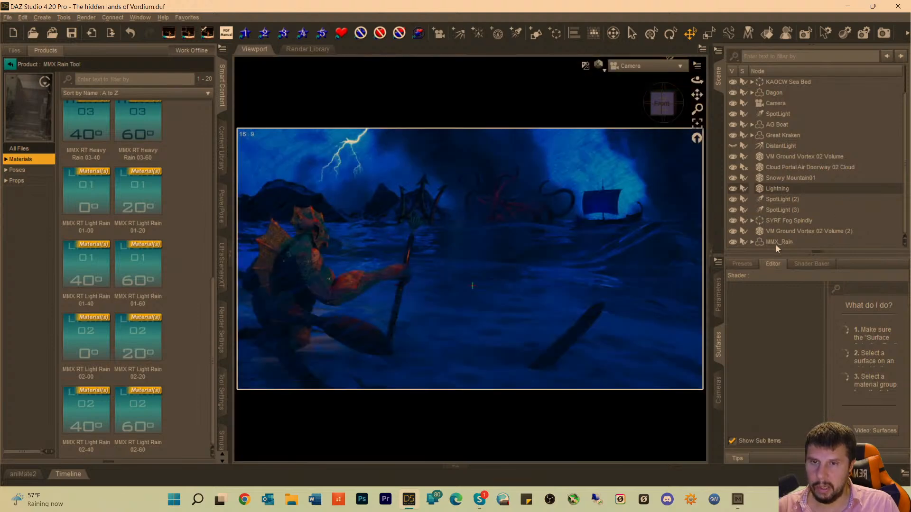
click(772, 242)
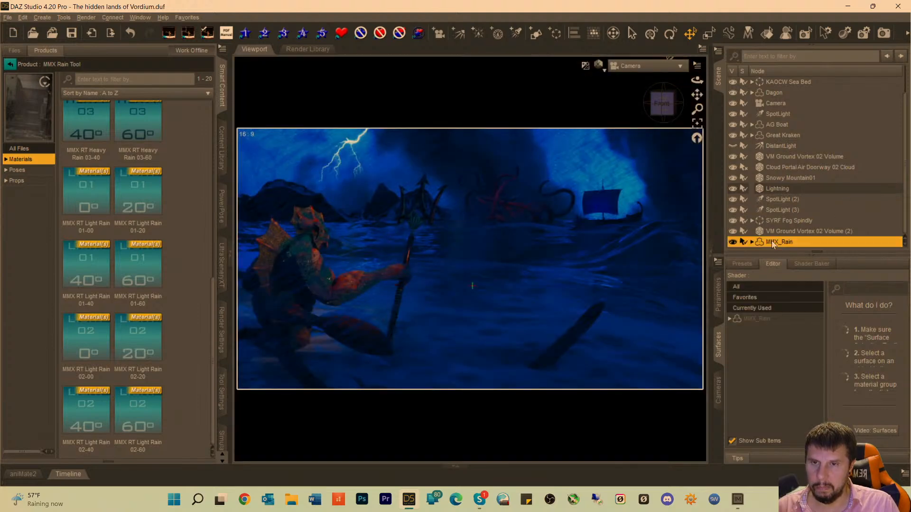
click(744, 243)
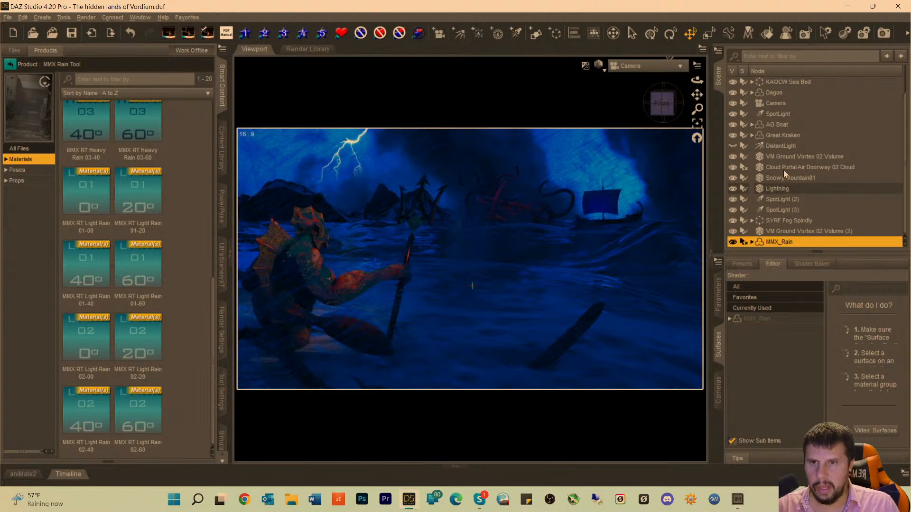
Hide the Cloud Portal Air Doorway 02 Cloud and show it again to compare its effect on the scene.
click(787, 157)
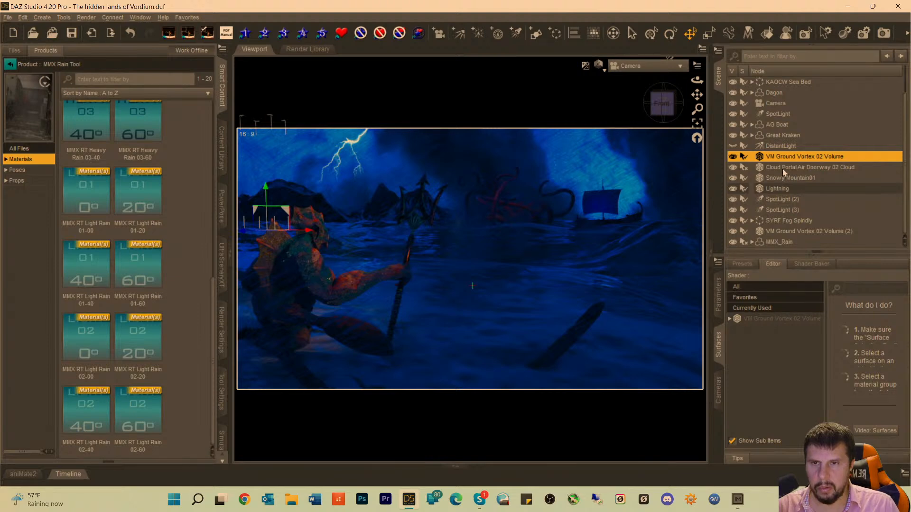
click(782, 169)
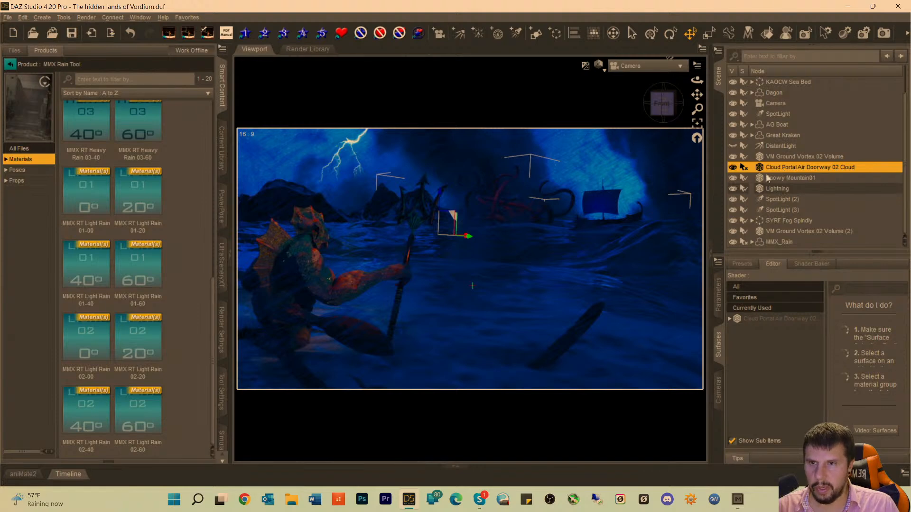
click(732, 168)
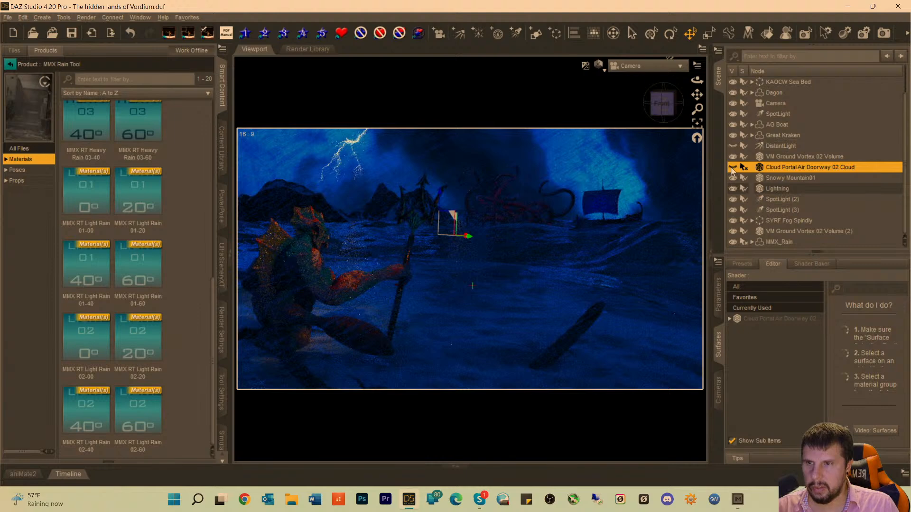
click(732, 168)
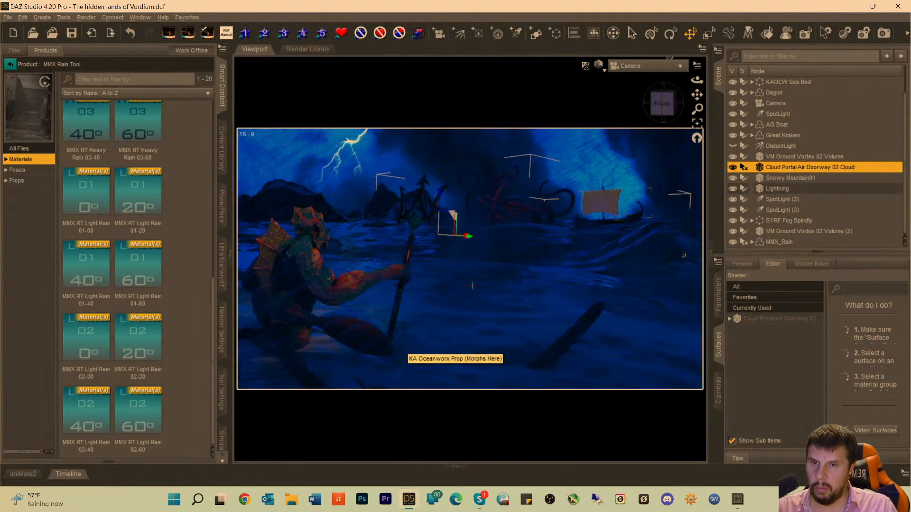
Set the Density Multiplier of the Cloud Portal Air Doorway 02 Cloud's Volume surface to 0.20.
click(774, 319)
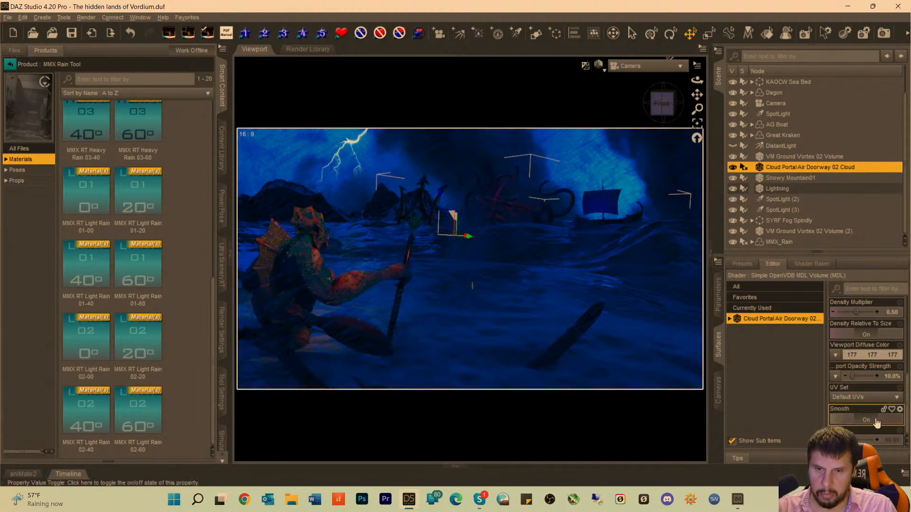
click(729, 321)
click(742, 329)
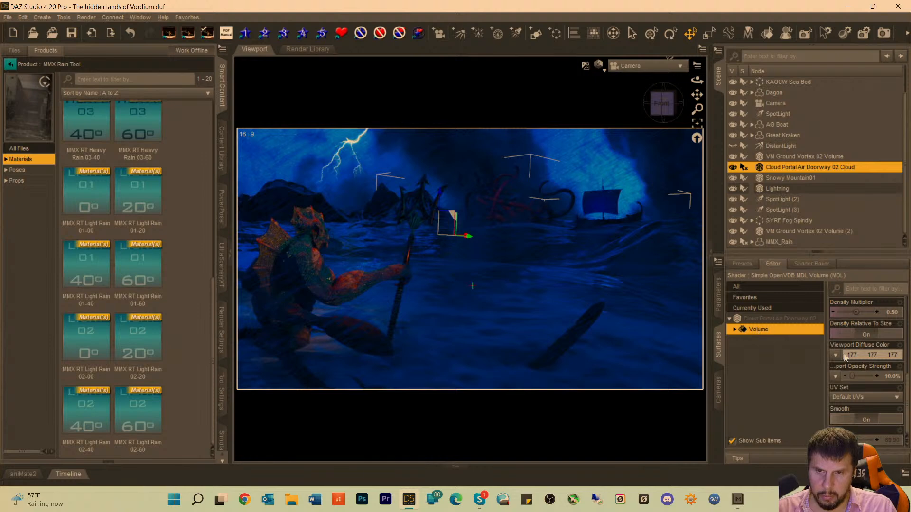
scroll(868, 389, up, 2)
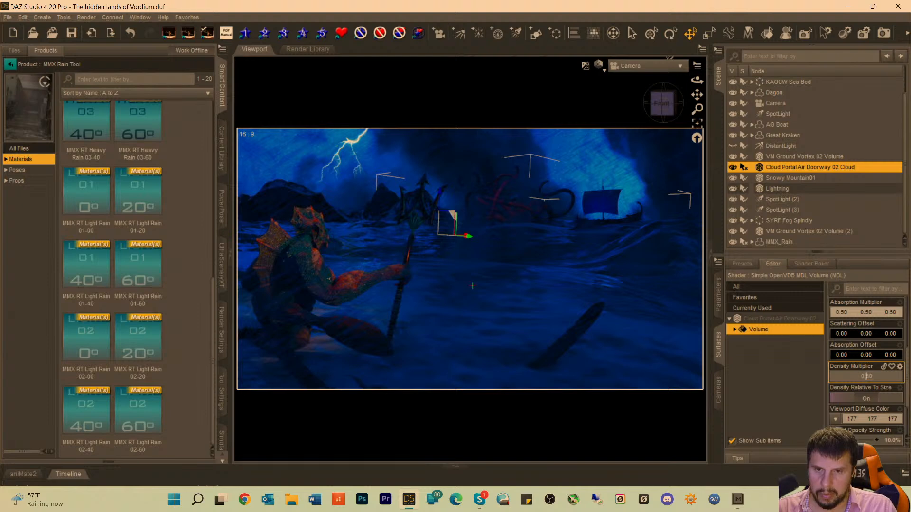
text(0.2)
key(Return)
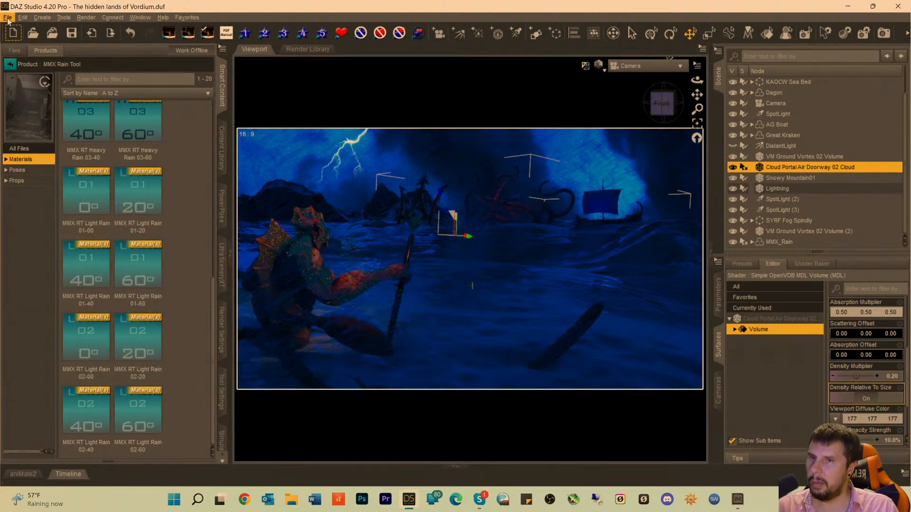
Lock the scene's Camera object against further changes.
click(767, 103)
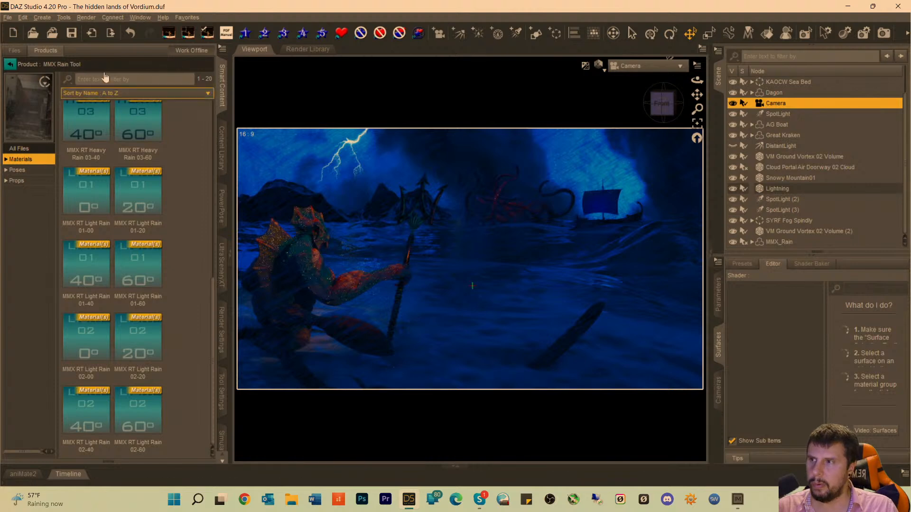
click(23, 17)
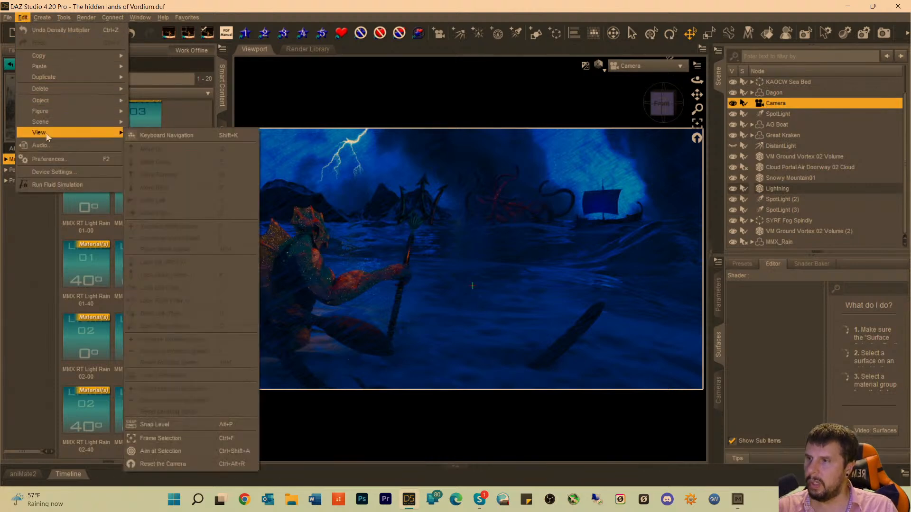
mouse_move(71, 101)
mouse_move(201, 291)
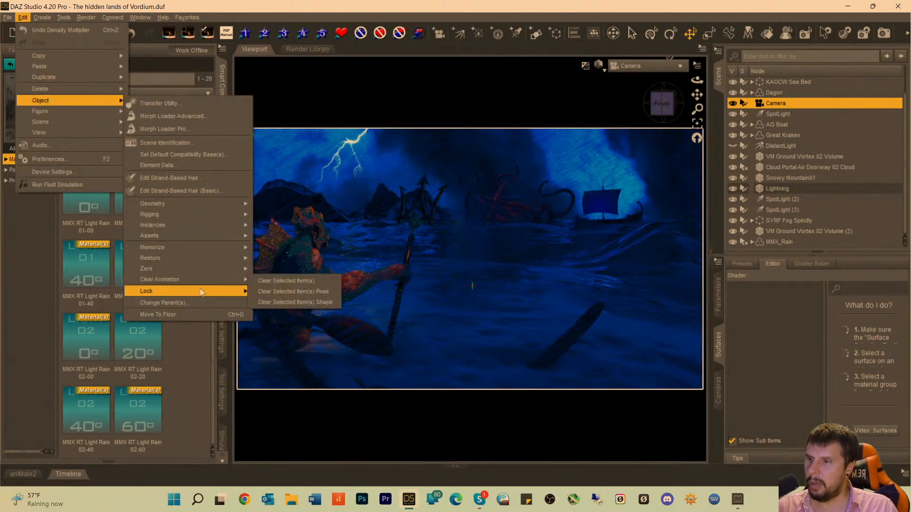
click(266, 294)
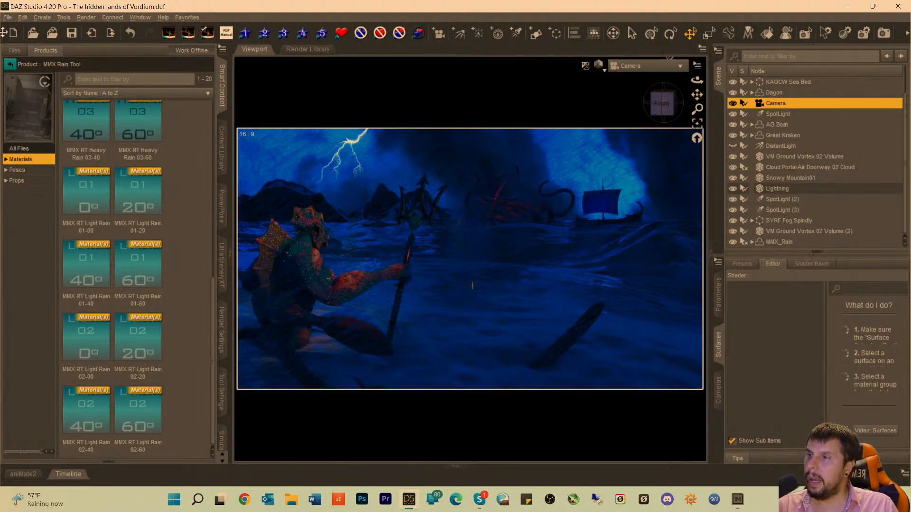
Save the scene as a new file named "The Hidden Lands of Vordium 1" in My DAZ Studio Renders, accepting the default save options.
click(7, 17)
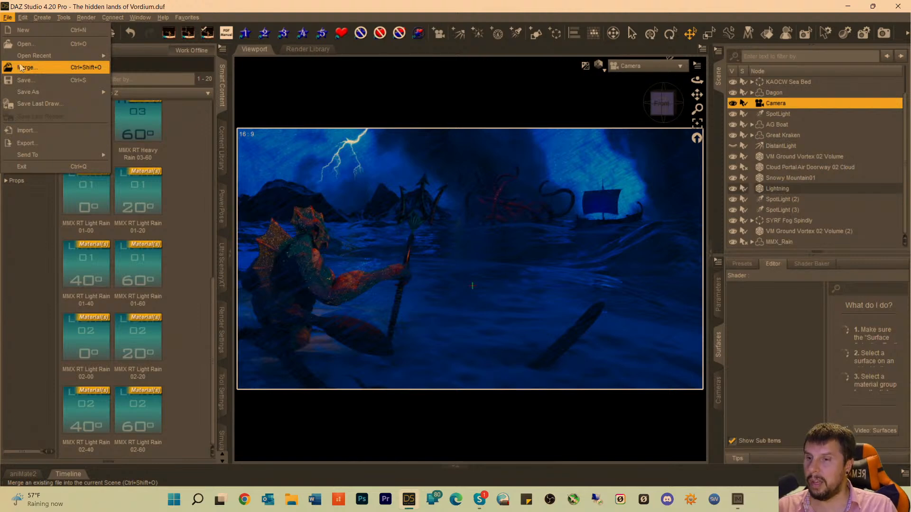
mouse_move(28, 56)
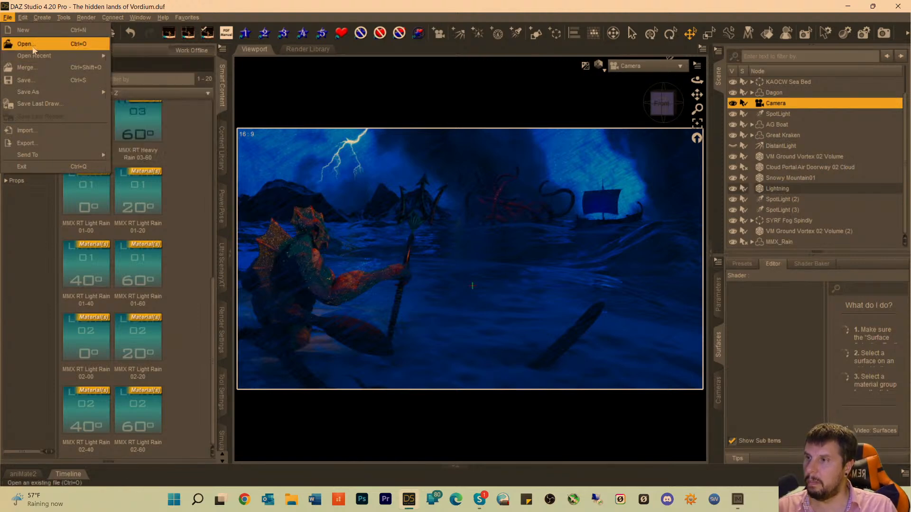
mouse_move(25, 93)
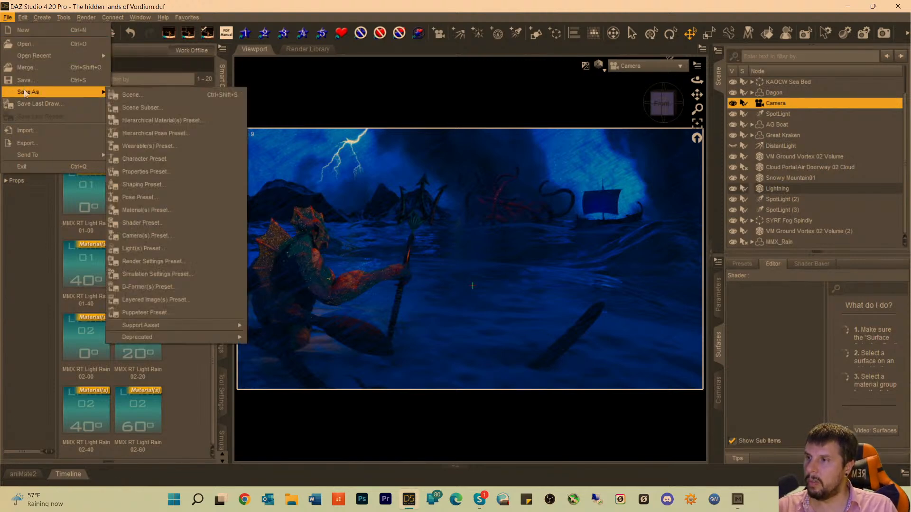
click(127, 95)
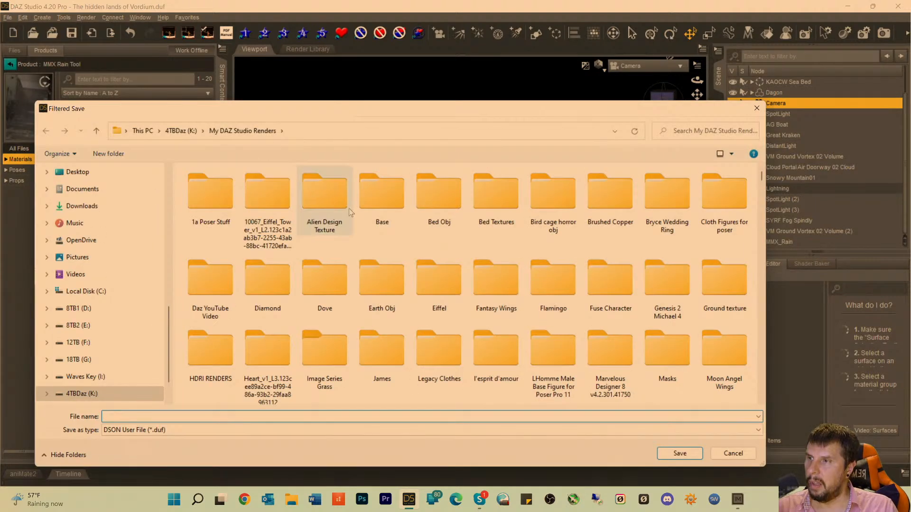
text(The )
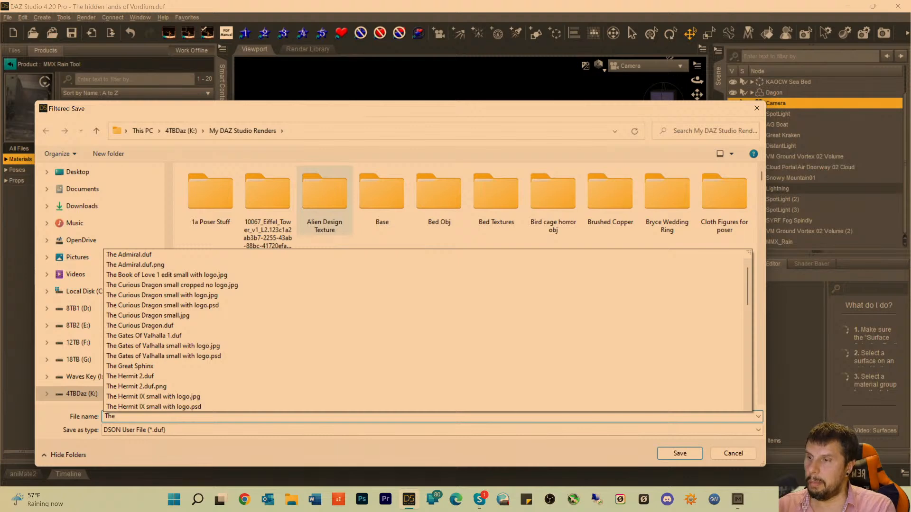
text(Hi)
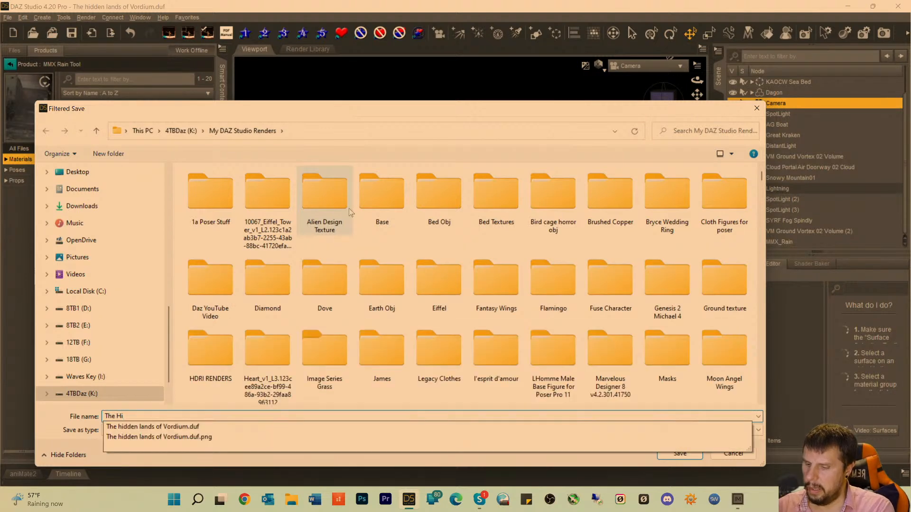
text(dden L)
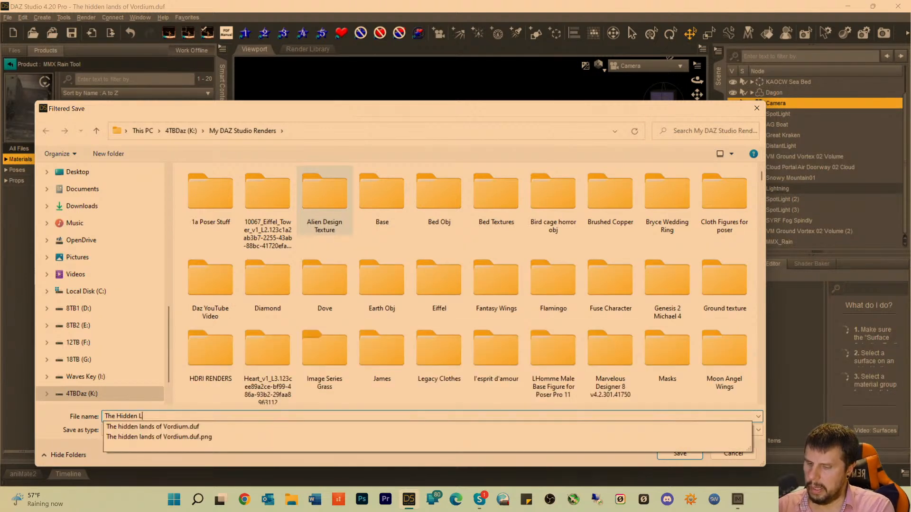
text(ands of V)
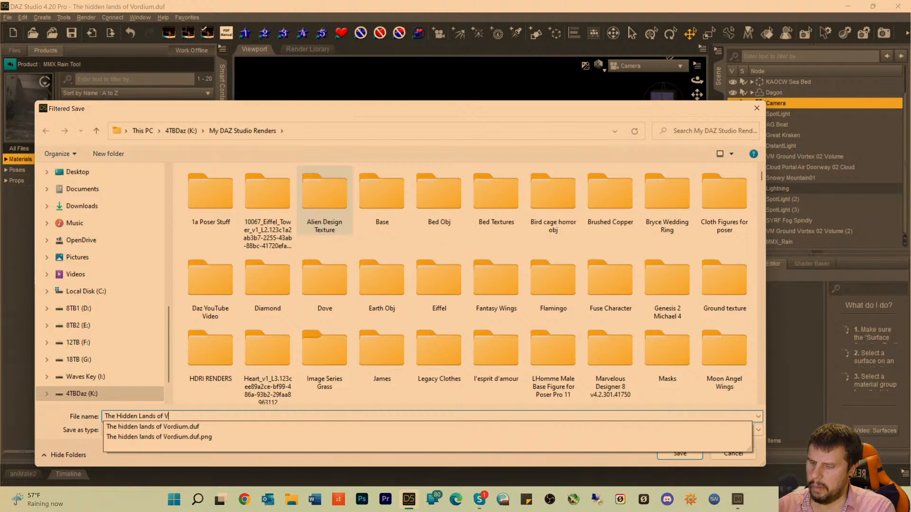
text(ord)
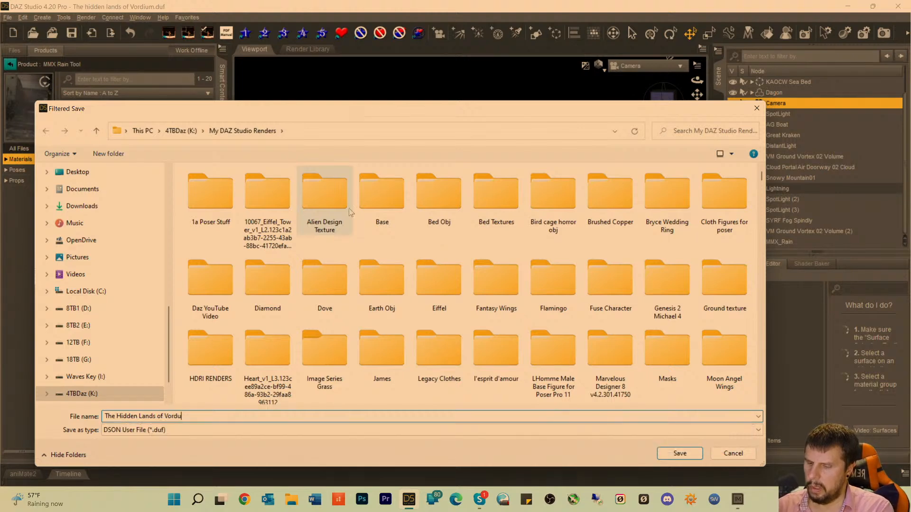
text(ium)
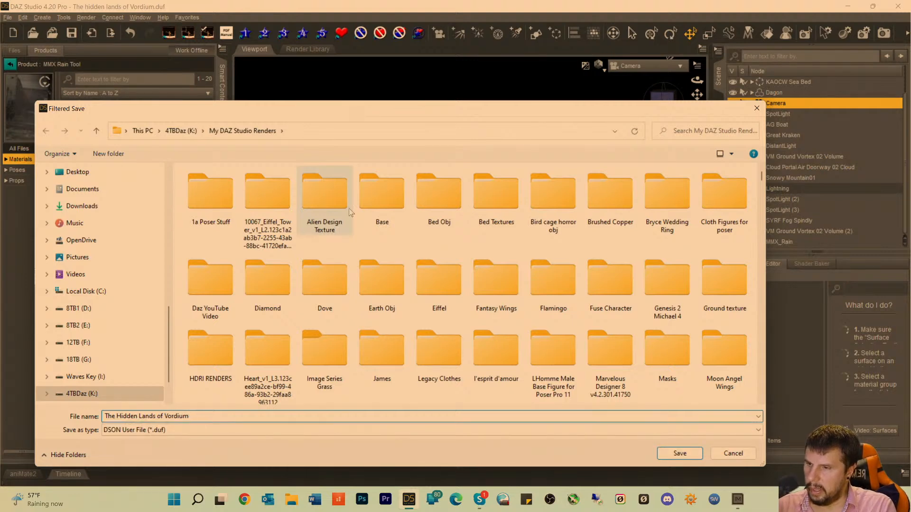
text( 1)
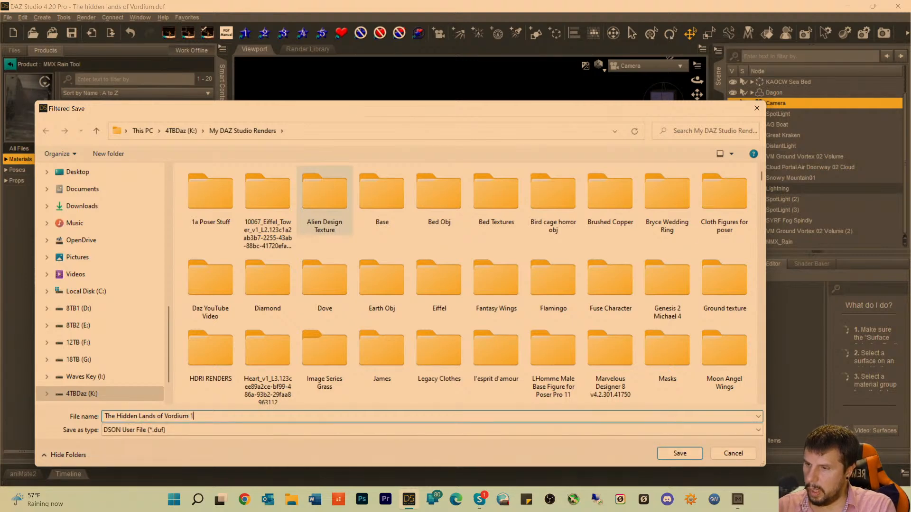
key(Return)
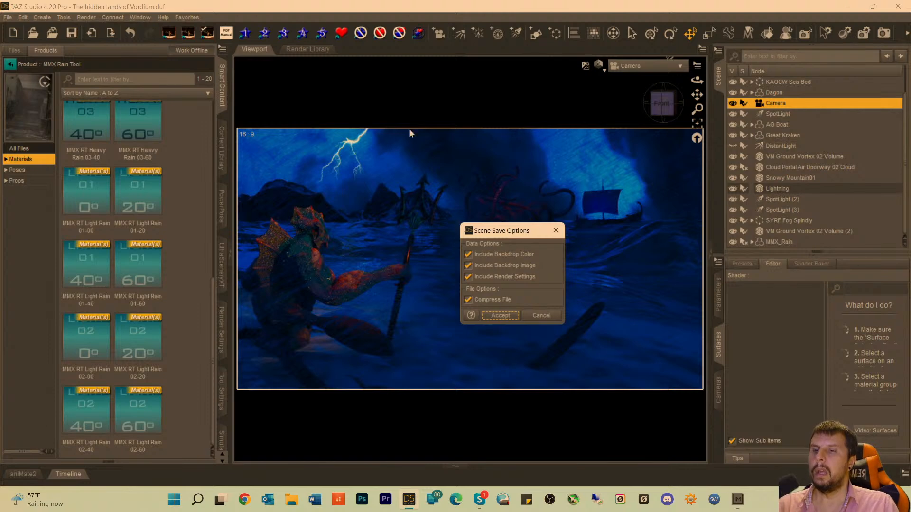
click(507, 315)
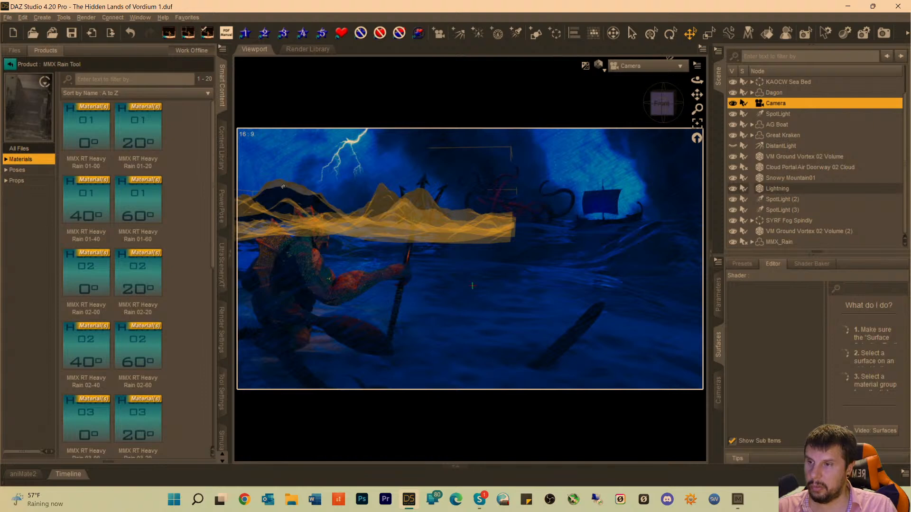
Return from the MMX Rain Tool product to the full product library and search it for "tower".
click(9, 66)
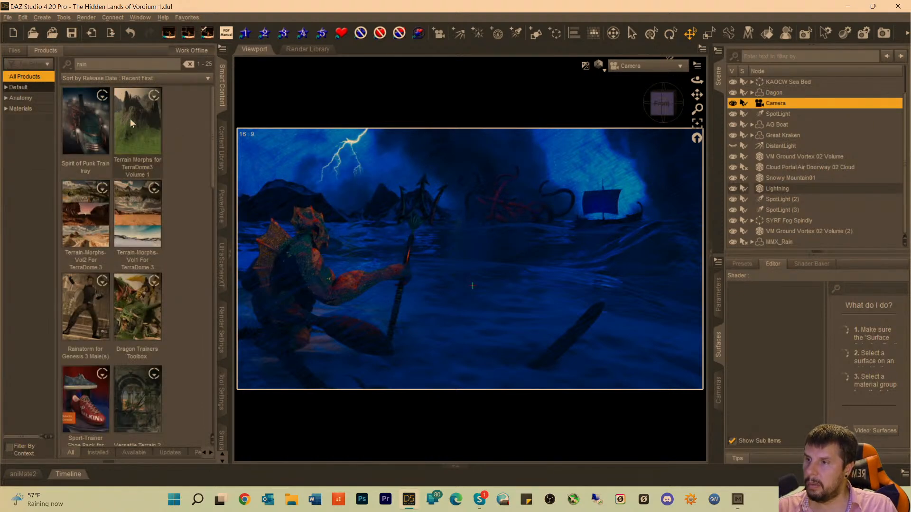
mouse_move(132, 141)
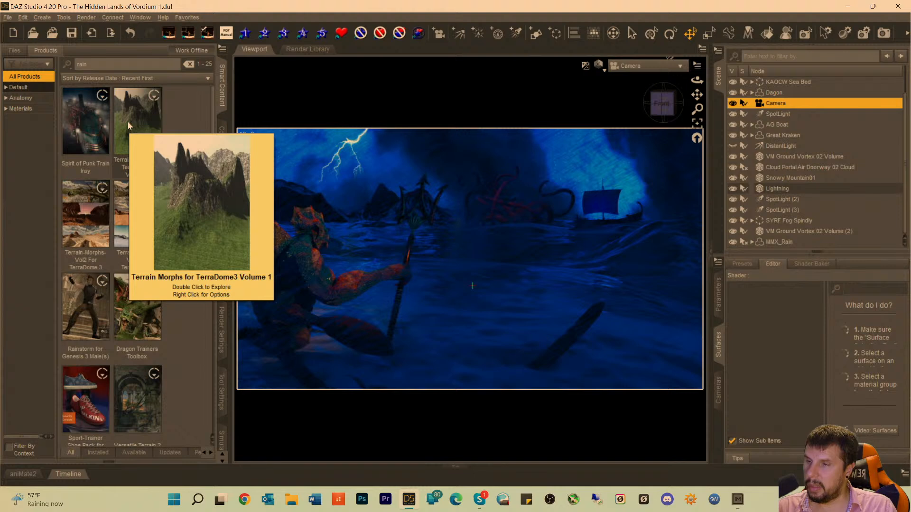
double_click(110, 63)
text(tower)
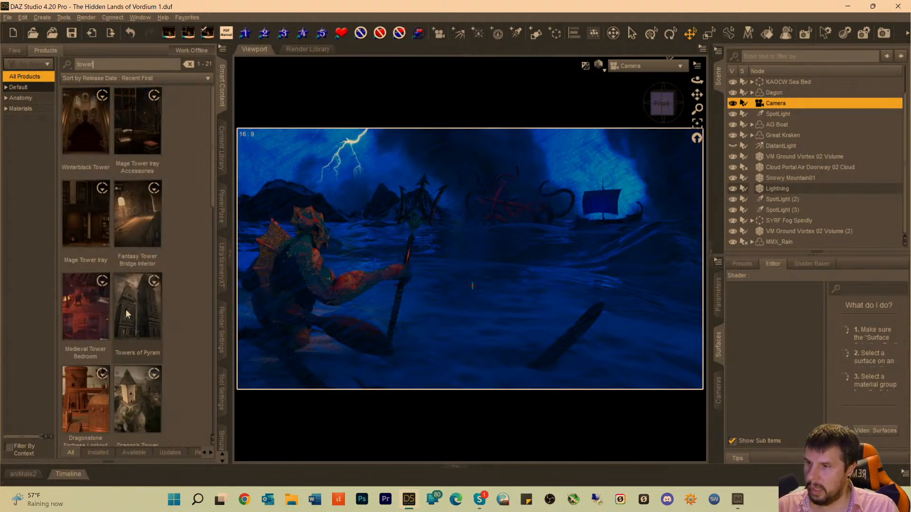
Load the Pyram Tower prop from the Towers of Pyram product into the scene.
mouse_move(134, 319)
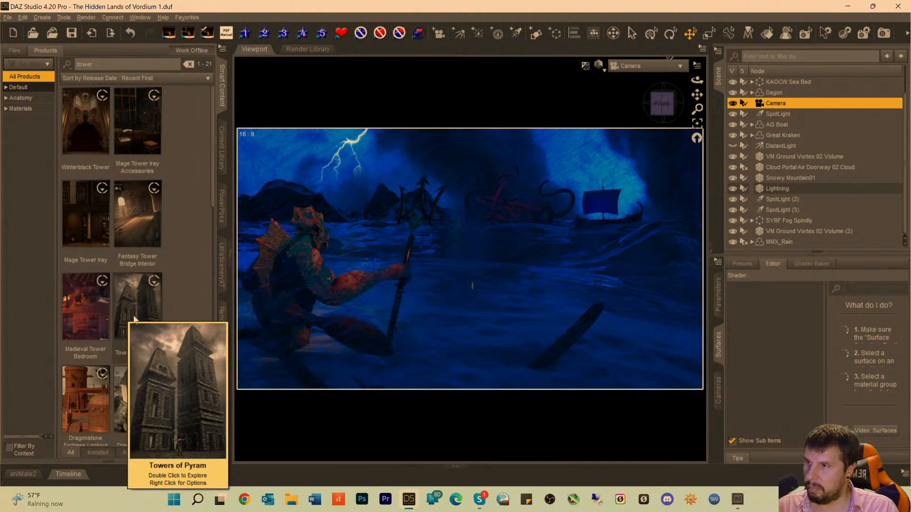
double_click(135, 319)
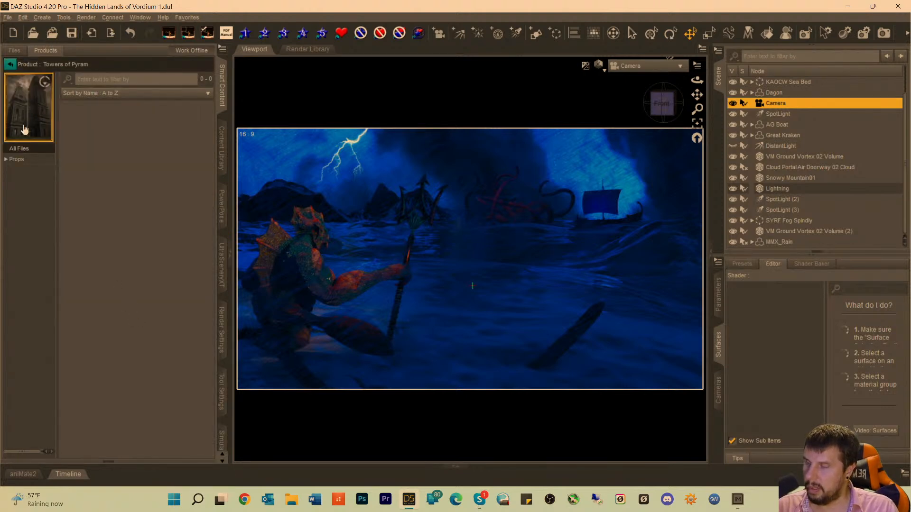
click(14, 161)
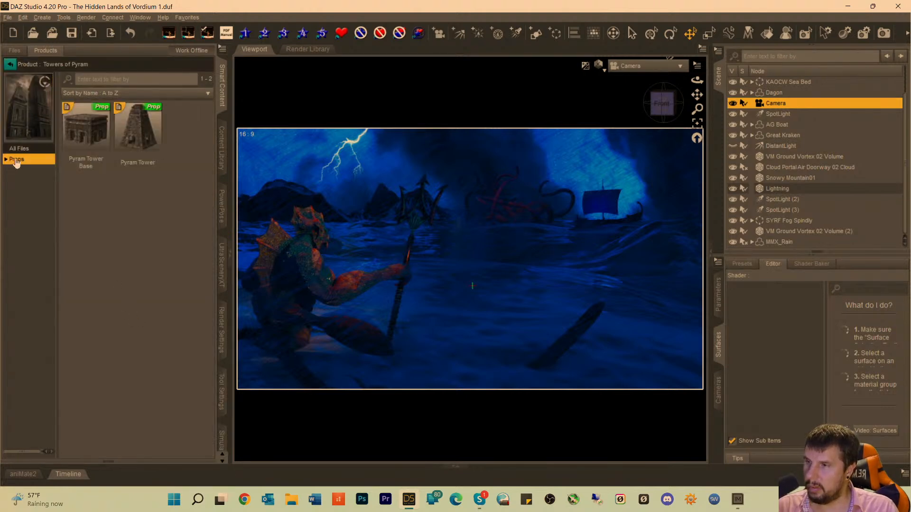
double_click(133, 133)
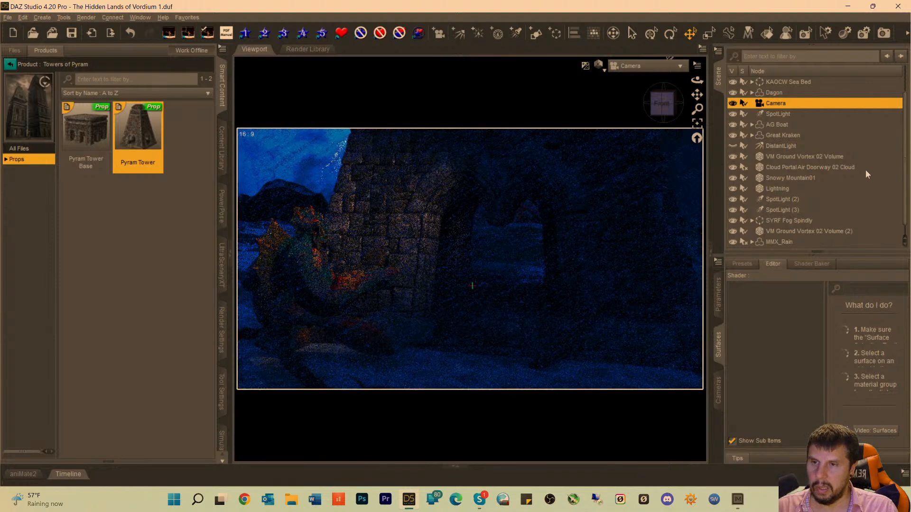
Move the PyramTower prop far back along its Z axis, into the distance behind the kraken and boat.
scroll(781, 232, down, 1)
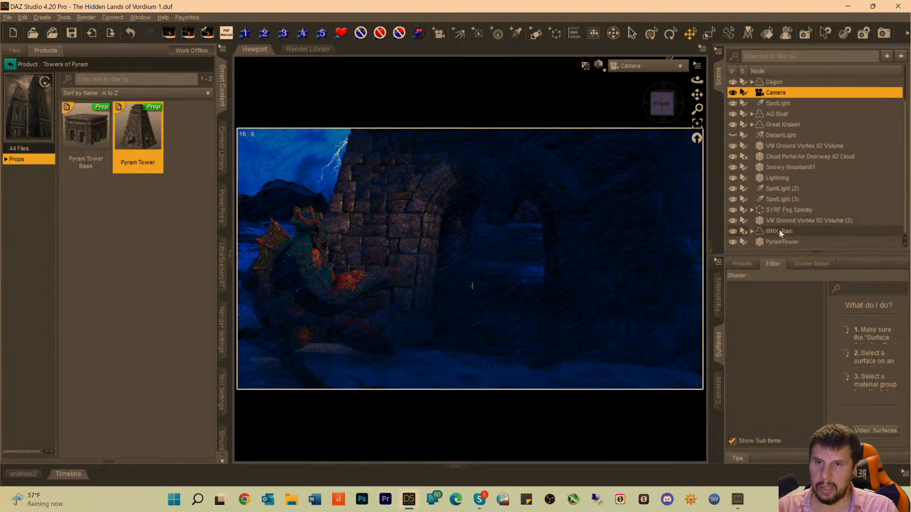
click(778, 242)
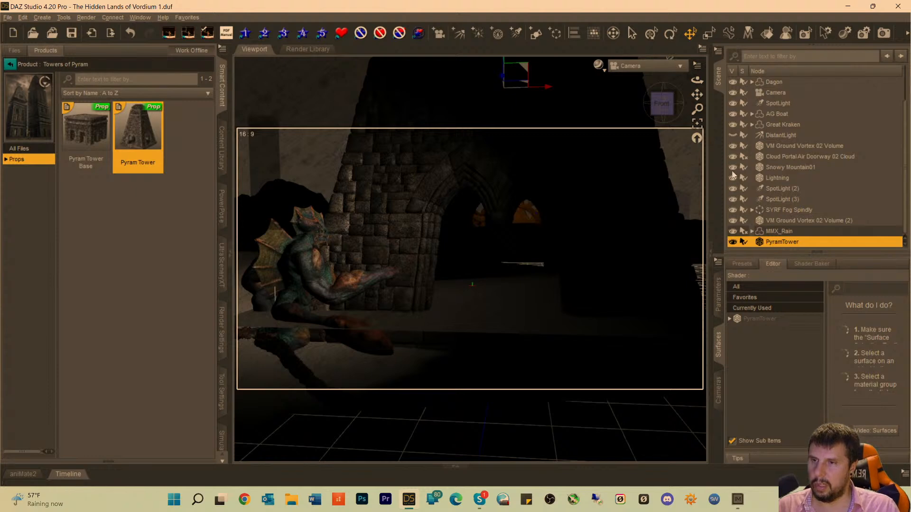
click(758, 319)
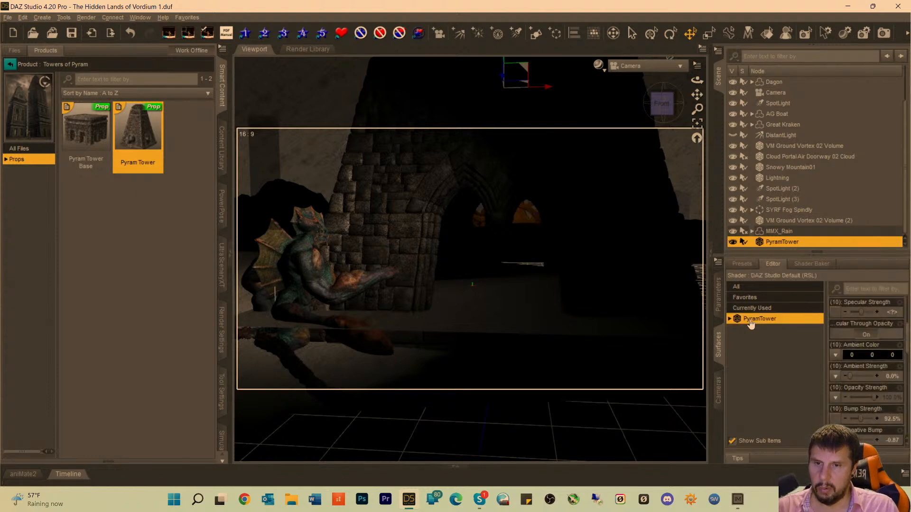
click(720, 306)
click(759, 310)
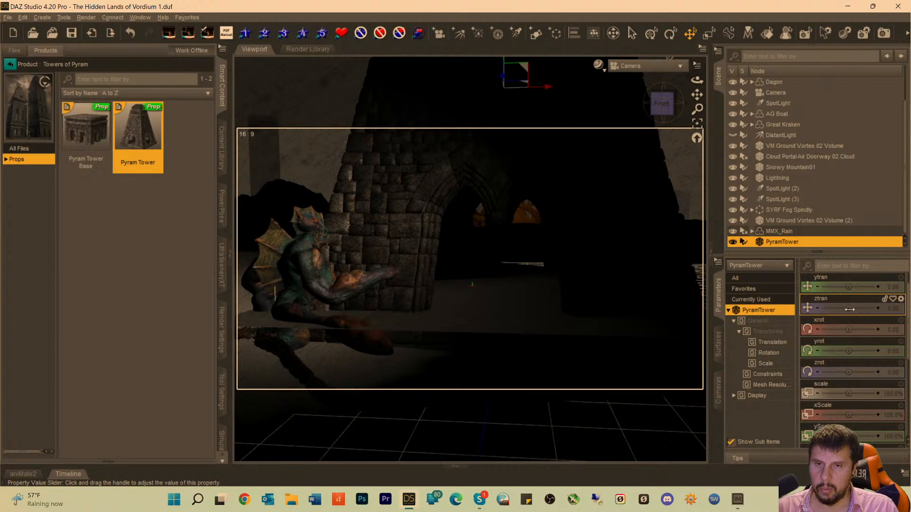
drag(849, 308, 822, 309)
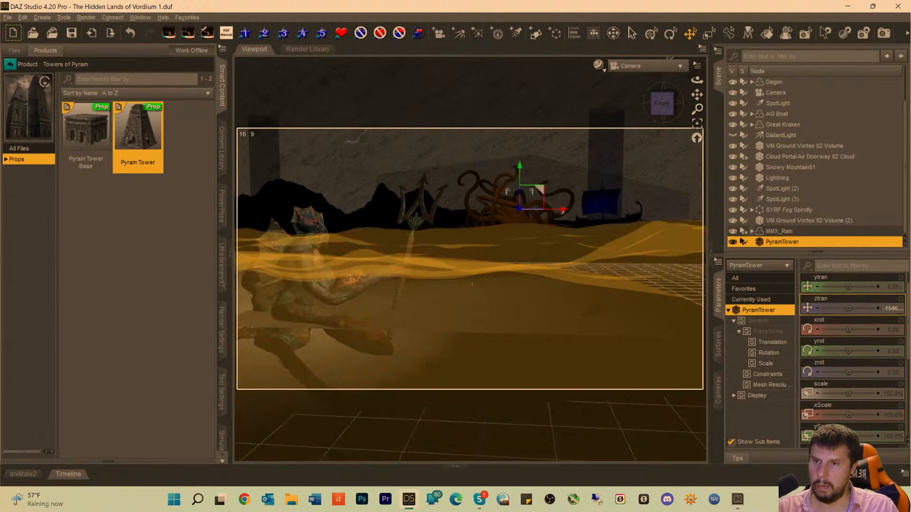
Shift the PyramTower along X to above the creature's head and raise it to about 1571 on Y.
drag(395, 220, 321, 219)
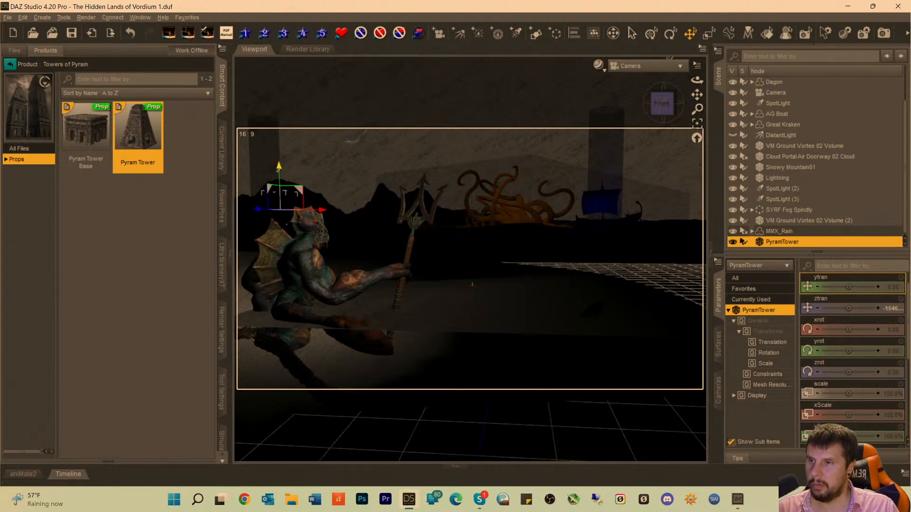
drag(278, 169, 279, 128)
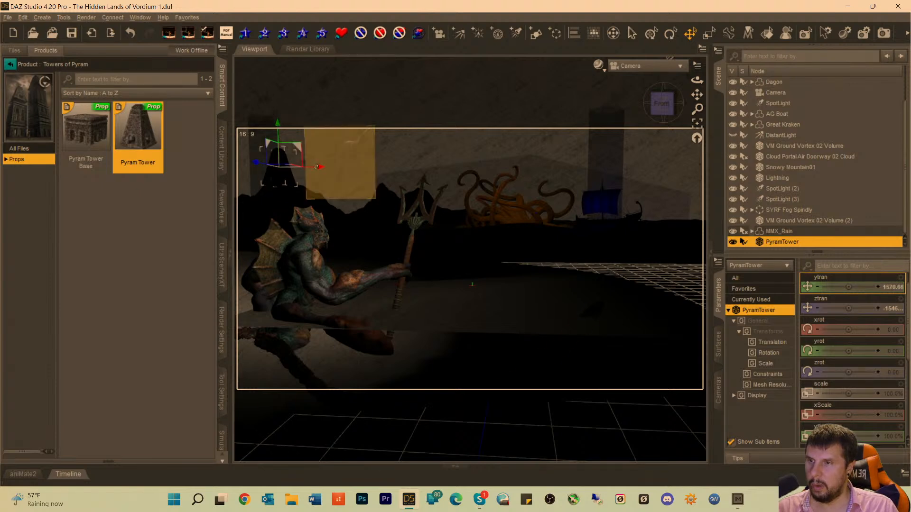
drag(316, 166, 323, 167)
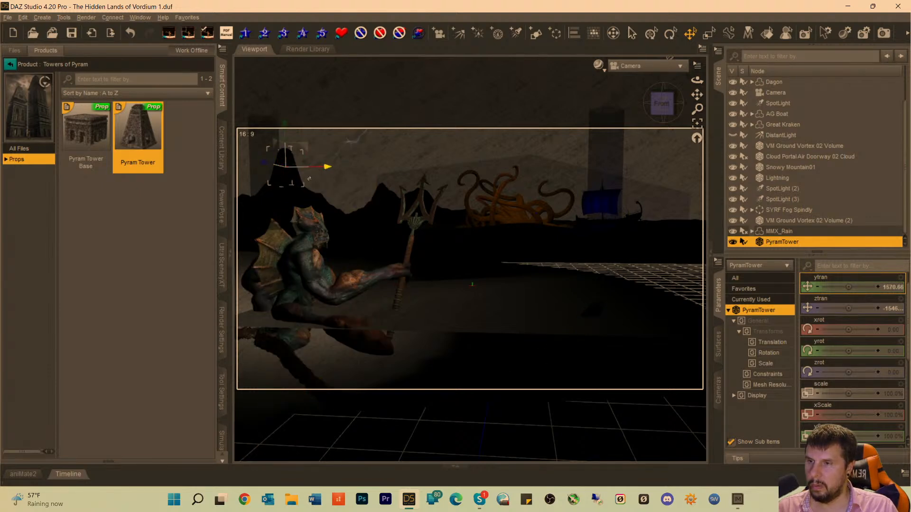
Push the PyramTower farther back along Z and raise it to about 2210 on Y, onto the distant mountain.
drag(264, 163, 321, 185)
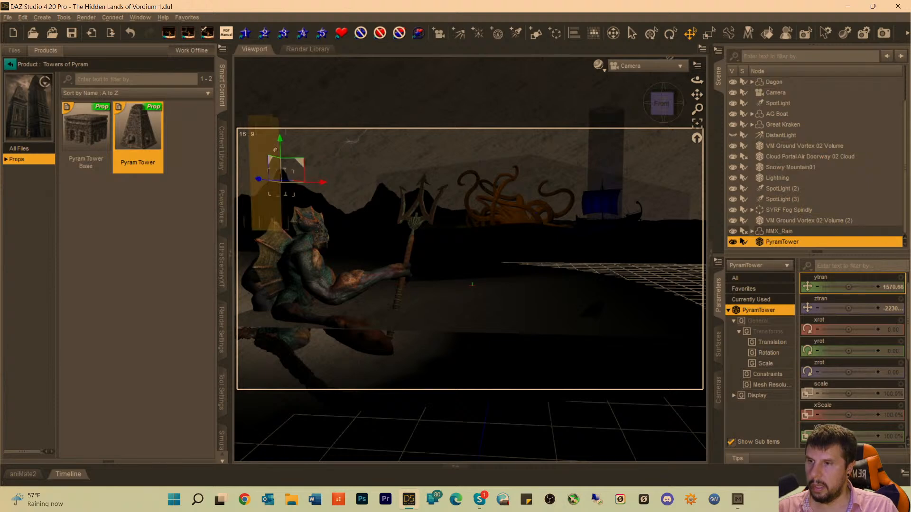
drag(278, 144, 279, 132)
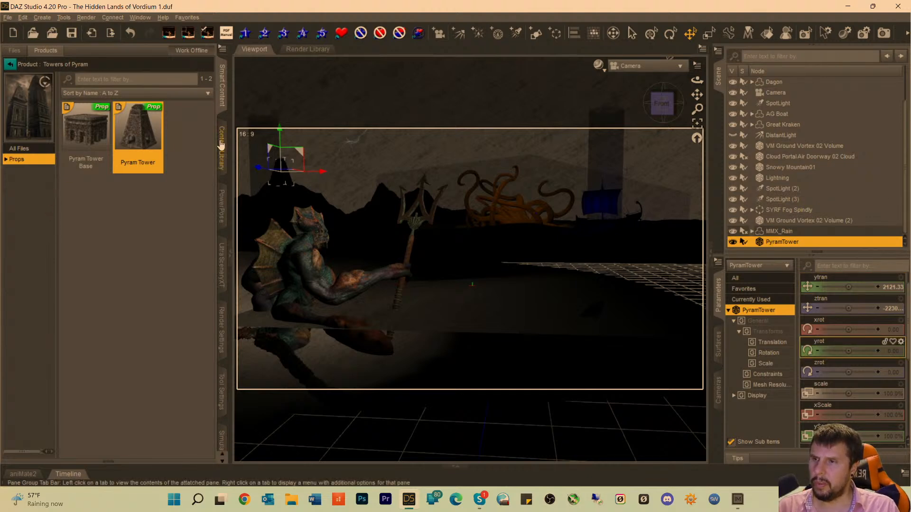
drag(279, 130, 281, 132)
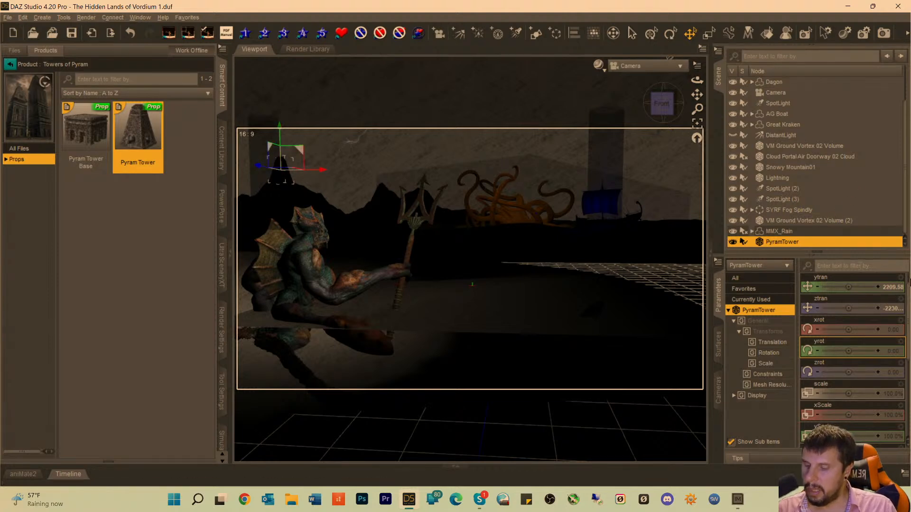
Switch the viewport to the rendered preview and check how the tower sits on the mountain without its selection outline.
click(140, 317)
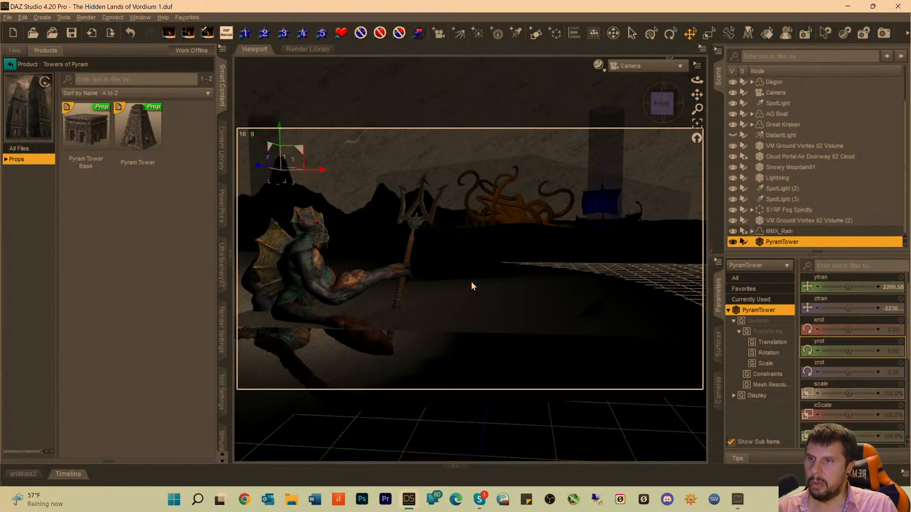
key(ctrl+0)
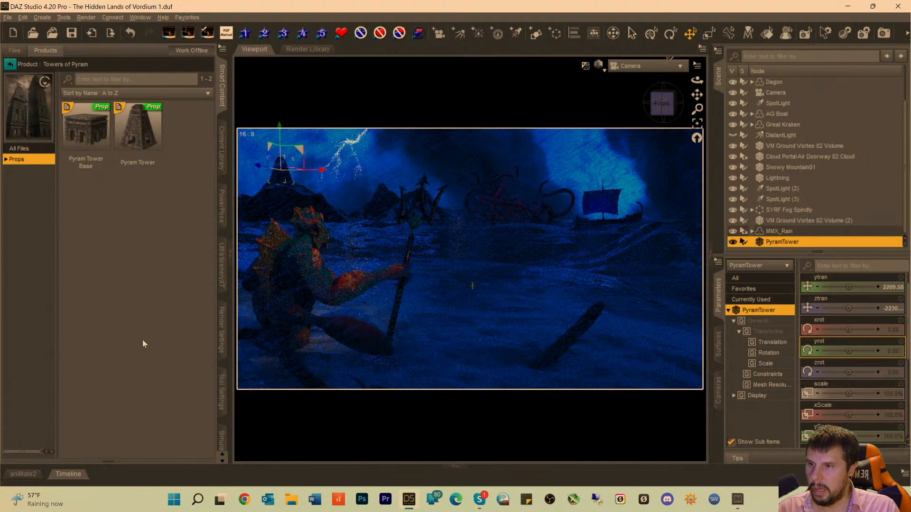
click(455, 351)
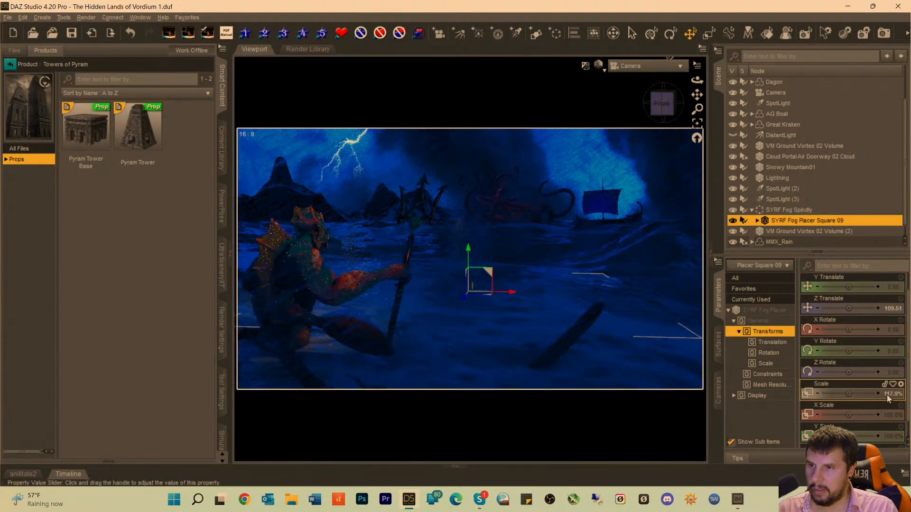
Enlarge the PyramTower to a scale of 147.6% and fine-tune its position along X beside the lightning.
click(284, 177)
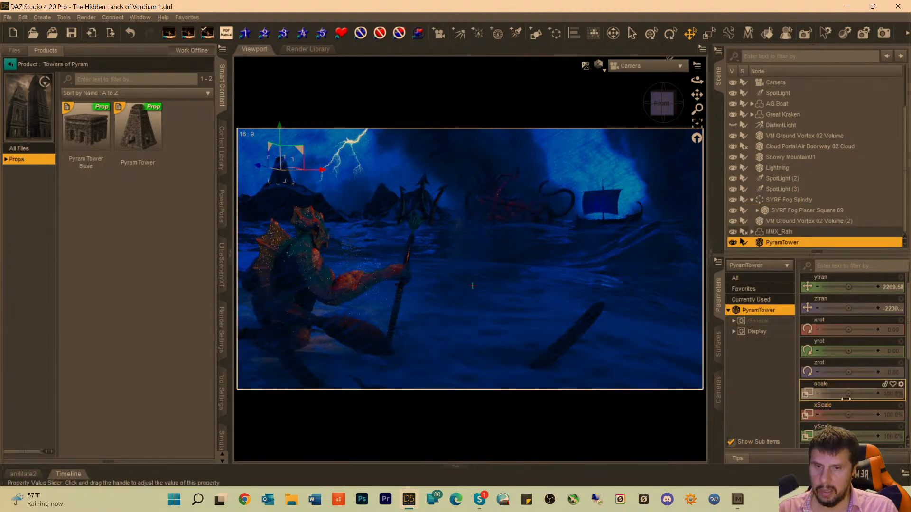
drag(849, 398, 861, 394)
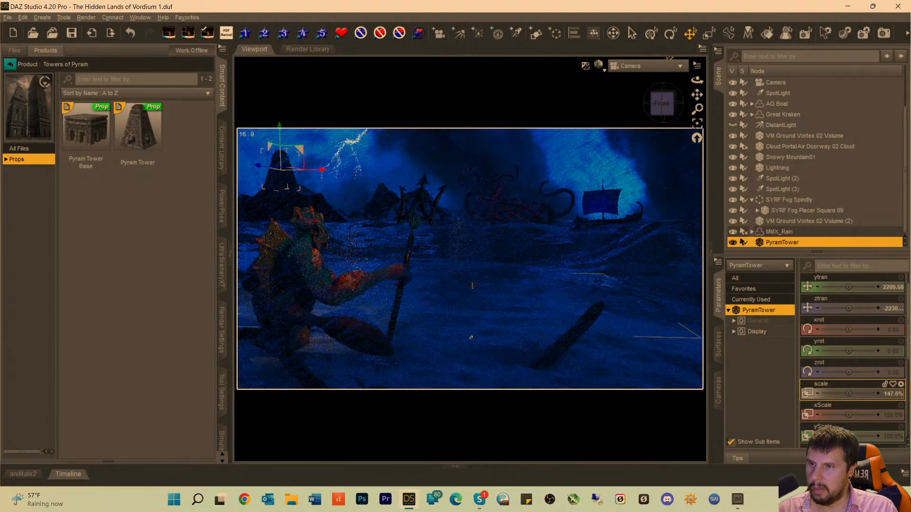
drag(55, 316, 57, 316)
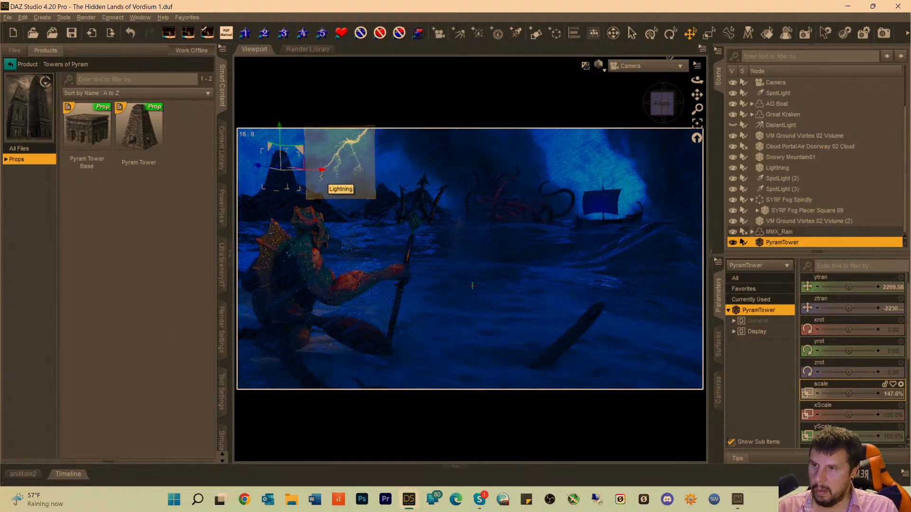
drag(324, 174, 331, 174)
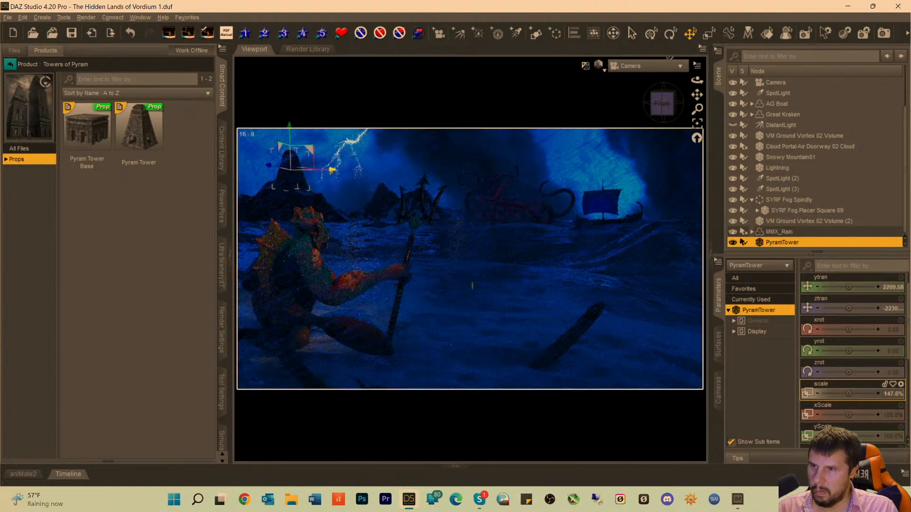
drag(331, 173, 323, 173)
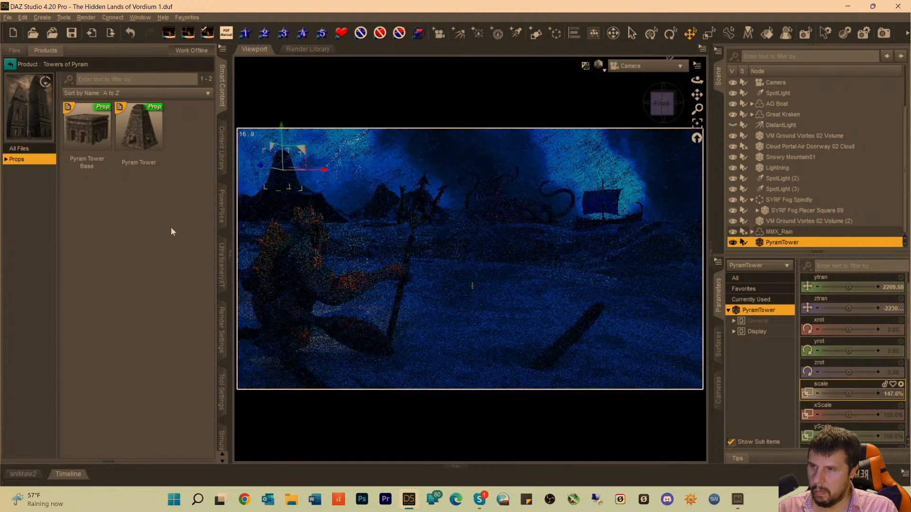
click(474, 303)
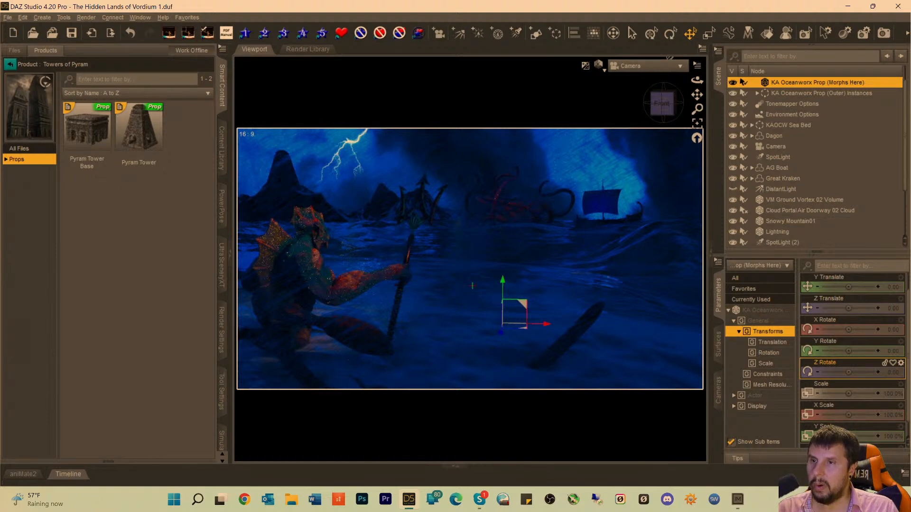
Create a new spotlight with the default name and look at the scene through it.
click(515, 33)
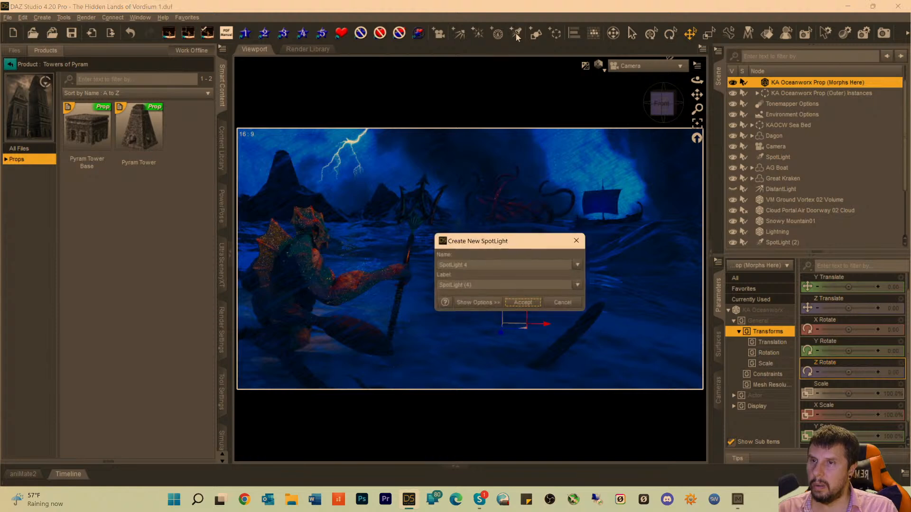
click(525, 304)
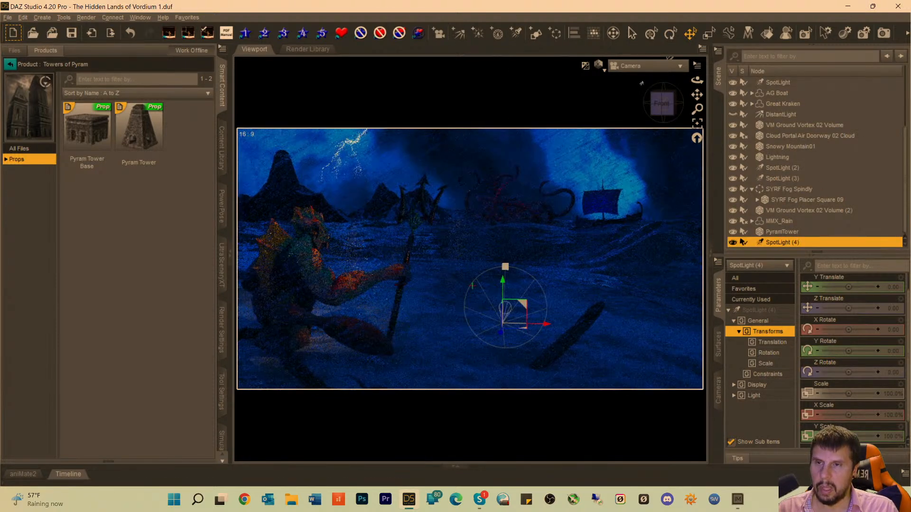
click(642, 67)
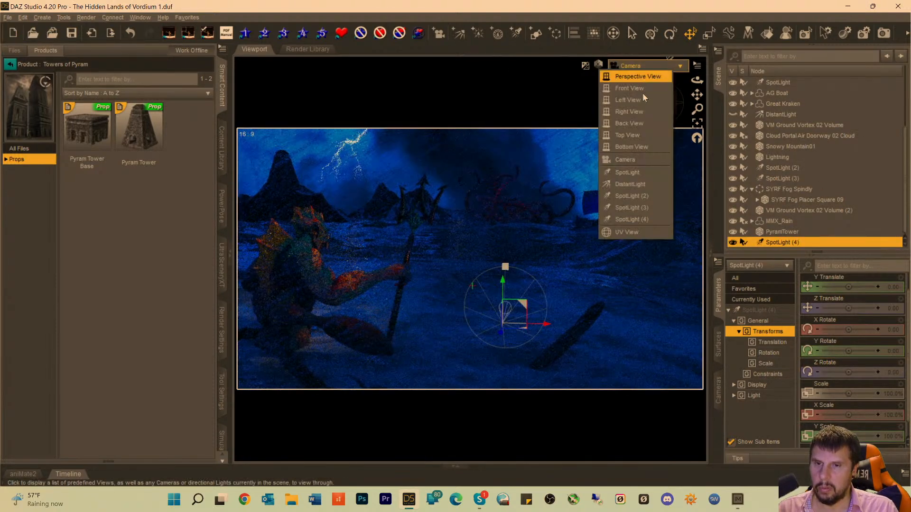
click(639, 220)
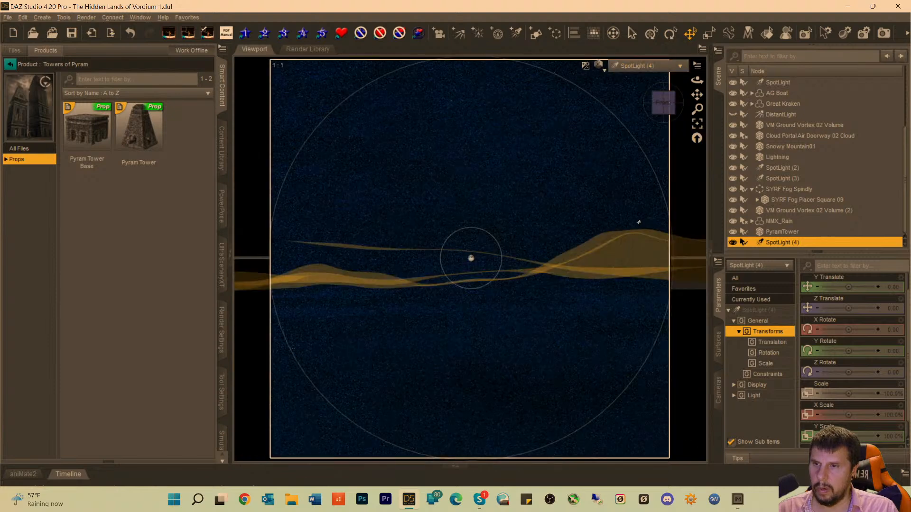
Frame the PyramTower in SpotLight (4), orbit the light to about -53° X and 46° Y, and raise it to about 4946 on Y.
click(781, 231)
click(697, 125)
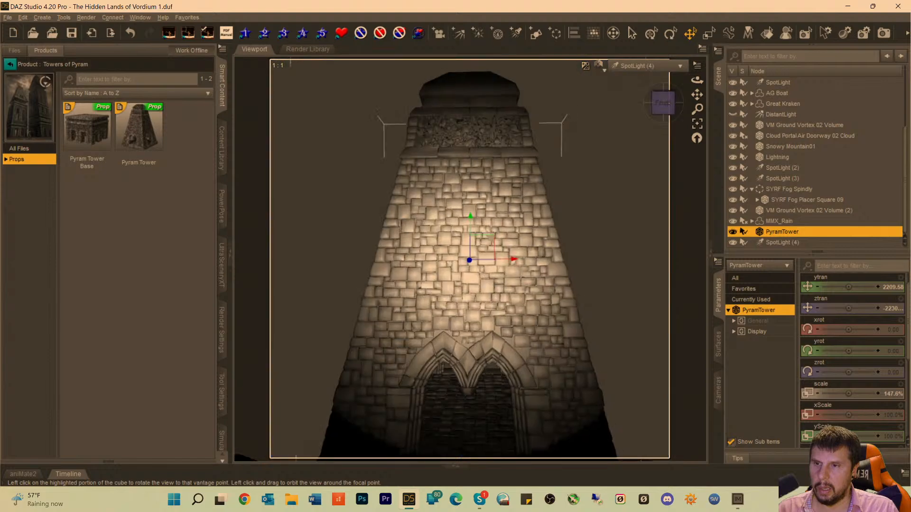
drag(662, 103, 626, 140)
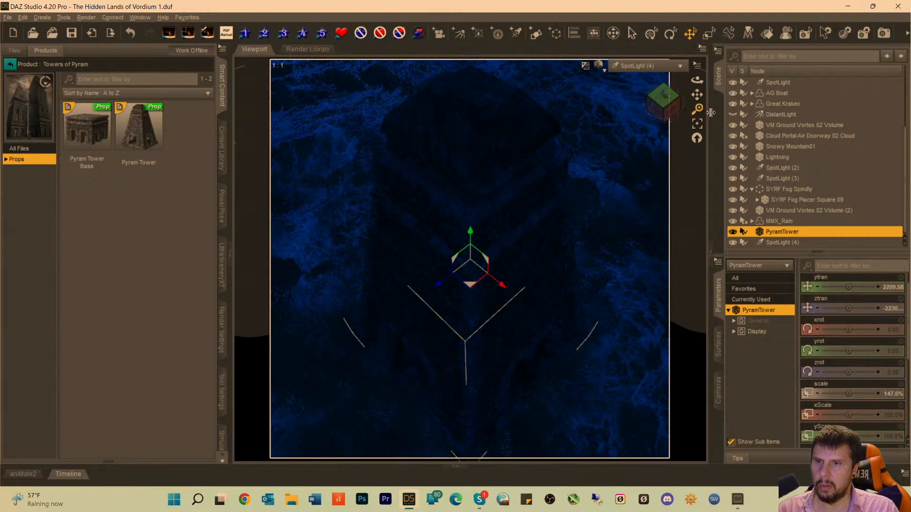
click(773, 240)
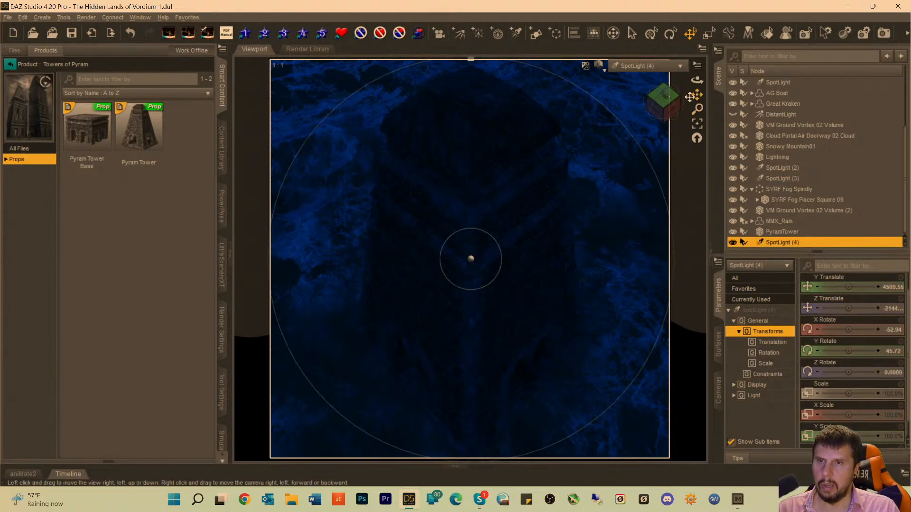
mouse_move(697, 95)
mouse_down()
mouse_move(697, 115)
mouse_move(687, 99)
mouse_up()
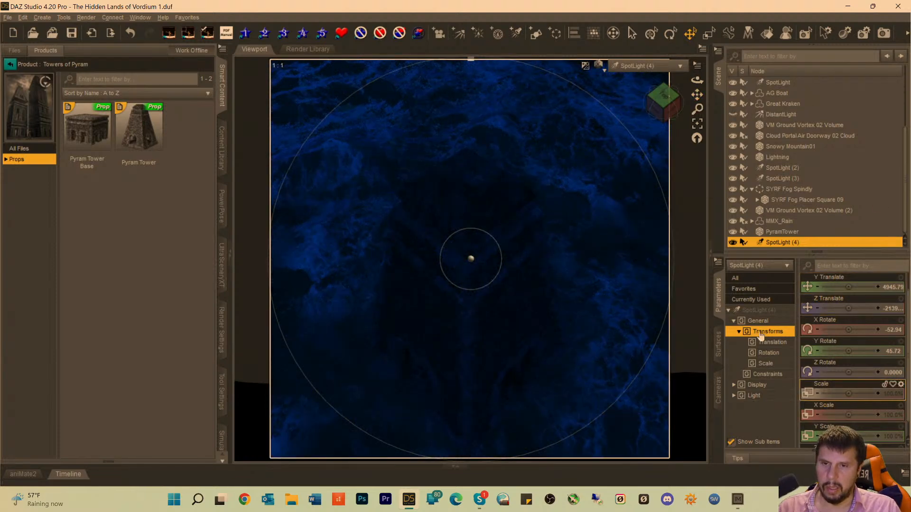
Set the luminous flux of SpotLight (4) to 21500 lumens.
click(759, 311)
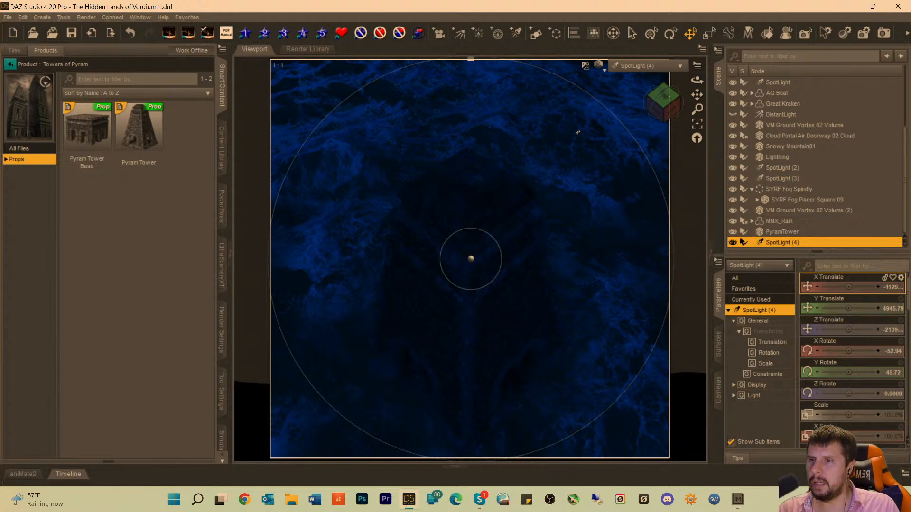
scroll(855, 384, down, 10)
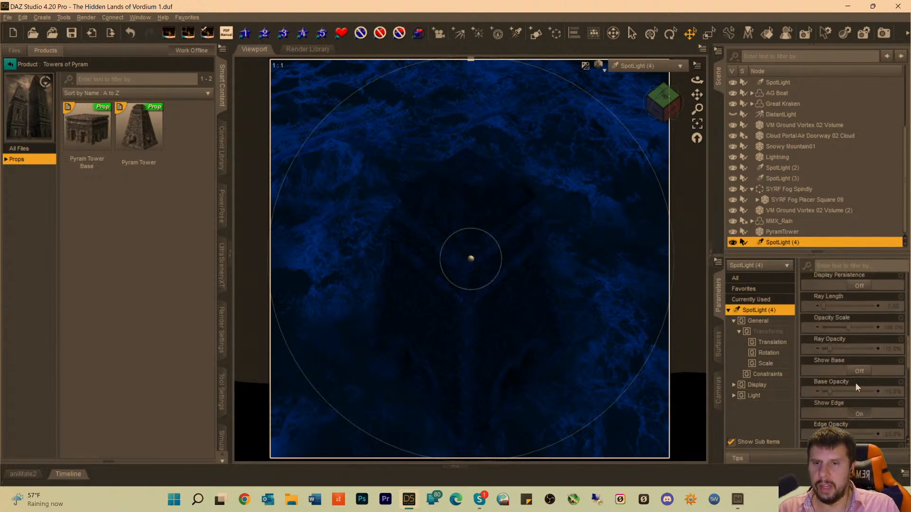
click(859, 399)
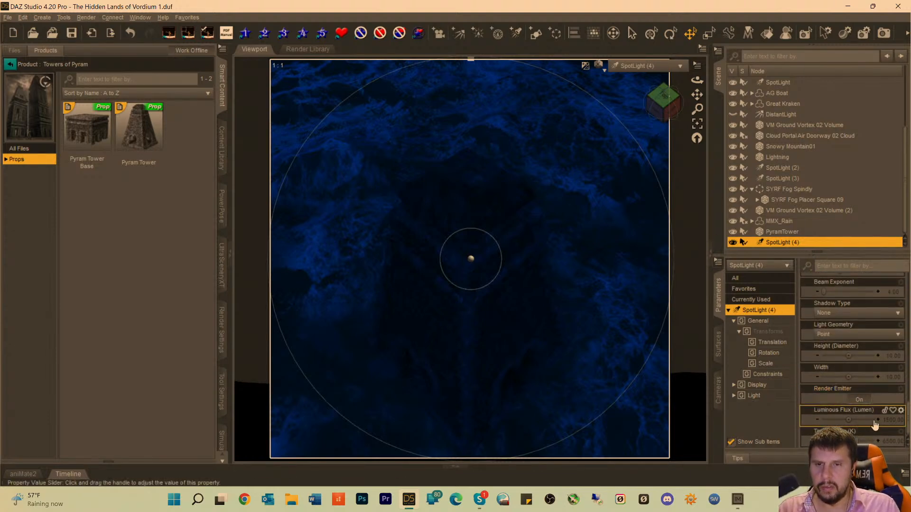
click(900, 410)
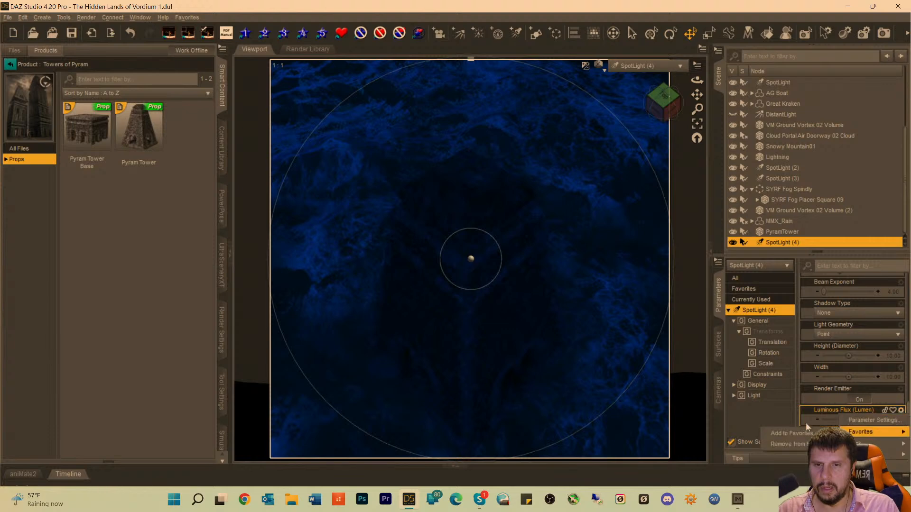
click(767, 416)
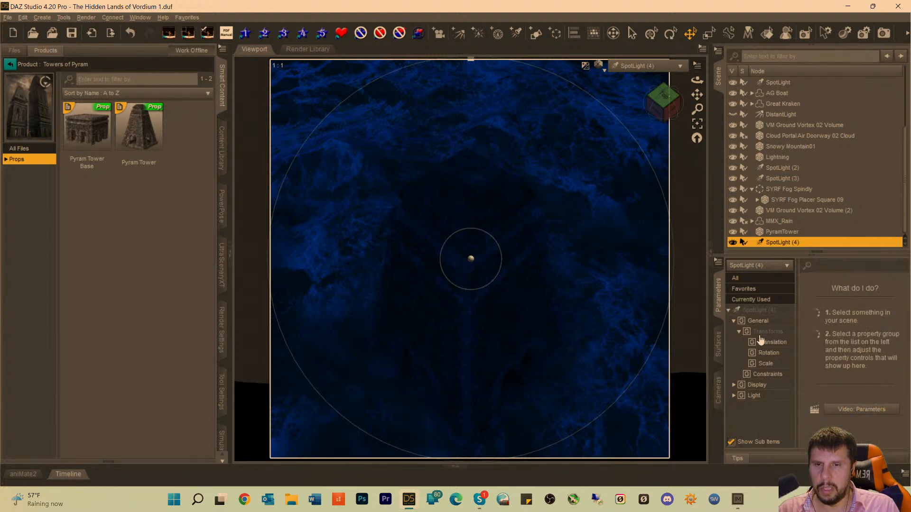
click(755, 311)
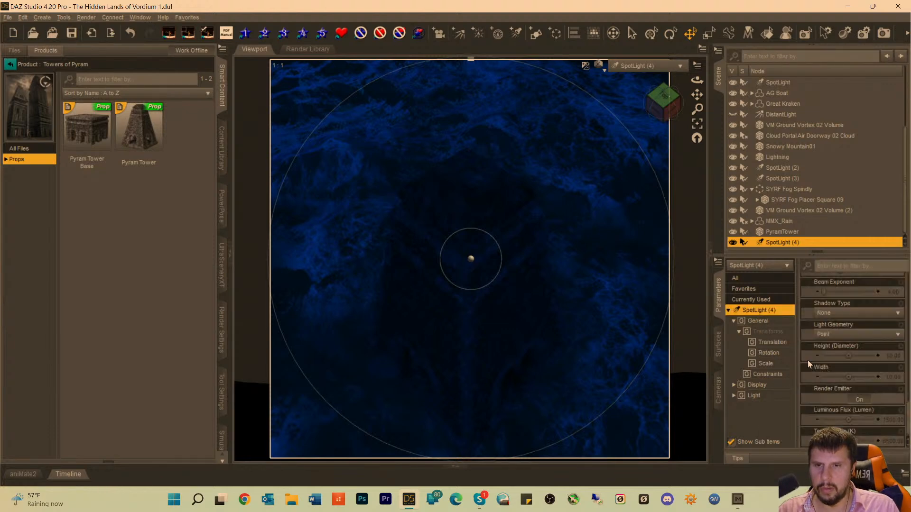
click(894, 422)
text(150000)
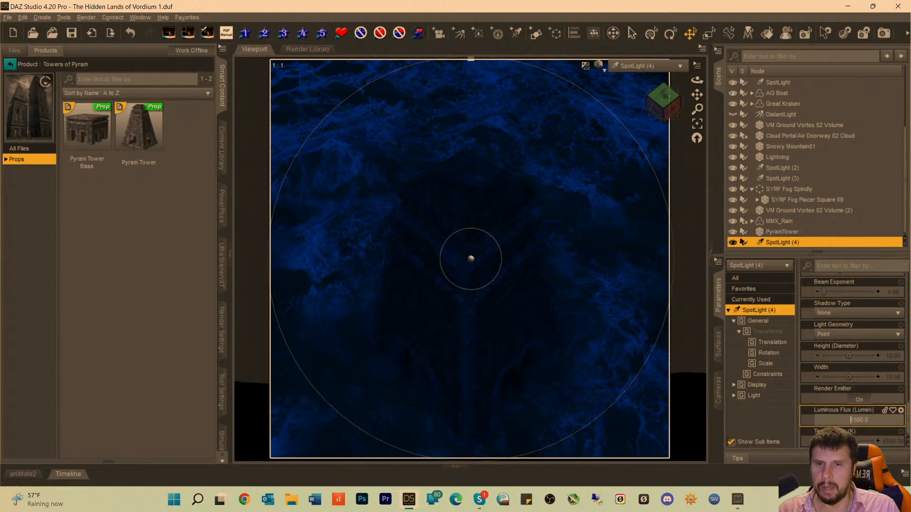
key(Return)
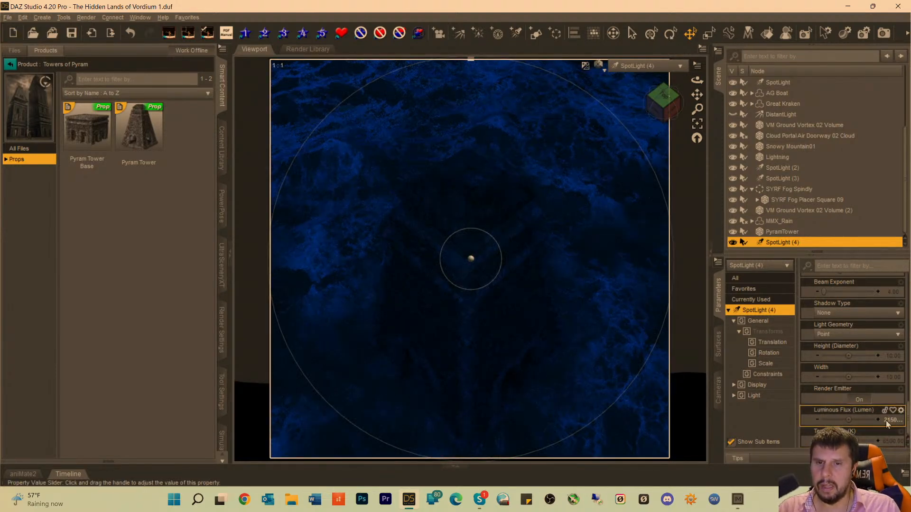
Raise the luminous flux of SpotLight (4) to 91500 lumens.
click(889, 421)
click(848, 422)
key(Delete)
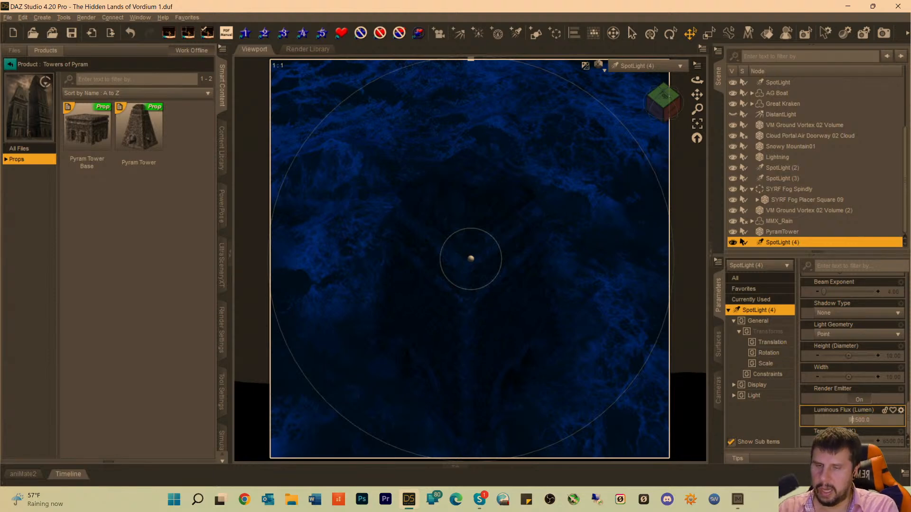
text(9)
key(Return)
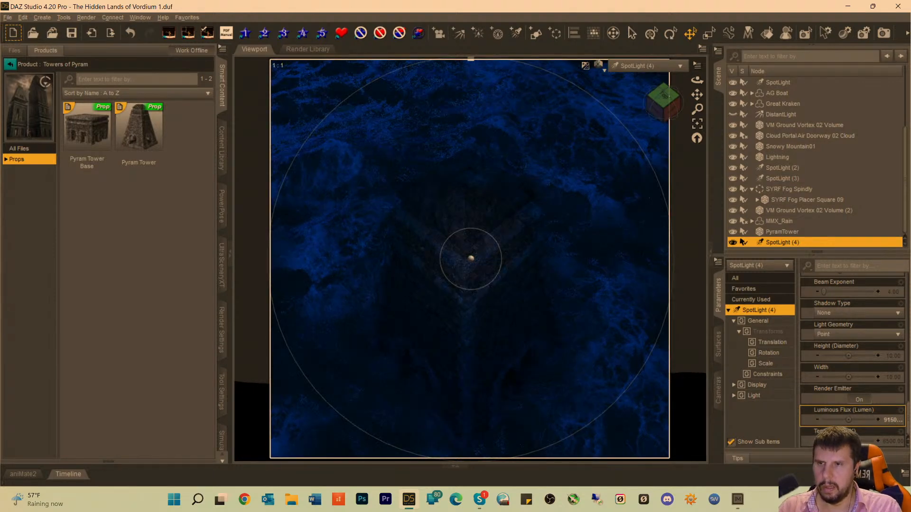
Increase the luminous flux of SpotLight (4) to 291500 and further to 991500 lumens to brighten the tower.
click(874, 420)
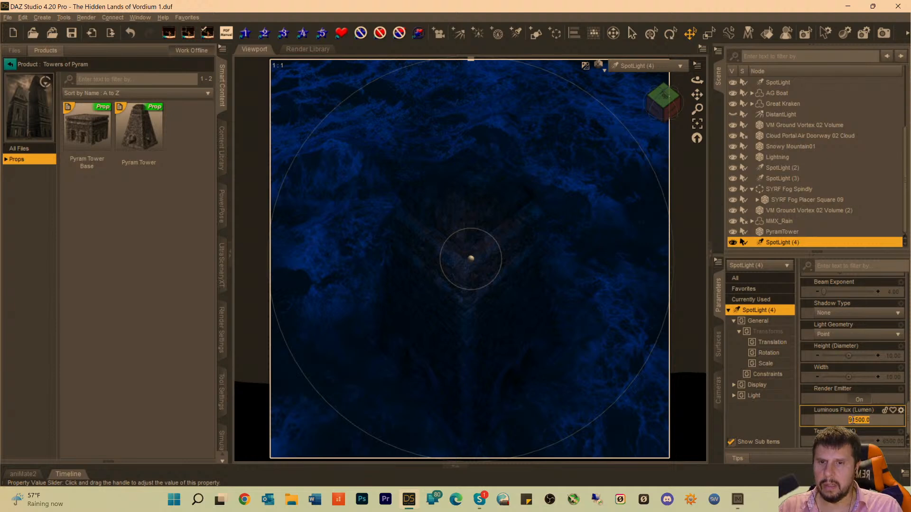
click(849, 420)
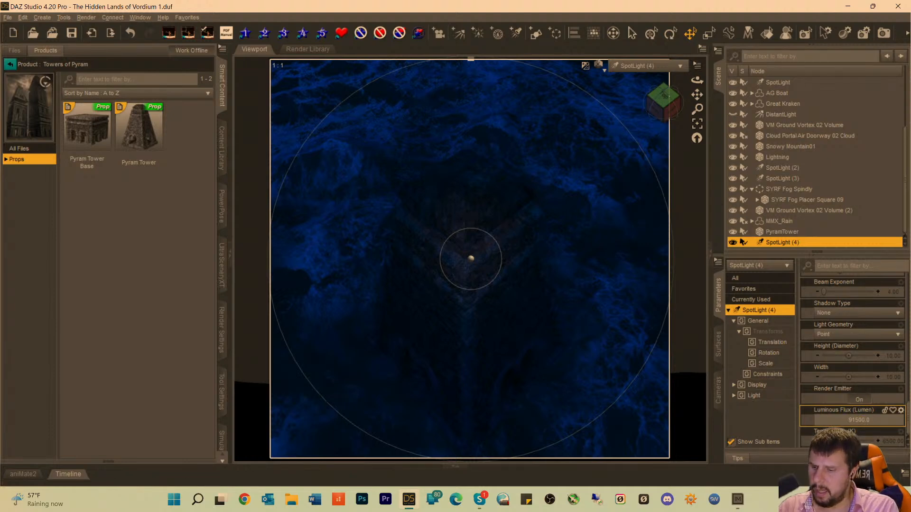
text(2)
key(Return)
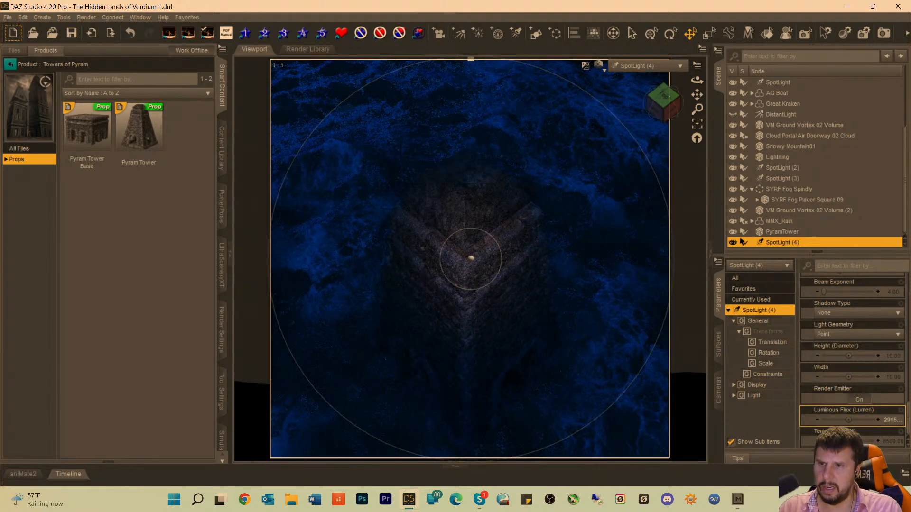
click(885, 419)
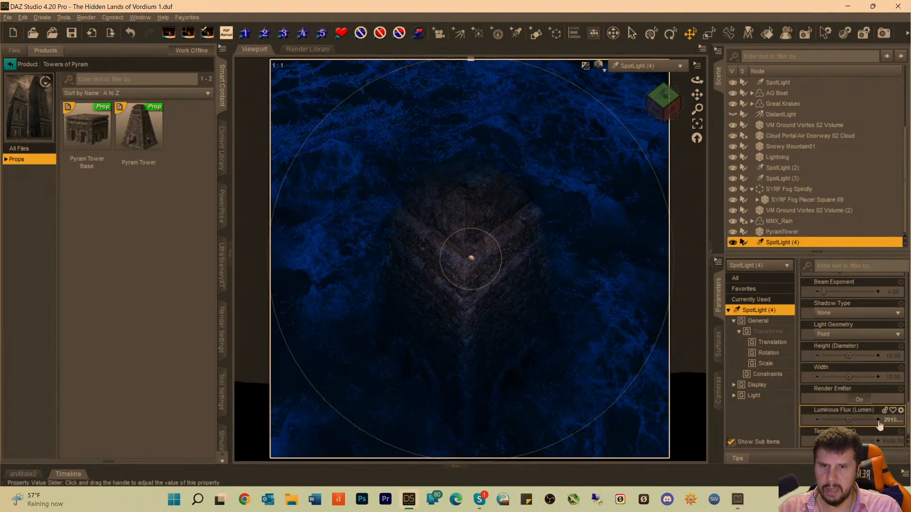
click(847, 420)
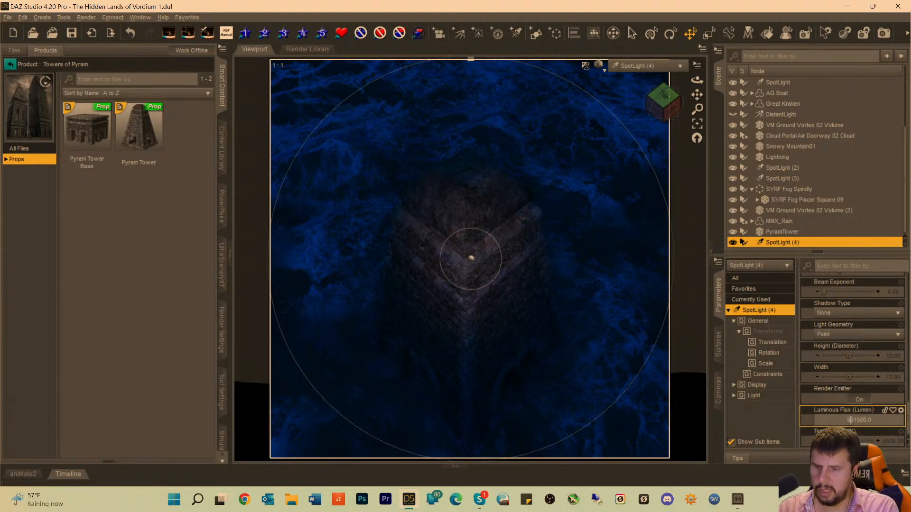
text(9)
key(Return)
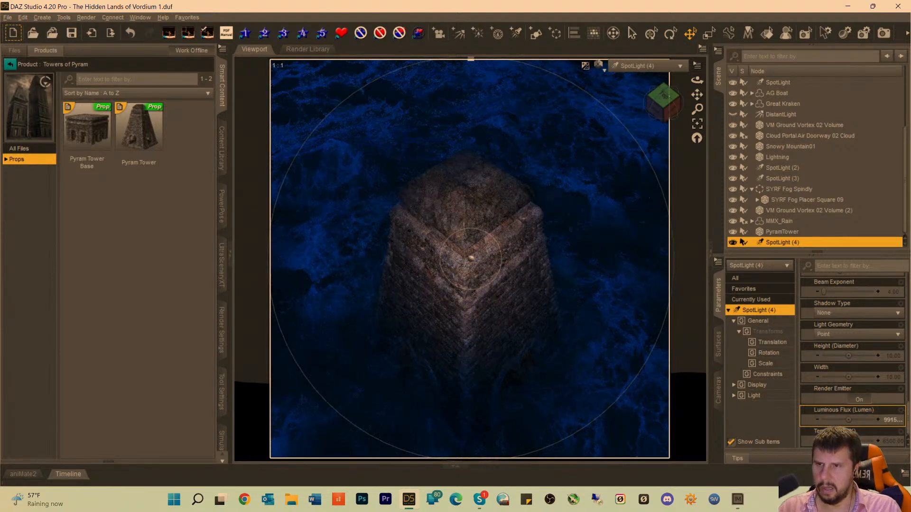
Pull SpotLight (4) back from the PyramTower, orbit it to a steeper overhead angle, and view the scene through Camera.
scroll(852, 327, up, 1)
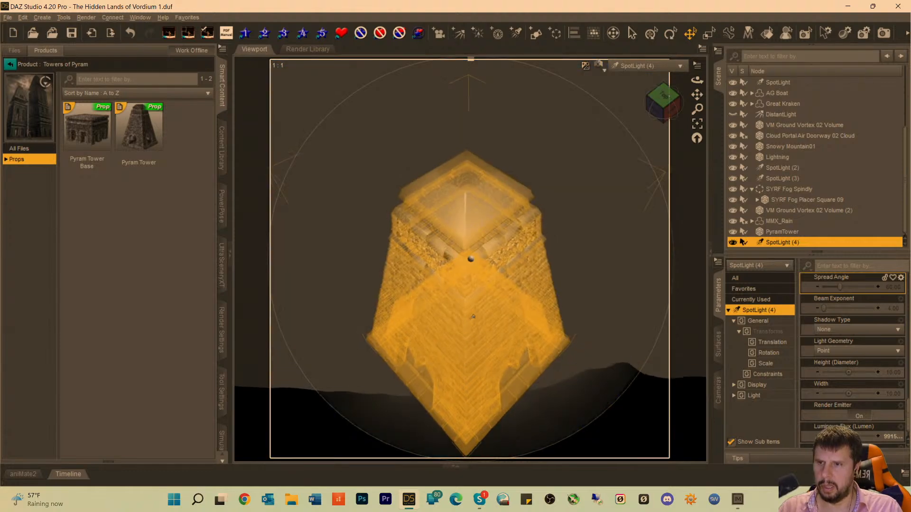
scroll(475, 311, down, 5)
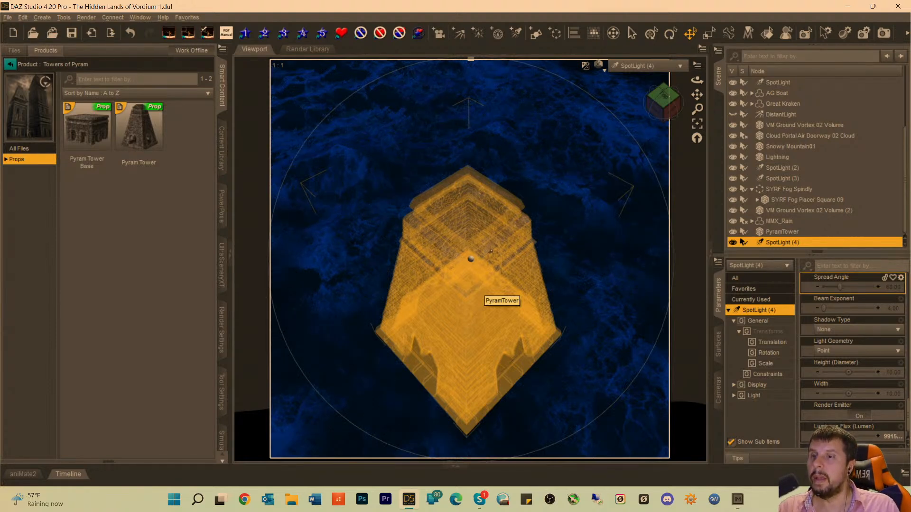
scroll(483, 256, down, 5)
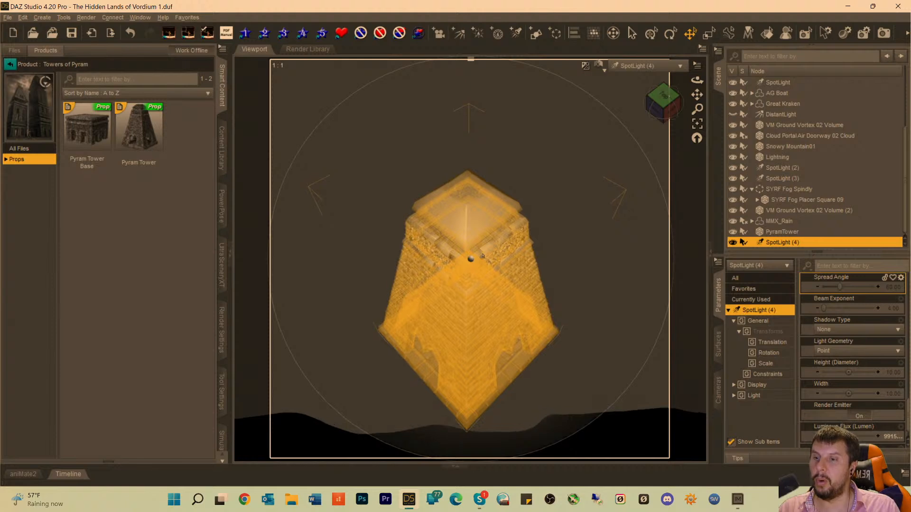
scroll(482, 256, down, 2)
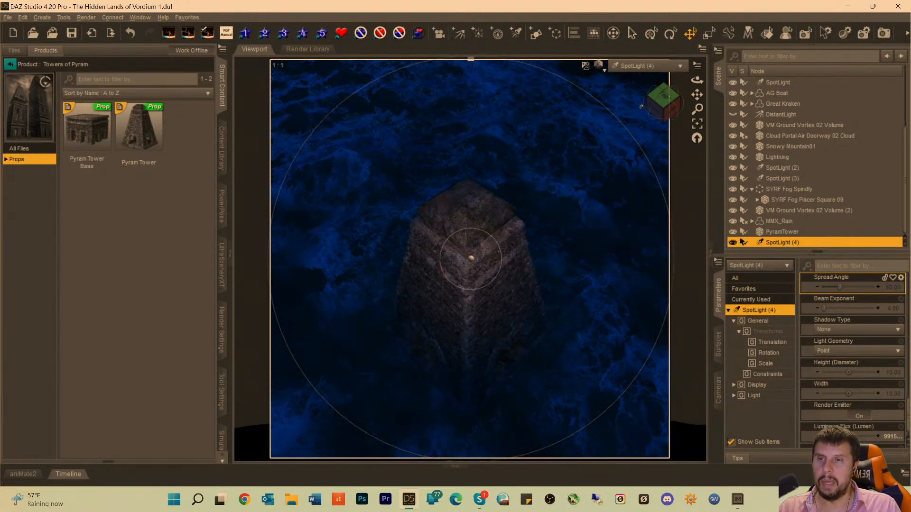
drag(656, 104, 655, 106)
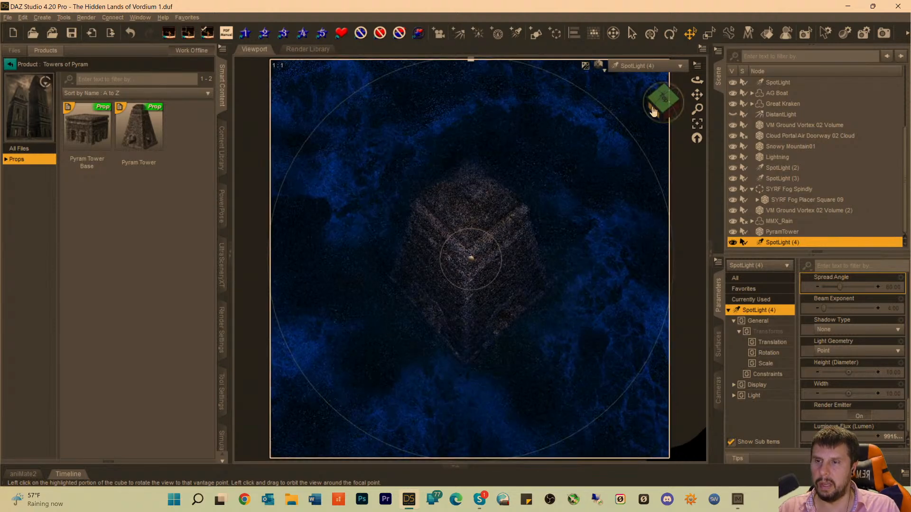
click(647, 66)
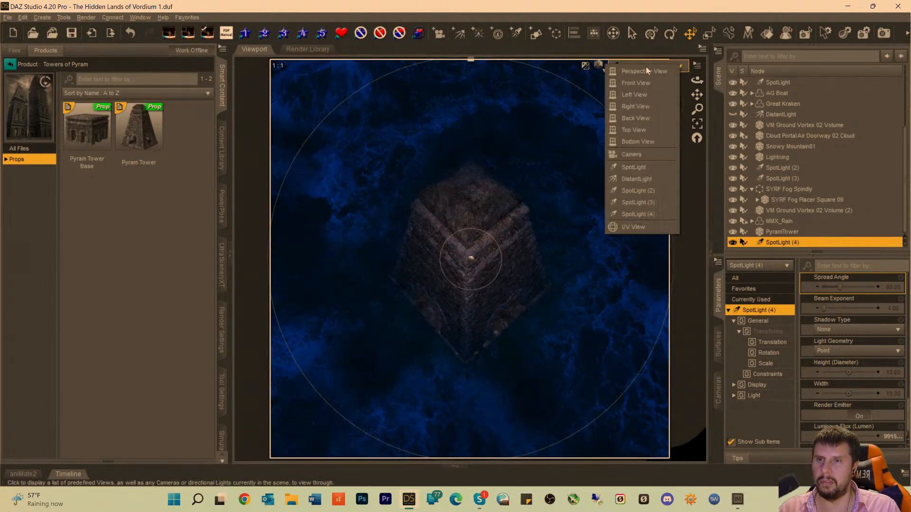
click(634, 155)
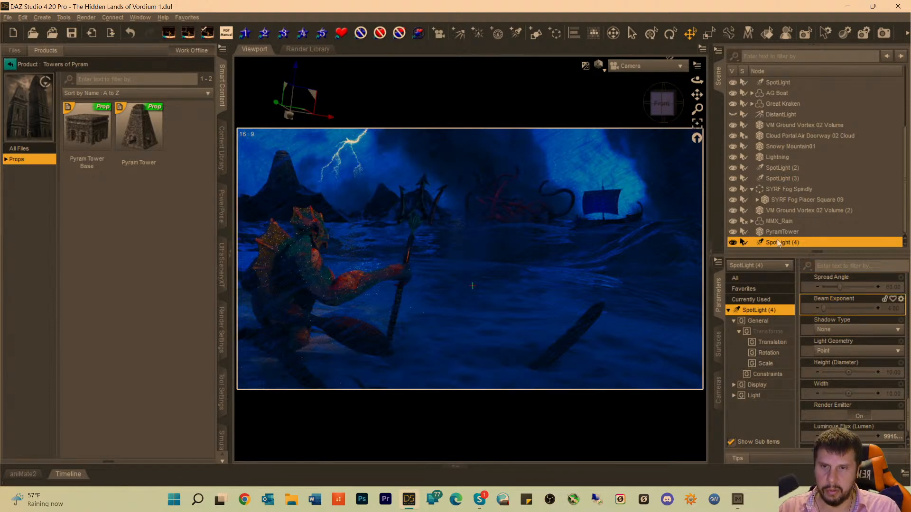
Try a luminous flux of 9991500 lumens on SpotLight (4) while viewing the scene through Camera.
scroll(875, 377, down, 1)
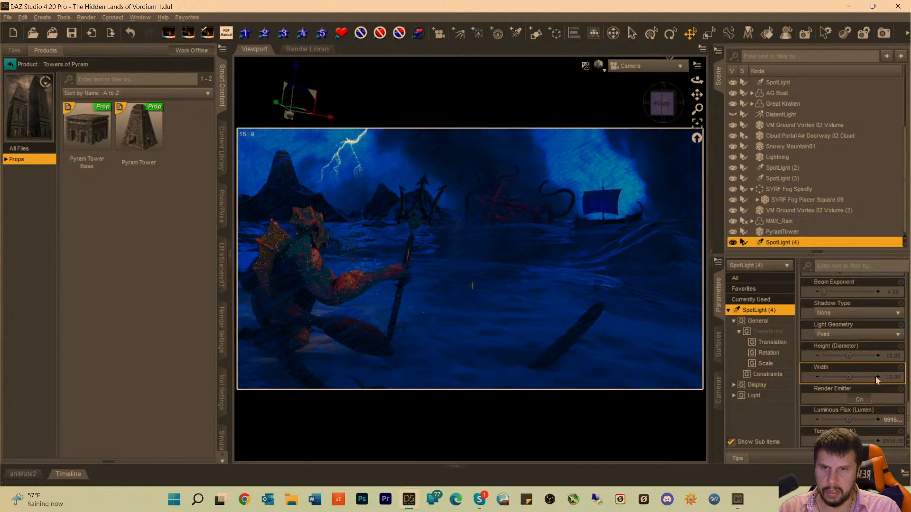
click(885, 421)
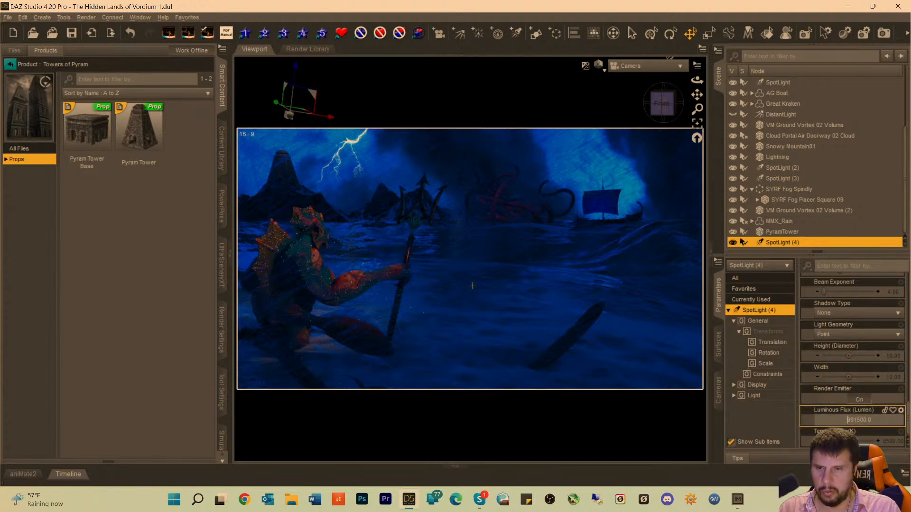
text(9)
key(Return)
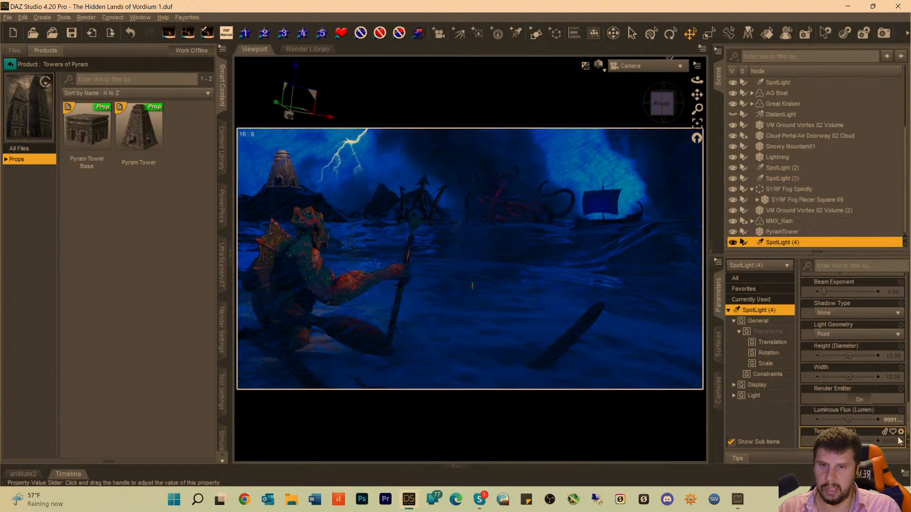
Reduce the luminous flux of SpotLight (4) to 2991500 and further to 1991500 lumens to dim the distant tower.
click(890, 422)
click(846, 420)
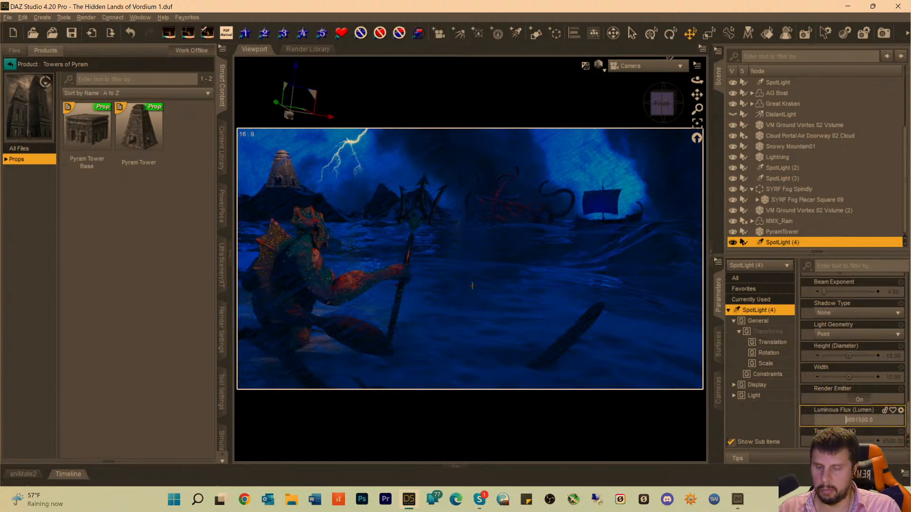
key(Return)
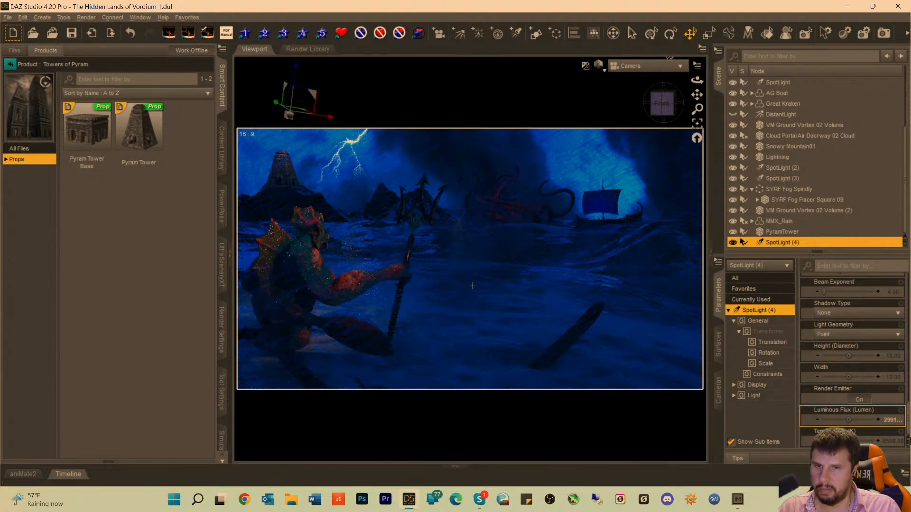
click(879, 420)
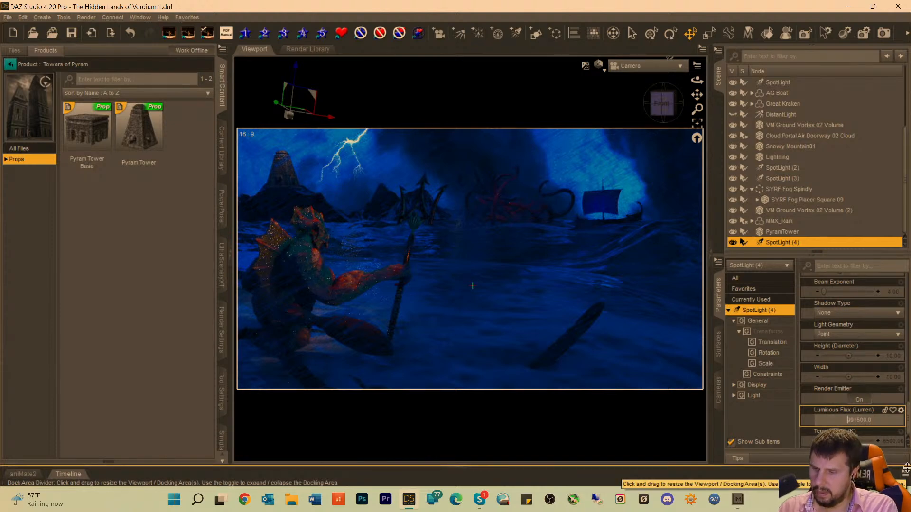
key(Return)
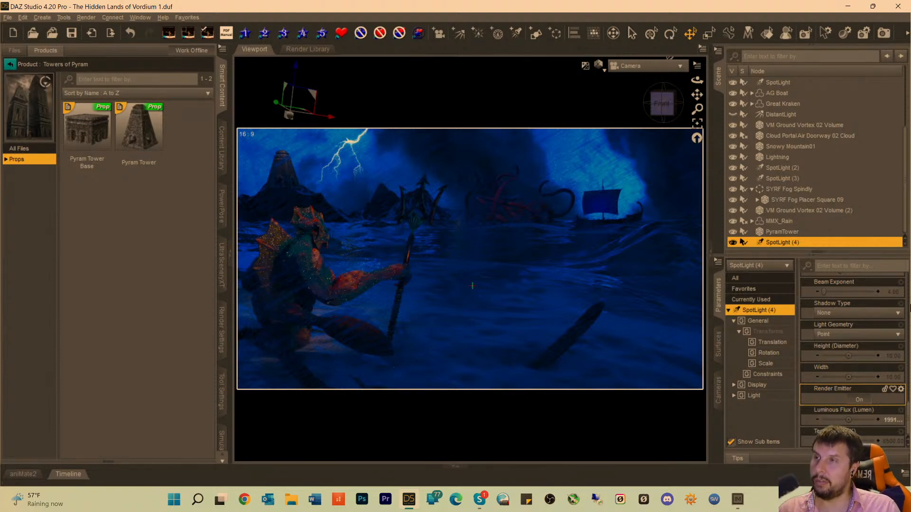
Look through SpotLight (2) and adjust that light's angle and distance around the Great Kraken.
scroll(854, 308, up, 1)
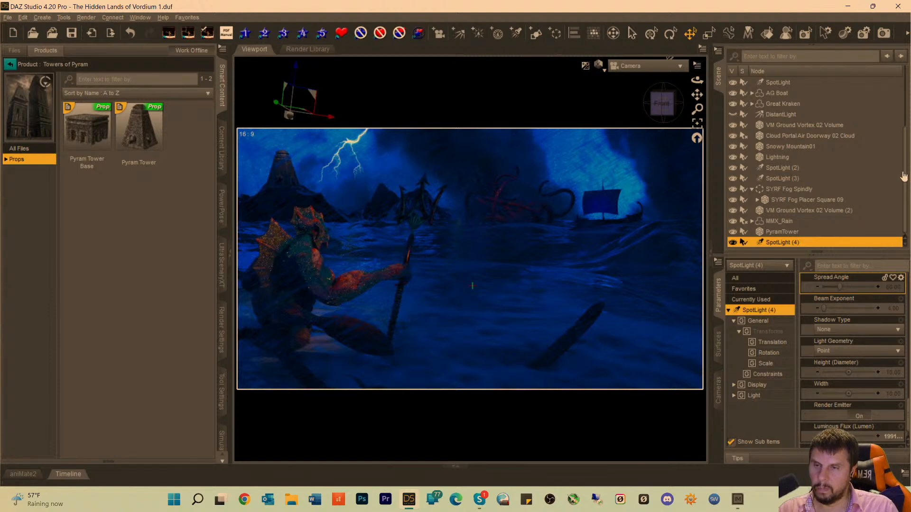
click(629, 66)
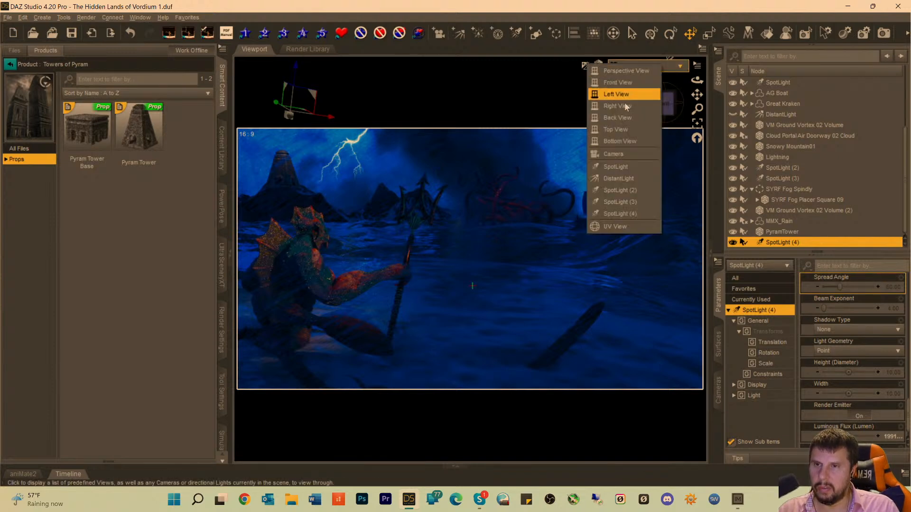
click(617, 194)
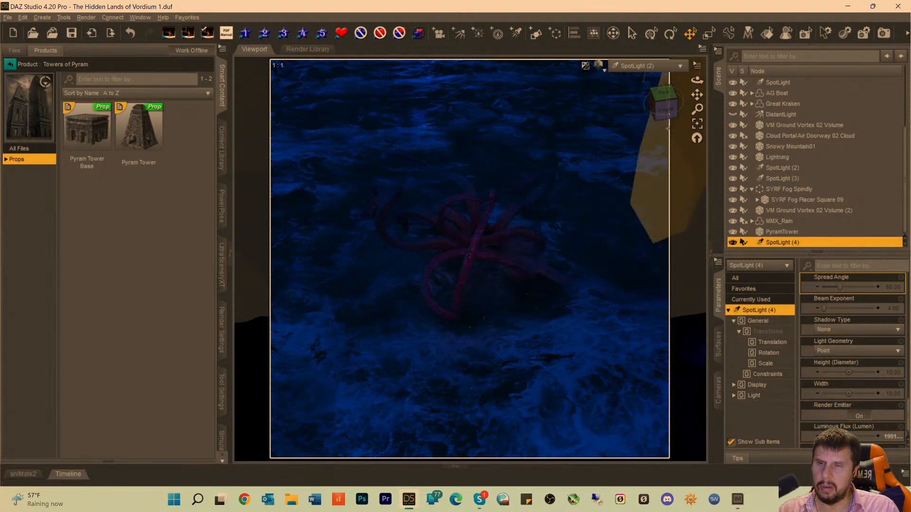
middle_drag(488, 232, 488, 209)
scroll(489, 210, down, 1)
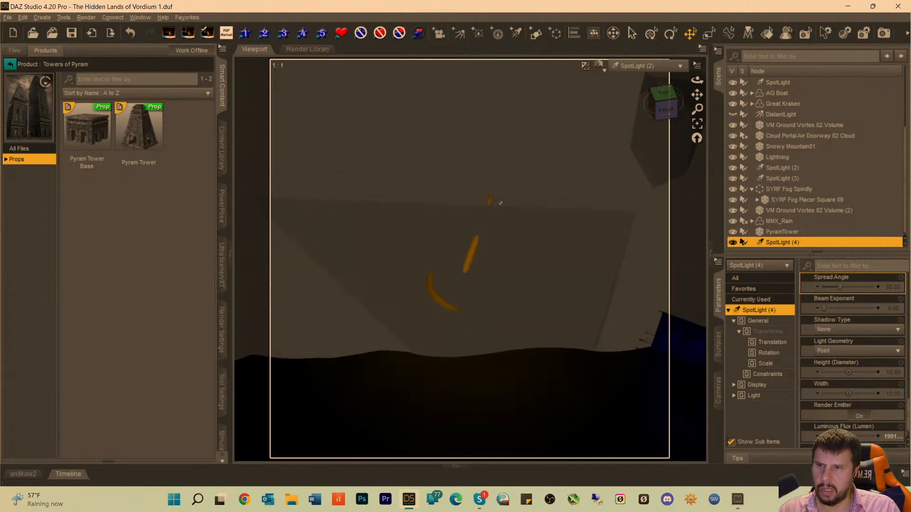
click(665, 109)
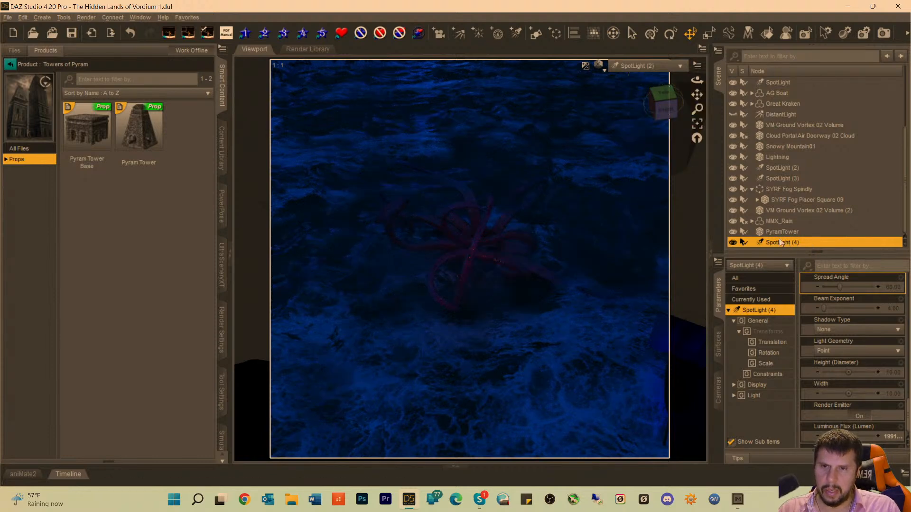
Raise the luminous flux of SpotLight (2), trying 8999500 lumens and settling on 999500 lumens.
click(779, 169)
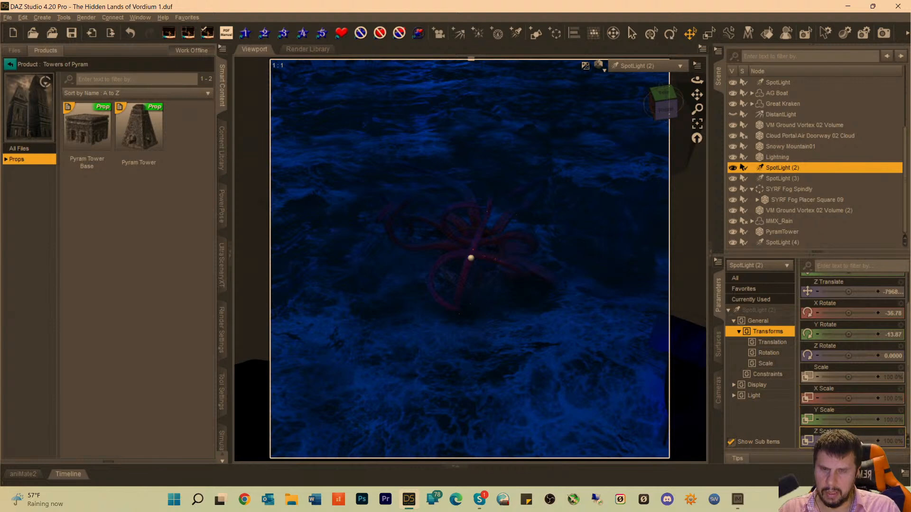
click(758, 310)
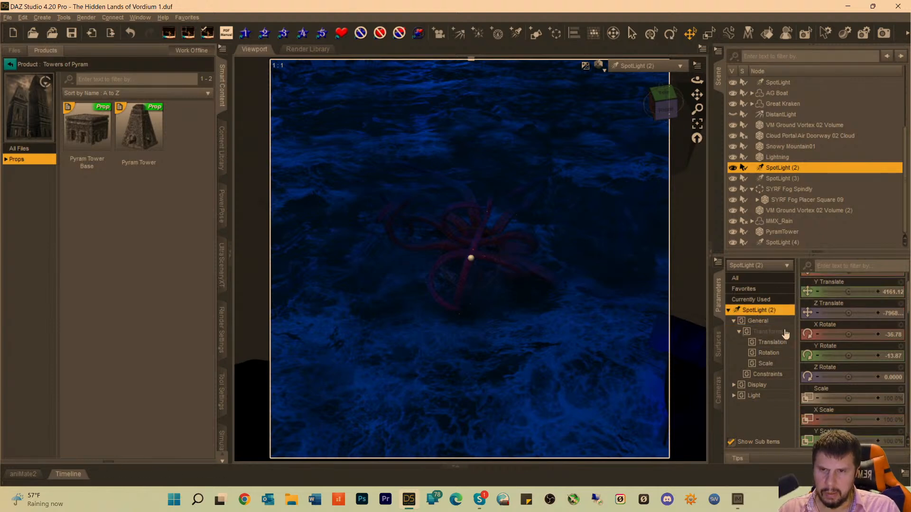
scroll(839, 394, down, 5)
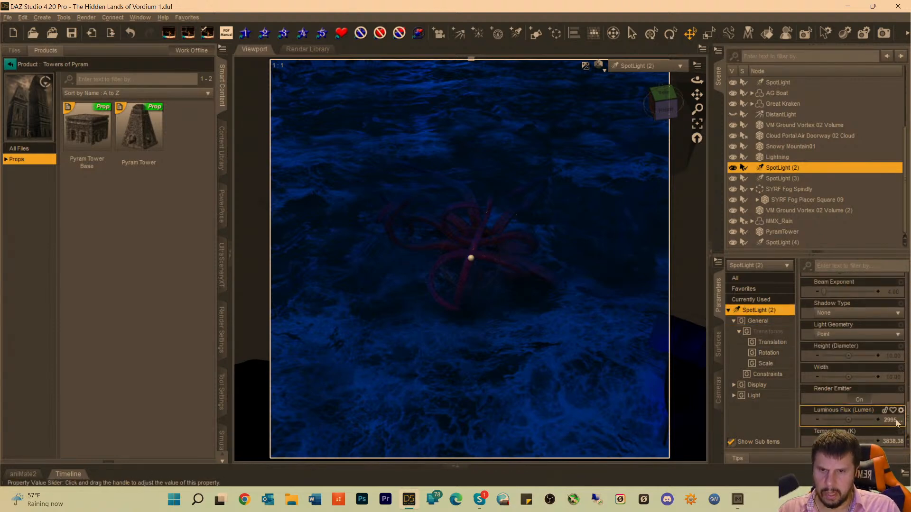
click(848, 421)
text(89999)
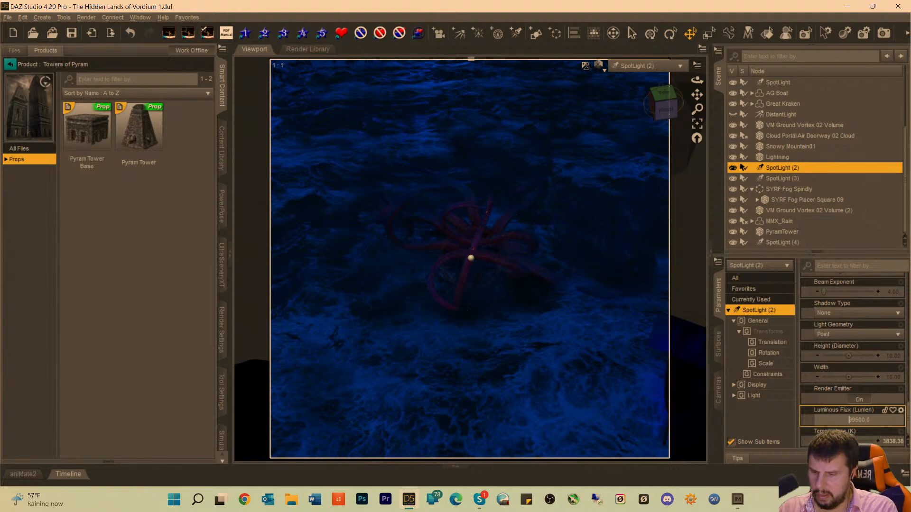
key(Return)
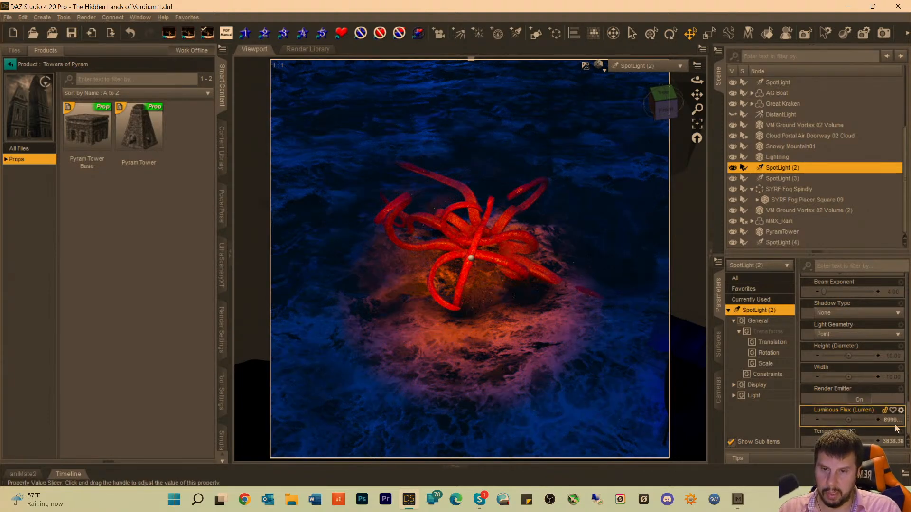
click(847, 420)
click(847, 421)
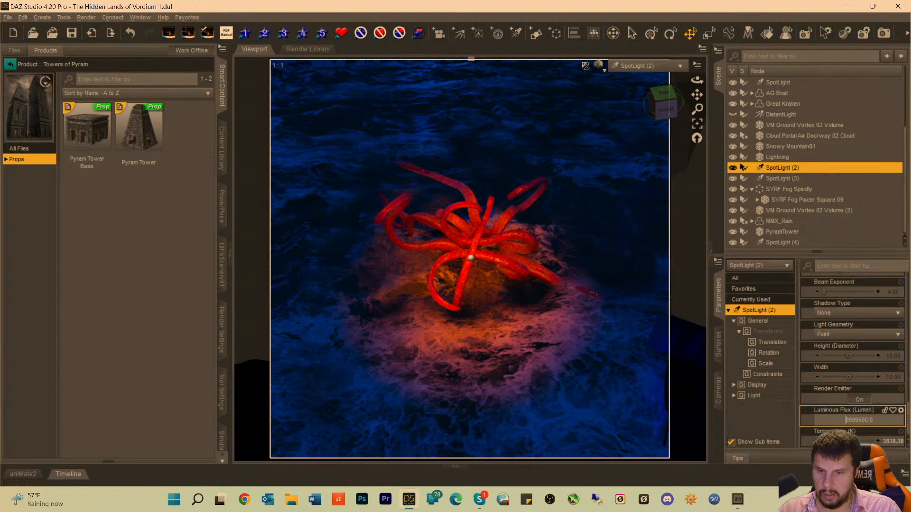
key(BackSpace)
key(Return)
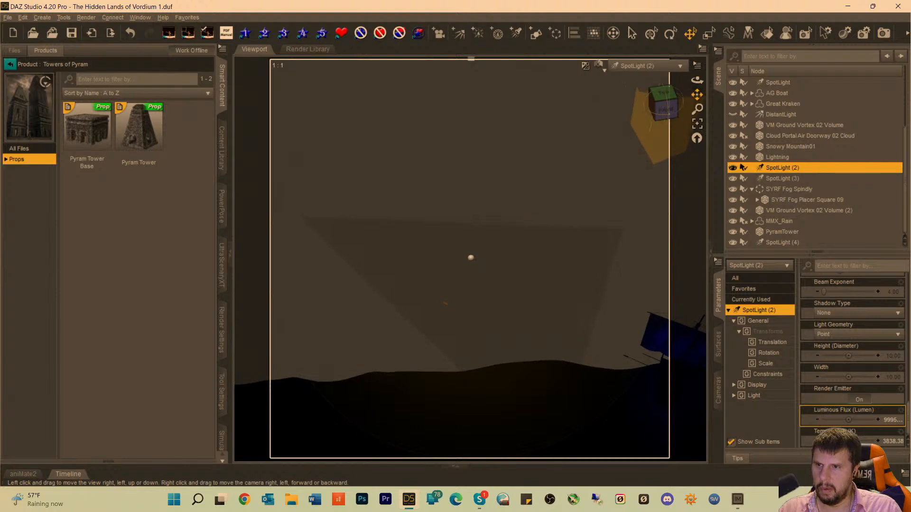
Shift SpotLight (2) slightly around the Great Kraken and return to viewing the scene through Camera.
drag(696, 95, 695, 93)
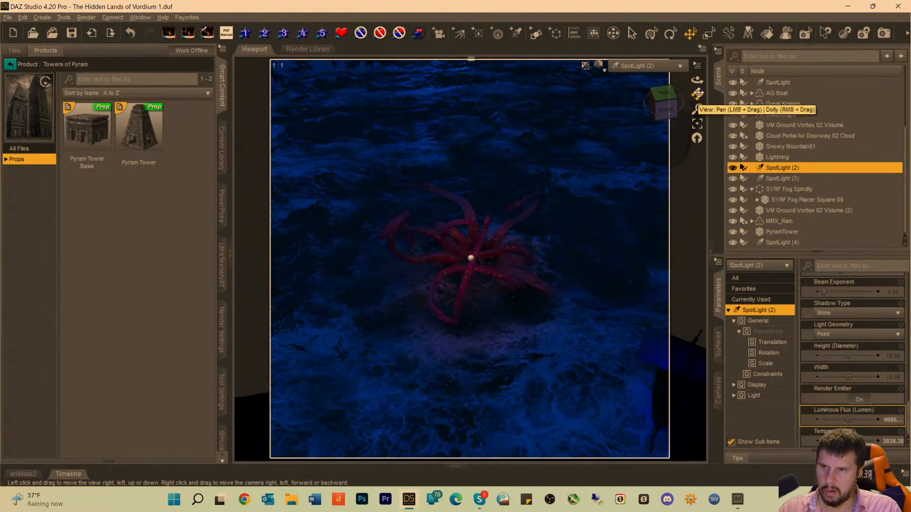
drag(696, 94, 696, 94)
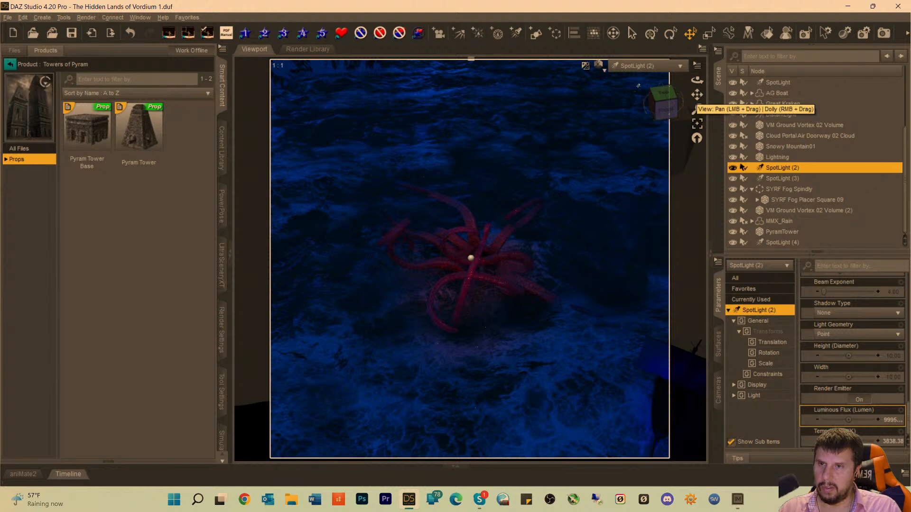
click(624, 67)
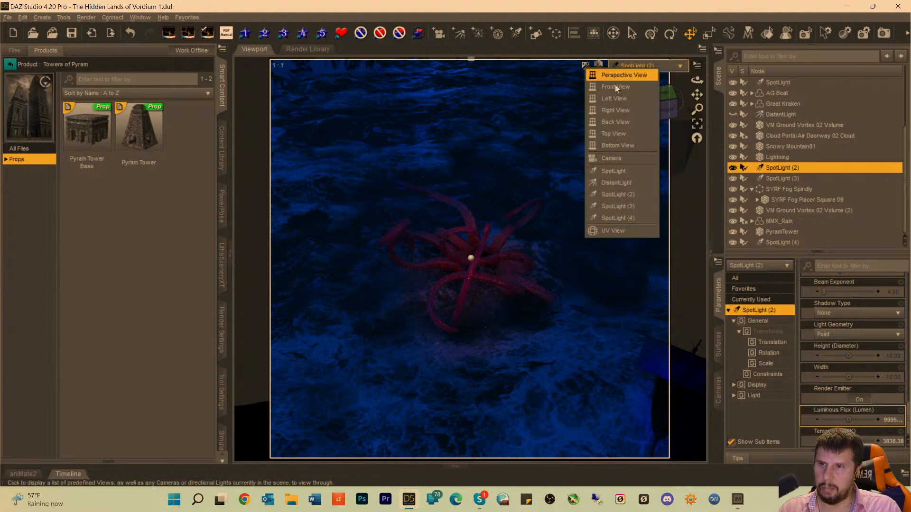
click(613, 158)
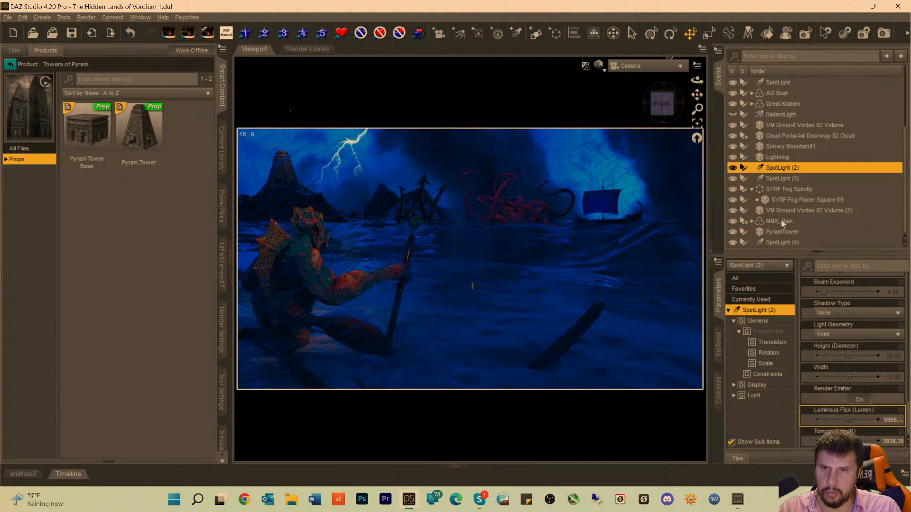
Look through SpotLight (3) and reposition it so it faces the AG Boat from the side, framing its sail and full hull.
click(780, 179)
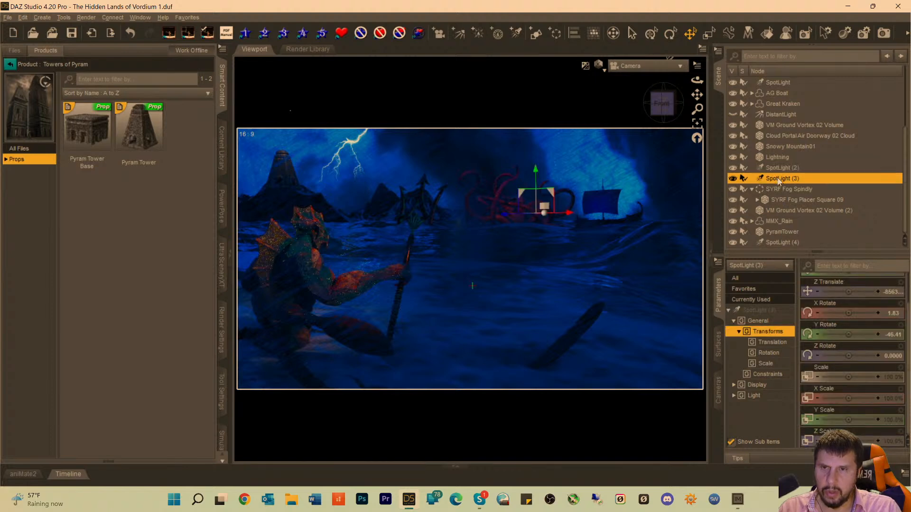
click(639, 69)
click(625, 209)
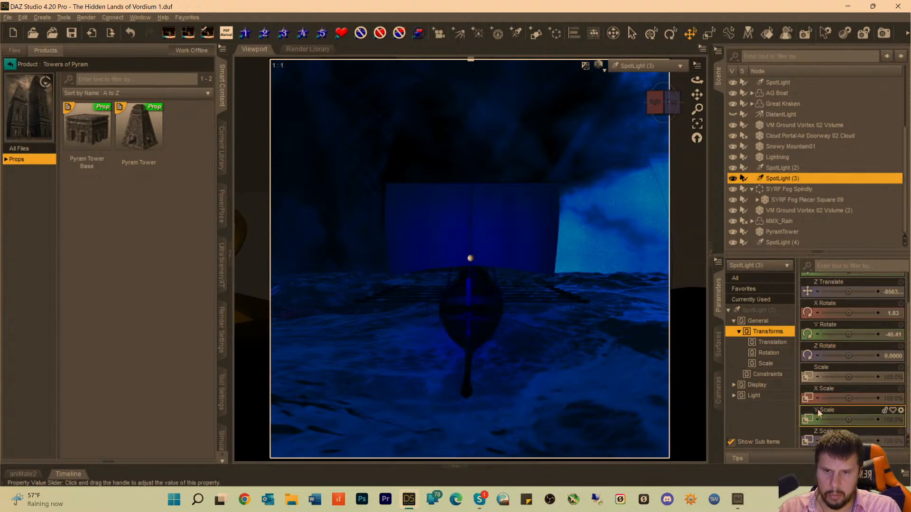
click(759, 311)
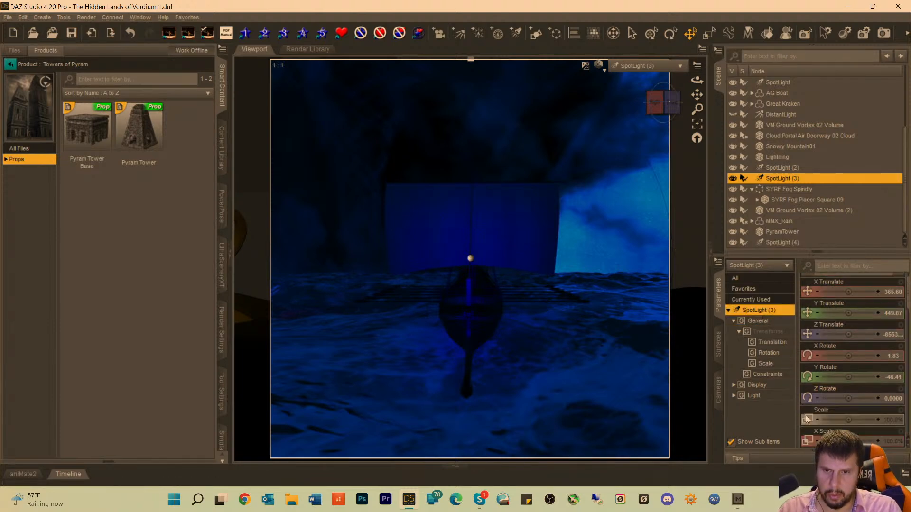
scroll(868, 426, down, 10)
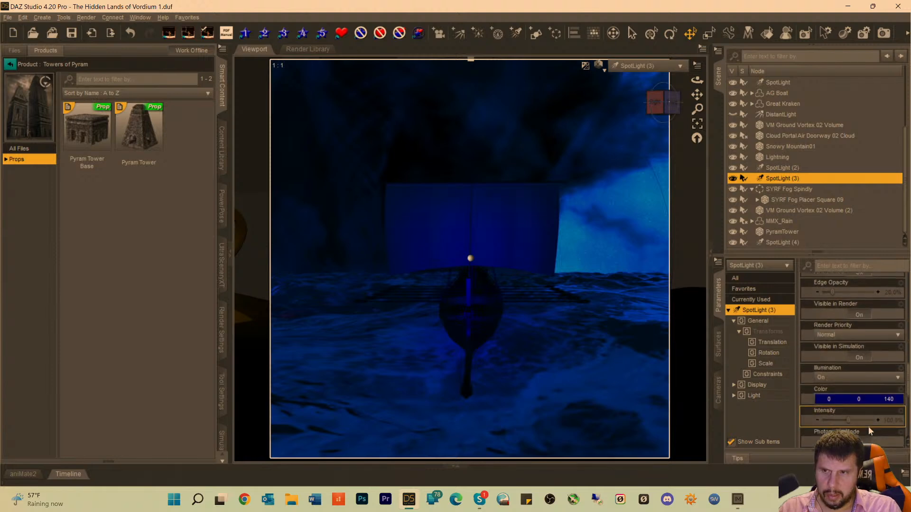
scroll(869, 426, down, 5)
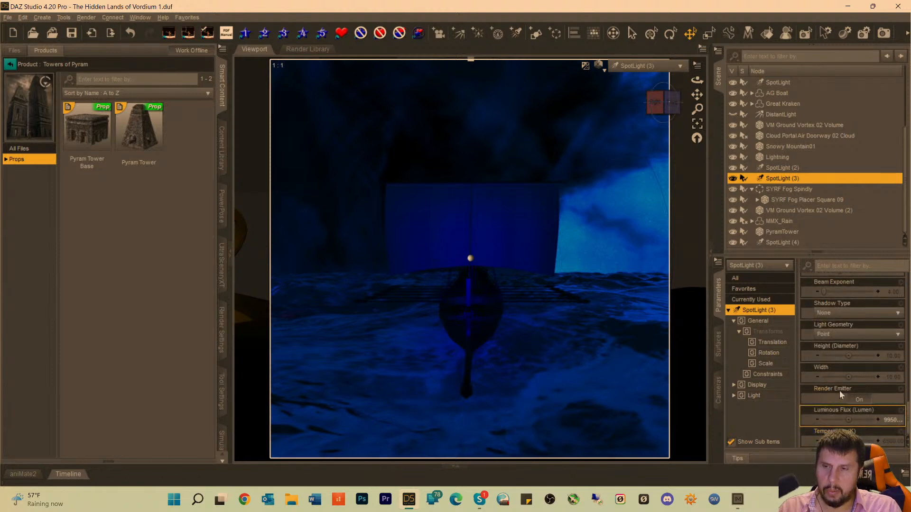
mouse_move(674, 105)
mouse_down()
mouse_move(696, 96)
mouse_move(668, 95)
mouse_move(664, 110)
mouse_move(697, 94)
mouse_move(654, 102)
mouse_move(694, 95)
mouse_up()
drag(734, 56, 734, 61)
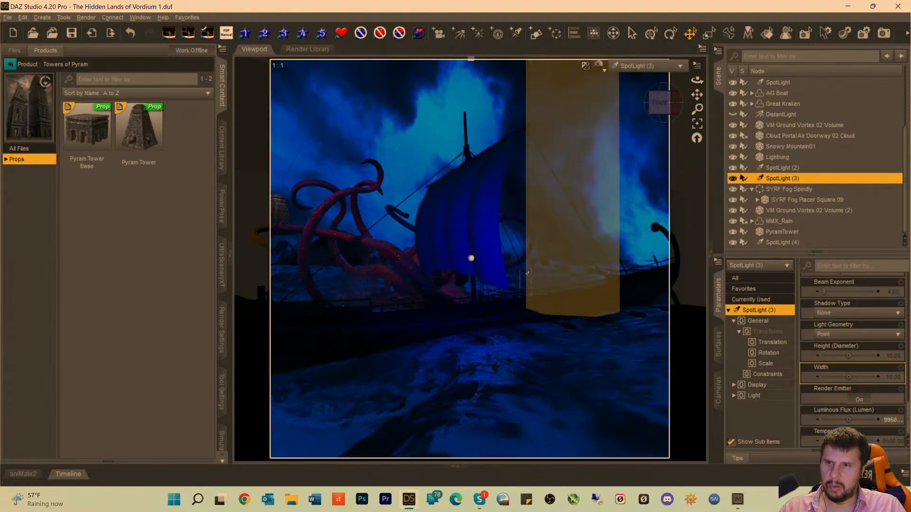
scroll(496, 187, down, 4)
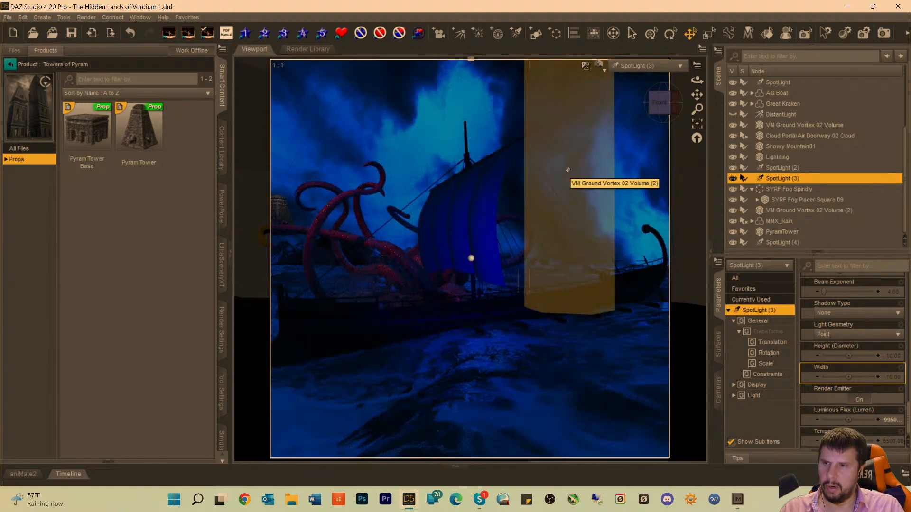
scroll(520, 177, down, 3)
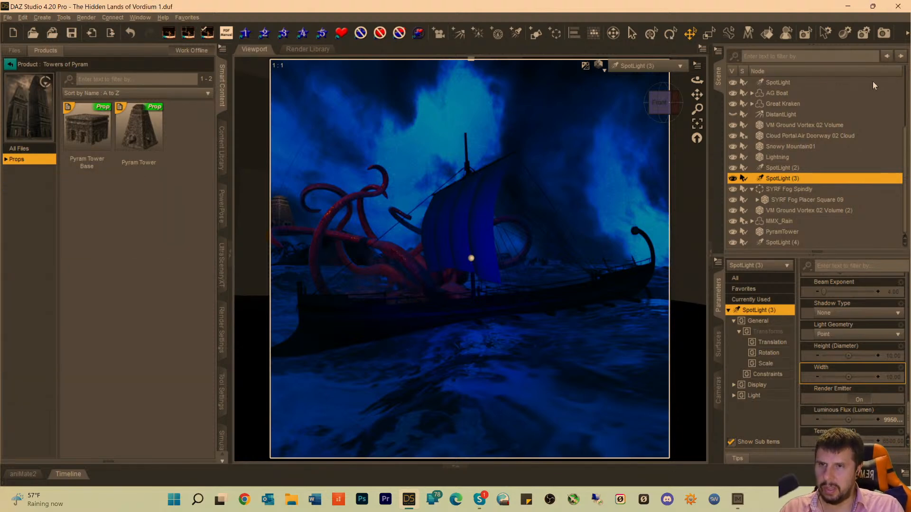
Set the luminous flux of SpotLight (3) to 299500 lumens, view the scene through Camera and deselect the light.
click(890, 421)
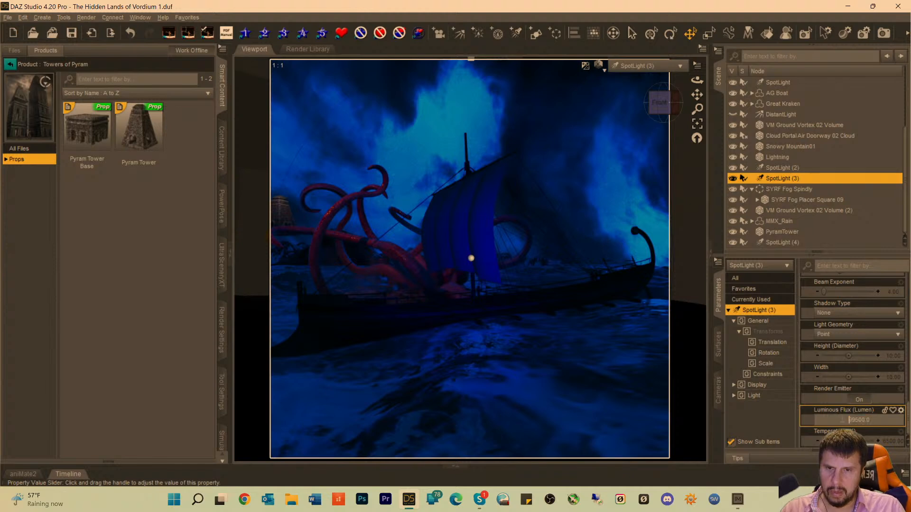
text(2)
key(Return)
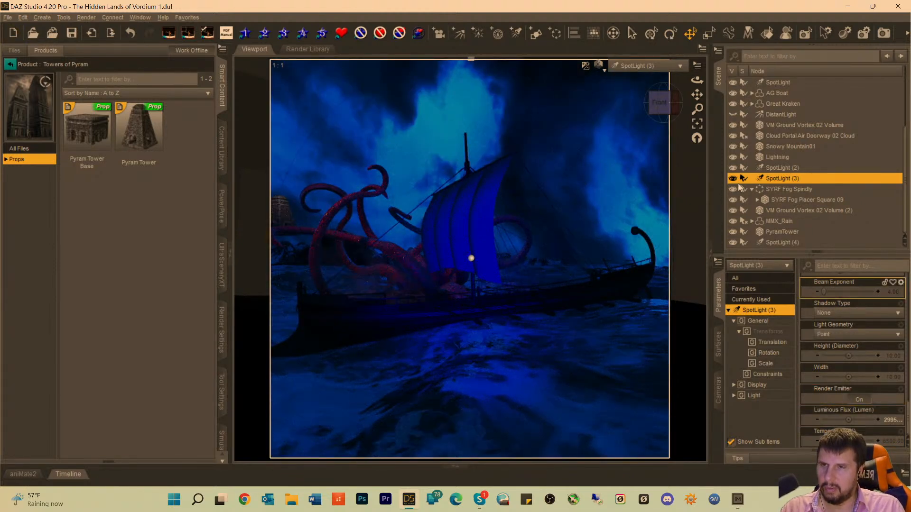
click(654, 65)
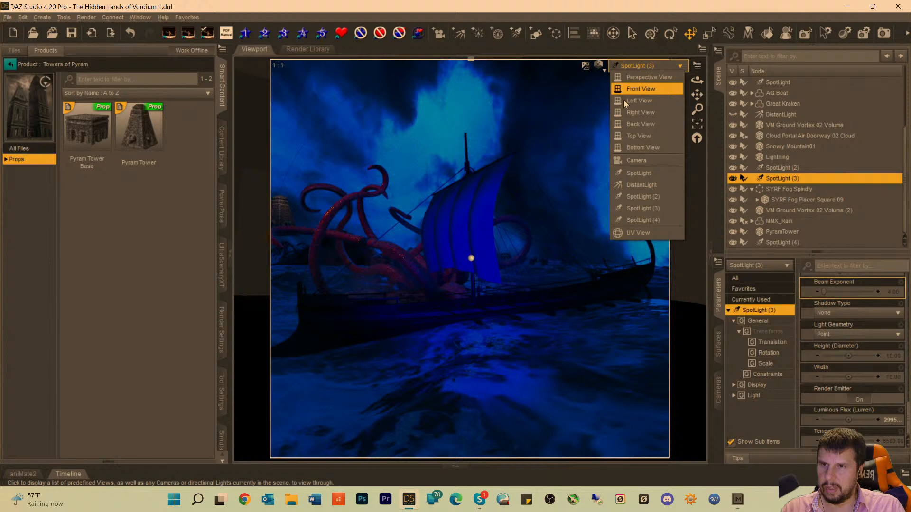
click(633, 162)
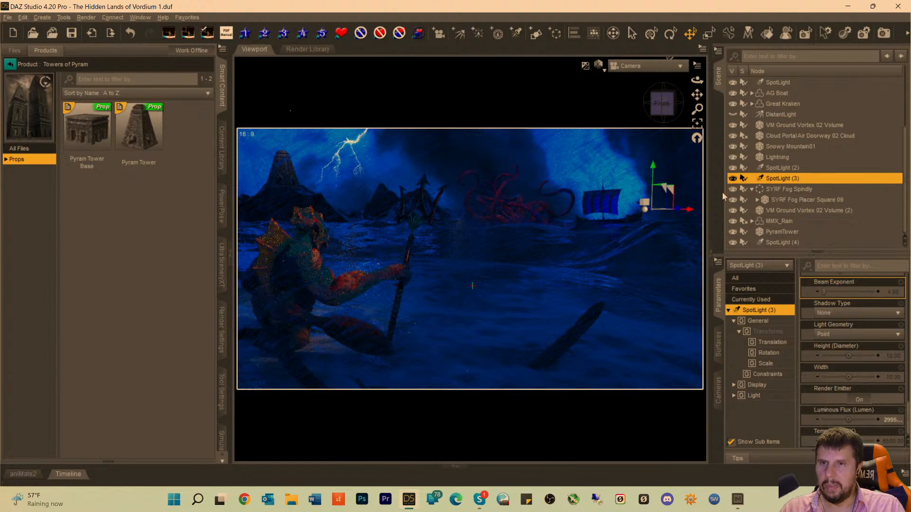
click(460, 110)
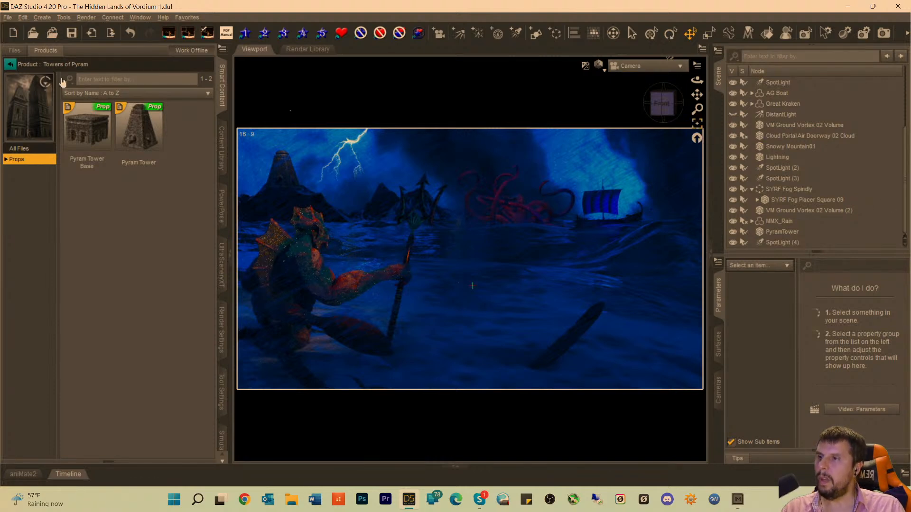
Add the Pyram Tower Base prop to the scene, select PyramBase and switch the viewport from the rendered preview to the faster shaded display.
double_click(81, 134)
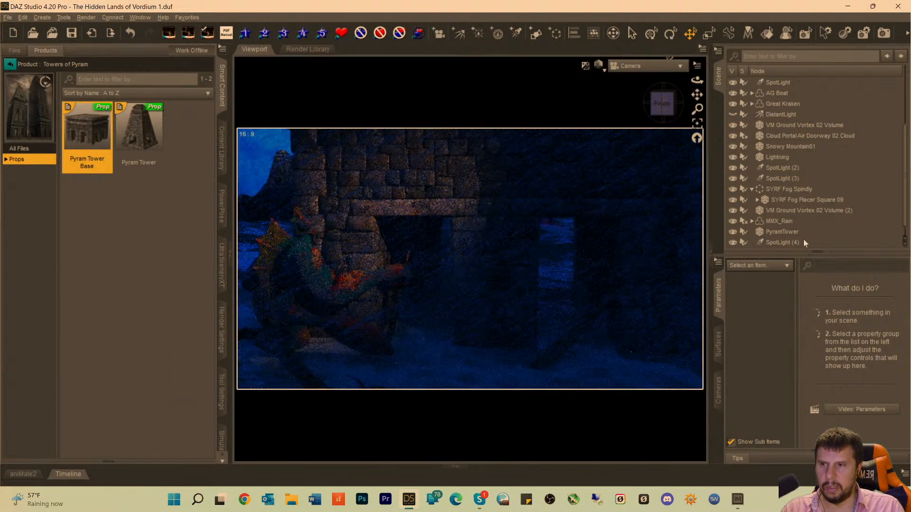
scroll(776, 229, down, 1)
click(772, 241)
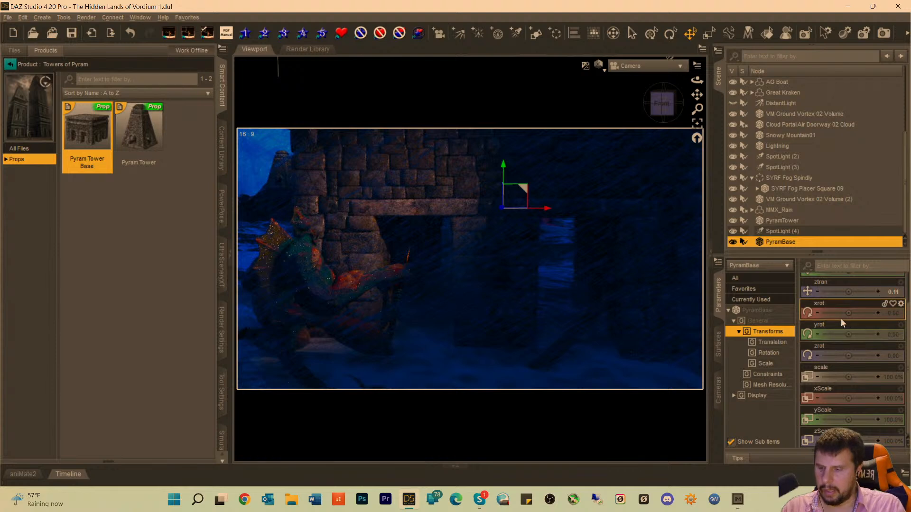
key(ctrl+9)
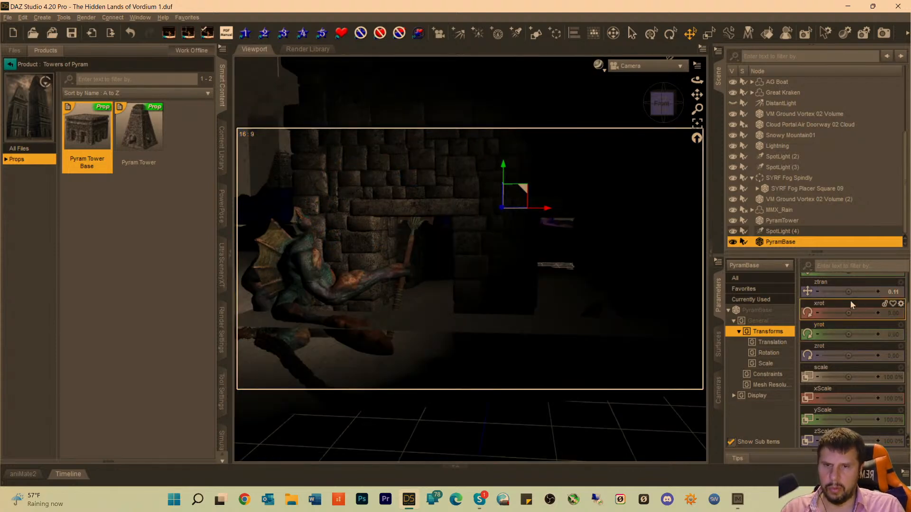
Move PyramBase far back along negative Z and across along negative X toward the distant rocks beside the PyramTower.
drag(851, 295, 820, 292)
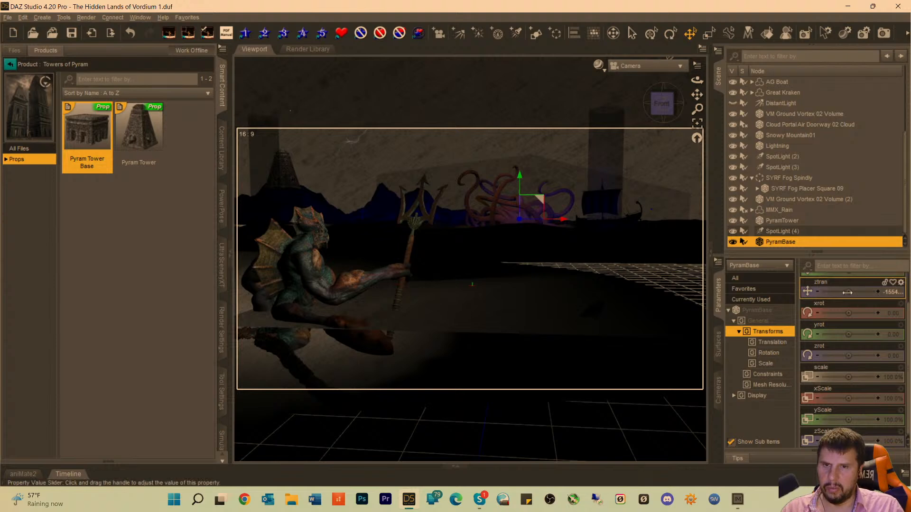
scroll(847, 292, up, 2)
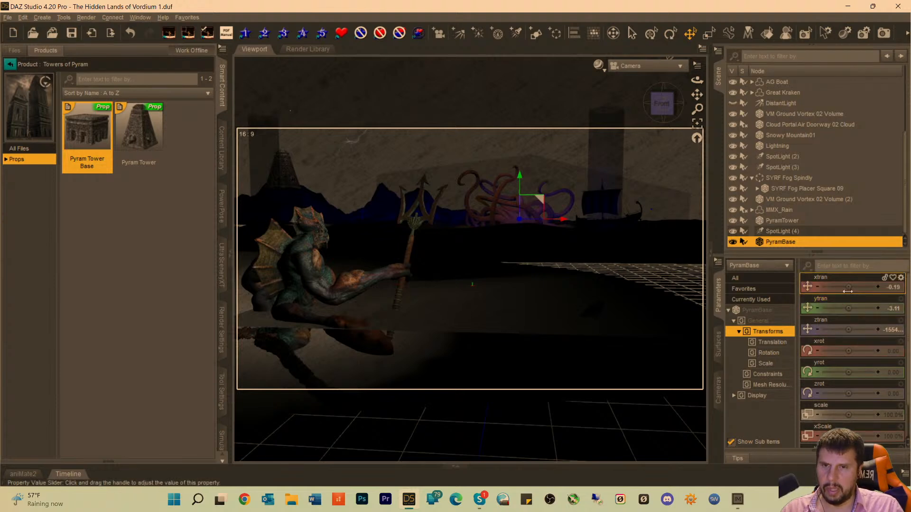
drag(849, 287, 822, 287)
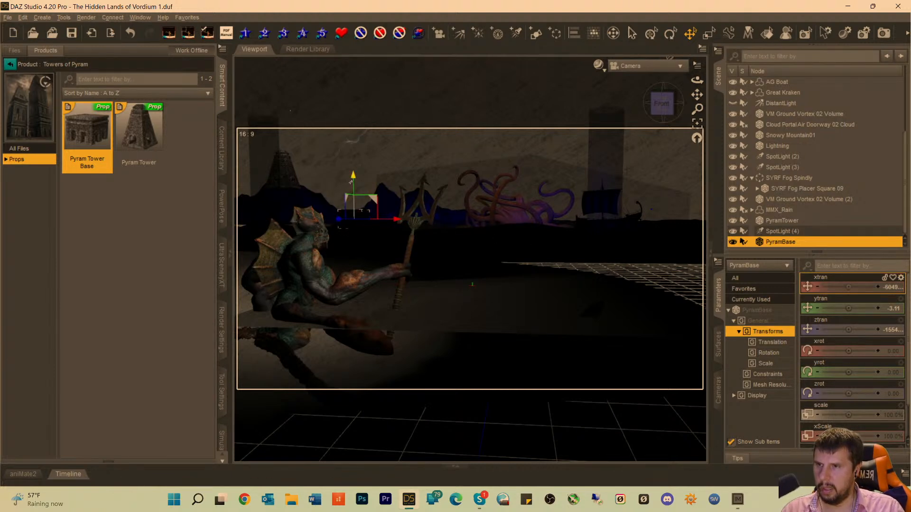
Fine-tune PyramBase among the distant rocks, pushing it farther back and closer to the PyramTower and raising it to about 596.30 on Y.
drag(352, 180, 352, 175)
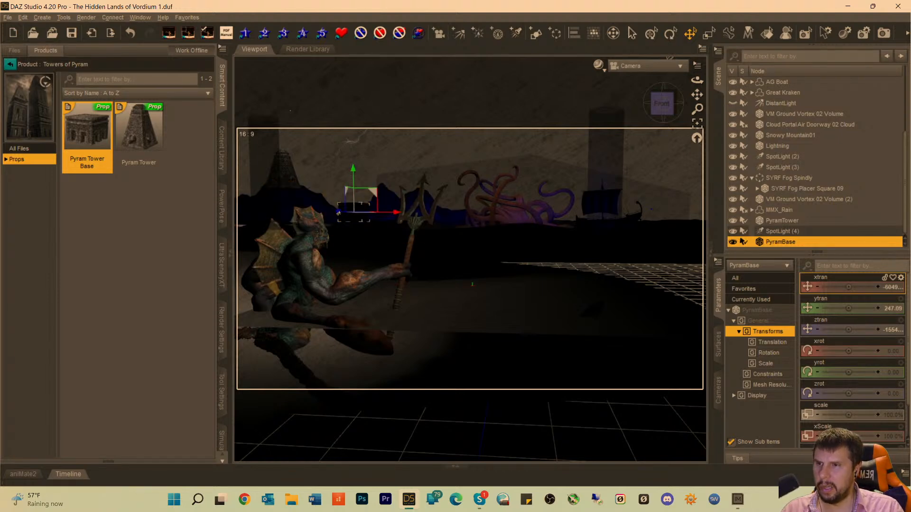
drag(339, 212, 356, 213)
drag(365, 212, 370, 212)
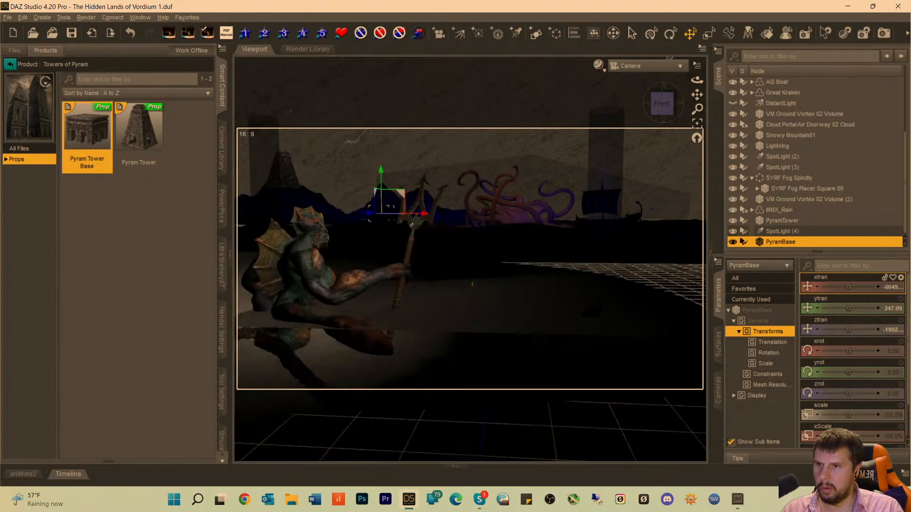
drag(395, 227, 383, 227)
drag(346, 170, 347, 164)
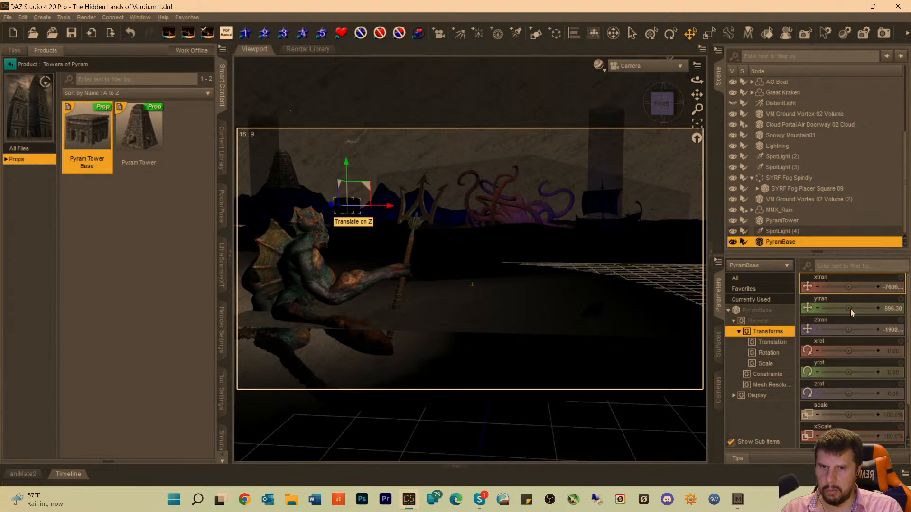
Scale PyramBase up to 146.9% and switch the viewport back to the rendered preview through Camera.
drag(848, 415, 862, 415)
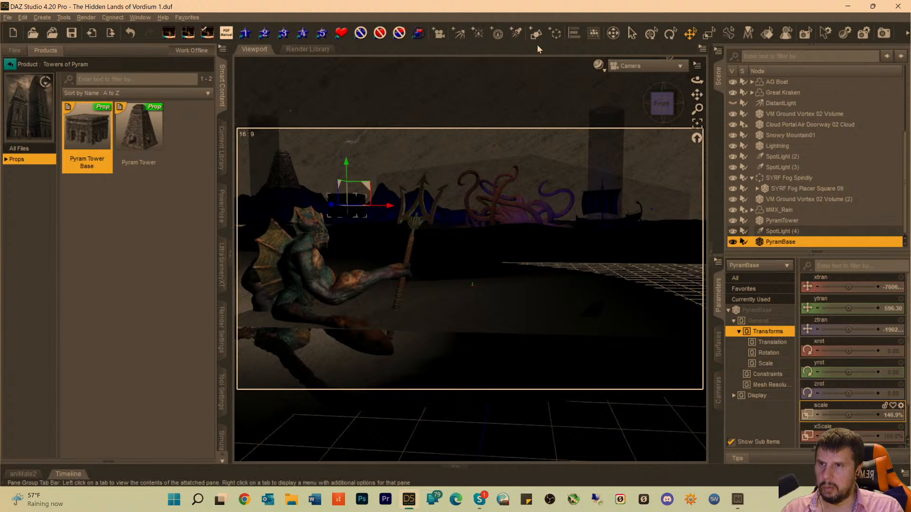
click(637, 66)
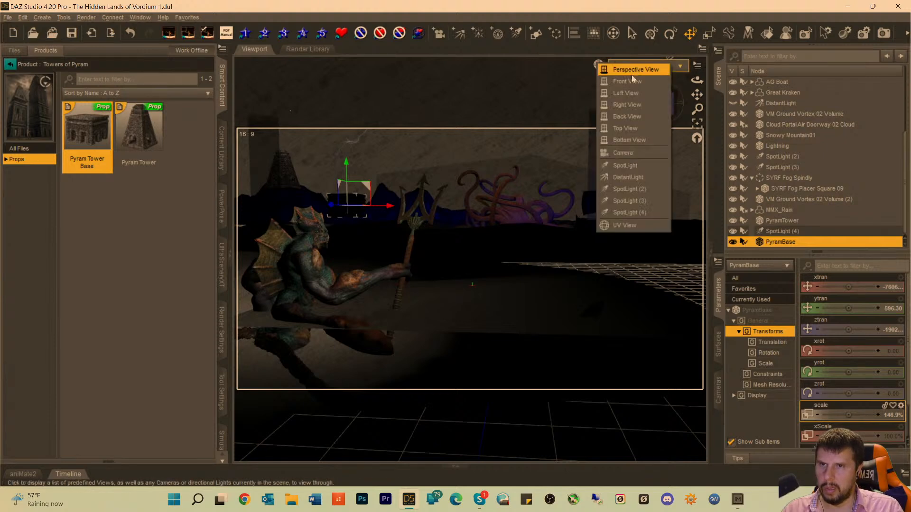
click(622, 155)
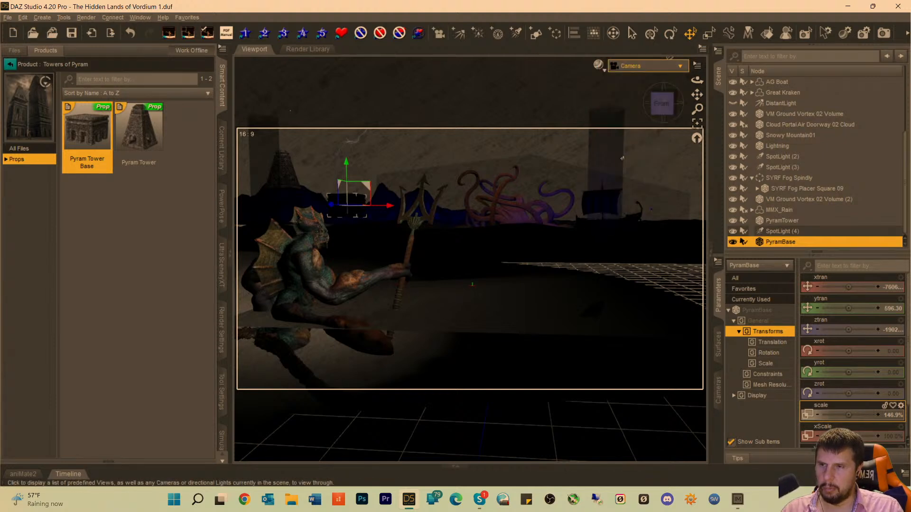
click(636, 66)
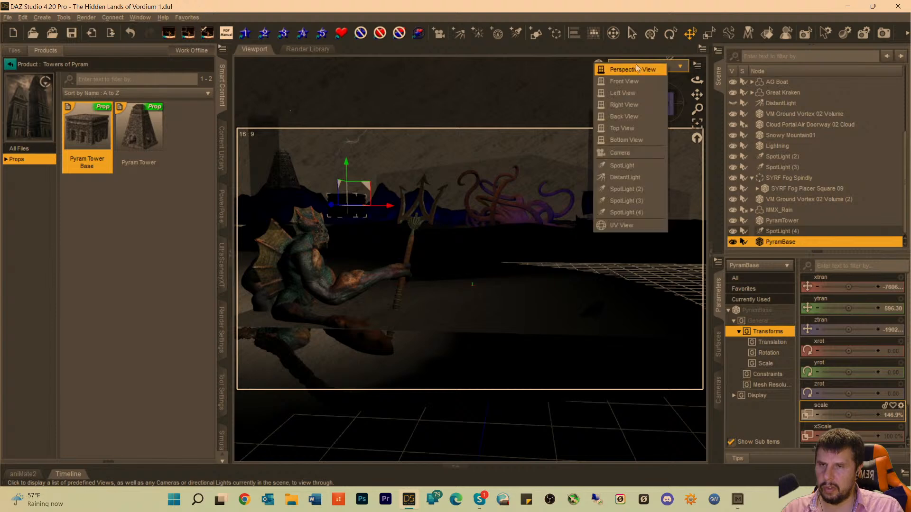
click(626, 3)
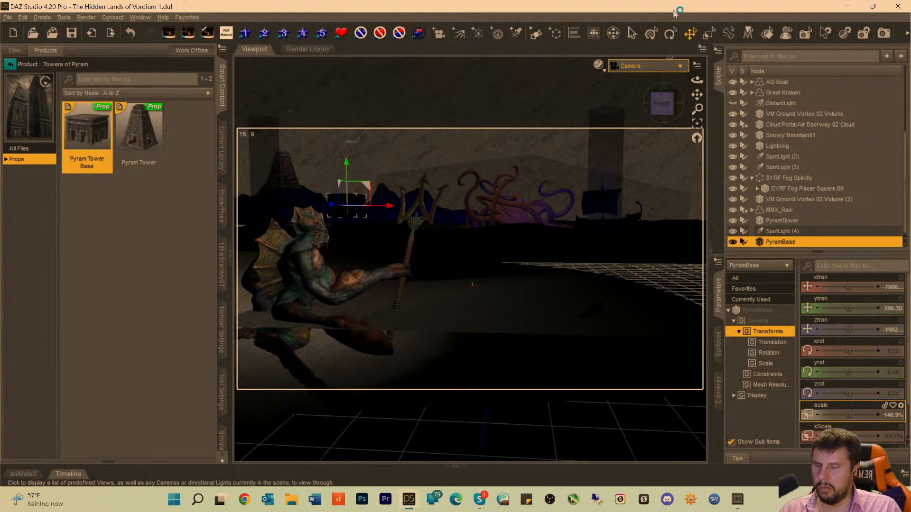
key(ctrl+0)
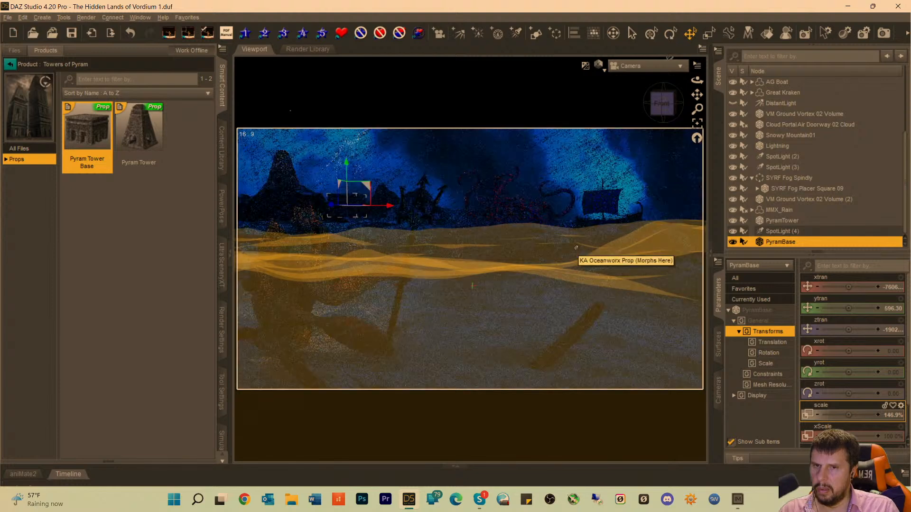
Fine-tune PyramBase's height among the distant rocks to about 646.70 on Y, then select SYRF Fog Placer Square 09.
click(540, 309)
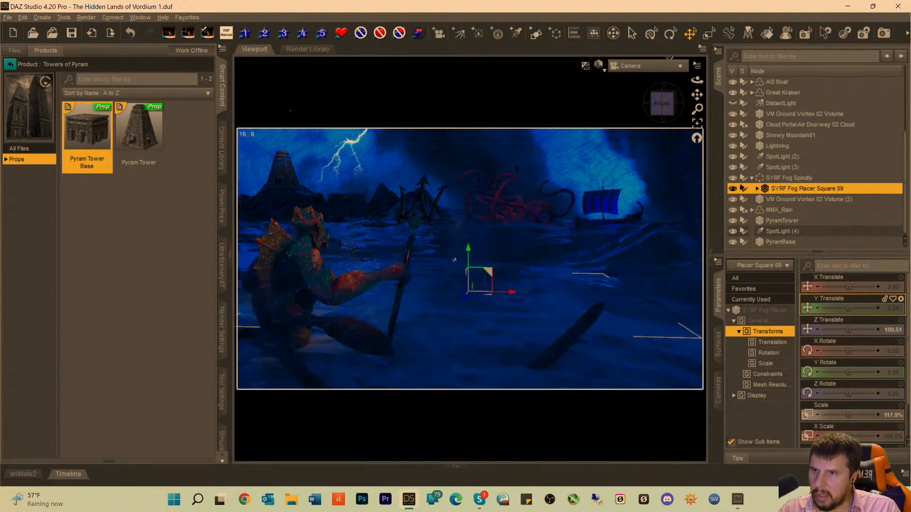
click(351, 210)
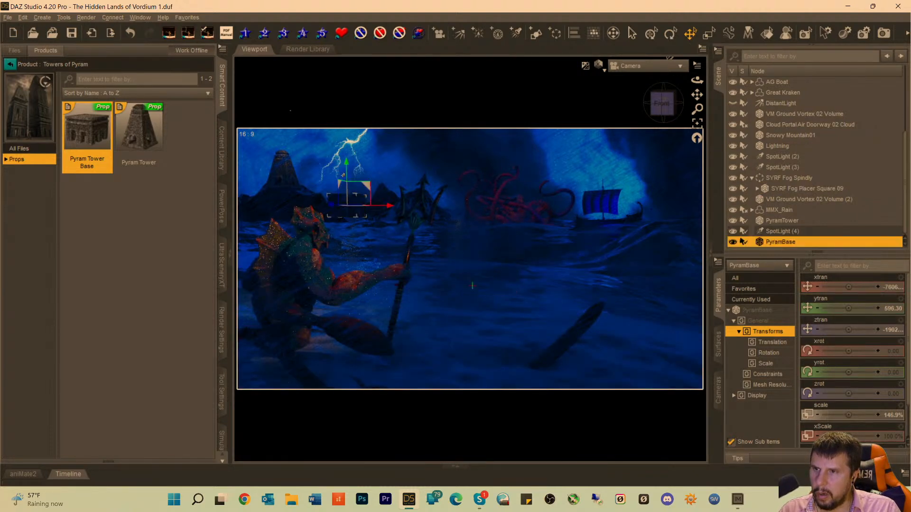
drag(346, 168, 346, 148)
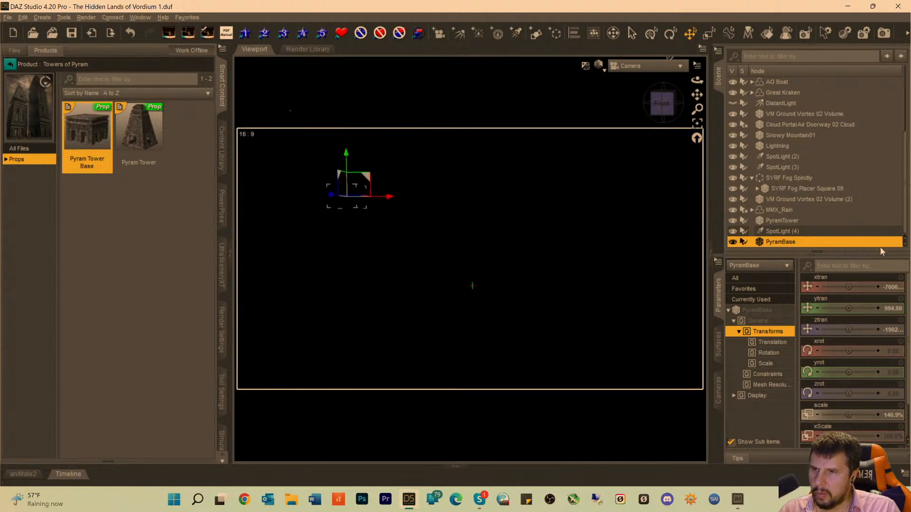
click(184, 295)
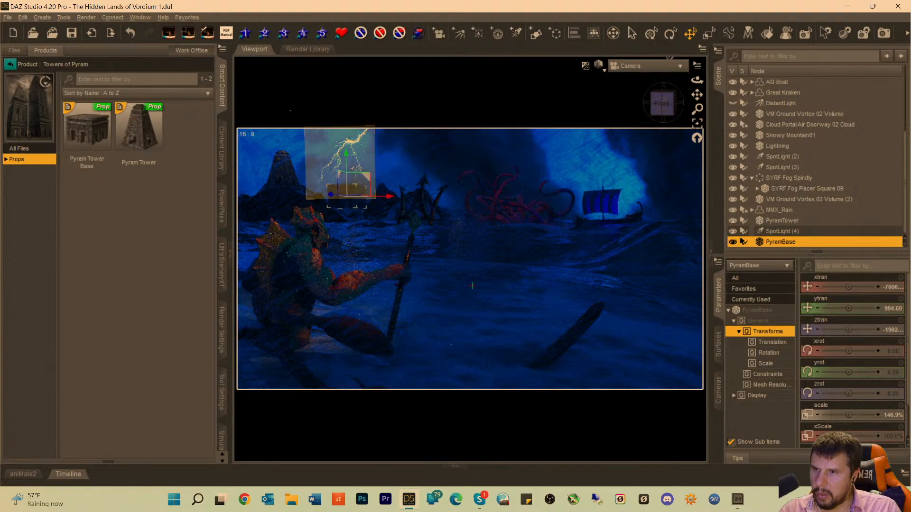
drag(346, 157, 346, 169)
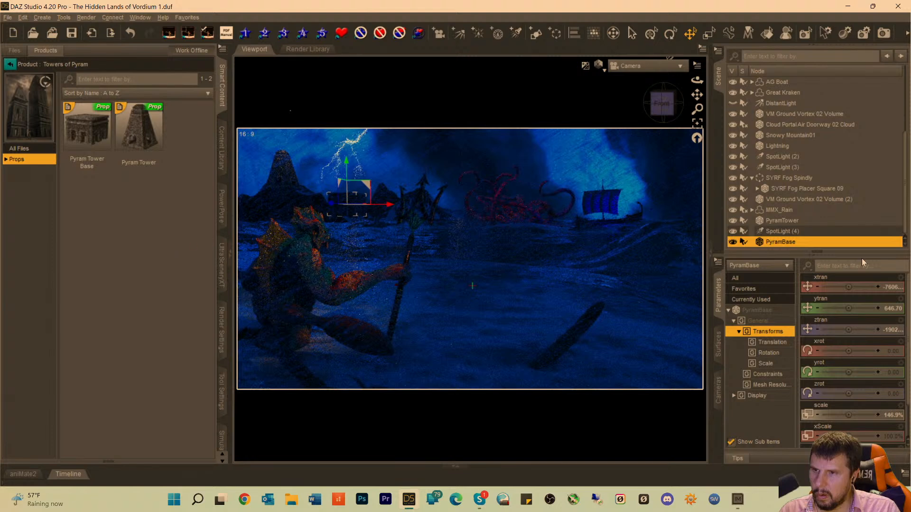
click(807, 188)
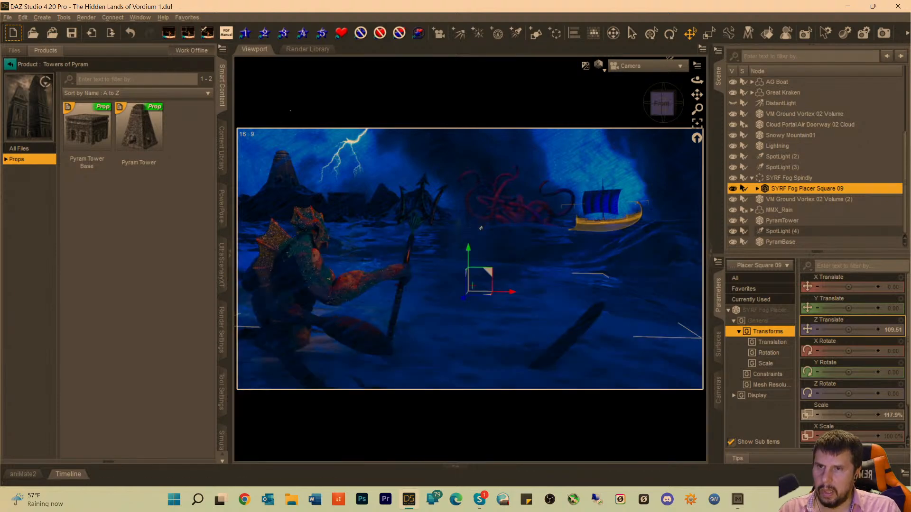
Return to the full product library and try searching it for "bilboards".
click(10, 64)
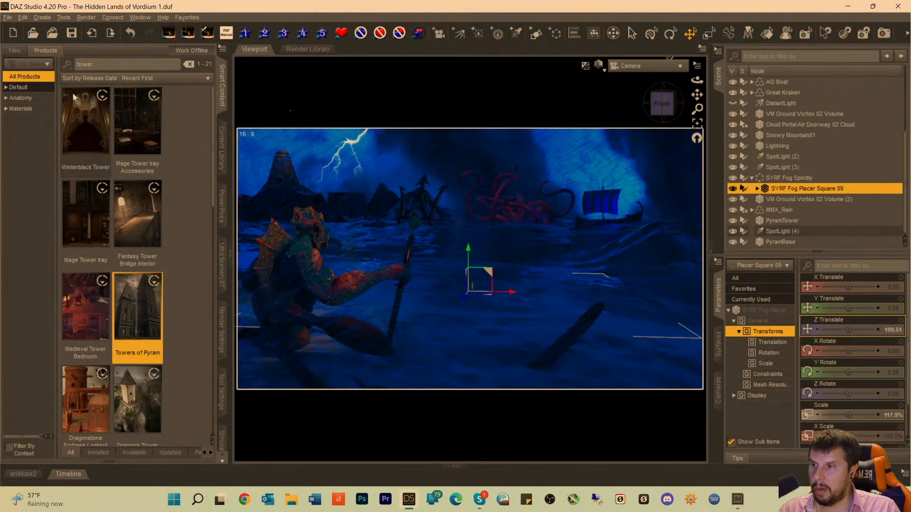
double_click(104, 67)
text(b)
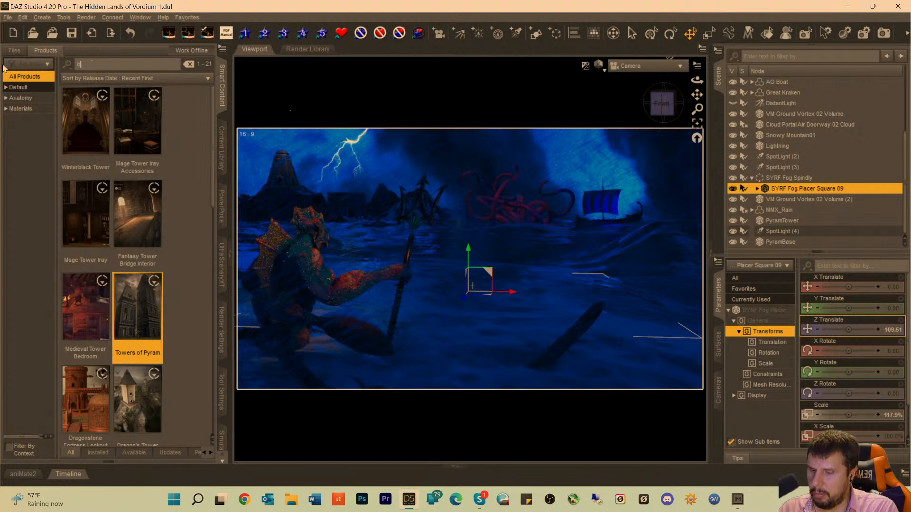
text(ilb)
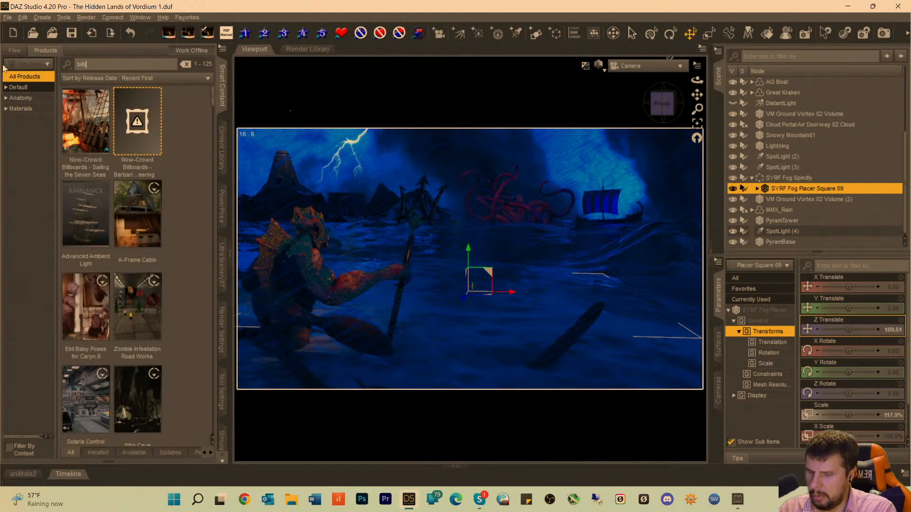
text(oards)
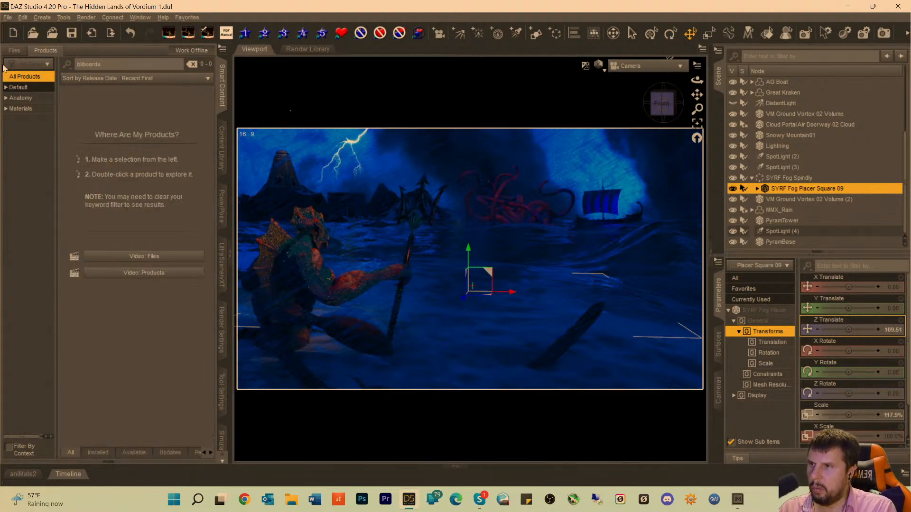
key(BackSpace)
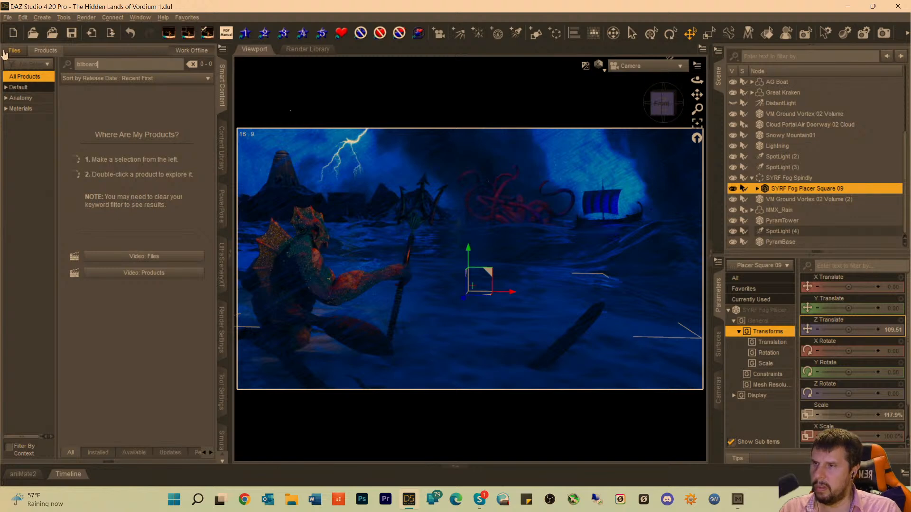
Search the product library for "now" and add Barbarian Warrior Cheering 01 Billboard from the Now-Crowd Barbarian Warriors Cheering set to the scene.
key(ctrl+a)
text(now)
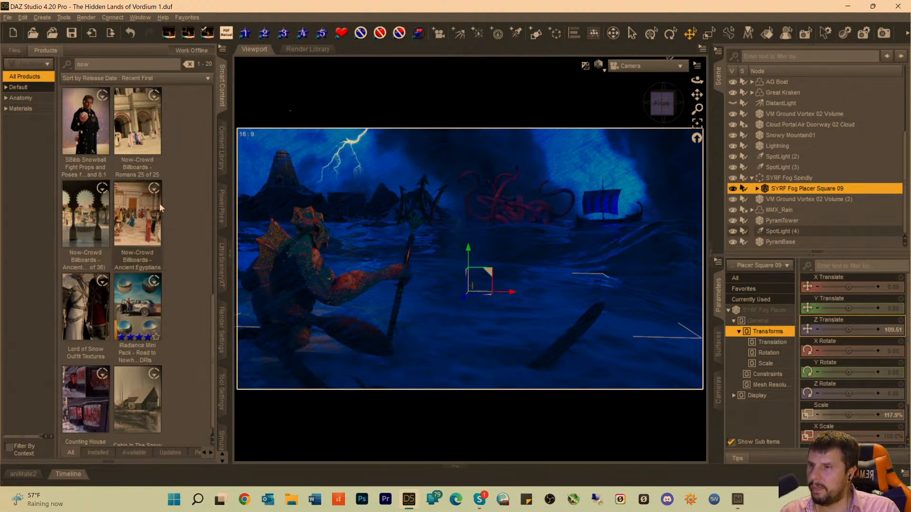
scroll(159, 204, down, 1)
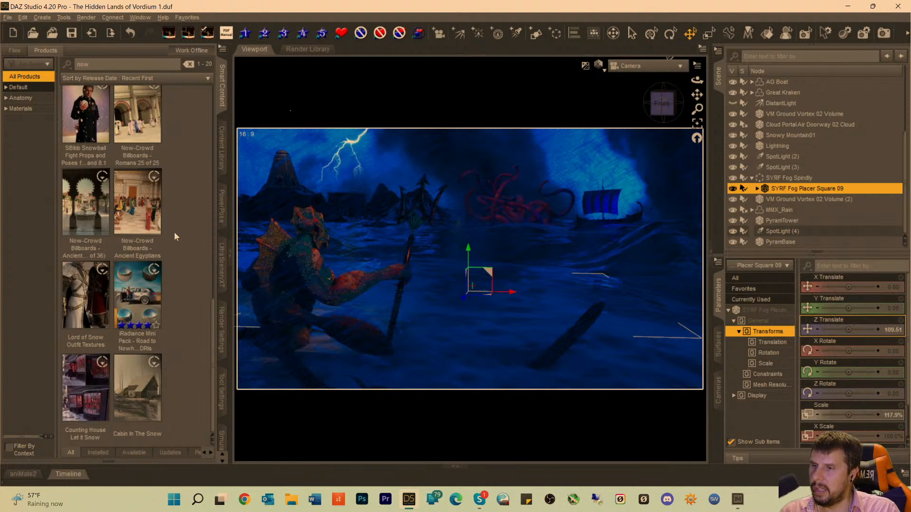
scroll(173, 231, down, 8)
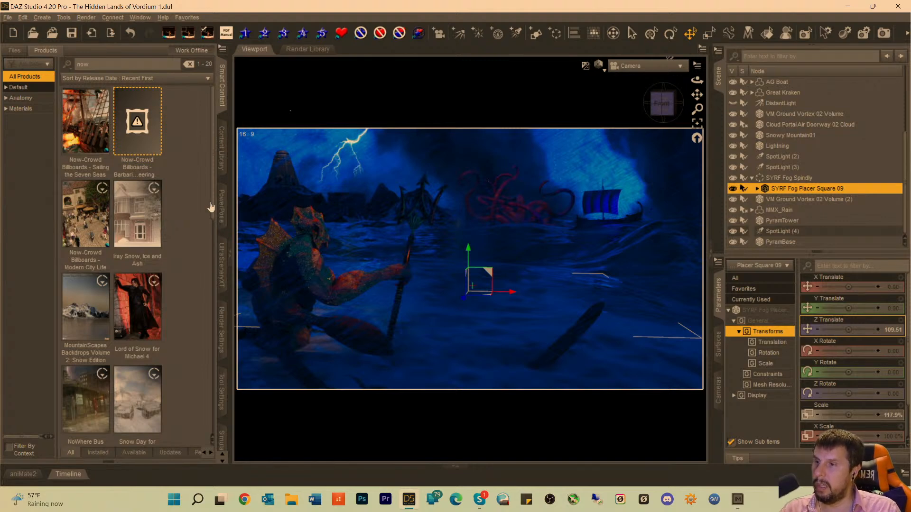
double_click(144, 130)
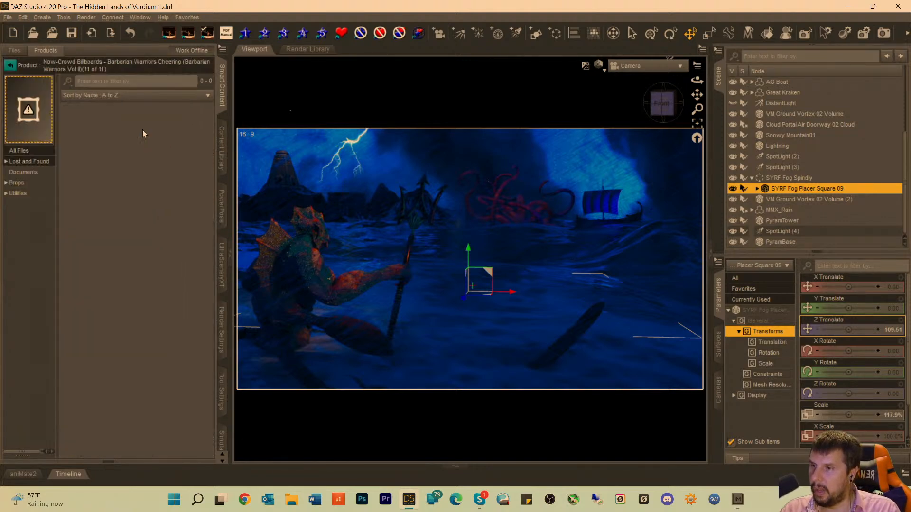
click(17, 185)
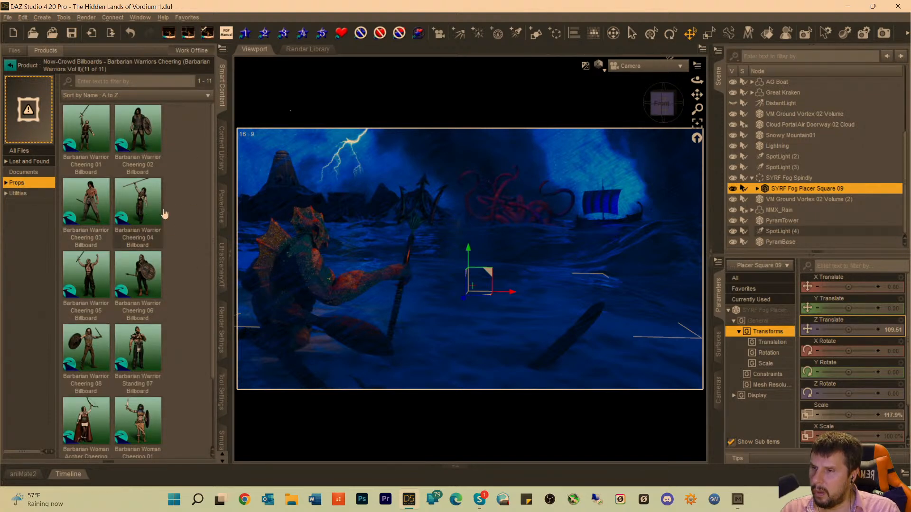
click(82, 139)
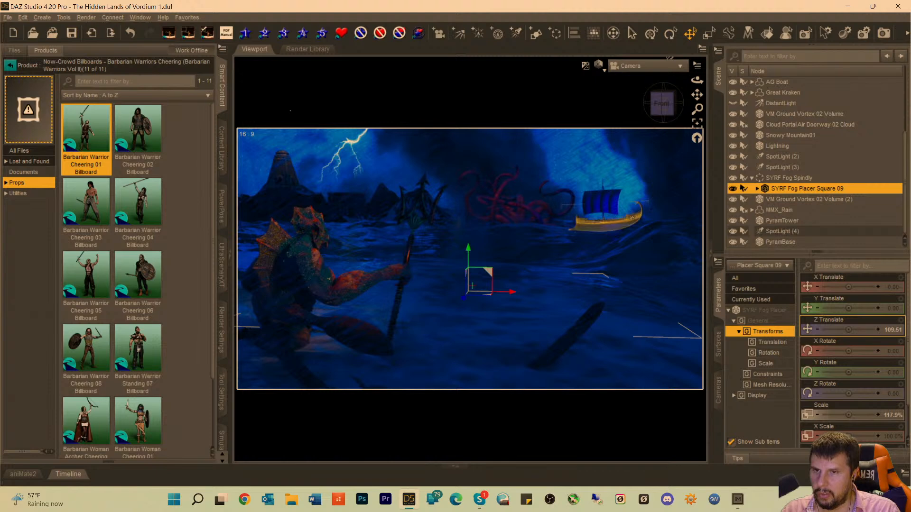
double_click(77, 124)
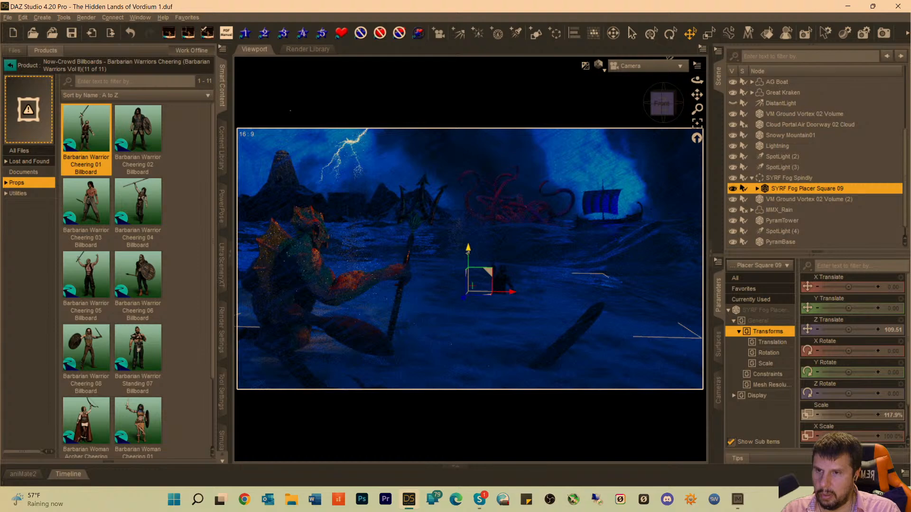
drag(468, 251, 468, 212)
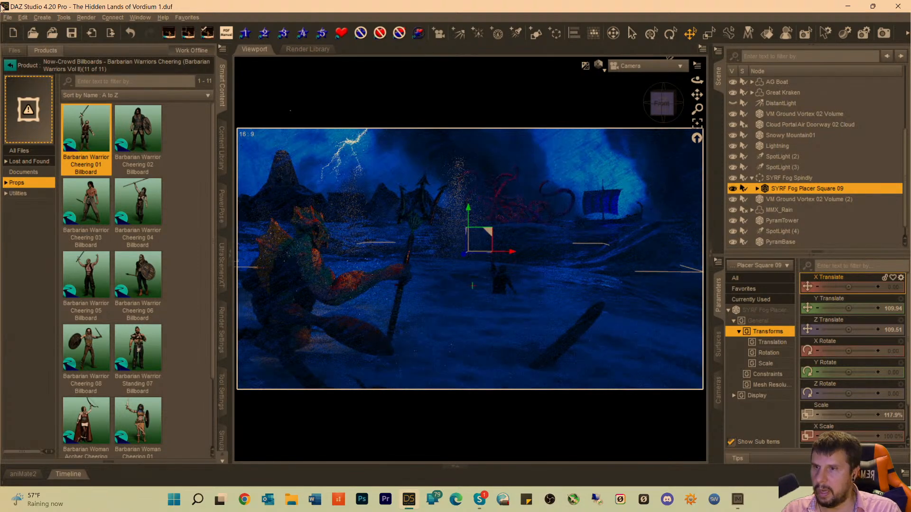
click(23, 17)
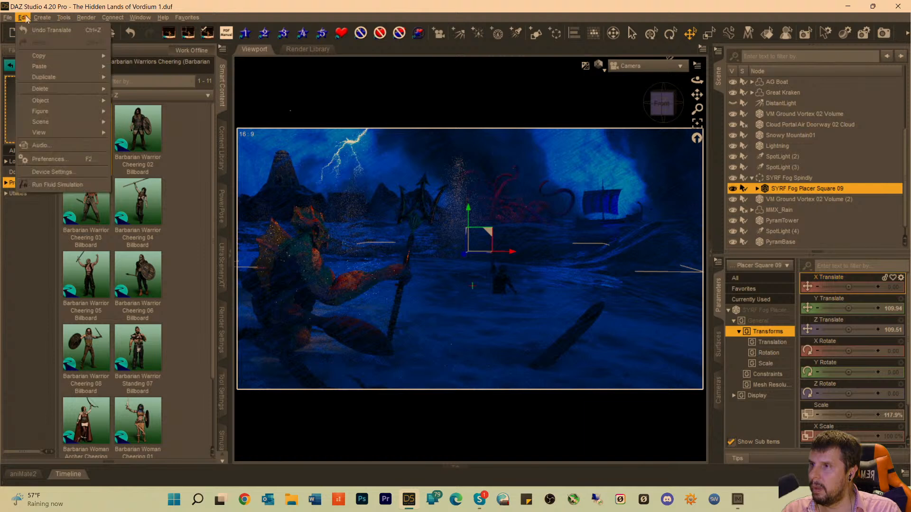
click(40, 33)
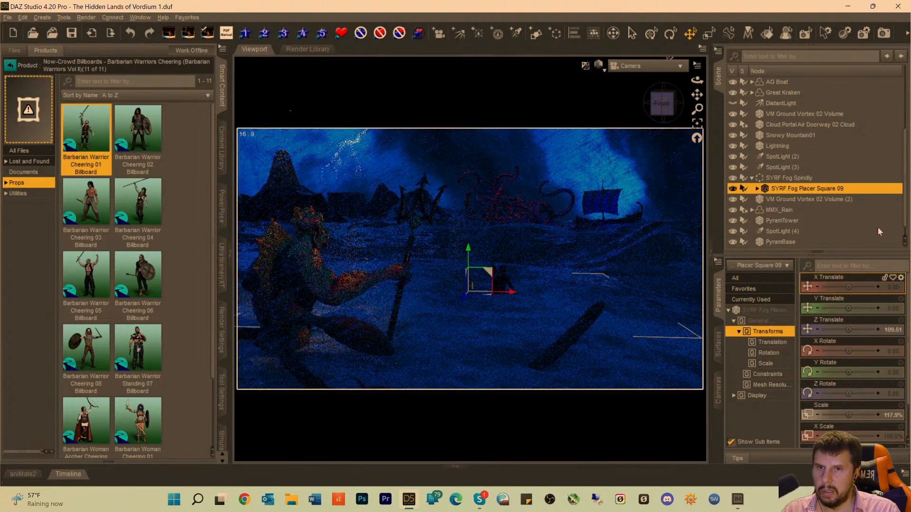
Select Barbarian Warrior Cheering 01 Billboard in the scene and raise it to about 292.02 on Y.
scroll(781, 234, down, 1)
click(774, 242)
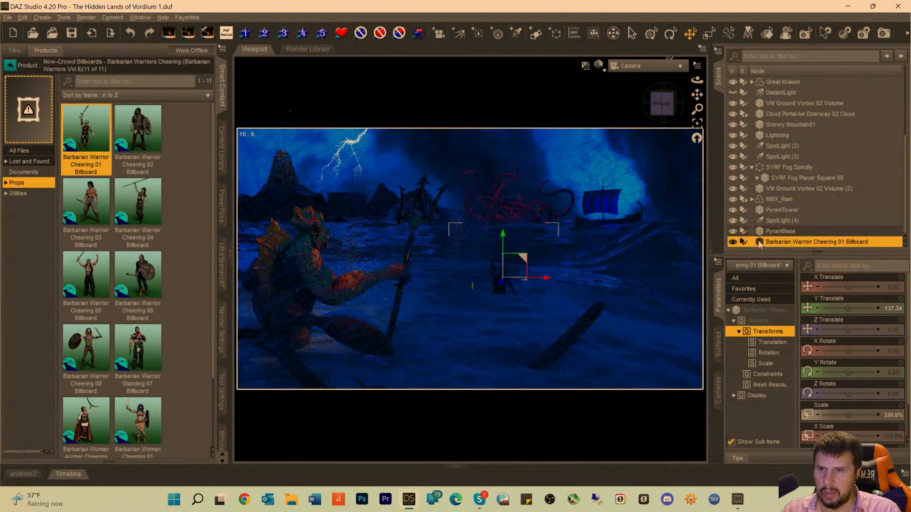
drag(503, 234, 502, 175)
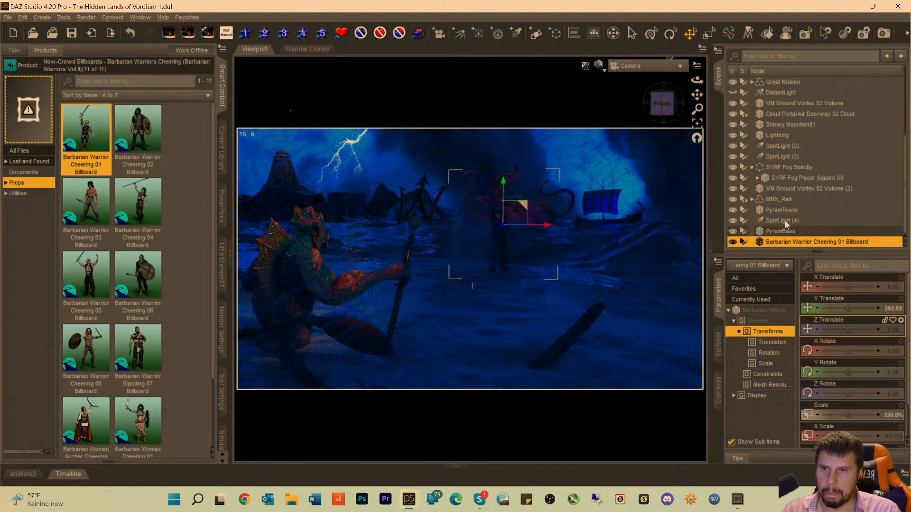
double_click(760, 244)
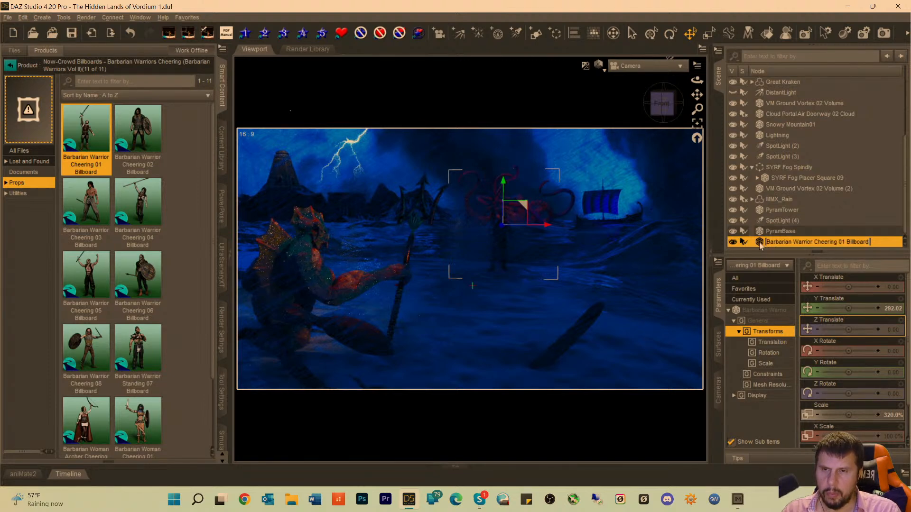
key(Return)
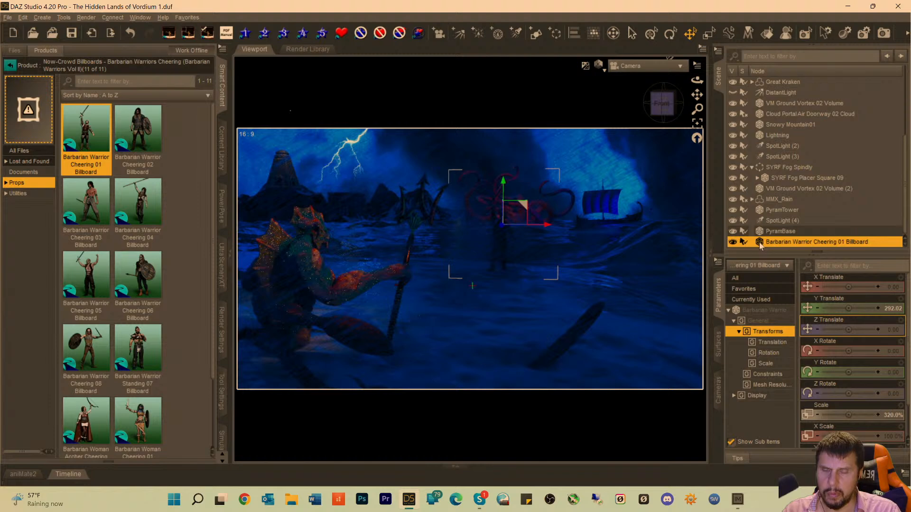
right_click(760, 245)
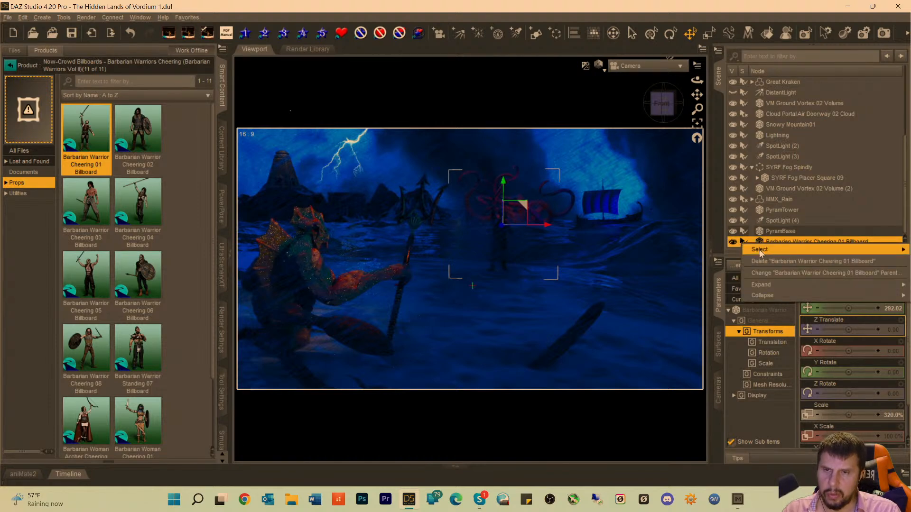
mouse_move(760, 253)
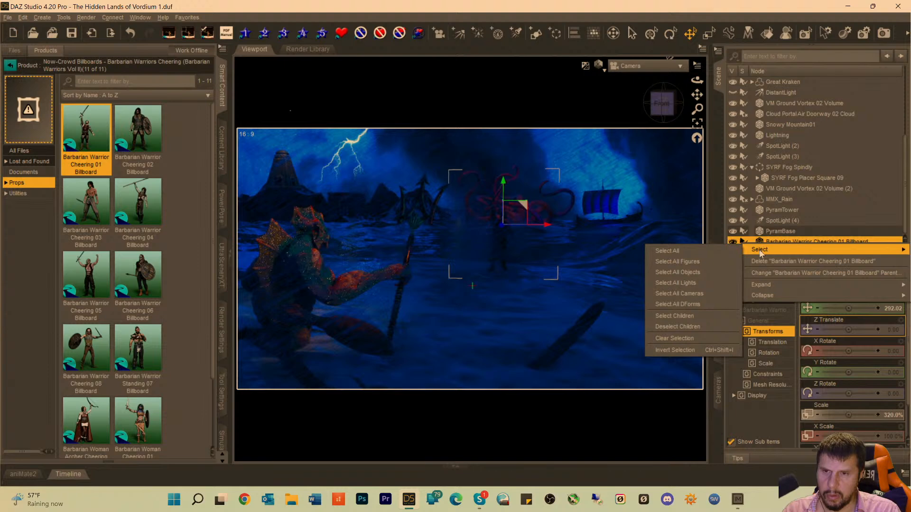
click(645, 9)
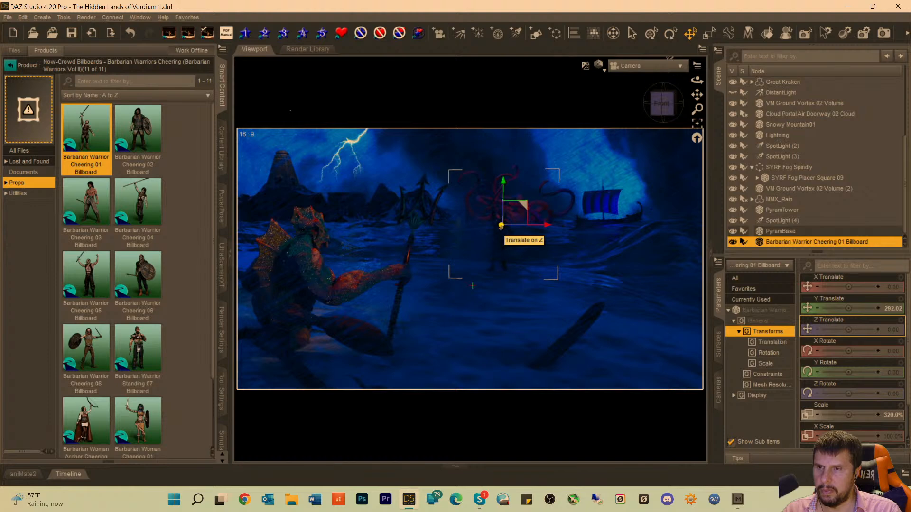
Move the barbarian warrior billboard along Z to about 1446.59.
drag(500, 225, 501, 225)
drag(500, 179, 619, 218)
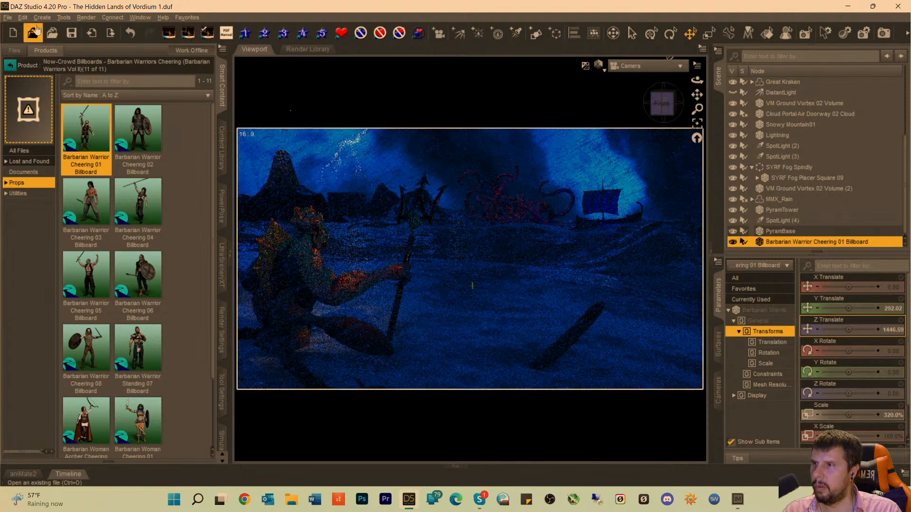
Undo the last Z move and reposition the barbarian billboard near the distant ship at about X 2258.13, Y 508.66, Z -8500.
click(22, 17)
click(35, 31)
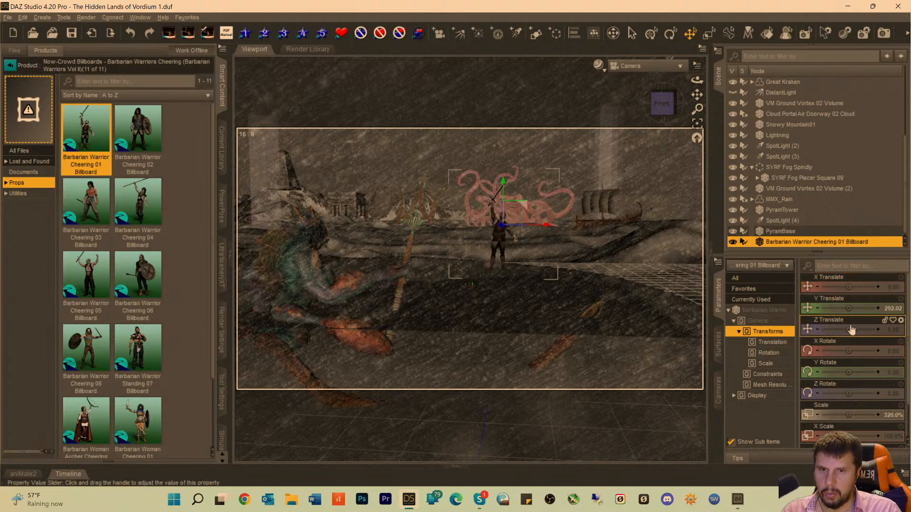
drag(846, 329, 825, 329)
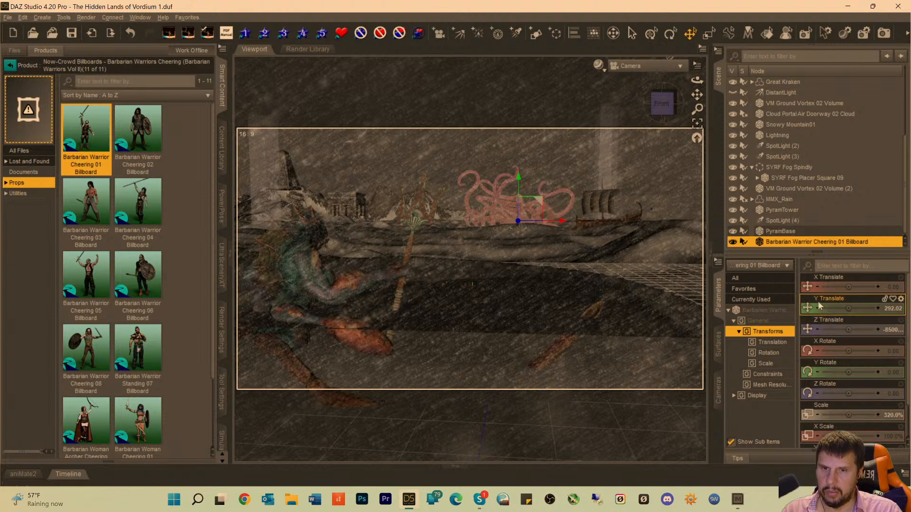
drag(848, 287, 871, 287)
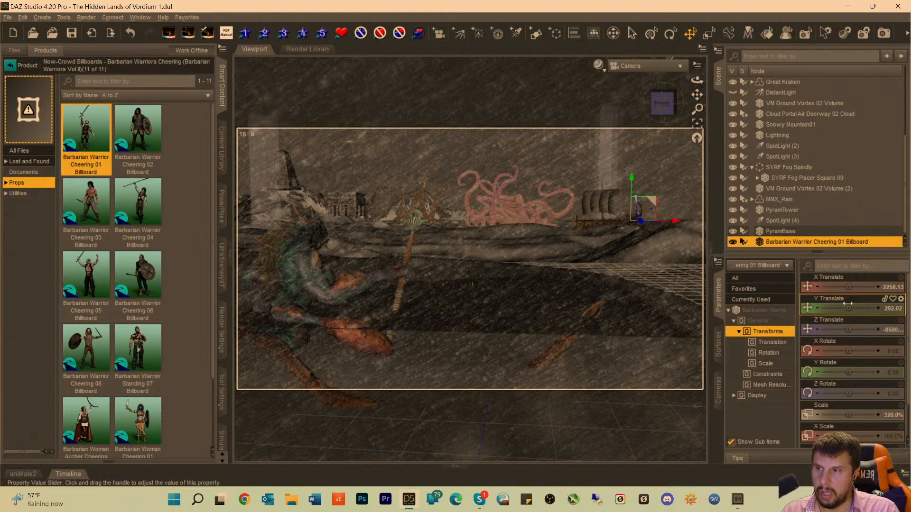
mouse_move(847, 303)
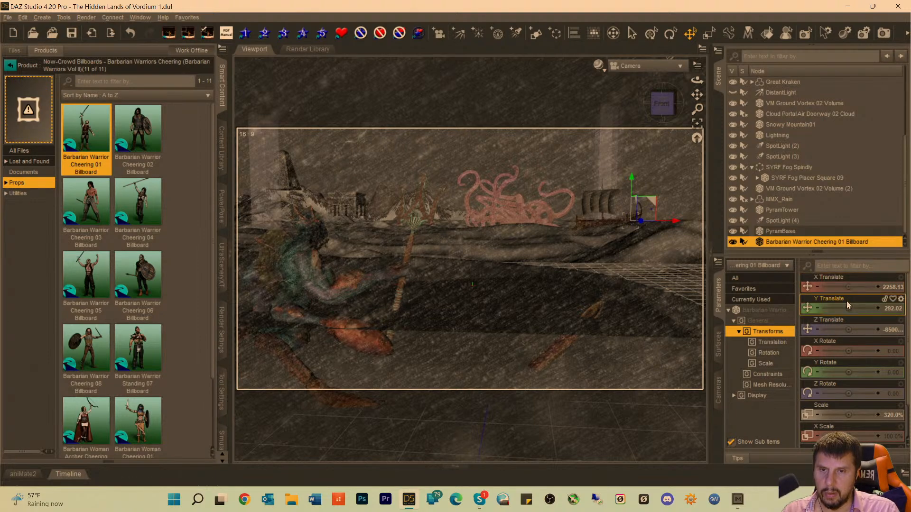
drag(848, 307, 866, 308)
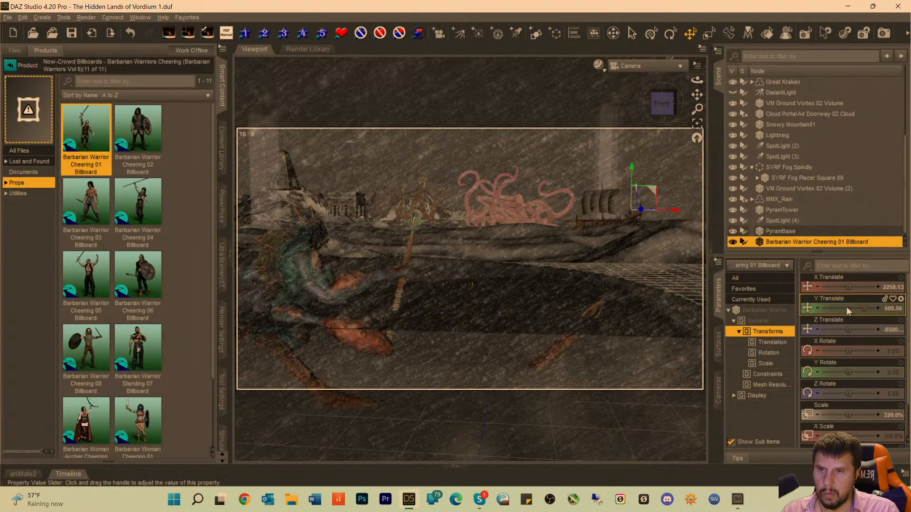
In Perspective View, frame the barbarian billboard and move it back to the ship's curled end, at about 2886.20 on X.
click(644, 71)
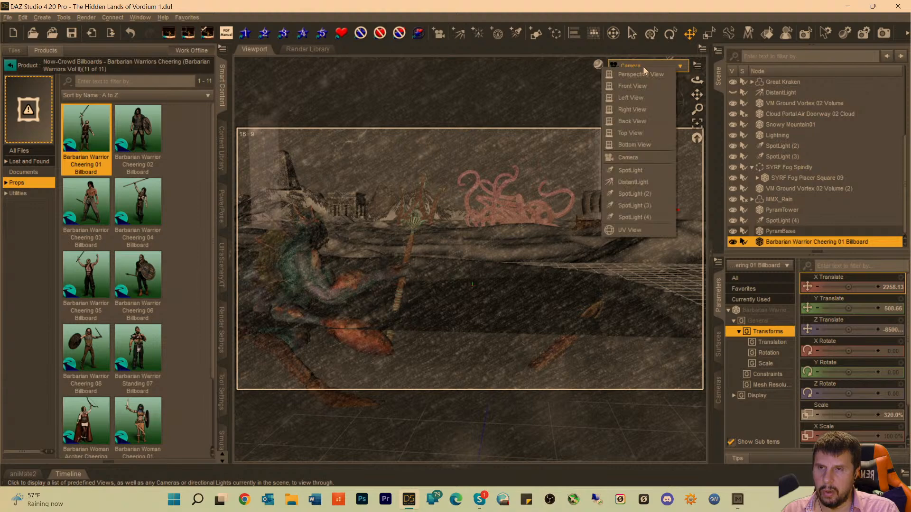
click(641, 75)
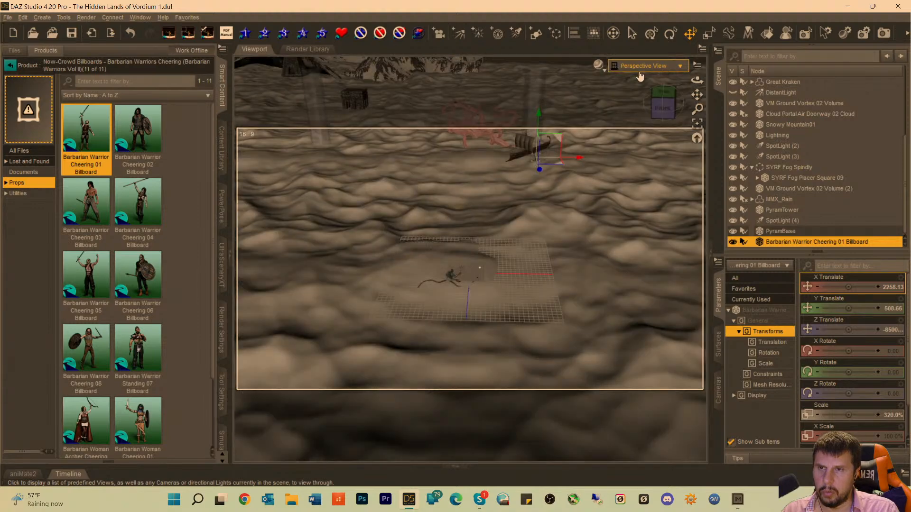
click(698, 126)
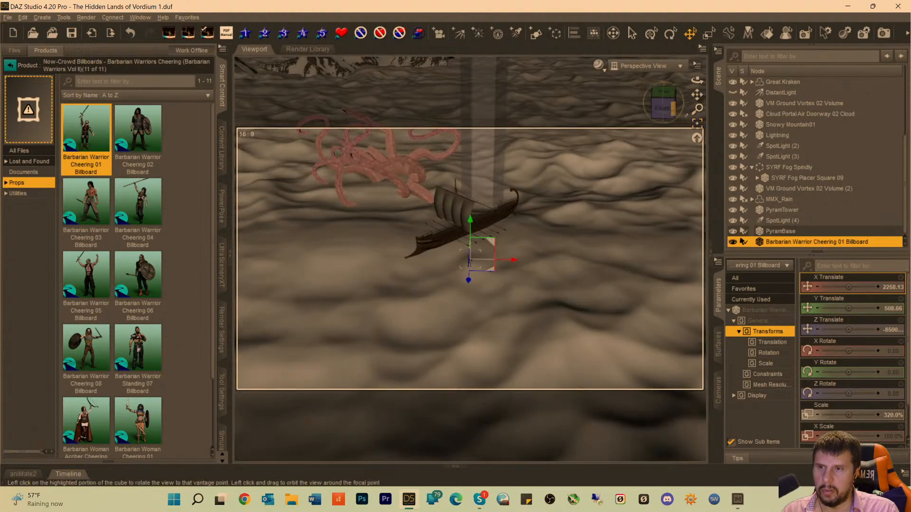
mouse_move(666, 110)
mouse_down()
mouse_move(638, 107)
mouse_move(650, 105)
mouse_up()
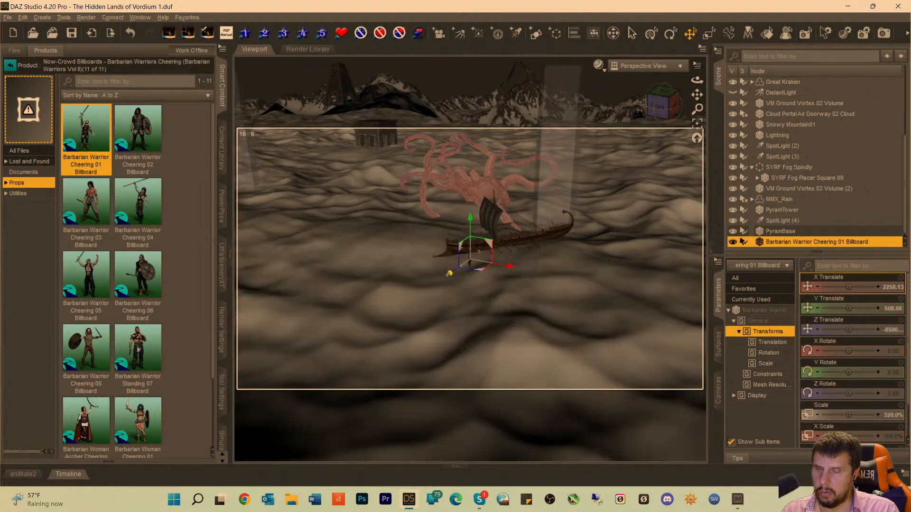
drag(449, 273, 613, 227)
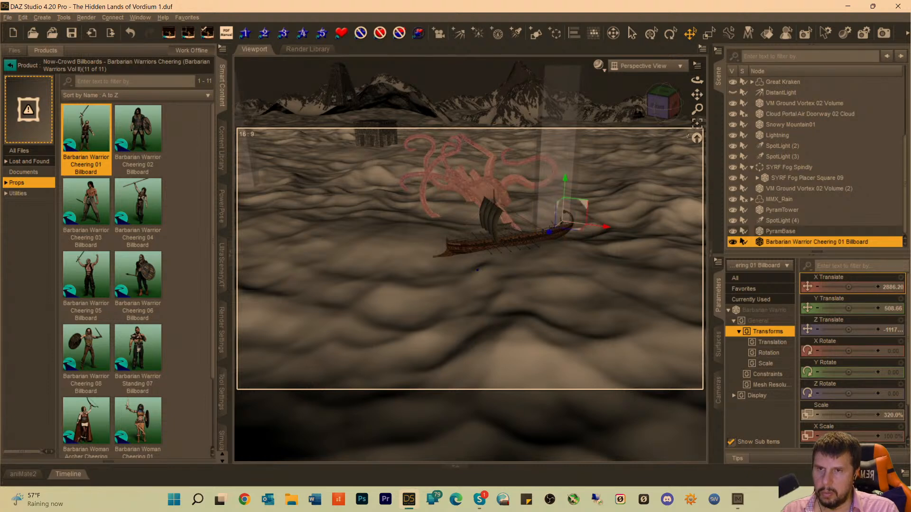
Focus closely on the barbarian billboard and shift it forward and sideways onto the ship's deck, to about 2946.95 on X.
click(696, 124)
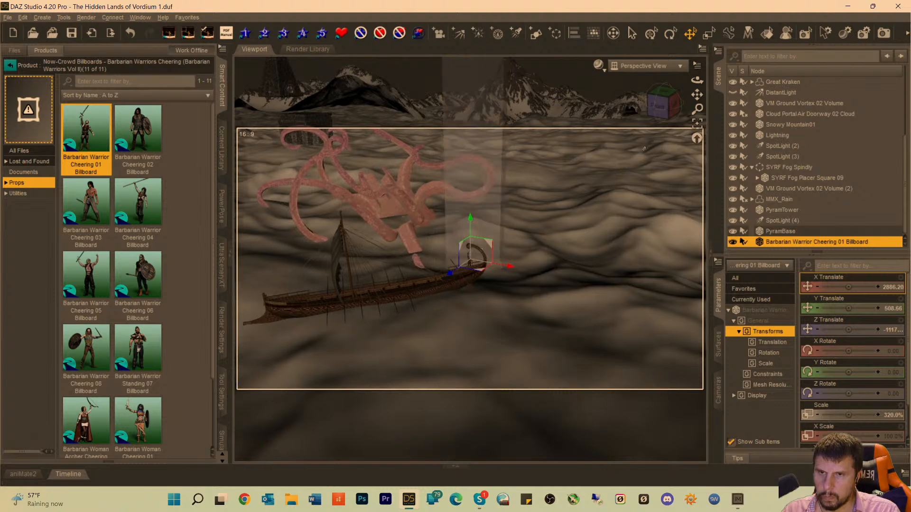
drag(697, 109, 696, 47)
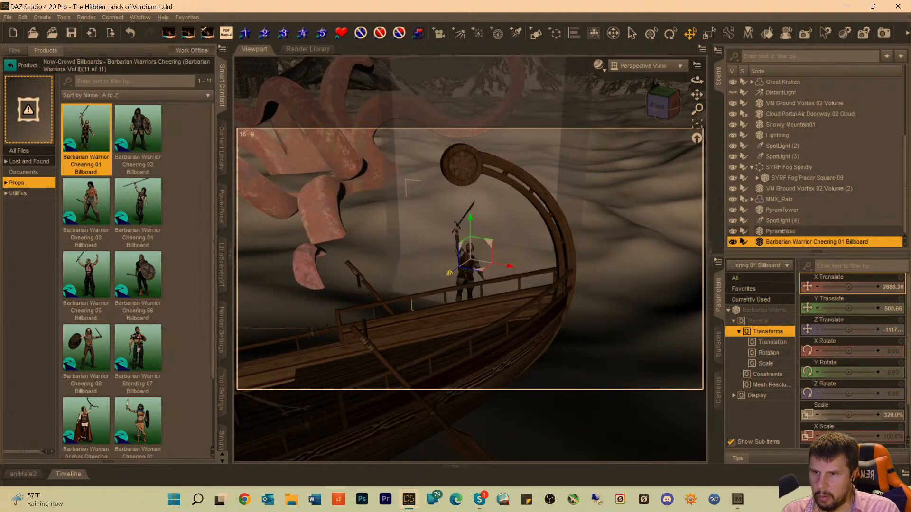
drag(449, 273, 374, 326)
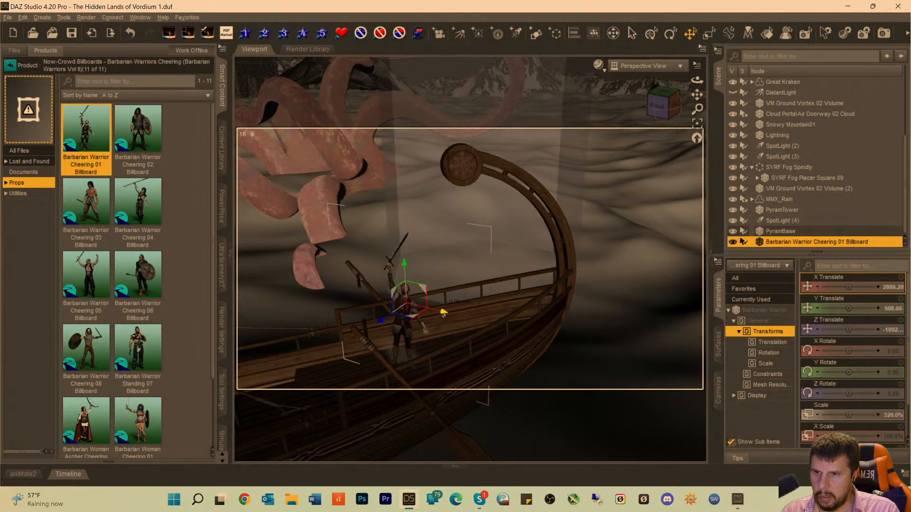
drag(444, 315, 477, 312)
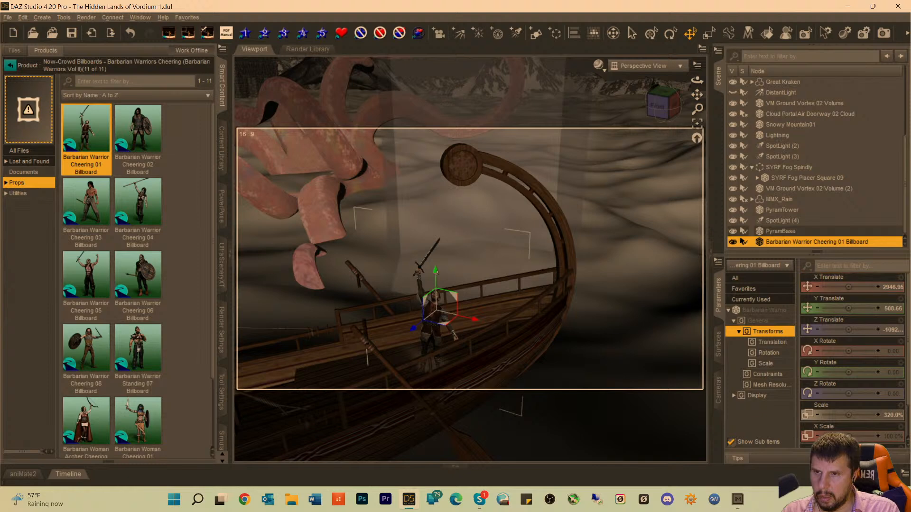
Scale the barbarian billboard to 430.2% and raise it to about 551.14 on Y so it stands on the deck.
drag(435, 270, 434, 266)
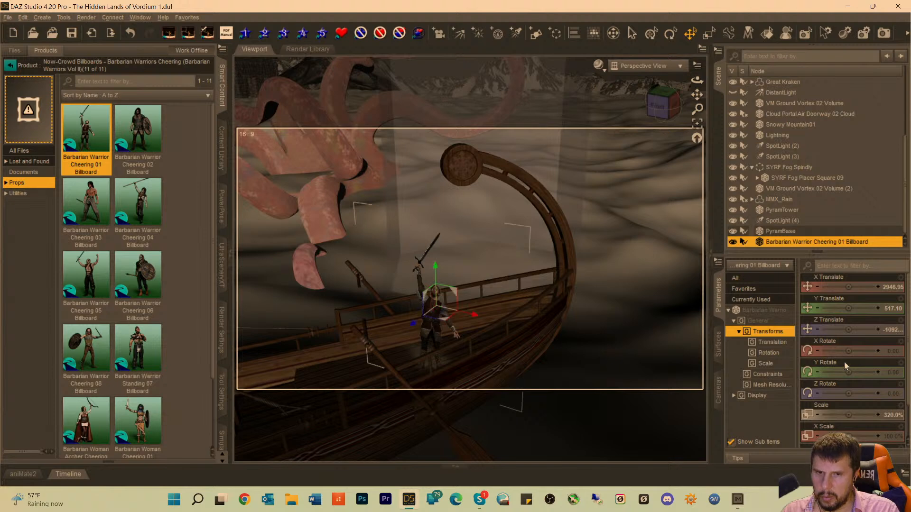
drag(848, 415, 863, 415)
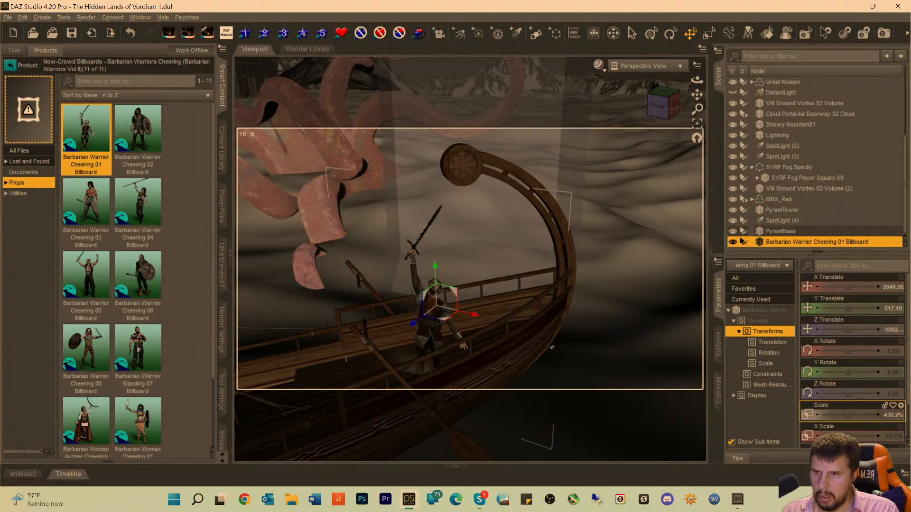
drag(435, 269, 434, 247)
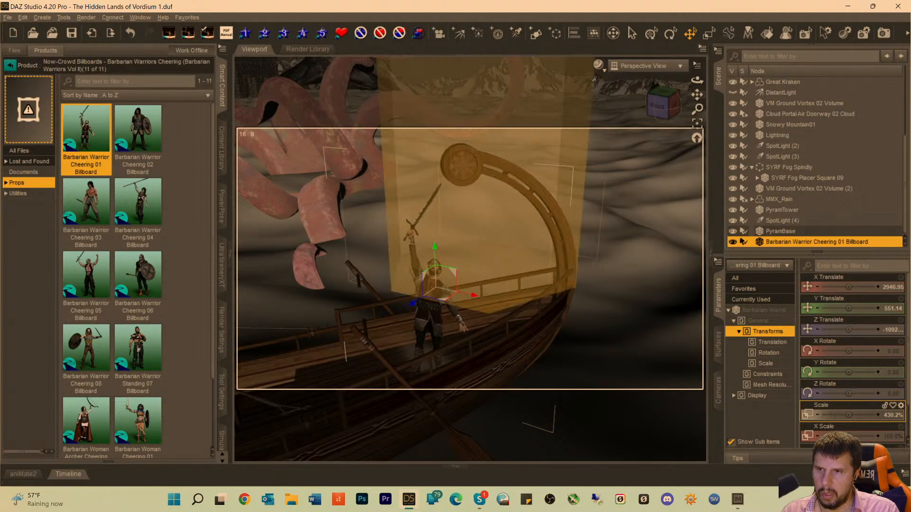
Return to the Camera view, deselect the billboard and check the scene in the rendered preview.
click(628, 70)
click(620, 163)
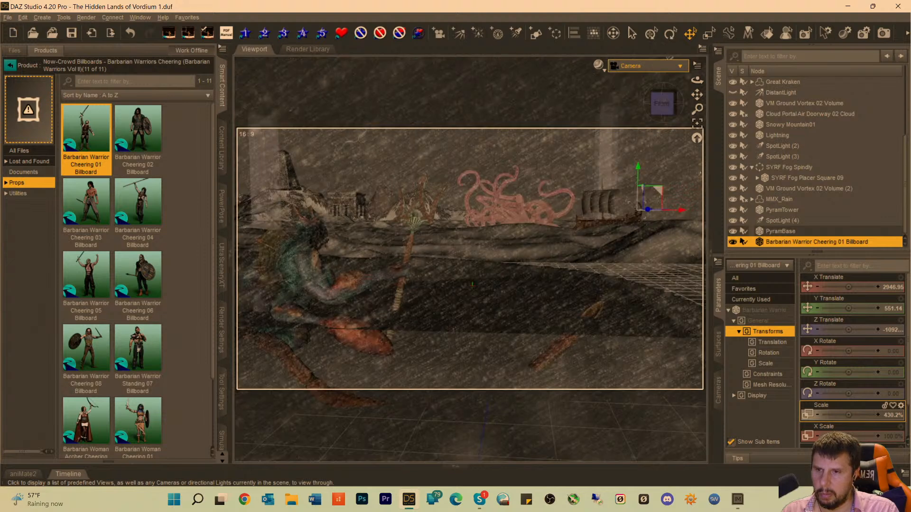
click(521, 114)
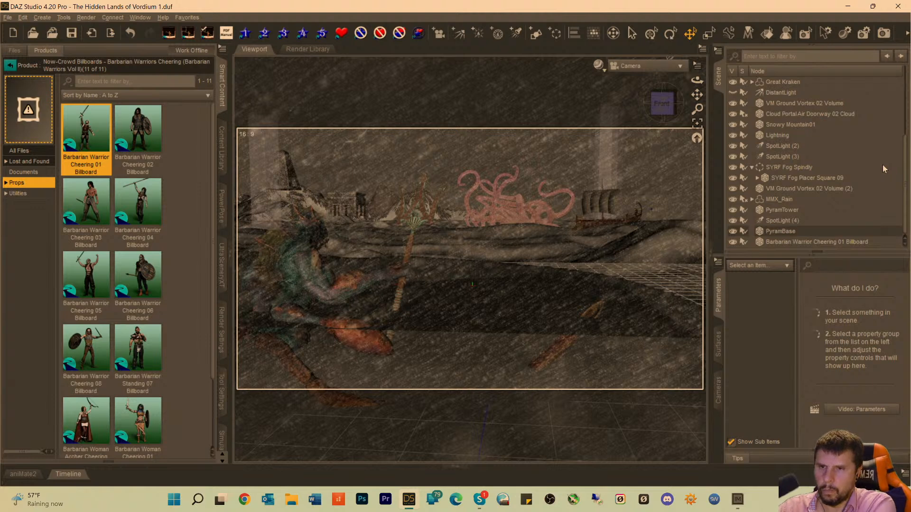
key(ctrl+0)
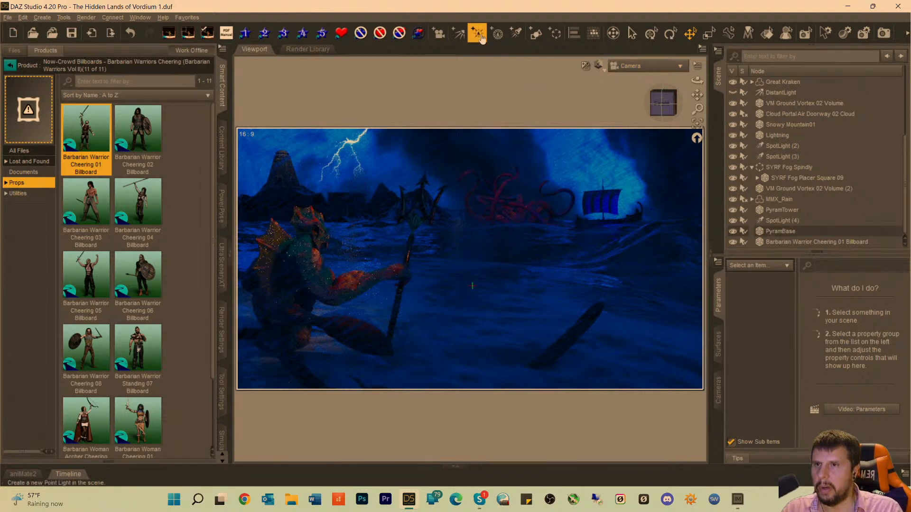
Create a new spotlight with the default name and look through it in the viewport.
click(515, 33)
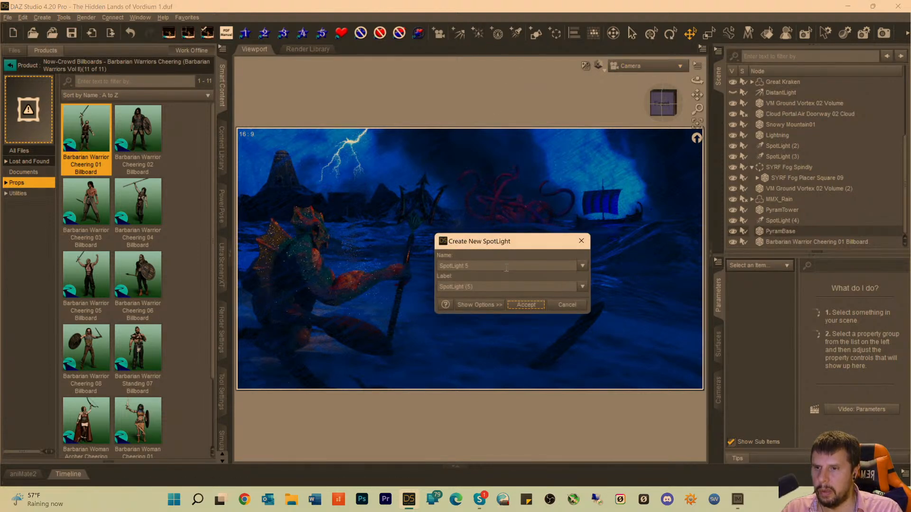
click(518, 304)
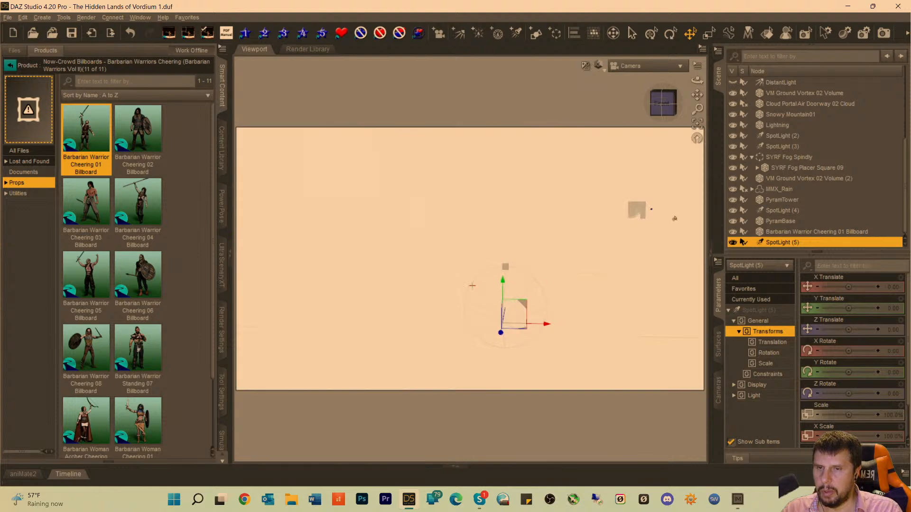
click(669, 67)
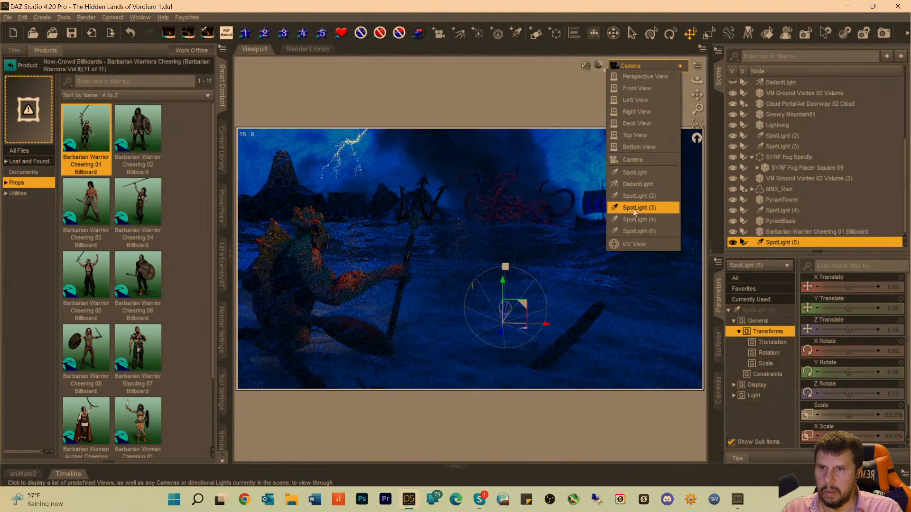
click(633, 231)
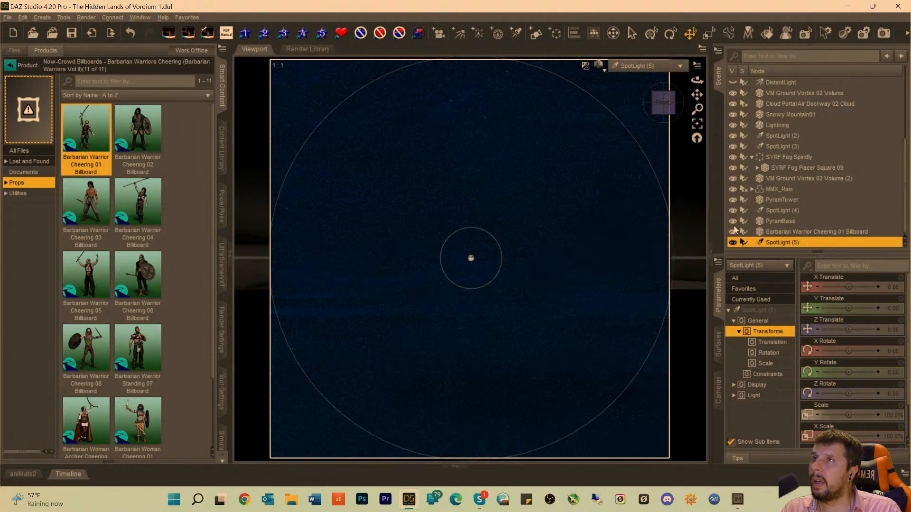
Aim the new spotlight at the barbarian billboard, framing it from the front and angling the light down from slightly above.
click(785, 233)
click(700, 128)
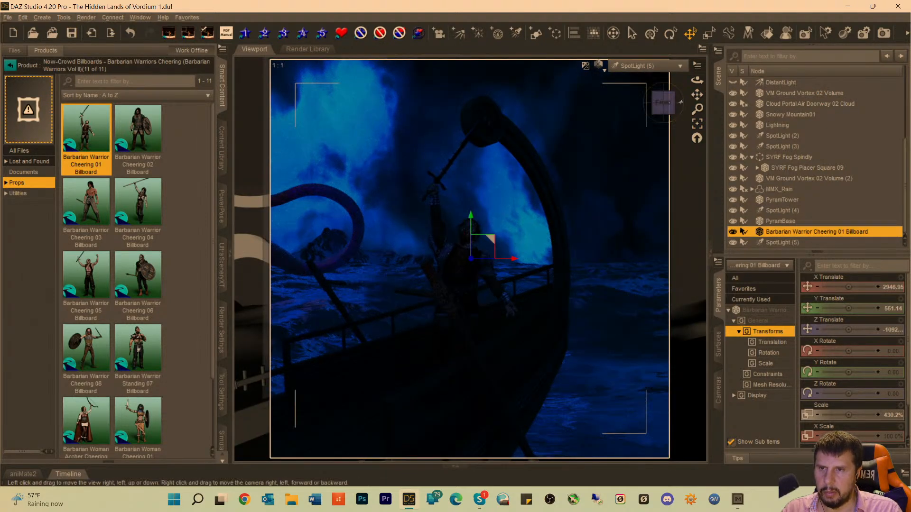
click(667, 103)
drag(665, 103, 665, 118)
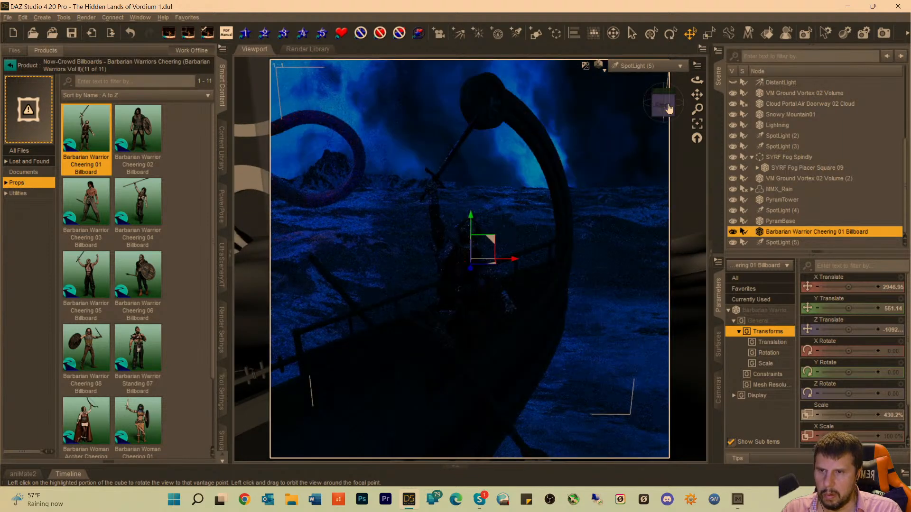
drag(664, 104, 663, 109)
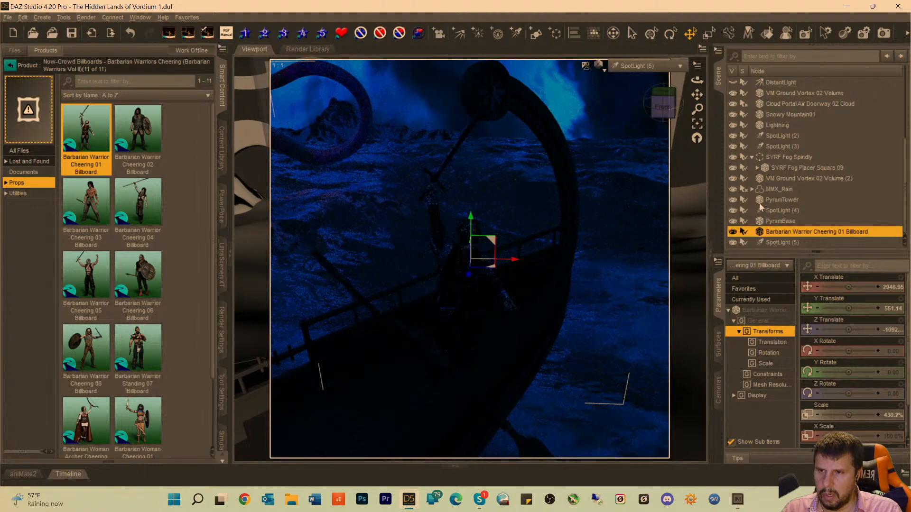
Set the new spotlight's Luminous Flux to 91500 lumens to light the barbarian.
click(779, 242)
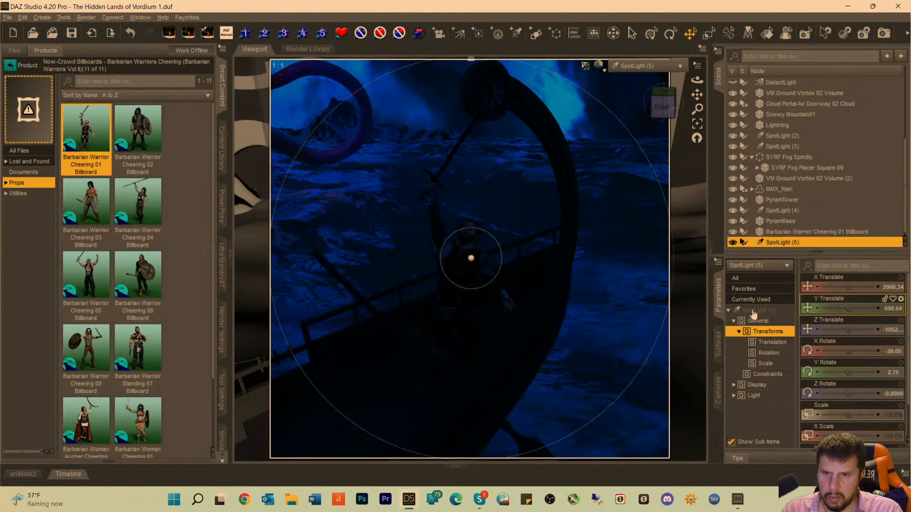
click(773, 311)
scroll(863, 363, down, 10)
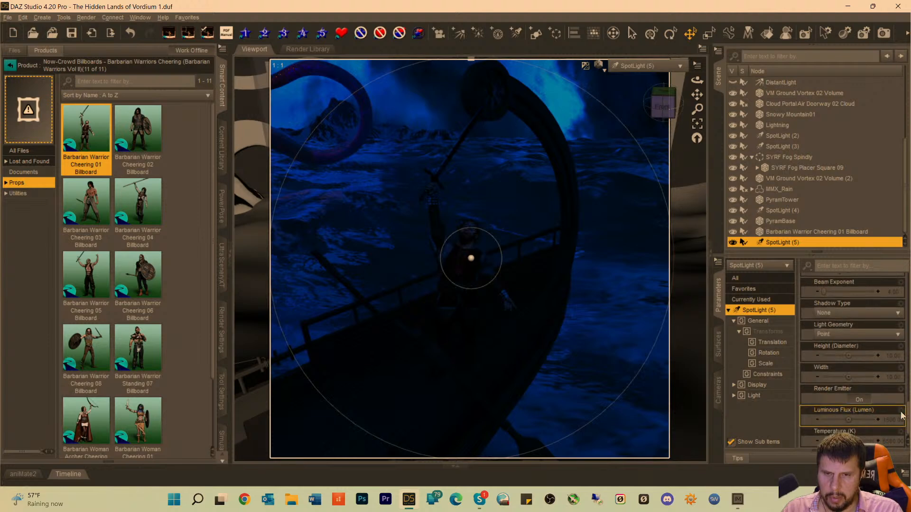
click(889, 424)
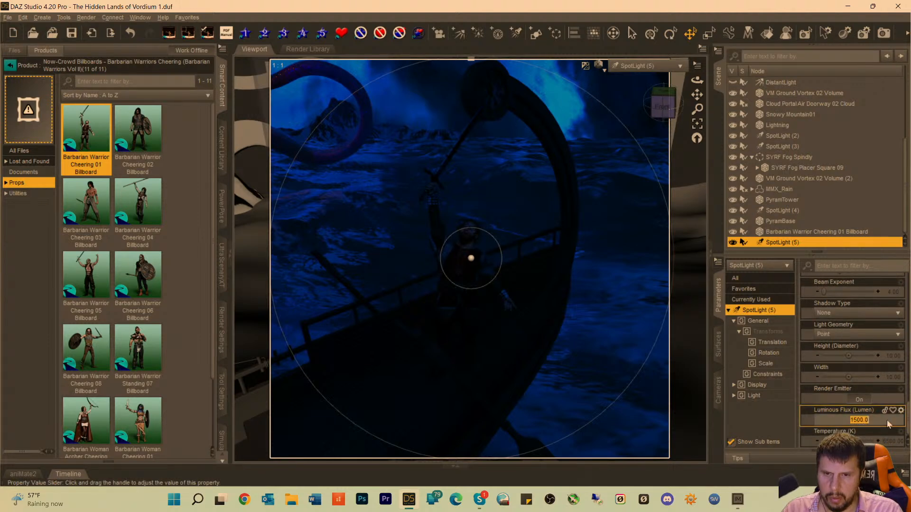
click(858, 421)
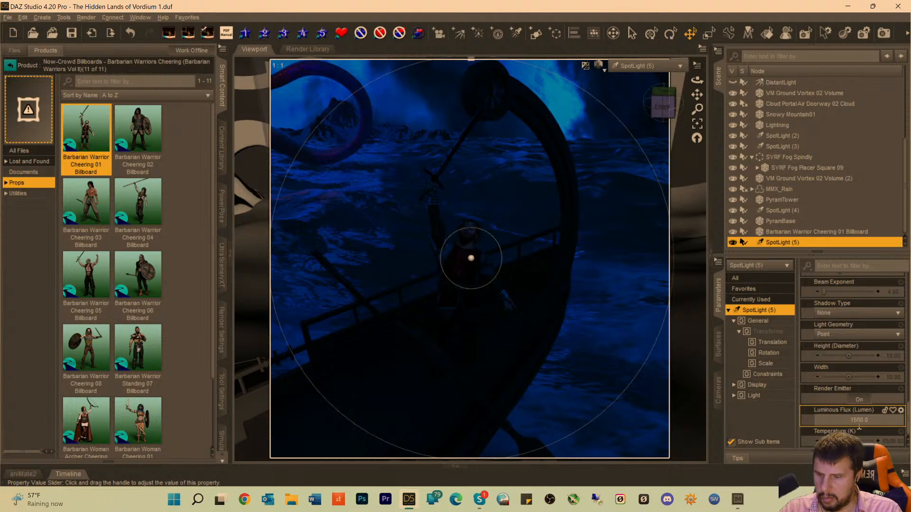
text(9)
key(Return)
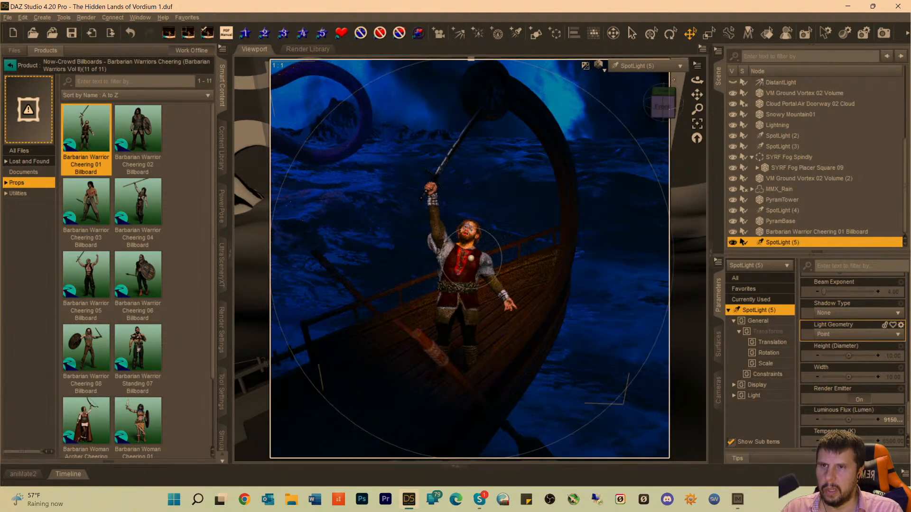
Check the lit barbarian through the Camera view and select SYRF Fog Placer Square 09 to review its transform settings.
click(638, 66)
click(617, 161)
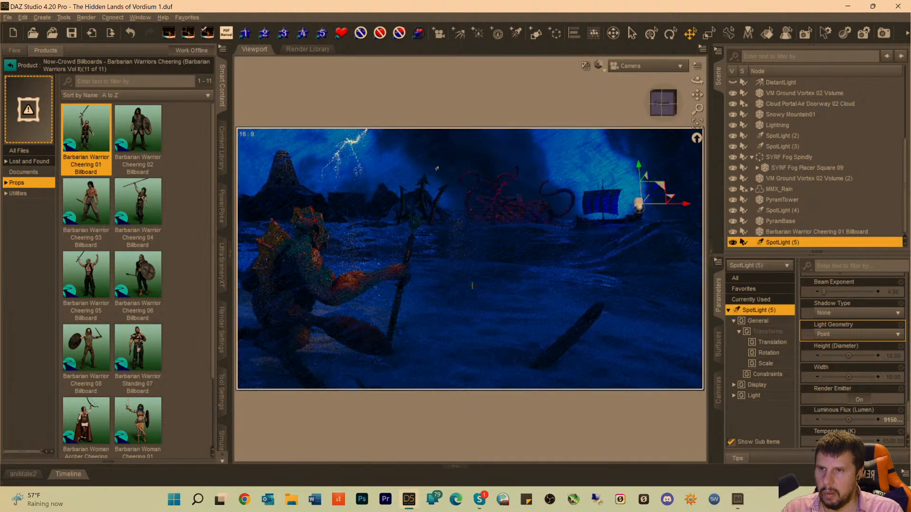
click(468, 297)
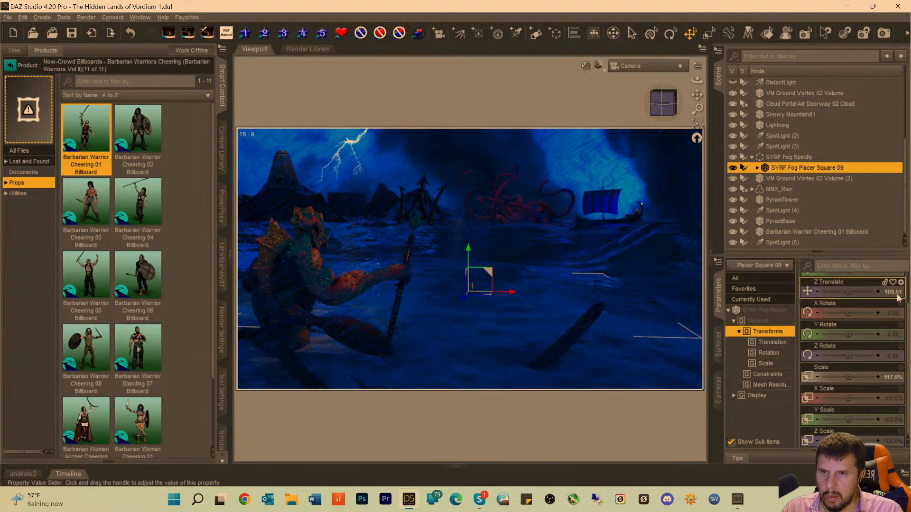
scroll(854, 308, up, 1)
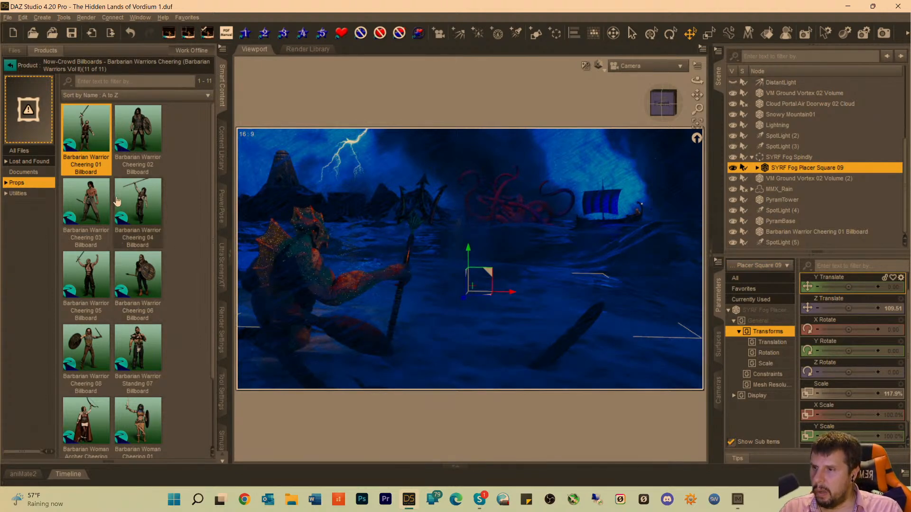
Browse the Barbarian Warriors Cheering billboard props and examine the product's Now-Crowd utility scripts for changing billboard angle, moving away and orienting.
scroll(116, 206, down, 1)
scroll(119, 216, up, 1)
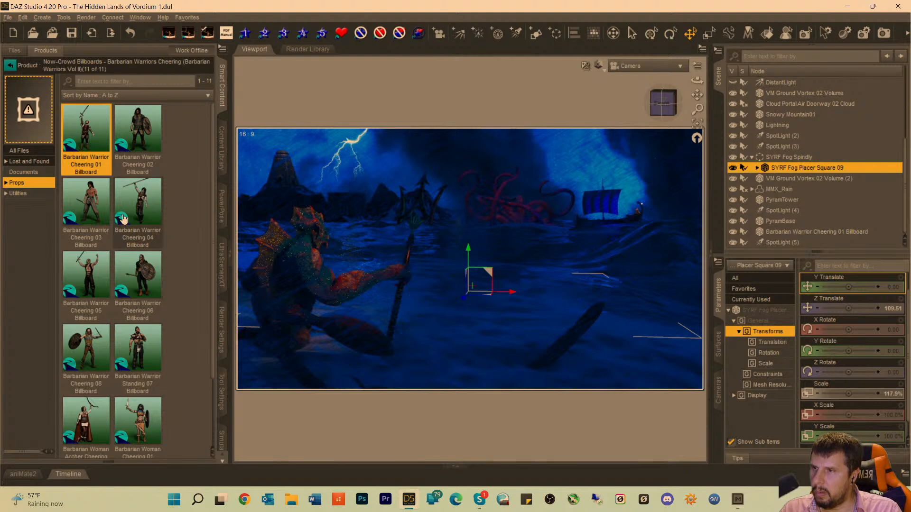
scroll(84, 176, down, 2)
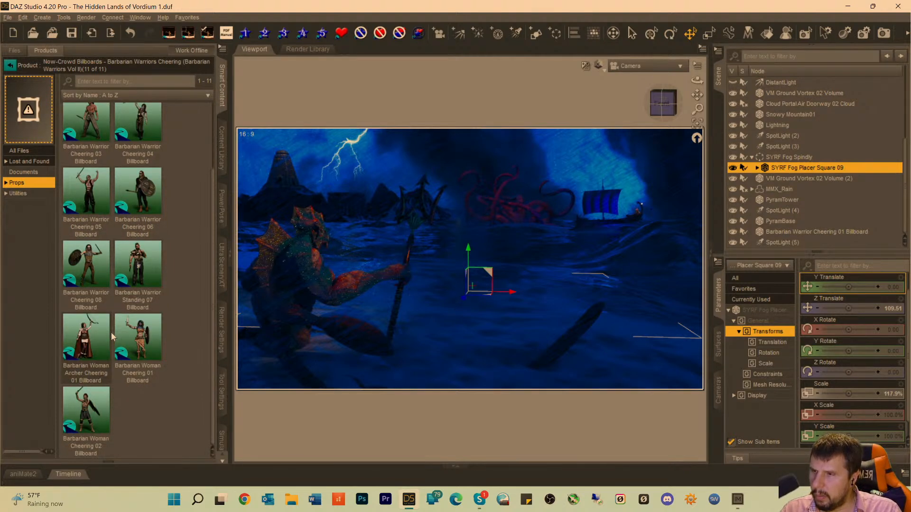
scroll(83, 284, up, 2)
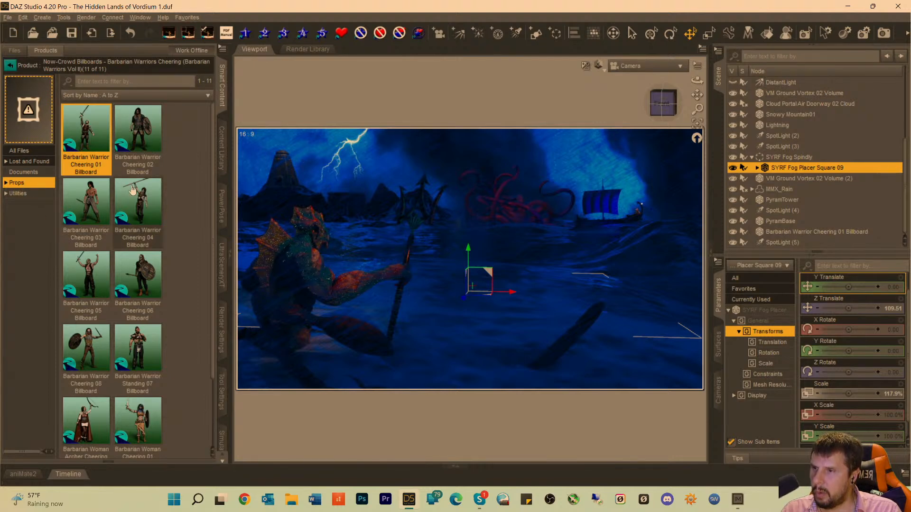
mouse_move(139, 199)
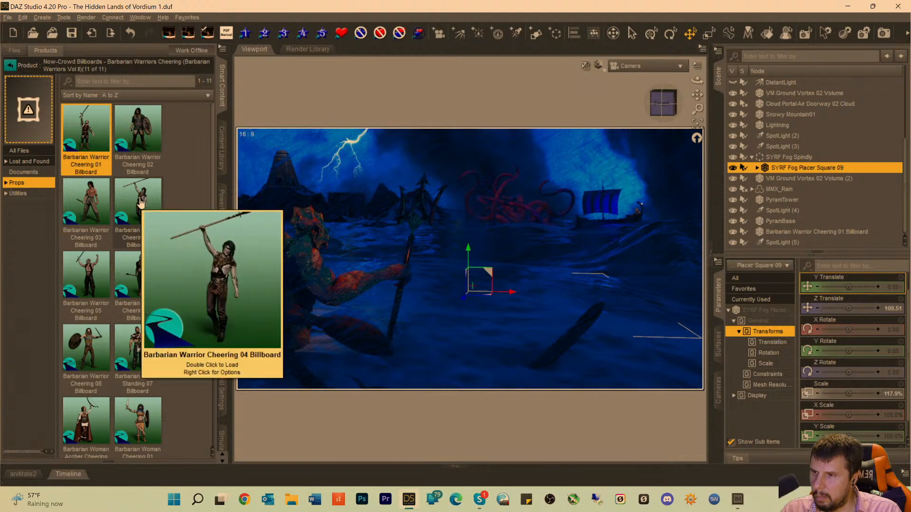
click(16, 197)
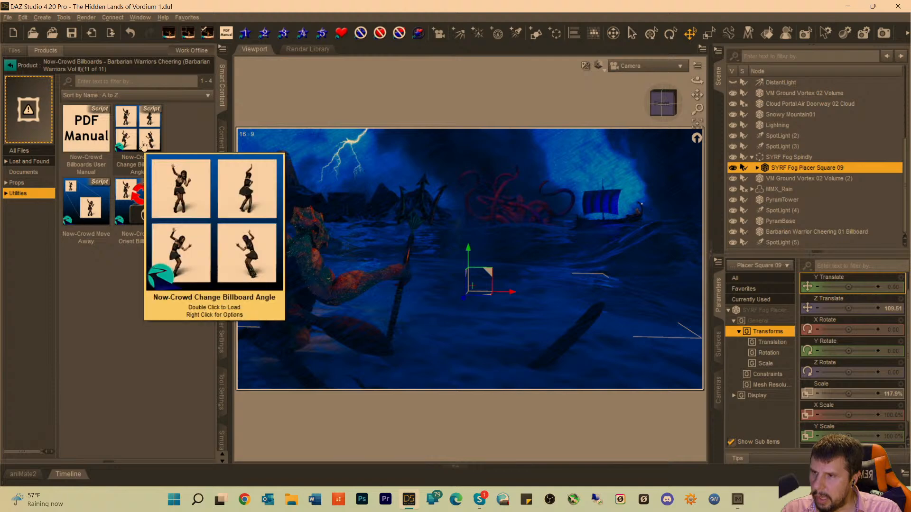
mouse_move(81, 207)
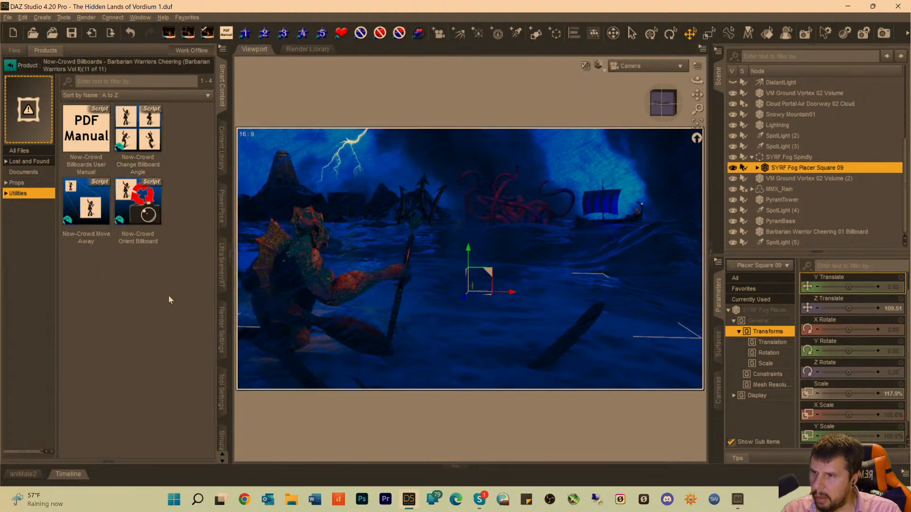
mouse_move(94, 223)
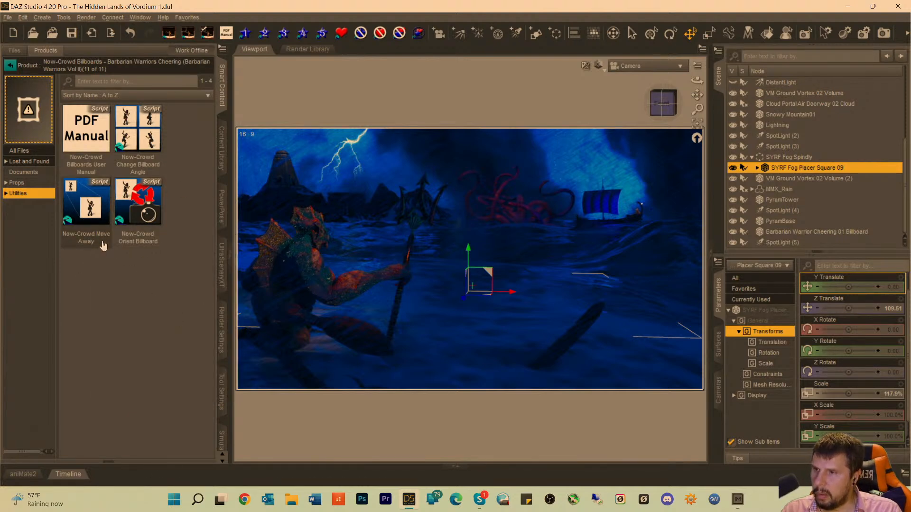
mouse_move(160, 239)
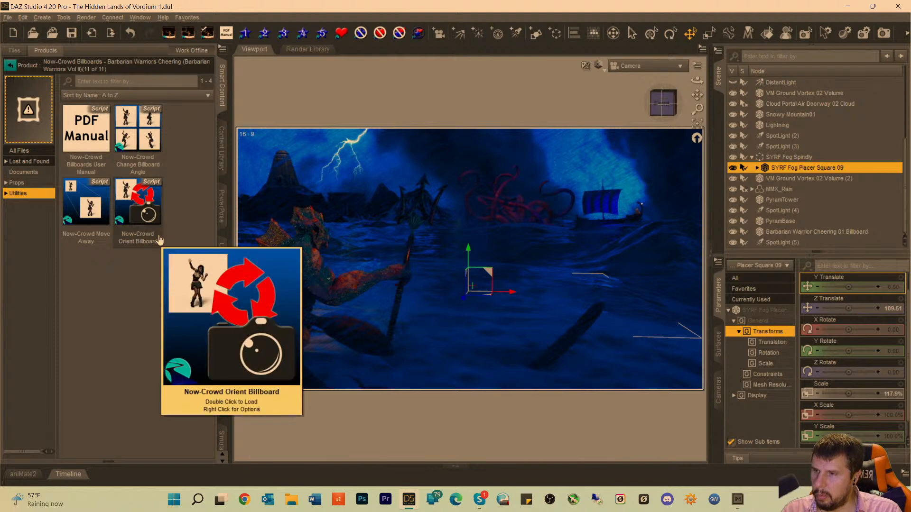
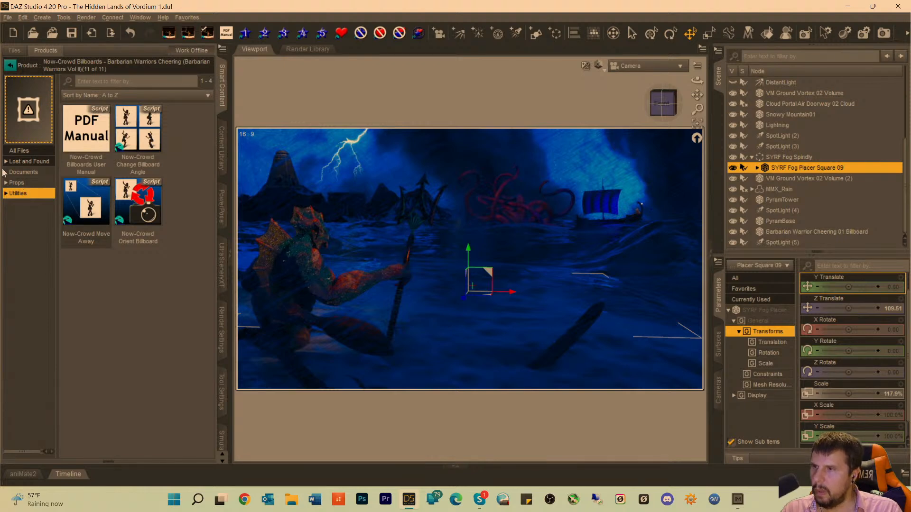
Load the Barbarian Warrior Cheering 05 Billboard from the product's props into the scene and select it.
click(16, 183)
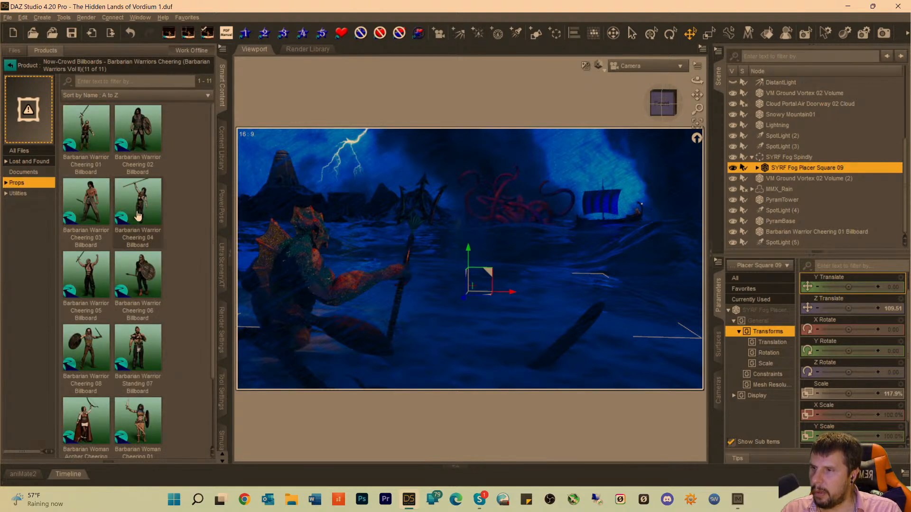
scroll(141, 211, down, 2)
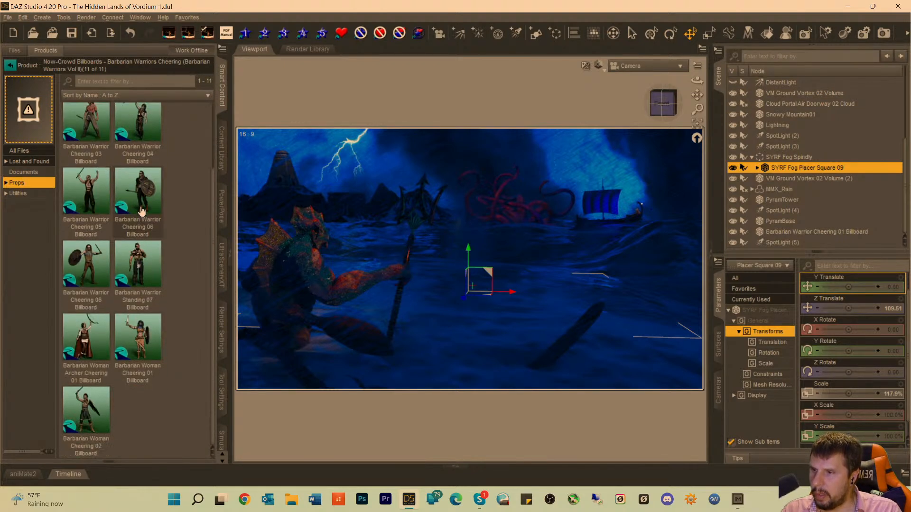
double_click(89, 197)
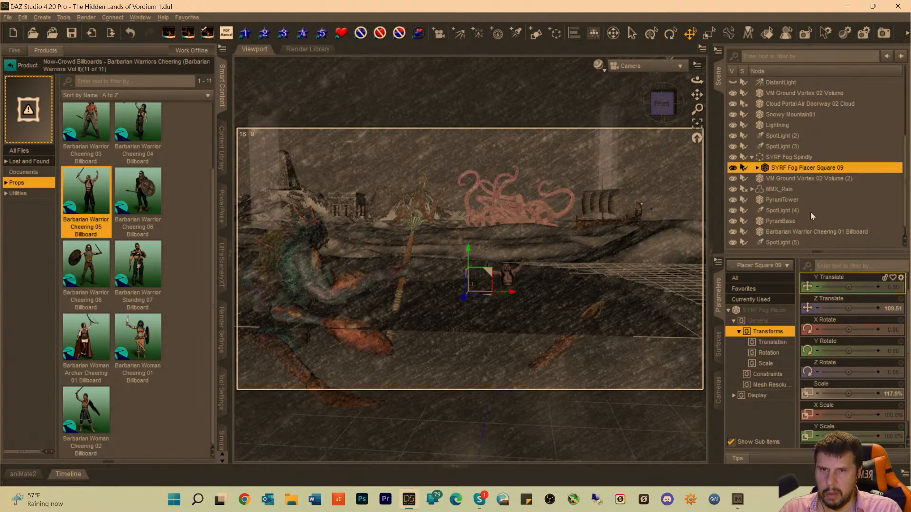
scroll(795, 223, down, 1)
click(778, 243)
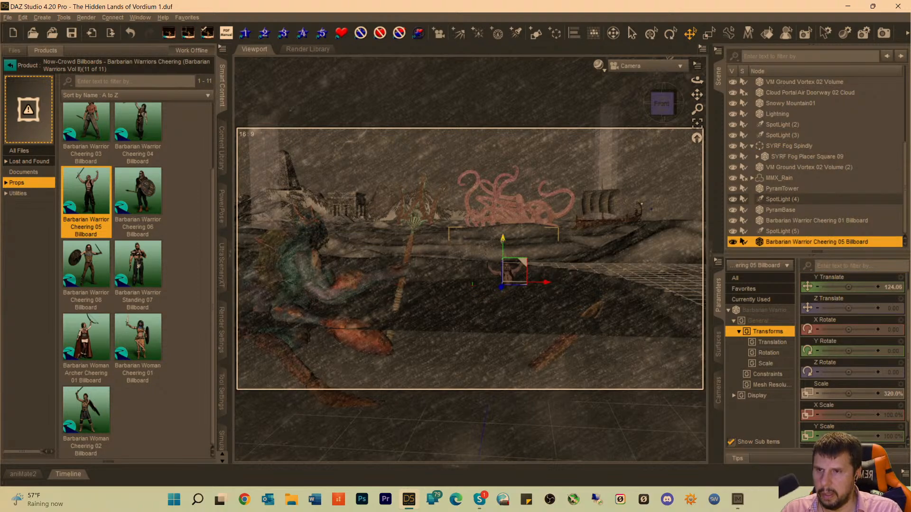
Raise the new billboard to about Y 294, push it back to about Z -3819 and shift it sideways to about X 800.
drag(502, 239, 503, 180)
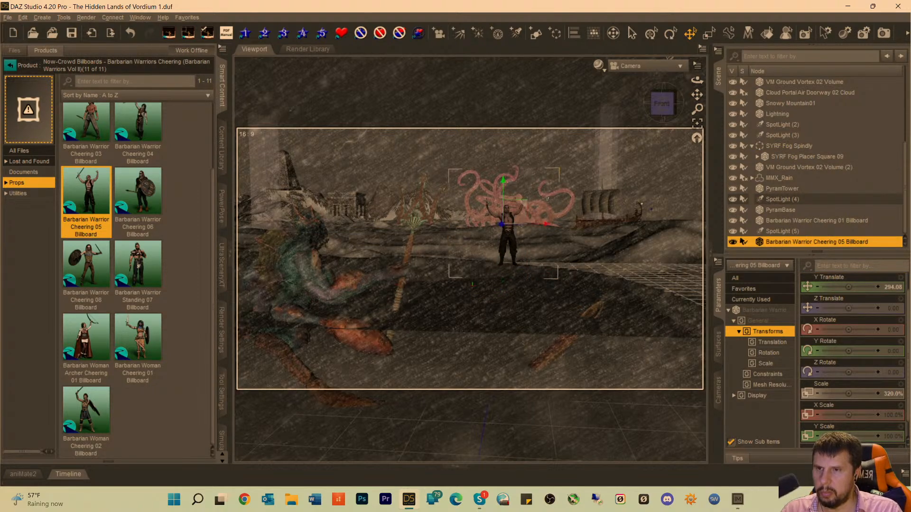
mouse_move(501, 226)
mouse_down()
mouse_move(542, 208)
mouse_move(456, 246)
mouse_move(521, 228)
mouse_move(500, 238)
mouse_up()
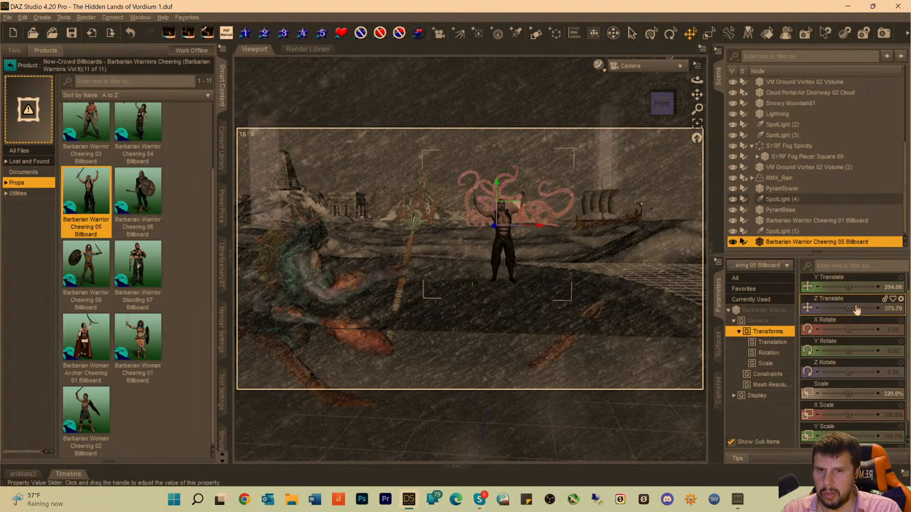
drag(849, 308, 826, 309)
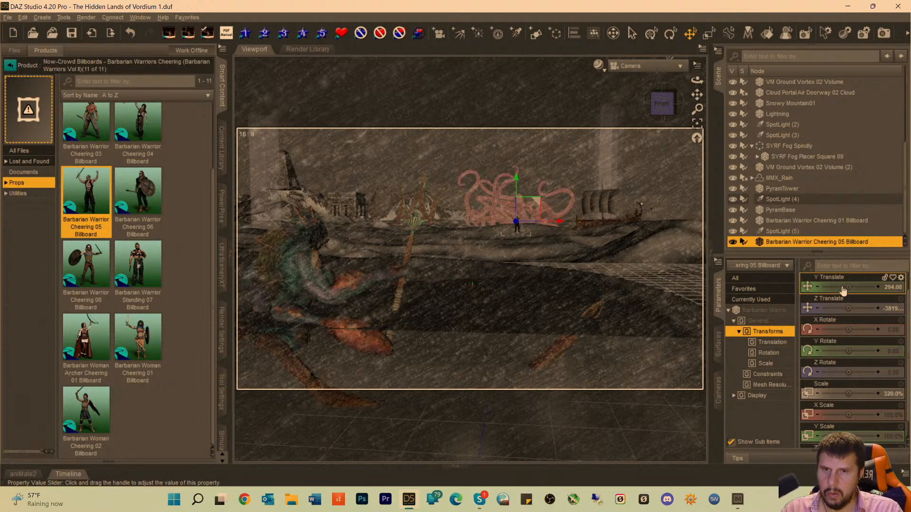
scroll(845, 303, up, 1)
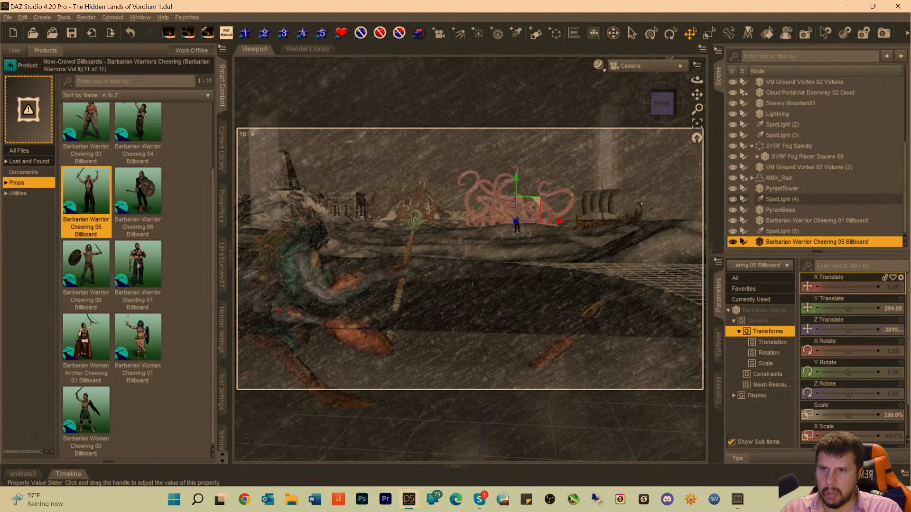
drag(848, 286, 868, 287)
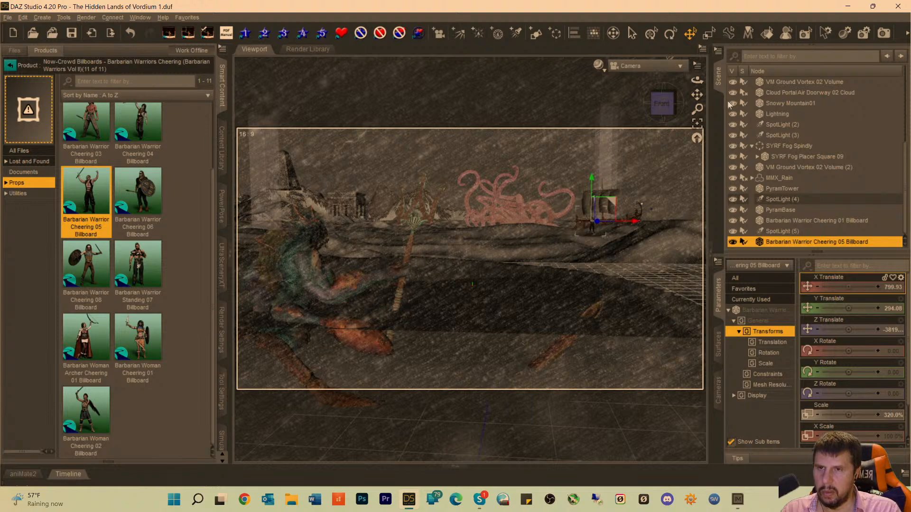
In the Perspective View, move the billboard onto the ship at about X 1542, Y 396, Z -9935 and enlarge it to about 643%.
click(629, 66)
click(631, 76)
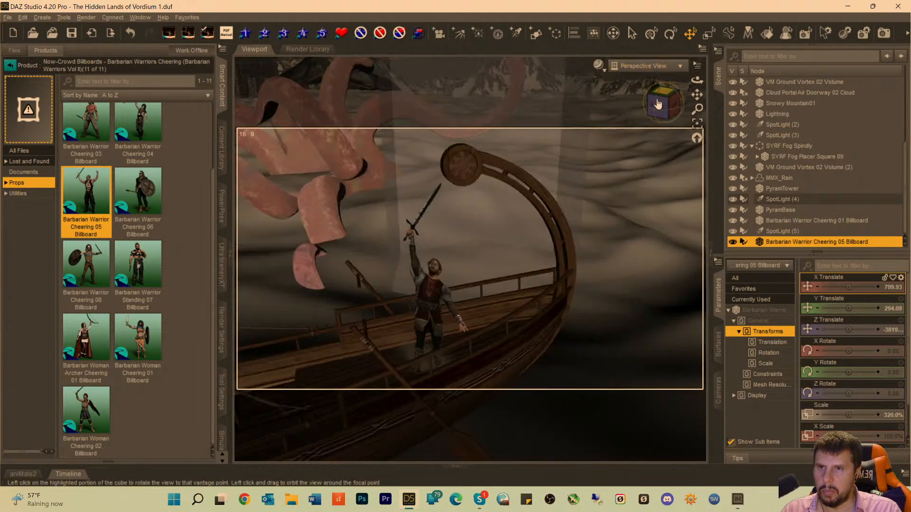
click(698, 126)
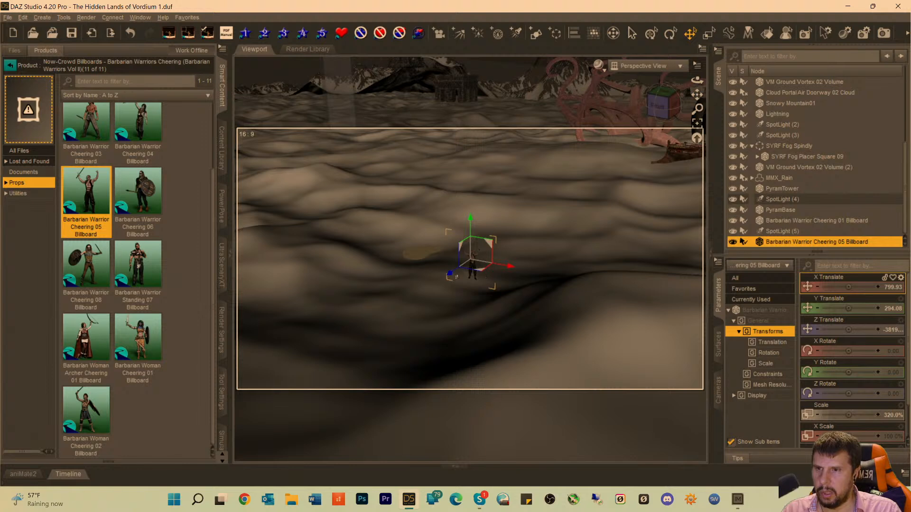
drag(449, 275, 692, 153)
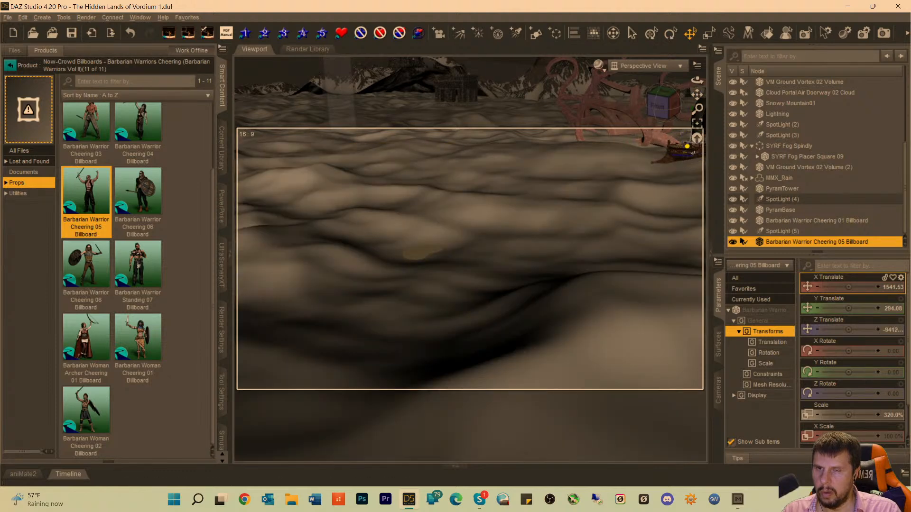
click(697, 123)
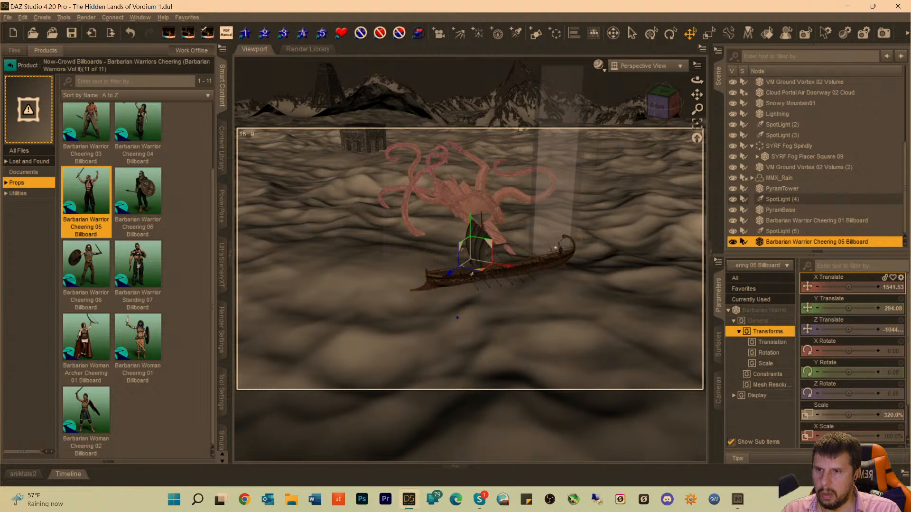
drag(446, 275, 435, 291)
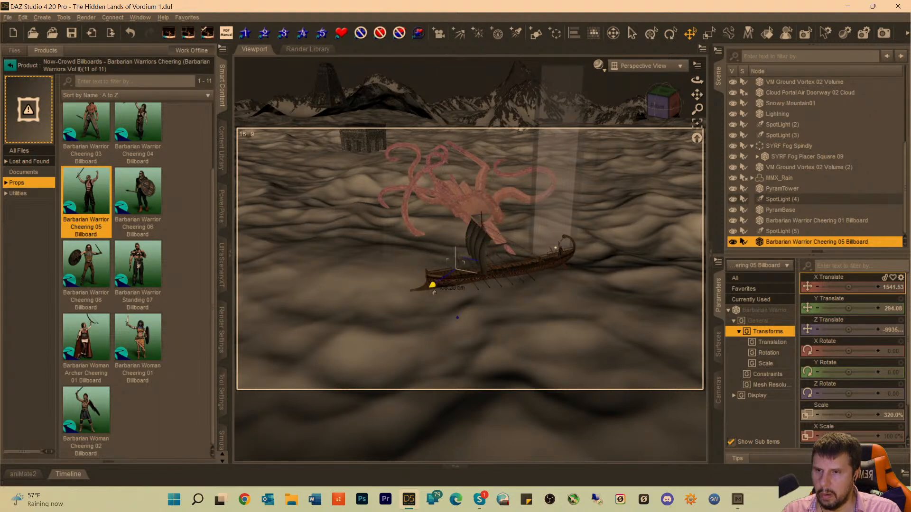
drag(455, 233, 456, 221)
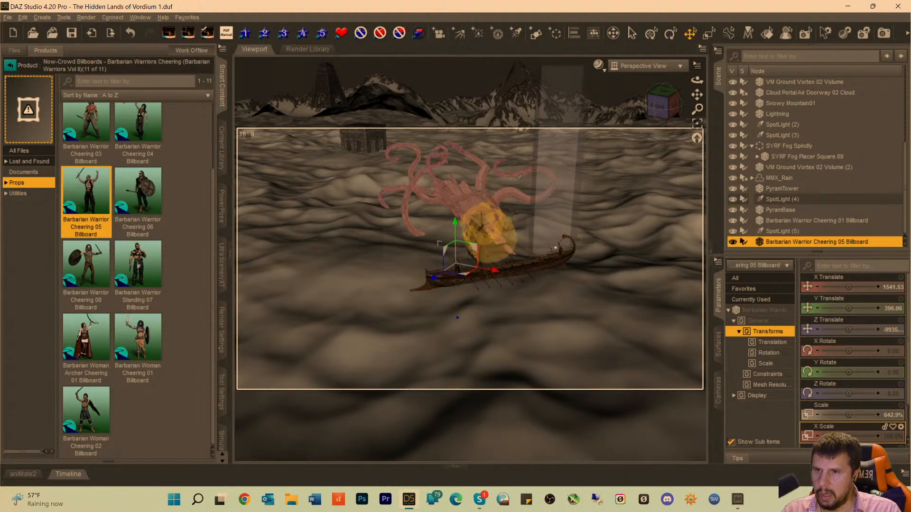
Fine-tune the barbarian on the ship's deck to about X 1670, Y 423, Z -9758 and reduce the scale to about 530%.
click(698, 125)
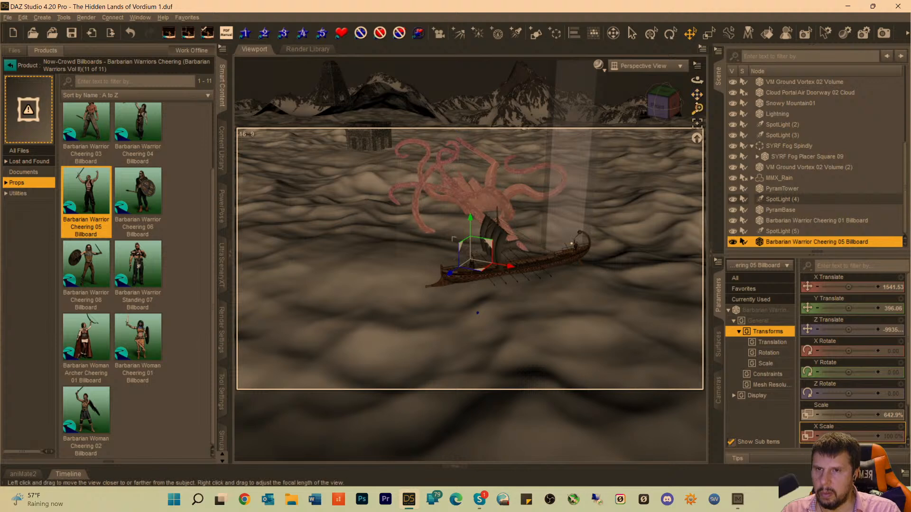
drag(697, 109, 697, 46)
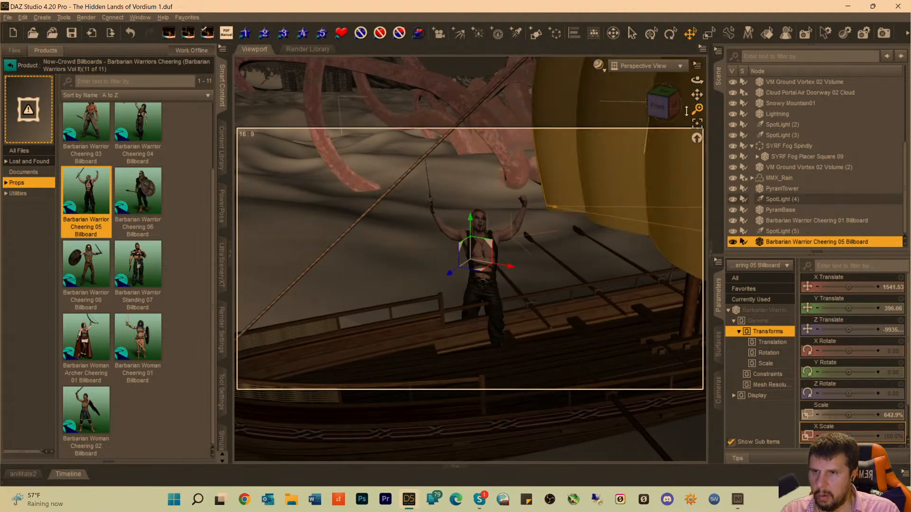
drag(510, 267, 568, 301)
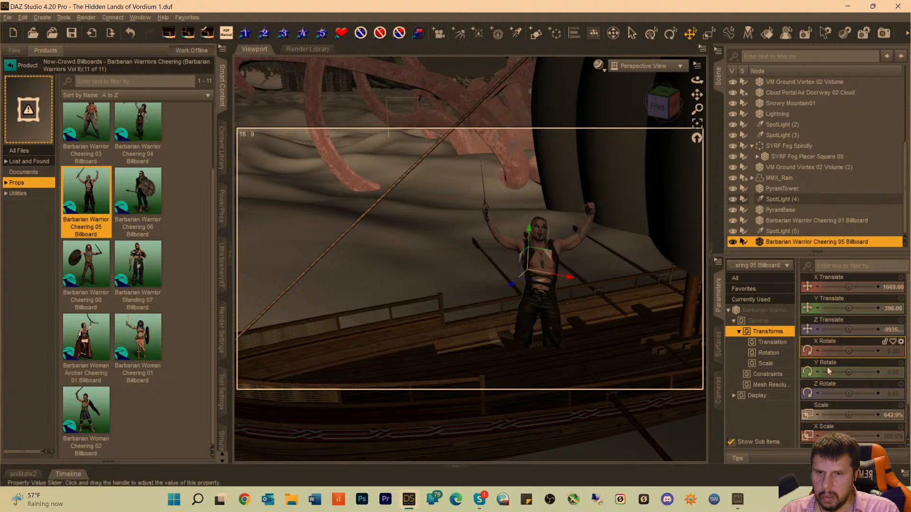
drag(848, 415, 824, 416)
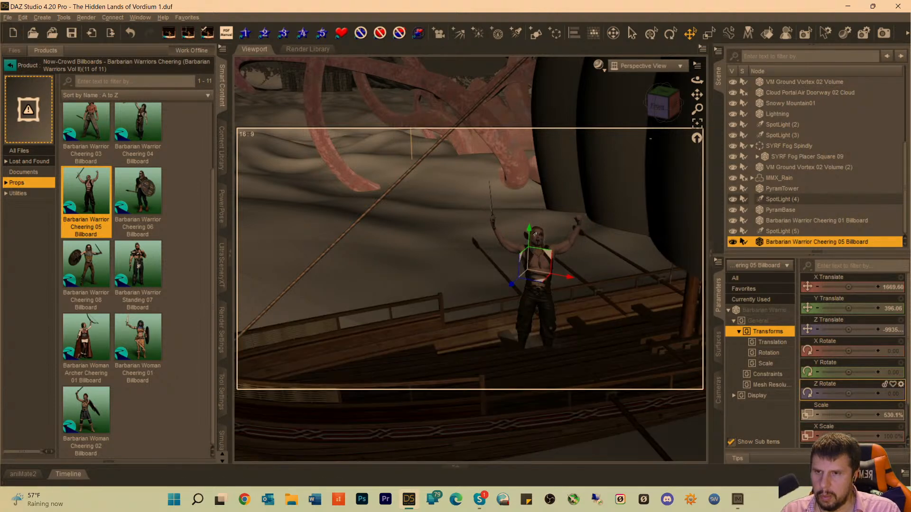
drag(529, 230, 532, 222)
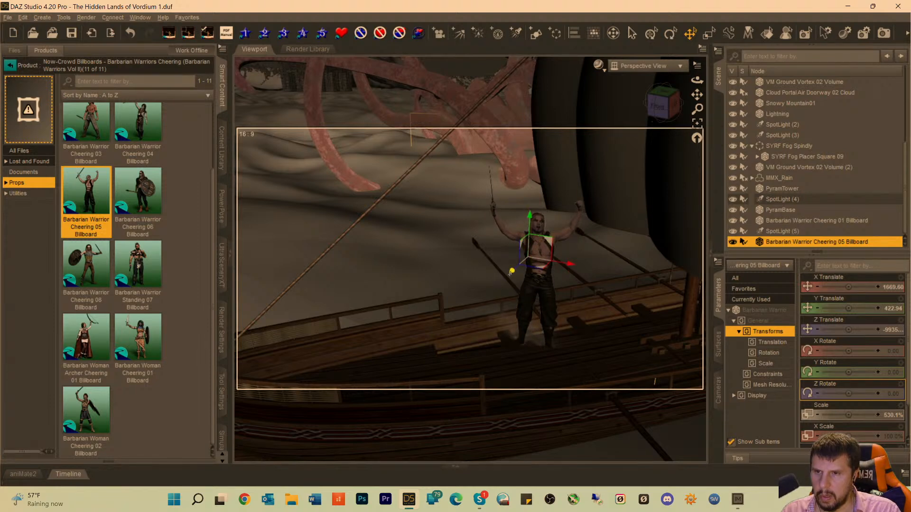
drag(512, 272, 465, 309)
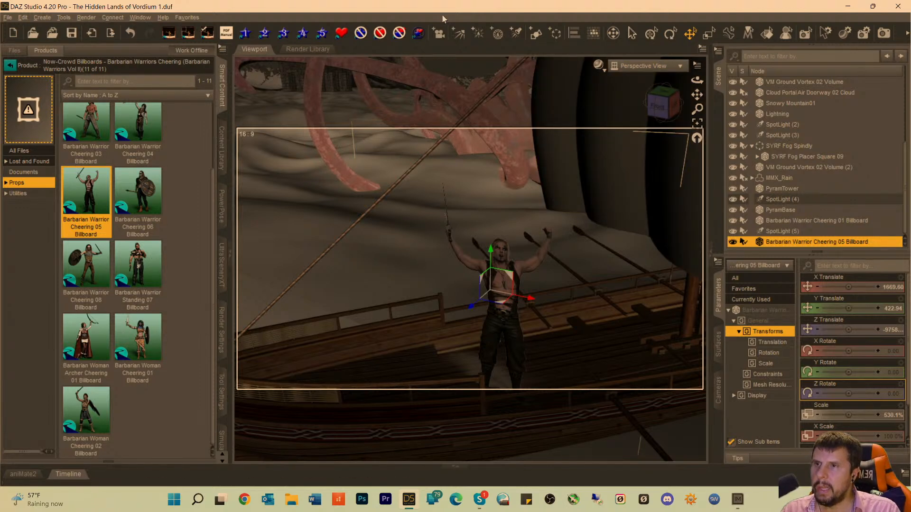
Create a new spotlight, look through it, and frame the second barbarian billboard from the front, angled down about 29 degrees.
click(513, 33)
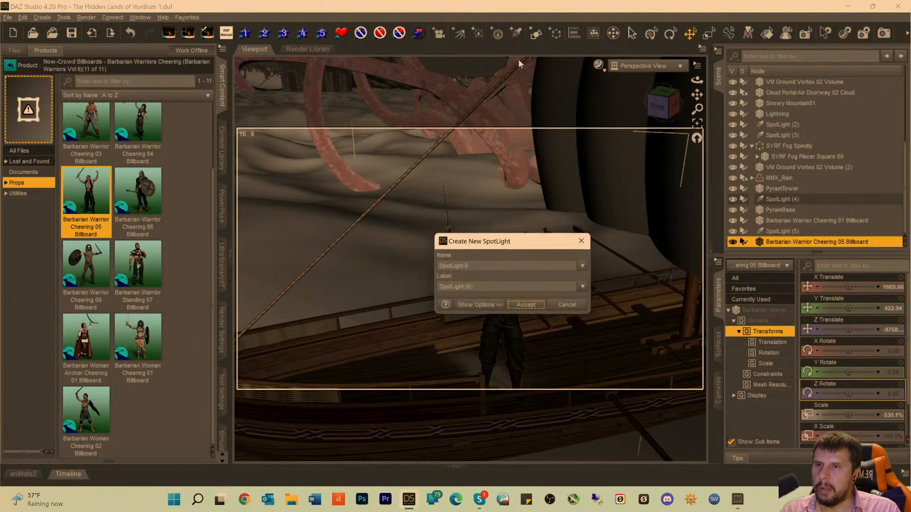
click(526, 305)
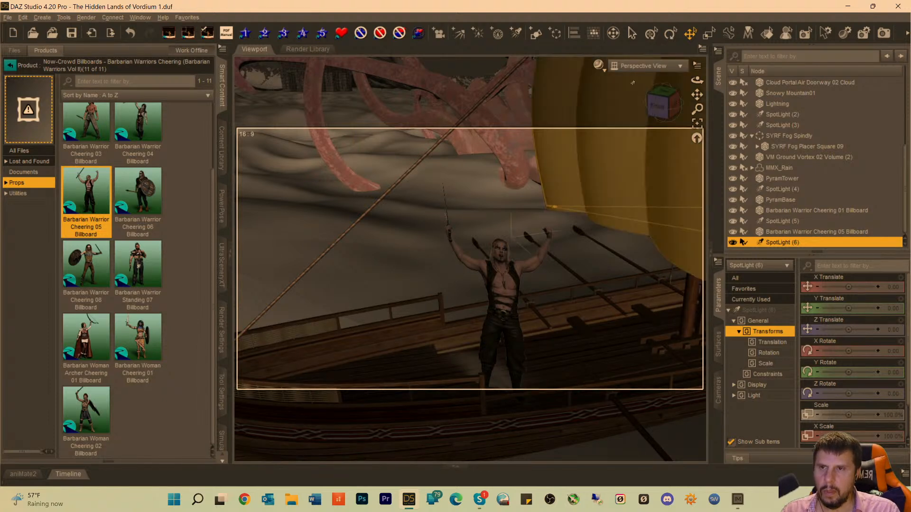
click(633, 65)
click(628, 238)
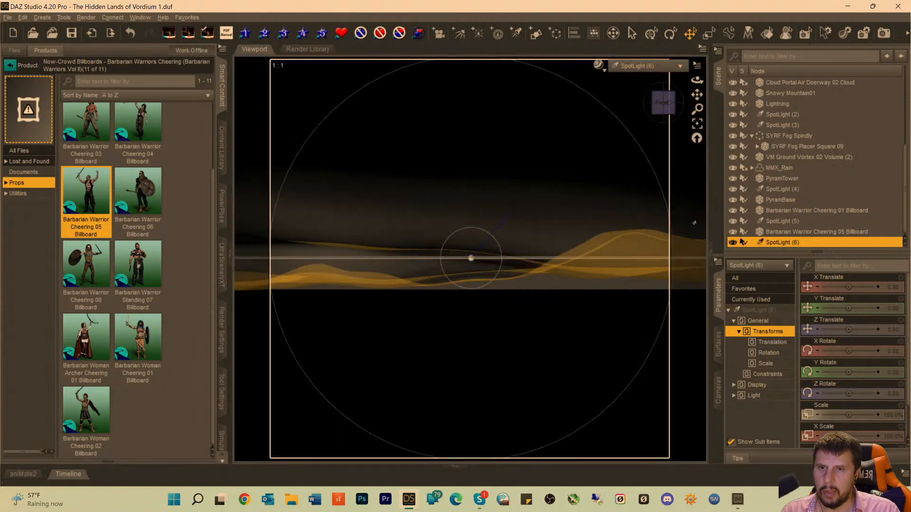
click(772, 232)
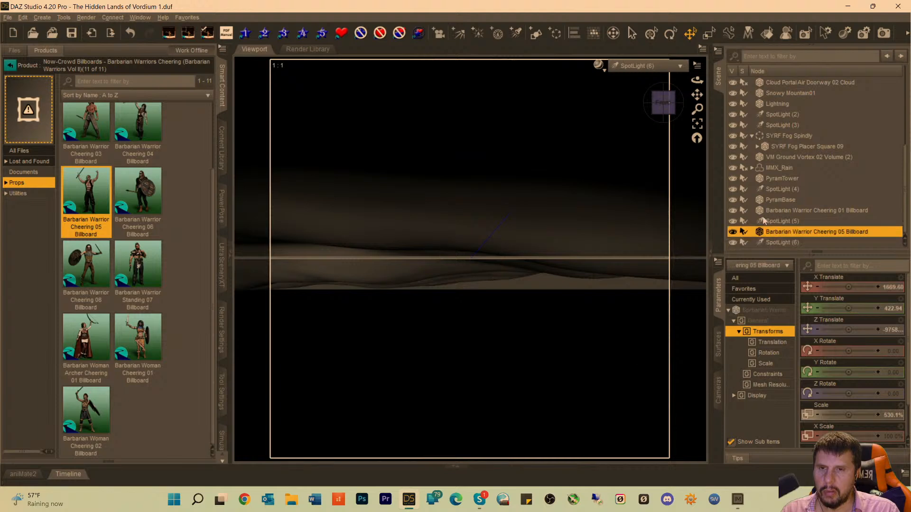
click(697, 124)
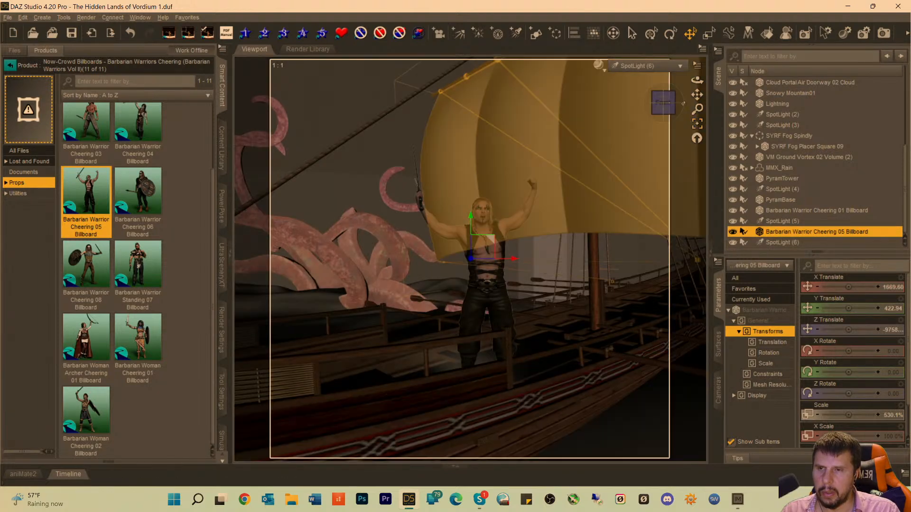
drag(662, 100, 662, 132)
click(782, 243)
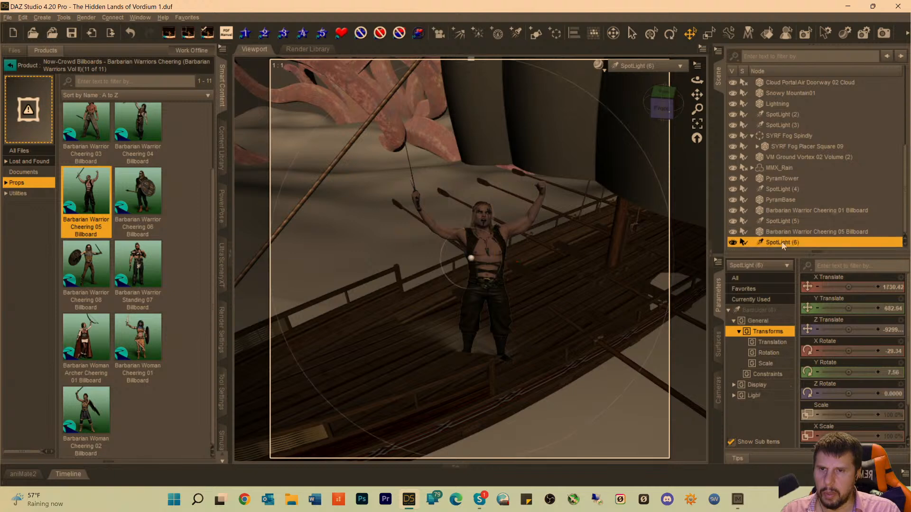
Shift the new spotlight to centre on the barbarian's upper body and raise his billboard to about Y 436.
drag(697, 95, 666, 140)
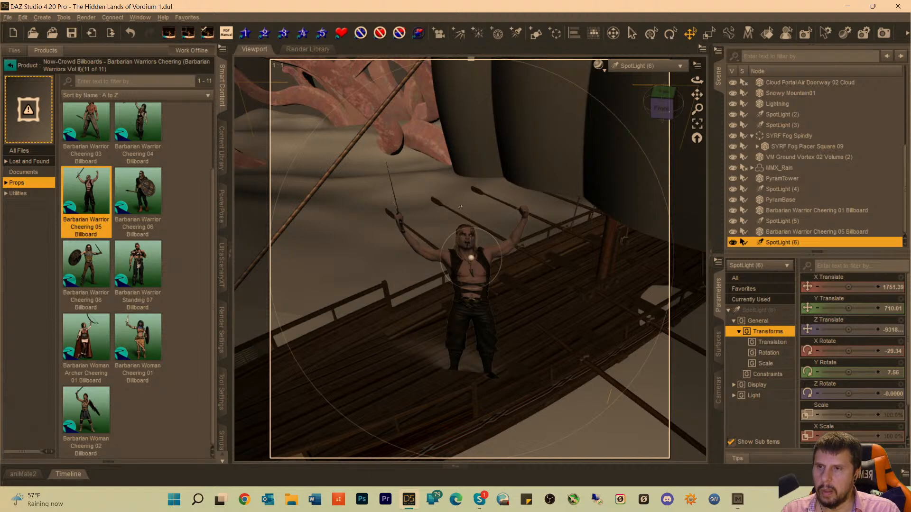
click(769, 232)
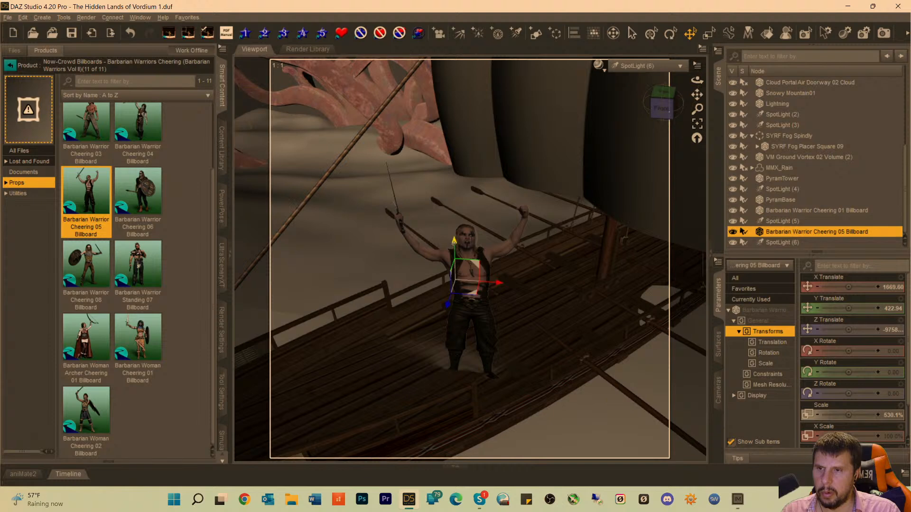
drag(454, 242, 454, 231)
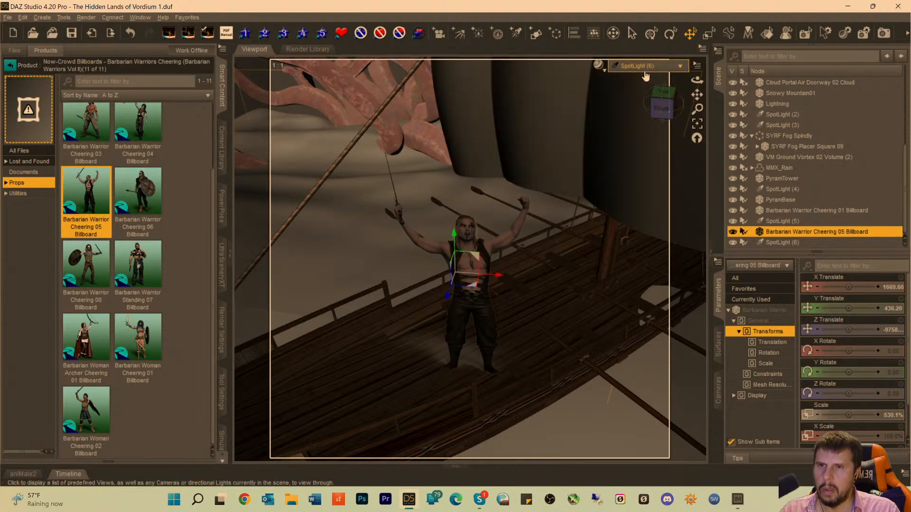
Set the second barbarian's spotlight to a Luminous Flux of 91500 lumens.
click(773, 242)
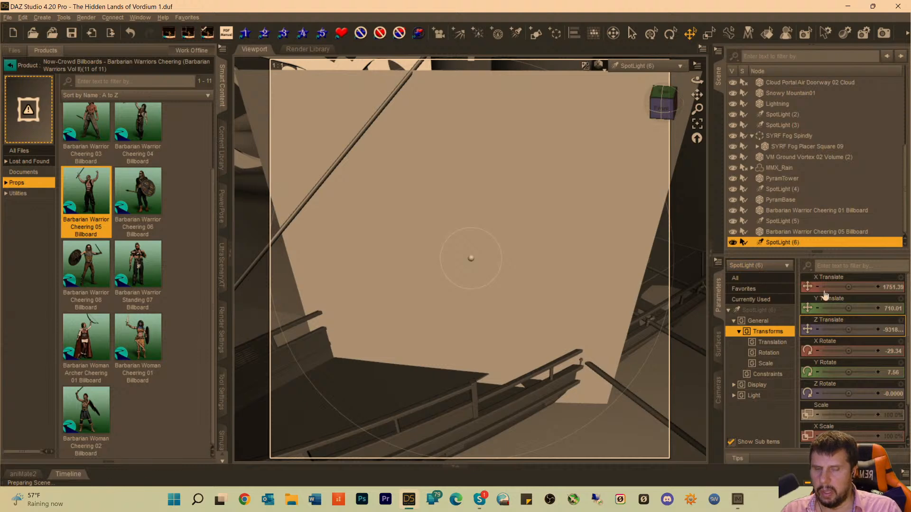
click(755, 310)
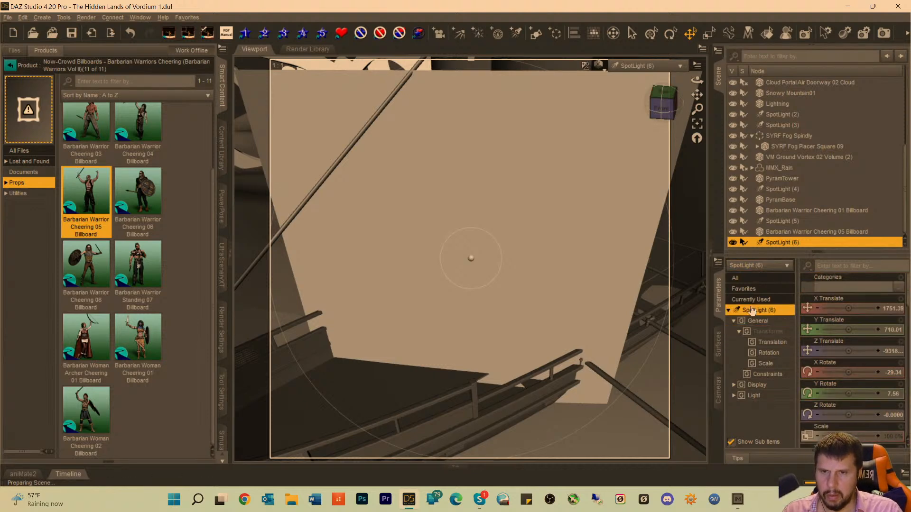
scroll(885, 375, down, 5)
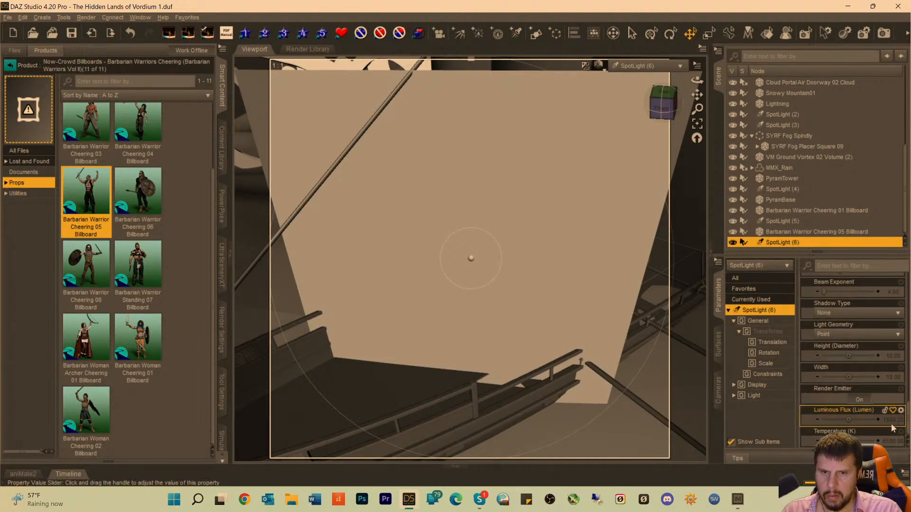
click(856, 420)
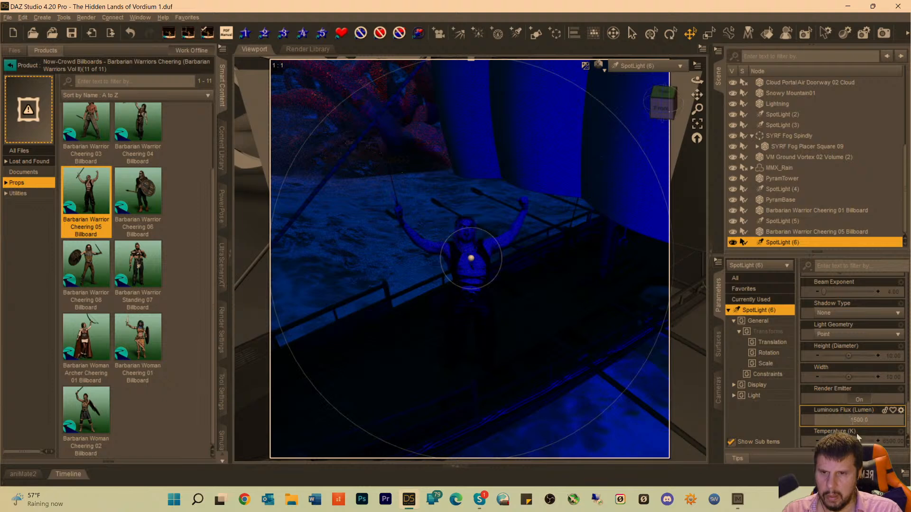
text(91500)
key(Return)
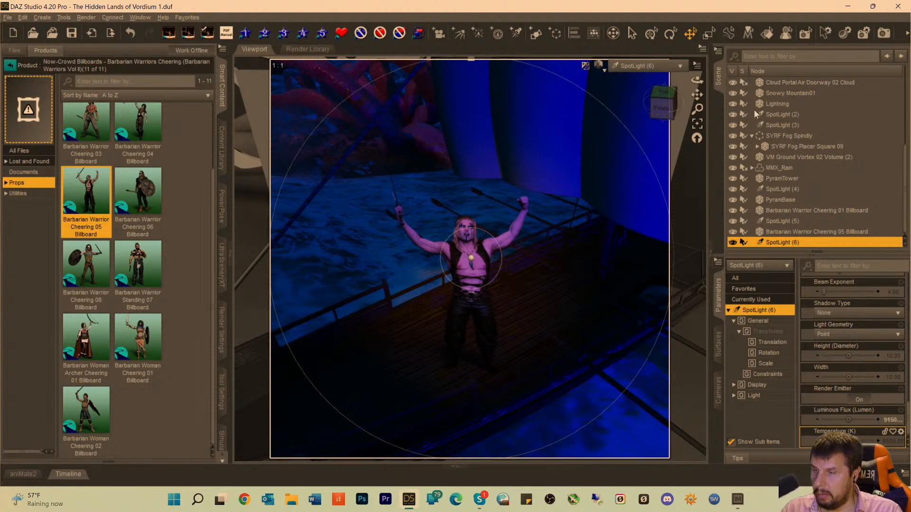
Run Now-Crowd Change Billboard Angle on the Barbarian Warrior Cheering 05 billboard and set its horizontal angle to -68.
click(17, 194)
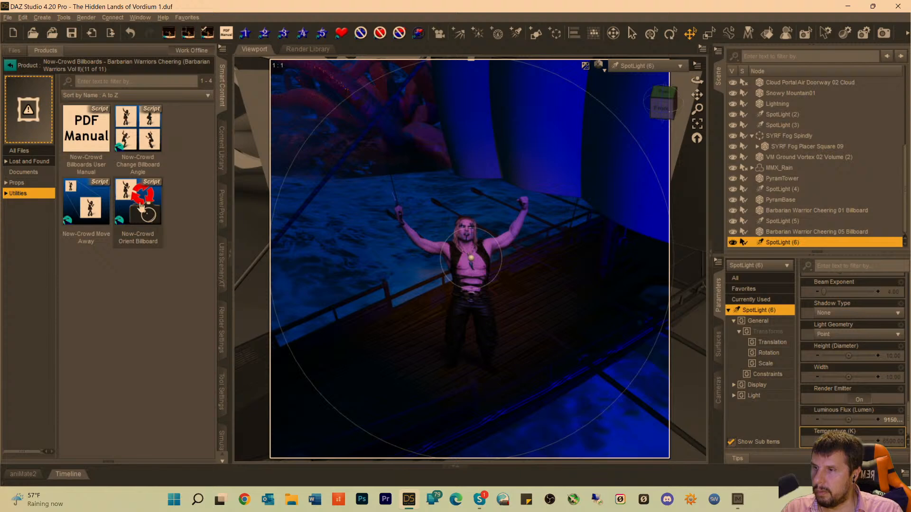
double_click(137, 135)
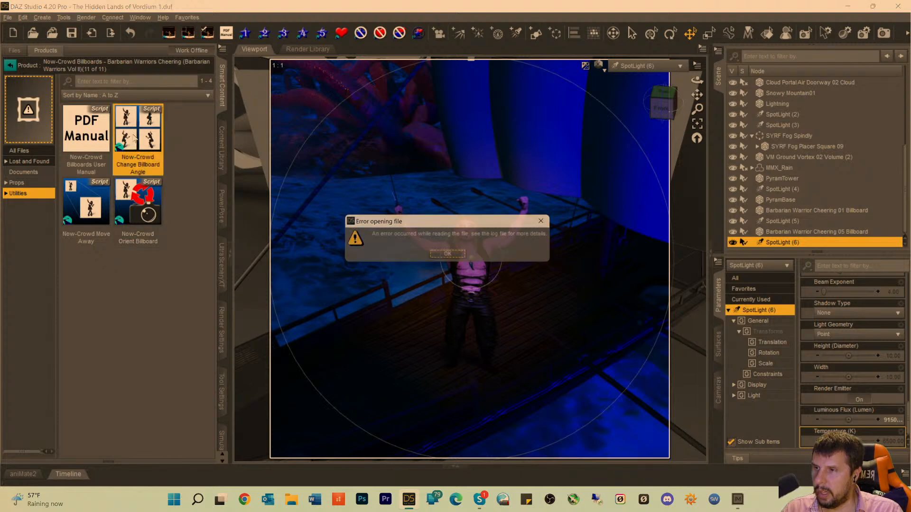
click(453, 257)
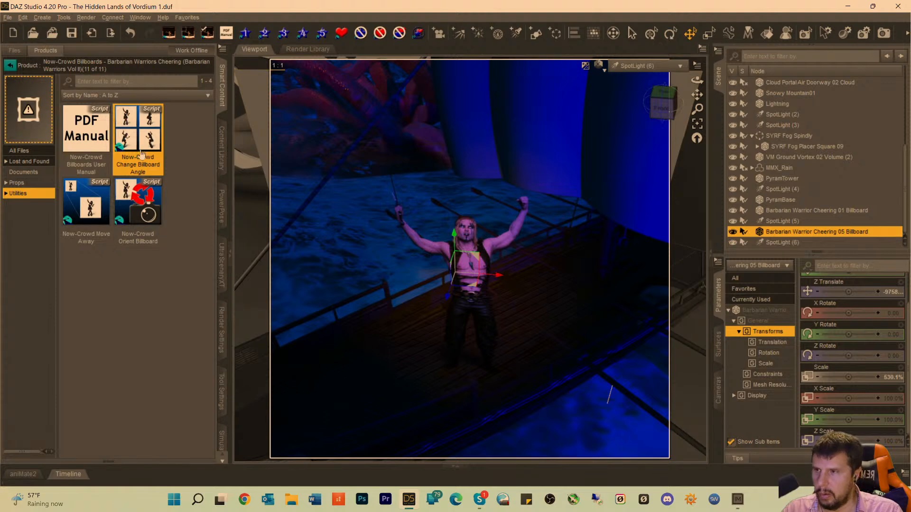
double_click(142, 148)
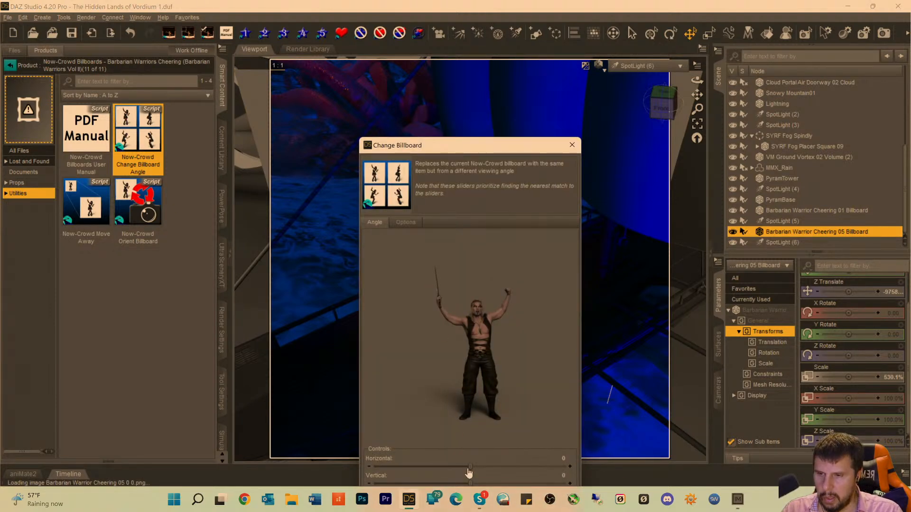
drag(469, 467, 434, 469)
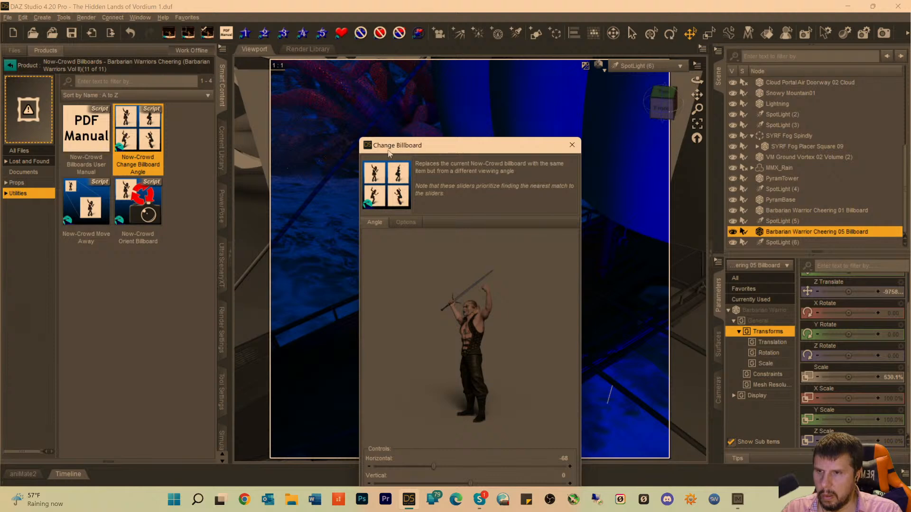
drag(407, 150, 414, 75)
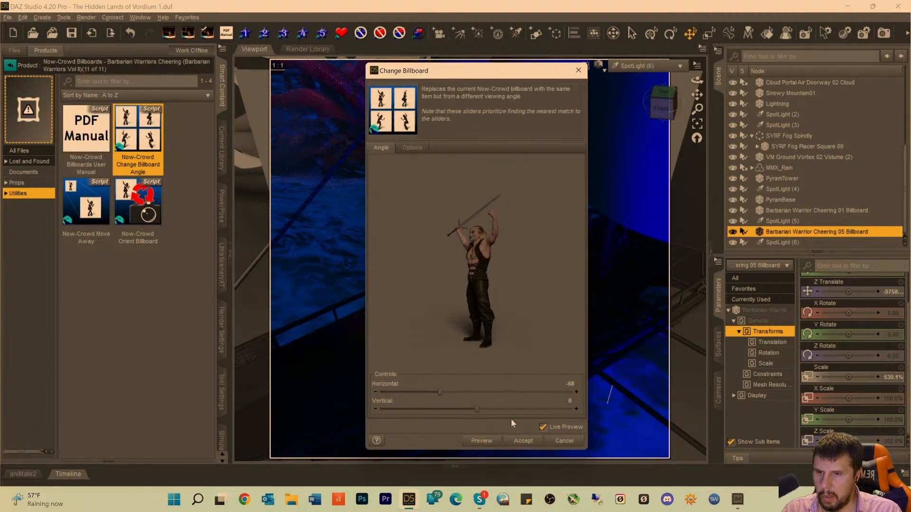
click(514, 444)
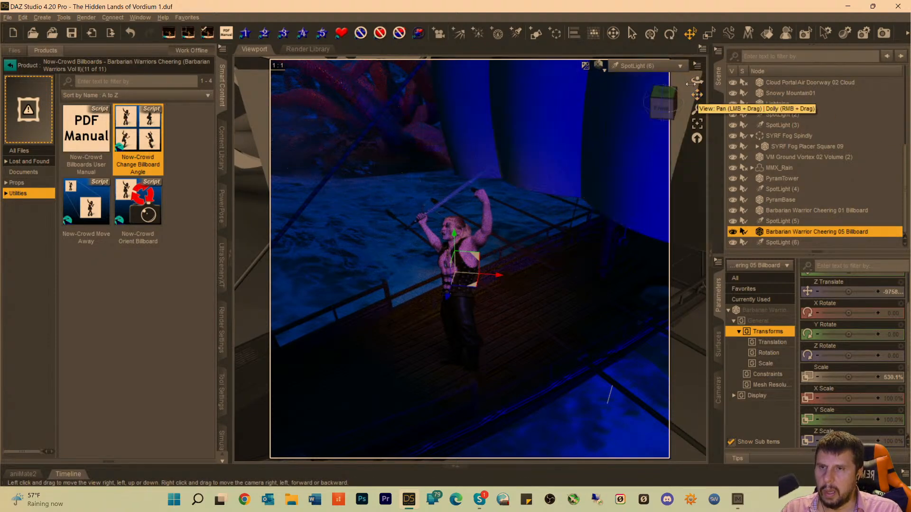
In the perspective view, change the horizontal viewing angle of the Barbarian Warrior Cheering 01 billboard at the ship's bow to about -56.
click(666, 65)
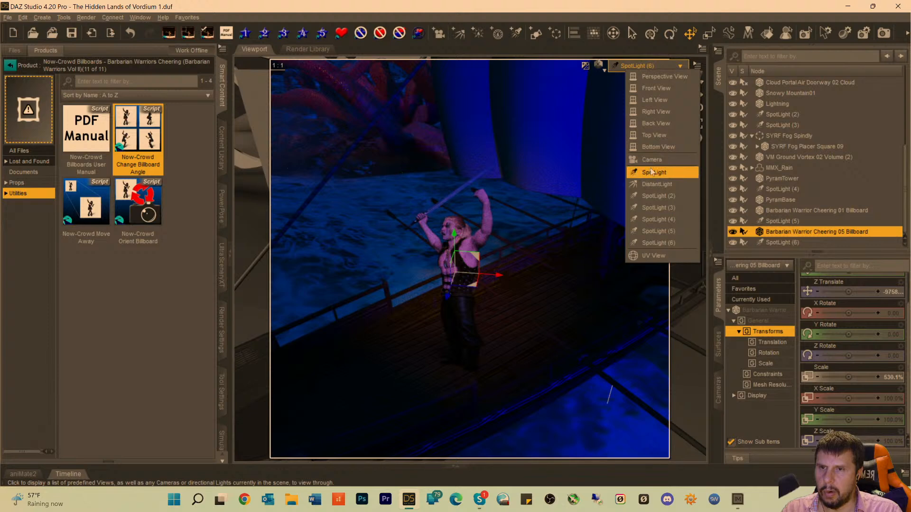
click(645, 10)
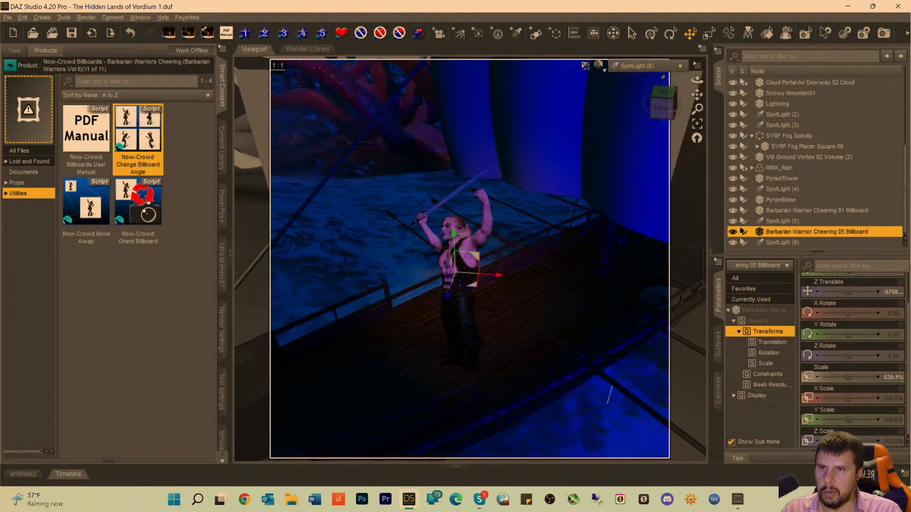
click(642, 68)
click(642, 71)
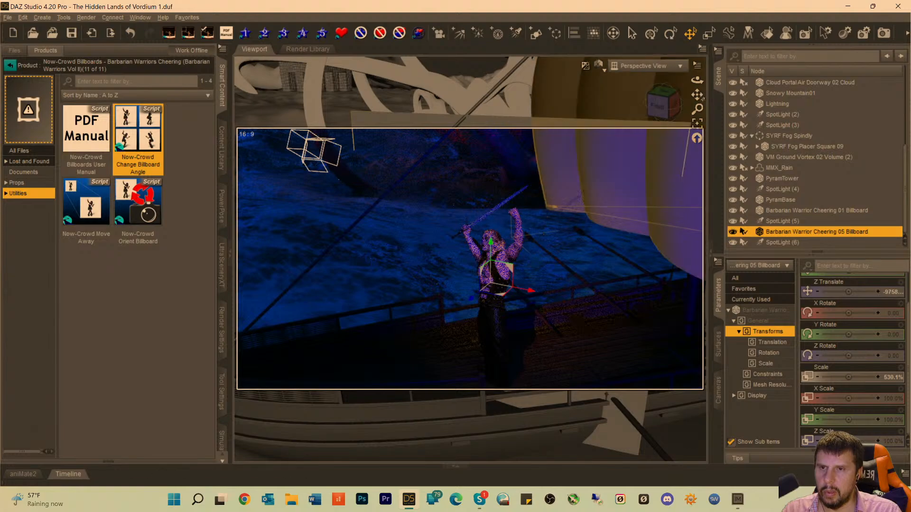
mouse_move(697, 95)
mouse_down()
mouse_move(626, 100)
mouse_move(697, 88)
mouse_move(703, 96)
mouse_up()
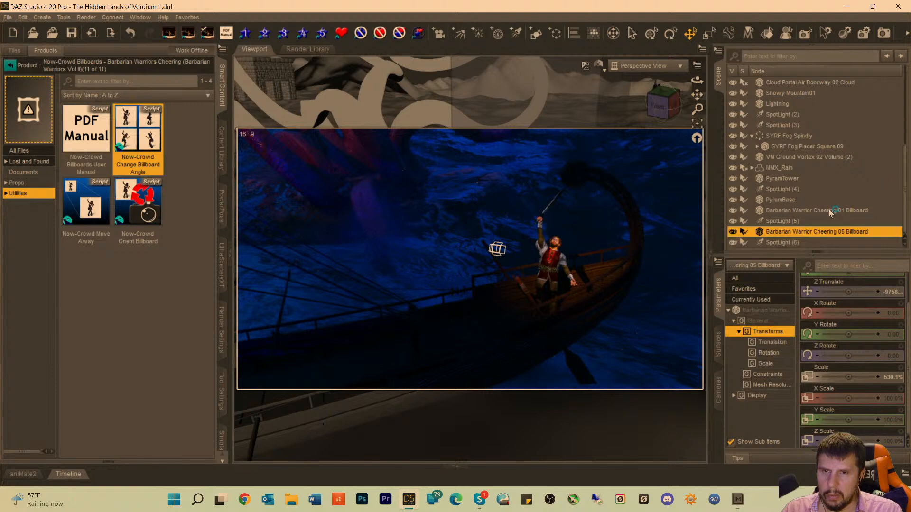
click(771, 210)
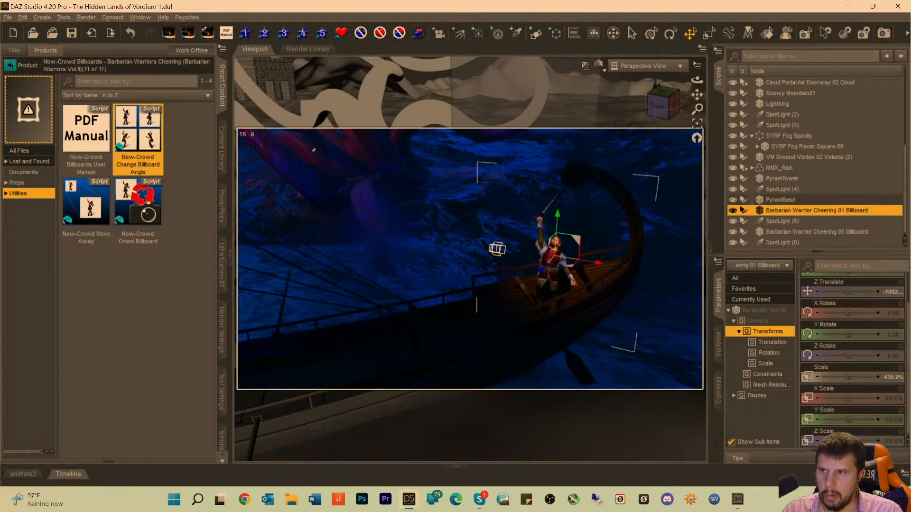
double_click(135, 141)
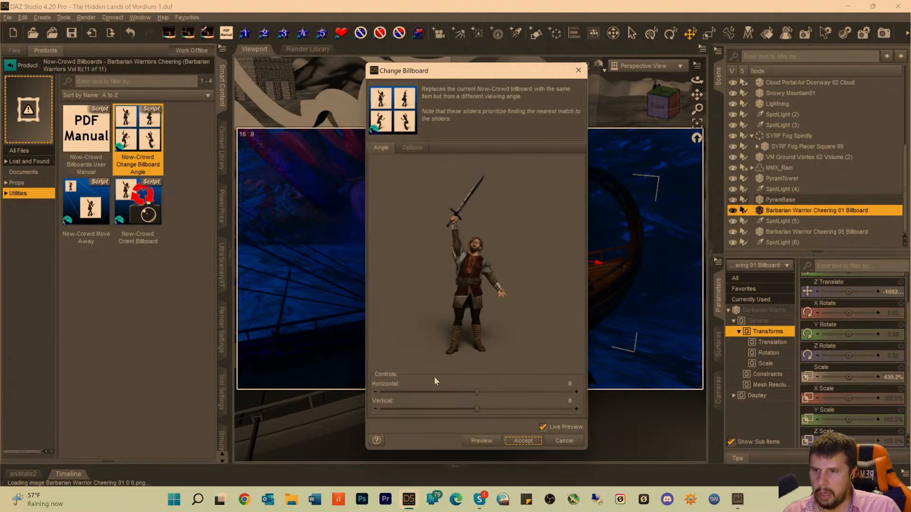
drag(475, 392, 436, 393)
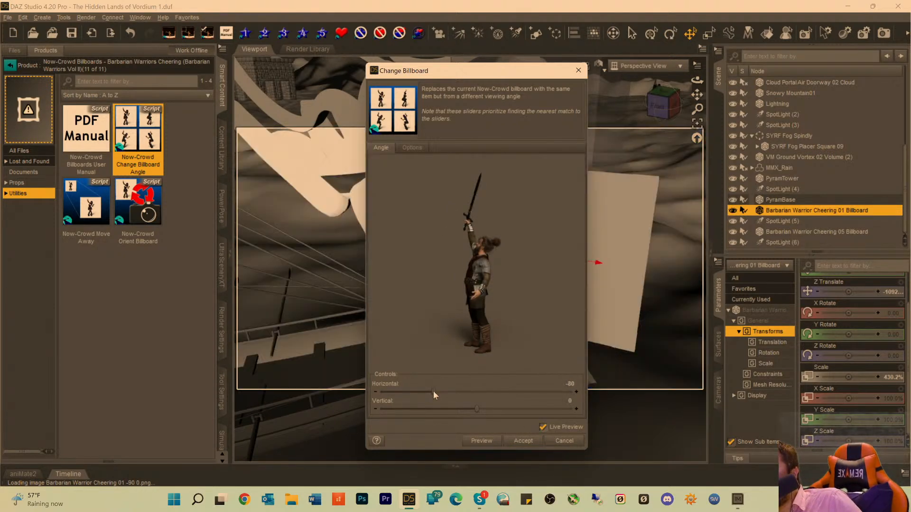
drag(433, 391, 446, 392)
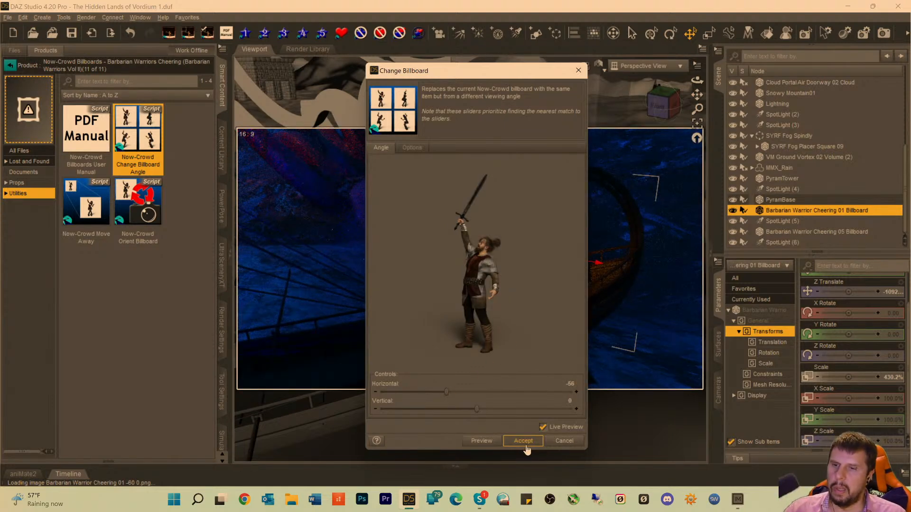
click(524, 441)
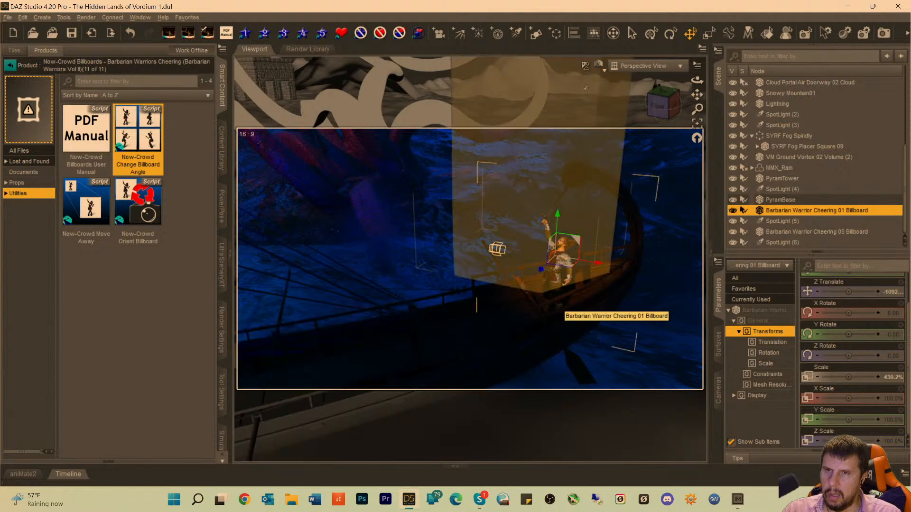
Check the ship through the scene Camera and reduce the Barbarian Warrior Cheering 05 billboard's scale to about 507%.
click(622, 66)
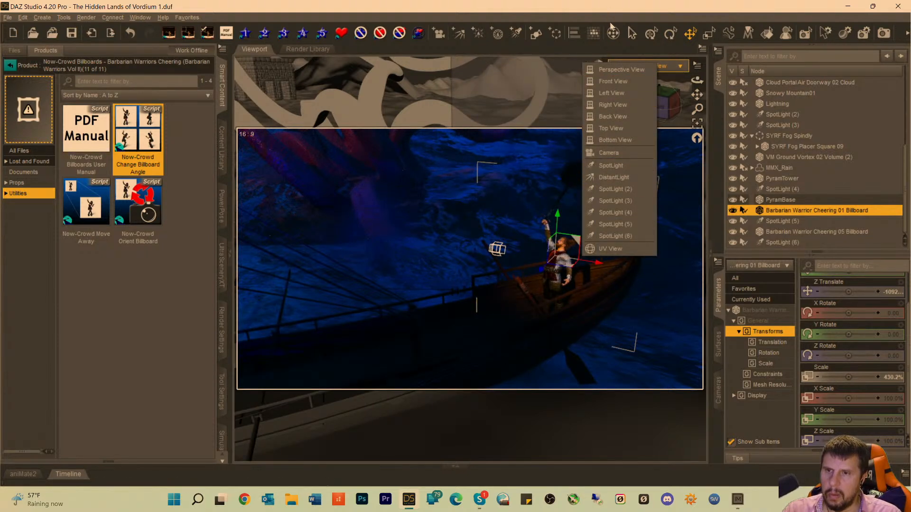
click(614, 152)
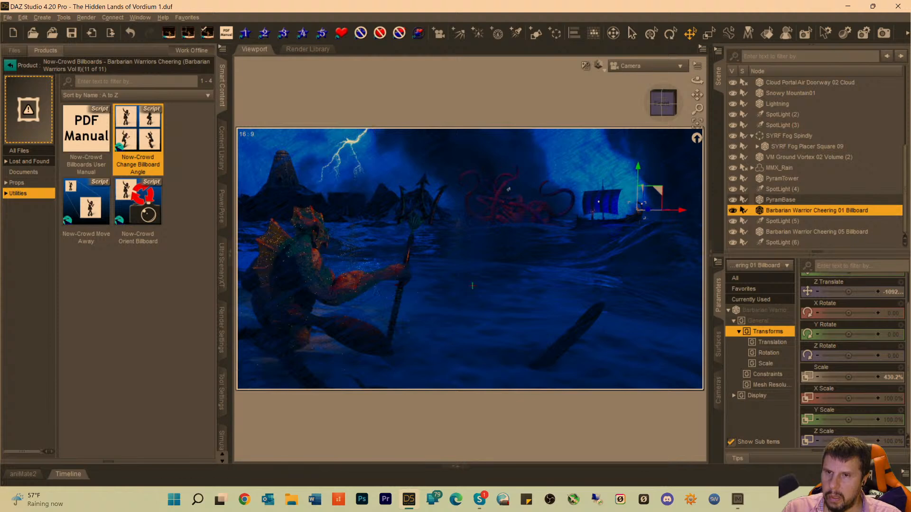
click(591, 216)
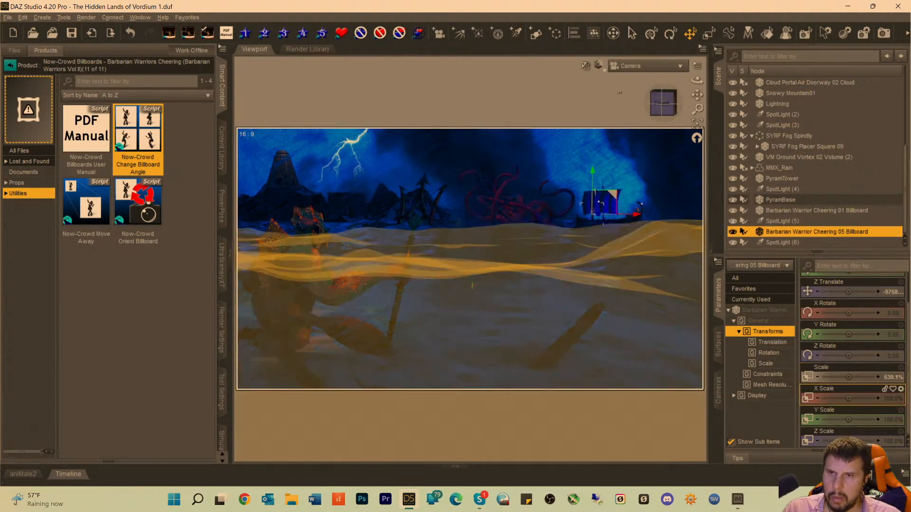
click(631, 67)
click(631, 67)
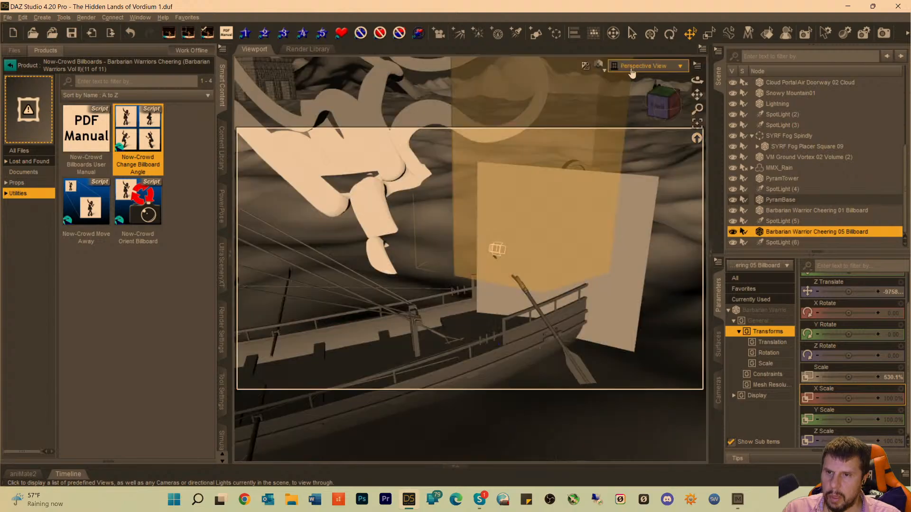
drag(697, 96, 758, 71)
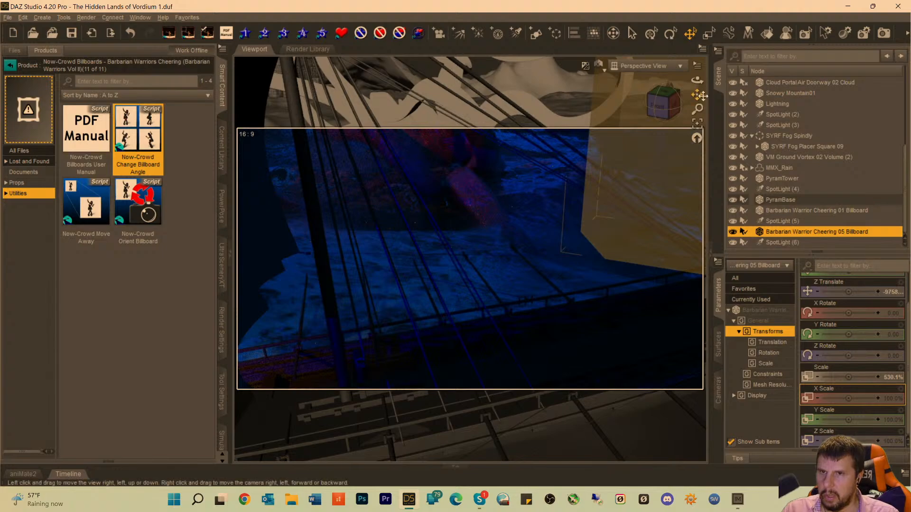
drag(696, 95, 763, 80)
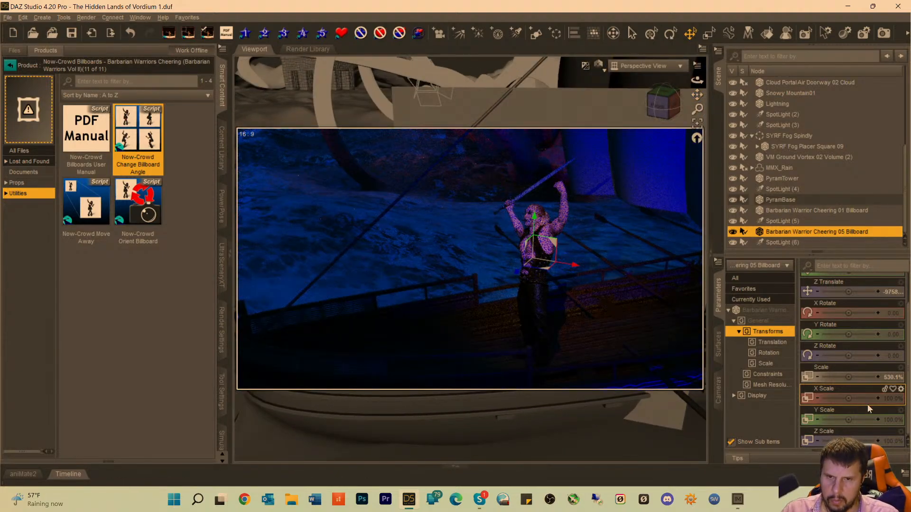
drag(850, 378, 837, 378)
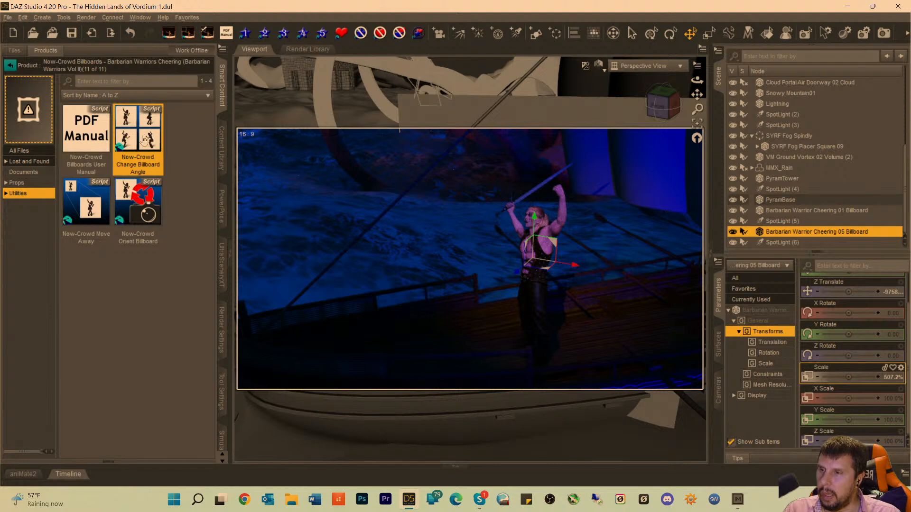
Look through the product's barbarian billboard props for another figure to put on the deck.
mouse_move(143, 140)
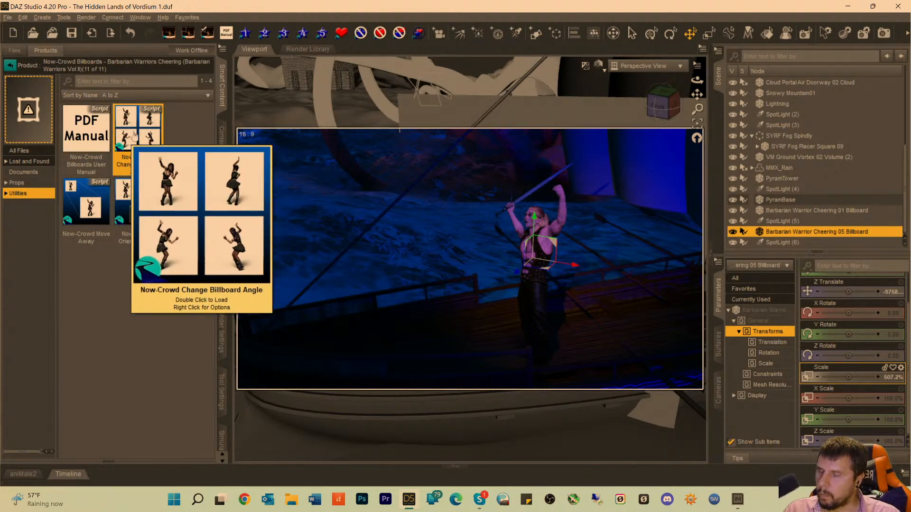
click(18, 182)
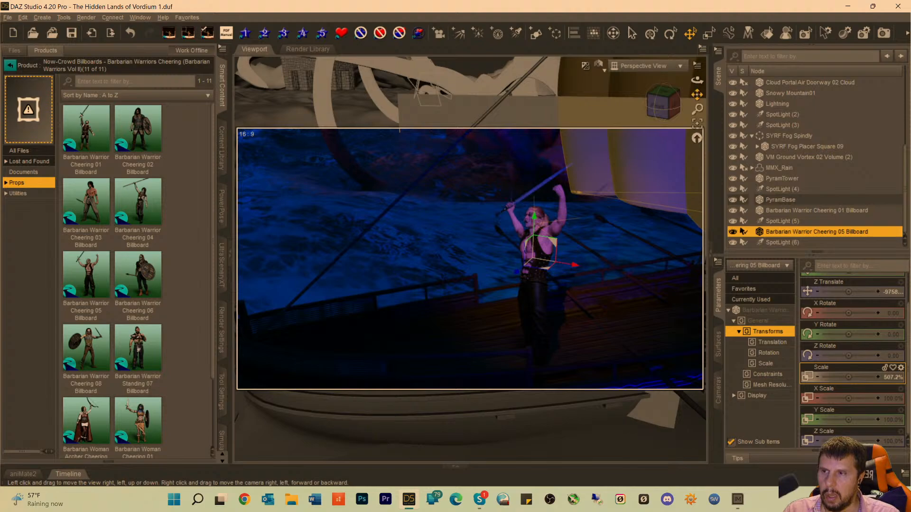
mouse_move(697, 94)
mouse_down()
mouse_move(768, 97)
mouse_move(710, 94)
mouse_up()
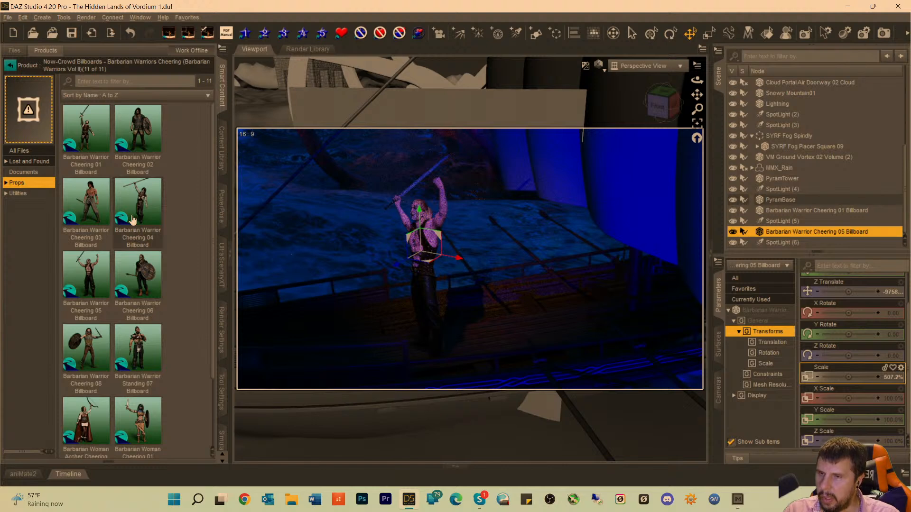
mouse_move(133, 219)
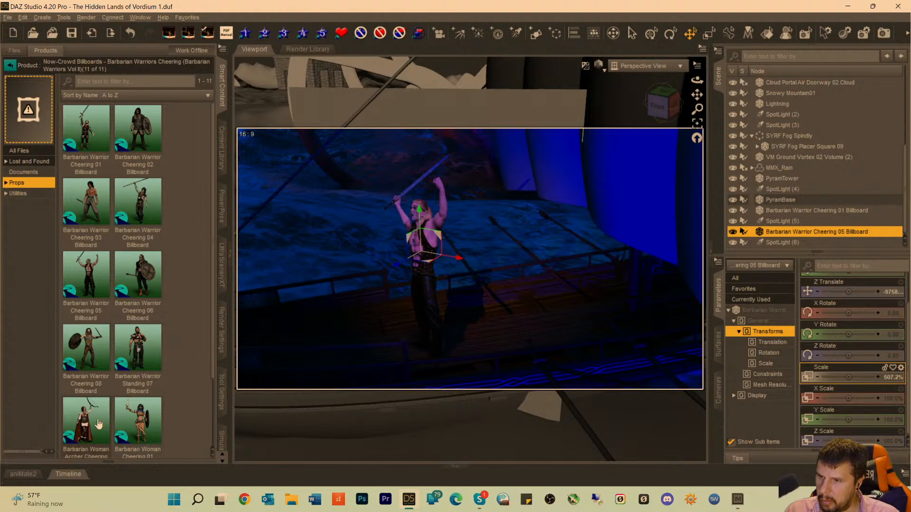
mouse_move(94, 422)
mouse_move(132, 422)
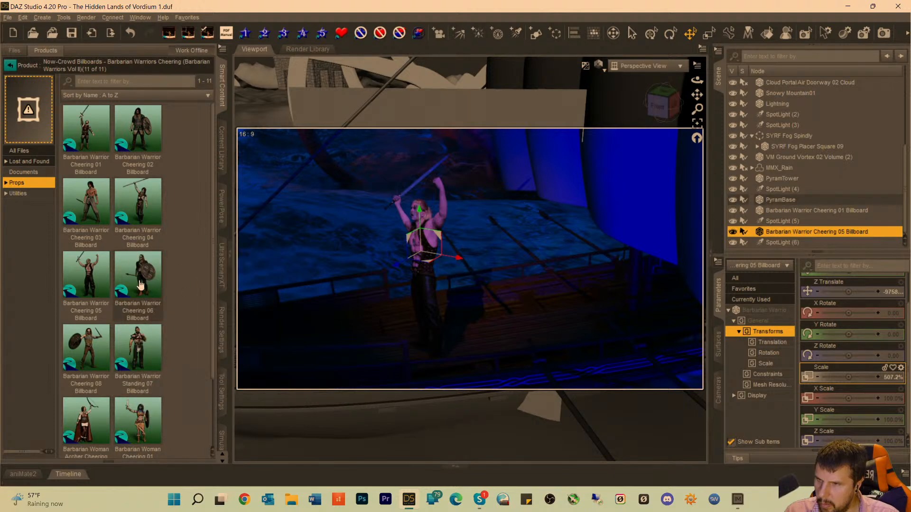
right_click(141, 285)
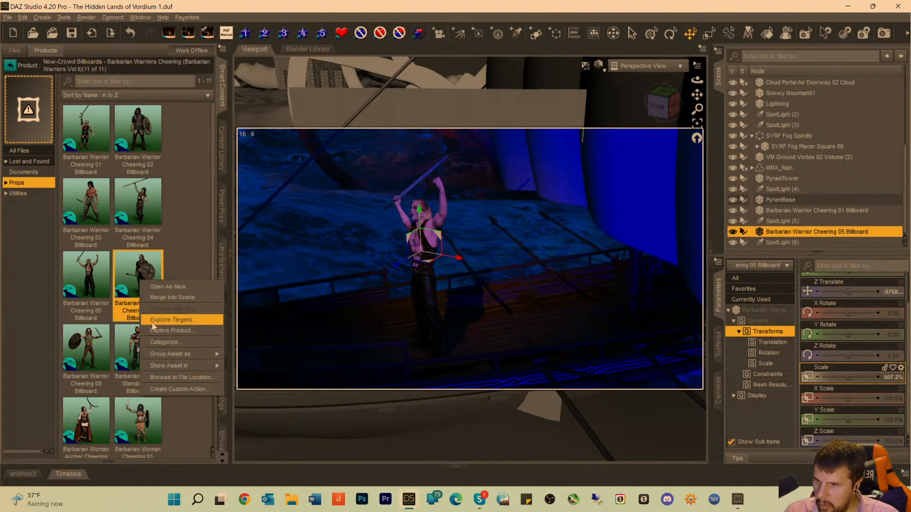
mouse_move(169, 354)
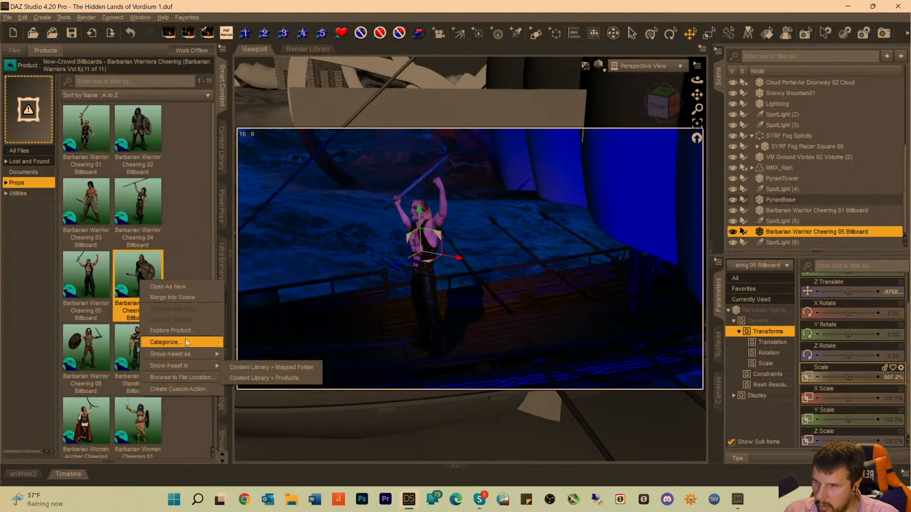
click(187, 390)
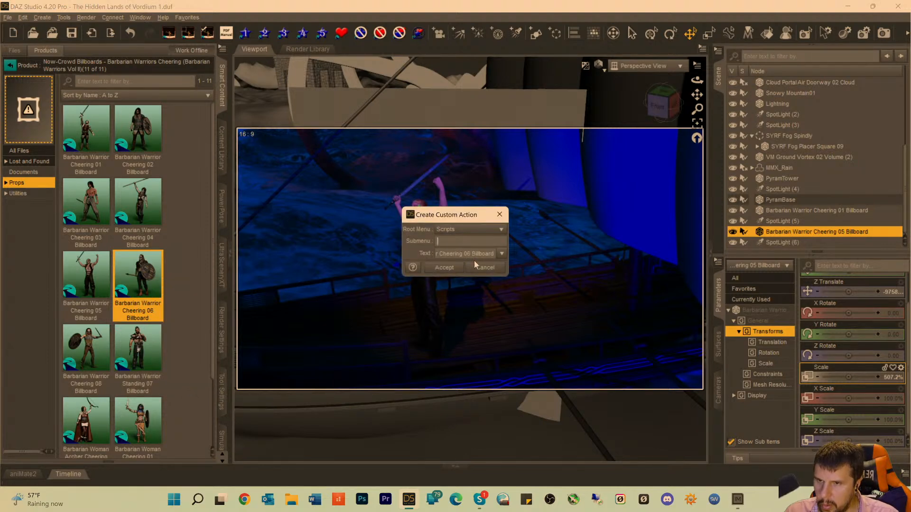
click(484, 267)
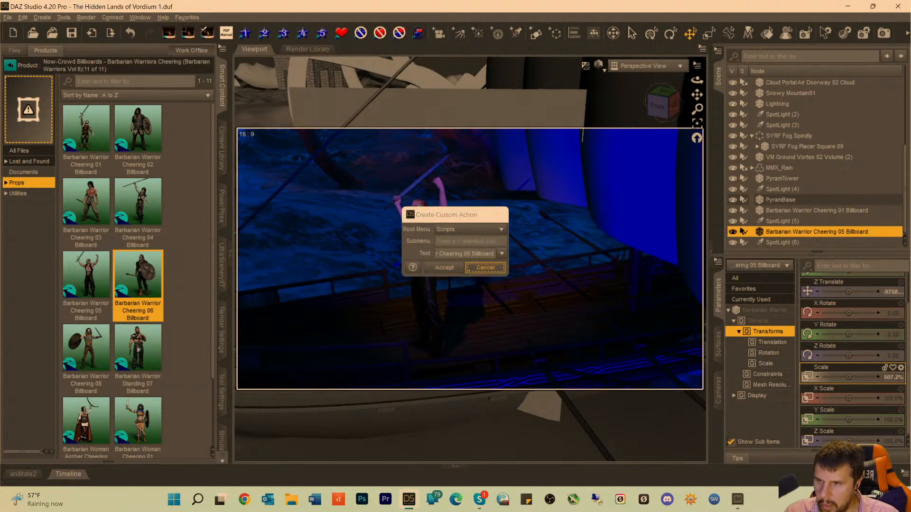
right_click(136, 286)
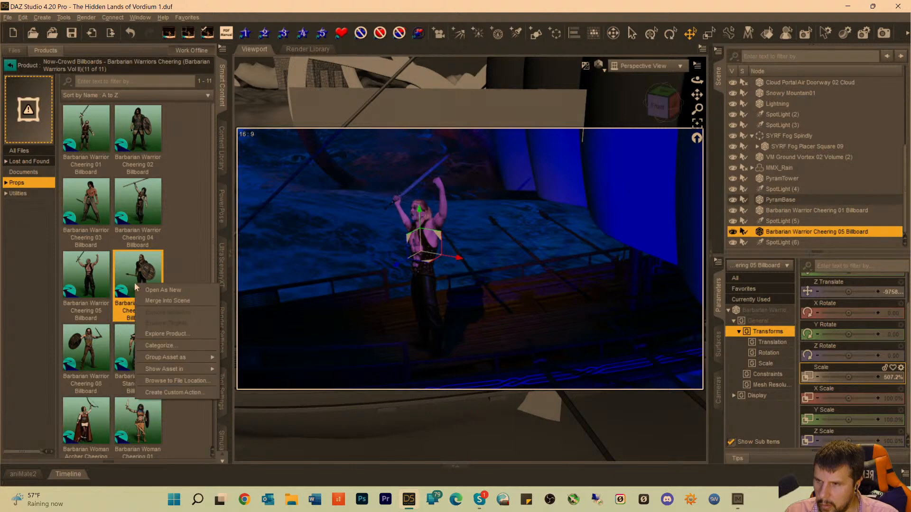
key(Escape)
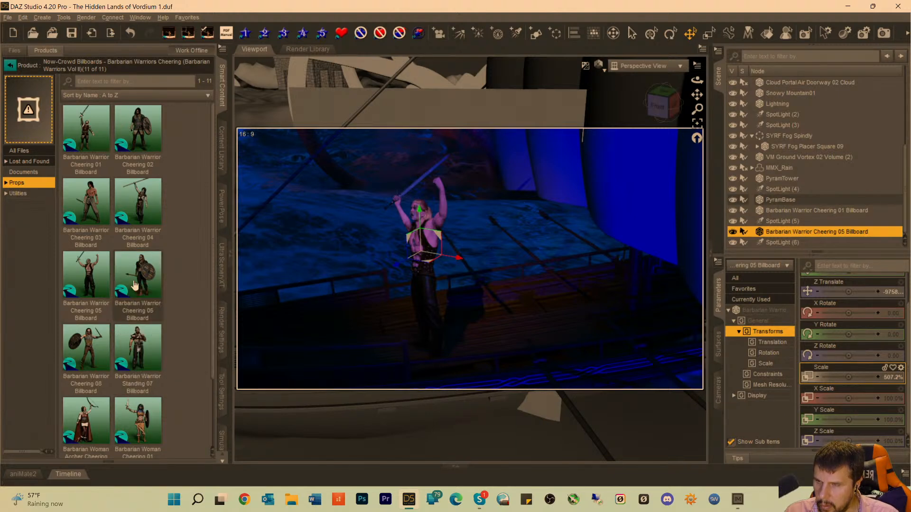
Add the Barbarian Warrior Cheering 06 Billboard to the scene, frame it in the perspective view and raise it above the water.
double_click(134, 285)
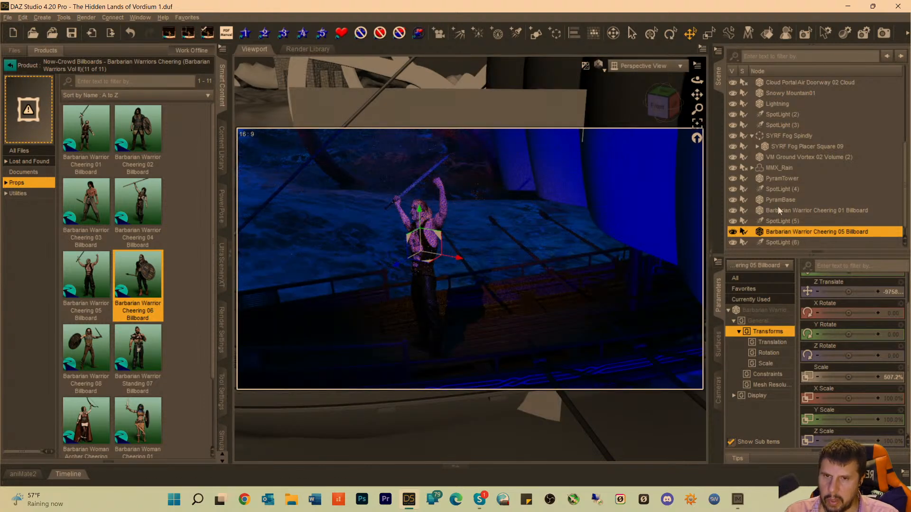
click(781, 242)
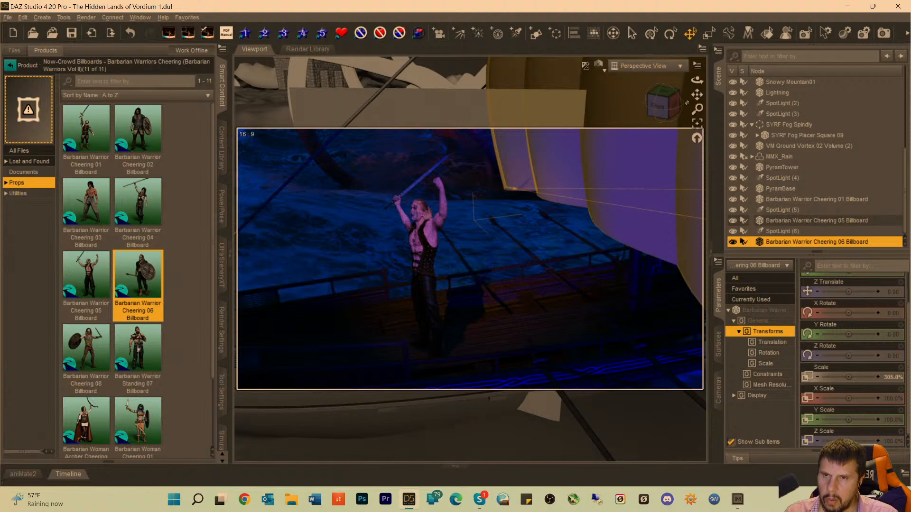
click(697, 125)
click(697, 124)
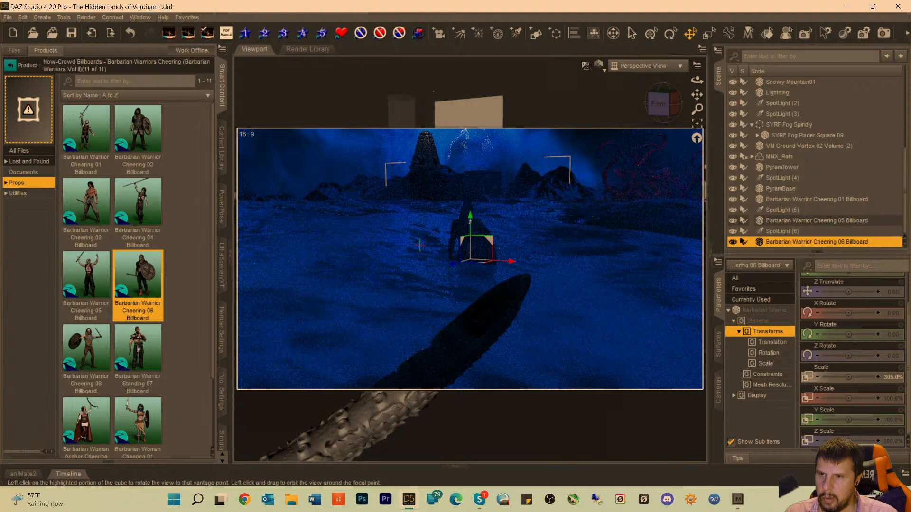
drag(469, 221, 475, 166)
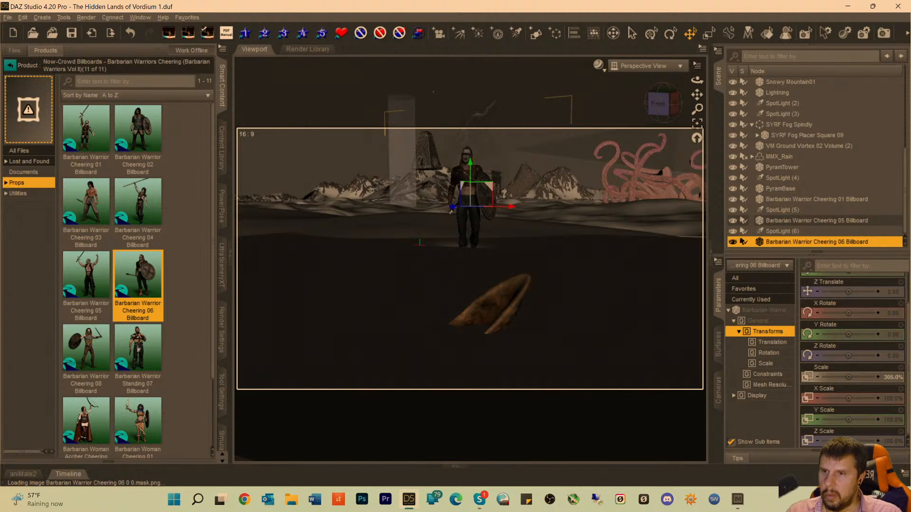
Move the Barbarian Warrior Cheering 06 billboard back across the sea to the distant ship, to a Z Translate of about -9932.
drag(452, 208, 695, 210)
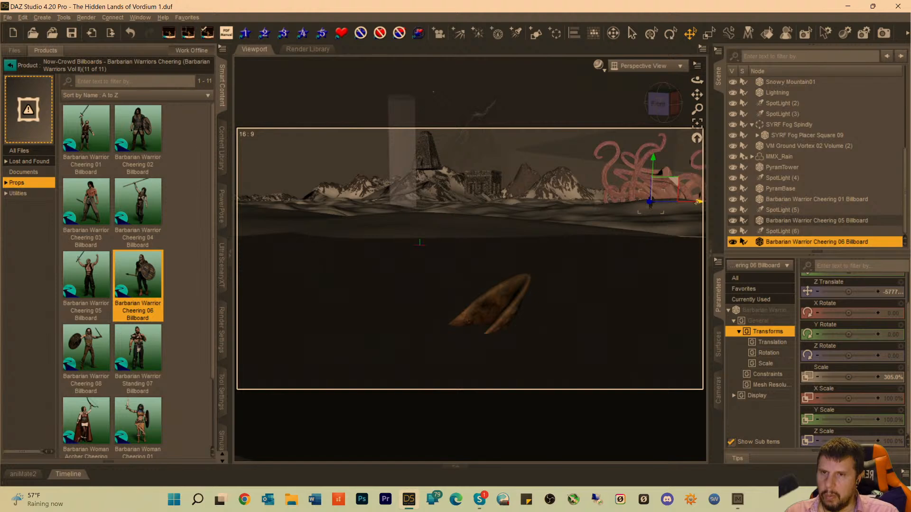
click(696, 123)
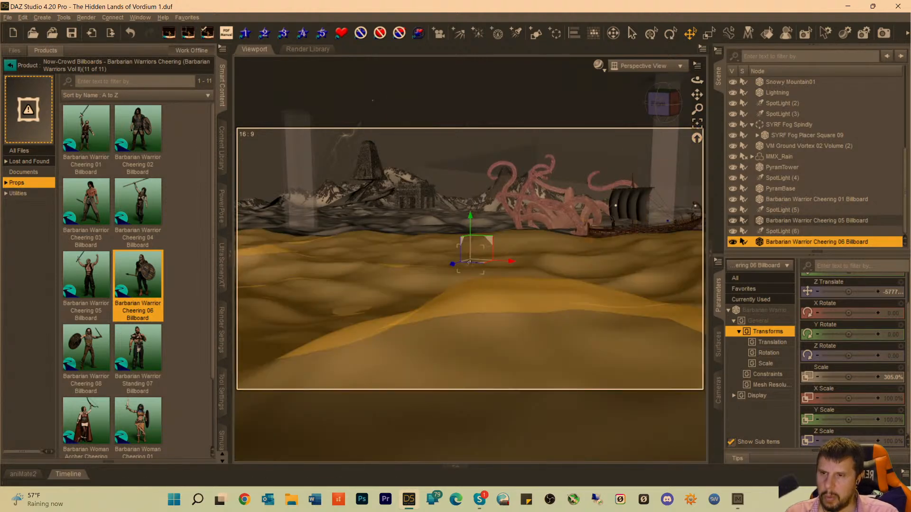
drag(453, 269, 645, 244)
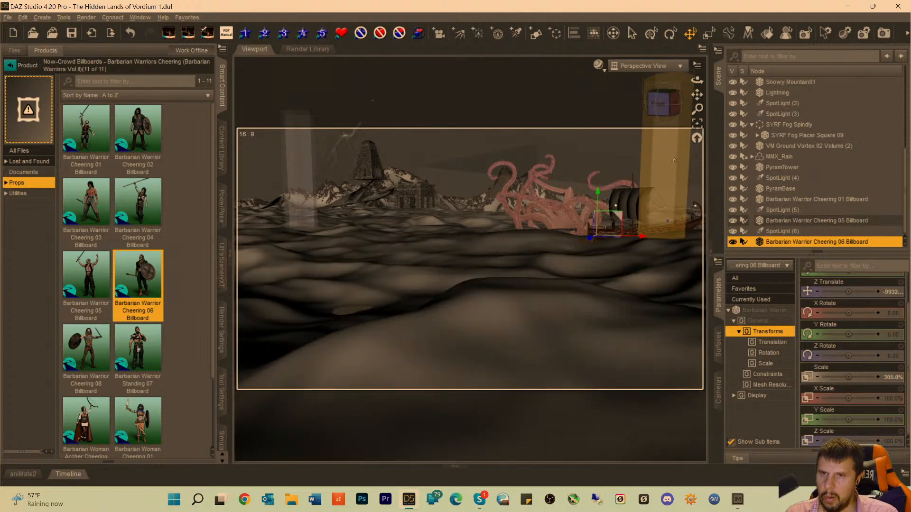
click(697, 124)
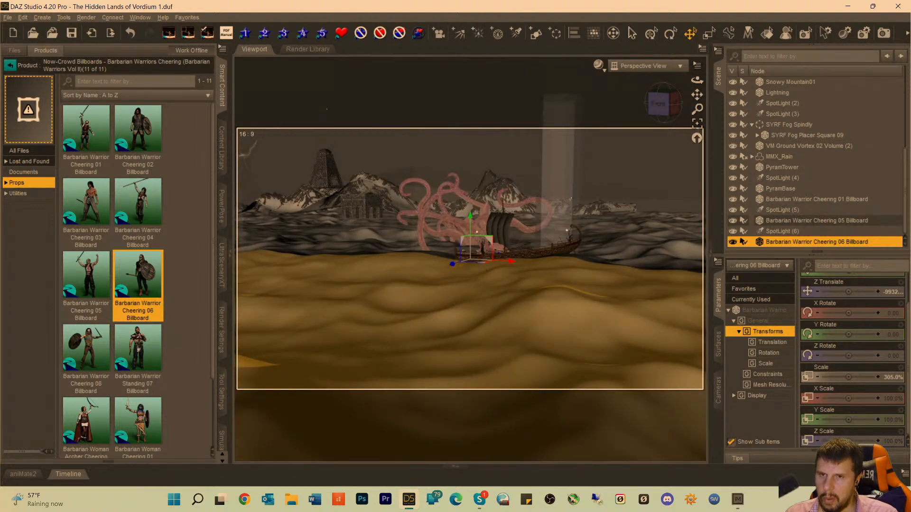
Stand the Barbarian Warrior Cheering 06 billboard on the ship's deck beside the sword-raising warrior and scale it up to about 450%.
drag(697, 109, 692, 311)
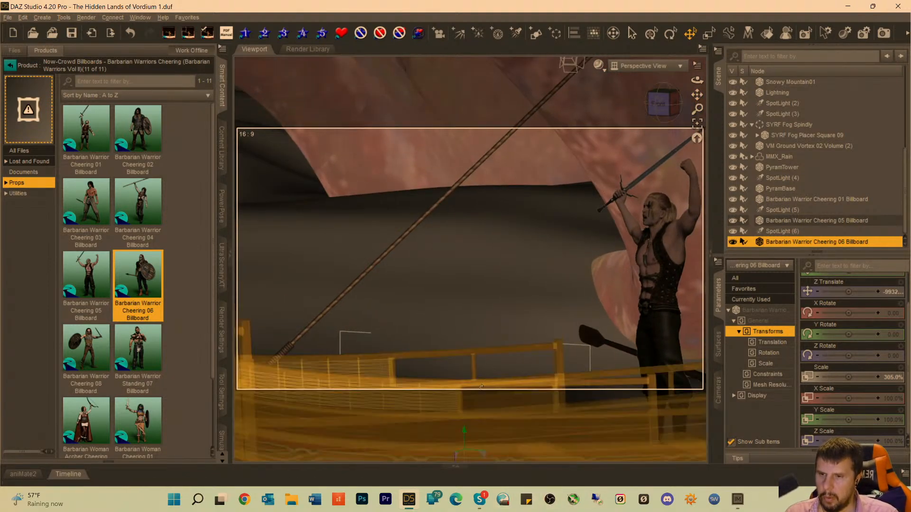
drag(464, 430, 463, 264)
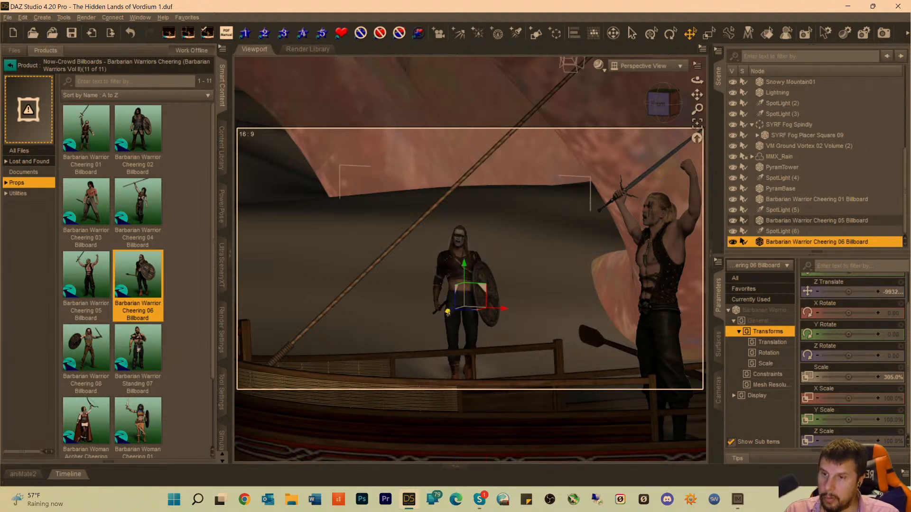
drag(447, 312, 518, 351)
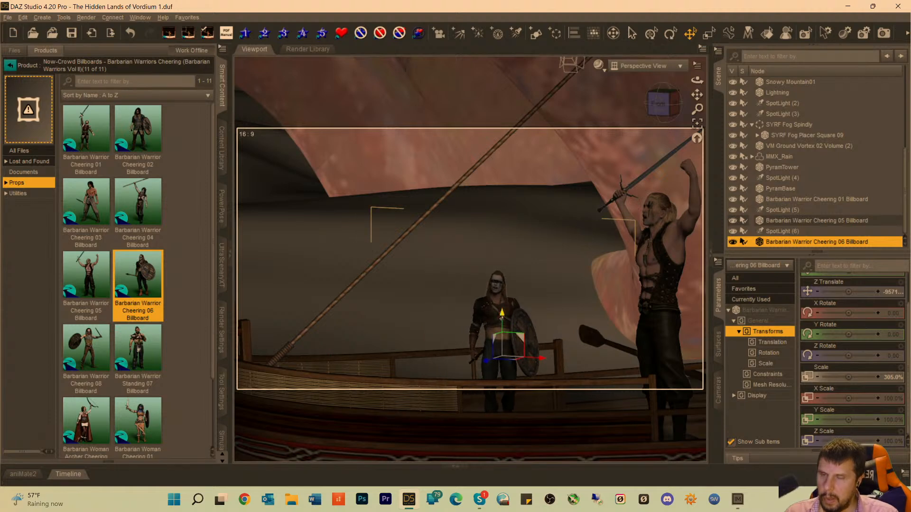
drag(501, 317, 503, 296)
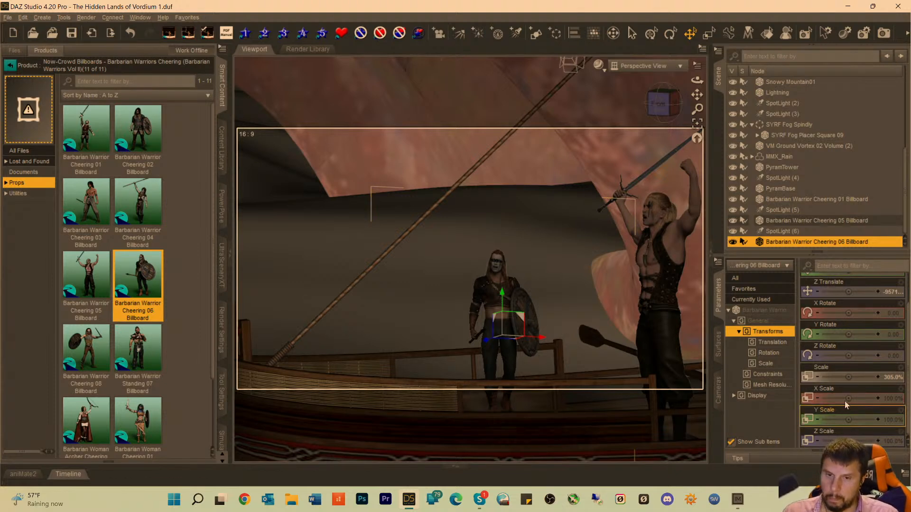
drag(831, 377, 876, 377)
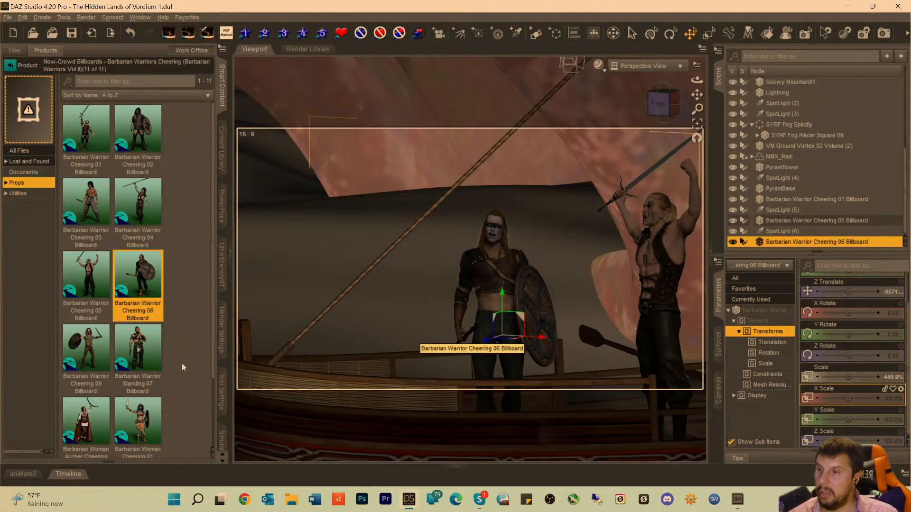
Change the Barbarian Warrior Cheering 06 billboard's horizontal viewing angle to -53 and shift it back on the deck, to a Z Translate of about -9604.
click(18, 193)
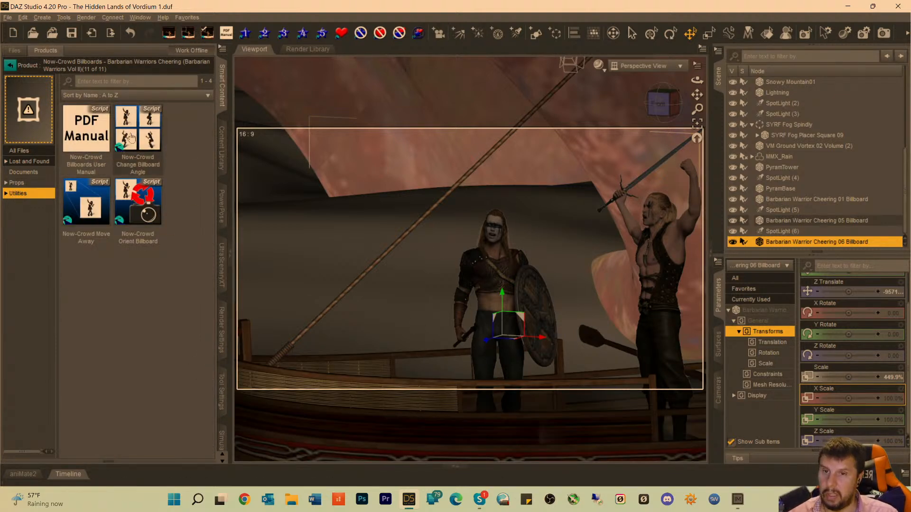
double_click(132, 138)
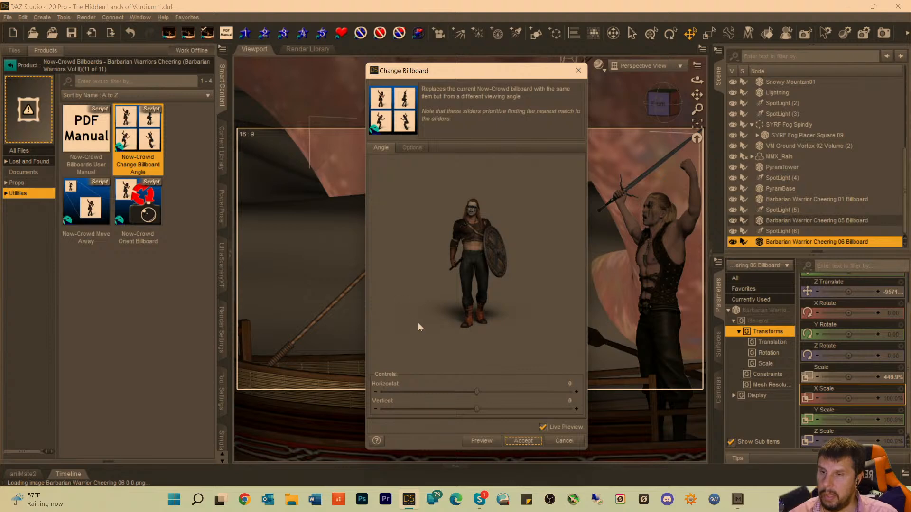
drag(475, 392, 448, 392)
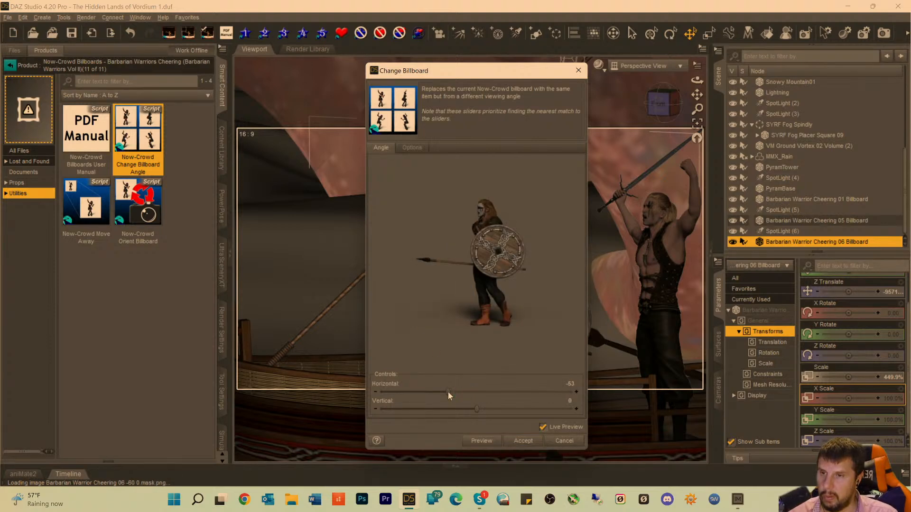
click(518, 441)
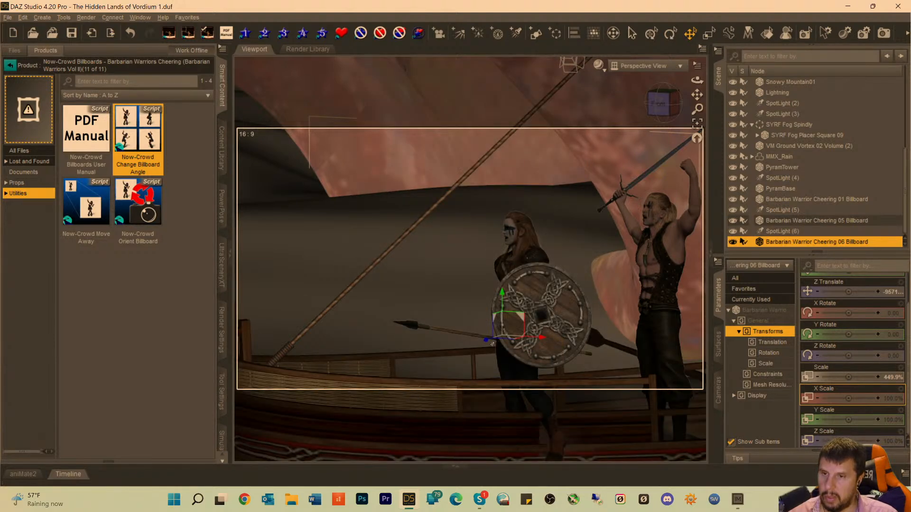
drag(486, 340, 515, 341)
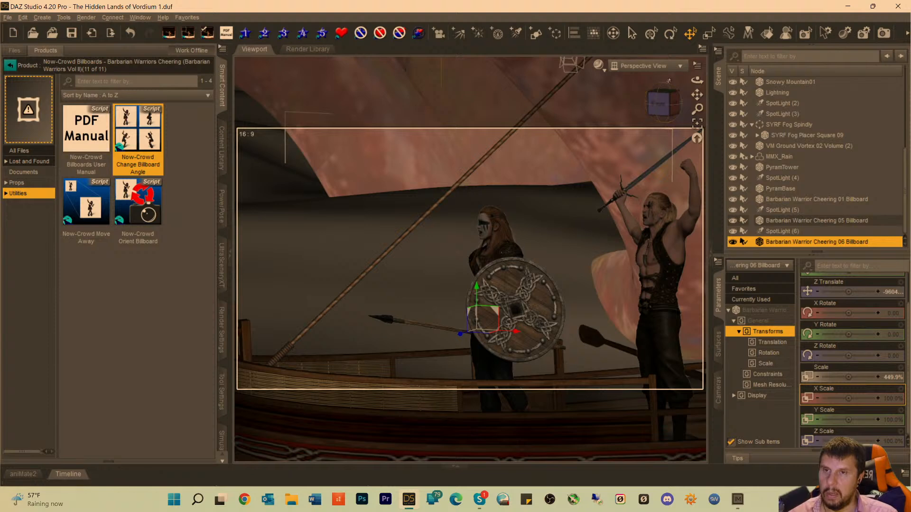
Looking through SpotLight (6), pull it back and re-aim it to cover both warriors on the deck, and return to the scene Camera view.
click(782, 231)
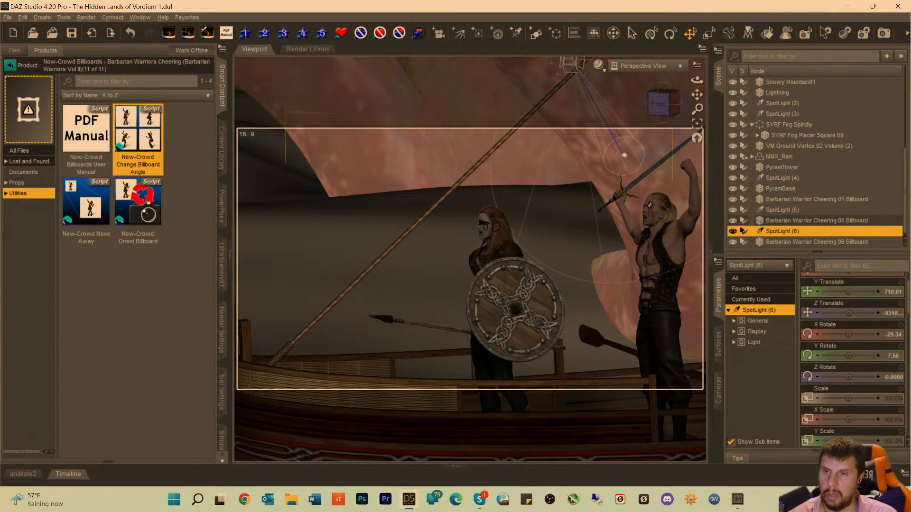
click(644, 67)
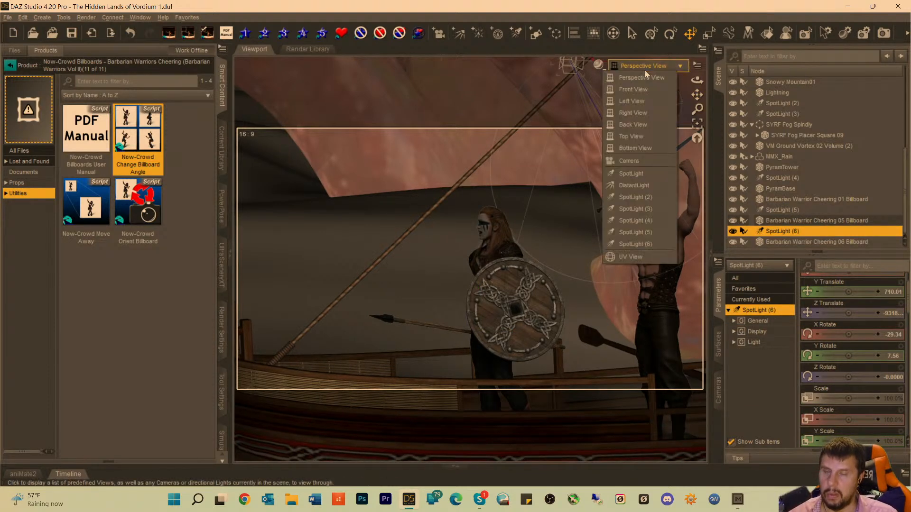
click(639, 243)
scroll(296, 338, down, 10)
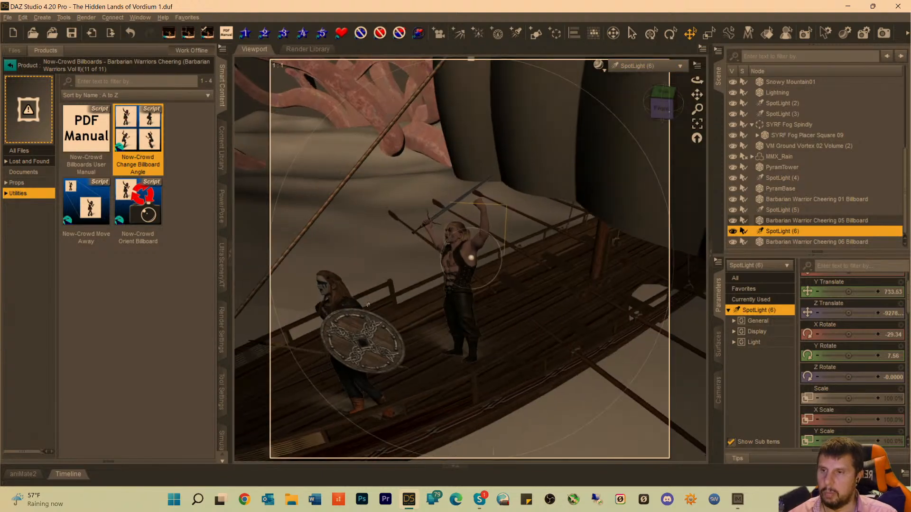
scroll(350, 277, down, 5)
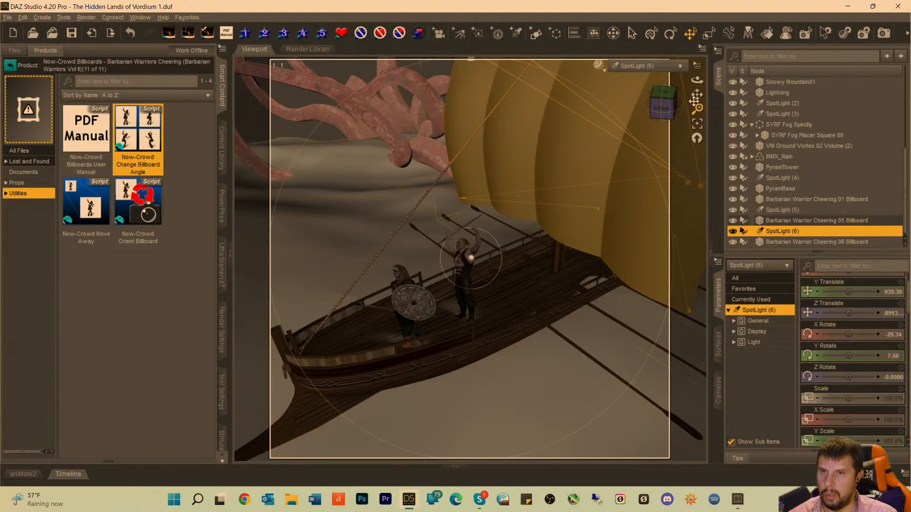
drag(664, 109, 648, 114)
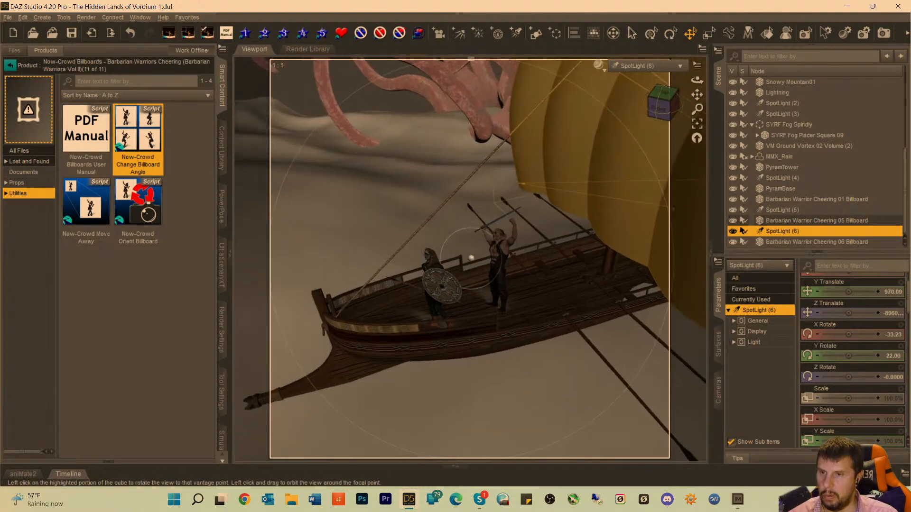
scroll(536, 235, down, 5)
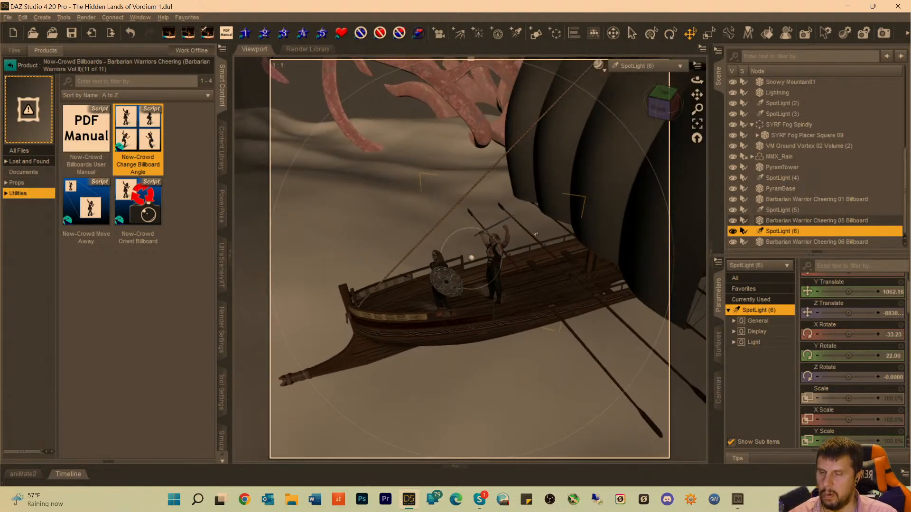
drag(660, 108, 660, 108)
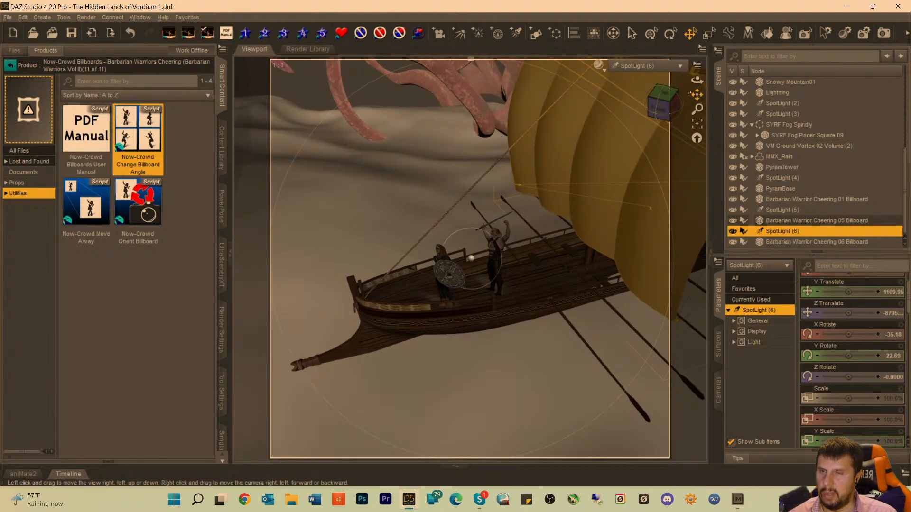
click(646, 65)
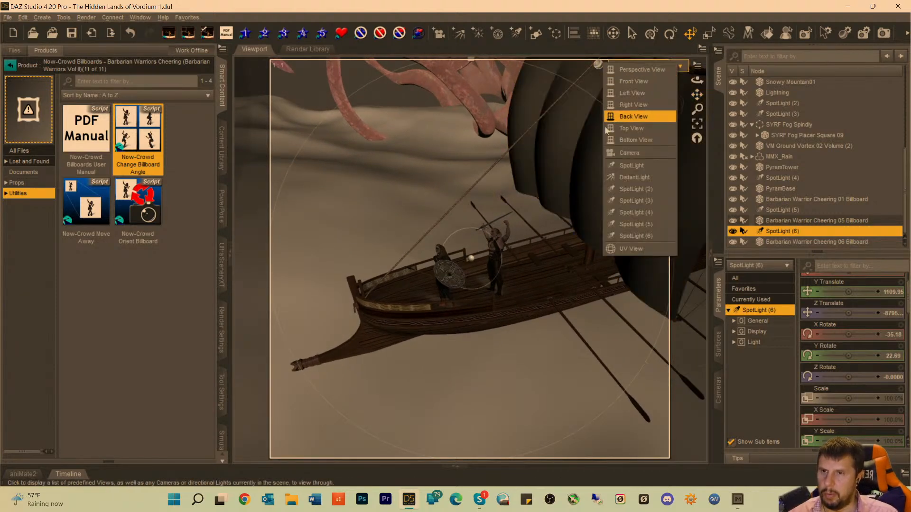
click(625, 156)
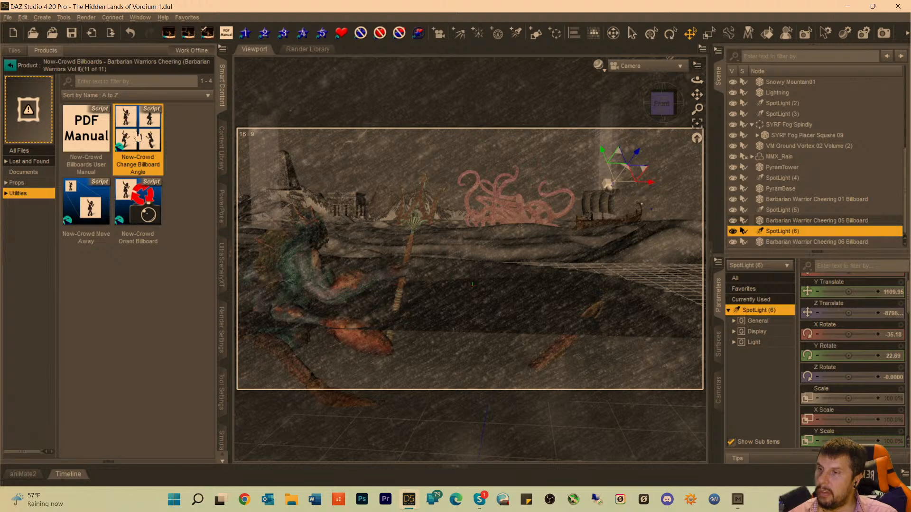
Add the Barbarian Warrior Cheering 04 Billboard to the scene and select it.
click(19, 184)
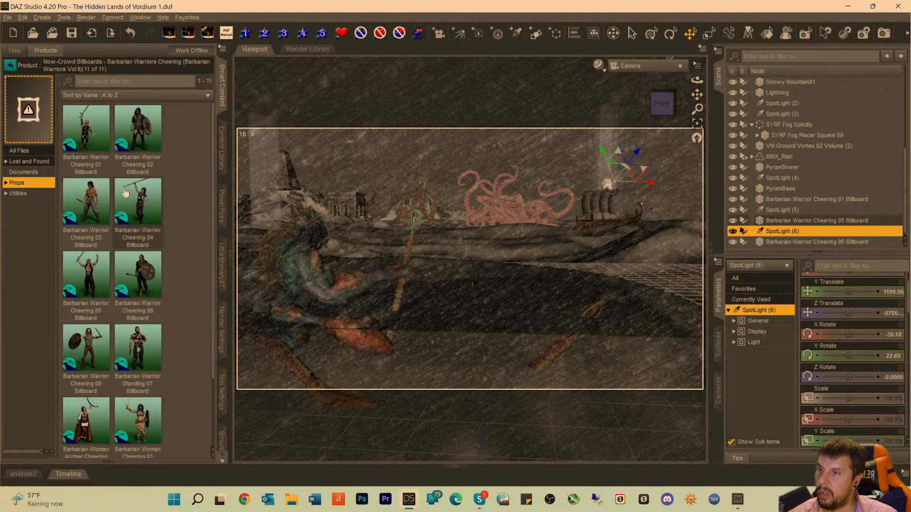
mouse_move(150, 213)
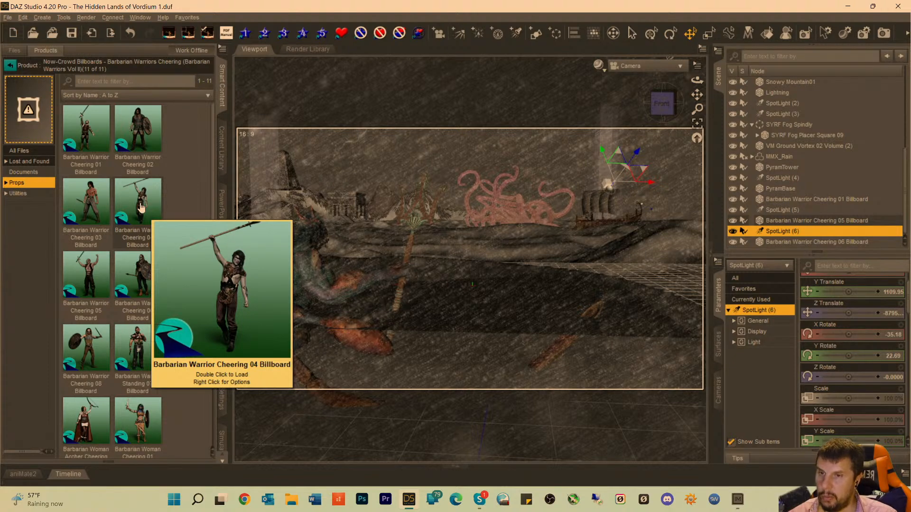
double_click(141, 208)
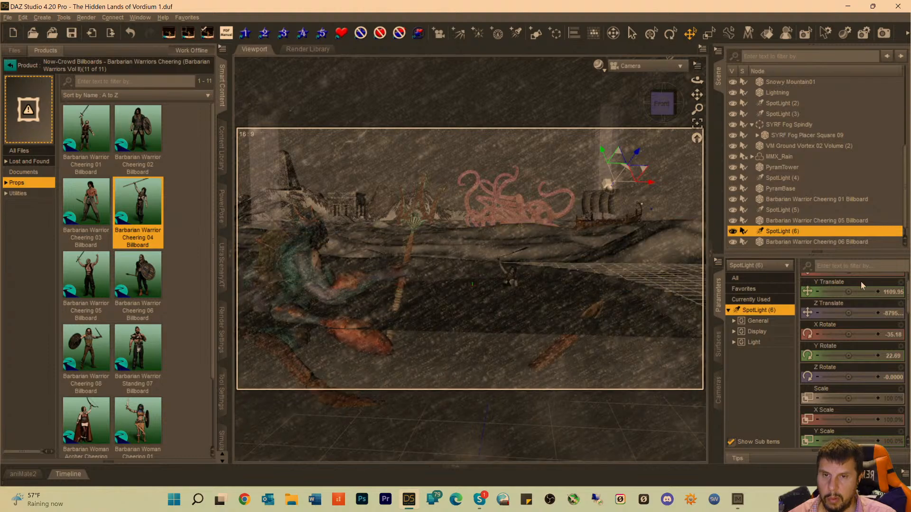
scroll(862, 285, up, 1)
scroll(783, 234, down, 1)
click(778, 242)
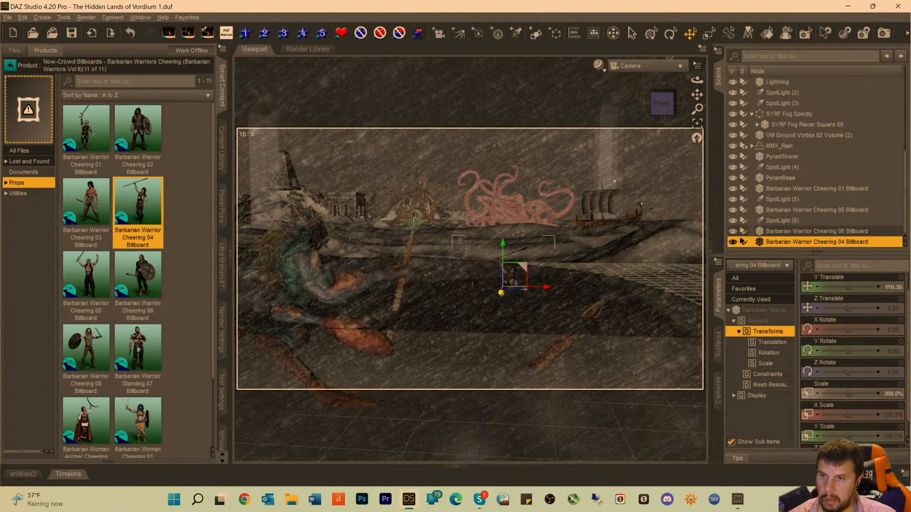
In Perspective View, move the Barbarian Warrior Cheering 04 billboard back toward the ship and raise it to a Y Translate of about 430.
drag(501, 292, 674, 231)
click(645, 67)
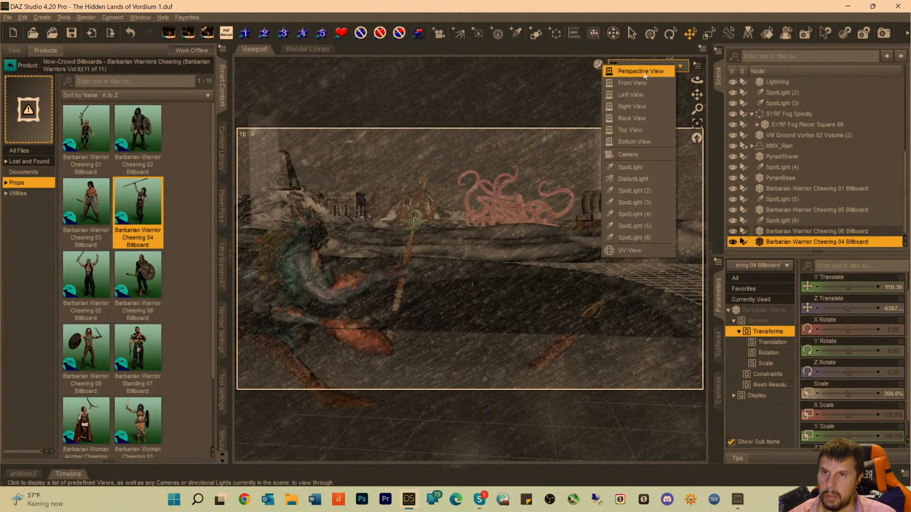
click(643, 72)
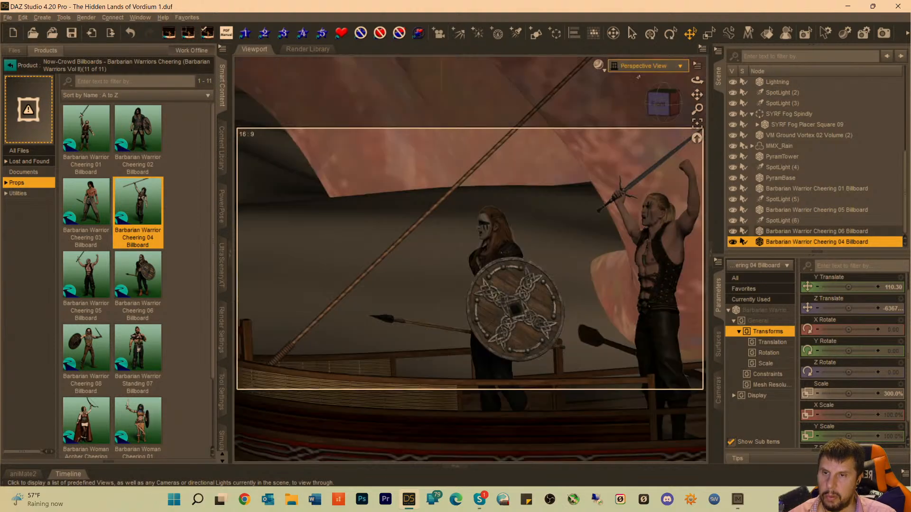
click(695, 125)
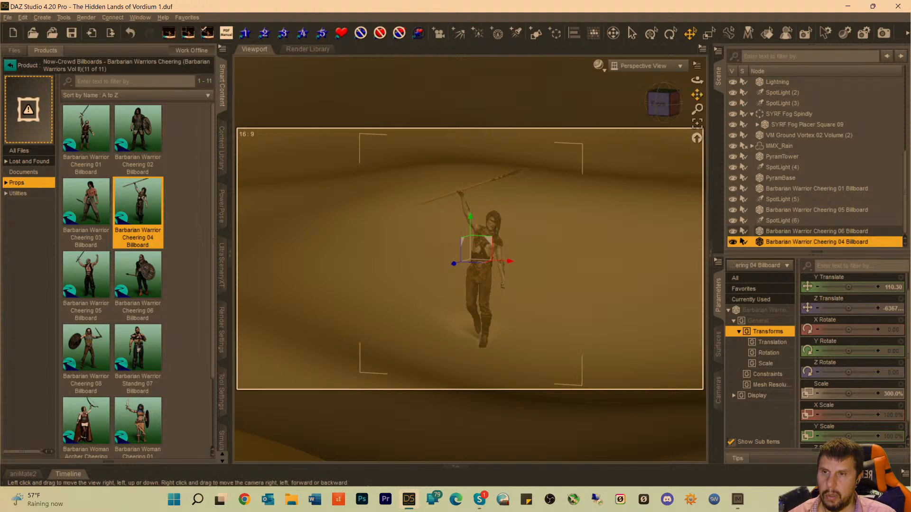
drag(697, 95, 706, 89)
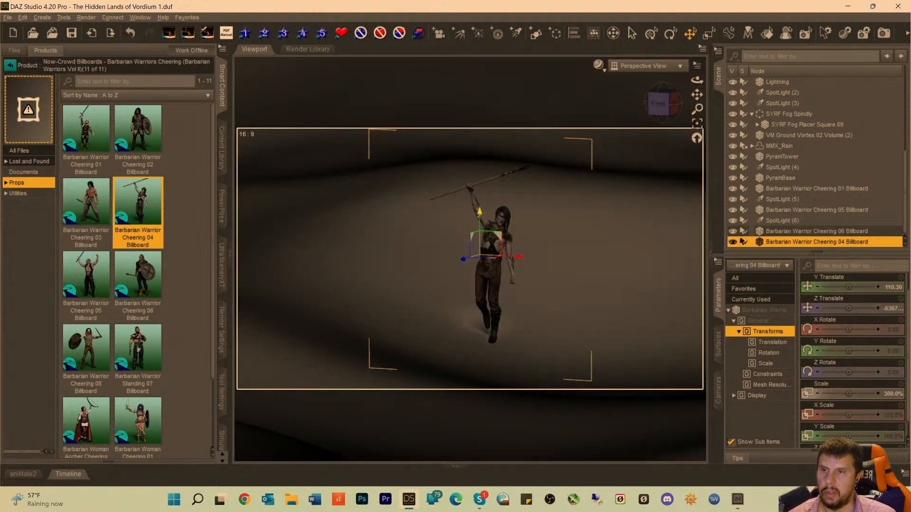
drag(479, 213, 479, 66)
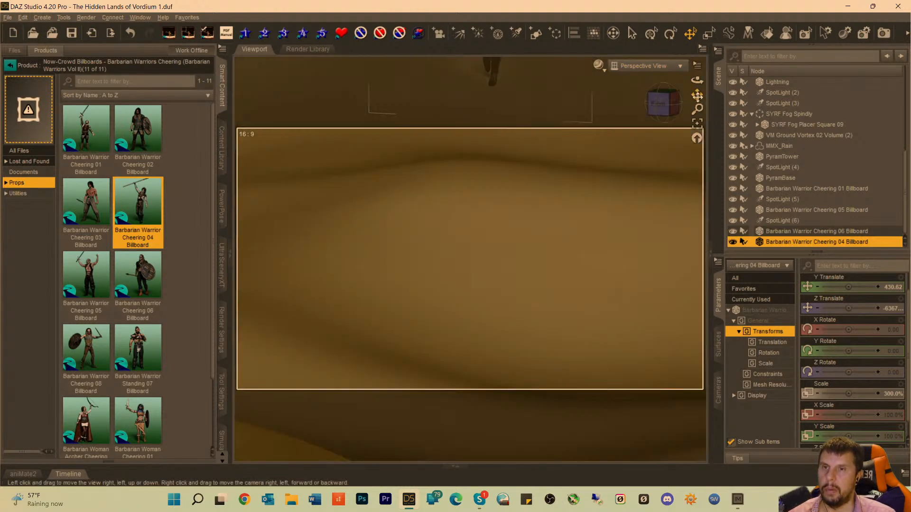
Shift the Barbarian Warrior Cheering 04 billboard back and sideways to the middle of the ship, between the sail and the bow.
drag(697, 94, 709, 511)
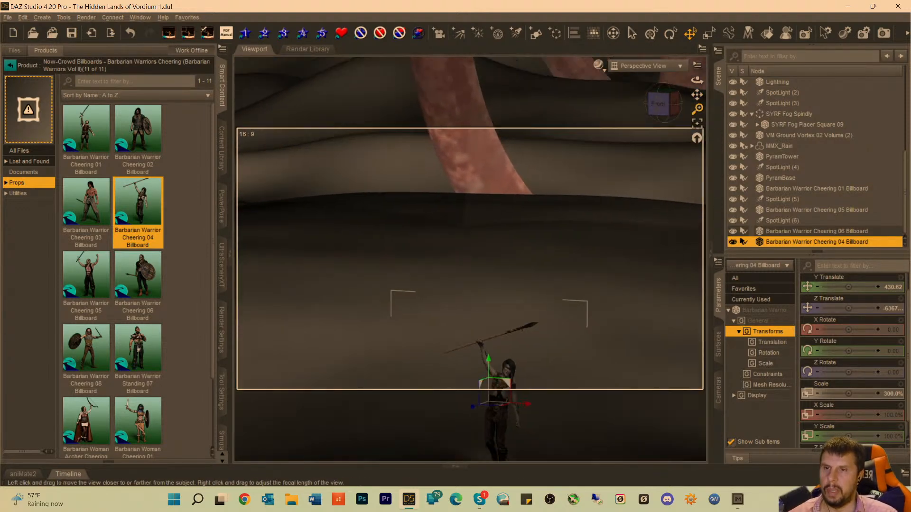
mouse_move(696, 109)
mouse_down()
mouse_move(697, 133)
mouse_move(697, 109)
mouse_up()
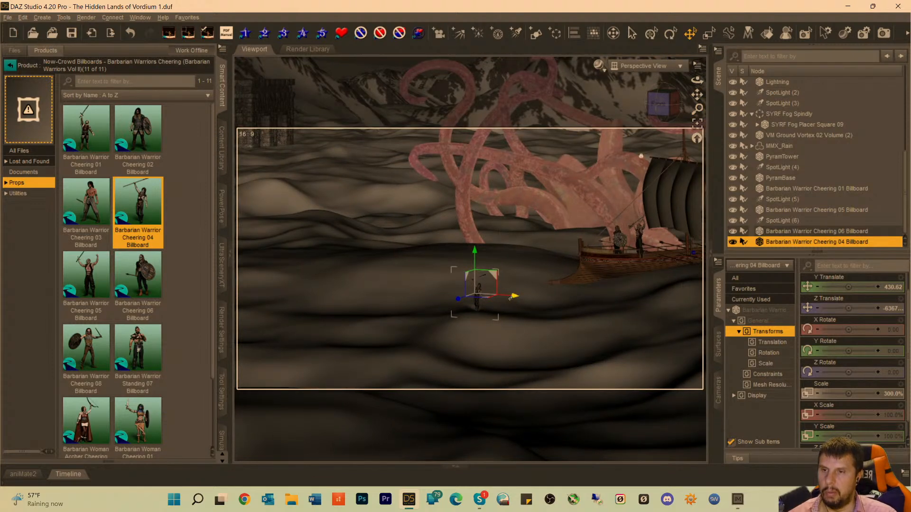
drag(510, 298, 692, 276)
drag(697, 94, 487, 82)
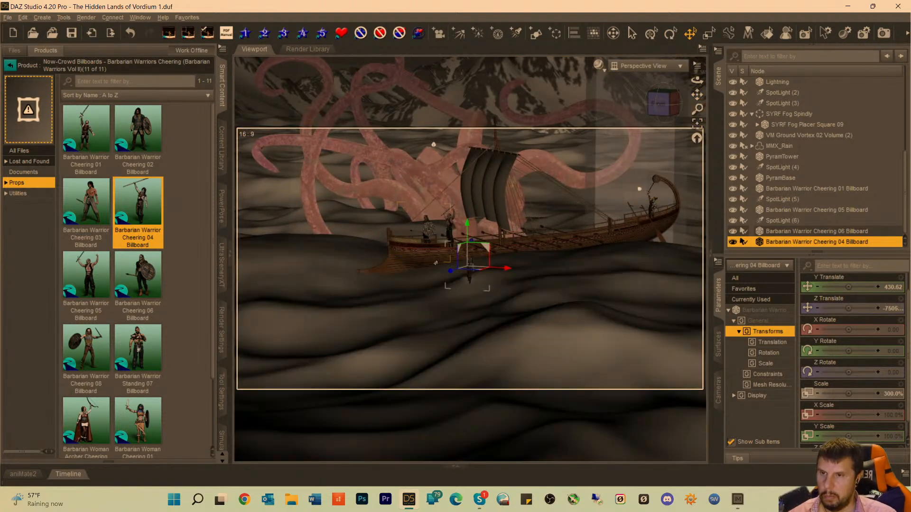
drag(452, 271, 587, 212)
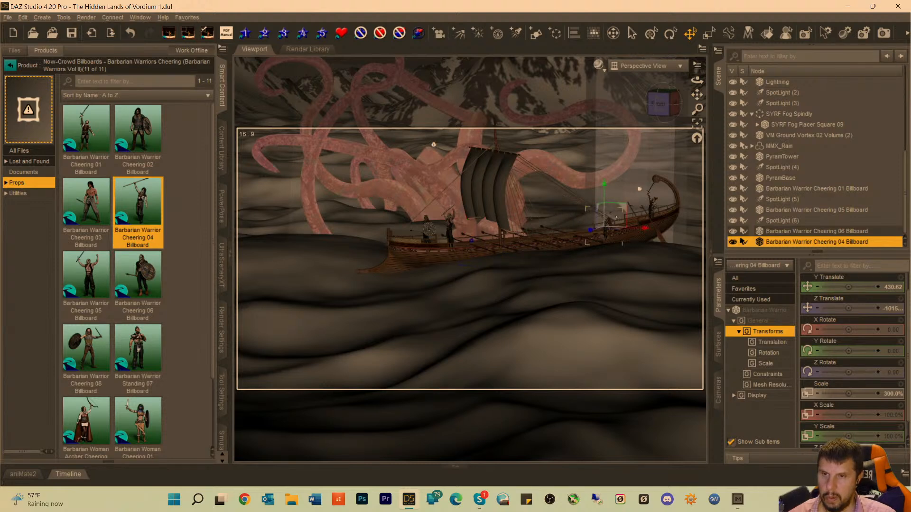
drag(641, 230, 582, 232)
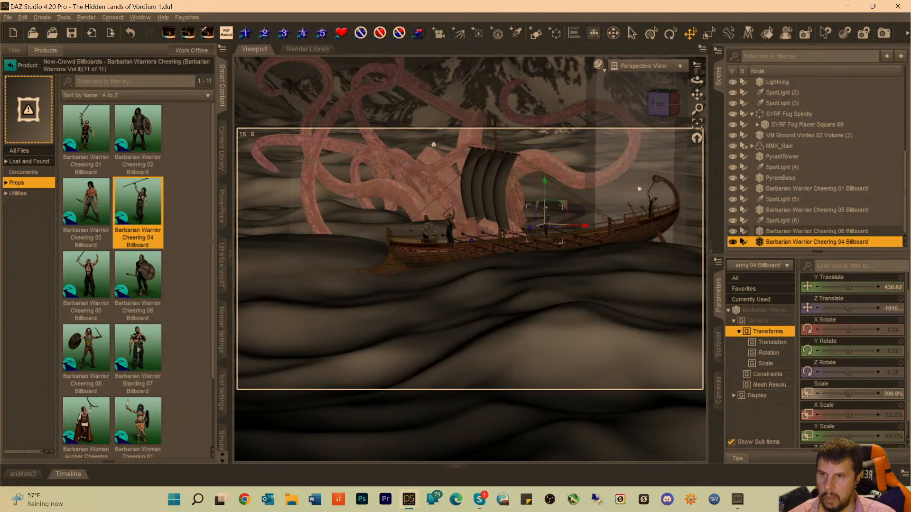
Move the spear-raising warrior slightly farther back on the ship and scale it up to about 398%.
click(697, 123)
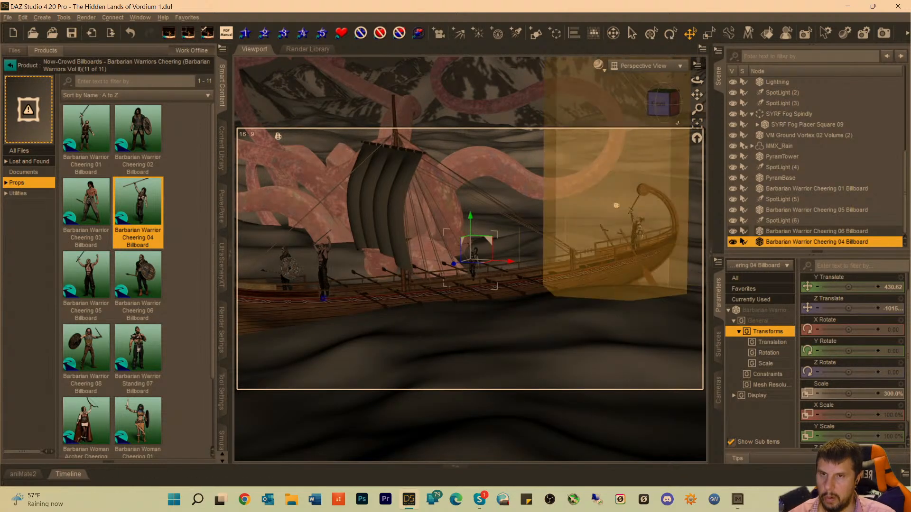
drag(697, 109, 697, 53)
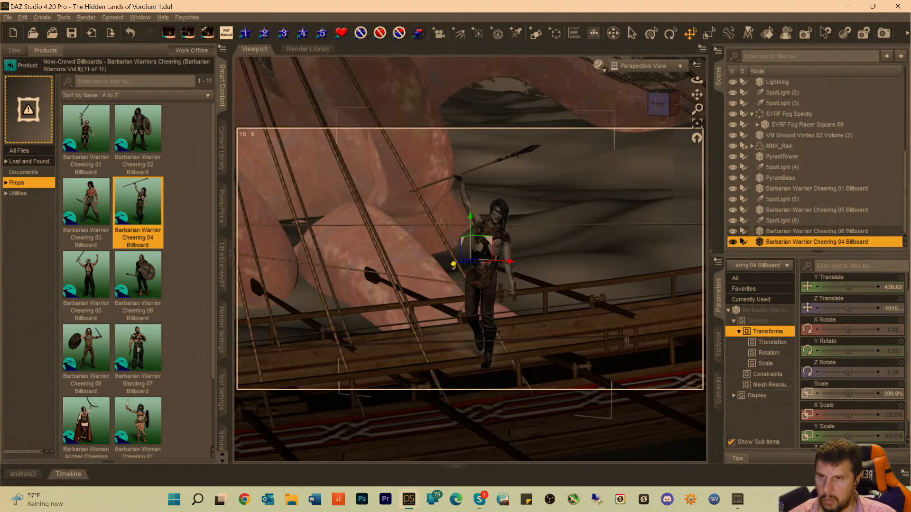
drag(453, 265, 506, 251)
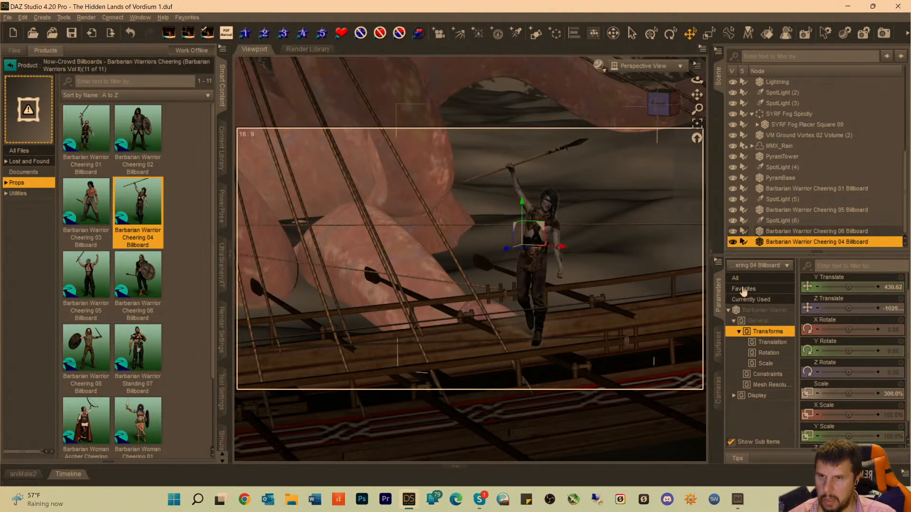
drag(848, 394, 866, 394)
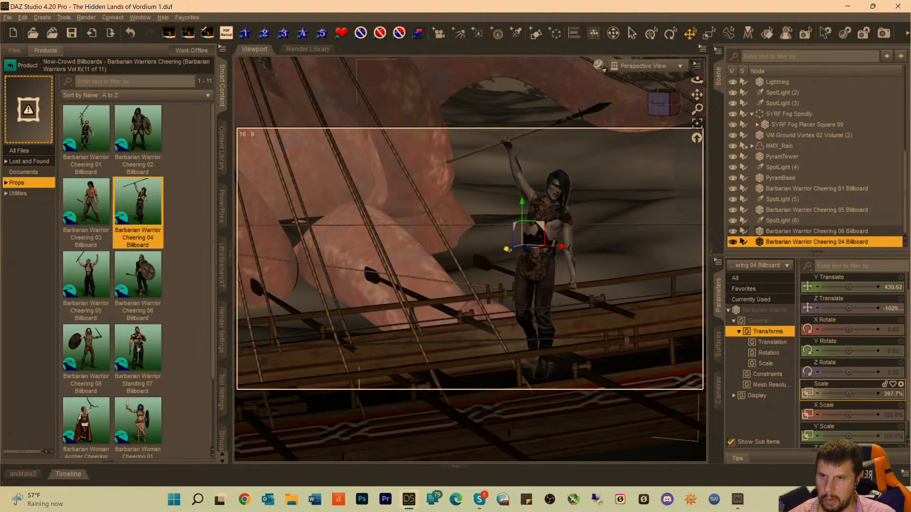
Stand the spear-raising warrior on the deck planks inside the railing, at a Y Translate of about 416.
drag(508, 250, 580, 191)
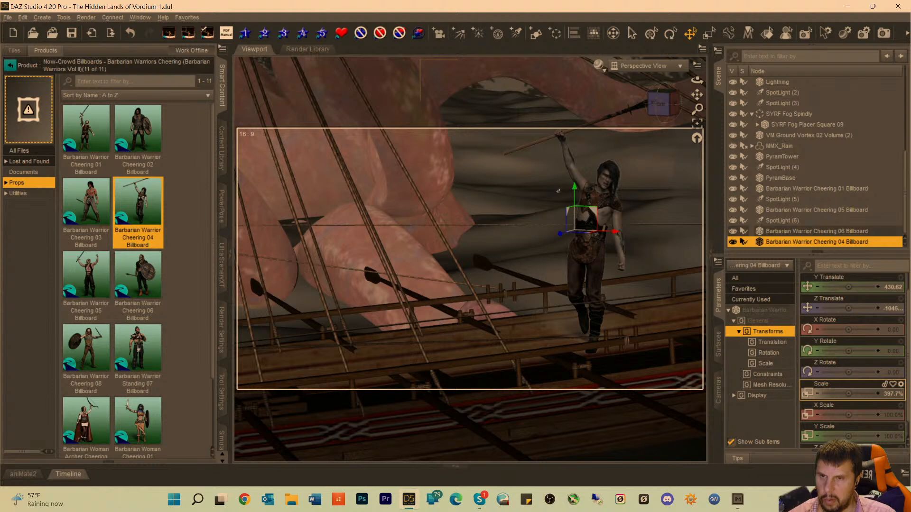
drag(575, 185, 566, 236)
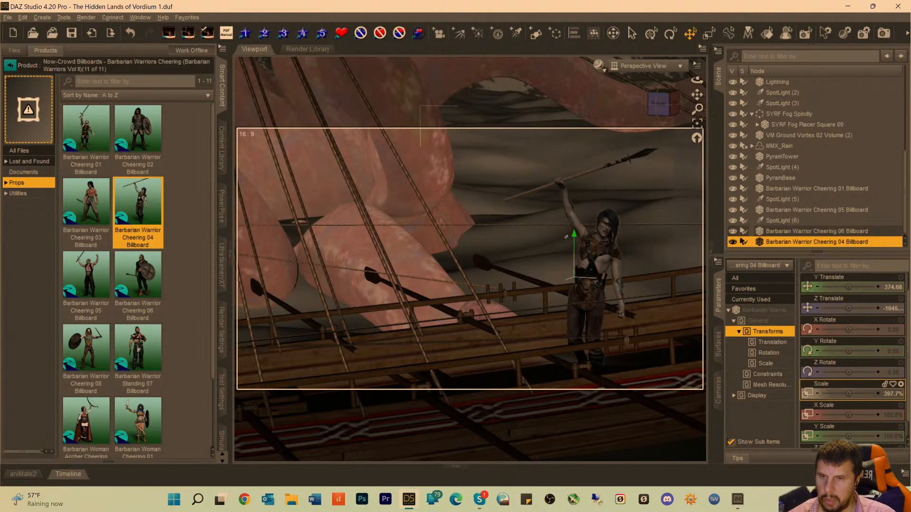
mouse_move(662, 109)
mouse_down()
mouse_move(633, 124)
mouse_move(664, 117)
mouse_move(667, 124)
mouse_up()
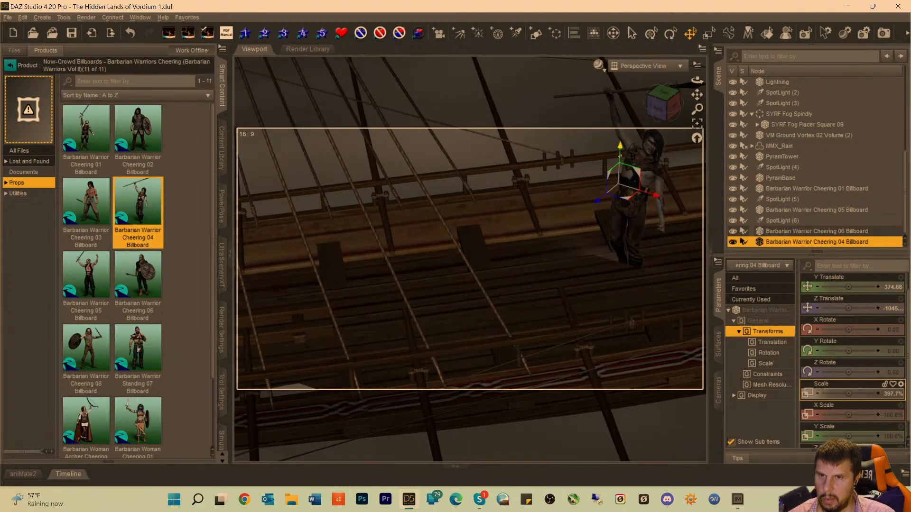
drag(619, 151, 623, 120)
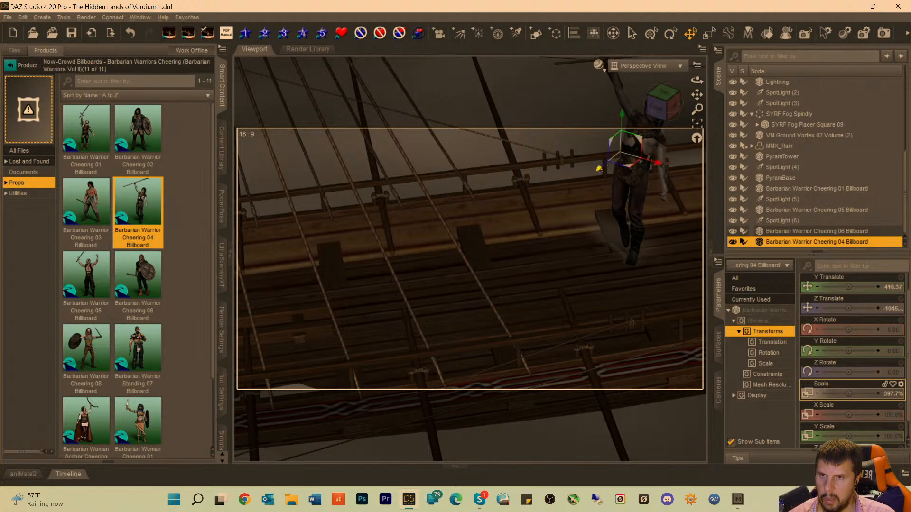
drag(599, 169, 555, 203)
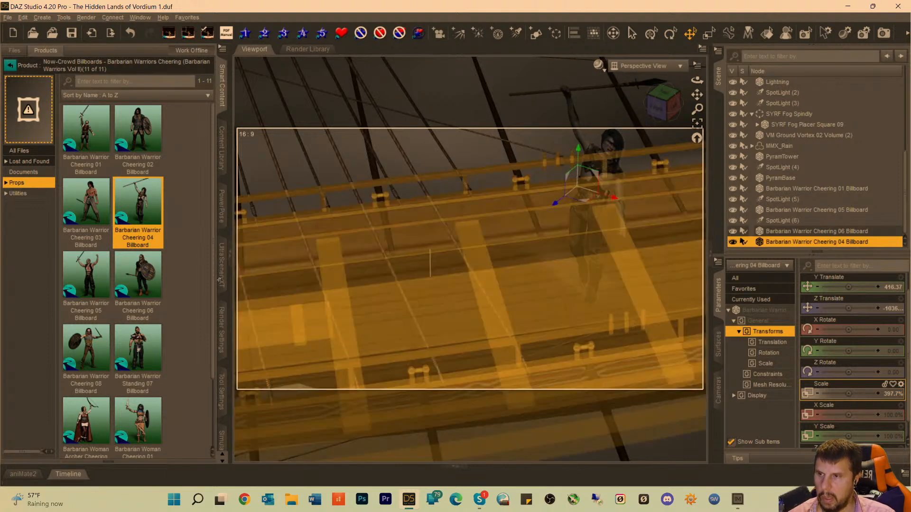
Change the Barbarian Warrior Cheering 04 billboard's horizontal viewing angle to -86 and shift it slightly forward on the deck.
click(17, 194)
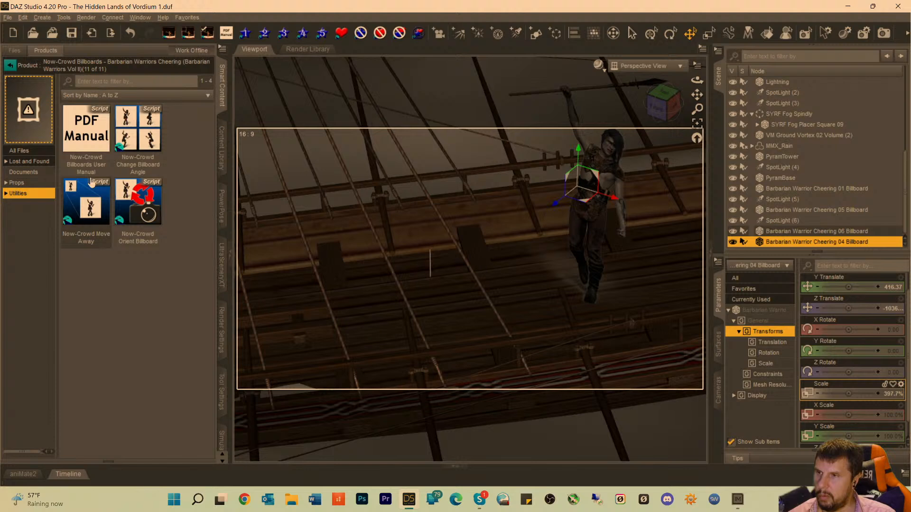
double_click(138, 138)
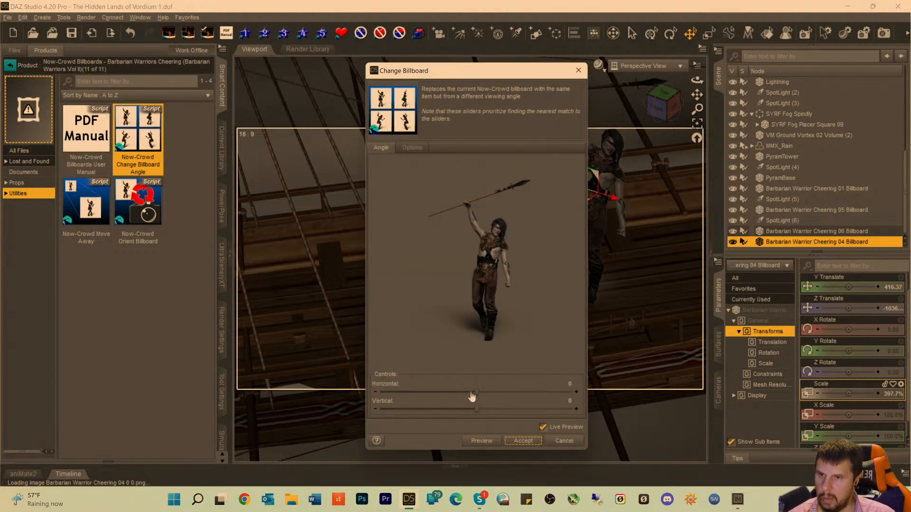
drag(473, 393, 429, 390)
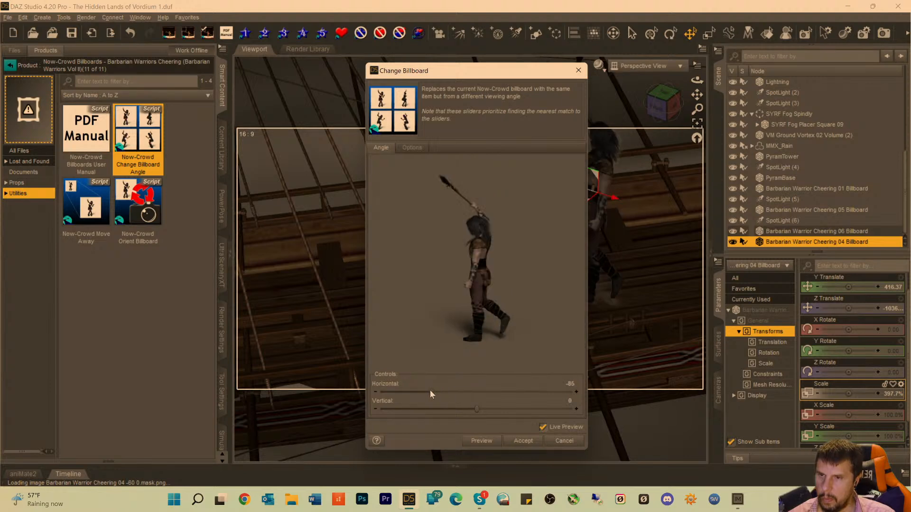
click(522, 440)
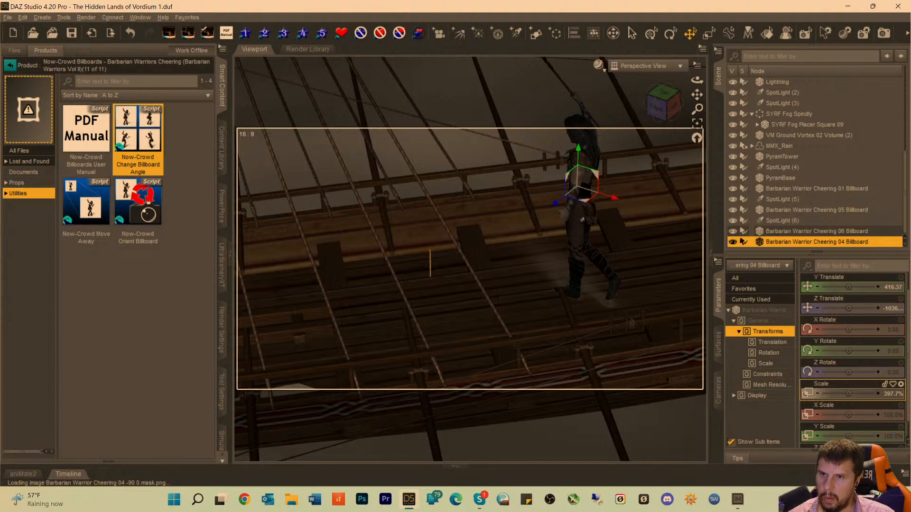
drag(555, 204, 540, 216)
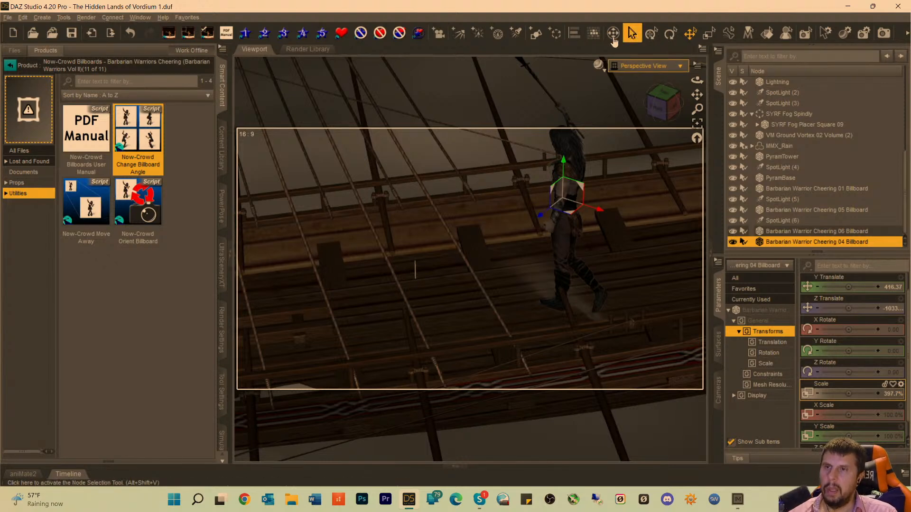
Create a new spotlight with the suggested name and look at the scene through it.
click(516, 34)
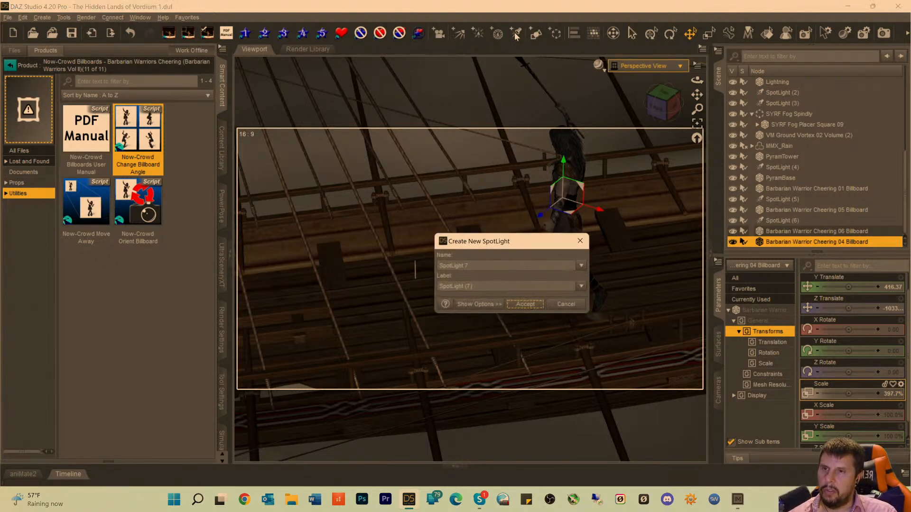
click(525, 306)
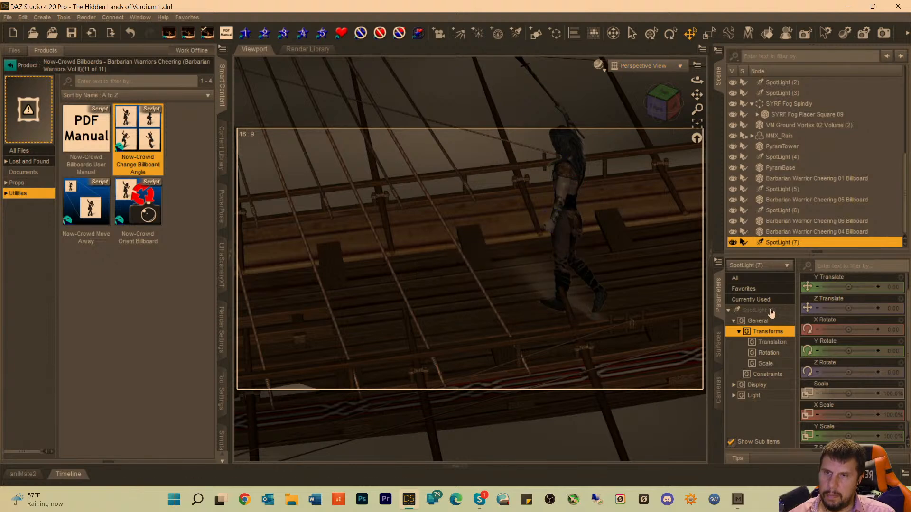
click(651, 68)
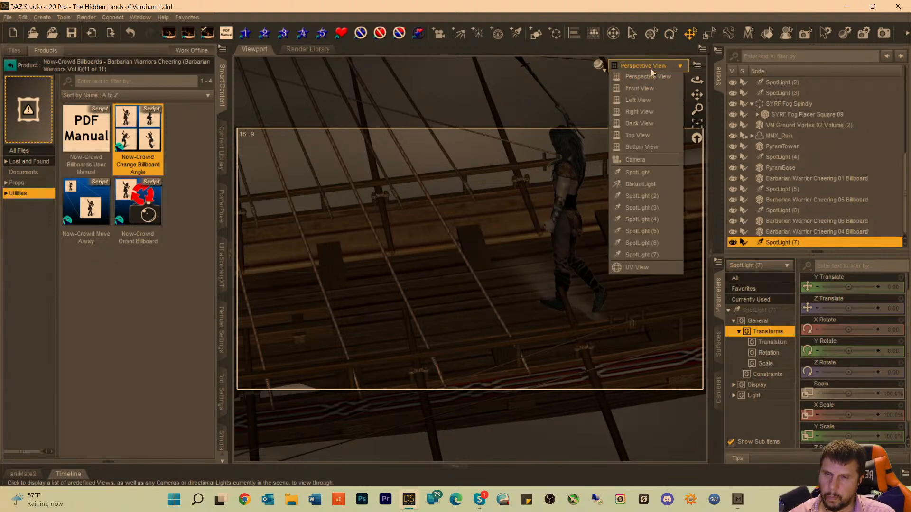
click(648, 255)
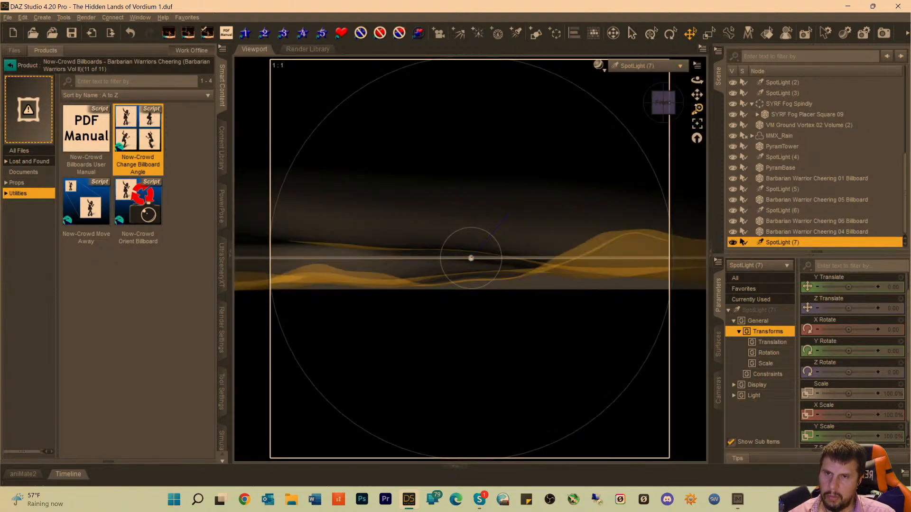
Frame the Barbarian Warrior Cheering 04 billboard through SpotLight (7) and aim the light down at it, with X Rotate -33 and Y Rotate about 21.5.
click(793, 231)
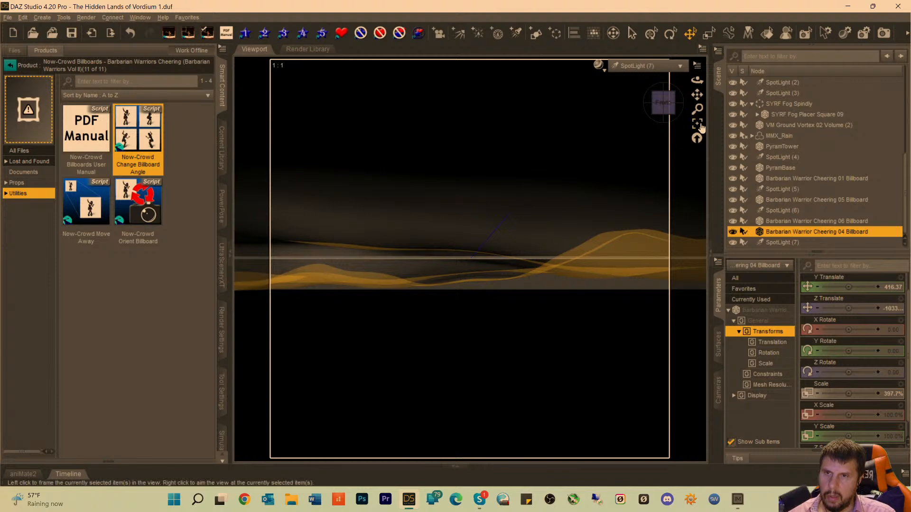
click(697, 123)
drag(659, 108, 663, 136)
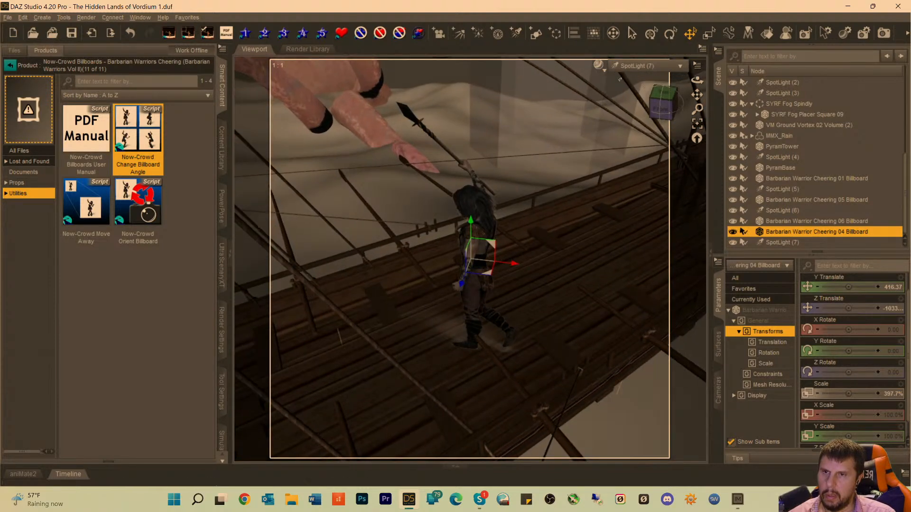
click(628, 65)
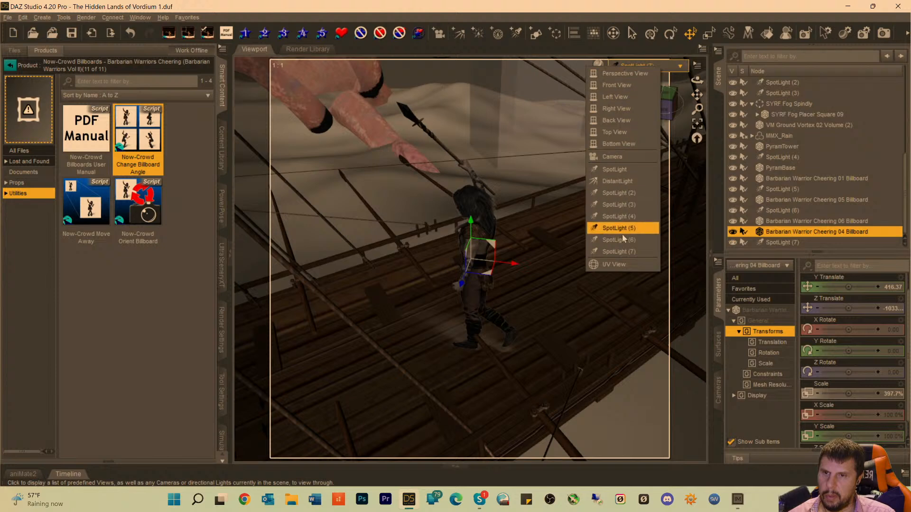
click(618, 251)
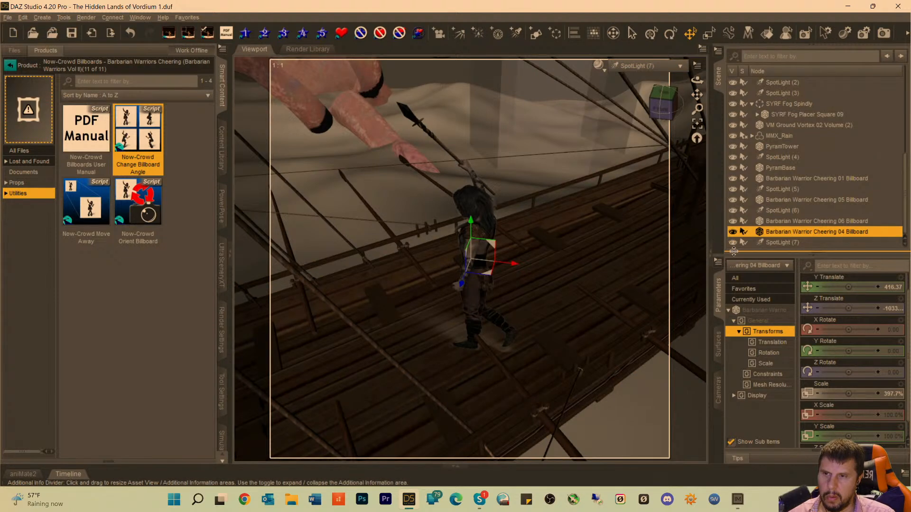
click(784, 243)
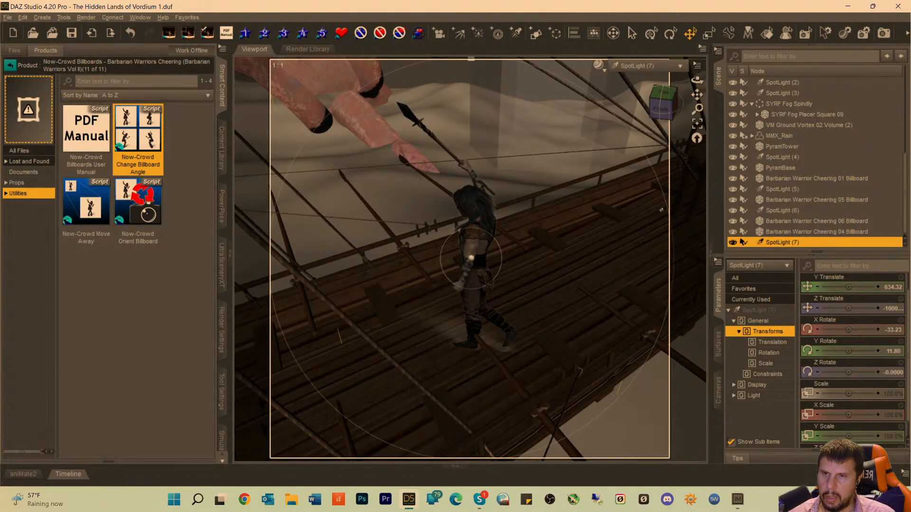
drag(665, 111, 697, 120)
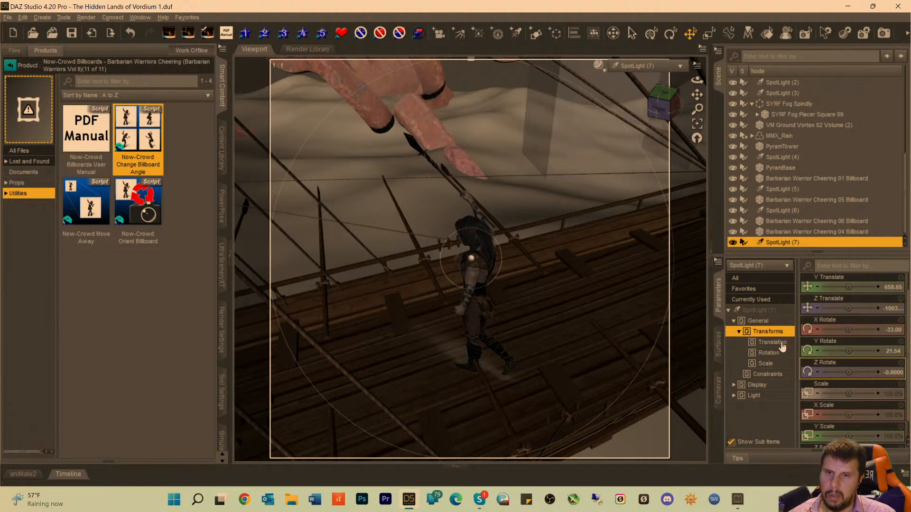
Set the Luminous Flux of SpotLight (7) to 291500 lumens to light up the spear-raising warrior on the deck.
click(757, 311)
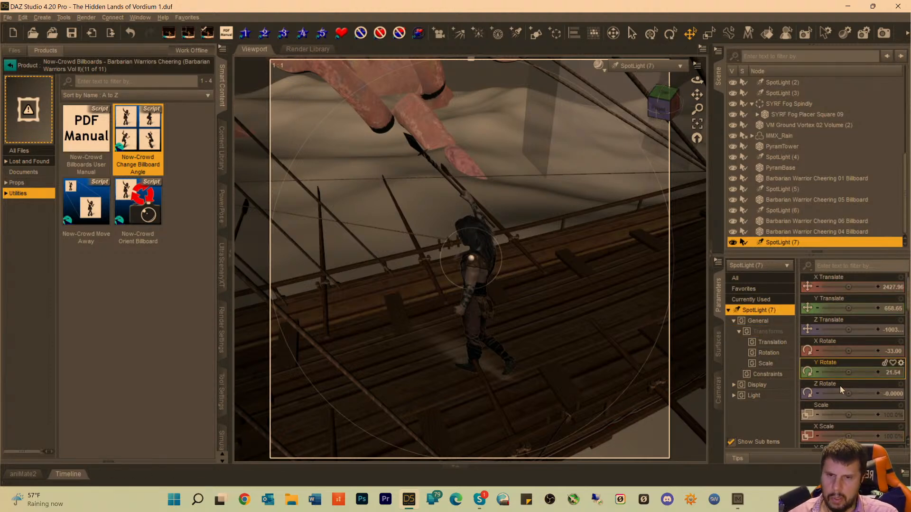
scroll(859, 388, down, 10)
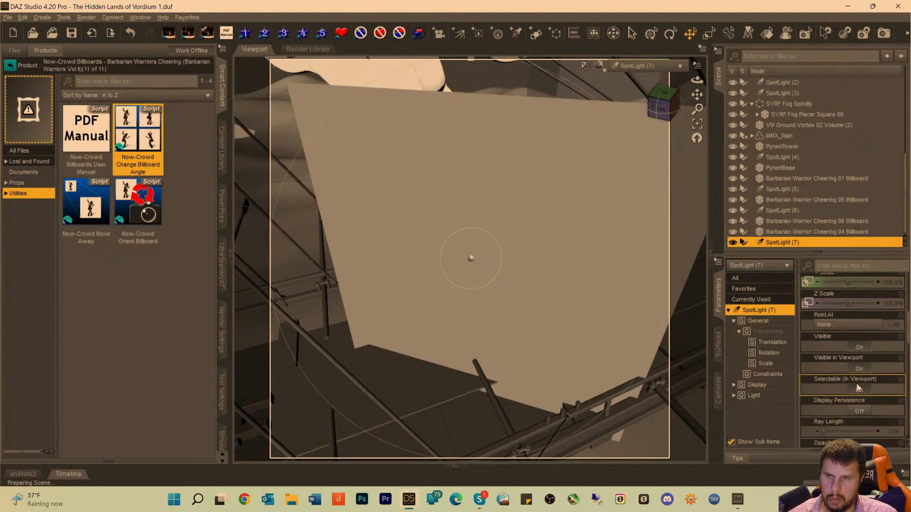
scroll(861, 387, down, 5)
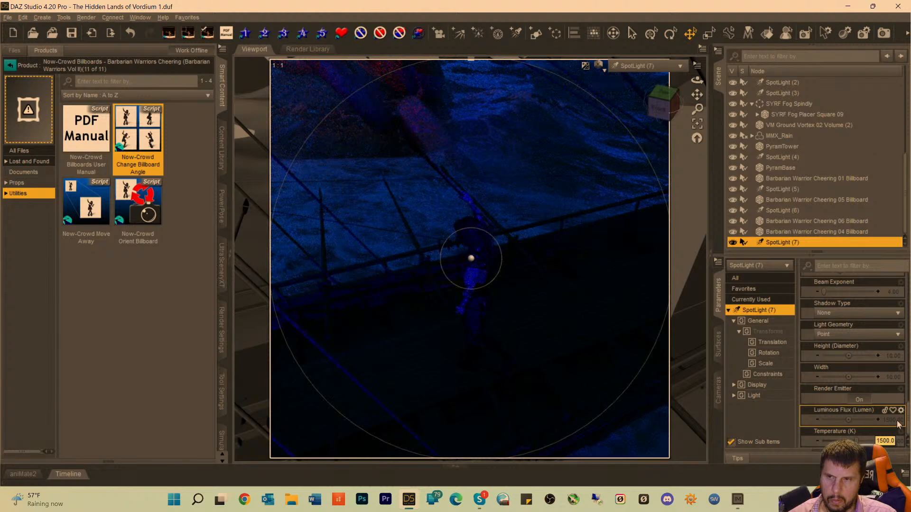
click(897, 424)
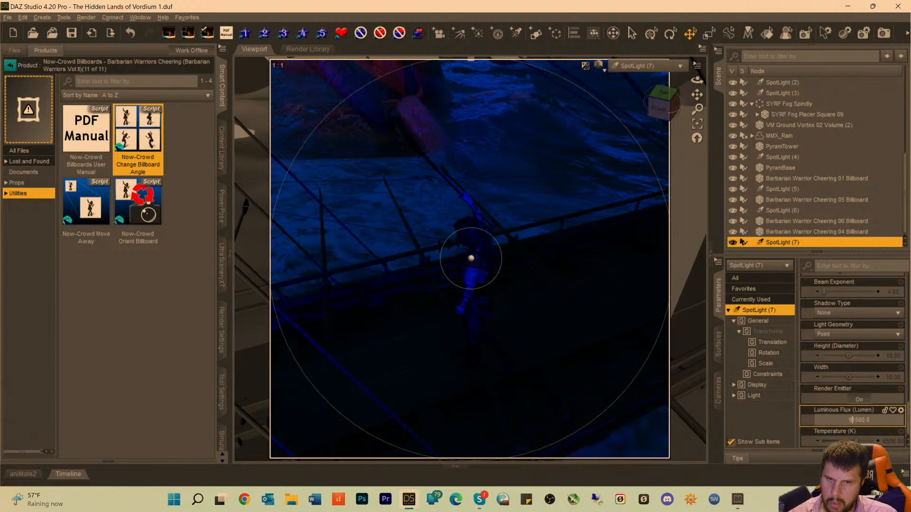
key(Return)
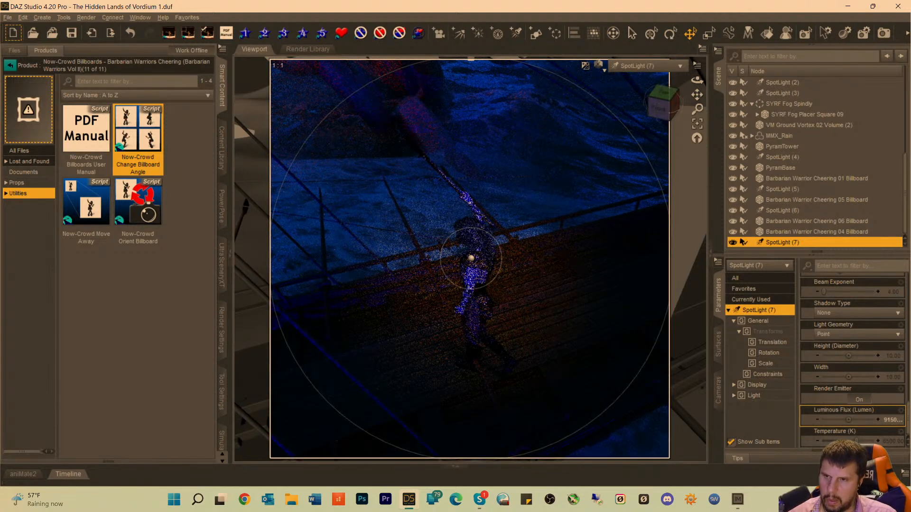
click(883, 421)
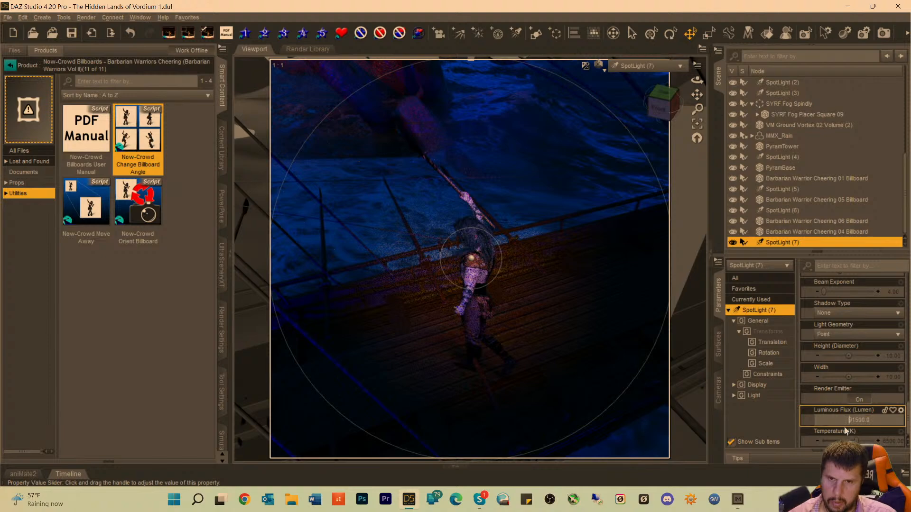
text(2)
key(Return)
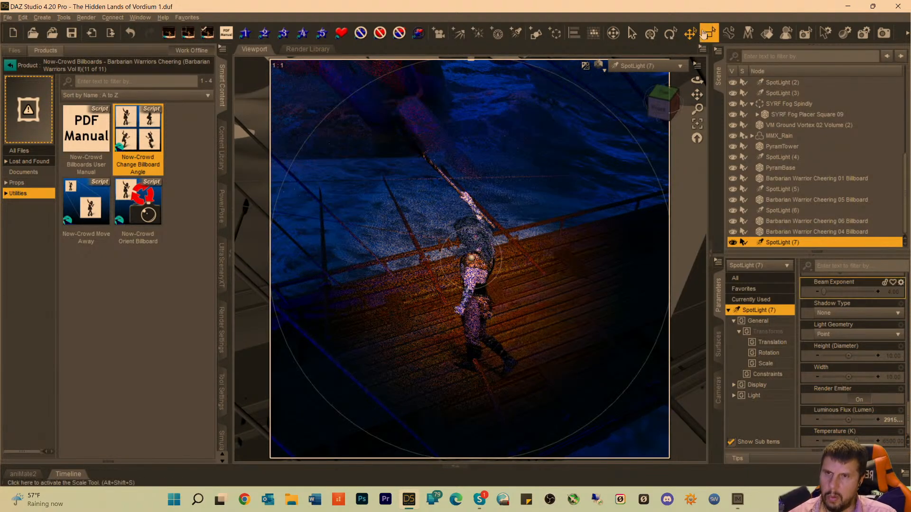
Check the lit warrior on the ship through the scene Camera and return to the Perspective View.
click(641, 69)
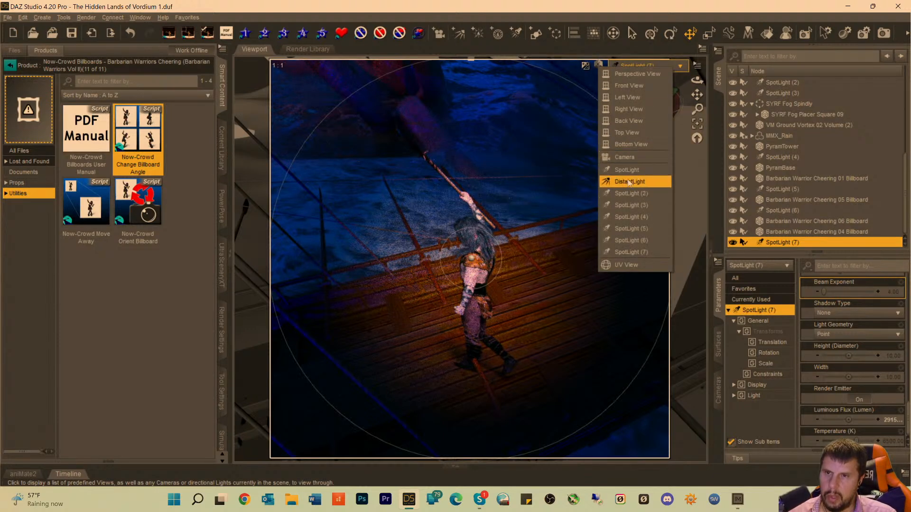
click(626, 157)
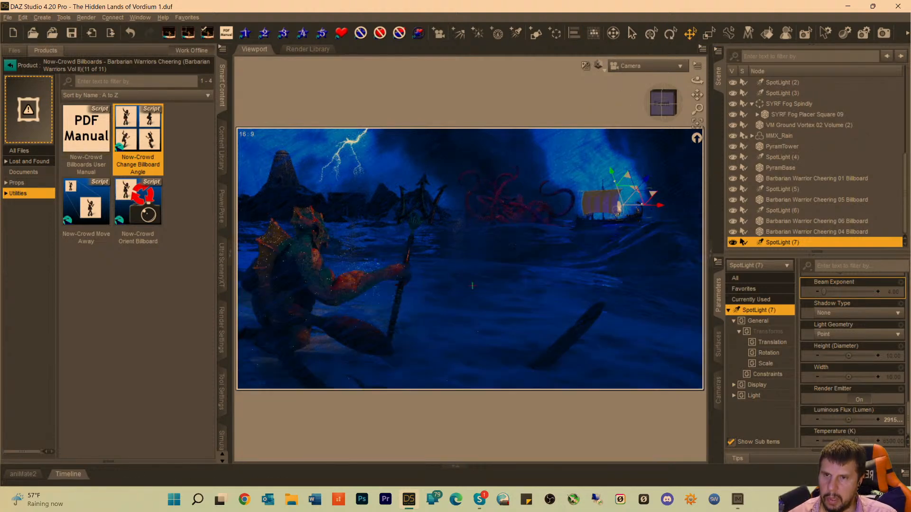
click(632, 75)
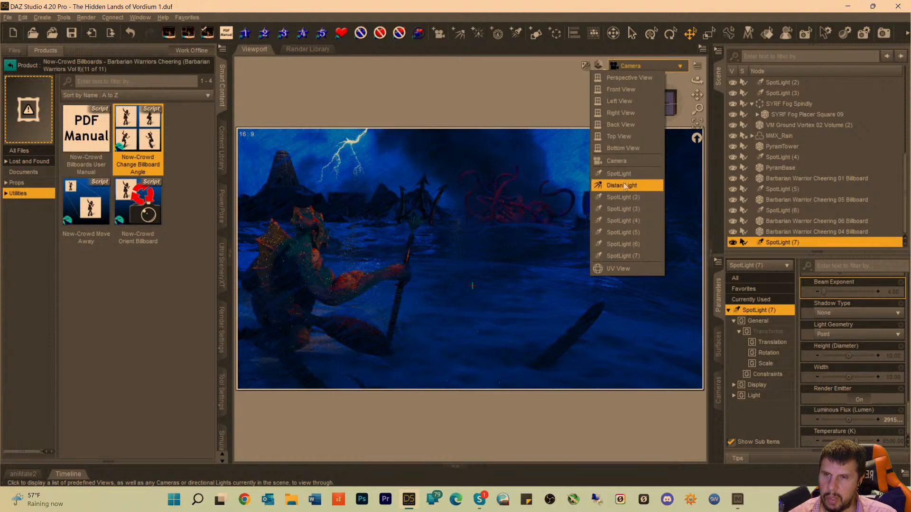
click(627, 77)
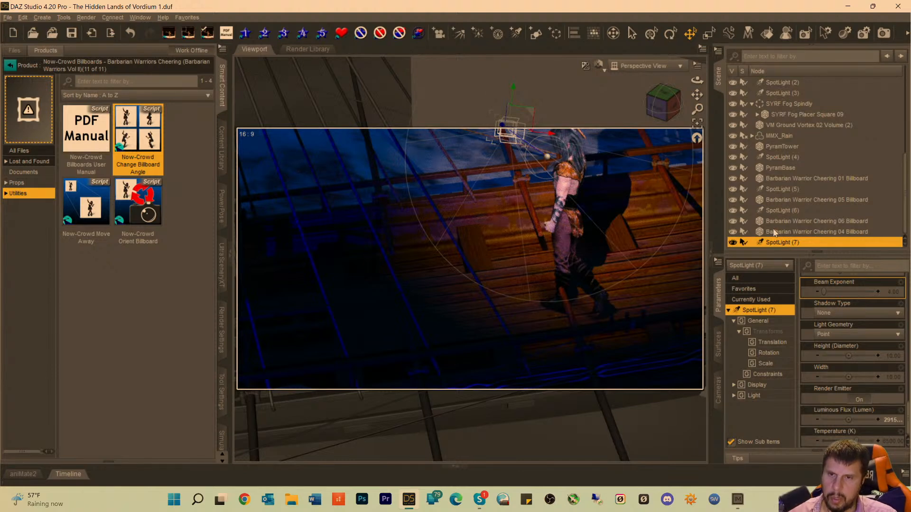
Group the Barbarian Warrior Cheering 04 billboard with SpotLight (7) under the label "Barb 4 w light".
ctrl+click(775, 232)
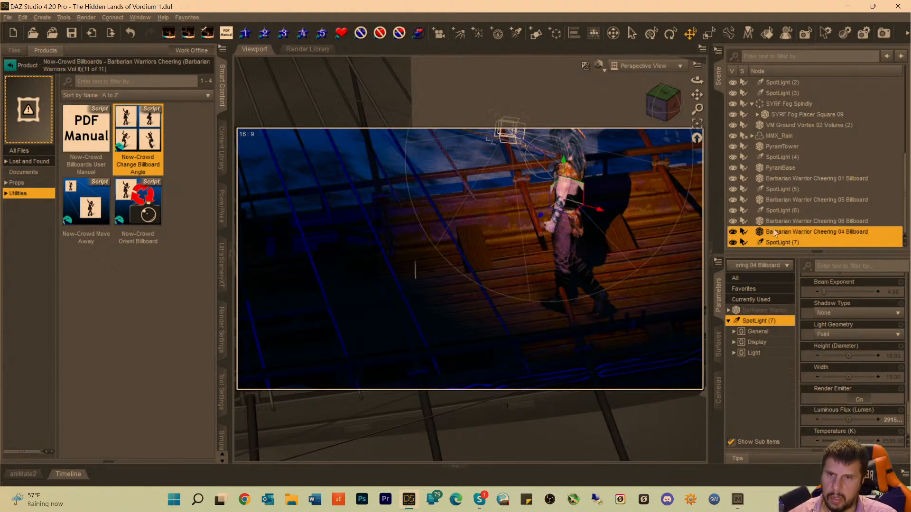
click(535, 32)
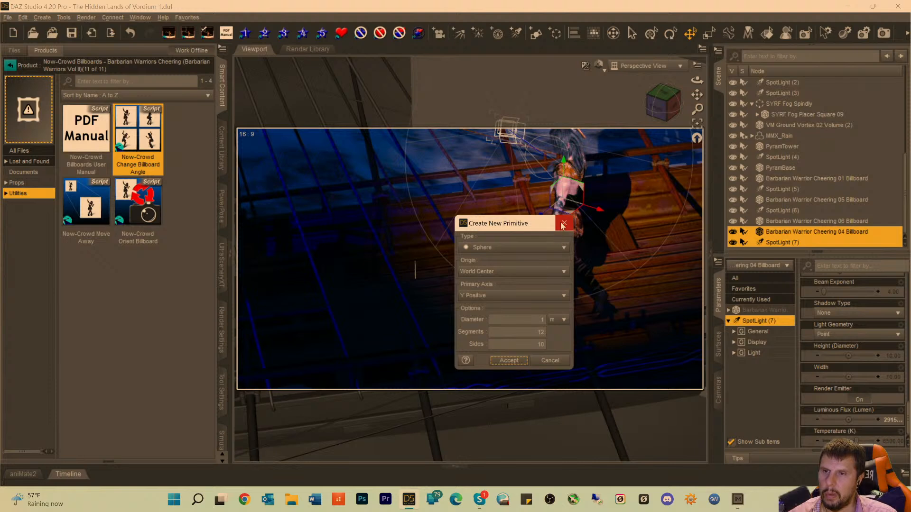
click(564, 223)
click(555, 34)
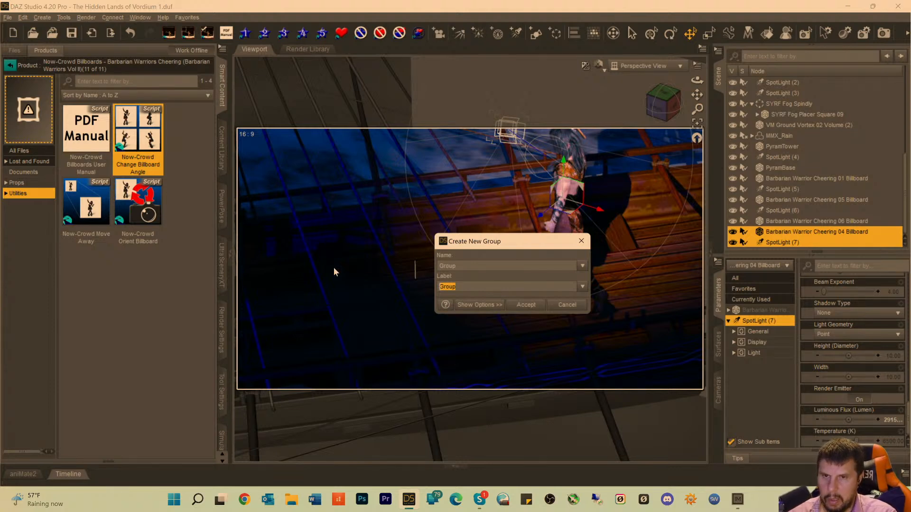
text(B)
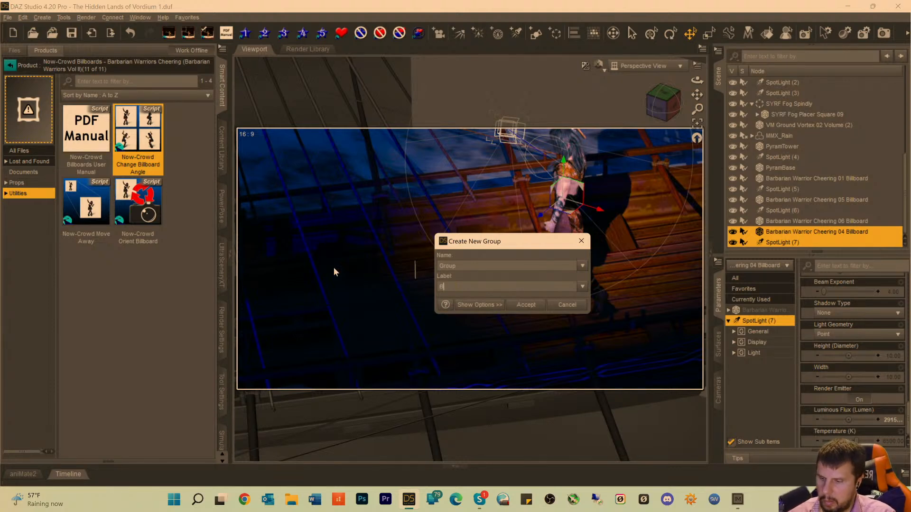
text(arb 4)
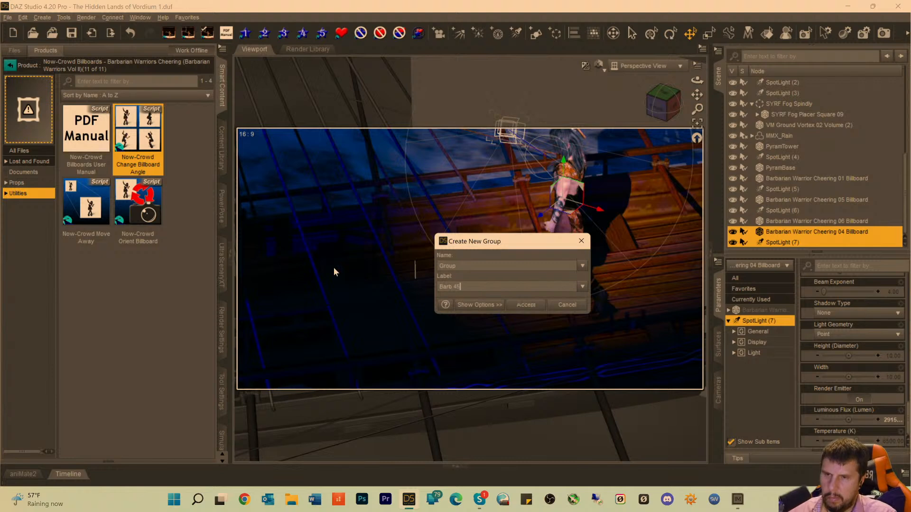
key(Return)
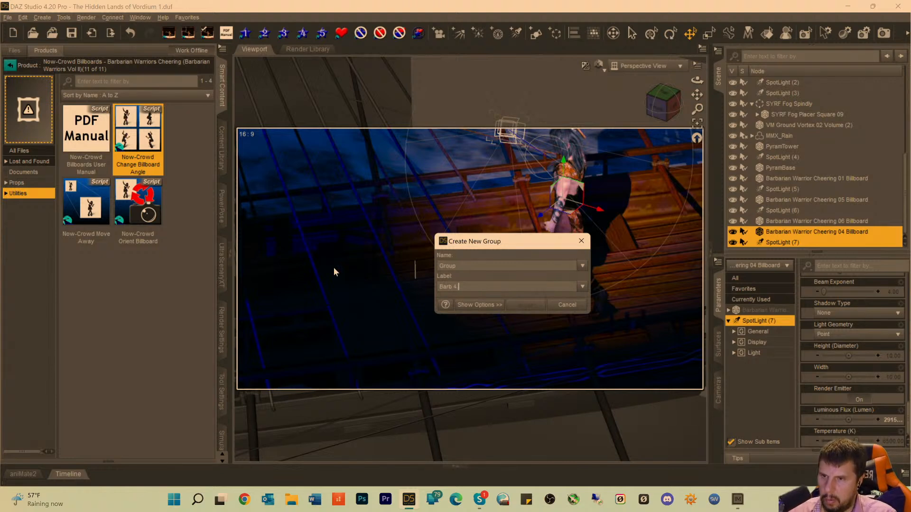
text(w)
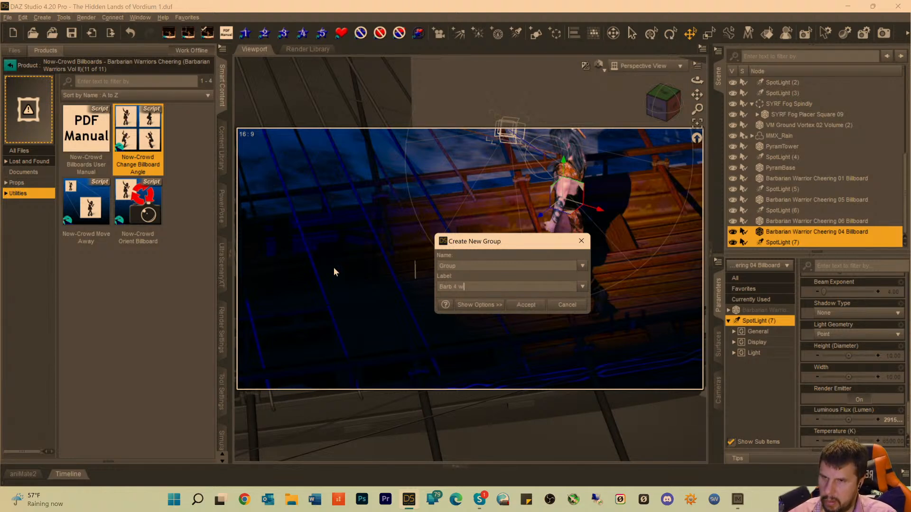
text( light)
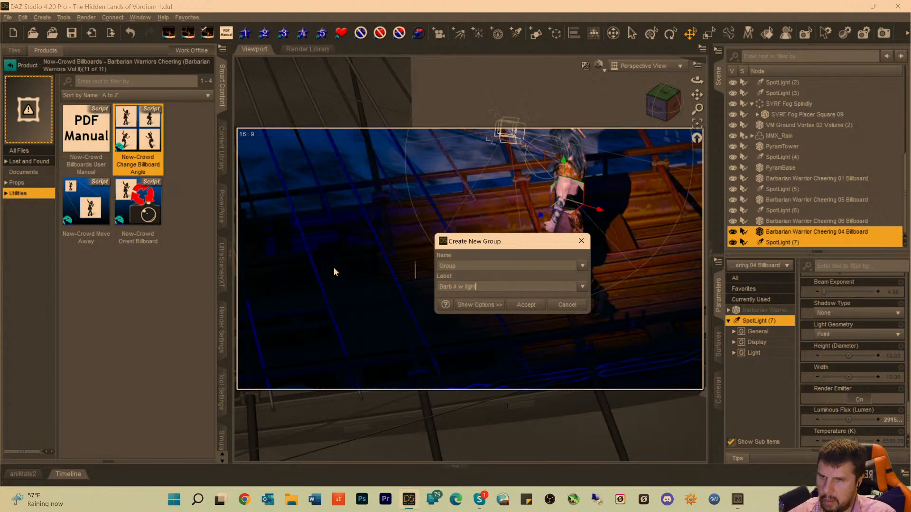
key(Return)
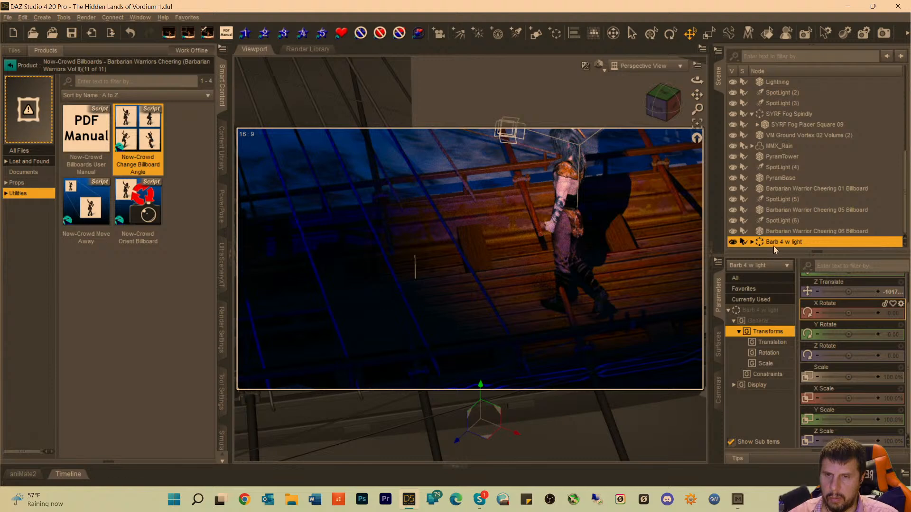
Move the Barb 4 w light group along the deck to X Translate 2506.43 and Z Translate about -1035, and view the result through Camera.
click(759, 311)
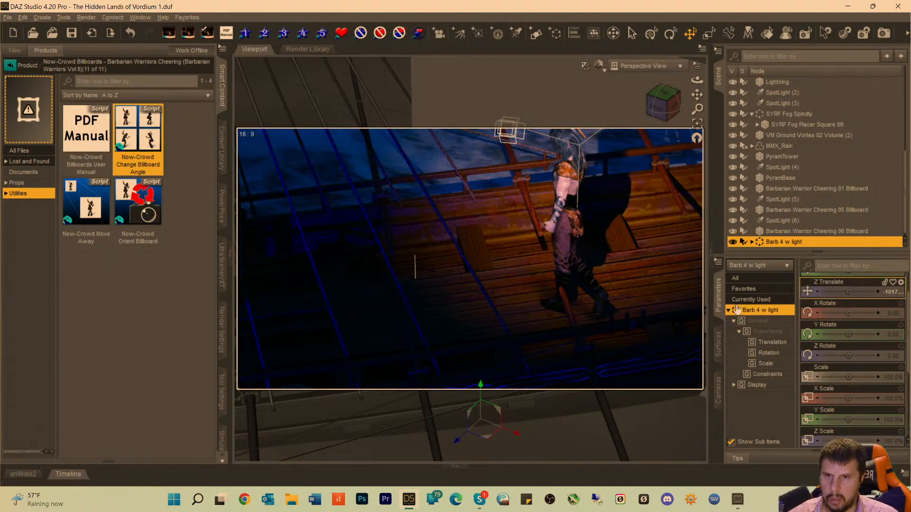
scroll(831, 309, up, 2)
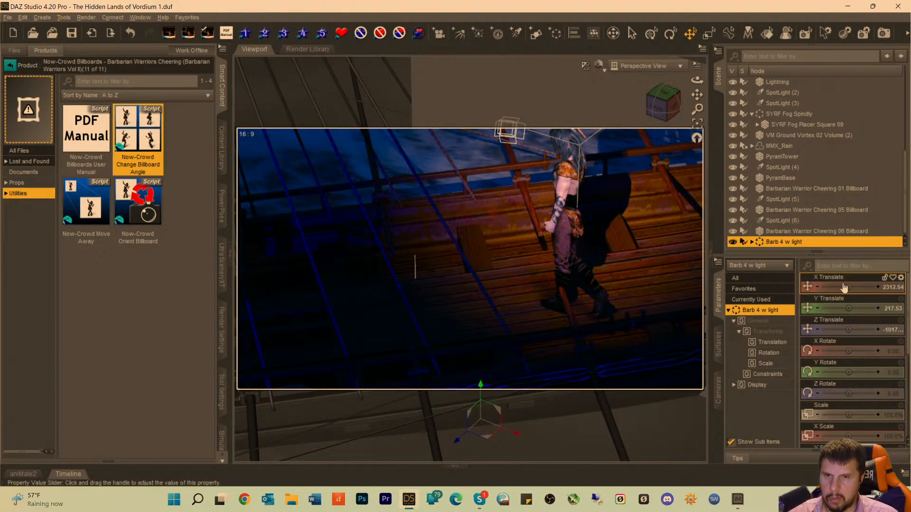
drag(846, 287, 871, 287)
drag(845, 325, 834, 325)
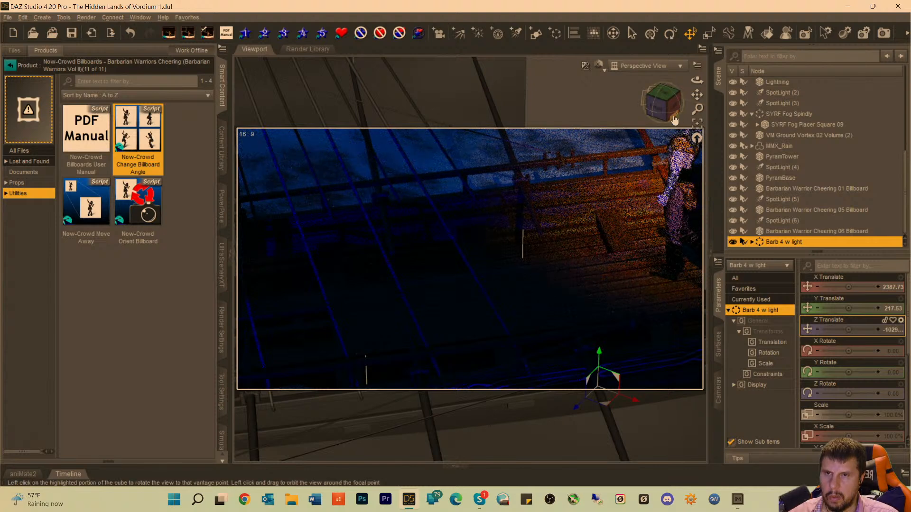
click(697, 126)
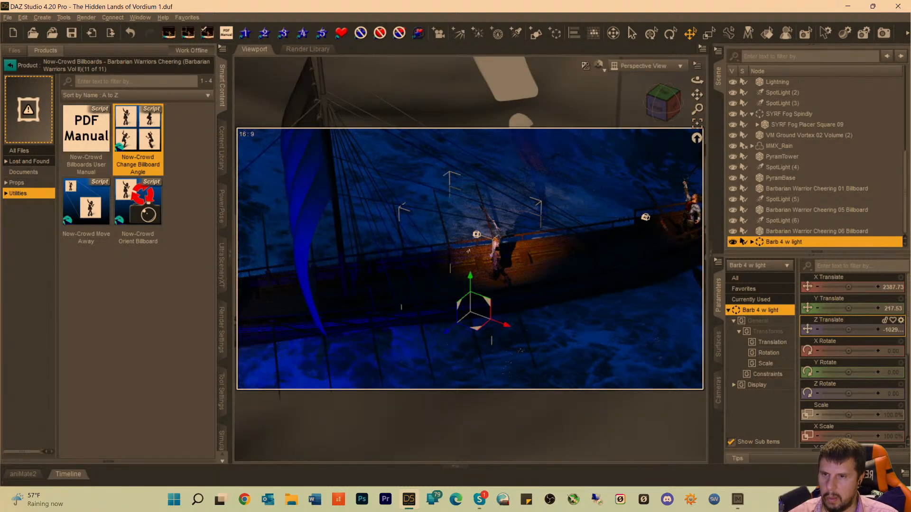
mouse_move(448, 333)
mouse_down()
mouse_move(531, 315)
mouse_move(529, 301)
mouse_move(554, 317)
mouse_up()
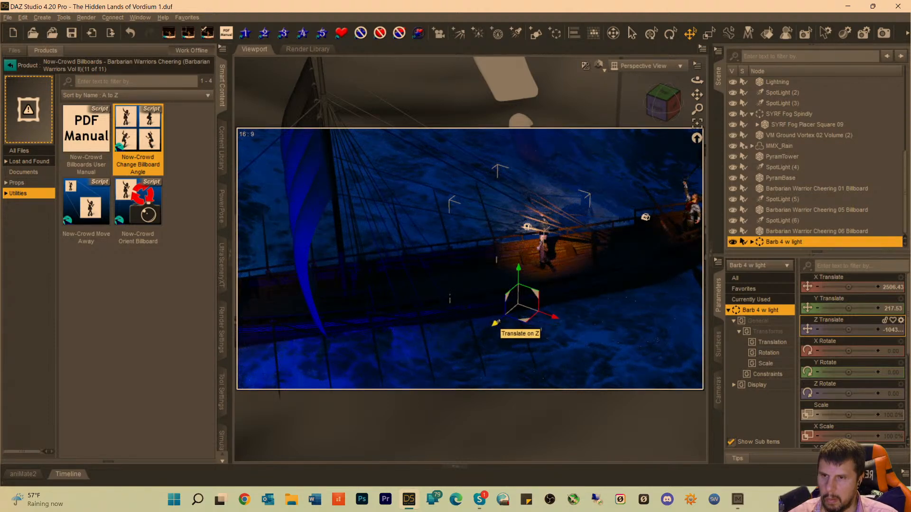
drag(494, 323, 483, 333)
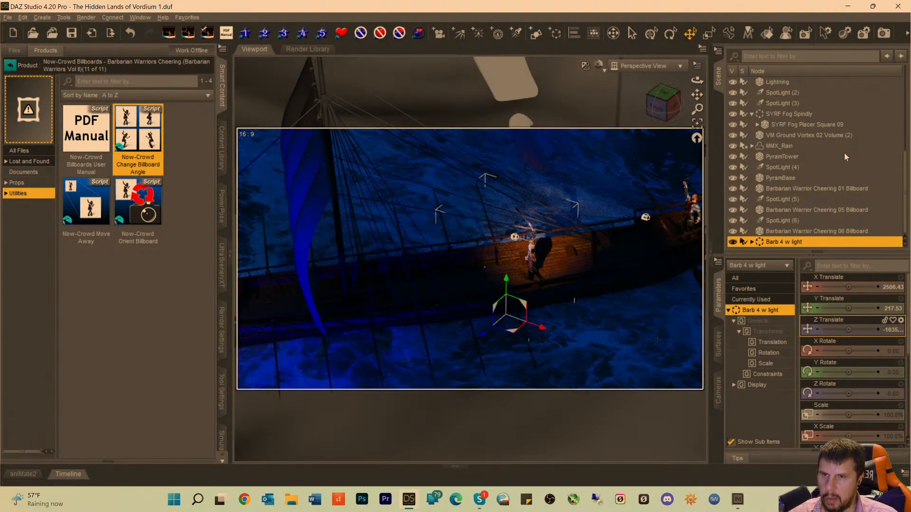
click(644, 66)
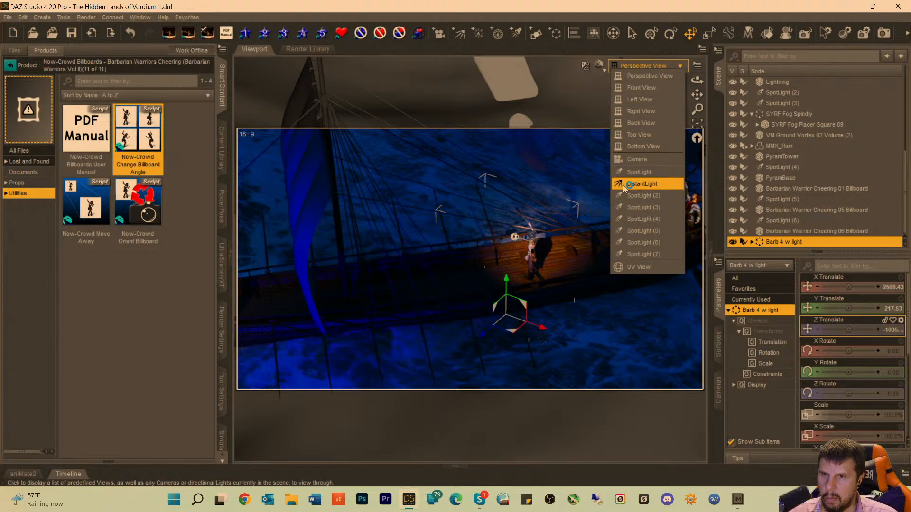
click(634, 159)
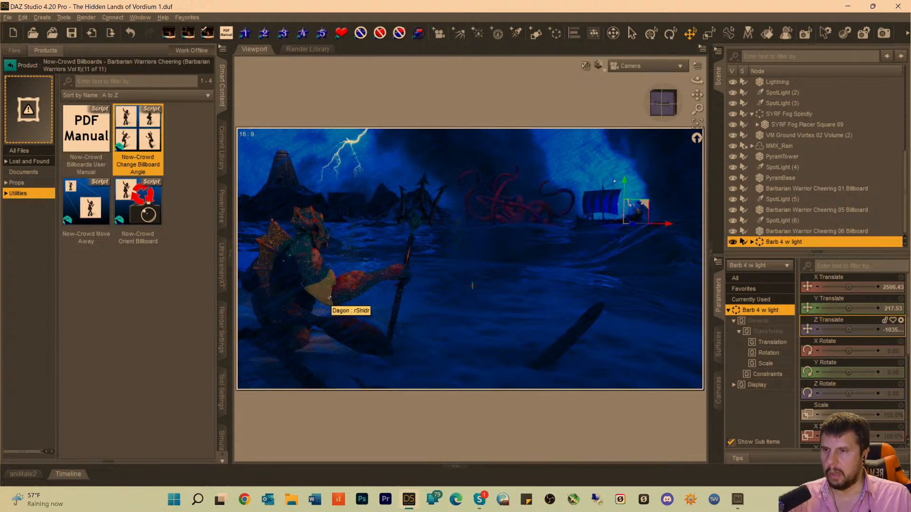
Open the Now-Crowd Billboards - Sailing the Seven Seas product and list its props.
click(10, 65)
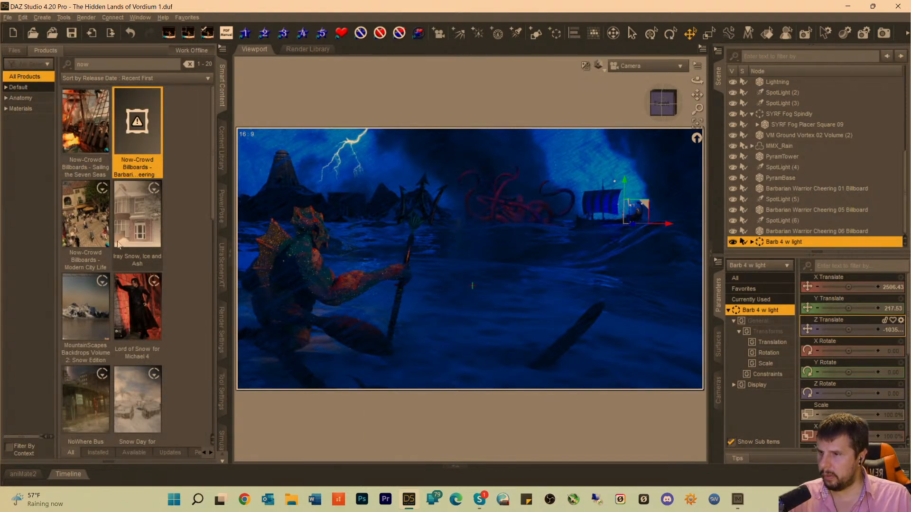
mouse_move(100, 233)
mouse_move(93, 149)
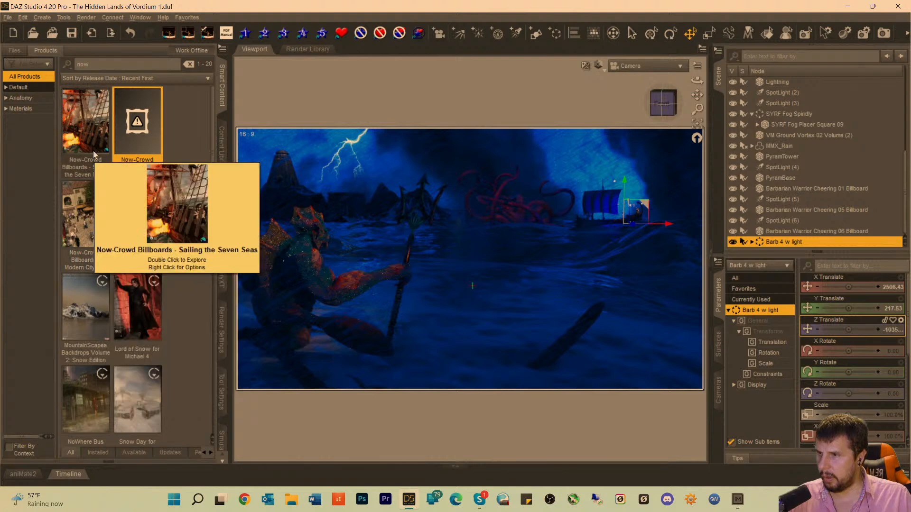
double_click(94, 138)
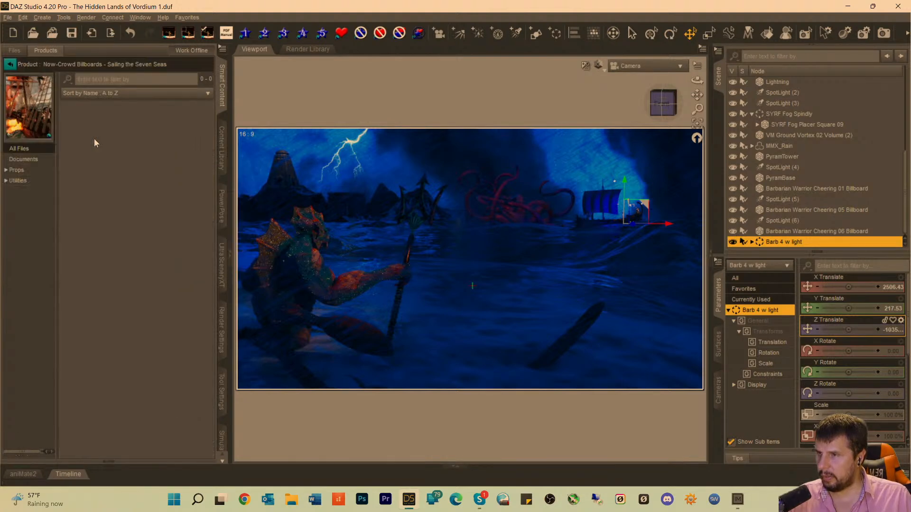
click(15, 171)
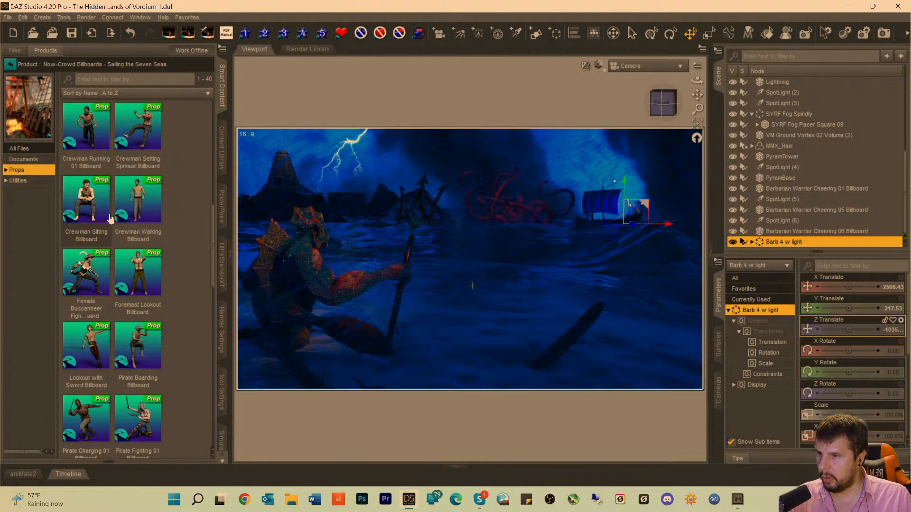
Browse the crew and pirate props, load the Crewman Falling Billboard and select it in the scene.
scroll(110, 218, down, 5)
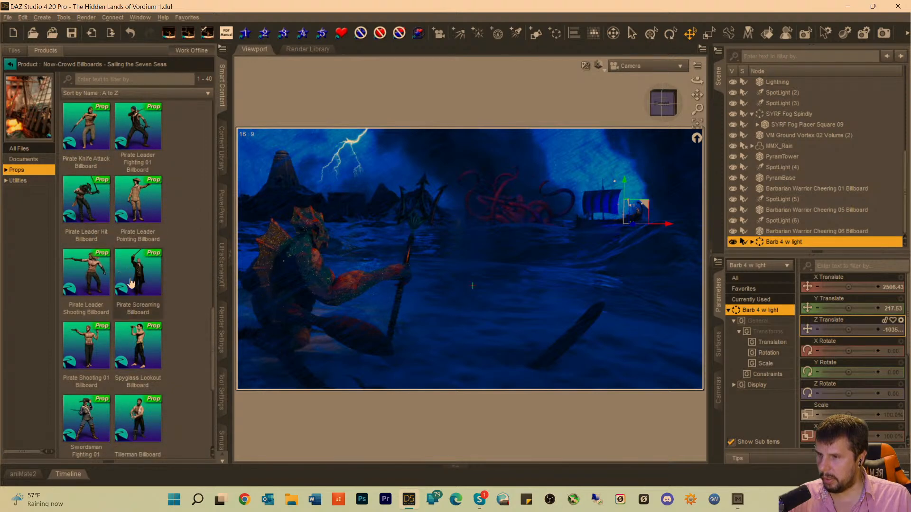
scroll(131, 283, down, 3)
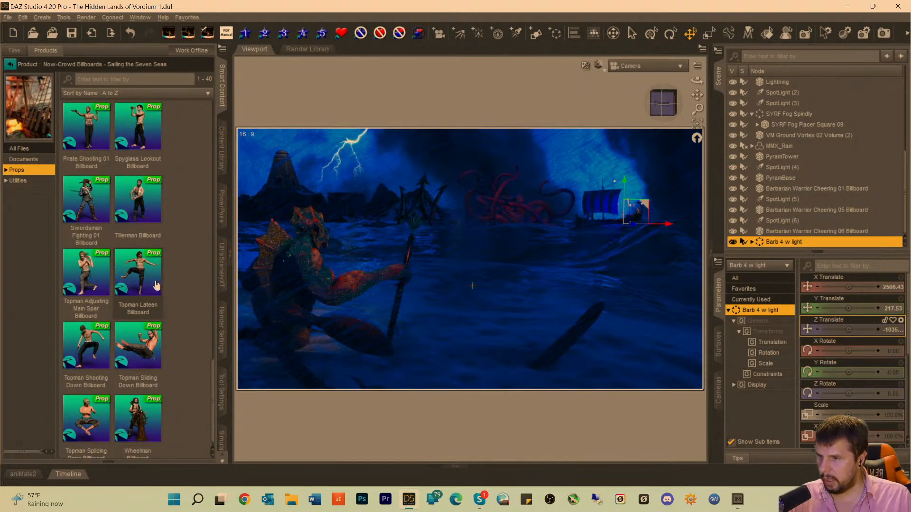
scroll(152, 348, down, 1)
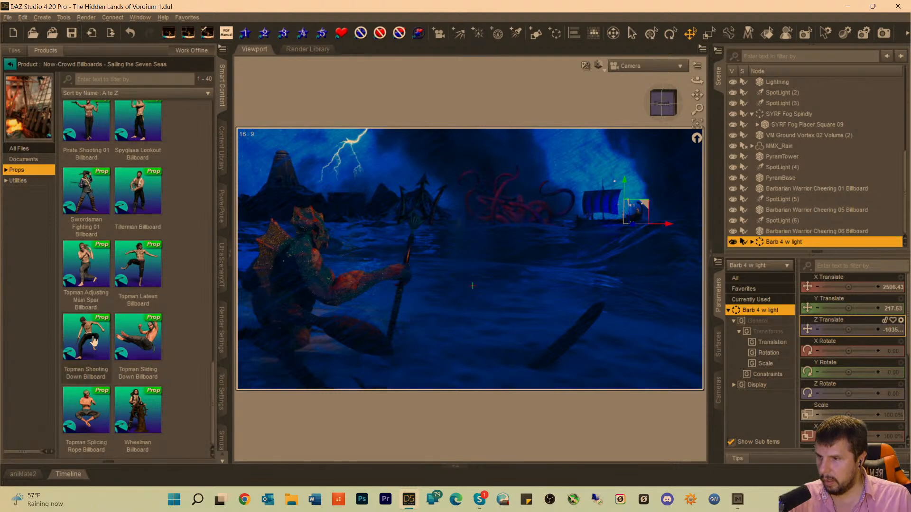
scroll(98, 325, up, 3)
scroll(98, 325, up, 3)
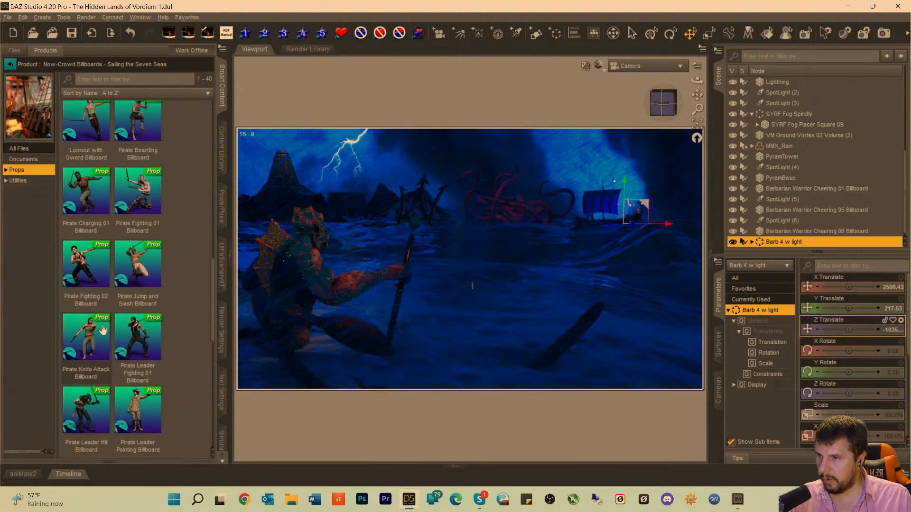
scroll(100, 320, up, 5)
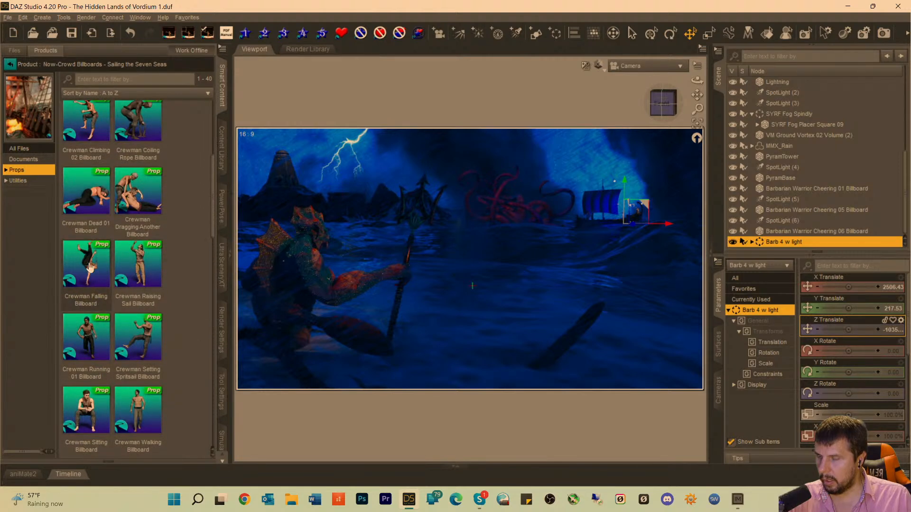
click(89, 265)
double_click(89, 265)
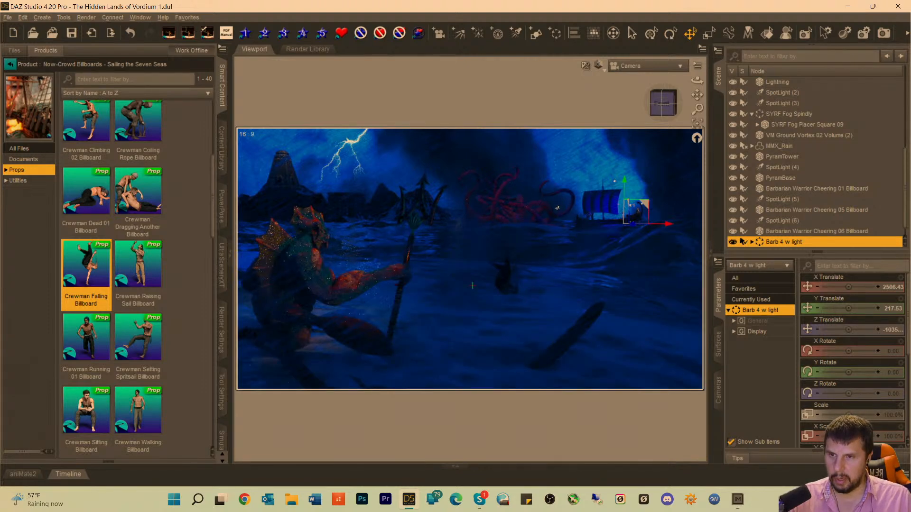
click(504, 282)
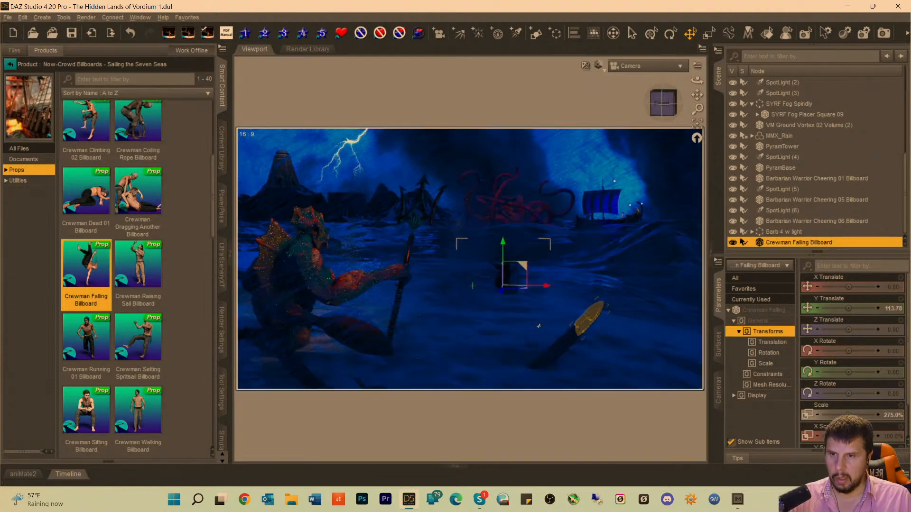
Move the Crewman Falling Billboard toward the kraken's tentacles beside the ship, at X Translate about 883, Y 773.45 and Z about -1001.
drag(513, 272, 510, 264)
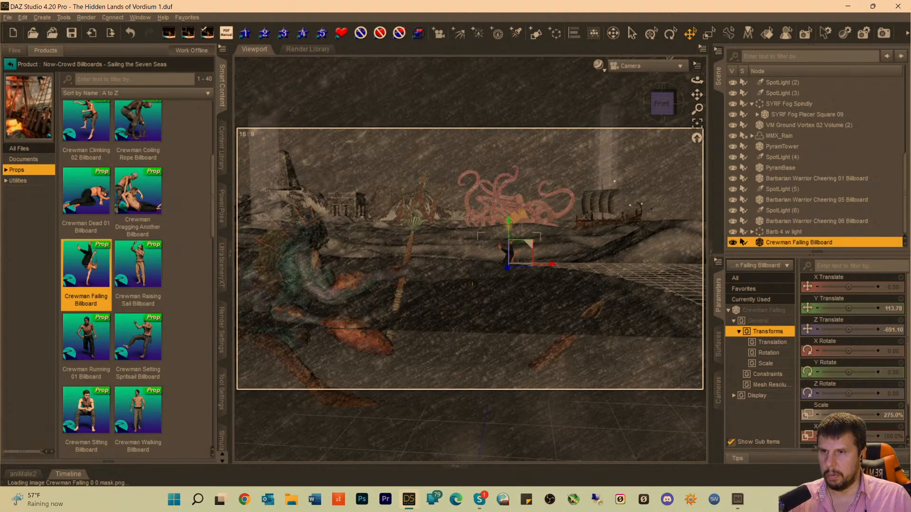
drag(509, 221, 509, 154)
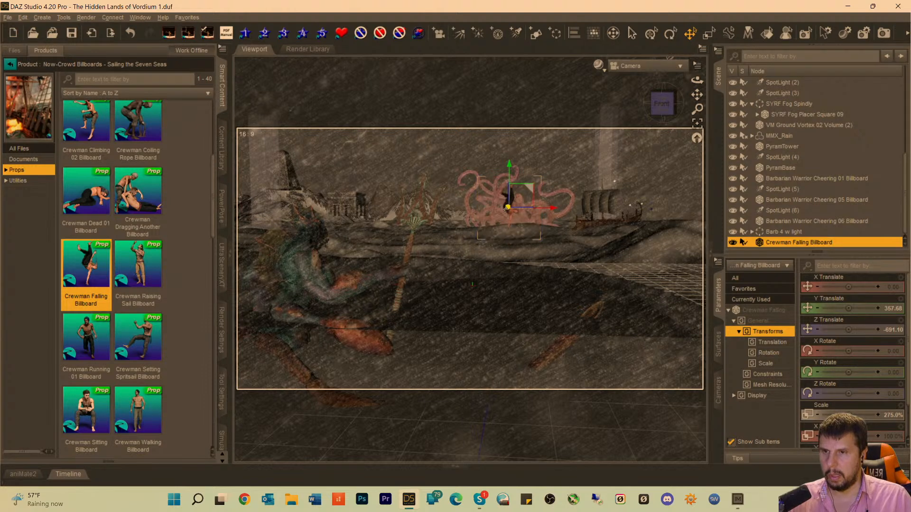
drag(507, 208, 598, 209)
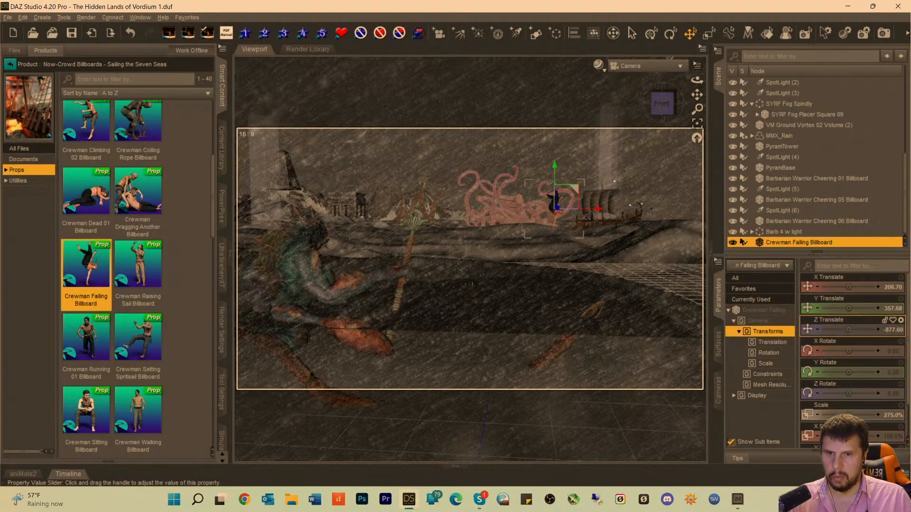
drag(848, 330, 823, 329)
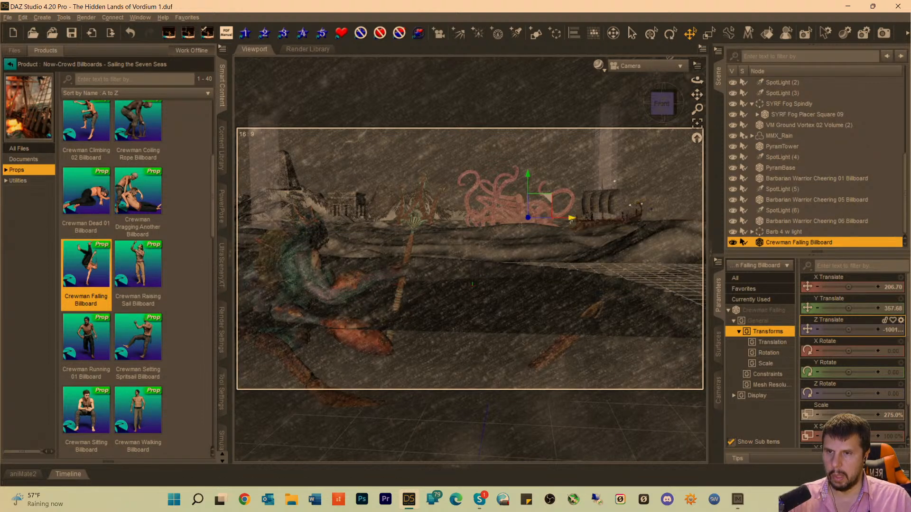
drag(625, 215, 600, 217)
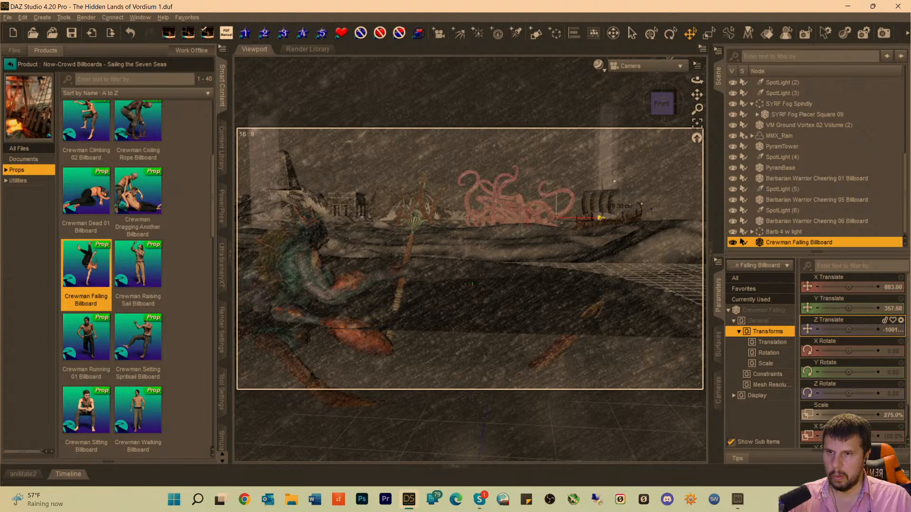
drag(556, 175, 567, 162)
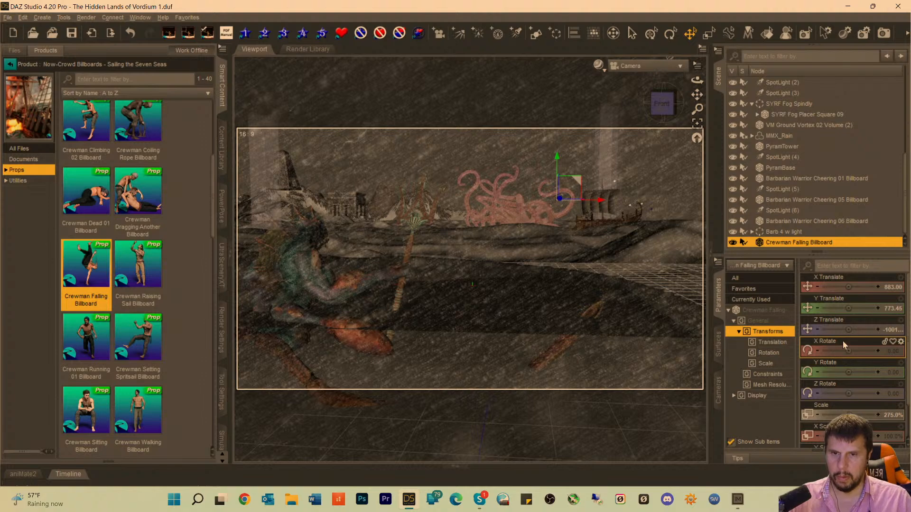
Scale the Crewman Falling Billboard to 473% and raise it above the tentacles to X Translate 786.40 and Y Translate about 1238.
drag(848, 415, 863, 415)
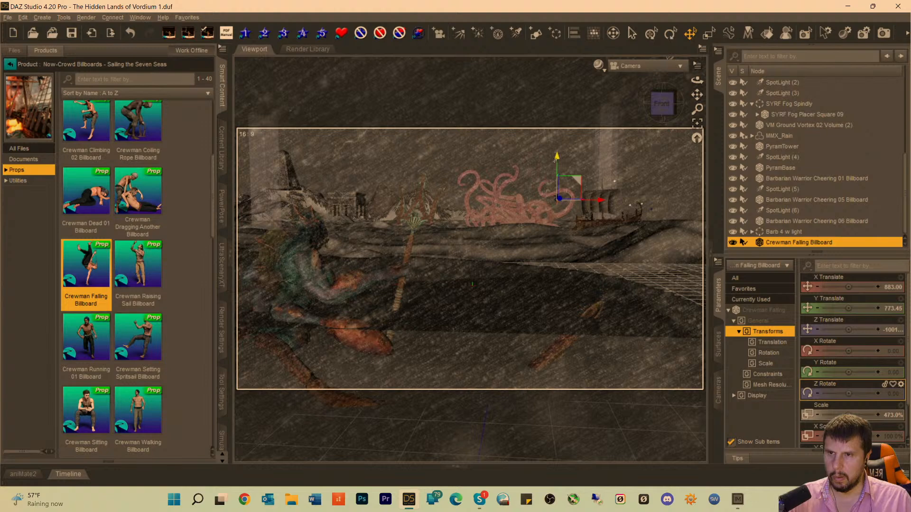
drag(555, 160, 558, 136)
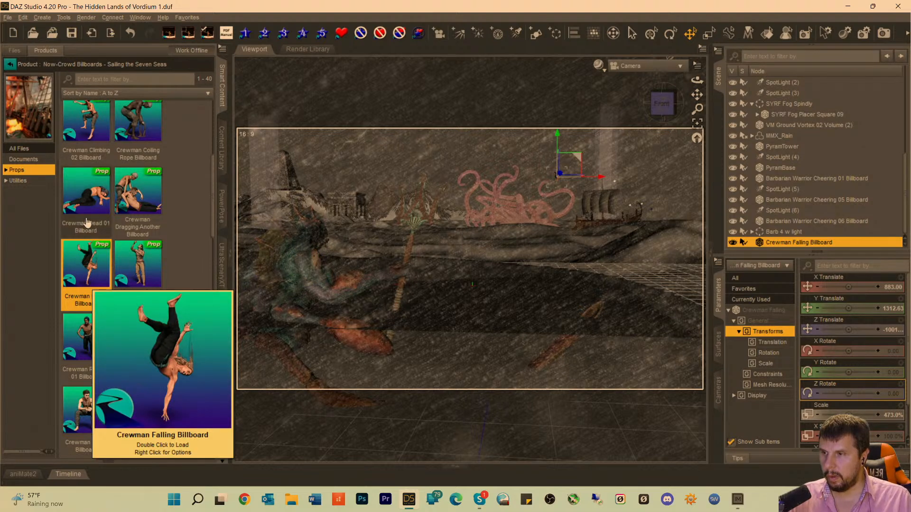
mouse_move(101, 234)
mouse_move(93, 261)
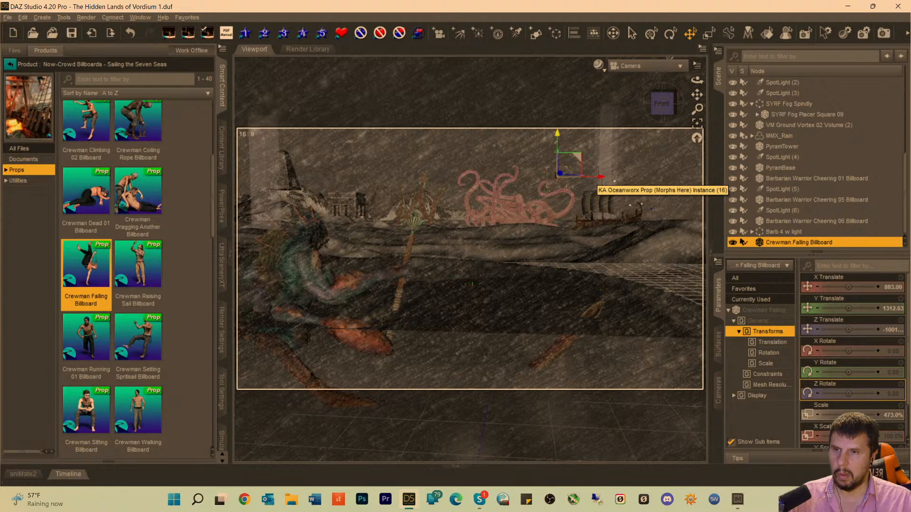
drag(557, 138, 564, 149)
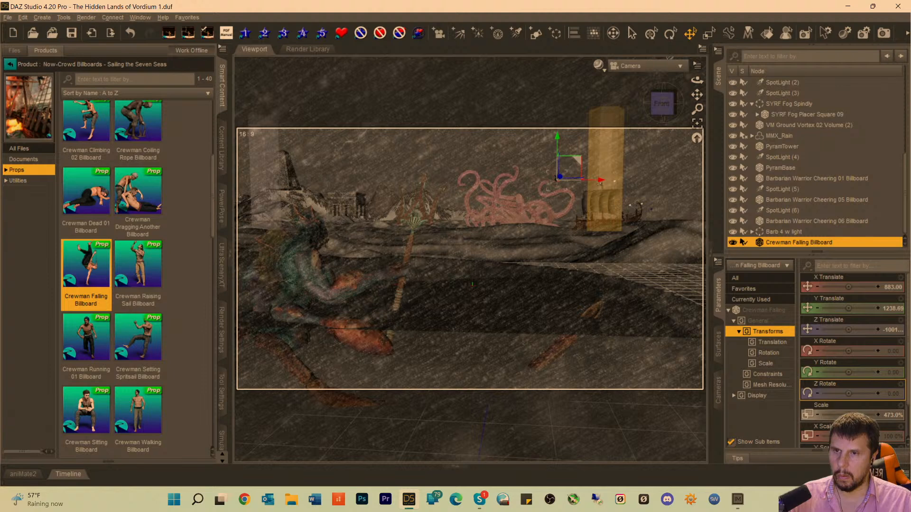
drag(600, 182, 597, 182)
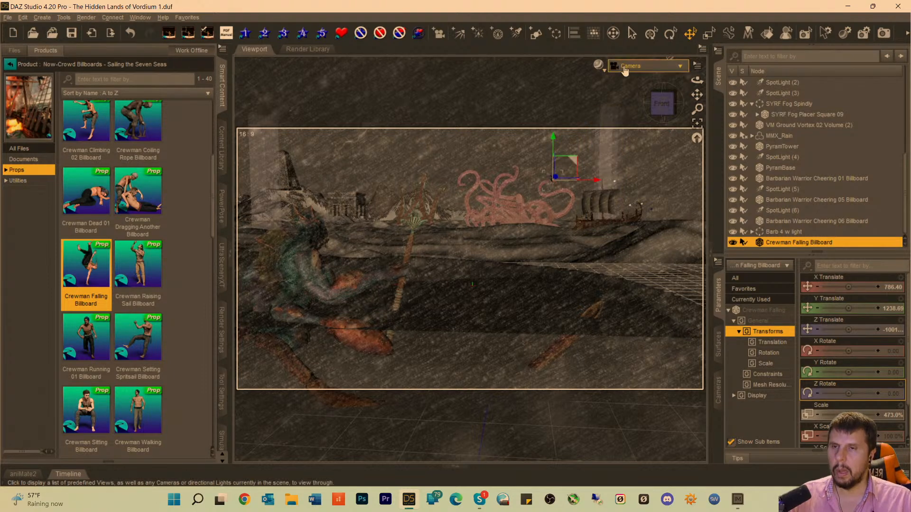
click(625, 67)
click(612, 18)
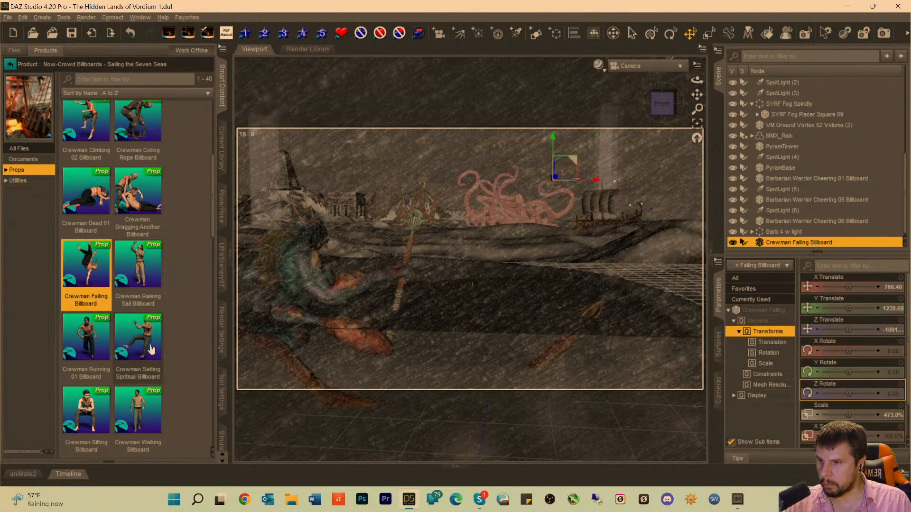
Load the Topman Sliding Down Billboard from the Sailing the Seven Seas props and select it.
scroll(133, 357, down, 10)
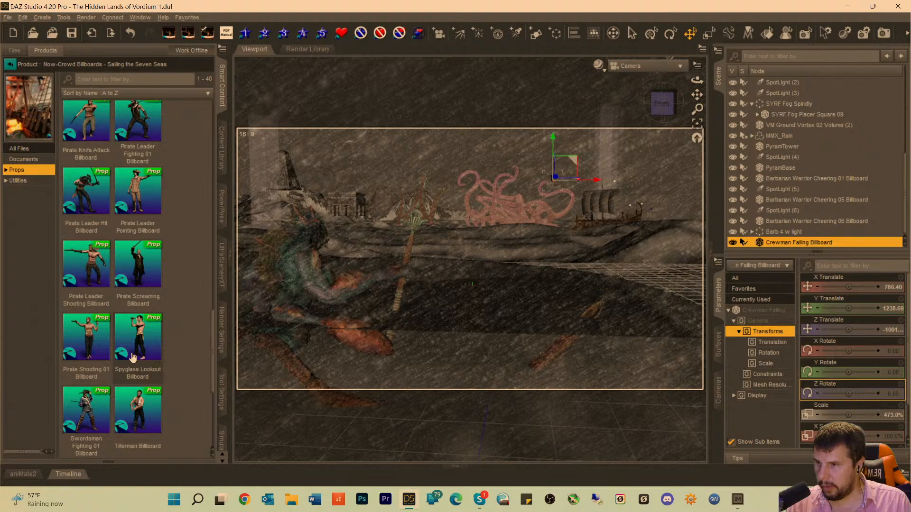
scroll(133, 356, down, 8)
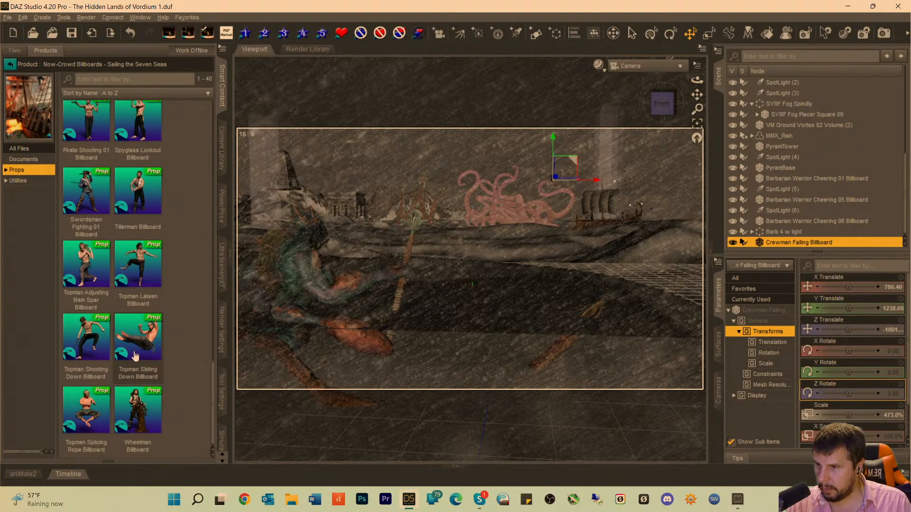
mouse_move(141, 351)
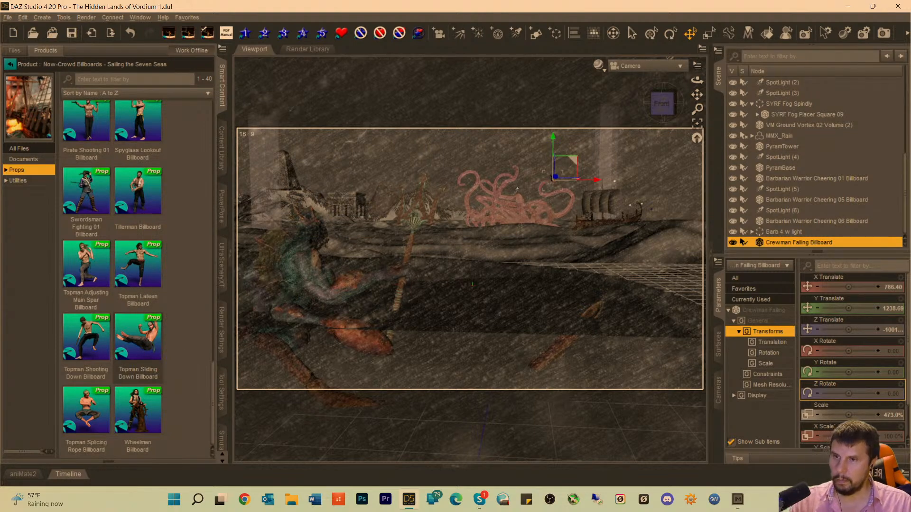
double_click(133, 351)
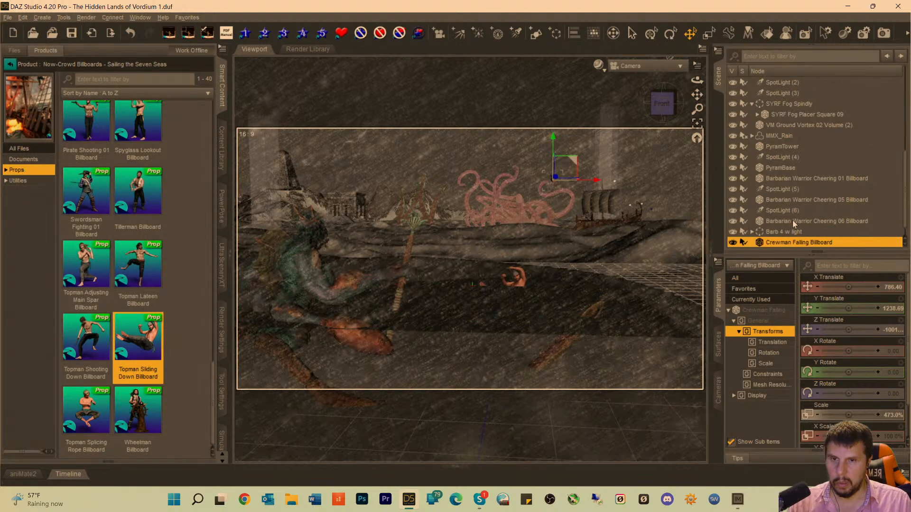
click(778, 242)
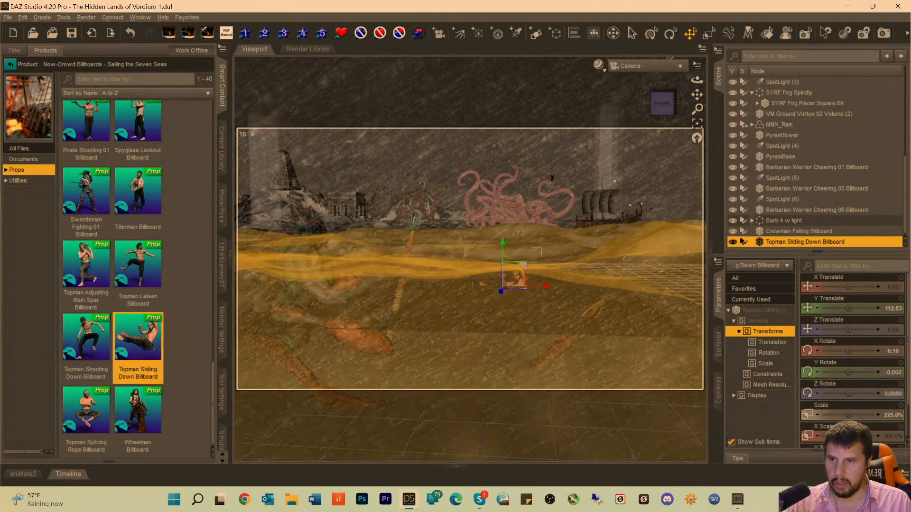
Move the Topman Sliding Down Billboard to the kraken at X Translate 25.24, Y 2143.58 and Z about -2335, and scale it to 594.9%.
drag(514, 275, 519, 224)
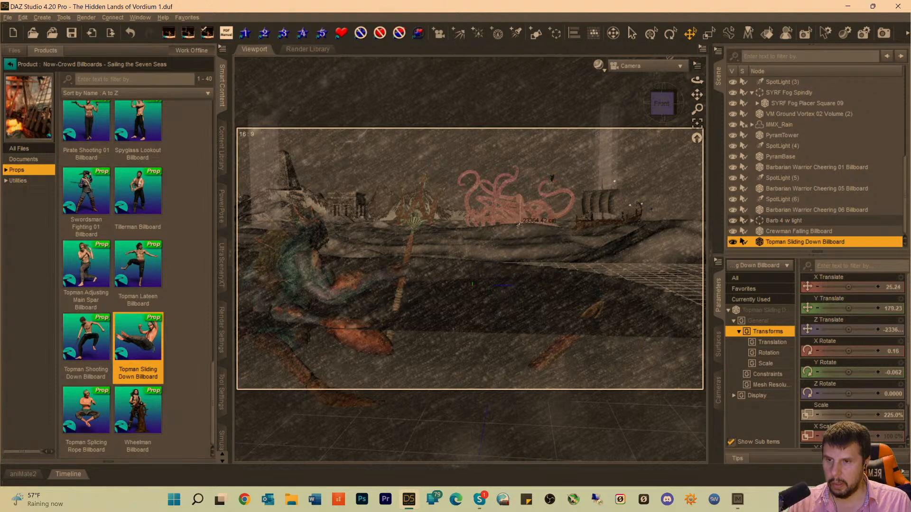
drag(520, 180, 520, 139)
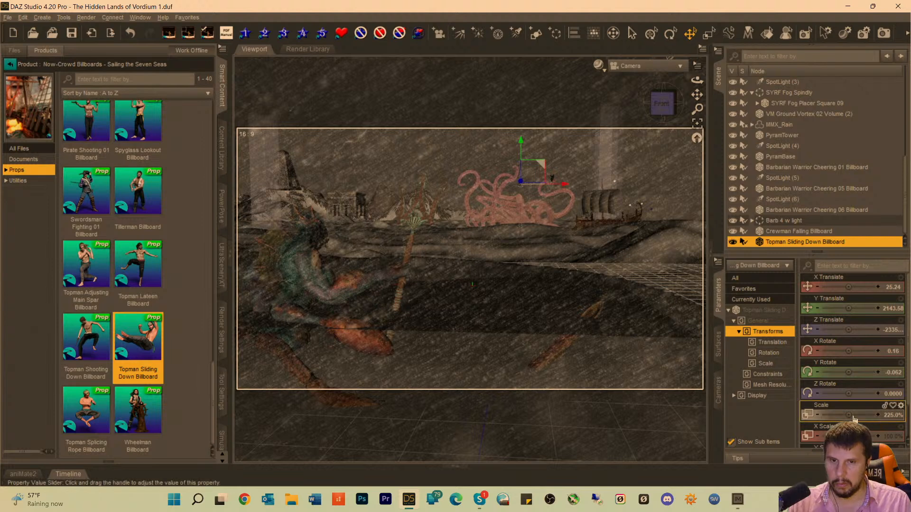
drag(847, 414, 864, 415)
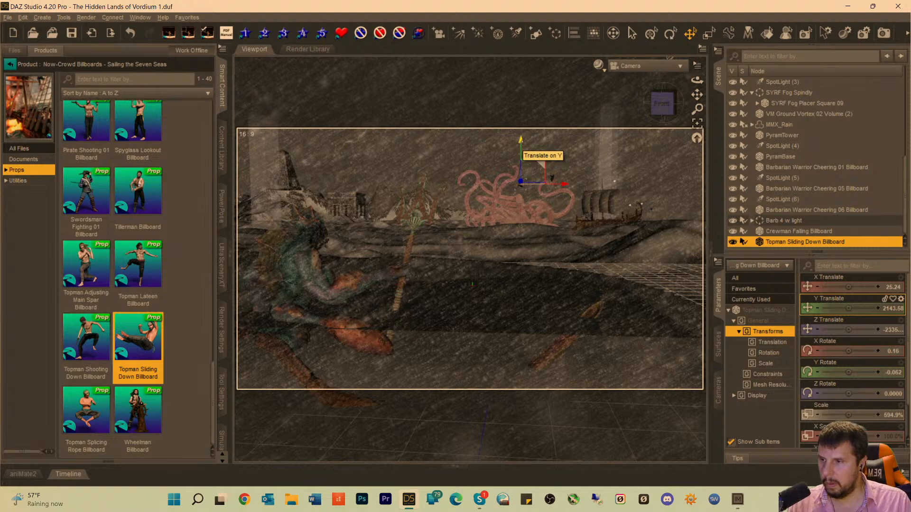
In the Perspective View, move the Topman Sliding Down Billboard behind the kraken to X Translate 26.18, Y 2146.05 and Z about -2049.
click(648, 72)
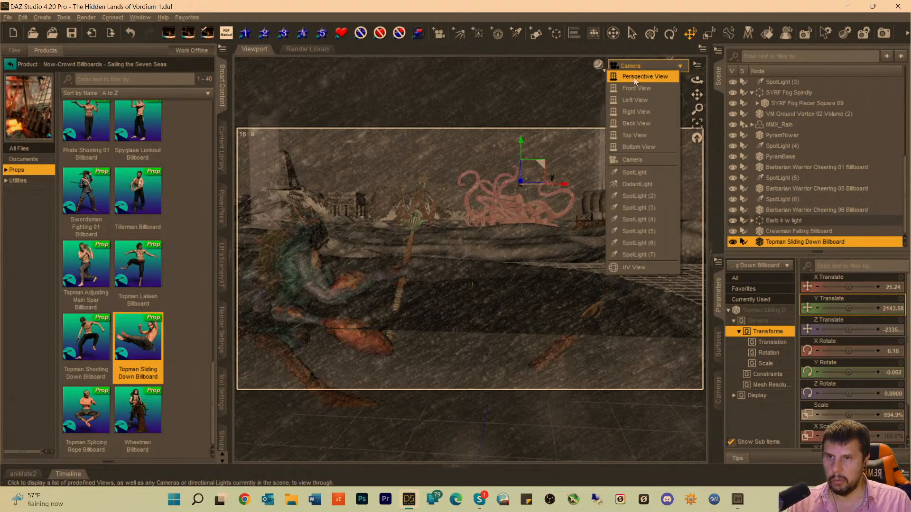
click(634, 77)
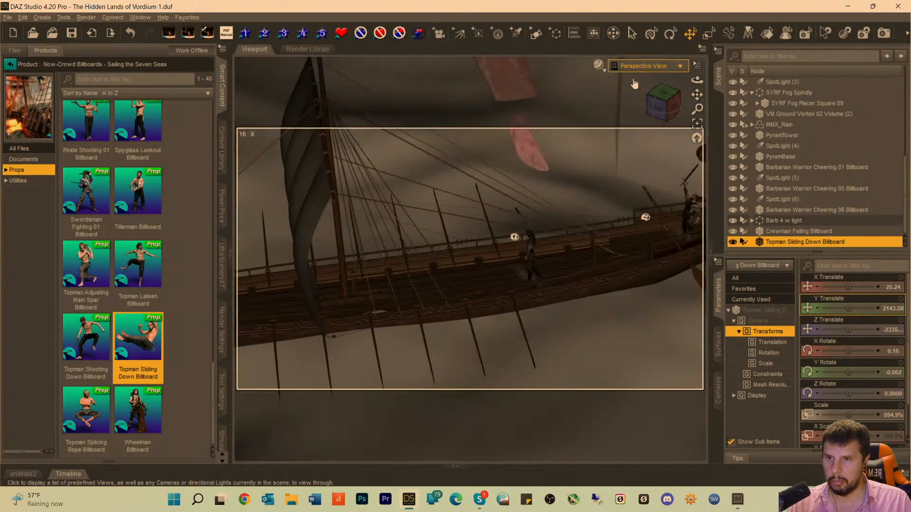
click(697, 123)
drag(658, 109, 752, 107)
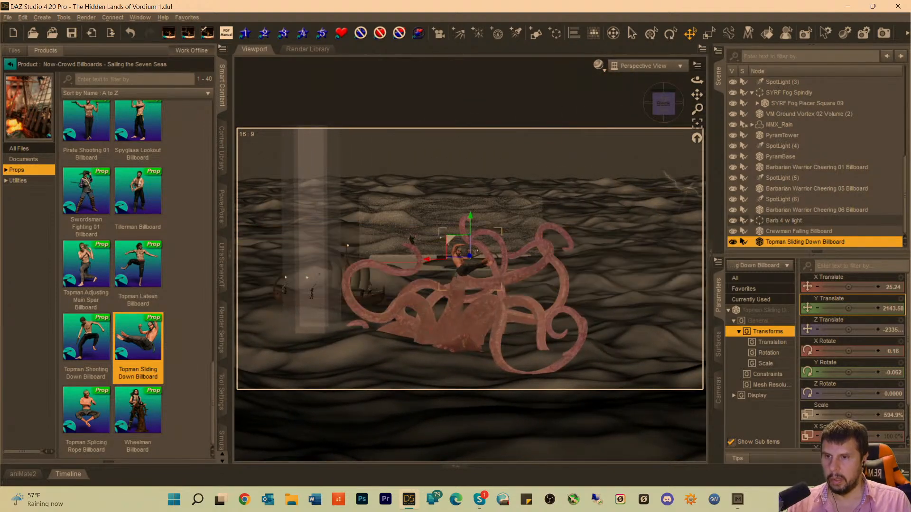
drag(469, 256, 446, 265)
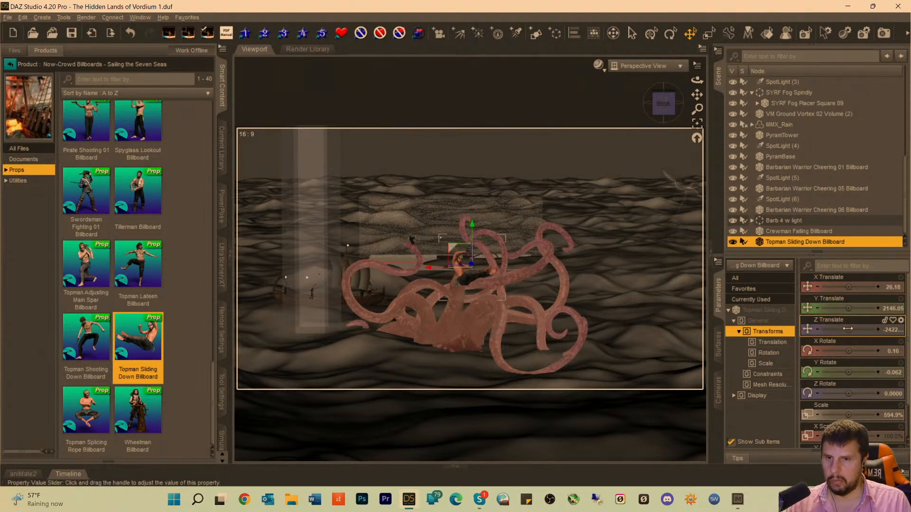
drag(840, 329, 871, 329)
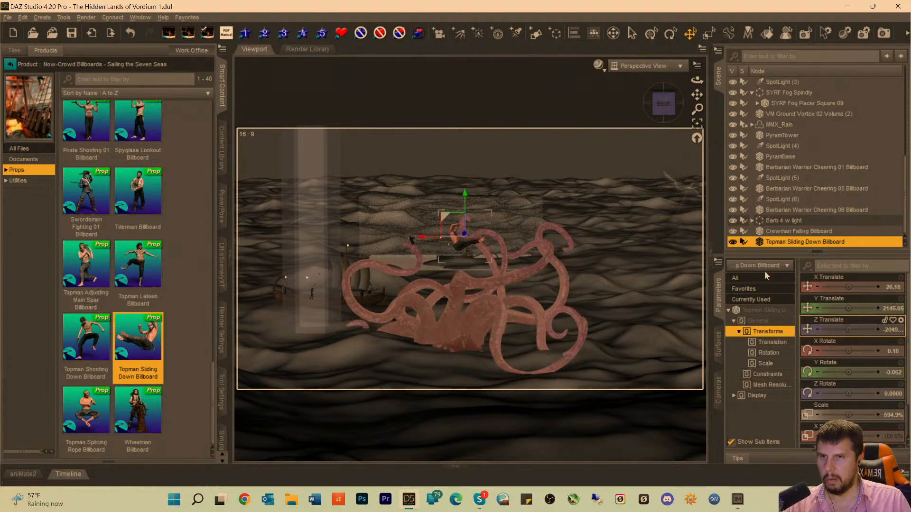
Working from above, bring the Topman Sliding Down Billboard over the kraken's body at X Translate 19.69, Y 2129.00 and Z about -1449.
drag(670, 112, 667, 148)
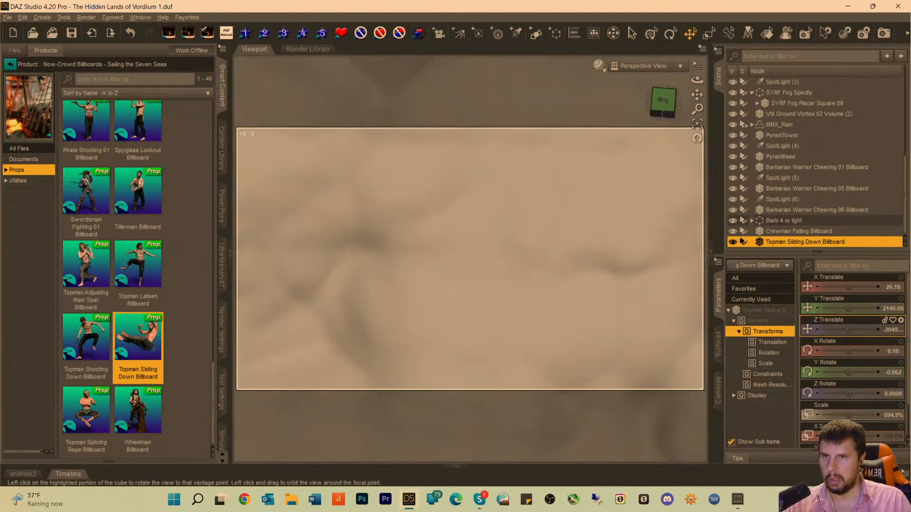
drag(697, 95, 698, 345)
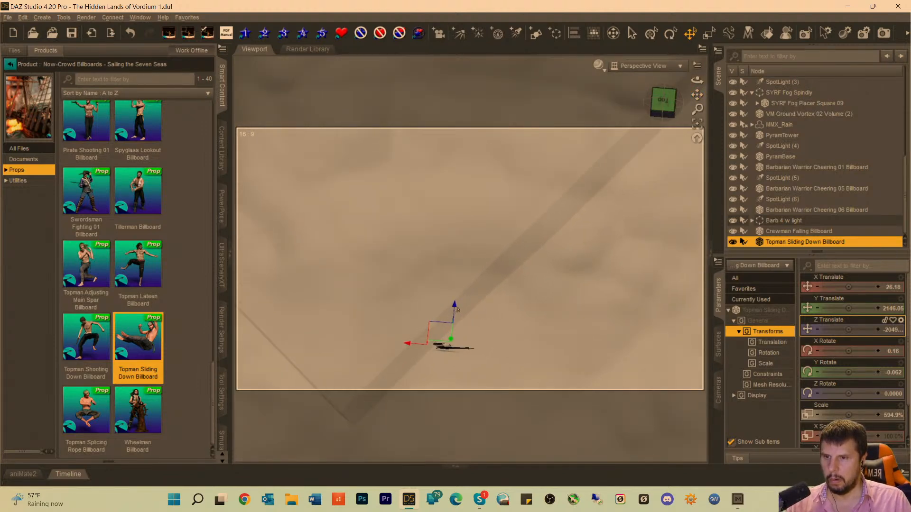
drag(454, 307, 504, 72)
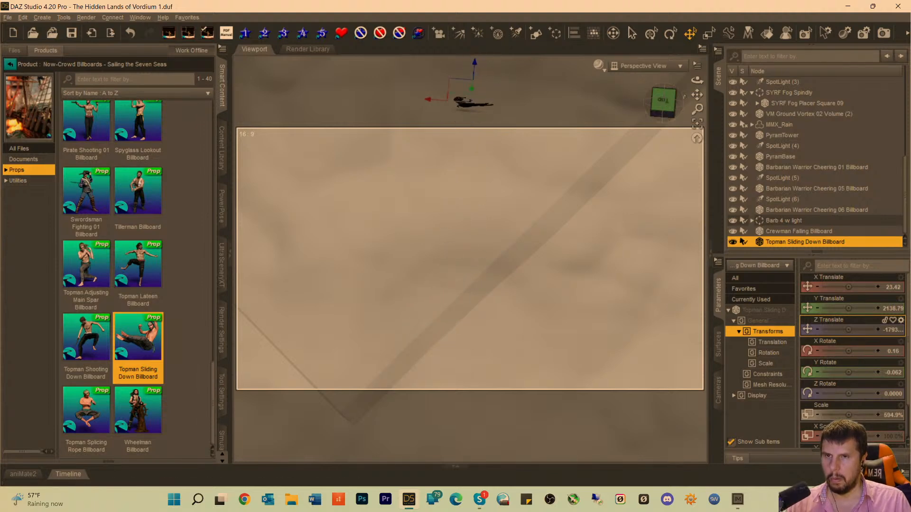
drag(695, 94, 650, 354)
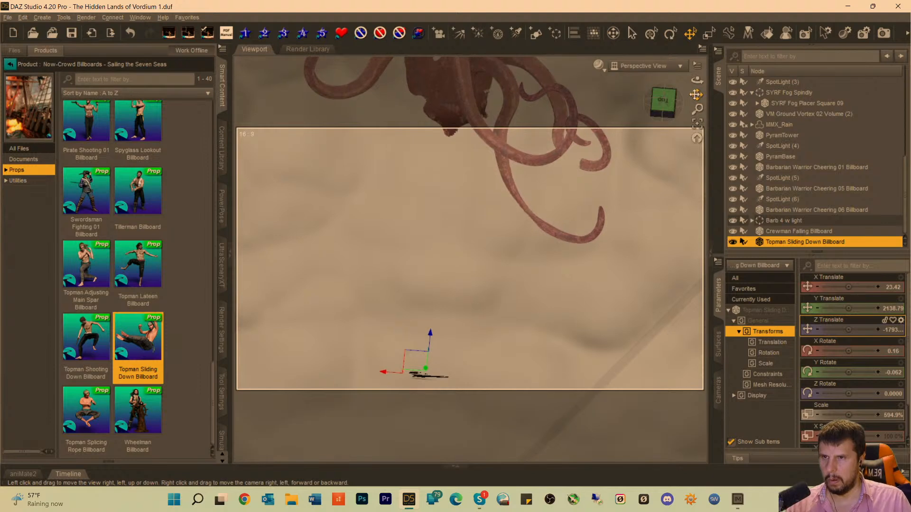
drag(430, 333, 514, 31)
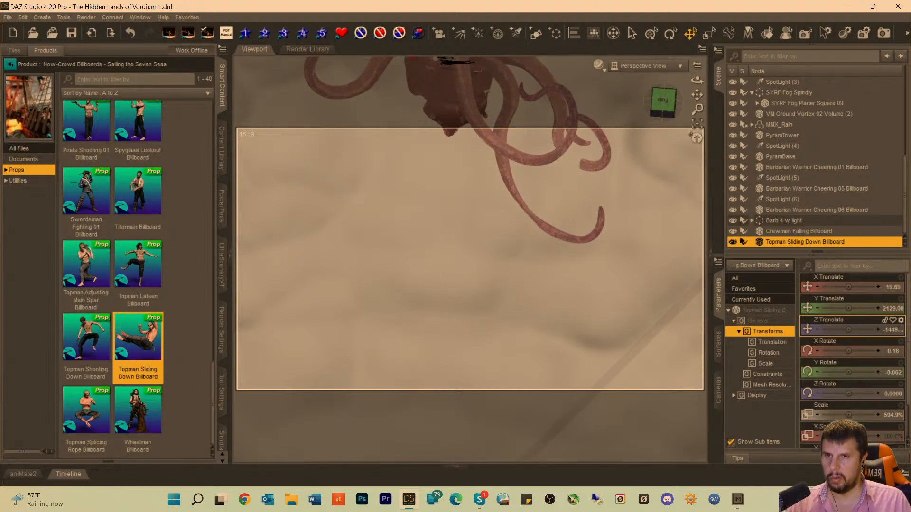
drag(666, 109, 696, 117)
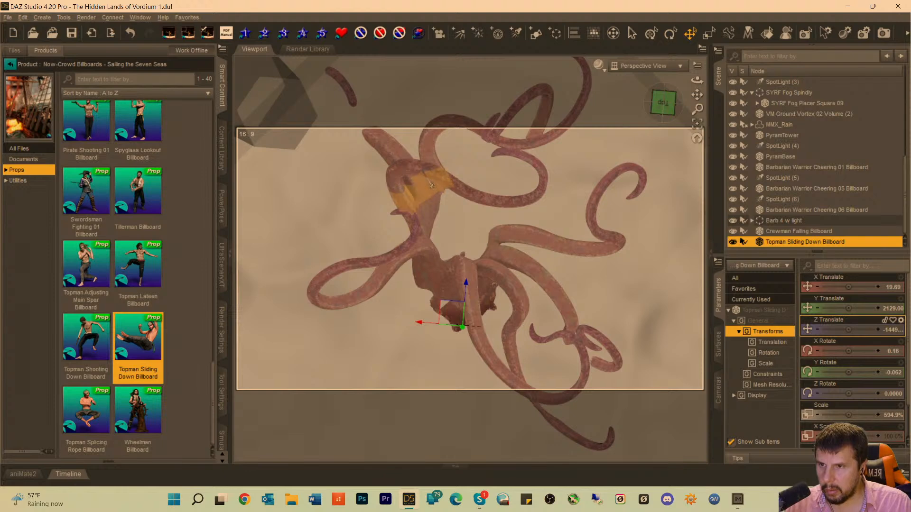
Move the Crewman Falling Billboard back among the kraken's tentacles to Z Translate about -1338.
click(778, 231)
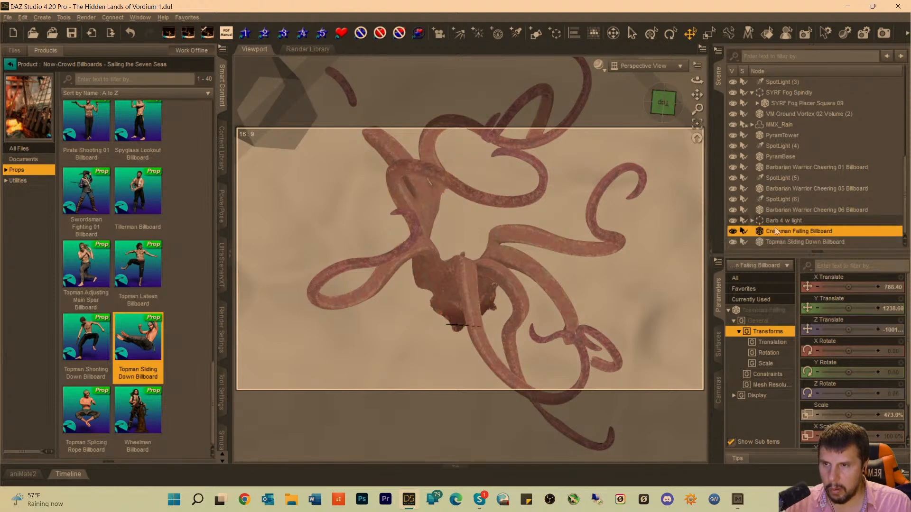
mouse_move(697, 110)
mouse_down()
mouse_move(697, 140)
mouse_move(699, 114)
mouse_up()
click(697, 123)
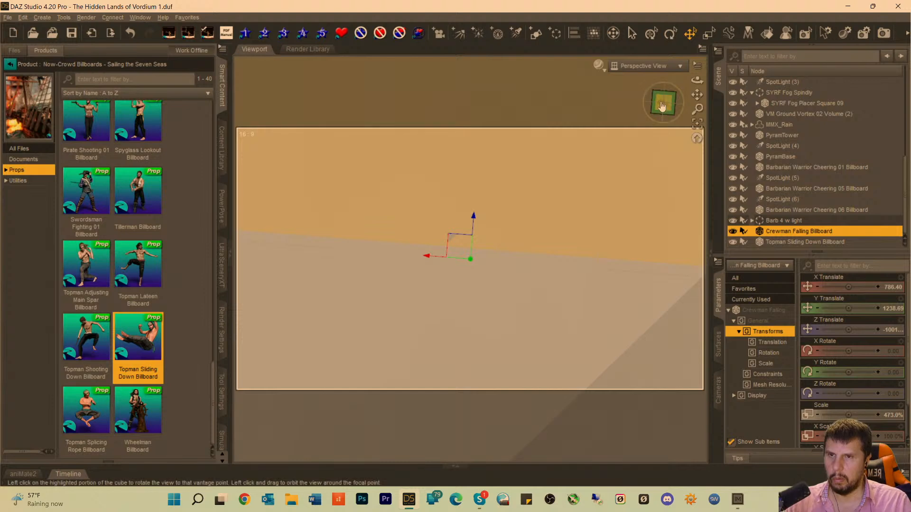
drag(664, 102, 674, 83)
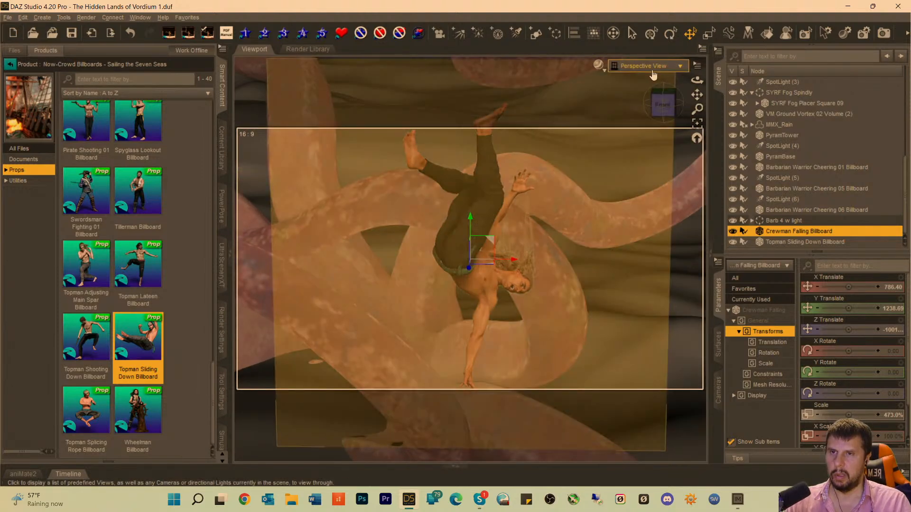
click(649, 69)
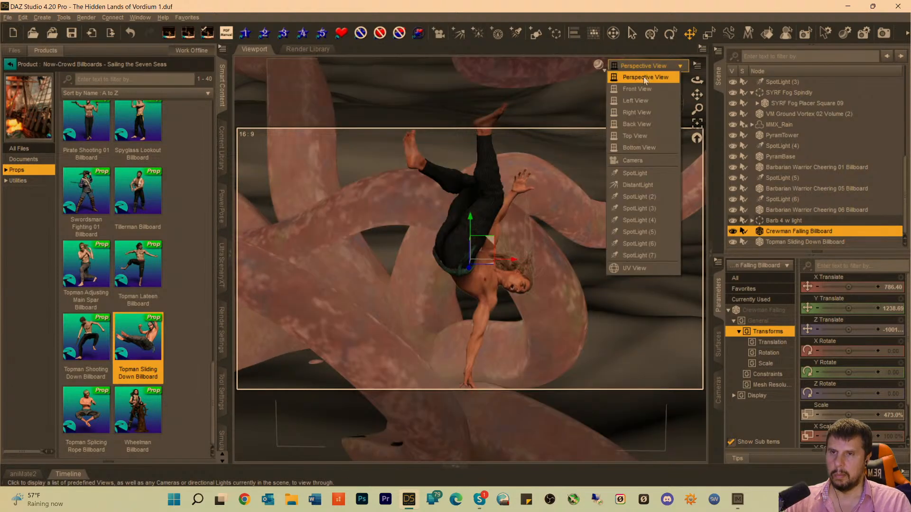
click(658, 14)
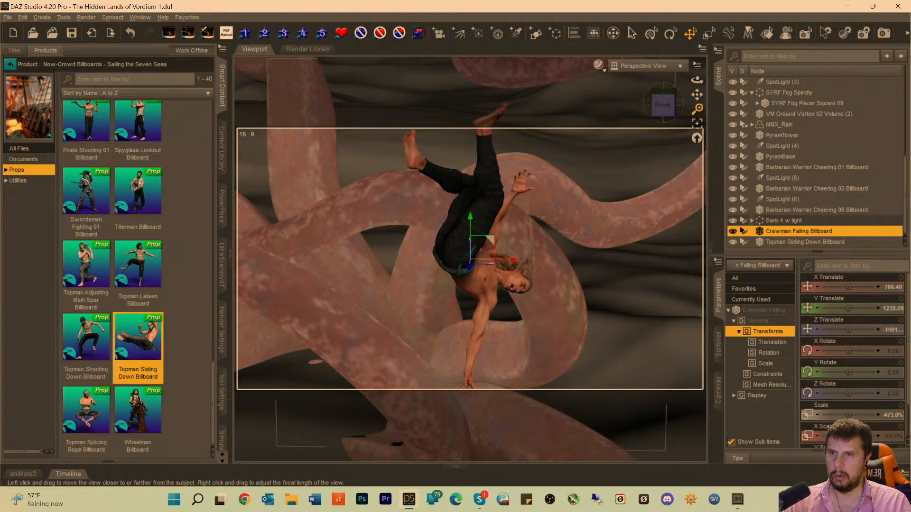
drag(697, 109, 697, 180)
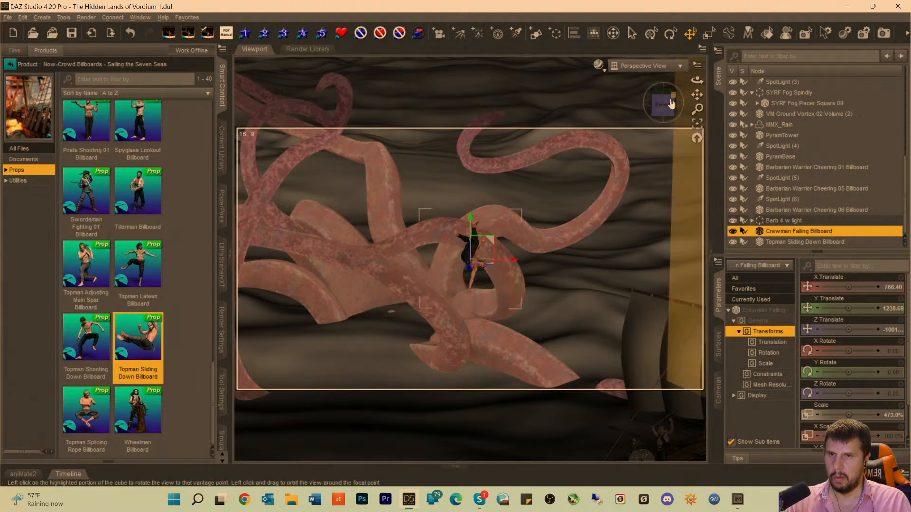
drag(669, 100, 666, 120)
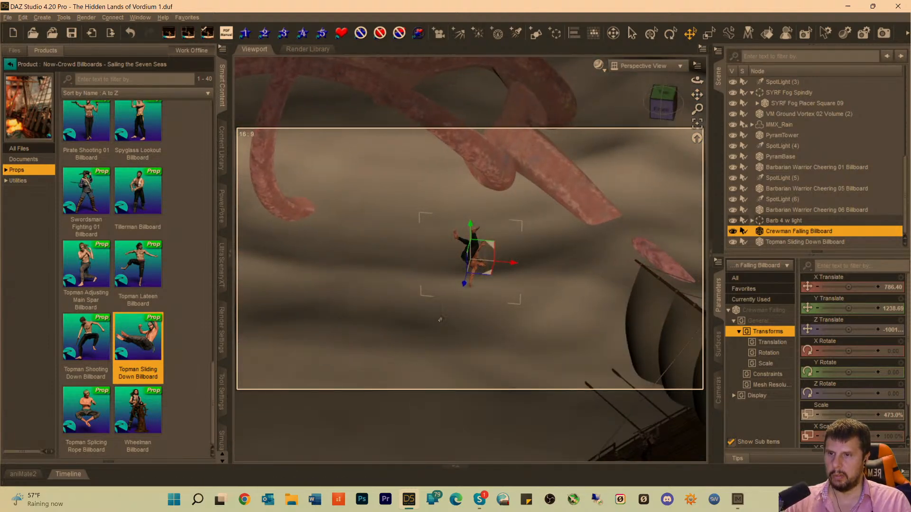
drag(461, 290, 572, 64)
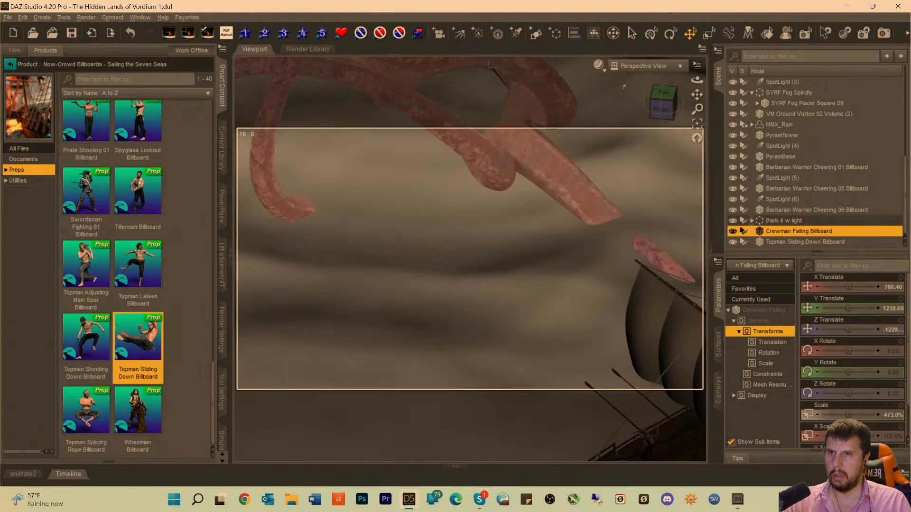
drag(660, 96, 522, 465)
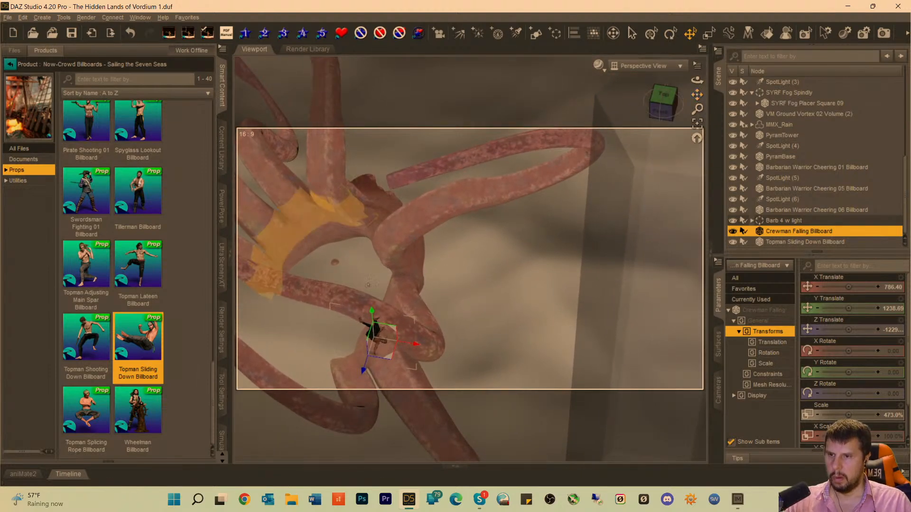
drag(363, 371, 417, 223)
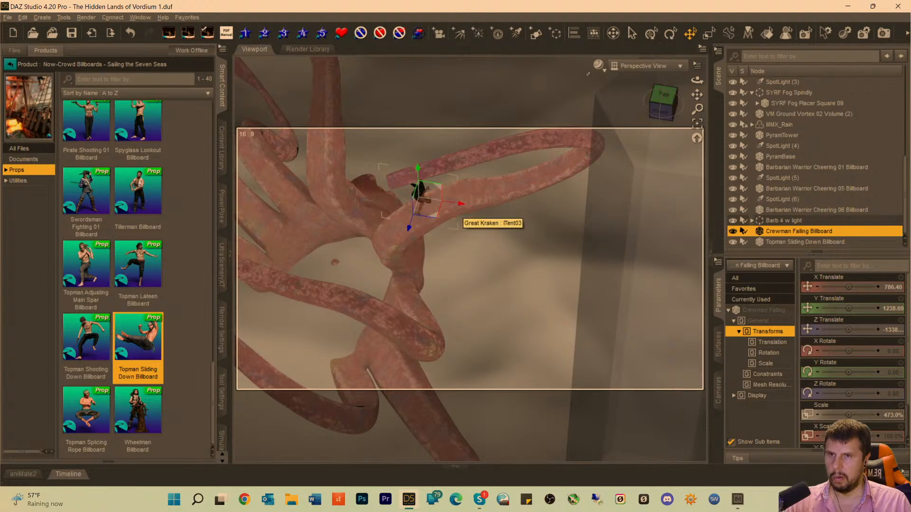
drag(664, 110, 768, 90)
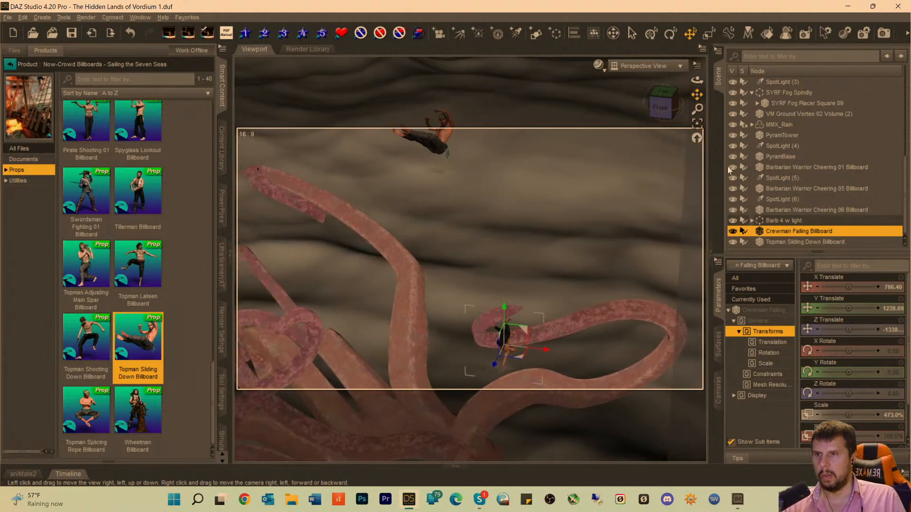
Lower the Topman Sliding Down Billboard between the kraken's tentacles to X Translate -596.98 and Y Translate about 1059.
click(448, 152)
drag(426, 92, 404, 155)
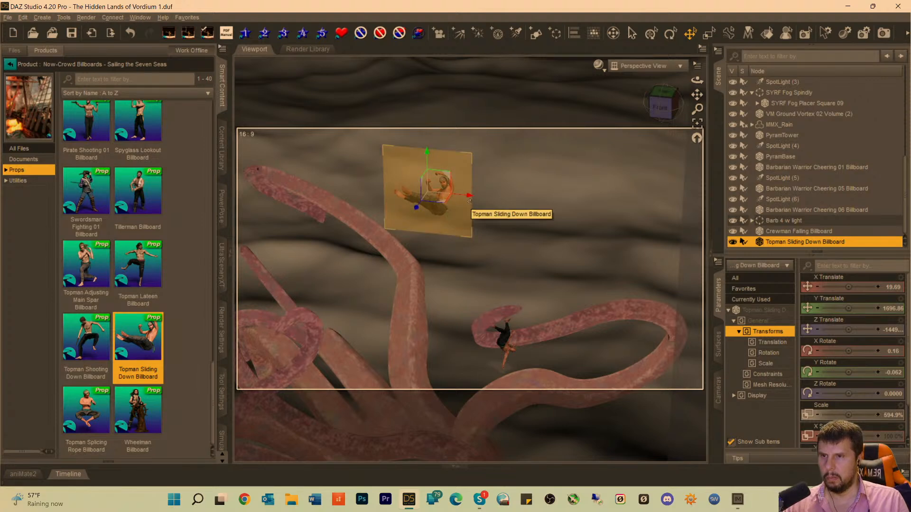
drag(470, 199, 368, 216)
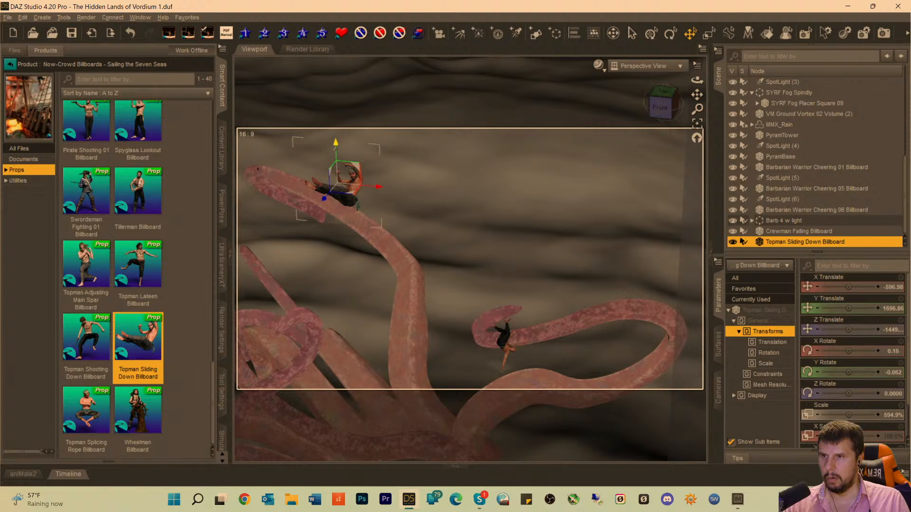
drag(335, 149, 332, 249)
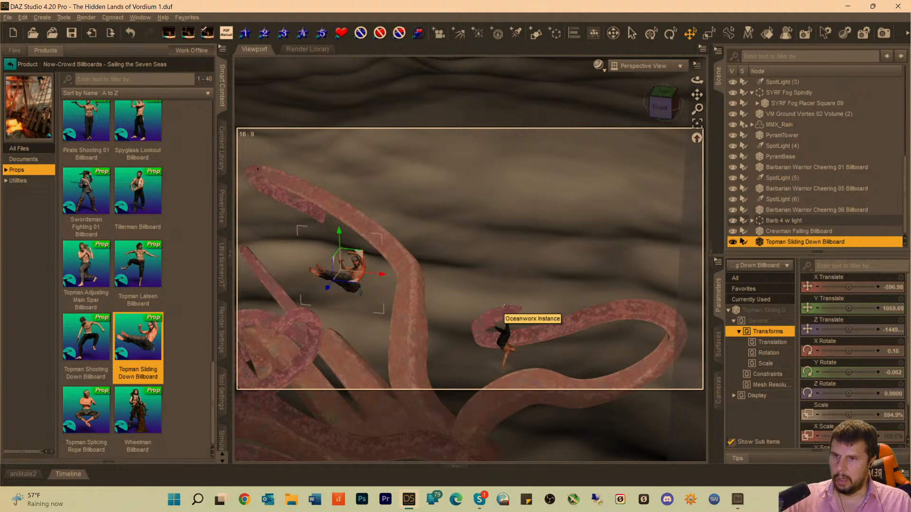
Shift the Crewman Falling Billboard along the curled tentacle to X Translate 945.68 and return to the Camera view.
click(505, 350)
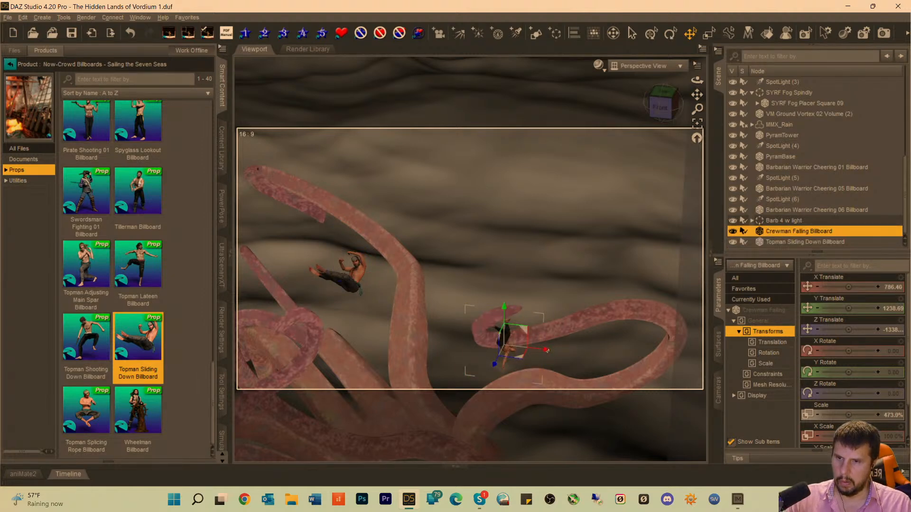
drag(545, 352, 572, 353)
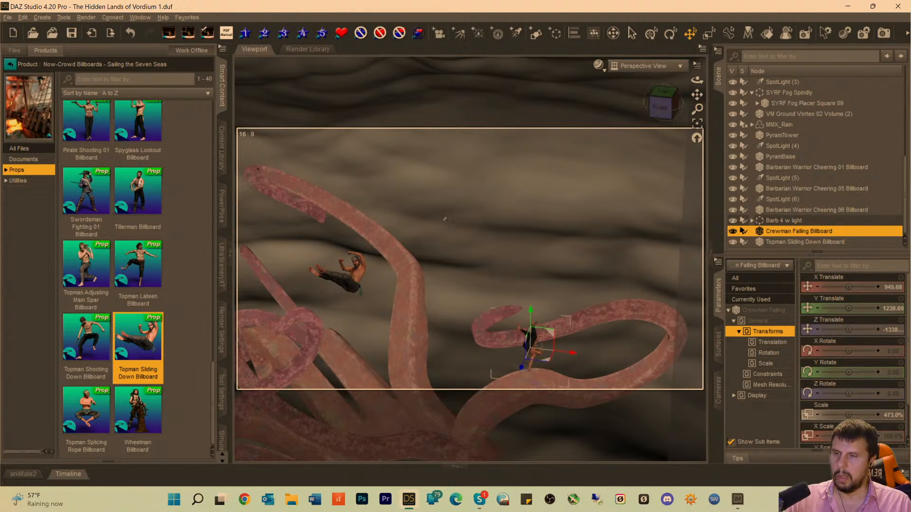
click(644, 65)
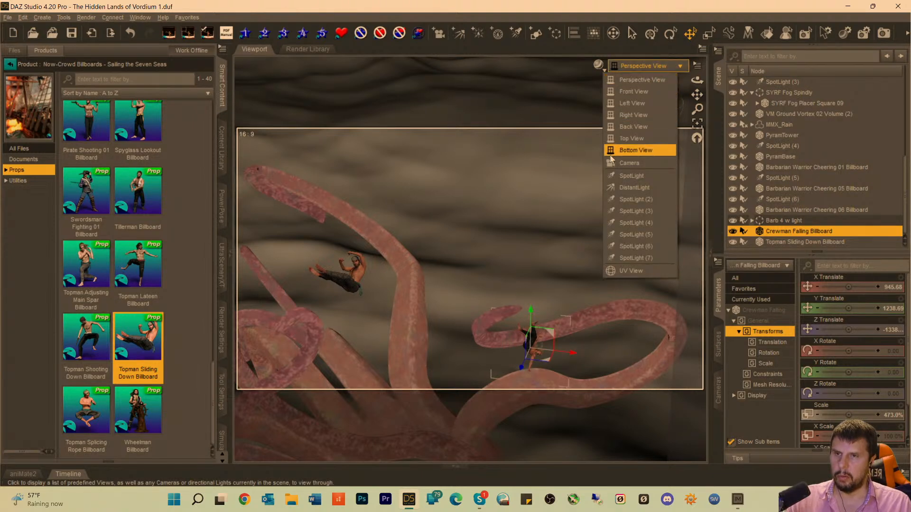
click(626, 163)
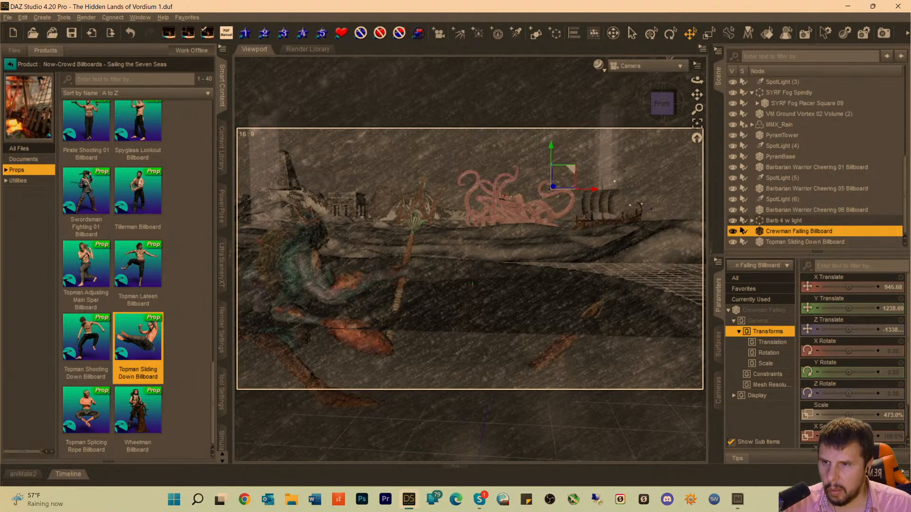
Raise the Topman Sliding Down Billboard to Y Translate 1711.87 and shift it to X Translate about -1099 near the kraken's upper tentacles.
click(506, 197)
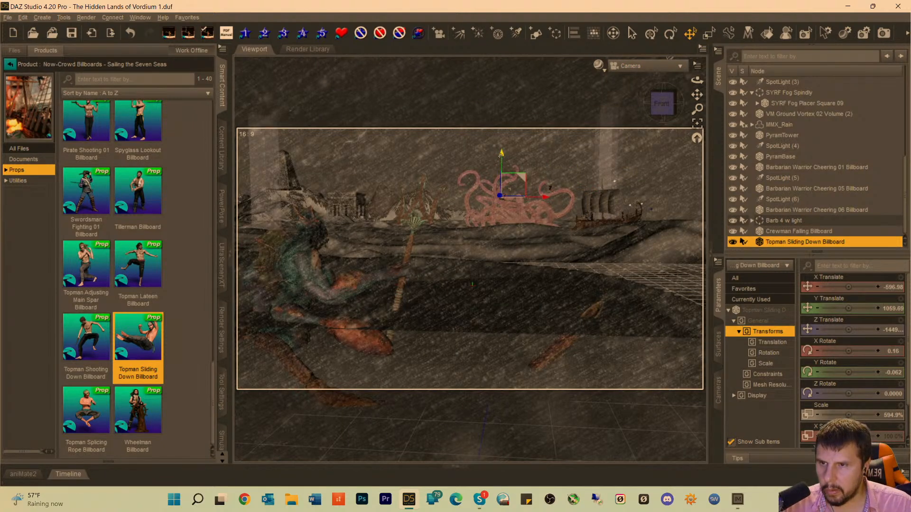
mouse_move(503, 152)
mouse_down()
mouse_move(512, 124)
mouse_move(512, 140)
mouse_up()
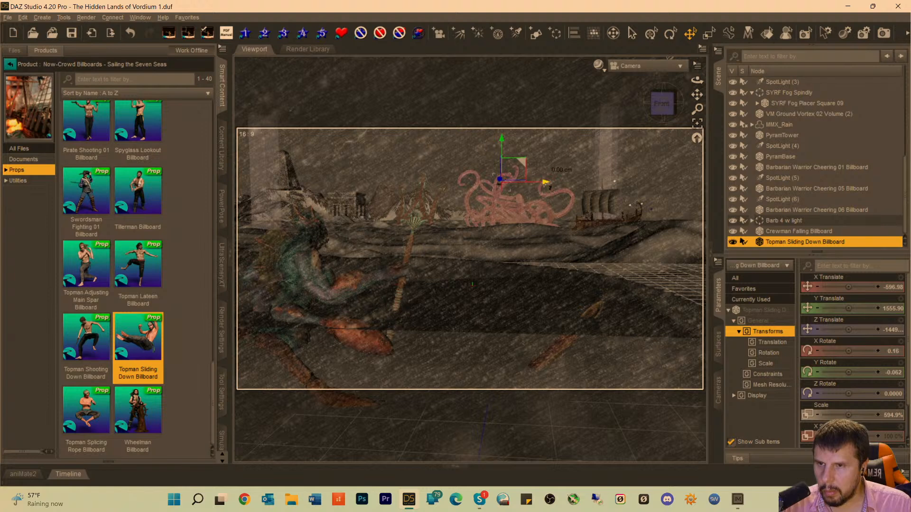
drag(546, 182, 527, 193)
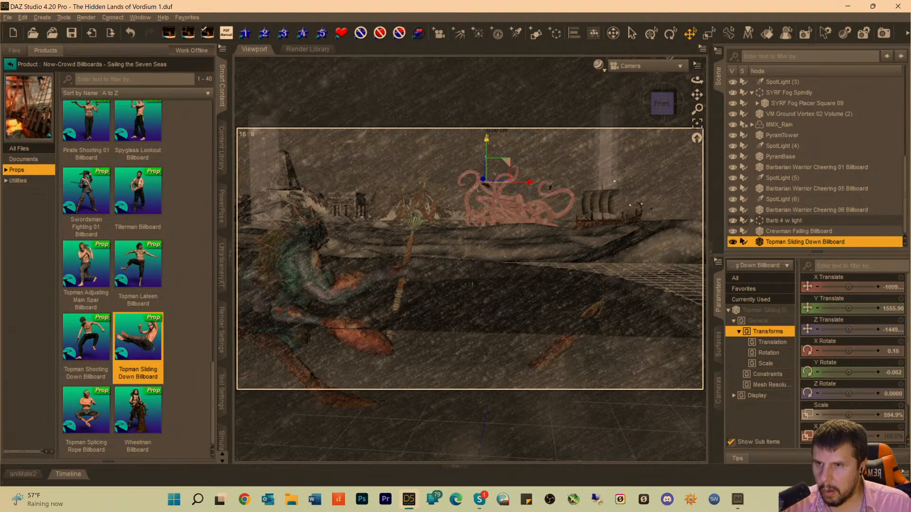
drag(487, 138, 486, 135)
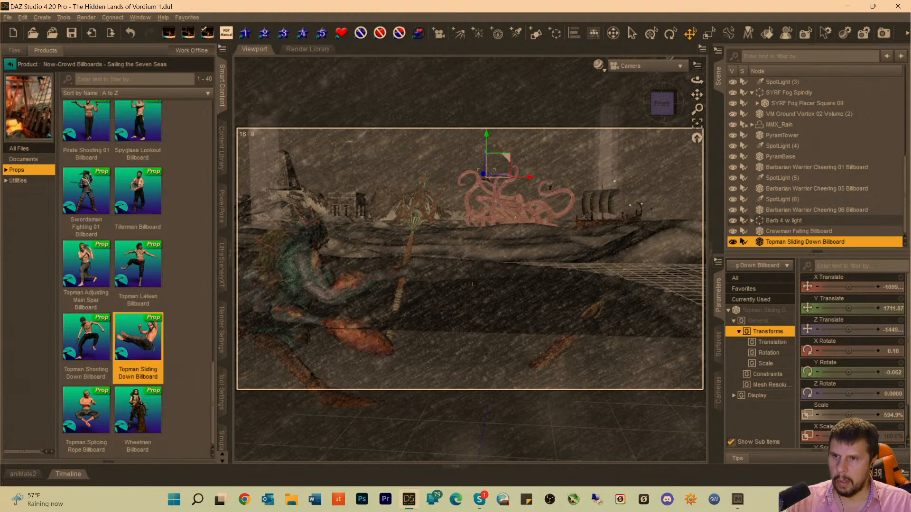
Select the Crewman Falling Billboard at the kraken's curled tentacle and scale it to 605.1%.
click(522, 193)
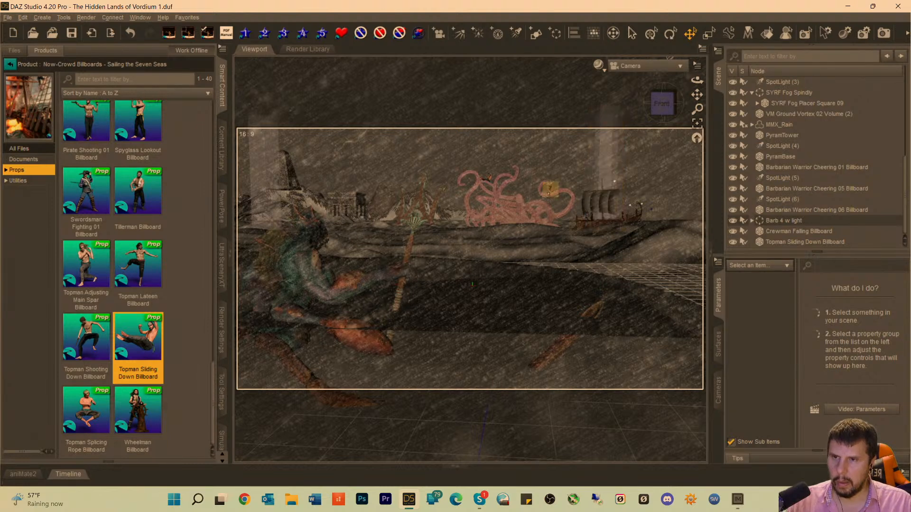
click(551, 189)
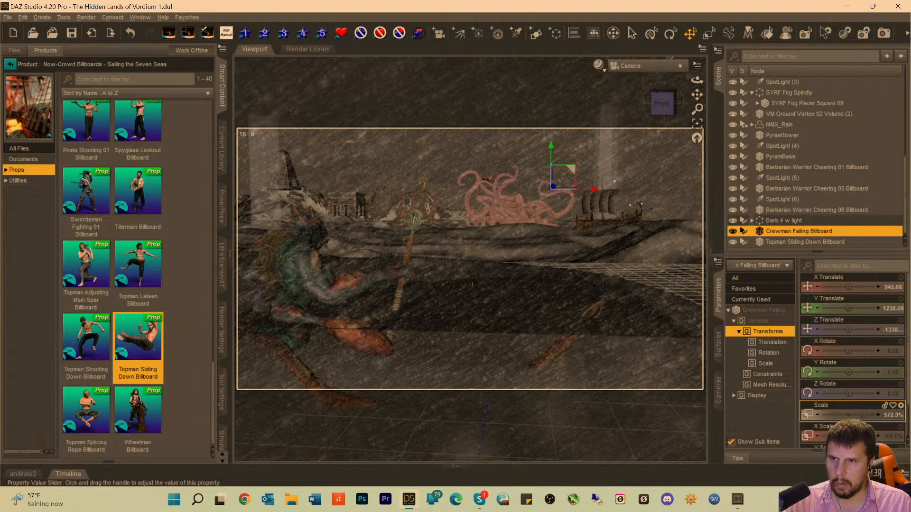
Scale the Crewman Falling Billboard to 803.6% and move it above the kraken's curled tentacle to X Translate 1167.05 and Y Translate 1539.55.
click(536, 125)
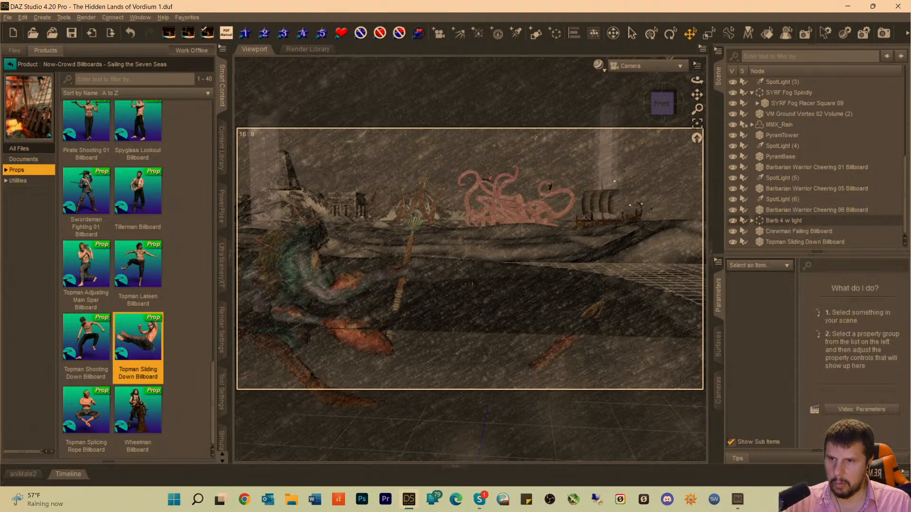
click(549, 189)
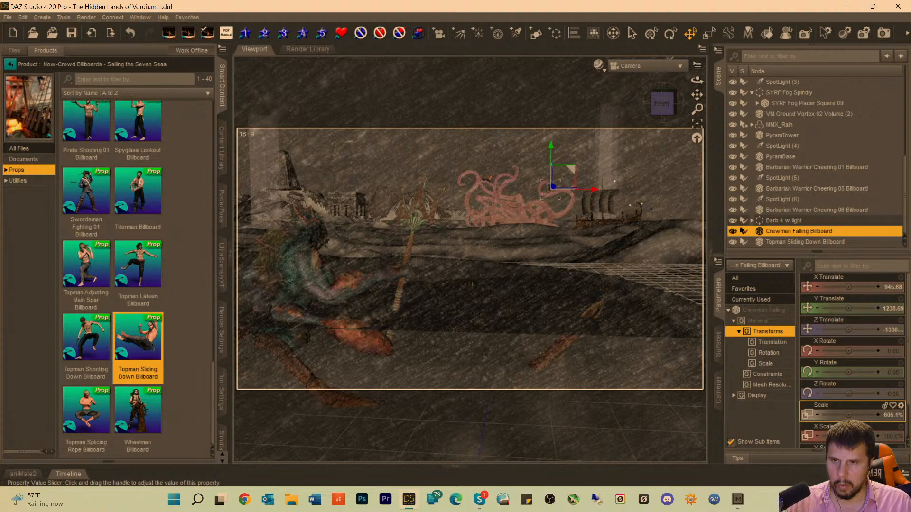
drag(848, 415, 859, 415)
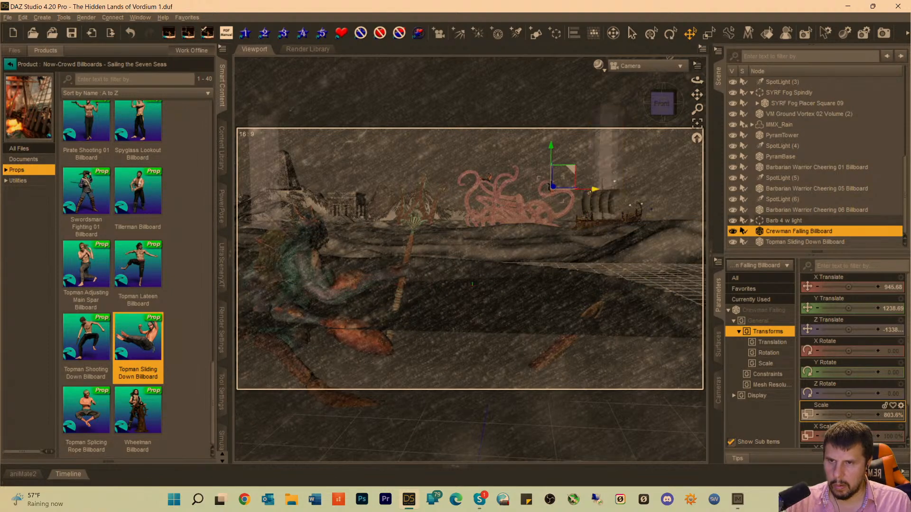
drag(592, 192, 598, 192)
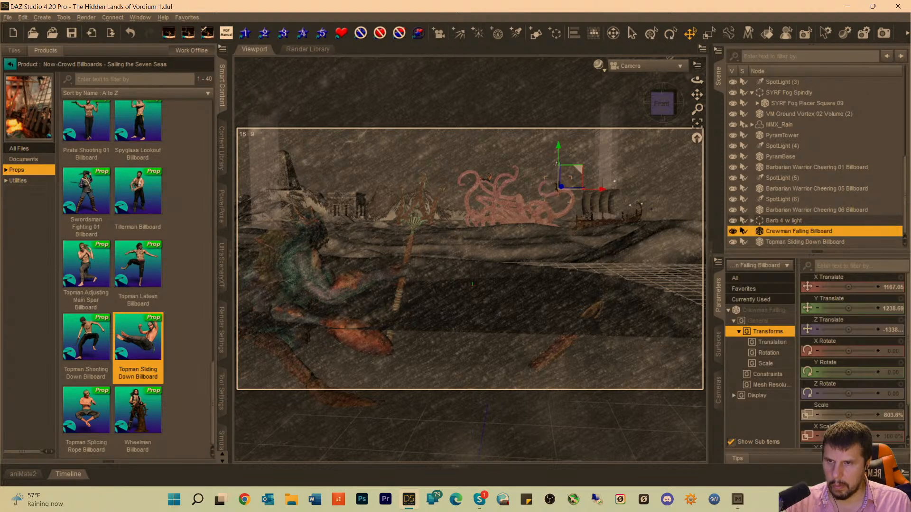
drag(559, 147, 558, 135)
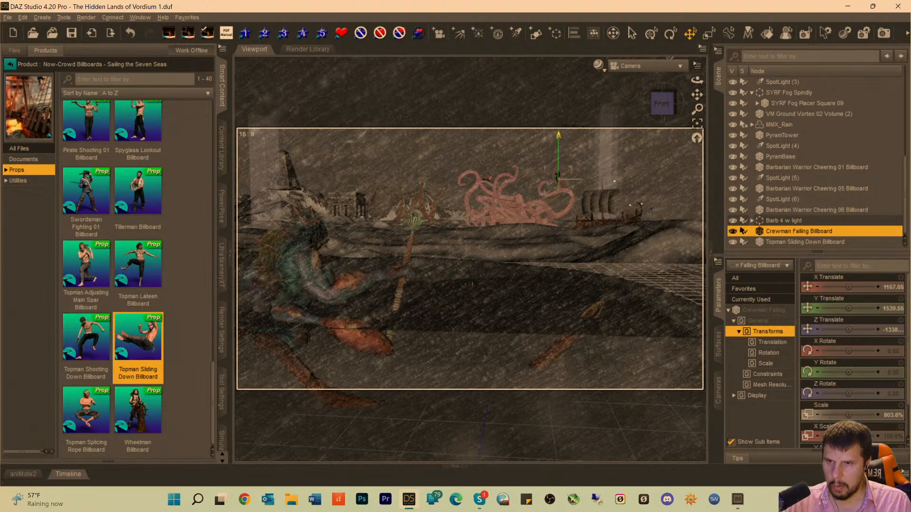
click(474, 140)
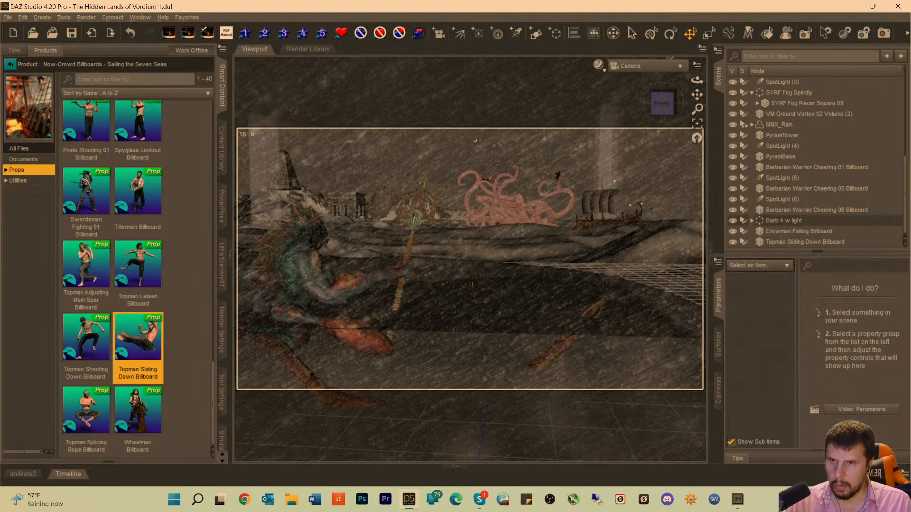
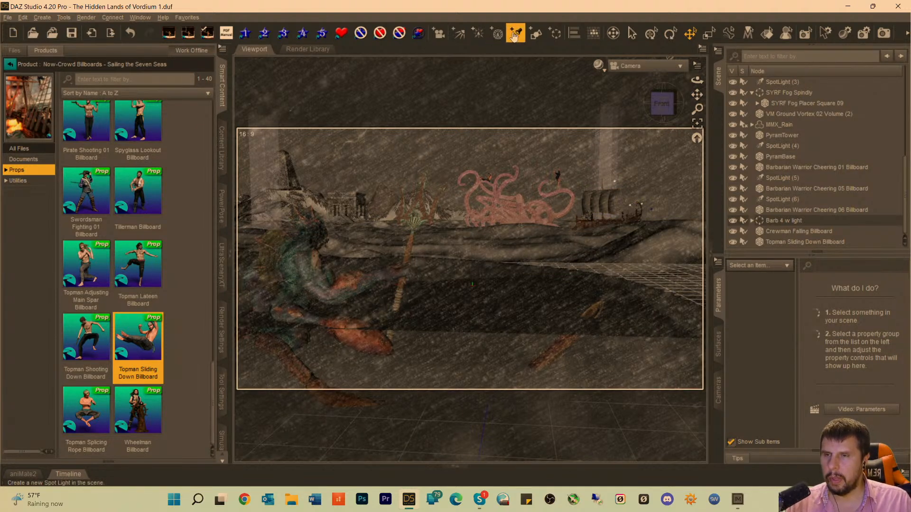
Create SpotLight (8), look through it and frame it on the Topman Sliding Down Billboard.
click(516, 33)
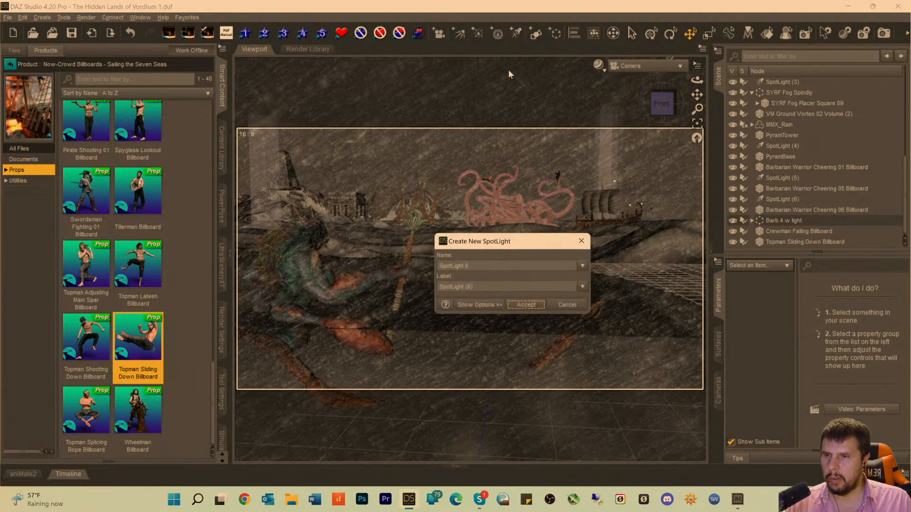
click(525, 306)
click(777, 233)
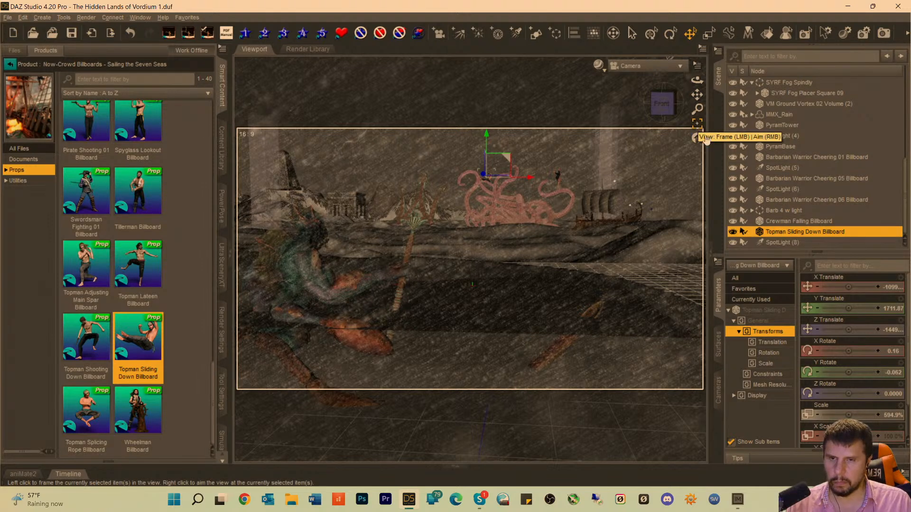
click(632, 68)
click(626, 255)
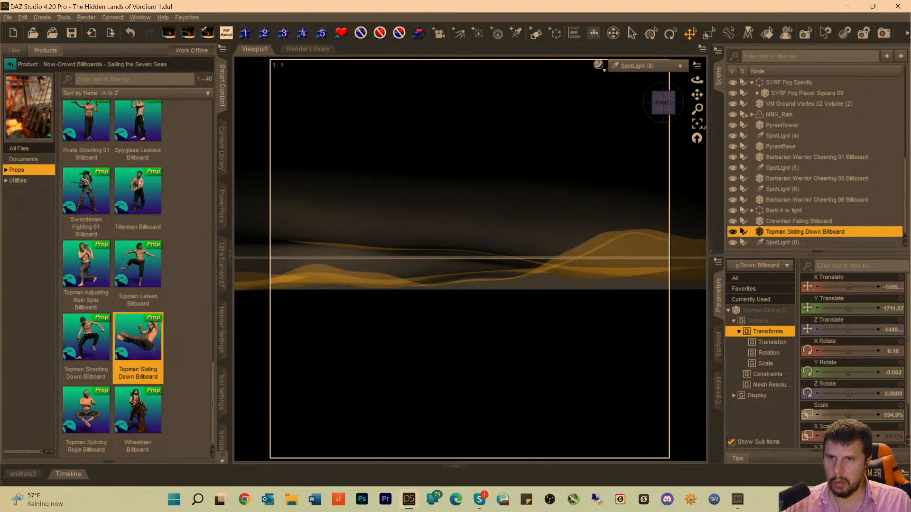
click(697, 124)
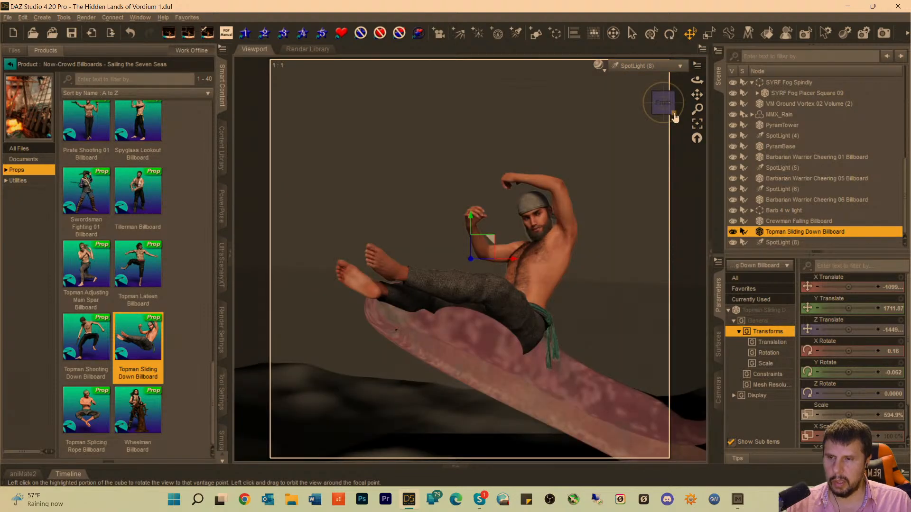
Raise the Topman Sliding Down Billboard above the kraken's tentacle to Y Translate 1773.75.
drag(672, 103, 672, 115)
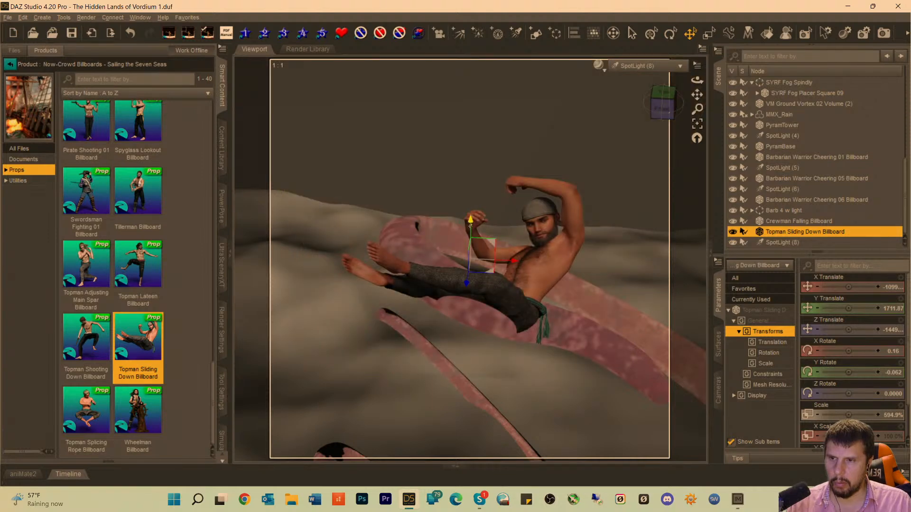
drag(469, 221, 481, 188)
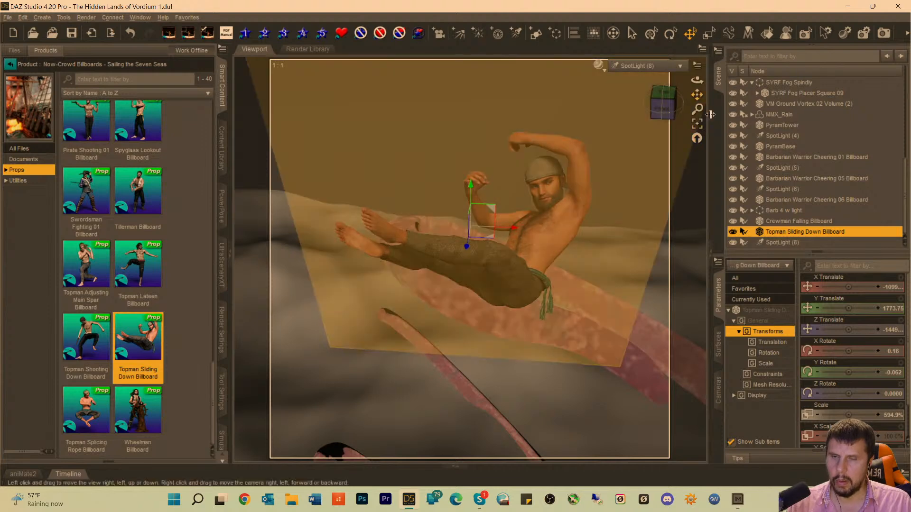
drag(664, 109, 662, 84)
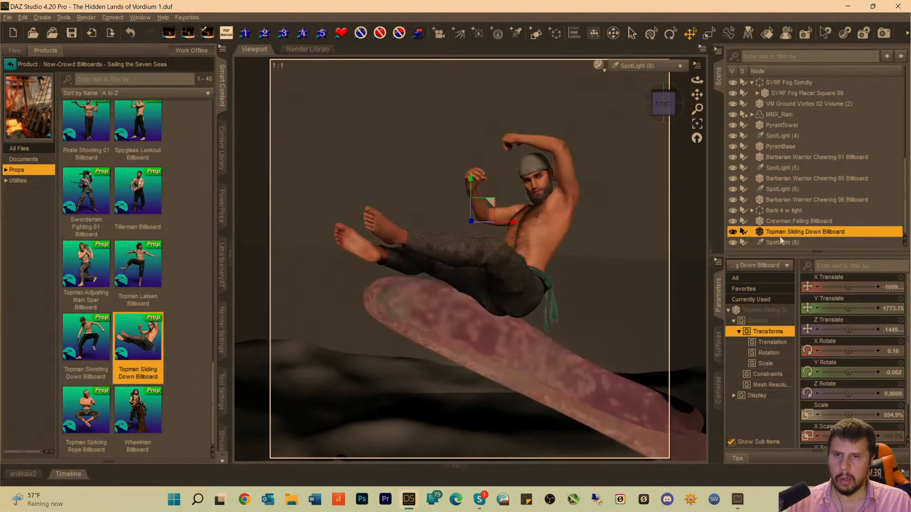
Reposition SpotLight (8) up and back from the sliding topman, to X Translate about -1015, Y Translate 1872.63 and Z Translate about -1357.
click(781, 243)
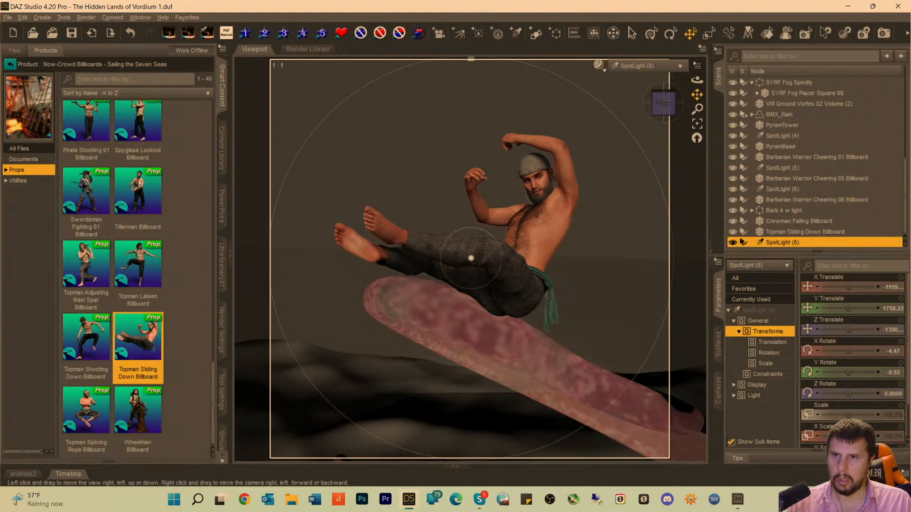
drag(697, 95, 683, 101)
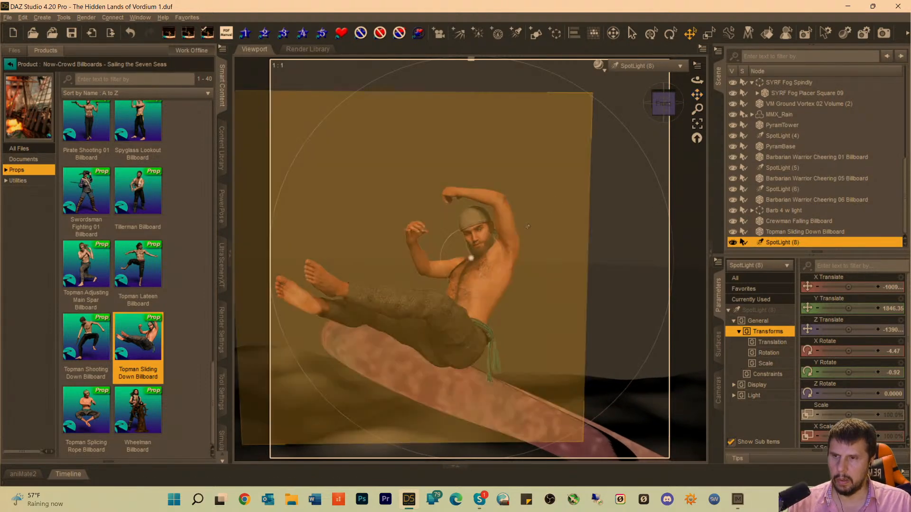
scroll(484, 240, down, 2)
scroll(484, 240, down, 1)
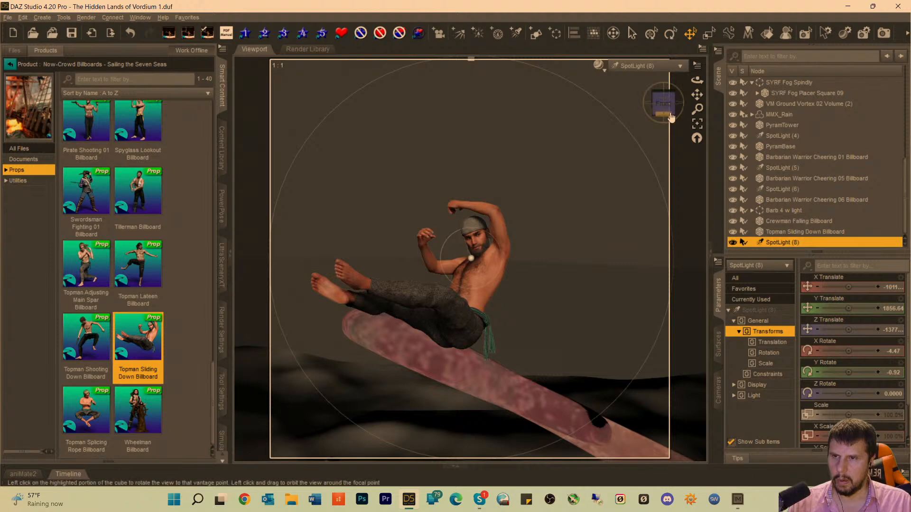
scroll(663, 114, down, 2)
scroll(663, 114, down, 1)
scroll(663, 113, down, 1)
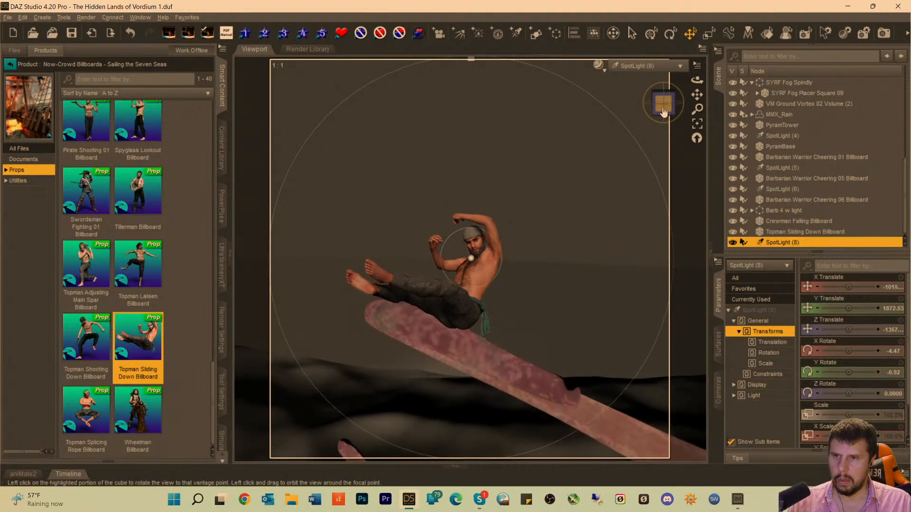
Set SpotLight (8)'s Luminous Flux to 291500 lumens.
click(515, 34)
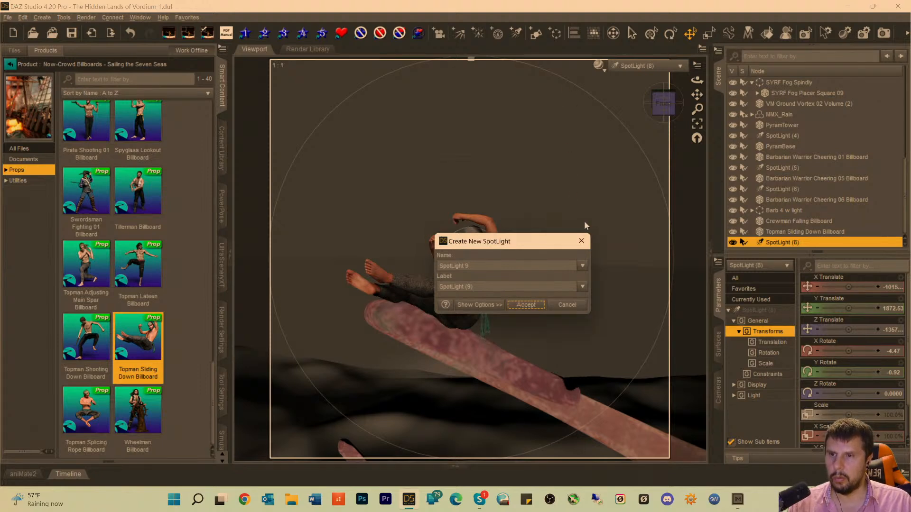
click(567, 305)
scroll(877, 360, down, 1)
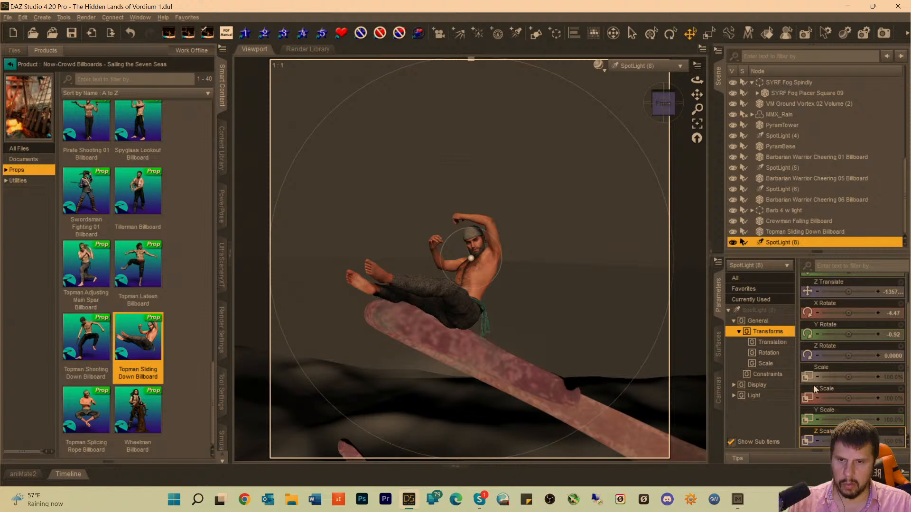
scroll(864, 356, down, 3)
scroll(877, 399, down, 6)
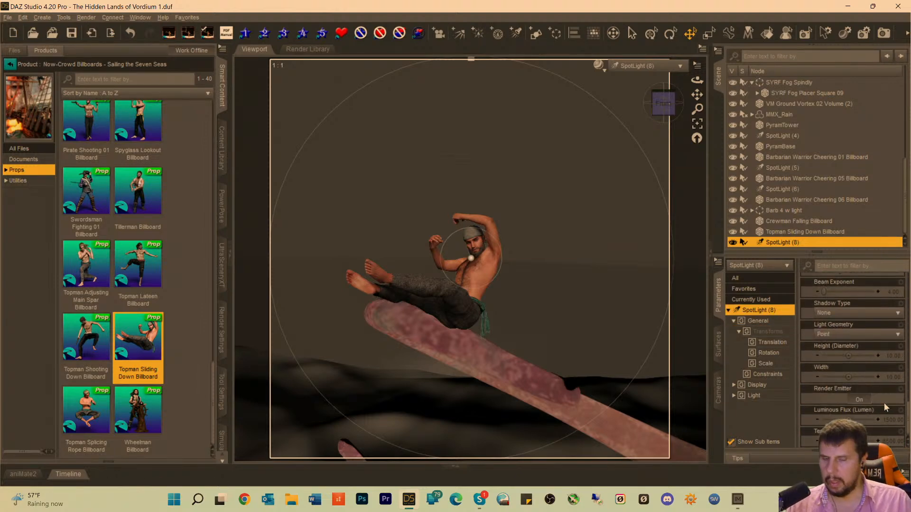
click(895, 422)
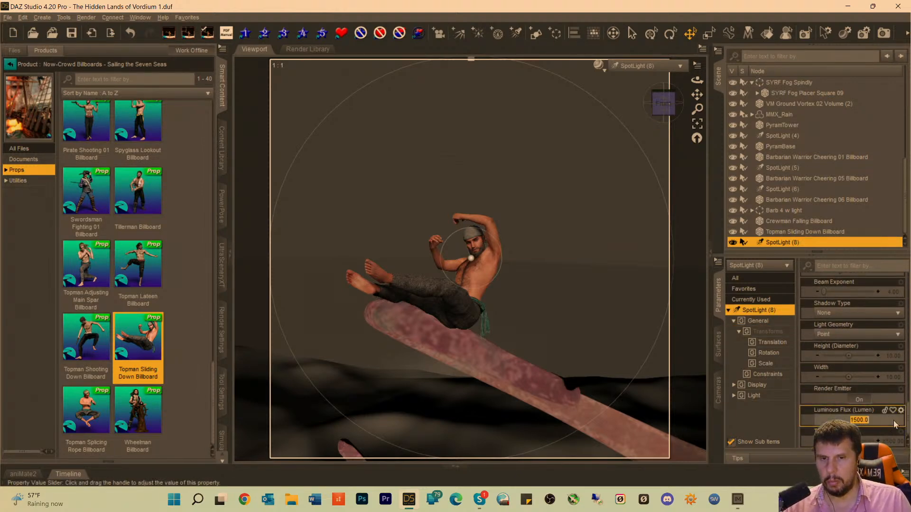
click(851, 420)
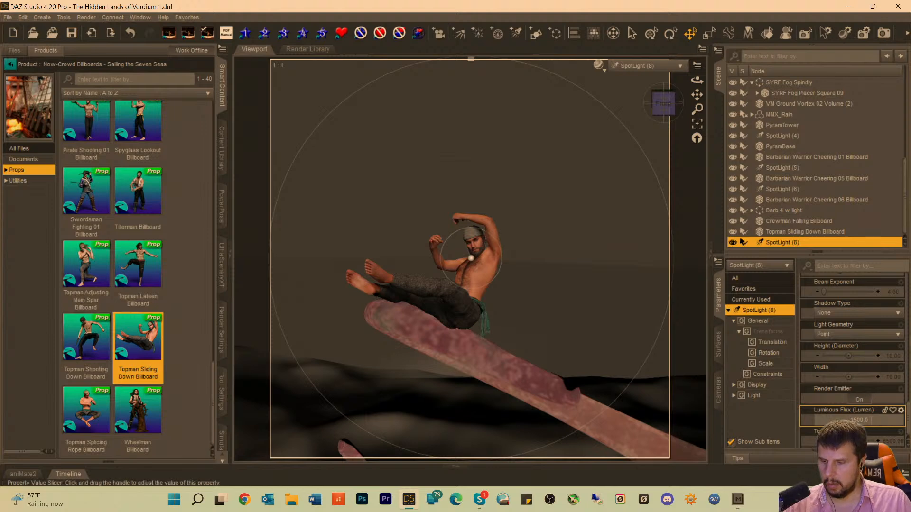
text(99)
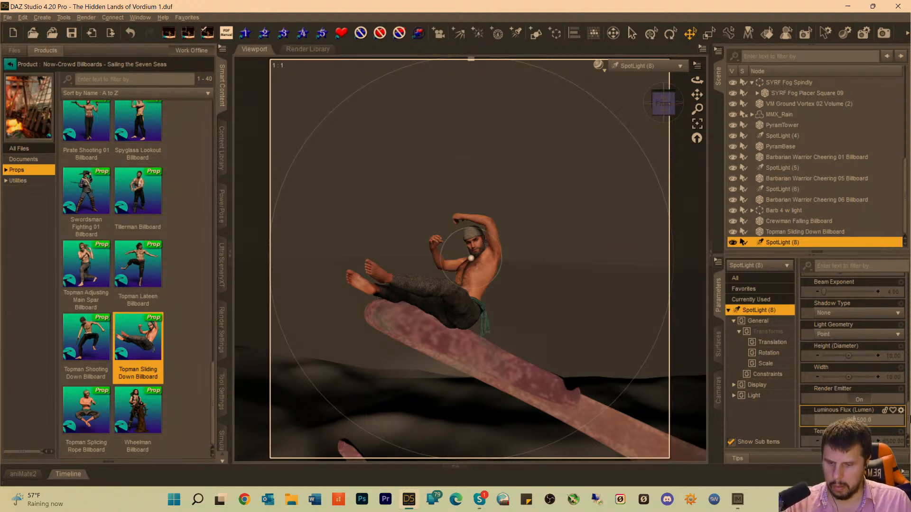
key(Return)
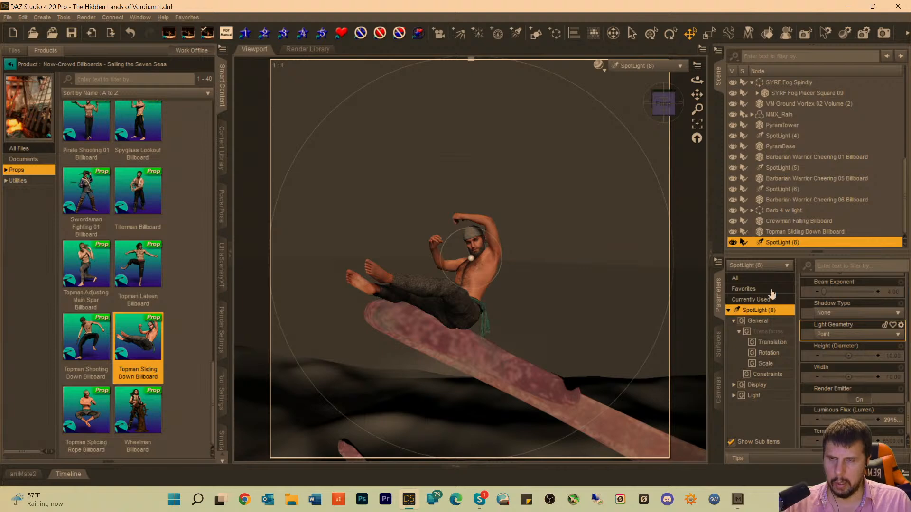
Create SpotLight (9), look through it and frame it on the Crewman Falling Billboard.
click(519, 34)
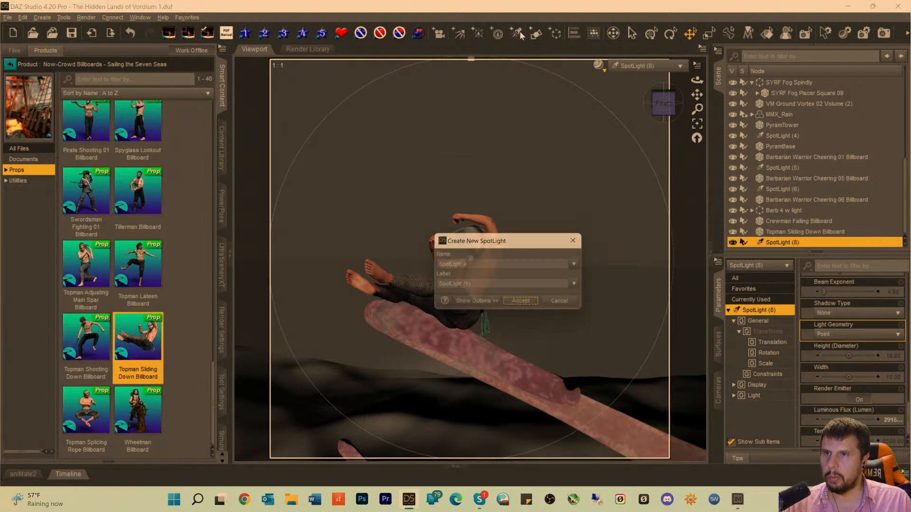
click(526, 305)
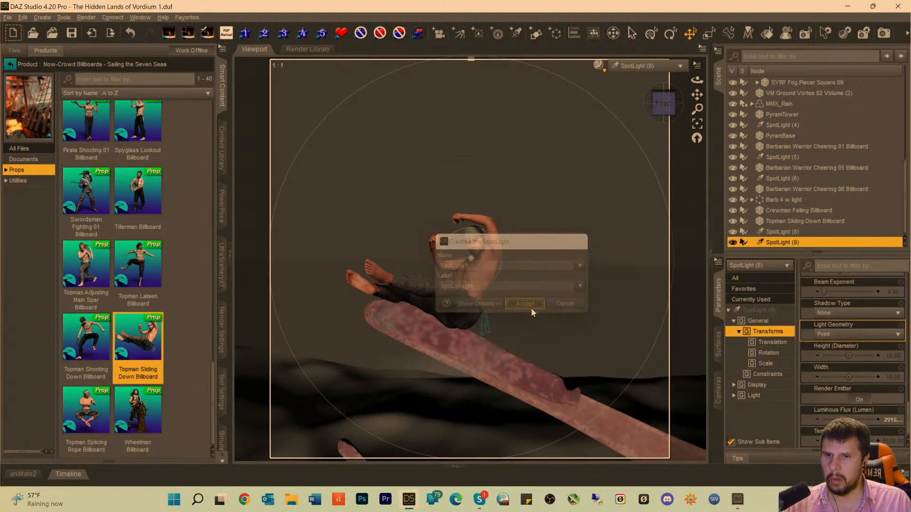
click(638, 66)
click(631, 279)
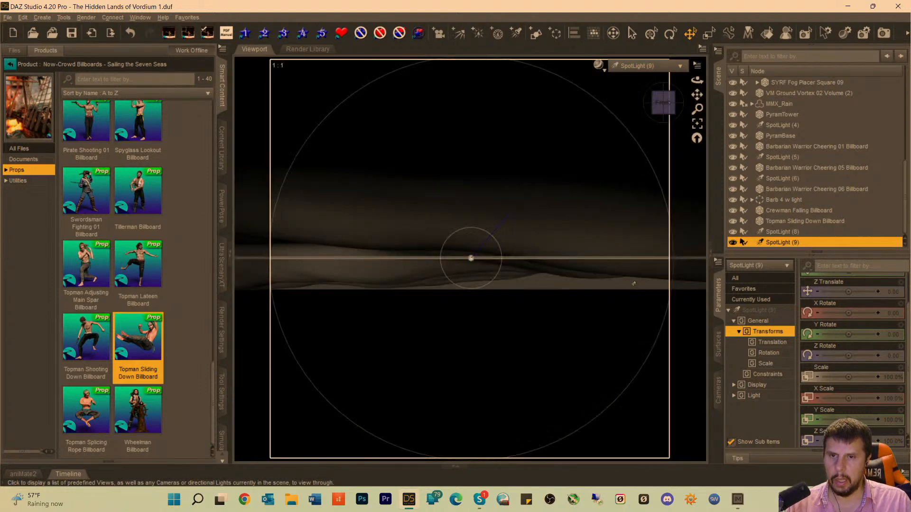
click(784, 210)
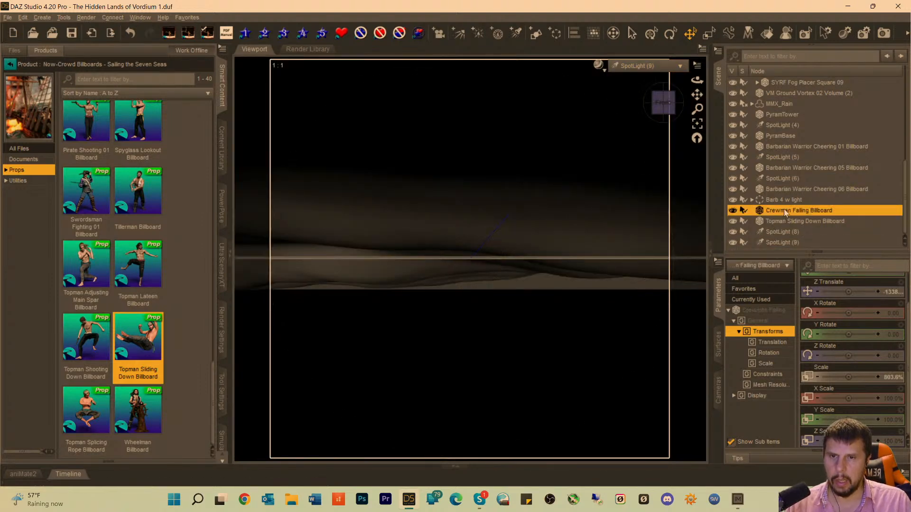
click(699, 125)
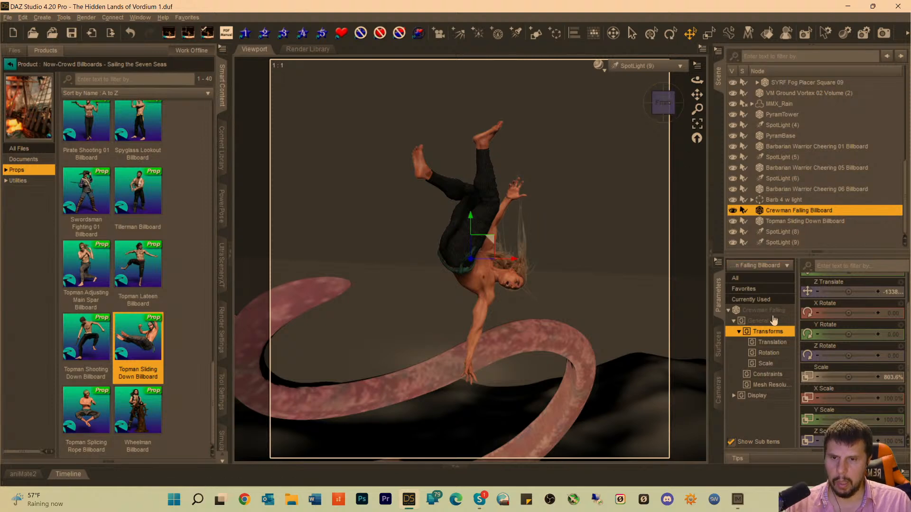
Raise the Crewman Falling Billboard well clear of the curled tentacle and shift it in the negative X direction.
click(768, 310)
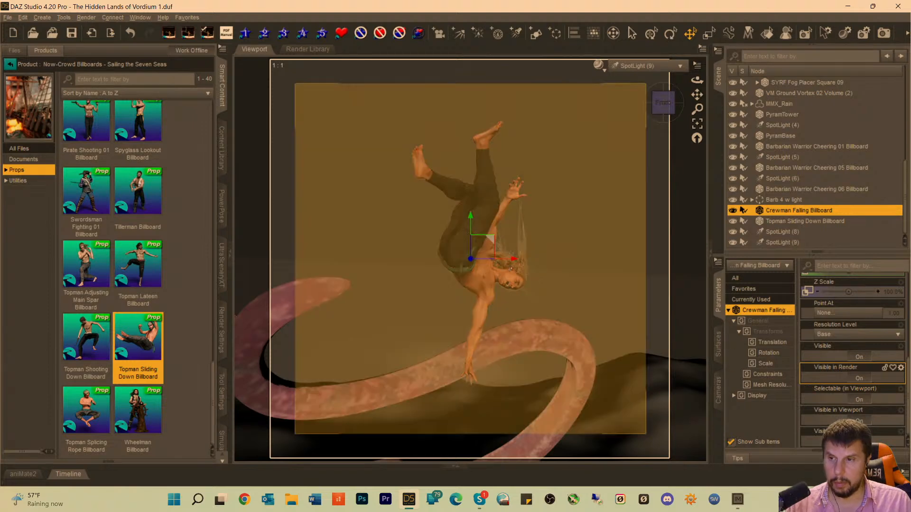
drag(470, 221, 470, 154)
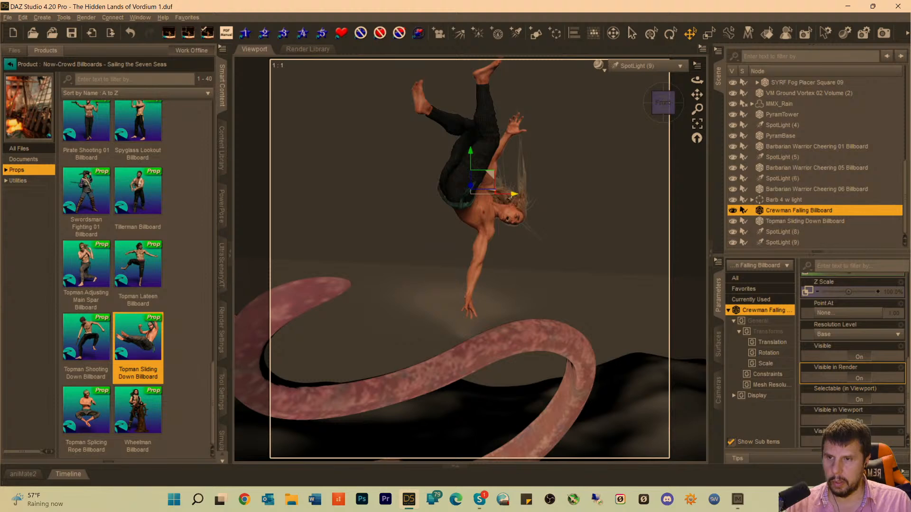
drag(510, 198, 461, 205)
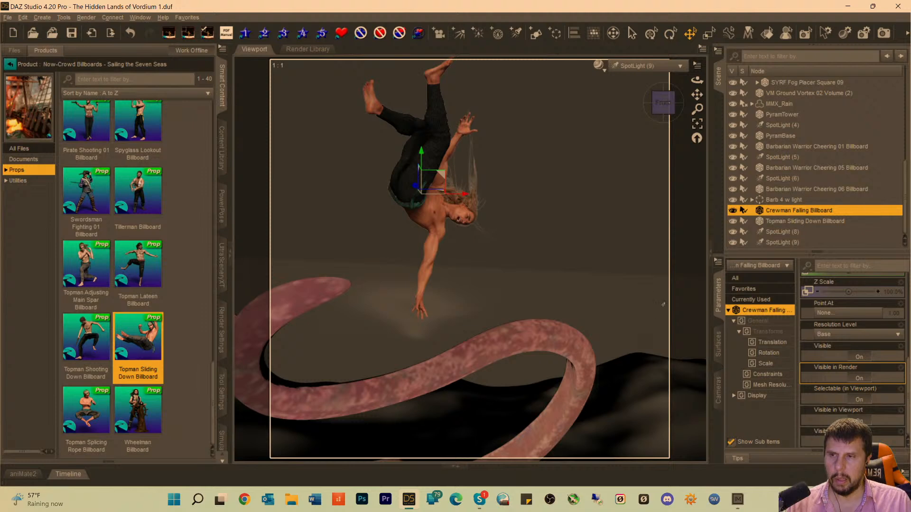
Re-aim SpotLight (9) to centre on the falling crewman, with X Rotate 15.81, Y Rotate 10.77 and Z Translate about -1262.
click(779, 241)
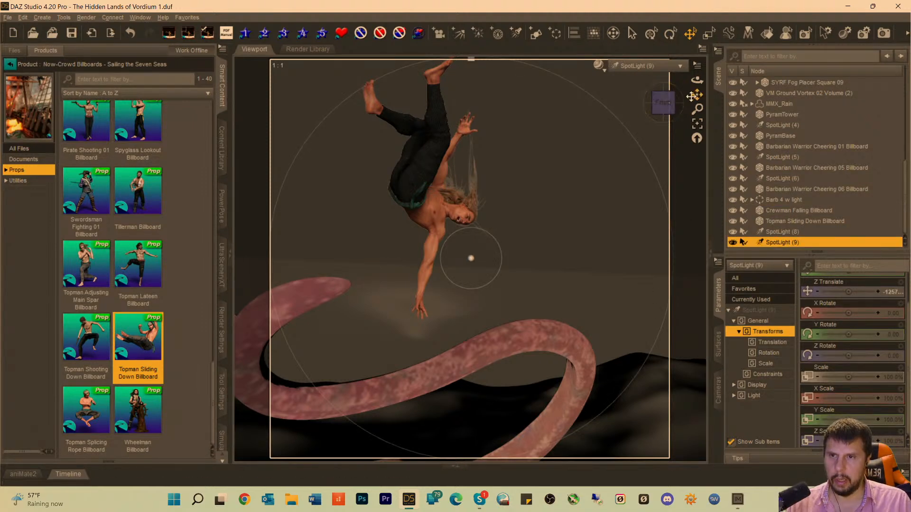
drag(695, 96, 709, 111)
drag(696, 95, 653, 88)
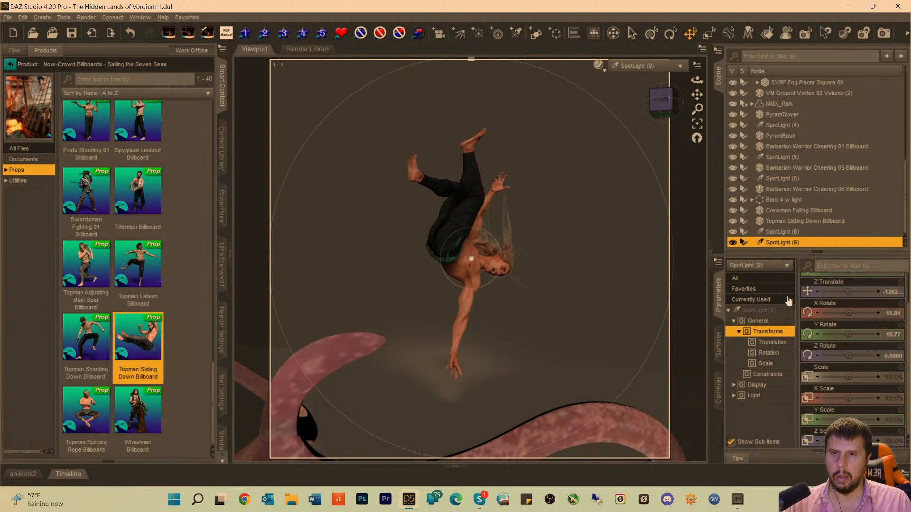
Set SpotLight (9)'s Luminous Flux to 291500 lumens.
click(757, 310)
scroll(863, 345, down, 10)
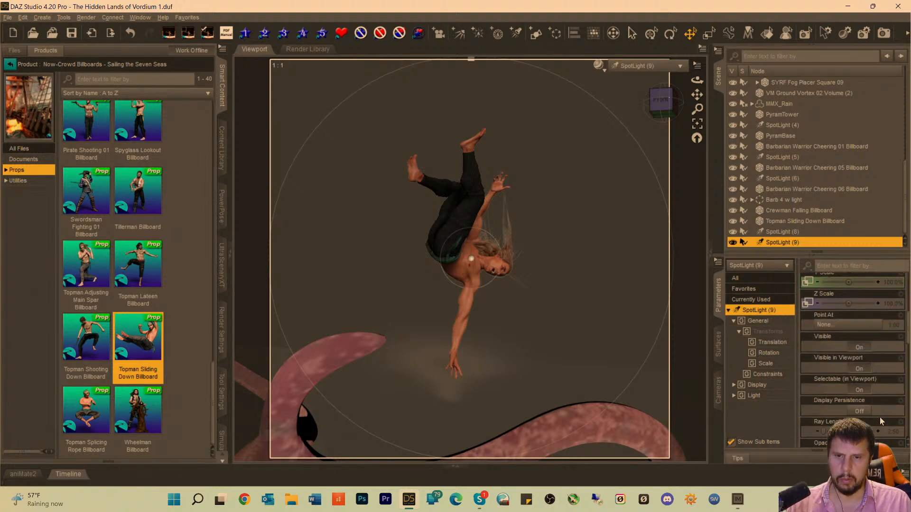
click(889, 421)
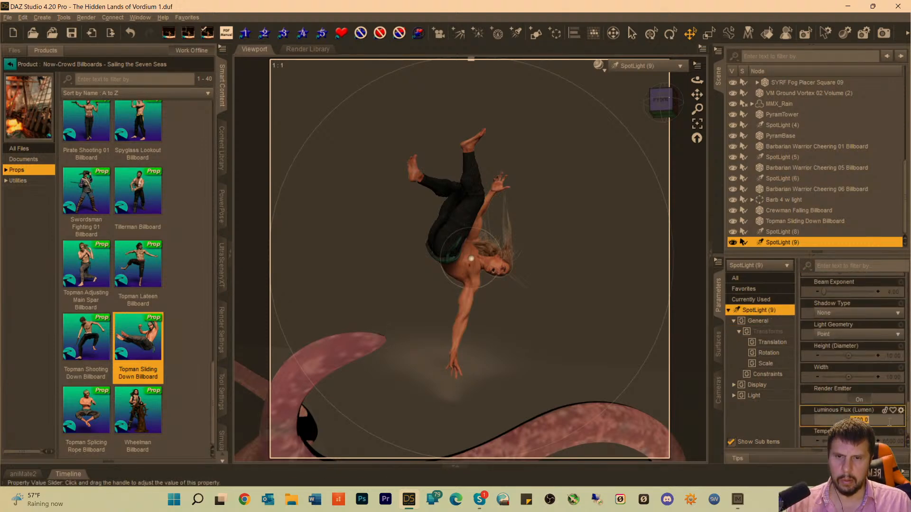
click(853, 419)
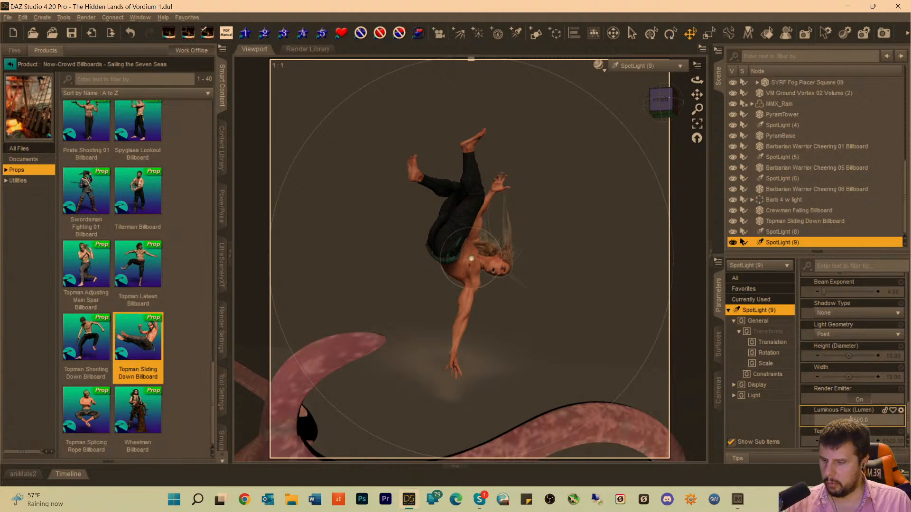
text(129)
key(Return)
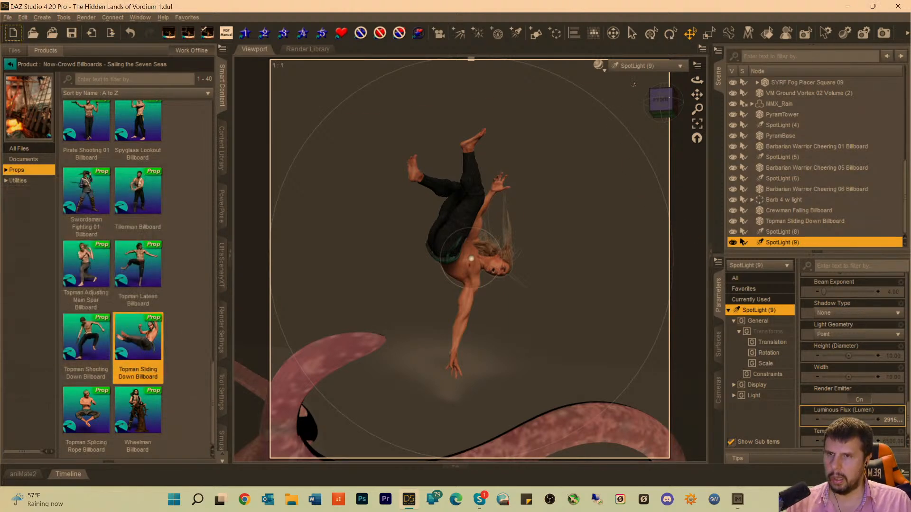
Return to the Camera view and preview the scene with rendered lighting.
click(641, 65)
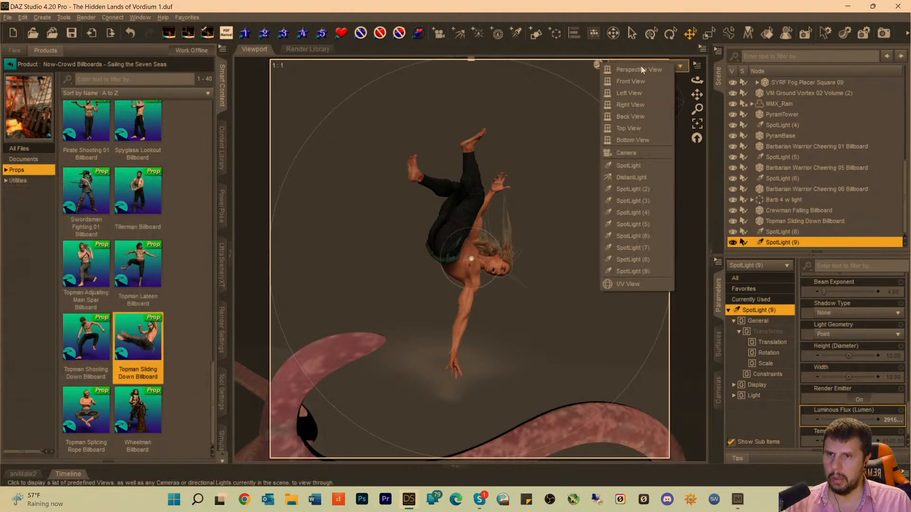
click(631, 153)
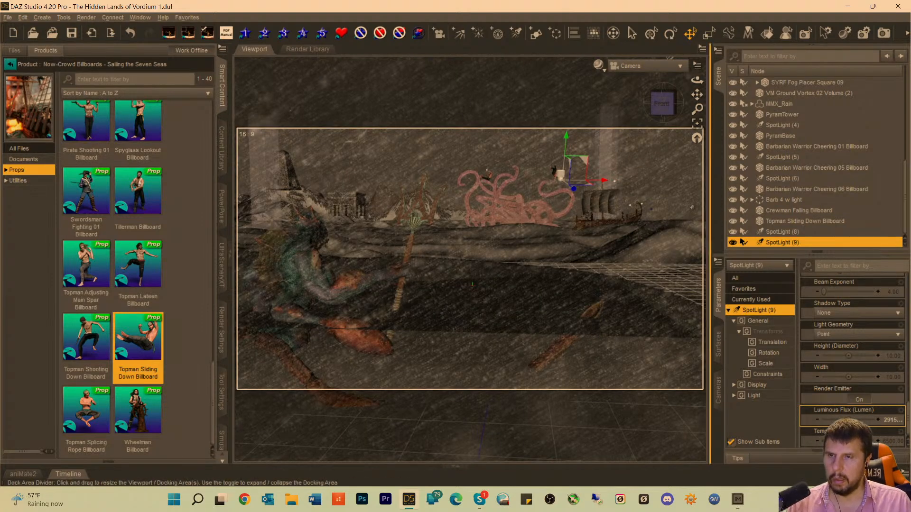
click(749, 34)
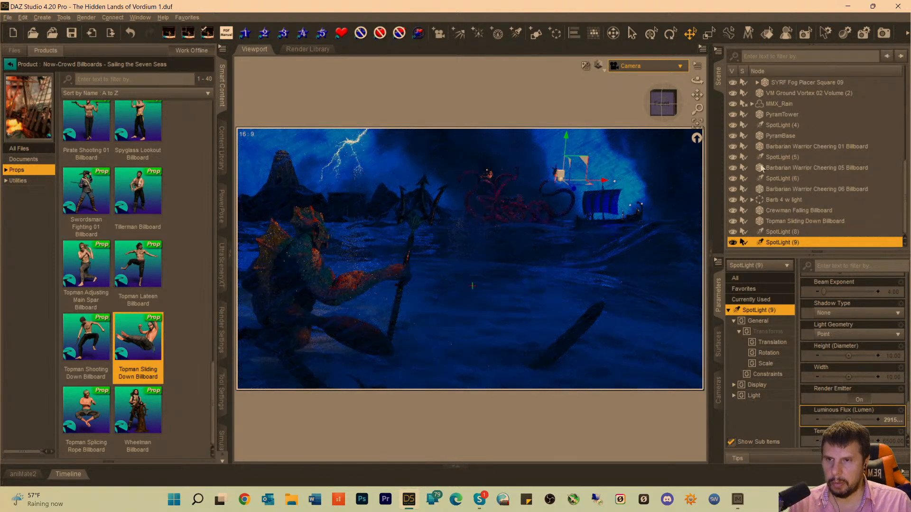
Set SpotLight (8)'s Luminous Flux to 91500 lumens.
click(676, 288)
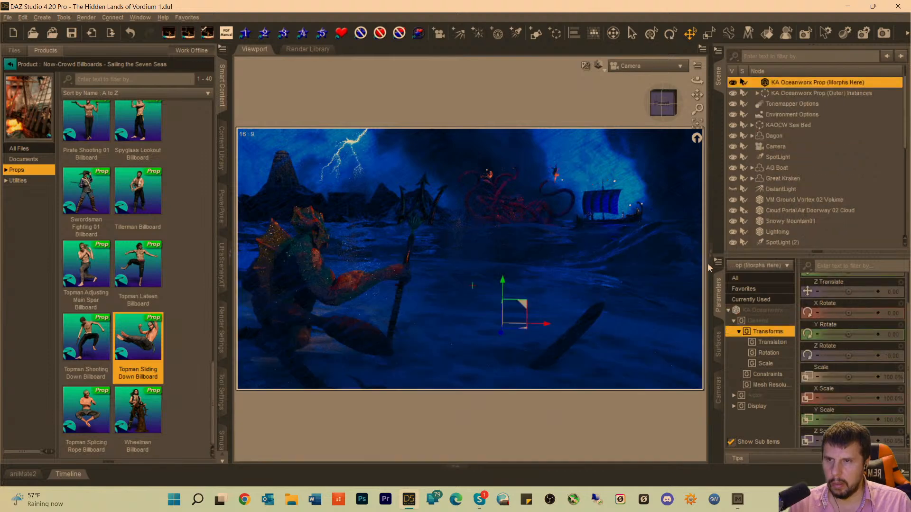
click(670, 186)
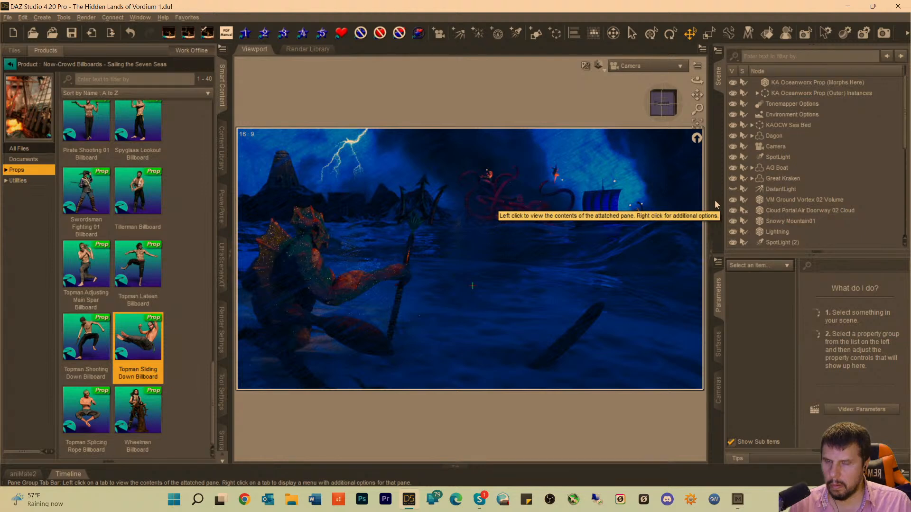
click(768, 242)
scroll(780, 180, down, 10)
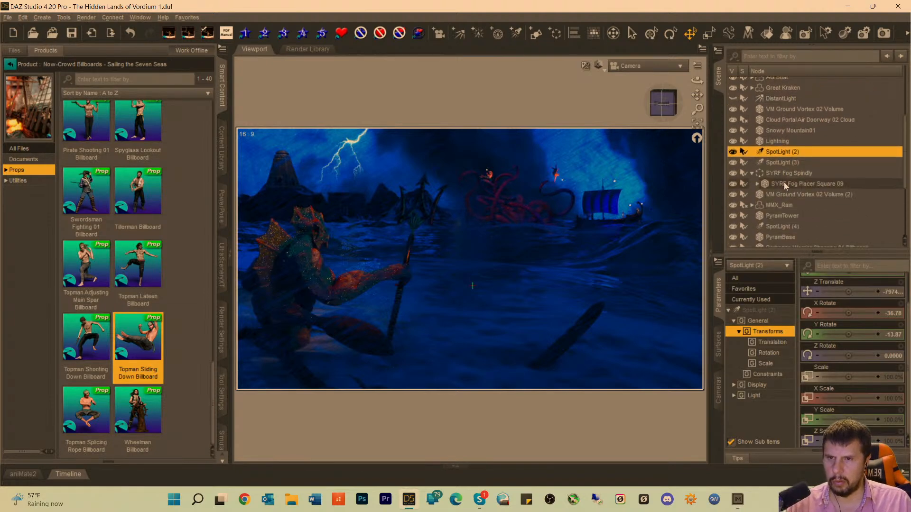
scroll(792, 195, down, 2)
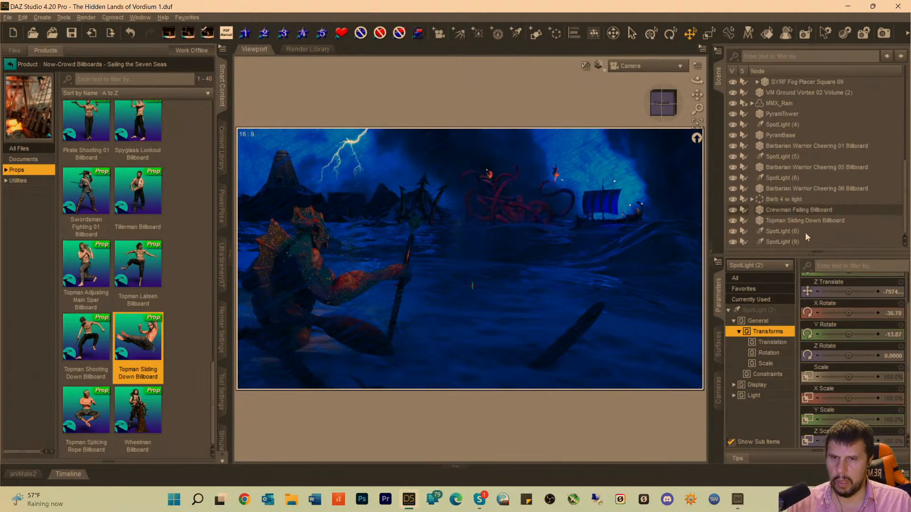
click(782, 232)
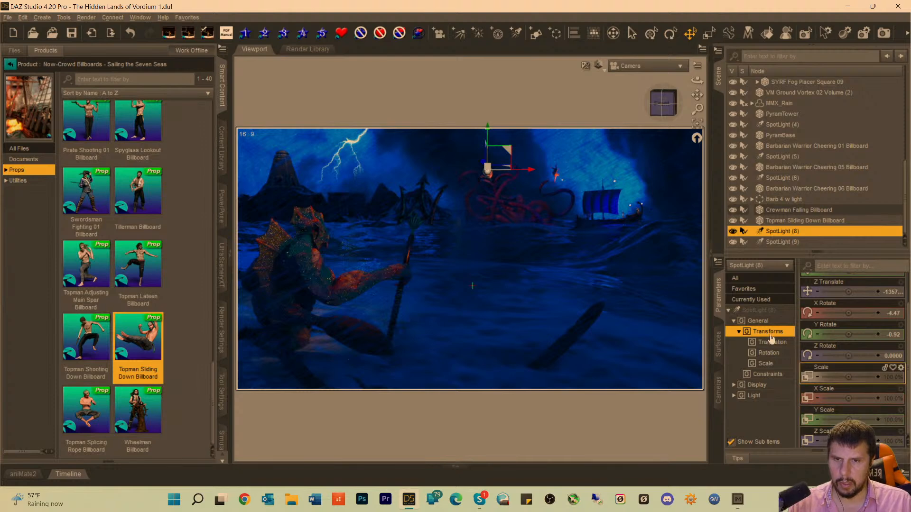
click(759, 311)
scroll(879, 400, down, 3)
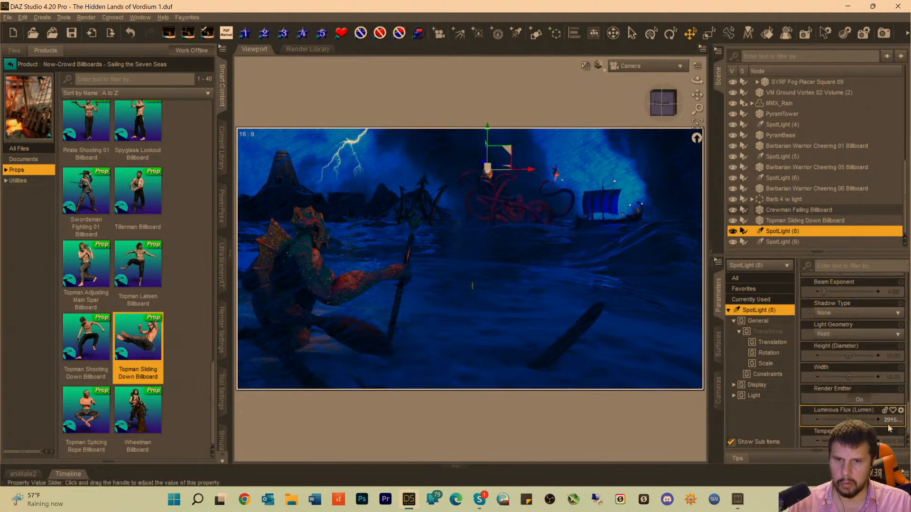
click(893, 421)
click(850, 421)
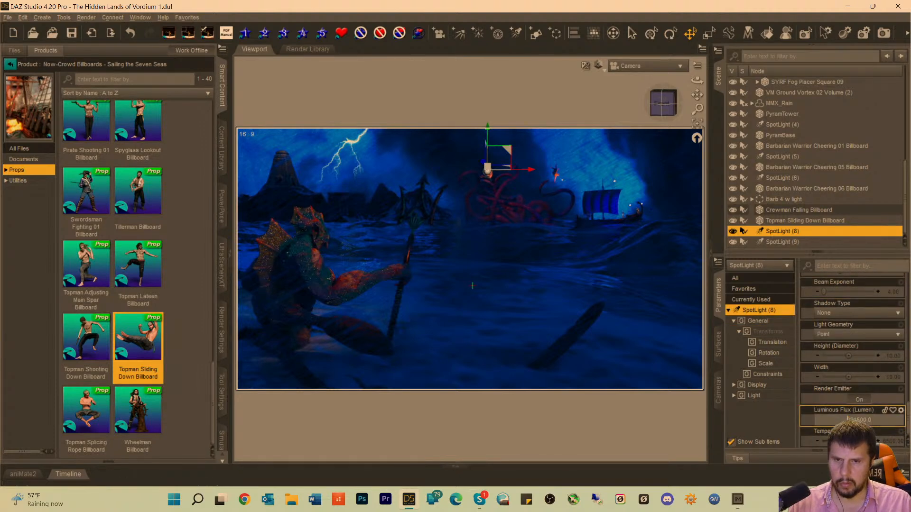
key(BackSpace)
key(Return)
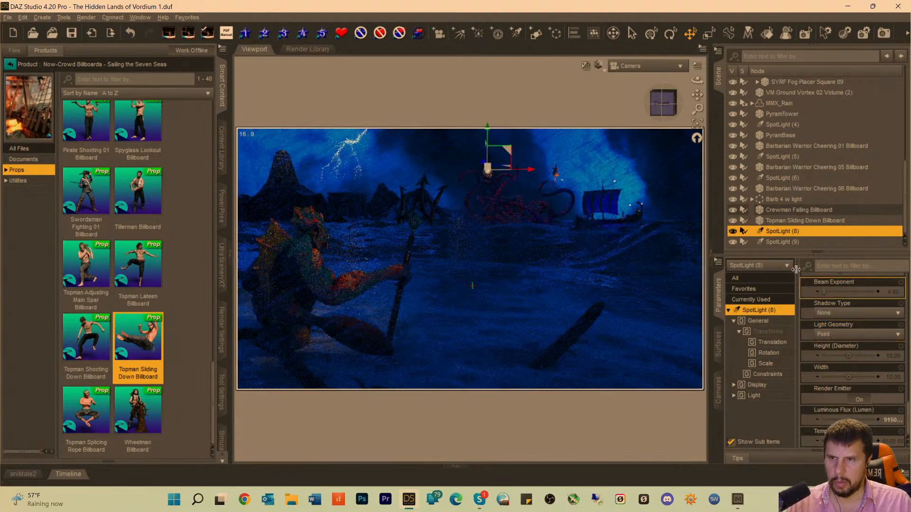
Set SpotLight (9)'s Luminous Flux to 91500 lumens and clear the selection to preview the dimmer crewman.
click(768, 331)
click(775, 242)
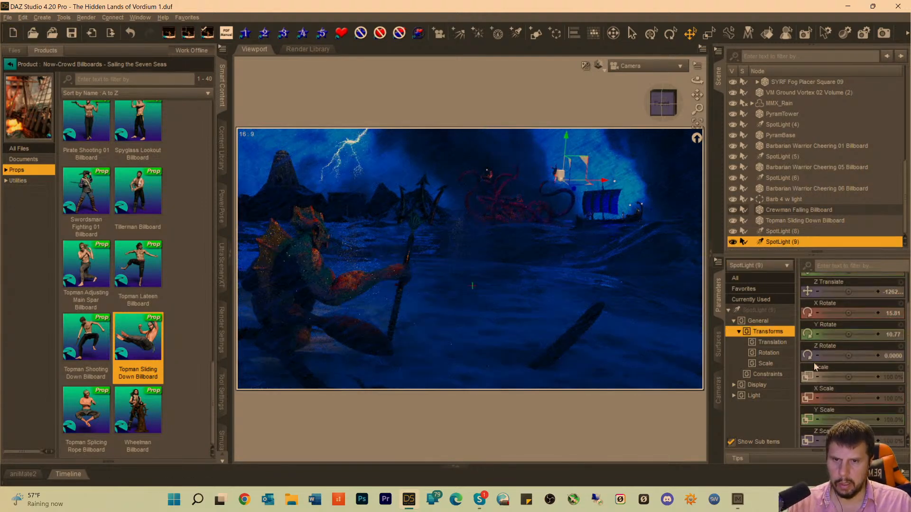
click(758, 310)
scroll(835, 363, down, 3)
scroll(854, 392, down, 3)
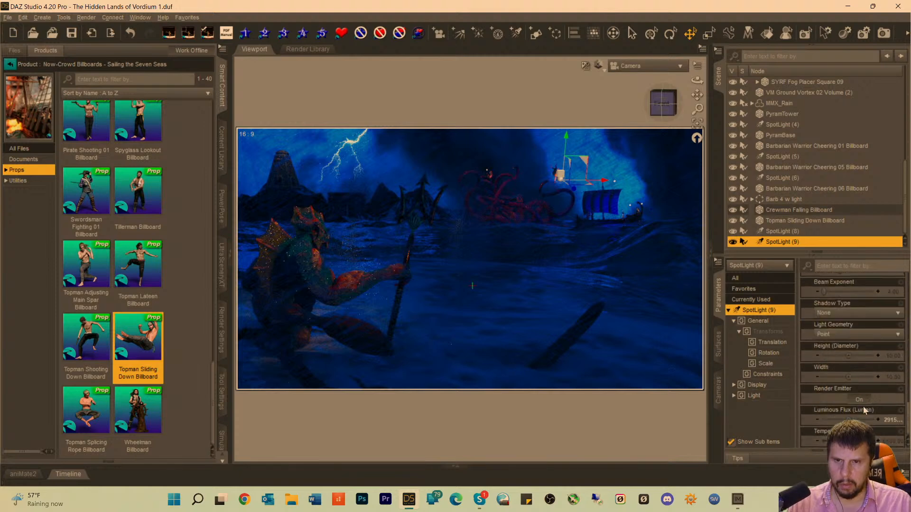
click(853, 420)
text(1500)
key(Return)
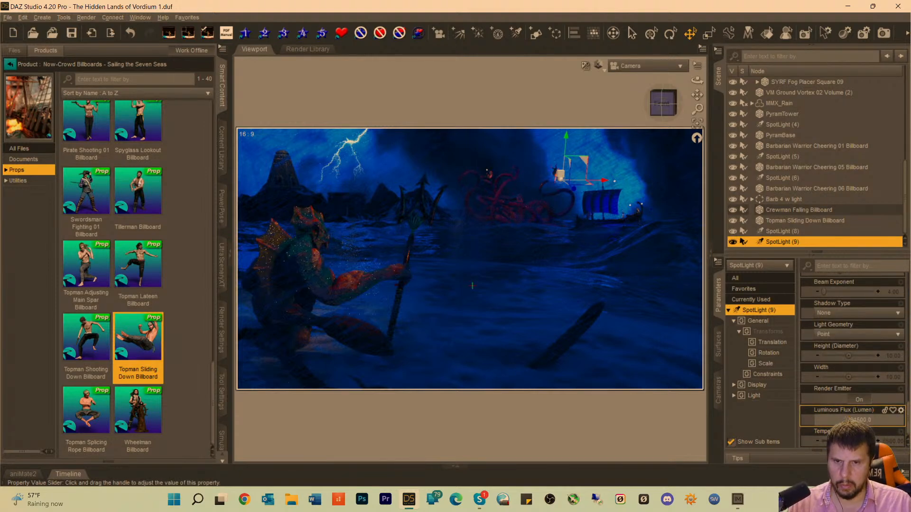
key(Return)
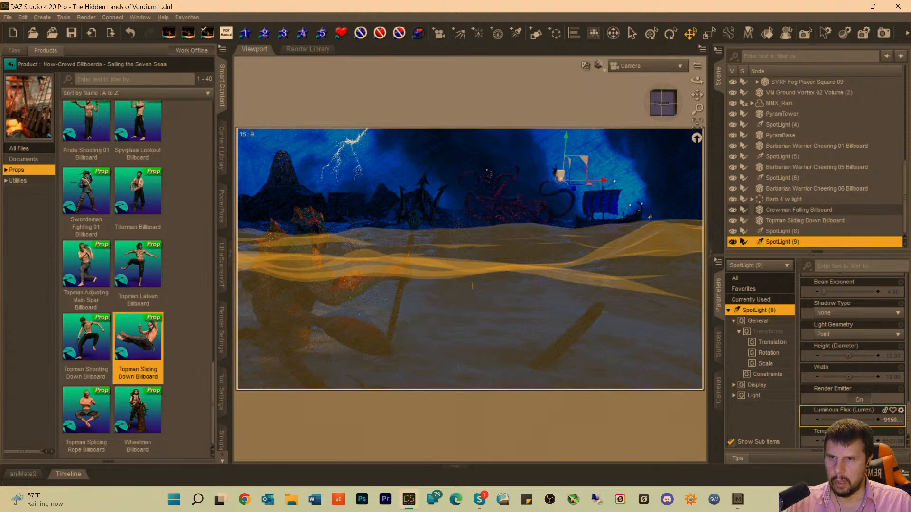
click(664, 177)
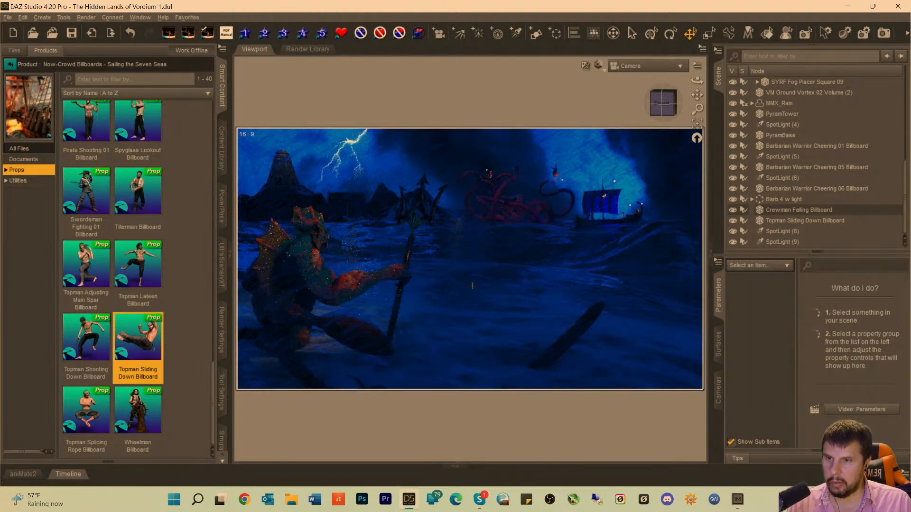
Group the Crewman Falling Billboard with SpotLight (9) under the label "Crew Fall w L9".
click(554, 157)
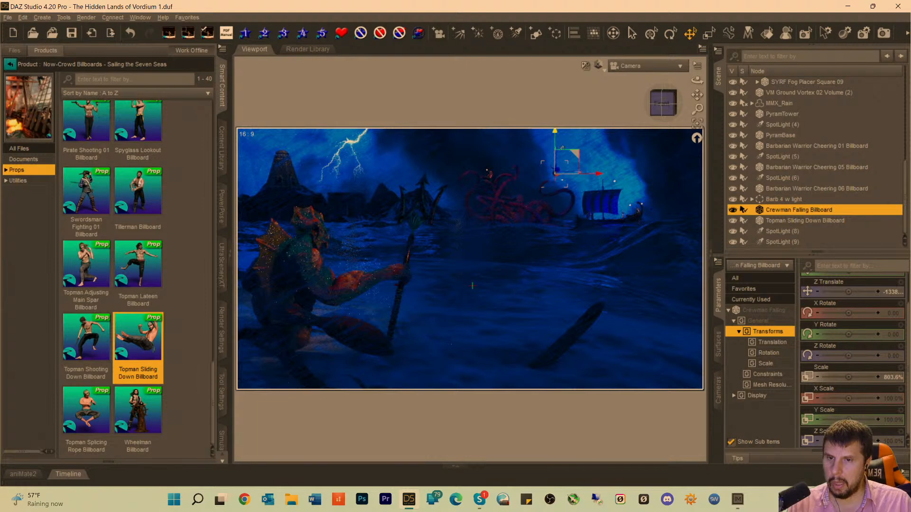
click(777, 240)
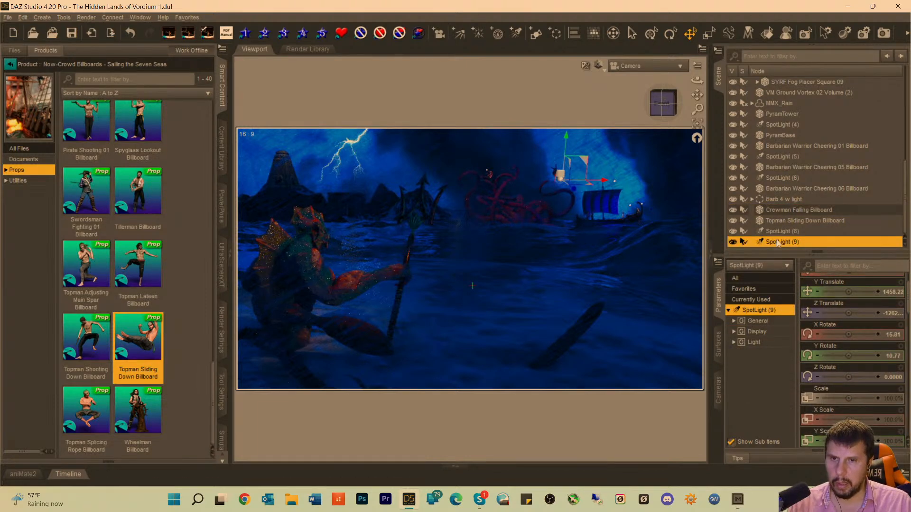
ctrl+click(778, 211)
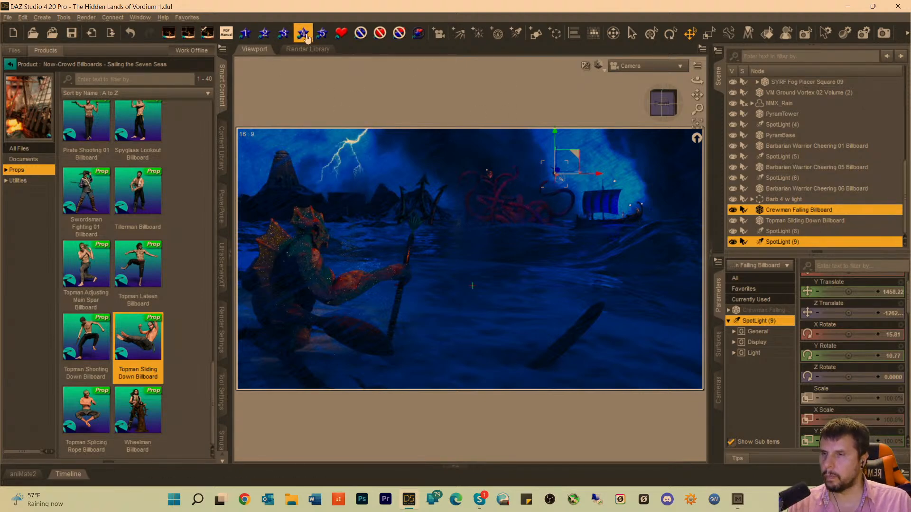
click(554, 34)
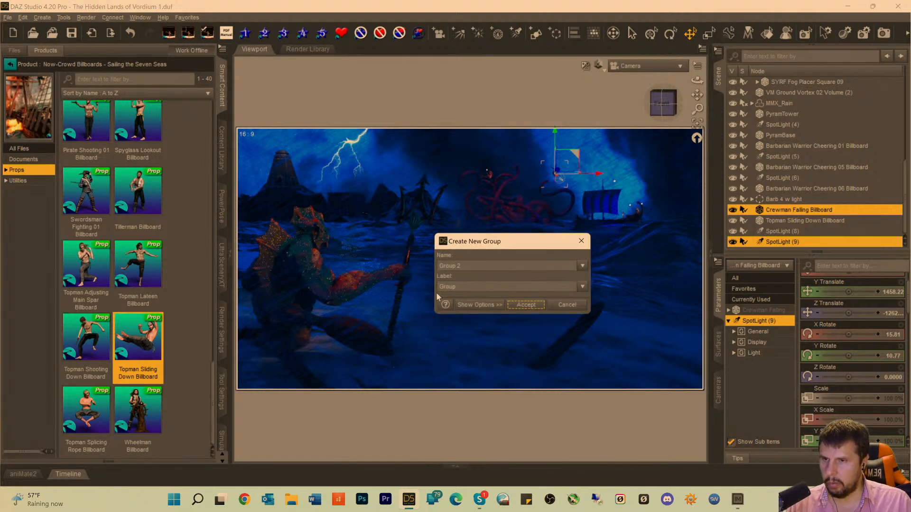
double_click(458, 285)
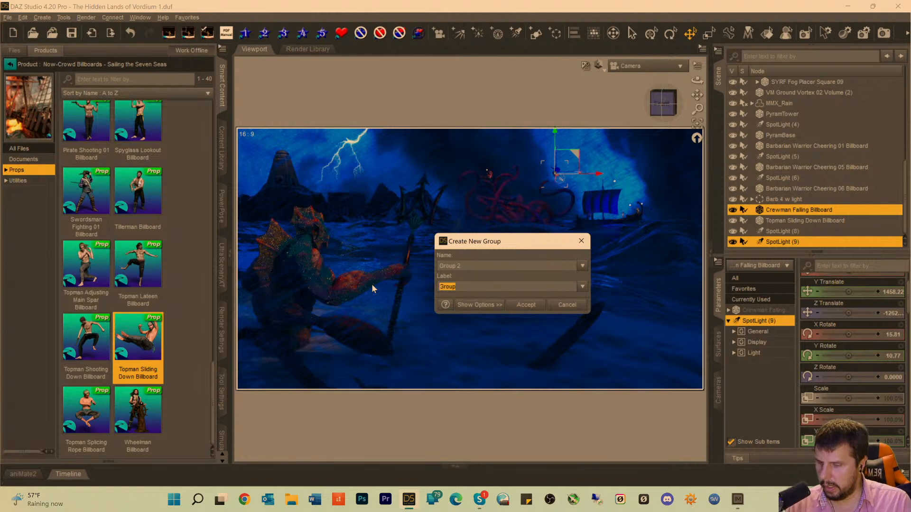
text(Crew )
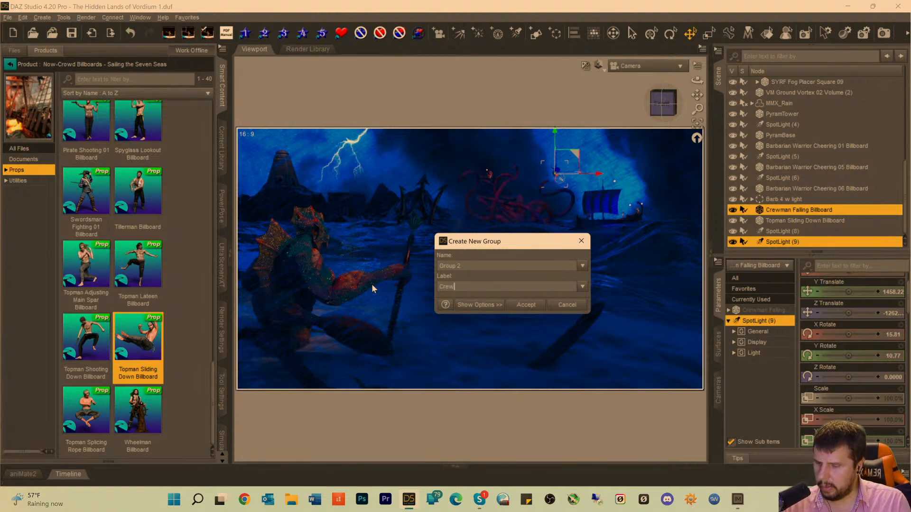
text(Fall)
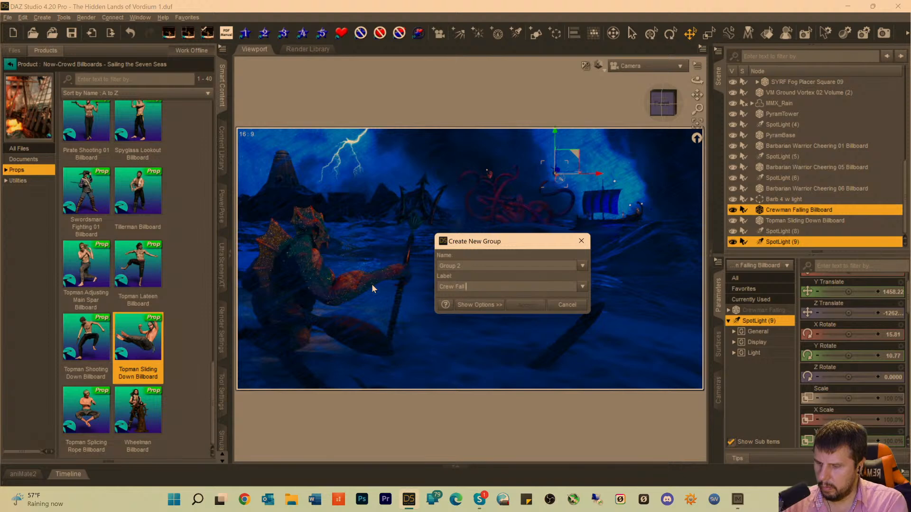
text( w )
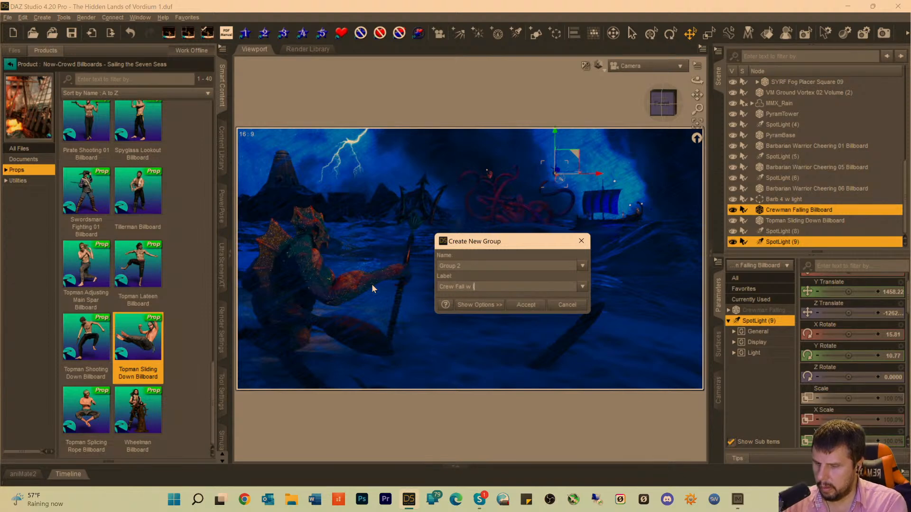
text(B)
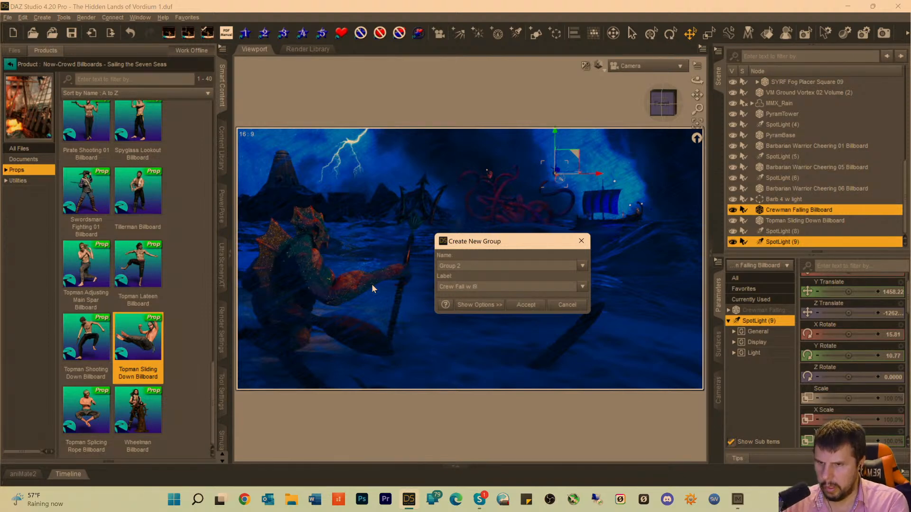
key(BackSpace)
text(L)
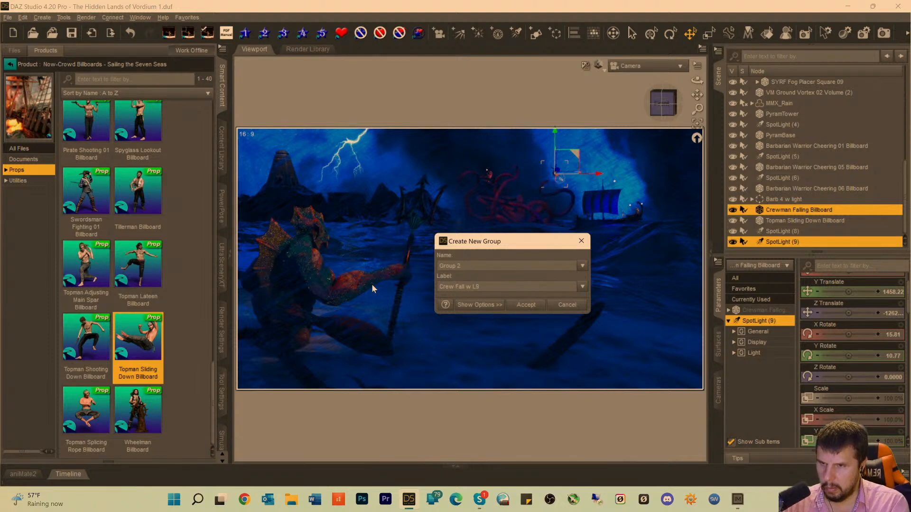
key(Return)
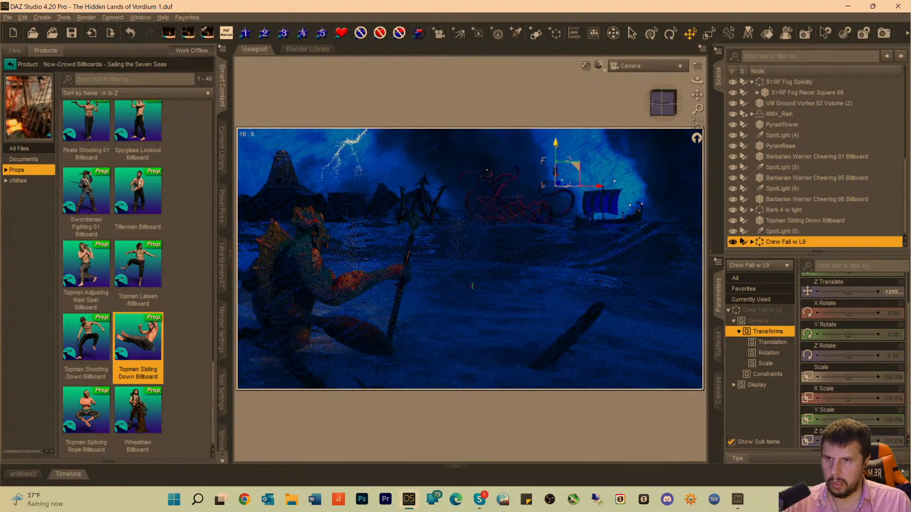
Lower the Crew Fall w L9 group slightly toward the kraken's curled tentacle and clear the selection.
drag(556, 143, 556, 152)
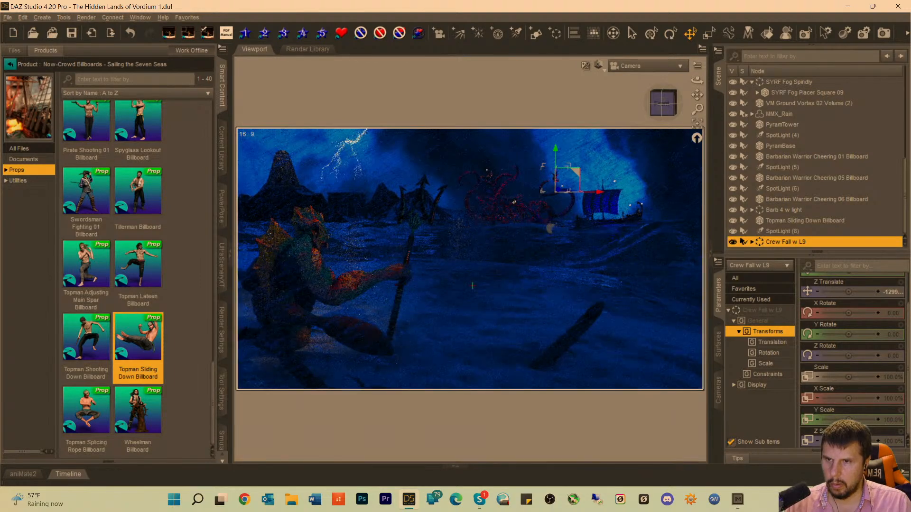
click(550, 228)
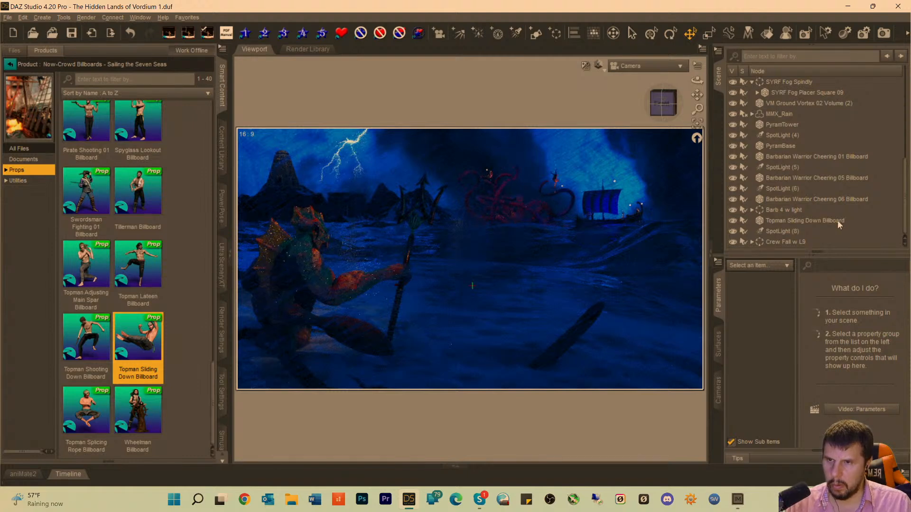
Select the Topman Sliding Down Billboard and frame it in the Perspective View.
click(487, 176)
click(628, 67)
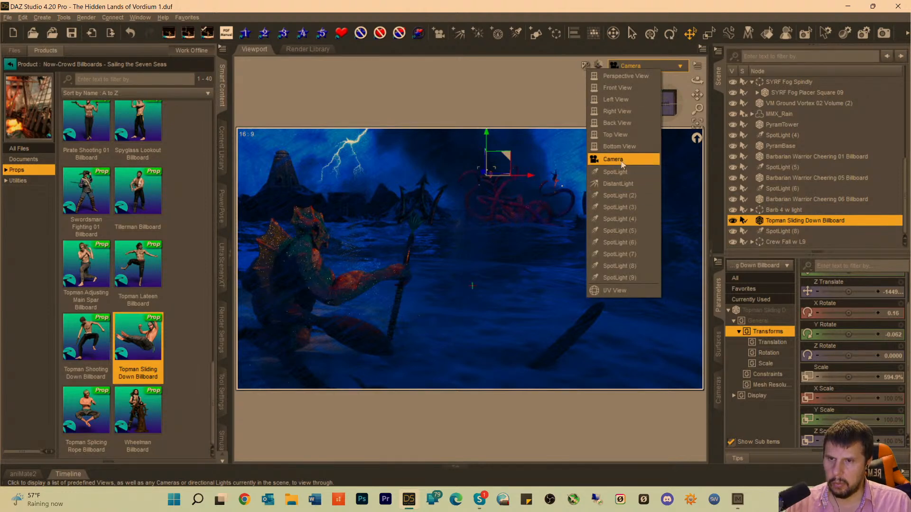
click(635, 77)
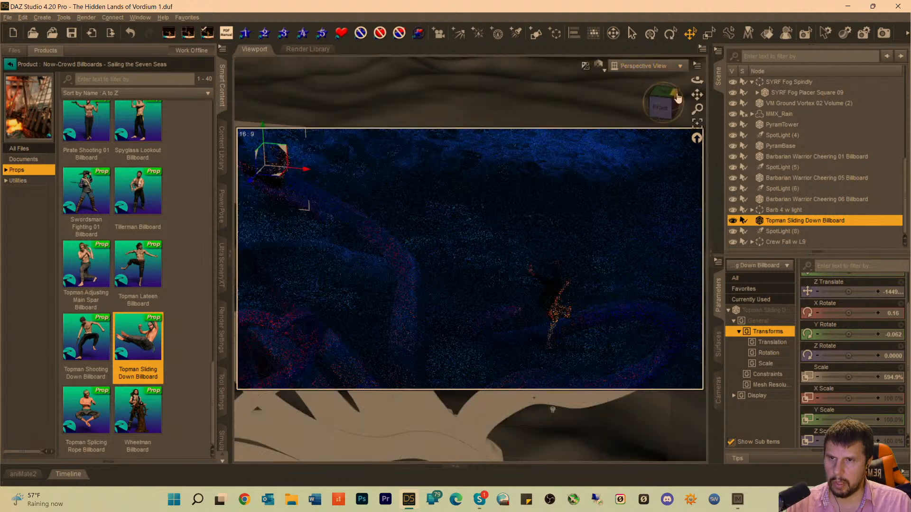
click(698, 123)
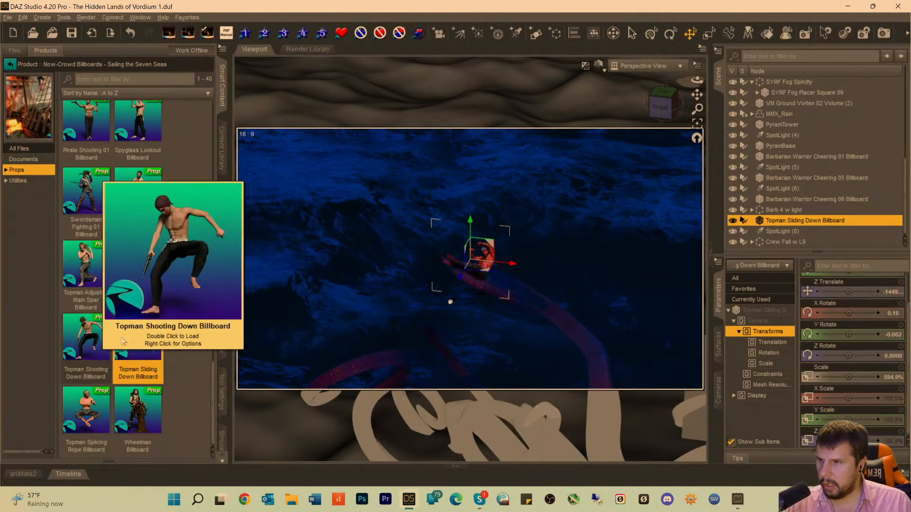
Change the Topman Sliding Down Billboard's viewing angle to -66 horizontal with the Now-Crowd Change Billboard Angle script.
mouse_move(142, 355)
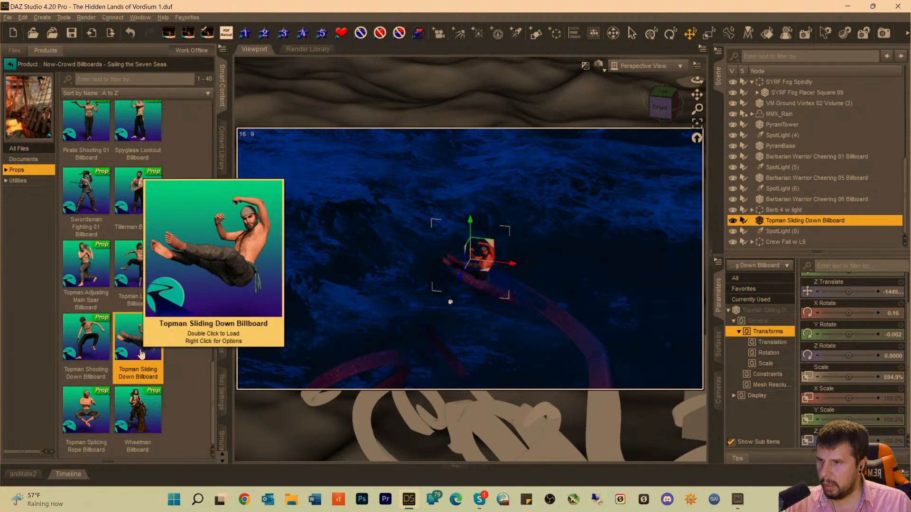
mouse_move(131, 257)
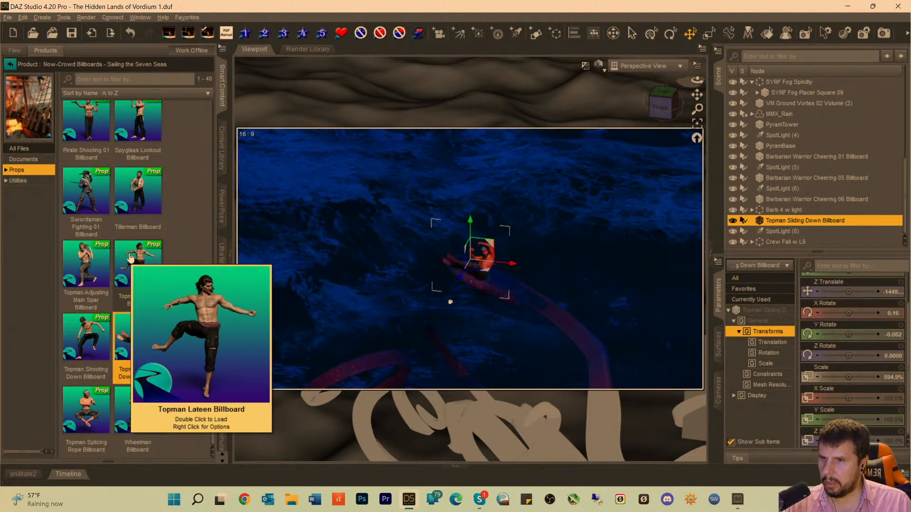
click(26, 182)
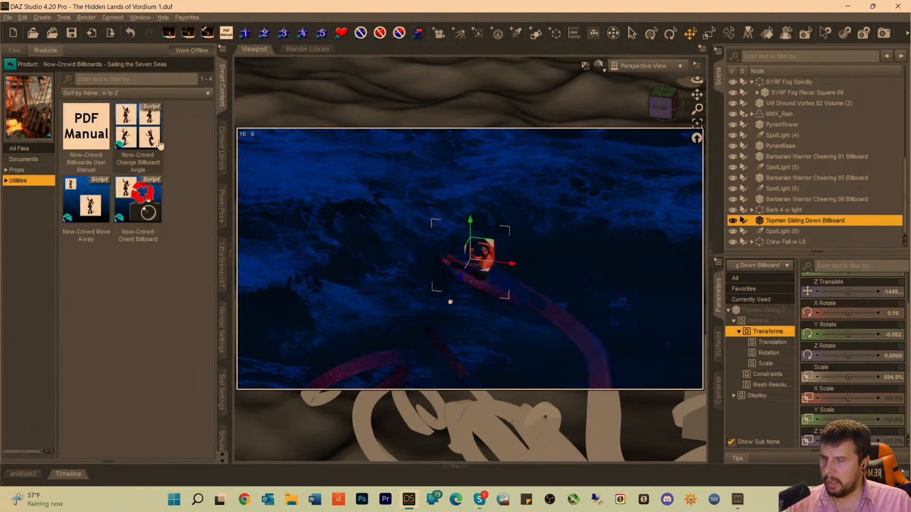
mouse_move(159, 144)
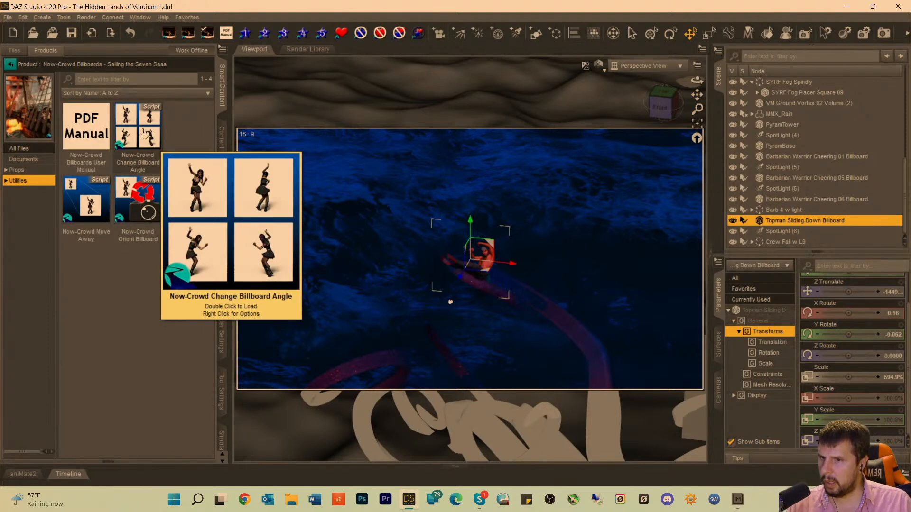
double_click(145, 133)
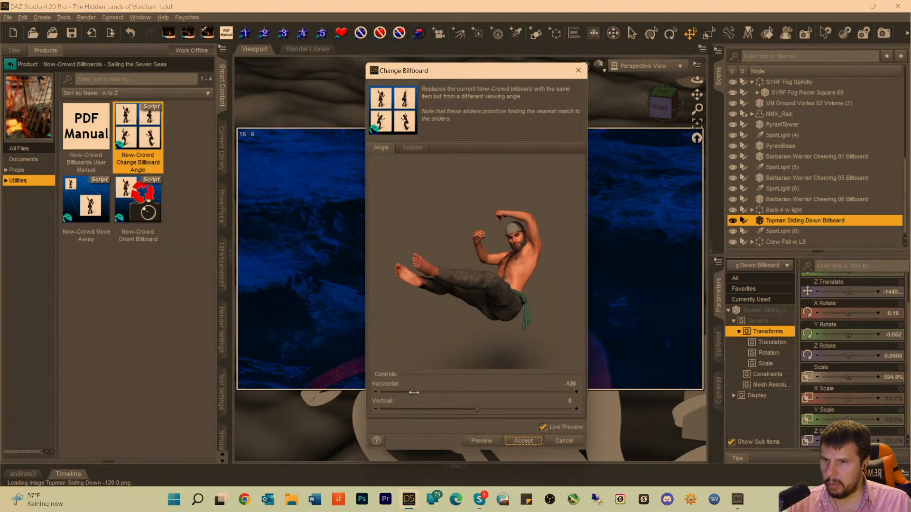
drag(413, 391, 374, 392)
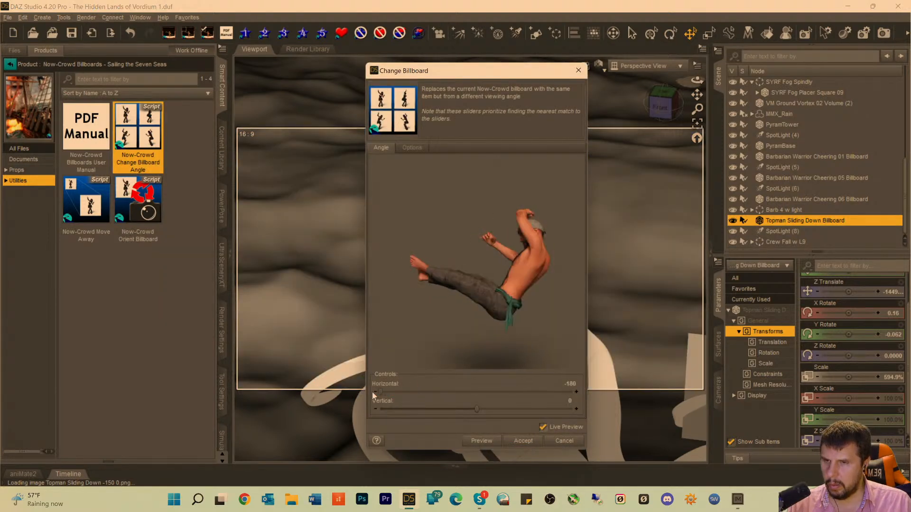
mouse_move(429, 394)
mouse_down()
mouse_move(503, 394)
mouse_move(440, 393)
mouse_up()
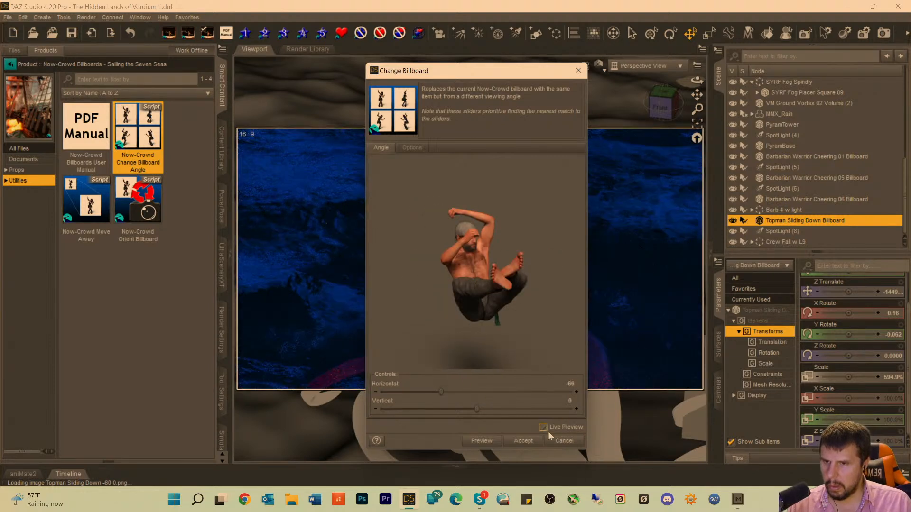
click(523, 441)
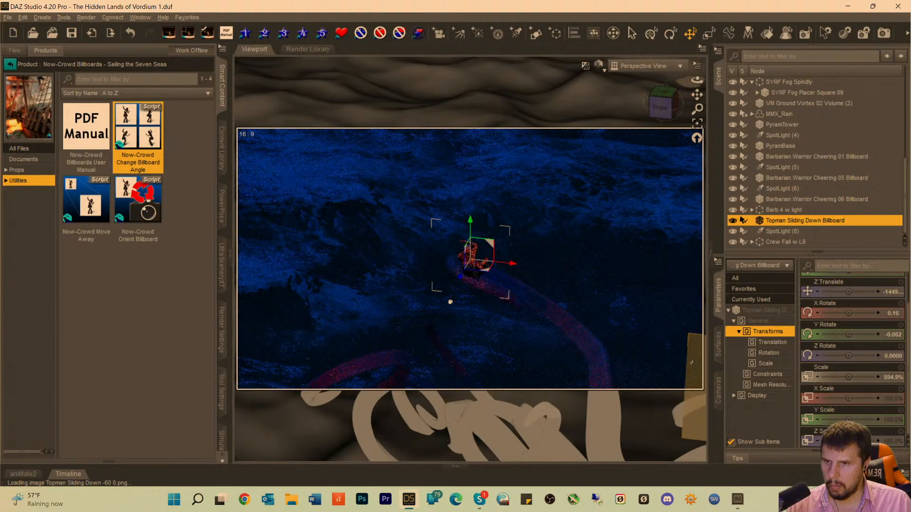
Look through the scene Camera and clear the selection to check the re-angled topman beside the kraken.
click(653, 72)
click(635, 172)
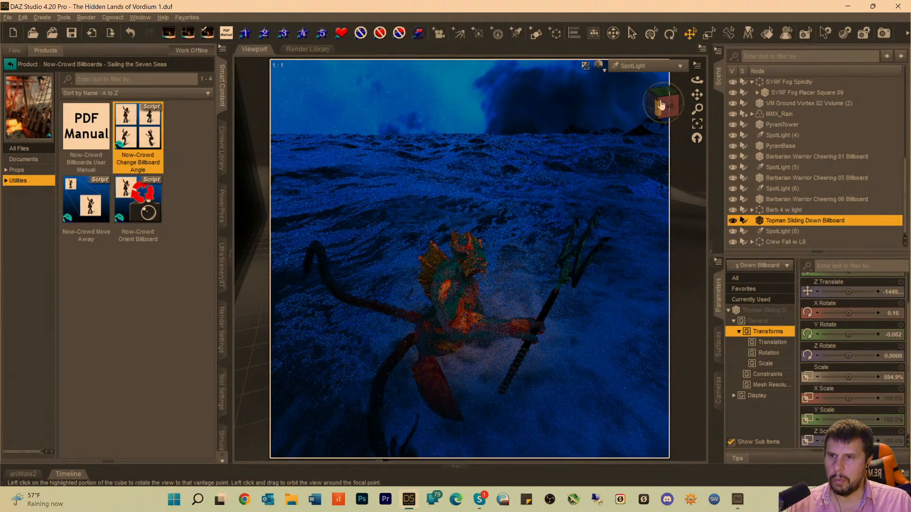
click(653, 67)
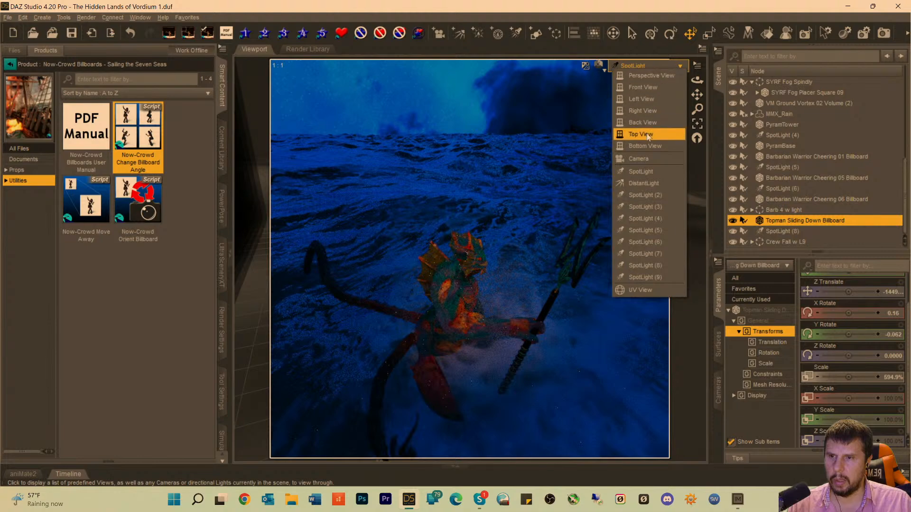
click(641, 171)
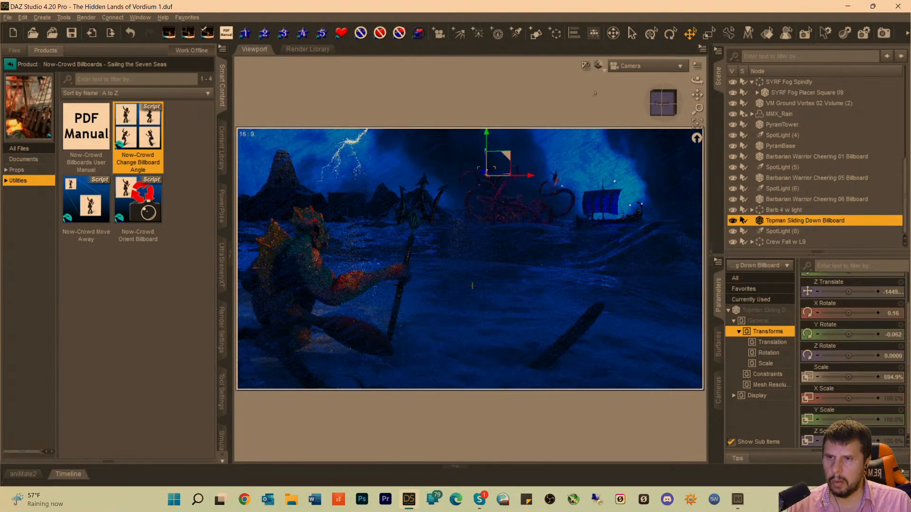
click(580, 101)
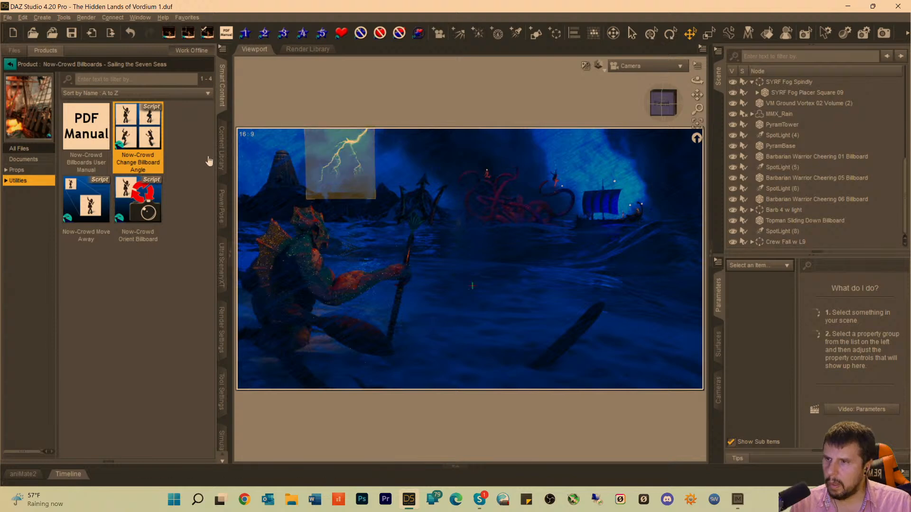
Browse the Sailing the Seven Seas props and the Now-Crowd products for another figure billboard.
click(17, 170)
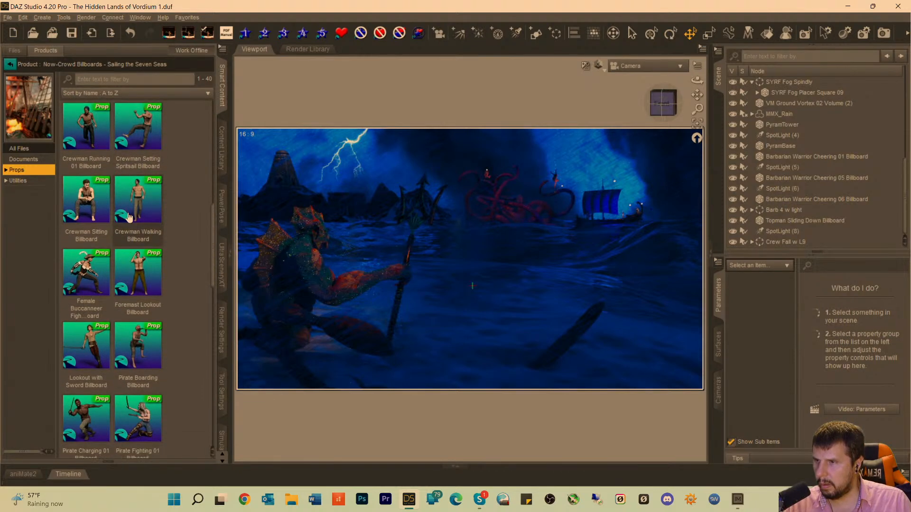
scroll(127, 217, down, 8)
click(10, 63)
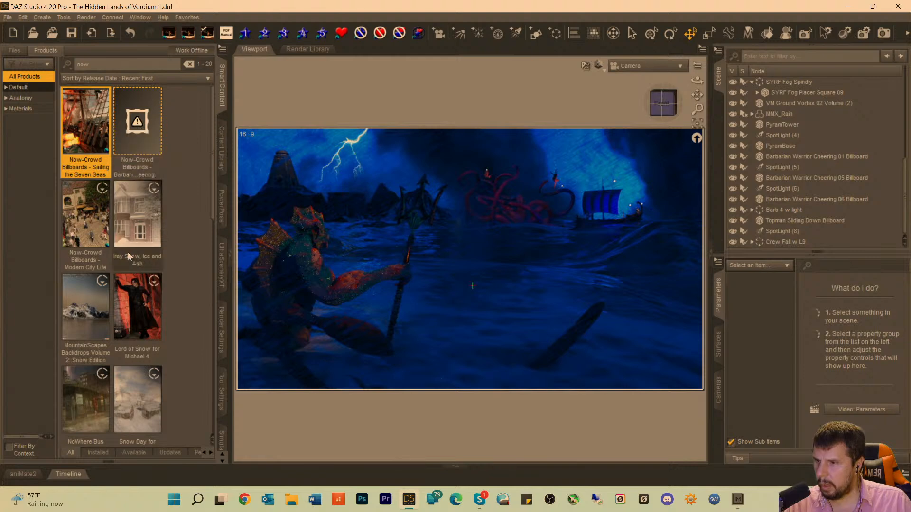
scroll(142, 265, down, 5)
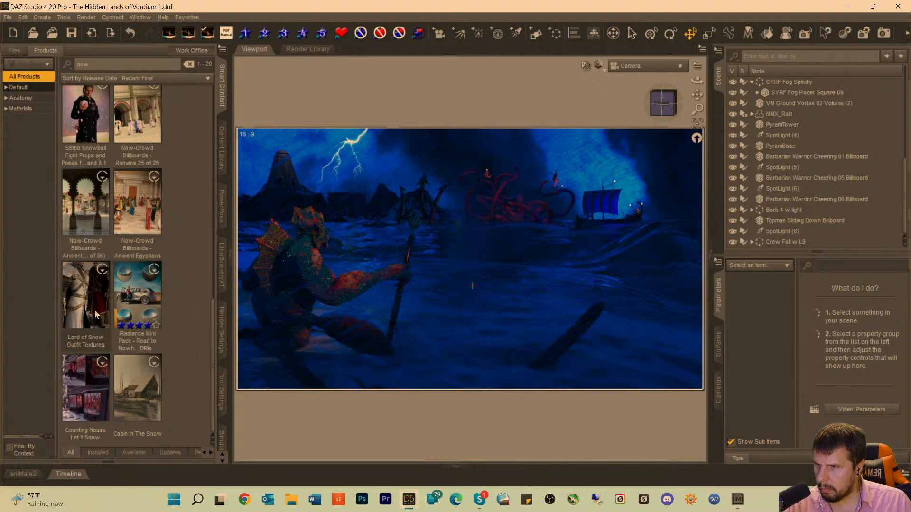
mouse_move(96, 313)
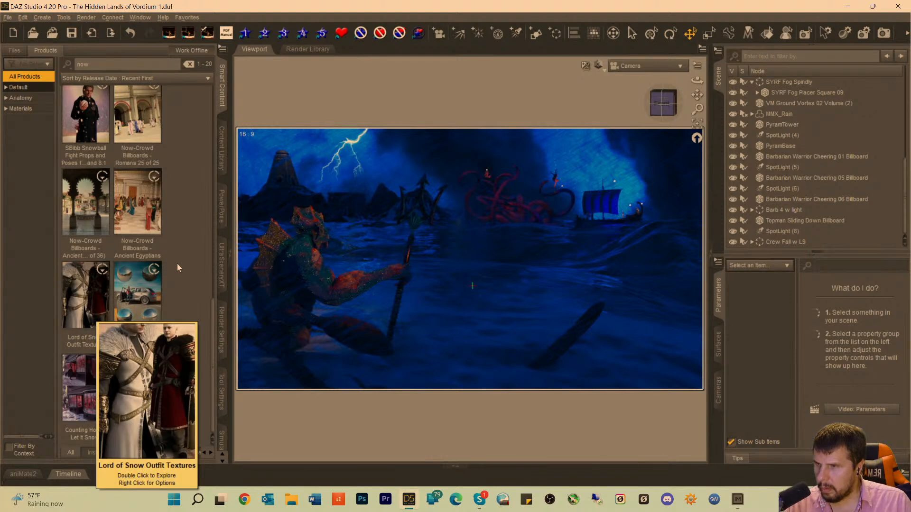
scroll(177, 264, up, 5)
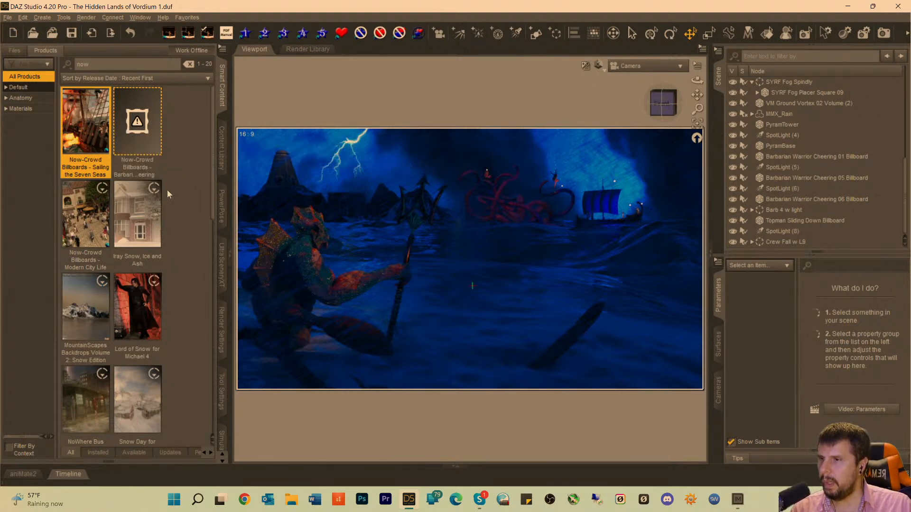
Load the Barbarian Warrior Cheering 08 Billboard from the Now-Crowd Barbarian Warriors Cheering product.
double_click(135, 121)
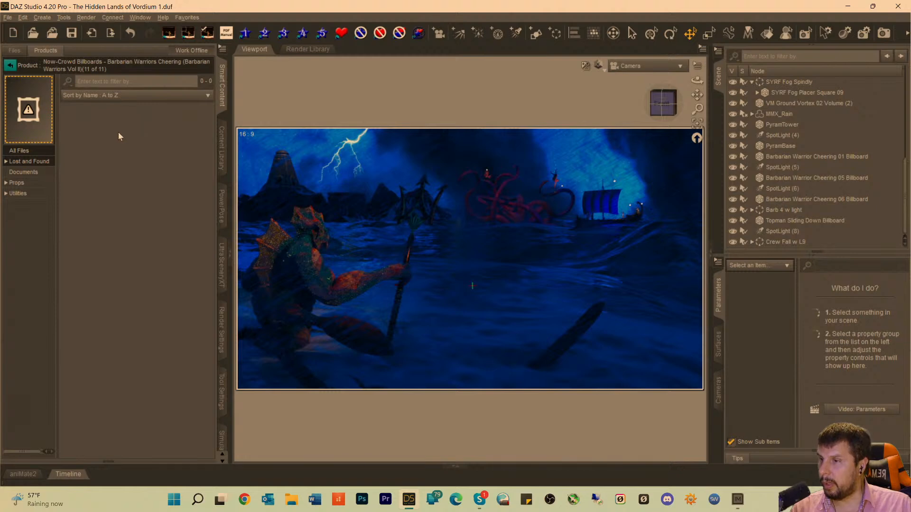
click(21, 183)
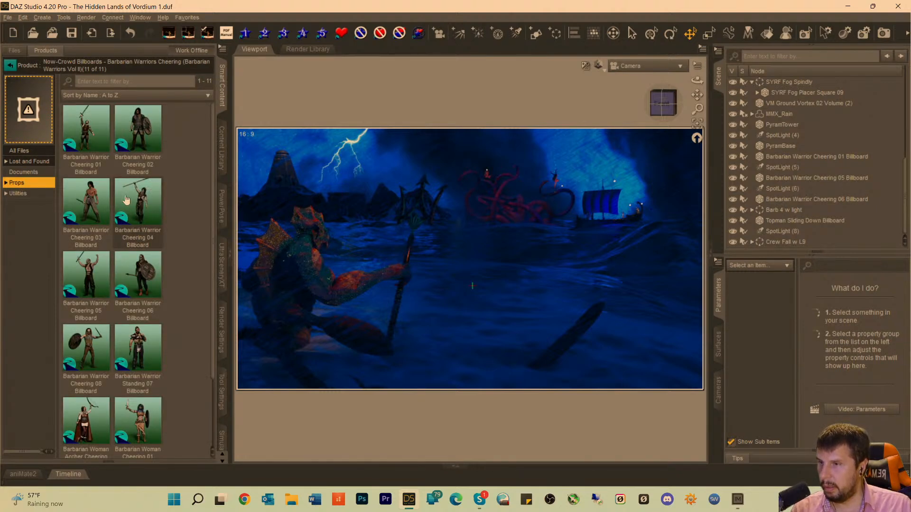
scroll(137, 160, down, 2)
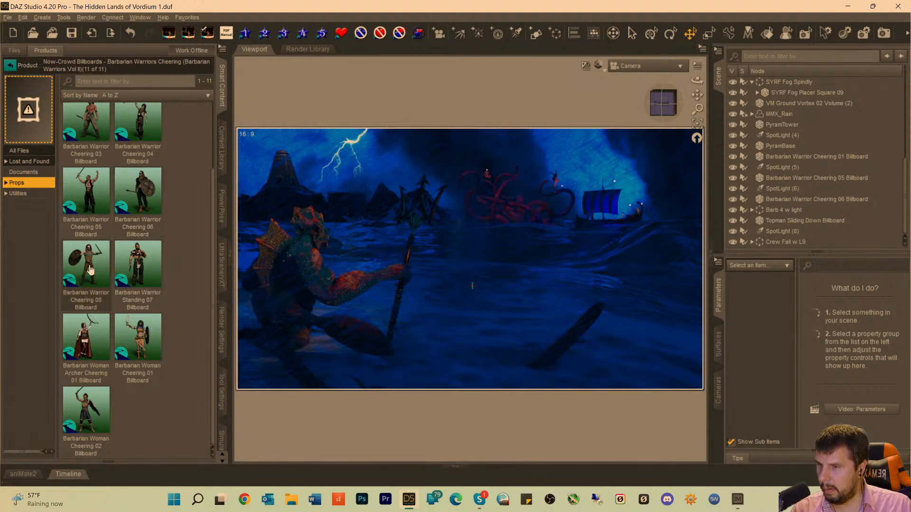
mouse_move(90, 270)
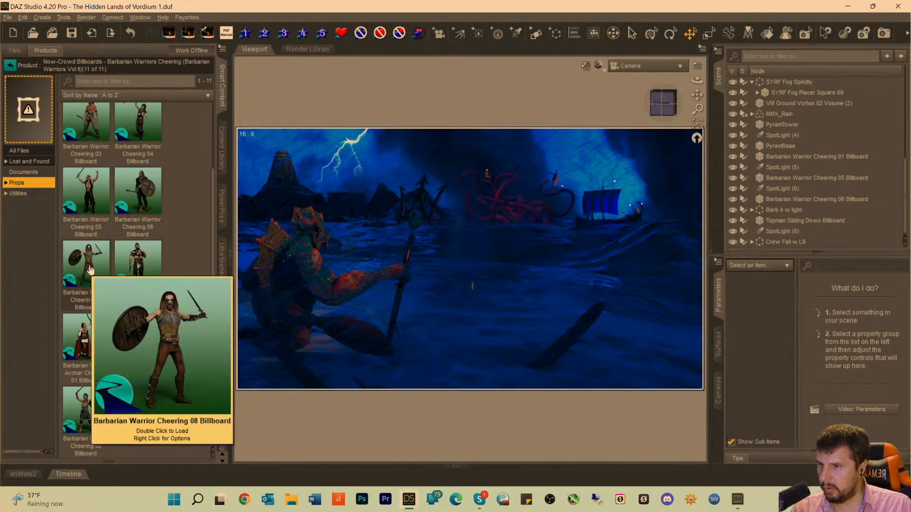
double_click(91, 270)
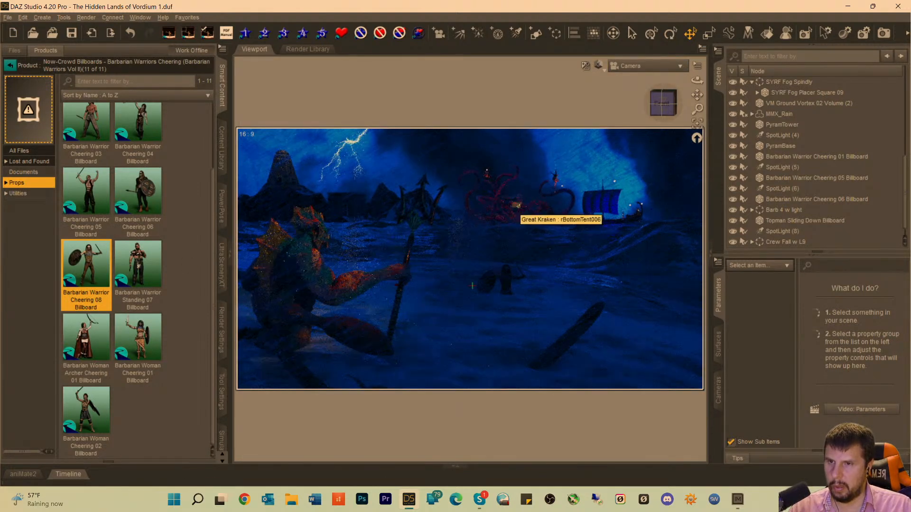
Select the Barbarian Warrior Cheering 08 Billboard and, seen from above in Perspective View, move it back to a Z Translate of about -411.5.
click(503, 288)
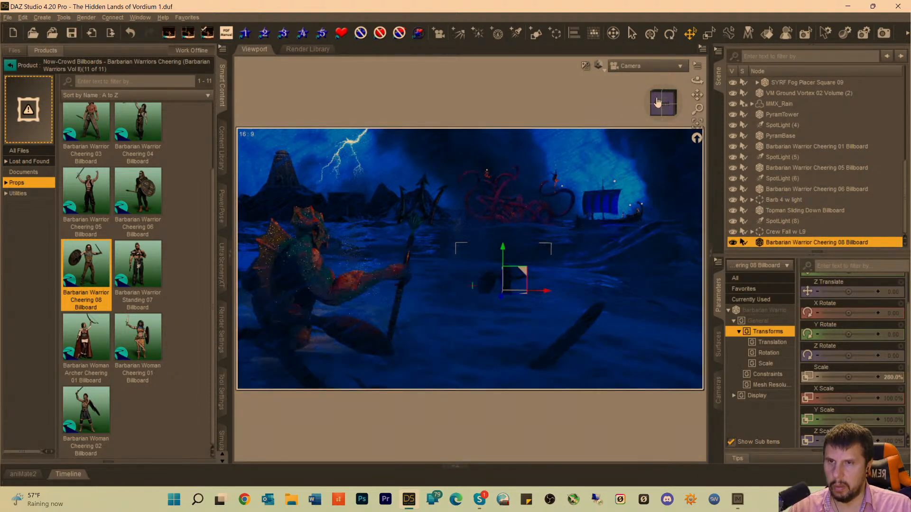
click(636, 66)
click(637, 68)
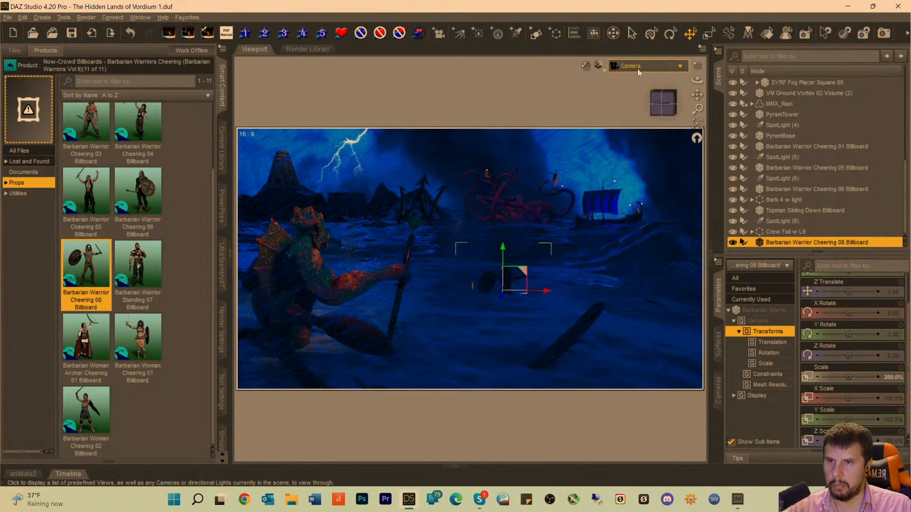
click(697, 123)
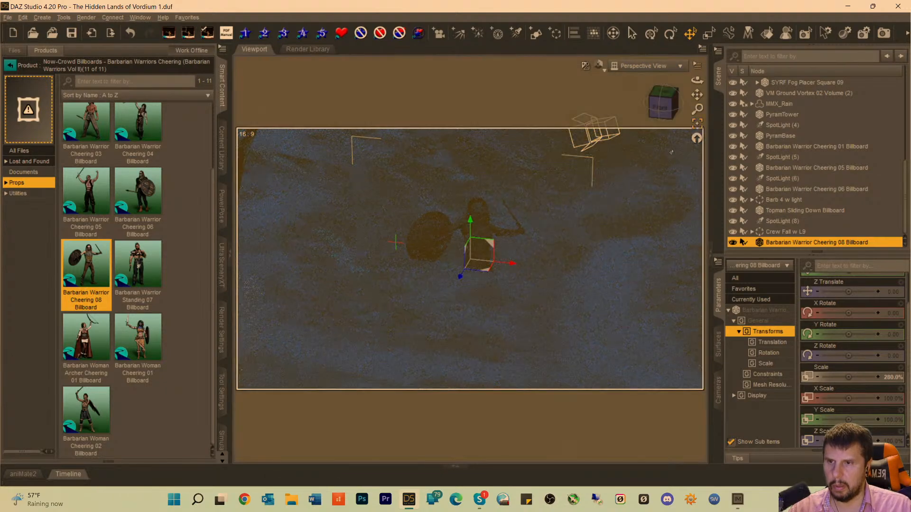
click(659, 100)
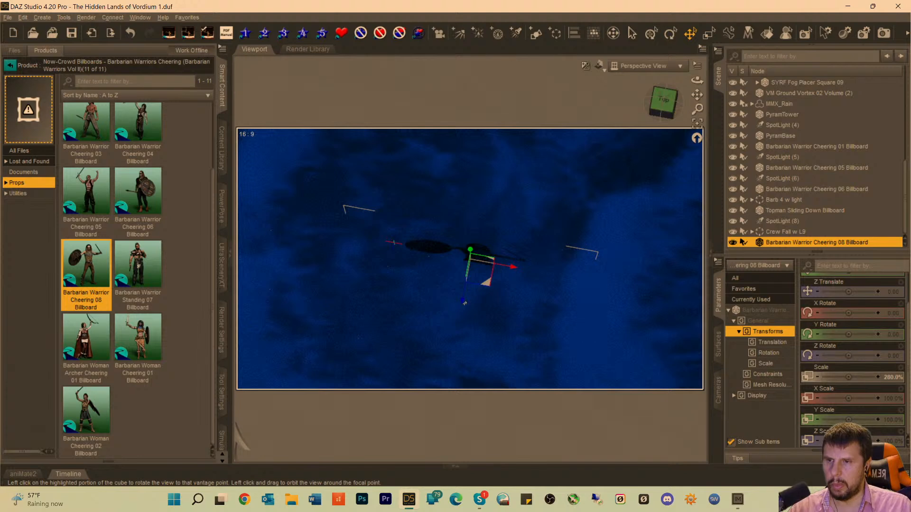
drag(462, 303, 511, 86)
click(697, 124)
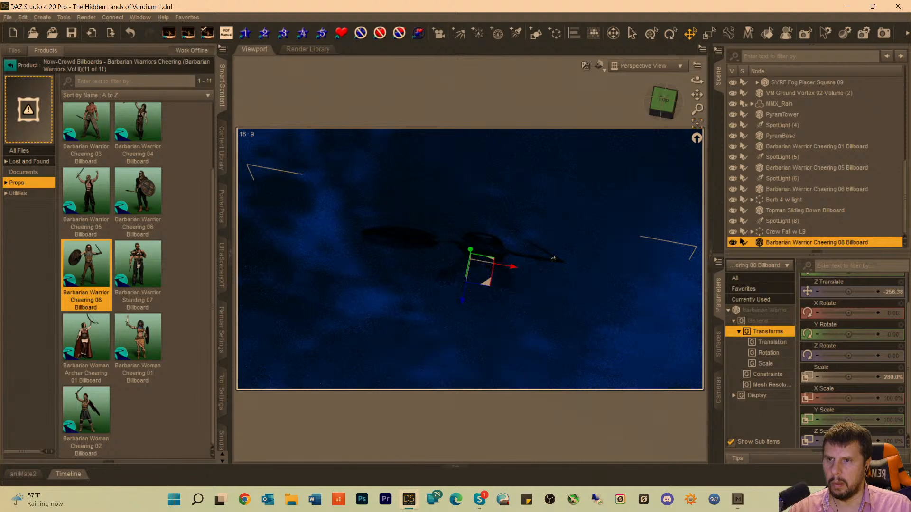
drag(462, 302, 502, 93)
Move the Barbarian Warrior Cheering 08 Billboard much farther back along Z, past the longship to the kraken's tentacles.
drag(697, 94, 656, 345)
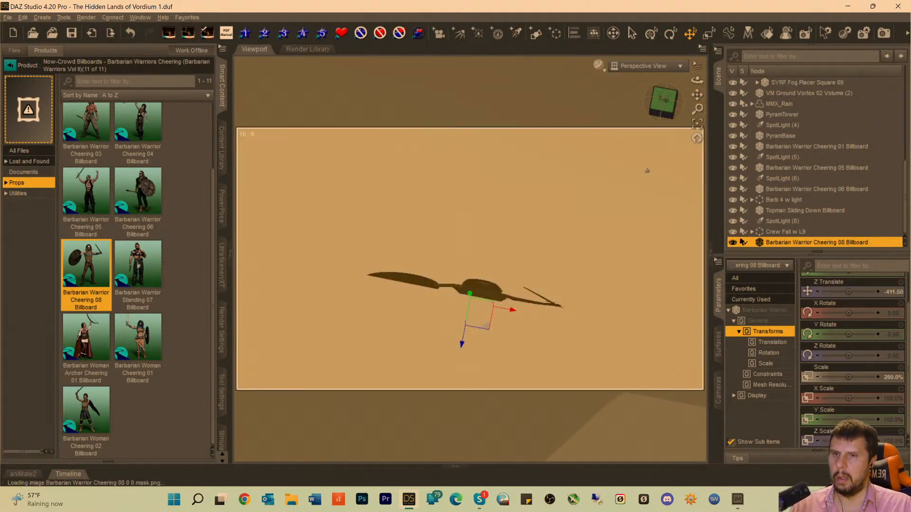
drag(696, 109, 696, 296)
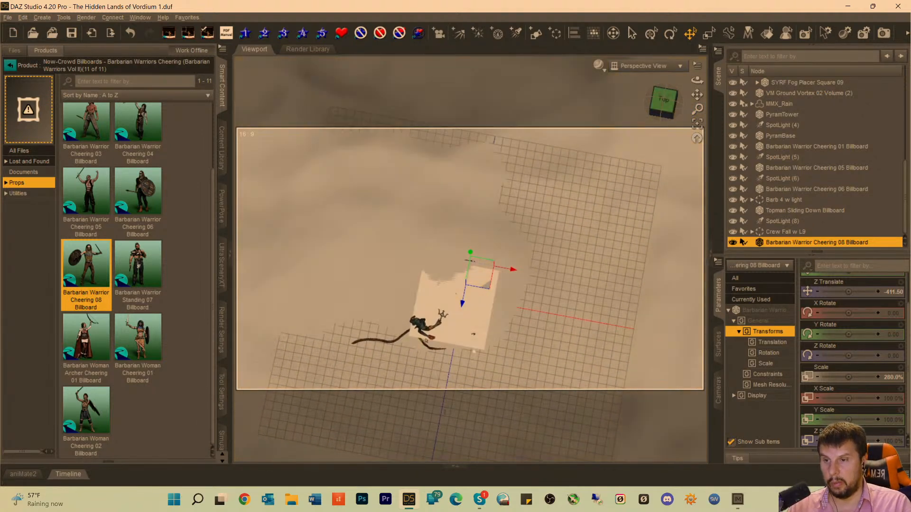
drag(461, 303, 589, 29)
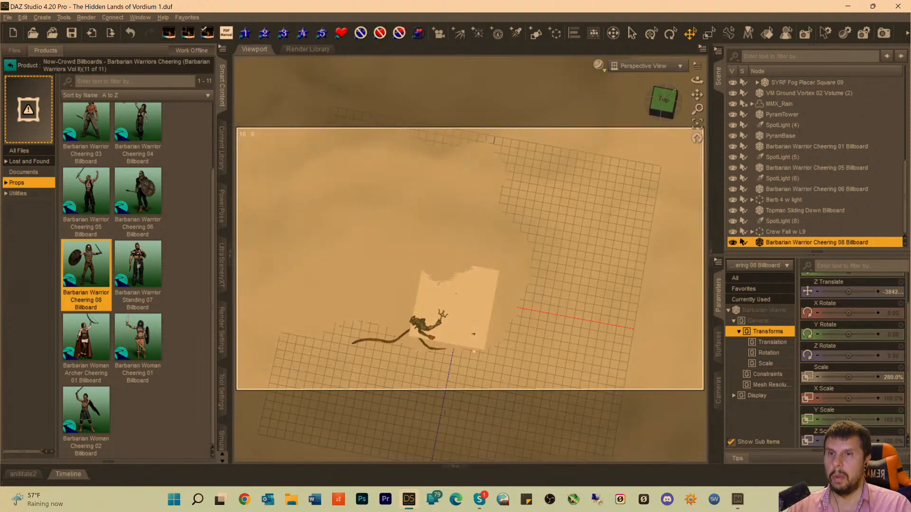
drag(697, 95, 571, 407)
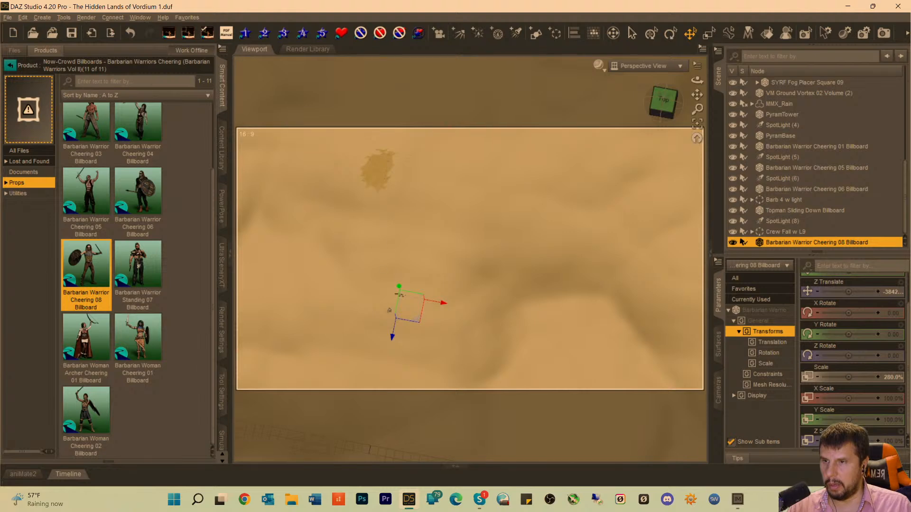
drag(392, 335, 450, 59)
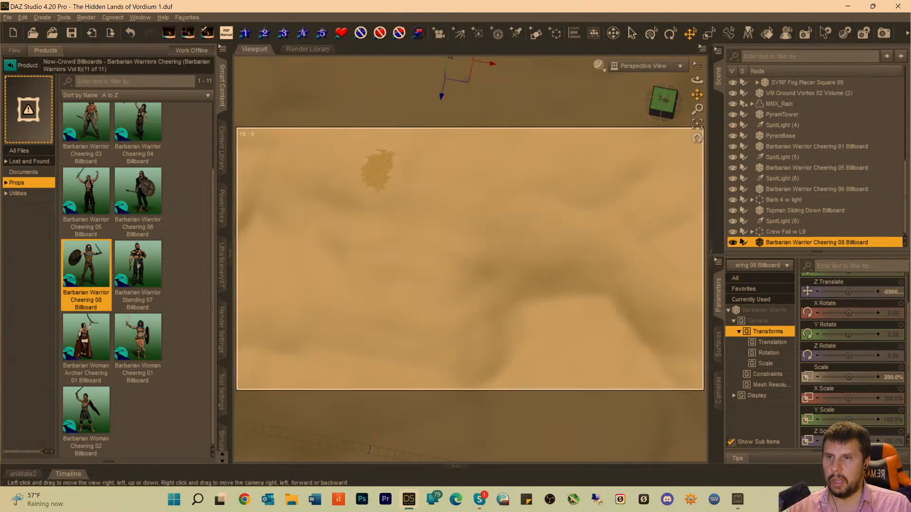
drag(697, 94, 592, 371)
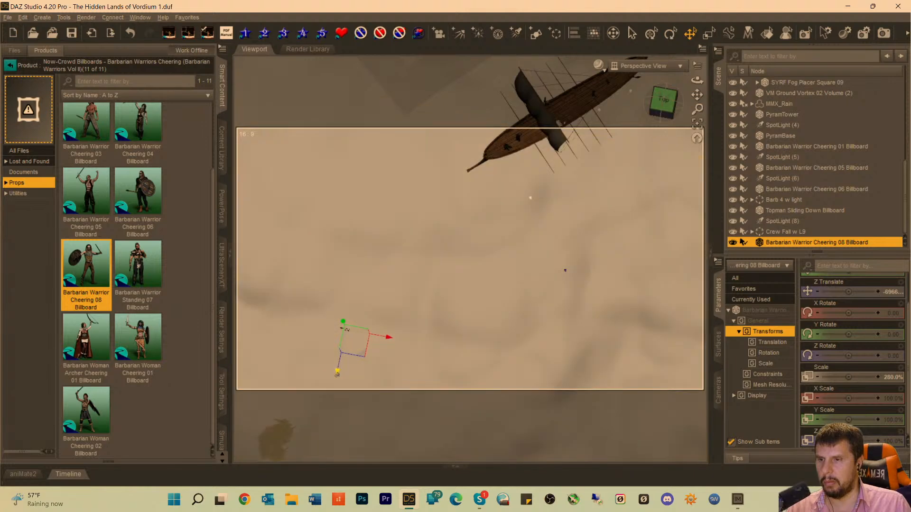
drag(337, 374, 437, 103)
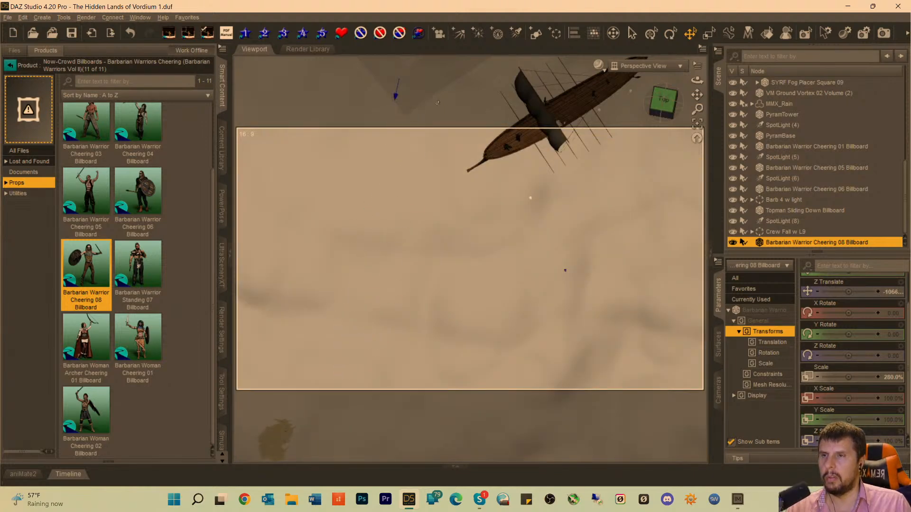
drag(697, 95, 696, 318)
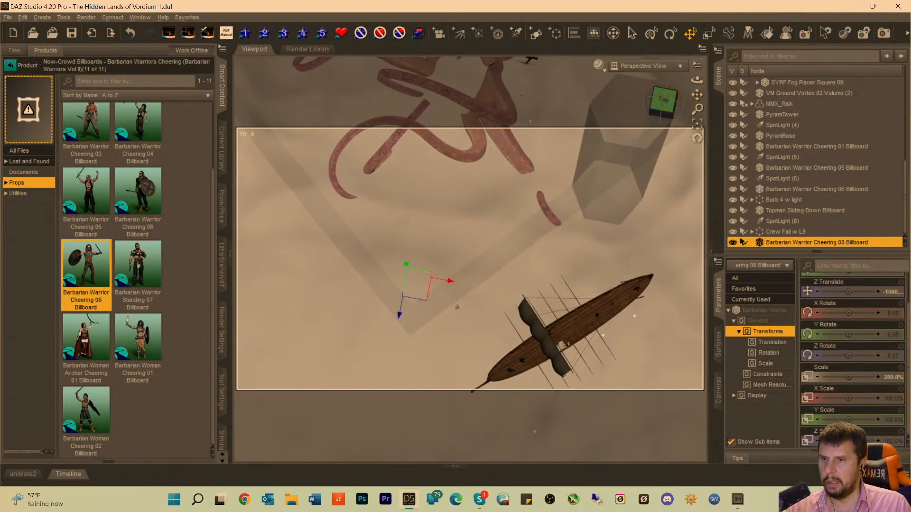
drag(399, 314, 462, 190)
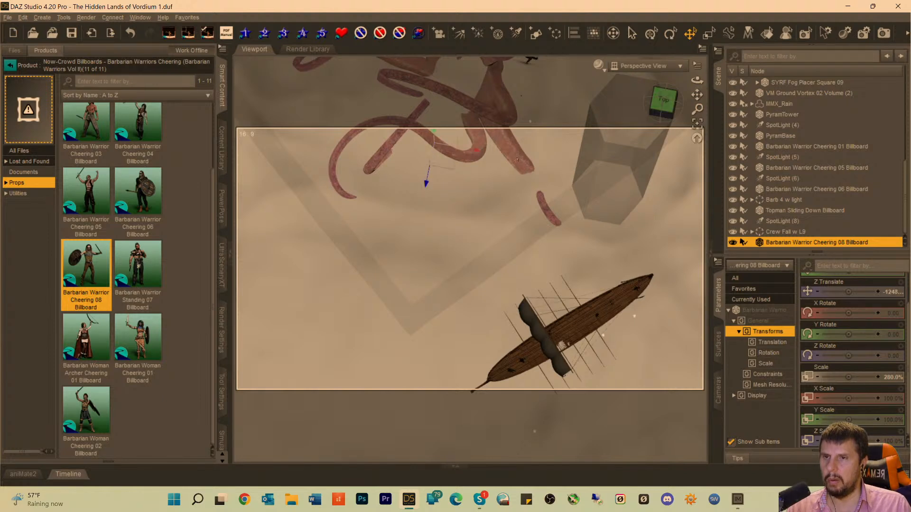
View the kraken from the front and adjust the cheering warrior's height so he is level with the tentacles.
drag(671, 110, 678, 80)
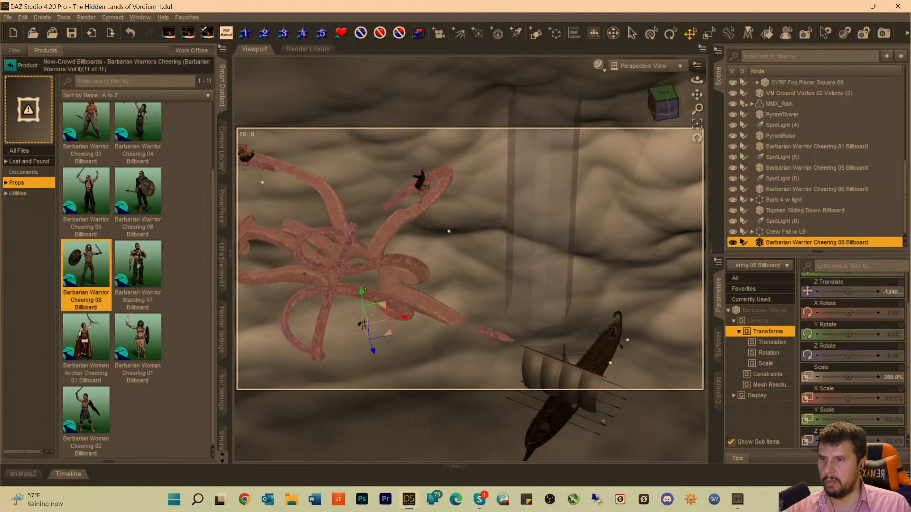
drag(361, 291, 373, 222)
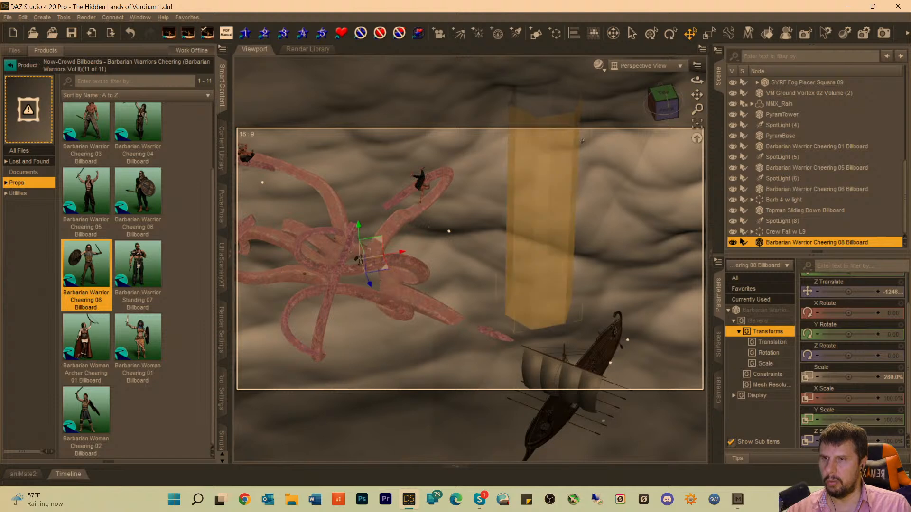
mouse_move(667, 110)
mouse_down()
mouse_move(664, 84)
mouse_move(665, 100)
mouse_up()
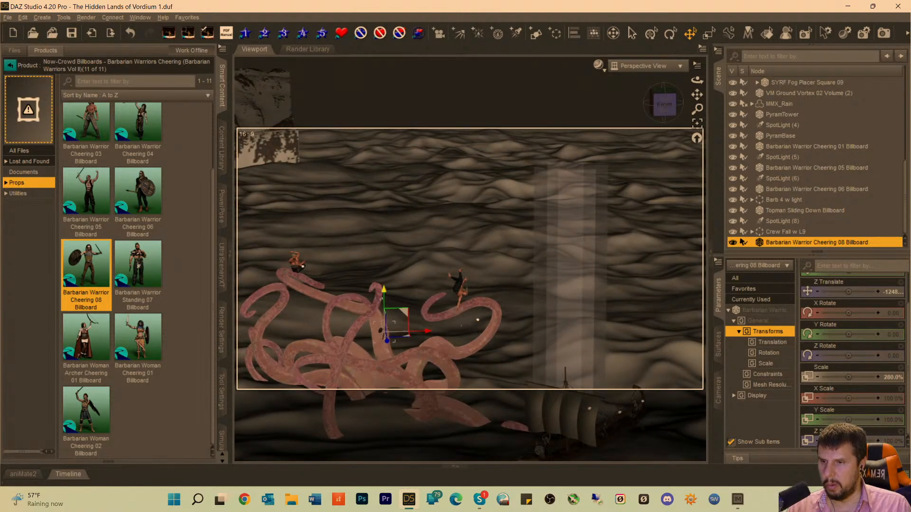
drag(383, 290, 384, 315)
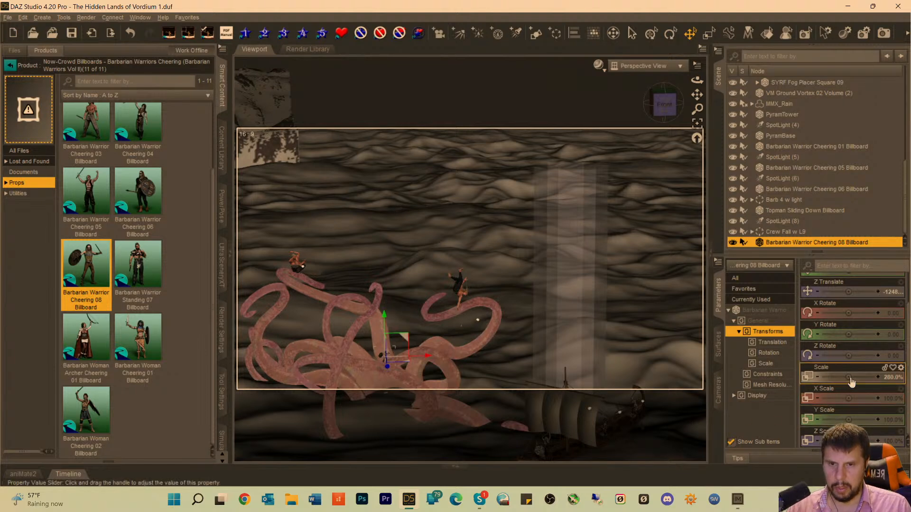
Scale the Barbarian Warrior Cheering 08 Billboard to 634.1% and fine-tune its height and depth among the kraken's tentacles.
drag(846, 381, 868, 376)
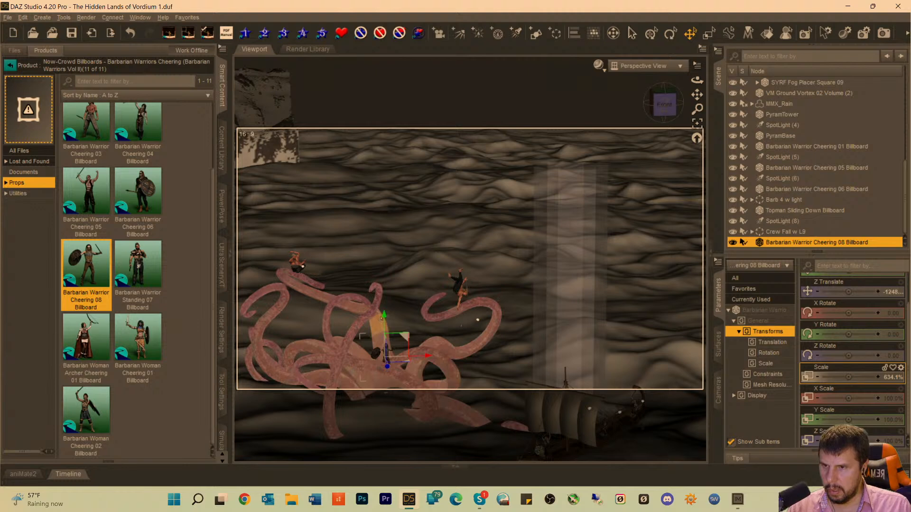
click(378, 332)
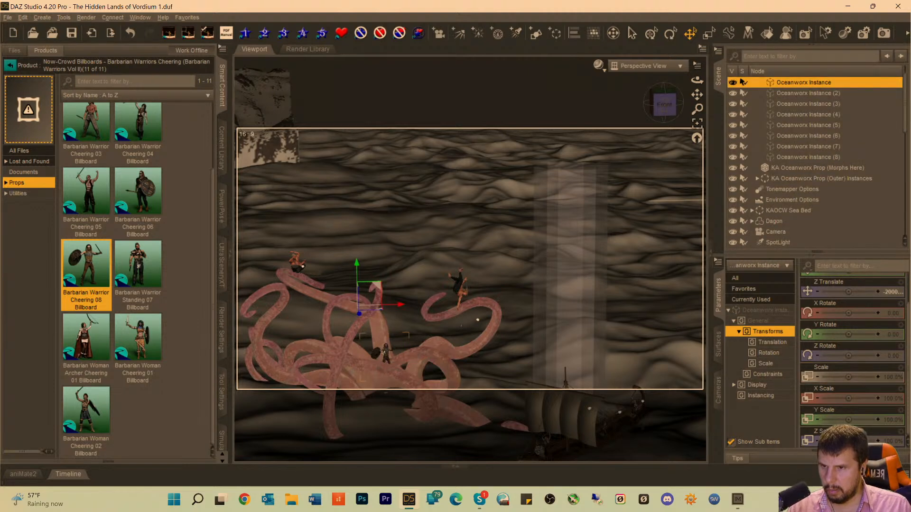
click(383, 353)
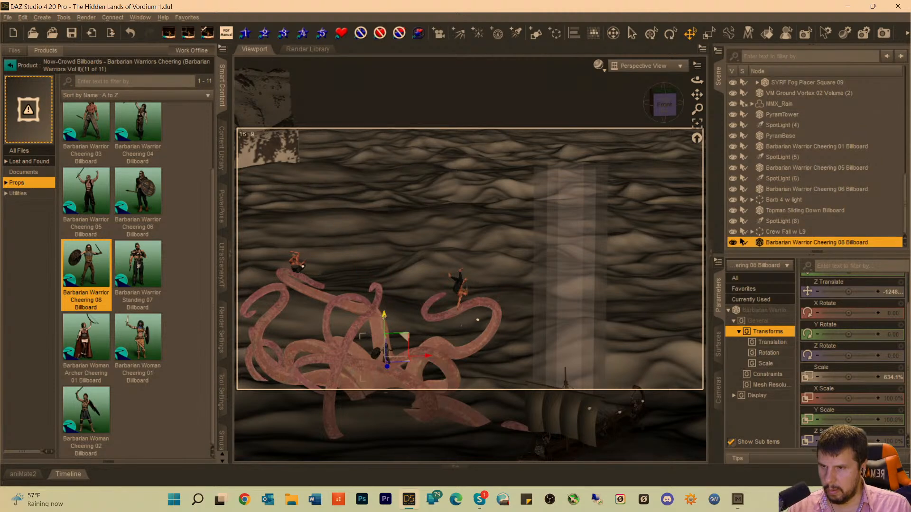
drag(384, 317, 384, 311)
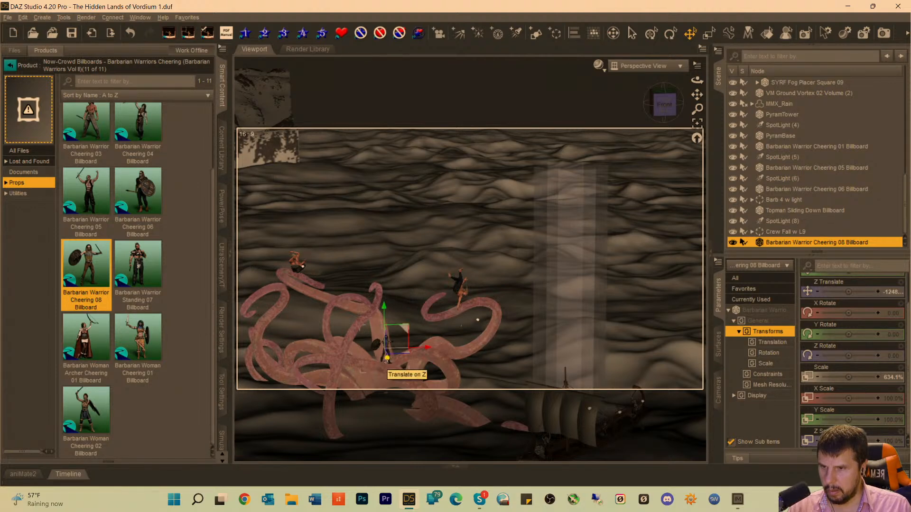
drag(387, 358, 388, 361)
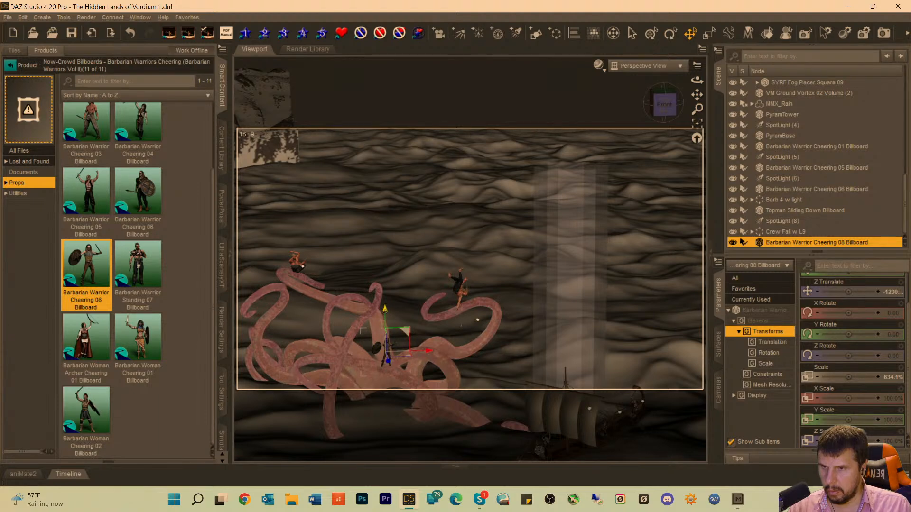
drag(385, 310, 385, 307)
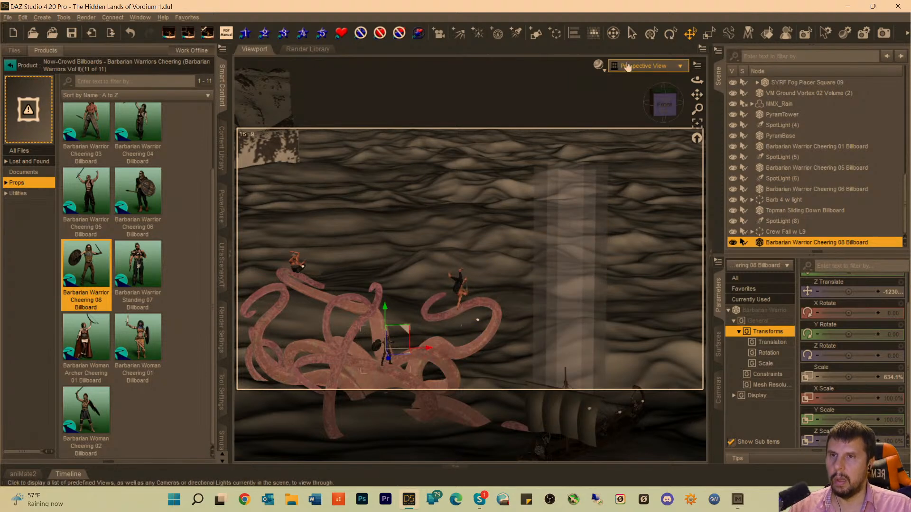
Look through the scene Camera and clear the selection to check the enlarged warrior's placement on the kraken.
click(645, 66)
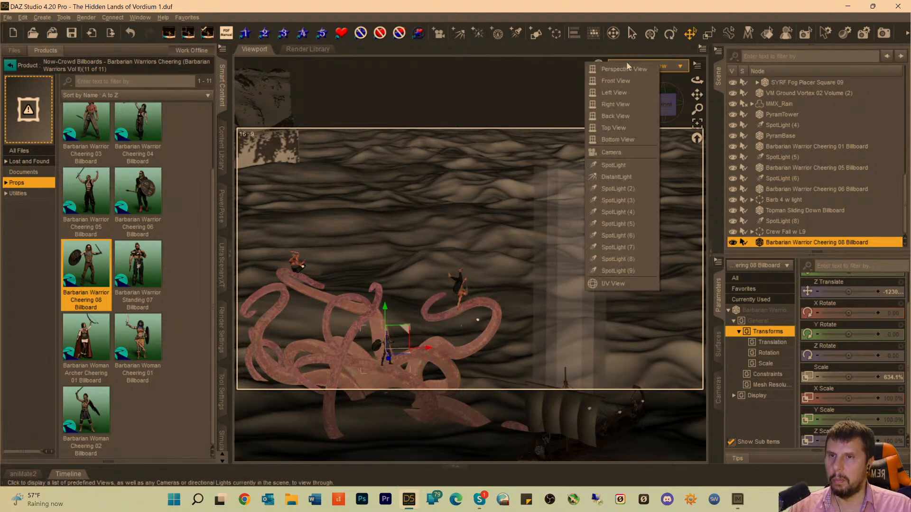
click(607, 152)
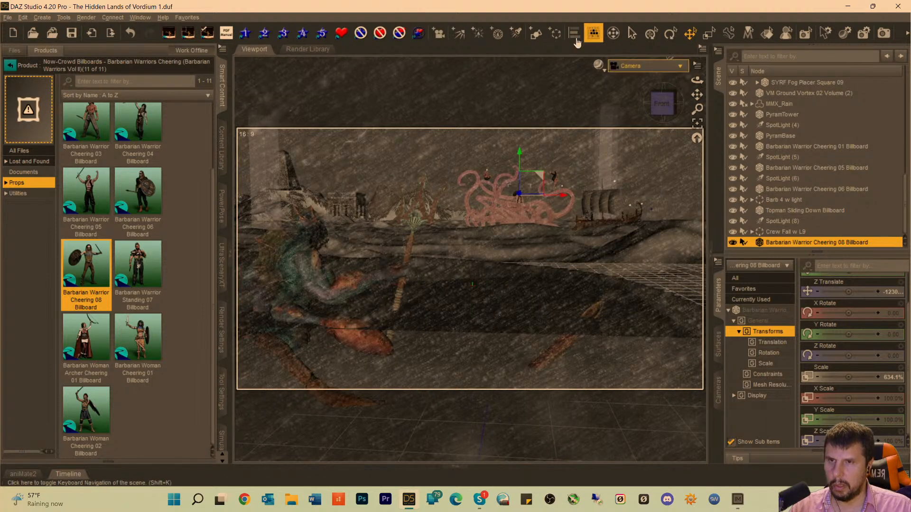
click(524, 96)
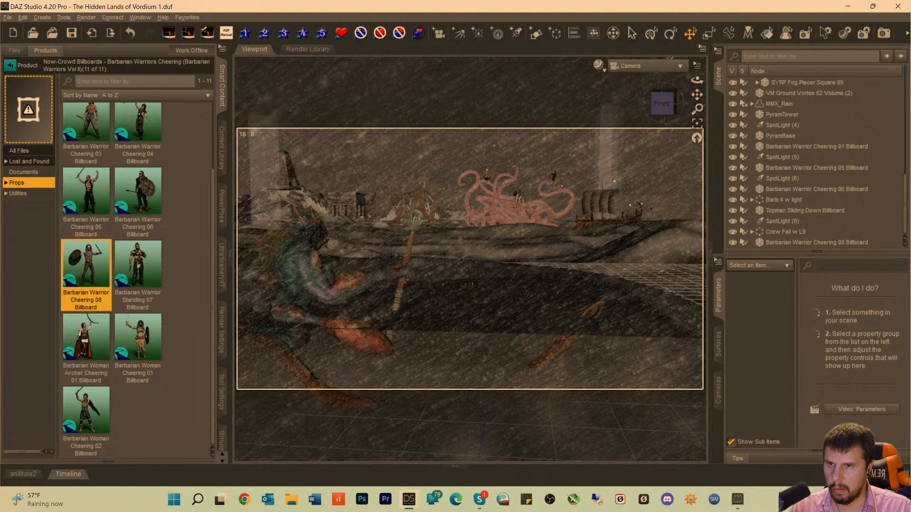
click(519, 199)
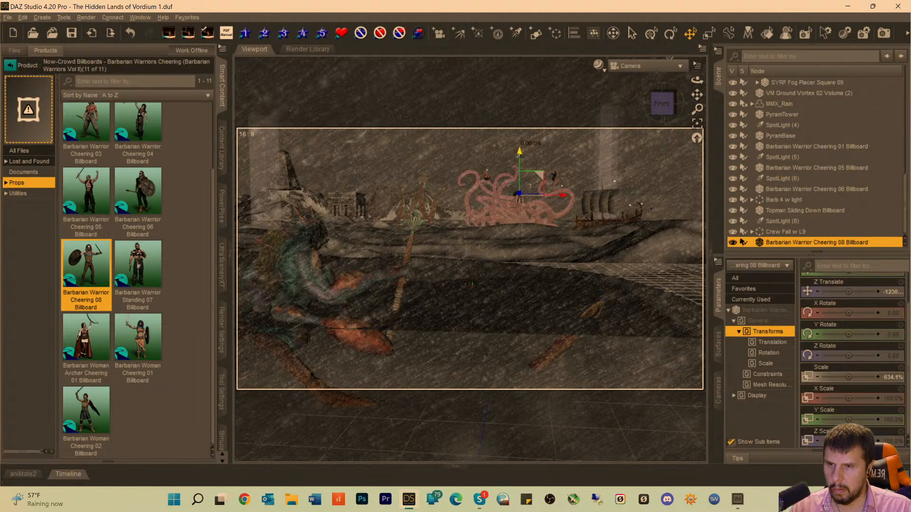
drag(517, 157, 519, 157)
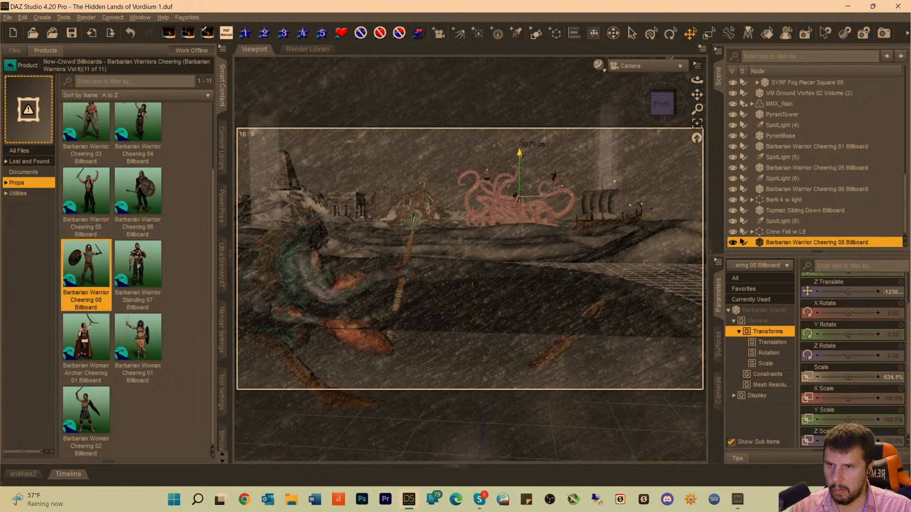
click(553, 155)
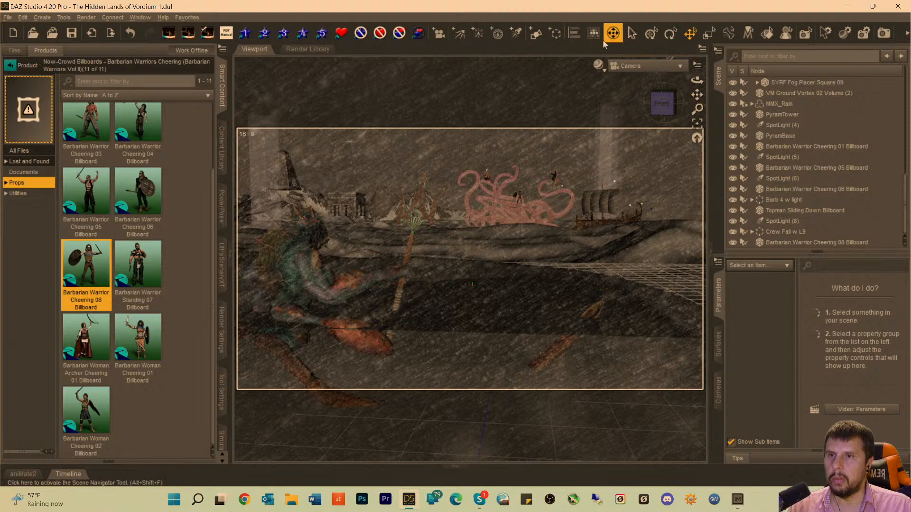
Create a new spotlight labelled SpotLight (10), look through it and frame the Barbarian Warrior Cheering 08 Billboard.
click(517, 32)
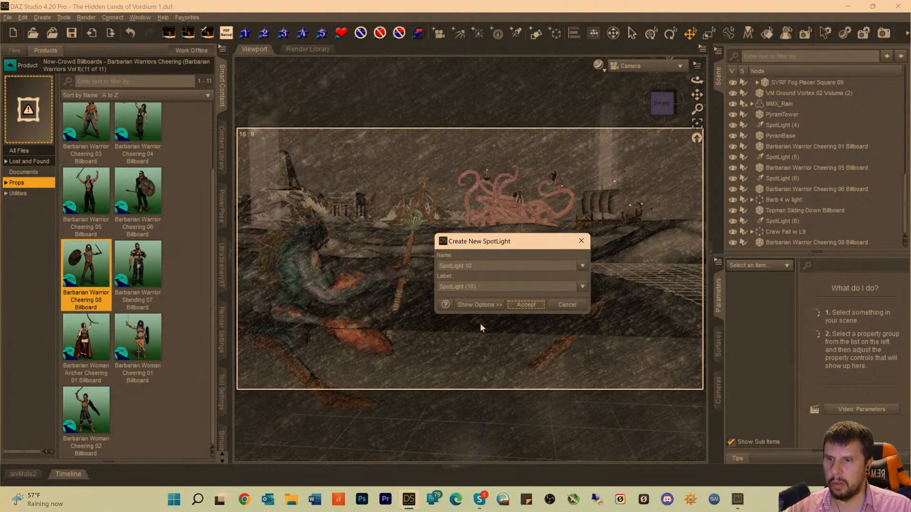
click(526, 304)
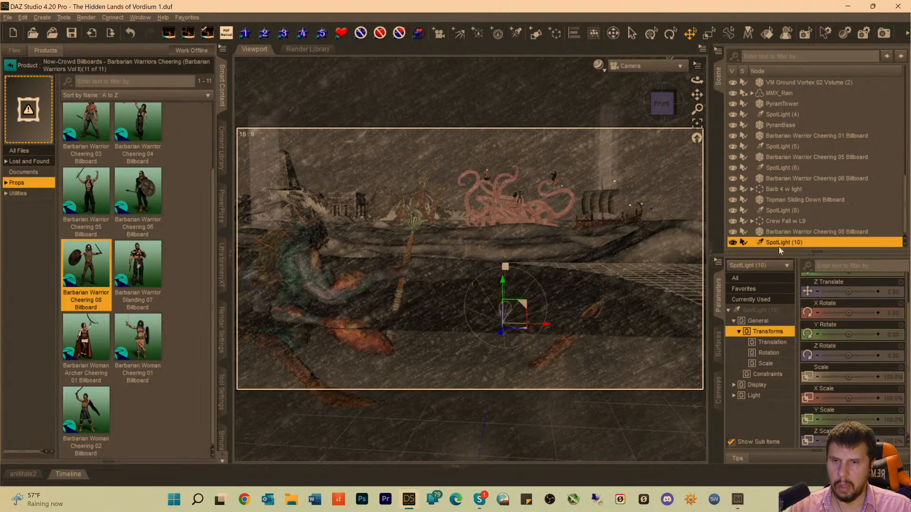
click(633, 70)
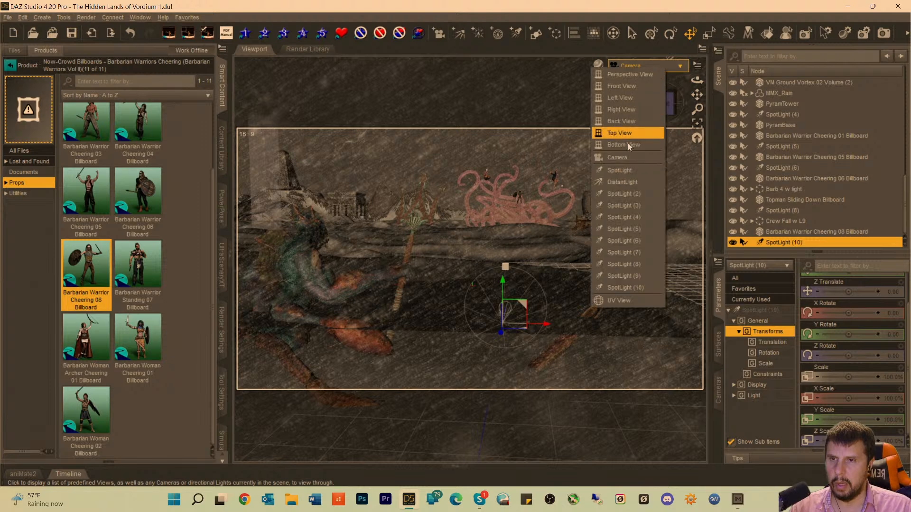
click(617, 291)
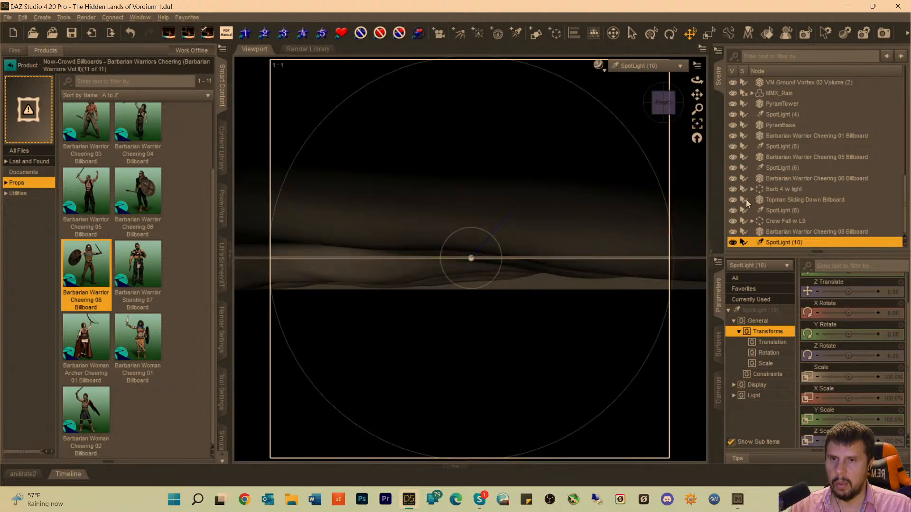
click(769, 232)
click(697, 125)
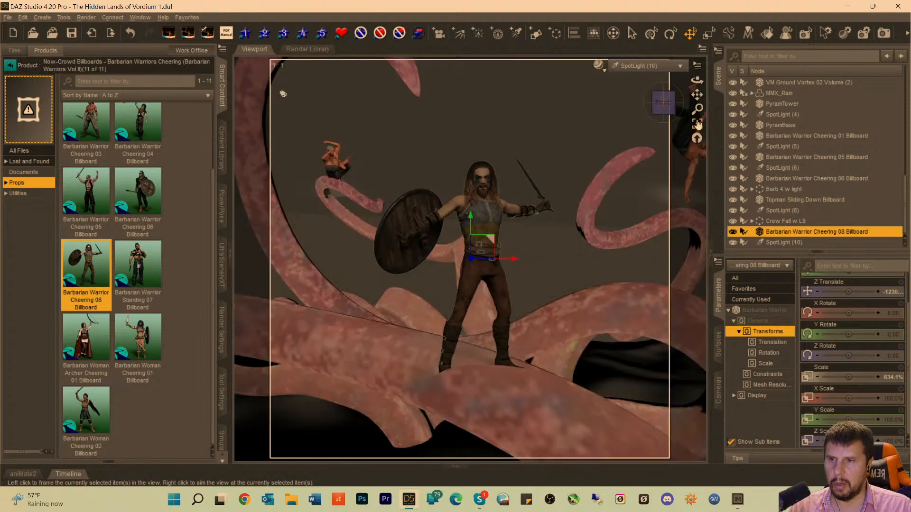
Tilt the spotlight's view slightly downward on the warrior, then shift him up and sideways onto the foreground tentacle.
click(663, 103)
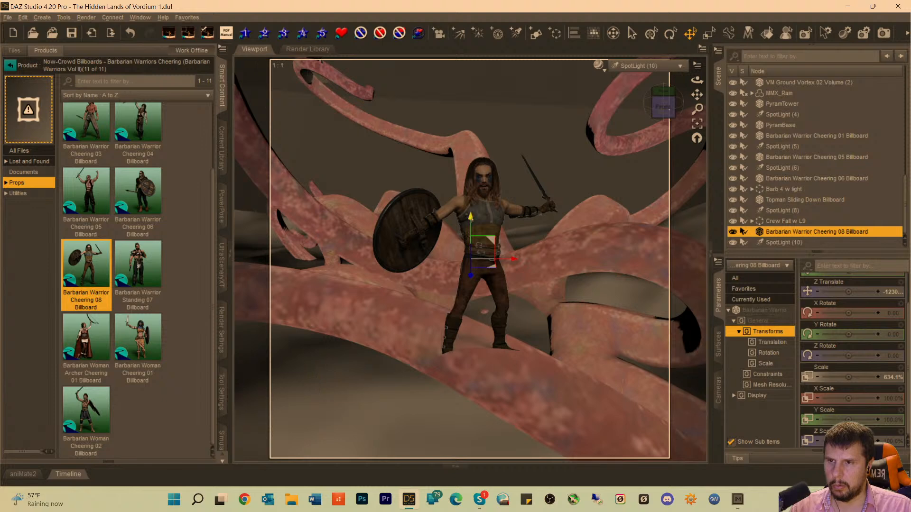
drag(471, 220, 472, 212)
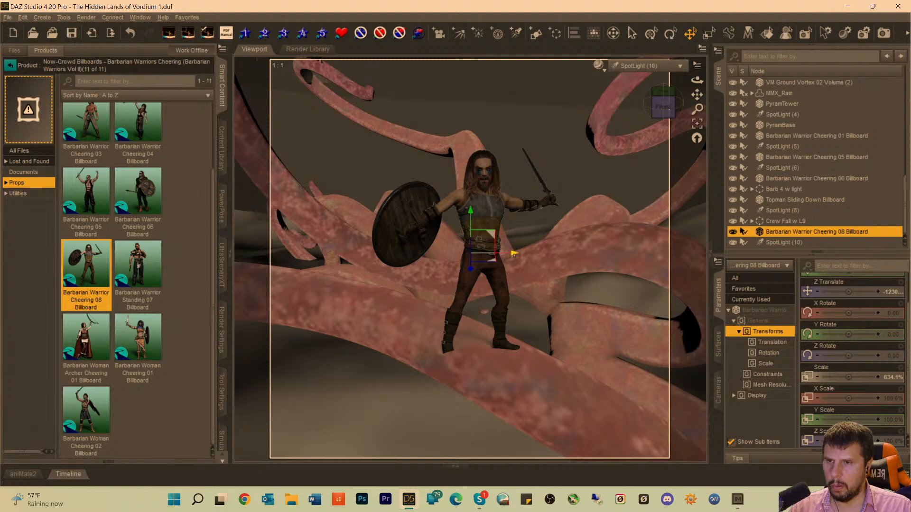
drag(514, 253, 496, 254)
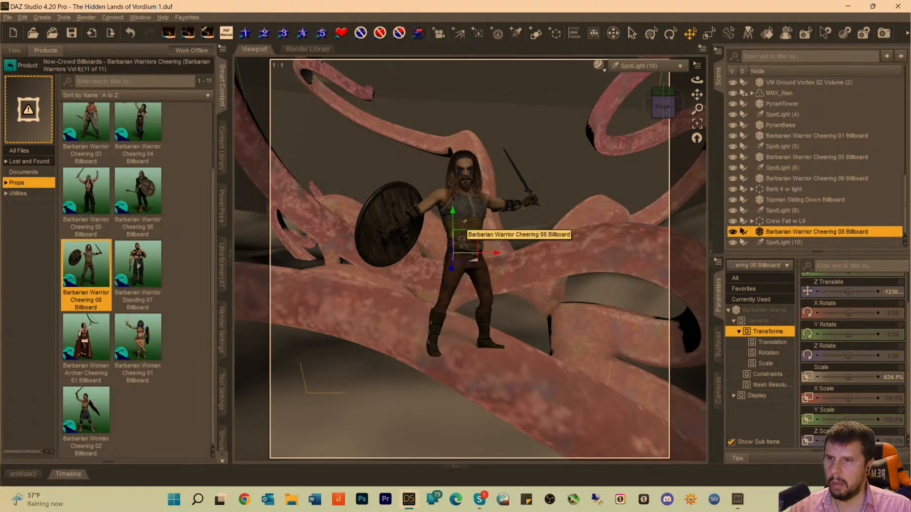
Change the Barbarian Warrior Cheering 08 Billboard's viewing angle to -180 horizontally with the Now-Crowd Change Billboard Angle script.
click(14, 193)
click(139, 145)
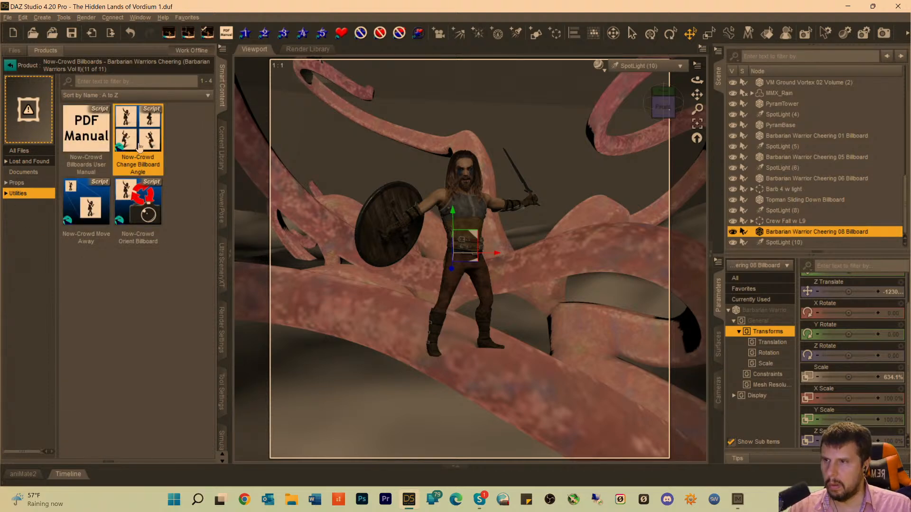
double_click(139, 145)
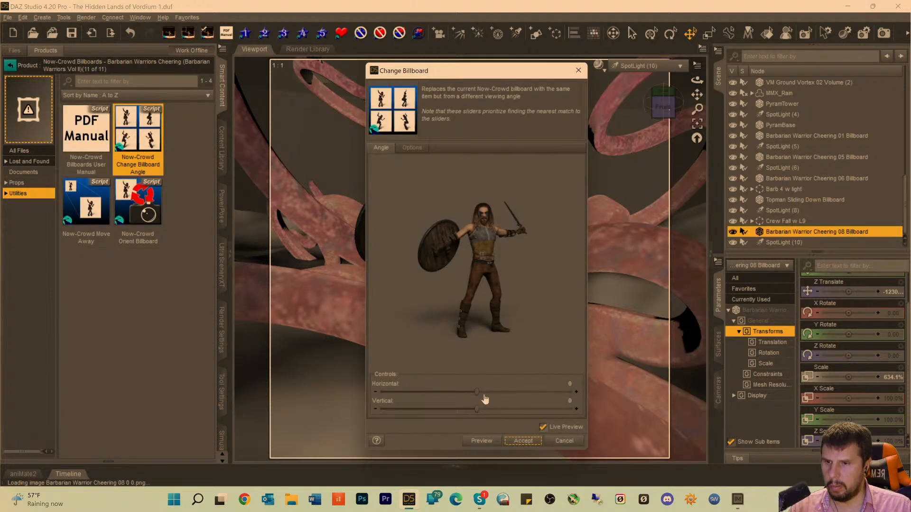
drag(477, 392, 378, 391)
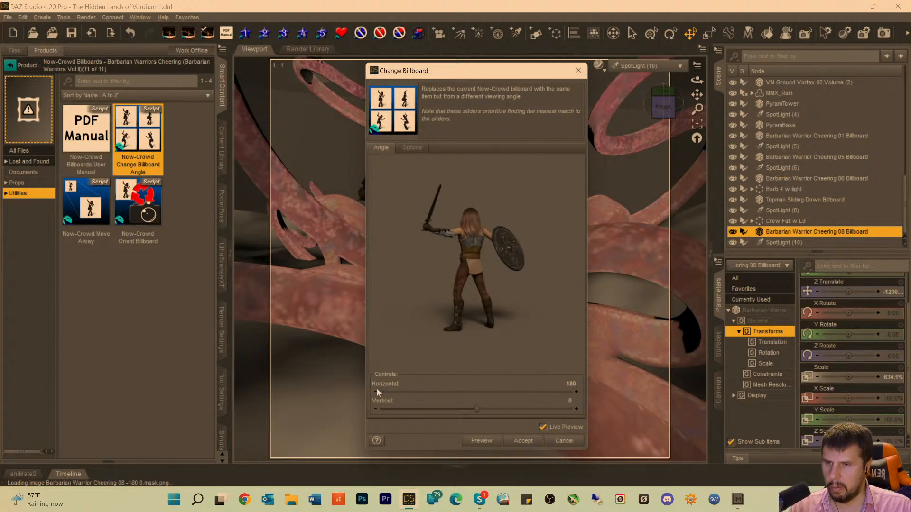
click(527, 441)
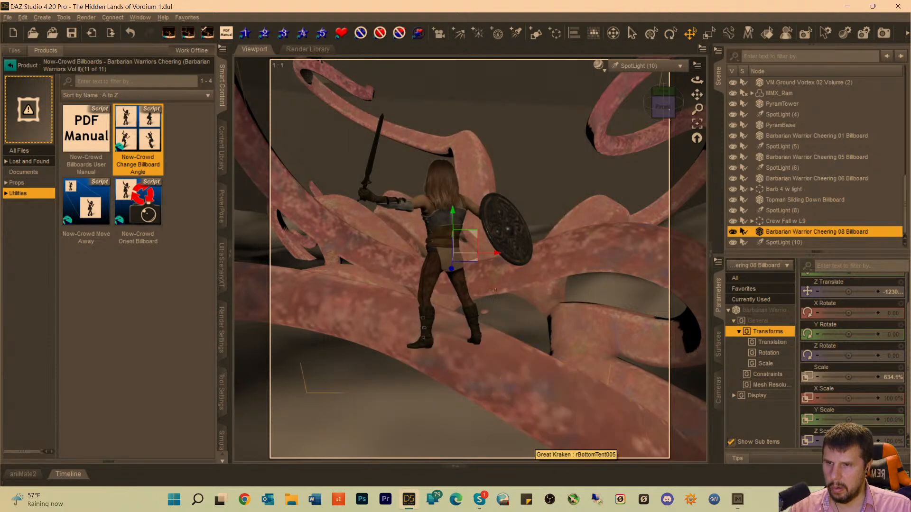
Shift the back-facing warrior billboard sideways along its X axis onto the thicker part of the foreground tentacle.
drag(497, 252, 528, 255)
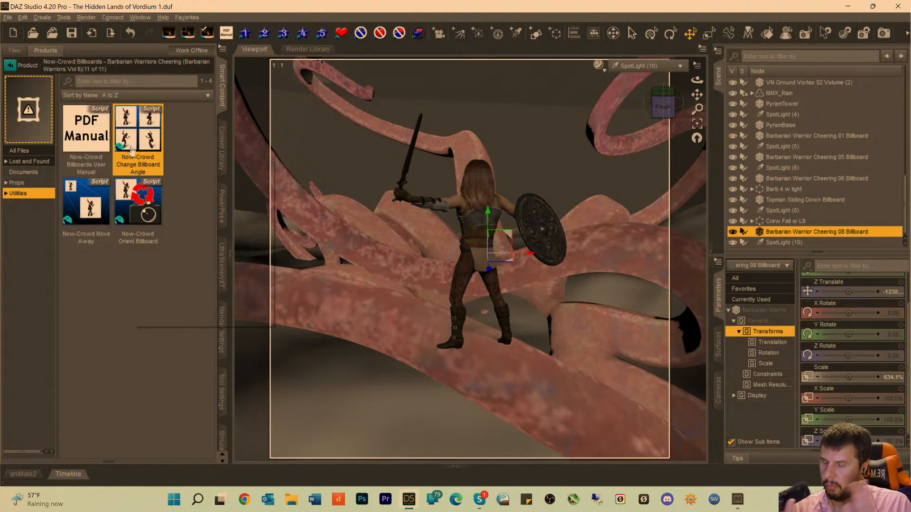
mouse_move(132, 149)
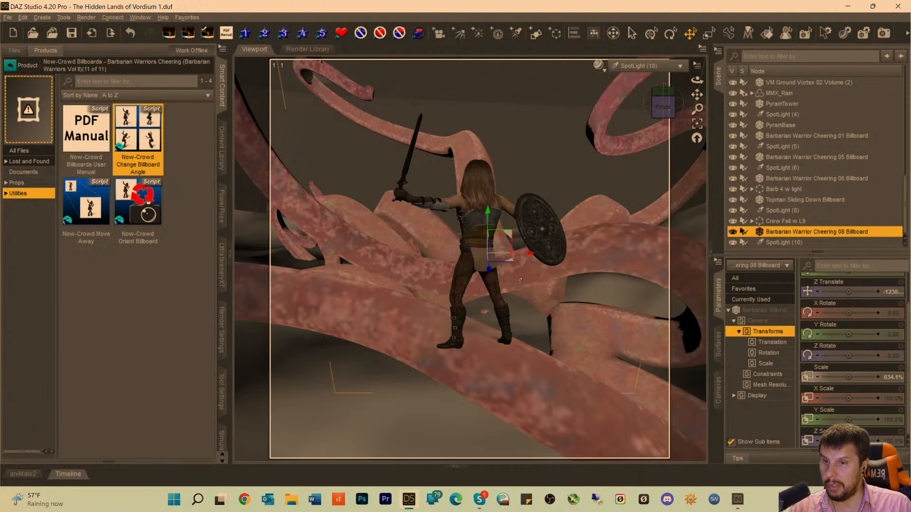
drag(531, 254, 545, 255)
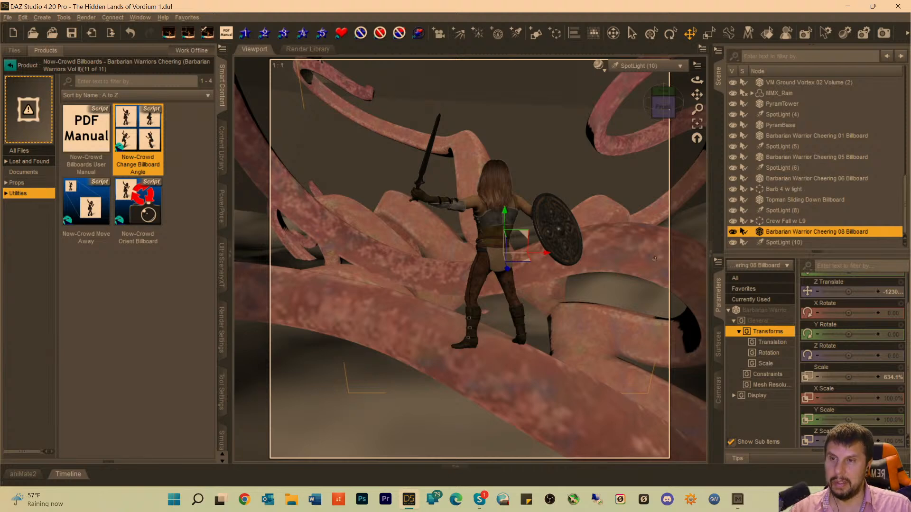
Aim SpotLight (10) down at the warrior from a steeper angle and pull it back to cover the surrounding tentacles.
click(779, 243)
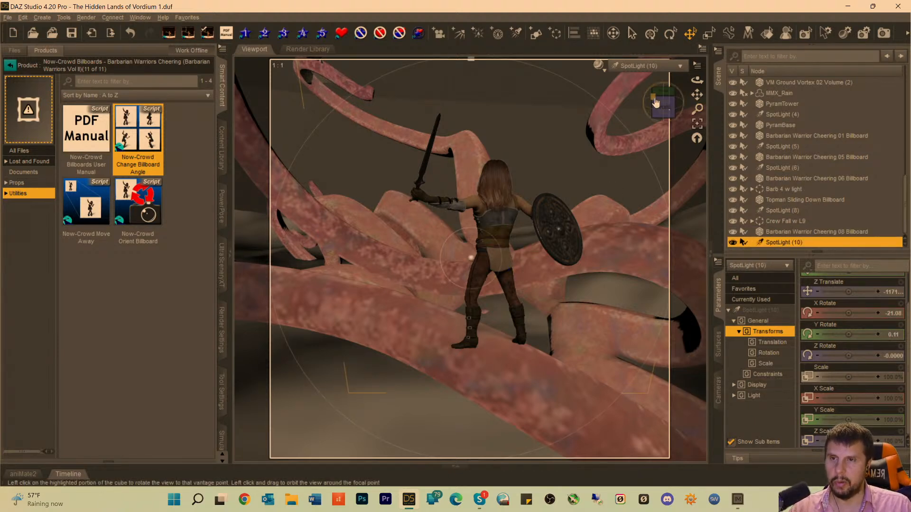
drag(663, 105, 671, 154)
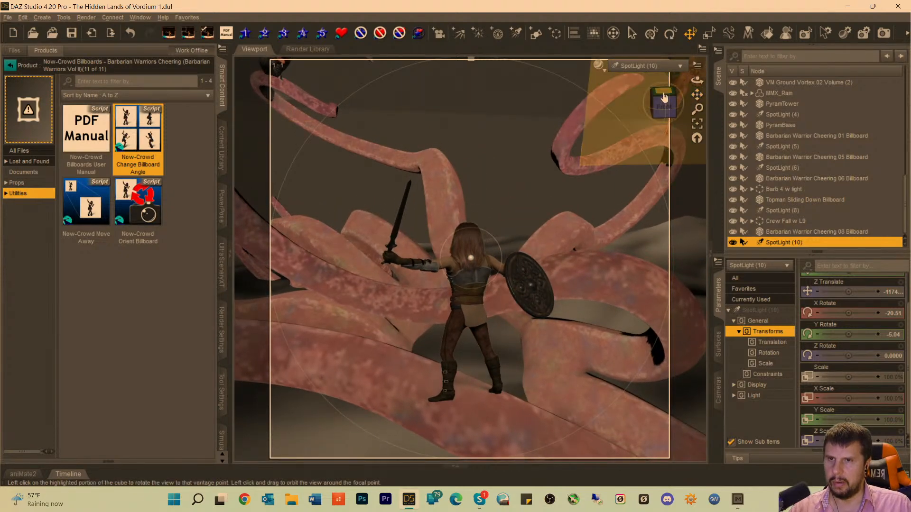
drag(697, 80, 697, 96)
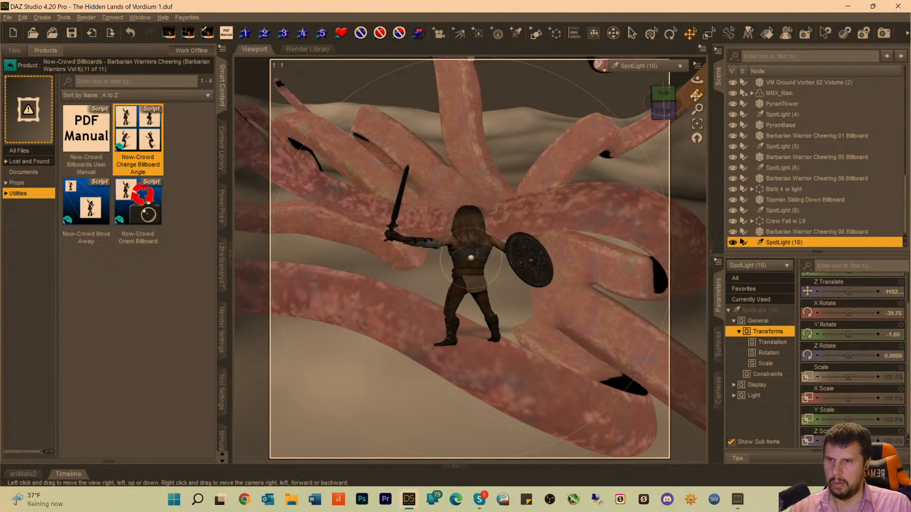
scroll(617, 127, down, 5)
scroll(612, 122, down, 4)
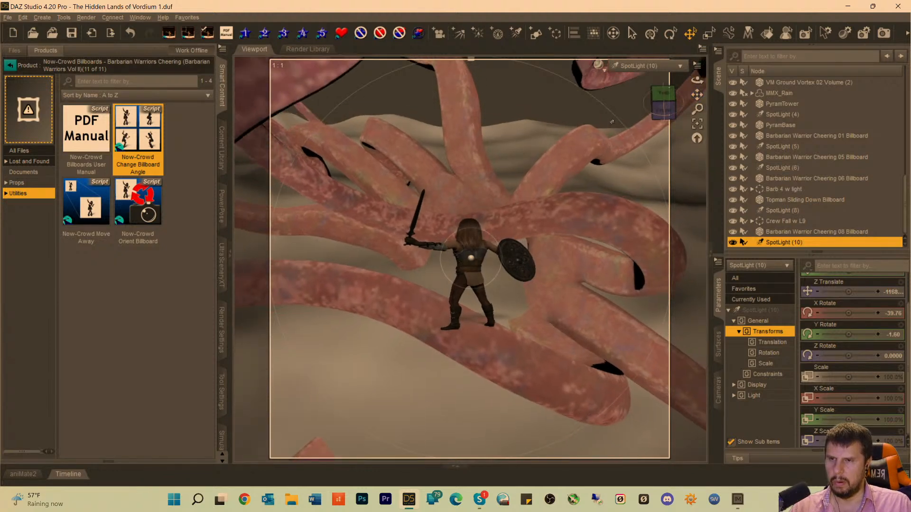
scroll(611, 122, down, 8)
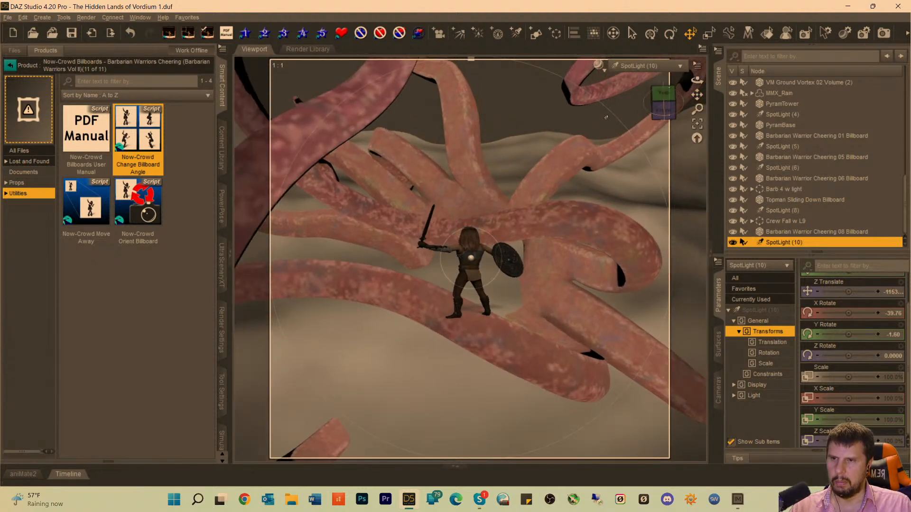
scroll(602, 114, down, 4)
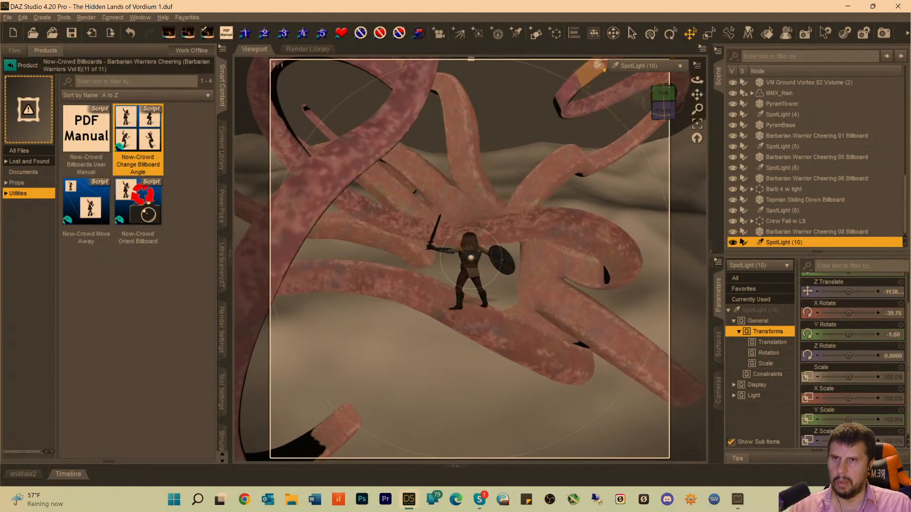
click(631, 69)
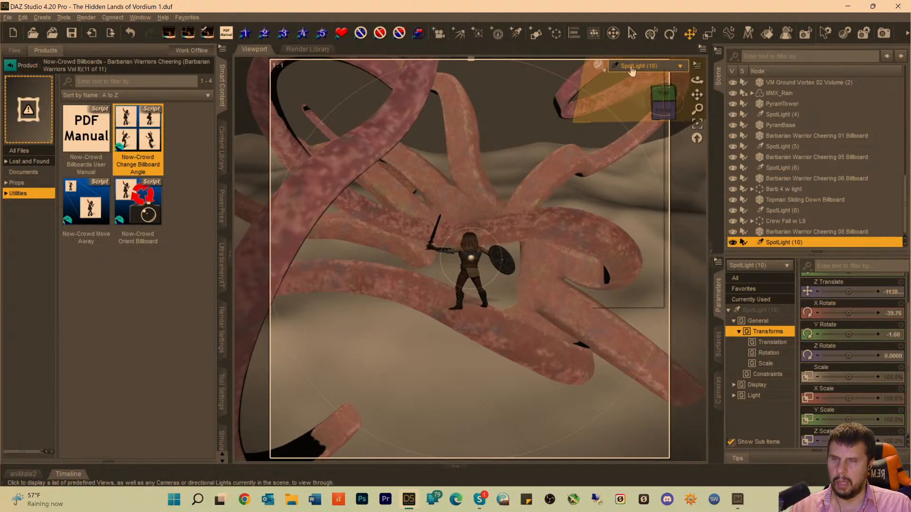
click(661, 7)
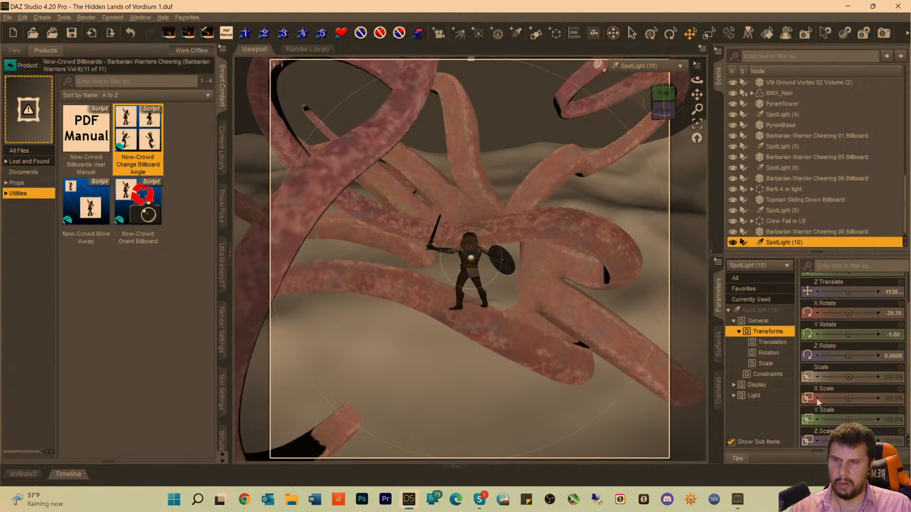
Set SpotLight (10)'s luminous flux to 191500 lumens.
click(760, 309)
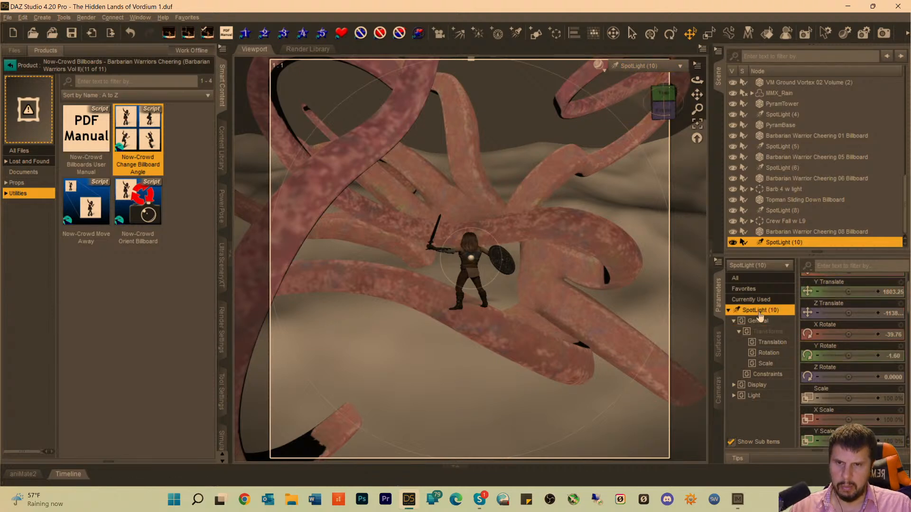
scroll(885, 424, down, 5)
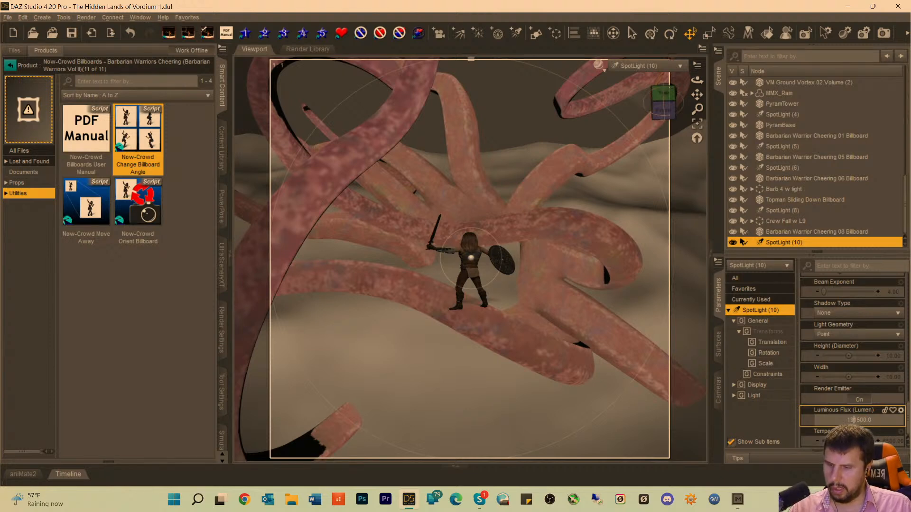
scroll(852, 417, up, 1)
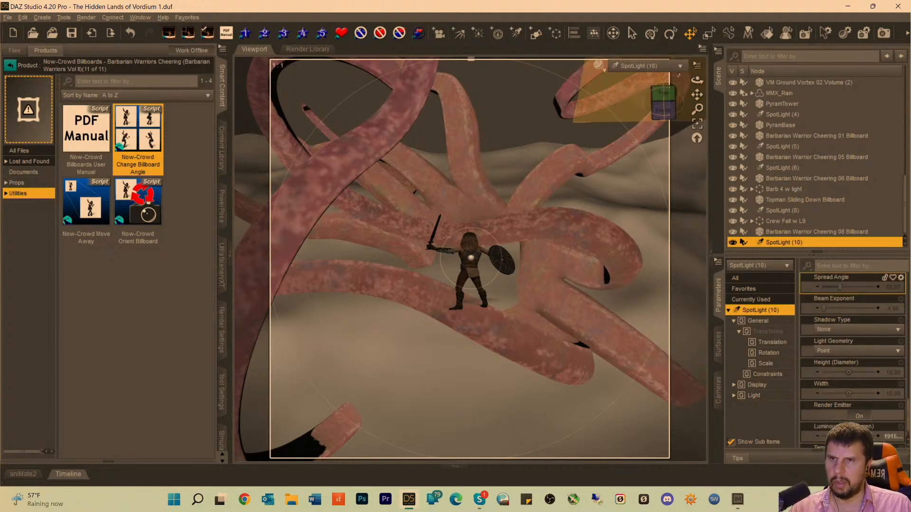
Look through the scene Camera and switch the viewport to the Iray rendered preview.
click(643, 66)
click(617, 152)
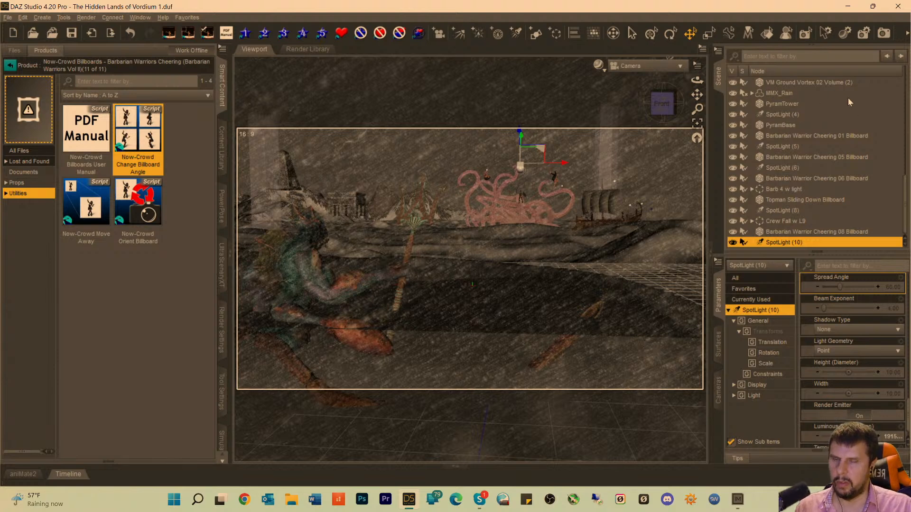
key(ctrl+0)
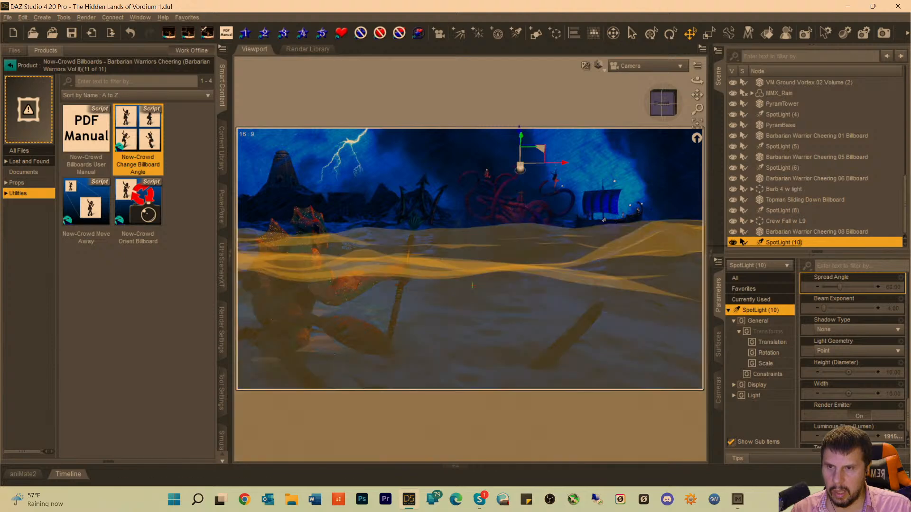
Go through the warrior billboards and spotlights one by one to identify which light illuminates the longship.
click(597, 199)
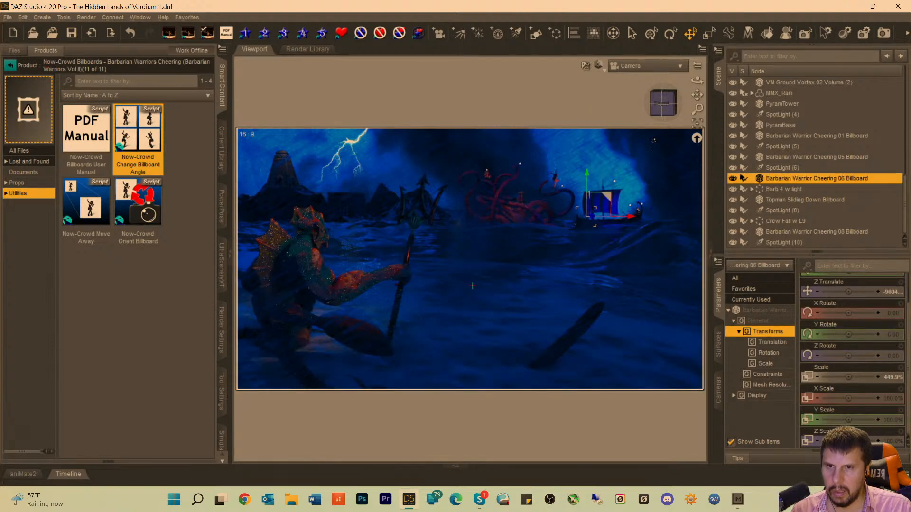
click(778, 169)
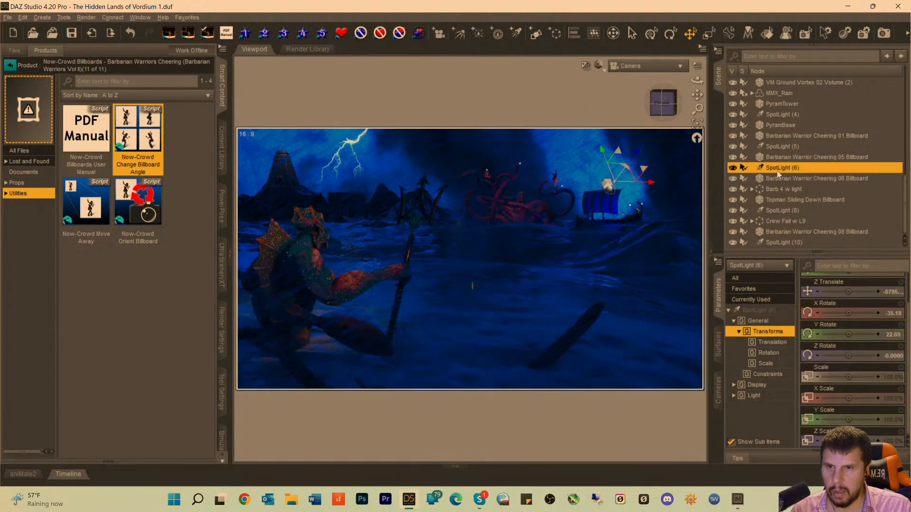
click(773, 179)
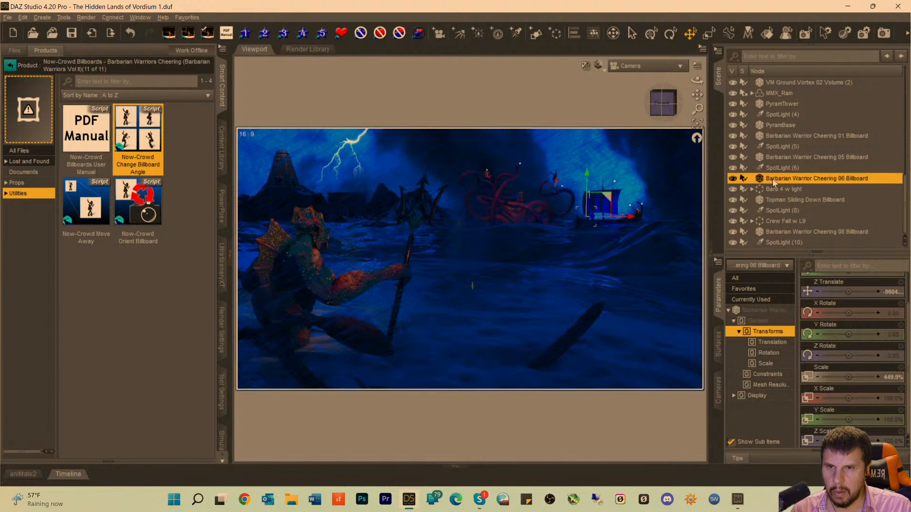
click(771, 189)
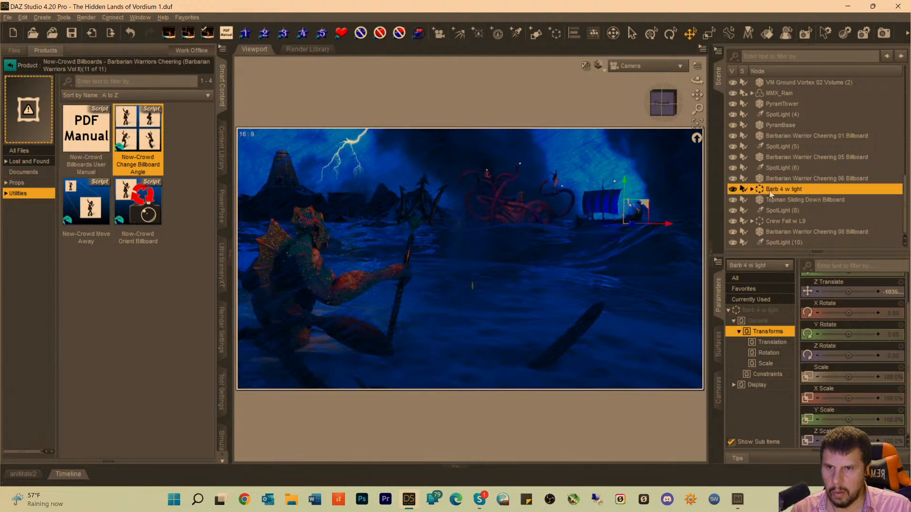
click(769, 210)
click(772, 168)
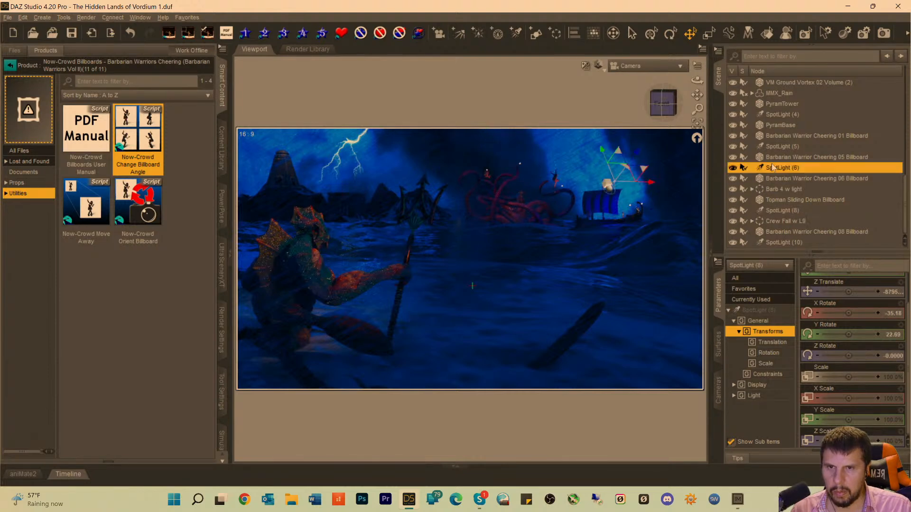
click(771, 118)
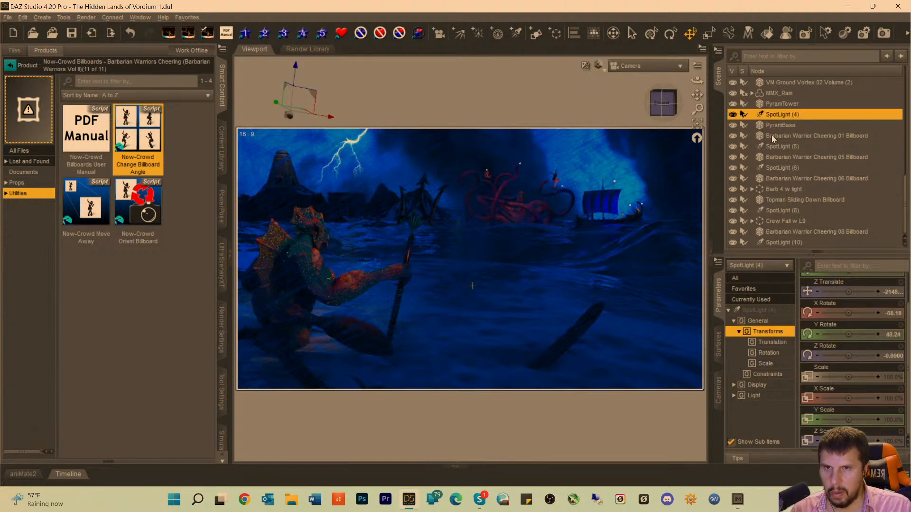
click(774, 147)
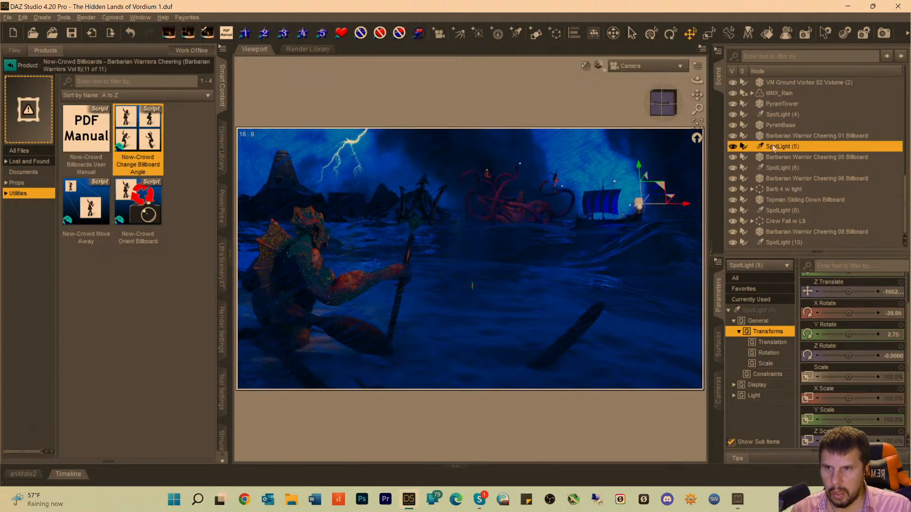
Raise the luminous flux of SpotLight (6) above the longship to 491500 lumens and check the rendered preview.
click(775, 168)
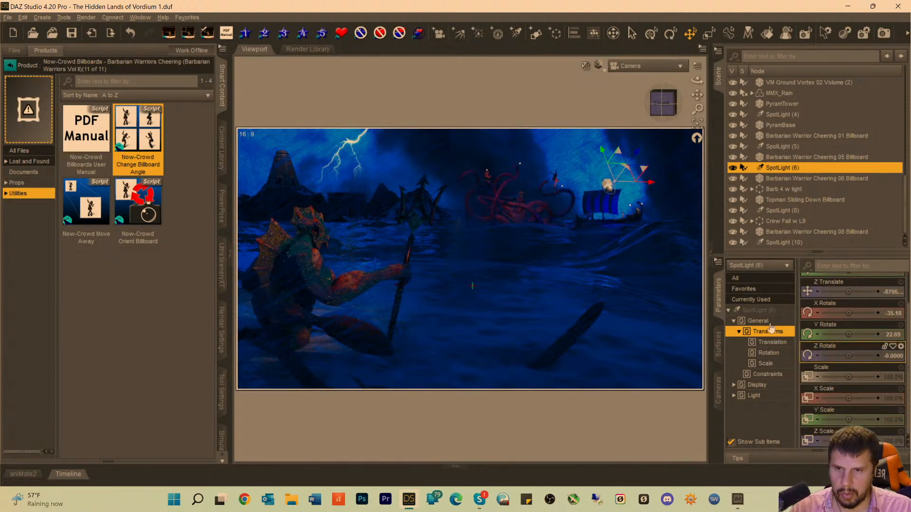
click(758, 310)
scroll(828, 385, down, 5)
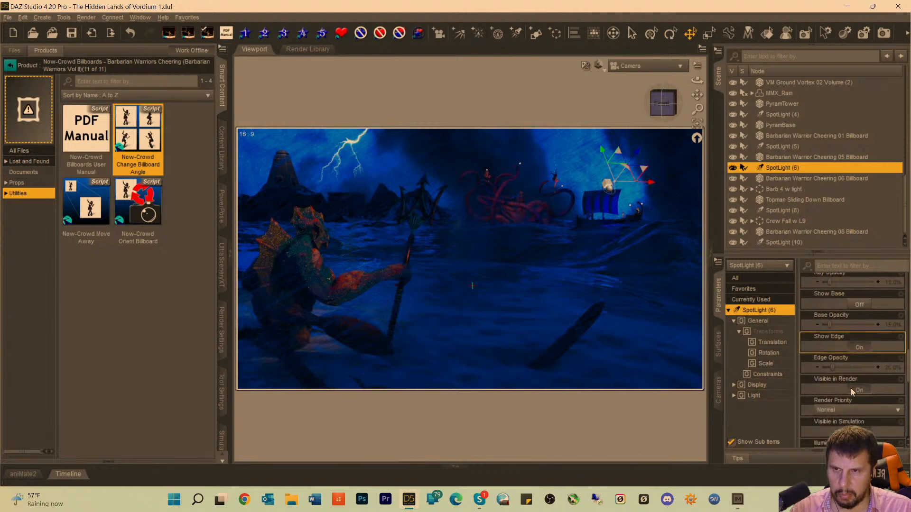
scroll(850, 388, down, 5)
click(891, 420)
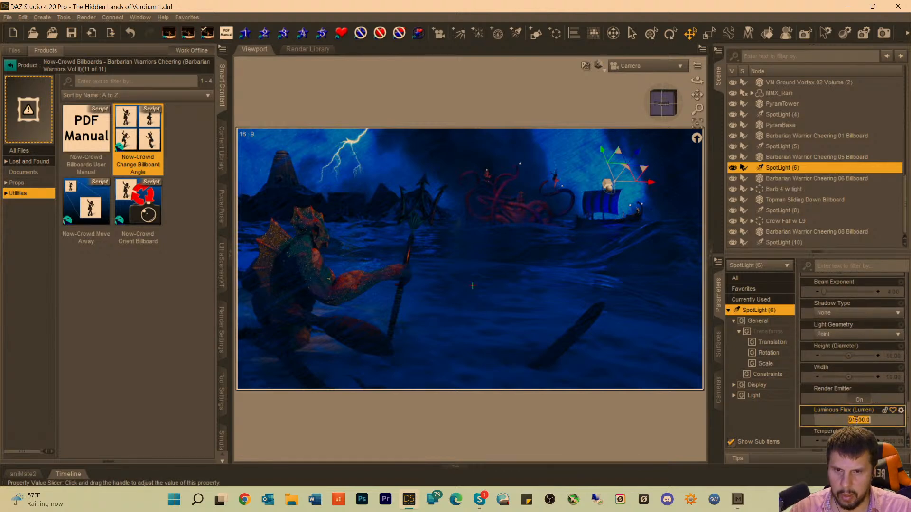
click(848, 421)
text(1)
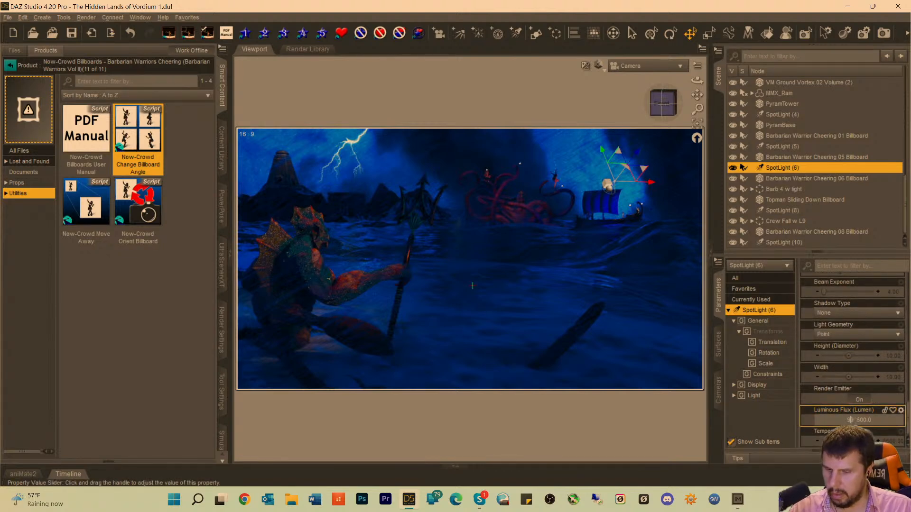
key(Return)
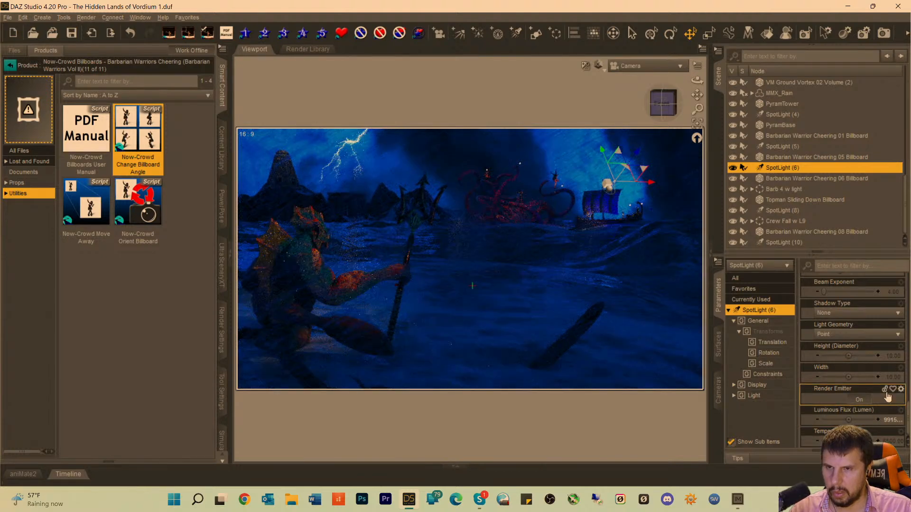
scroll(849, 285, up, 1)
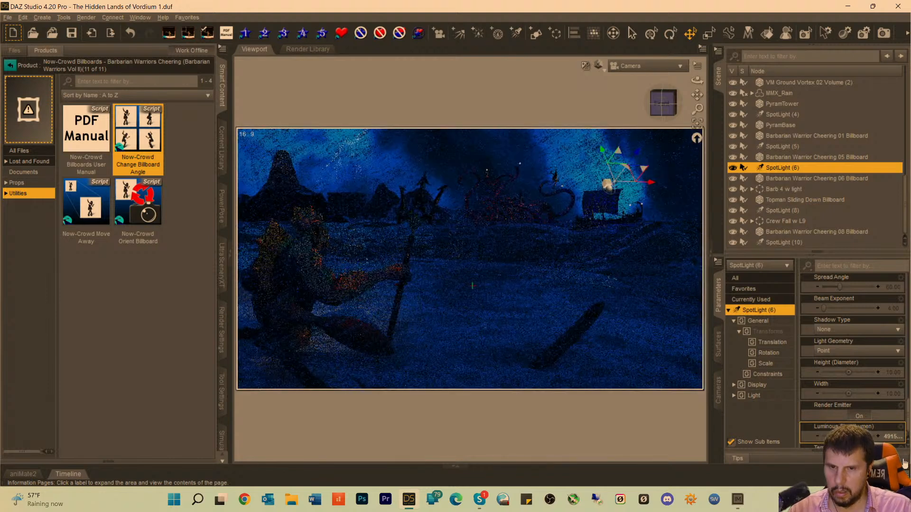
mouse_move(866, 377)
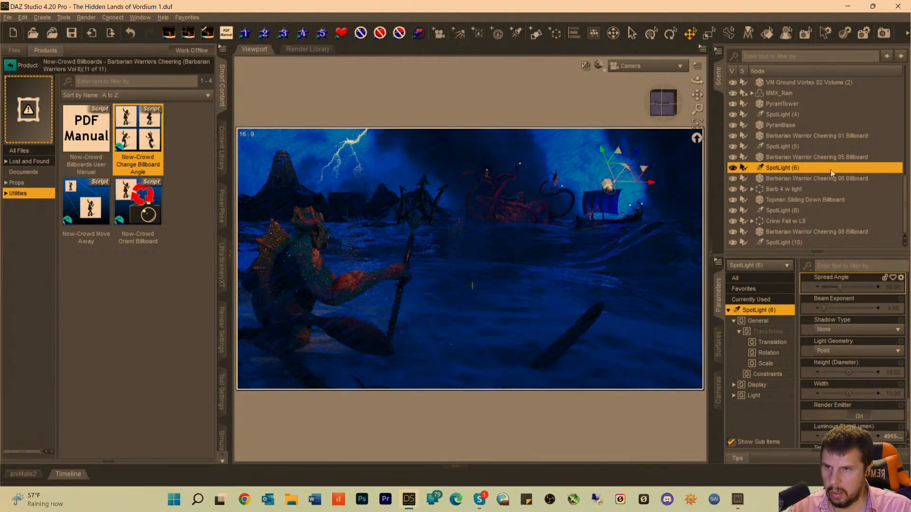
Set the luminous flux of SpotLight (10) to 491500 lumens.
click(786, 242)
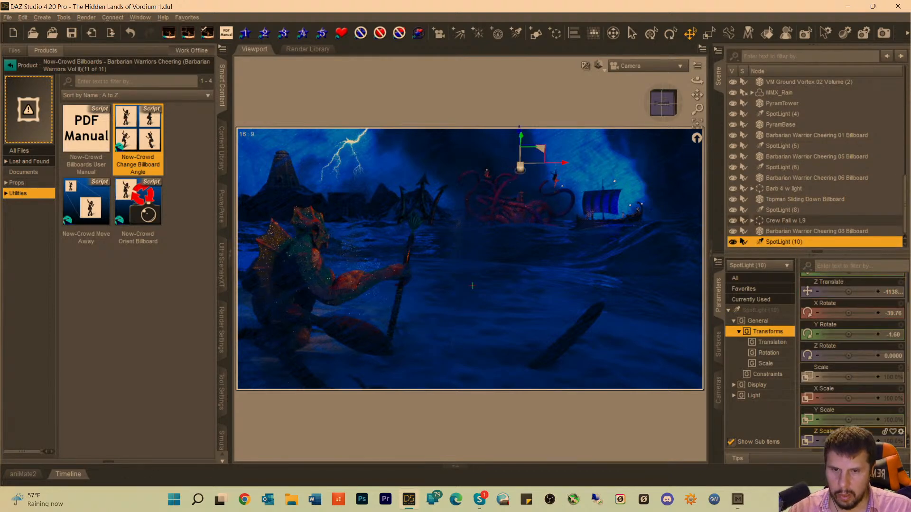
click(759, 313)
scroll(879, 418, down, 3)
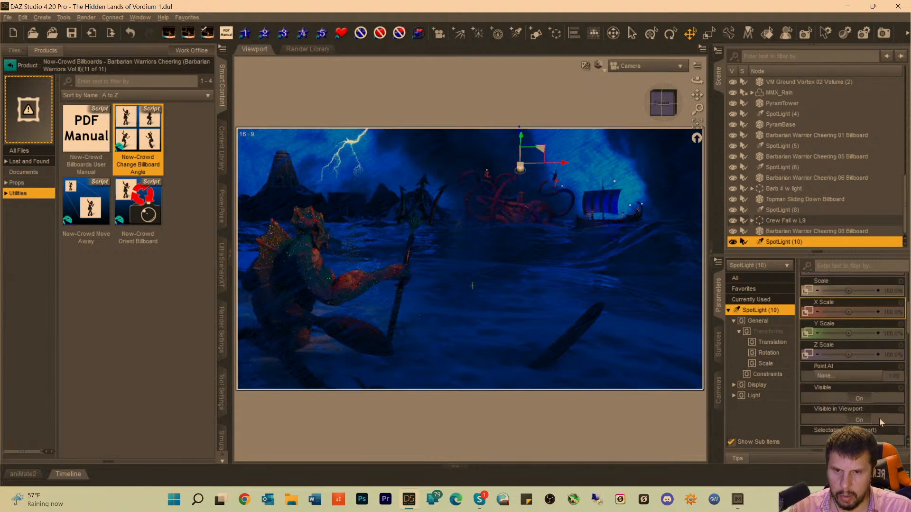
scroll(878, 417, down, 5)
click(872, 421)
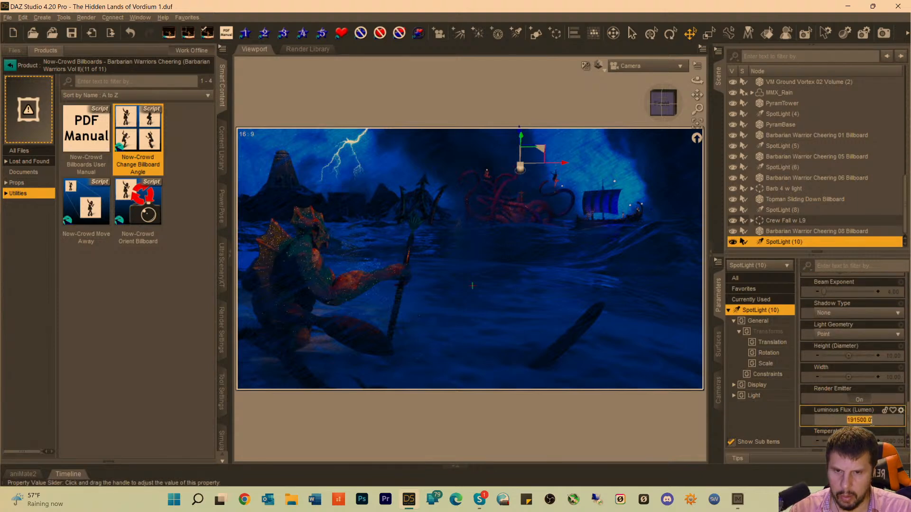
click(846, 421)
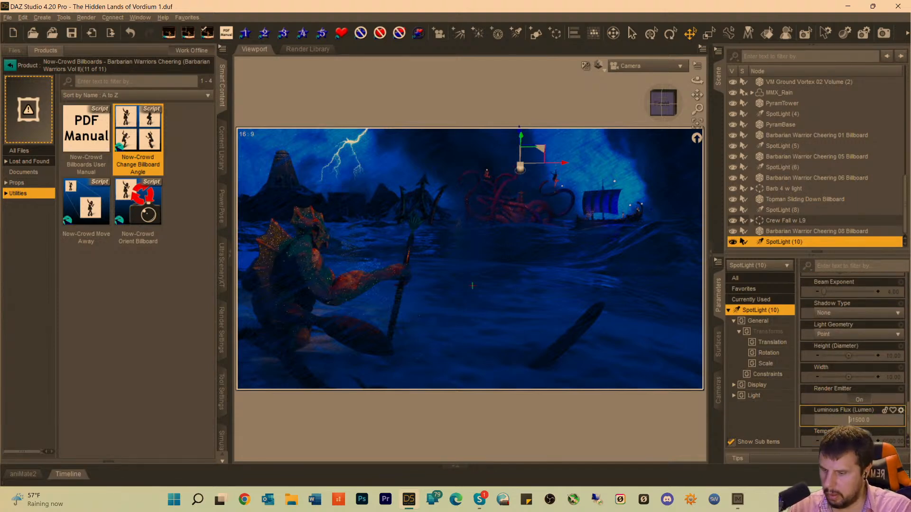
key(Delete)
text(4)
key(Return)
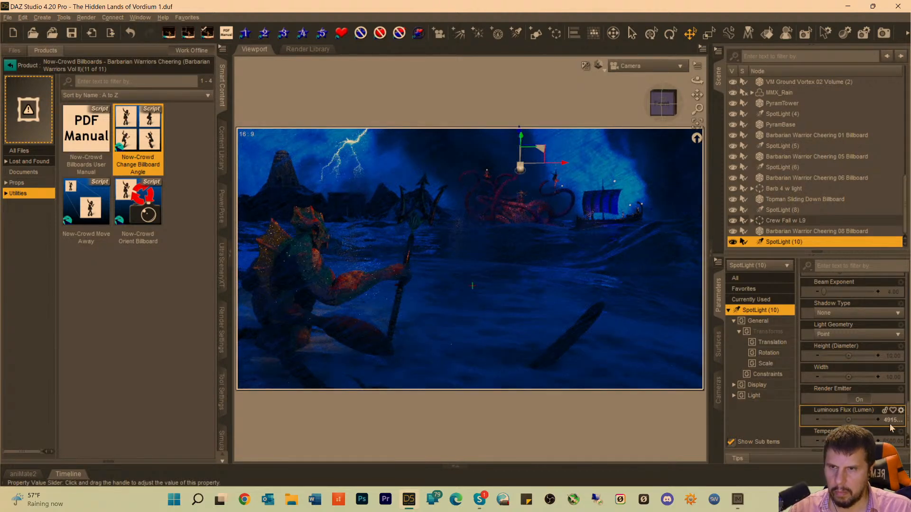
Raise SpotLight (10)'s luminous flux further to 591500 lumens and save the scene.
click(854, 420)
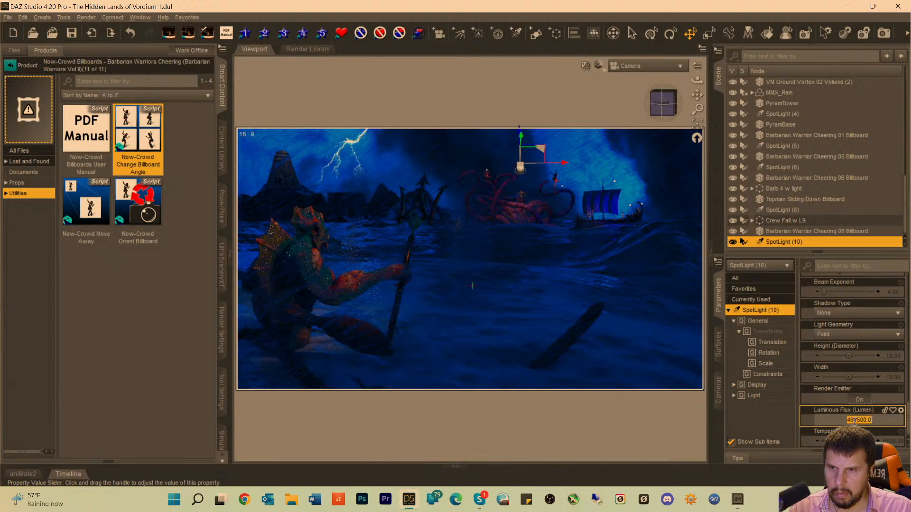
click(852, 420)
key(BackSpace)
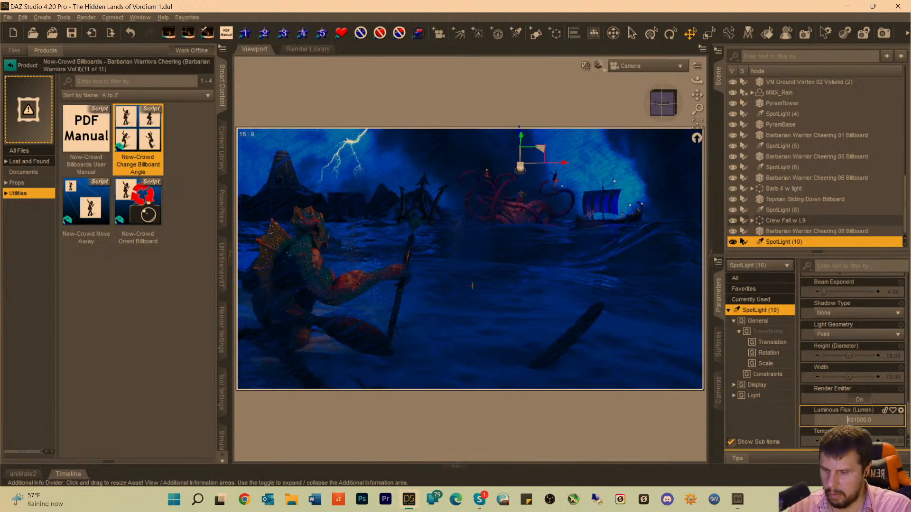
text(5)
key(Return)
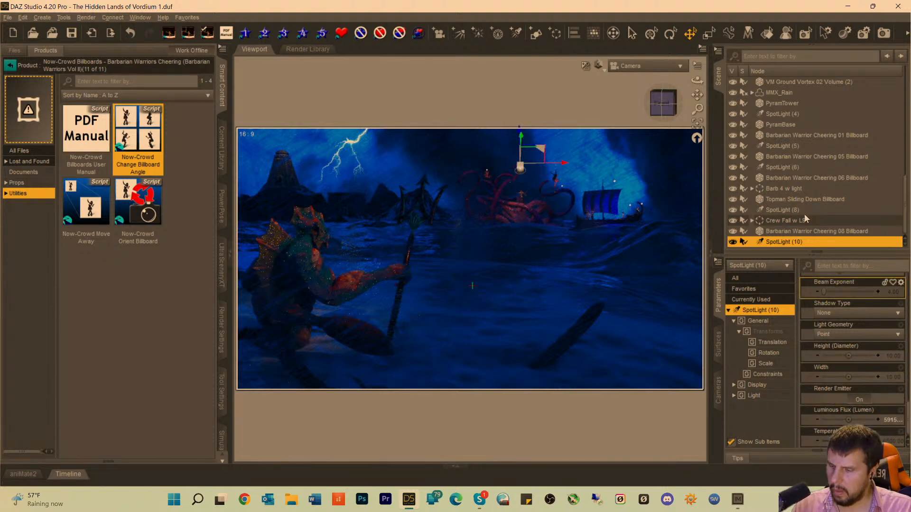
key(ctrl+s)
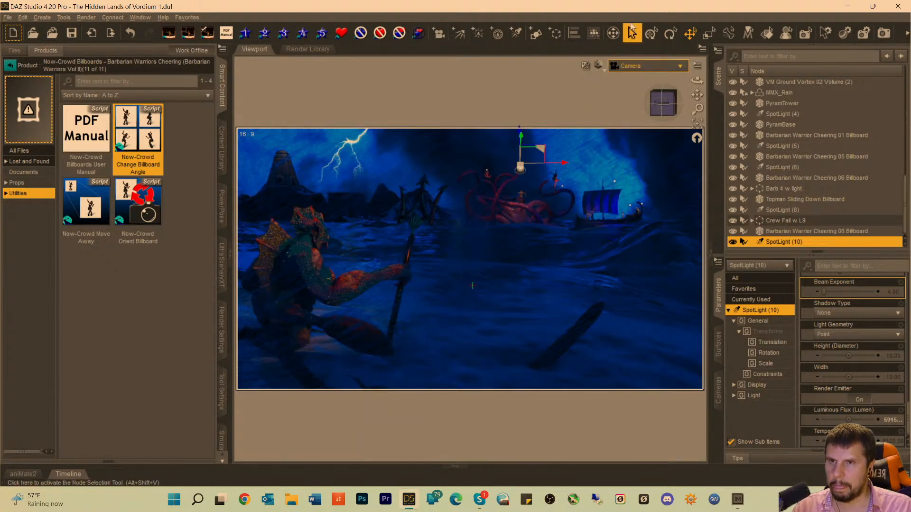
Create a new spotlight with the default name and label, and look through it in the viewport.
click(517, 33)
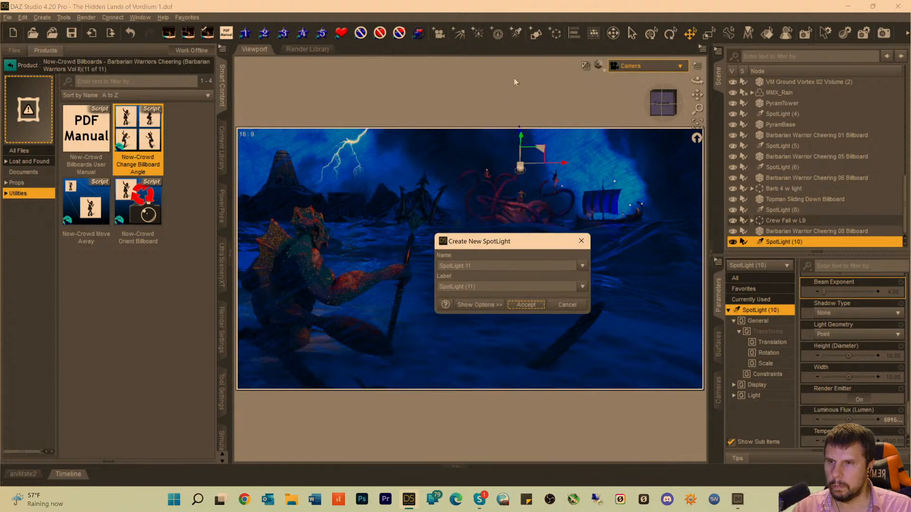
click(521, 306)
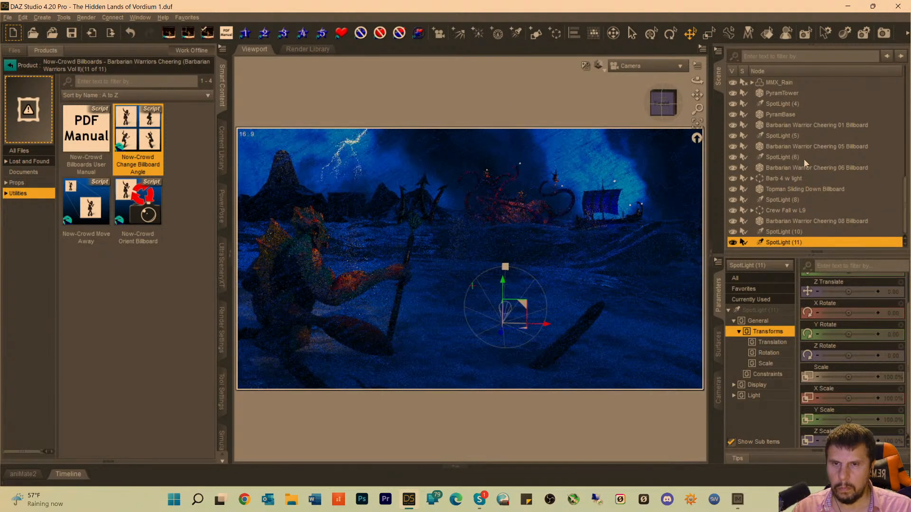
click(645, 67)
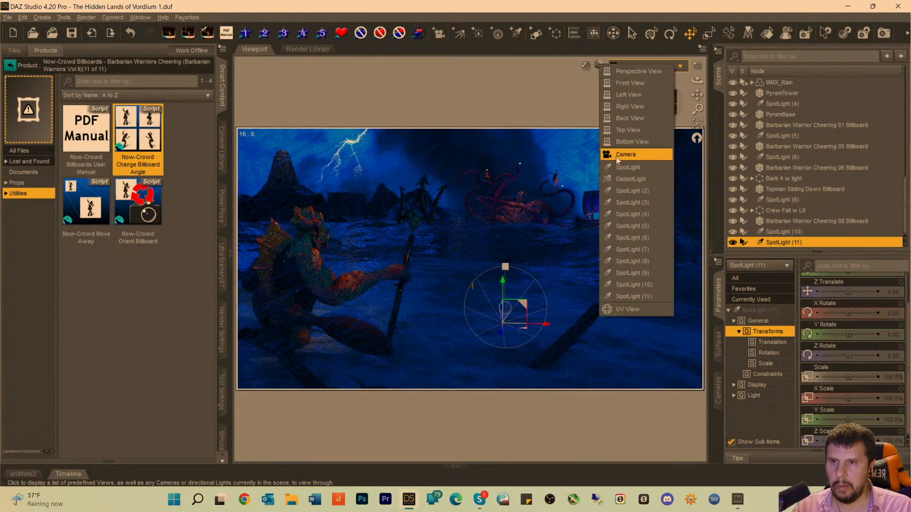
click(634, 297)
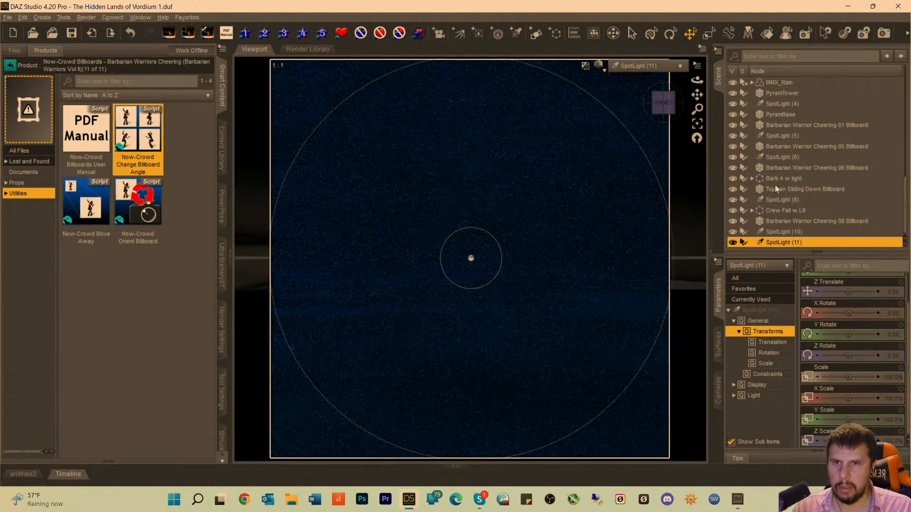
Frame PyramBase through the new spotlight and orbit and shift it so the light aims down at the structure from the front.
click(783, 115)
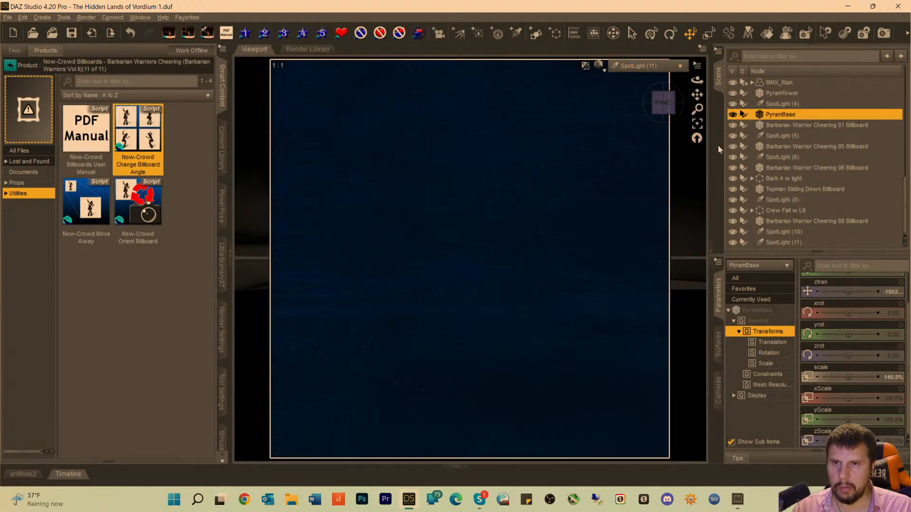
click(697, 124)
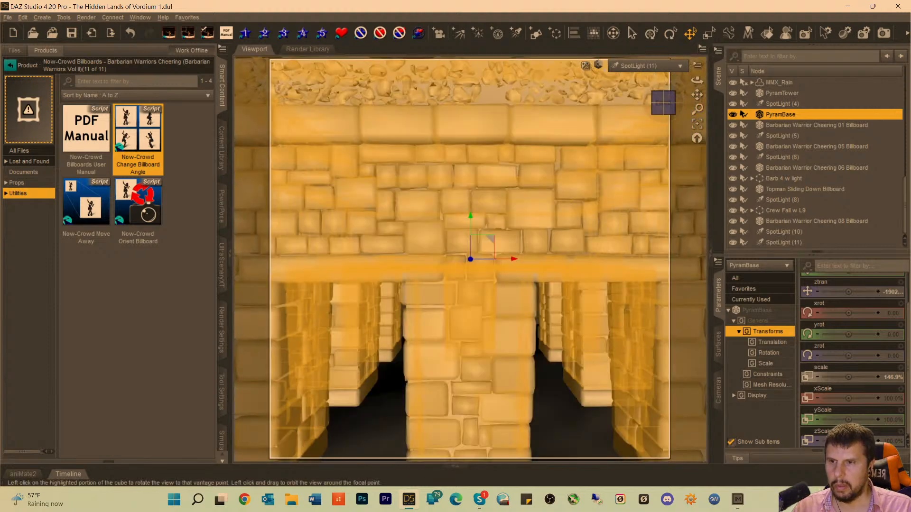
drag(663, 102, 655, 121)
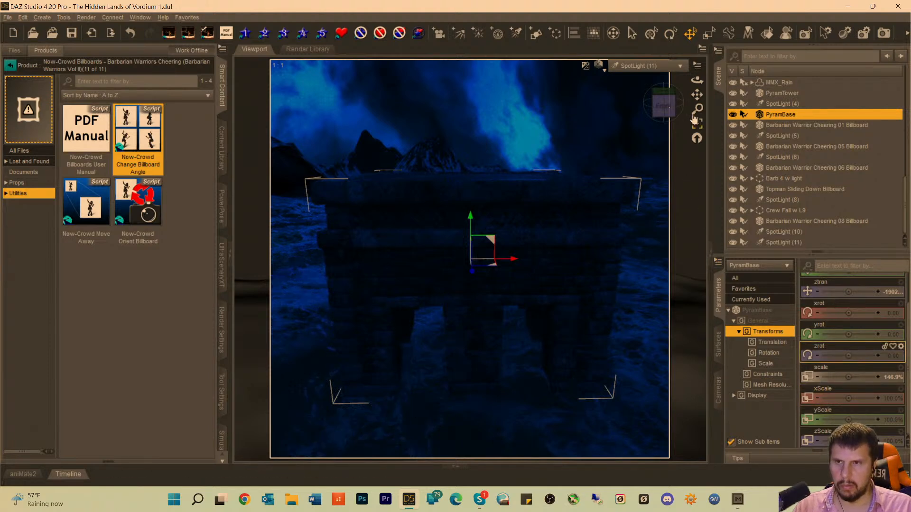
mouse_move(697, 94)
mouse_down()
mouse_move(697, 145)
mouse_move(698, 90)
mouse_move(666, 106)
mouse_move(665, 122)
mouse_up()
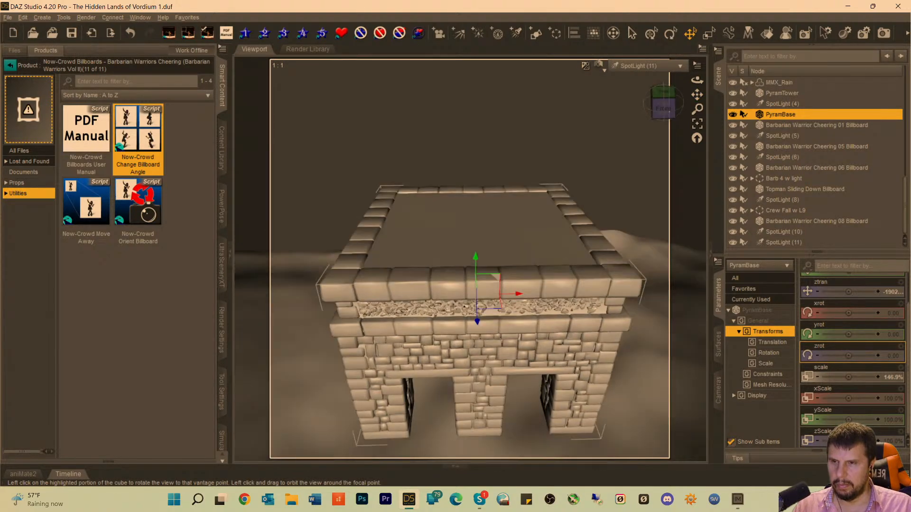
drag(694, 95, 694, 121)
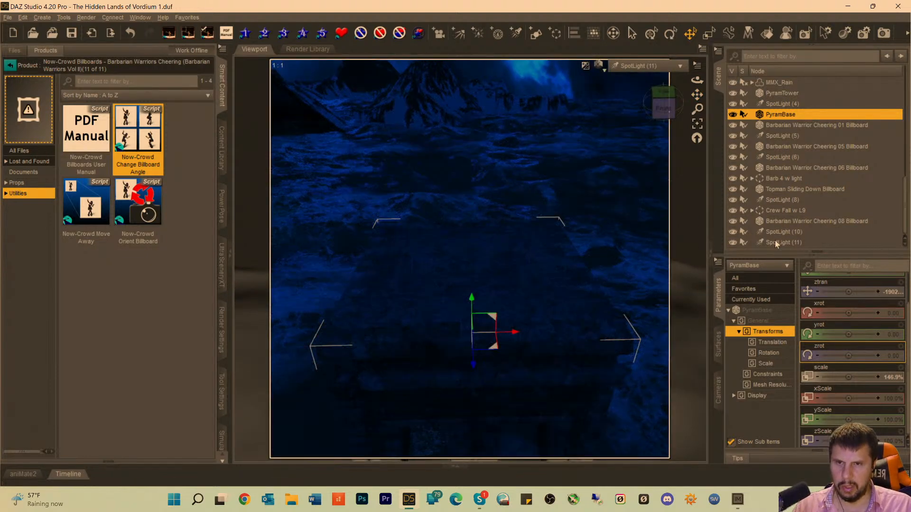
click(775, 241)
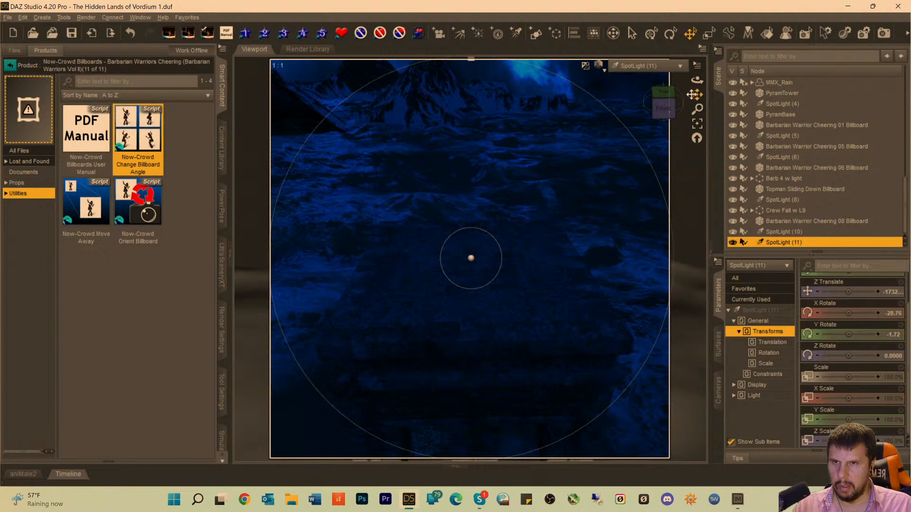
drag(695, 94, 696, 76)
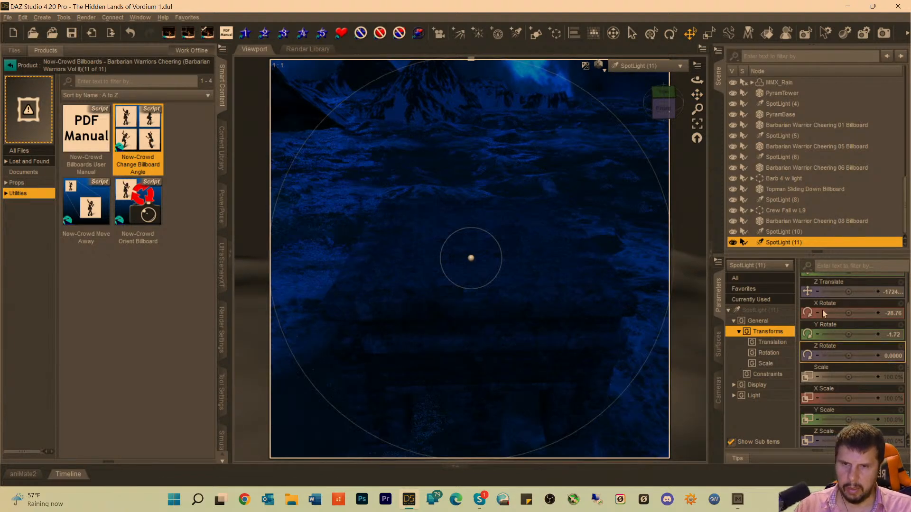
Set the luminous flux of SpotLight (11) to 91500 lumens.
click(759, 310)
scroll(864, 380, down, 5)
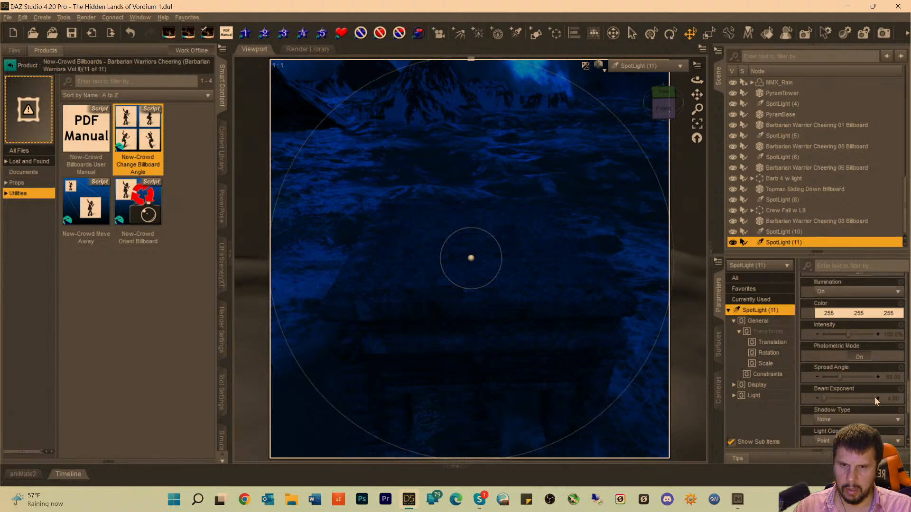
scroll(875, 397, down, 5)
click(885, 420)
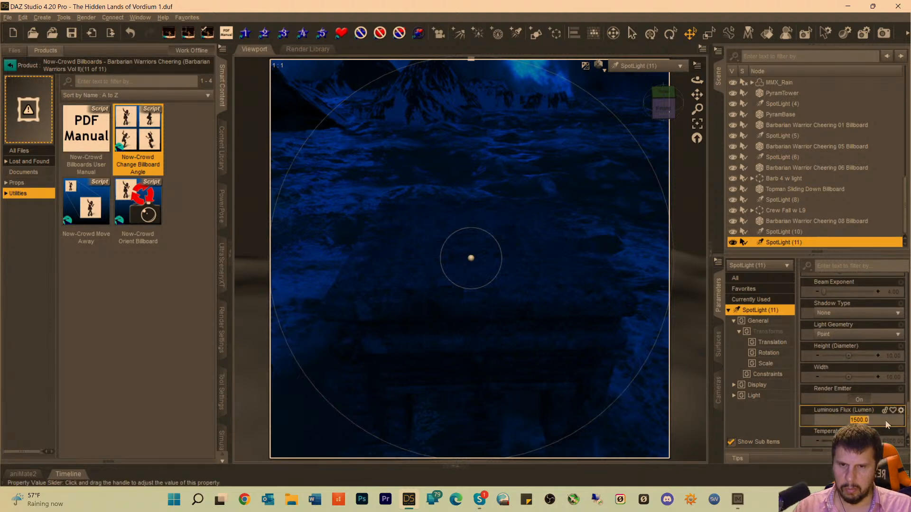
text(9150)
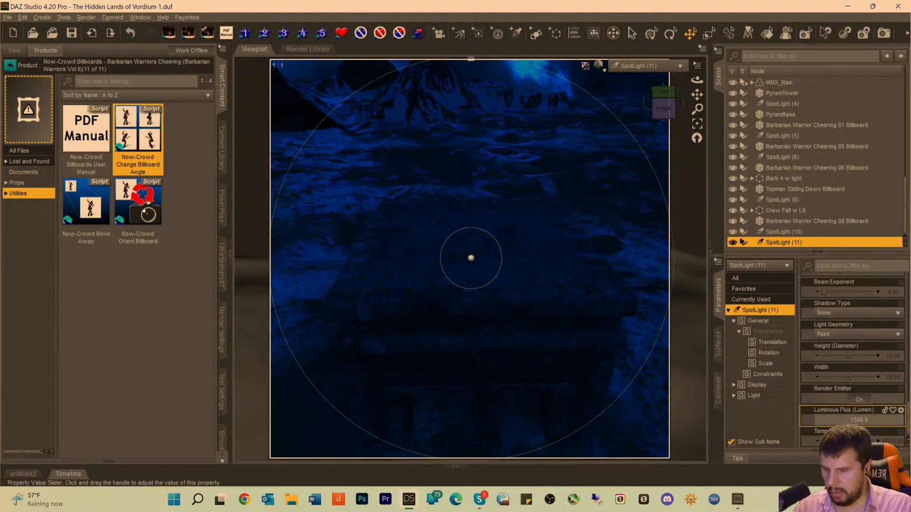
key(Return)
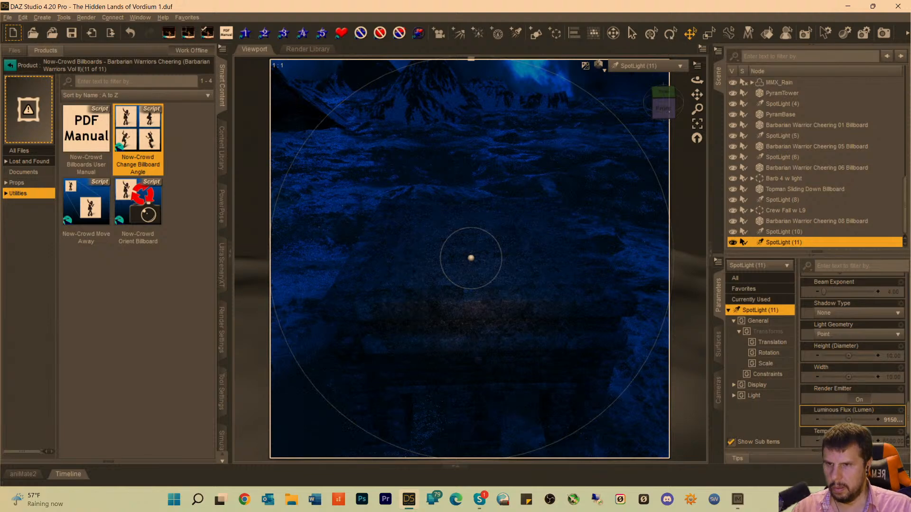
Raise SpotLight (11)'s luminous flux to 291500 lumens, then pull the light back and orbit it higher above PyramBase.
click(889, 425)
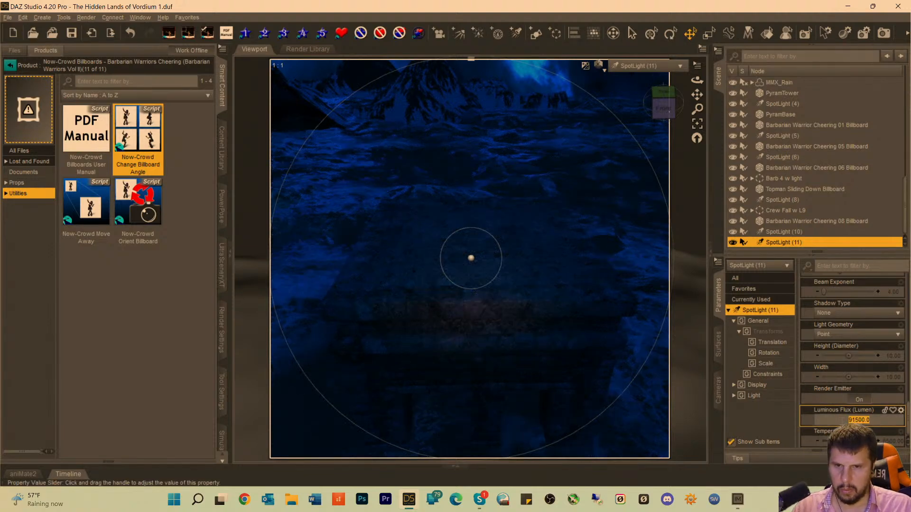
text(29150)
key(Return)
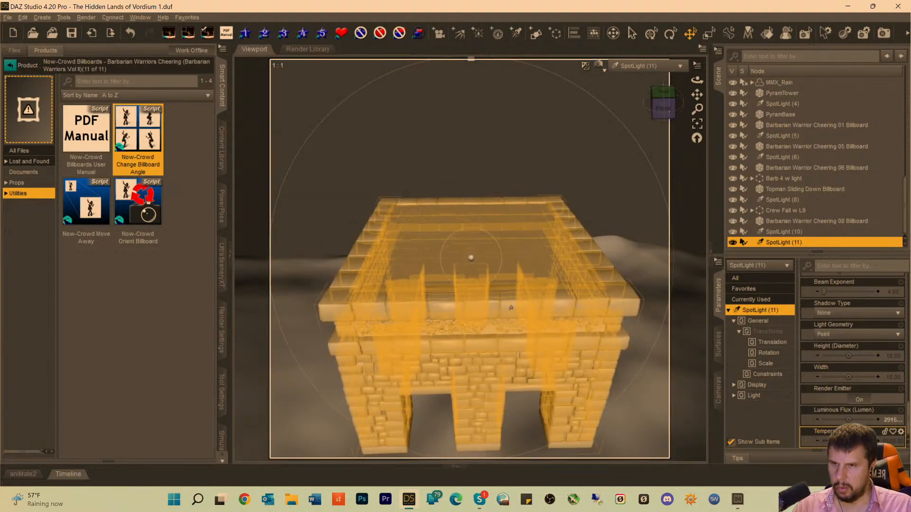
scroll(521, 290, down, 2)
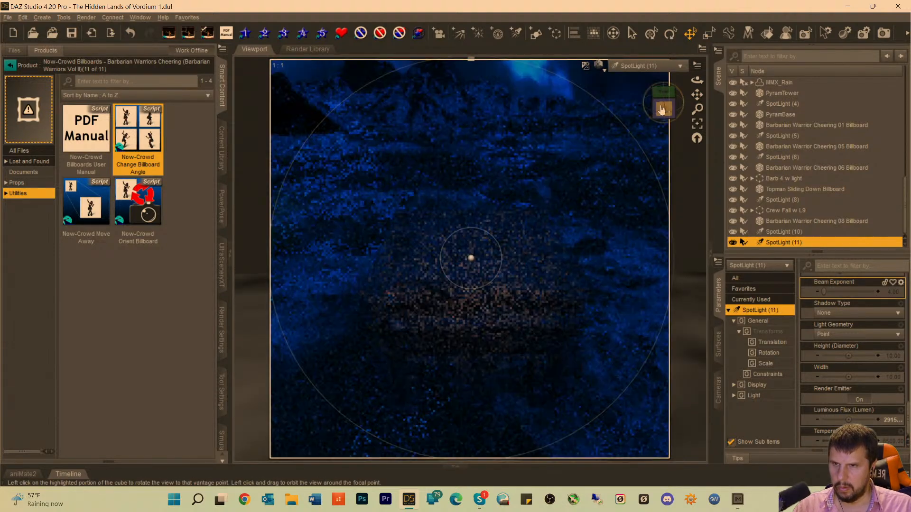
drag(661, 110, 662, 134)
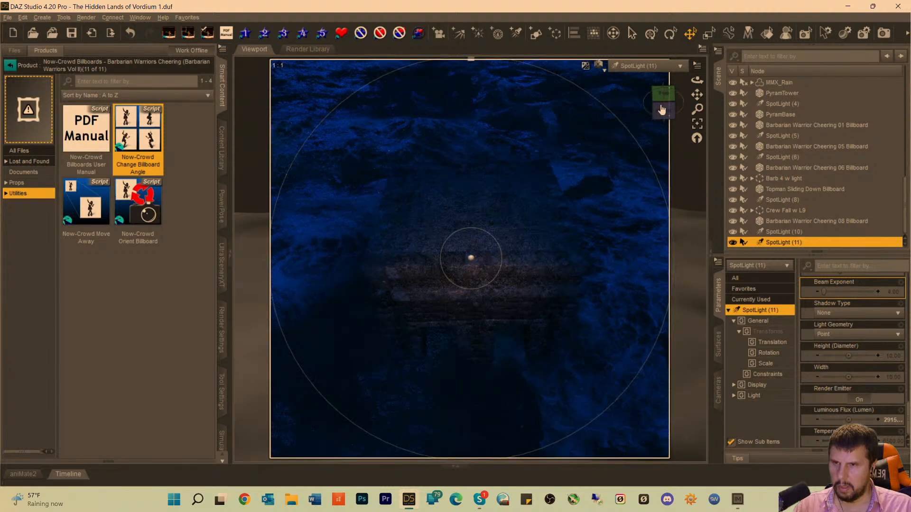
View the scene in Perspective View, then return to the scene Camera to check the lighting.
click(642, 66)
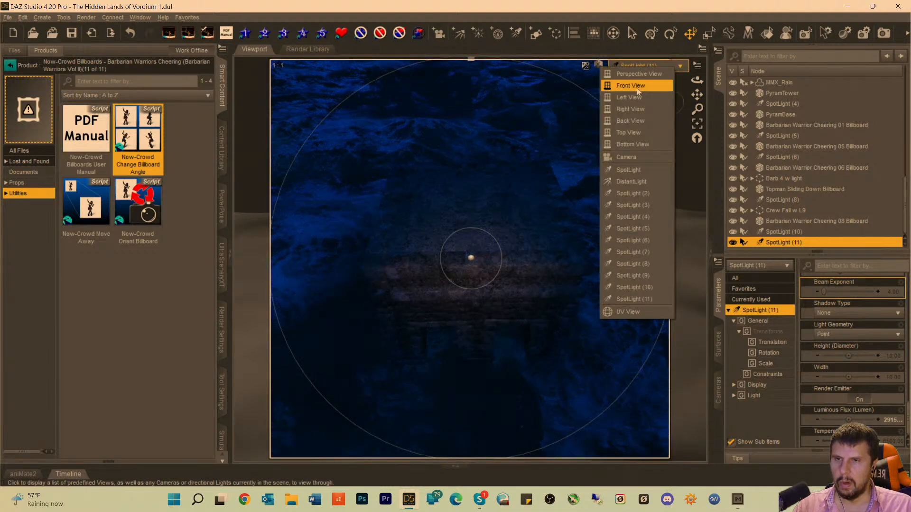
click(639, 74)
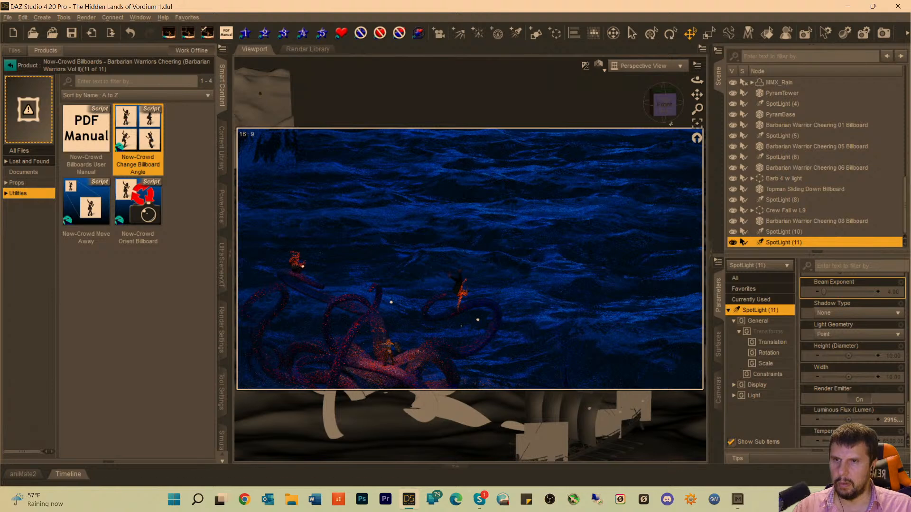
click(644, 67)
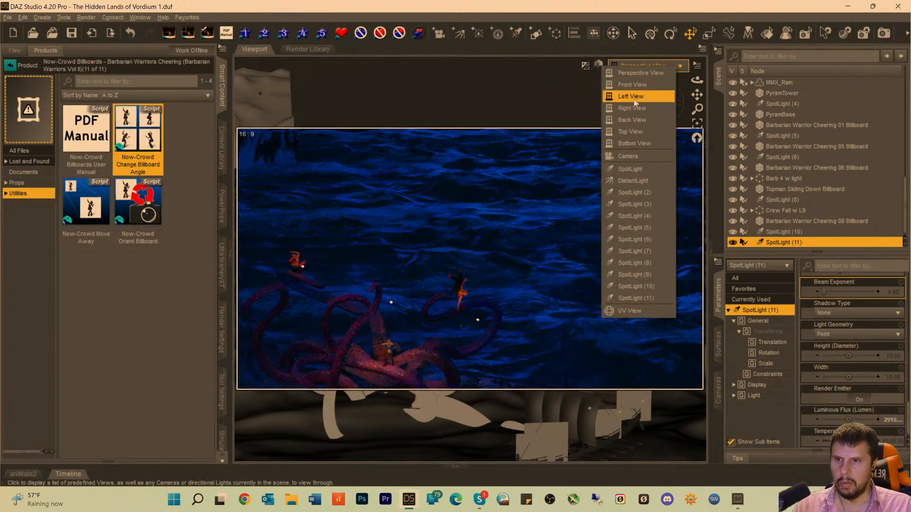
click(628, 156)
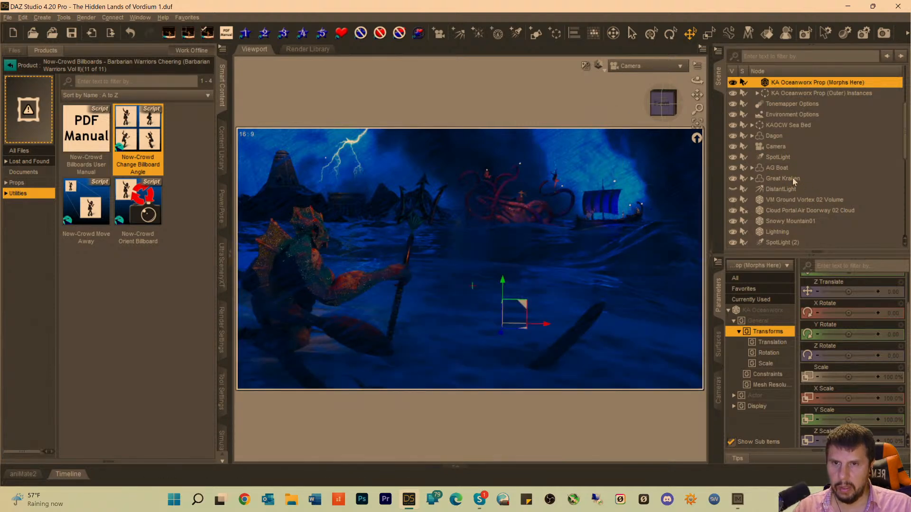
Delete the hidden DistantLight from the scene.
click(773, 159)
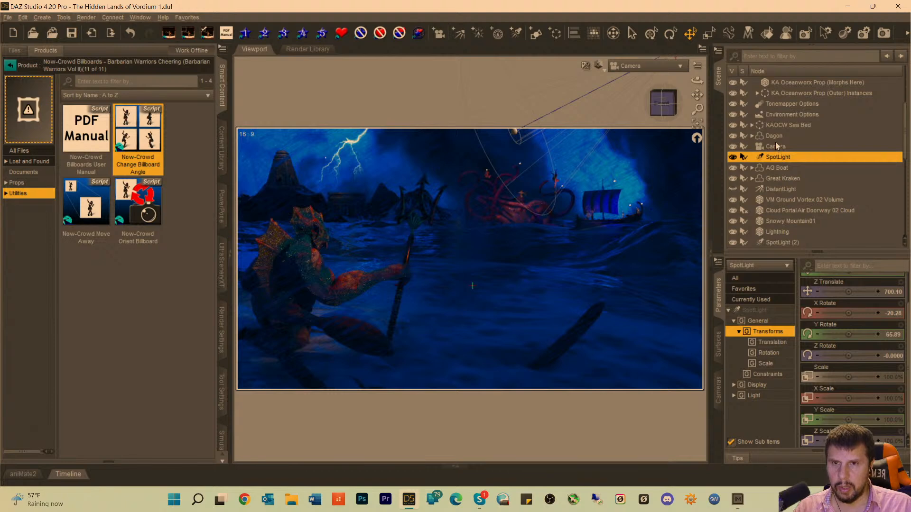
click(773, 189)
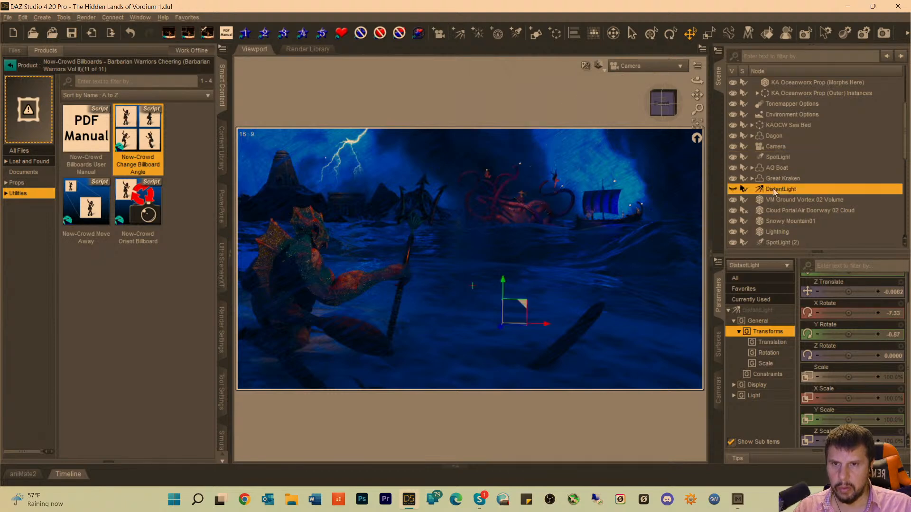
key(Delete)
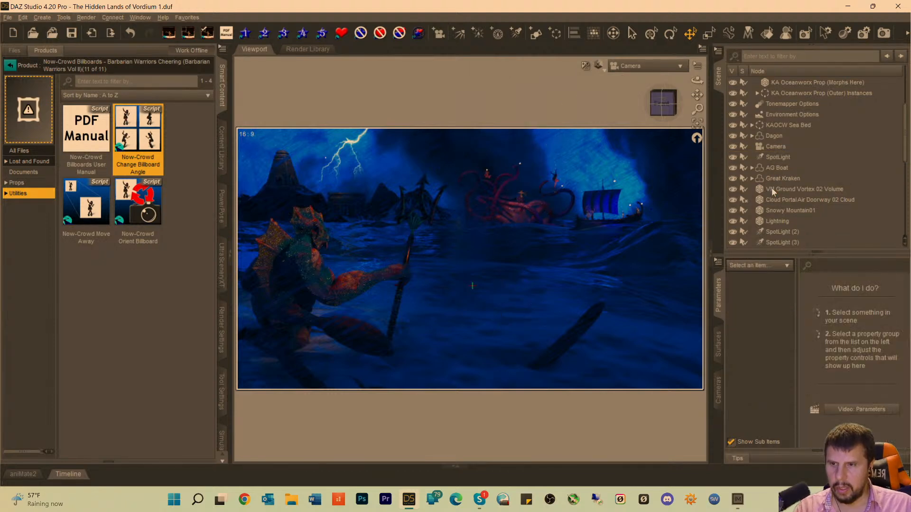
Change the color of SpotLight (3) near the longship to a brighter blue with RGB 22, 55, 240.
click(776, 159)
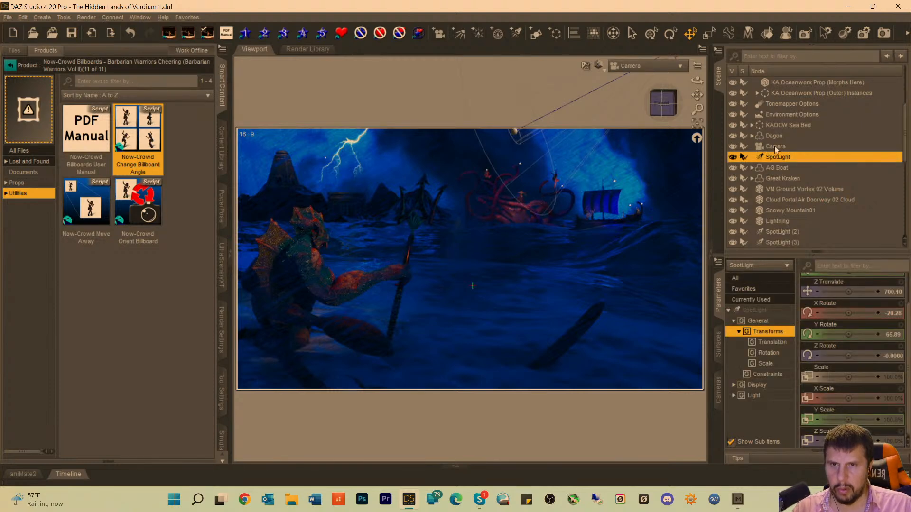
click(773, 232)
click(774, 242)
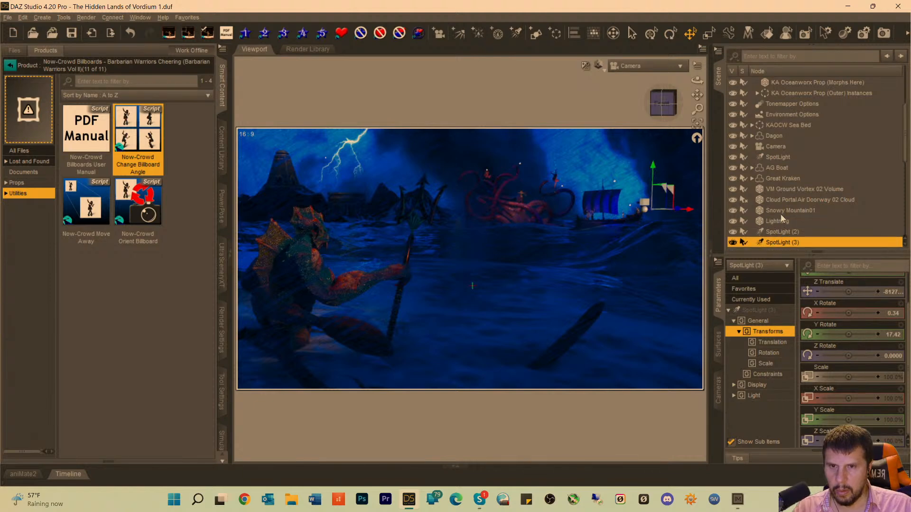
scroll(781, 218, down, 3)
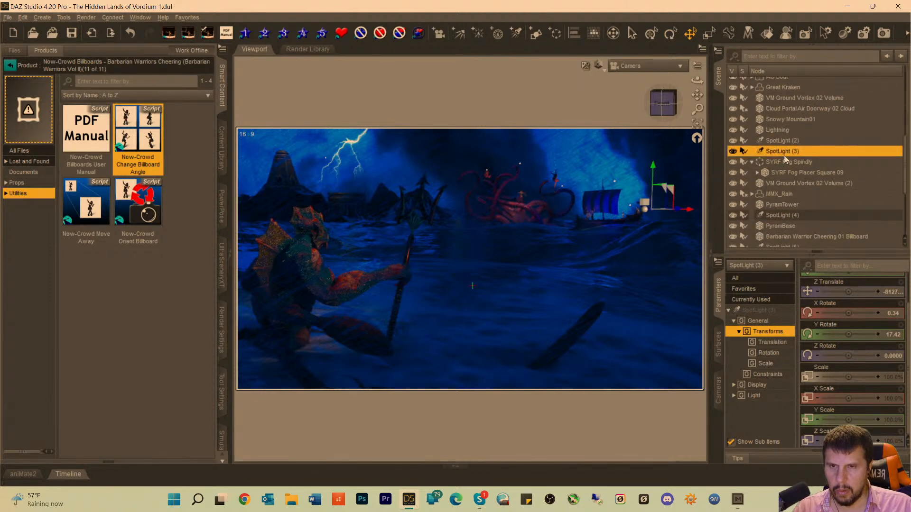
click(756, 311)
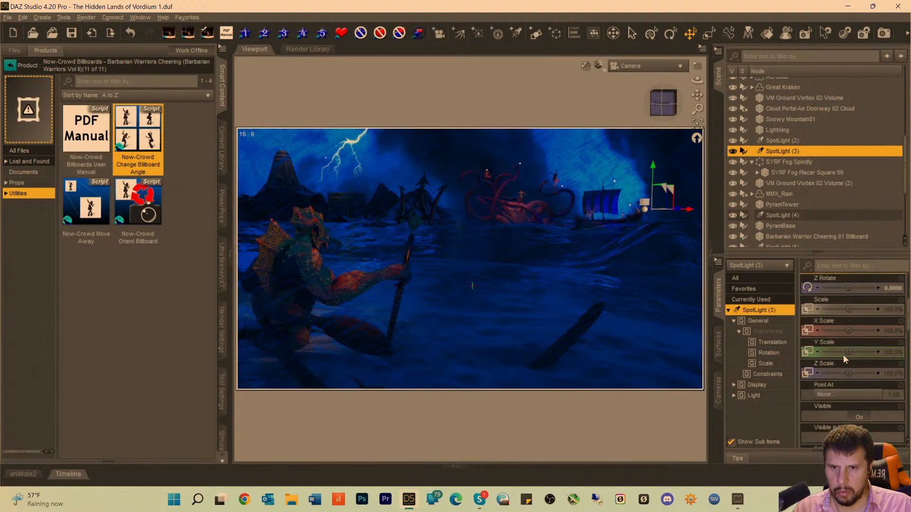
scroll(844, 357, down, 10)
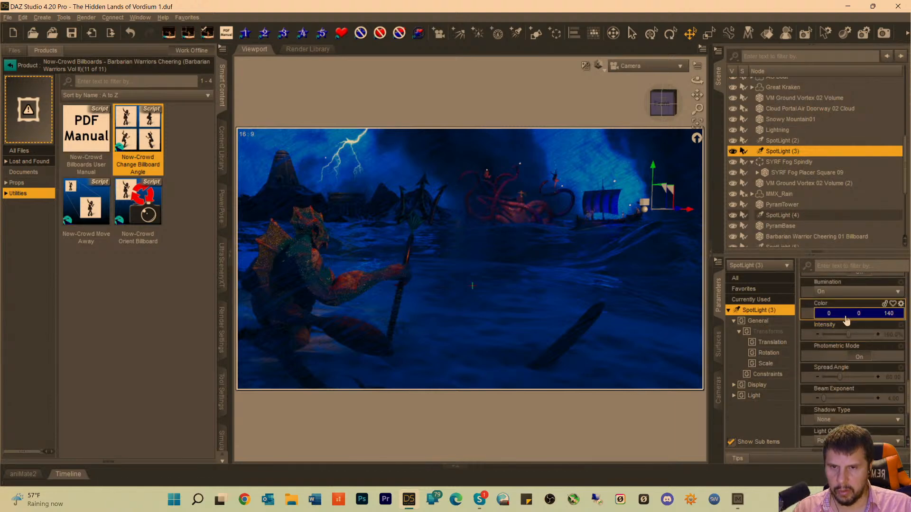
click(846, 316)
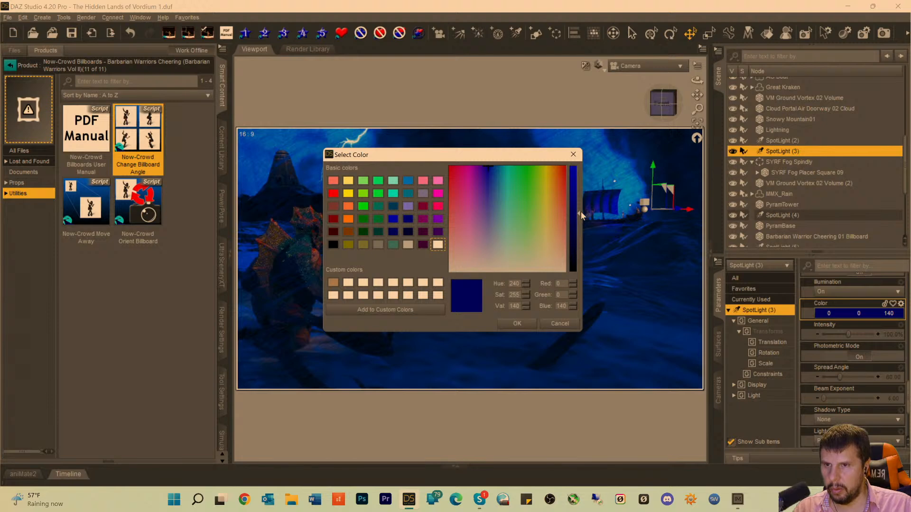
drag(580, 212, 579, 175)
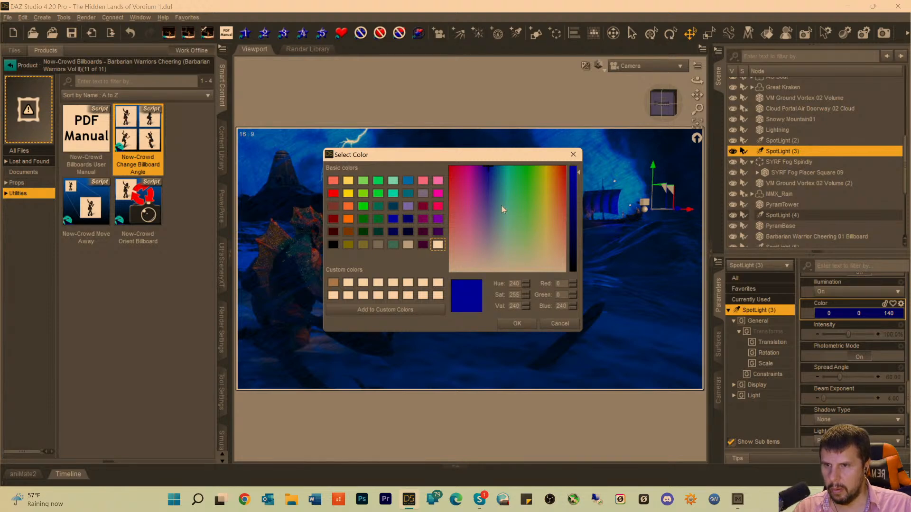
click(491, 177)
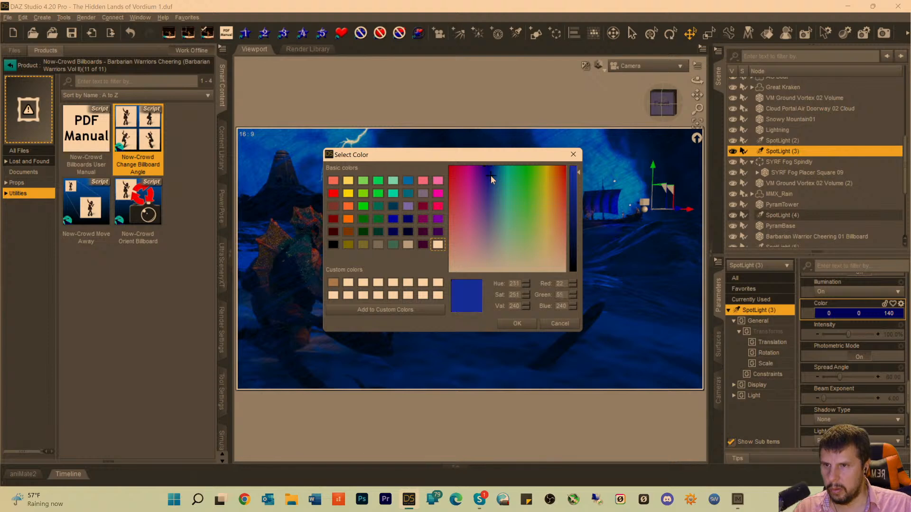
click(520, 325)
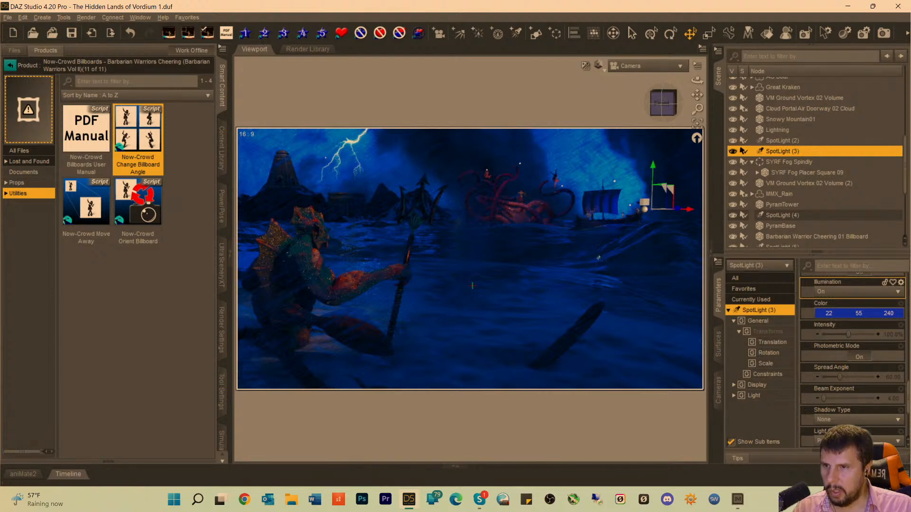
Hide Dagon's Trident_Poseidon and find the Ares War Outfit Spear product with a library search for "pear", opening its contents.
click(419, 212)
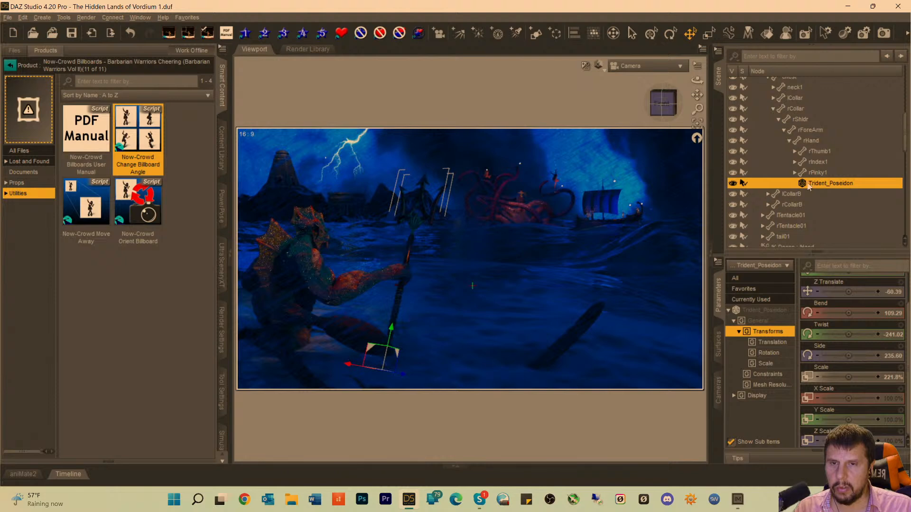
click(733, 183)
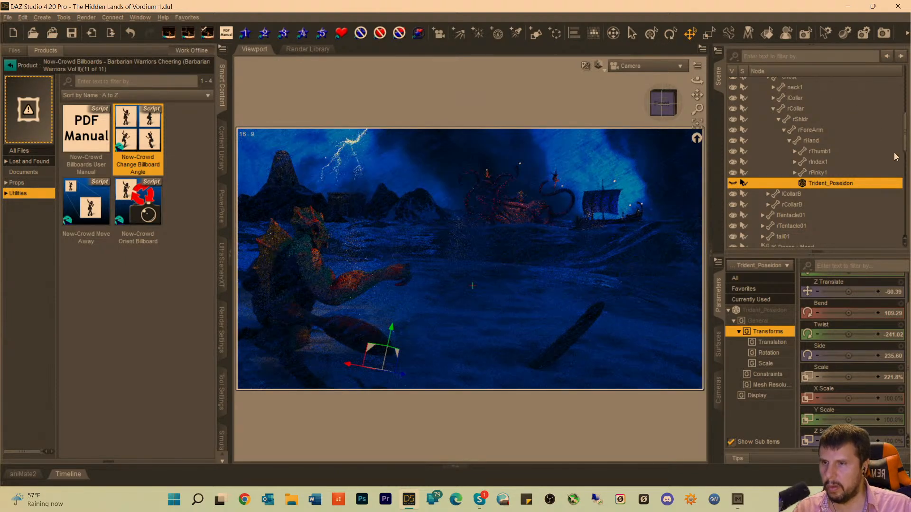
click(11, 67)
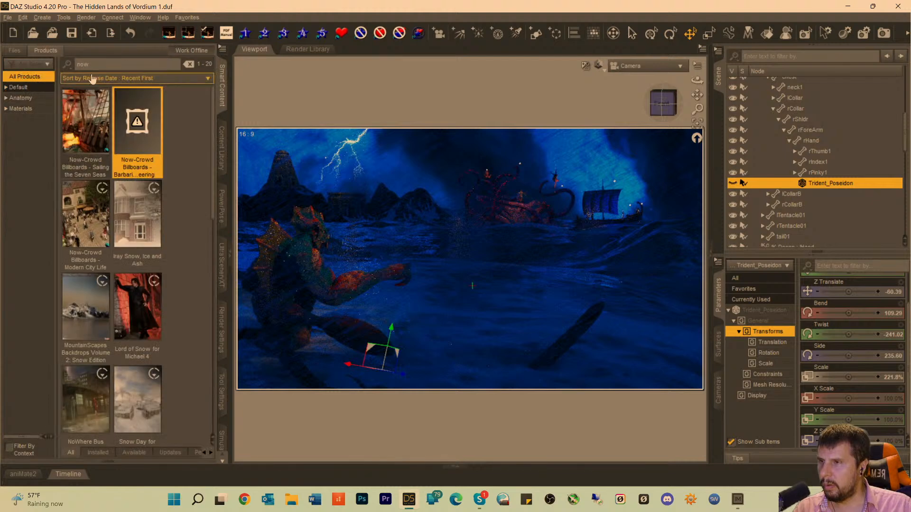
text(pear)
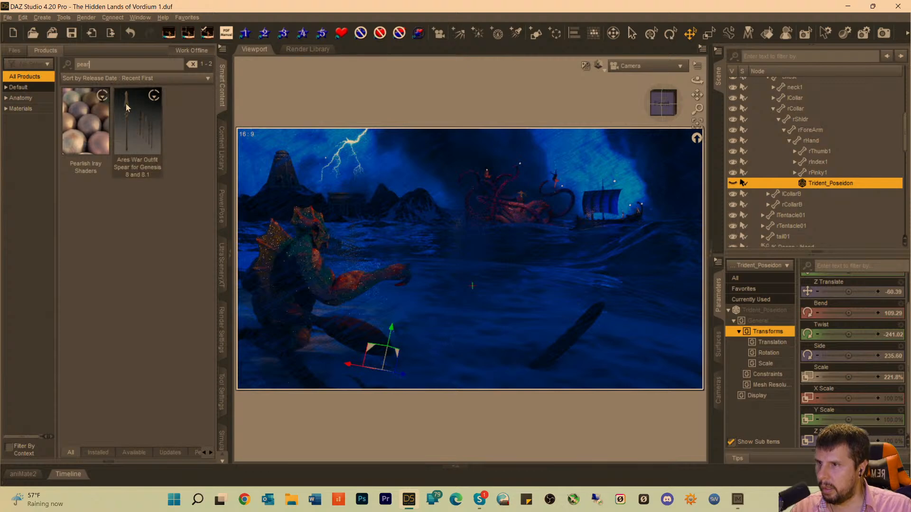
mouse_move(126, 104)
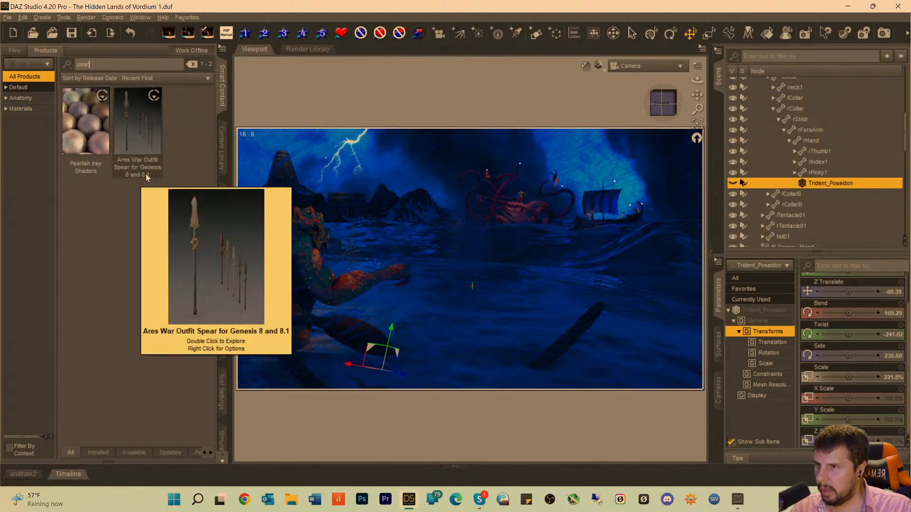
double_click(141, 141)
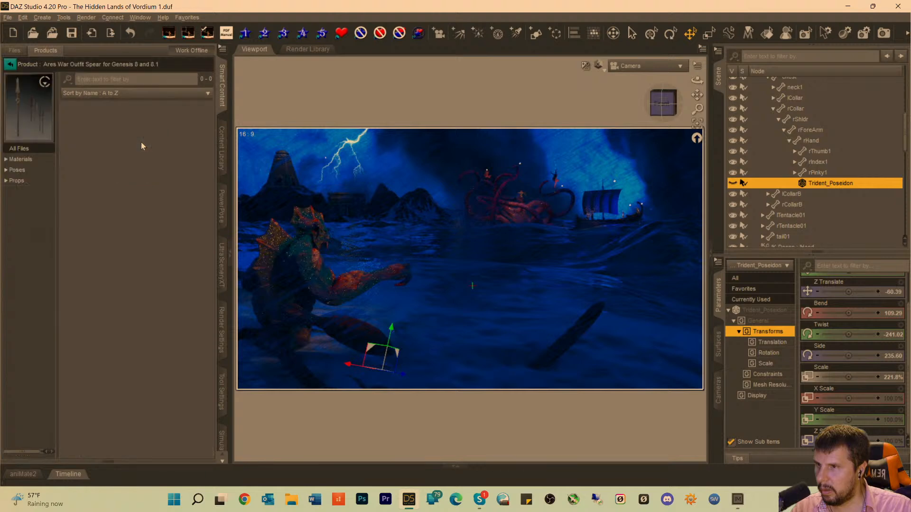
Load the AWO Weapon Ares RHand Male spear prop onto the Dagon figure.
click(17, 180)
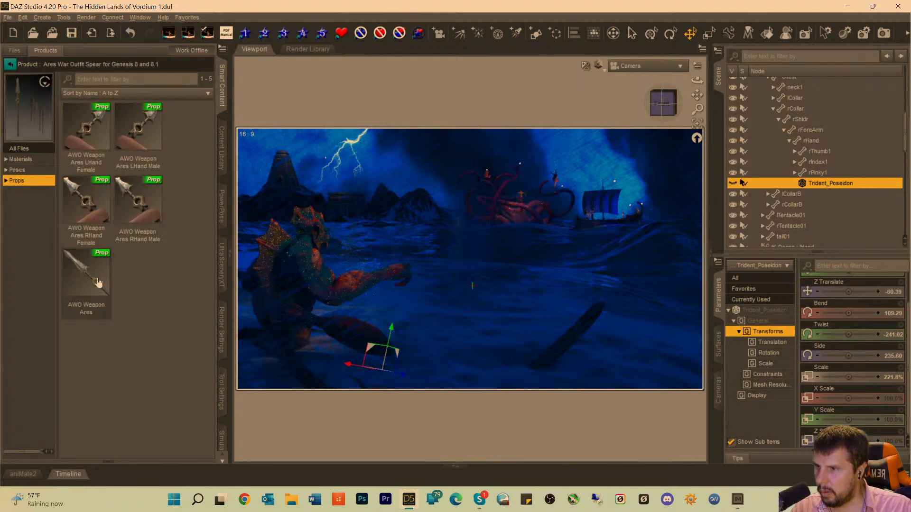
mouse_move(130, 200)
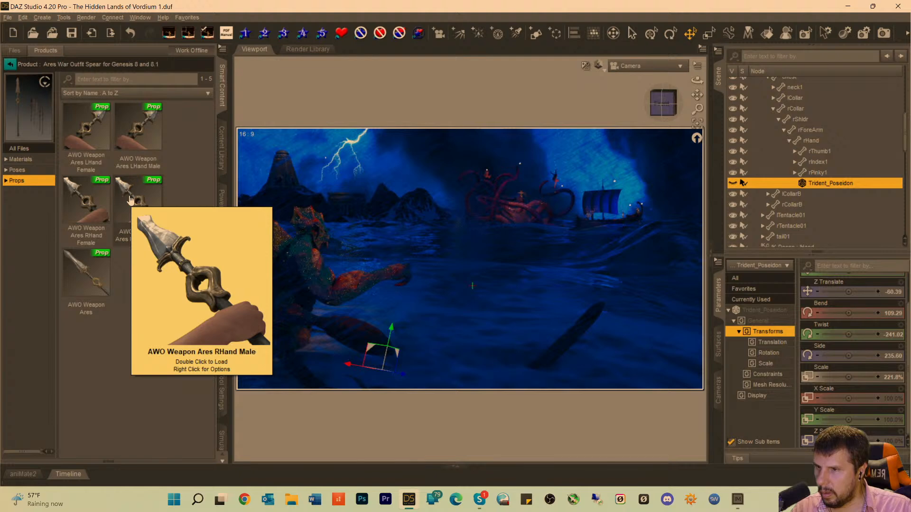
mouse_move(92, 115)
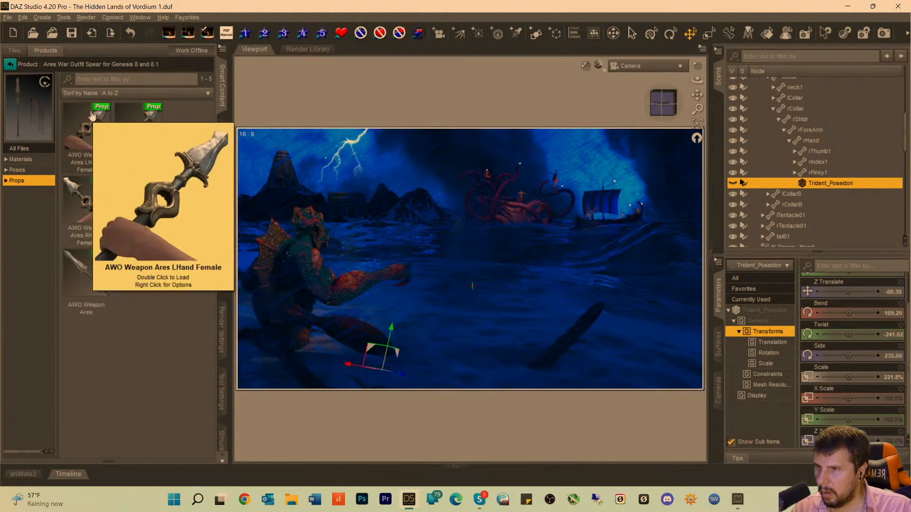
mouse_move(140, 115)
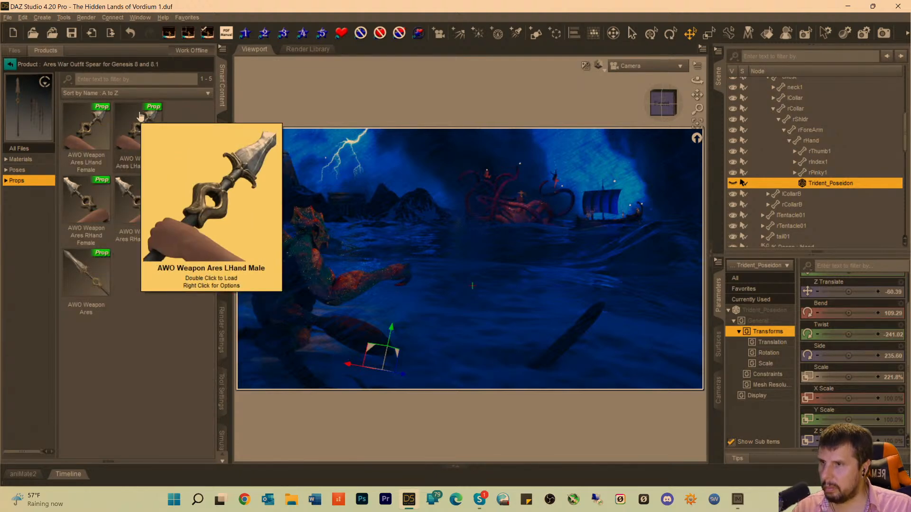
click(19, 170)
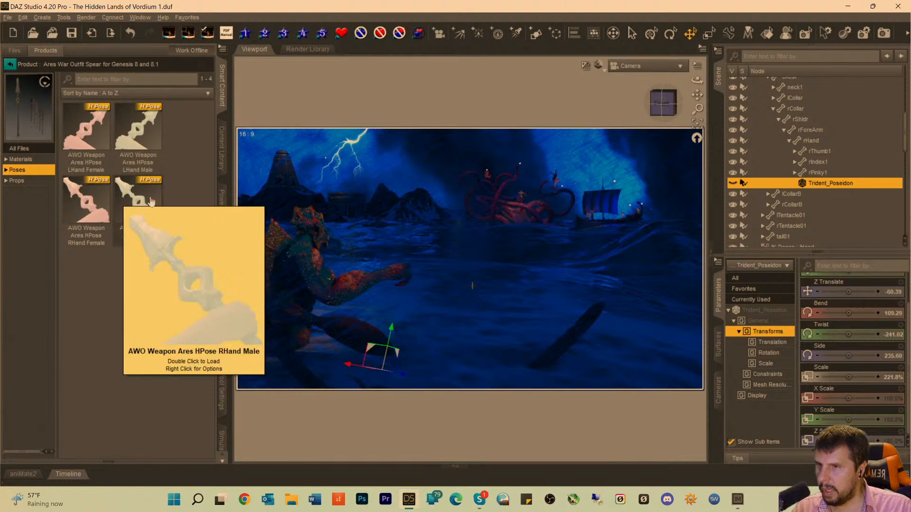
drag(137, 199, 788, 107)
scroll(791, 111, up, 3)
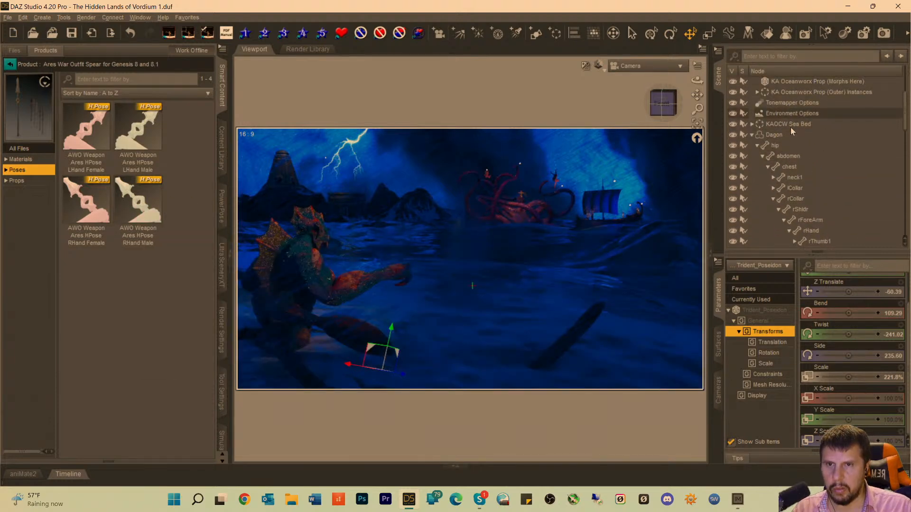
click(767, 138)
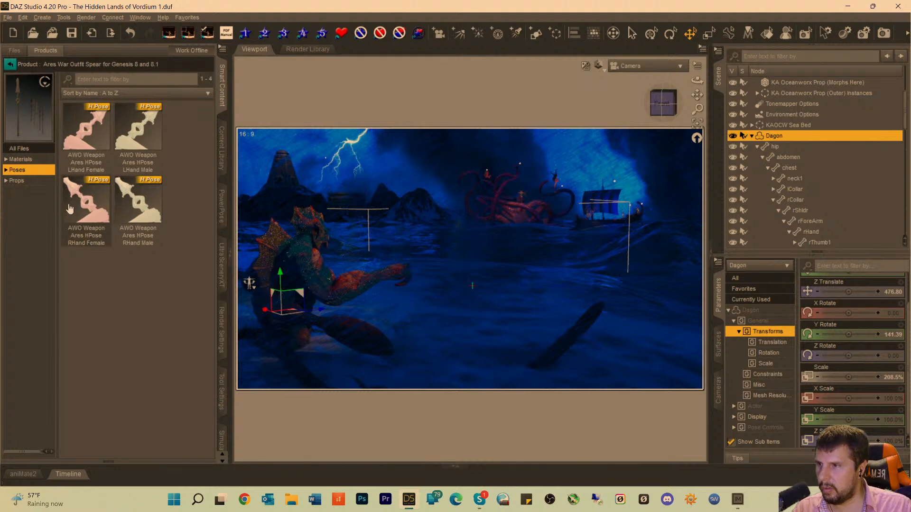
click(17, 179)
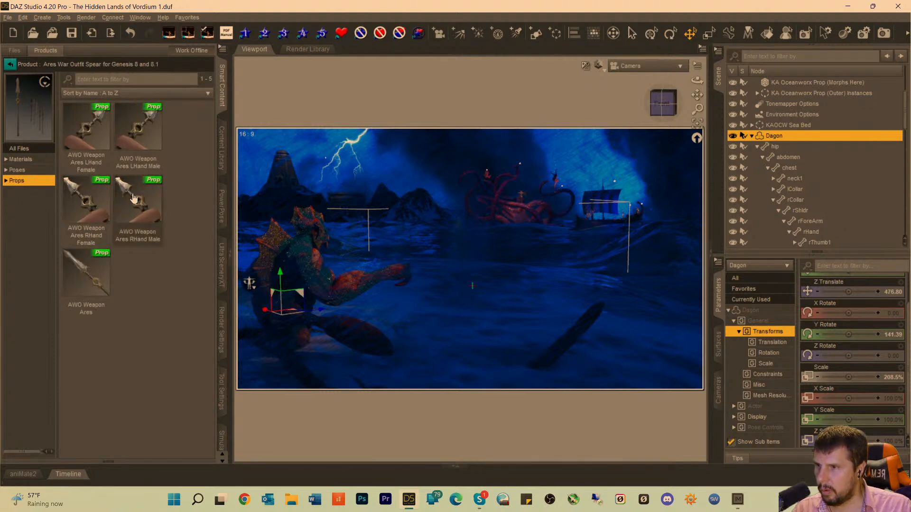
mouse_move(140, 199)
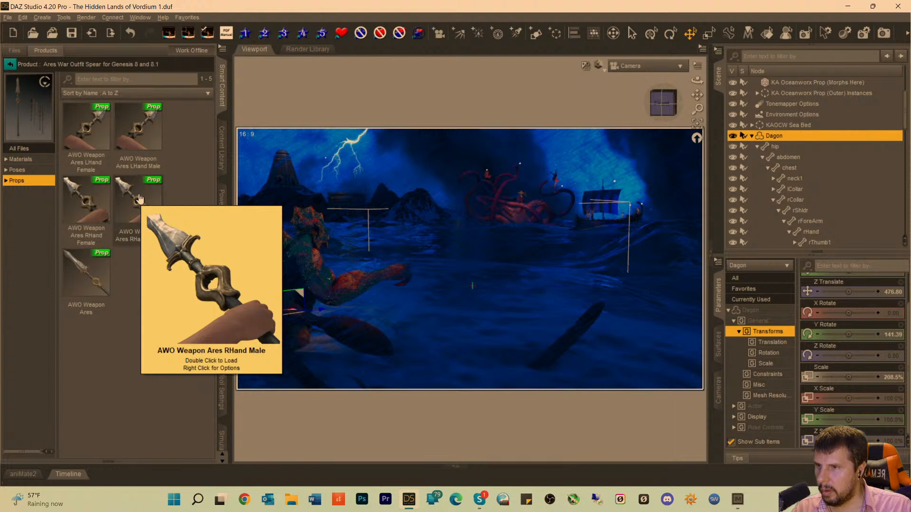
double_click(140, 198)
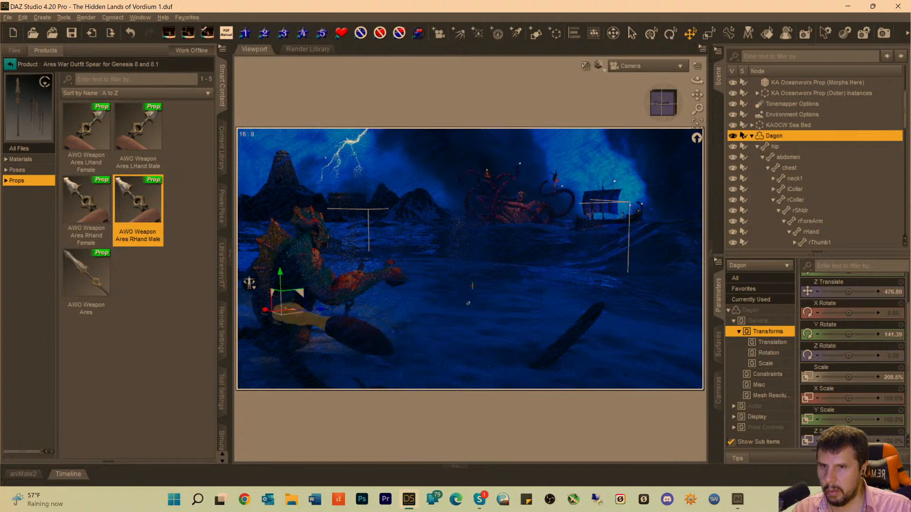
Move the new spear into Dagon's outstretched right hand using the textured preview and scale it to 303.3%.
scroll(811, 200, down, 4)
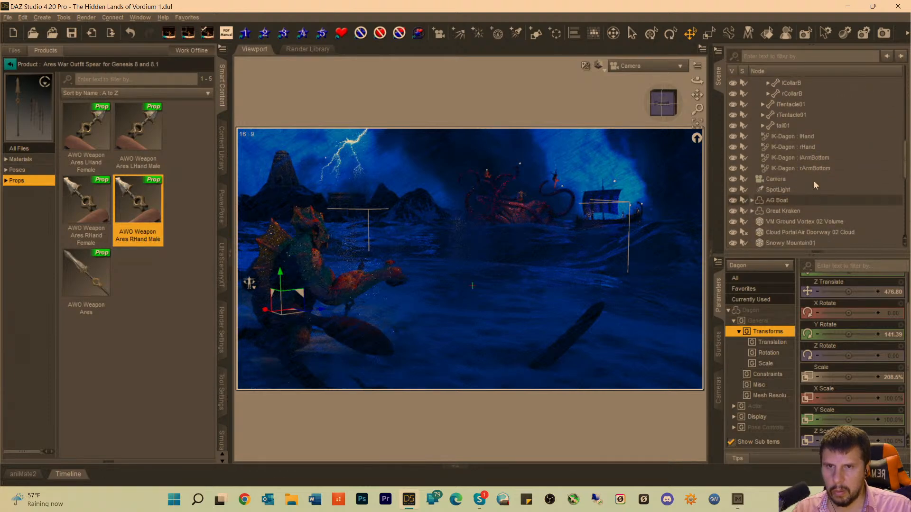
scroll(816, 174, up, 1)
click(818, 163)
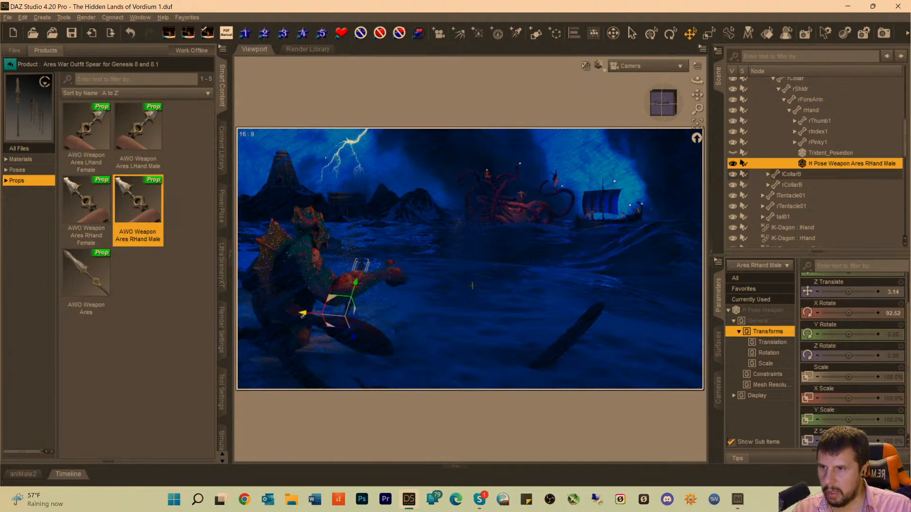
drag(303, 314, 337, 316)
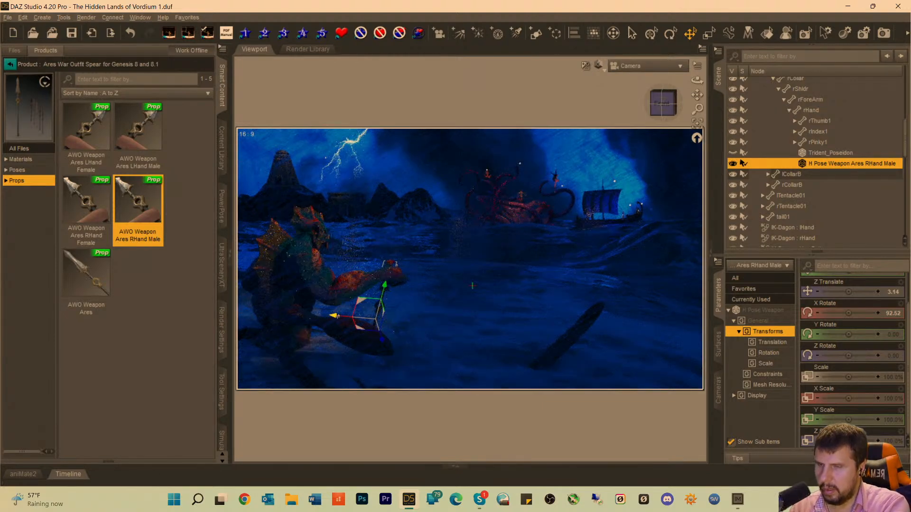
key(ctrl+9)
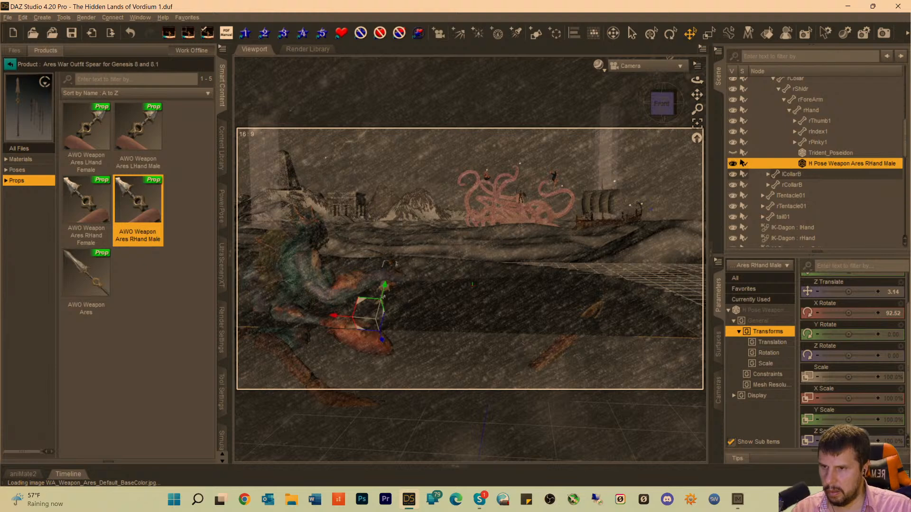
drag(383, 287, 434, 247)
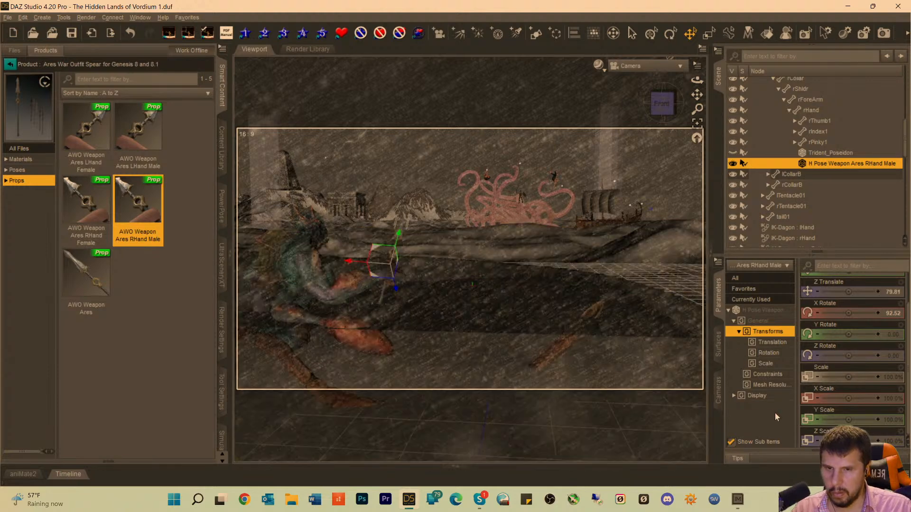
drag(848, 377, 866, 377)
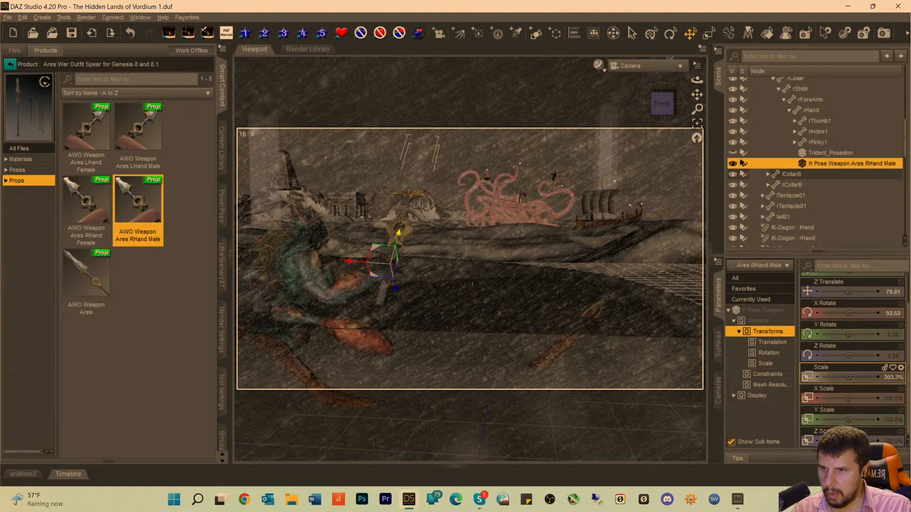
Delete the hidden Trident_Poseidon from Dagon's right hand.
click(813, 153)
key(Delete)
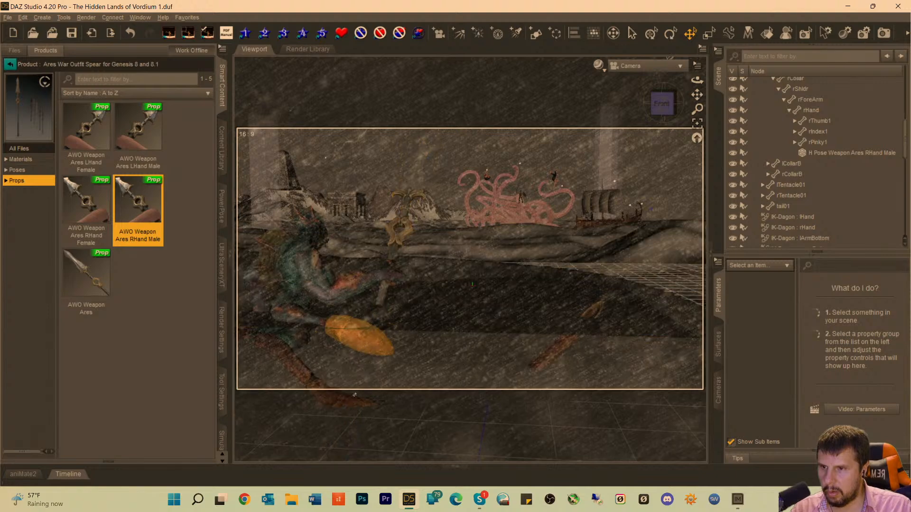
Apply the AWO Weapon Ares 02 Gold material to Dagon's spear and check it in the rendered preview.
click(394, 253)
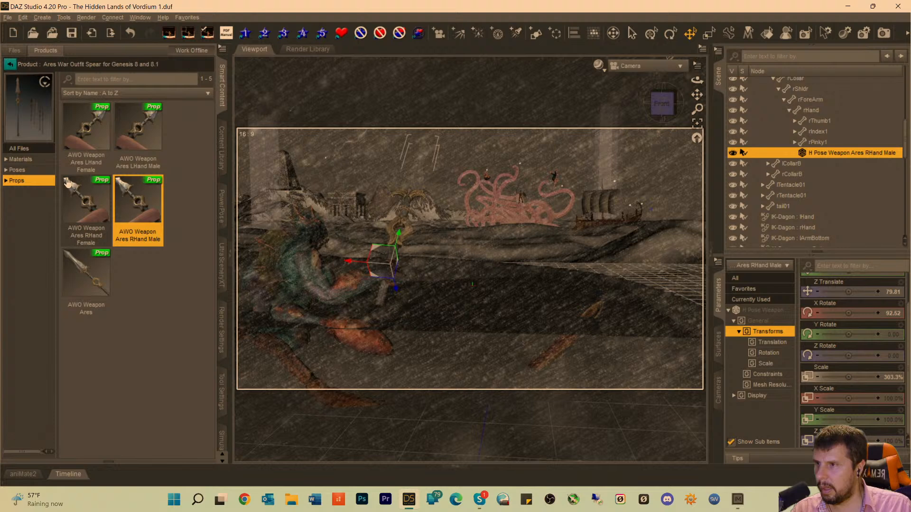
click(21, 159)
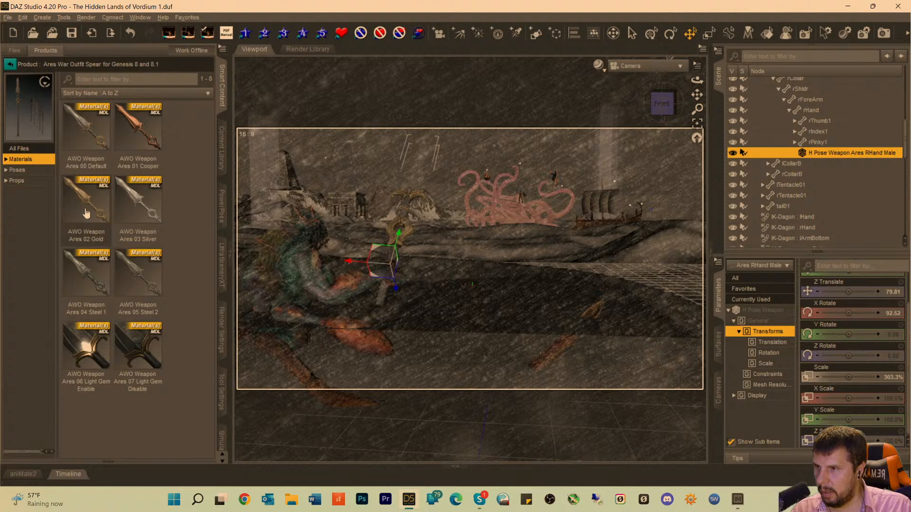
mouse_move(86, 213)
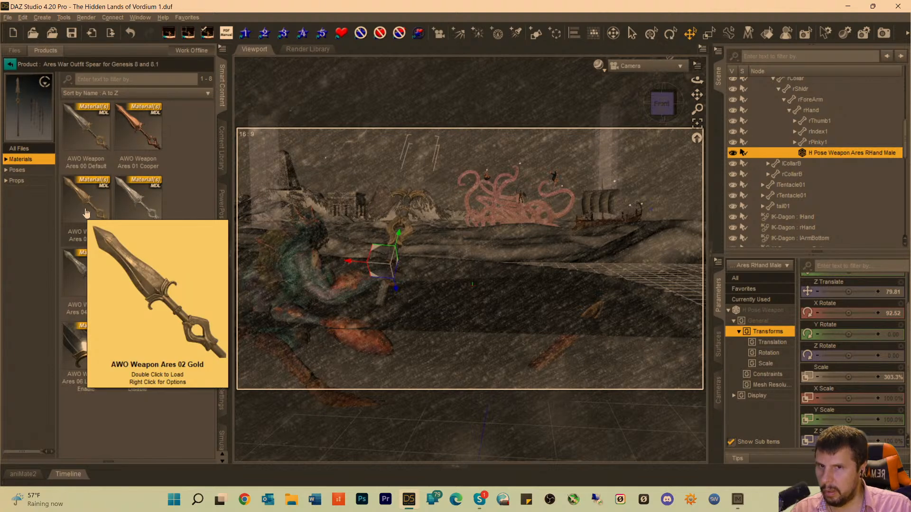
double_click(86, 213)
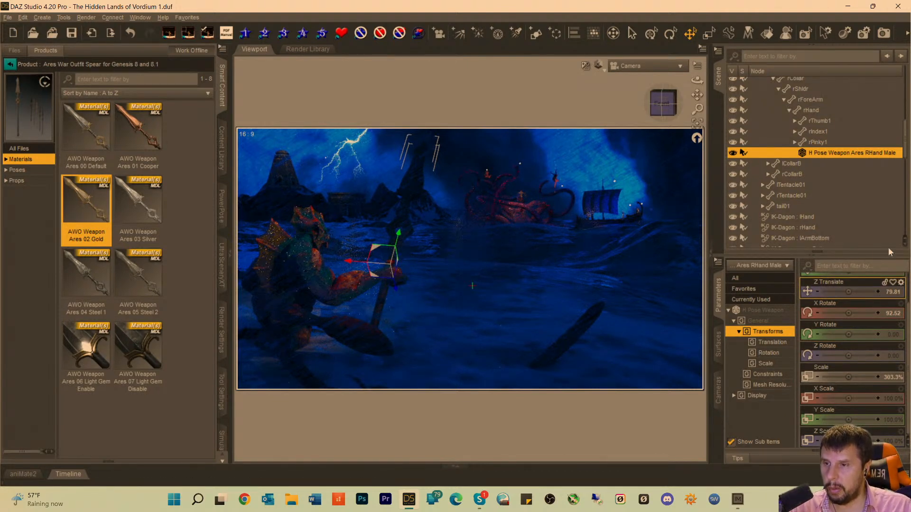
Apply the AWO Weapon Ares 03 Silver material to Dagon's spear and create a new spotlight, looking through SpotLight (12).
double_click(126, 195)
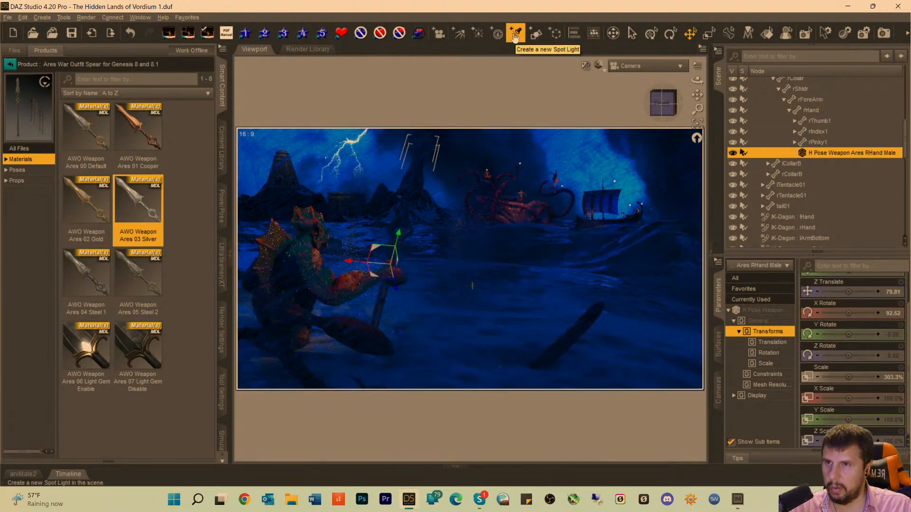
click(516, 33)
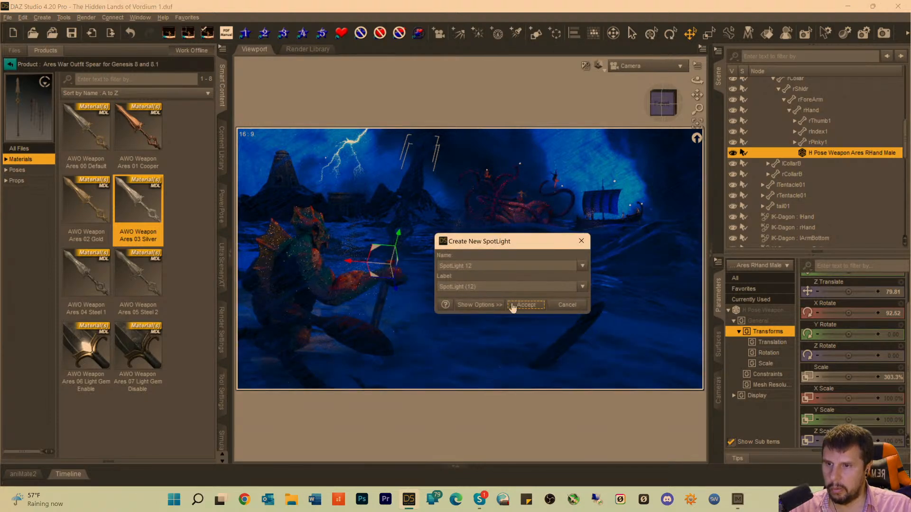
click(522, 305)
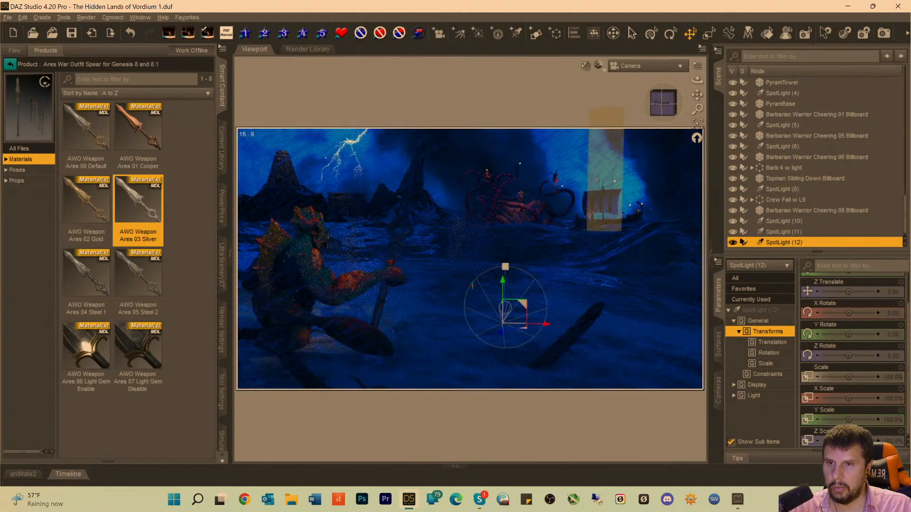
click(638, 66)
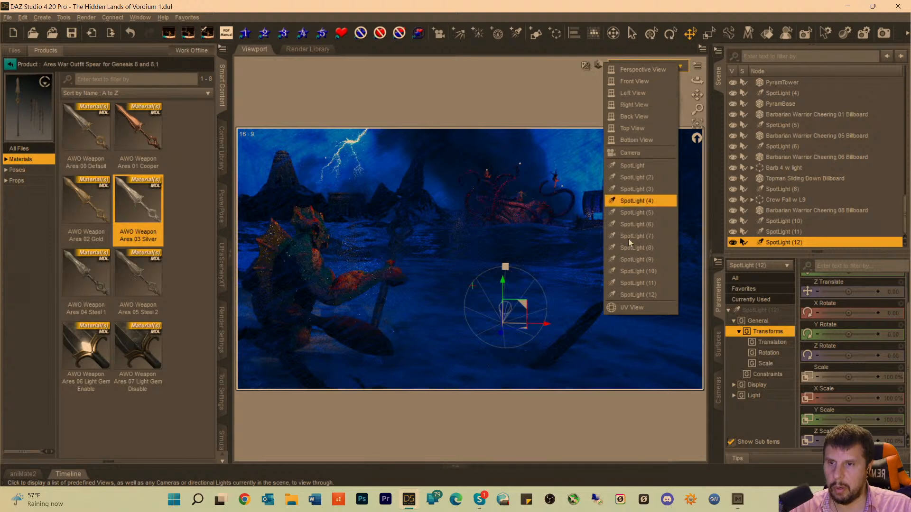
click(633, 295)
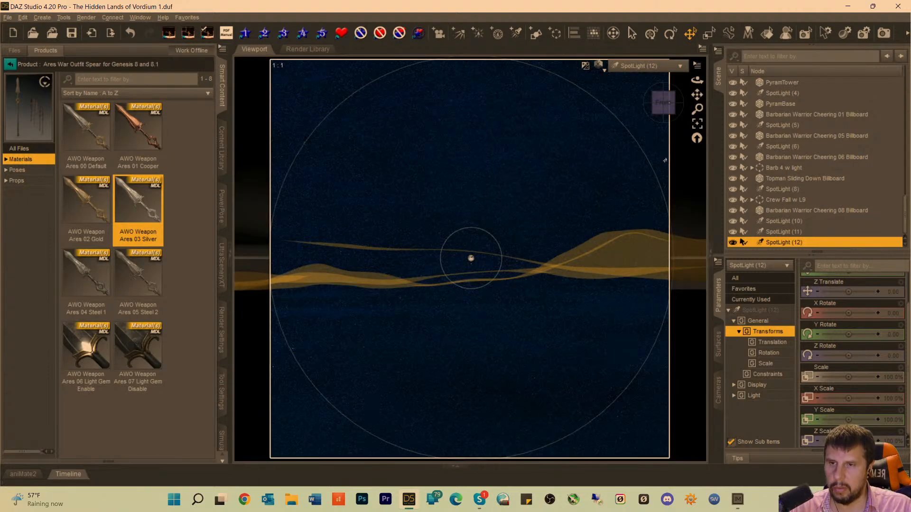
Frame Dagon's spear through SpotLight (12) and orbit the light so it looks down on the spear from above.
scroll(798, 170, up, 15)
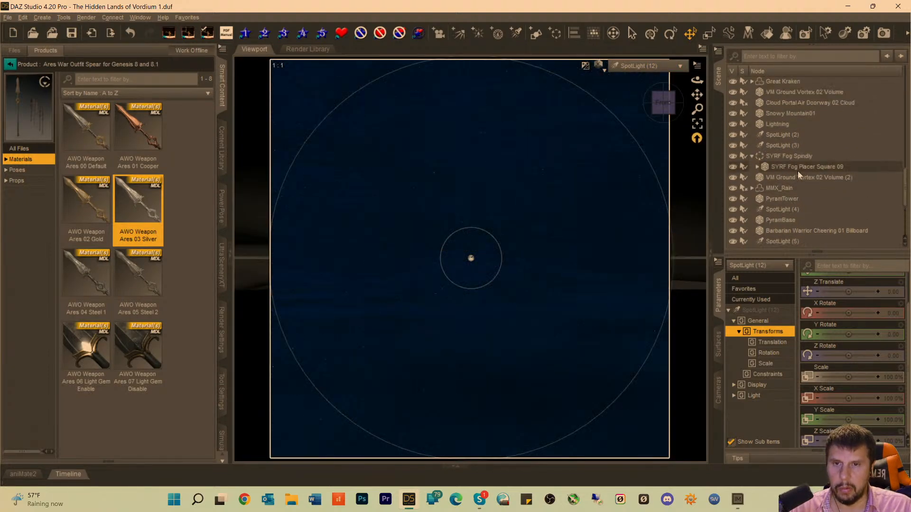
click(827, 133)
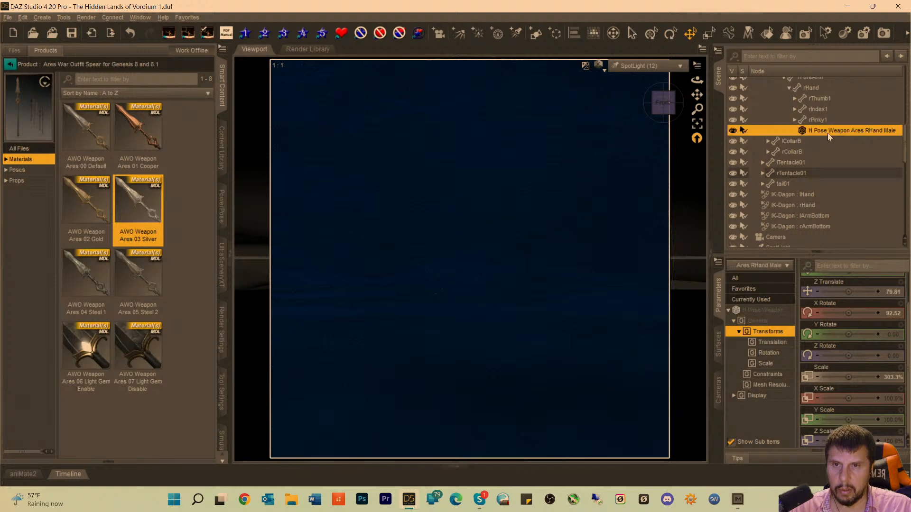
click(670, 109)
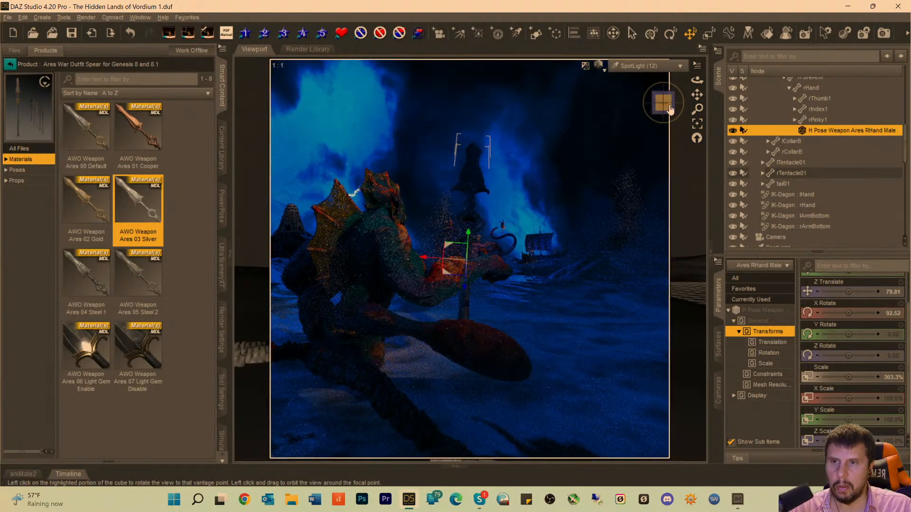
drag(669, 108, 666, 159)
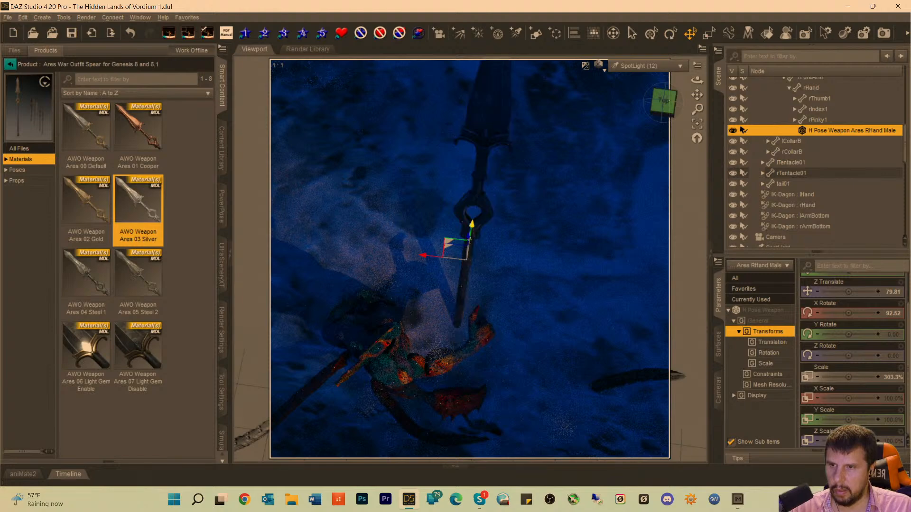
Shift Dagon's spear sideways and to Z Translate 81.70 to line its shaft up with his right hand.
drag(468, 236, 467, 261)
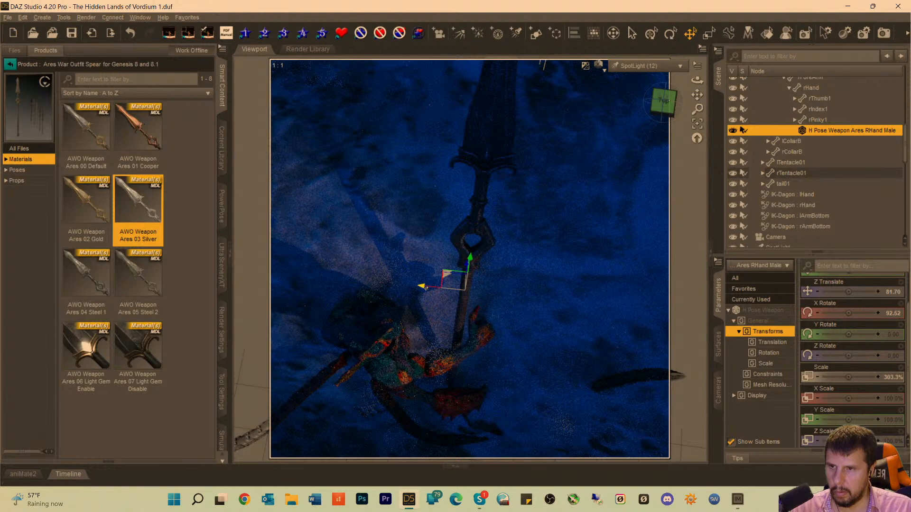
drag(421, 286, 441, 288)
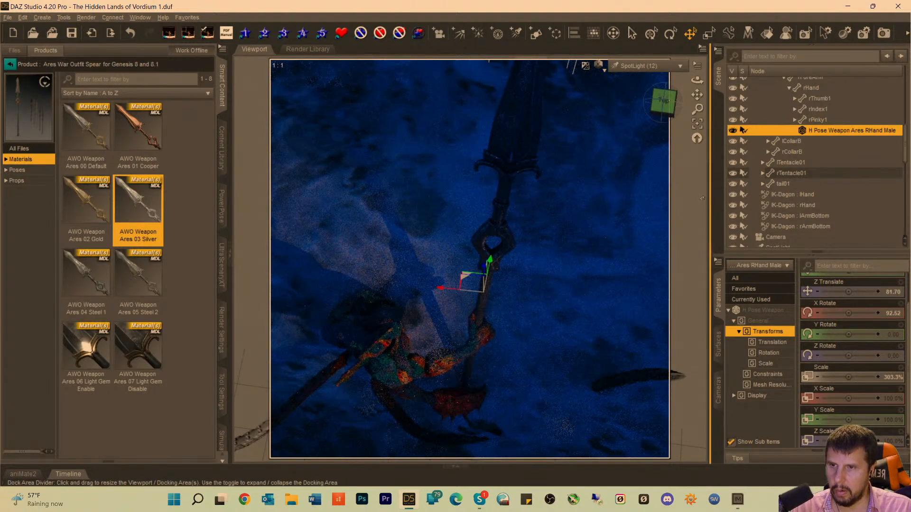
drag(665, 111, 665, 95)
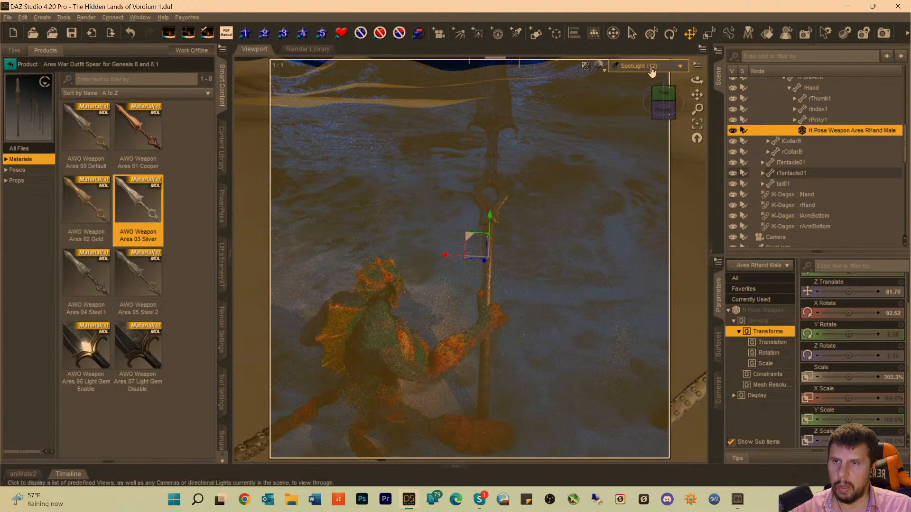
Select SpotLight (12) and move it so its beam centres on the spear's blade.
scroll(813, 245, down, 5)
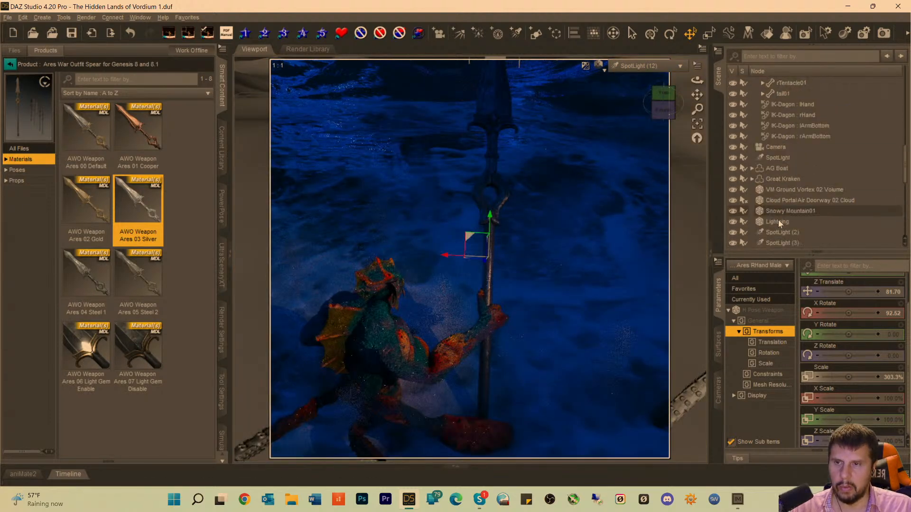
scroll(781, 233, down, 6)
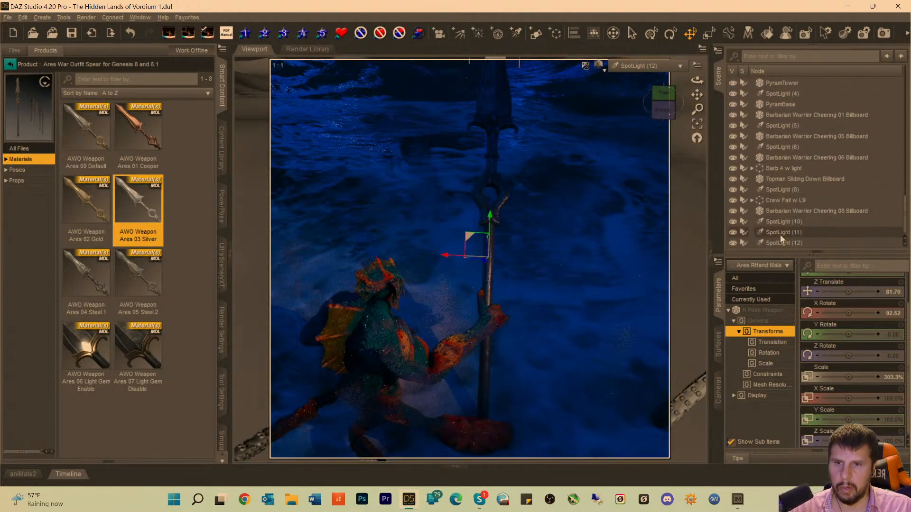
click(782, 241)
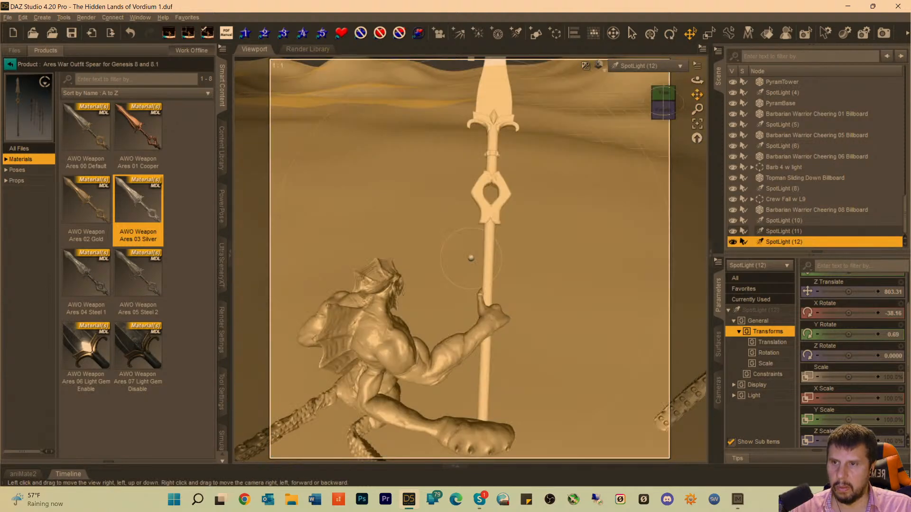
drag(697, 95, 662, 248)
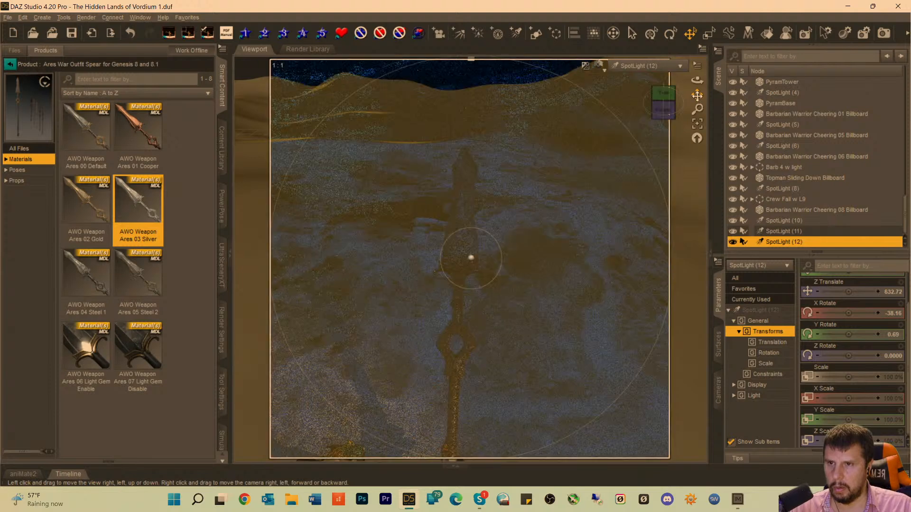
drag(697, 95, 718, 114)
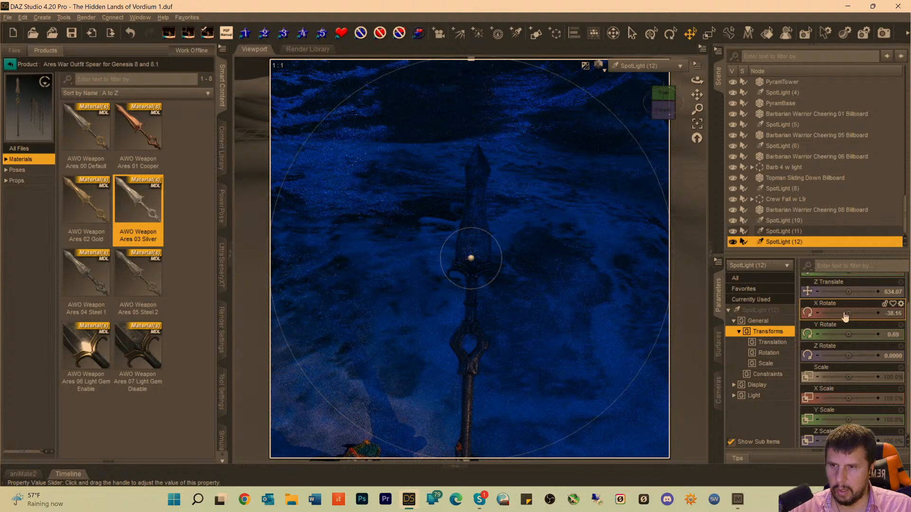
Set the Luminous Flux of SpotLight (12) to 91500 lumen.
click(760, 311)
scroll(893, 416, down, 10)
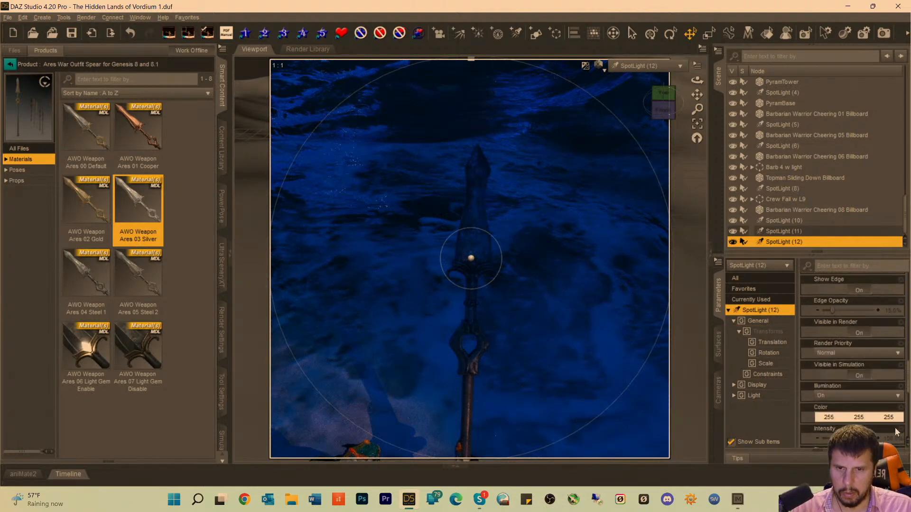
click(885, 420)
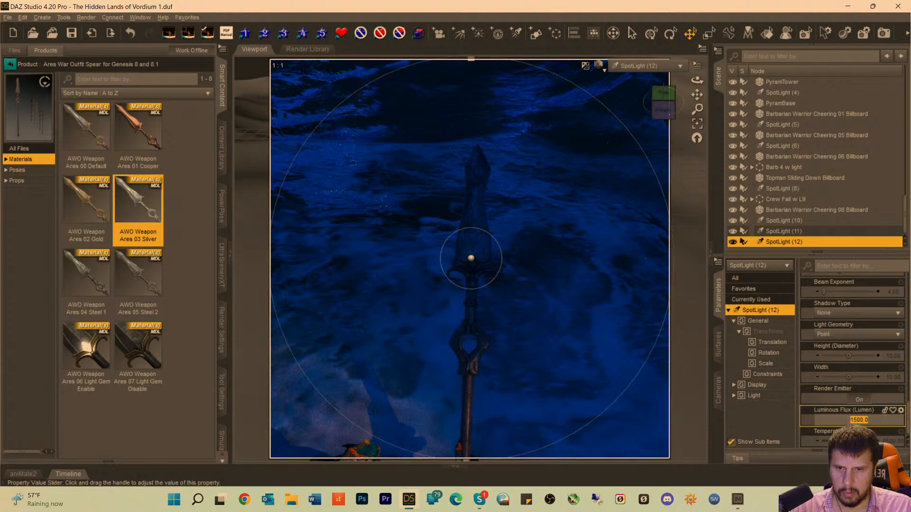
text(91500)
key(Return)
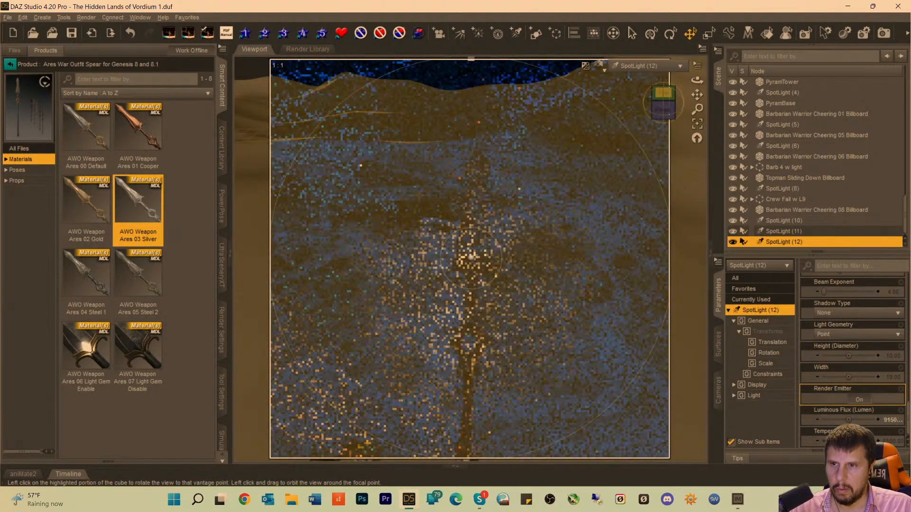
Orbit SpotLight (12) higher above the spear and pull it back, returning to the scene through Camera.
click(663, 106)
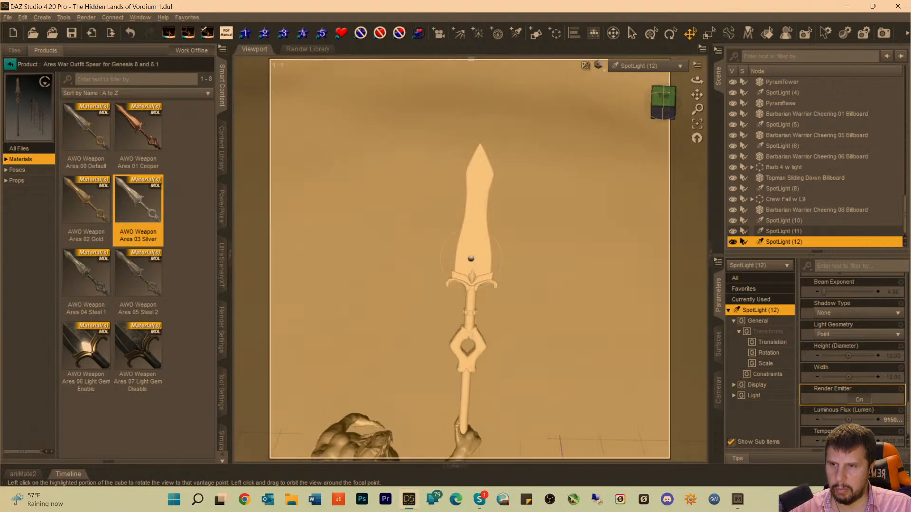
drag(663, 105, 664, 115)
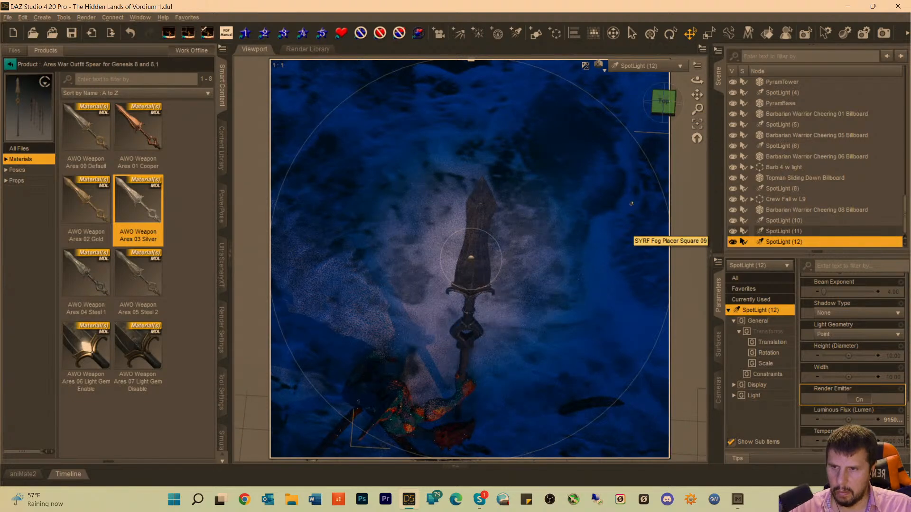
scroll(550, 192, down, 4)
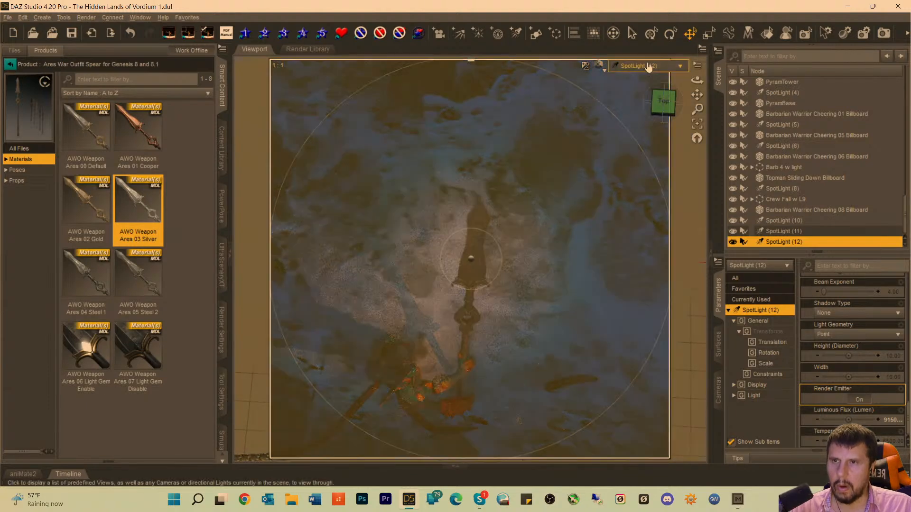
click(647, 65)
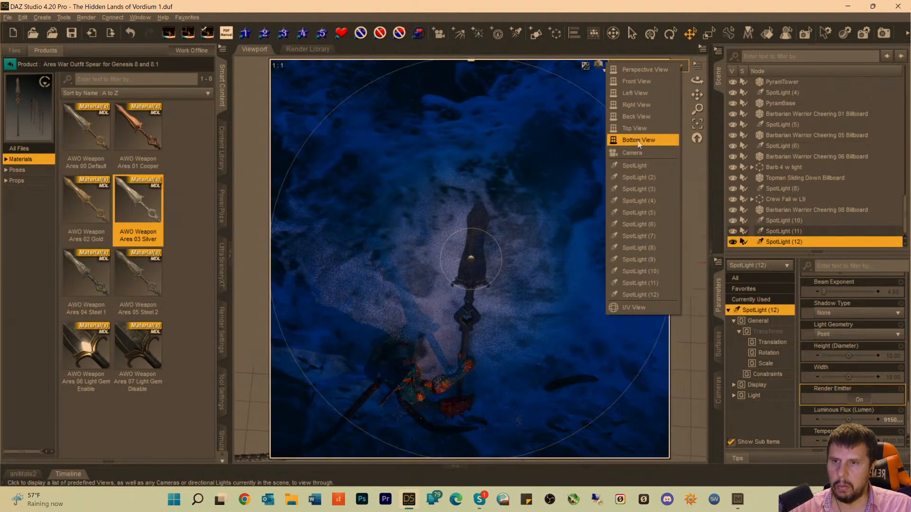
click(634, 152)
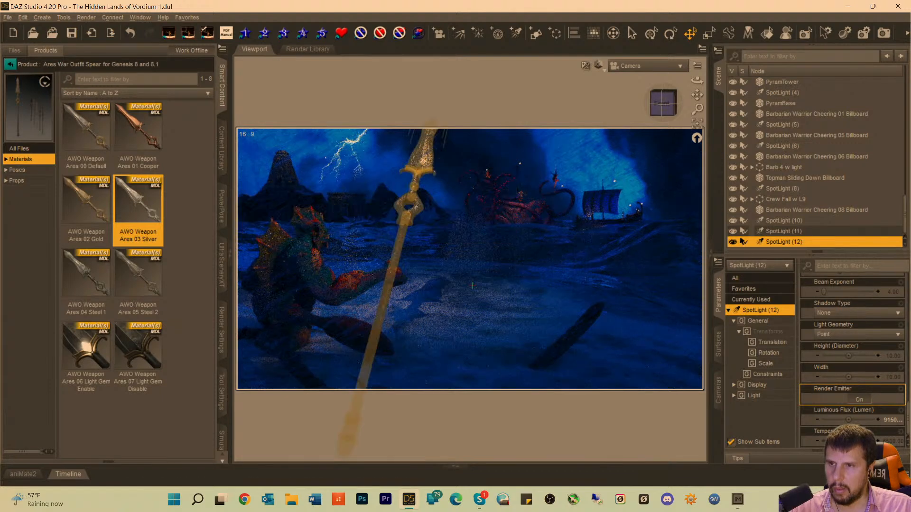
Lower Dagon's spear along its shaft to Z Translate 40.26 so the whole blade fits inside the camera frame.
click(415, 208)
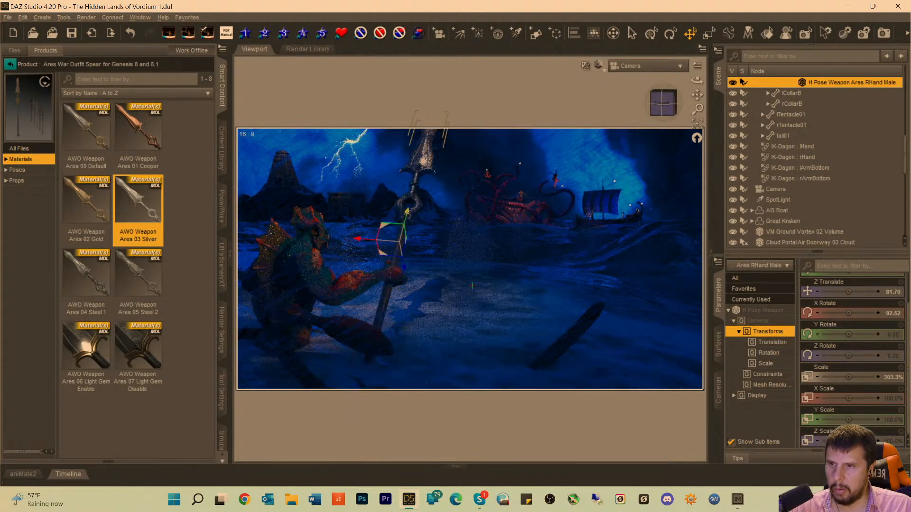
drag(407, 211, 400, 238)
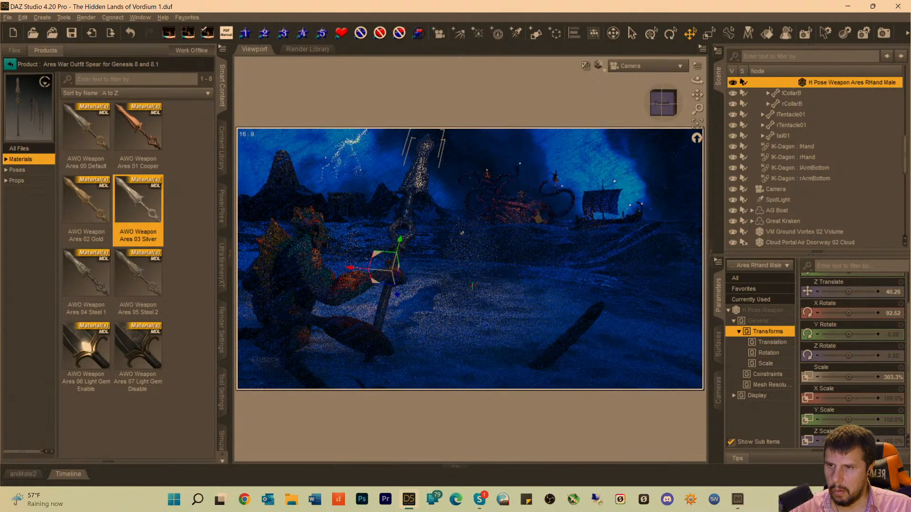
click(535, 91)
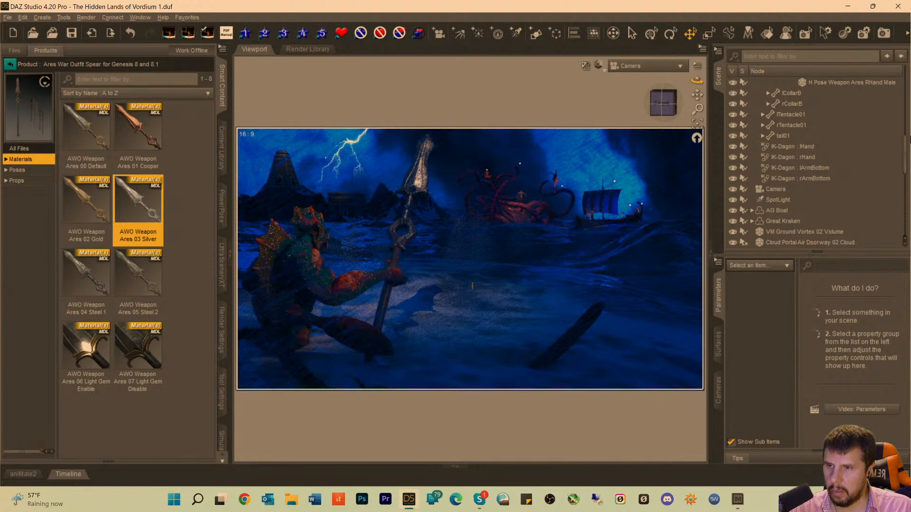
Try the AWO Weapon Ares 06 Light Gem Enable material on Dagon's spear.
scroll(809, 126, up, 1)
scroll(809, 126, up, 2)
click(810, 172)
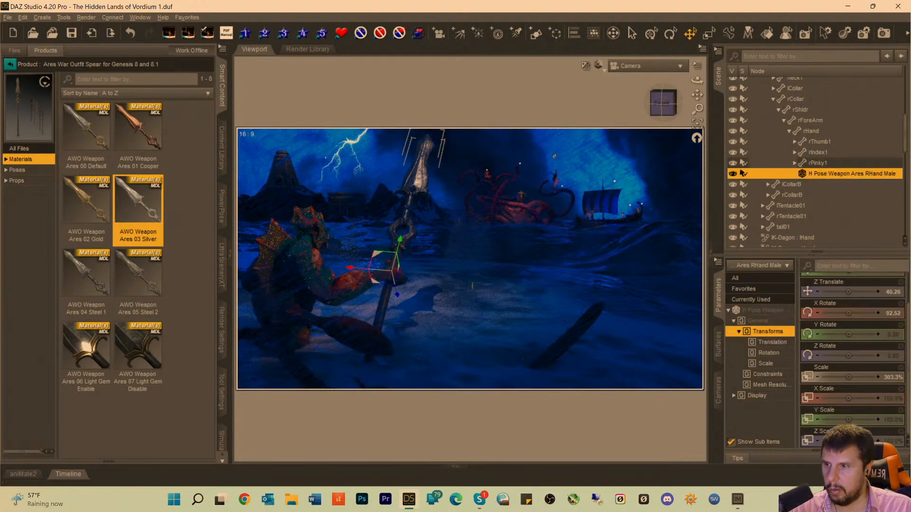
mouse_move(132, 355)
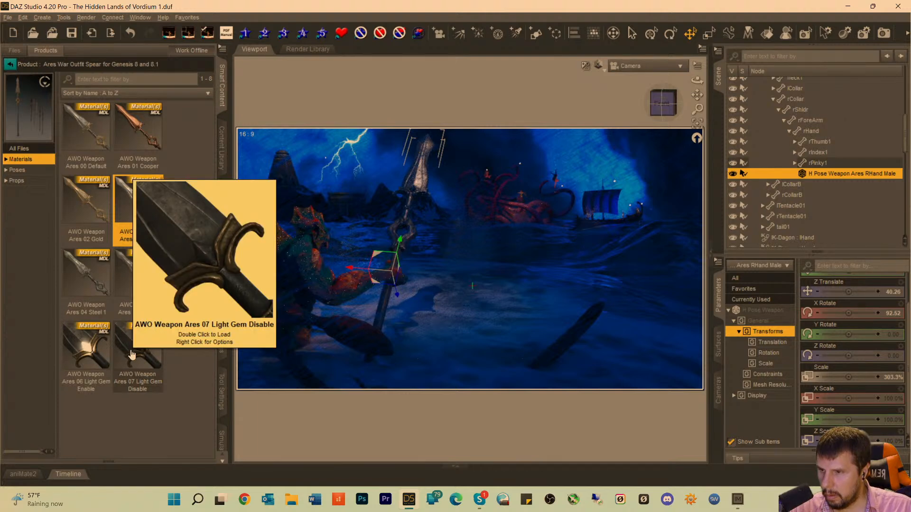
double_click(91, 352)
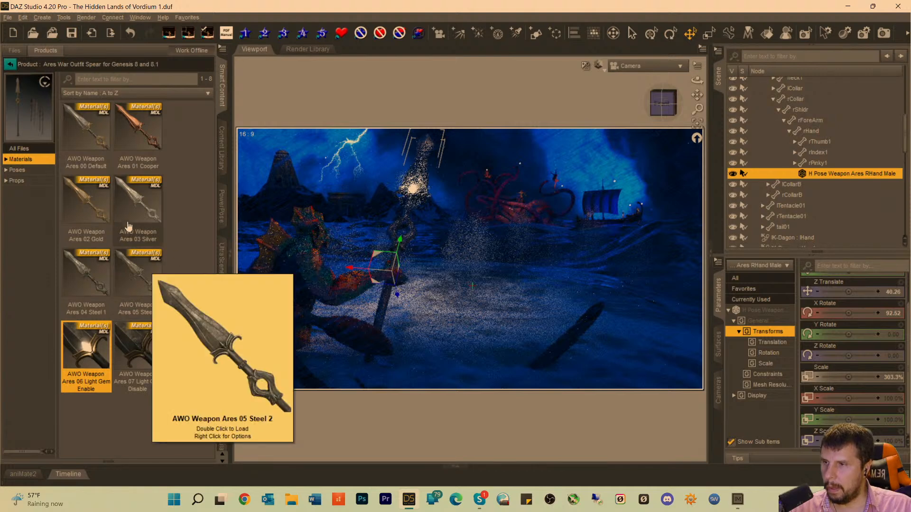
Compare the AWO Weapon Ares 02 Gold material on the spear with 01 Cooper, leaving Cooper applied.
double_click(87, 211)
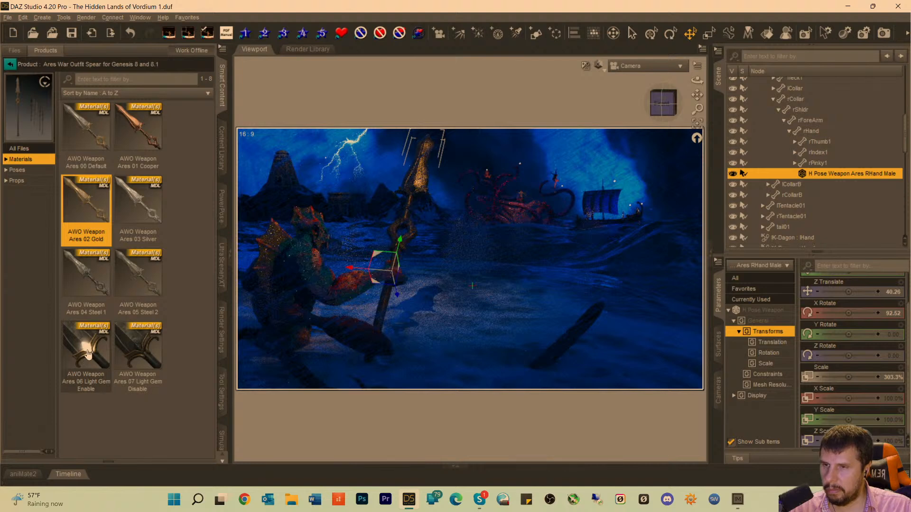
mouse_move(88, 352)
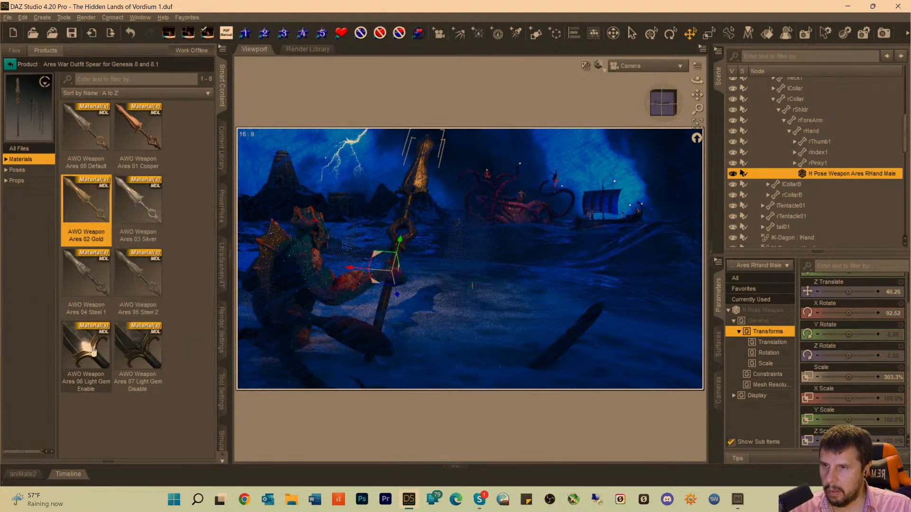
double_click(139, 141)
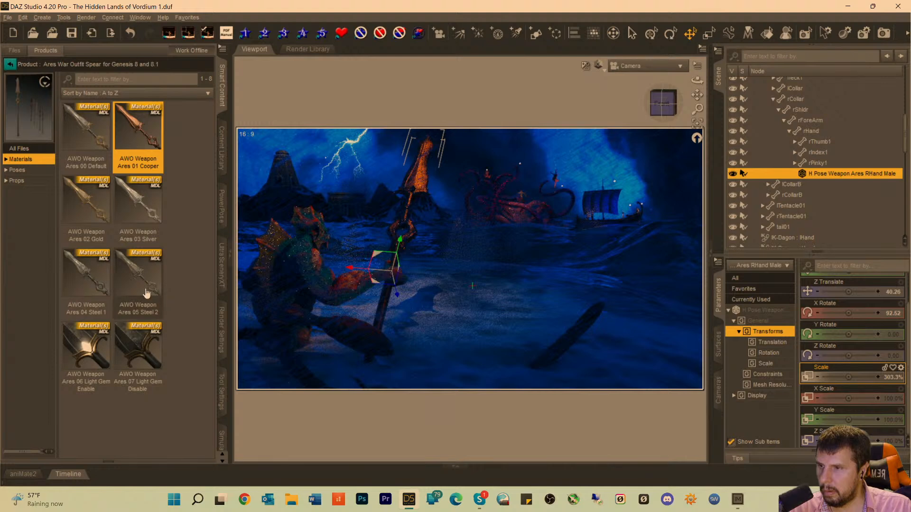
mouse_move(141, 288)
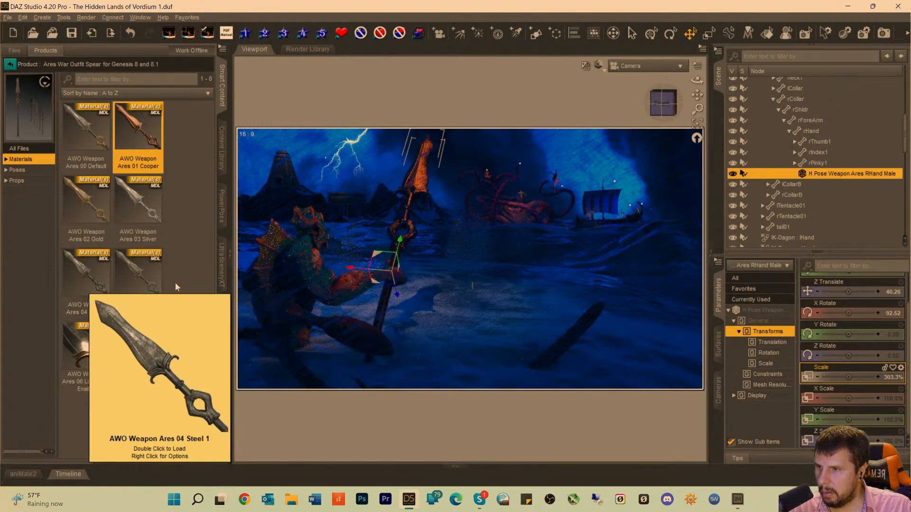
Compare the AWO Weapon Ares 05 Steel 2 and 01 Cooper materials on Dagon's spear, leaving 02 Gold applied.
double_click(141, 283)
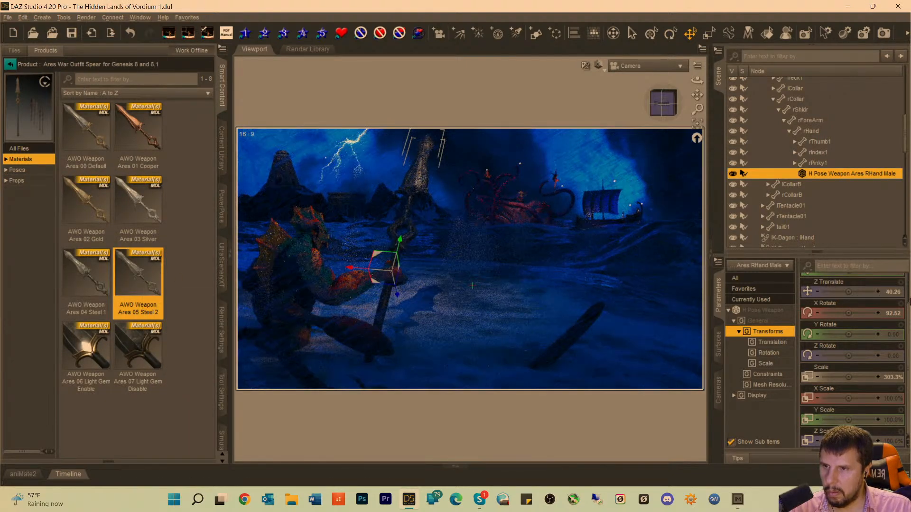
double_click(142, 144)
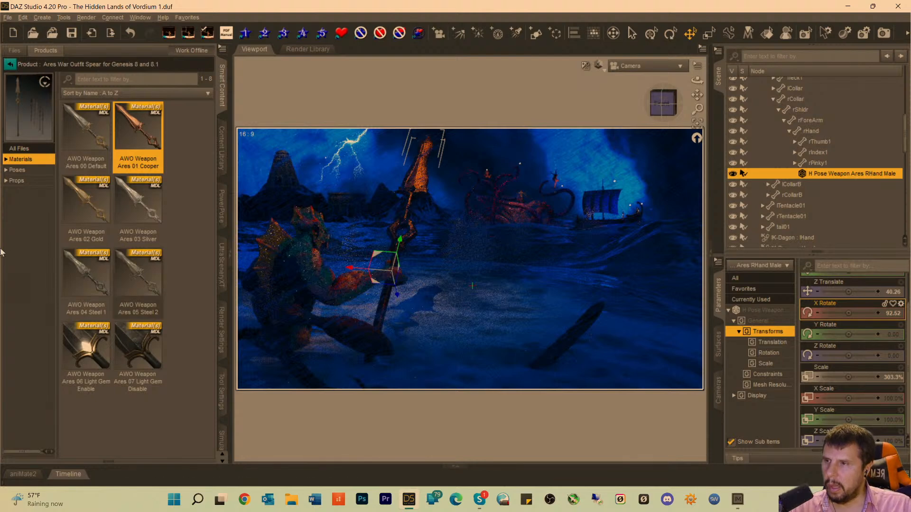
click(88, 208)
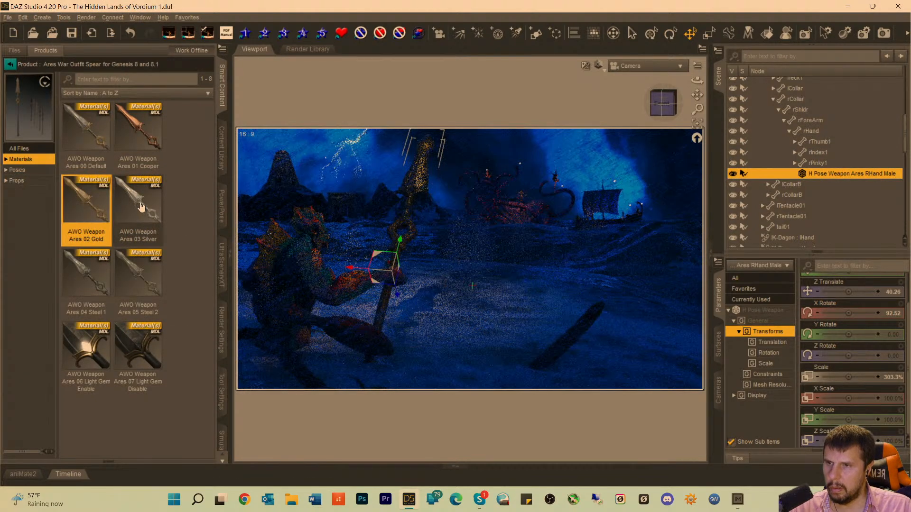
mouse_move(141, 206)
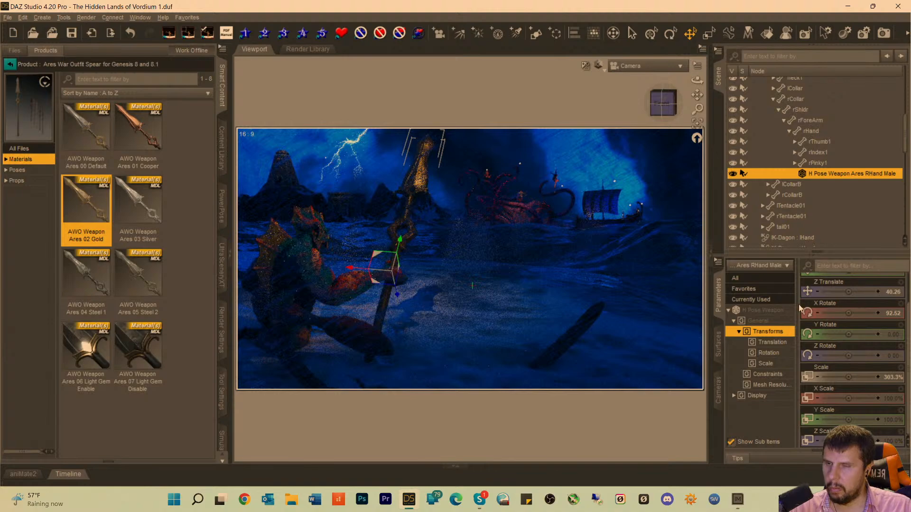
Try AWO Weapon Ares 06 Light Gem Enable on the spear and turn the glow back off with 07 Light Gem Disable.
double_click(88, 343)
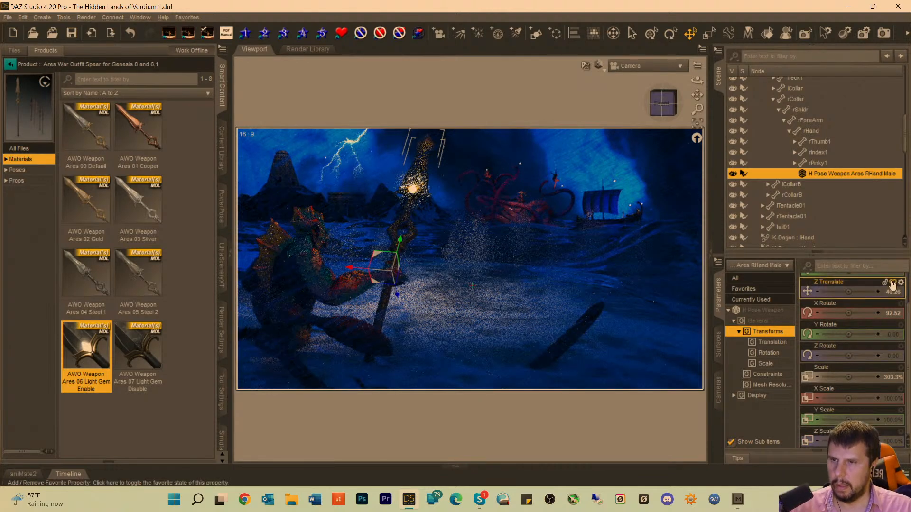
mouse_move(870, 317)
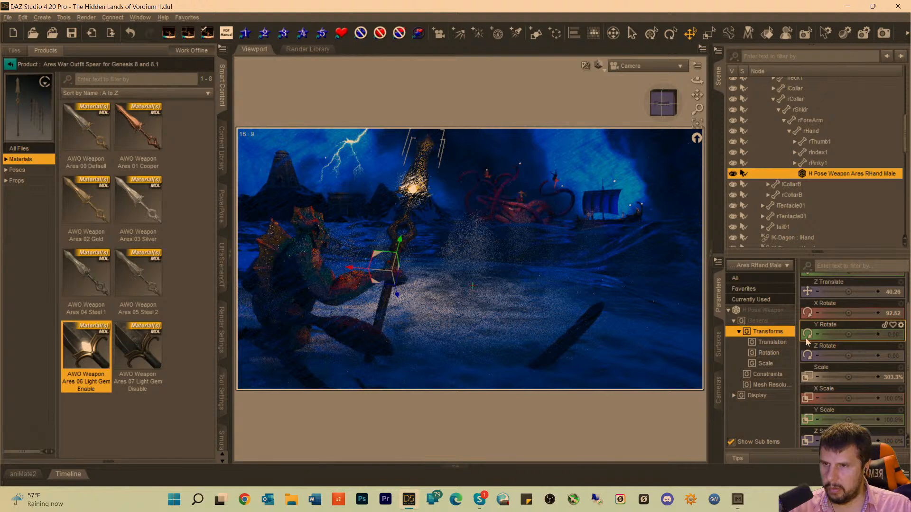
mouse_move(807, 342)
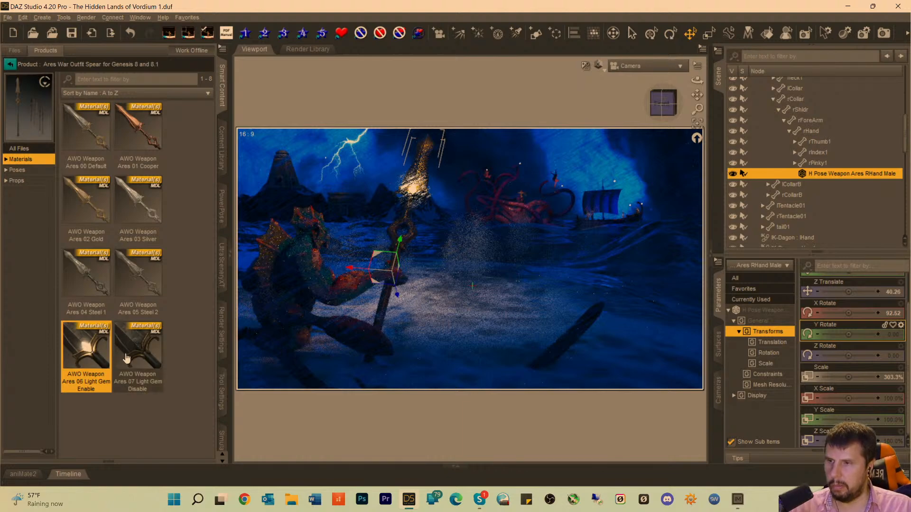
double_click(127, 357)
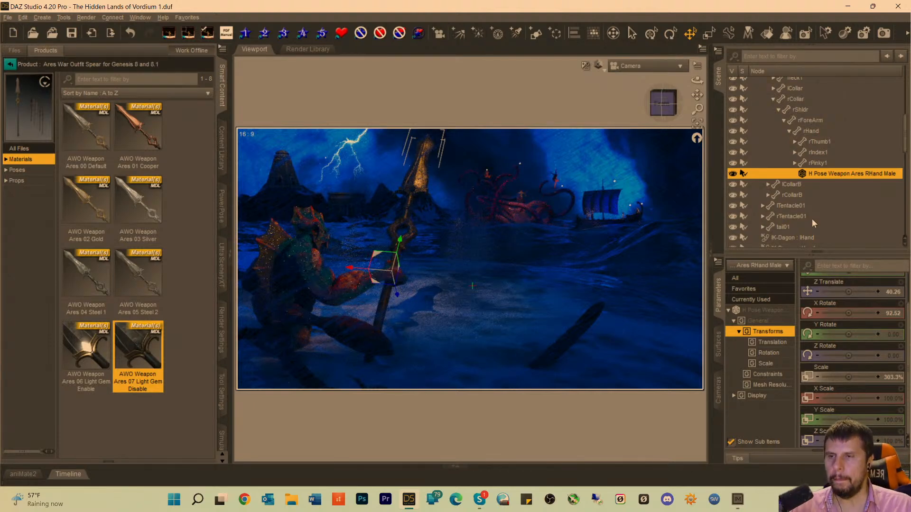
Change the Luminous Flux (Lumen) value of SpotLight (12), the light aimed at Dagon's spear.
scroll(828, 209, down, 10)
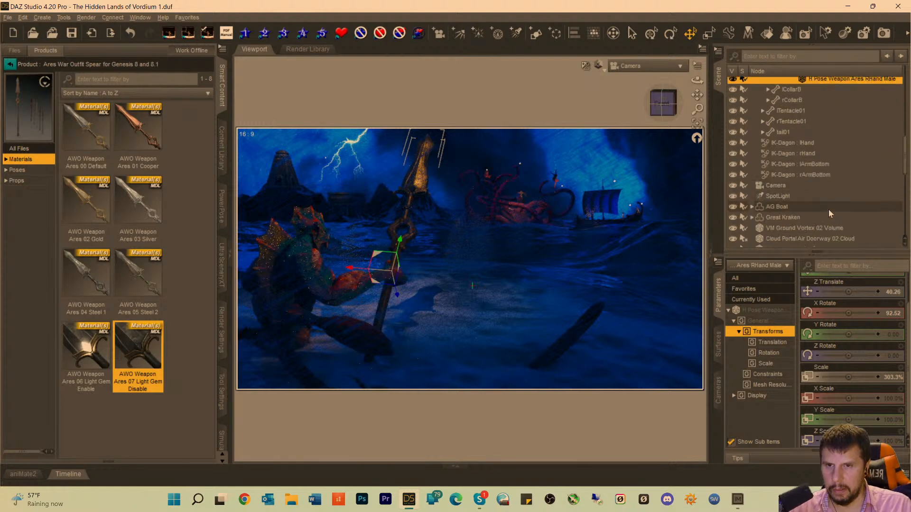
scroll(829, 213, down, 1)
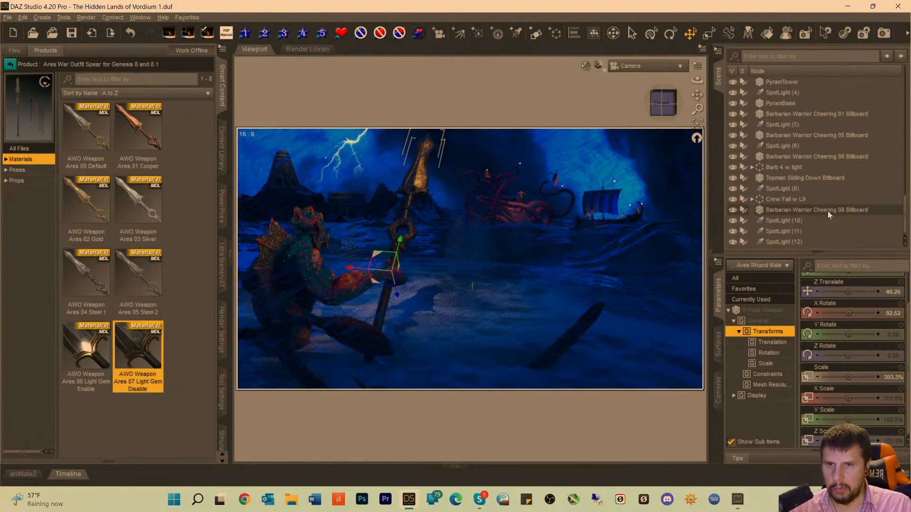
click(781, 241)
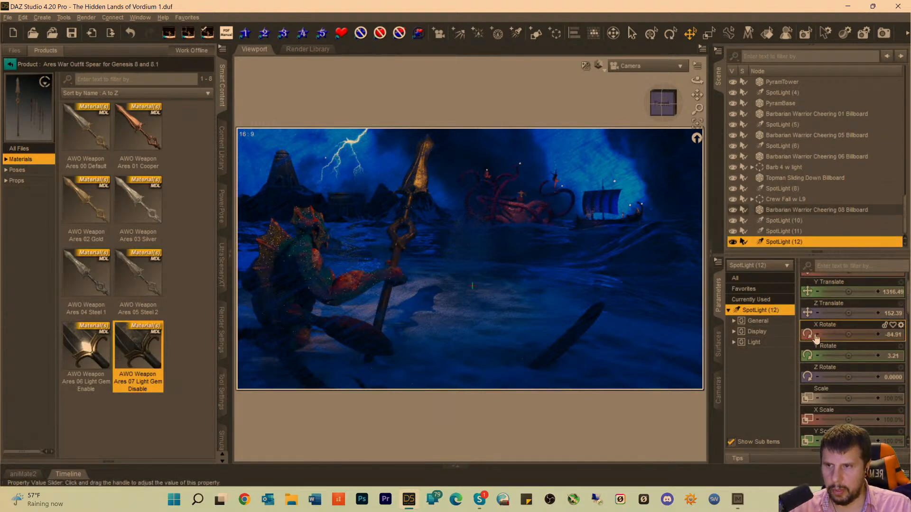
scroll(861, 388, down, 10)
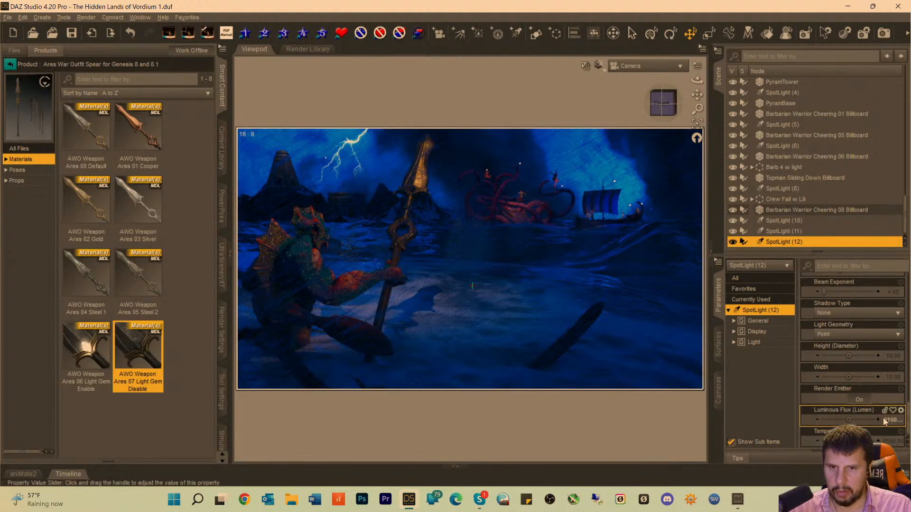
click(890, 420)
key(BackSpace)
key(BackSpace)
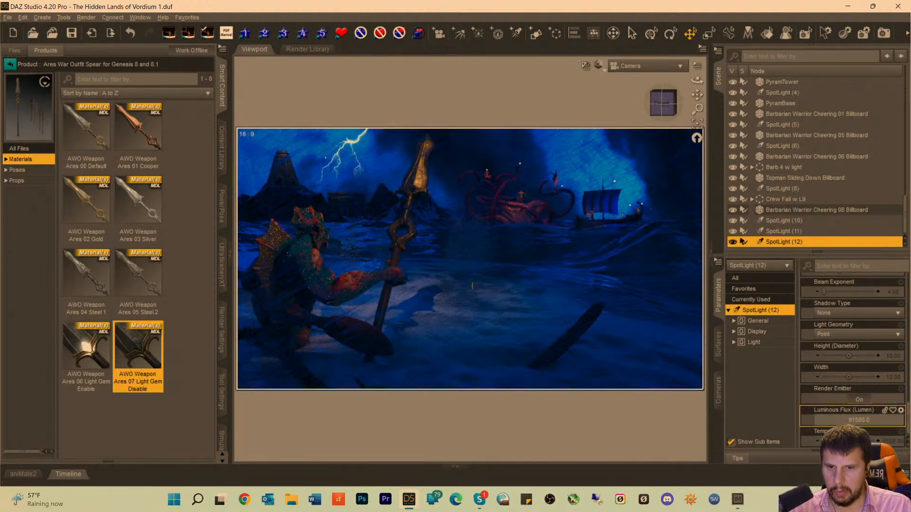
text(21)
key(Return)
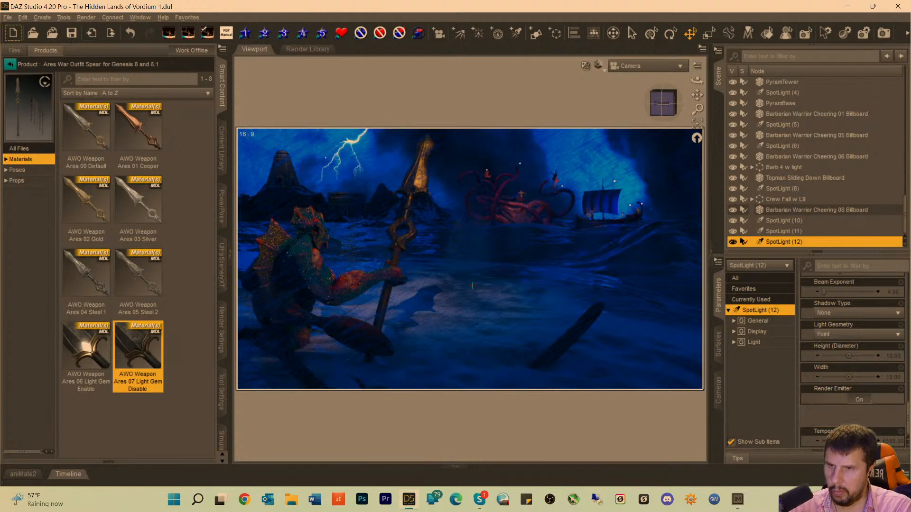
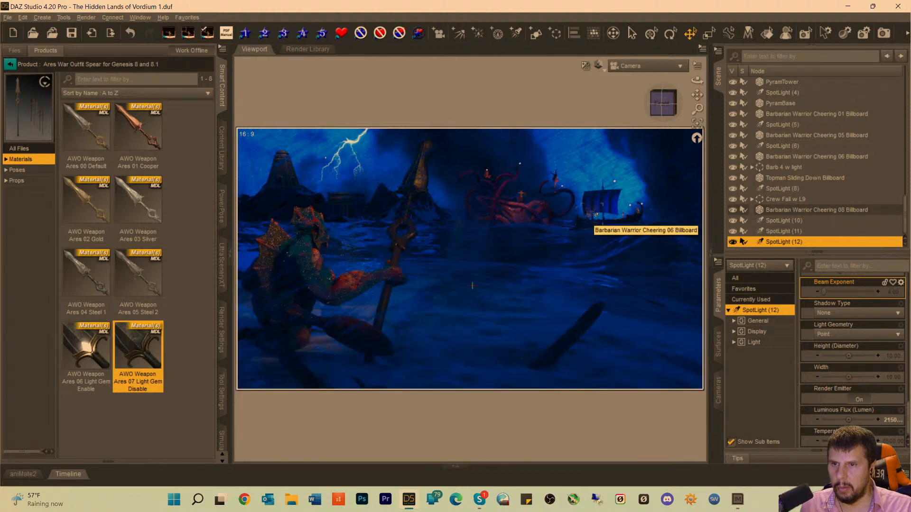
Nudge the Barbarian Warrior Cheering 05 Billboard slightly along X on the ship's deck and deselect it.
click(596, 215)
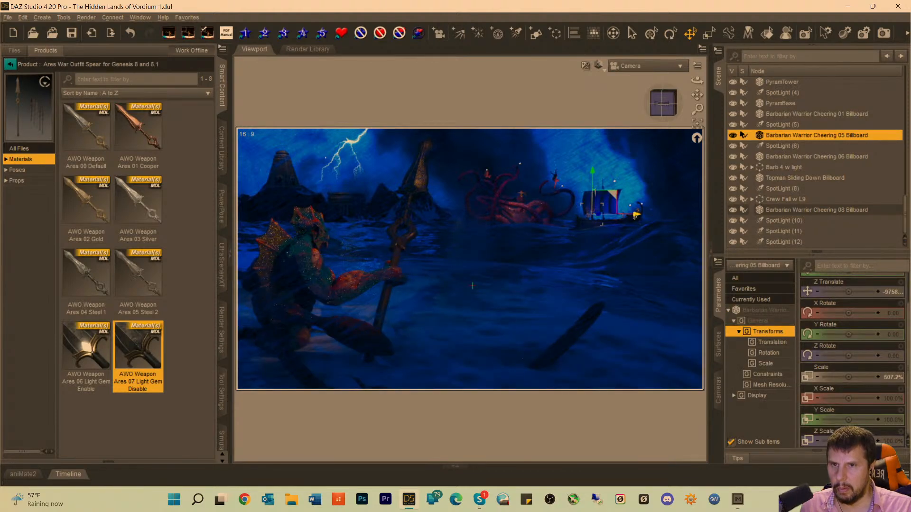
mouse_move(635, 214)
mouse_down()
mouse_move(653, 214)
mouse_move(640, 216)
mouse_up()
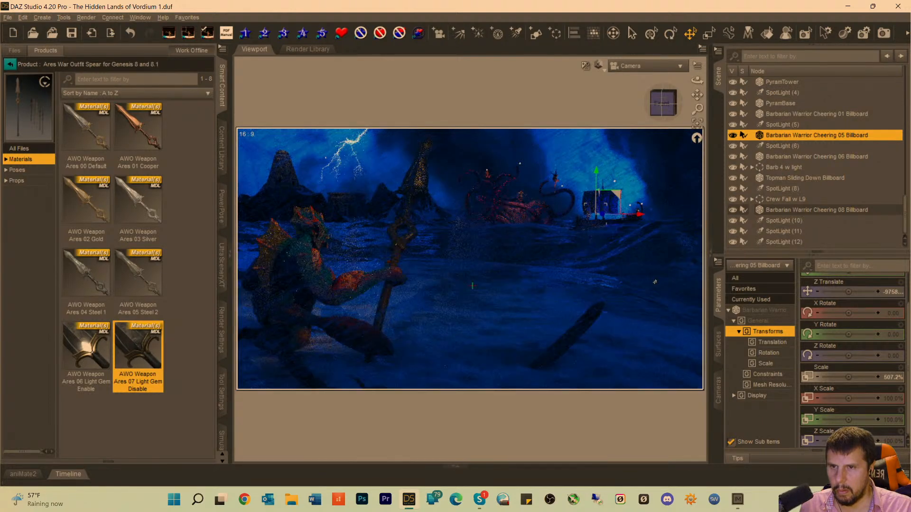
click(559, 102)
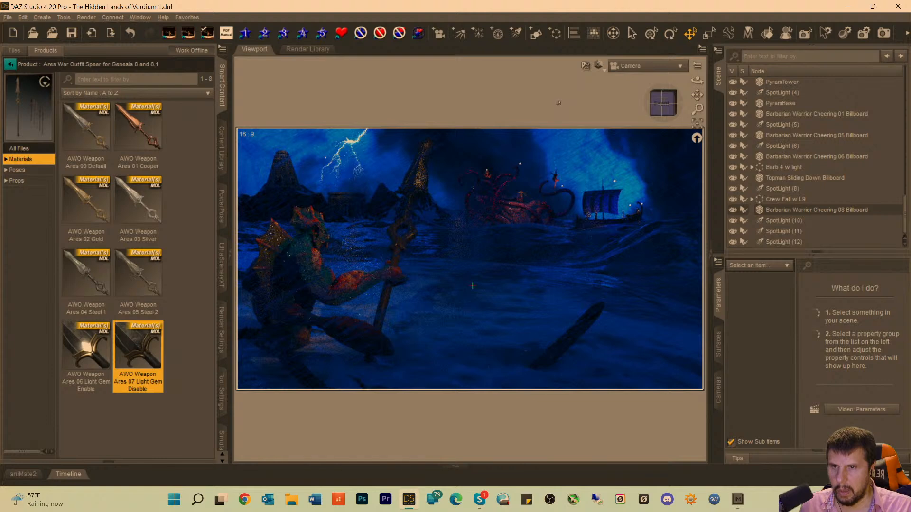
Examine the Barbarian Warrior Cheering 08, Topman Sliding Down and Barbarian Warrior Cheering 06 billboards one by one up close in Perspective View.
click(646, 67)
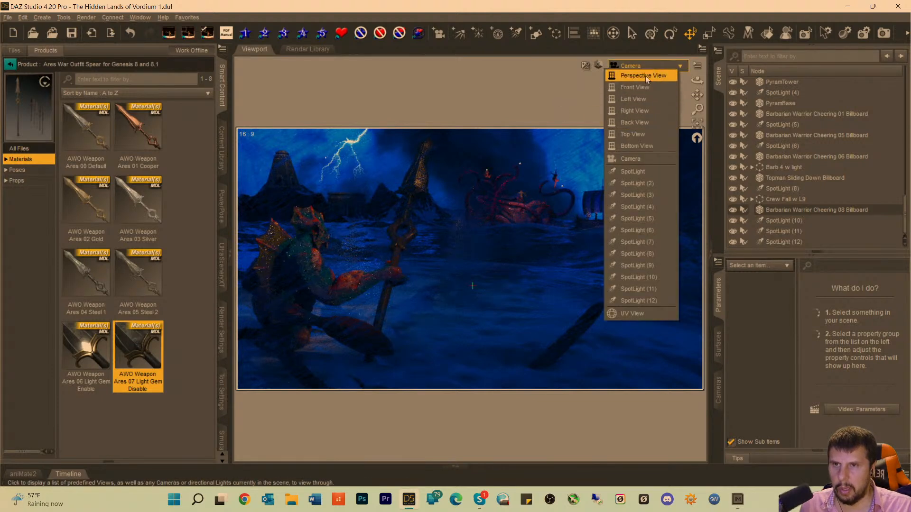
click(645, 75)
click(697, 125)
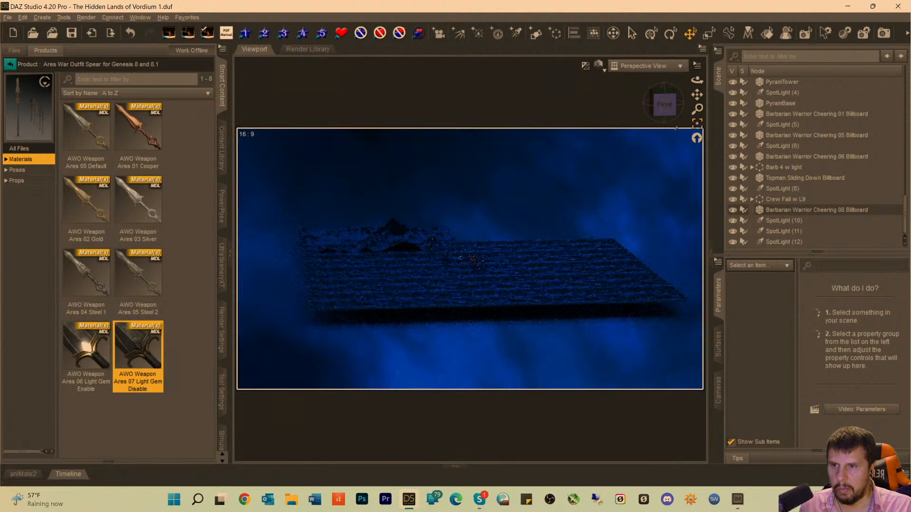
click(775, 210)
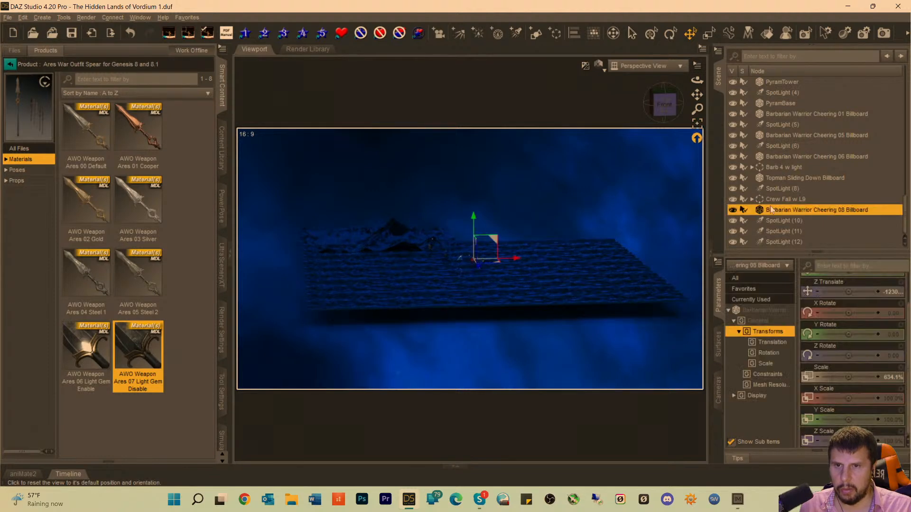
click(697, 125)
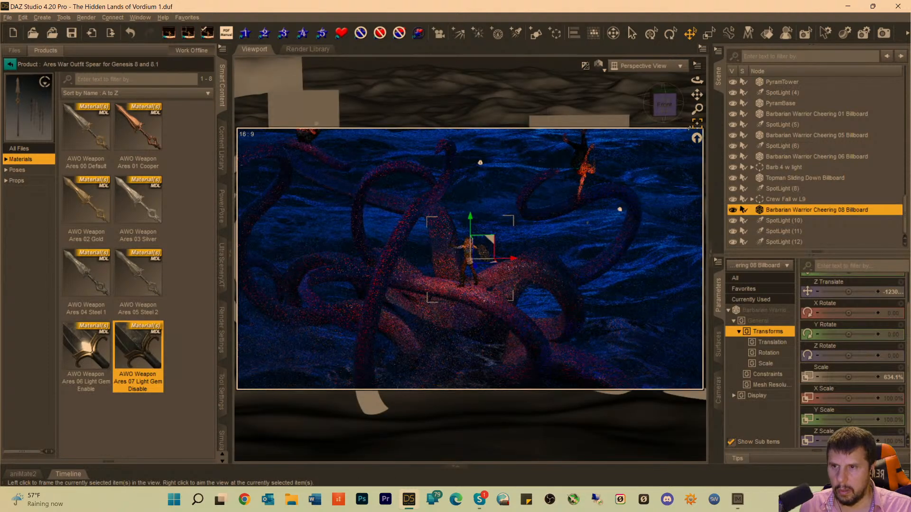
click(789, 181)
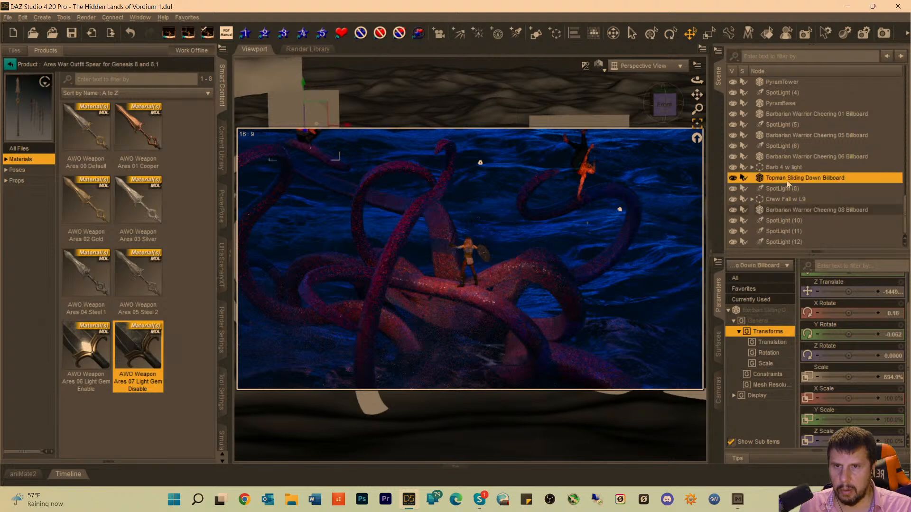
click(696, 124)
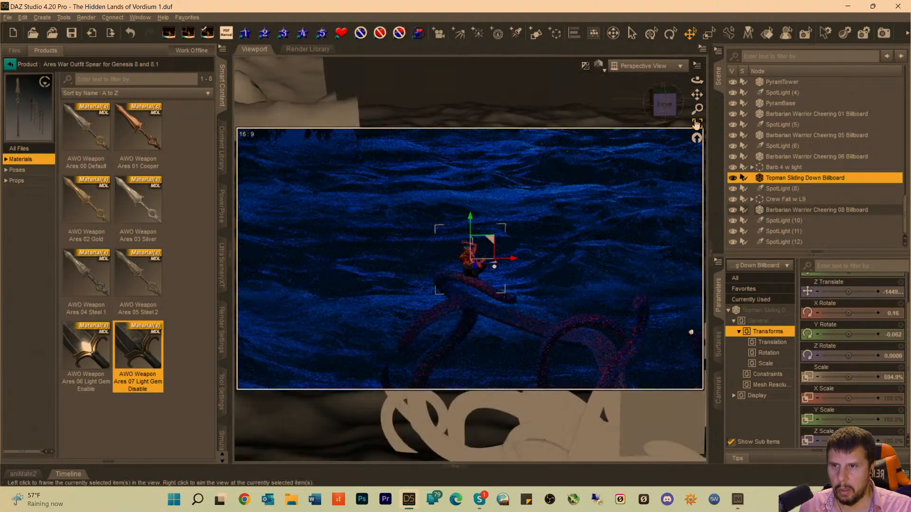
click(793, 157)
click(696, 124)
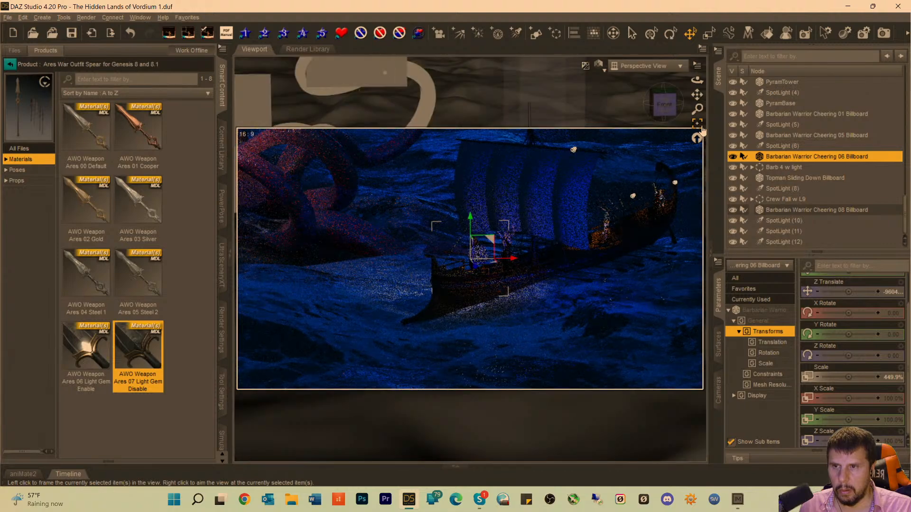
Move the Barbarian Warrior Cheering 05 Billboard farther back along Z and slightly along X on the ship's deck, and return to the Camera view.
click(798, 135)
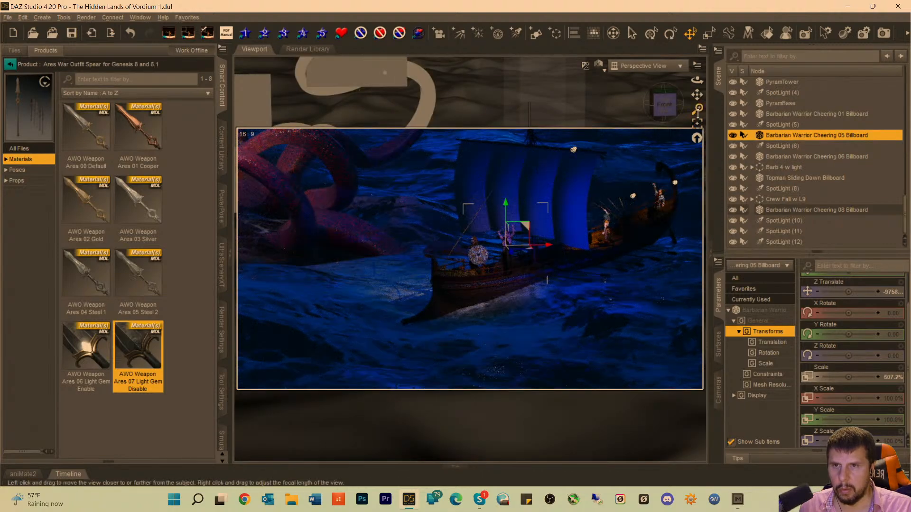
click(698, 125)
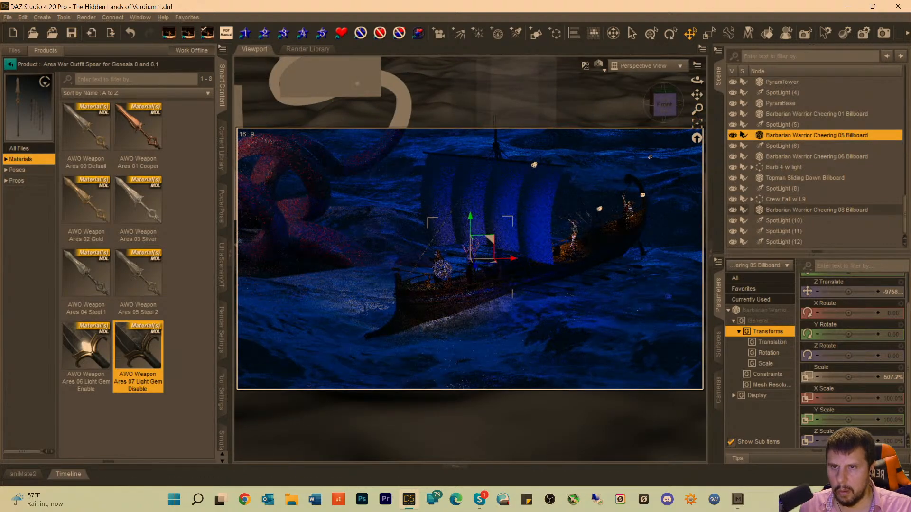
drag(696, 109, 697, 68)
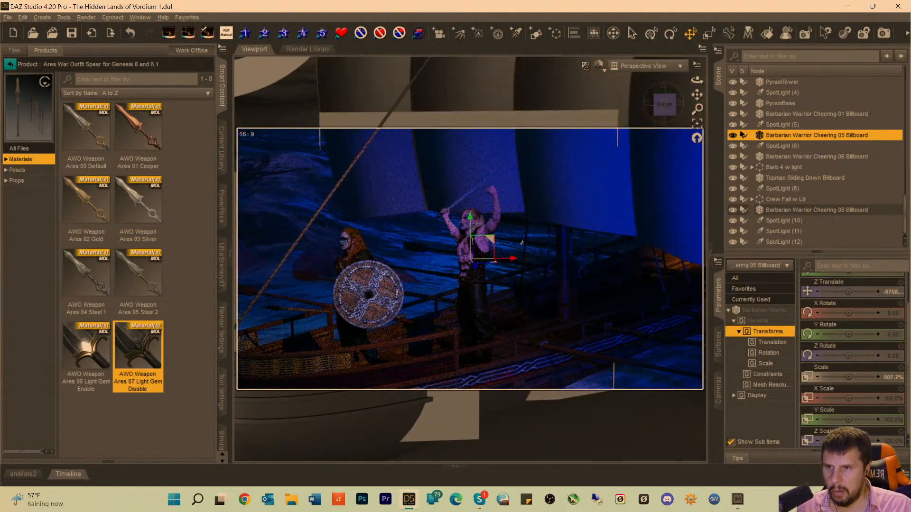
drag(475, 268, 470, 260)
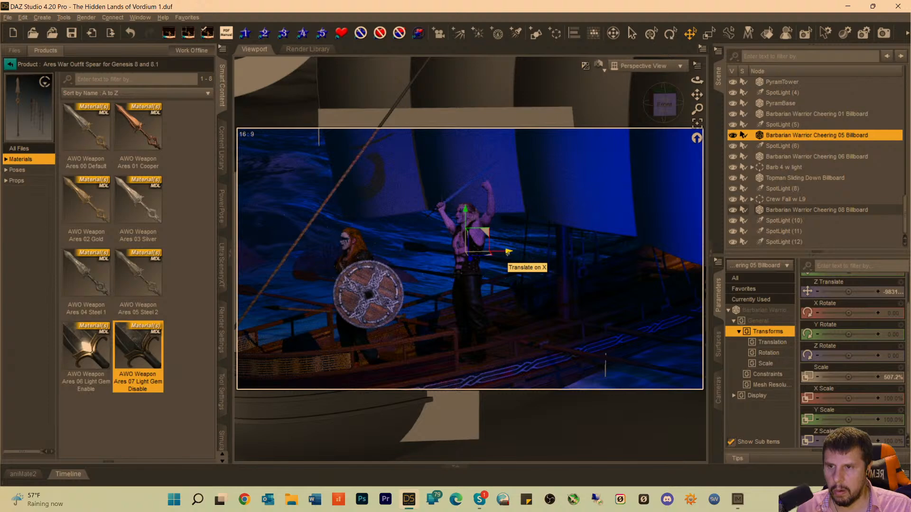
drag(508, 252, 522, 252)
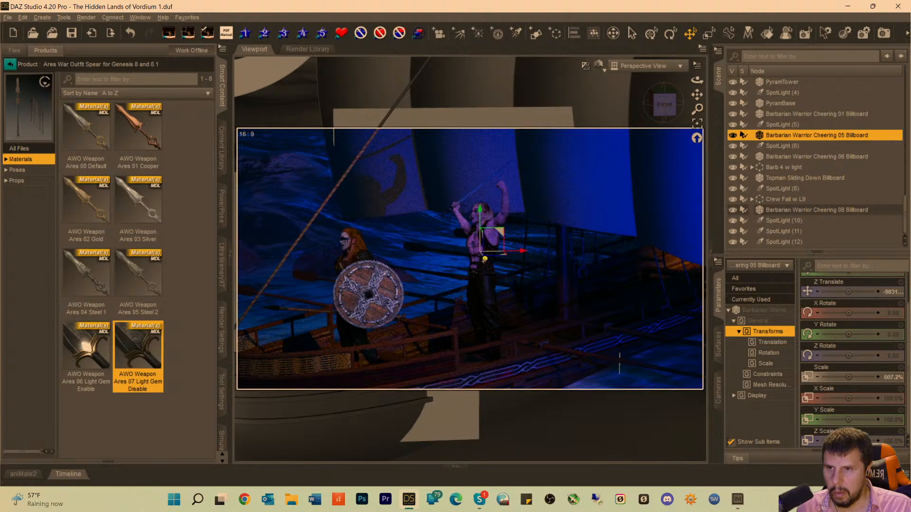
drag(484, 259, 481, 256)
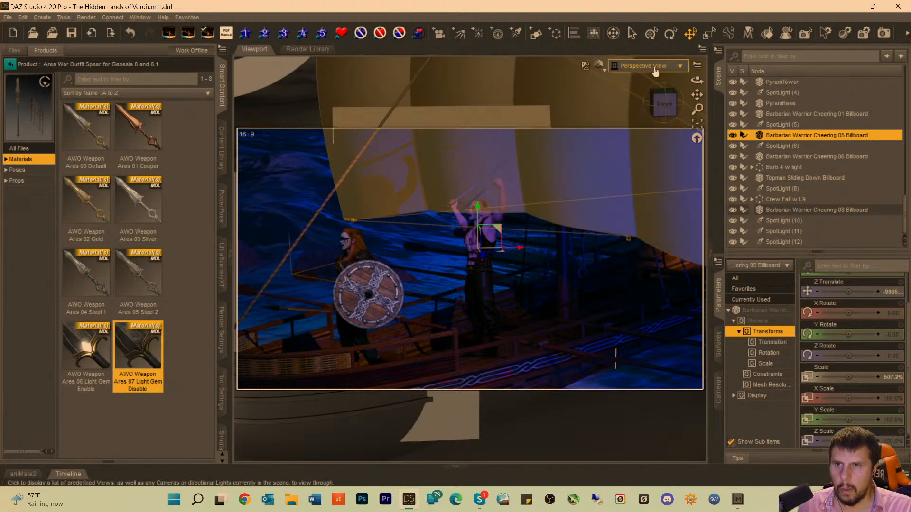
click(653, 66)
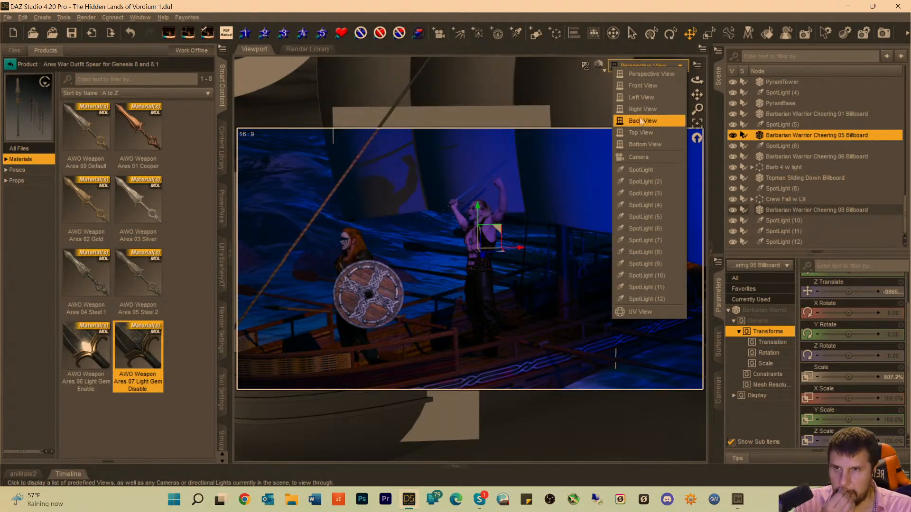
click(644, 154)
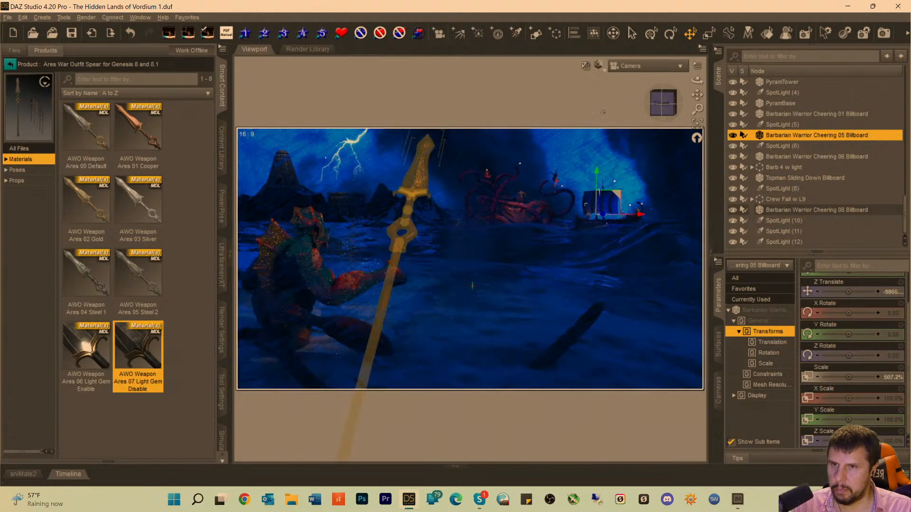
Find the SpotLight aimed at Dagon and, looking through it, pull it back and orbit it to a Y Rotate of about 47.56.
scroll(818, 150, up, 5)
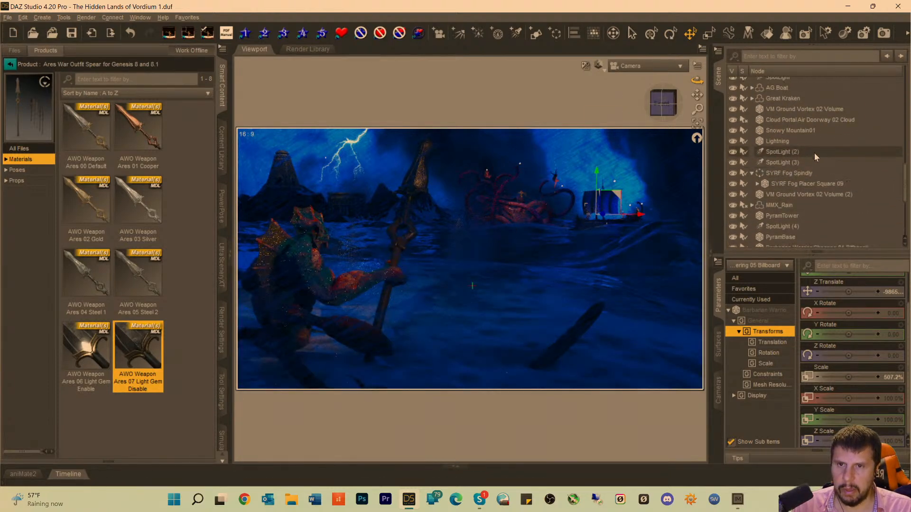
click(780, 201)
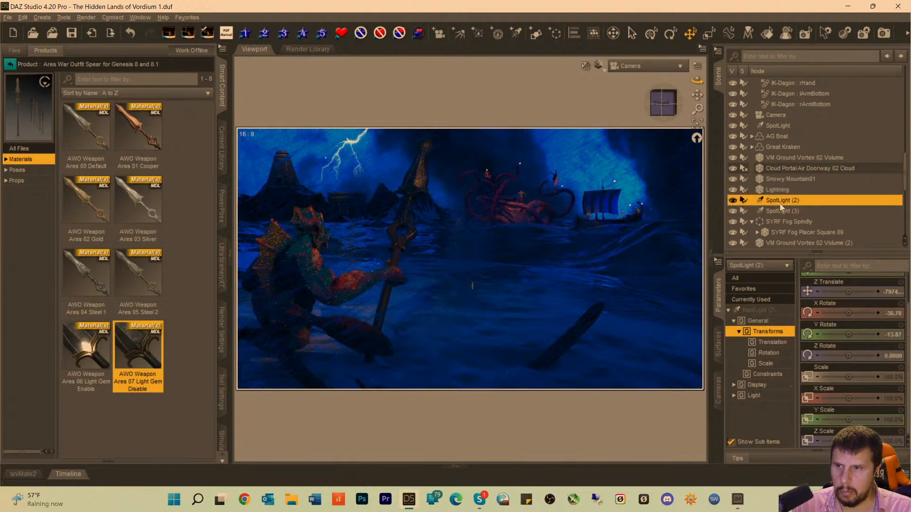
click(778, 211)
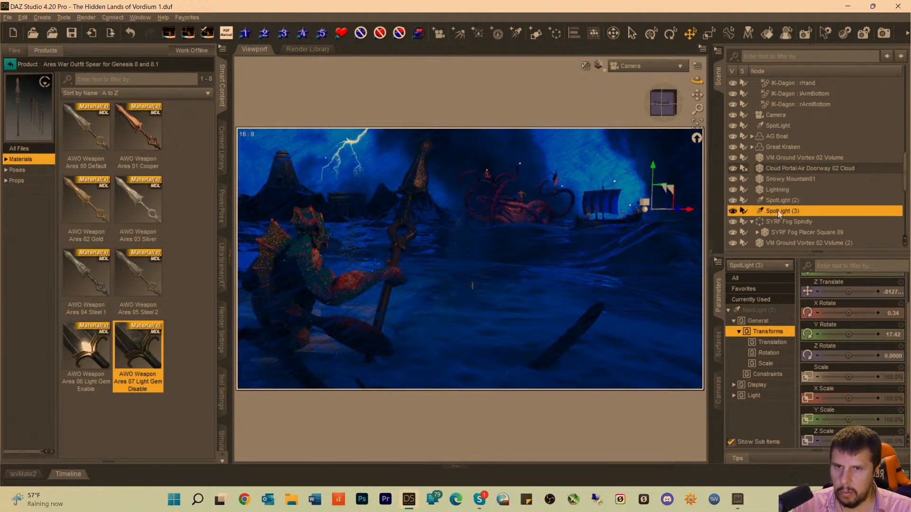
click(778, 126)
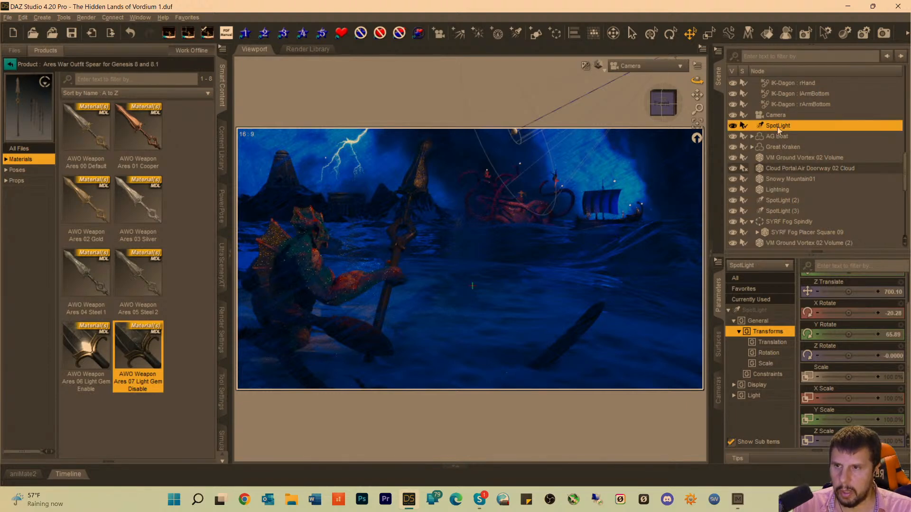
click(647, 66)
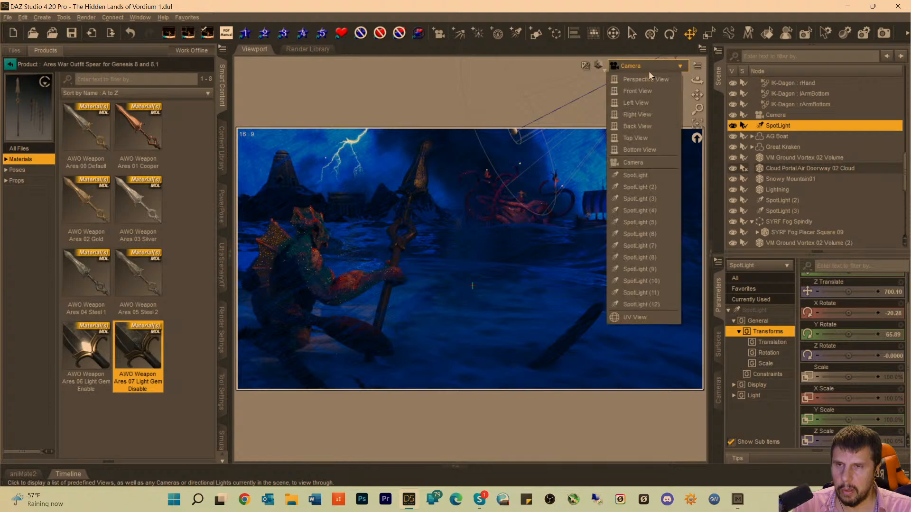
click(636, 174)
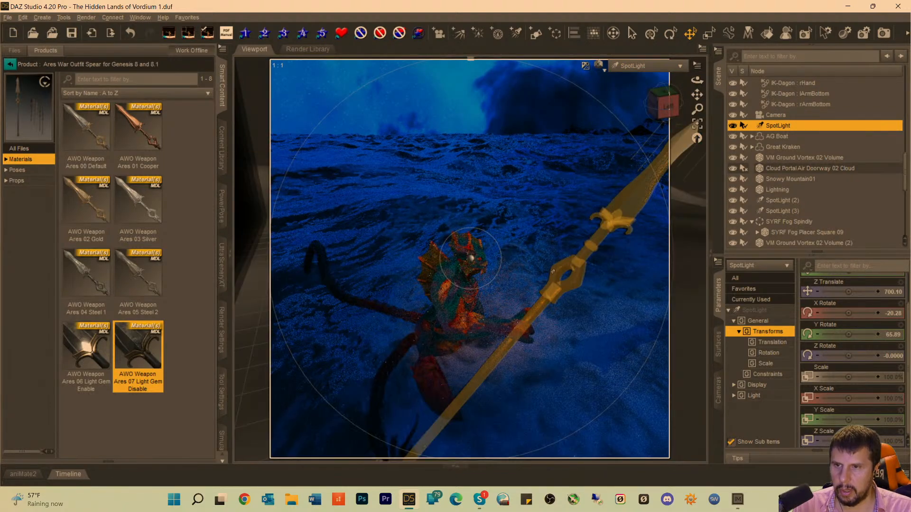
drag(697, 94, 706, 73)
scroll(394, 291, down, 3)
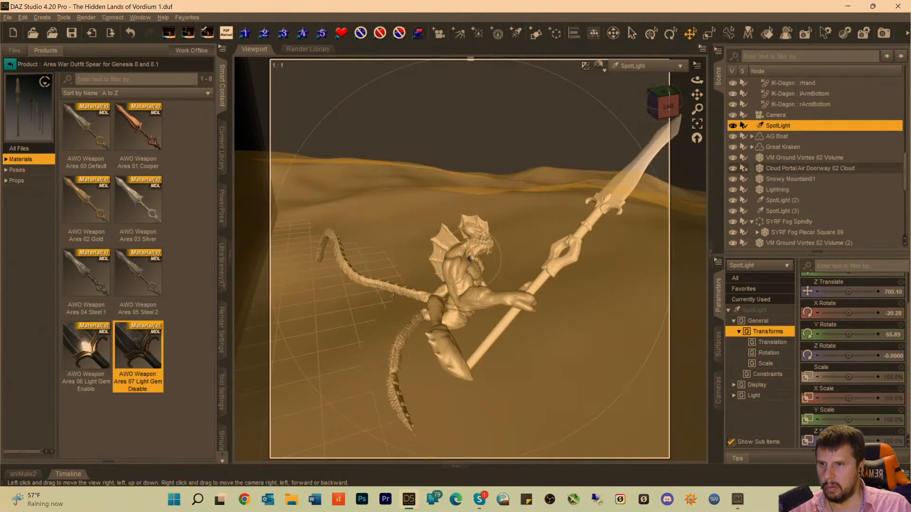
scroll(395, 291, down, 4)
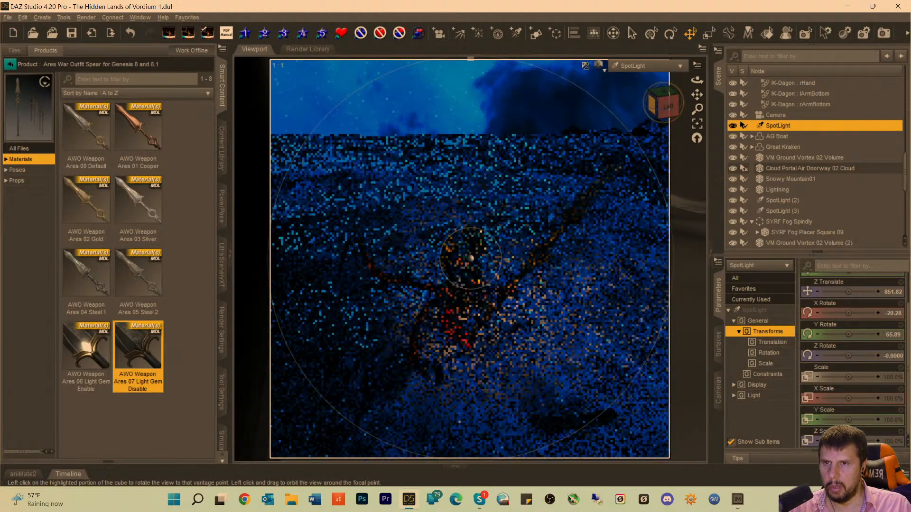
mouse_move(663, 105)
mouse_down()
mouse_move(707, 93)
mouse_move(725, 102)
mouse_up()
drag(697, 95, 765, 78)
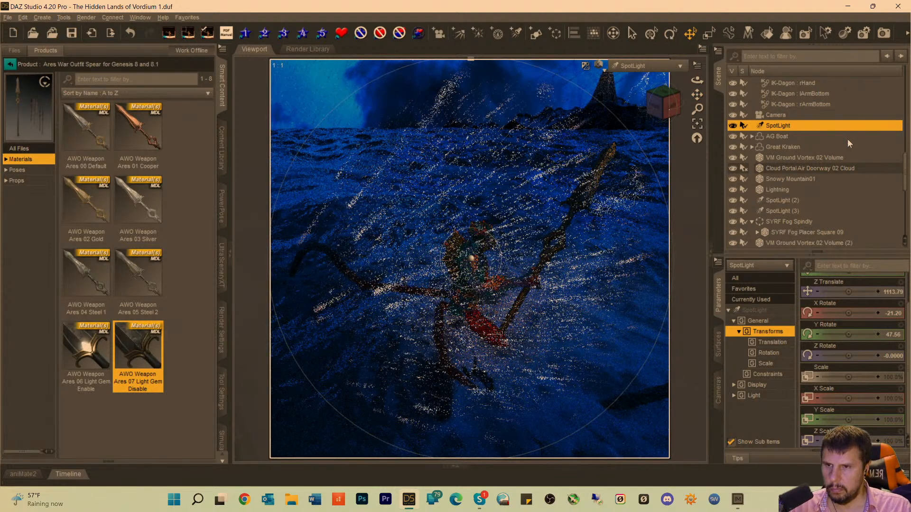
Move SpotLight closer to Dagon, to a Z Translate of about 925, and return to the Camera view.
scroll(766, 184, down, 7)
scroll(457, 206, up, 2)
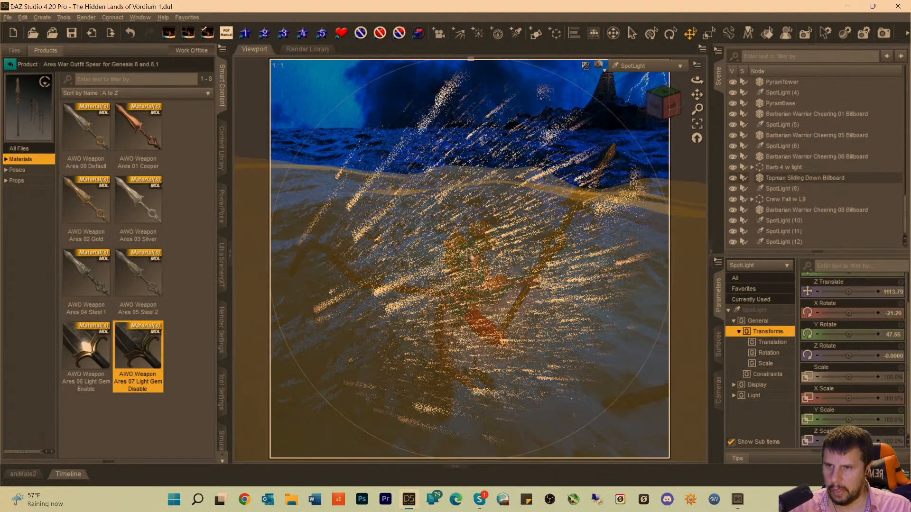
scroll(457, 206, up, 6)
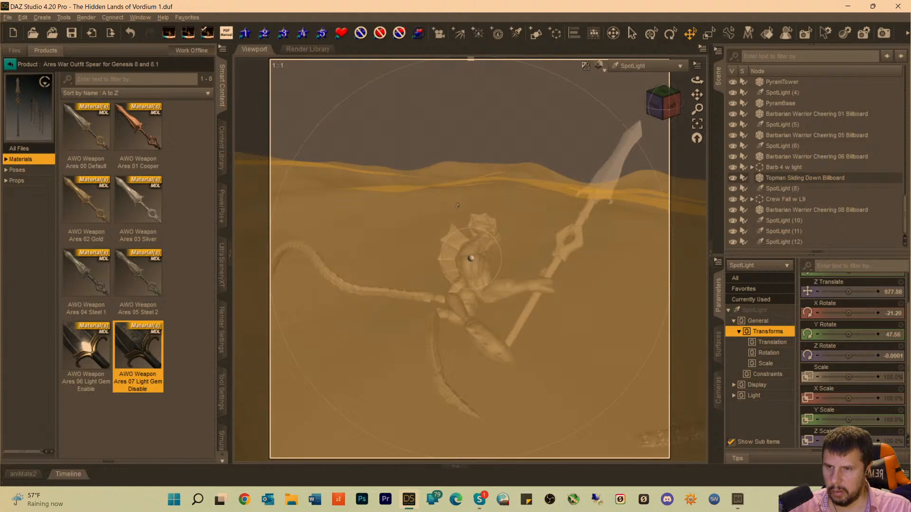
scroll(460, 205, up, 1)
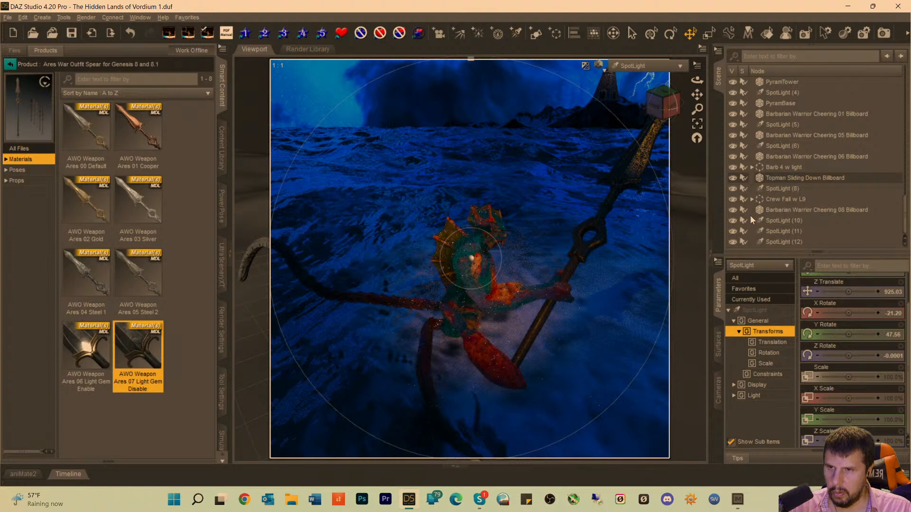
click(640, 72)
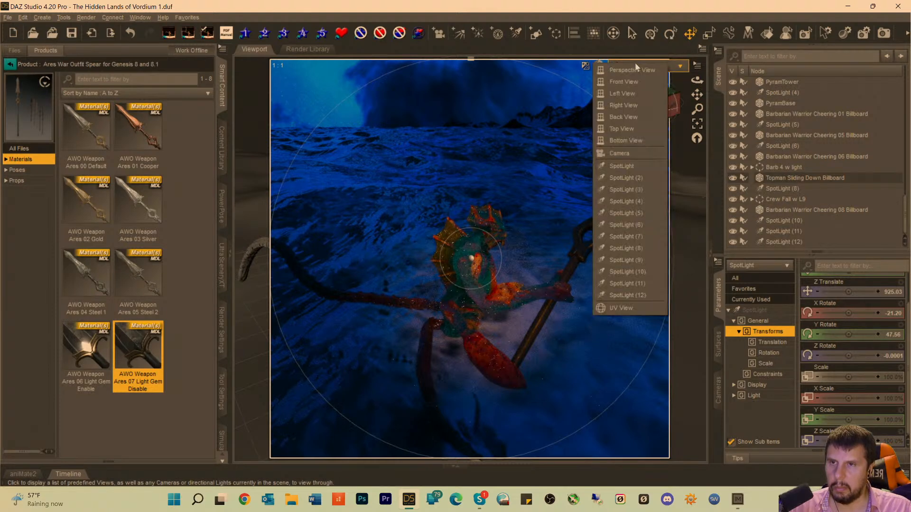
click(622, 152)
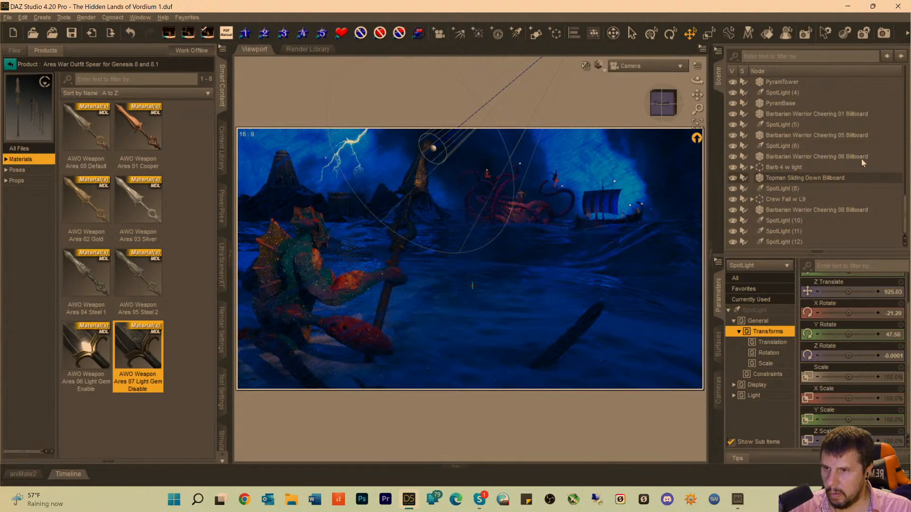
Increase the Luminous Flux of the SpotLight on Dagon to 391500 lumens.
click(754, 310)
scroll(848, 381, down, 3)
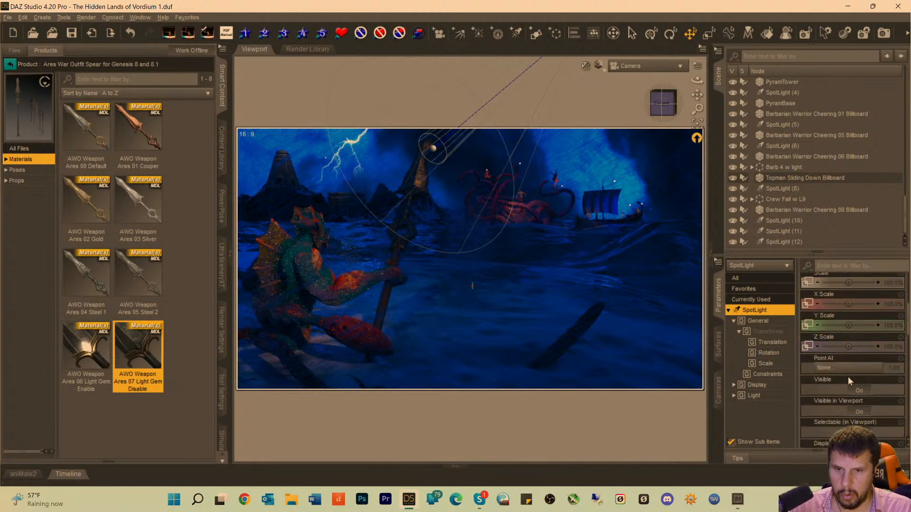
scroll(848, 379, down, 10)
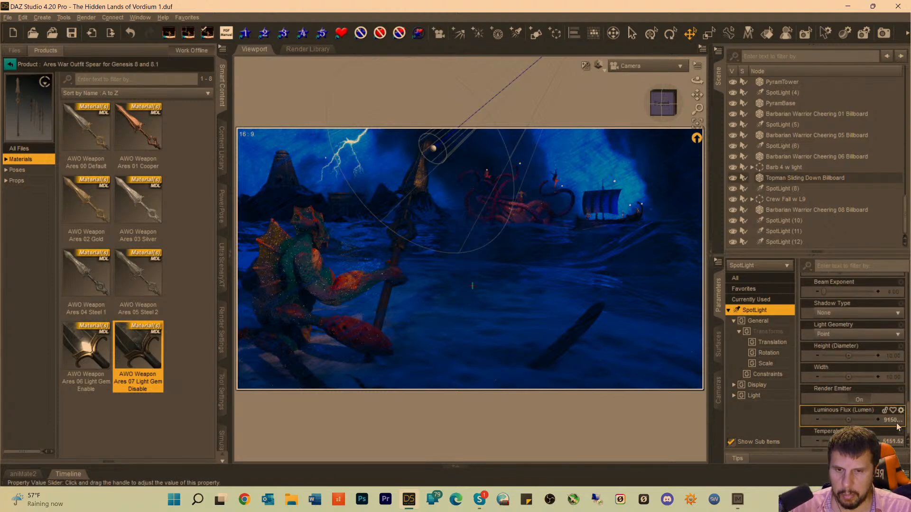
click(896, 422)
click(844, 420)
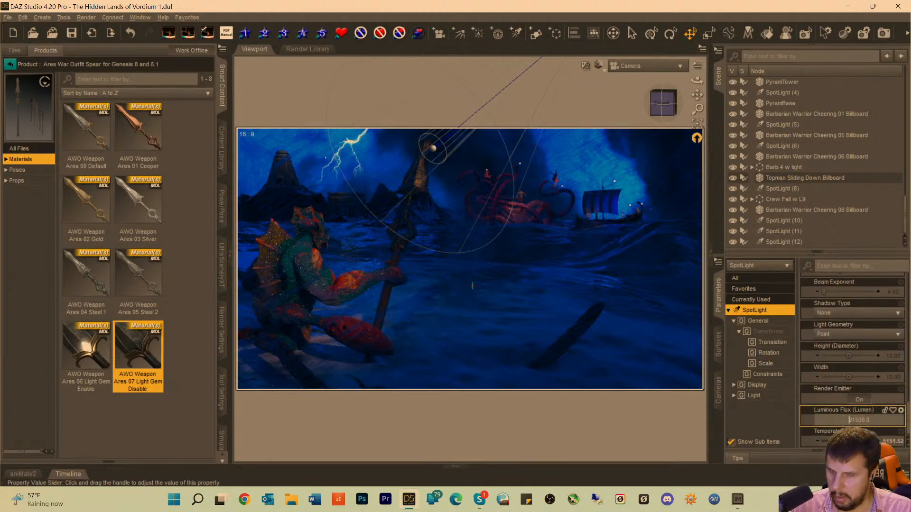
text(39)
key(Return)
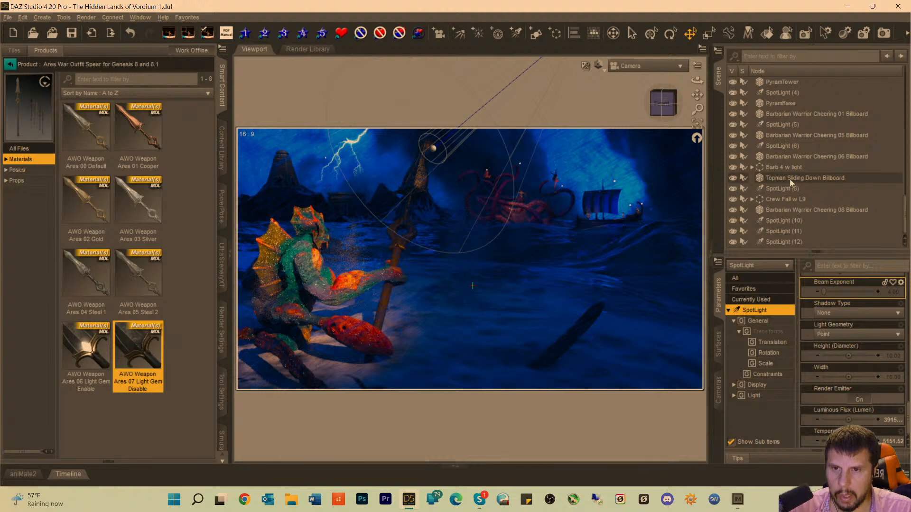
Collapse the KA Oceanworx group and the Dagon figure in the scene hierarchy.
scroll(789, 178, up, 10)
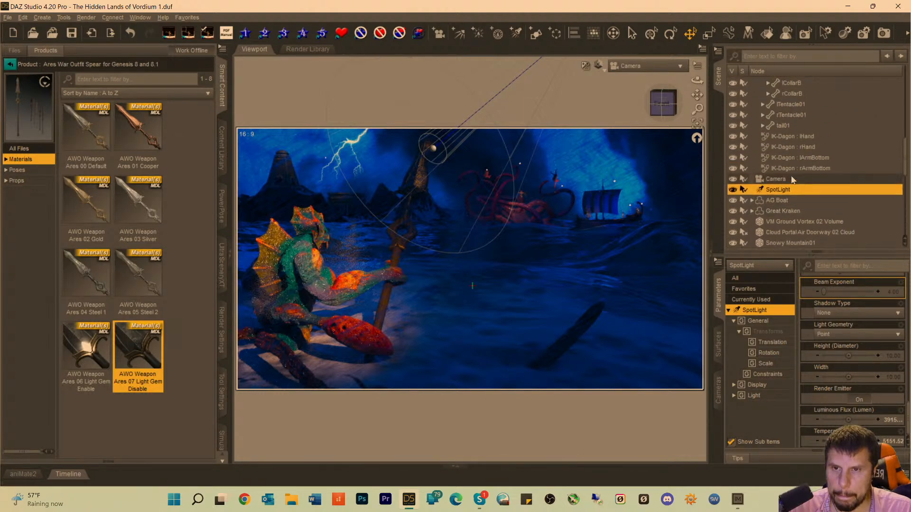
scroll(791, 180, up, 5)
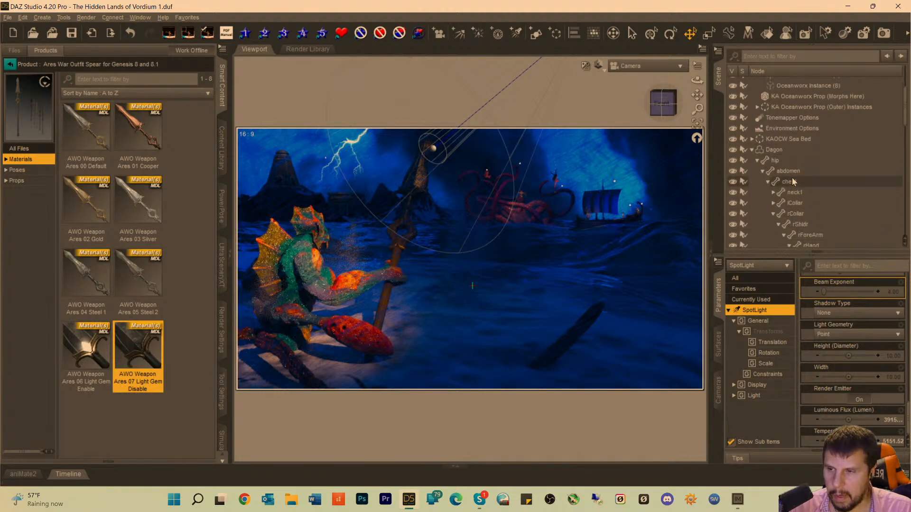
scroll(792, 181, up, 3)
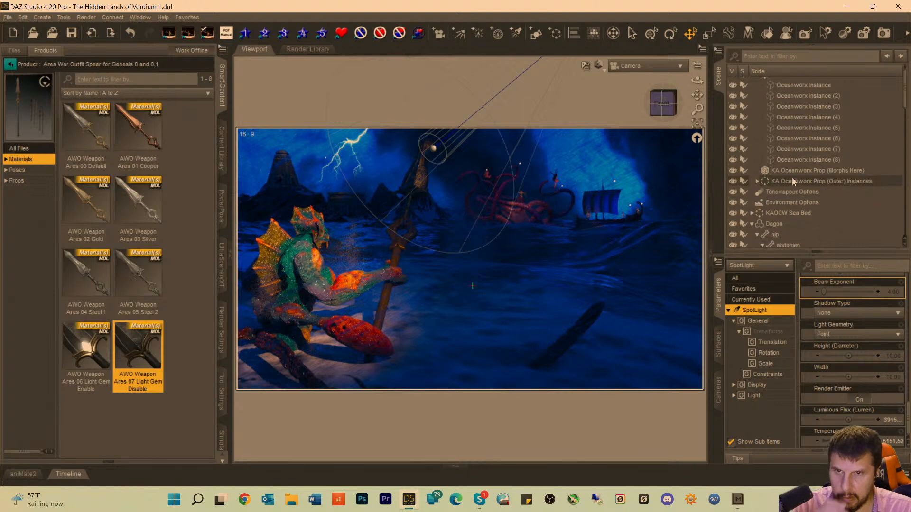
scroll(793, 181, up, 2)
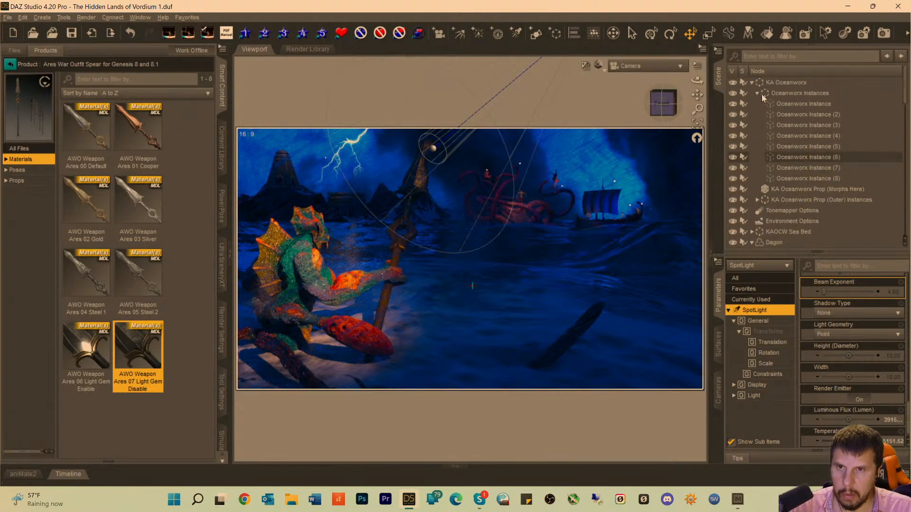
click(751, 82)
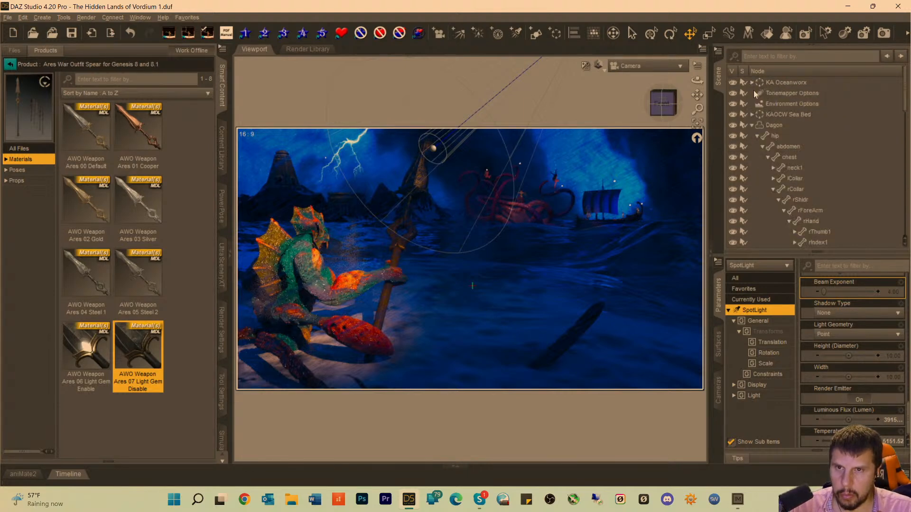
click(776, 116)
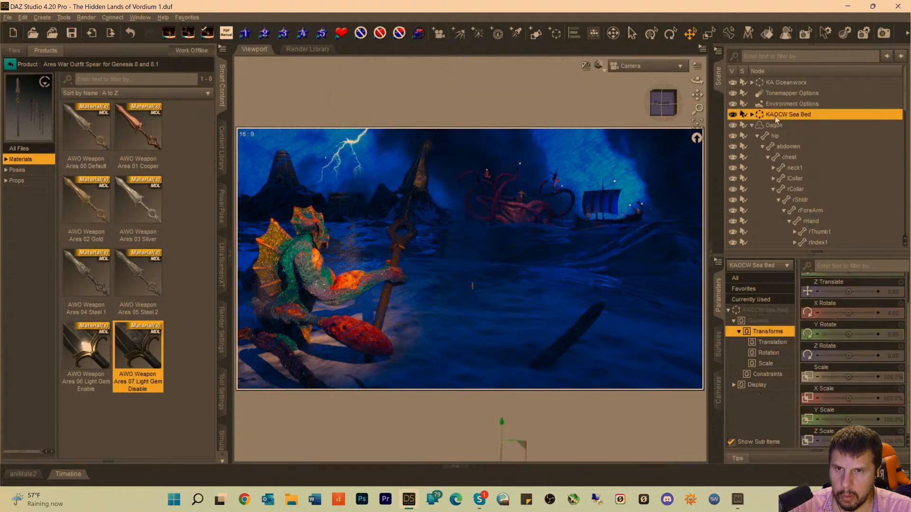
click(752, 126)
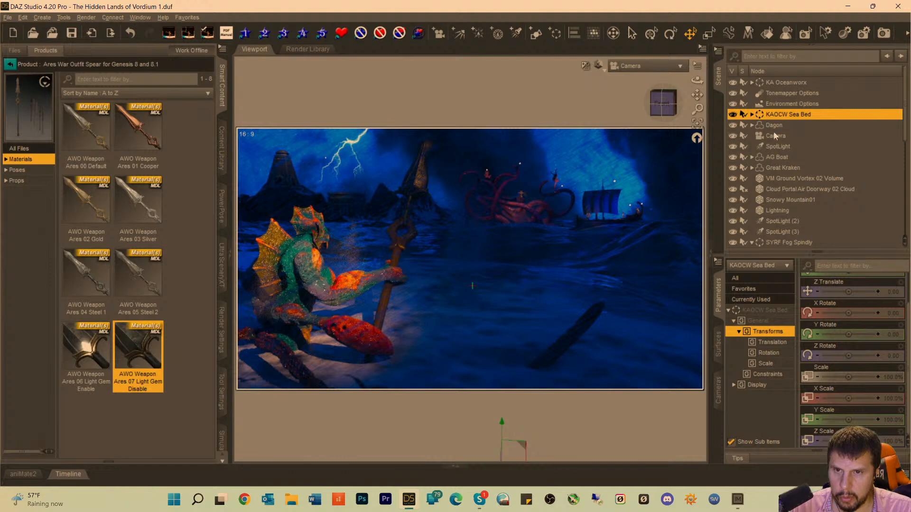
Toggle the visibility of VM Ground Vortex 02 Volume repeatedly to compare the render with and without it.
click(772, 179)
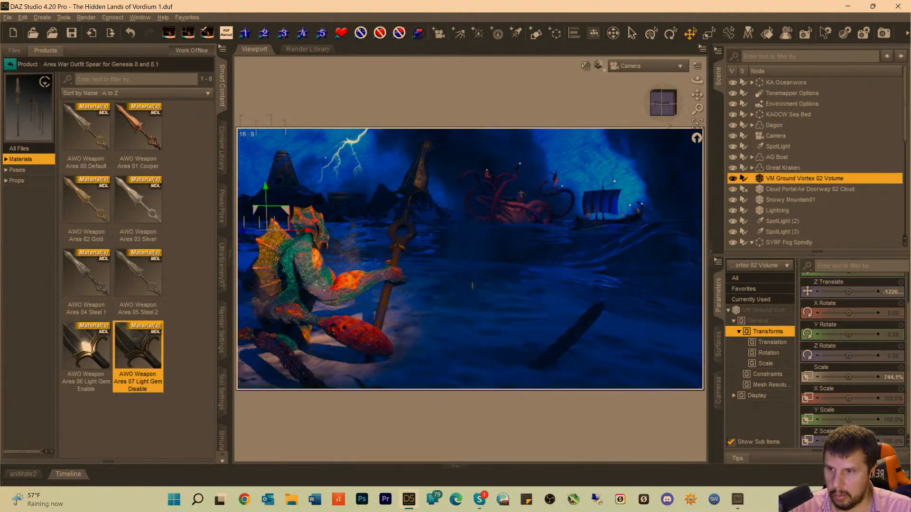
click(734, 178)
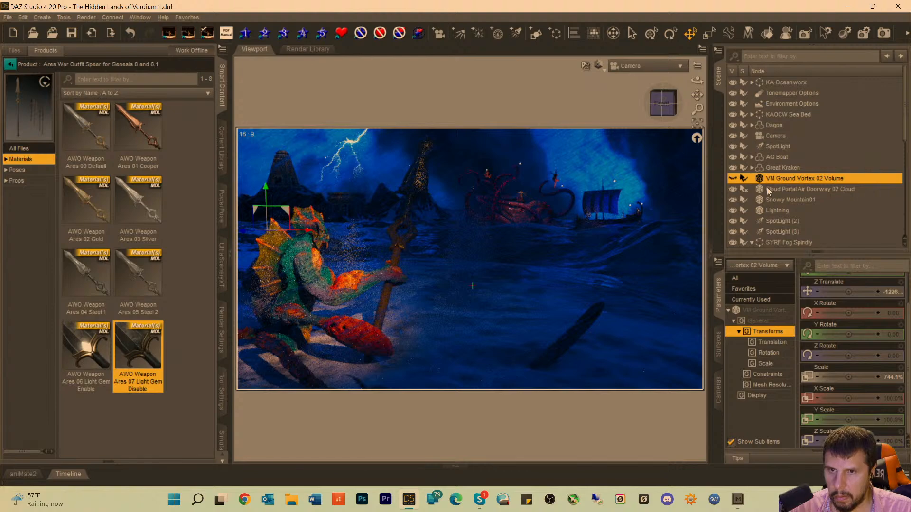
click(734, 179)
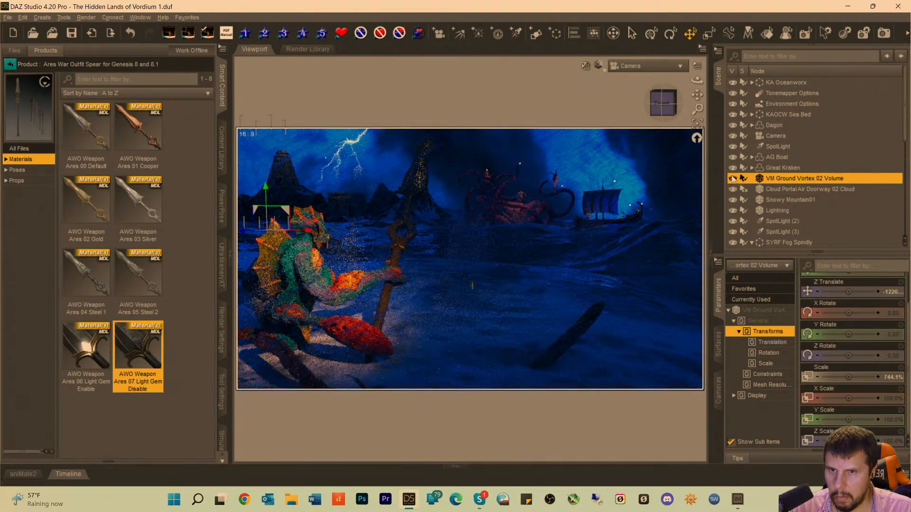
click(733, 179)
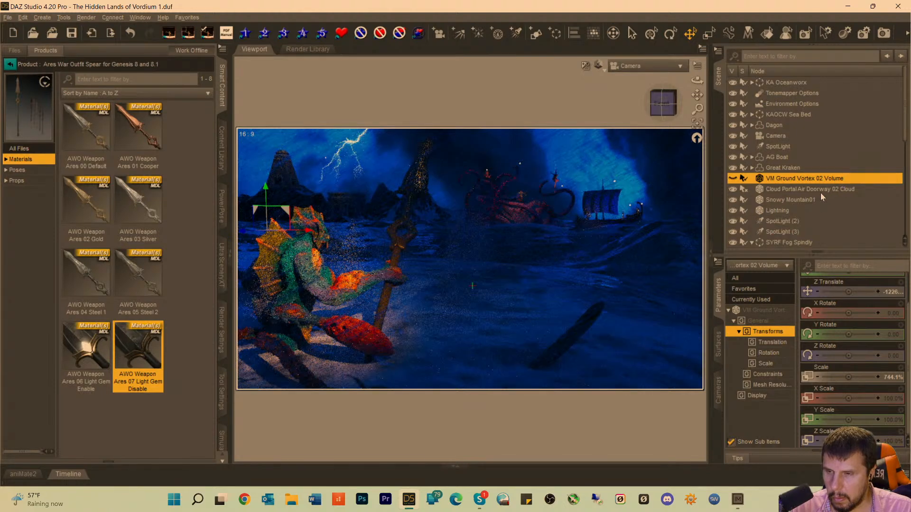
click(733, 179)
click(733, 179)
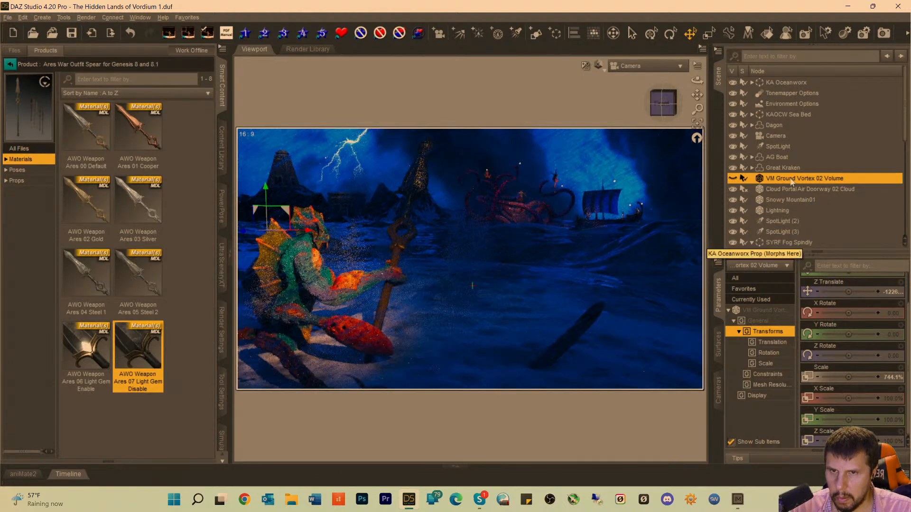
click(732, 180)
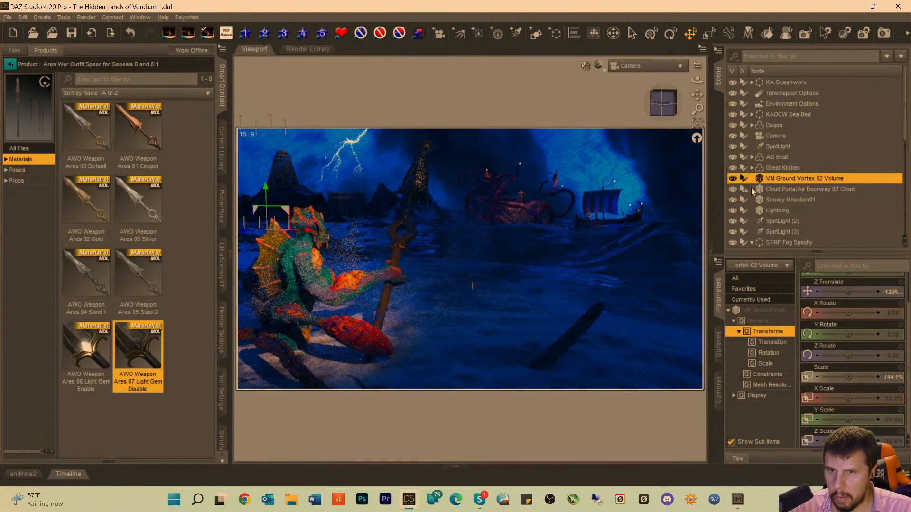
click(734, 179)
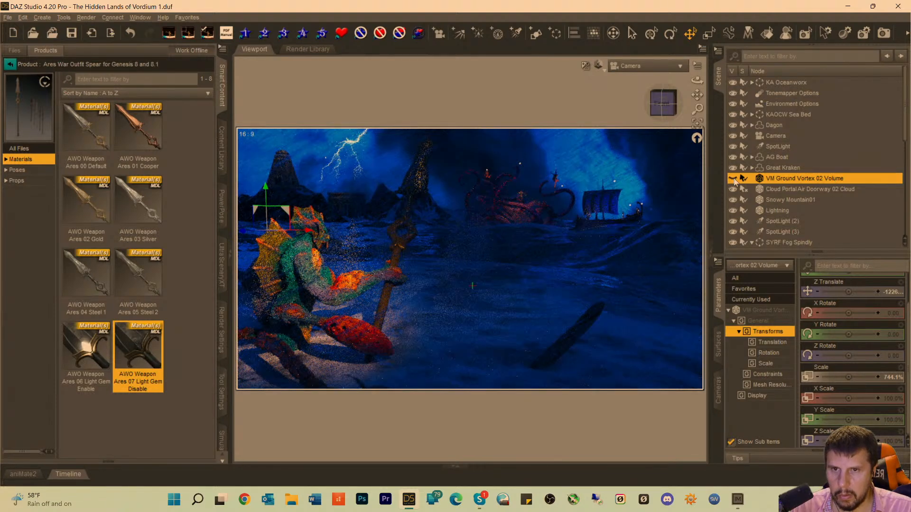
Delete VM Ground Vortex 02 Volume from the scene.
click(767, 190)
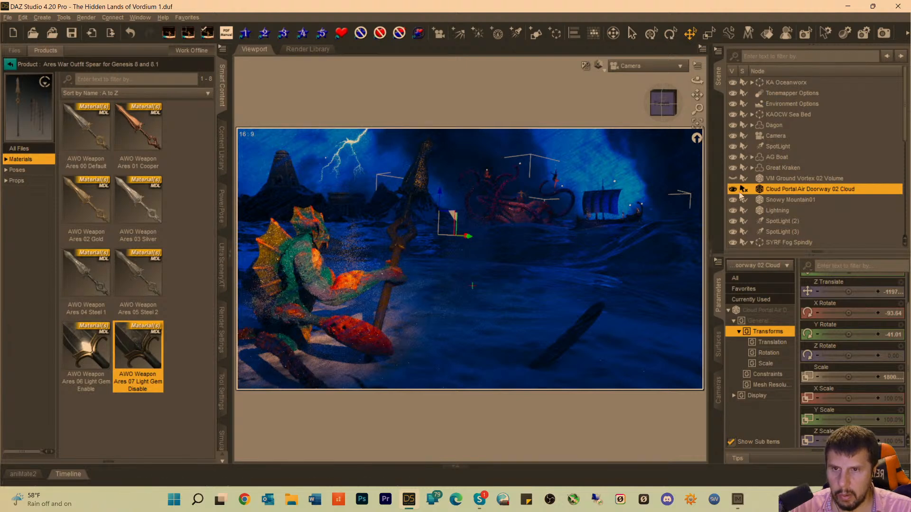
click(759, 181)
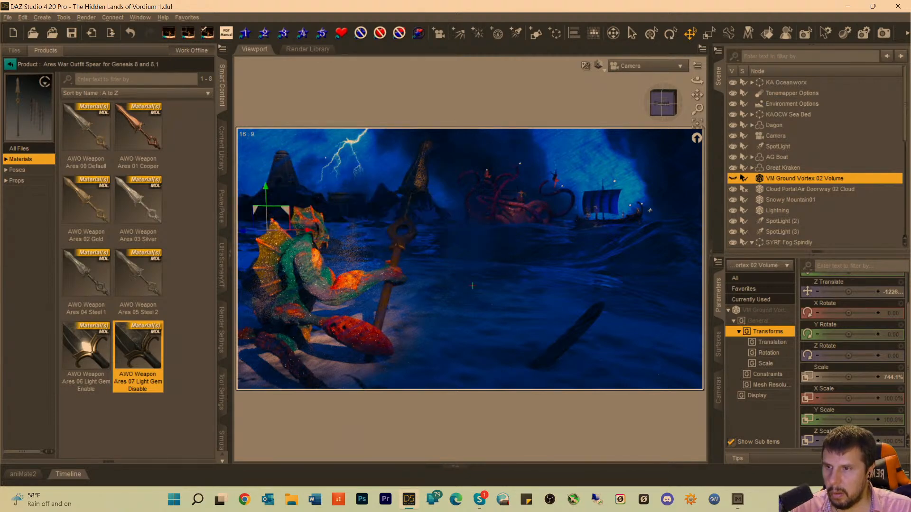
double_click(762, 180)
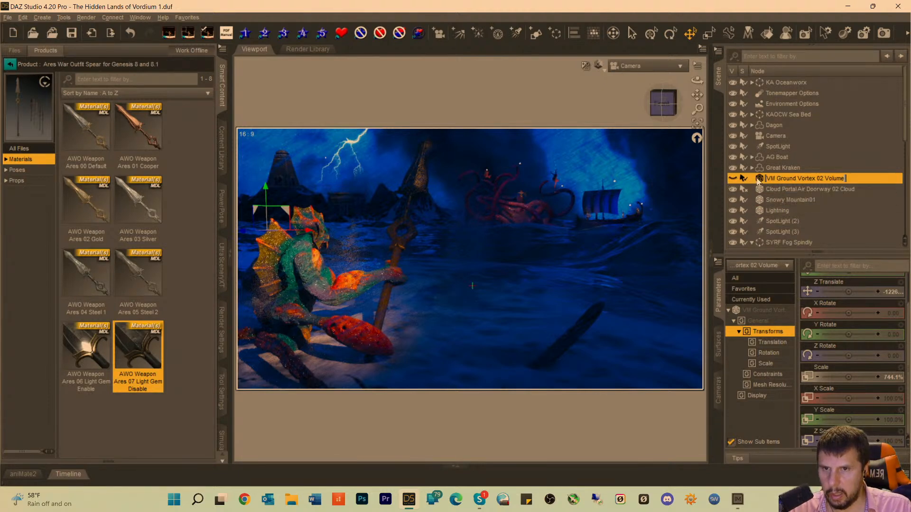
click(757, 179)
key(BackSpace)
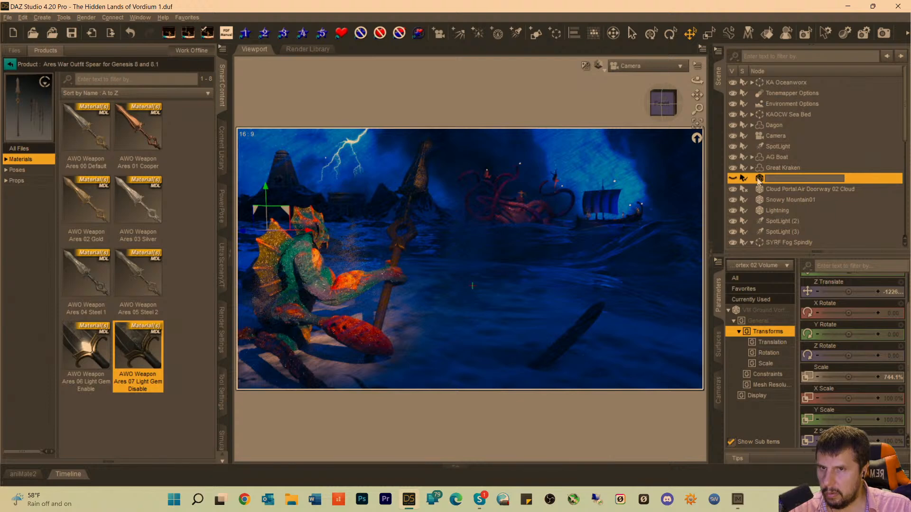
key(Escape)
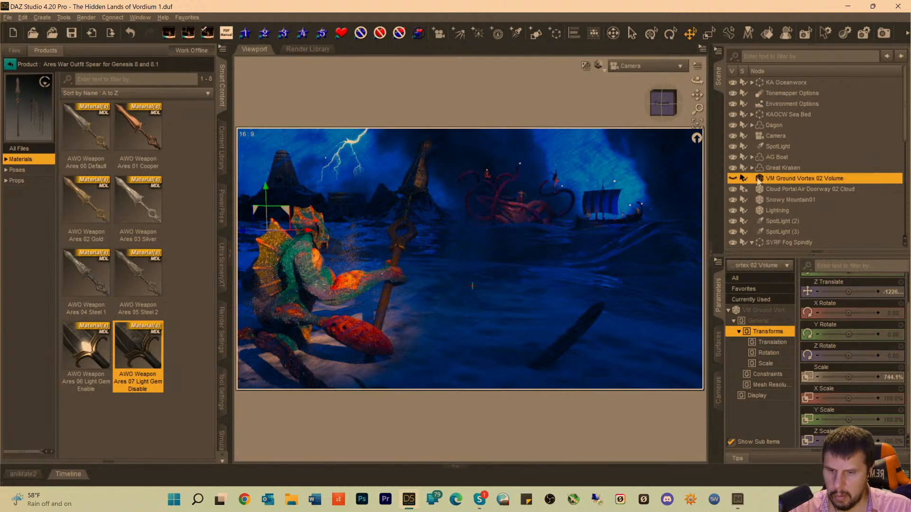
key(Delete)
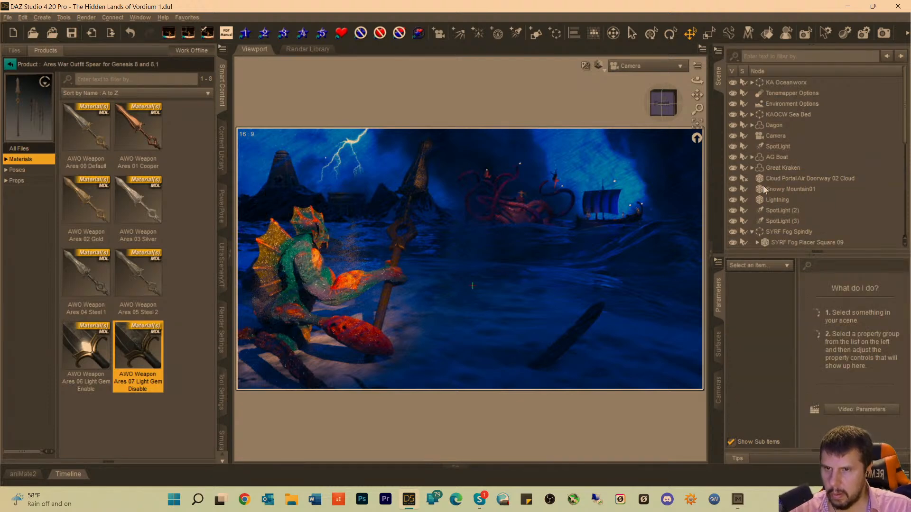
Locate Cloud Portal Air Doorway 02 Cloud and Snowy Mountain01, and compare the render with SYRF Fog Spindly hidden and shown.
click(763, 179)
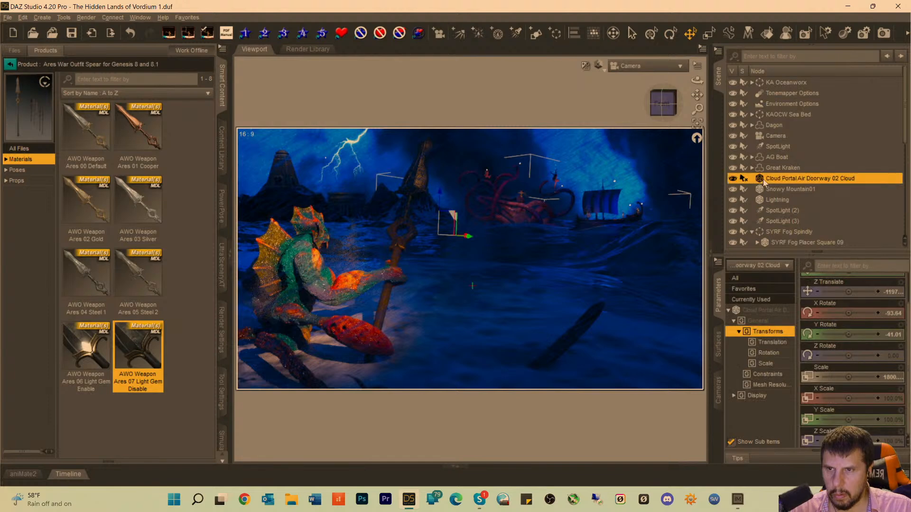
click(763, 189)
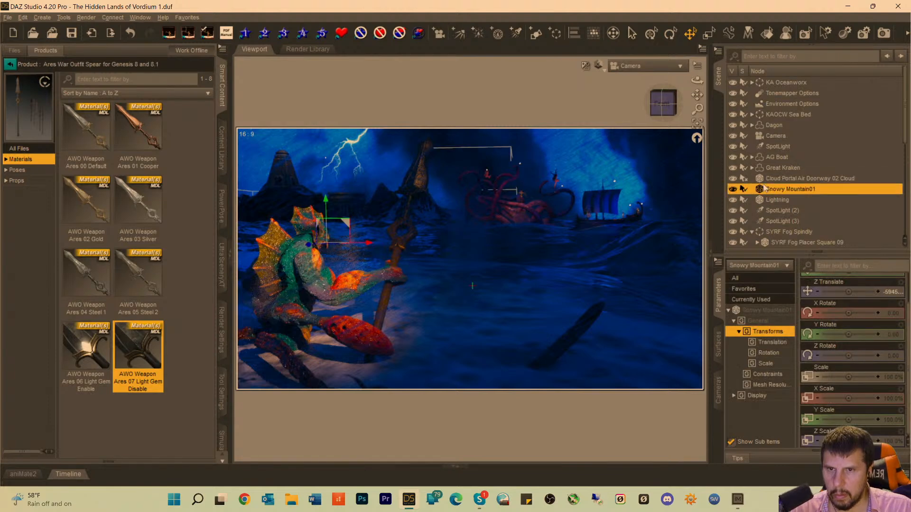
click(762, 233)
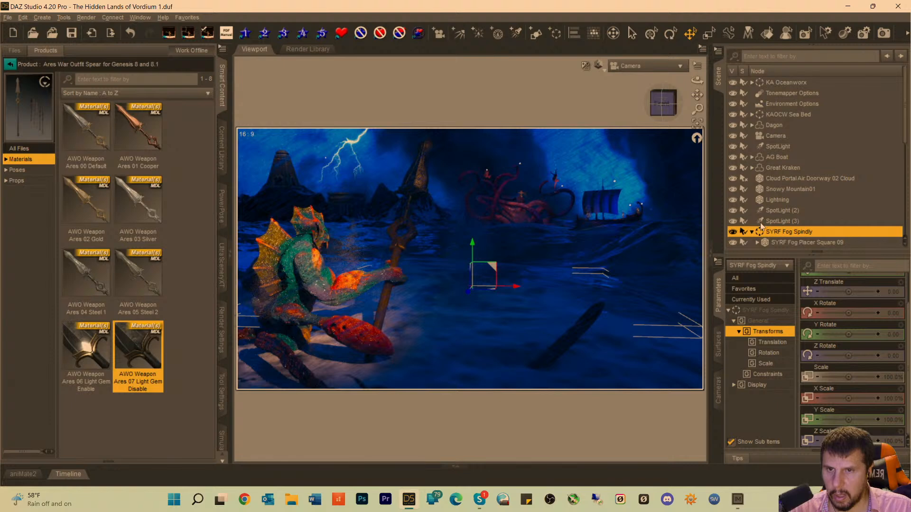
click(734, 232)
click(734, 233)
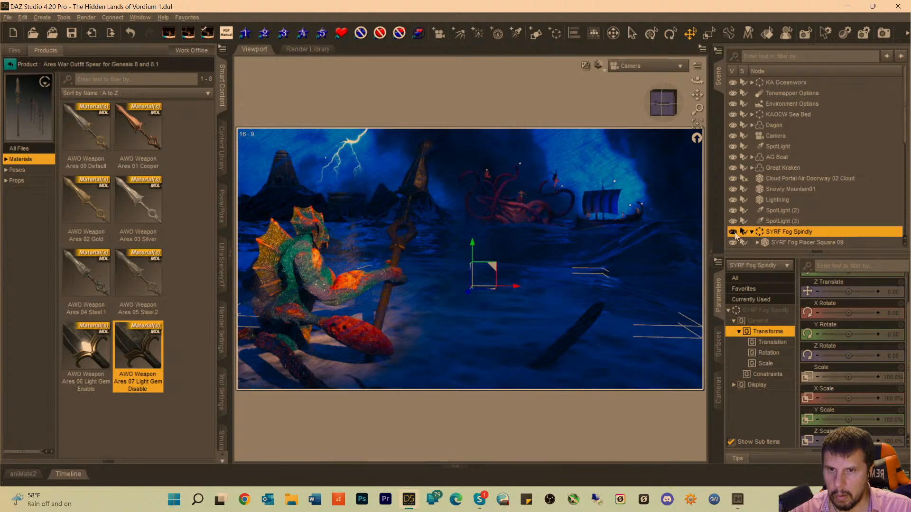
click(733, 233)
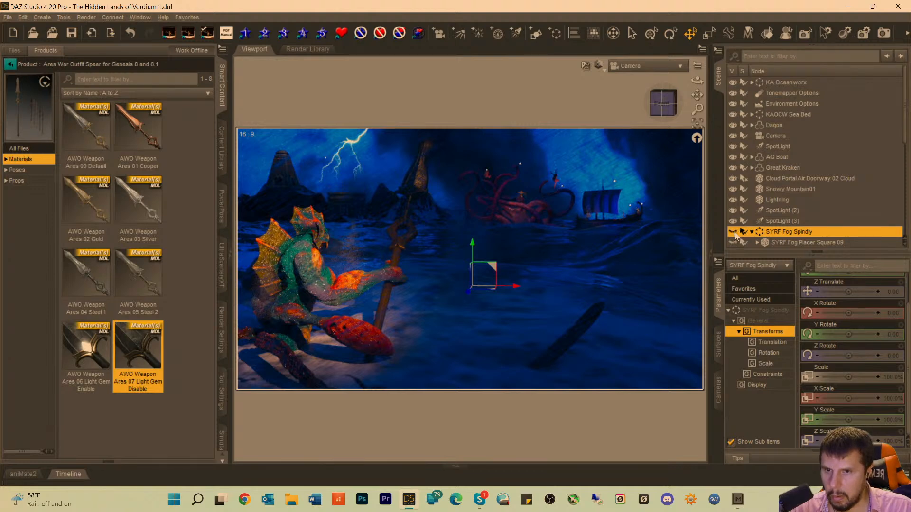
click(734, 232)
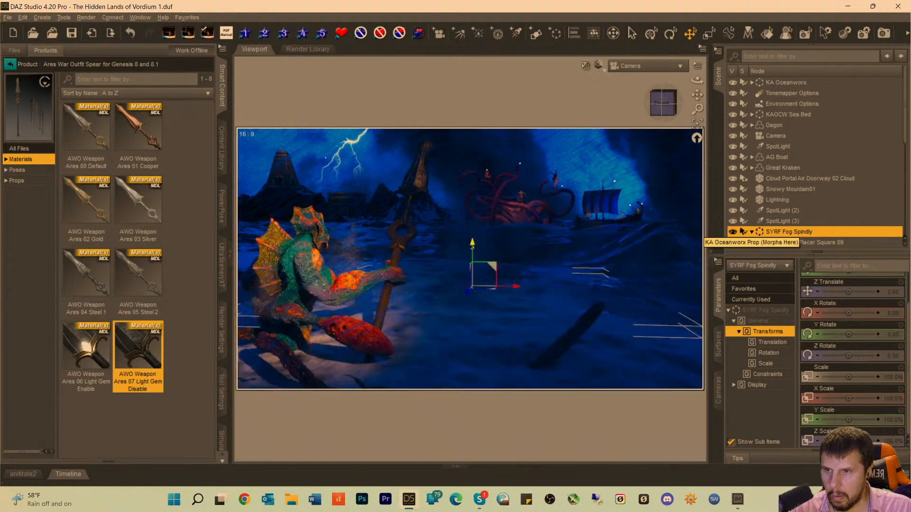
Try moving SYRF Fog Spindly upward and closer to Dagon's spear, and hide it to compare the render.
drag(472, 246, 473, 223)
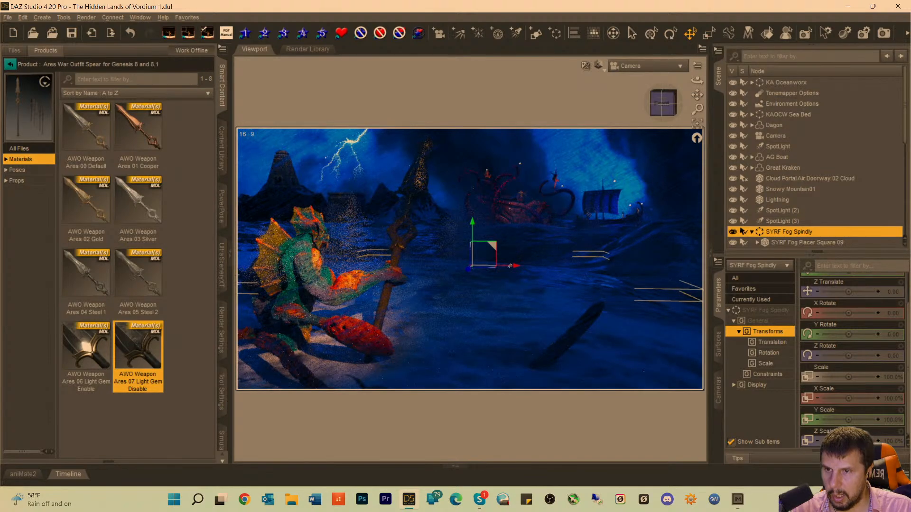
drag(514, 266, 433, 268)
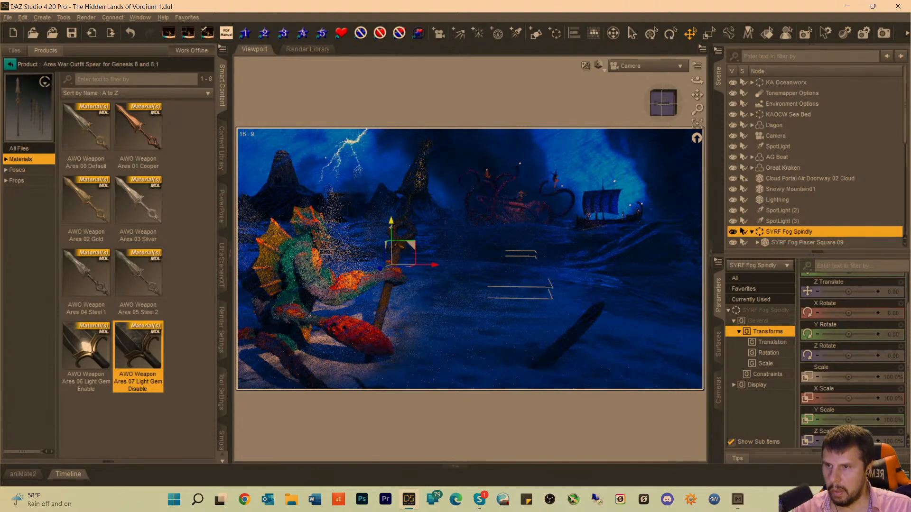
drag(391, 222, 392, 223)
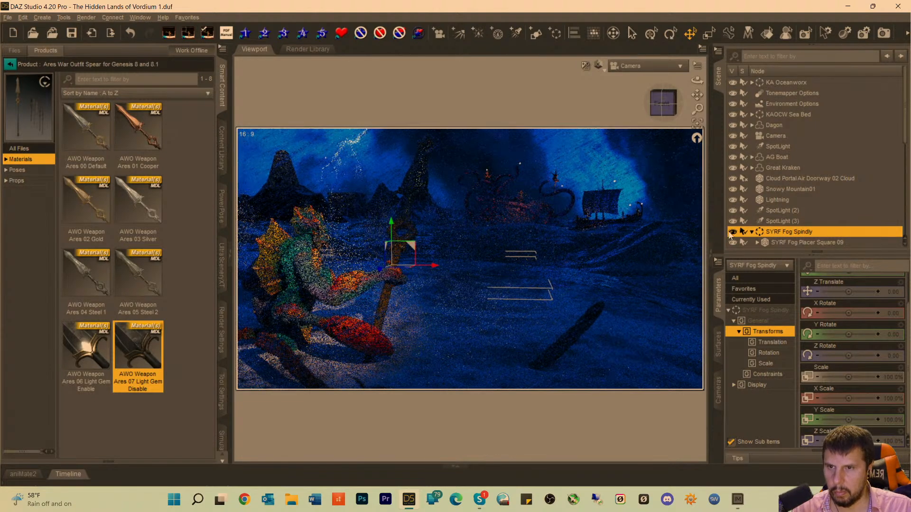
click(732, 232)
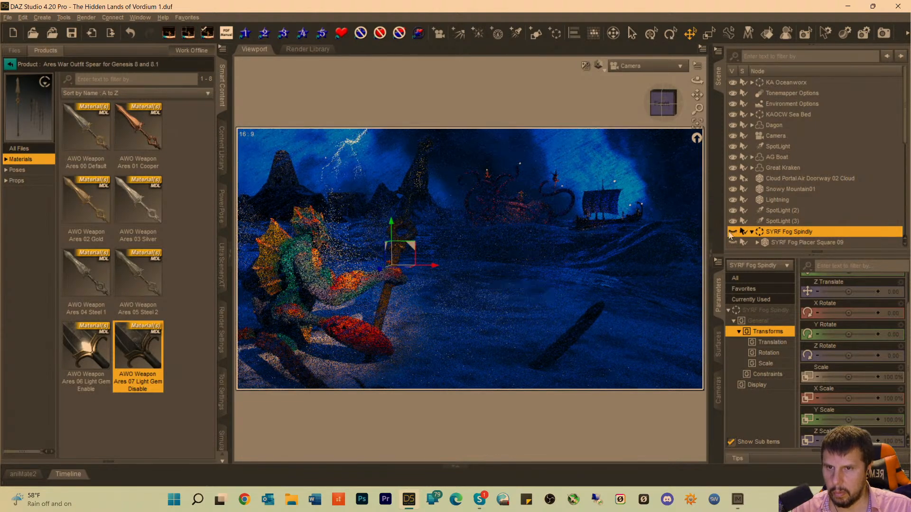
Delete the SYRF Fog Spindly group from the scene.
double_click(765, 232)
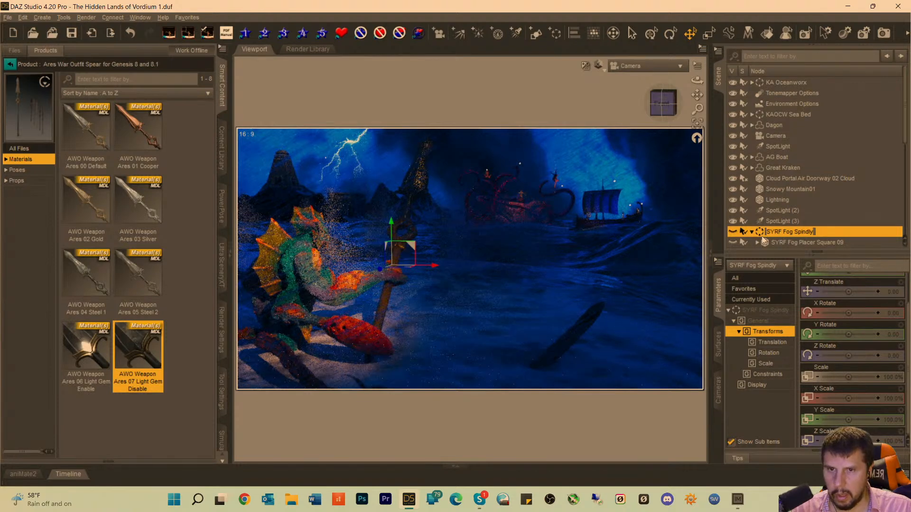
click(767, 243)
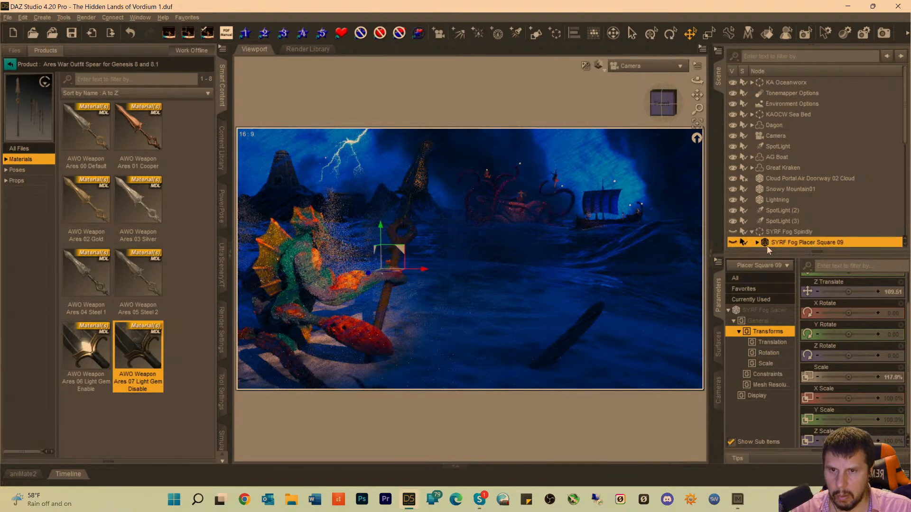
click(758, 233)
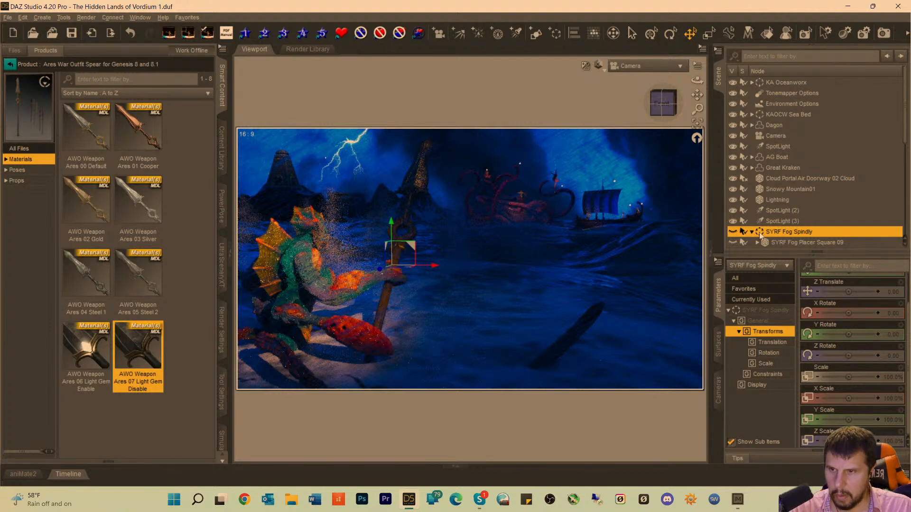
key(Delete)
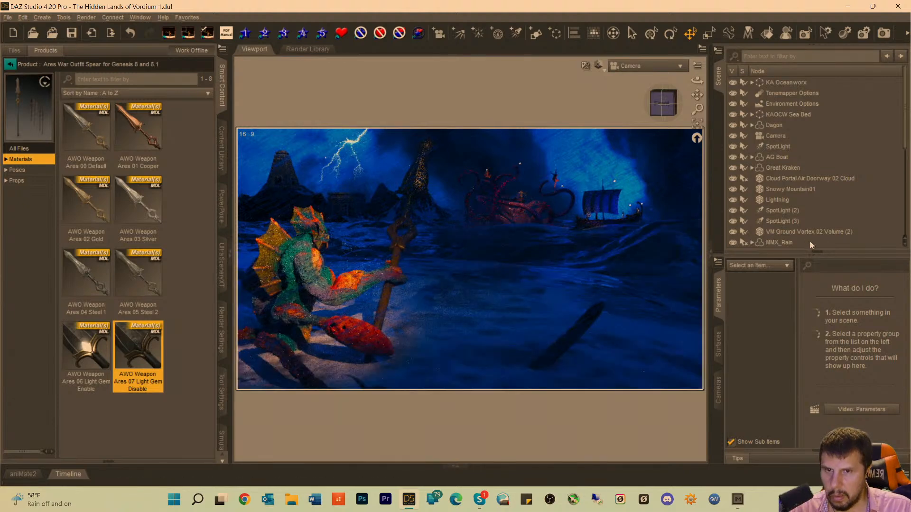
Set the luminous flux of SpotLight (12) to 41500 lumens.
click(761, 232)
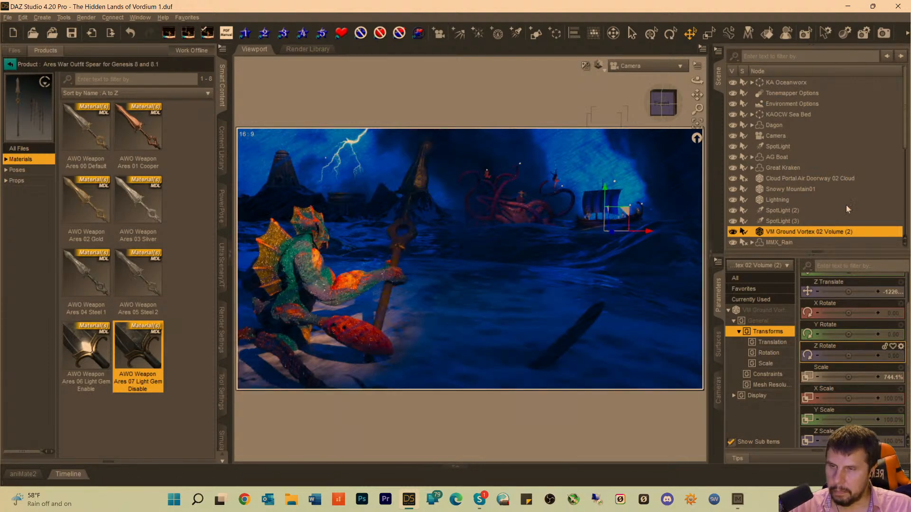
scroll(788, 232, down, 10)
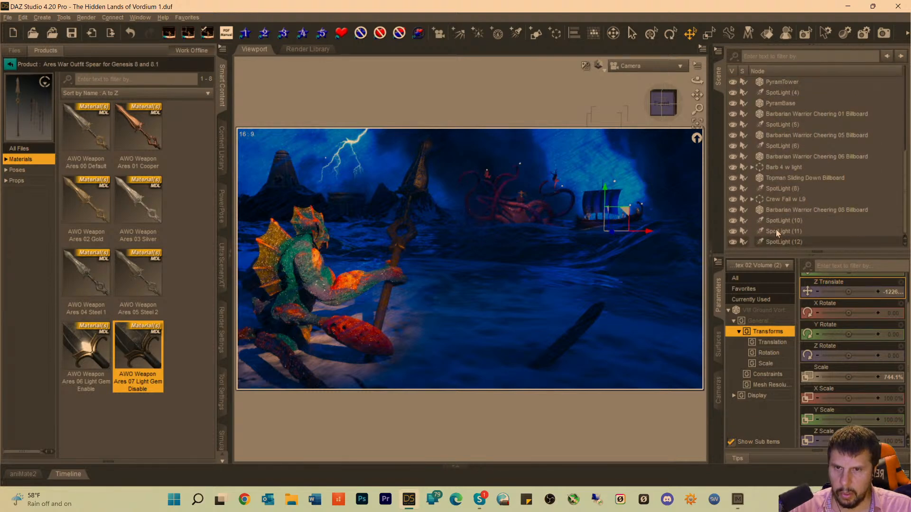
click(773, 242)
click(769, 311)
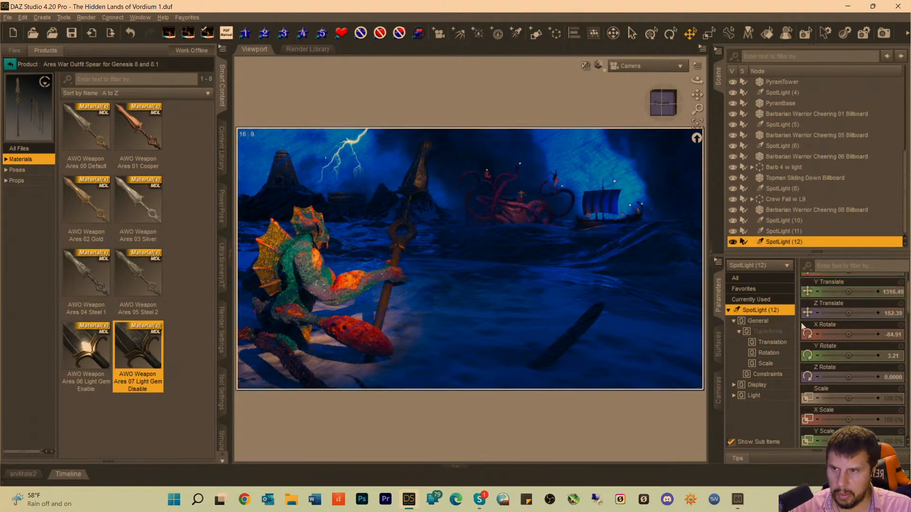
scroll(846, 375, down, 5)
scroll(854, 394, down, 5)
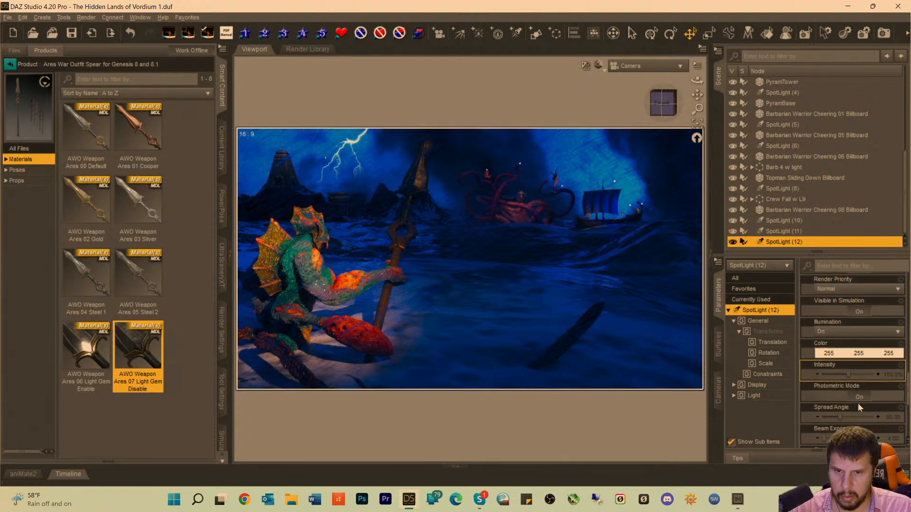
click(891, 421)
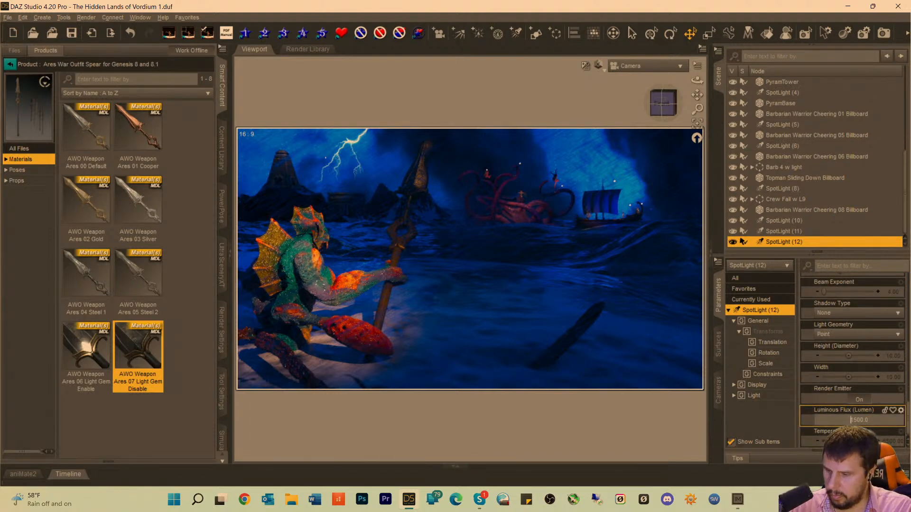
text(41500)
key(Return)
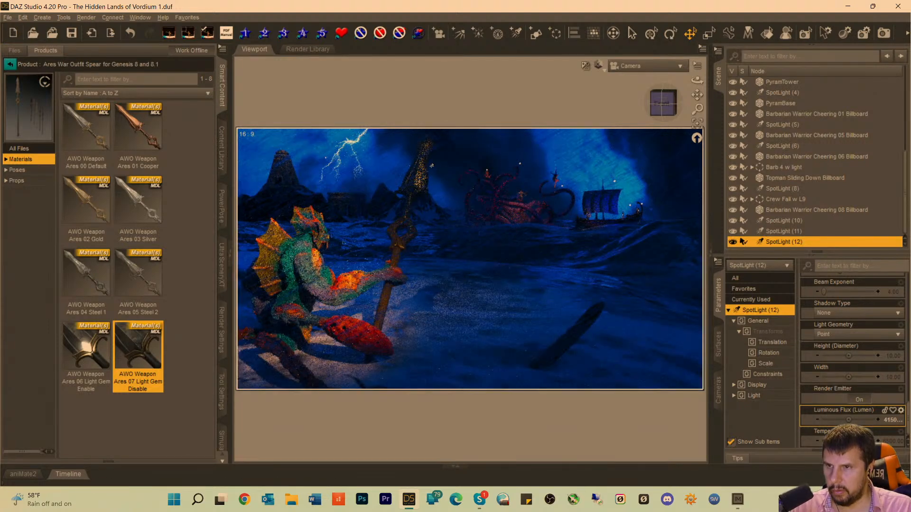
Adjust the luminous flux of SpotLight (10) above the kraken.
scroll(808, 284, up, 1)
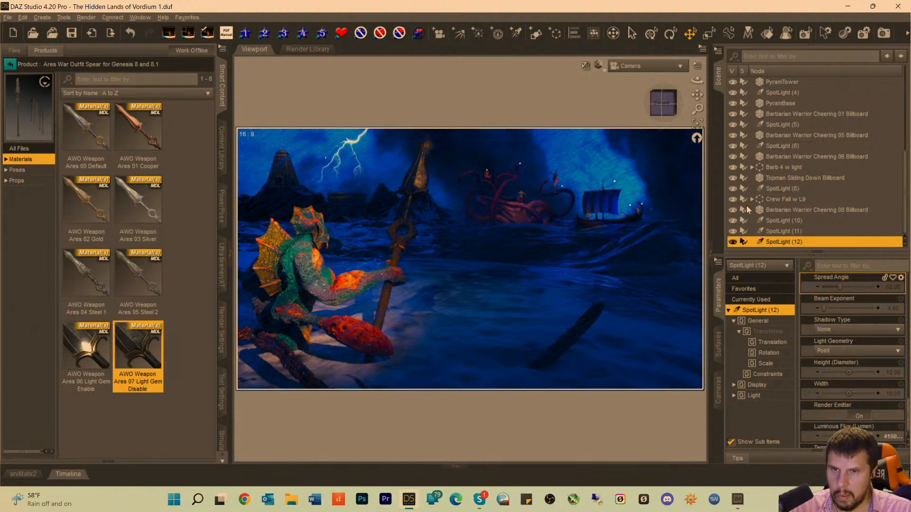
click(779, 232)
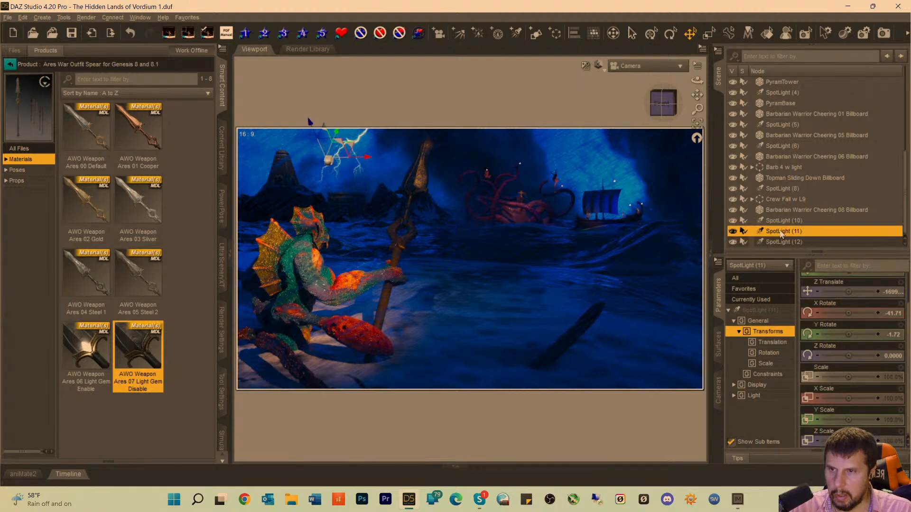
click(781, 221)
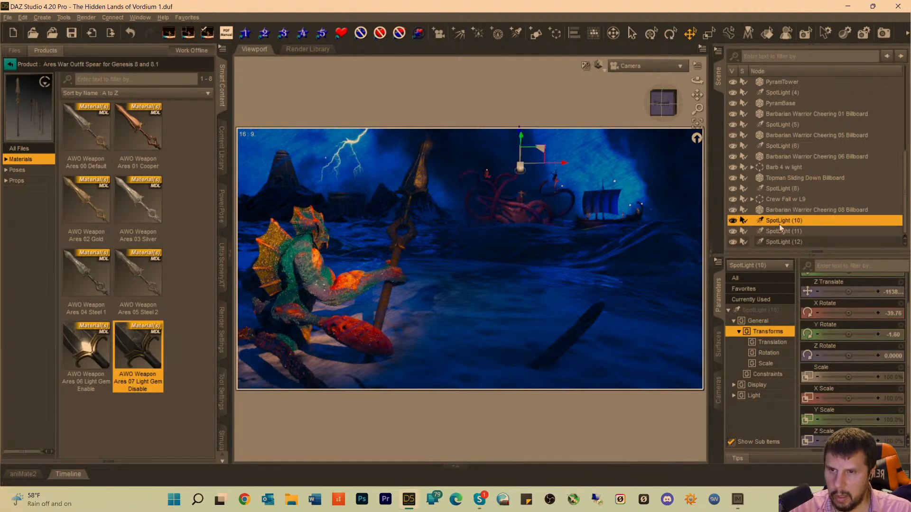
click(751, 300)
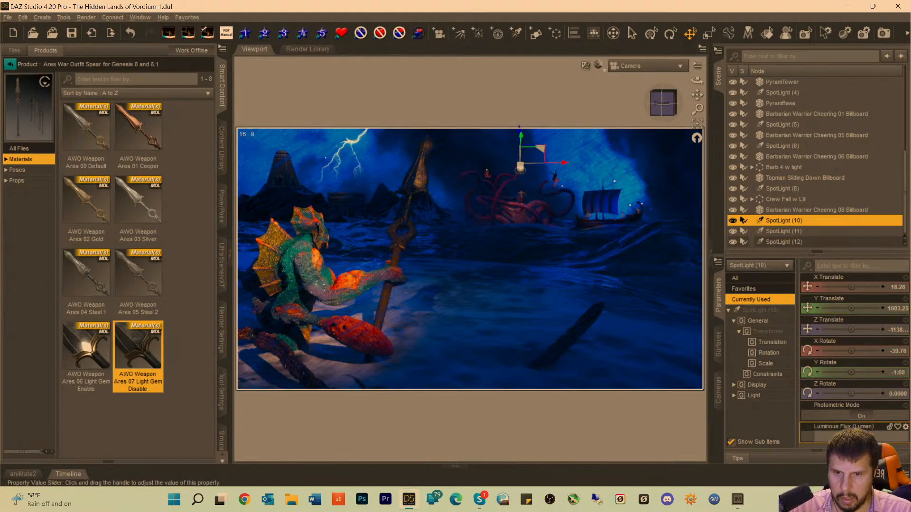
click(895, 437)
text(1500)
key(Return)
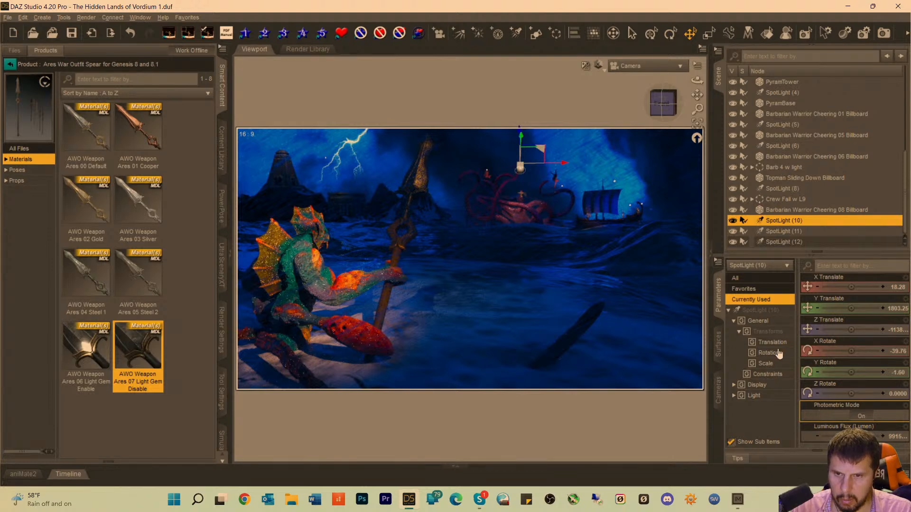
Set the light temperature of SpotLight (10) to 4444.44.
click(762, 312)
scroll(820, 433, down, 3)
scroll(820, 434, down, 8)
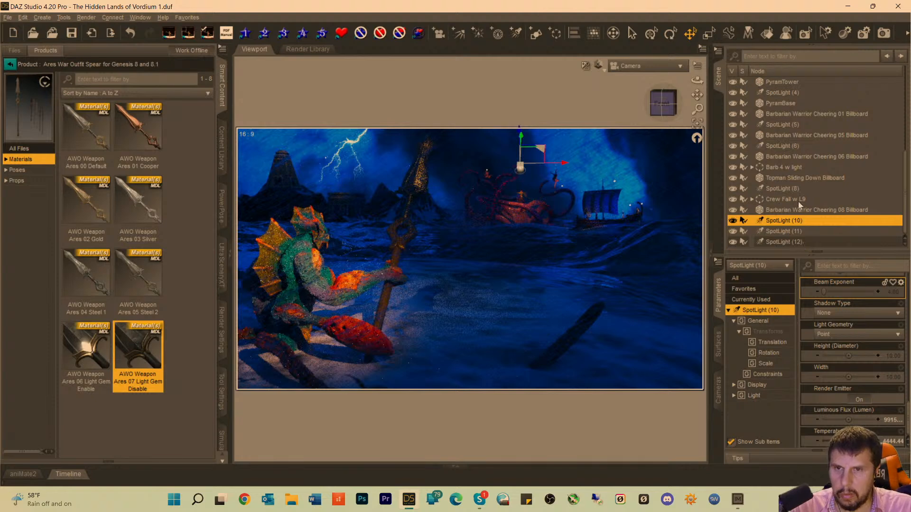
Set the light temperature of SpotLight (5), near the boat, to 4646.46.
scroll(798, 190, up, 3)
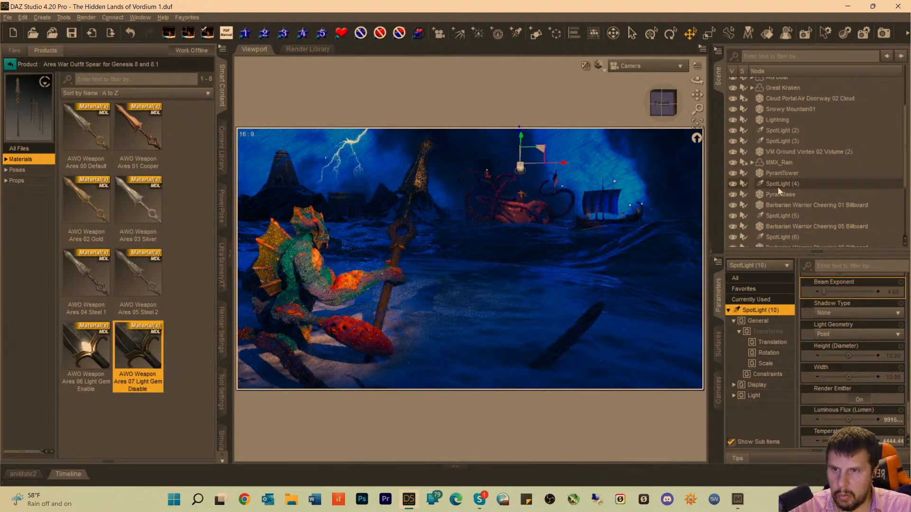
click(777, 186)
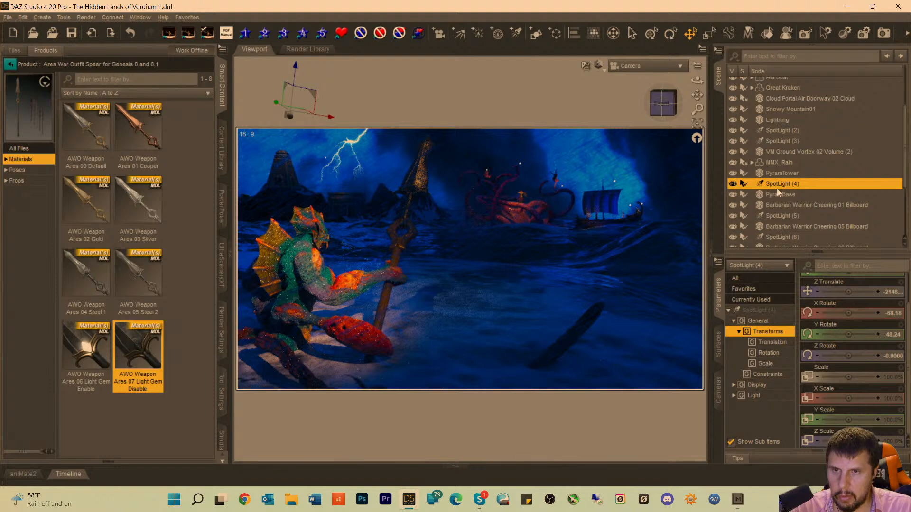
click(775, 216)
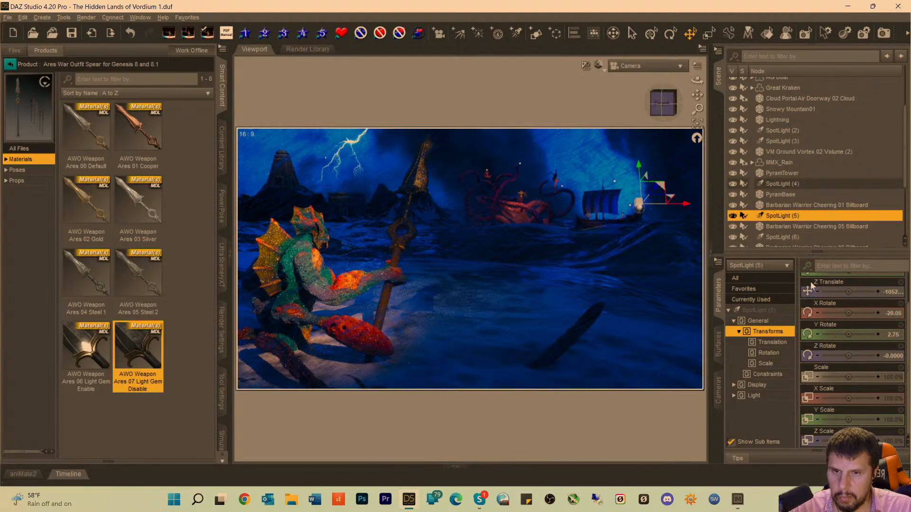
click(758, 309)
scroll(841, 394, down, 5)
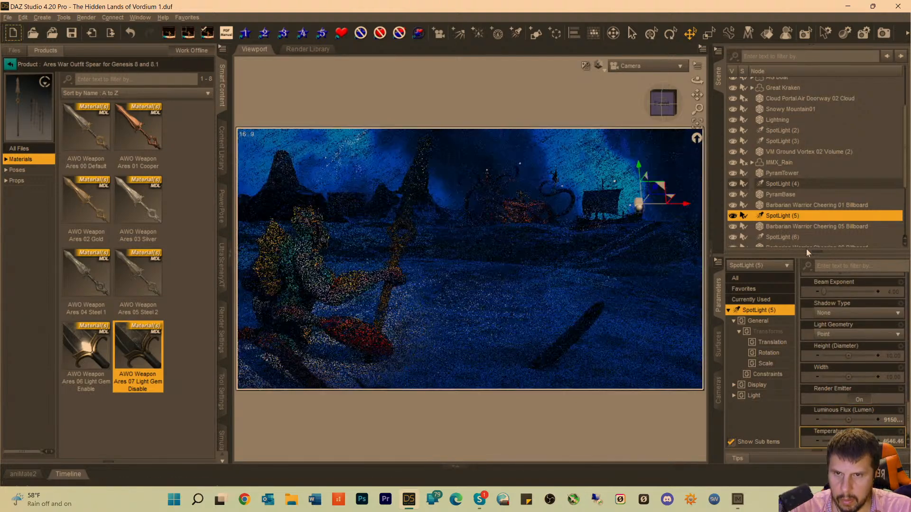
Set the light temperature of SpotLight (6), above the boat, to 4444.44.
click(778, 237)
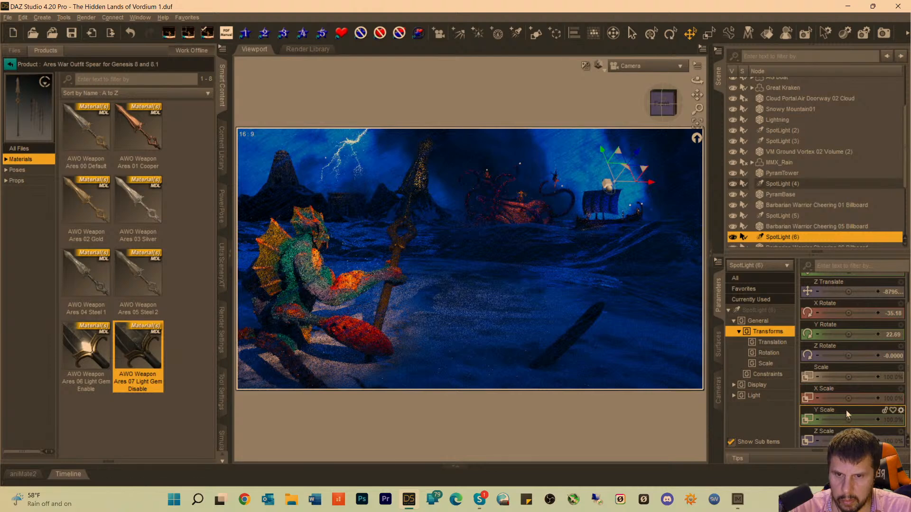
click(762, 310)
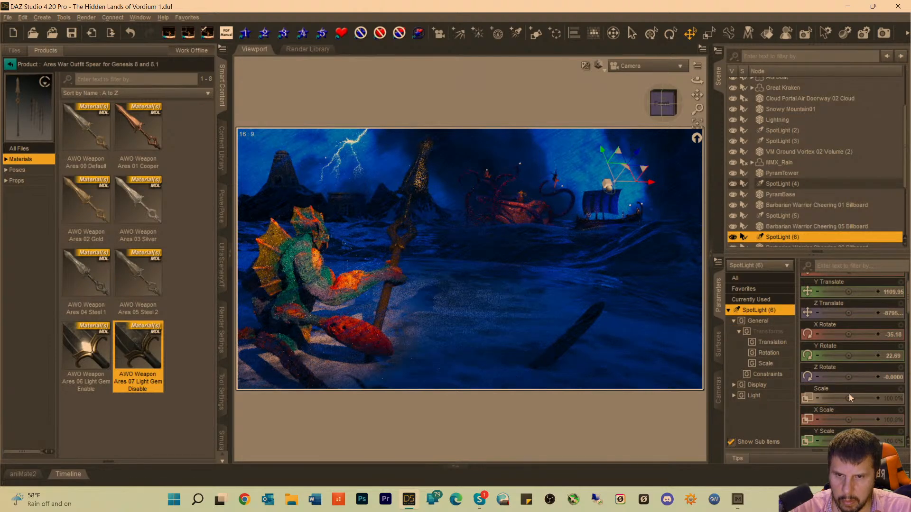
scroll(850, 398, down, 10)
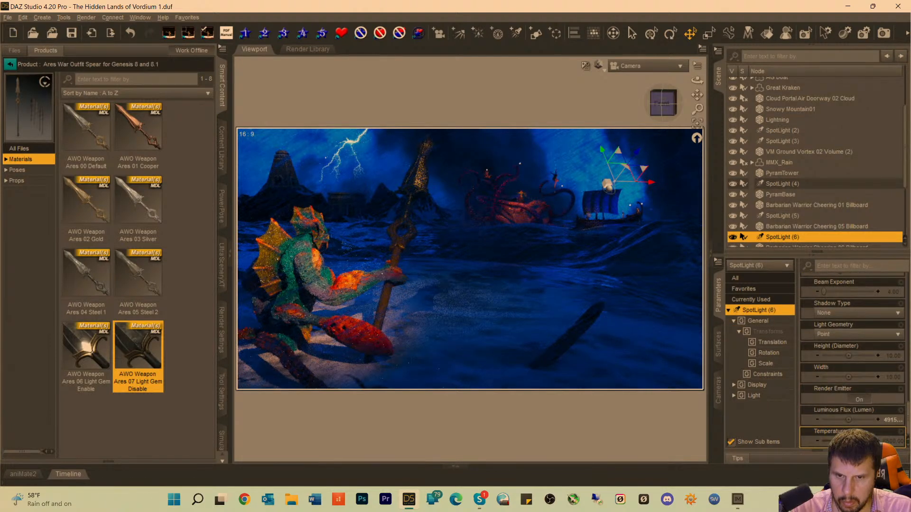
click(843, 441)
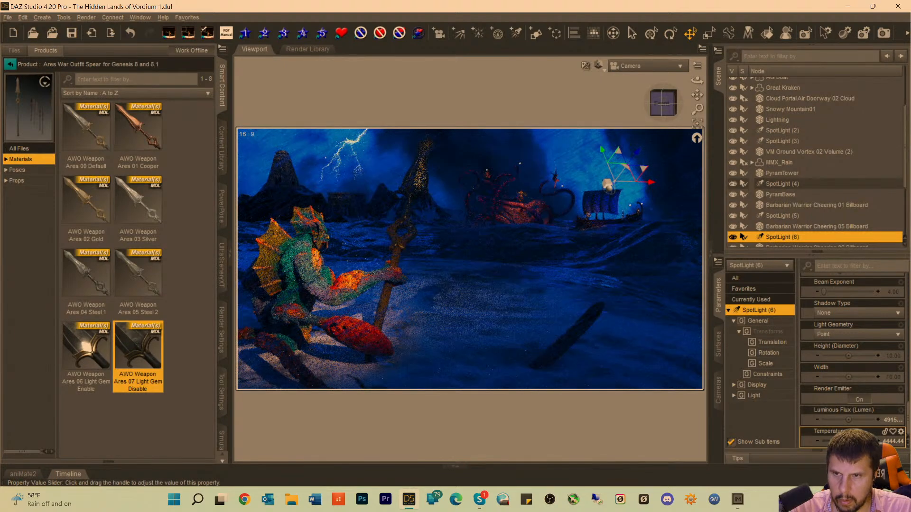
Expand the Barb 4 w light group and set the light temperature of its SpotLight (7) to 4646.46.
scroll(800, 232, down, 3)
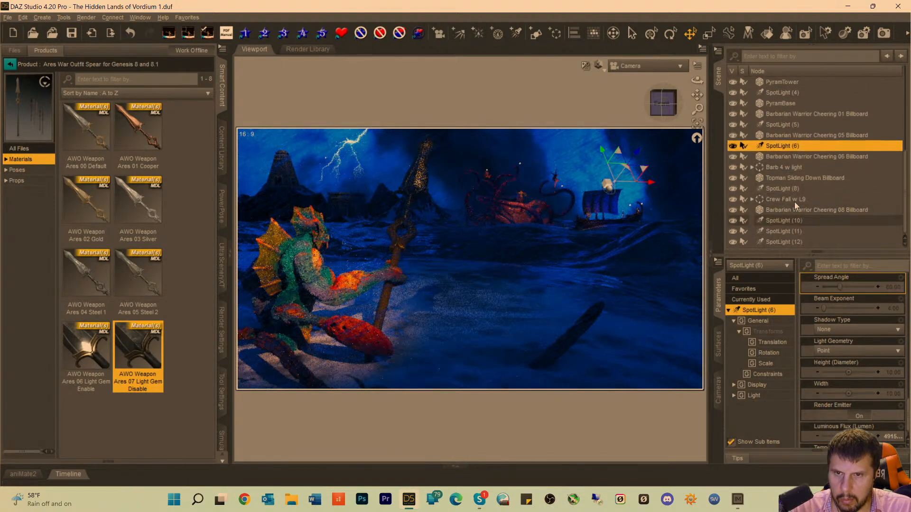
click(753, 169)
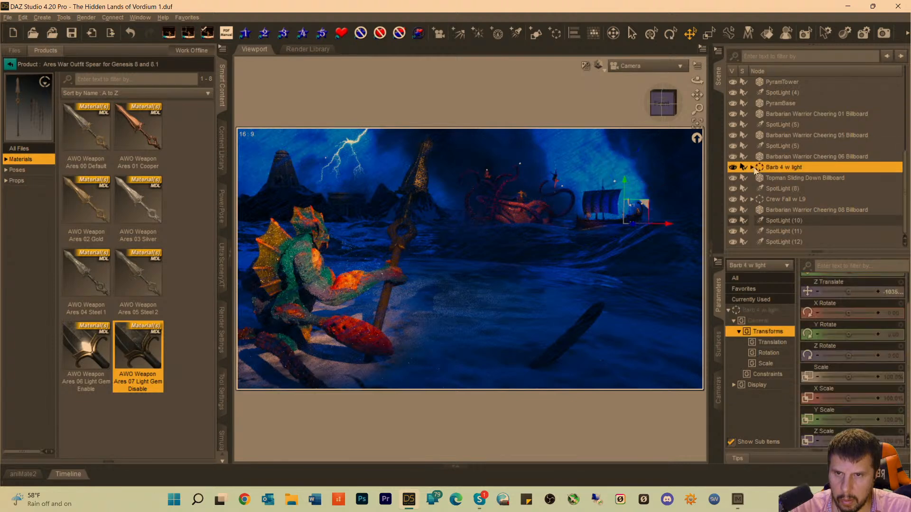
click(751, 167)
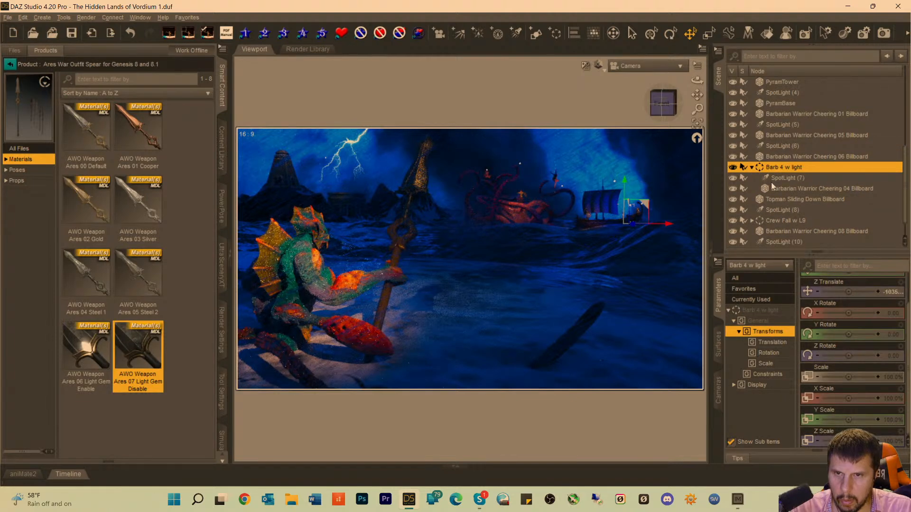
click(772, 179)
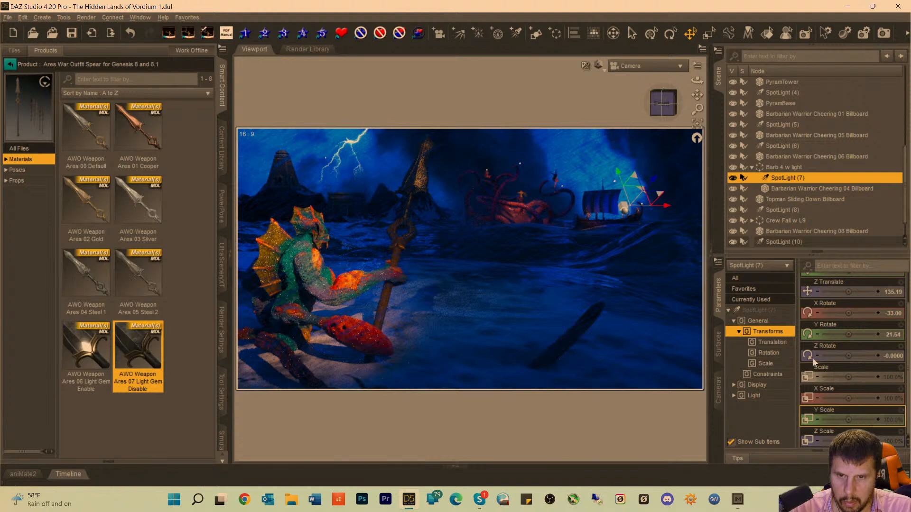
click(759, 311)
scroll(842, 382, down, 3)
scroll(846, 388, down, 6)
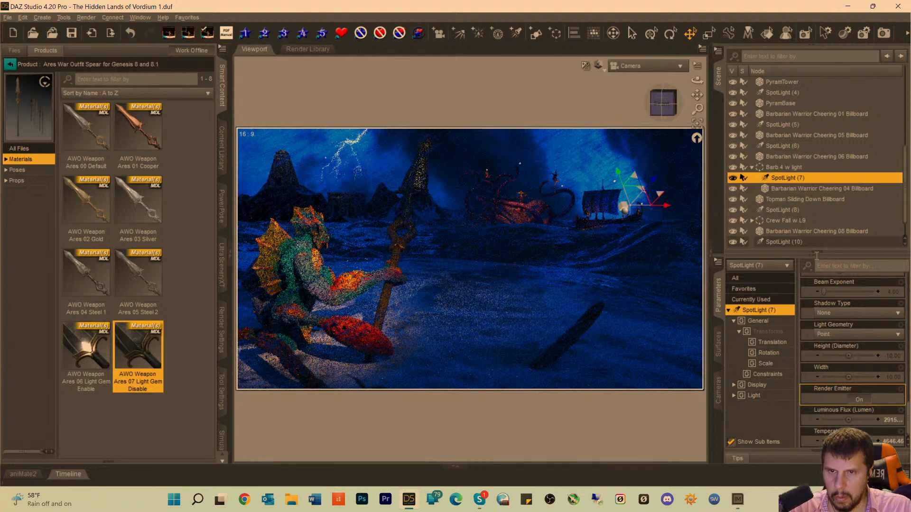
Expand the Crew Fall w L9 group and check where spotlights (8) through (12) sit in the scene.
click(797, 210)
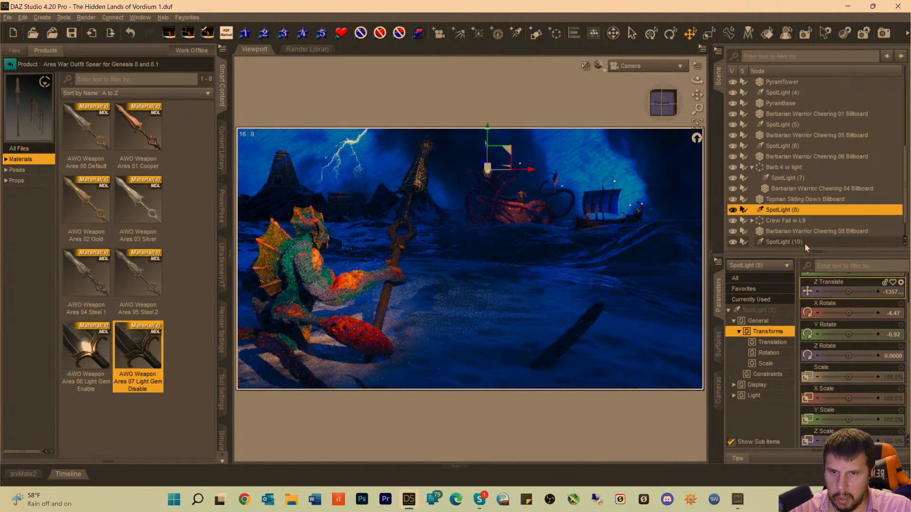
scroll(787, 226, down, 1)
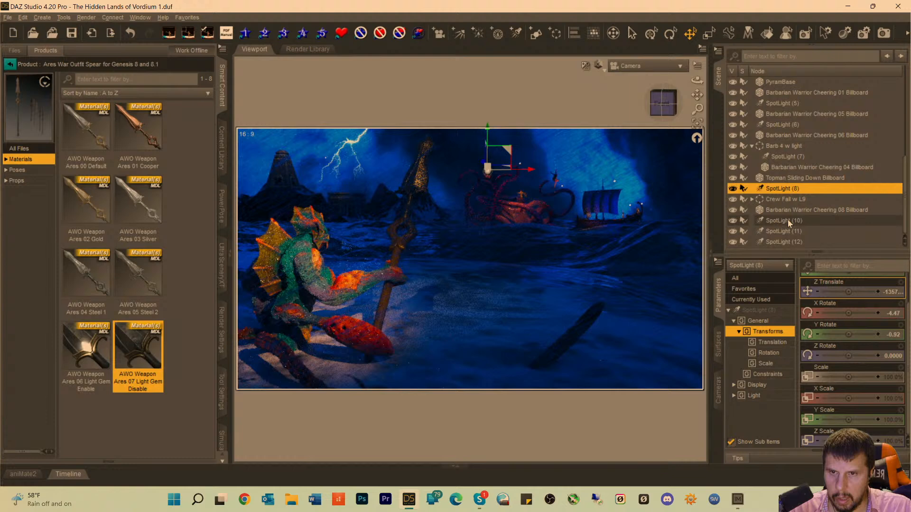
click(753, 198)
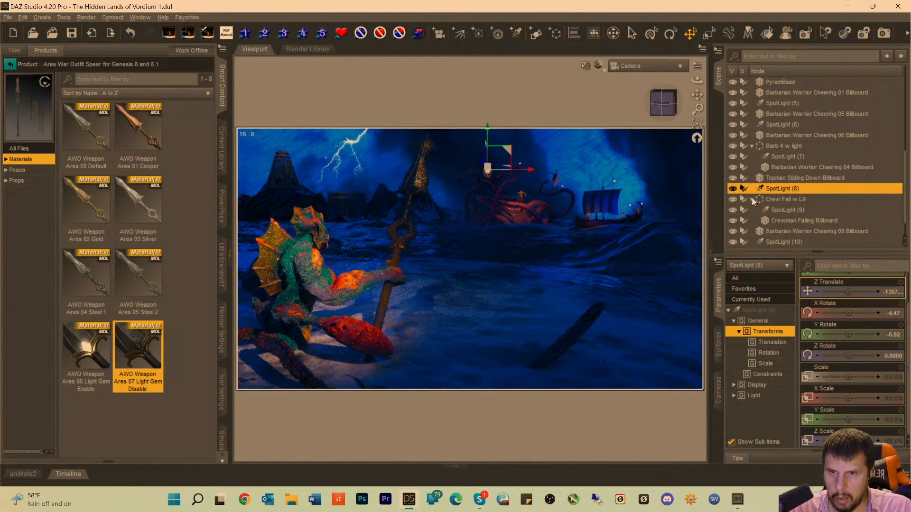
click(779, 211)
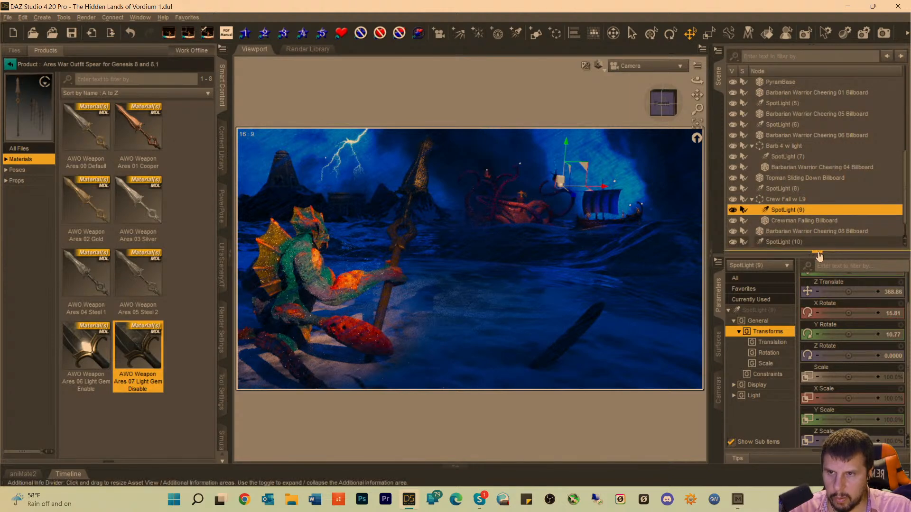
scroll(837, 277, up, 1)
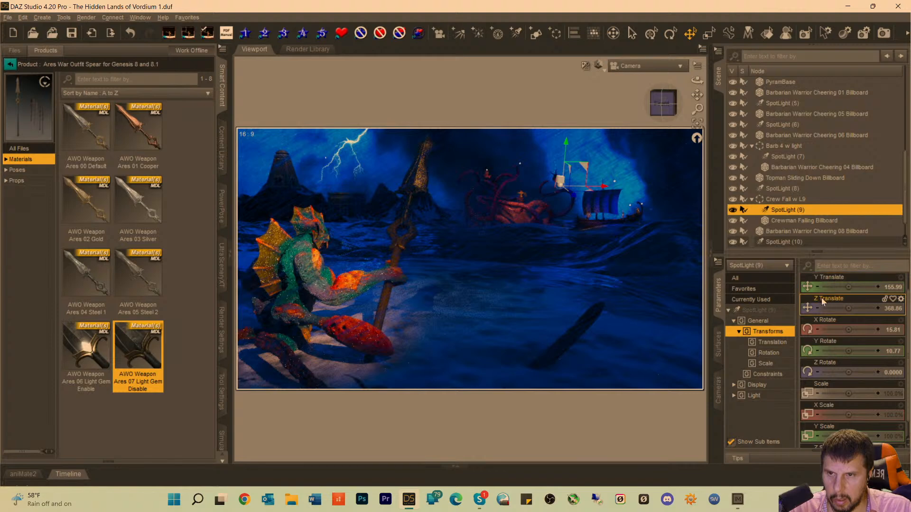
scroll(810, 225, down, 1)
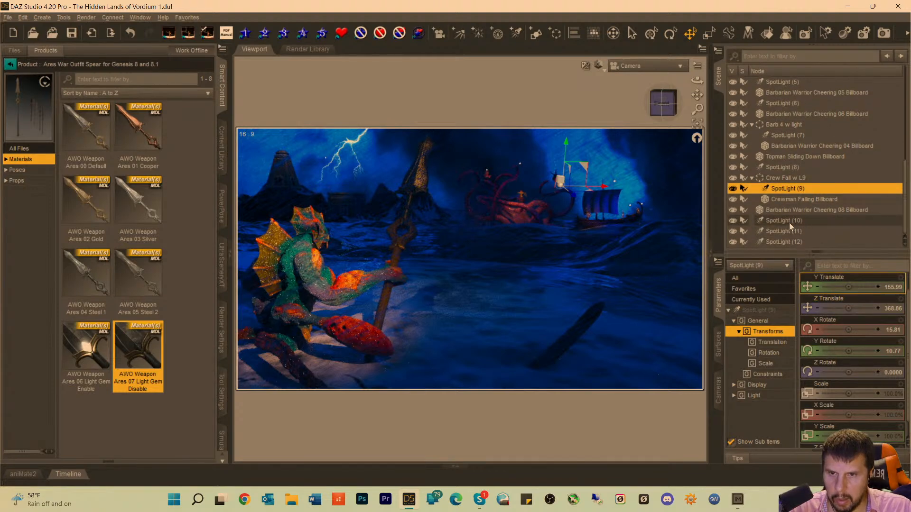
click(789, 222)
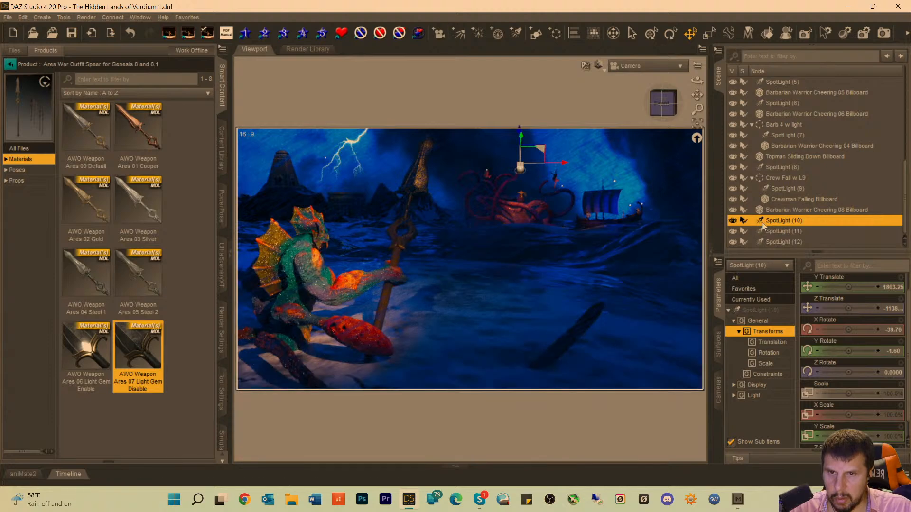
click(767, 234)
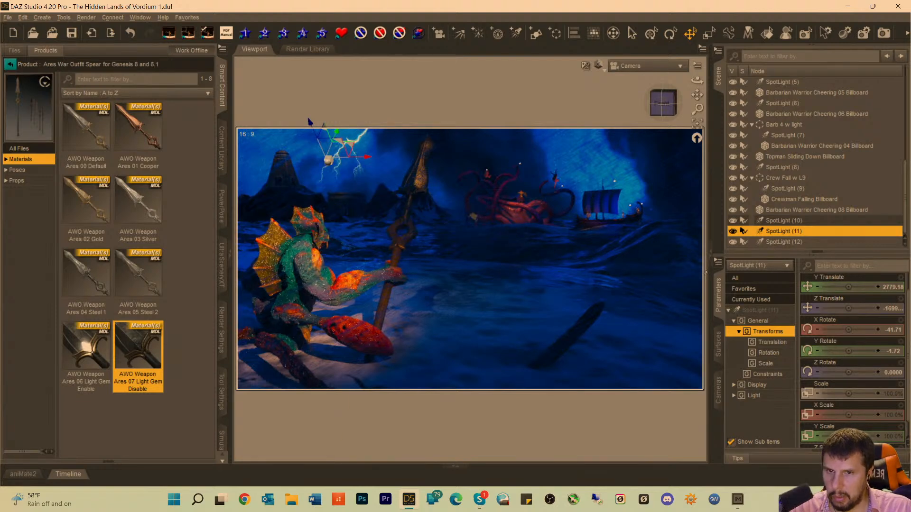
click(776, 221)
click(778, 230)
click(781, 241)
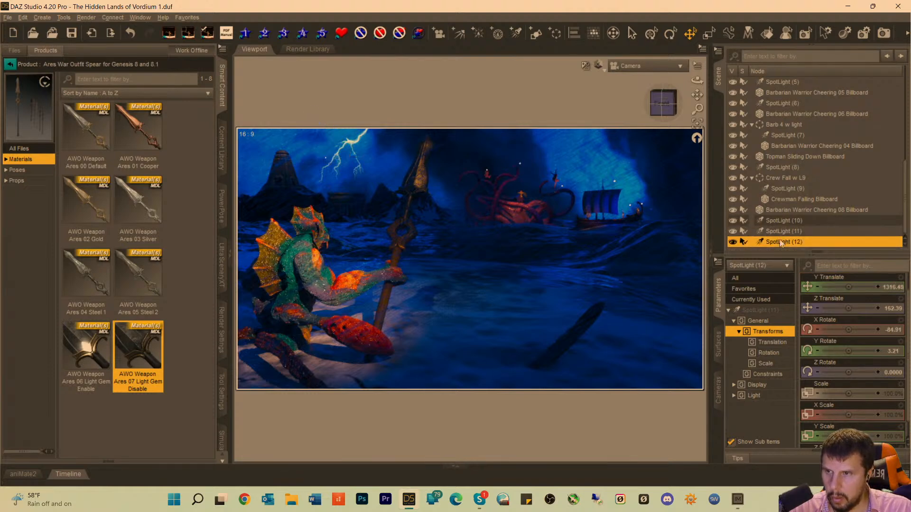
Set the light temperature of SpotLight (11), near the lightning, to 7272.73.
click(781, 232)
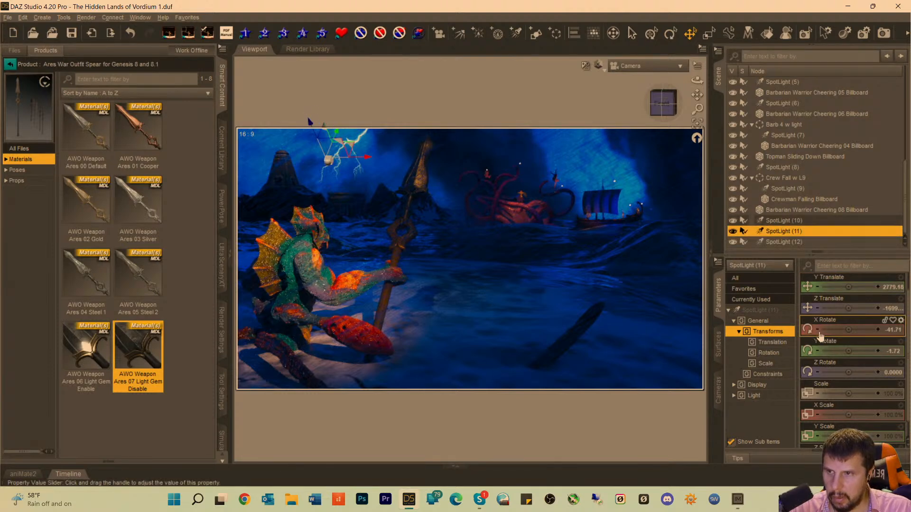
scroll(835, 361, down, 1)
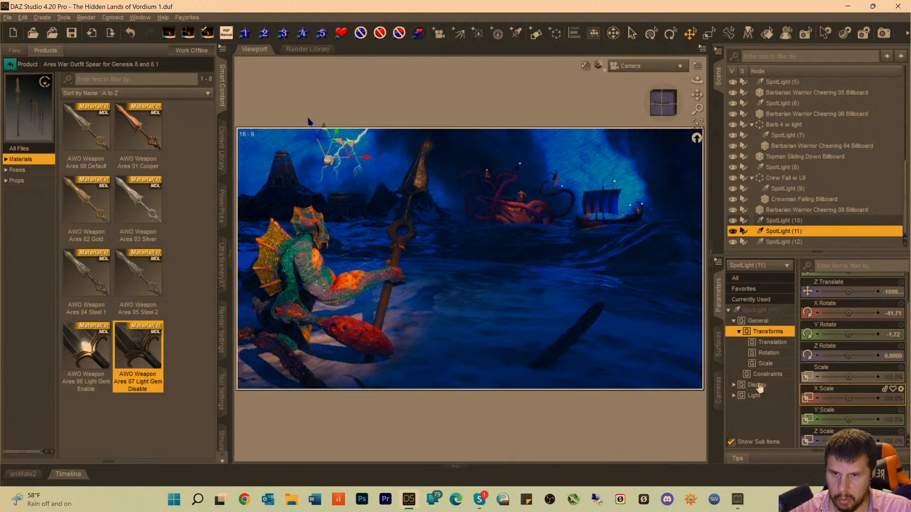
click(757, 310)
scroll(824, 419, down, 5)
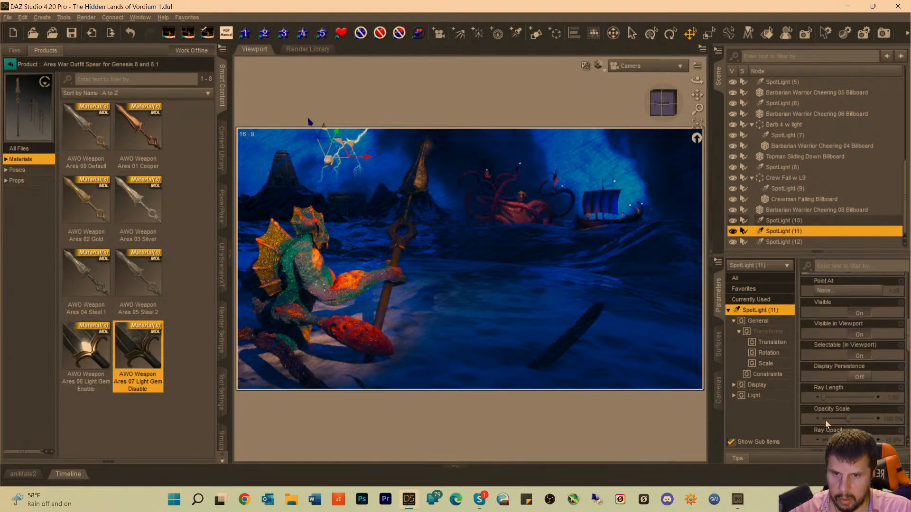
scroll(835, 361, down, 5)
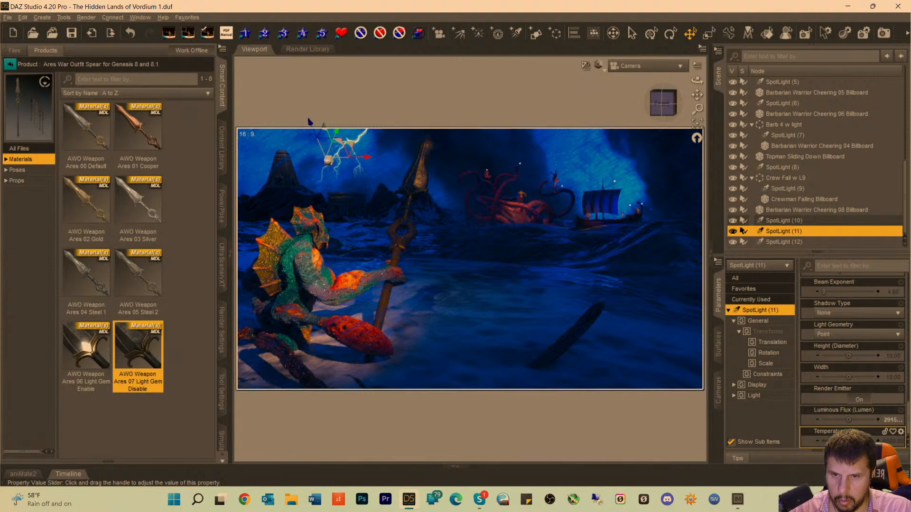
drag(854, 441, 857, 442)
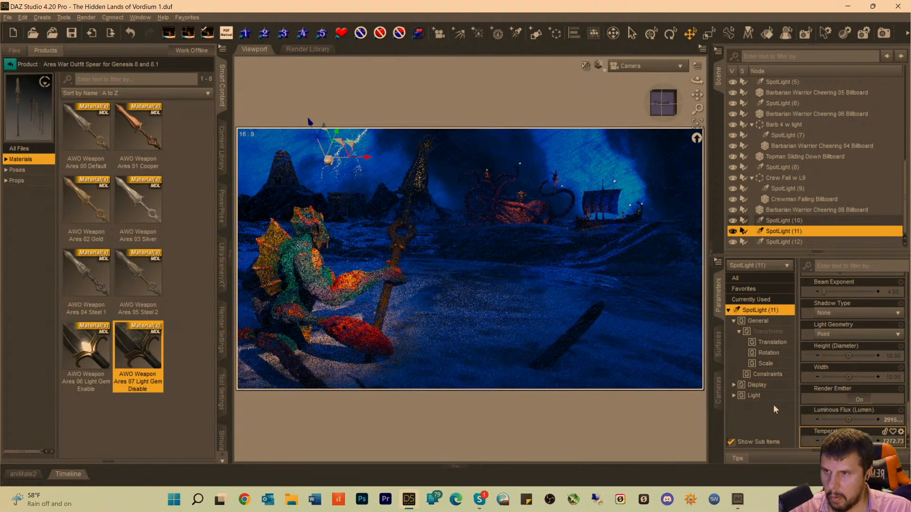
Examine the positions of the spotlights from SpotLight (12) back up to SpotLight (5) to find the next light to adjust.
click(779, 238)
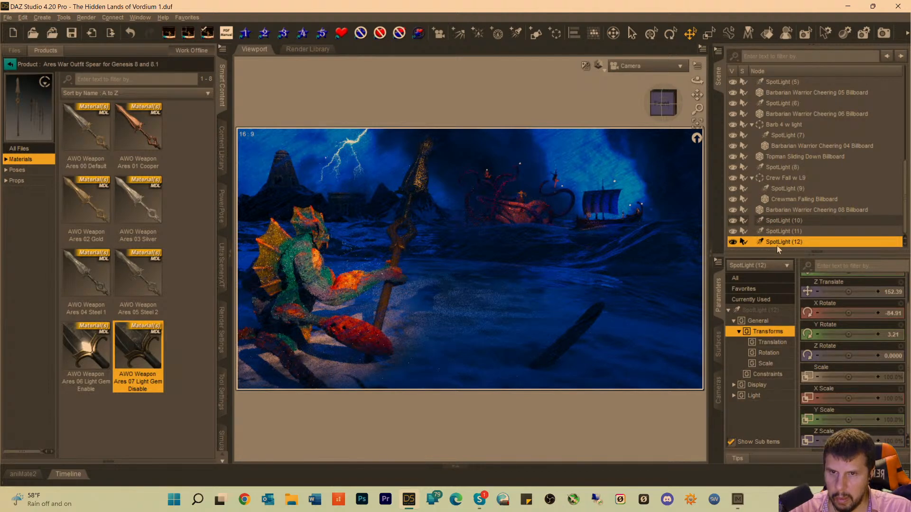
click(778, 232)
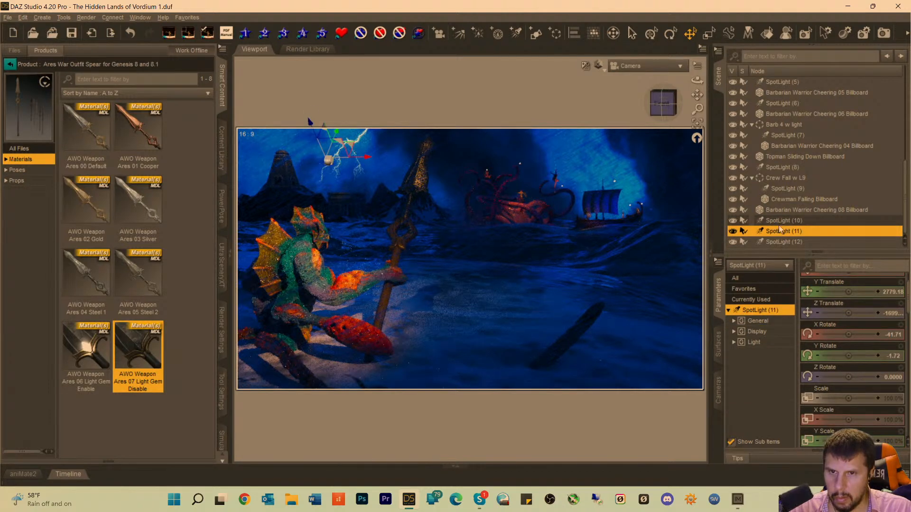
click(780, 221)
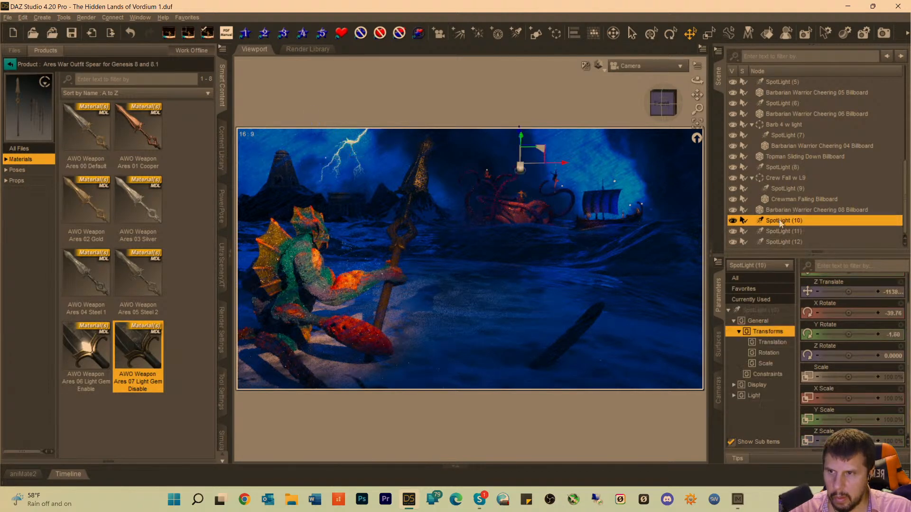
click(783, 189)
click(785, 179)
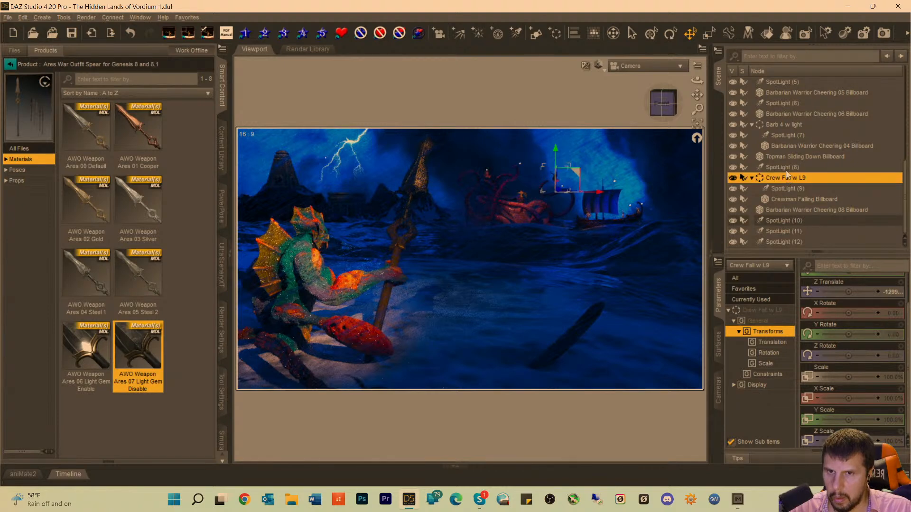
click(783, 168)
click(789, 135)
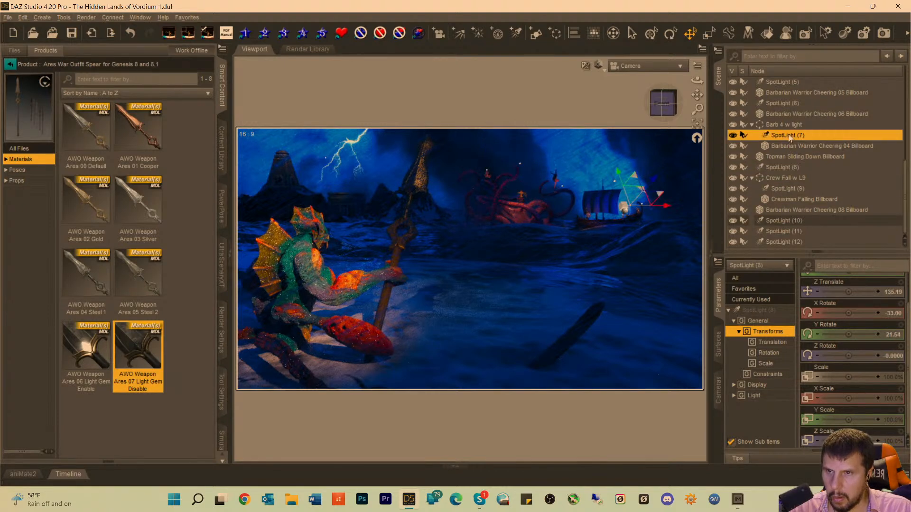
scroll(790, 134, up, 3)
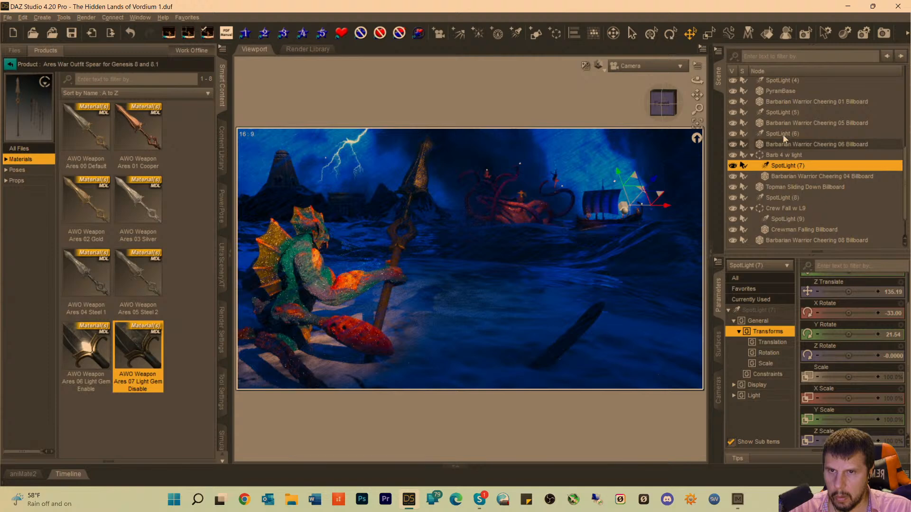
click(784, 134)
click(779, 113)
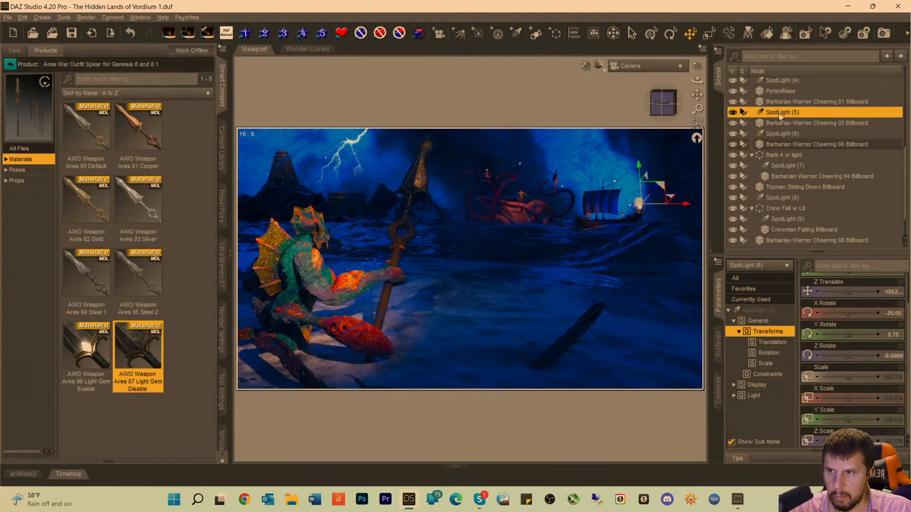
scroll(780, 126, up, 3)
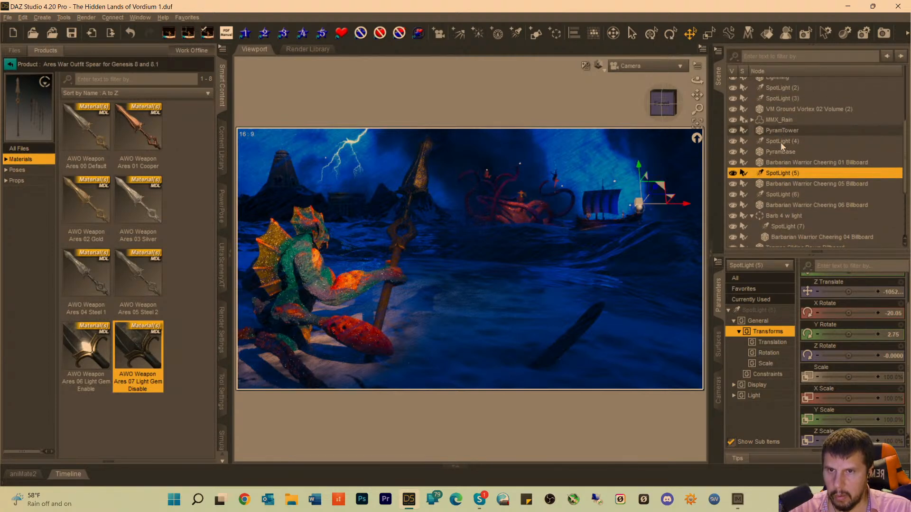
Set the light temperature of SpotLight (4), listed beneath PyramTower, to 7979.80.
click(781, 142)
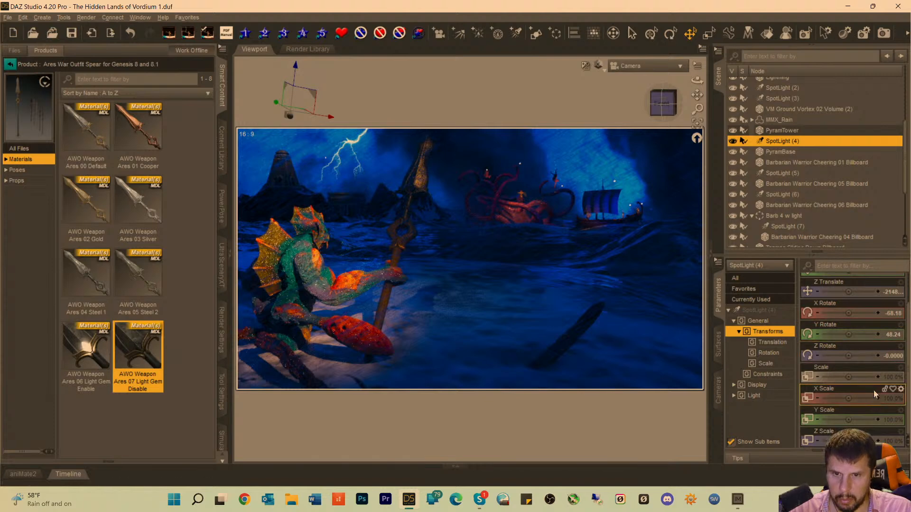
click(763, 310)
scroll(853, 360, down, 10)
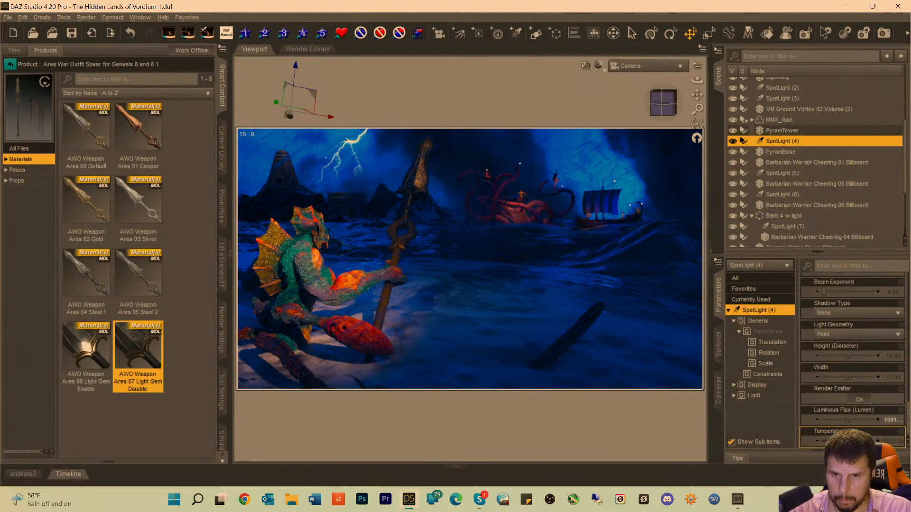
drag(858, 441, 860, 441)
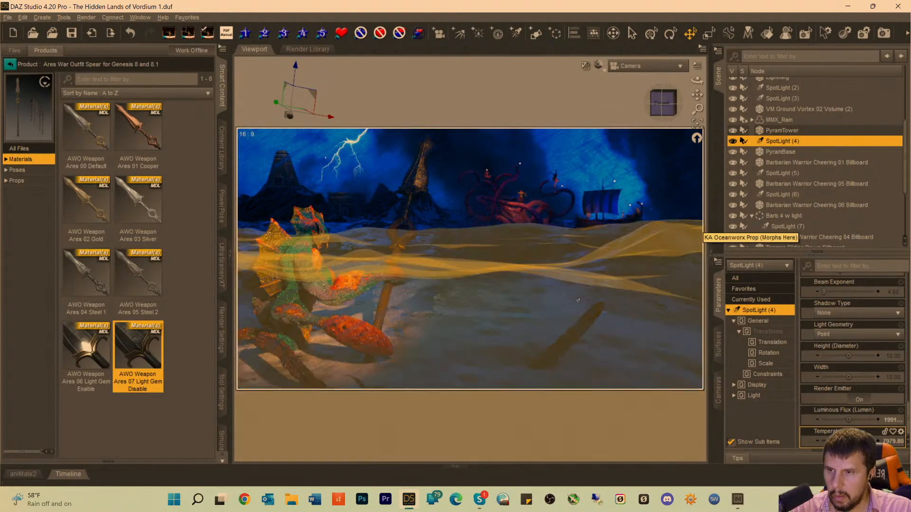
Looking through the first SpotLight, pull it back from the sea creature to a Z Translate of 1257.25, and return to the Camera view.
scroll(785, 139, up, 4)
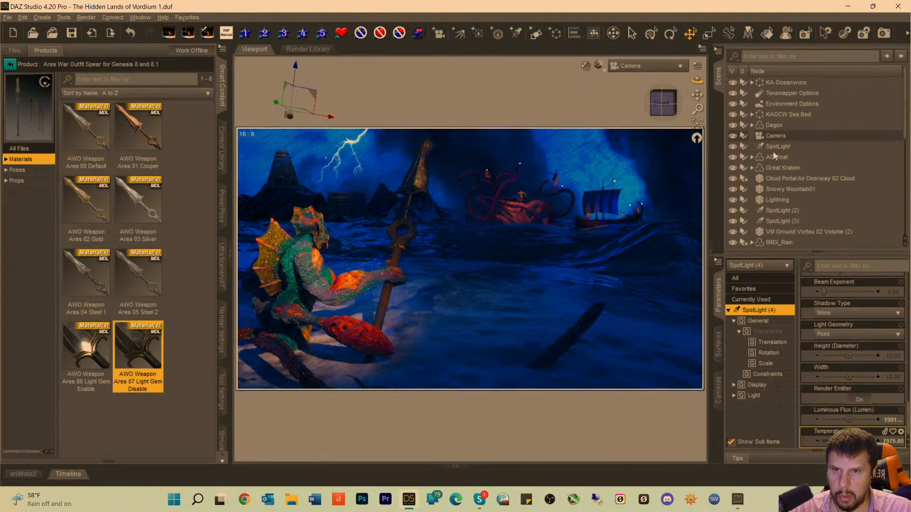
click(775, 147)
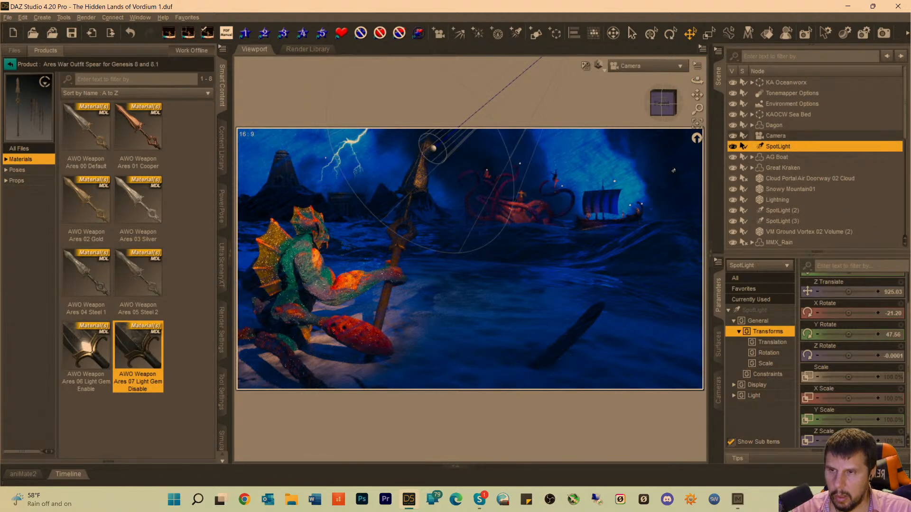
click(639, 66)
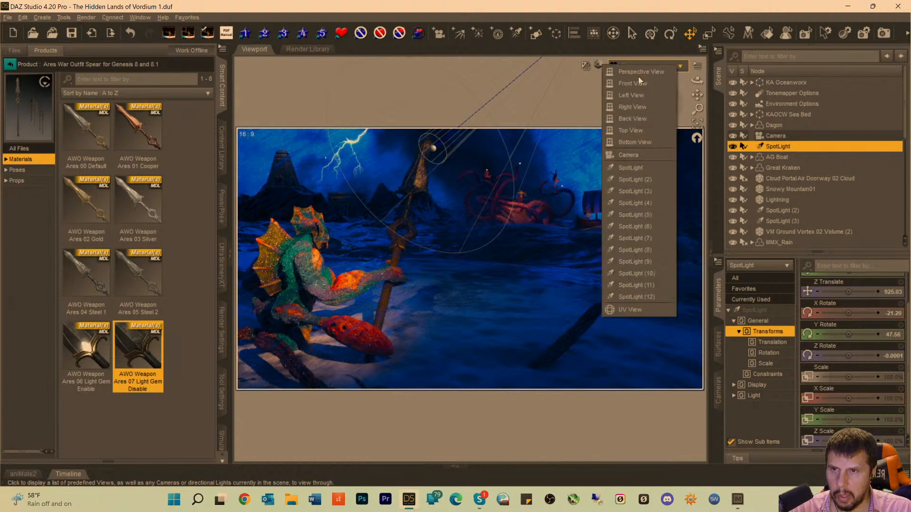
click(639, 169)
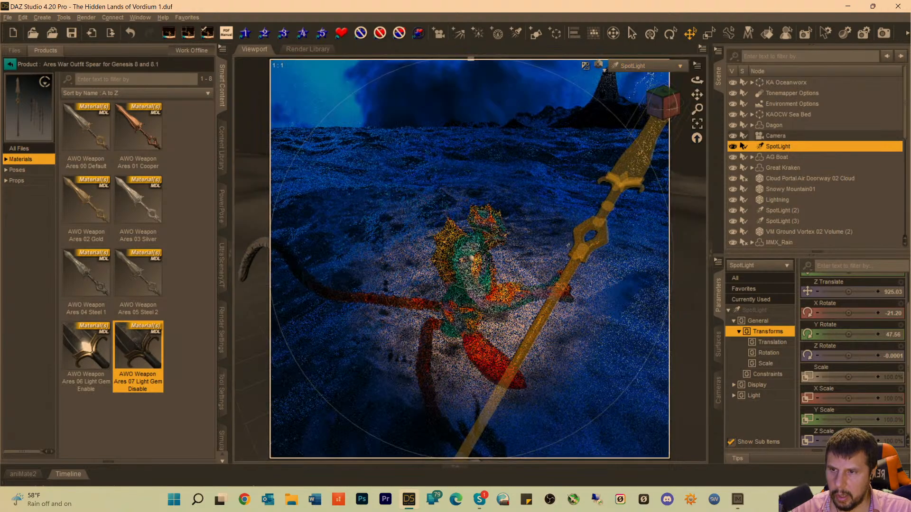
scroll(498, 288, down, 4)
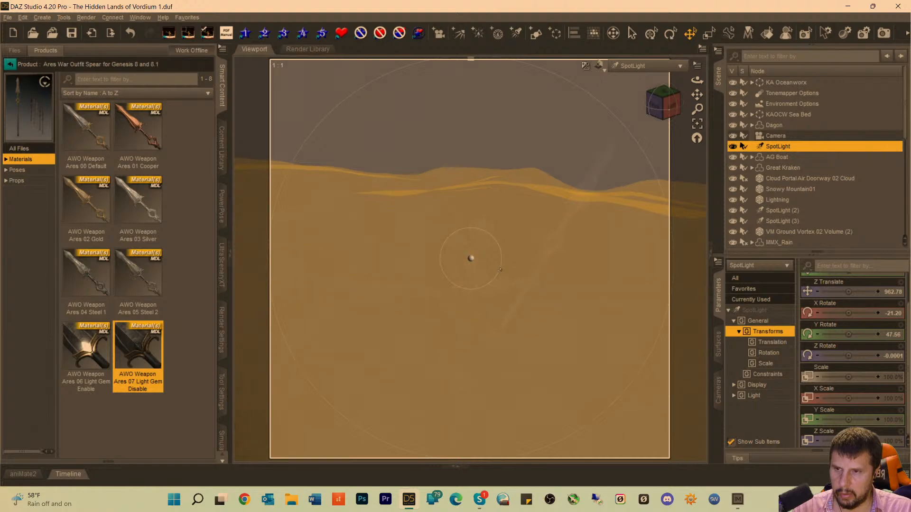
scroll(641, 237, down, 5)
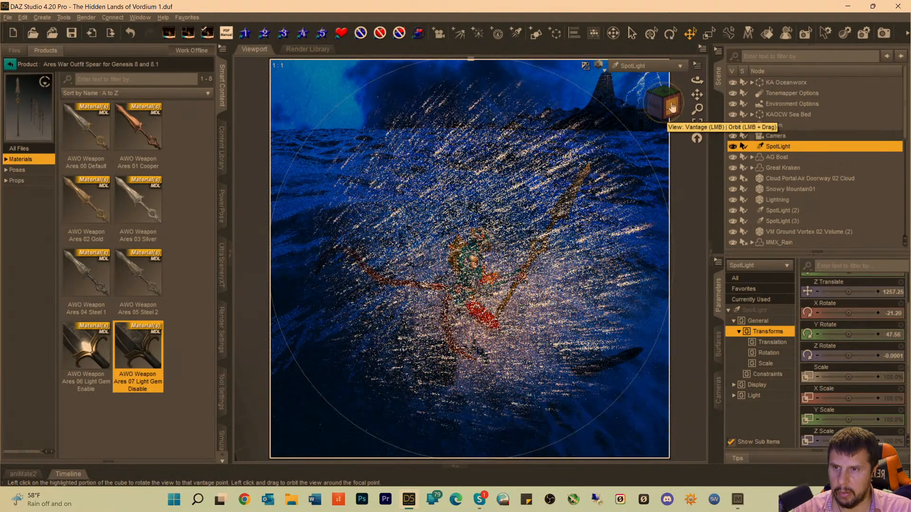
click(631, 72)
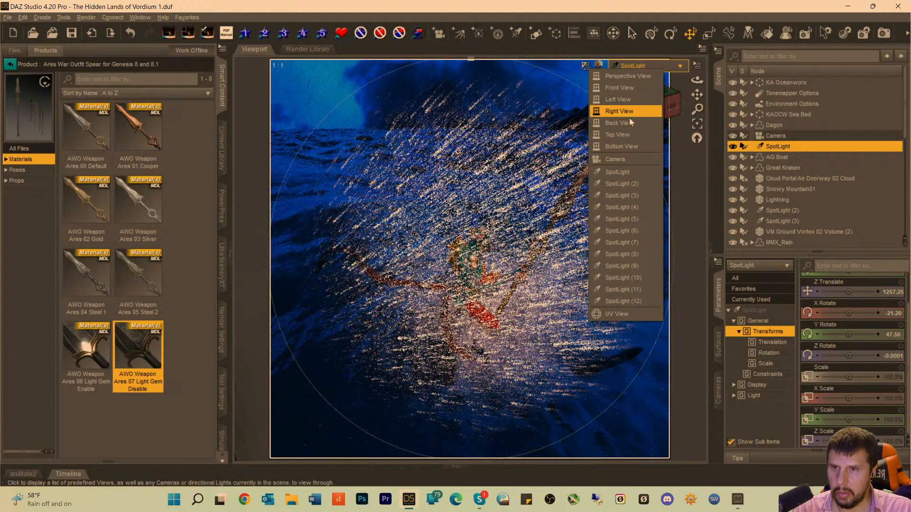
click(620, 160)
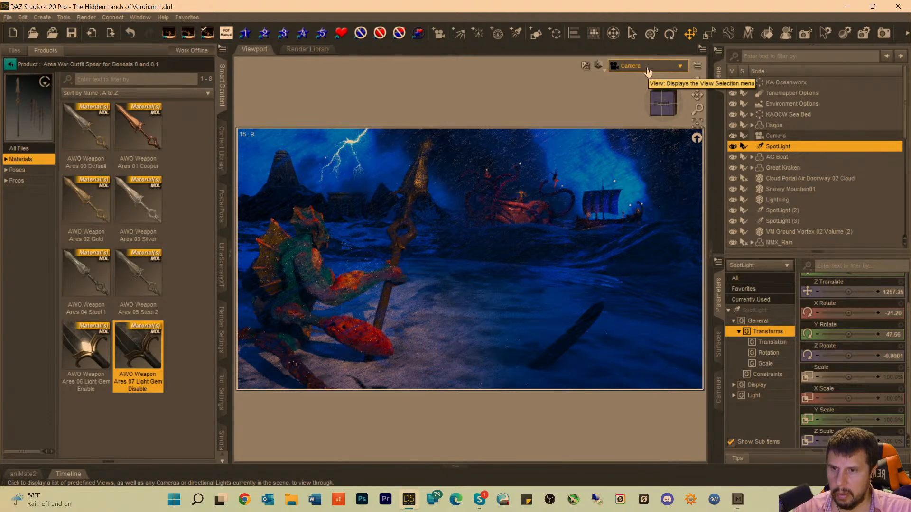
Looking through the first SpotLight, reposition it to a Z Translate of 1405.97 and an X Rotate of -27.39, and return to the Camera view.
click(662, 71)
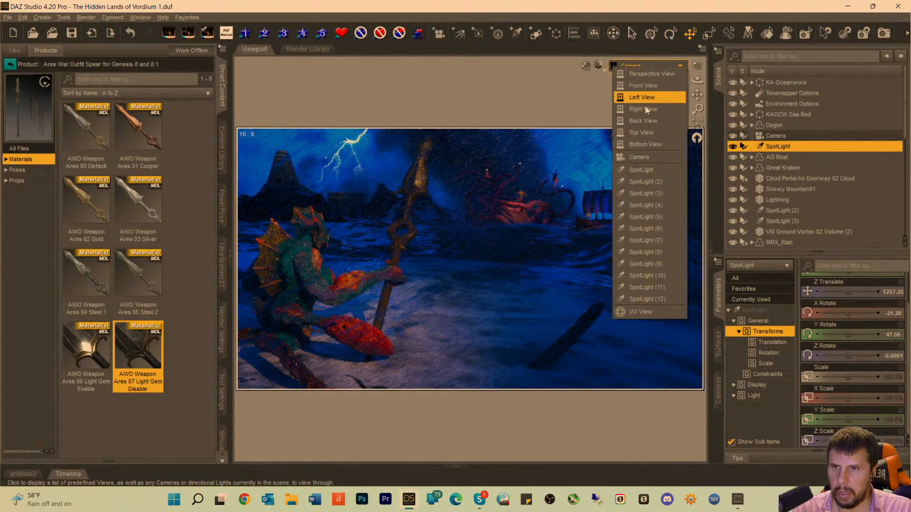
click(638, 168)
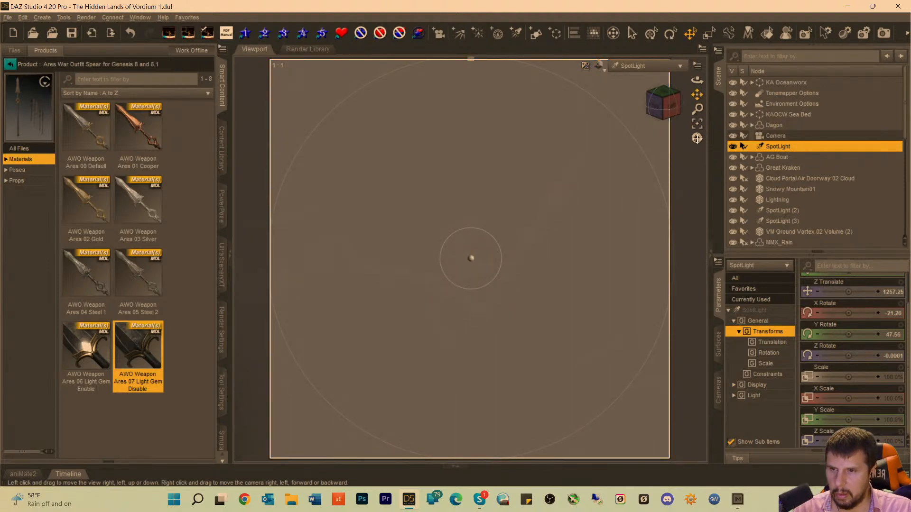
drag(697, 138, 697, 130)
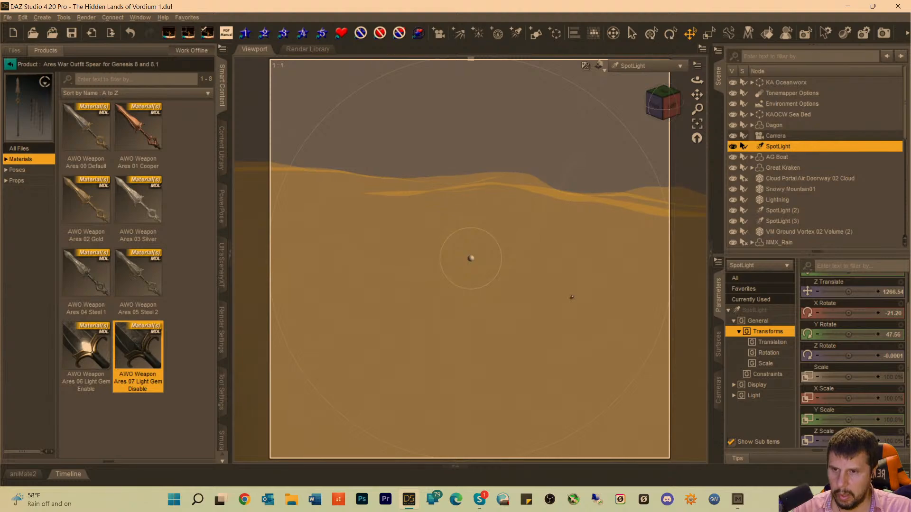
scroll(571, 297, down, 10)
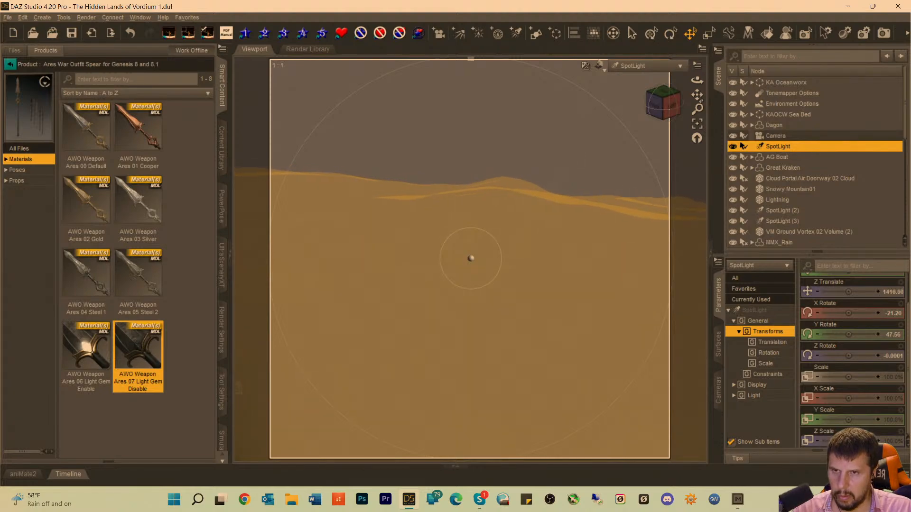
drag(700, 101, 670, 108)
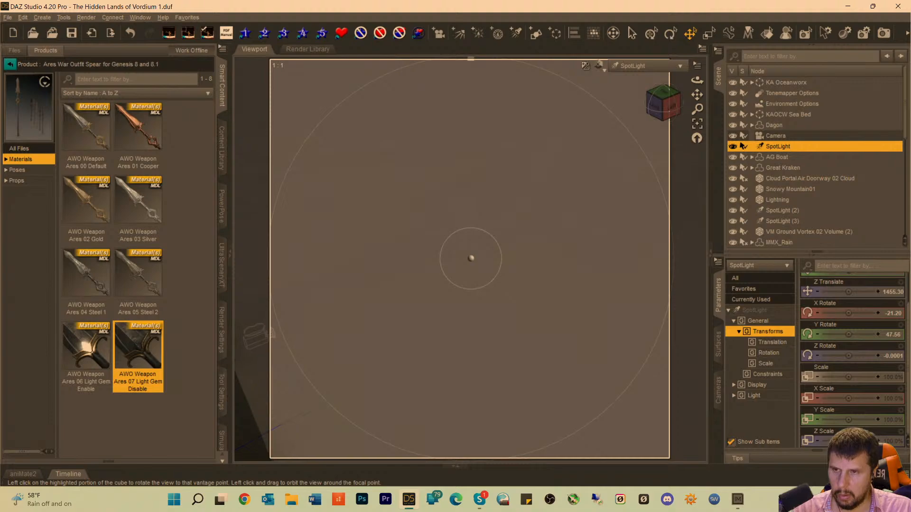
drag(668, 117, 702, 97)
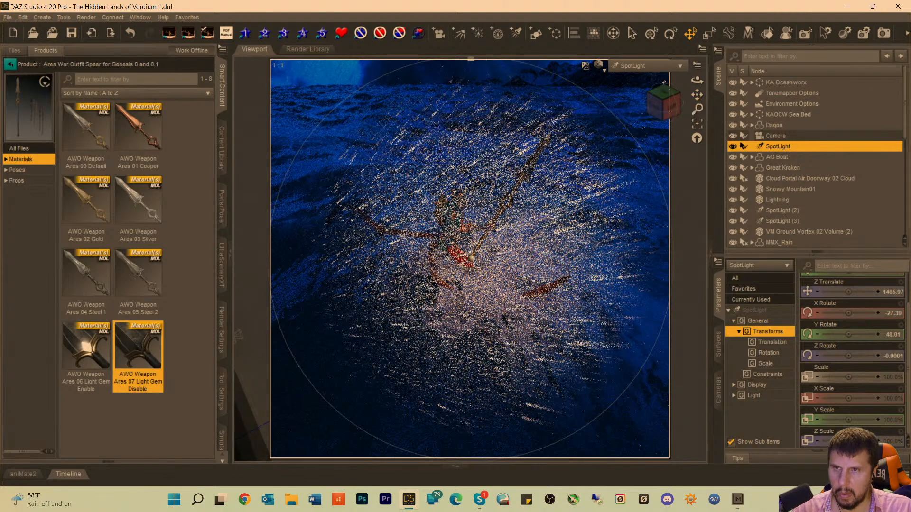
click(650, 66)
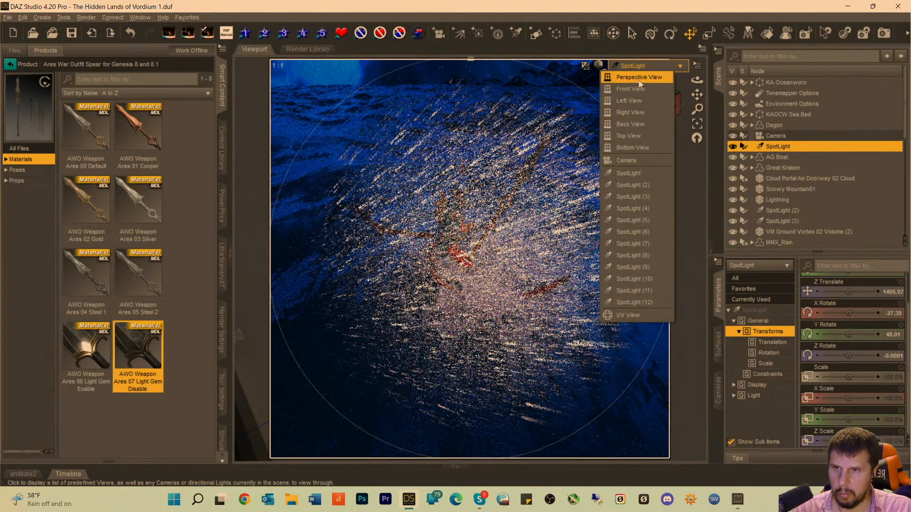
click(630, 161)
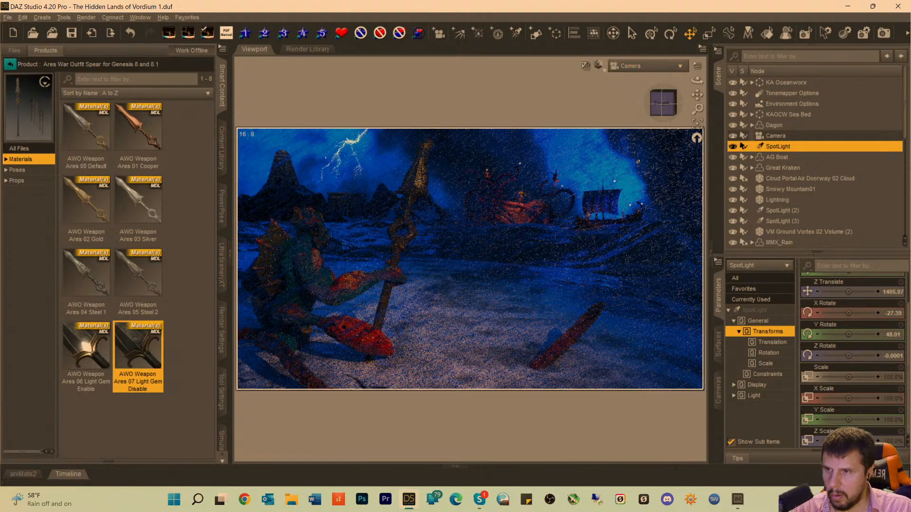
Looking through the first SpotLight, re-aim it to an X Rotate of -22.00 and a Y Rotate of 49.39, and return to the Camera view.
click(697, 95)
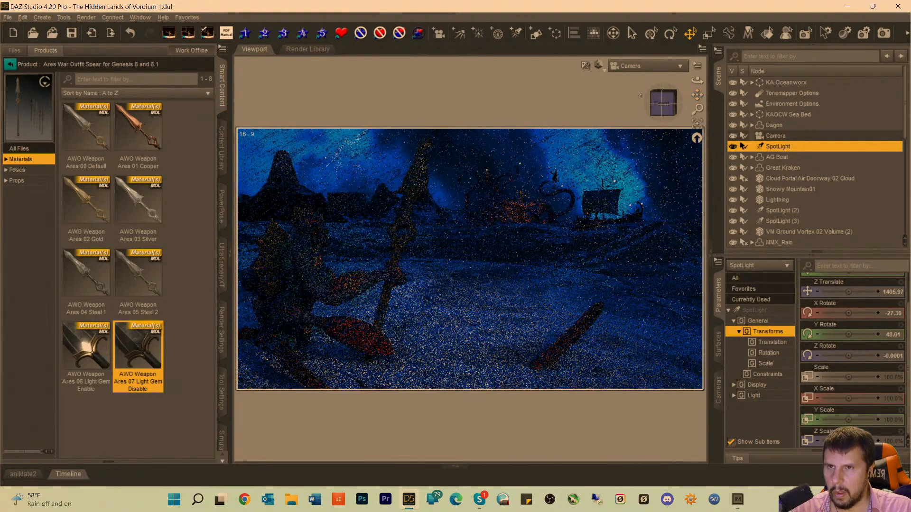
click(638, 66)
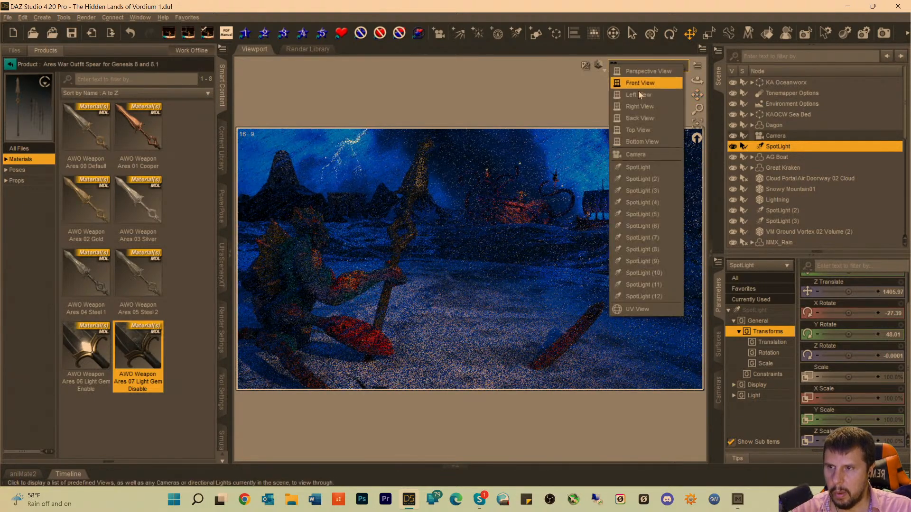
click(630, 154)
click(636, 65)
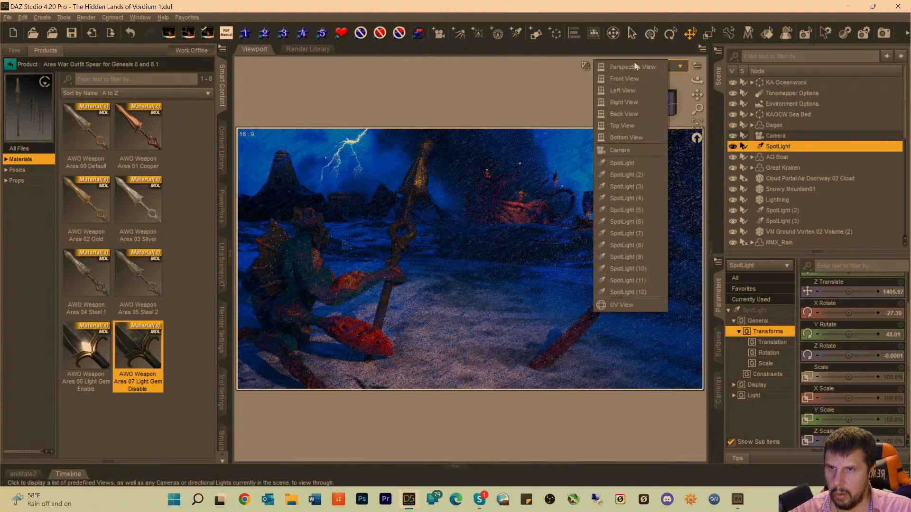
click(635, 63)
click(636, 66)
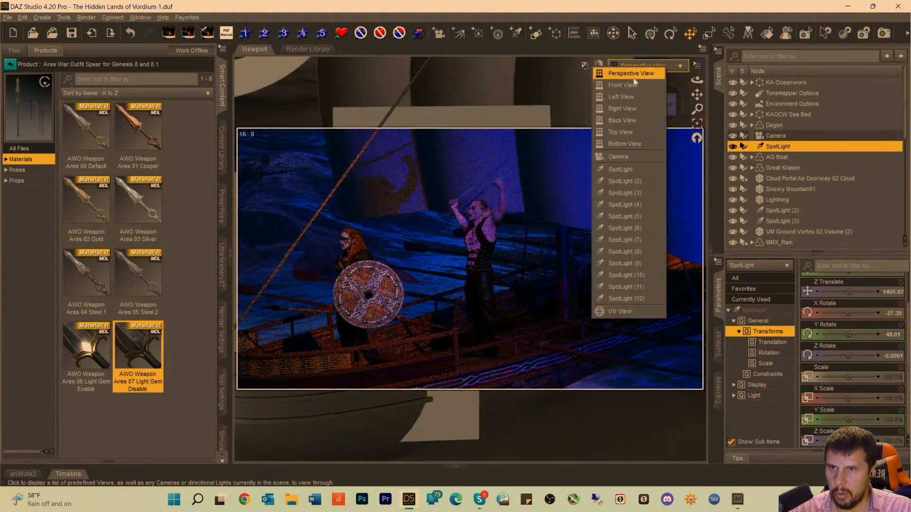
click(629, 168)
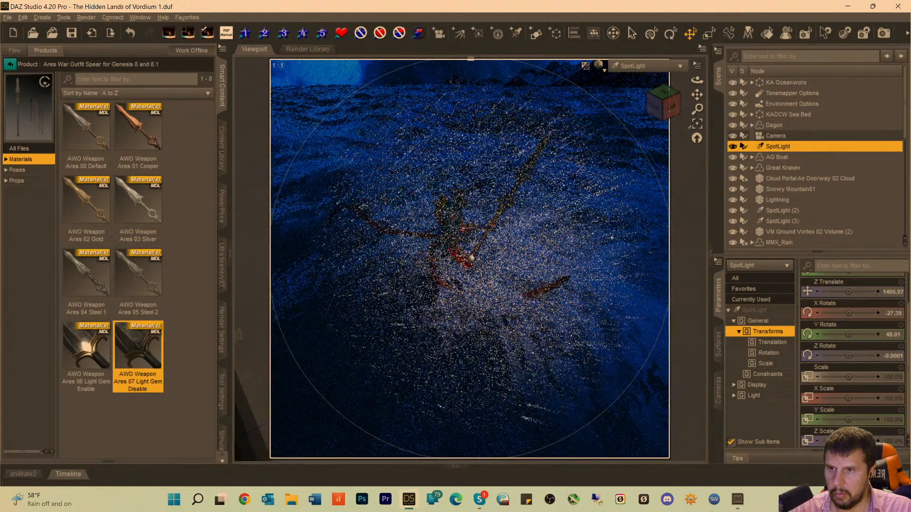
drag(662, 110, 661, 112)
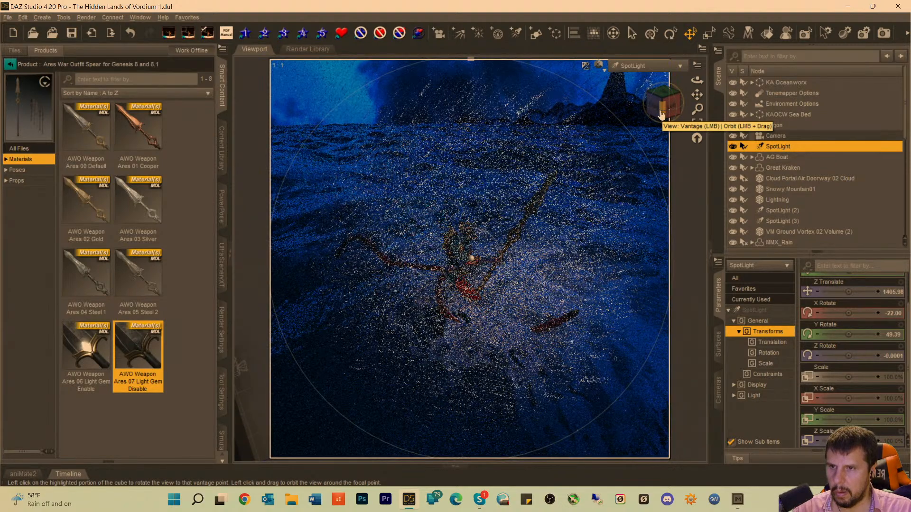
click(646, 65)
click(630, 159)
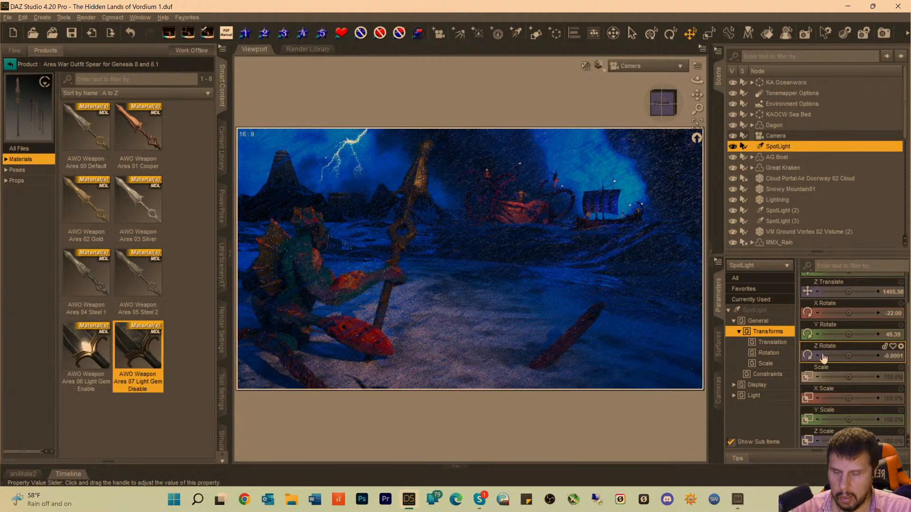
Try light temperatures of 9191.92 and 3131.31 on the first SpotLight, and settle on 4646.46.
mouse_move(820, 342)
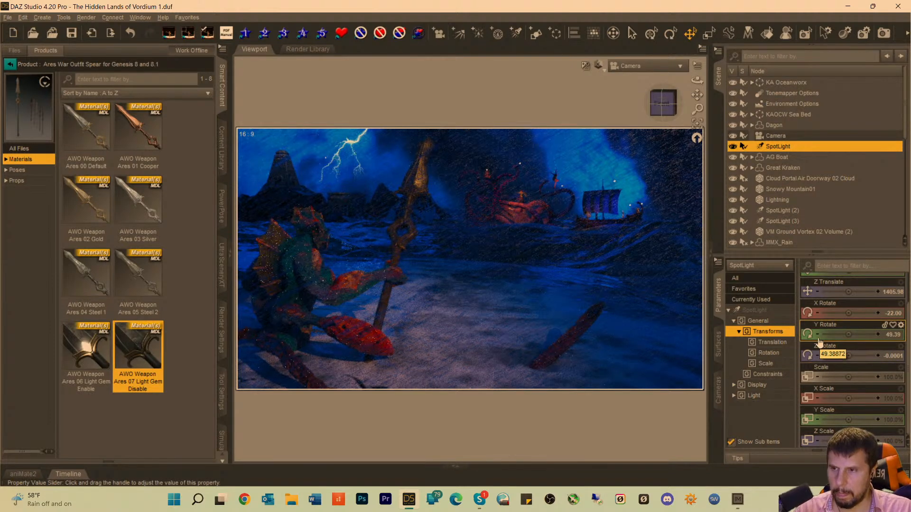
click(760, 311)
scroll(856, 384, down, 10)
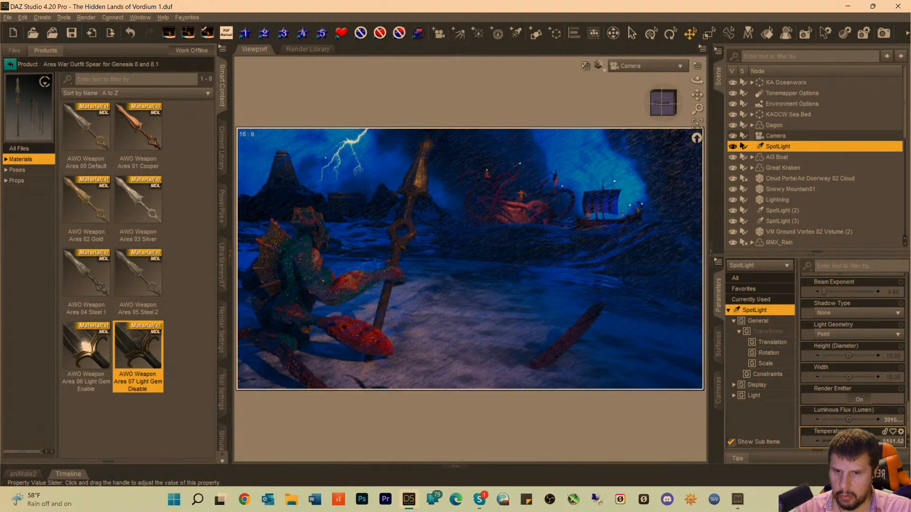
drag(851, 441, 868, 441)
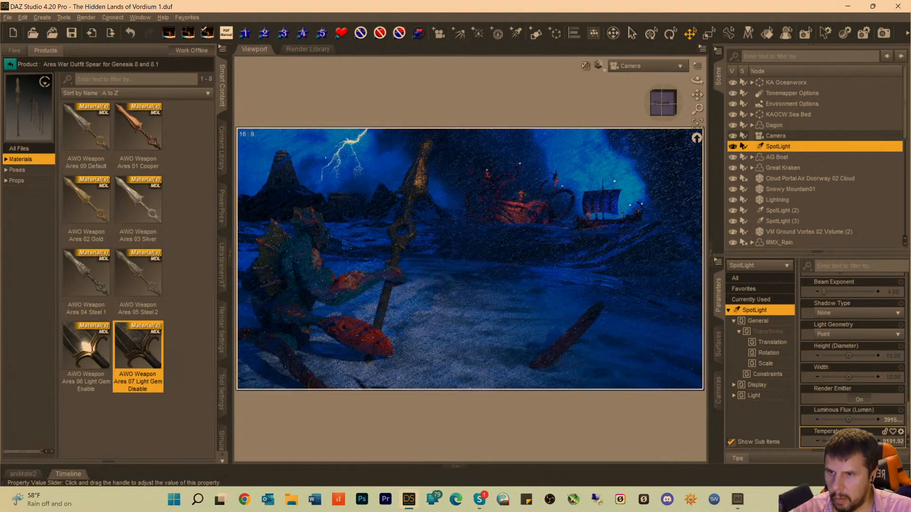
drag(869, 441, 841, 441)
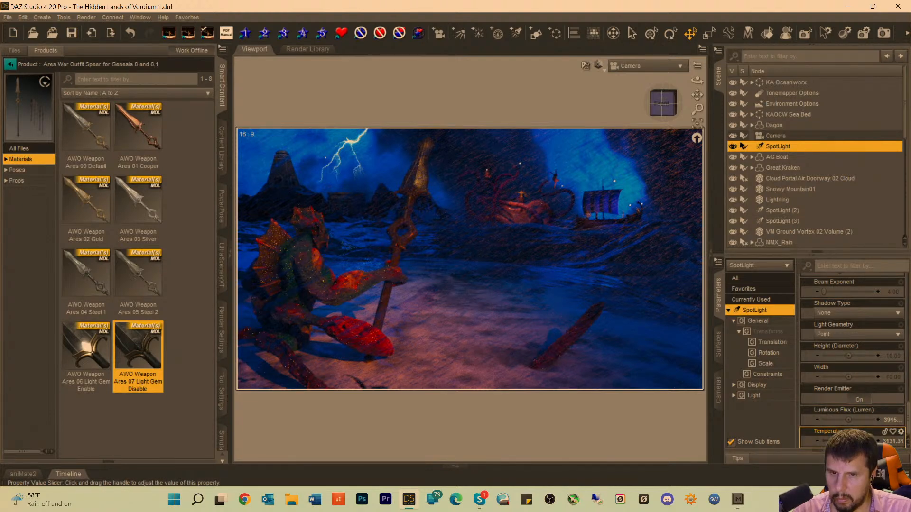
drag(839, 441, 847, 441)
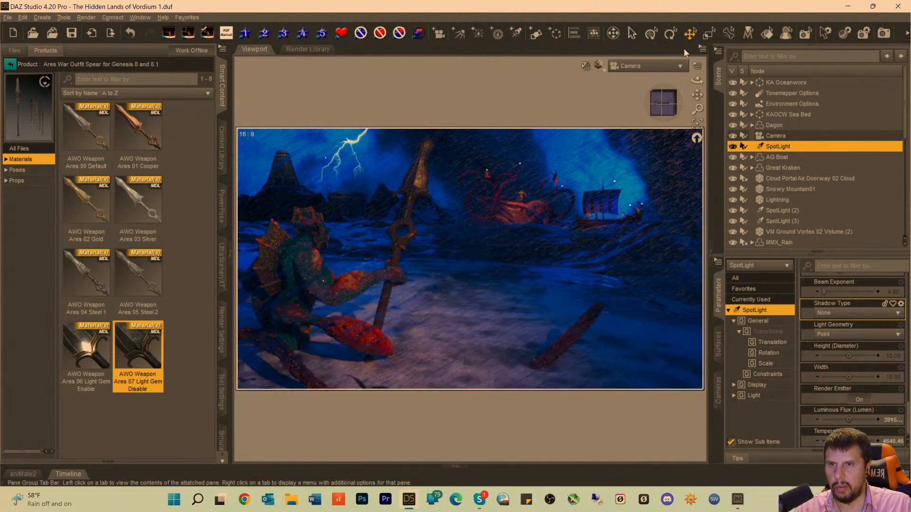
Looking through the first SpotLight, orbit it slightly around the sea creature and return to the Camera view.
click(624, 66)
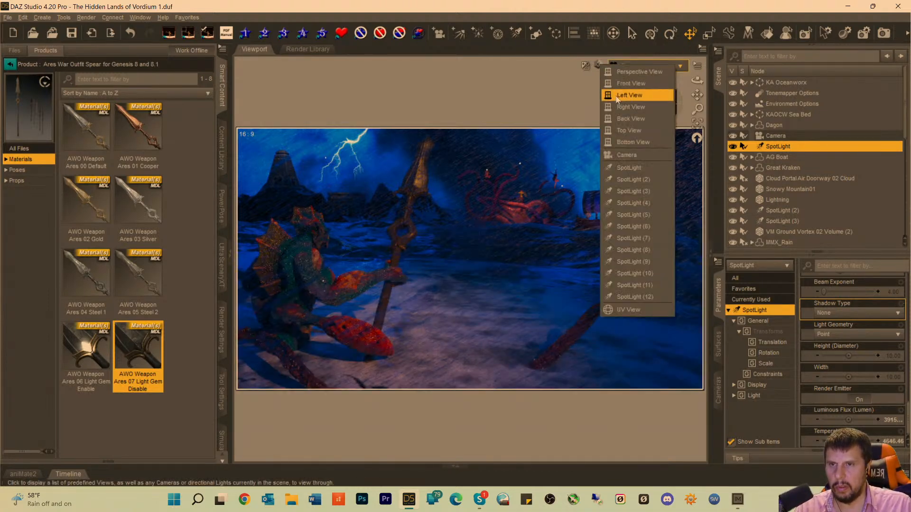
click(623, 167)
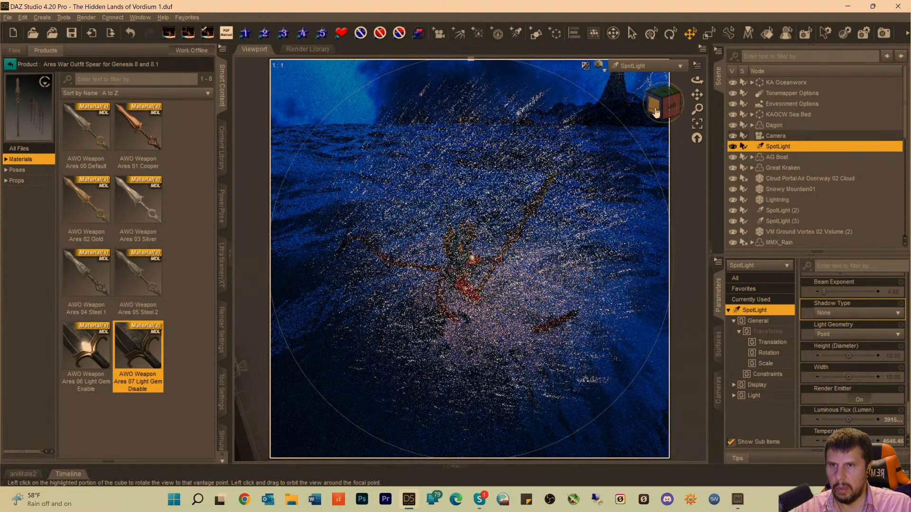
mouse_move(658, 108)
mouse_down()
mouse_move(695, 95)
mouse_move(686, 96)
mouse_up()
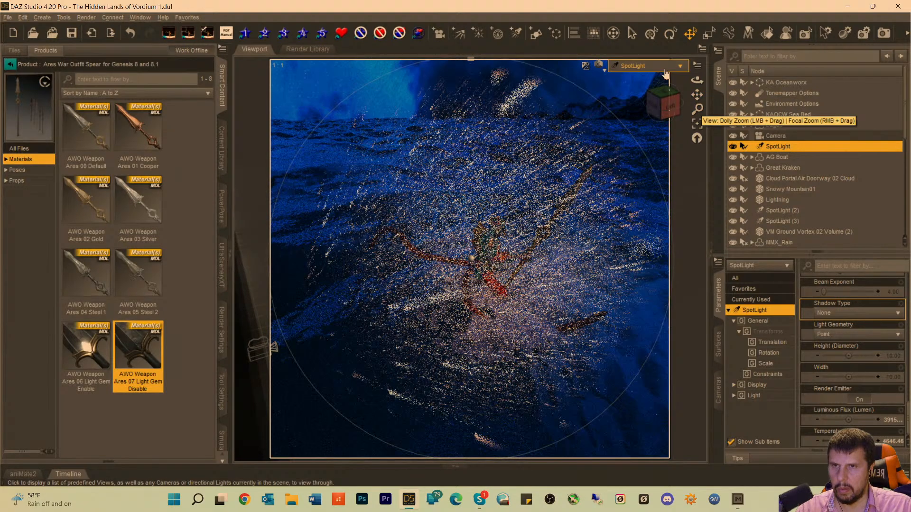
click(664, 67)
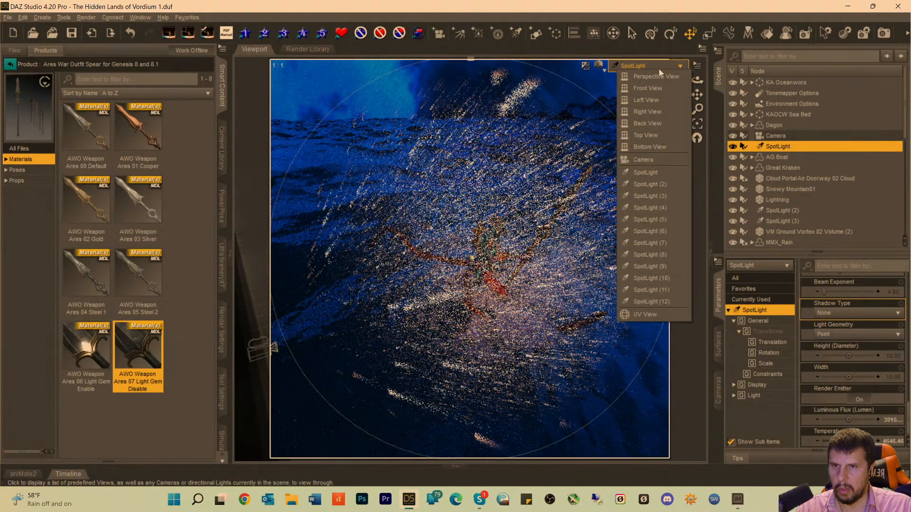
click(656, 156)
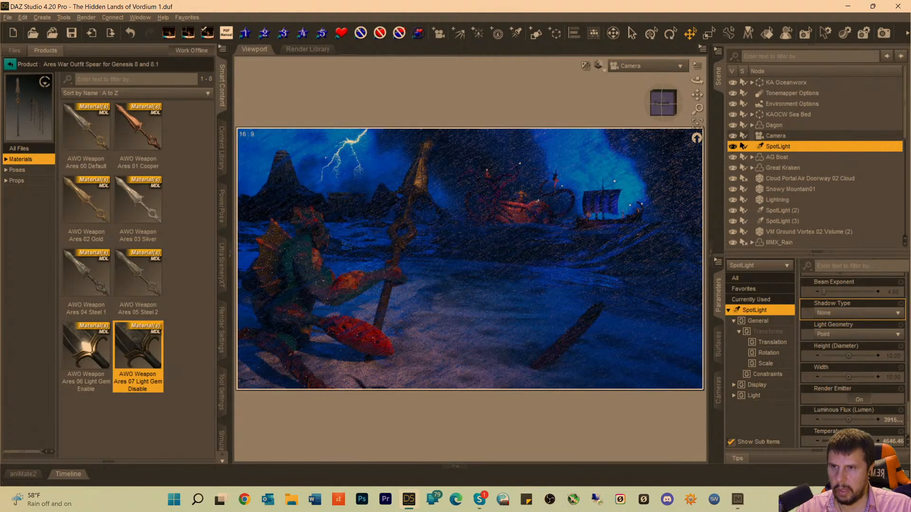
Looking through the first SpotLight, shift its beam off the log on the sand toward the creature, and return to the Camera view.
click(636, 66)
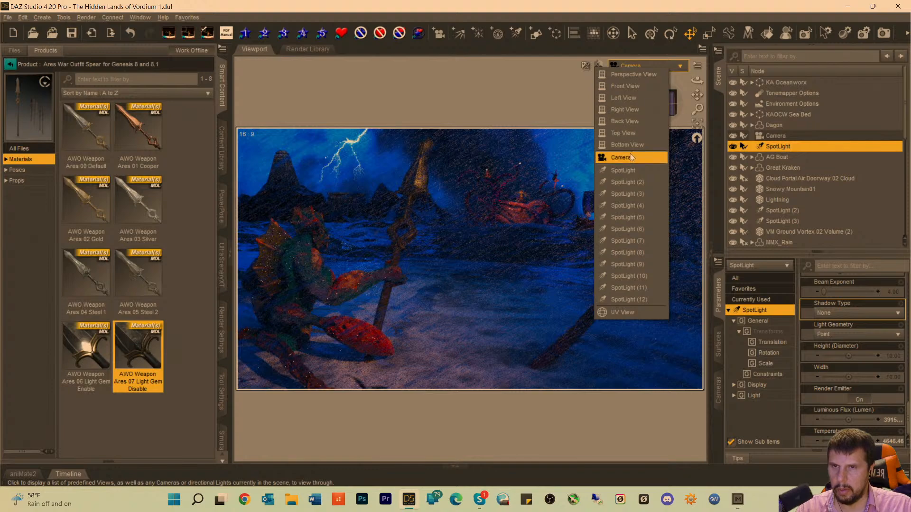
click(625, 171)
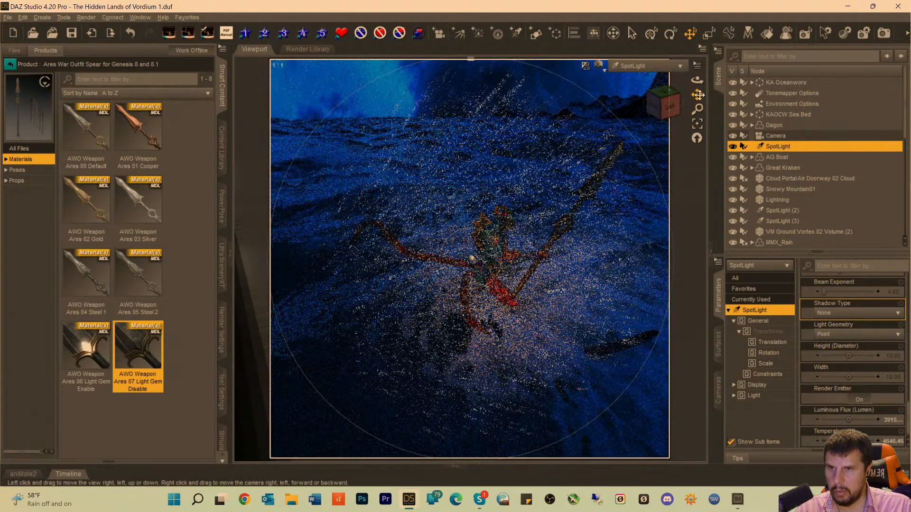
drag(699, 95, 697, 96)
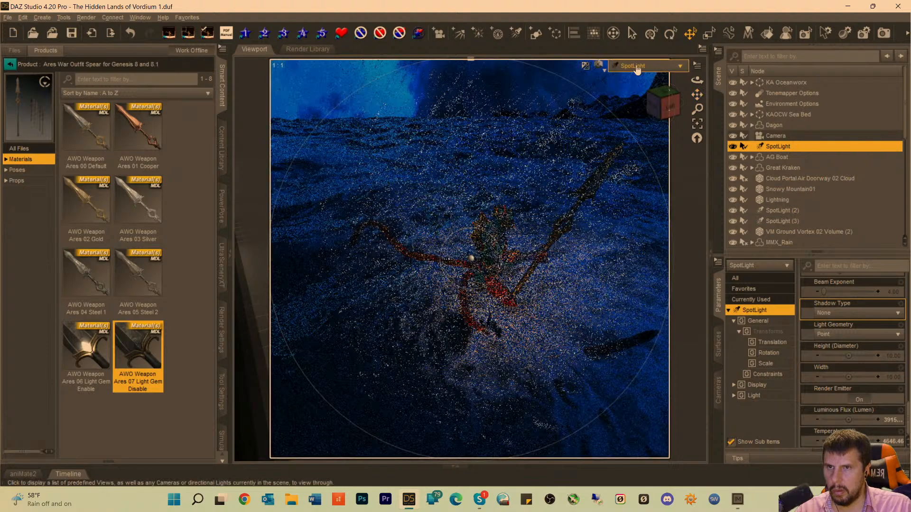
click(664, 66)
click(630, 156)
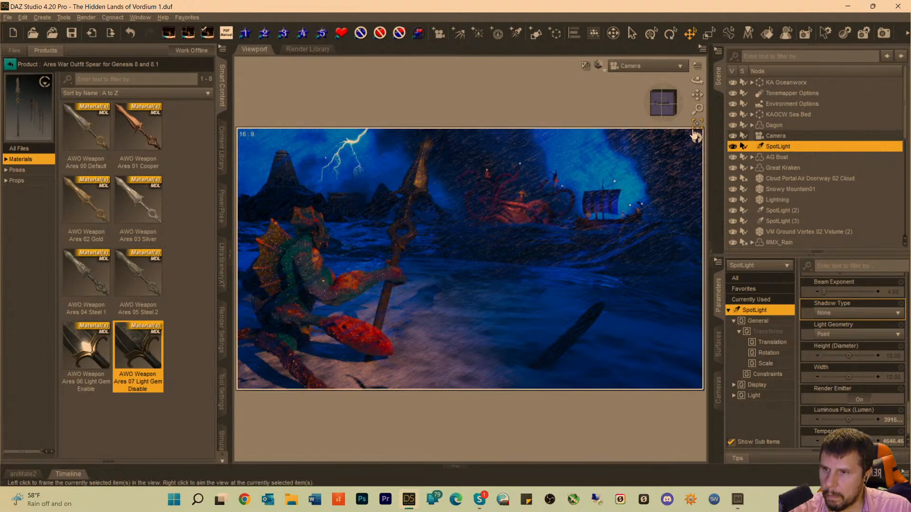
Scale the creature's spear to 241.1% while previewing in Texture Shaded, and switch the draw style back to NVIDIA Iray.
click(409, 236)
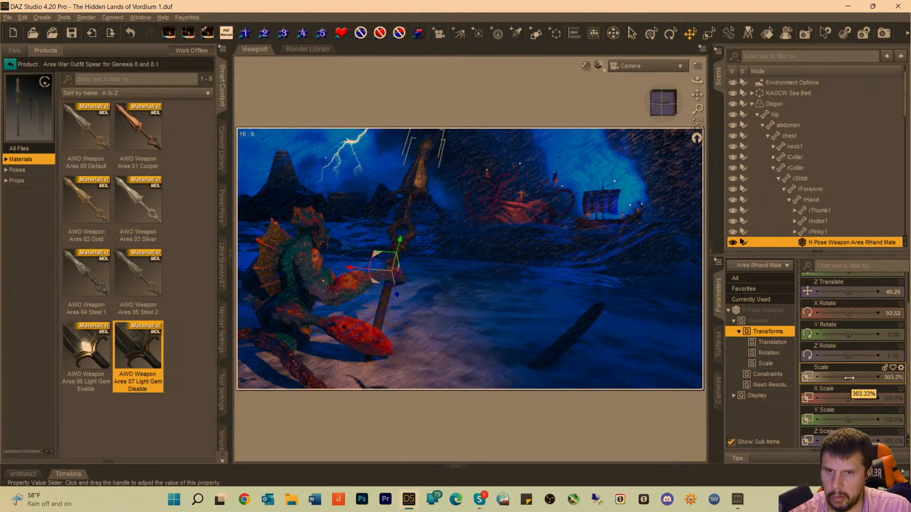
click(849, 379)
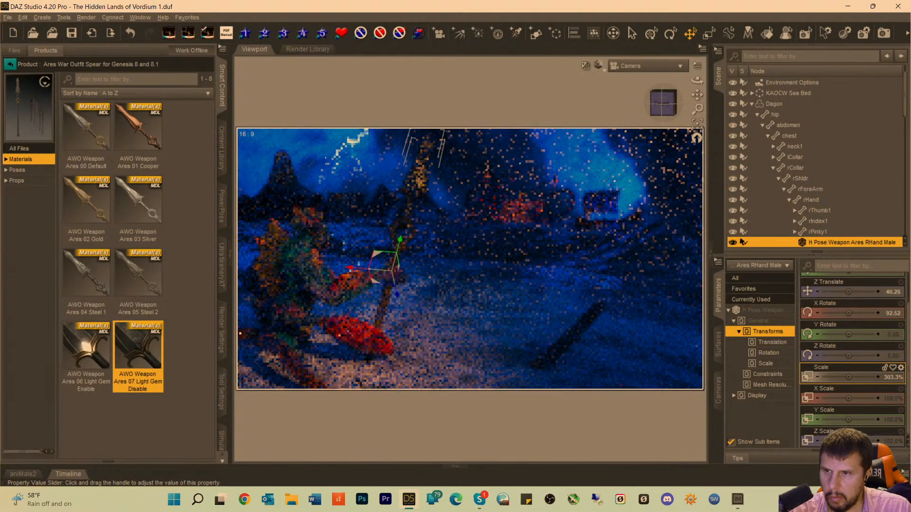
click(599, 65)
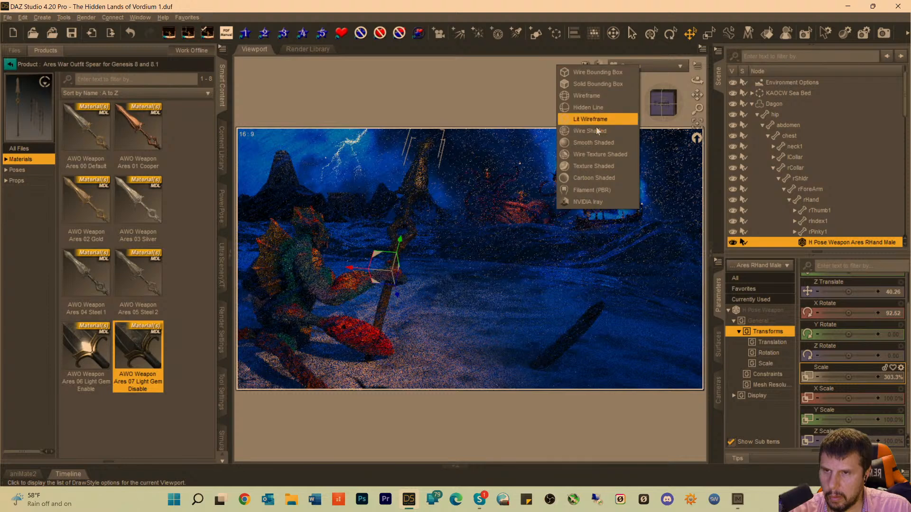
click(588, 167)
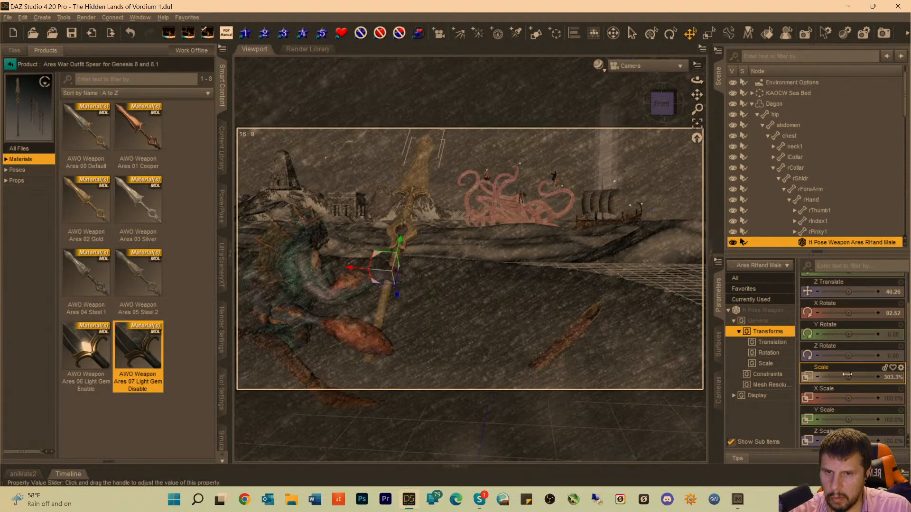
drag(848, 378, 834, 377)
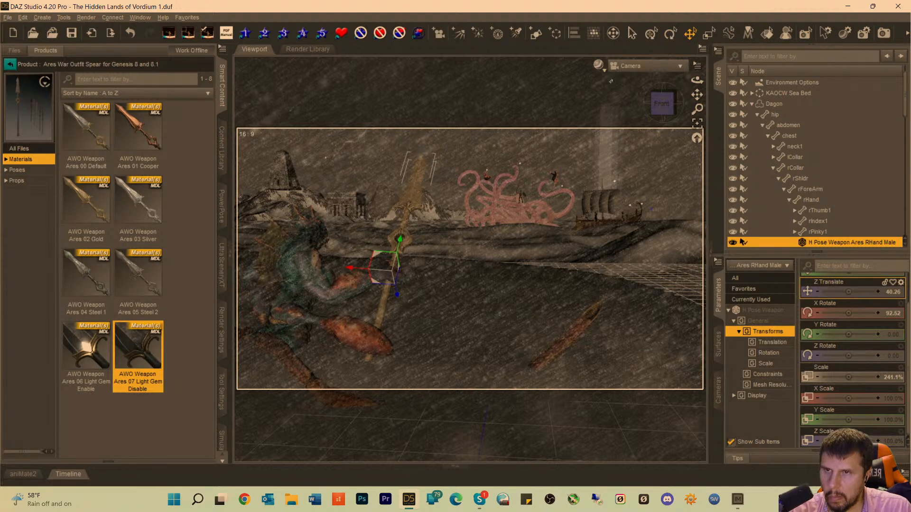
click(599, 69)
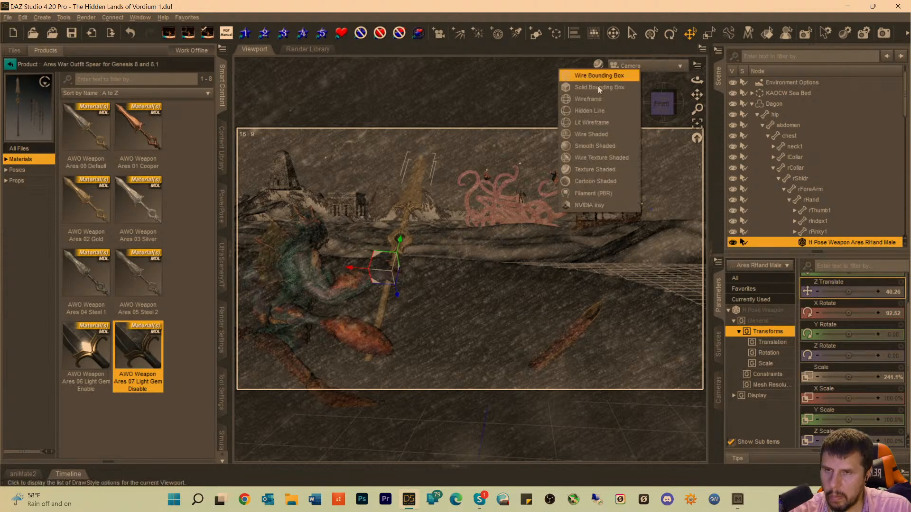
click(589, 206)
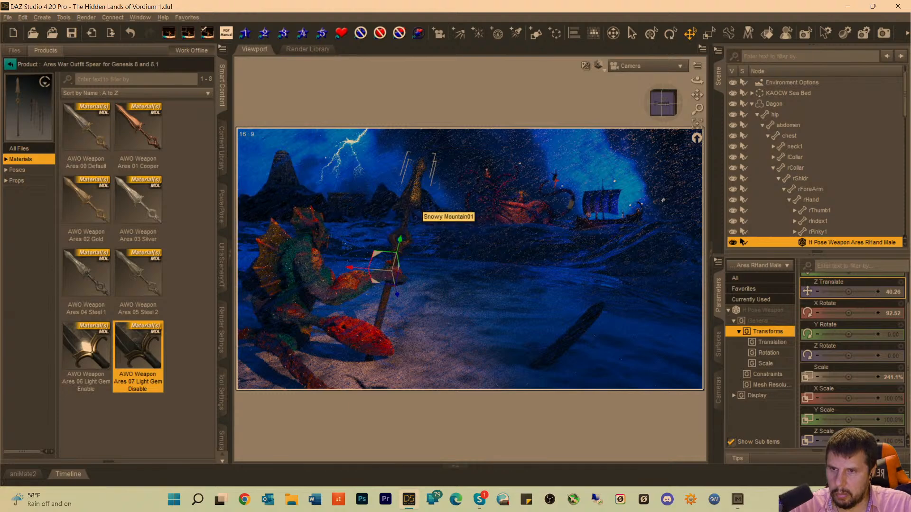
Looking through SpotLight (12), shift its beam over the sand around the creature and return to the Camera view.
click(646, 65)
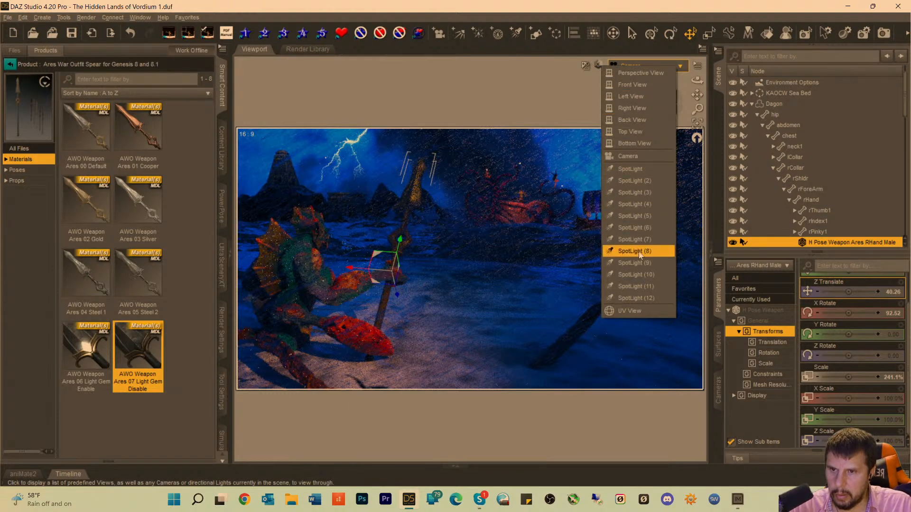
click(639, 299)
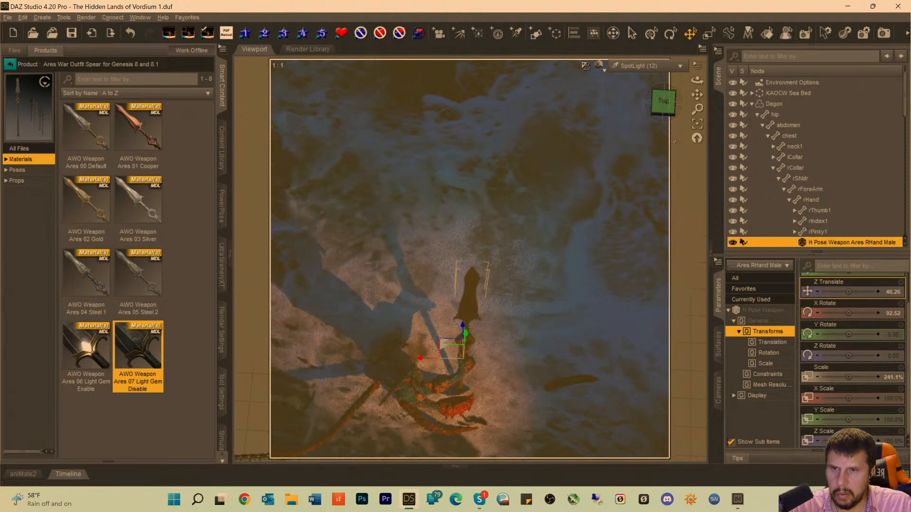
mouse_move(697, 95)
mouse_down()
mouse_move(690, 61)
mouse_move(669, 45)
mouse_move(686, 116)
mouse_up()
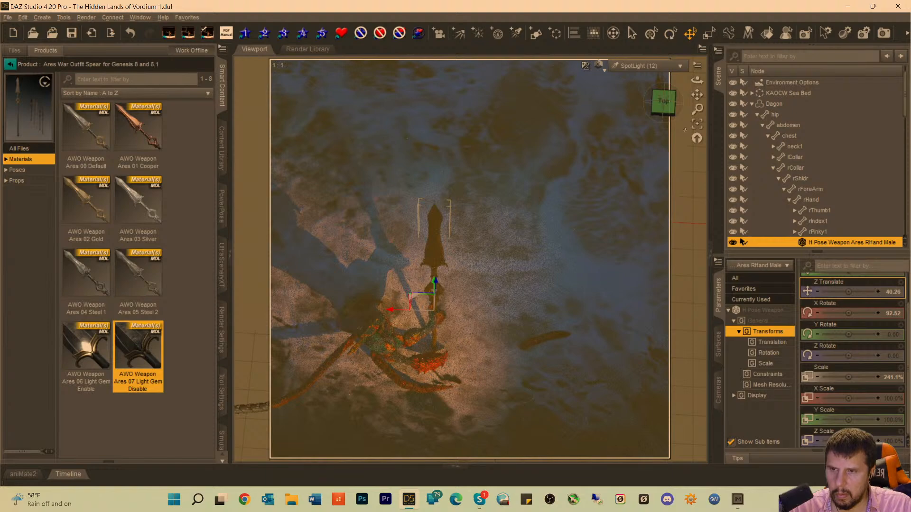
click(639, 67)
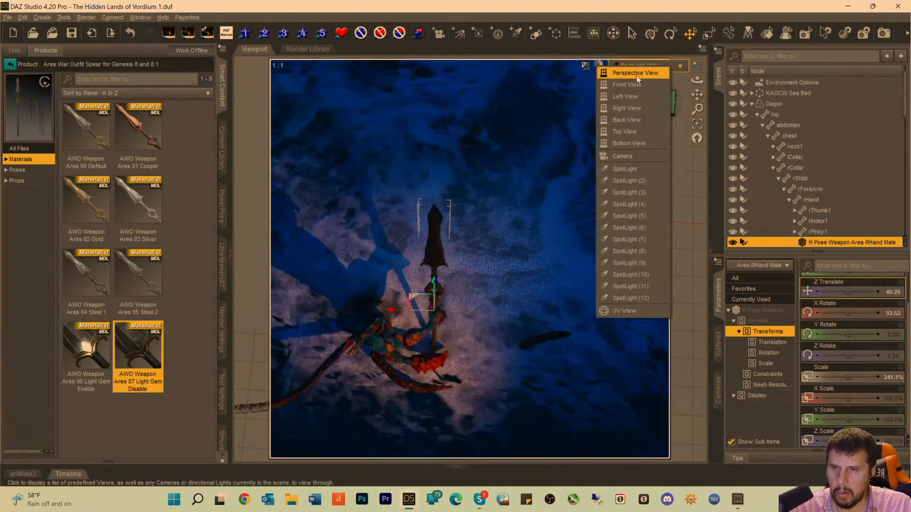
click(628, 158)
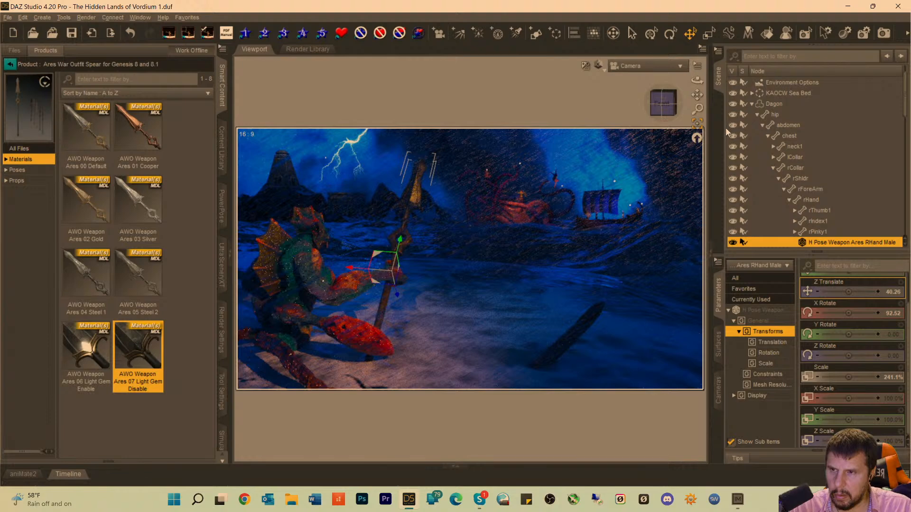
Looking through the first SpotLight, move it closer to the creature.
click(650, 66)
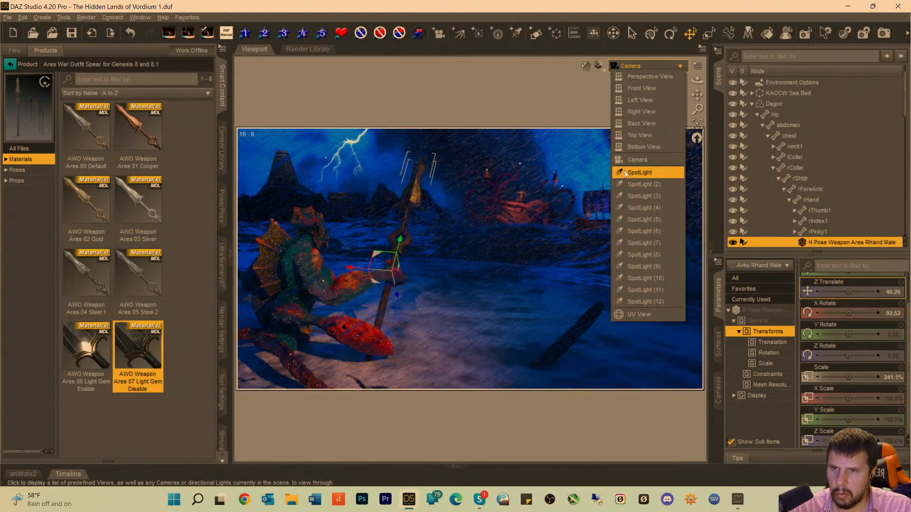
click(639, 173)
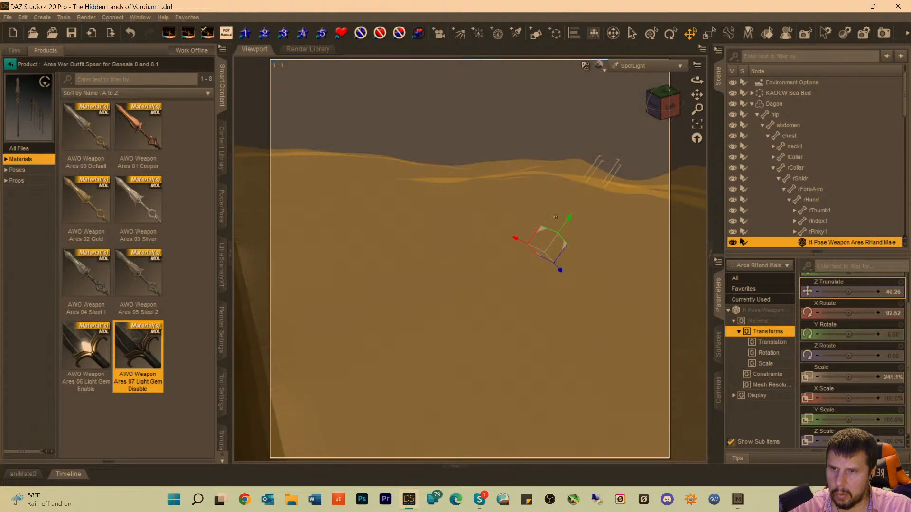
scroll(555, 217, up, 5)
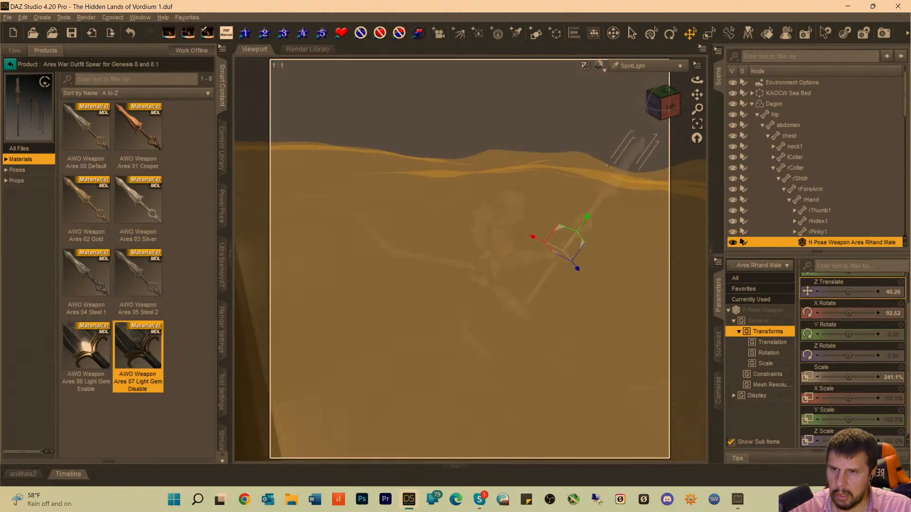
scroll(606, 165, up, 4)
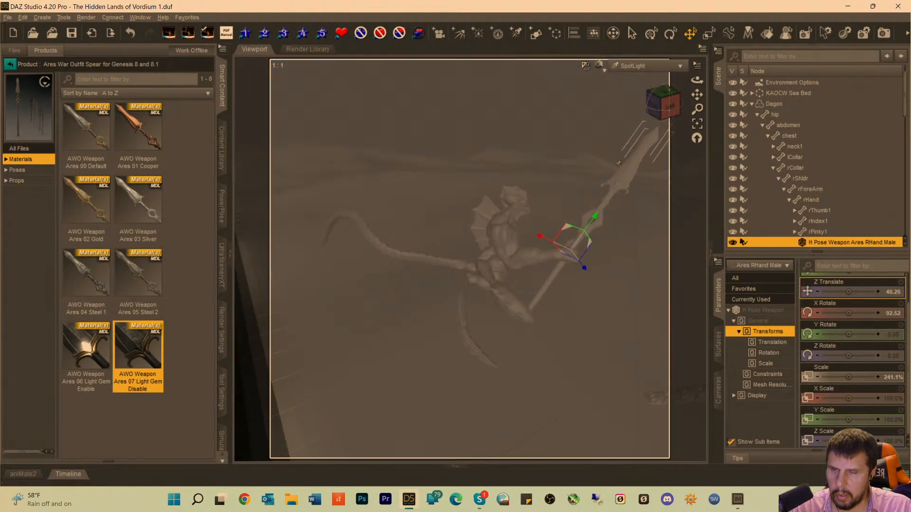
scroll(619, 162, up, 1)
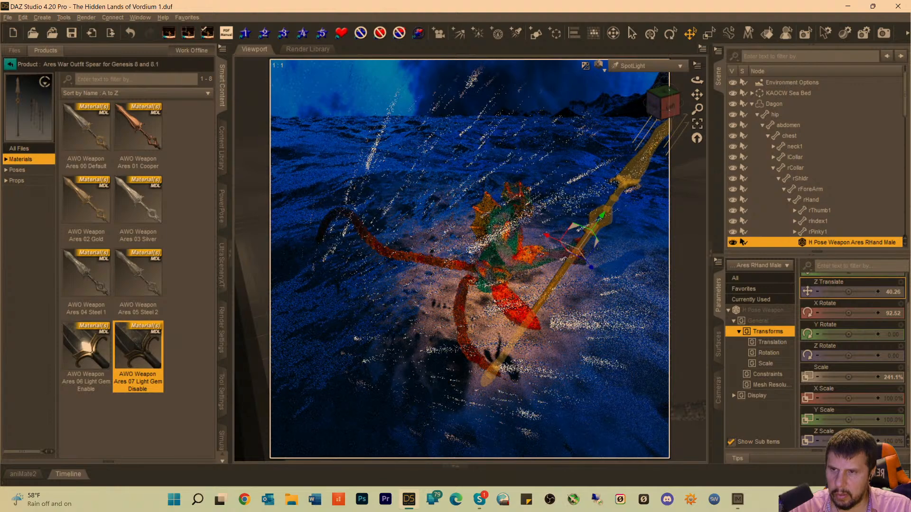
scroll(672, 146, up, 1)
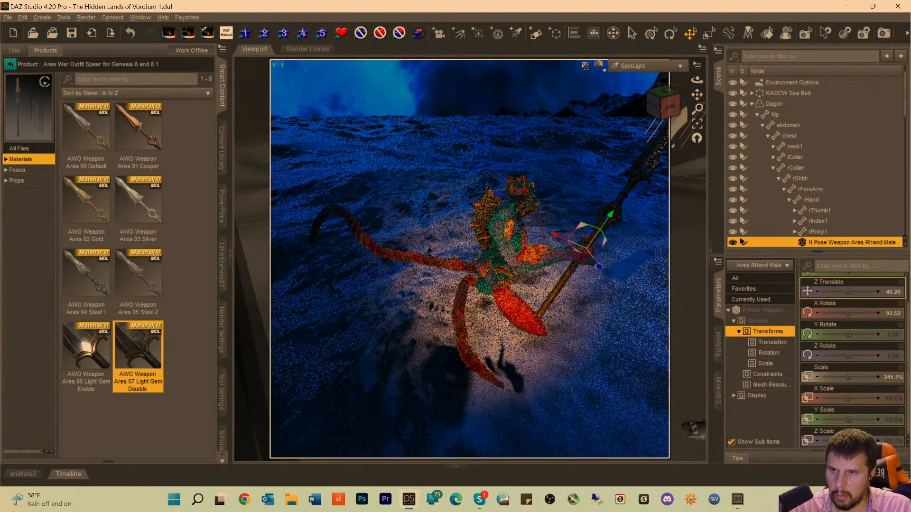
Orbit and shift the first SpotLight around the creature to an X Rotate of -17.42 and a Y Rotate of 76.43.
drag(697, 95, 670, 97)
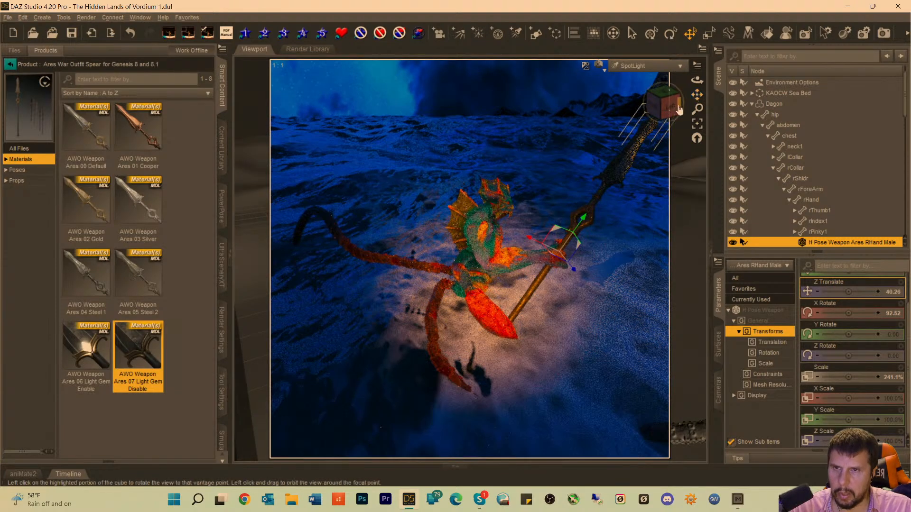
mouse_move(668, 106)
mouse_down()
mouse_move(697, 95)
mouse_move(612, 69)
mouse_up()
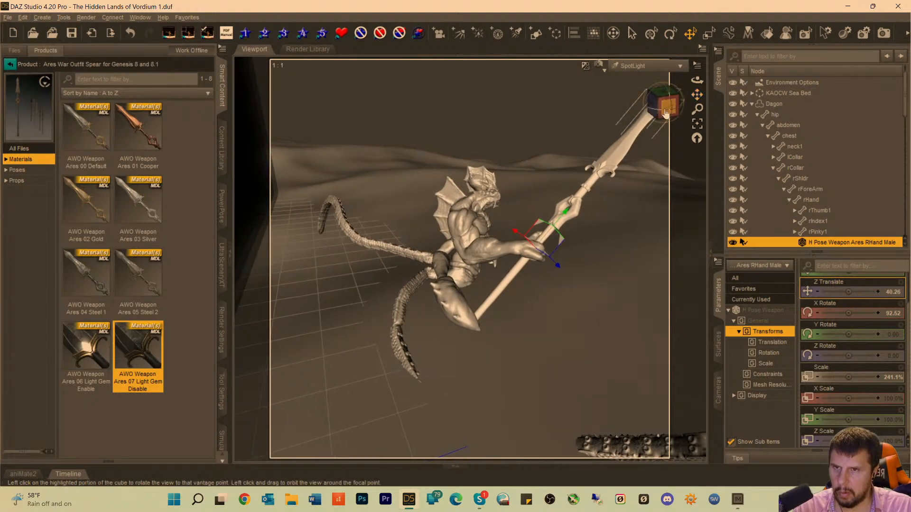
drag(664, 114, 648, 111)
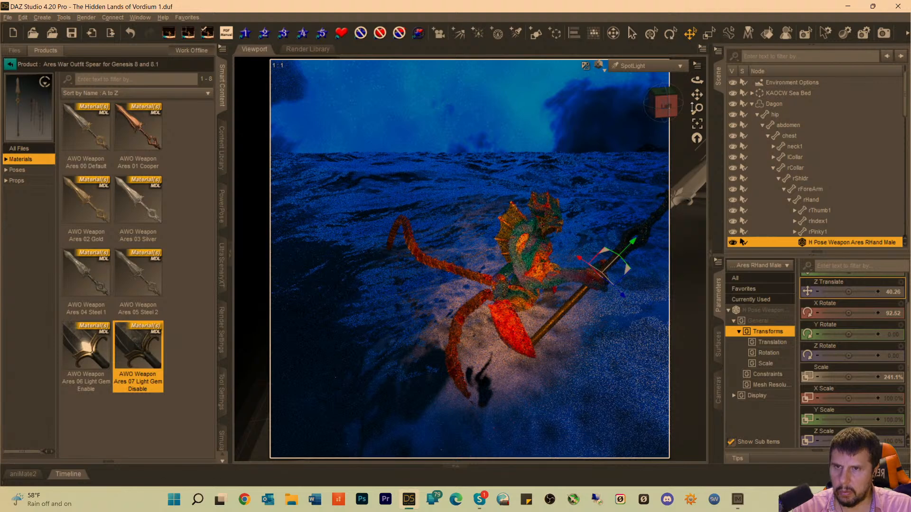
click(696, 105)
drag(696, 94, 681, 87)
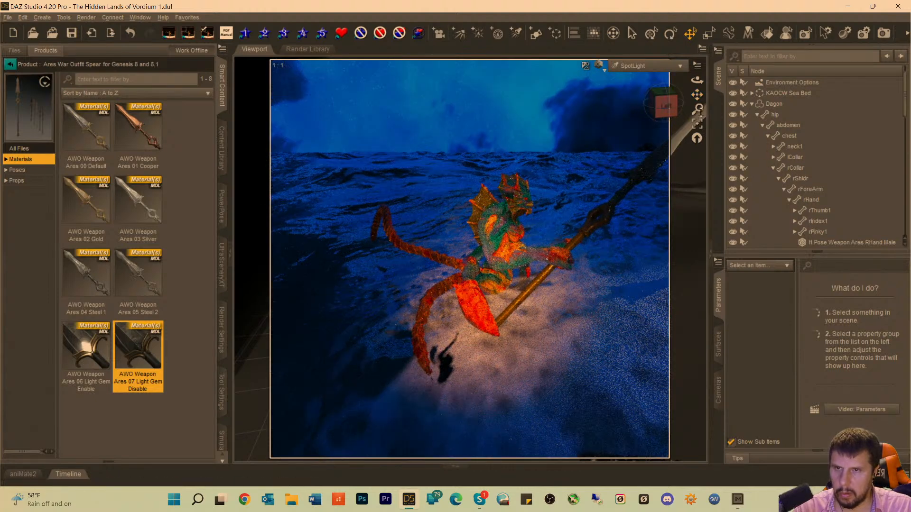
Select the first SpotLight, pull it back and raise it to Y Translate 693.97 and Z Translate 757.56, and return to the Camera view.
scroll(785, 126, up, 1)
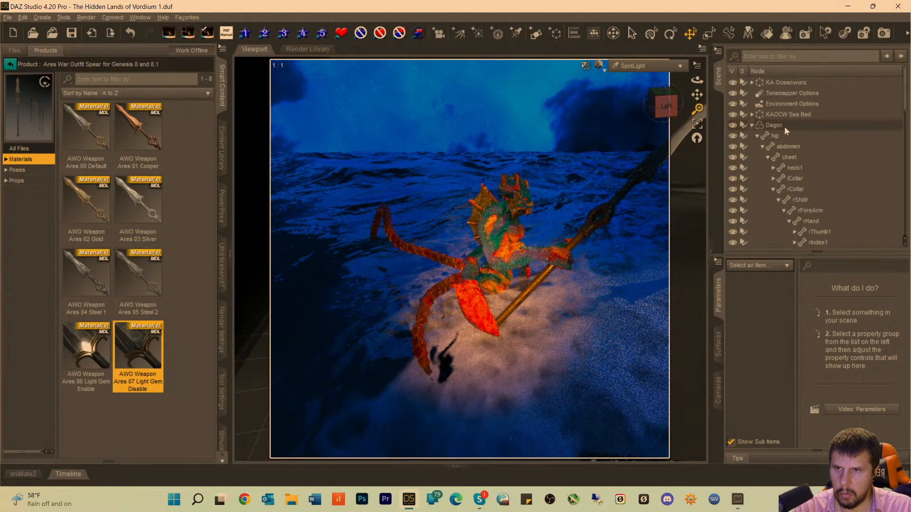
scroll(807, 166, down, 5)
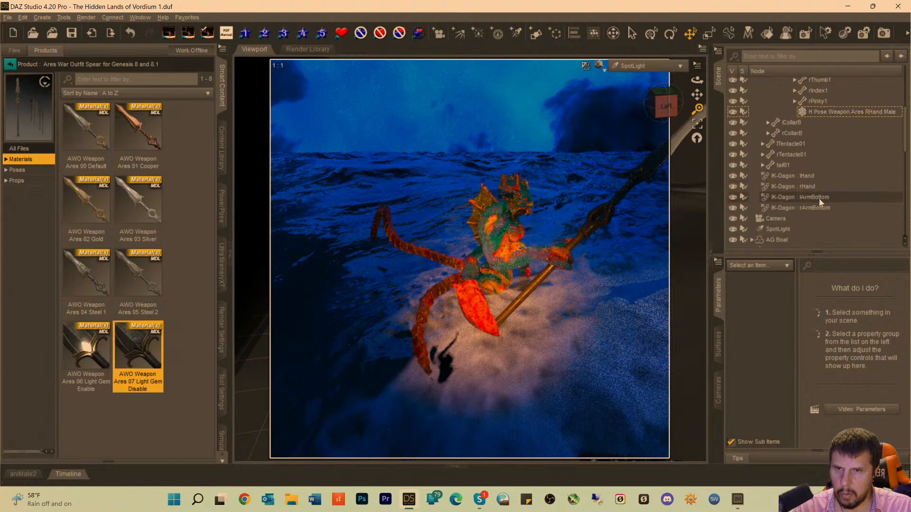
scroll(818, 198, up, 5)
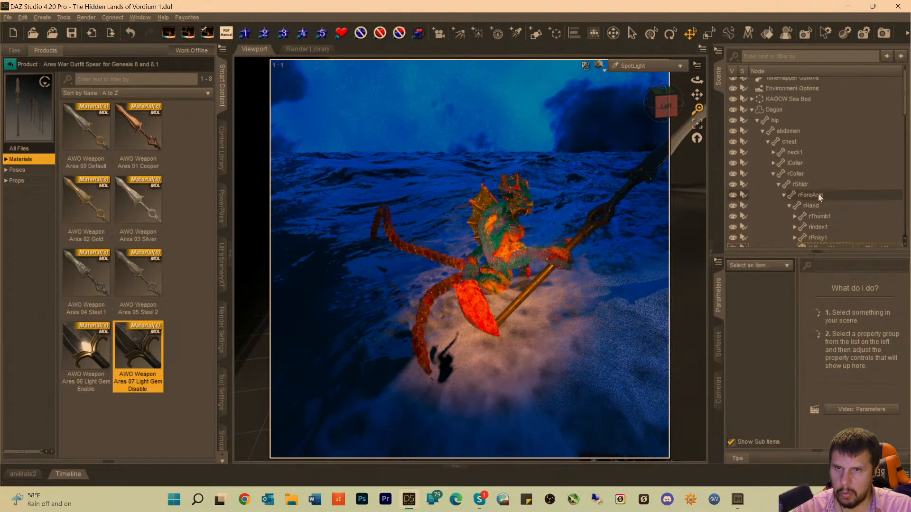
click(750, 124)
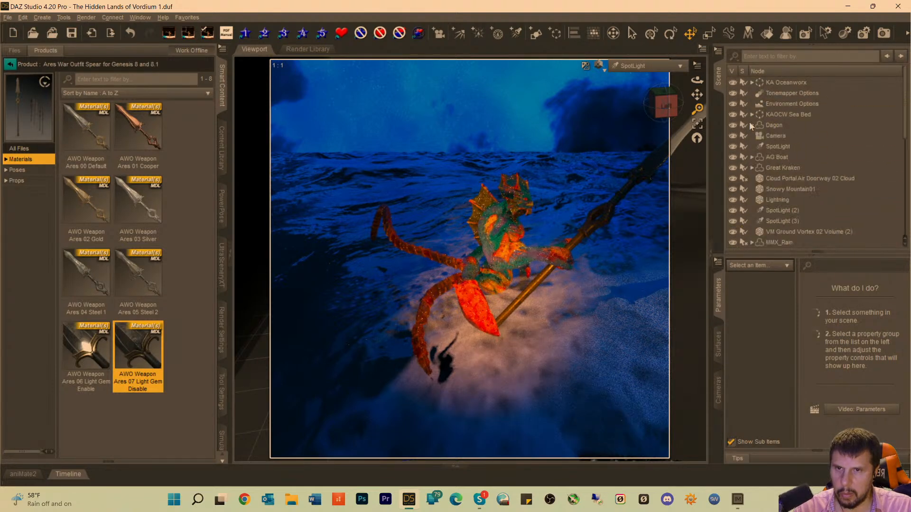
click(770, 142)
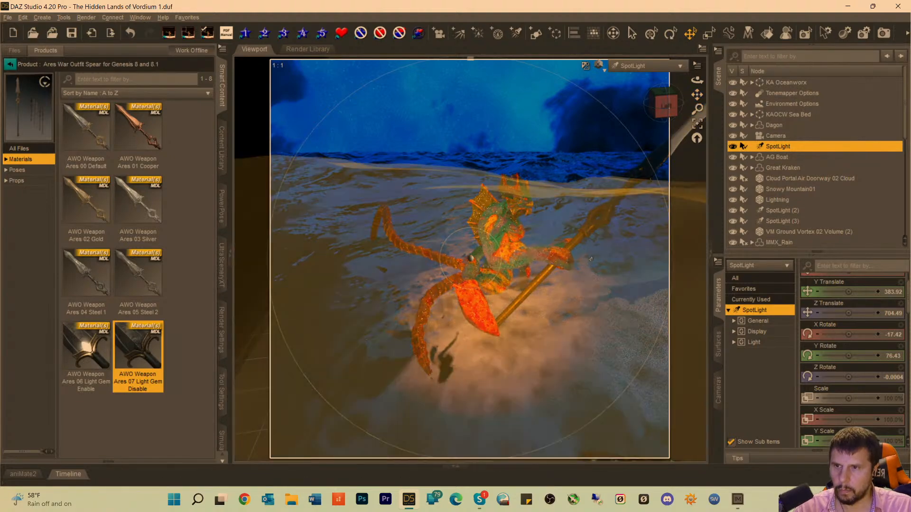
scroll(557, 250, down, 3)
scroll(557, 251, down, 4)
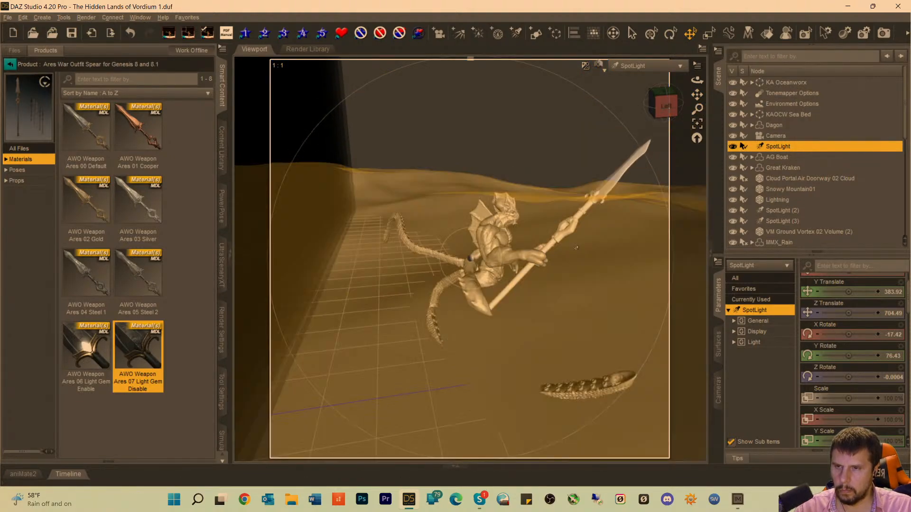
drag(697, 94, 658, 112)
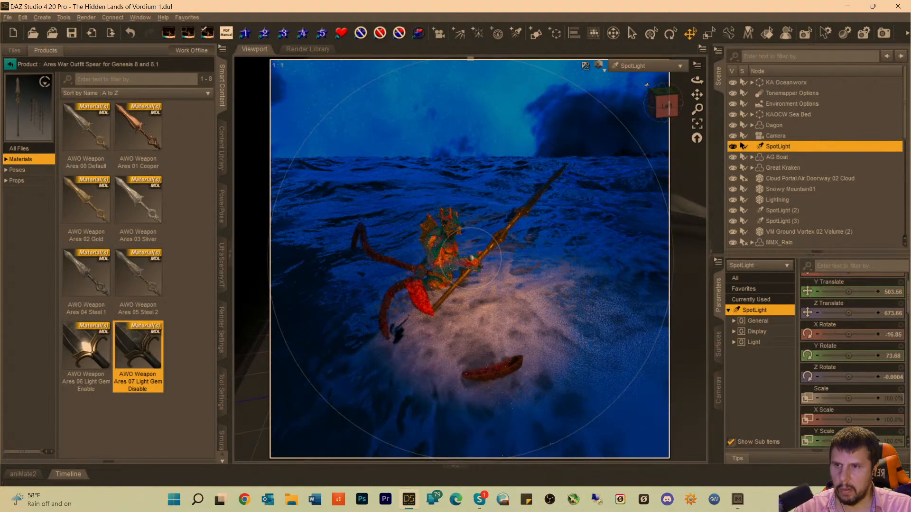
scroll(553, 231, down, 2)
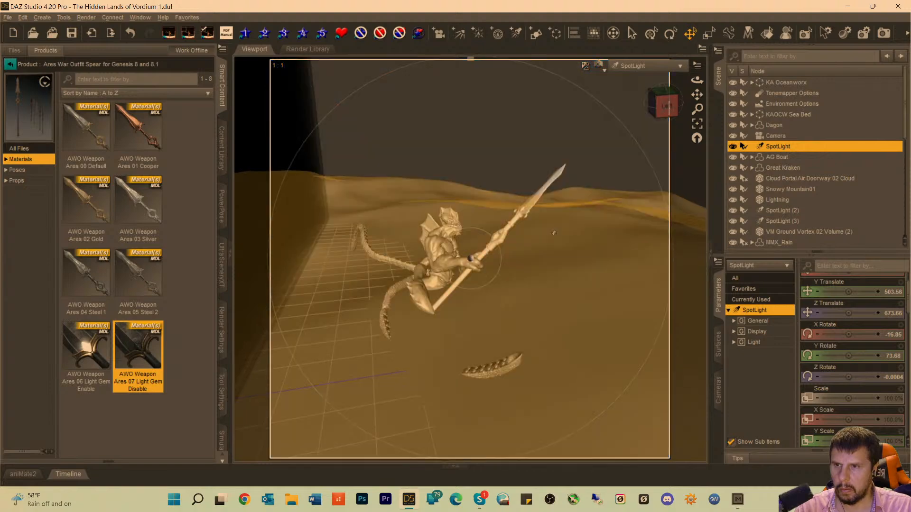
scroll(553, 231, down, 5)
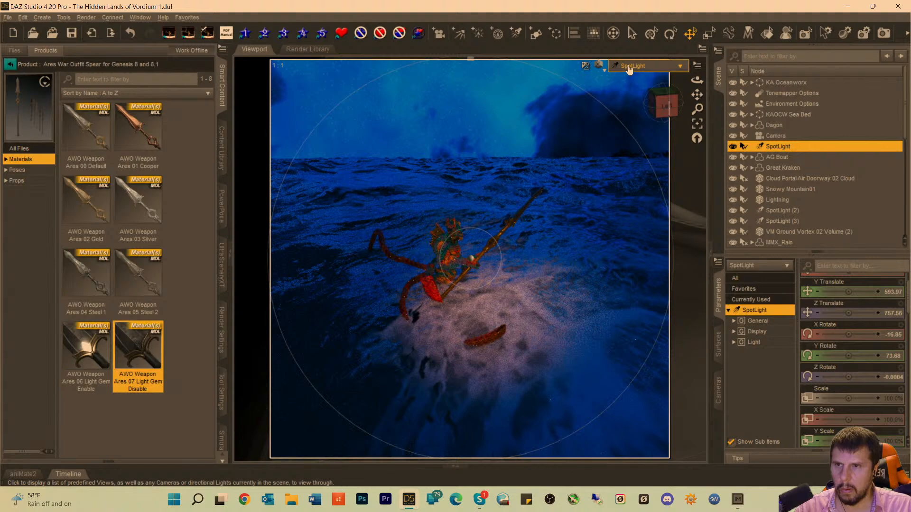
click(629, 67)
click(608, 155)
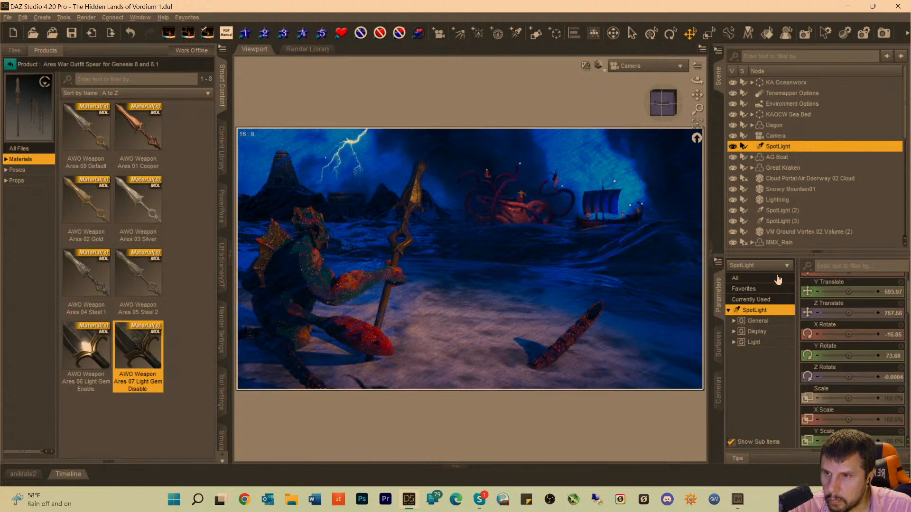
Slide the spear upward through the creature's hand to a Z Translate of 69.73, and deselect it.
click(398, 245)
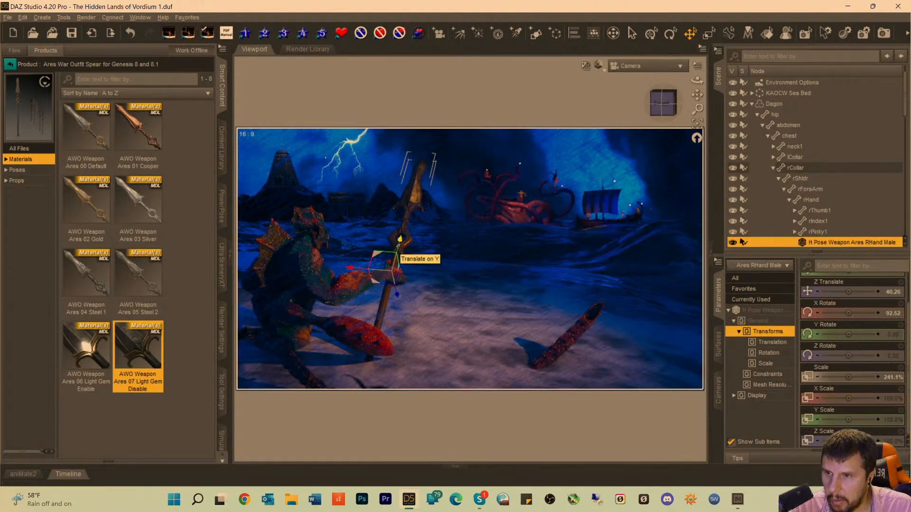
drag(398, 244, 405, 223)
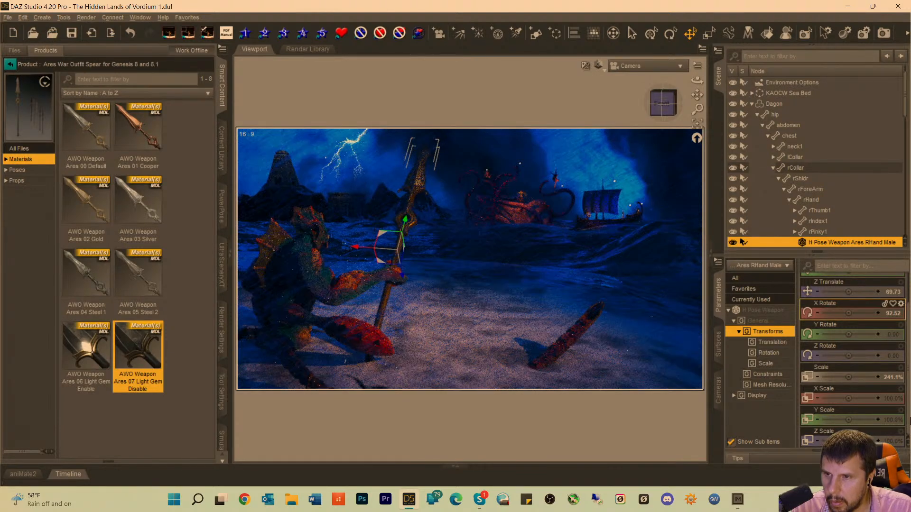
click(571, 105)
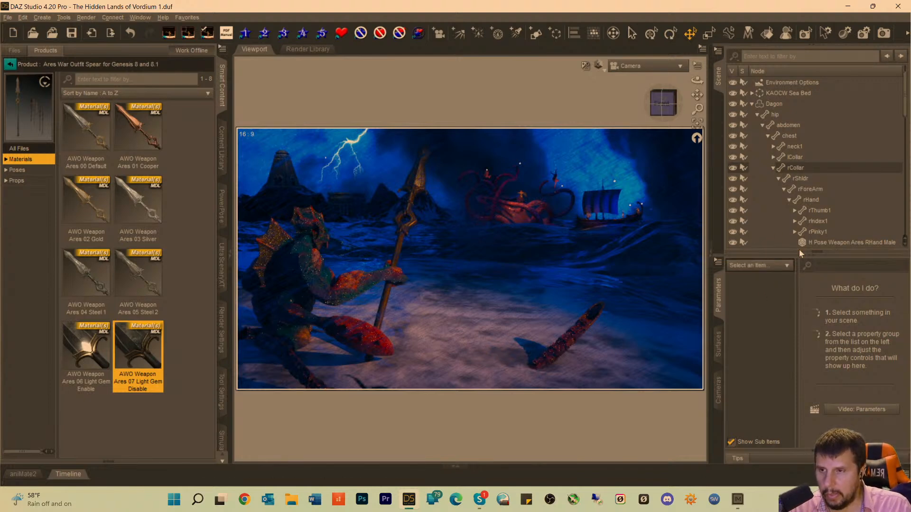
Collapse the Dagon hierarchy, select the first SpotLight, and warm its Temperature to 2424.24 K.
scroll(809, 189, down, 4)
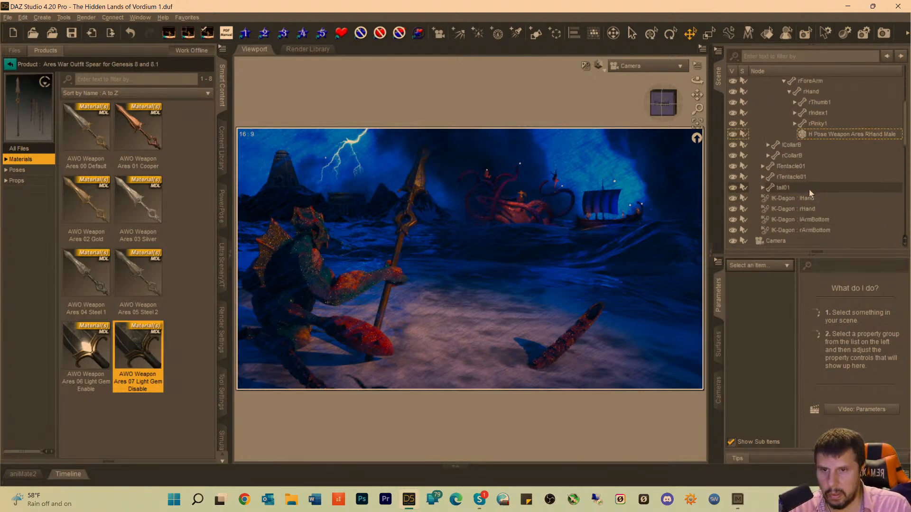
scroll(810, 192, down, 5)
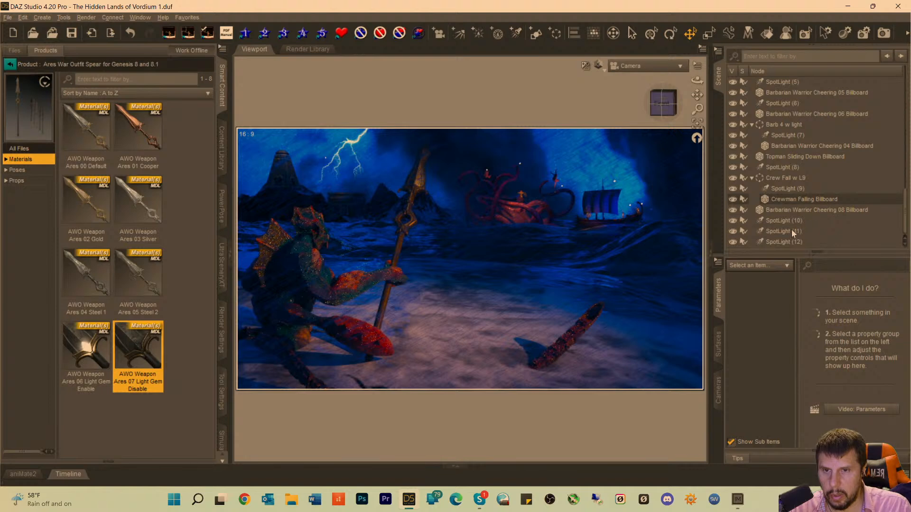
scroll(795, 183, up, 7)
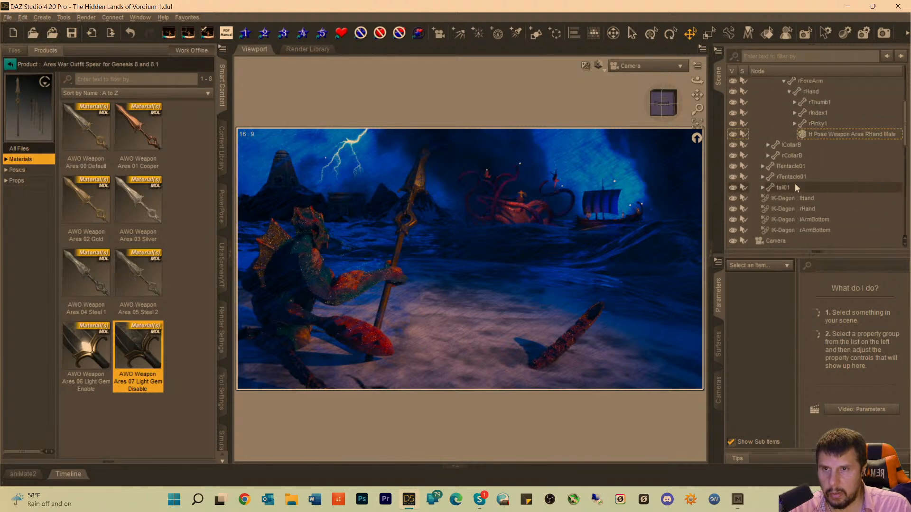
scroll(795, 183, up, 2)
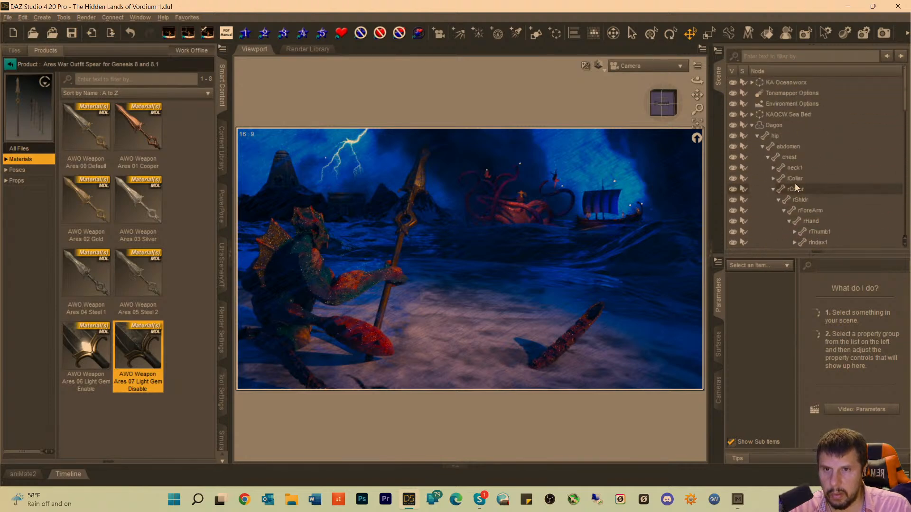
click(753, 126)
click(761, 146)
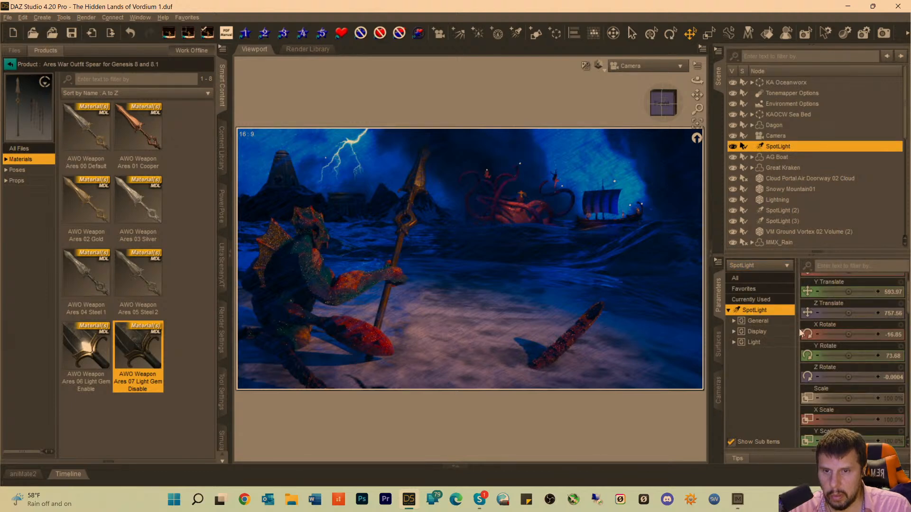
scroll(802, 333, down, 3)
scroll(862, 375, down, 10)
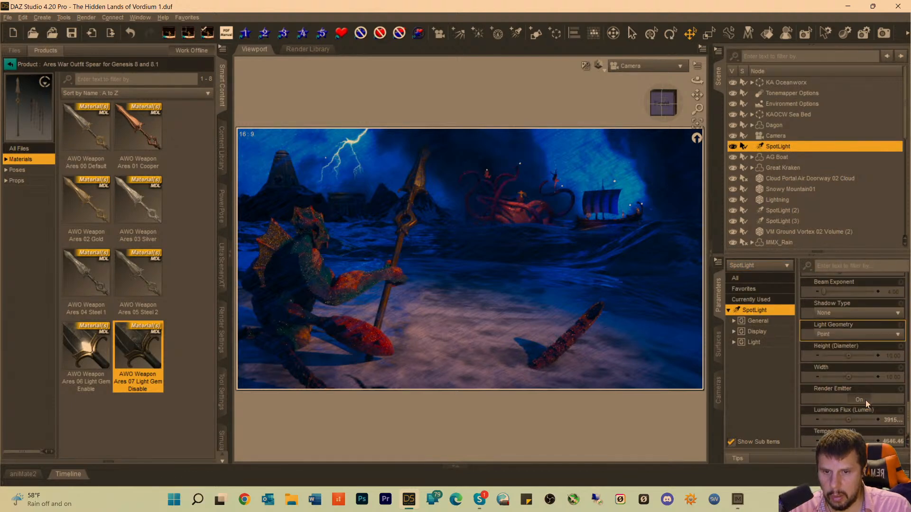
drag(846, 441, 838, 441)
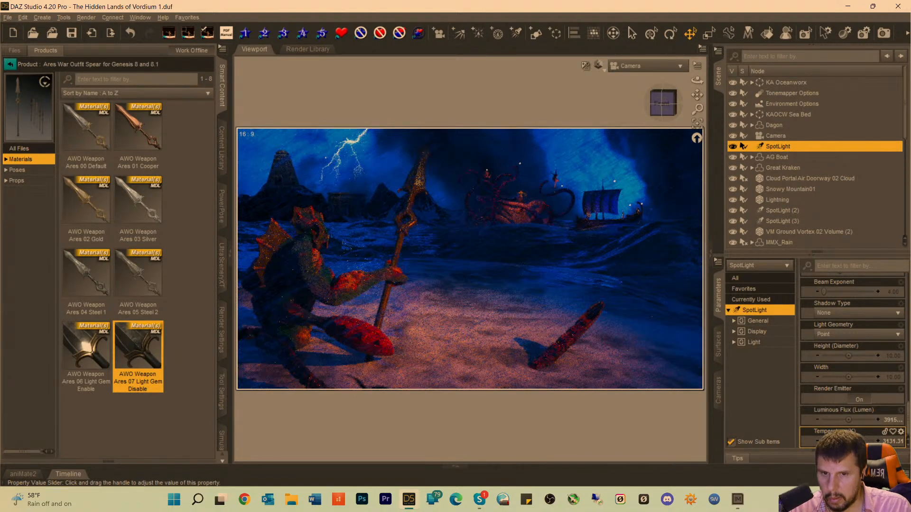
drag(839, 441, 836, 441)
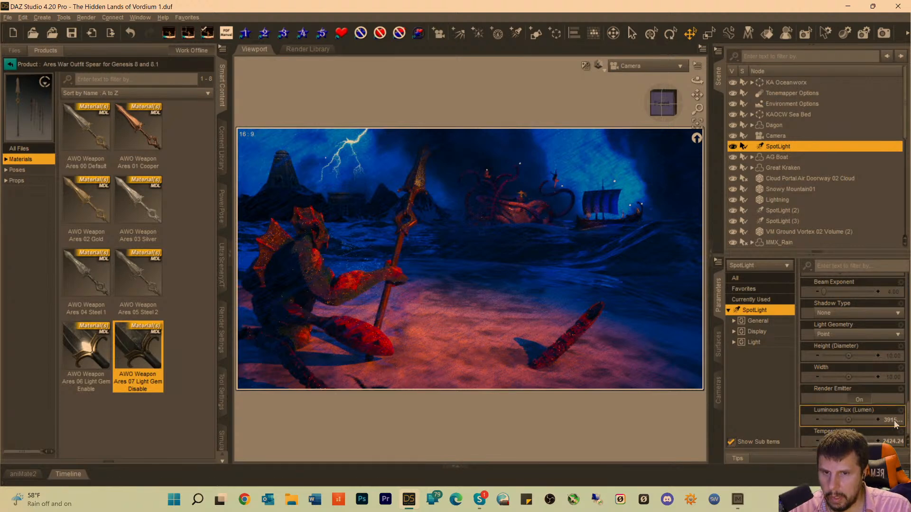
Set the first SpotLight's Luminous Flux to 291500 lumens and save the scene.
click(859, 420)
click(859, 421)
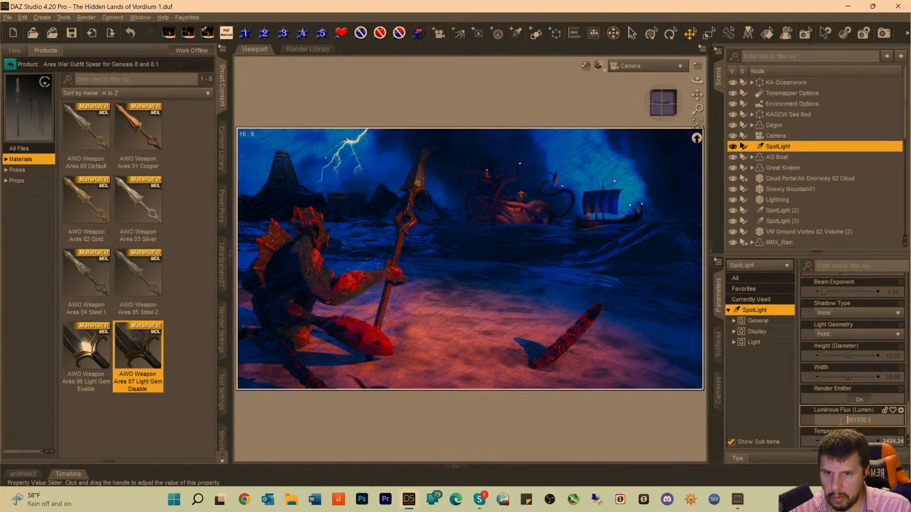
key(BackSpace)
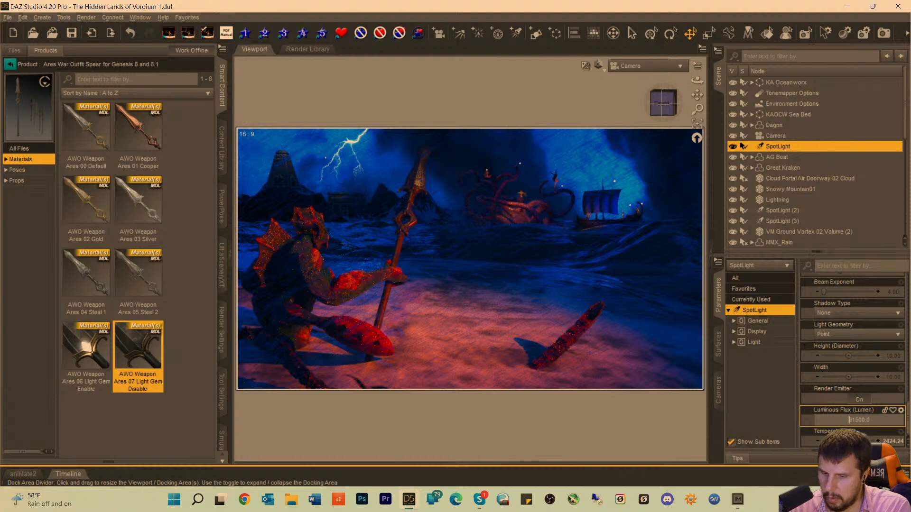
key(Return)
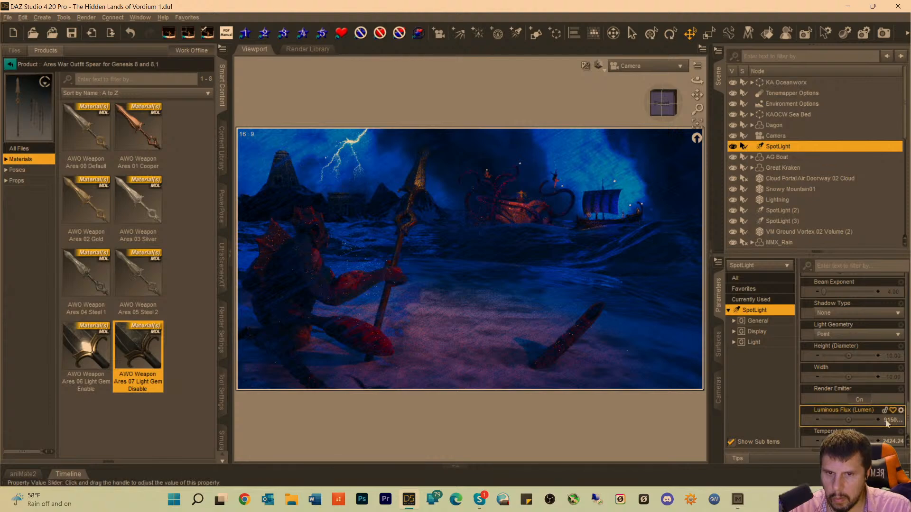
click(890, 420)
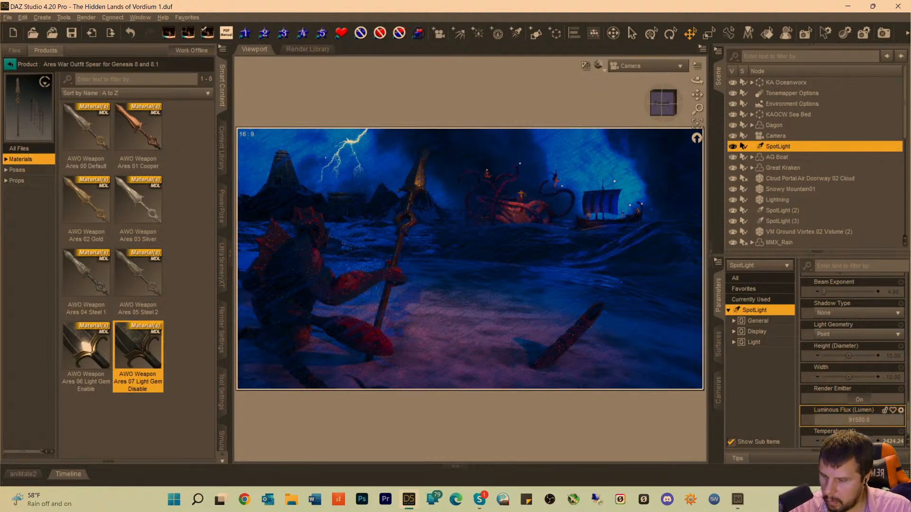
text(2)
key(Return)
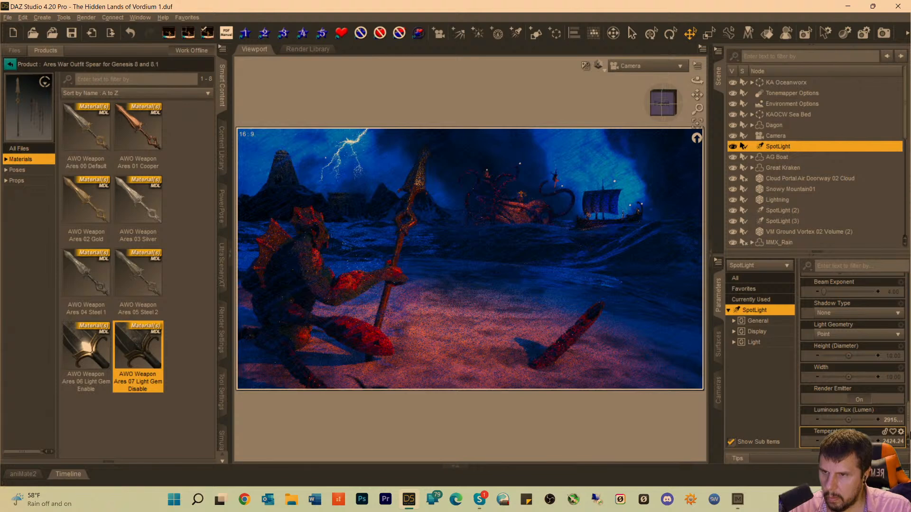
key(ctrl+s)
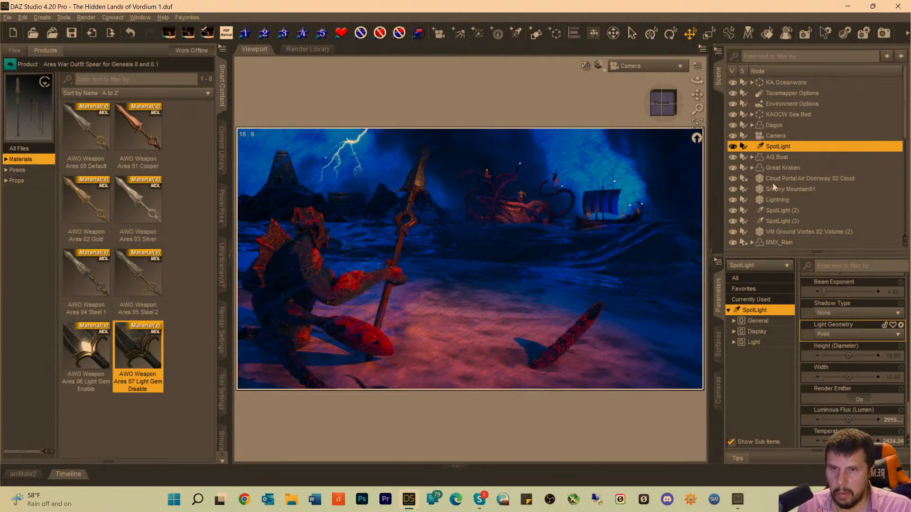
Select SpotLights (10), (9), (8) and (7) in turn to check where each one sits around the kraken and ship.
scroll(790, 214, down, 5)
scroll(792, 218, down, 2)
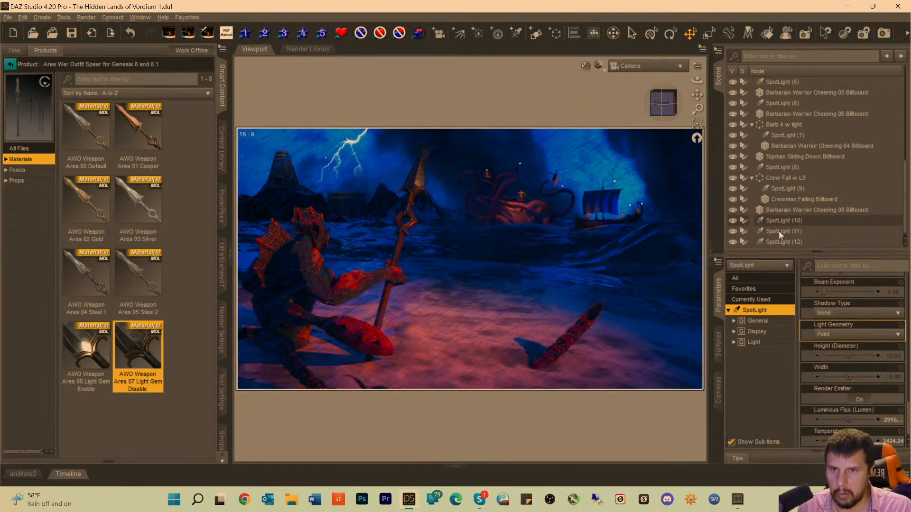
click(778, 221)
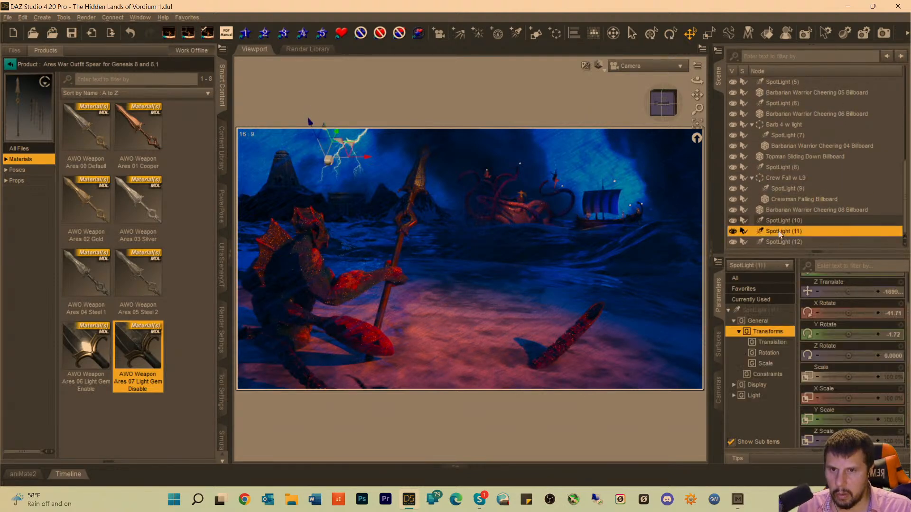
click(787, 189)
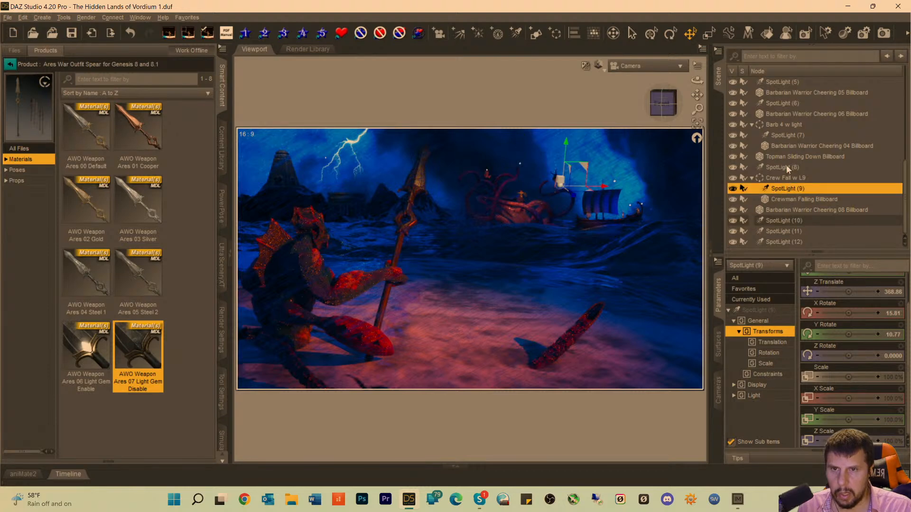
click(786, 166)
click(786, 136)
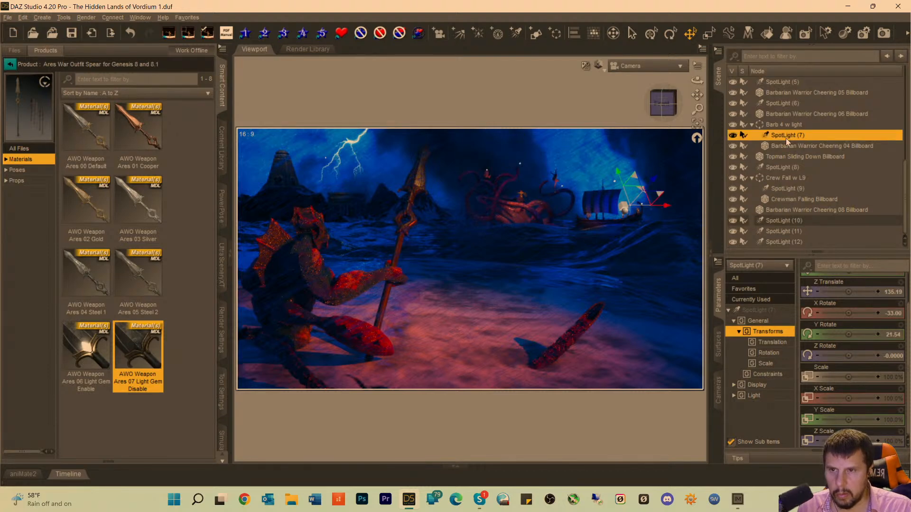
scroll(786, 138, up, 2)
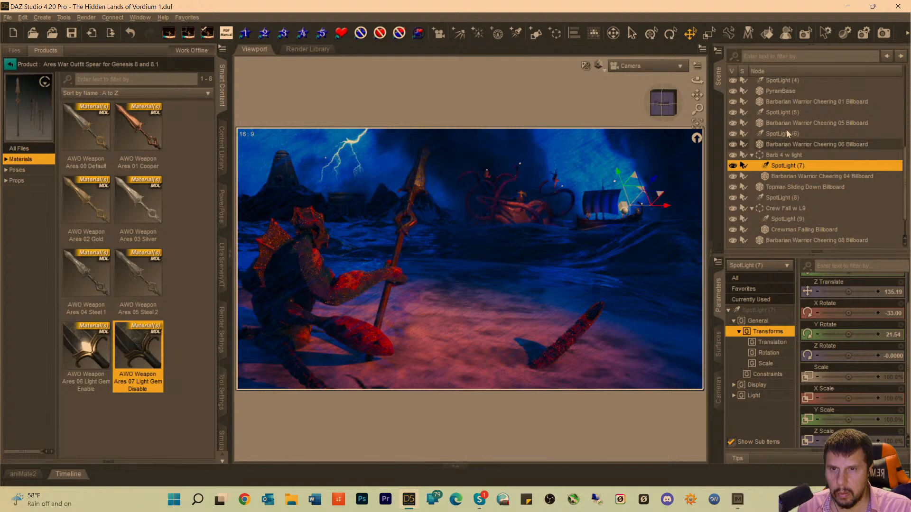
Set the Luminous Flux of SpotLight (6) above the ship to 291500 lumens and save the scene.
click(787, 134)
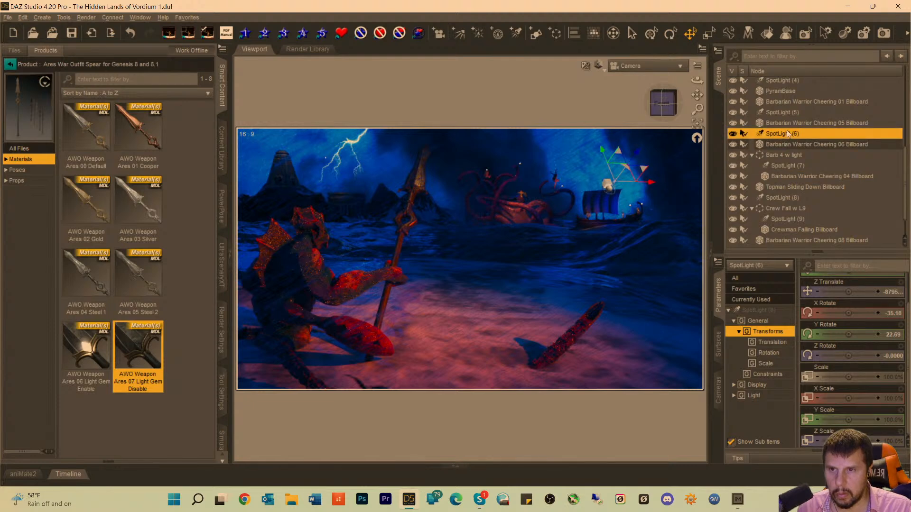
click(762, 310)
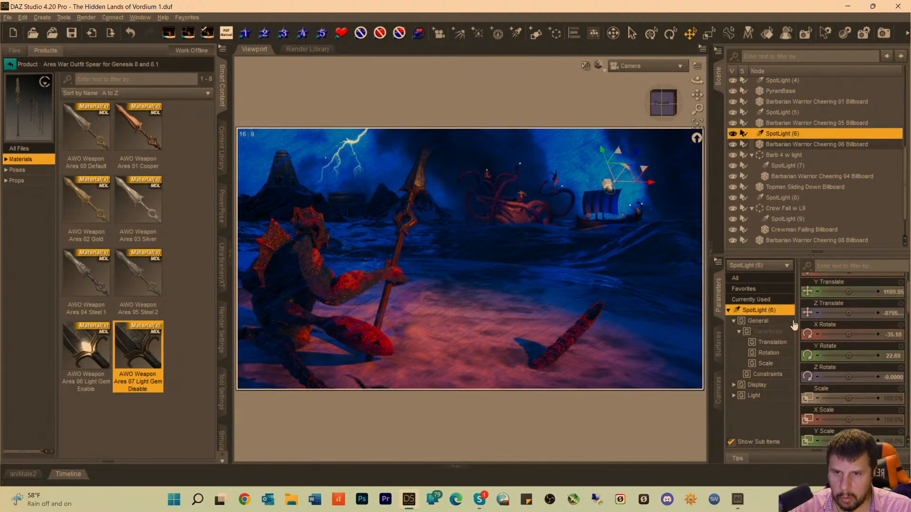
scroll(844, 386, down, 10)
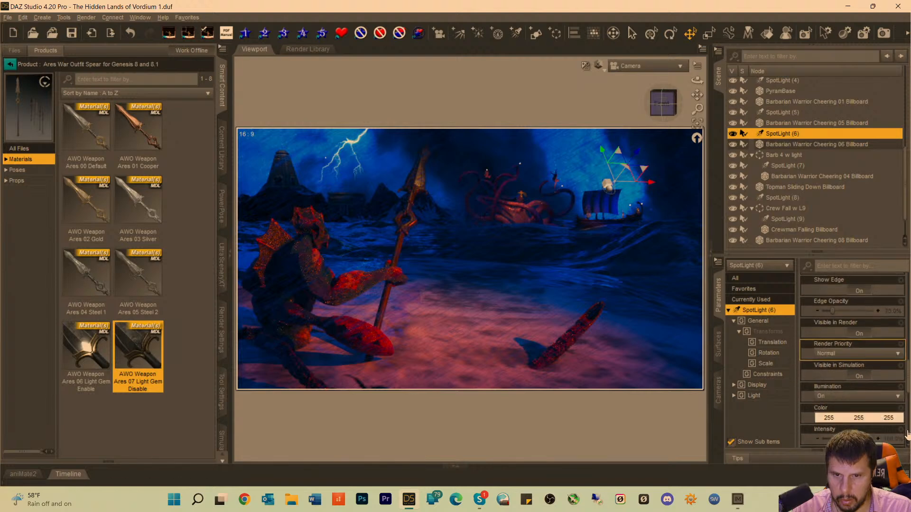
scroll(853, 403, down, 5)
click(860, 421)
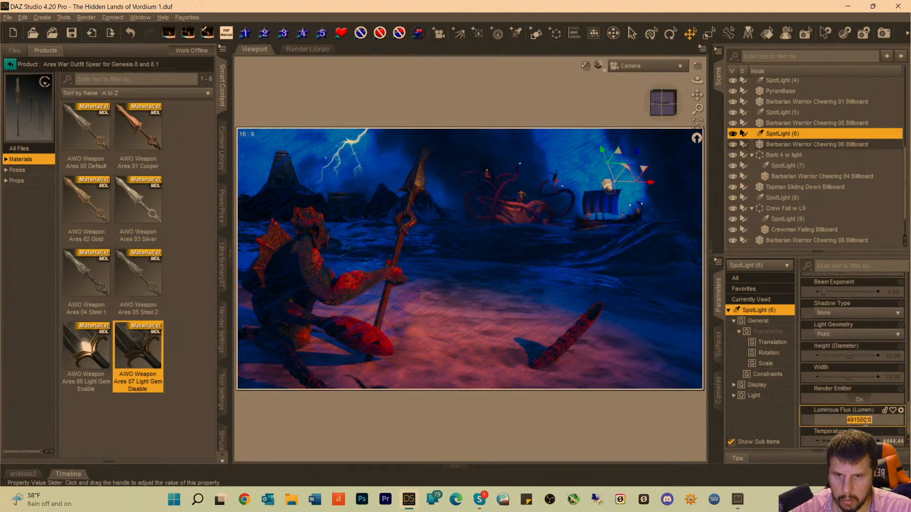
text(991500)
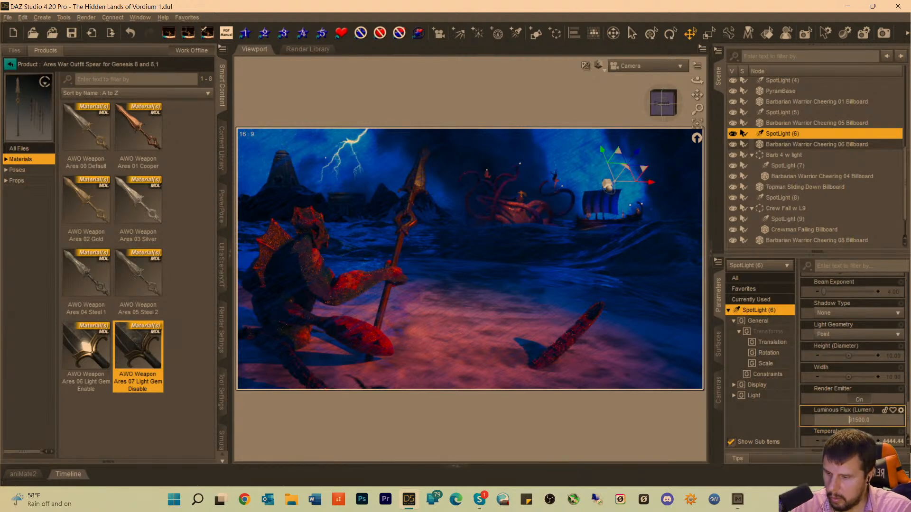
key(Return)
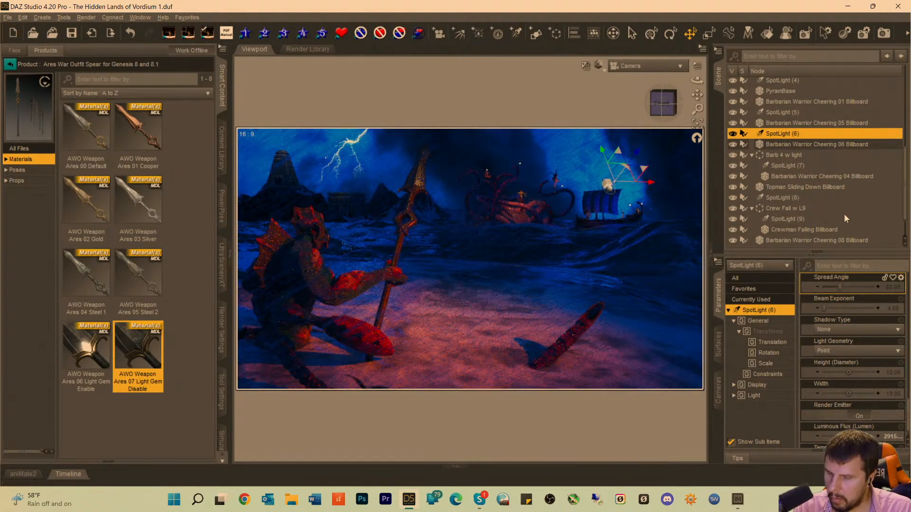
key(ctrl+s)
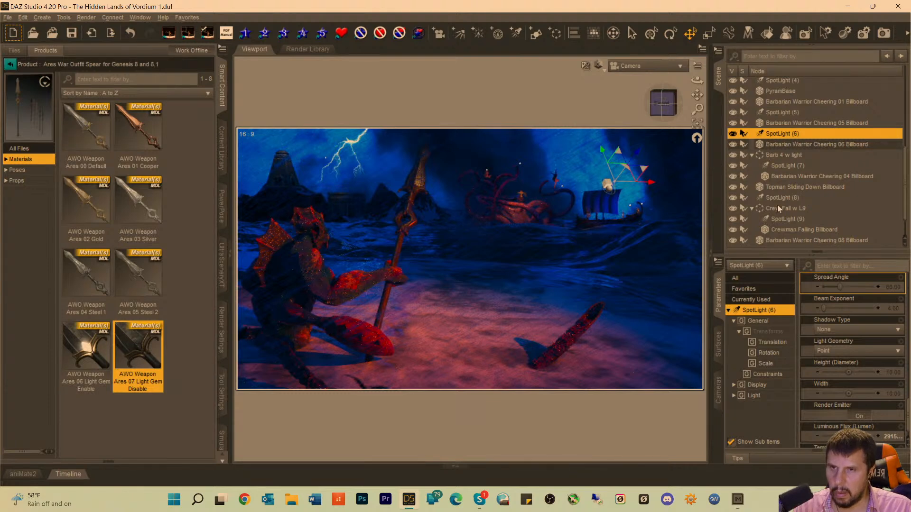
Check the positions of SpotLights (12), (10) and (11), and look through SpotLight (11) to see what it illuminates.
scroll(801, 198, down, 1)
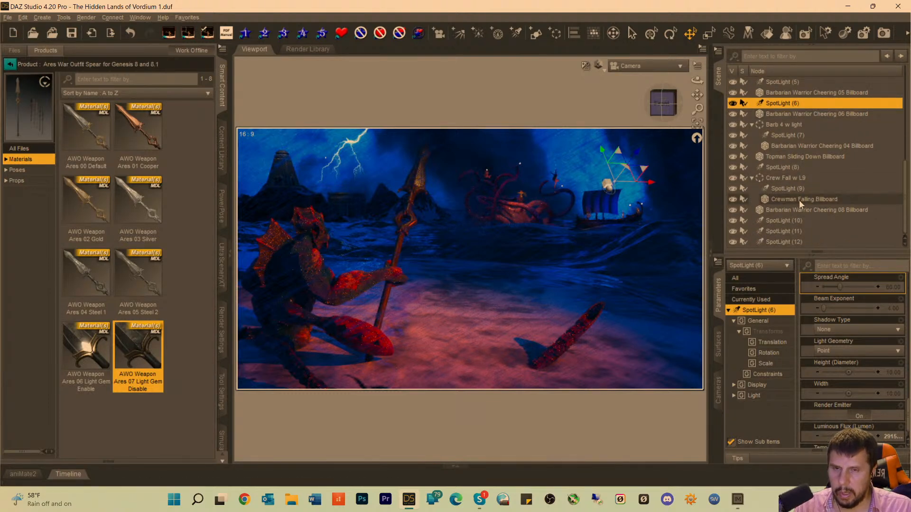
click(782, 242)
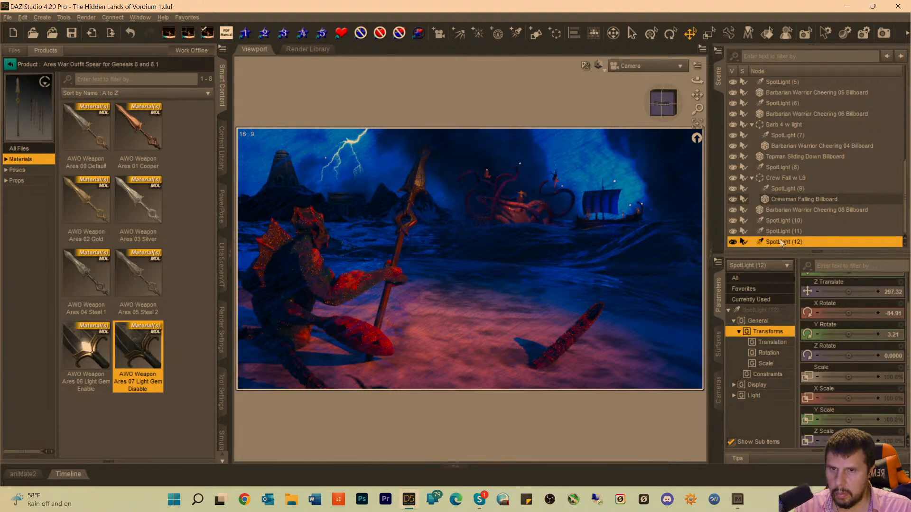
click(781, 225)
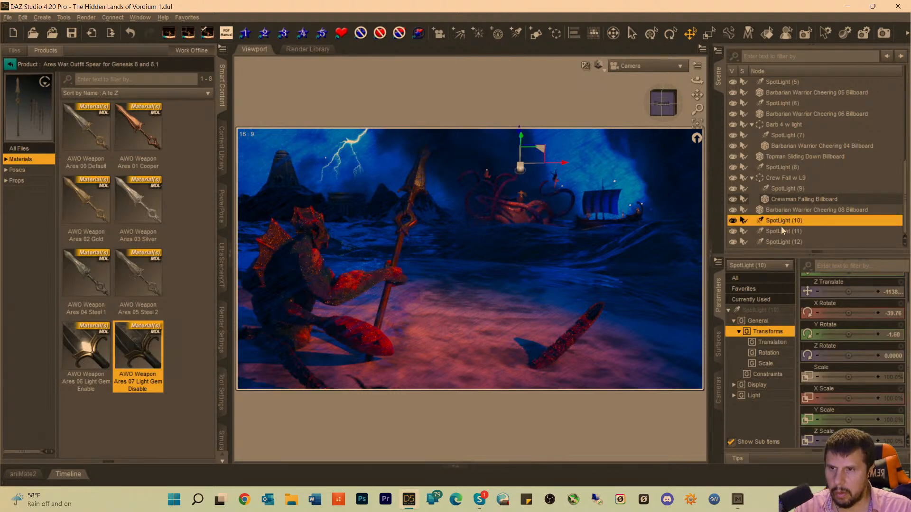
click(782, 230)
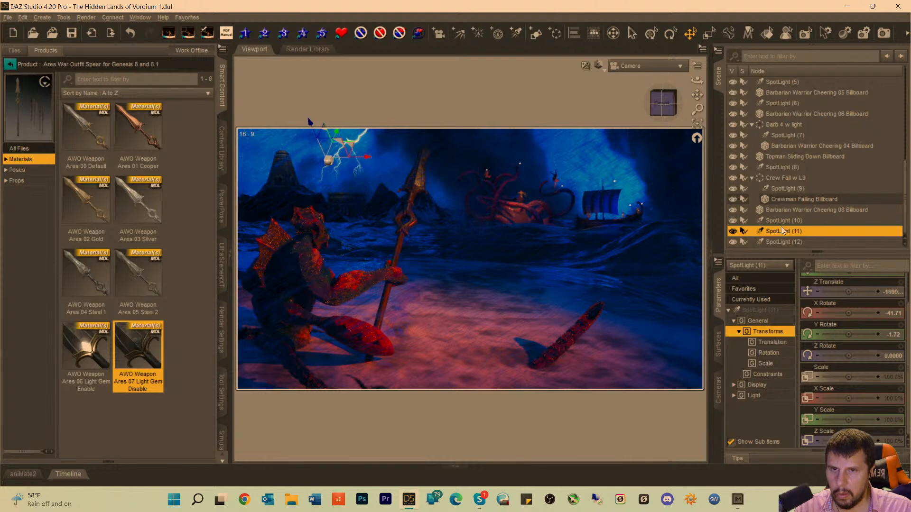
click(638, 66)
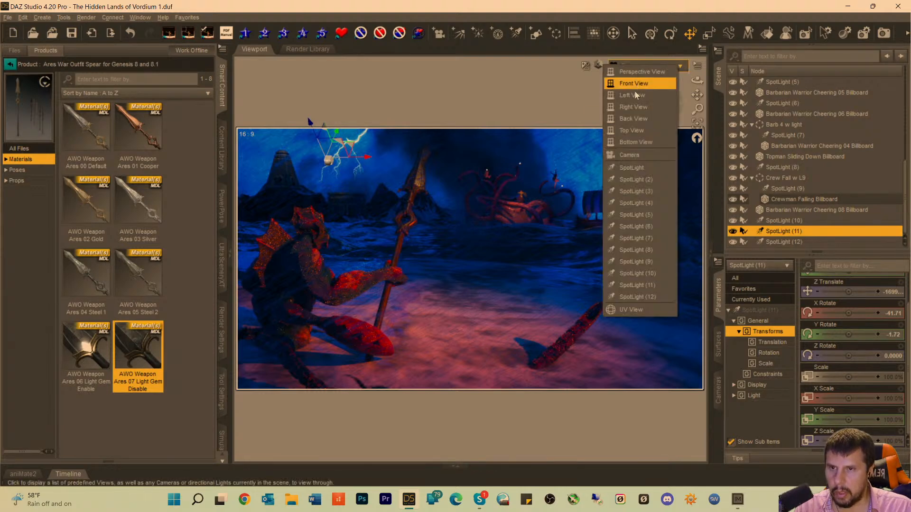
click(649, 284)
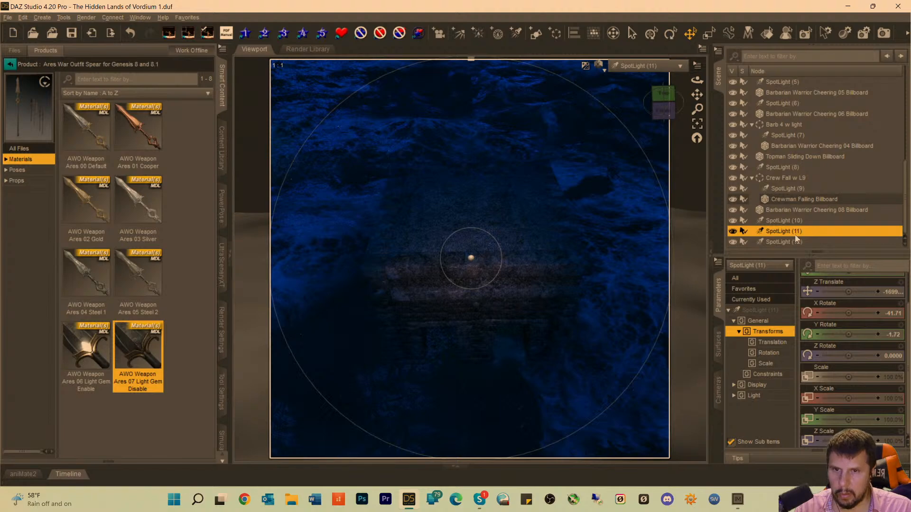
Select SpotLight (10) and look through it to check what it illuminates.
click(786, 221)
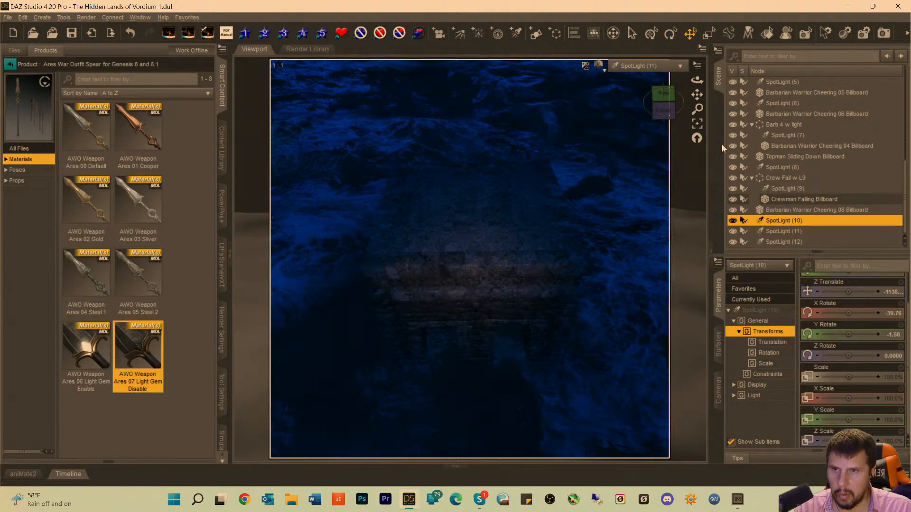
click(651, 67)
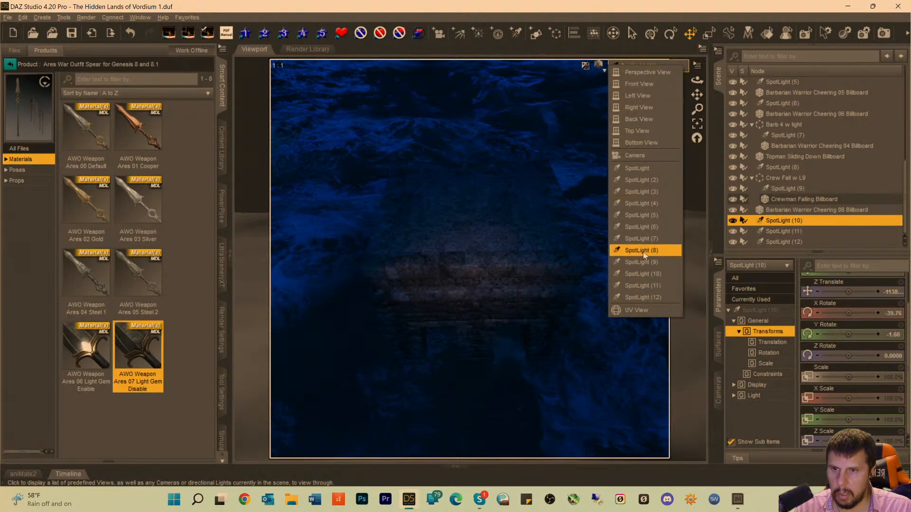
click(643, 274)
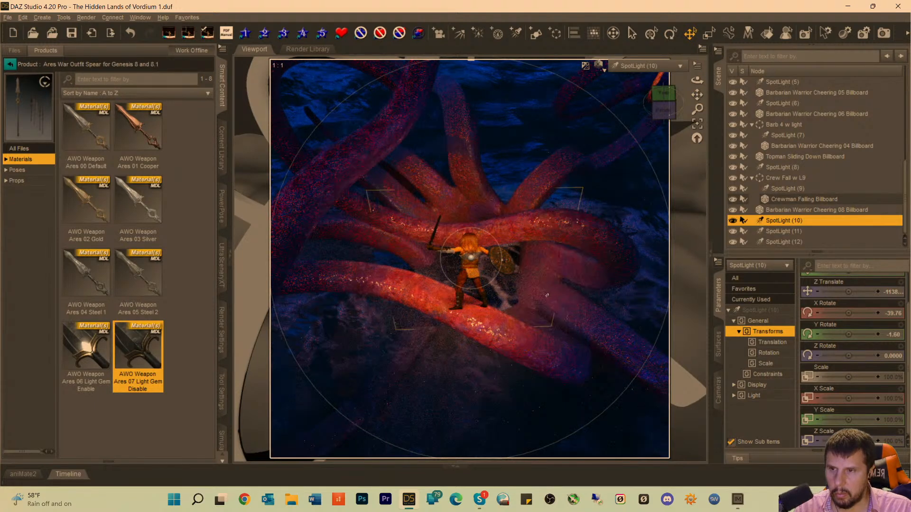
Move SpotLight (10) closer to the warrior on the kraken, tilting it to about -25.90 X Rotate and -2.98 Y Rotate, and return to the Camera view.
scroll(548, 280, up, 1)
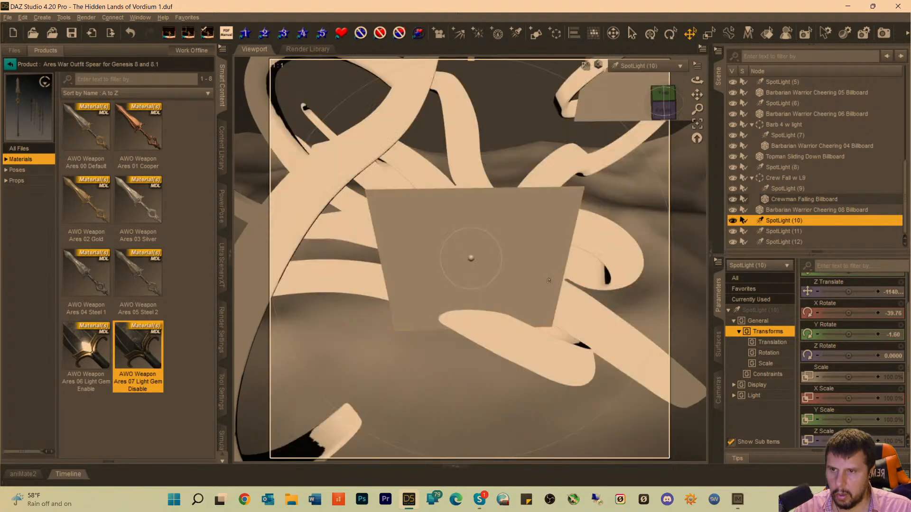
scroll(548, 280, up, 1)
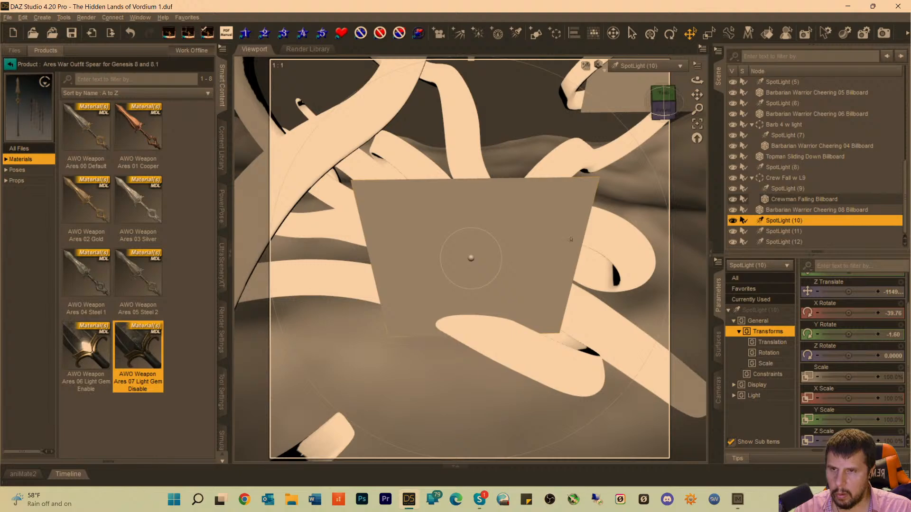
scroll(570, 239, up, 2)
drag(696, 95, 699, 67)
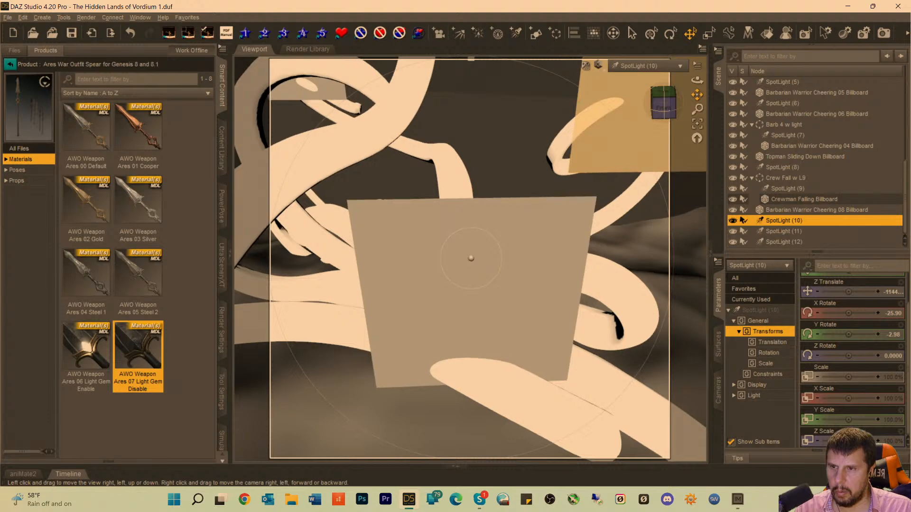
drag(697, 95, 698, 76)
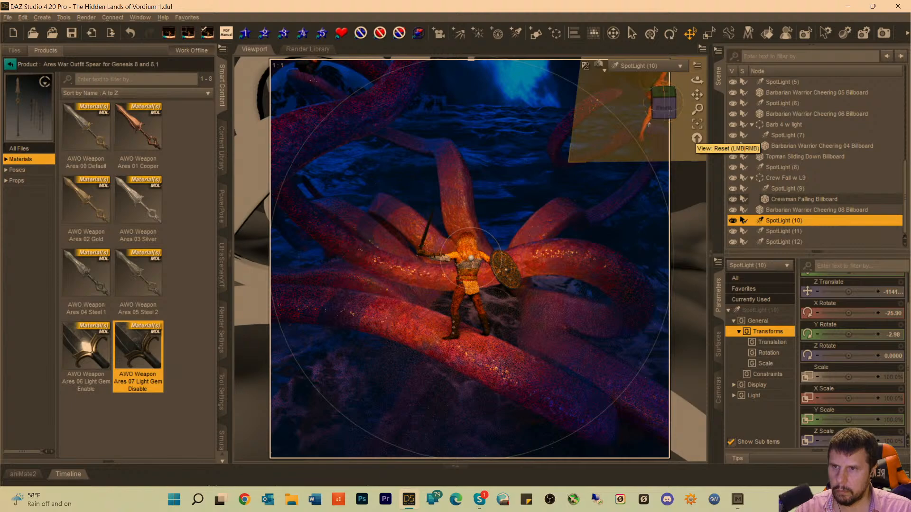
click(642, 67)
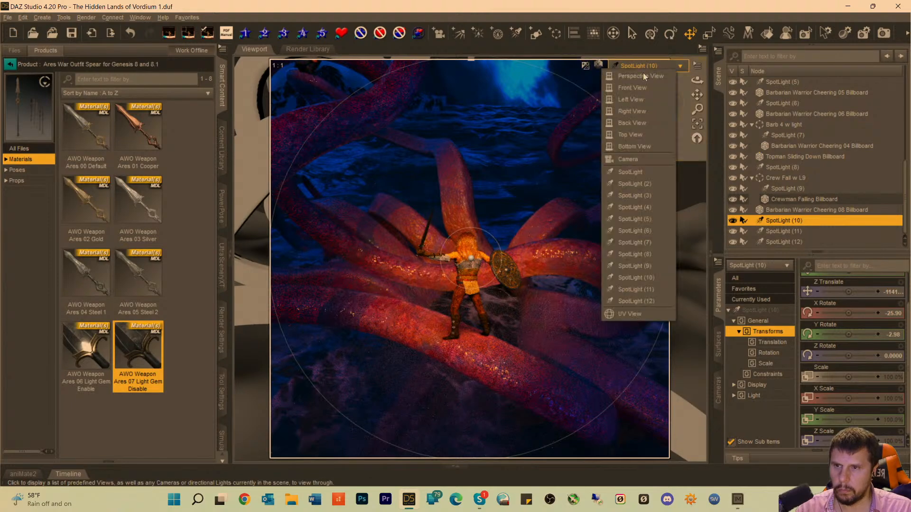
click(638, 159)
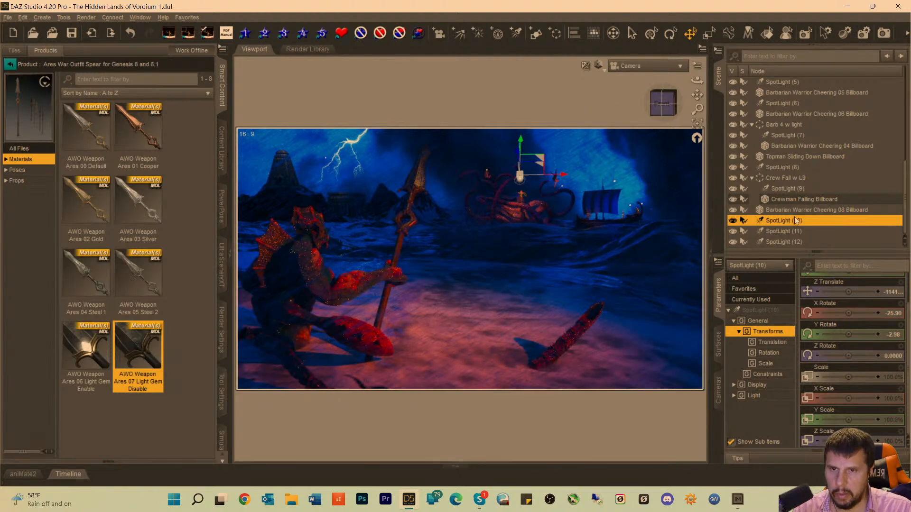
Look through SpotLight (12), re-aim it at the spear creature with X Rotate about -50.42 and Y Rotate about 52.48, and return to the Camera view.
click(777, 242)
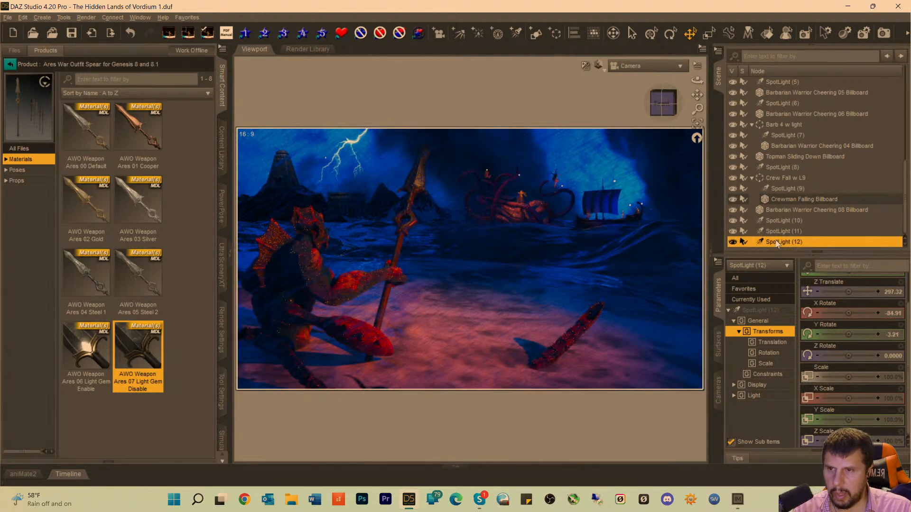
click(645, 66)
click(635, 302)
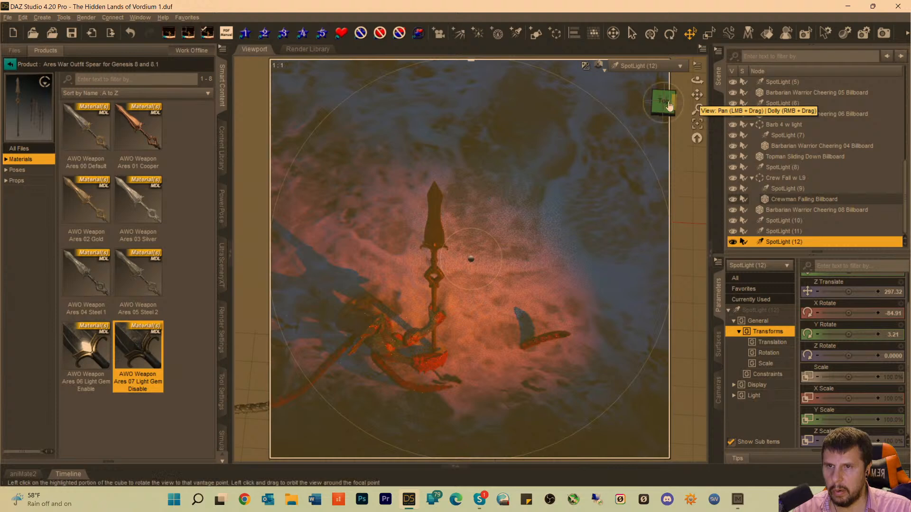
mouse_move(697, 95)
mouse_down()
mouse_move(702, 101)
mouse_move(700, 92)
mouse_up()
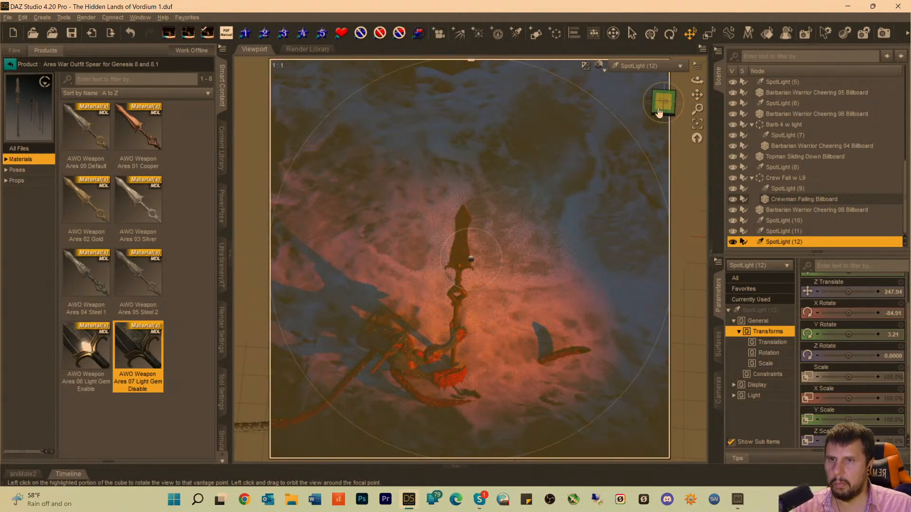
mouse_move(659, 109)
mouse_down()
mouse_move(650, 107)
mouse_move(691, 82)
mouse_up()
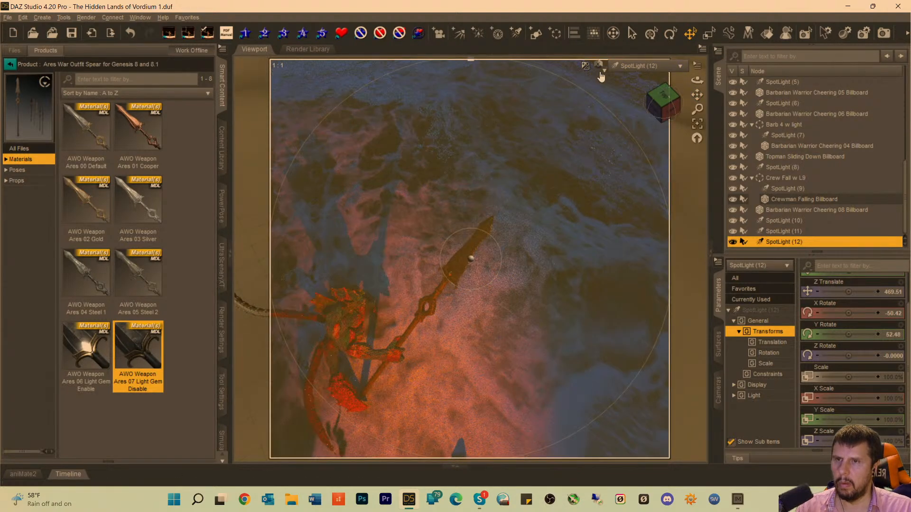
click(617, 66)
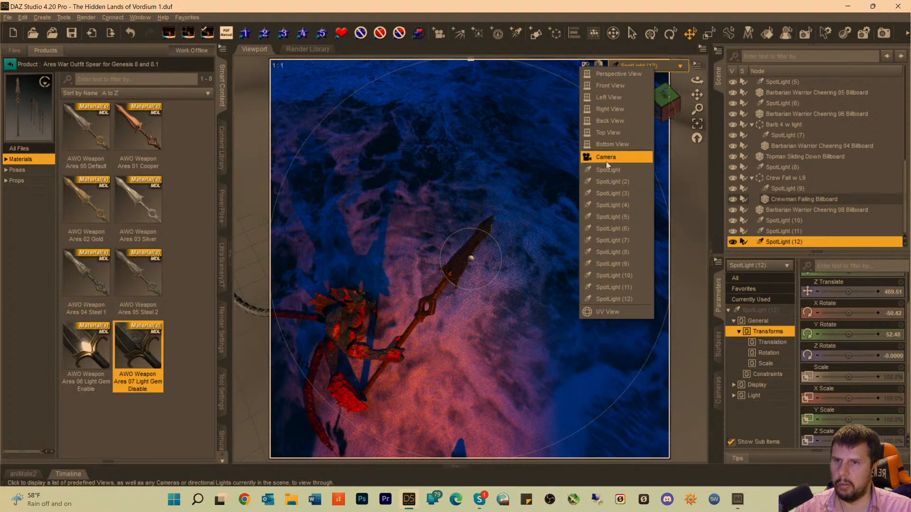
click(605, 158)
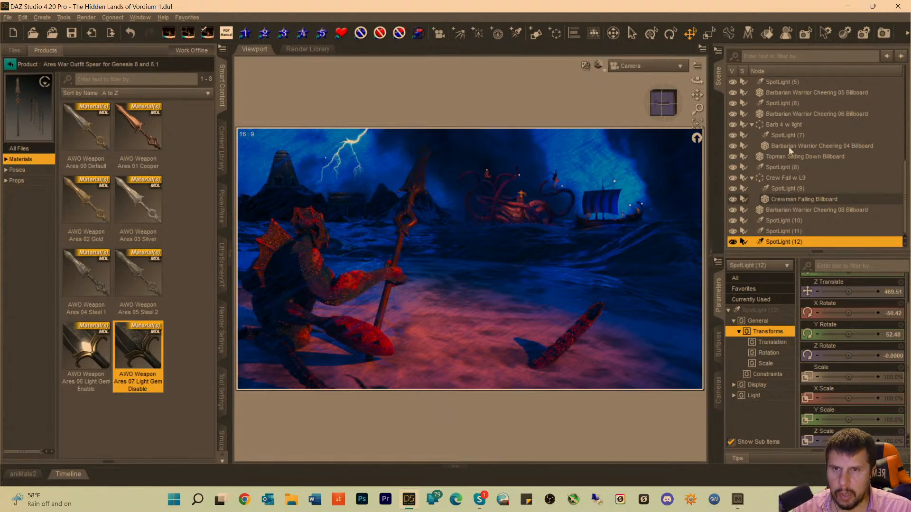
Find MMX_Rain in the scene, move it along Z to about 1198 in the textured preview, and check it in the rendered preview.
scroll(807, 114, up, 6)
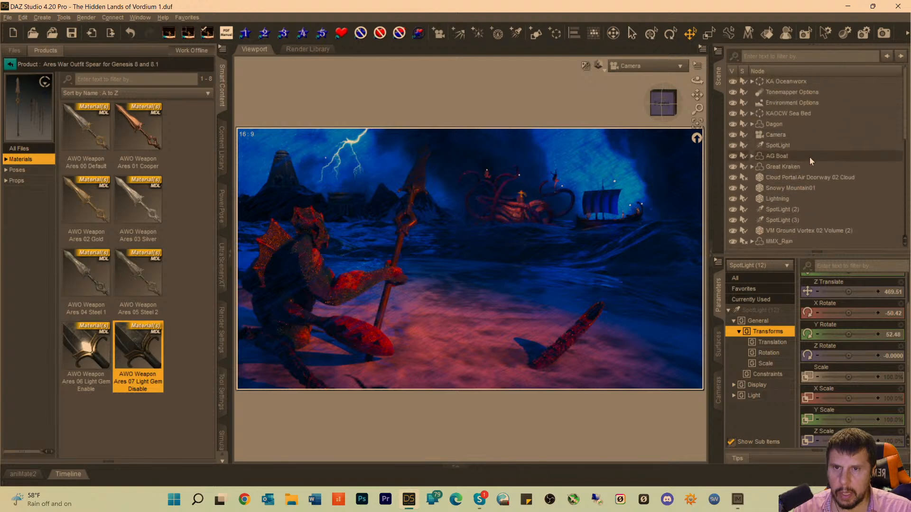
click(782, 177)
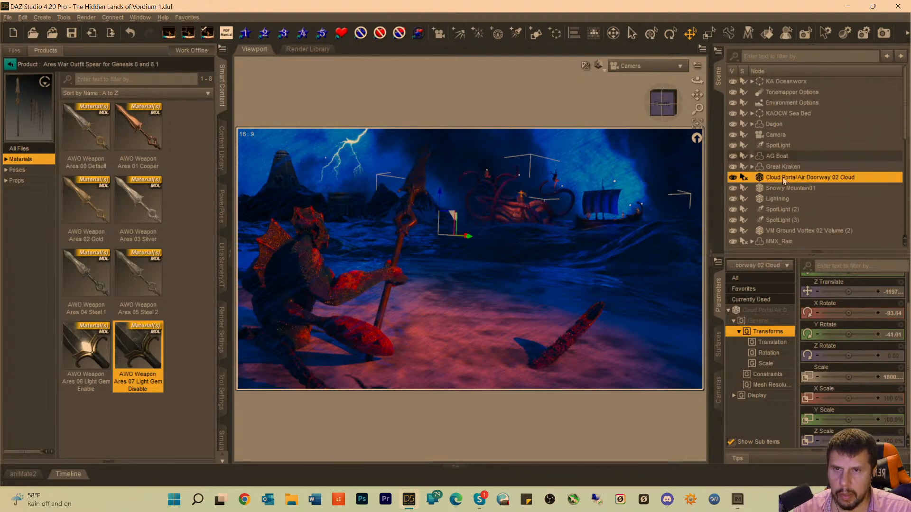
scroll(782, 177, down, 1)
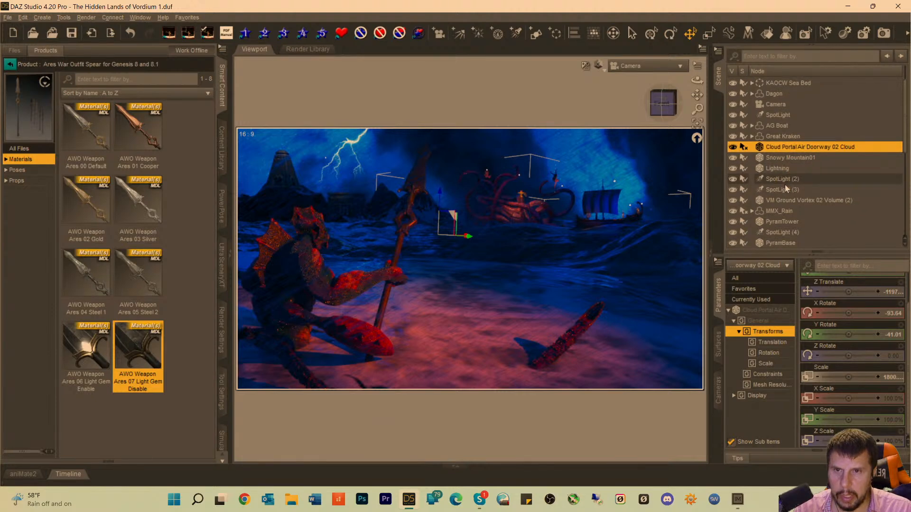
scroll(784, 184, down, 2)
scroll(785, 188, down, 2)
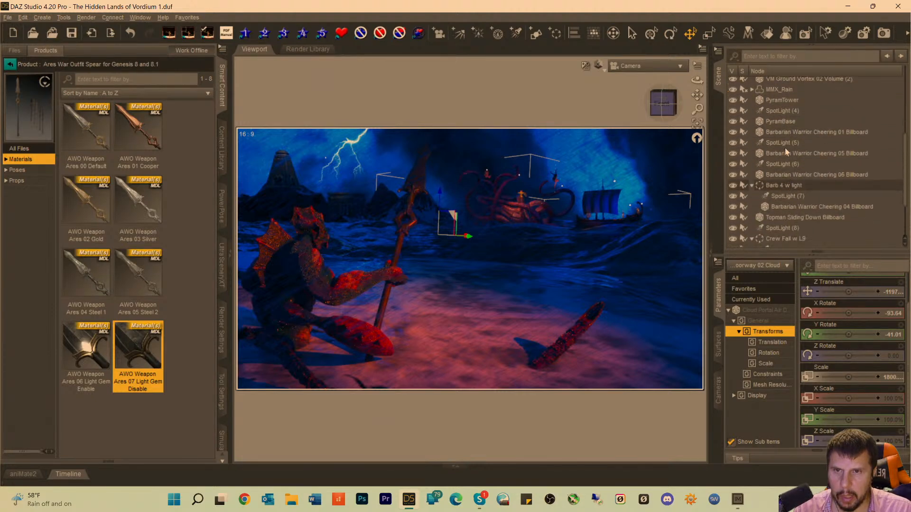
scroll(784, 147, up, 1)
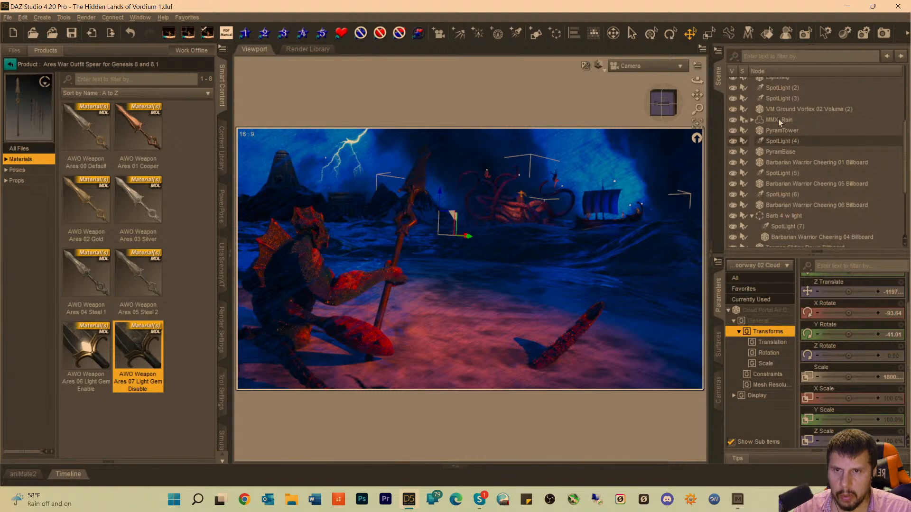
click(774, 117)
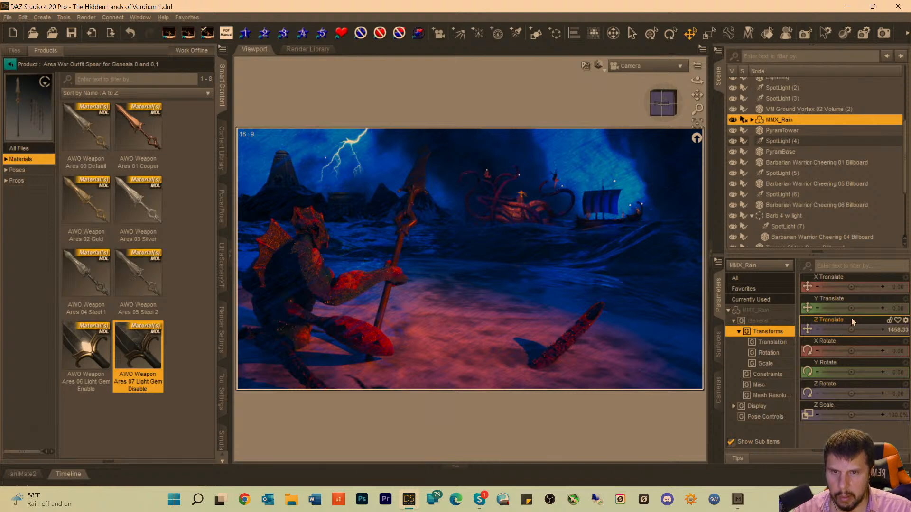
mouse_move(849, 324)
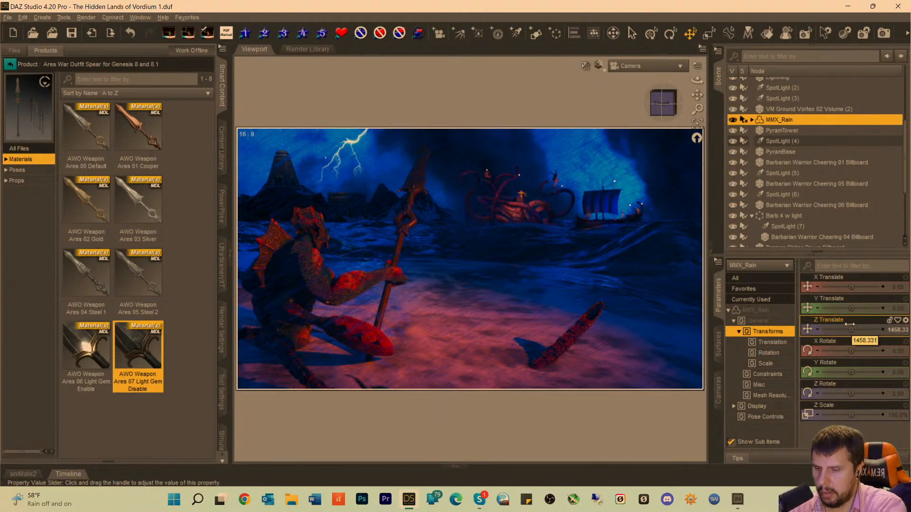
key(ctrl+9)
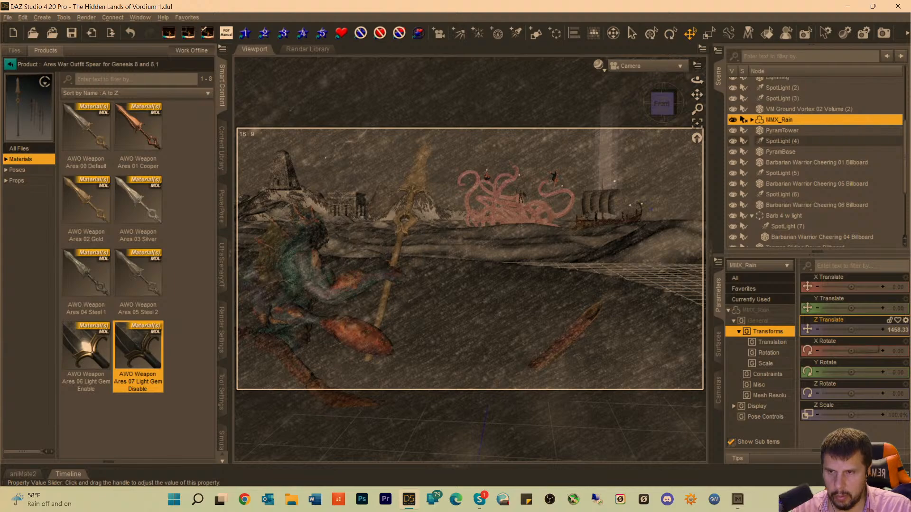
mouse_move(849, 331)
mouse_down()
mouse_move(863, 329)
mouse_move(835, 329)
mouse_up()
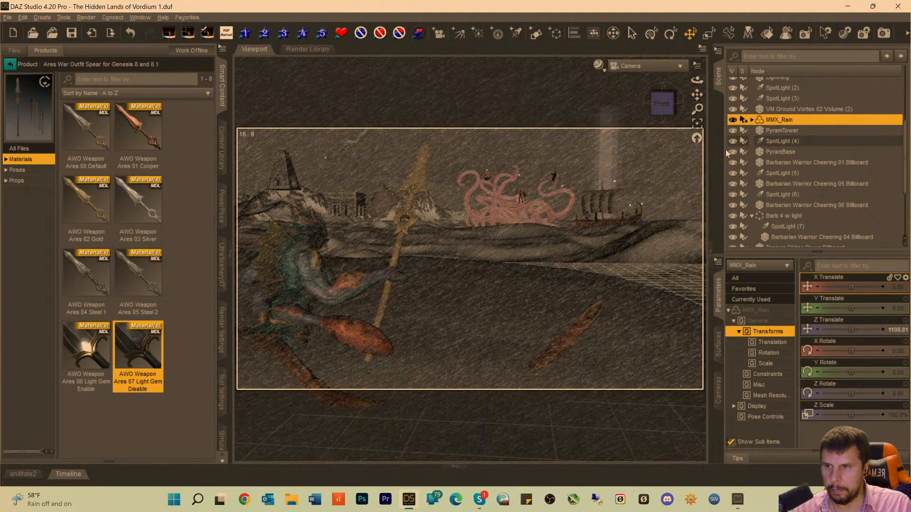
key(ctrl+0)
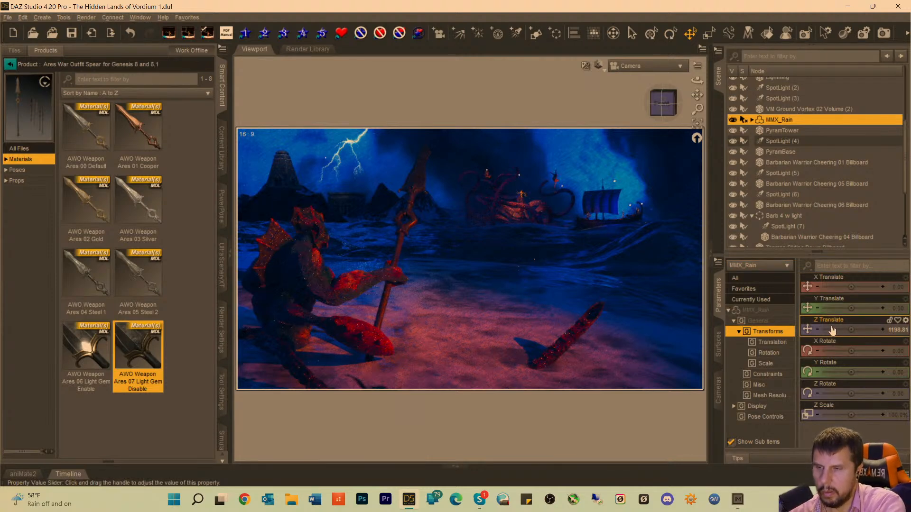
Set the Z Translate of MMX_Rain to about 1285.16 and check the rain in the rendered preview.
key(ctrl+9)
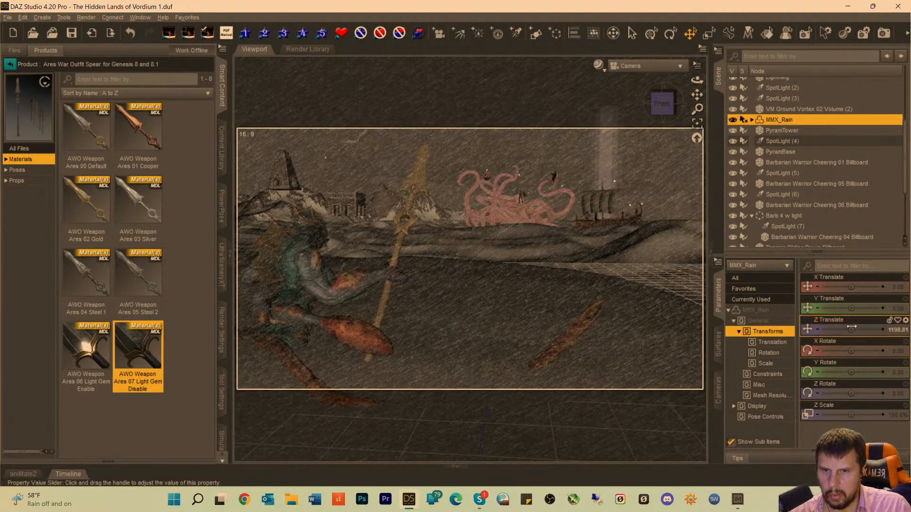
drag(851, 327, 864, 329)
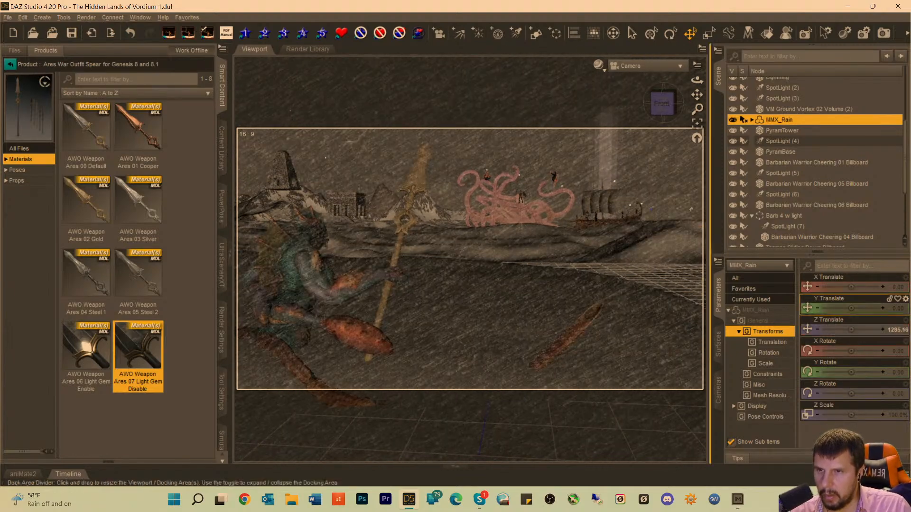
click(733, 173)
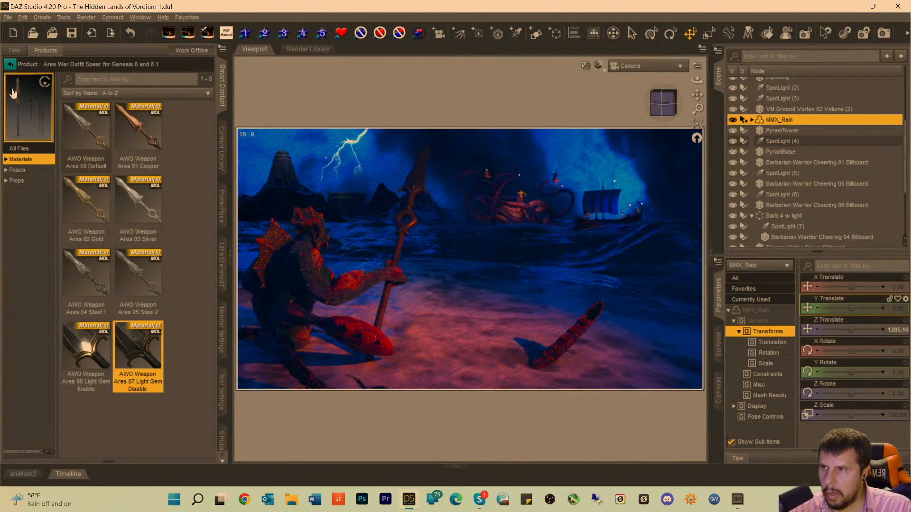
Limit the product library to content matching the selected rain, clear the search text, and open the materials of MMX Rain Tool.
click(10, 64)
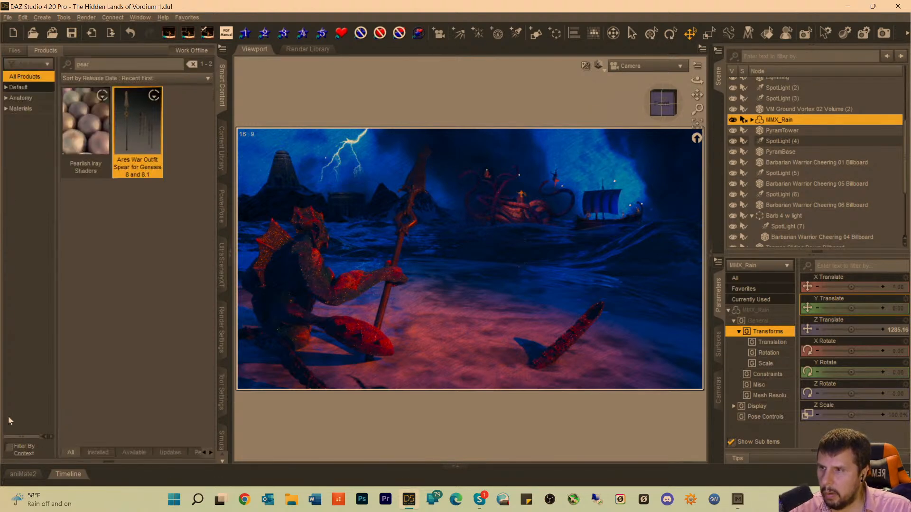
click(8, 447)
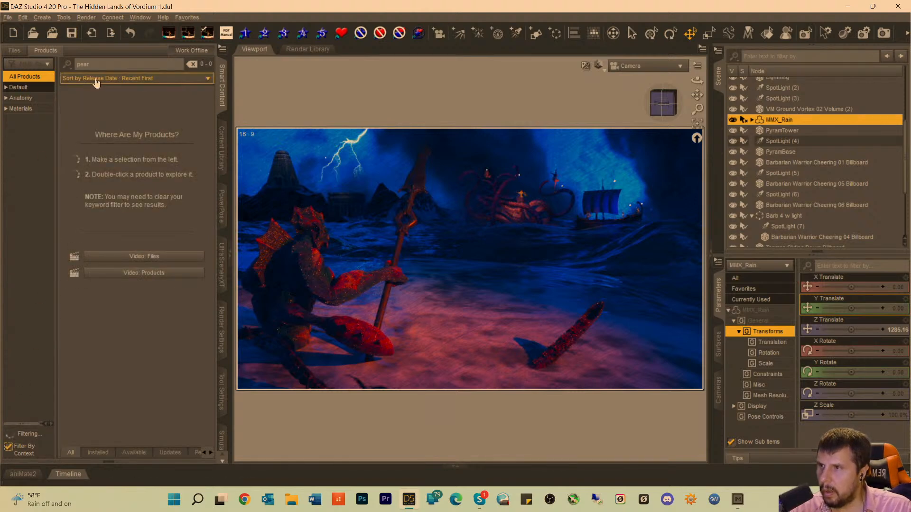
click(191, 64)
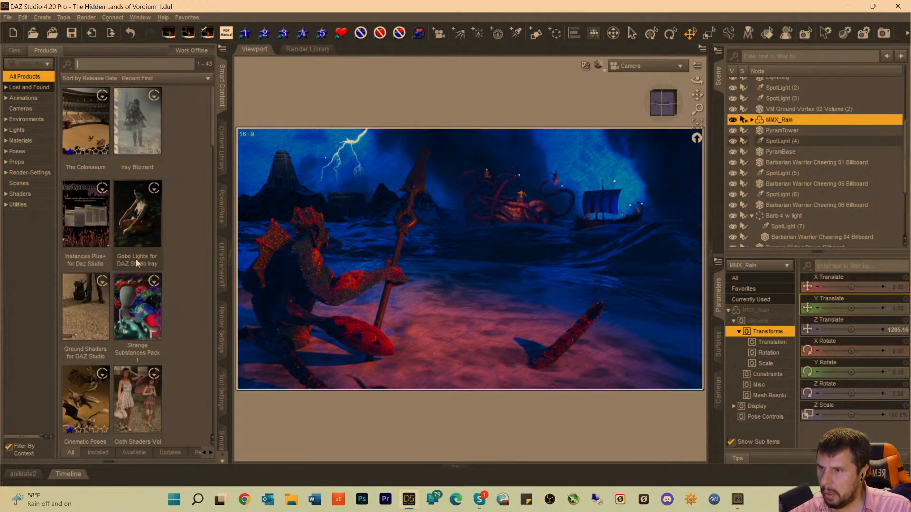
scroll(136, 259, down, 3)
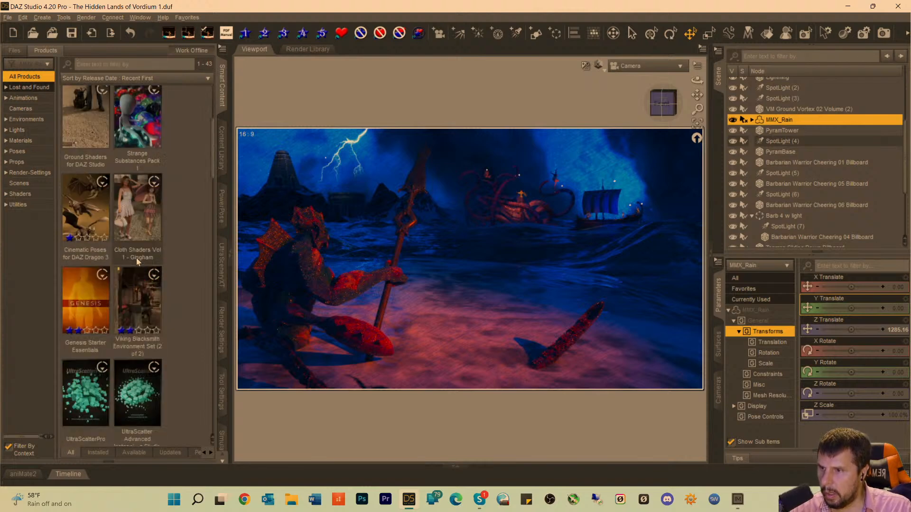
click(18, 141)
double_click(79, 142)
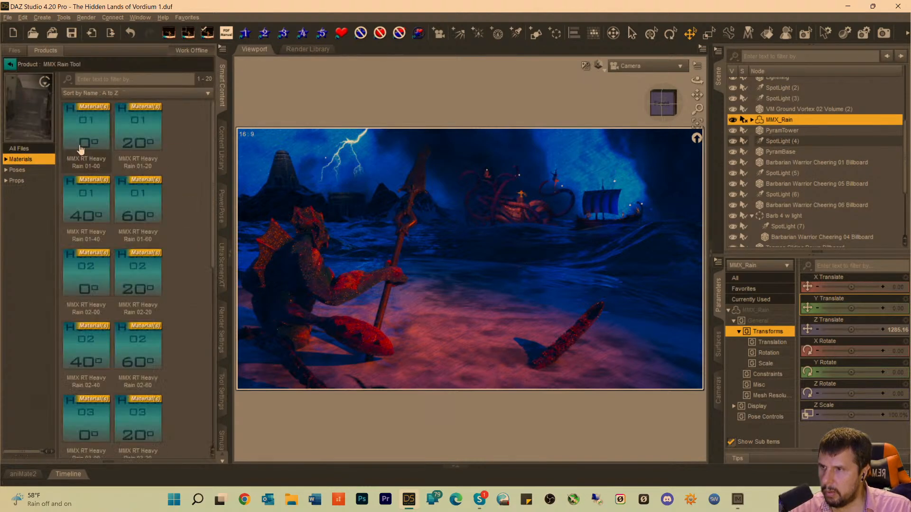
Look through the materials and poses of MMX Rain Tool and apply the MMX RT Random 4 preset to MMX_Rain.
scroll(174, 238, down, 8)
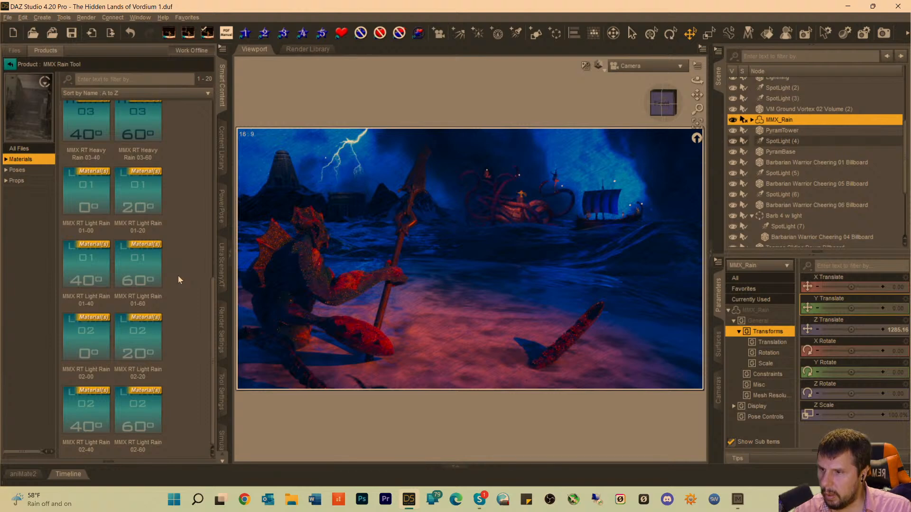
scroll(178, 275, up, 2)
scroll(178, 276, up, 3)
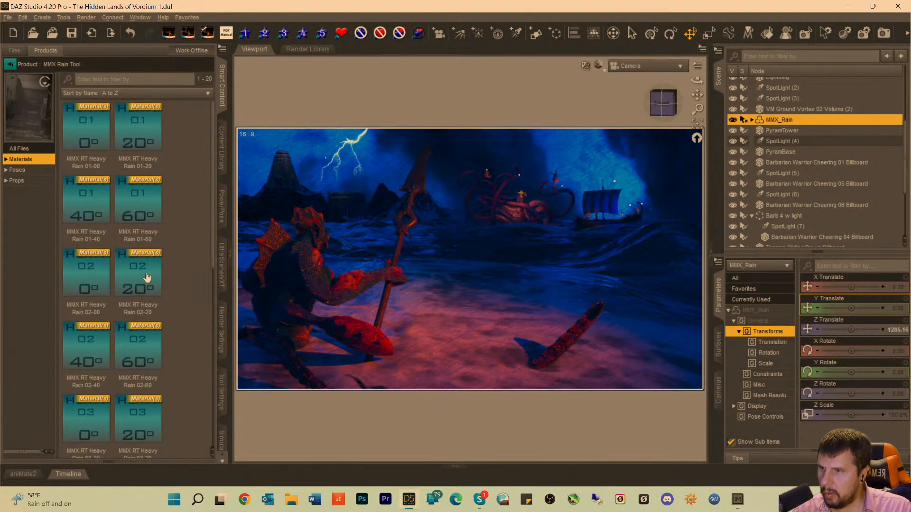
click(17, 171)
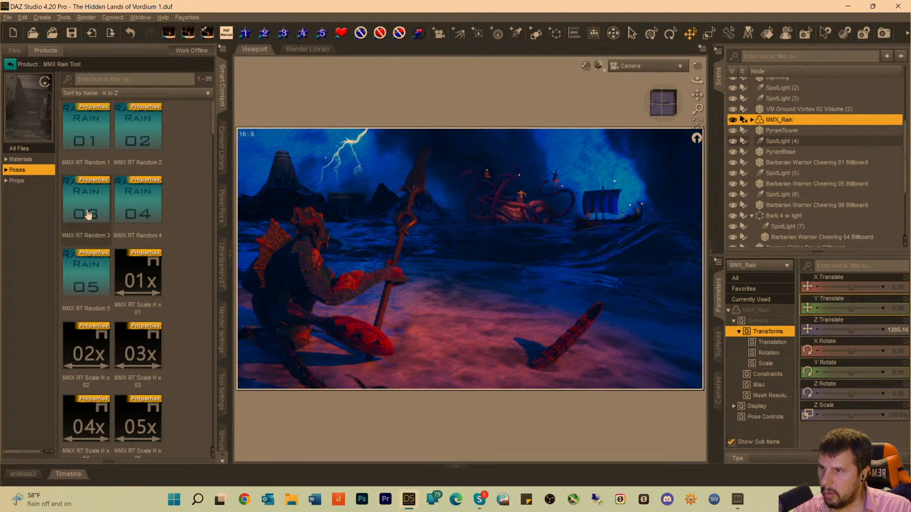
mouse_move(132, 207)
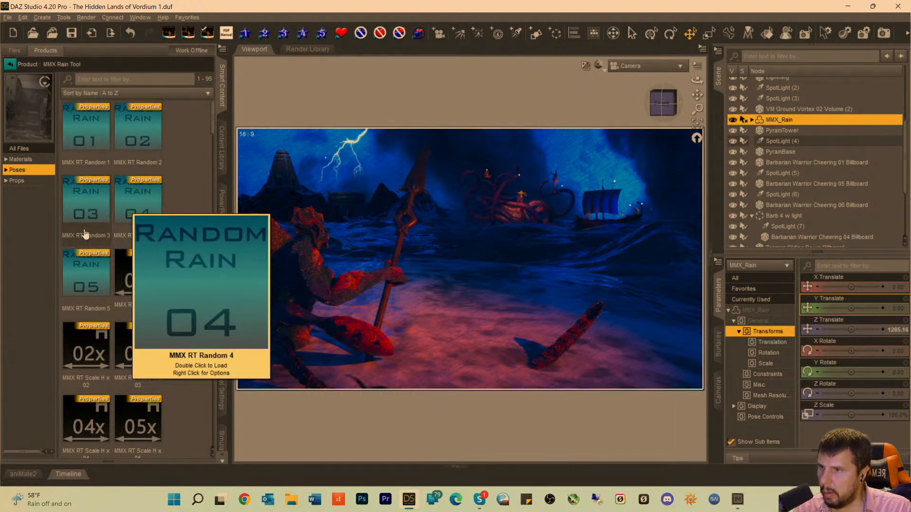
scroll(187, 280, down, 10)
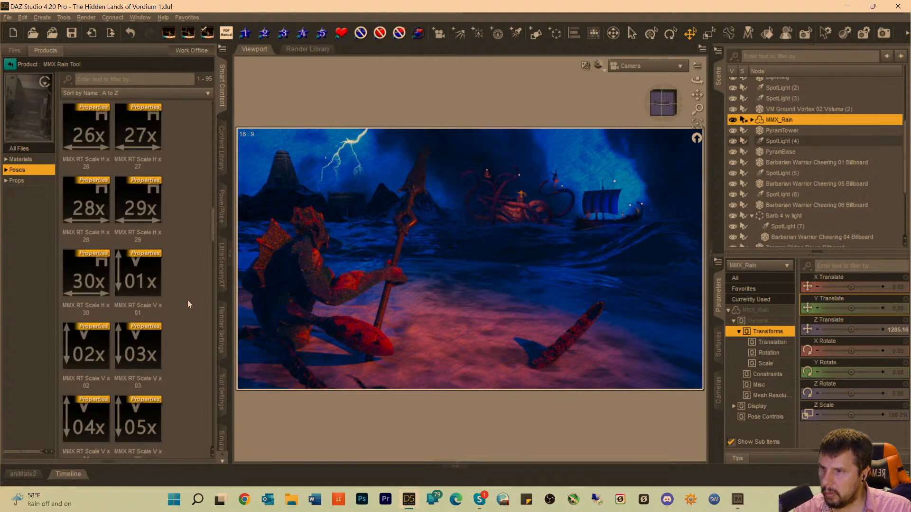
scroll(187, 301, up, 1)
scroll(188, 330, down, 10)
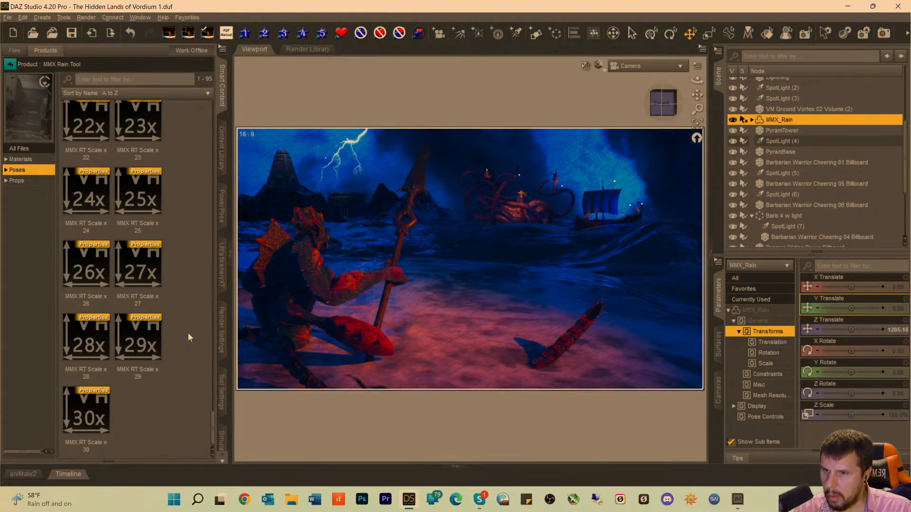
scroll(183, 329, up, 10)
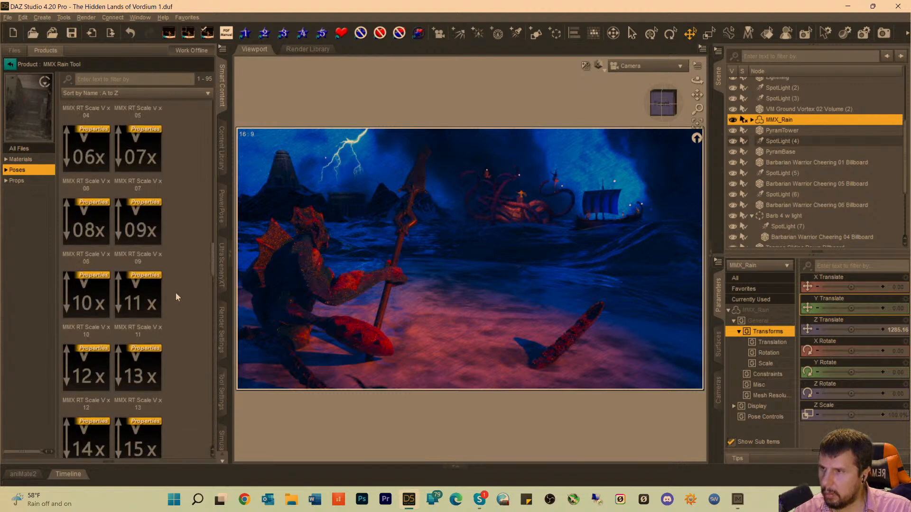
scroll(173, 289, up, 15)
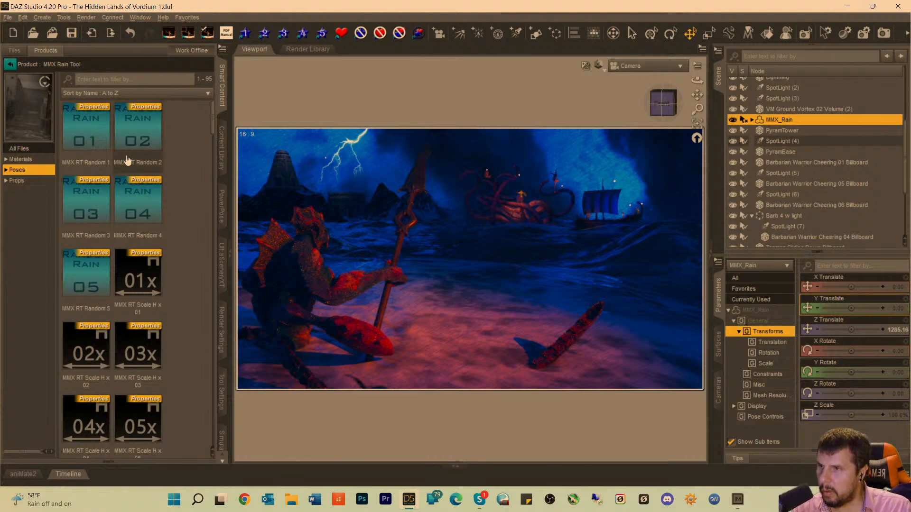
double_click(134, 212)
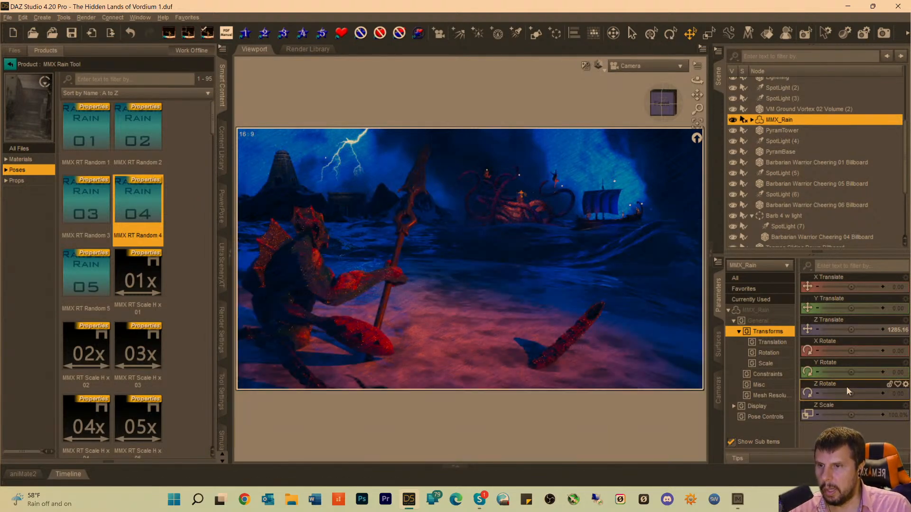
Switch the viewport to the textured preview and set the Z Translate of MMX_Rain to about 1346.59.
mouse_move(856, 377)
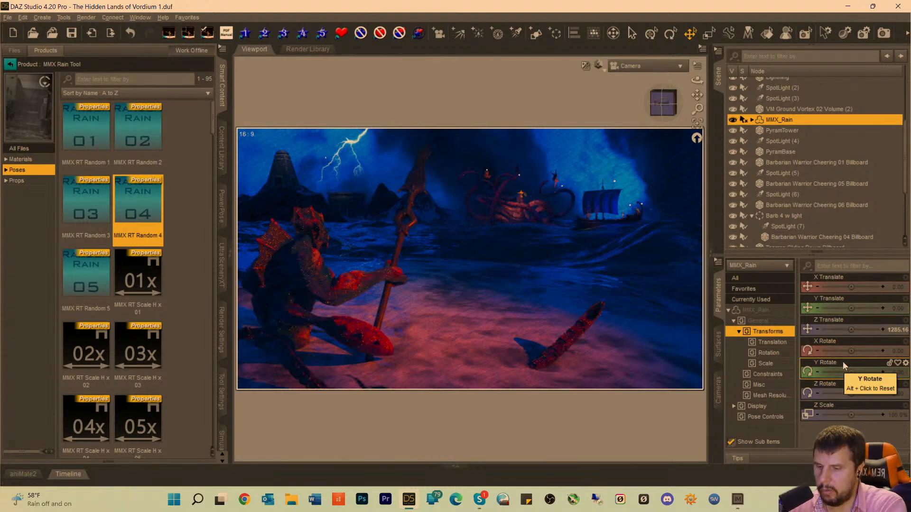
key(ctrl+9)
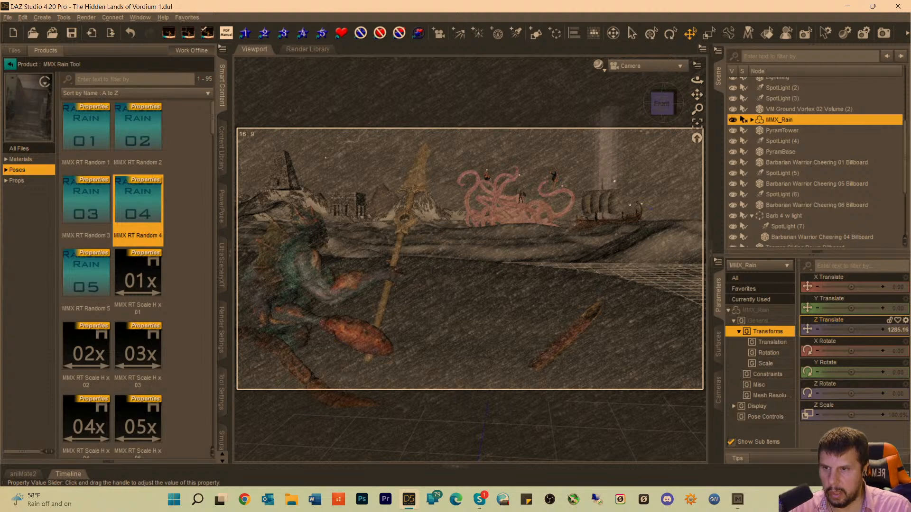
drag(851, 329, 865, 329)
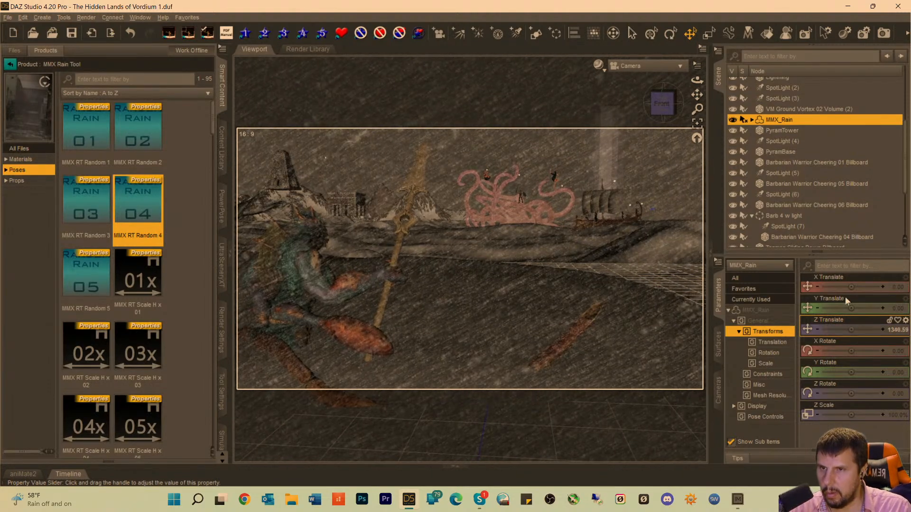
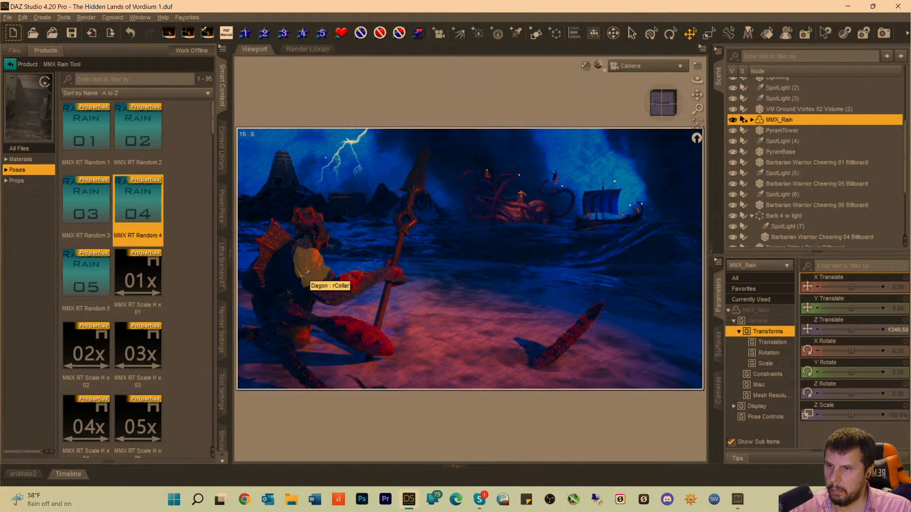
Select the whole Dagon figure and increase its overall scale to about 228%.
click(307, 272)
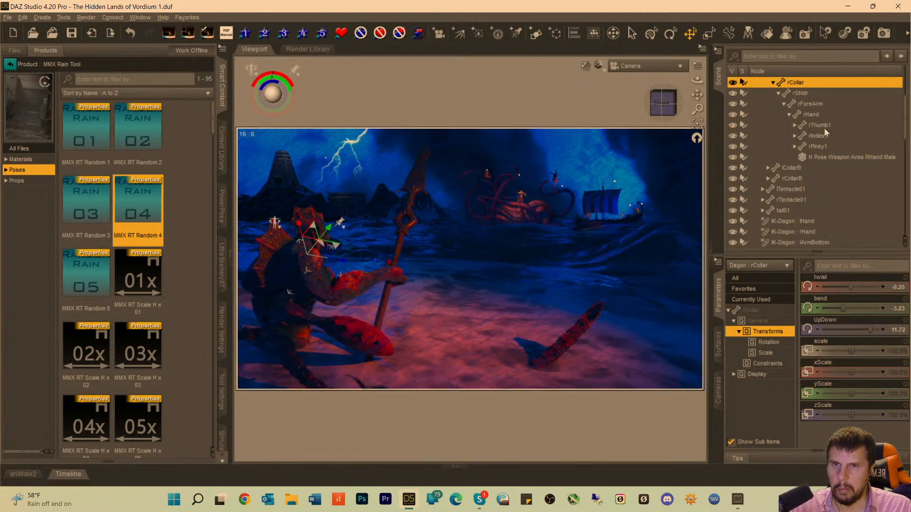
scroll(813, 141, up, 3)
click(774, 126)
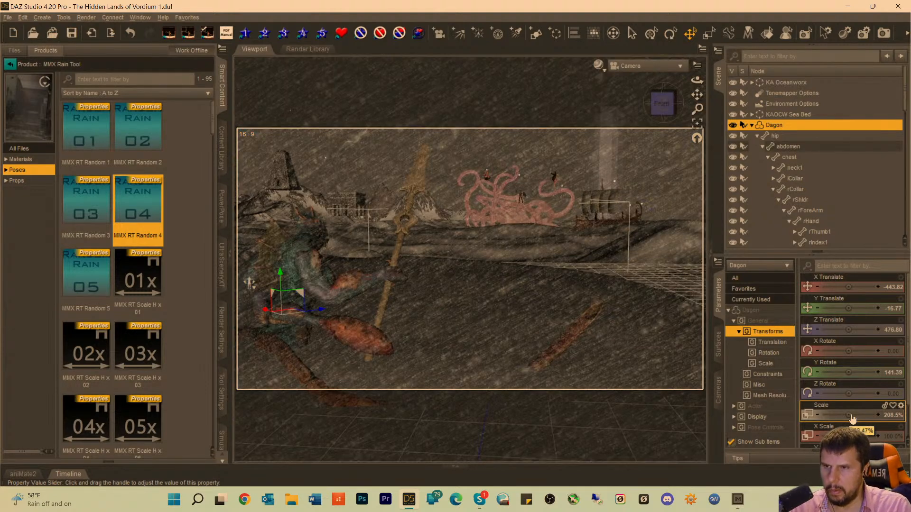
drag(847, 414, 860, 415)
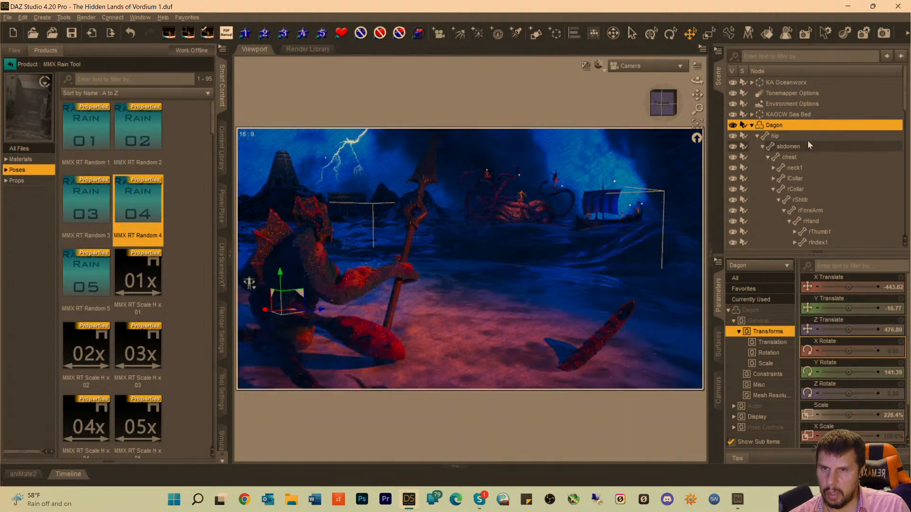
Collapse the Dagon hierarchy and raise the color temperature of the first SpotLight to 3737.37 K.
scroll(802, 139, down, 4)
scroll(788, 180, down, 5)
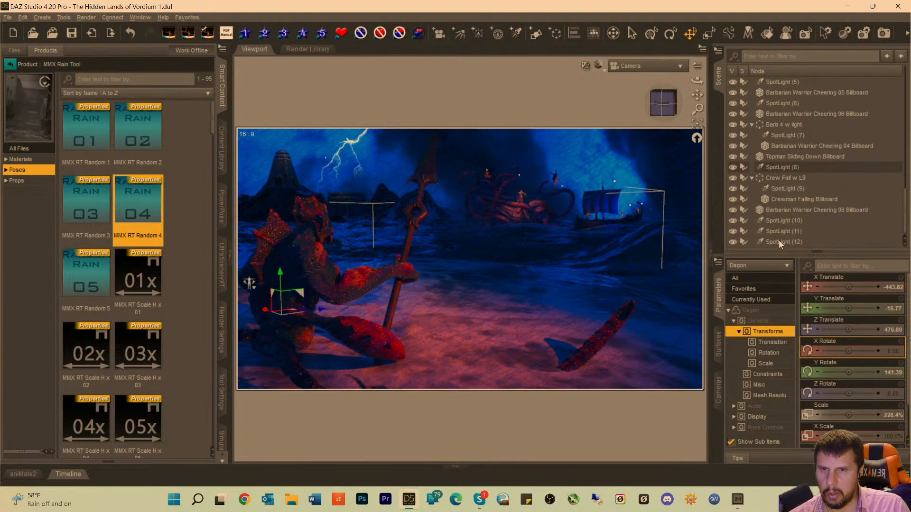
scroll(779, 186, up, 4)
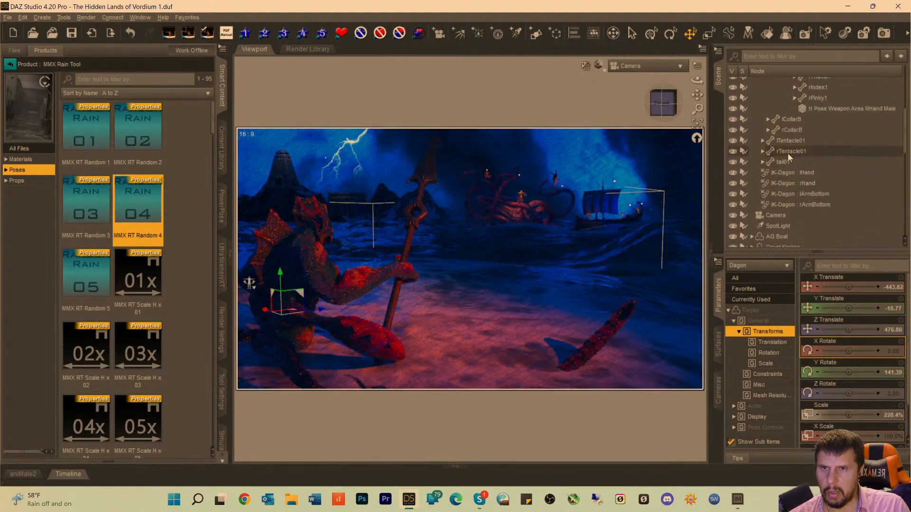
scroll(788, 152, up, 5)
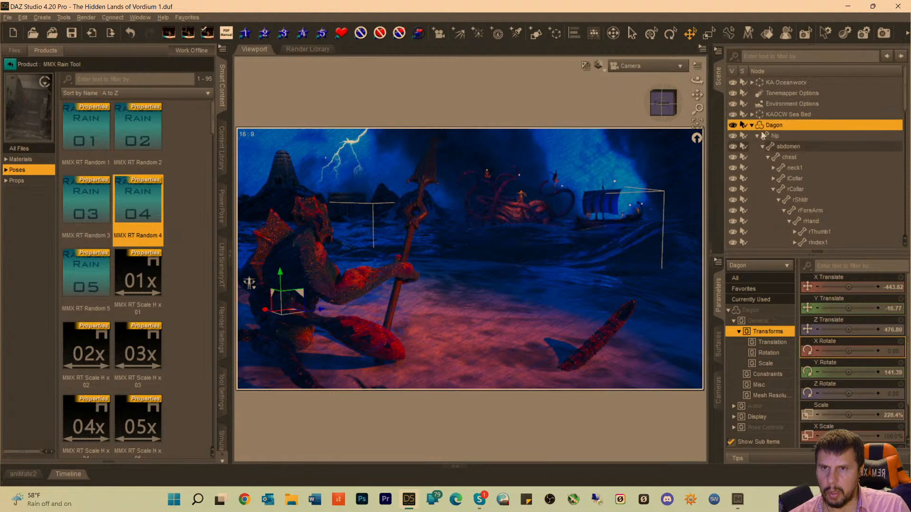
click(752, 125)
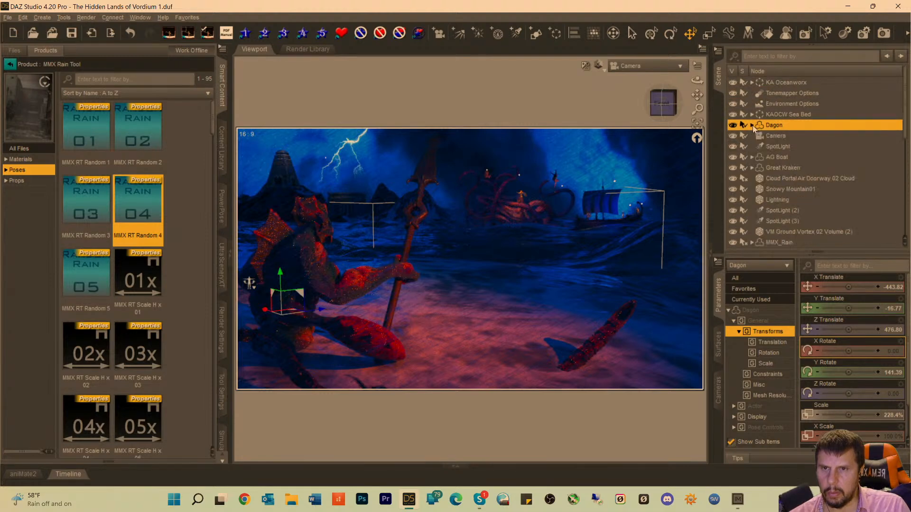
click(770, 142)
click(754, 310)
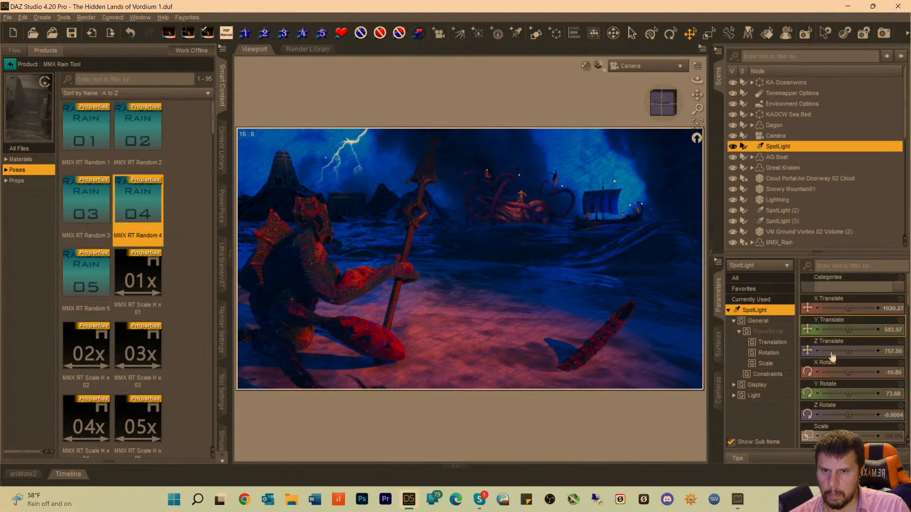
scroll(852, 416, down, 1)
scroll(852, 416, down, 8)
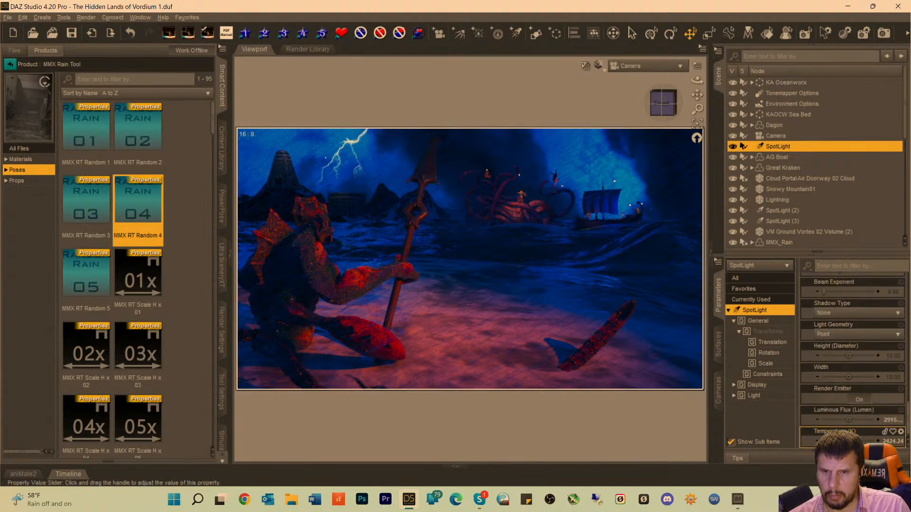
drag(835, 441, 843, 441)
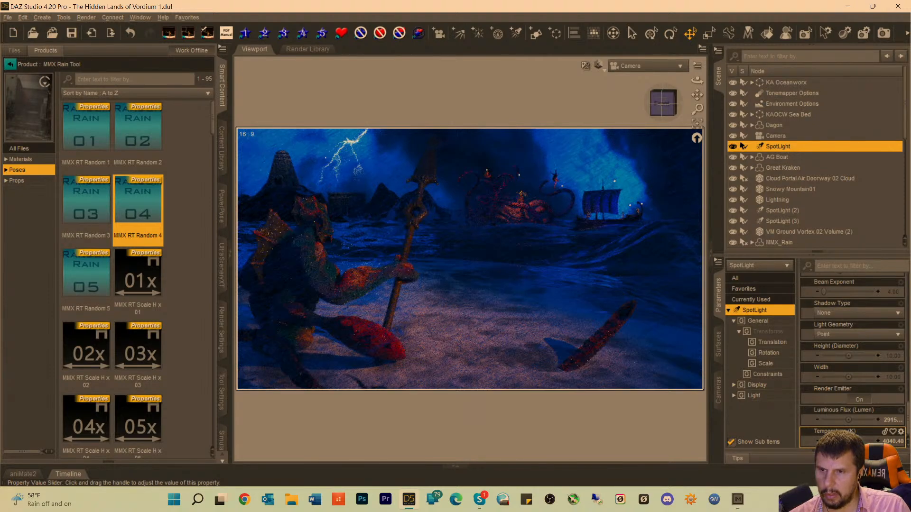
drag(843, 441, 842, 441)
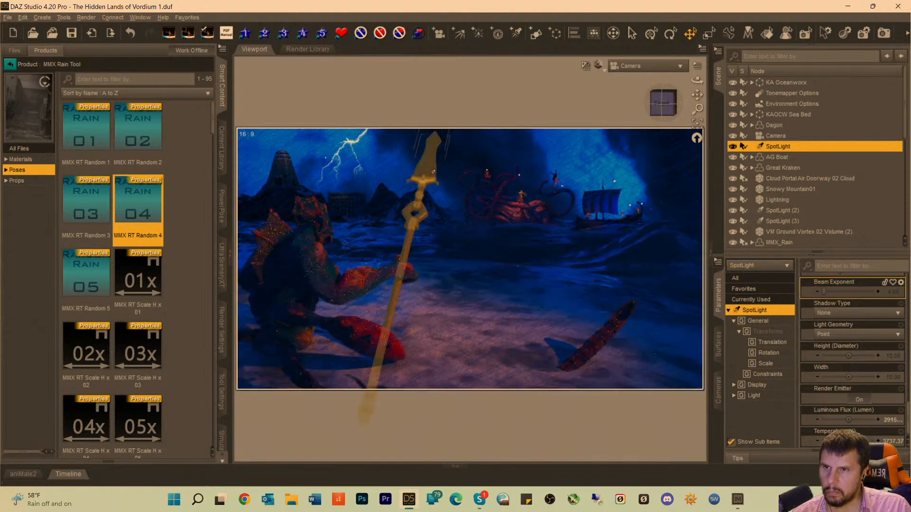
Look through SpotLight (12), shift it sideways so its beam falls closer to Dagon and the spear, and return to the Camera view.
scroll(810, 228, down, 10)
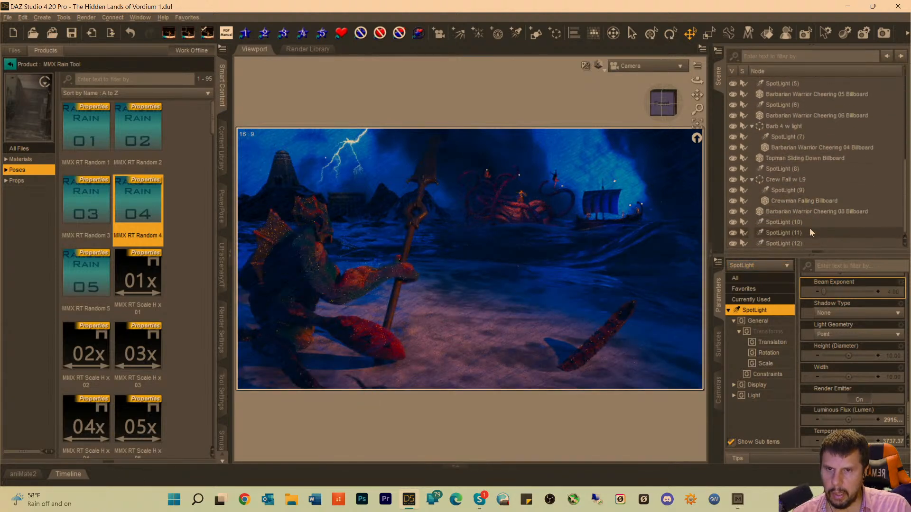
click(786, 242)
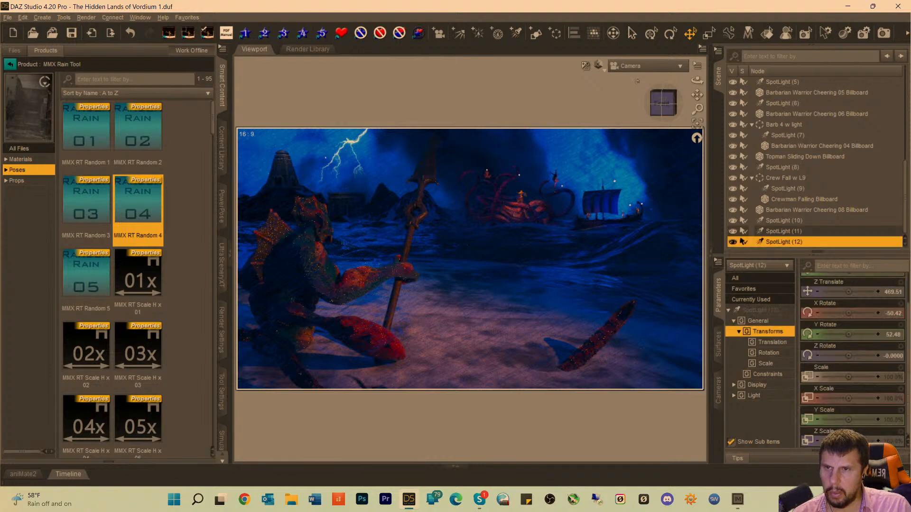
click(640, 66)
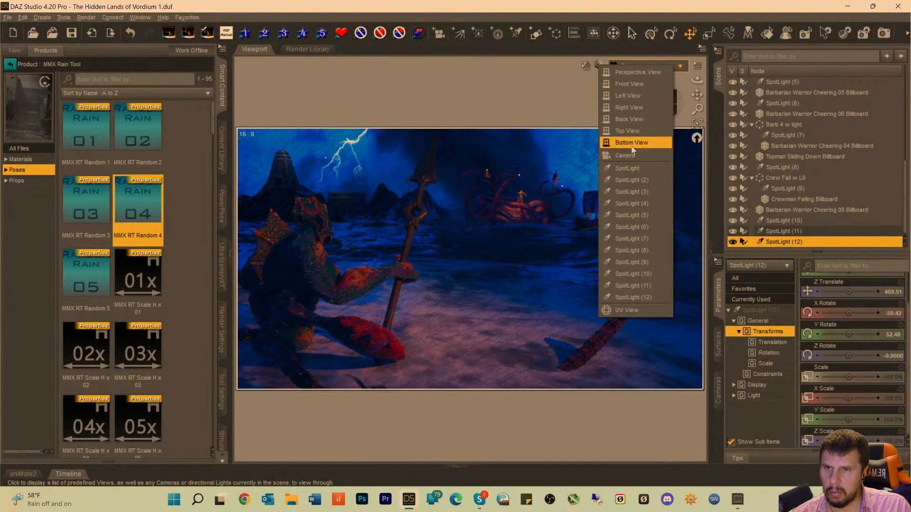
click(632, 297)
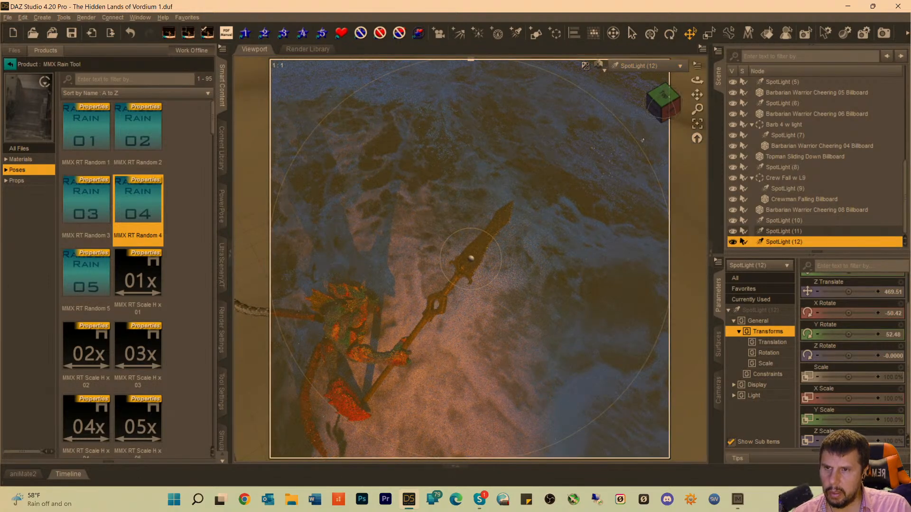
drag(697, 94, 688, 100)
click(638, 66)
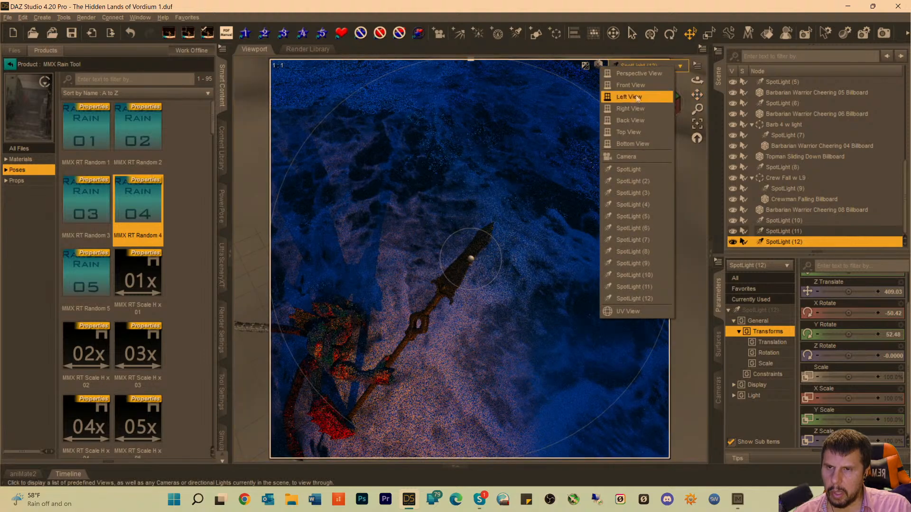
click(623, 155)
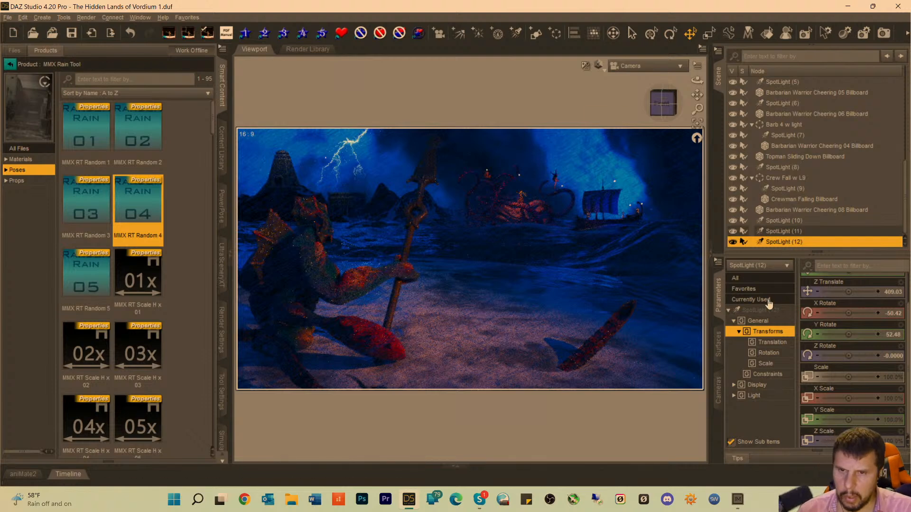
Show all parameters of SpotLight (12) and try luminous flux values of 91500 and 991500 lumens.
click(764, 299)
click(766, 309)
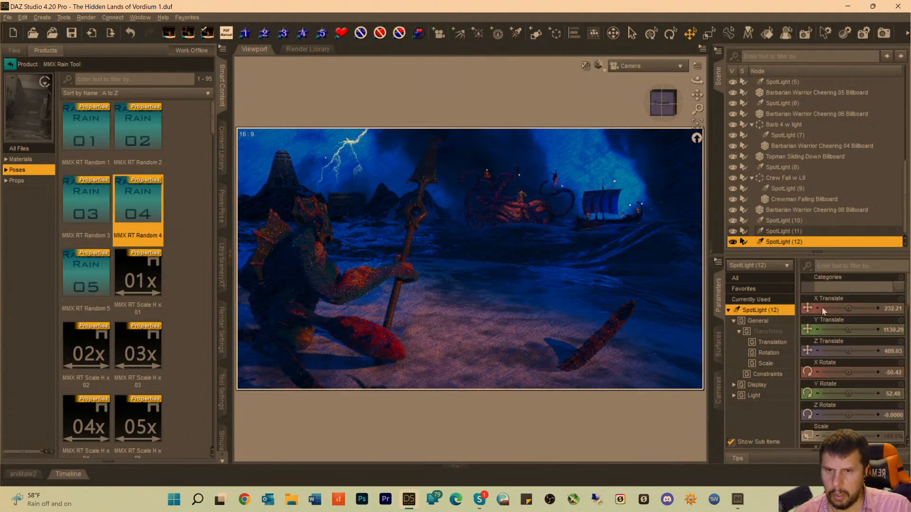
scroll(849, 361, down, 10)
click(884, 420)
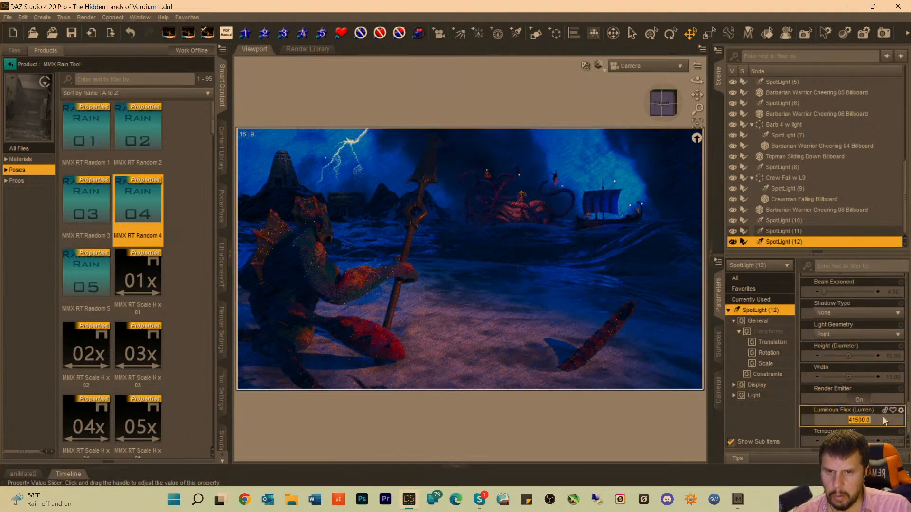
click(847, 420)
key(Delete)
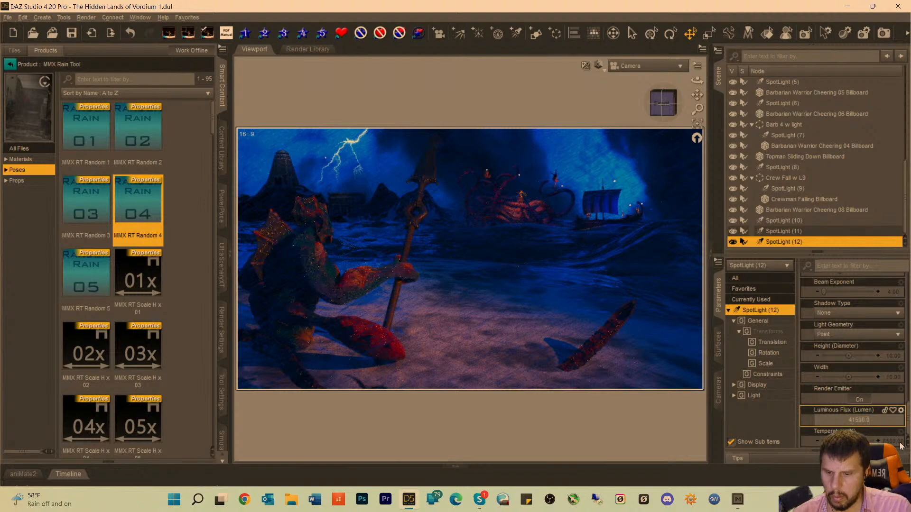
text(9)
key(Return)
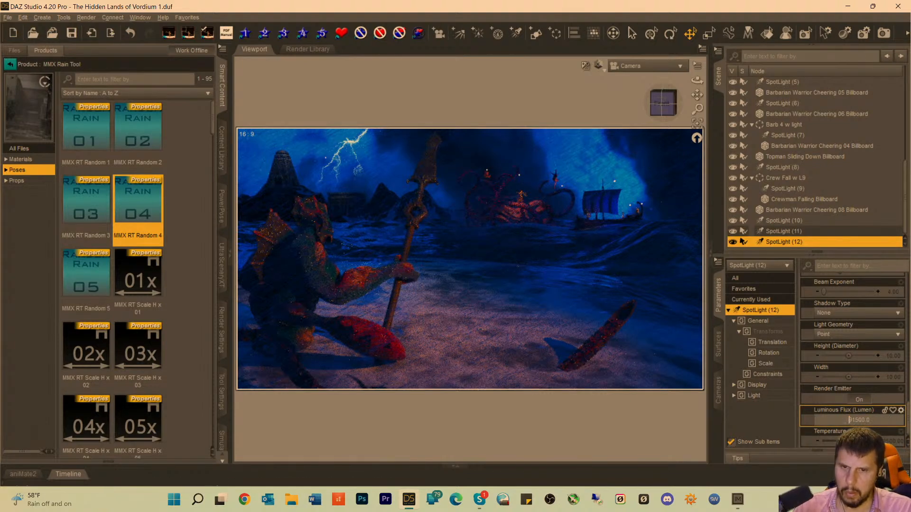
text(9)
key(Return)
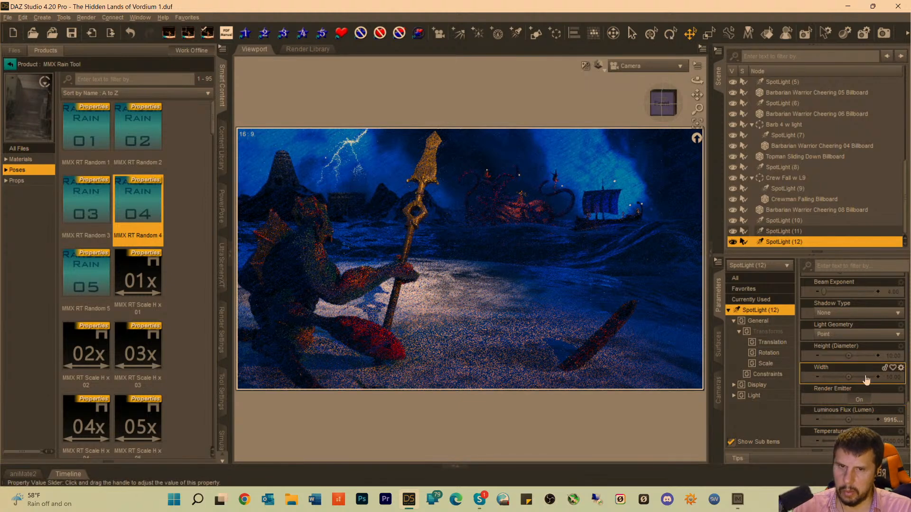
Try reducing the luminous flux of SpotLight (12) to 291500 and 191500 lumens.
click(885, 422)
click(850, 420)
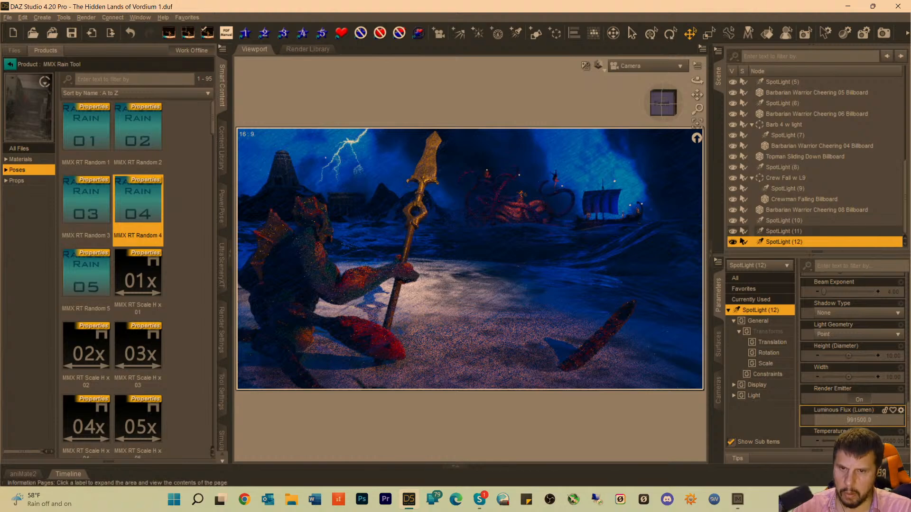
key(BackSpace)
text(2)
key(Return)
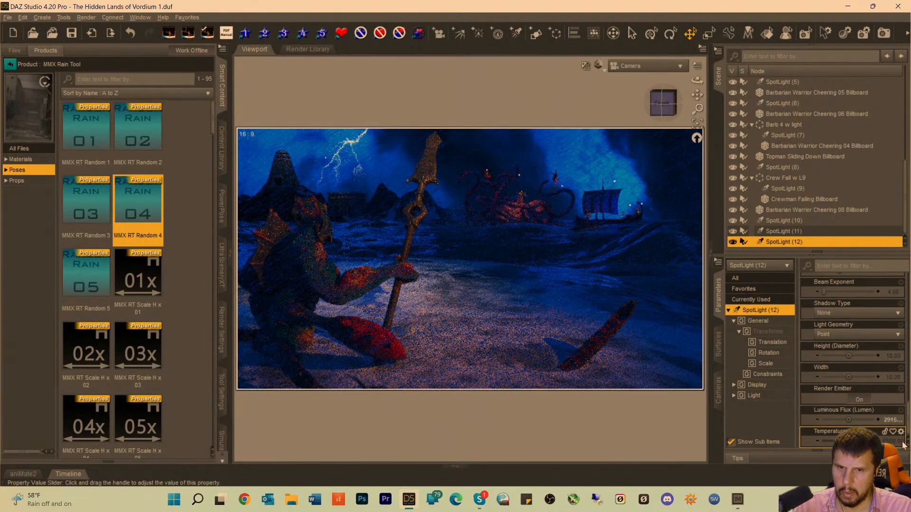
click(861, 420)
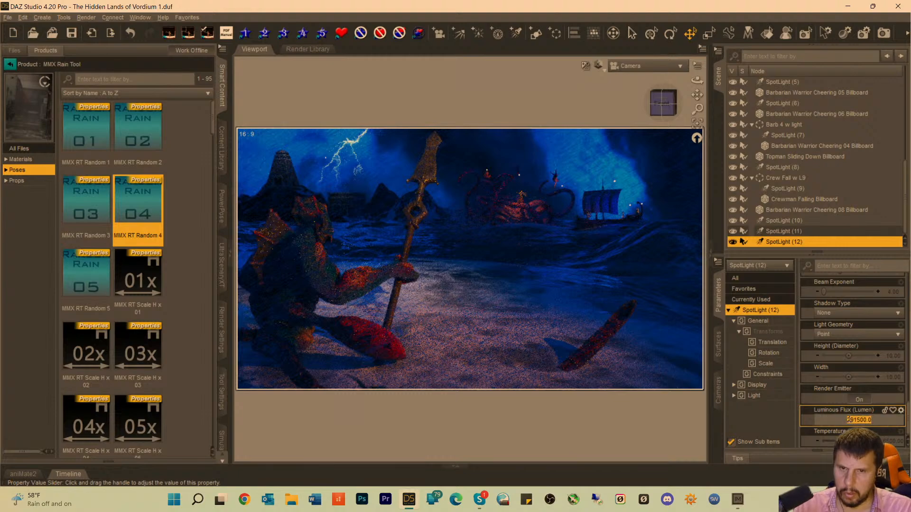
click(849, 419)
key(BackSpace)
text(1)
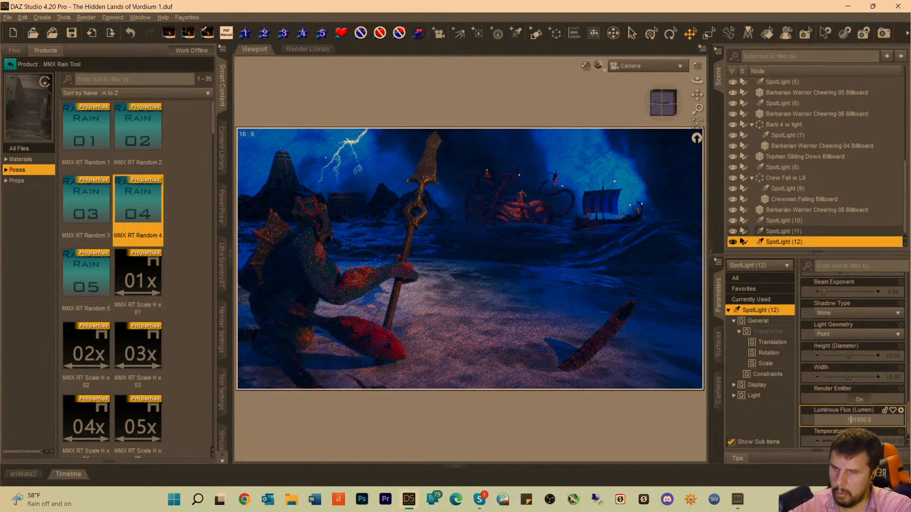
key(Return)
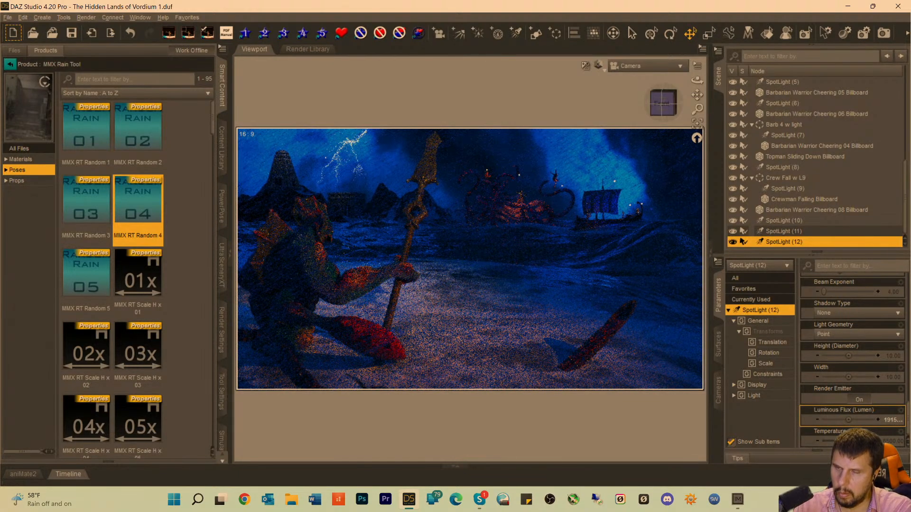
Set the luminous flux of SpotLight (12) to 100000 lumens.
click(893, 424)
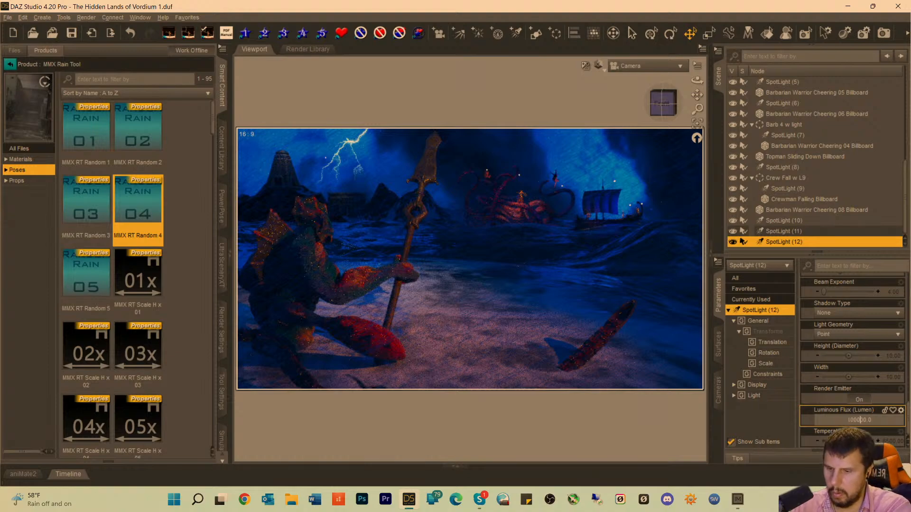
text(100000.0)
key(Return)
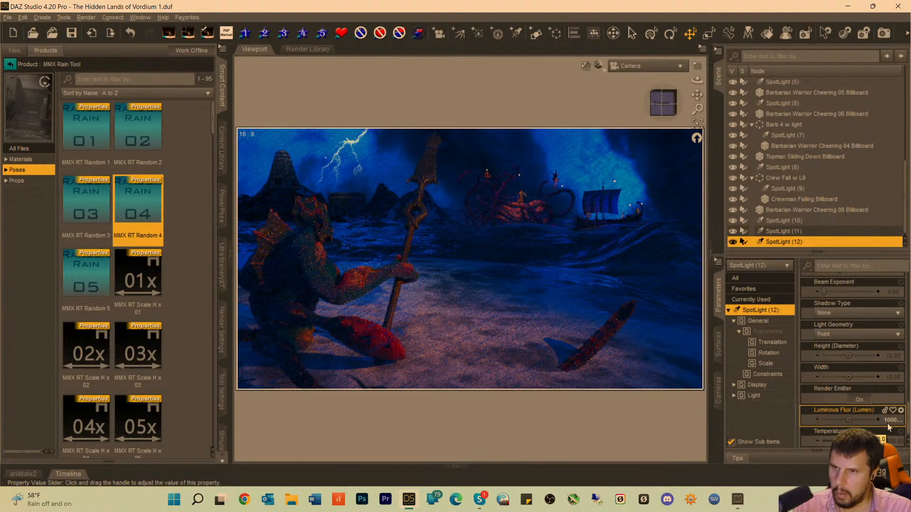
Set the Y rotation of Dagon's spear to about -24.72, using the textured viewport for the adjustment, and restore the rendered preview.
click(410, 243)
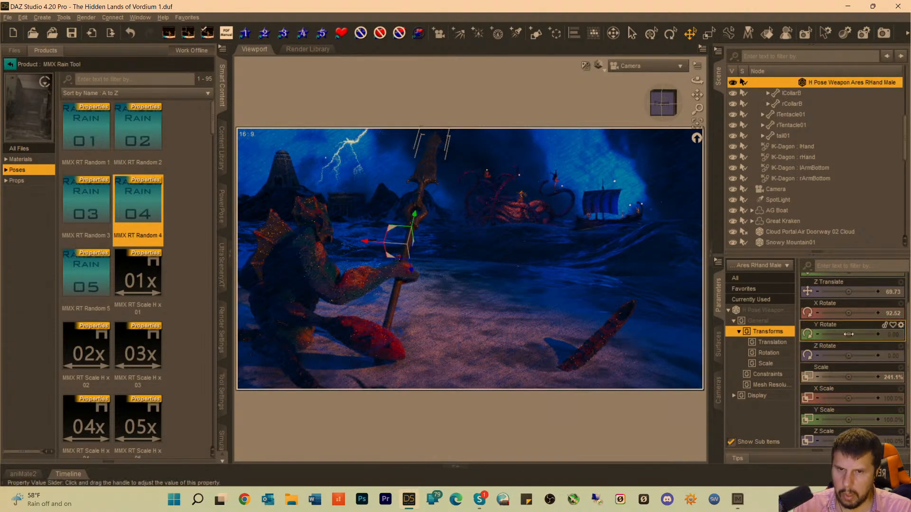
drag(848, 335, 841, 335)
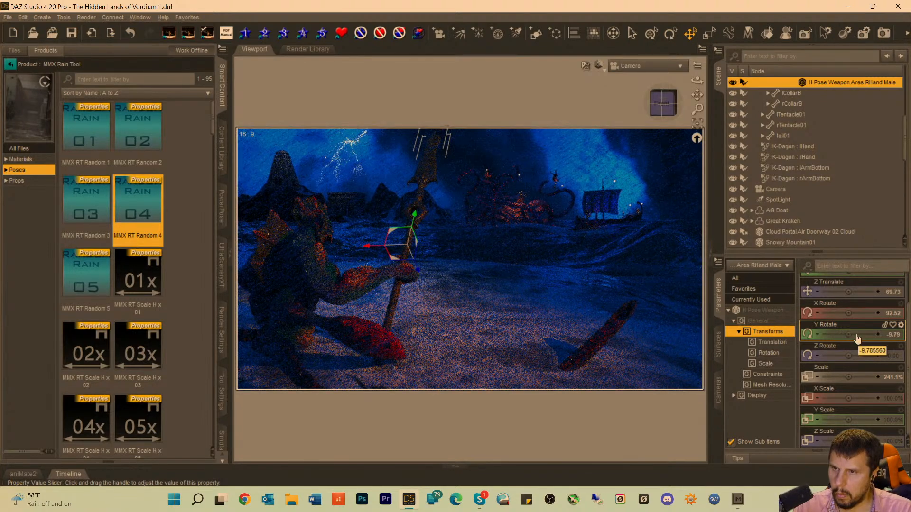
key(ctrl+9)
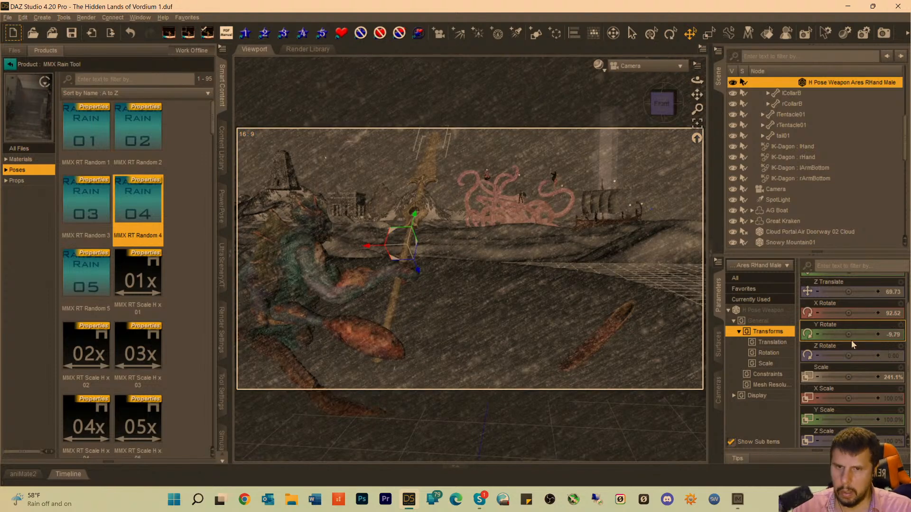
drag(849, 338, 837, 335)
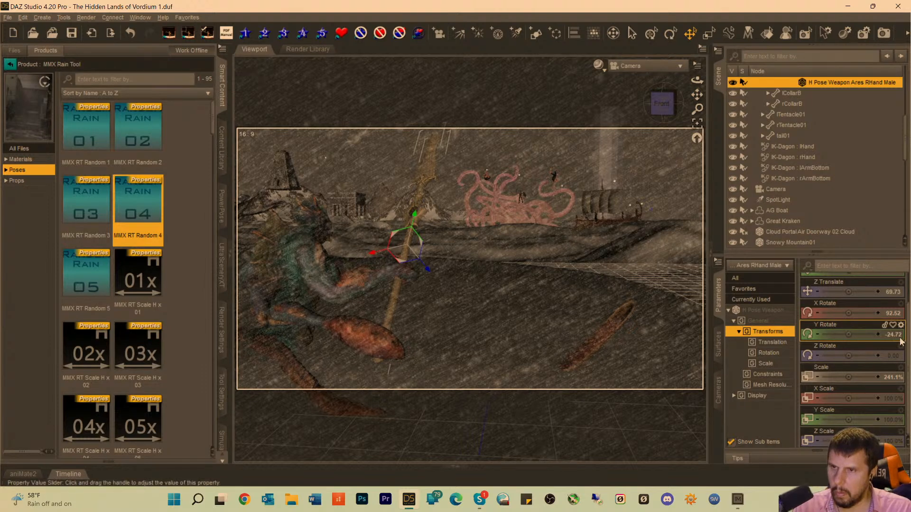
mouse_move(897, 337)
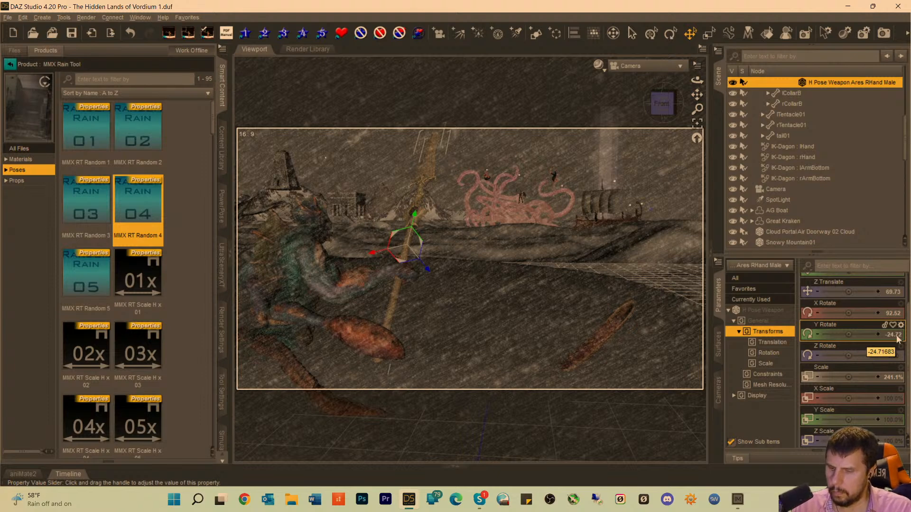
key(ctrl+0)
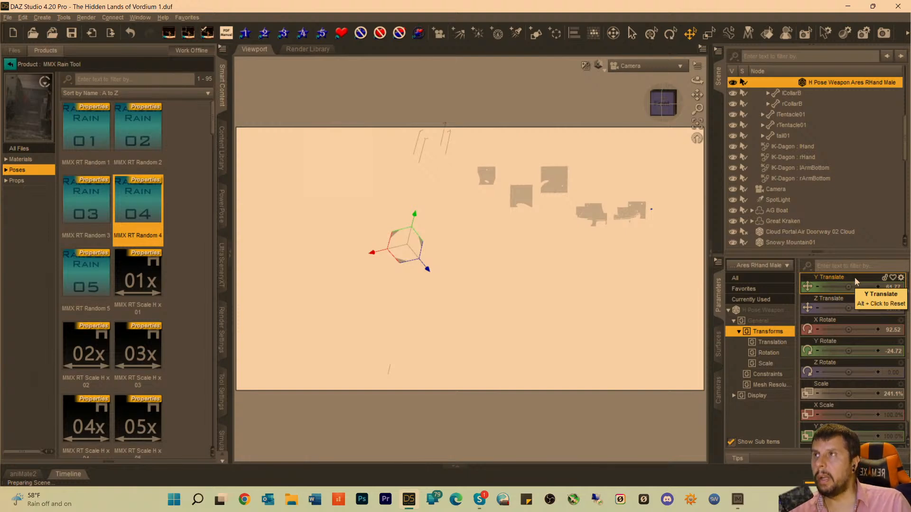
Apply the AWO Weapon Ares 01 Cooper material from the Ares War Outfit Spear product to the selected spear.
mouse_move(856, 288)
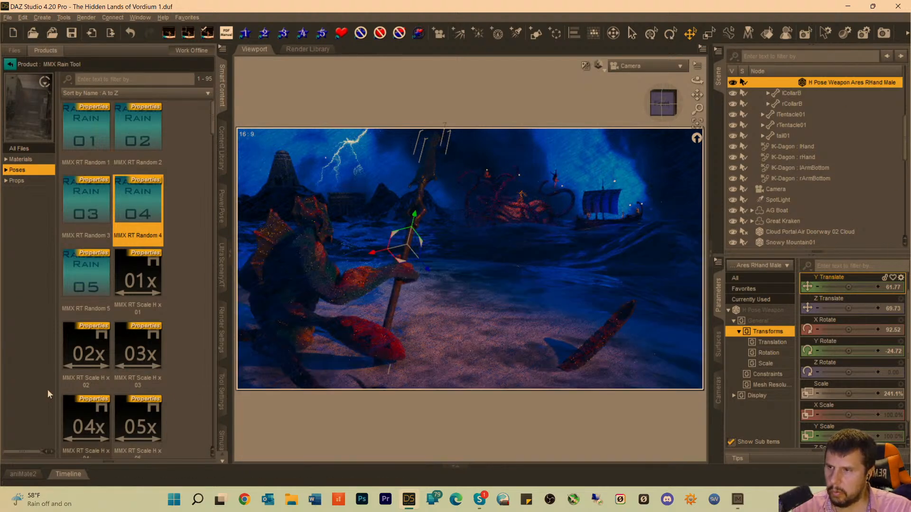
click(13, 300)
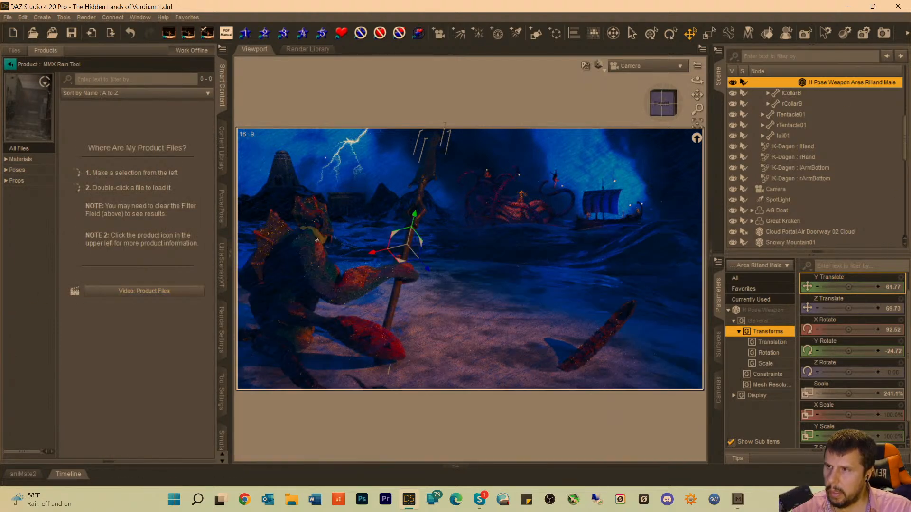
click(9, 64)
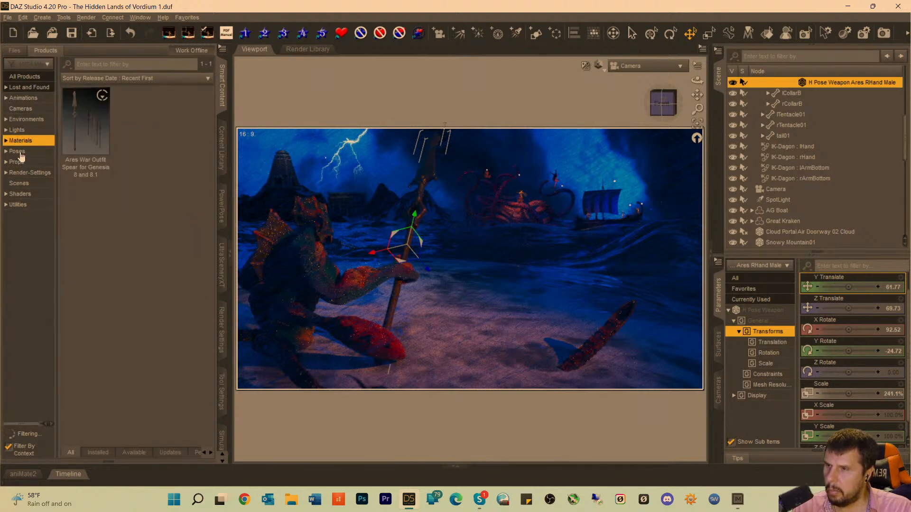
click(77, 138)
double_click(77, 138)
double_click(145, 148)
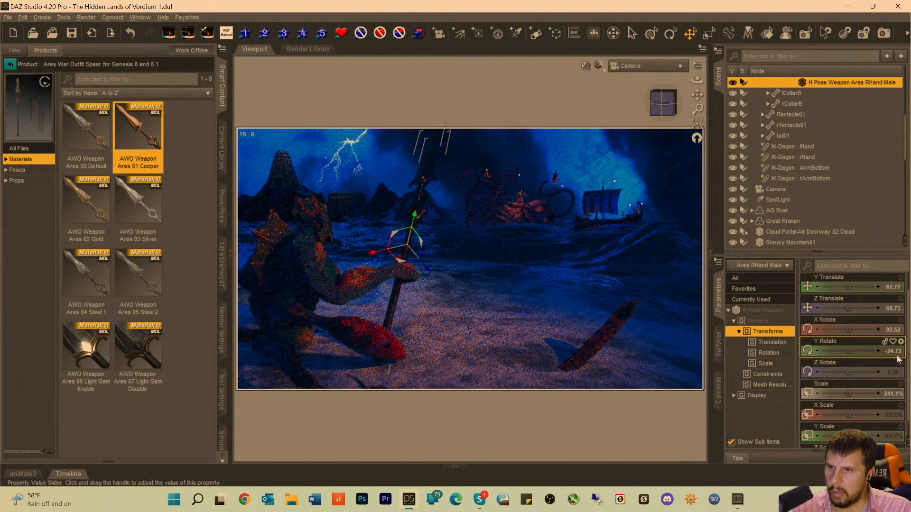
mouse_move(898, 360)
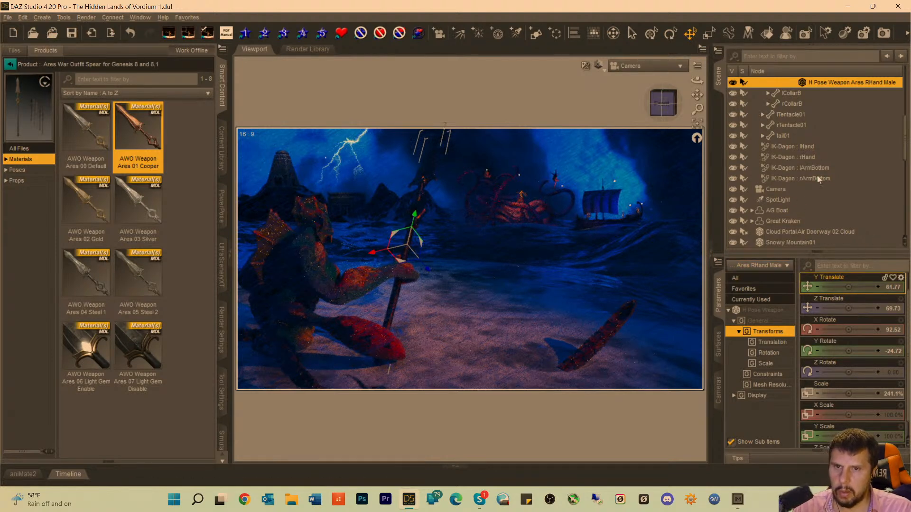
Look through SpotLight (12) and orbit and pan it so its beam centres on the spear's blade.
scroll(818, 178, down, 5)
click(779, 242)
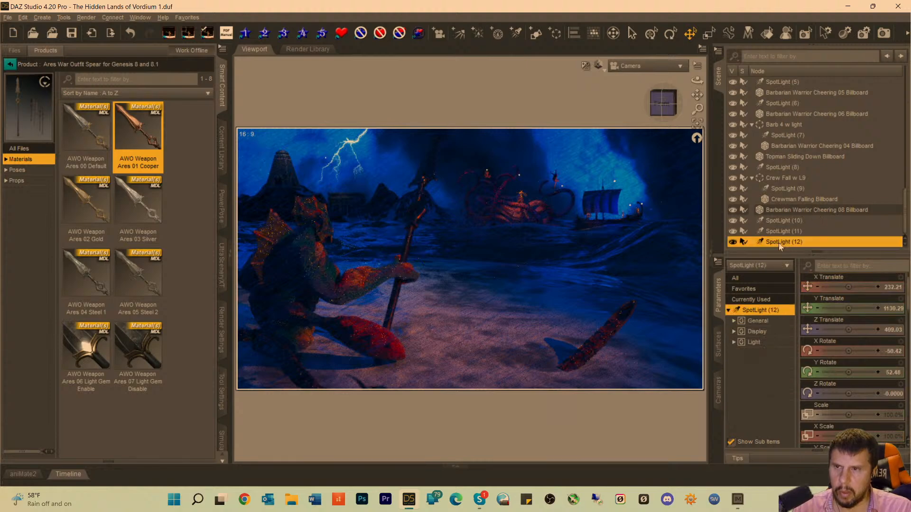
click(643, 69)
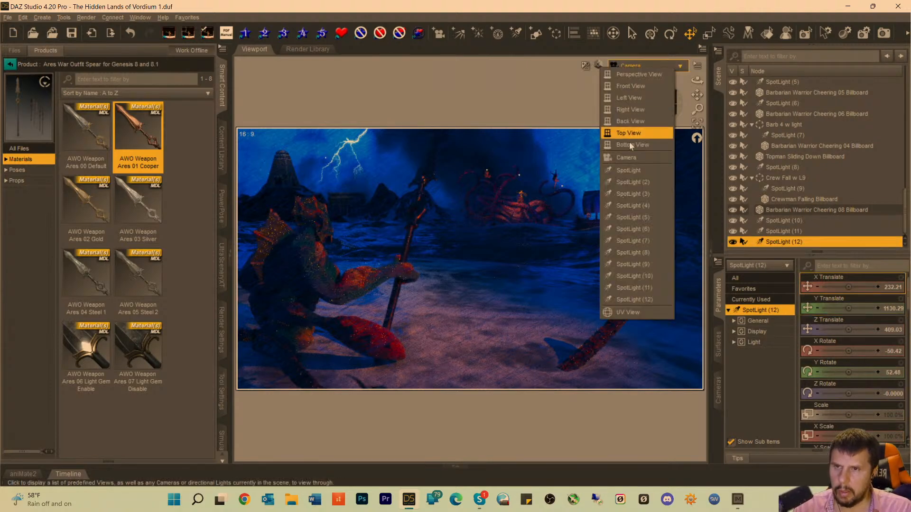
click(634, 300)
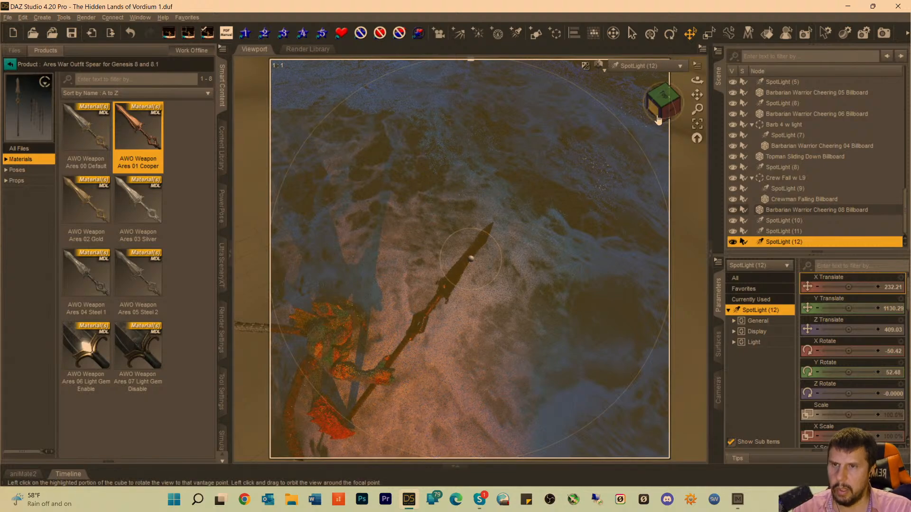
mouse_move(660, 113)
mouse_down()
mouse_move(663, 93)
mouse_move(684, 98)
mouse_up()
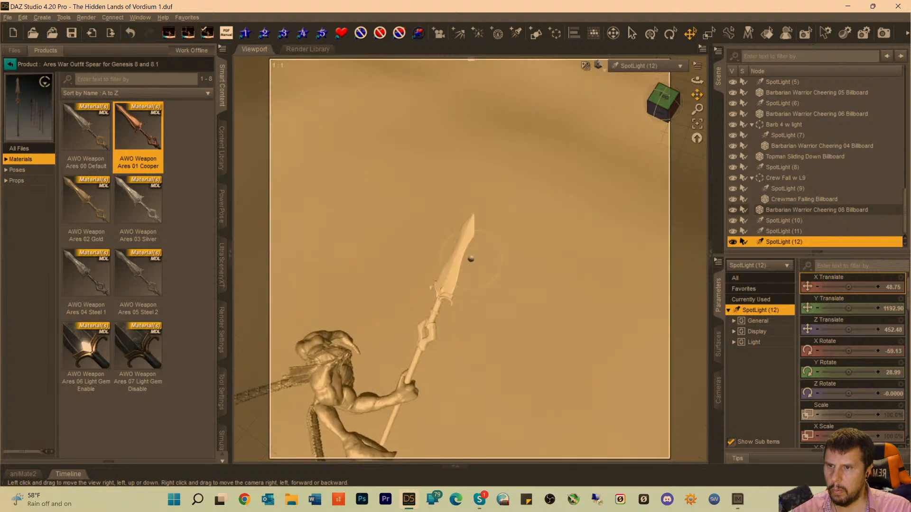
drag(697, 94, 710, 95)
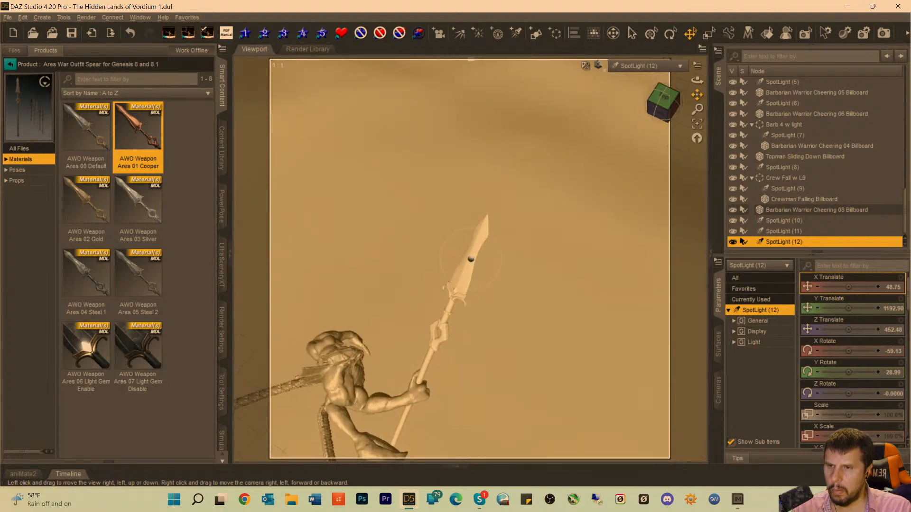
Move SpotLight (12) farther back from the spear to a Y translation of about 1484.73, and return to the Camera view.
scroll(508, 207, down, 4)
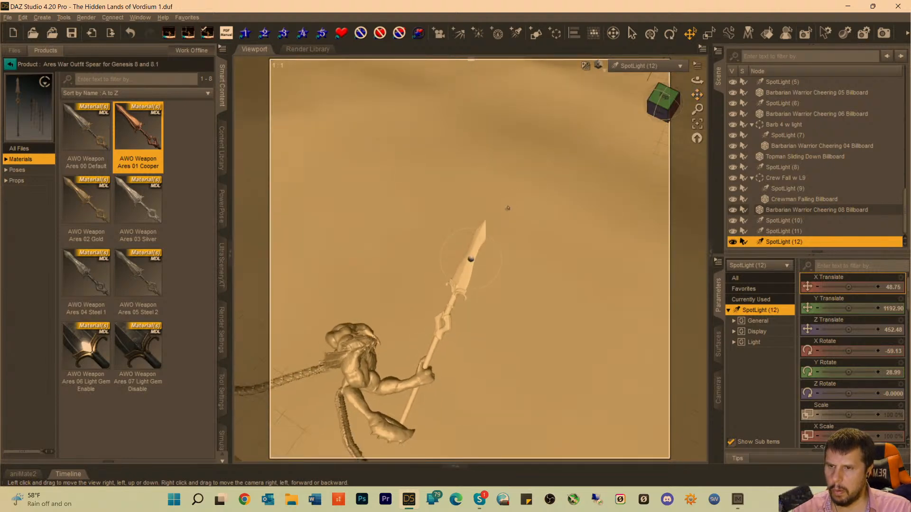
scroll(507, 204, down, 3)
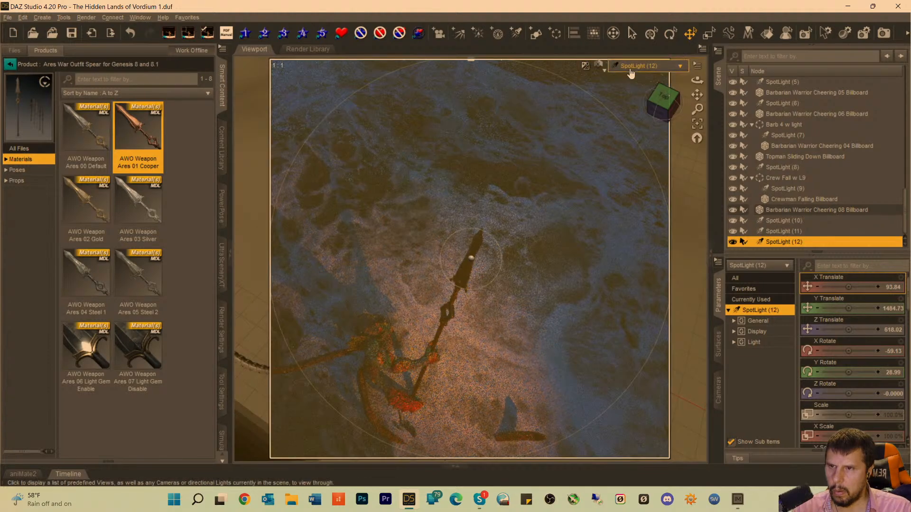
click(621, 65)
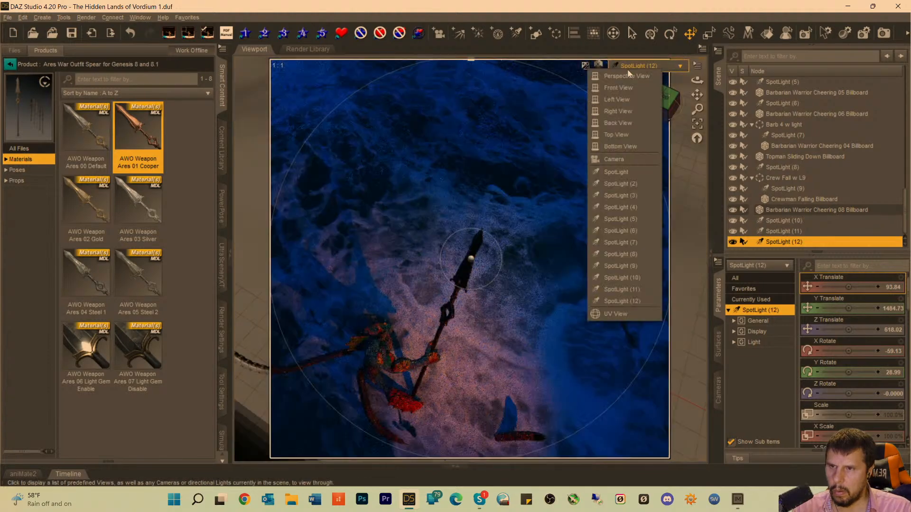
click(610, 162)
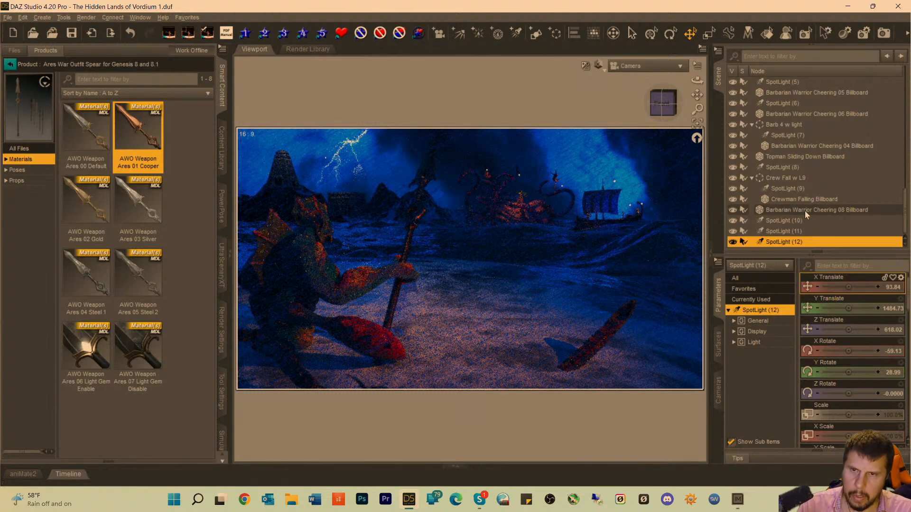
Show only the currently used parameters of SpotLight (12) and try two higher luminous flux values.
click(755, 299)
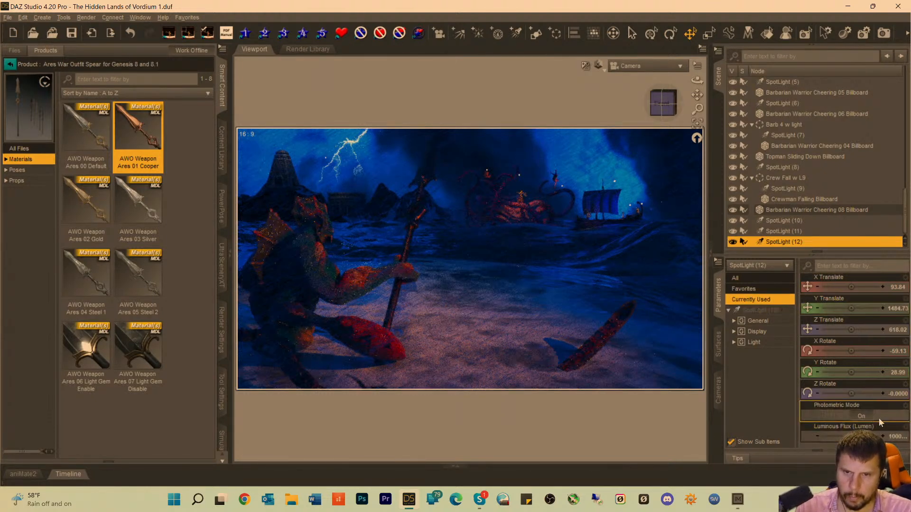
click(890, 438)
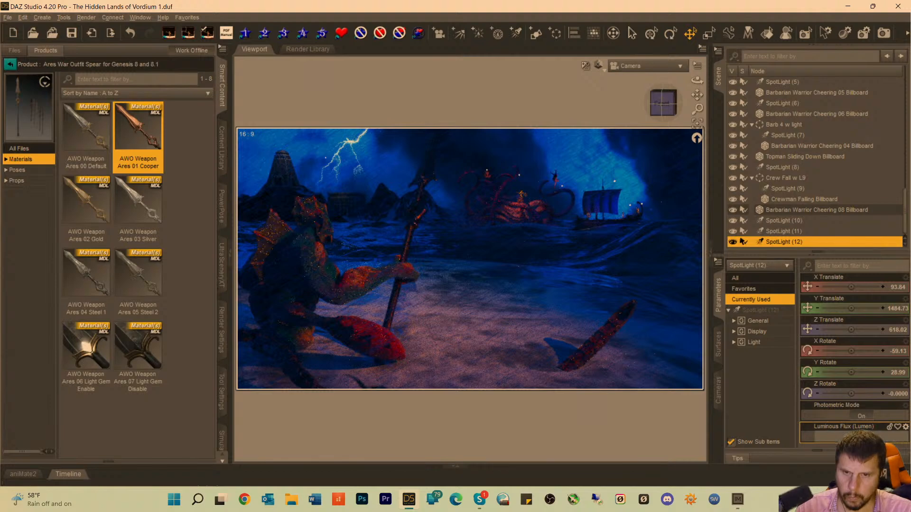
text(5000)
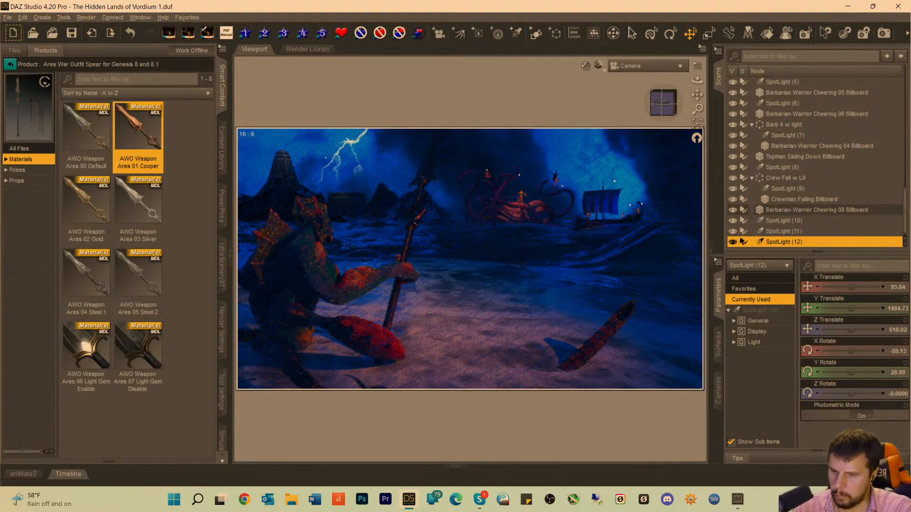
key(Return)
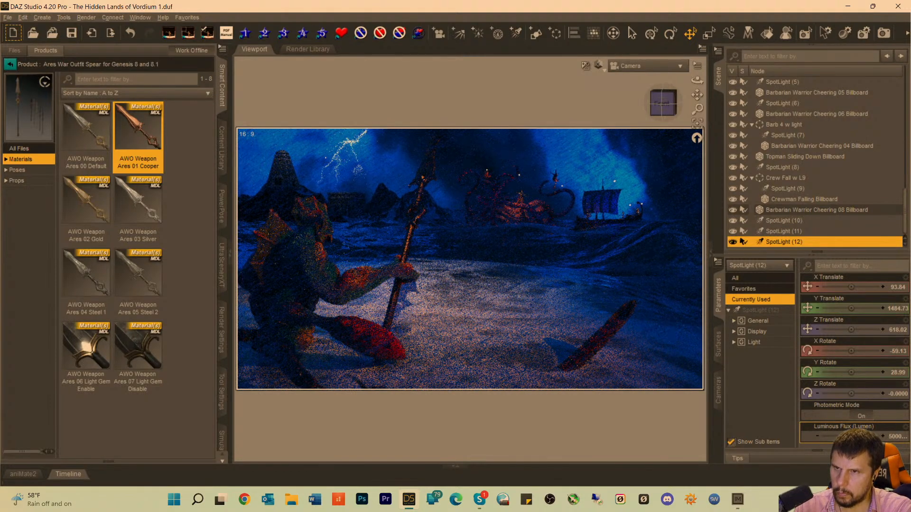
click(896, 436)
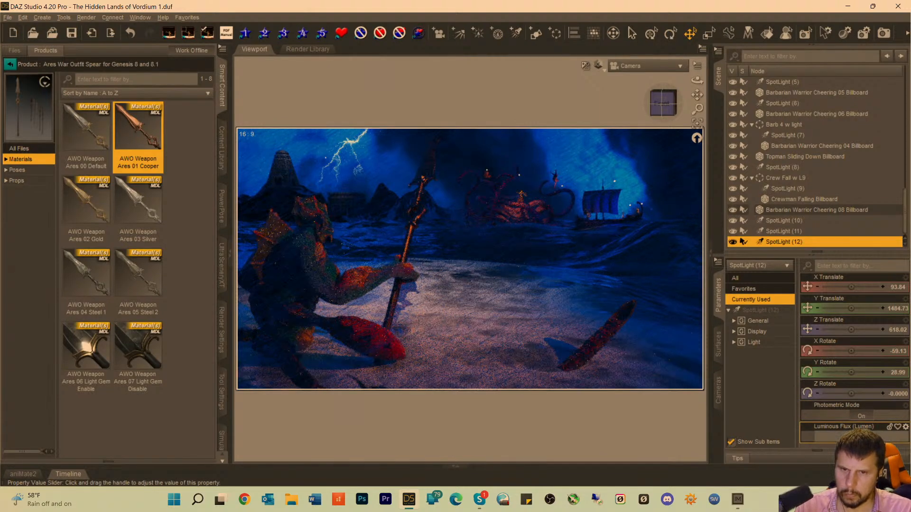
text(9000)
key(Return)
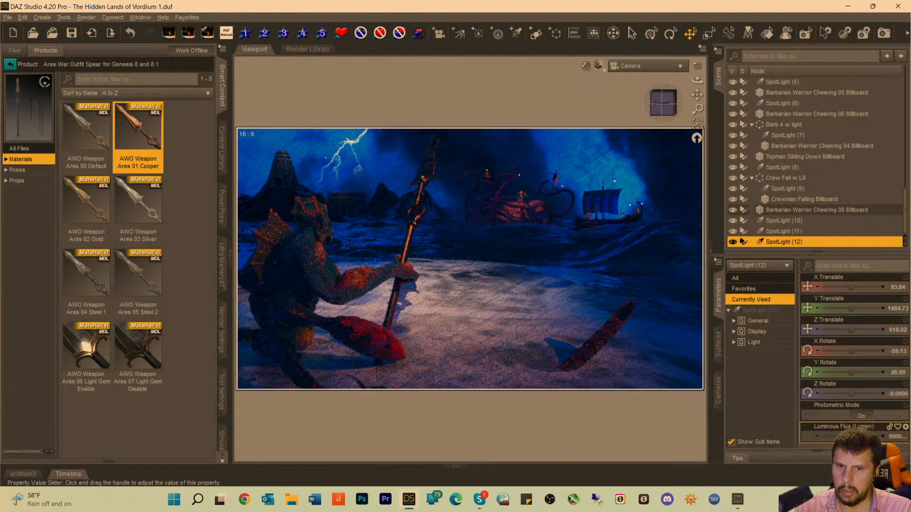
Return the luminous flux of SpotLight (12) to 100000 lumens.
click(882, 439)
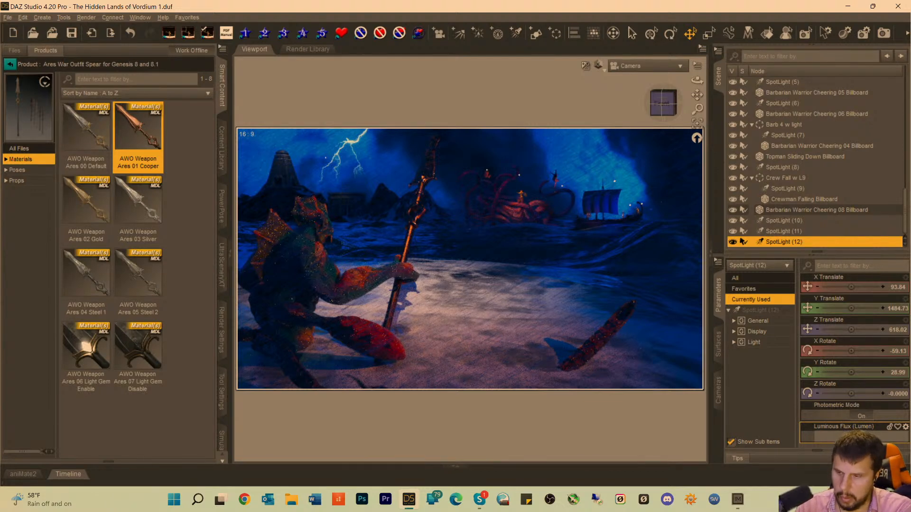
key(Return)
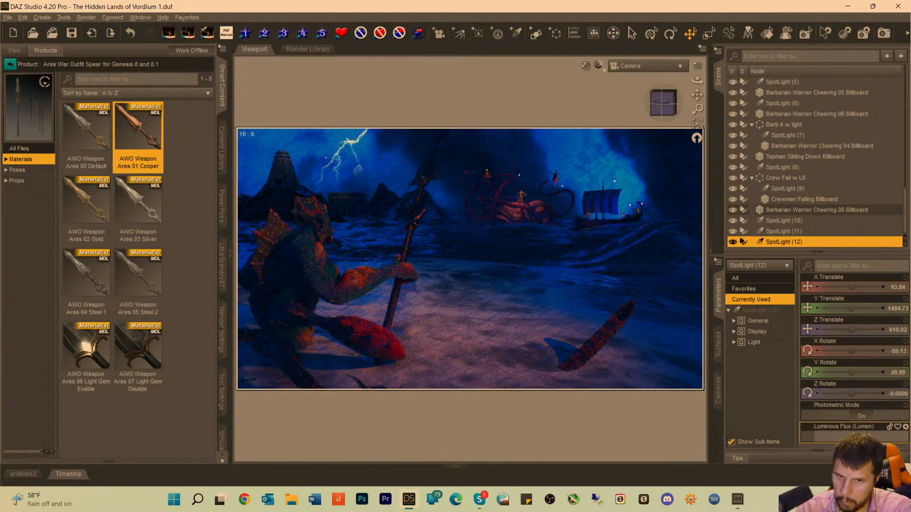
key(Return)
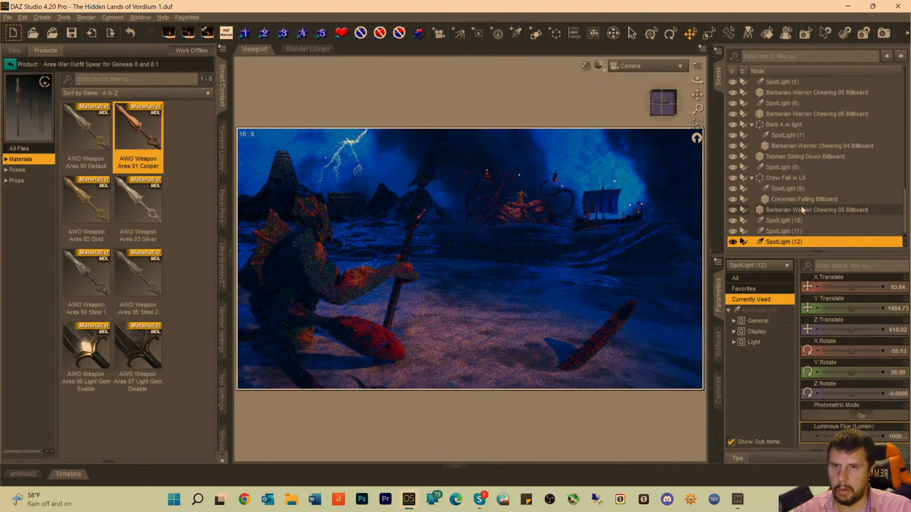
Select Dagon's spear and search all products for "brightness" with filtering by context turned off.
click(427, 183)
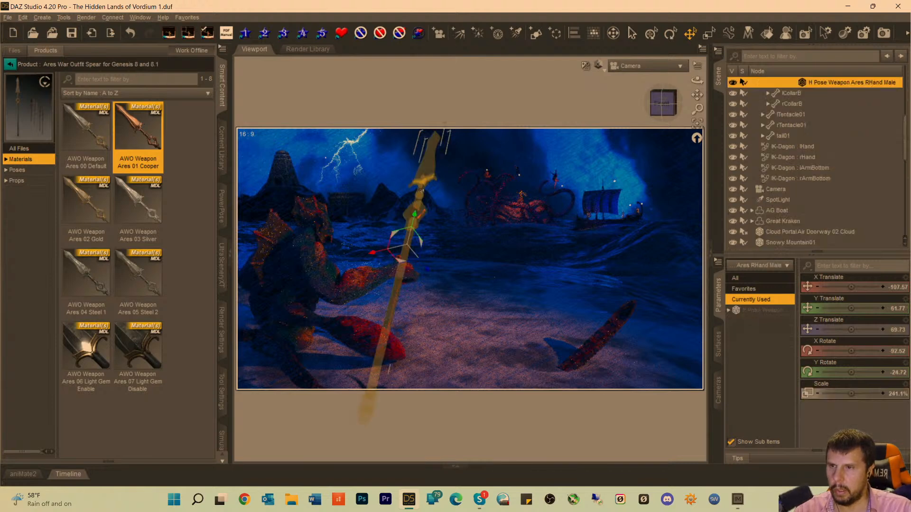
click(10, 64)
click(85, 67)
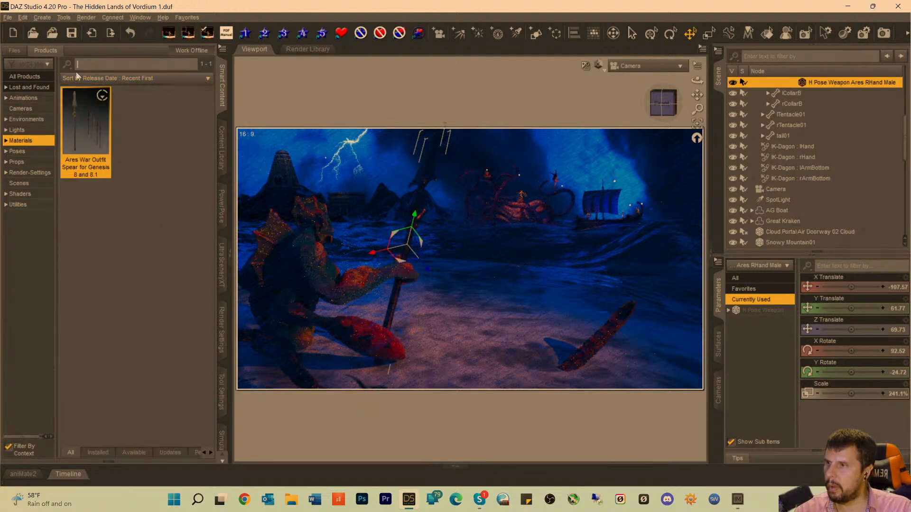
text(brightness)
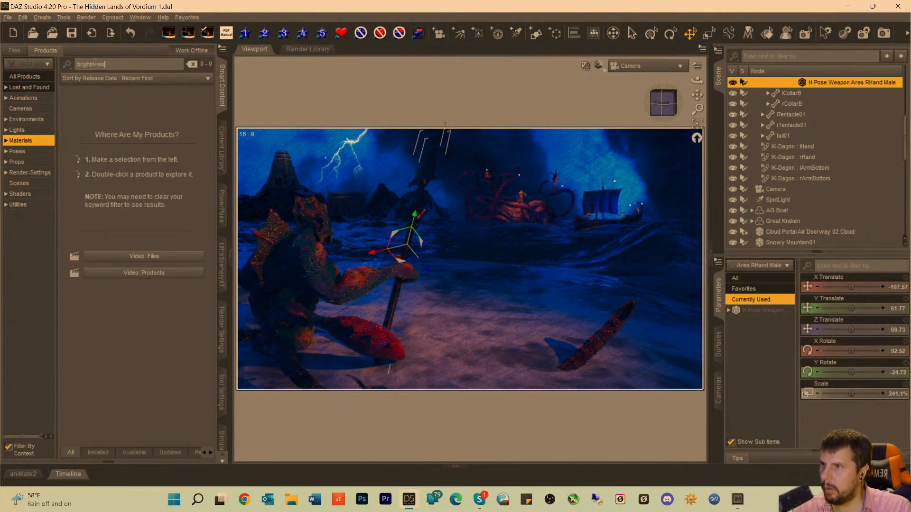
click(19, 76)
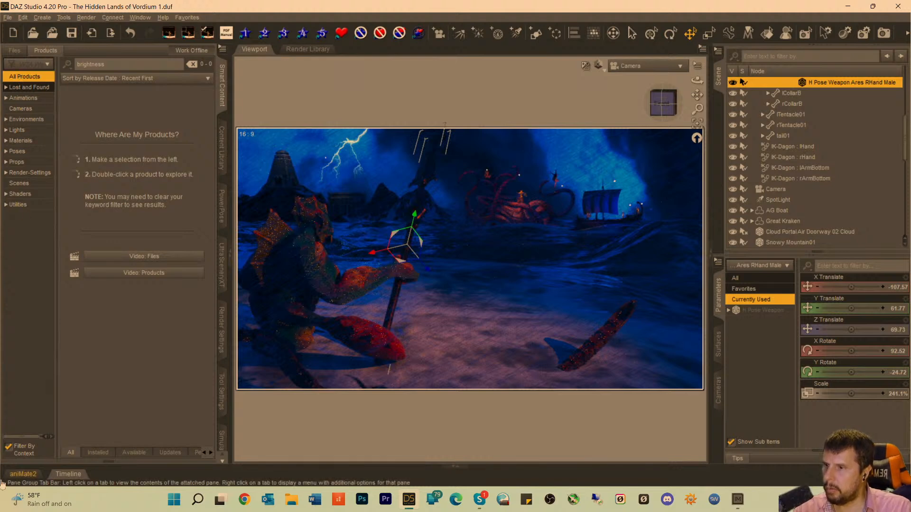
click(8, 446)
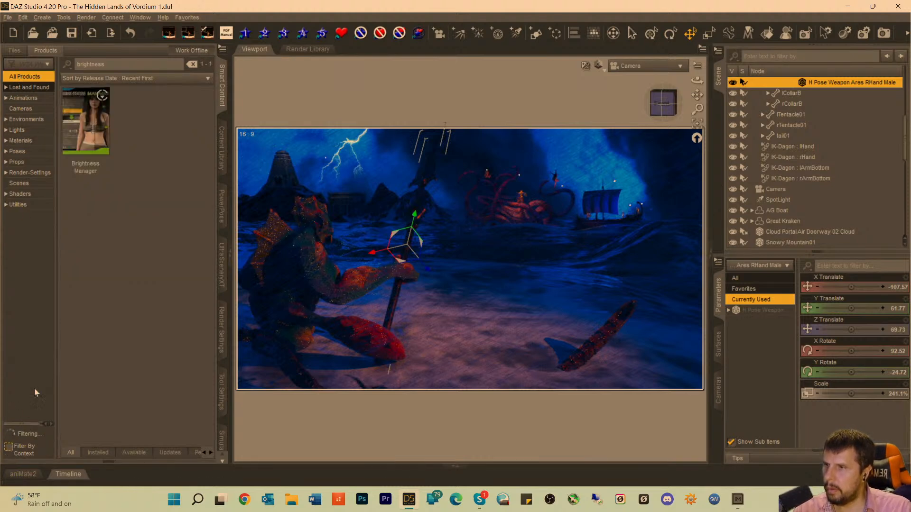
Open the Brightness Manager product's utilities and run its script for the selected spear.
double_click(86, 164)
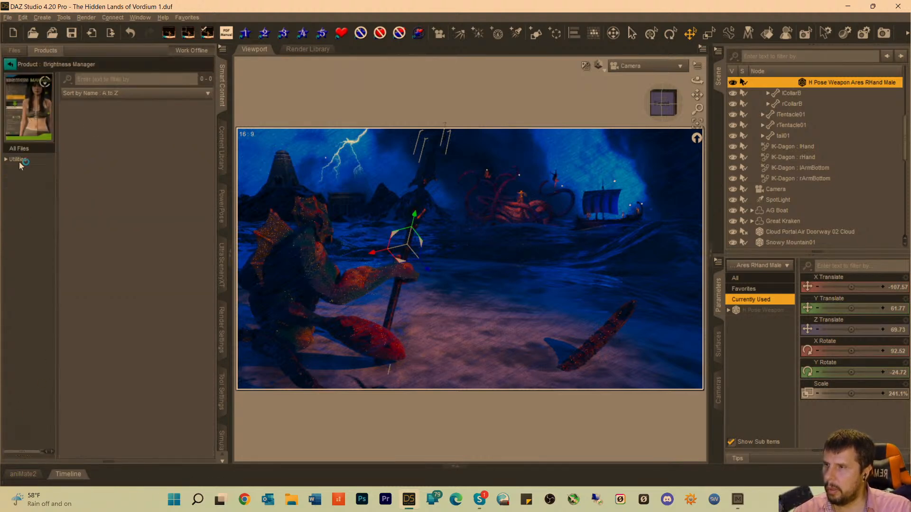
click(18, 159)
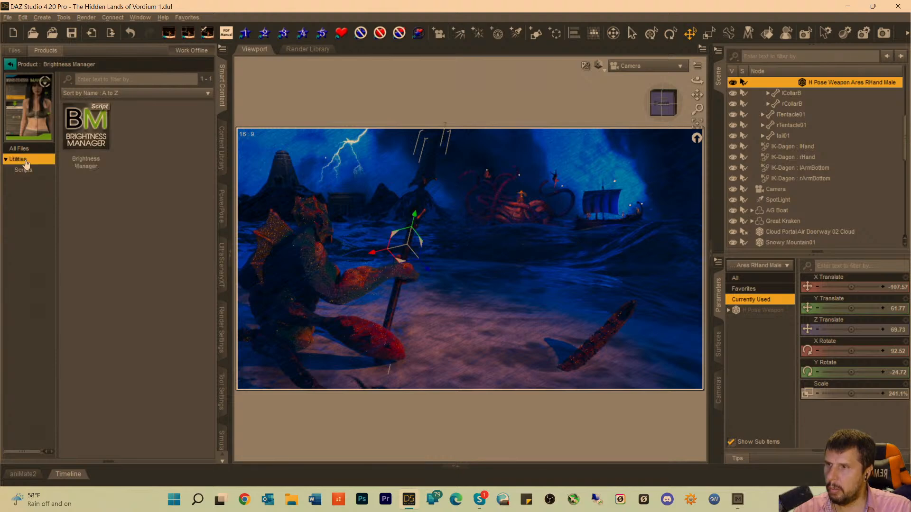
click(85, 142)
double_click(86, 143)
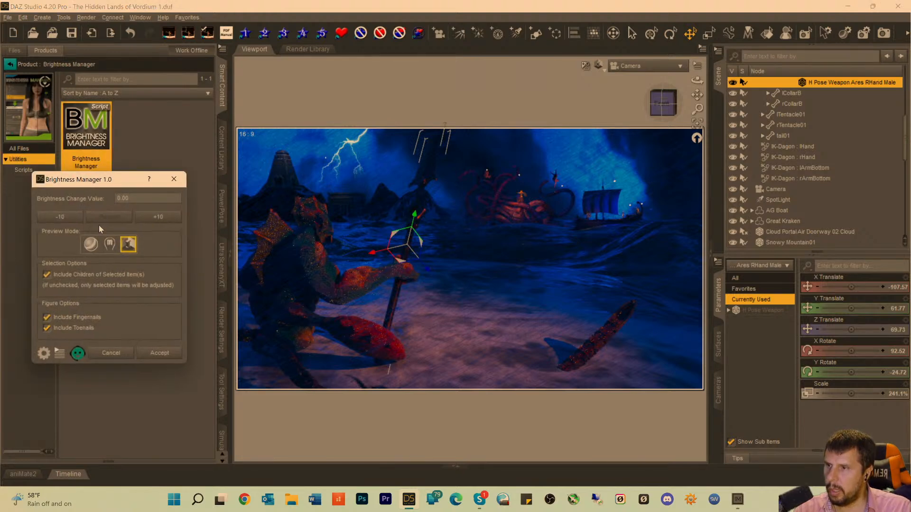
Try raising the selected spear's brightness change value to 110 in increments of 10, restore it and cancel Brightness Manager.
click(154, 217)
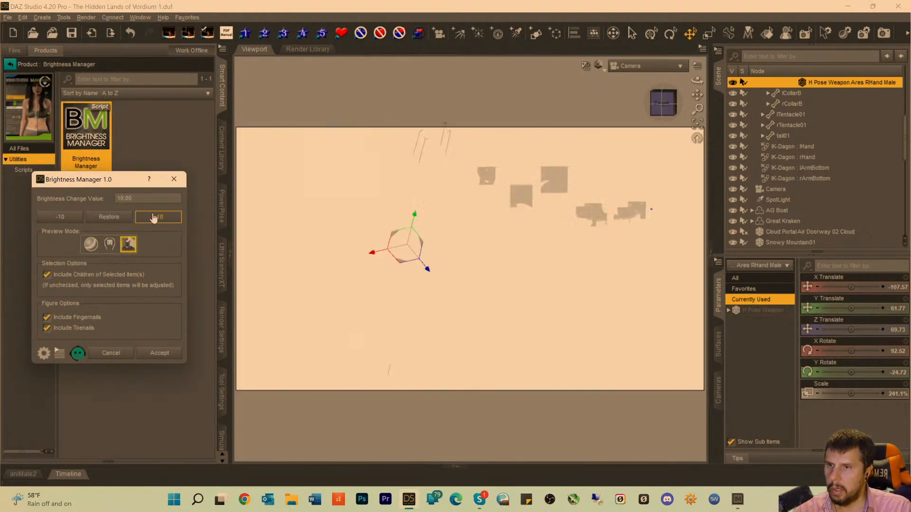
click(154, 218)
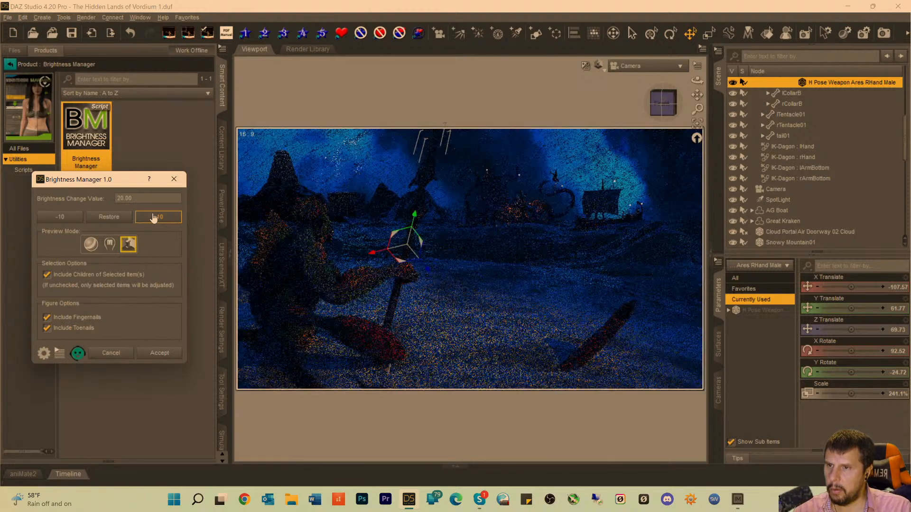
click(154, 217)
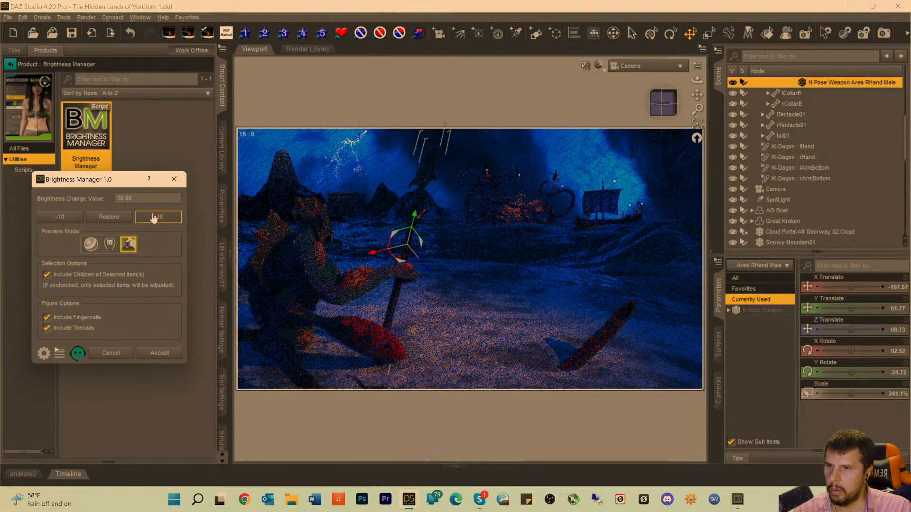
click(154, 218)
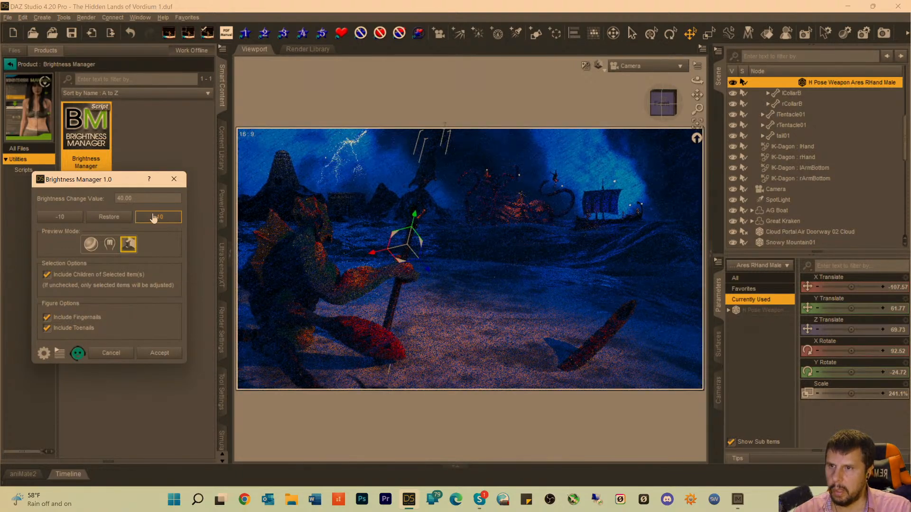
click(154, 218)
click(154, 217)
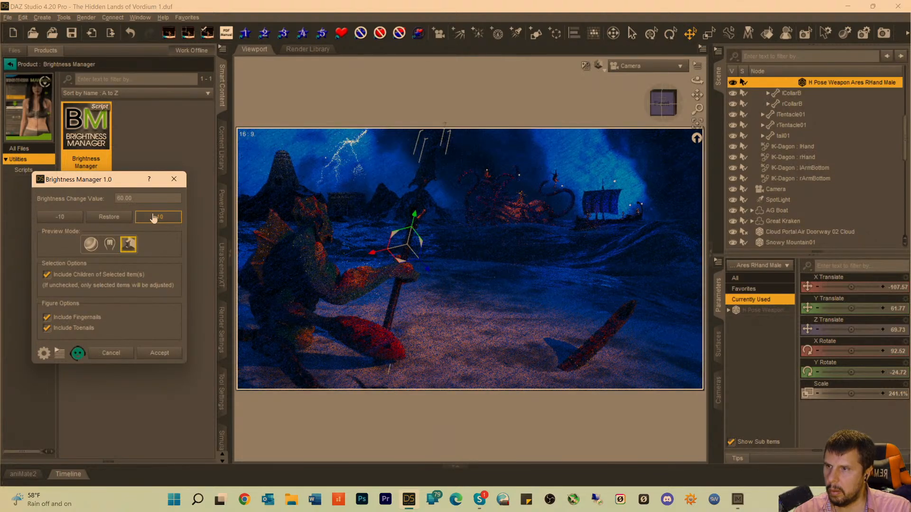
click(153, 218)
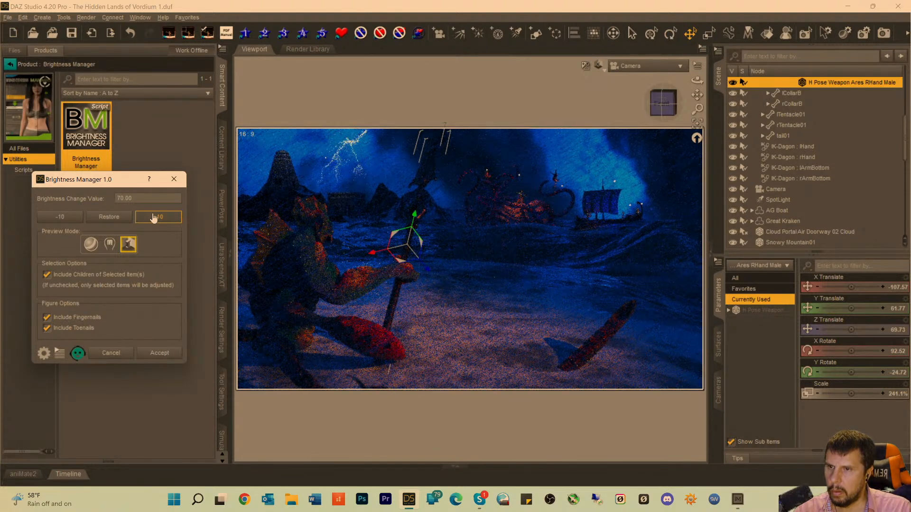
click(153, 217)
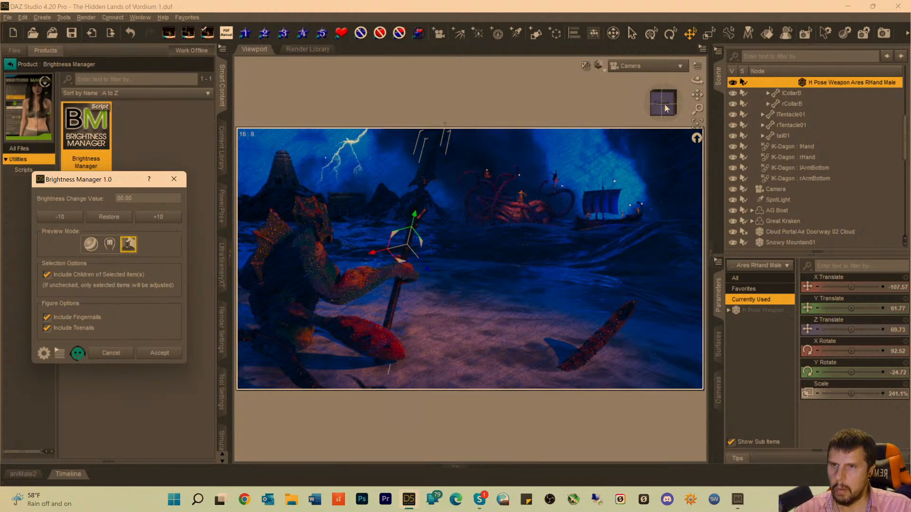
click(148, 218)
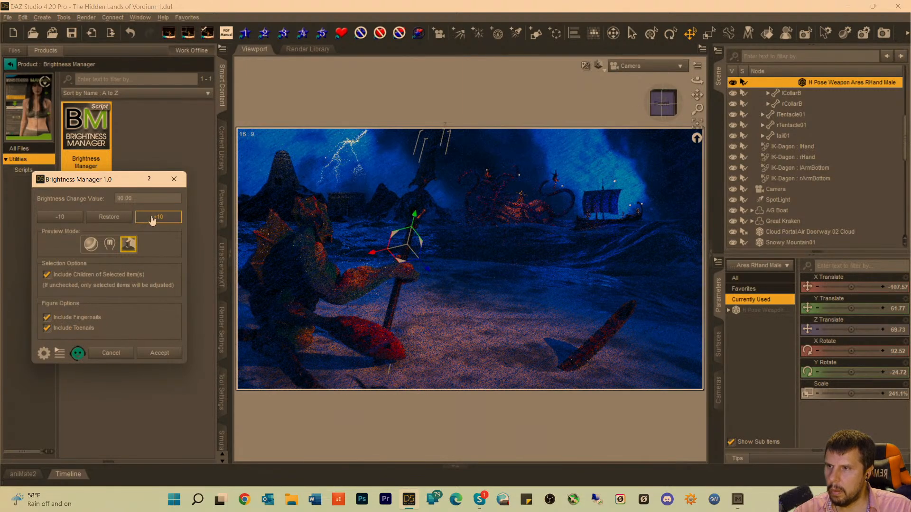
click(152, 218)
click(151, 218)
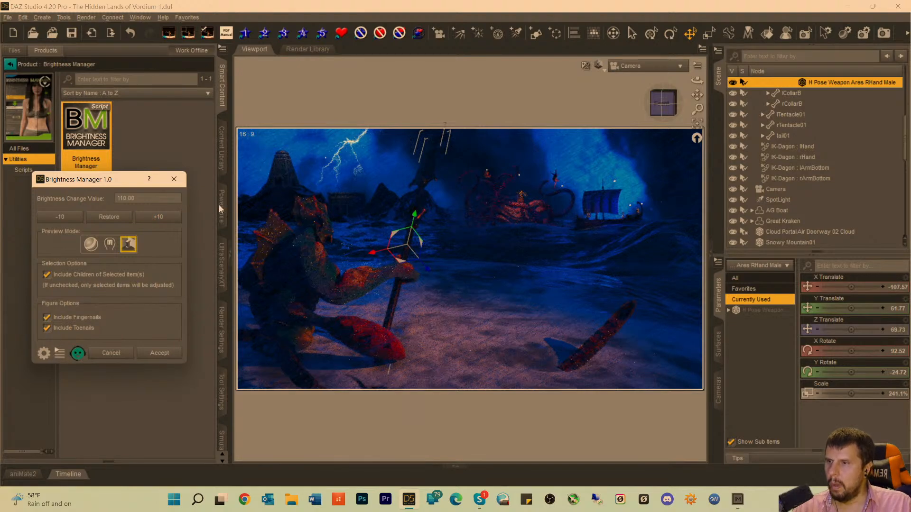
click(113, 219)
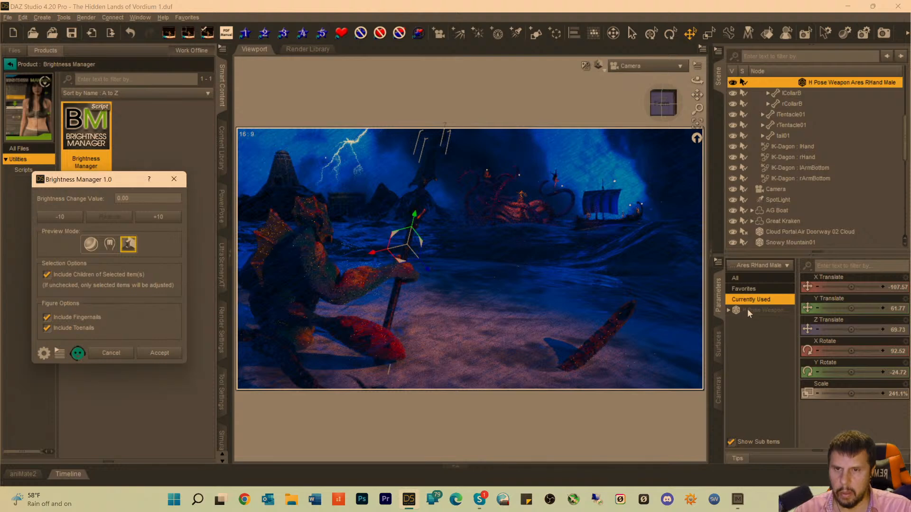
click(111, 354)
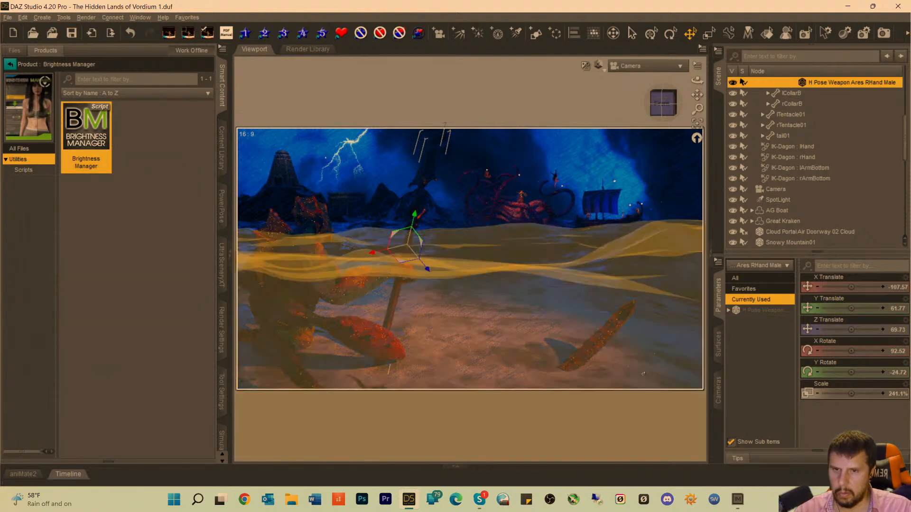
Select all surfaces of the spear in the surface editor and set their diffuse overlay weight to about 0.53.
click(718, 345)
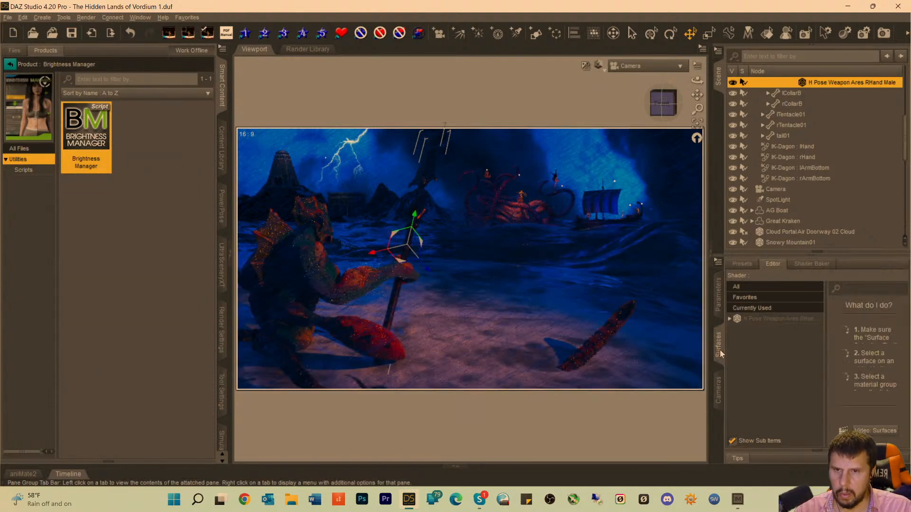
click(764, 309)
click(764, 317)
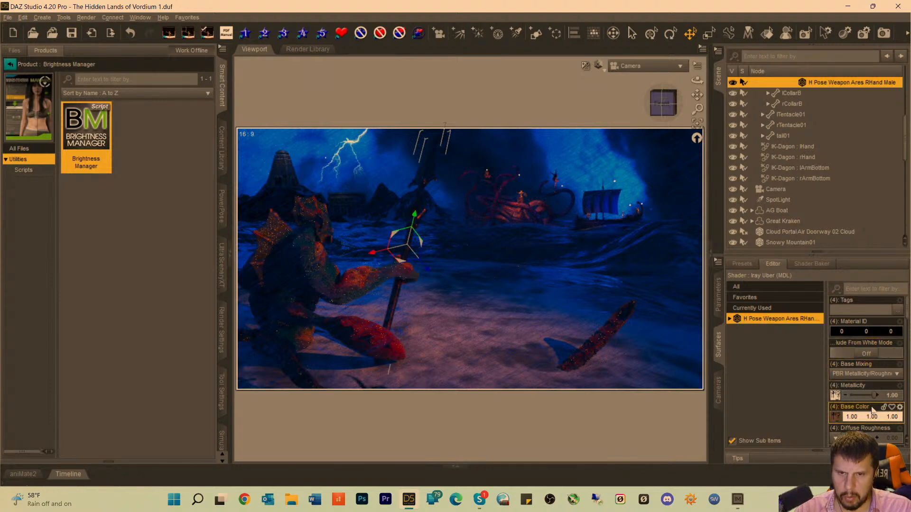
scroll(860, 406, down, 1)
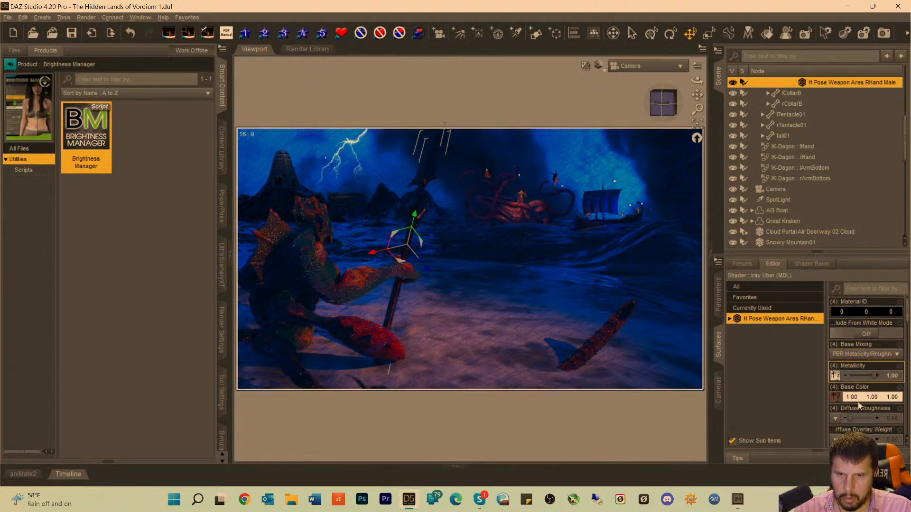
scroll(860, 406, down, 10)
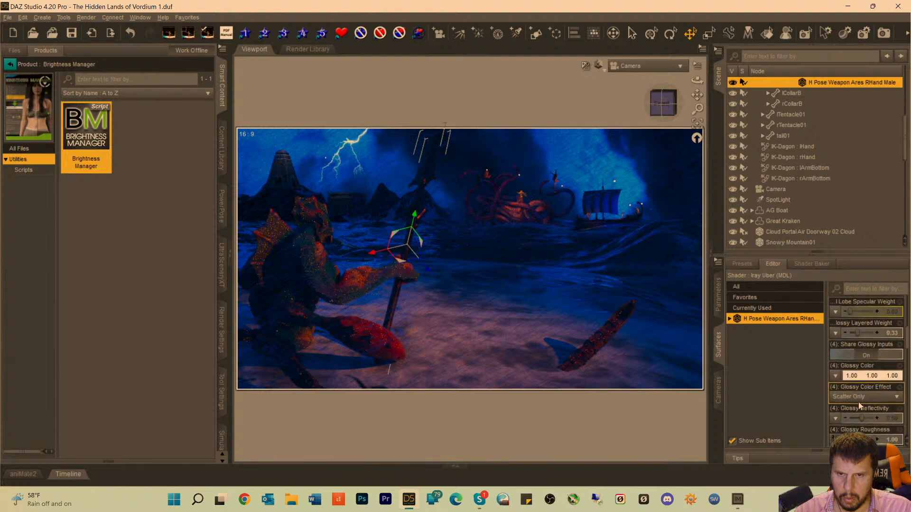
scroll(864, 380, up, 6)
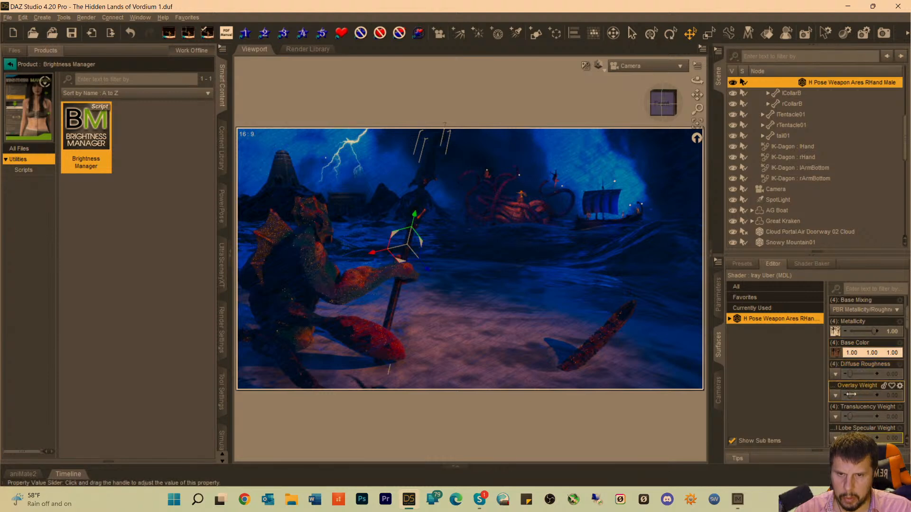
drag(851, 394, 863, 395)
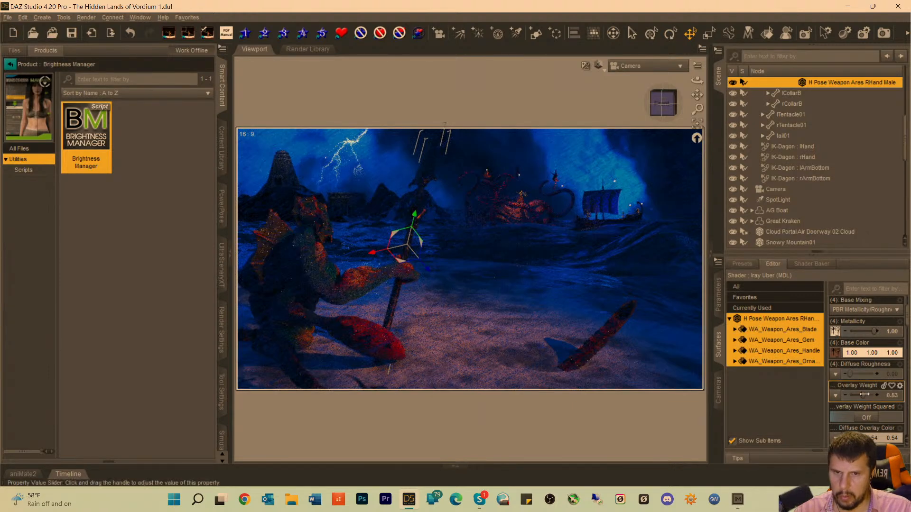
Set the translucency weight of all spear surfaces to 0.69, and select only the blade surface.
mouse_move(864, 394)
scroll(852, 400, down, 3)
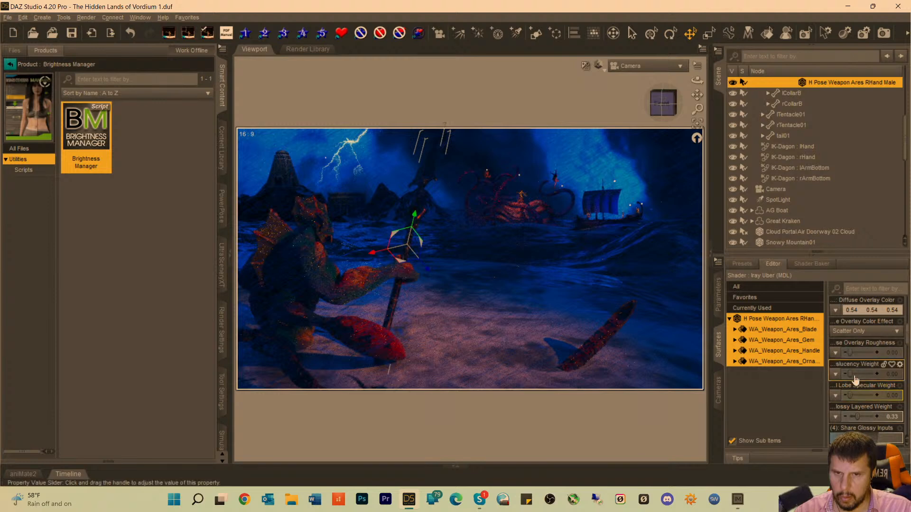
drag(850, 374, 859, 375)
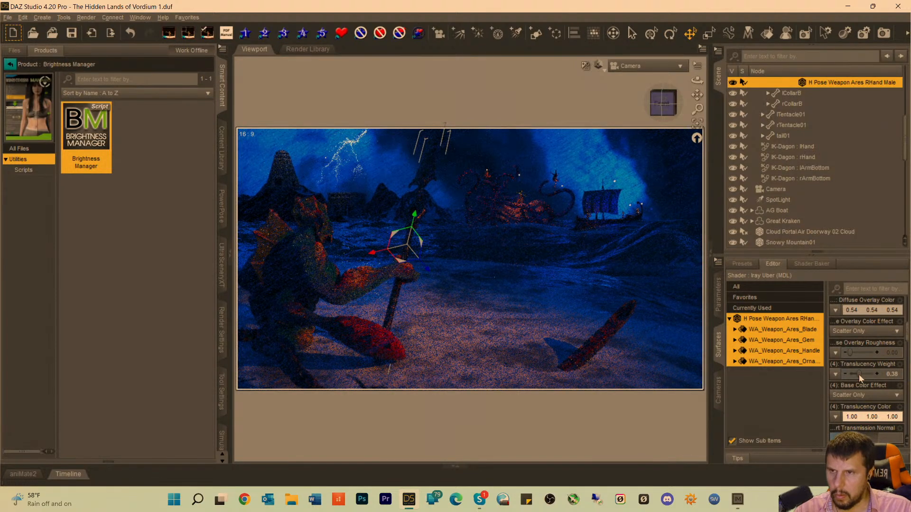
drag(857, 374, 866, 374)
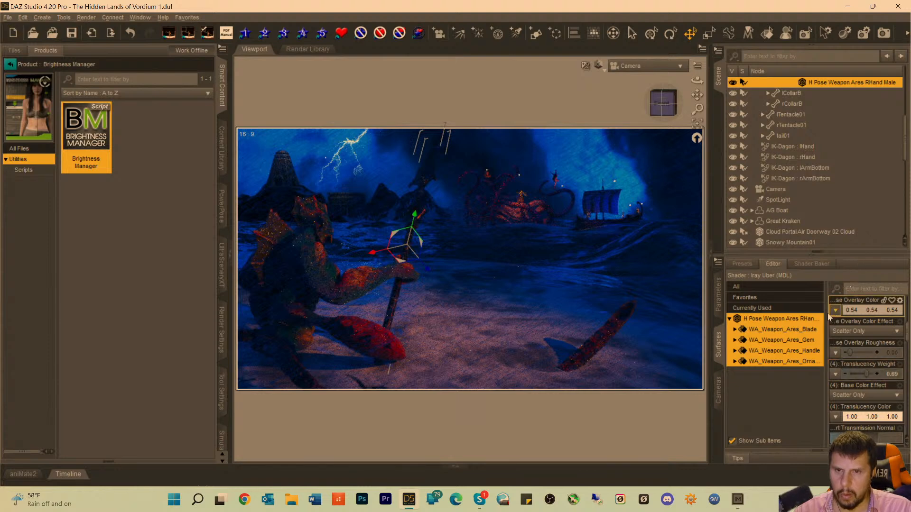
click(791, 331)
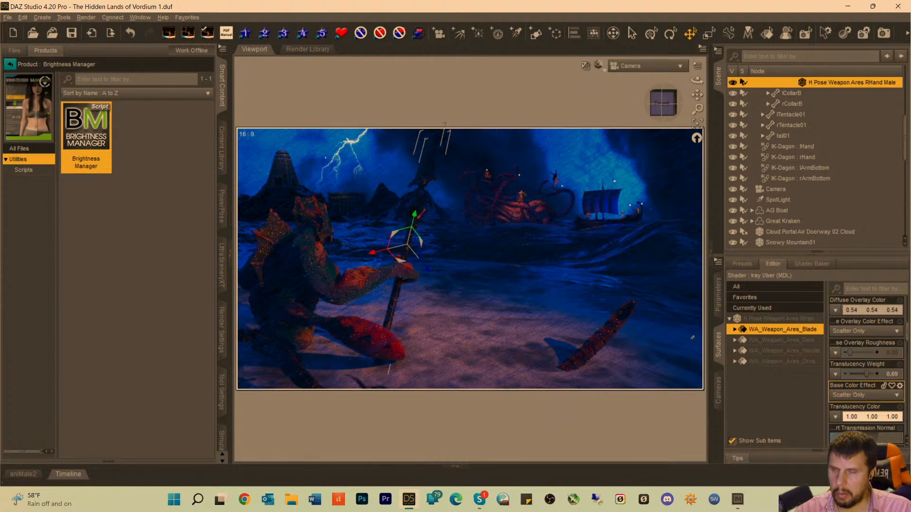
Select SpotLight (12) in the scene and raise its luminous flux.
scroll(801, 223, down, 4)
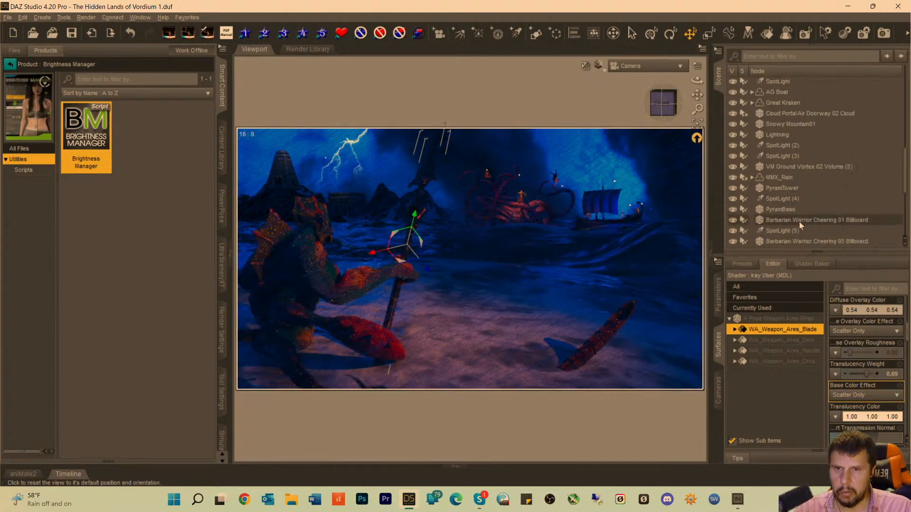
scroll(801, 225, down, 5)
click(783, 243)
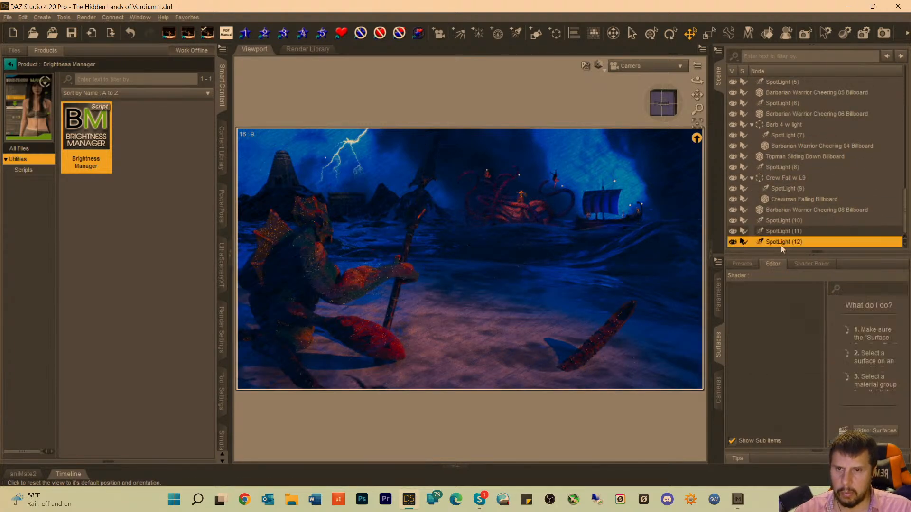
click(718, 295)
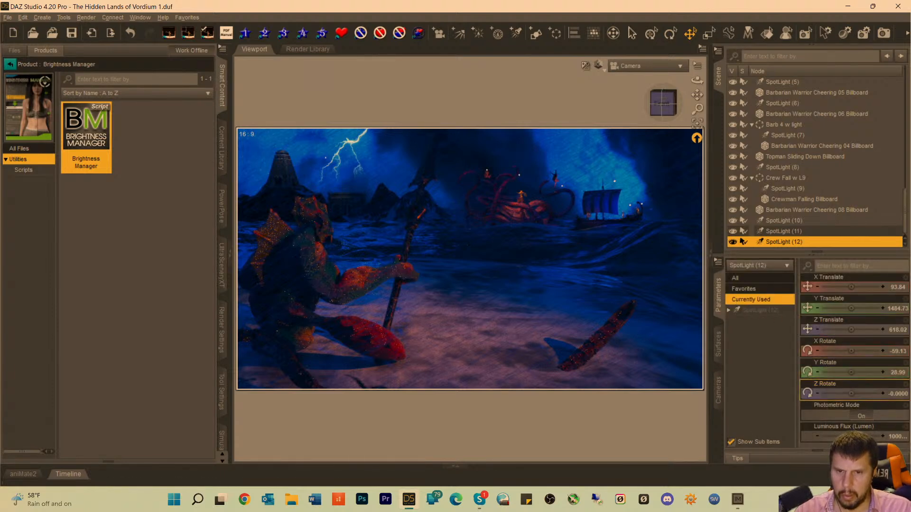
click(897, 437)
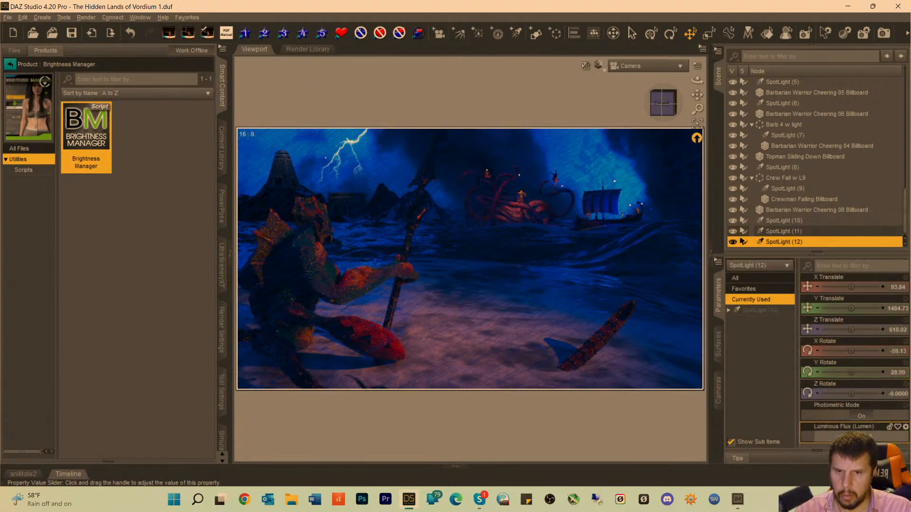
key(Return)
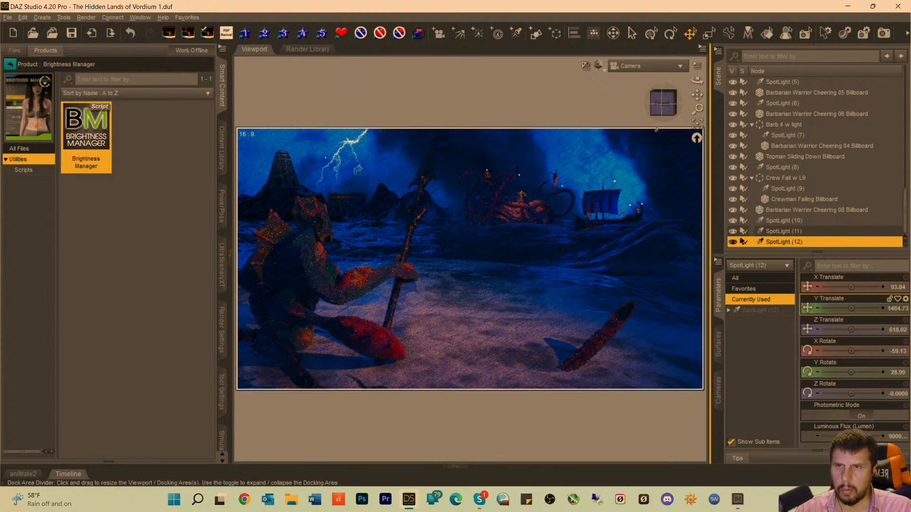
Look through SpotLight (12), move it slightly closer and orbit it so the spear stands nearly upright in its view.
click(633, 71)
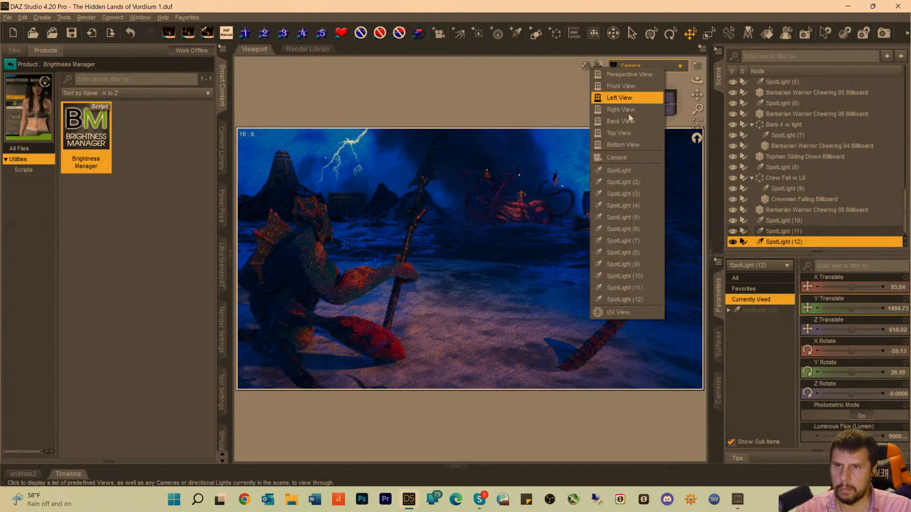
click(619, 287)
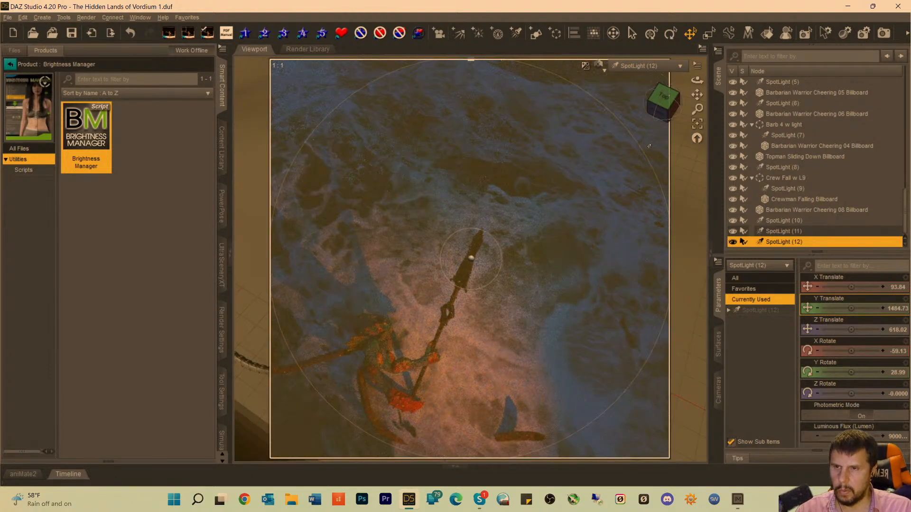
scroll(522, 228, up, 2)
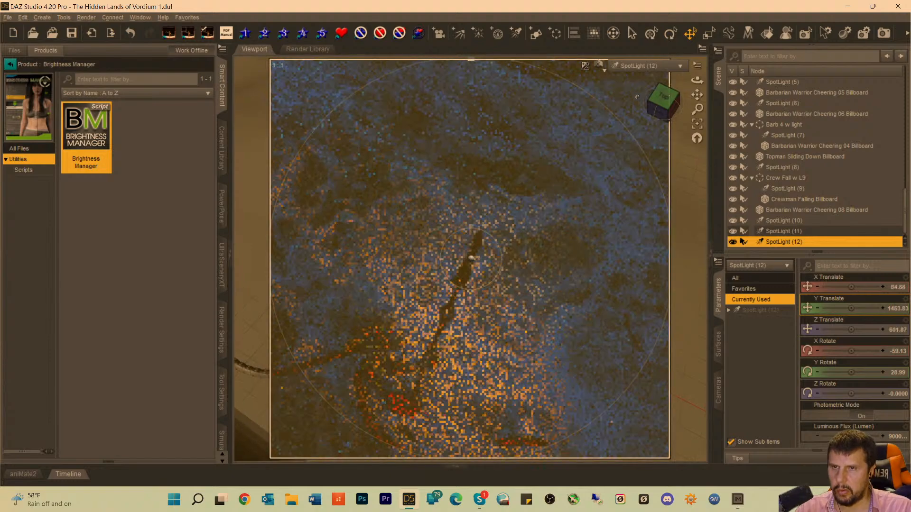
click(637, 108)
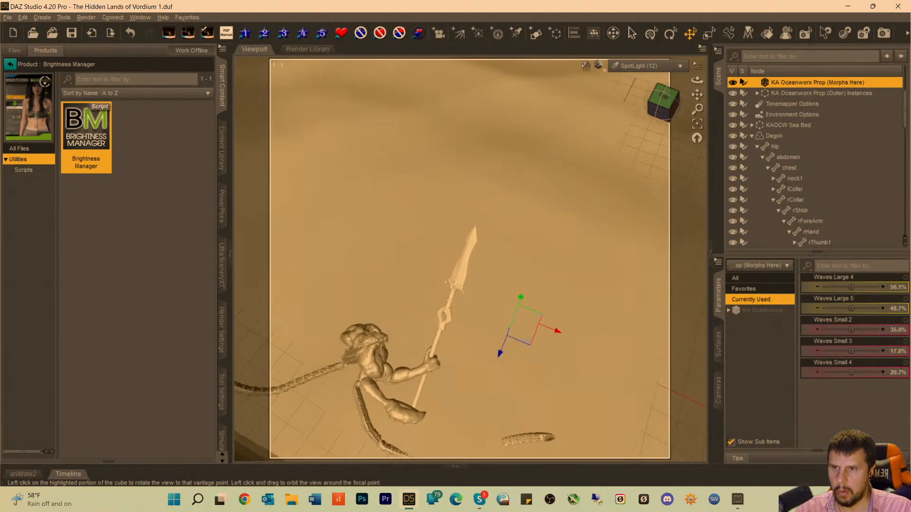
drag(664, 112, 663, 119)
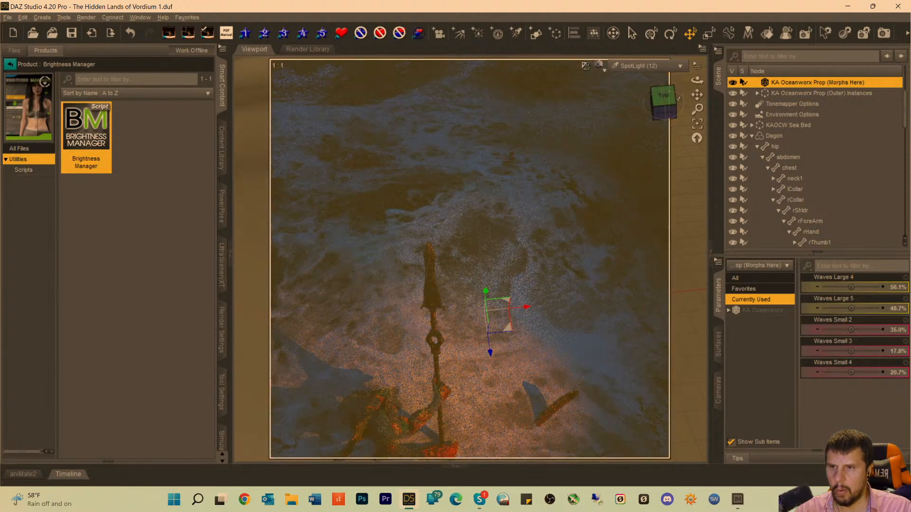
drag(697, 95, 697, 95)
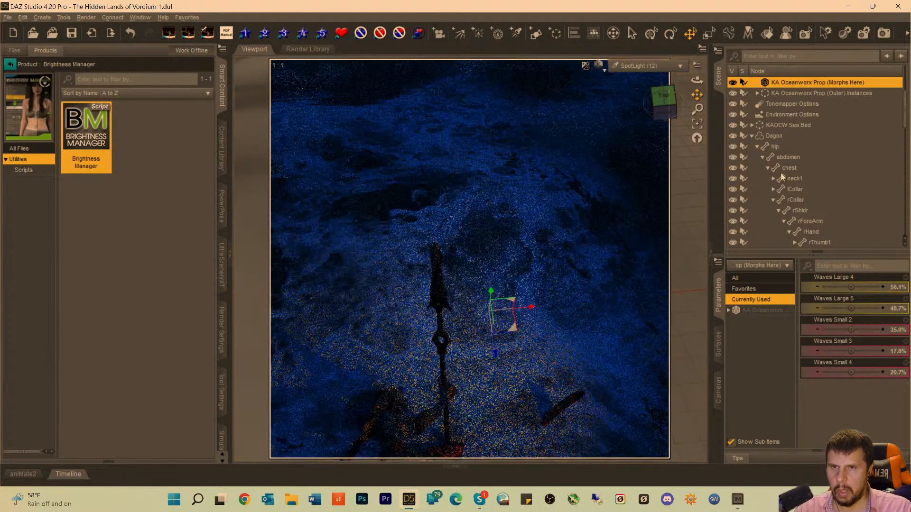
Reselect SpotLight (12), centre its beam on the spear's blade and swing the light around to the spear's other side.
scroll(781, 223, down, 10)
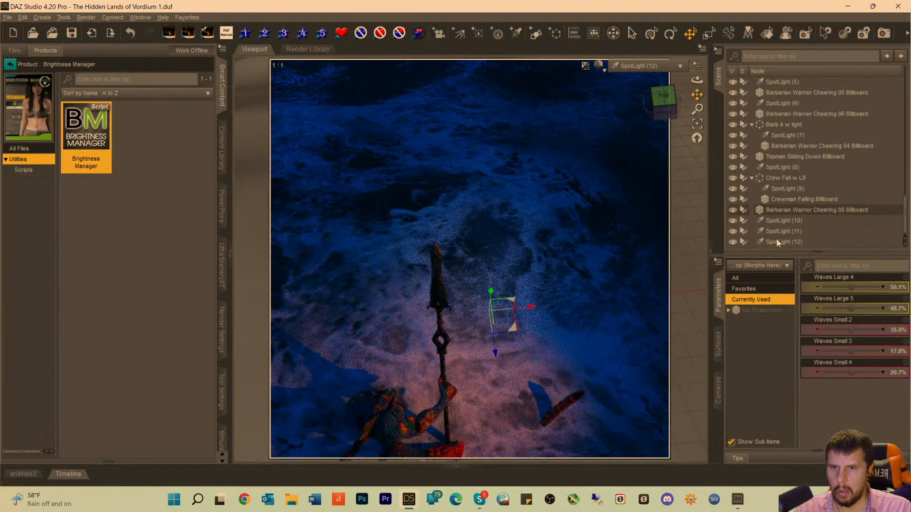
click(782, 242)
drag(696, 95, 725, 87)
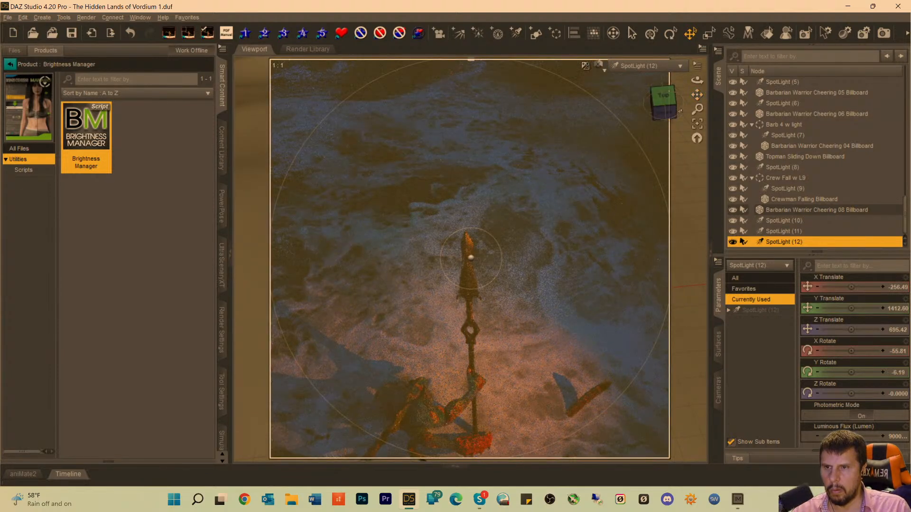
drag(668, 115, 704, 93)
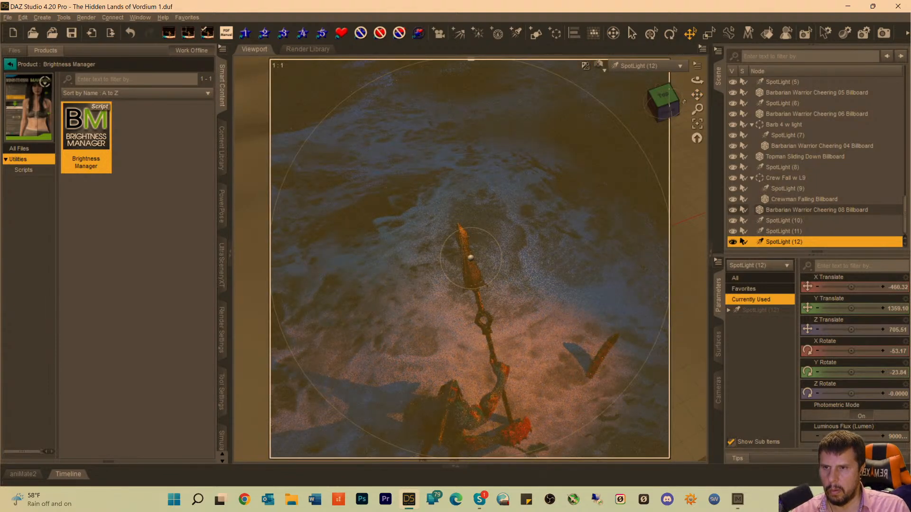
Check the Camera view, and orbit SpotLight (12) around the spear to X Rotate -40.34 and Y Rotate -36.55.
click(636, 67)
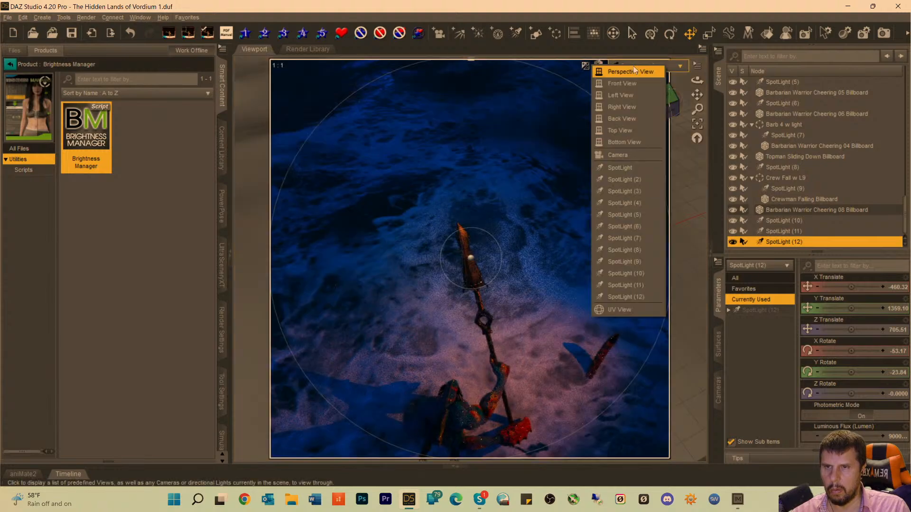
click(621, 156)
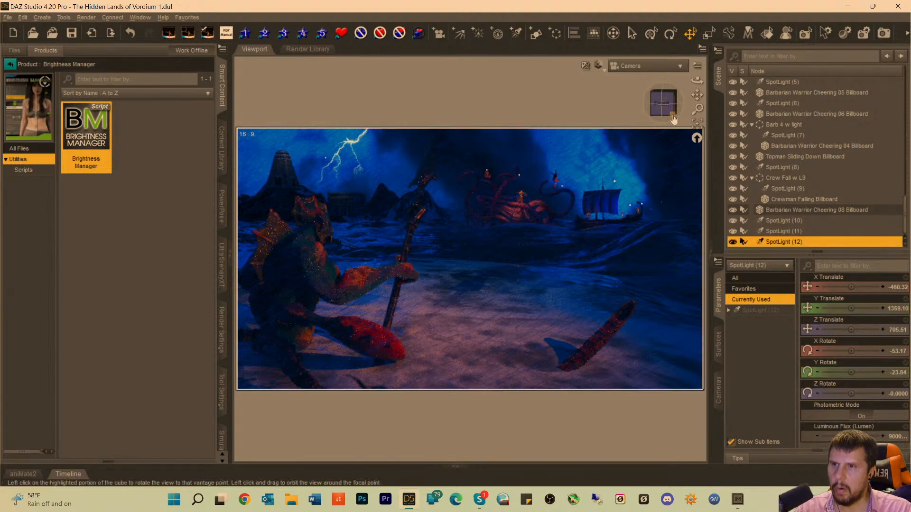
click(636, 67)
click(627, 299)
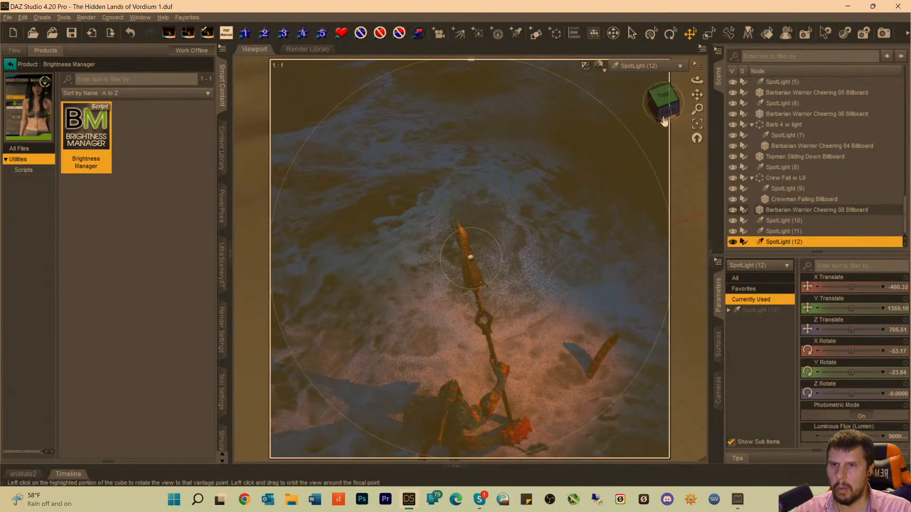
mouse_move(660, 121)
mouse_down()
mouse_move(707, 89)
mouse_move(704, 65)
mouse_up()
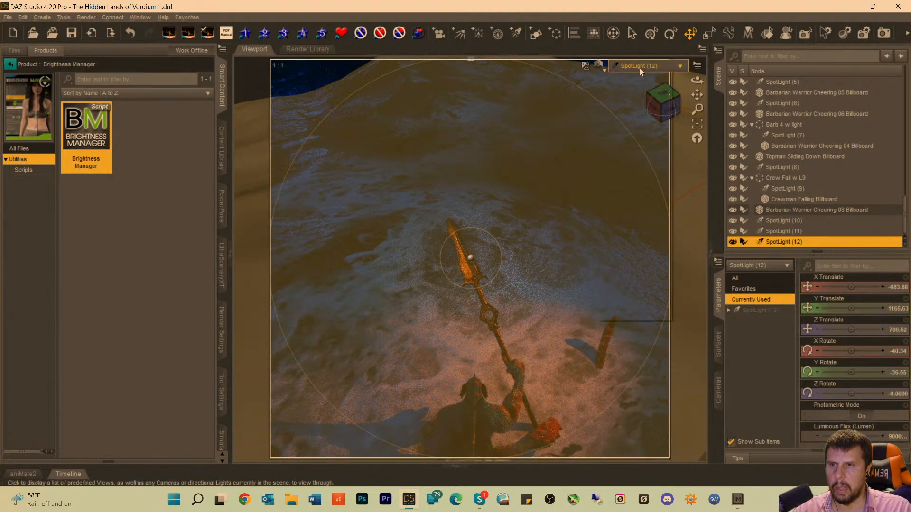
Raise the luminous flux of SpotLight (12) while looking through Camera, and save the scene.
click(640, 66)
click(622, 161)
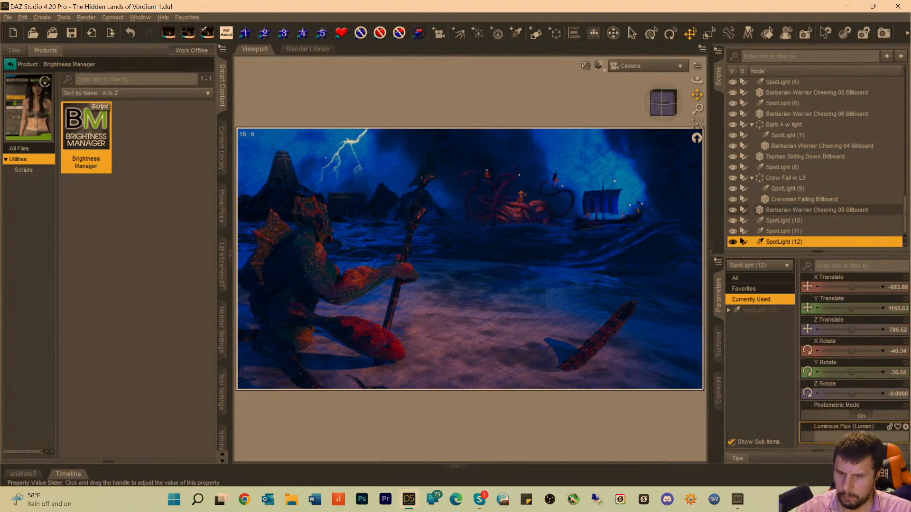
key(Return)
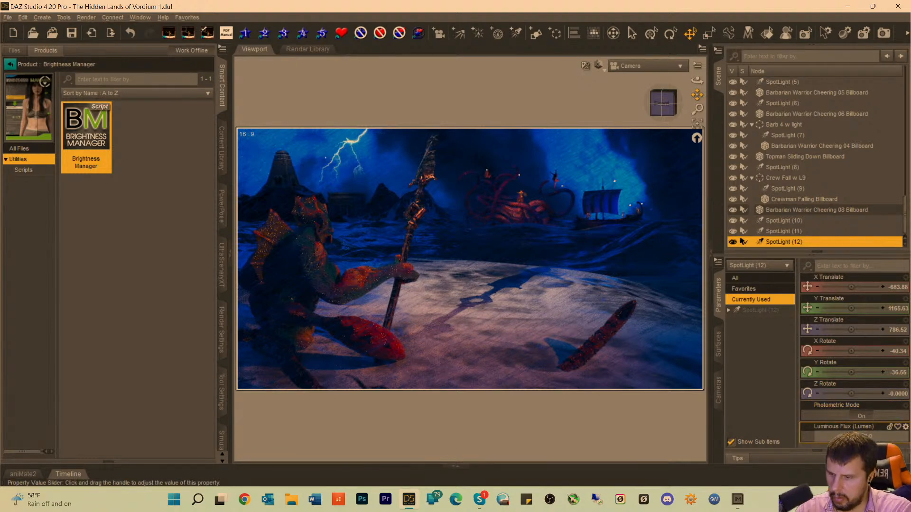
key(Return)
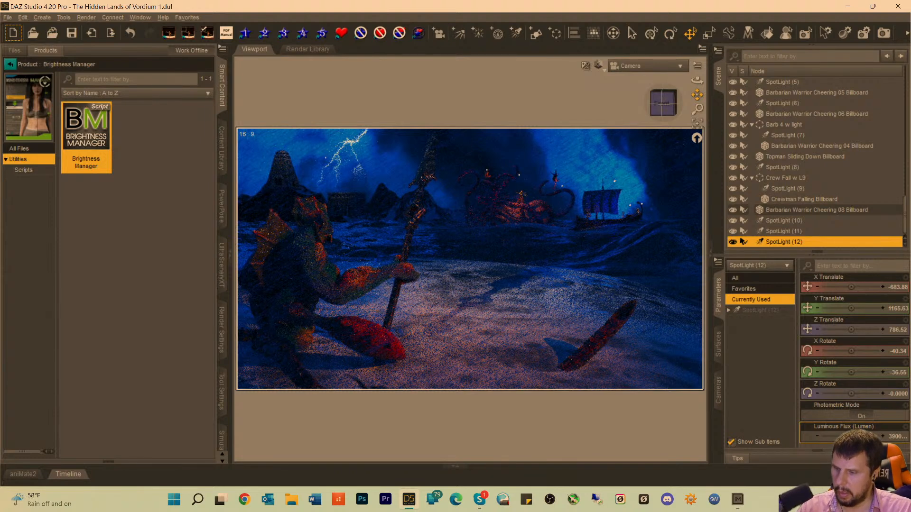
key(ctrl+s)
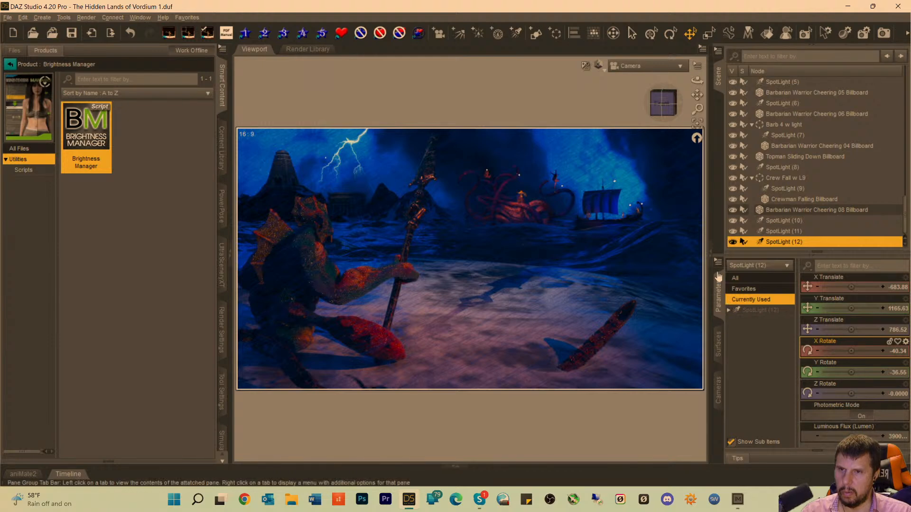
Scale the whole AG Boat up to 155.1% and raise it to a Y Translate of 866.40.
click(601, 223)
scroll(789, 100, up, 4)
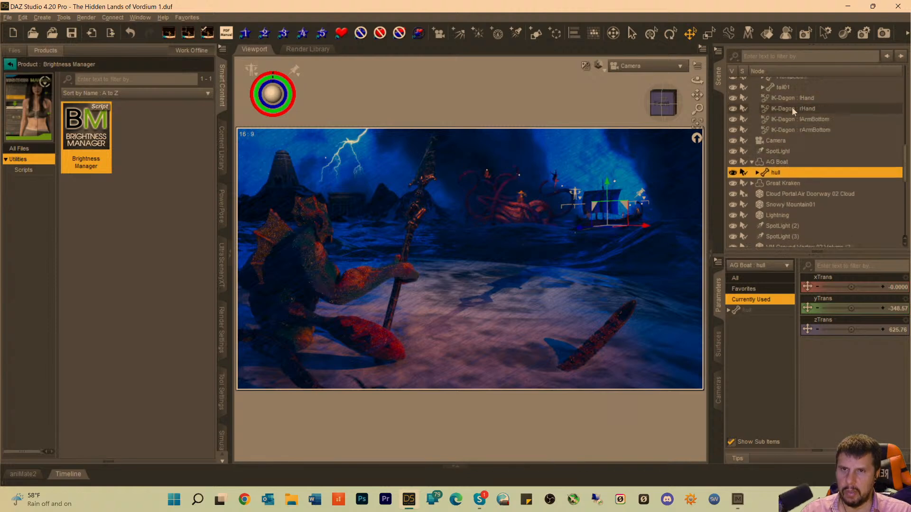
click(782, 194)
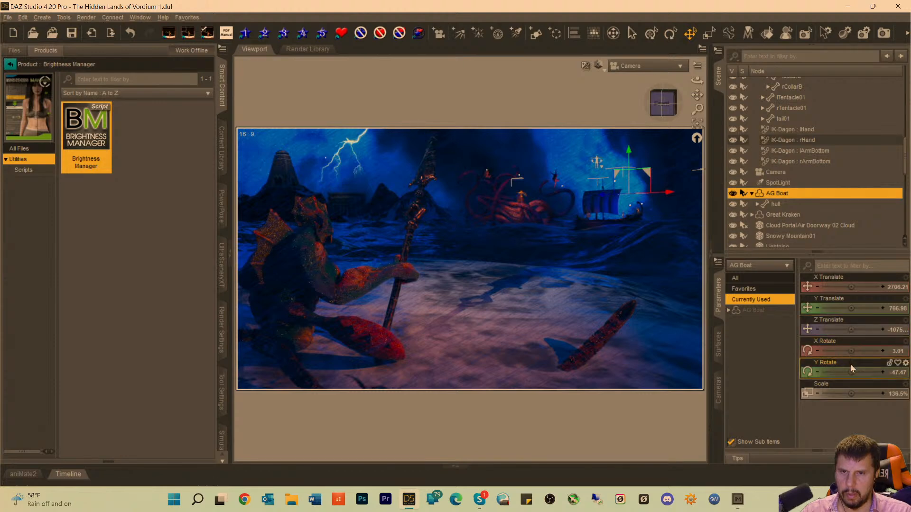
drag(851, 394, 863, 393)
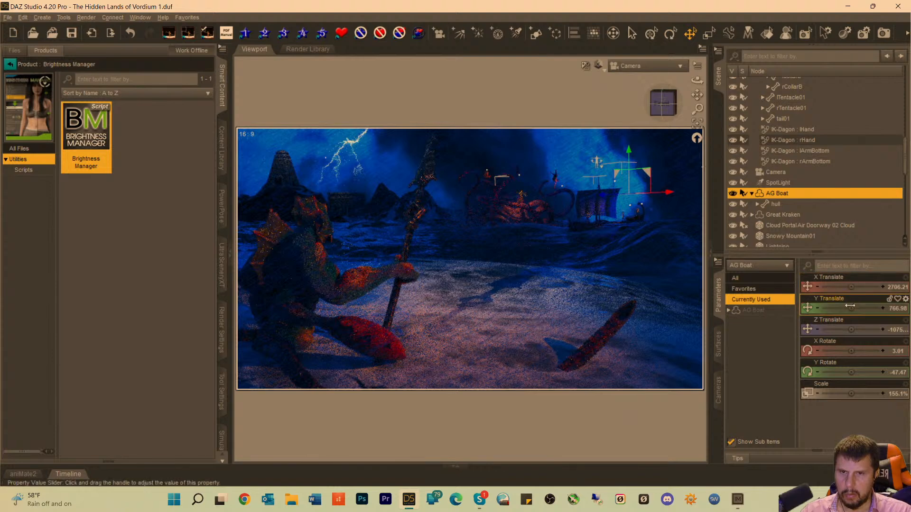
drag(850, 306, 853, 306)
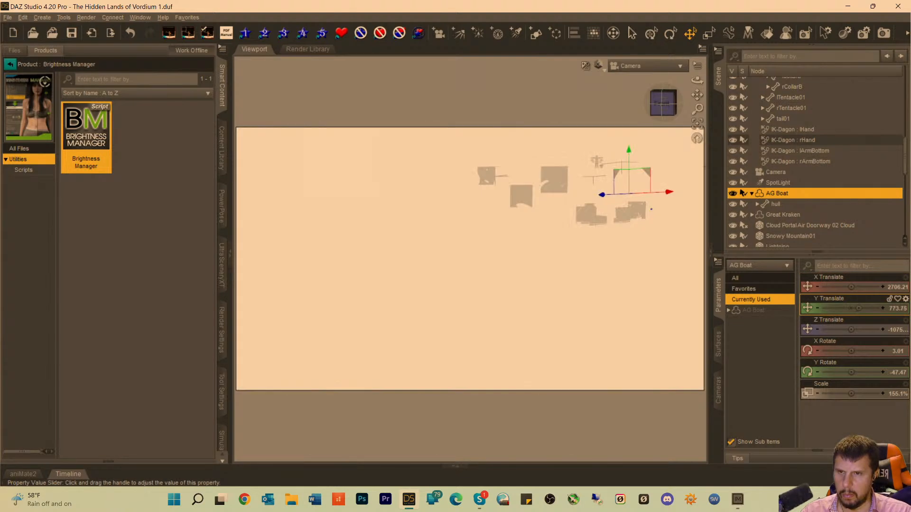
drag(861, 309, 861, 308)
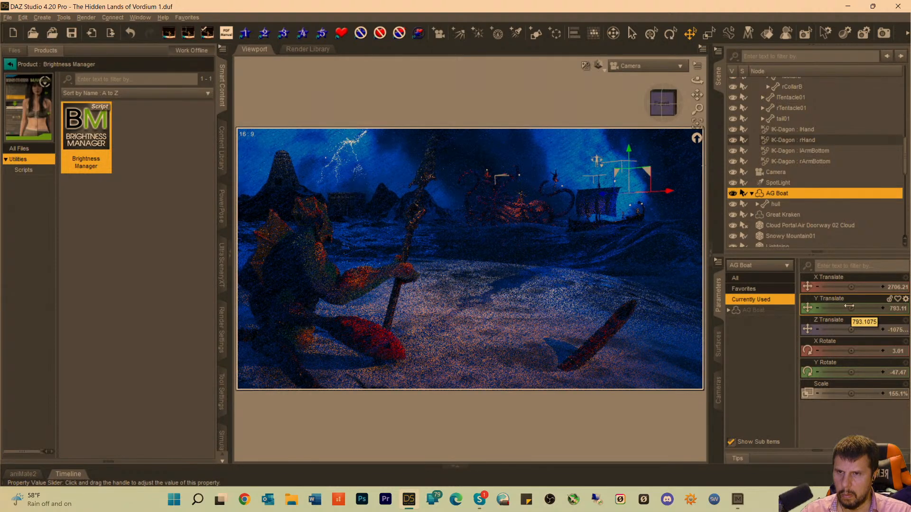
drag(849, 307, 881, 308)
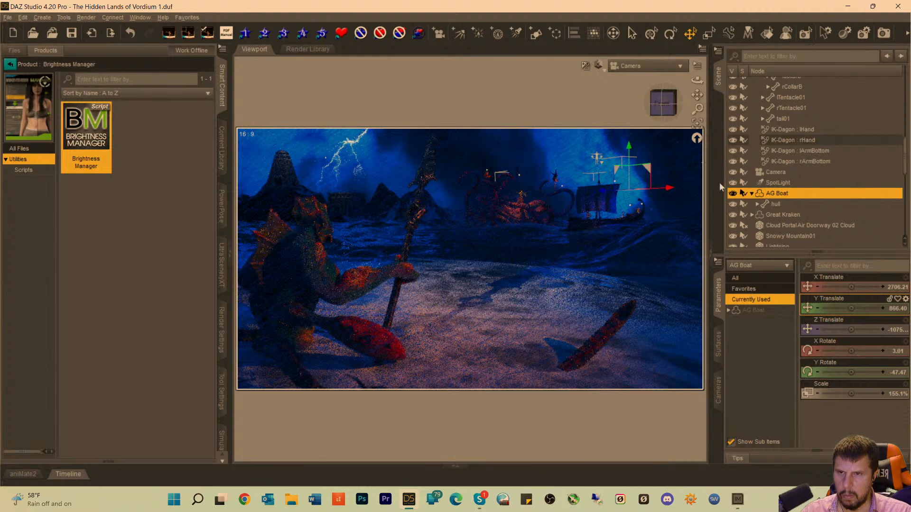
In Perspective View, move Barbarian Warrior Cheering 01 Billboard on the boat to X Translate 2980.90 and Y Translate 572.58.
click(642, 66)
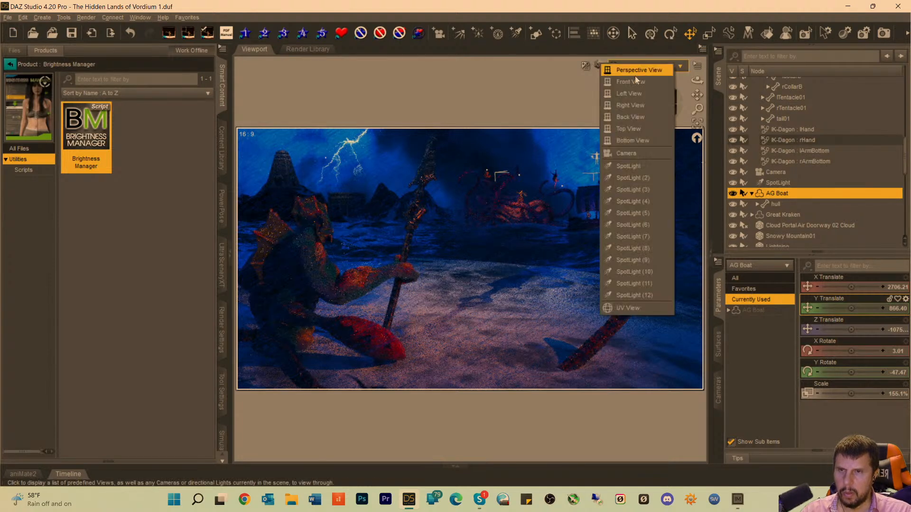
click(634, 76)
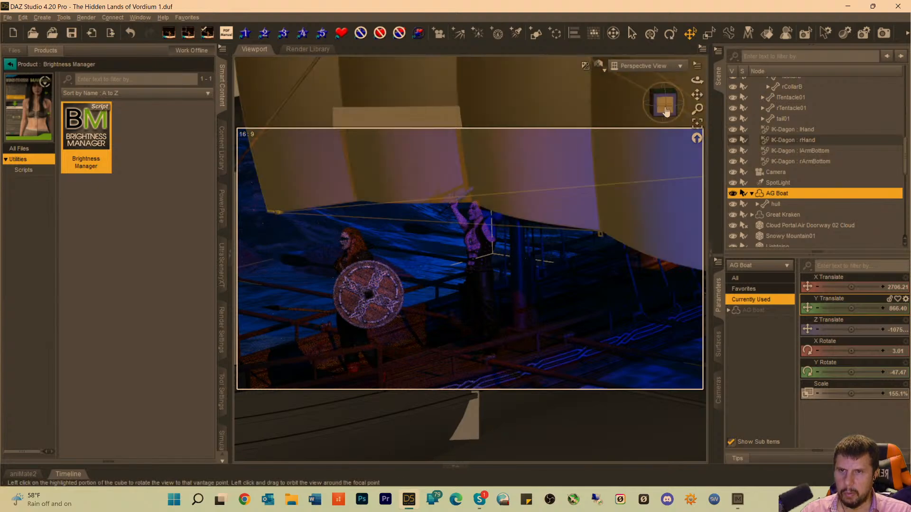
drag(664, 109, 659, 110)
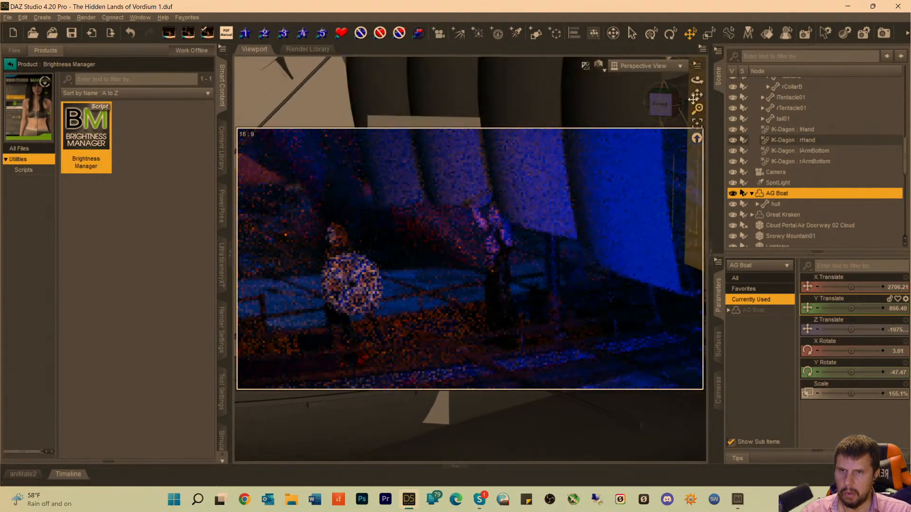
drag(696, 92, 702, 95)
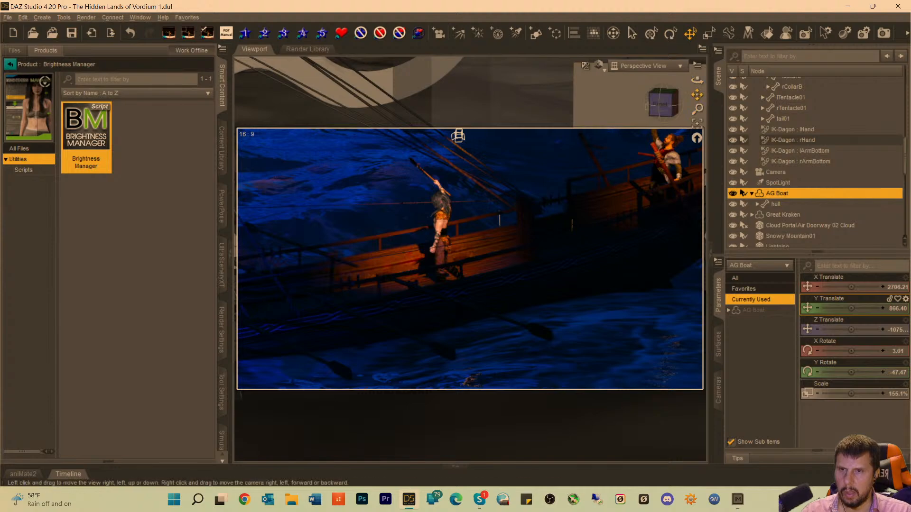
drag(697, 95, 676, 106)
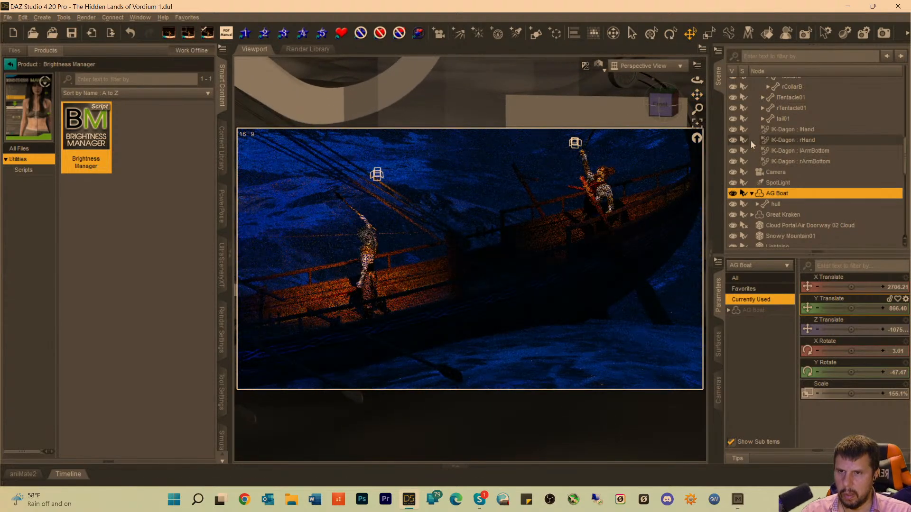
click(601, 191)
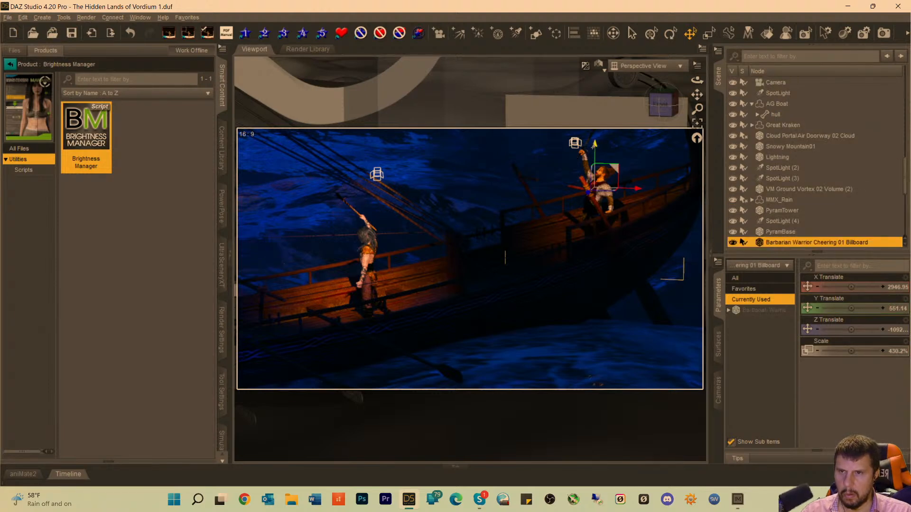
drag(595, 144, 595, 135)
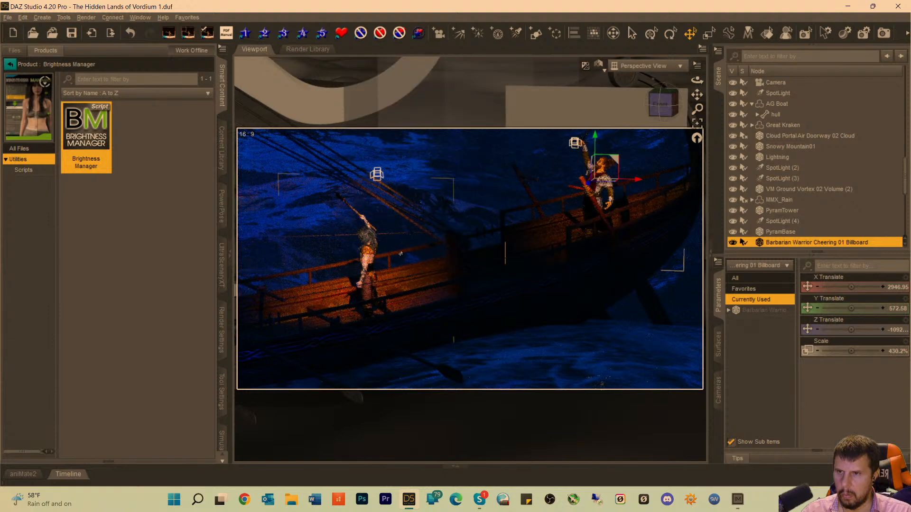
click(366, 258)
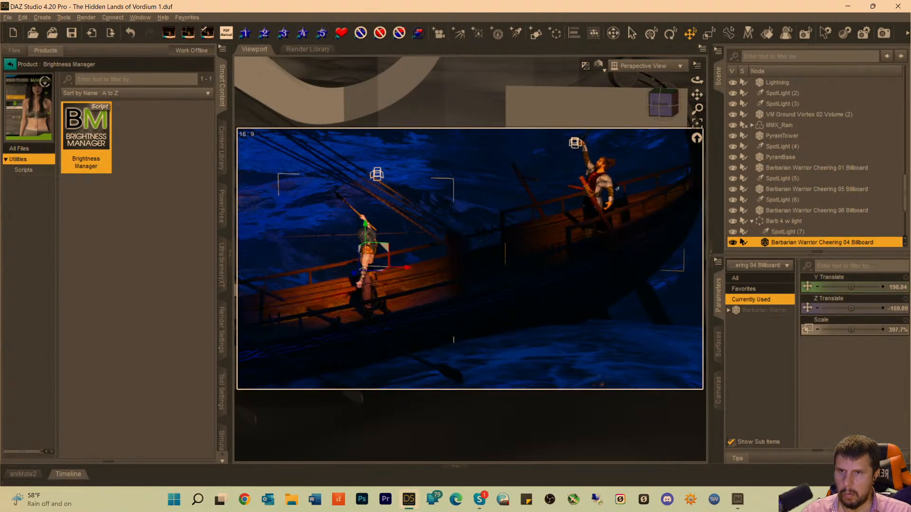
click(601, 188)
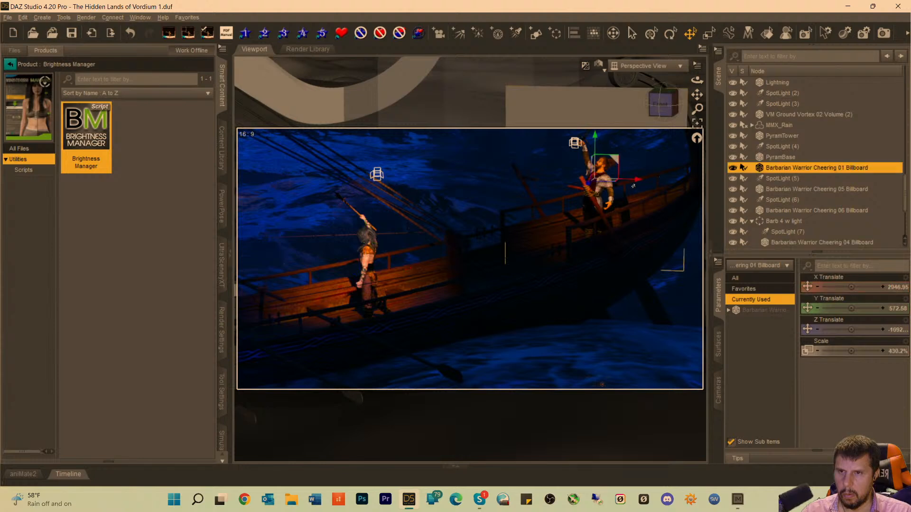
drag(636, 181, 656, 195)
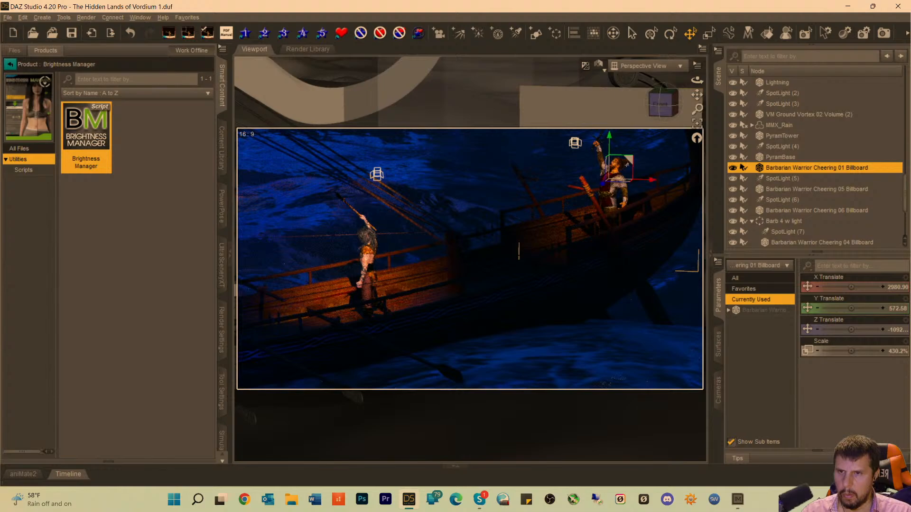
Shift Barbarian Warrior Cheering 05 Billboard on the deck to X Translate 1750.48 and adjust its depth.
drag(696, 94, 906, 79)
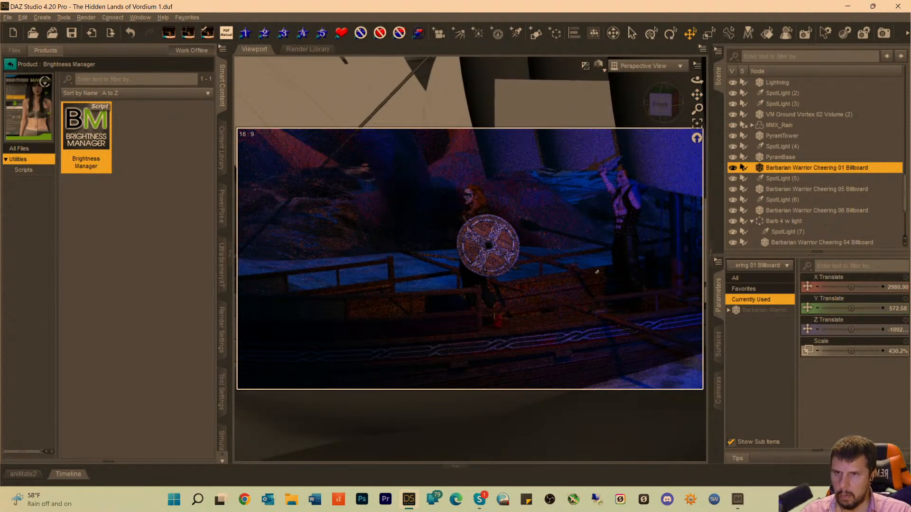
click(626, 235)
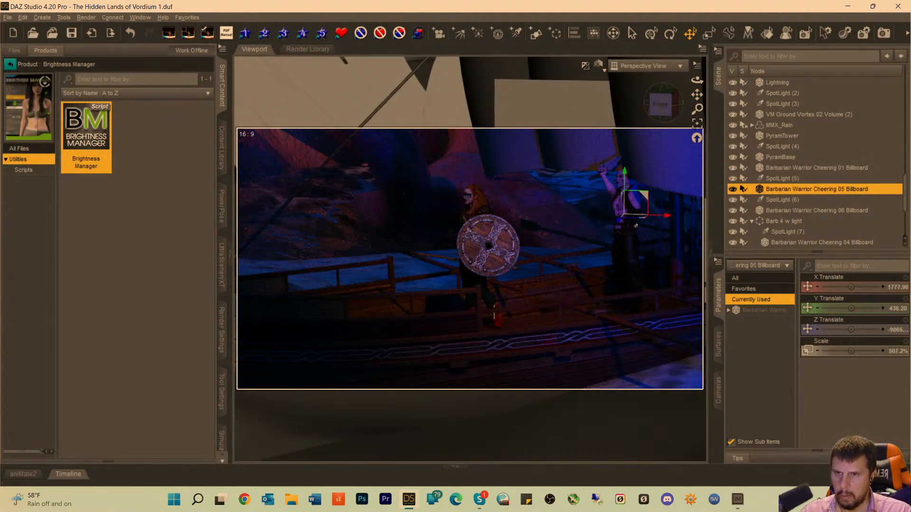
drag(618, 220, 648, 228)
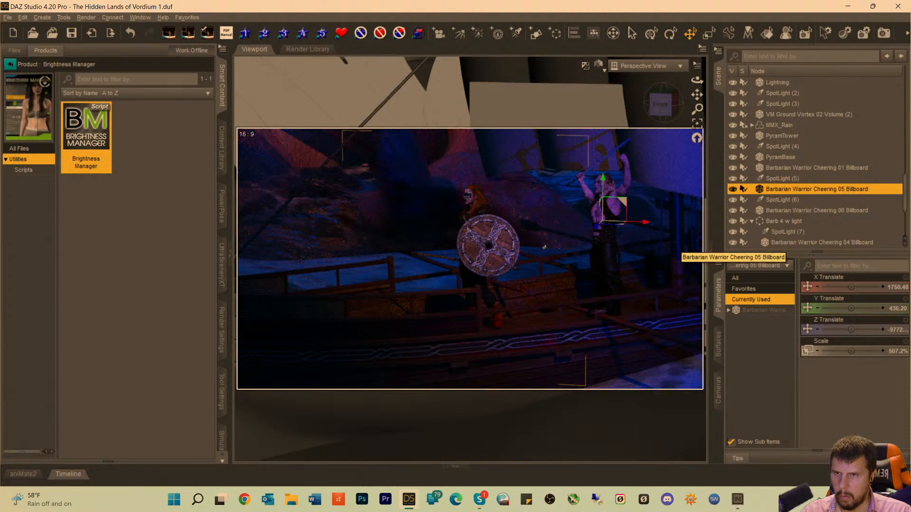
Push Barbarian Warrior Cheering 06 Billboard slightly back, move it to X Translate 1451.67, and return to the Camera view with nothing selected.
click(488, 252)
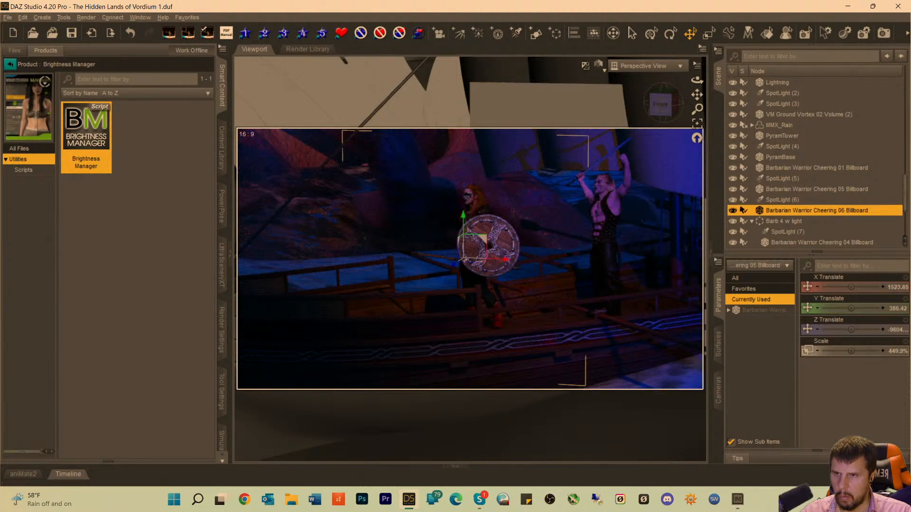
drag(454, 265, 458, 259)
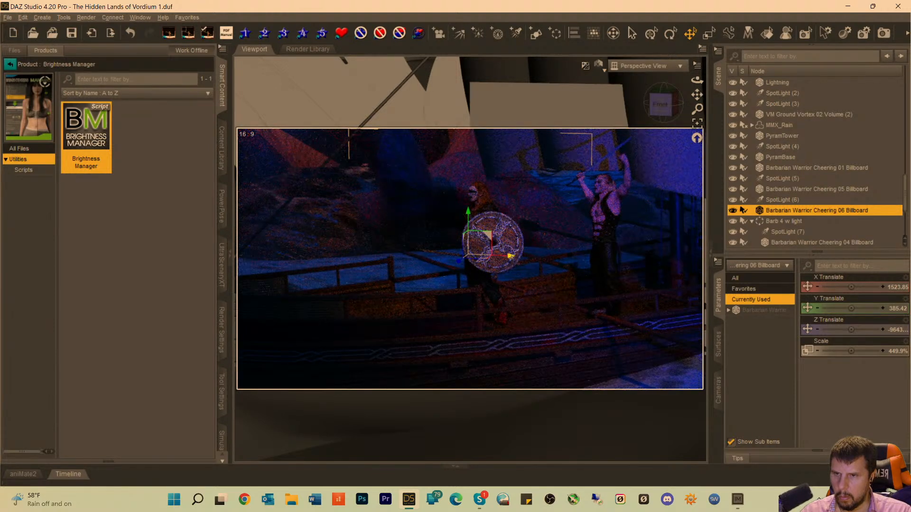
drag(510, 256, 473, 261)
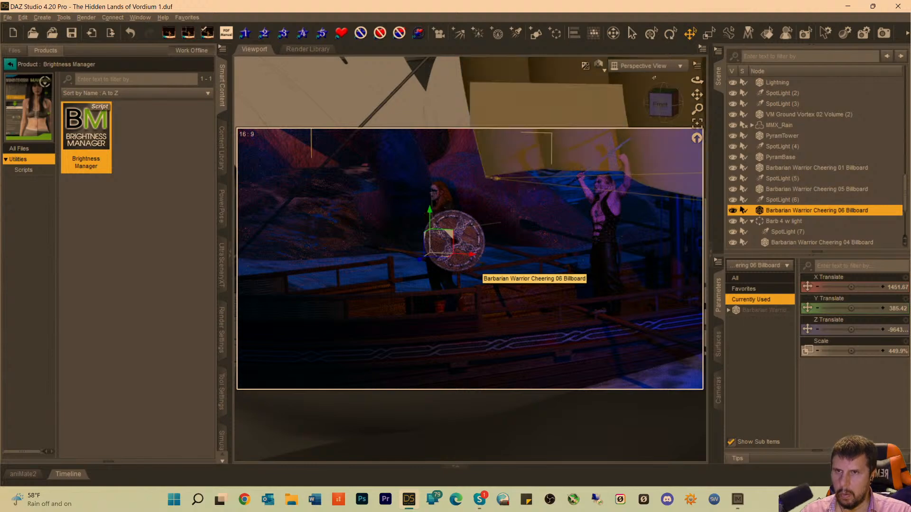
click(645, 65)
click(638, 159)
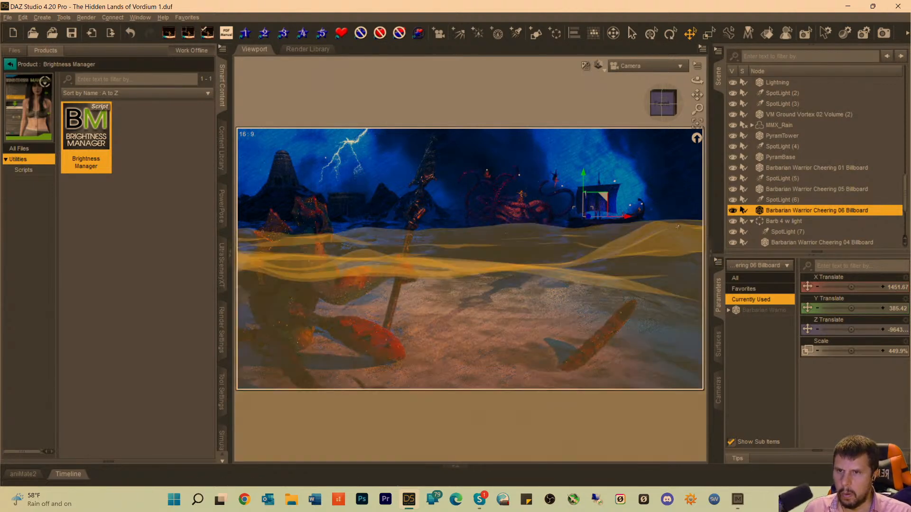
click(677, 167)
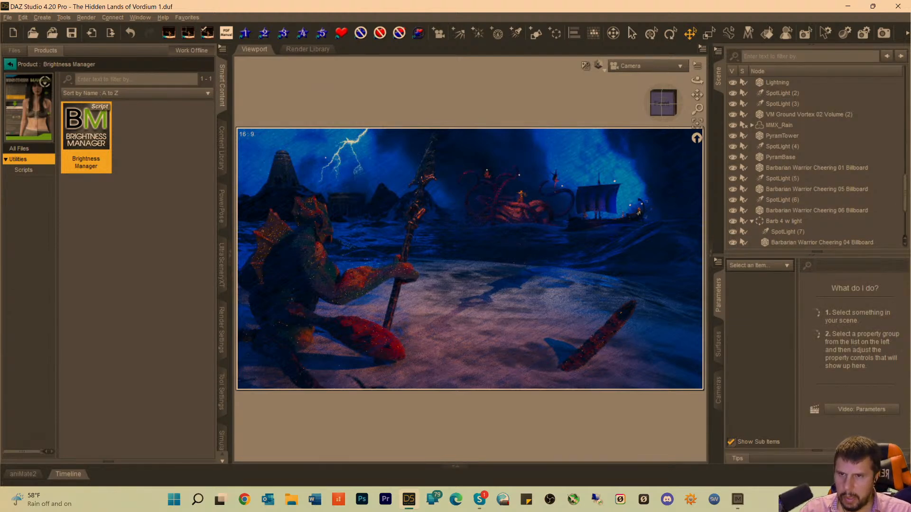
Look through the boat's crew spotlights in the scene and frame SpotLight (7) in Perspective View.
click(639, 213)
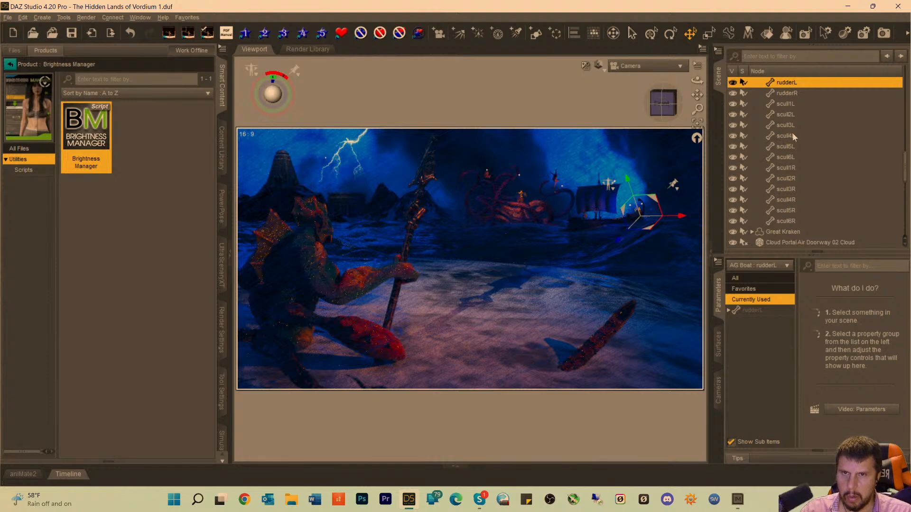
scroll(792, 160, down, 10)
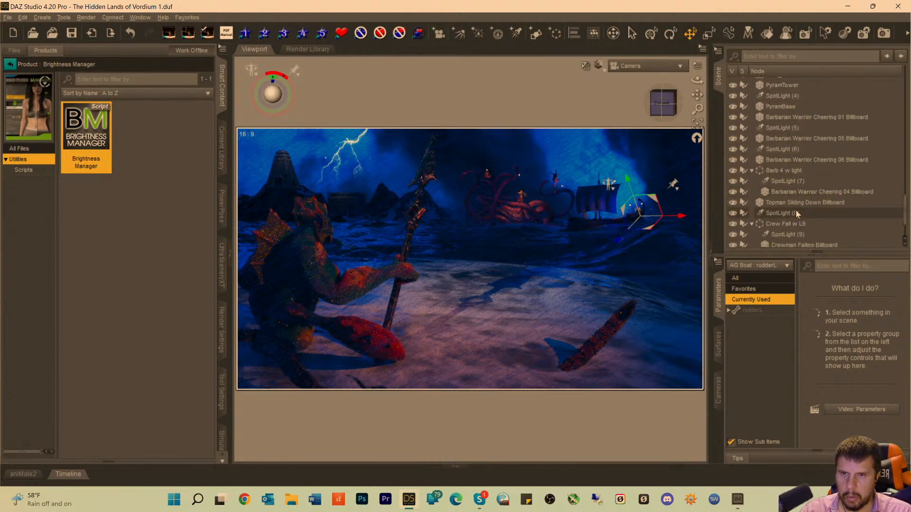
click(785, 170)
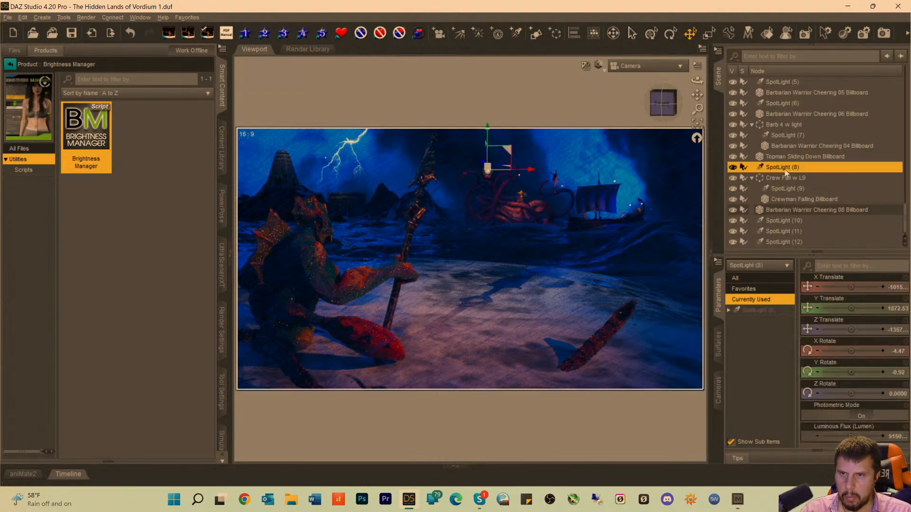
click(781, 189)
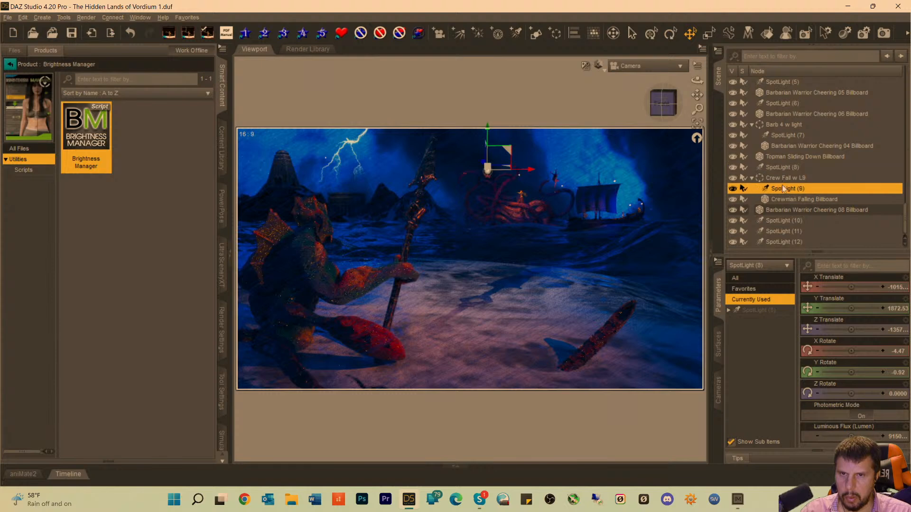
click(784, 135)
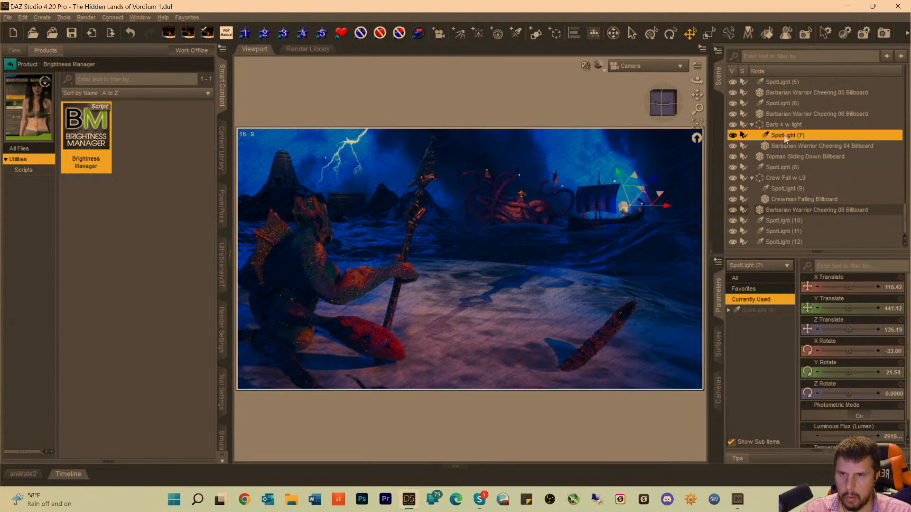
click(635, 70)
click(633, 78)
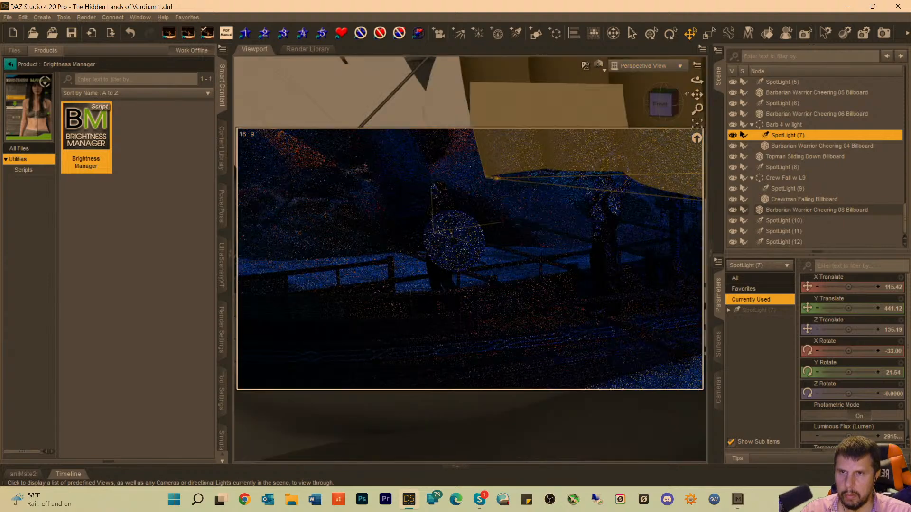
click(696, 124)
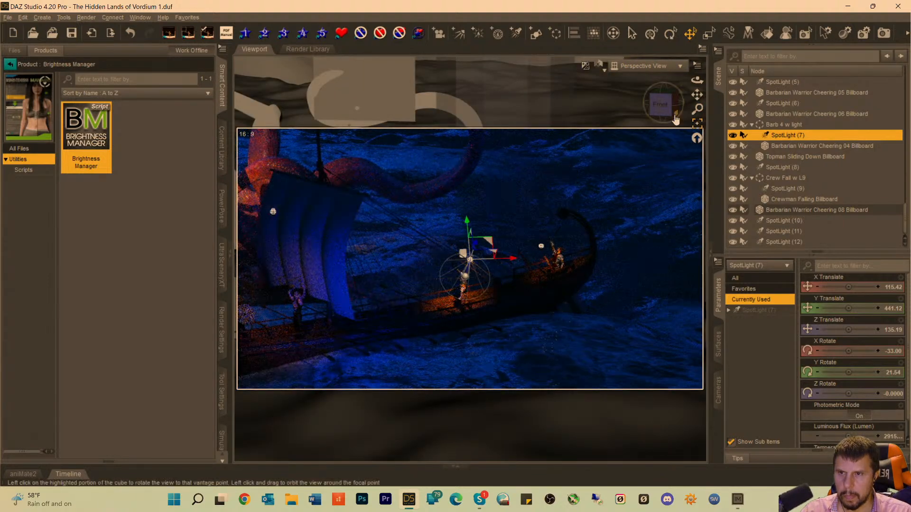
Set the Luminous Flux of SpotLight (5), at the boat's curved end, to 81500 lumens.
scroll(784, 129, up, 2)
click(785, 142)
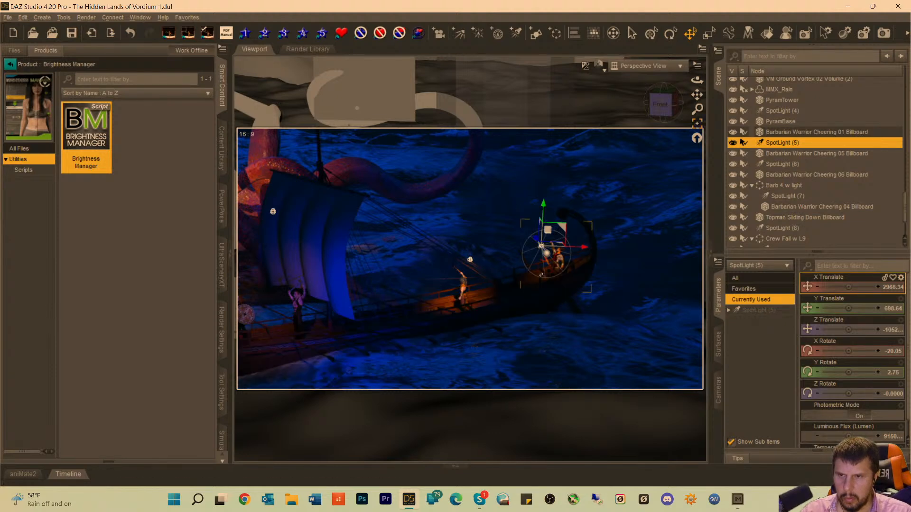
click(763, 313)
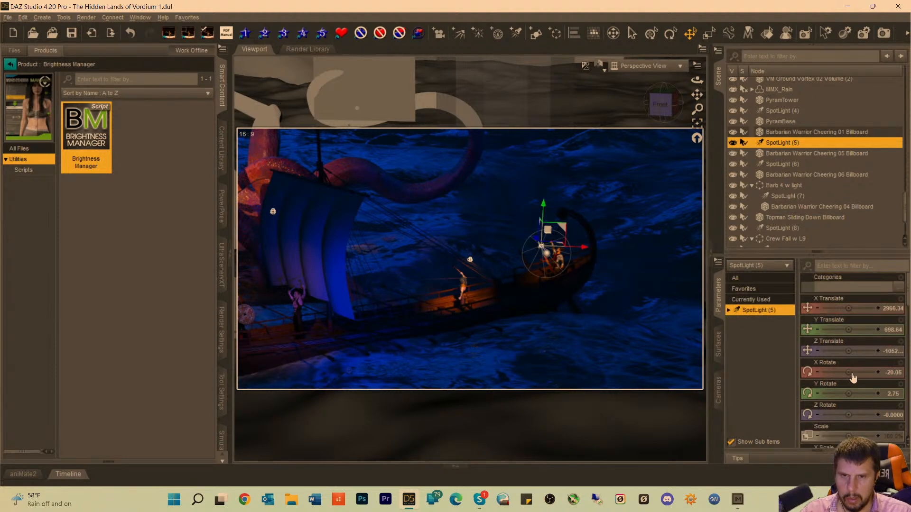
scroll(867, 408, down, 8)
scroll(891, 421, down, 5)
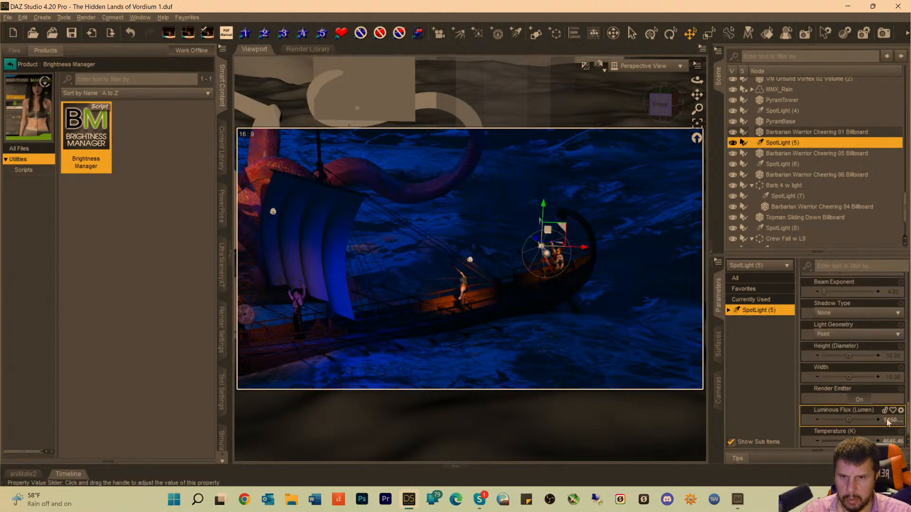
click(888, 420)
click(845, 420)
key(Delete)
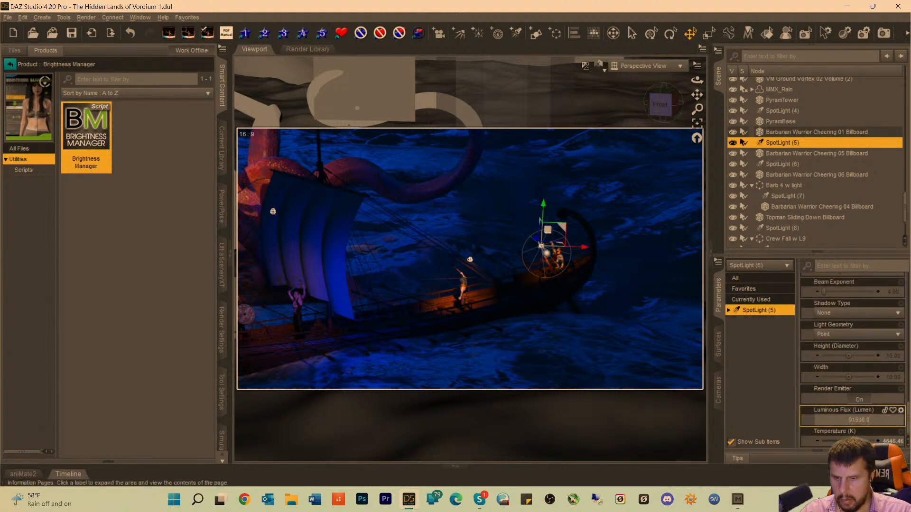
text(8)
key(Return)
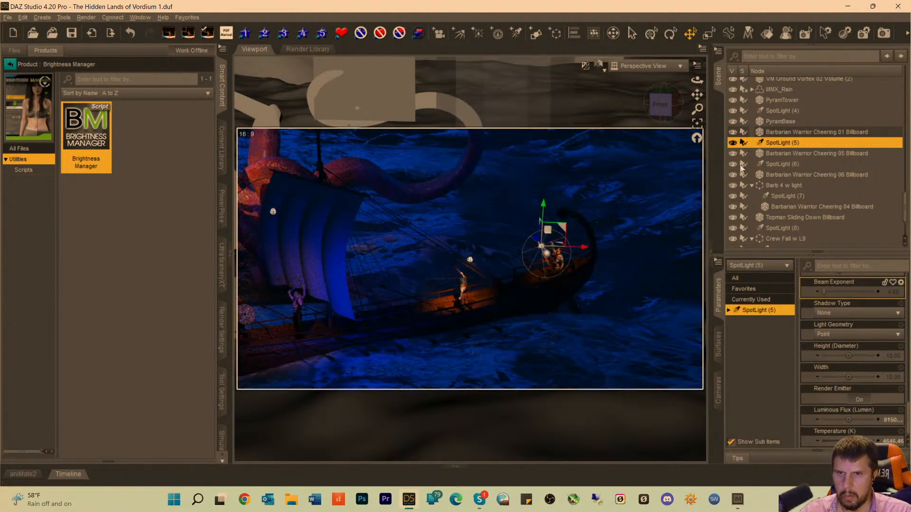
Set the Luminous Flux of SpotLight (7), in the Barb 4 w light group, to 191500 lumens.
click(758, 165)
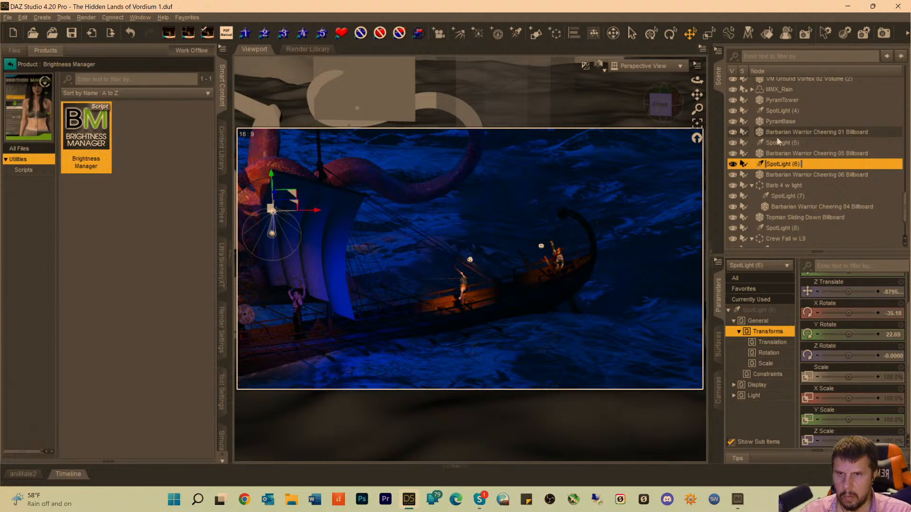
click(788, 196)
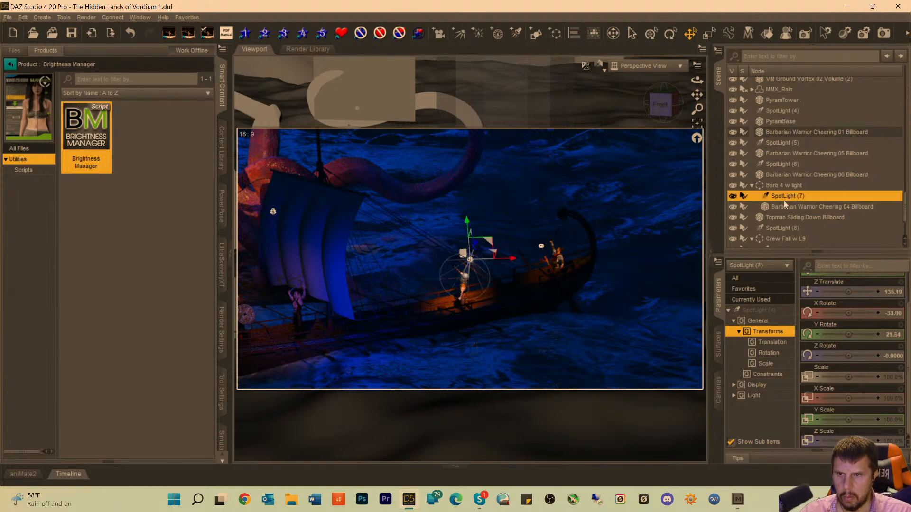
click(759, 310)
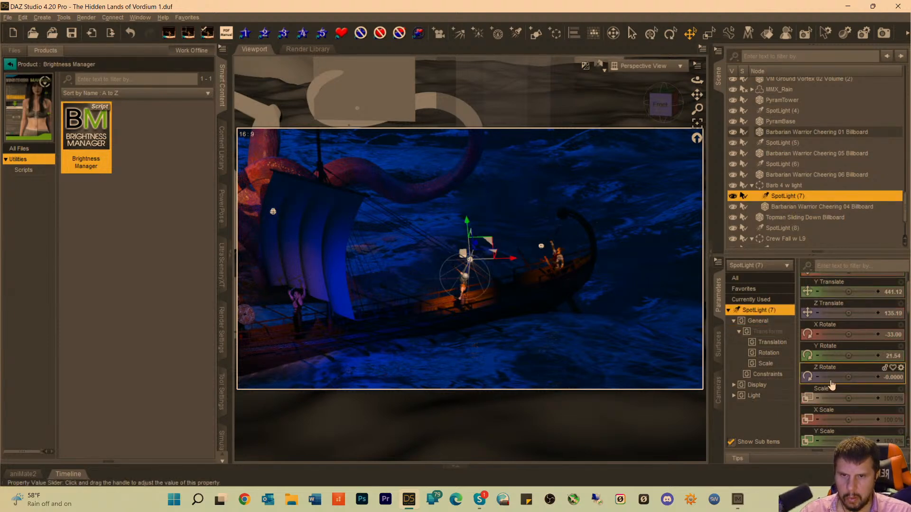
scroll(853, 361, down, 2)
scroll(854, 361, down, 5)
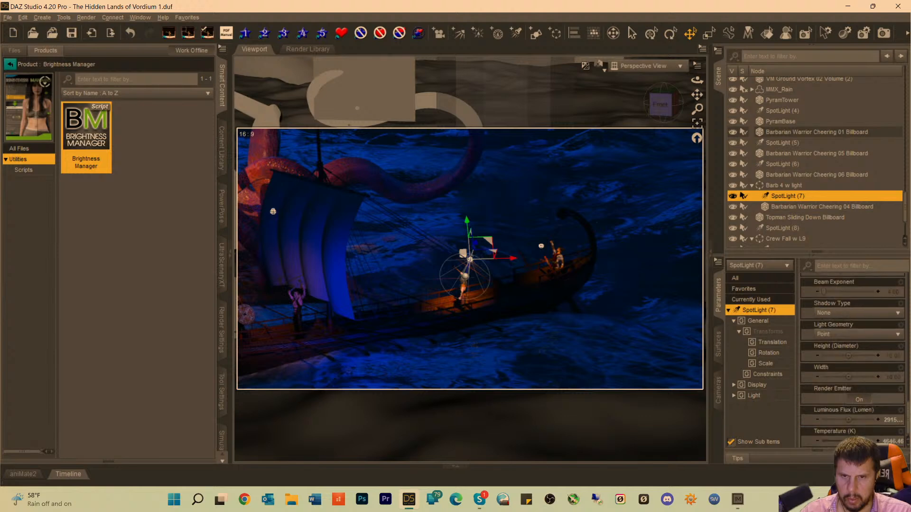
click(895, 421)
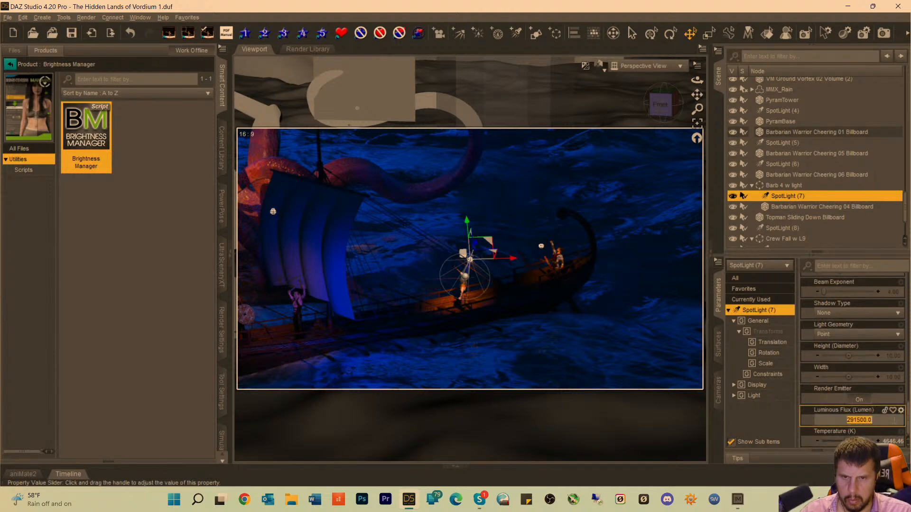
click(850, 420)
key(BackSpace)
text(1)
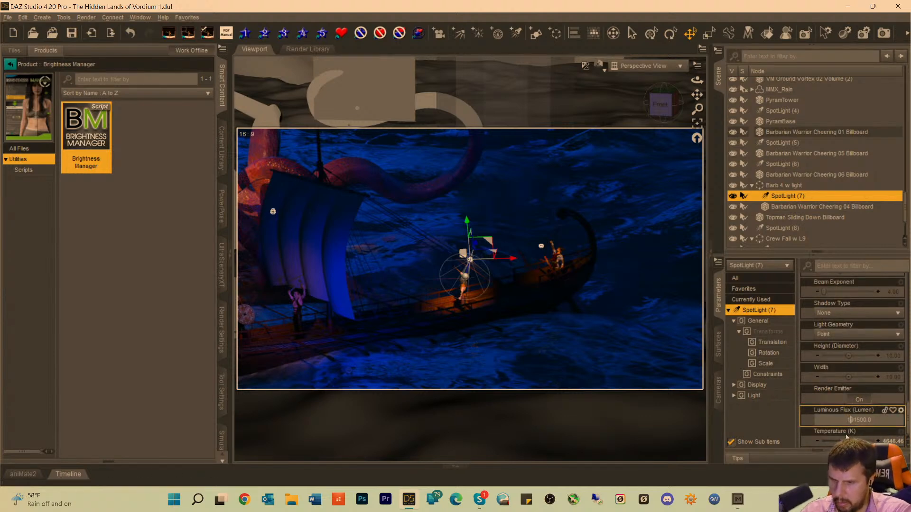
key(Return)
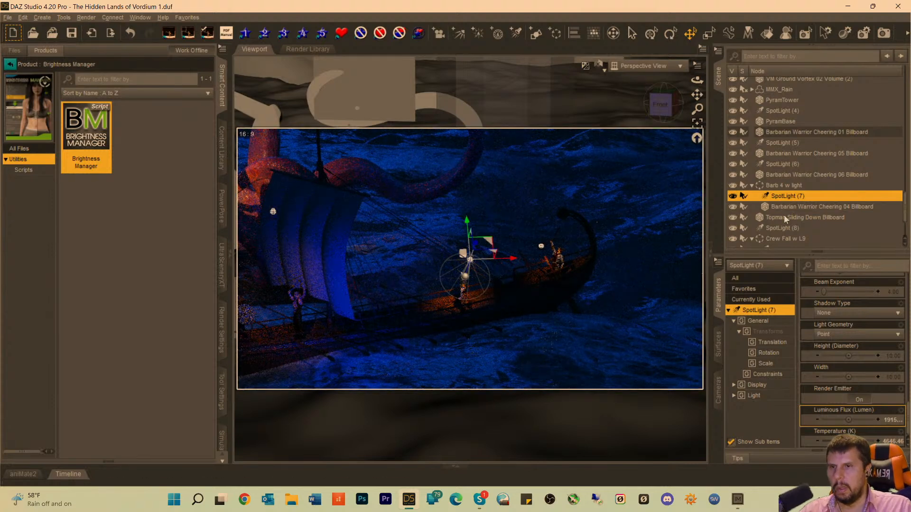
Move SpotLight (7) and SpotLight (5) farther from their crew figures, raising SpotLight (5) to a Y Translate of 845.84.
scroll(850, 284, up, 1)
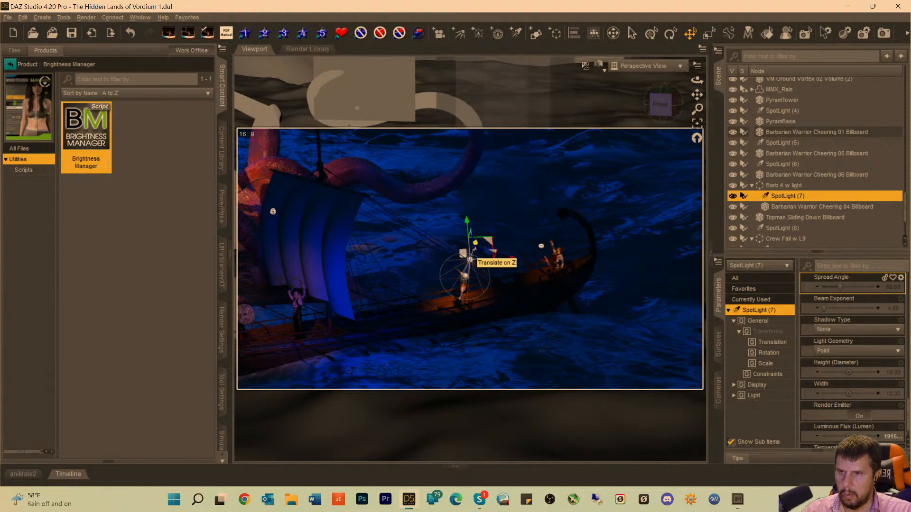
drag(475, 249, 486, 235)
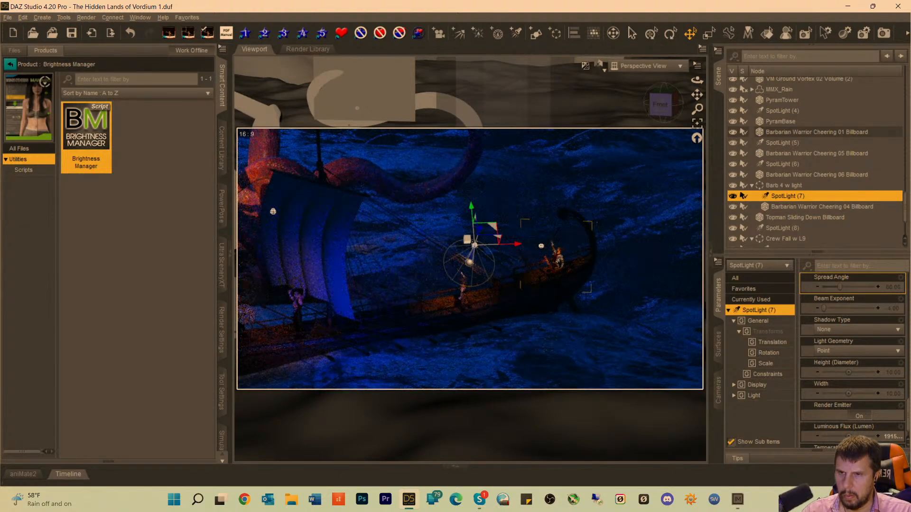
click(783, 142)
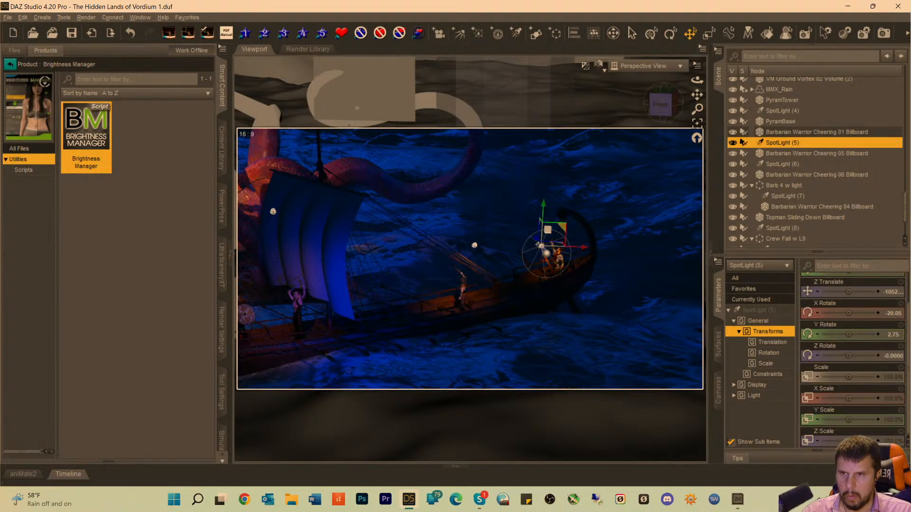
drag(534, 240, 529, 228)
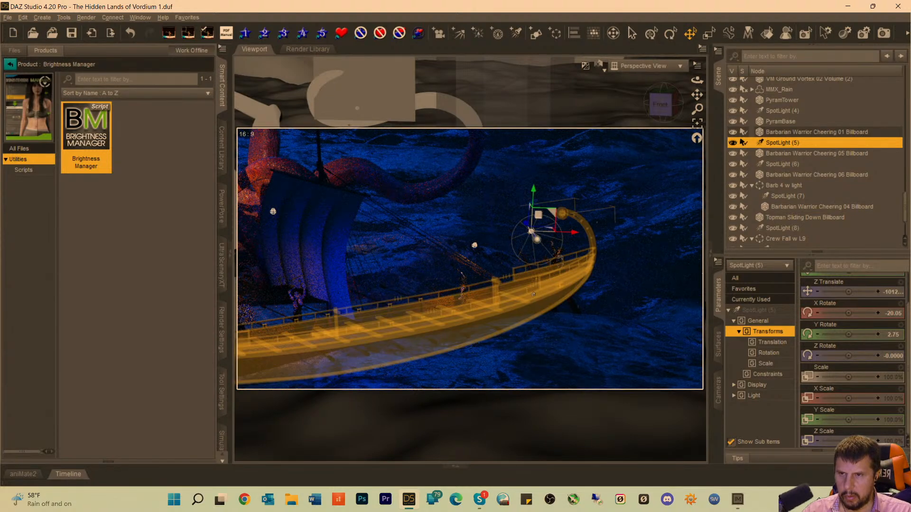
Increase the Luminous Flux of SpotLight (5) to 281500 lumens.
click(760, 310)
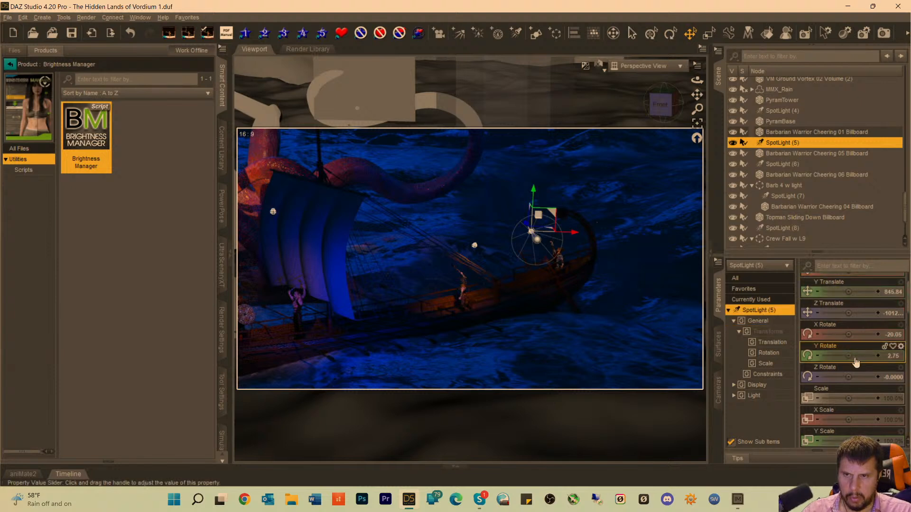
scroll(872, 378, down, 6)
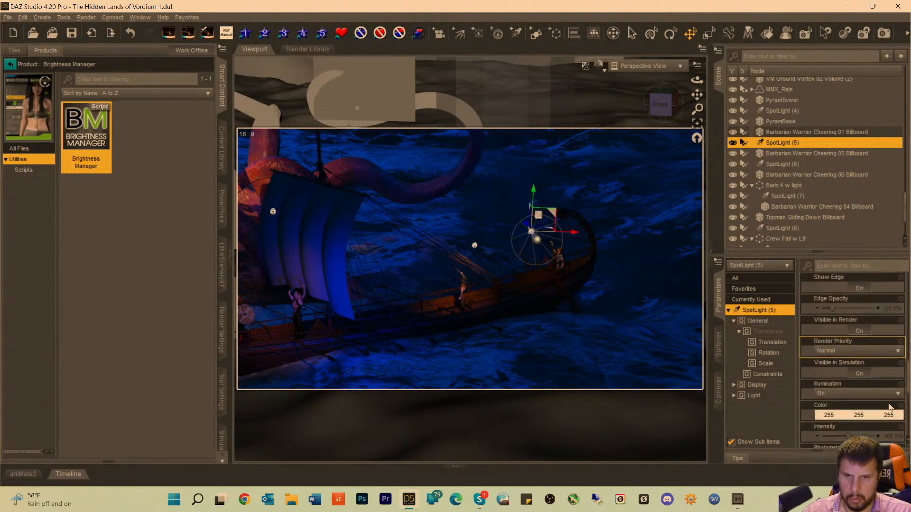
scroll(888, 407, down, 5)
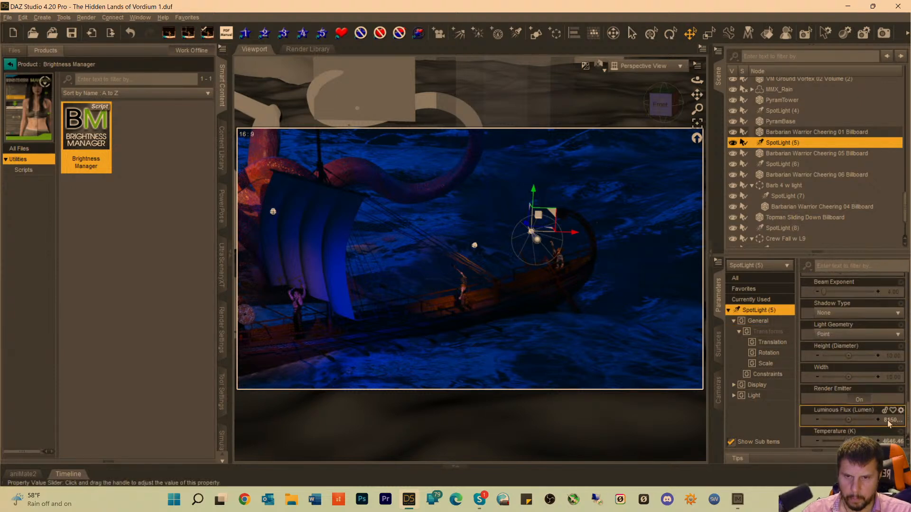
click(887, 420)
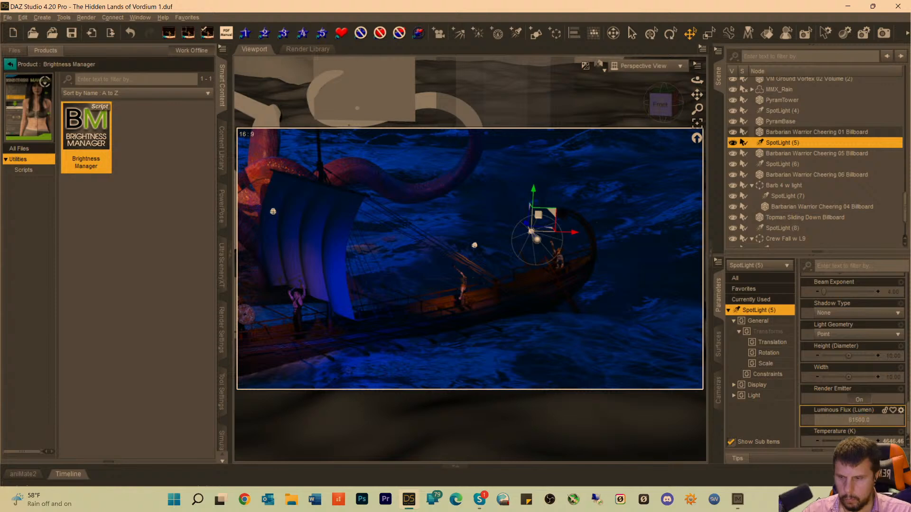
text(2)
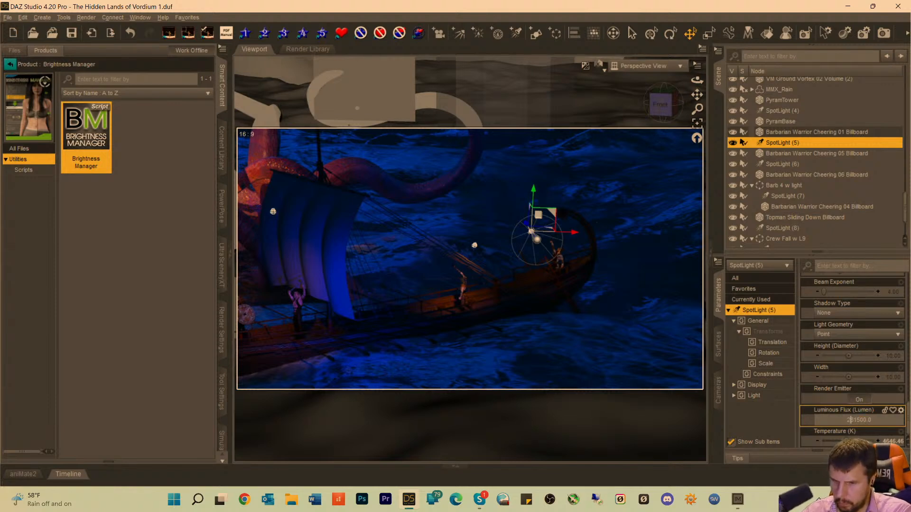
key(Return)
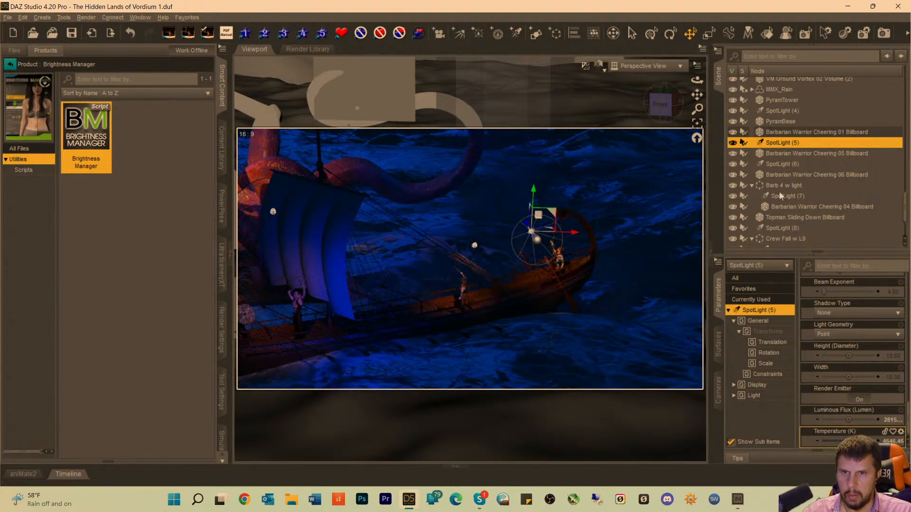
Increase the Luminous Flux of SpotLight (7) to 2191500 lumens.
click(779, 194)
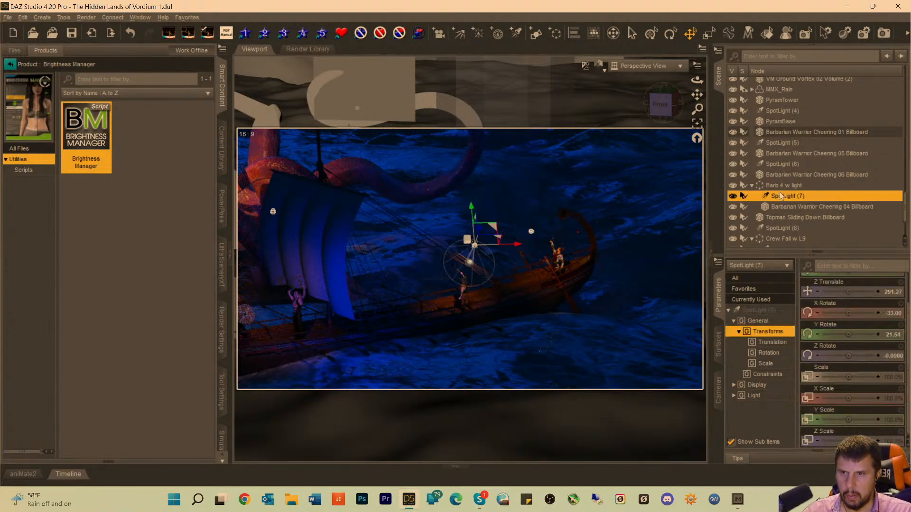
click(759, 310)
scroll(868, 416, down, 5)
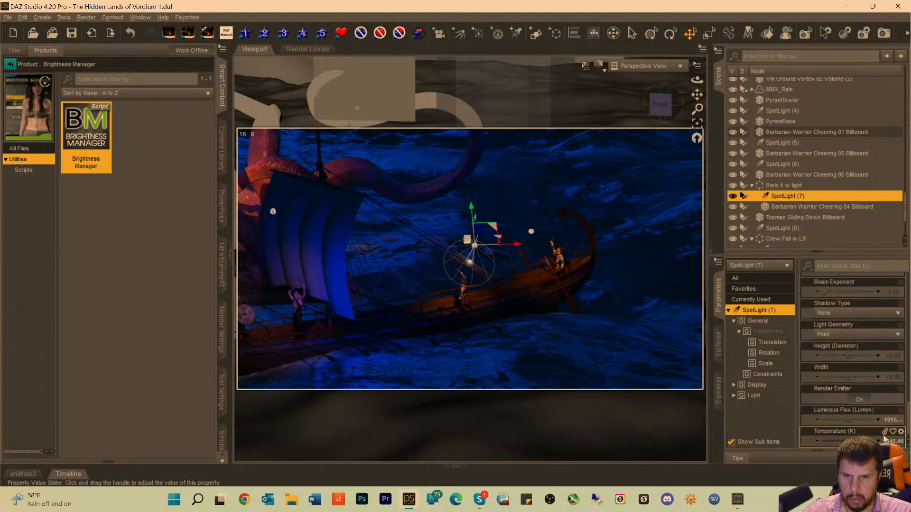
click(893, 420)
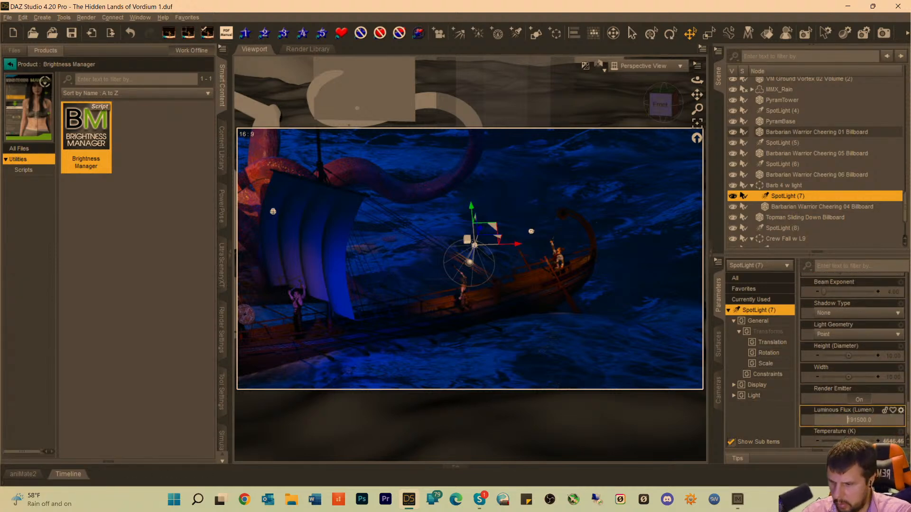
key(Return)
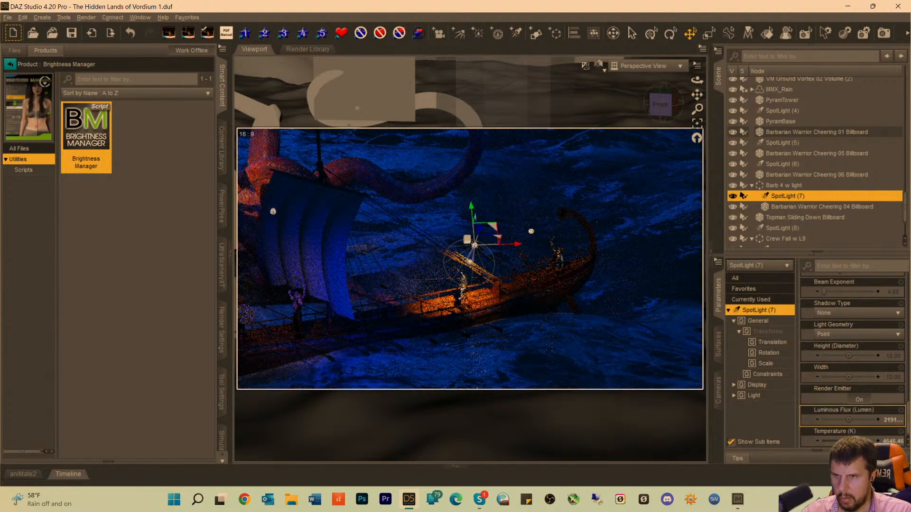
Try lowering the Luminous Flux of SpotLight (7) to 991500 and 591500 lumens.
click(854, 421)
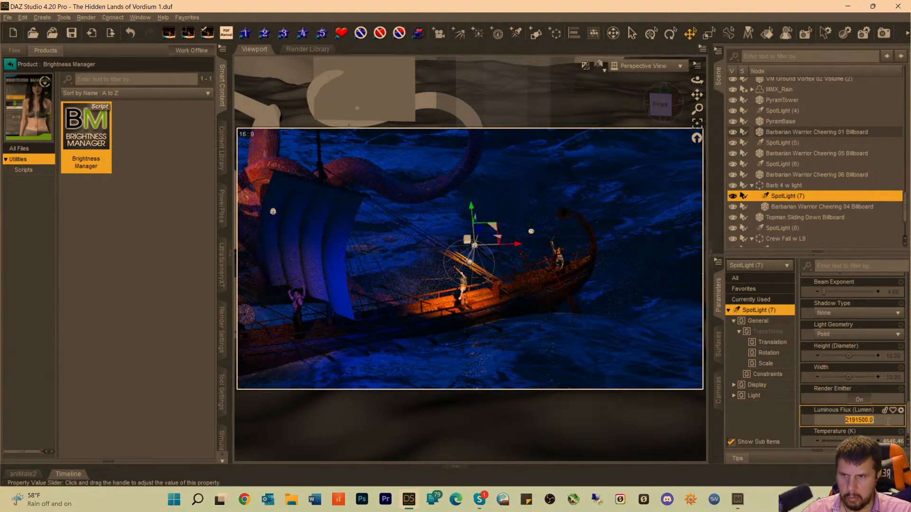
click(855, 421)
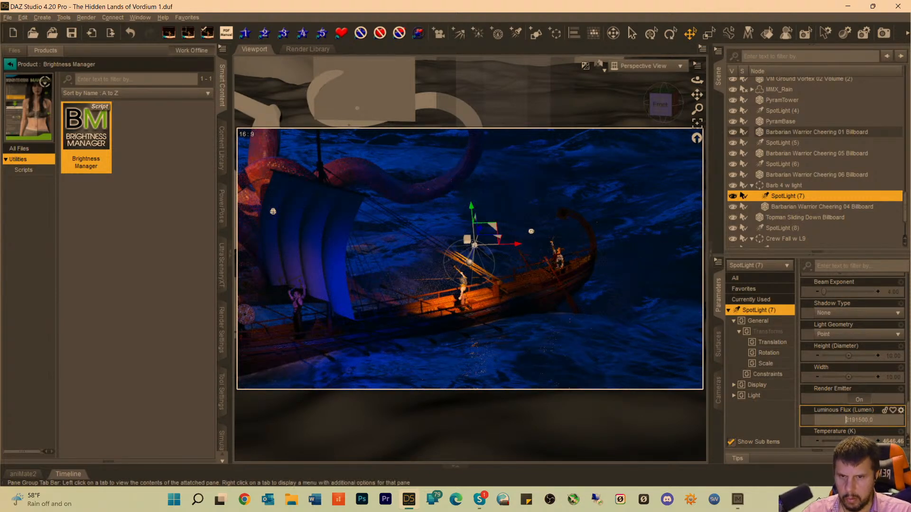
key(BackSpace)
key(BackSpace)
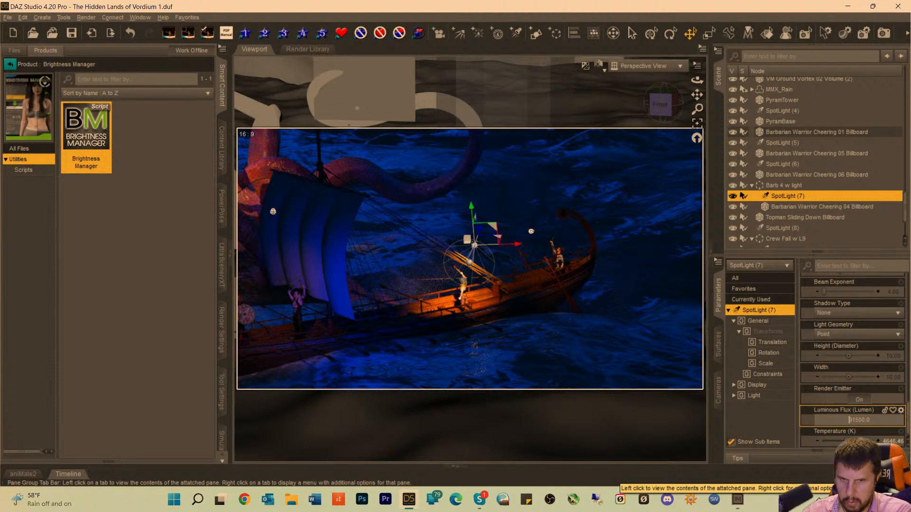
text(9)
key(Return)
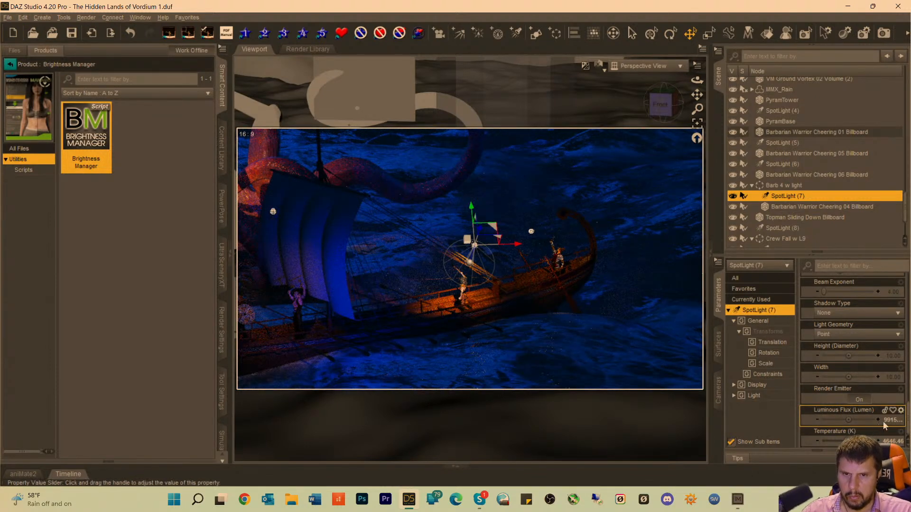
click(851, 422)
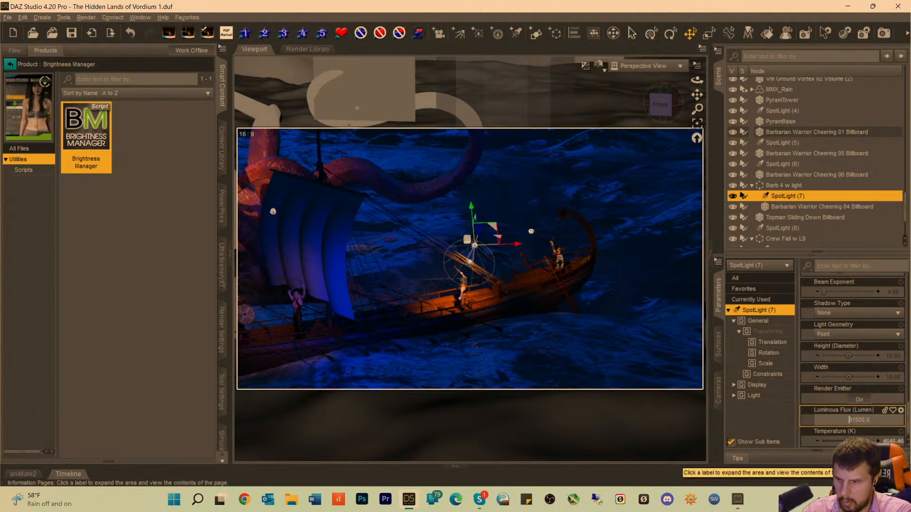
key(Return)
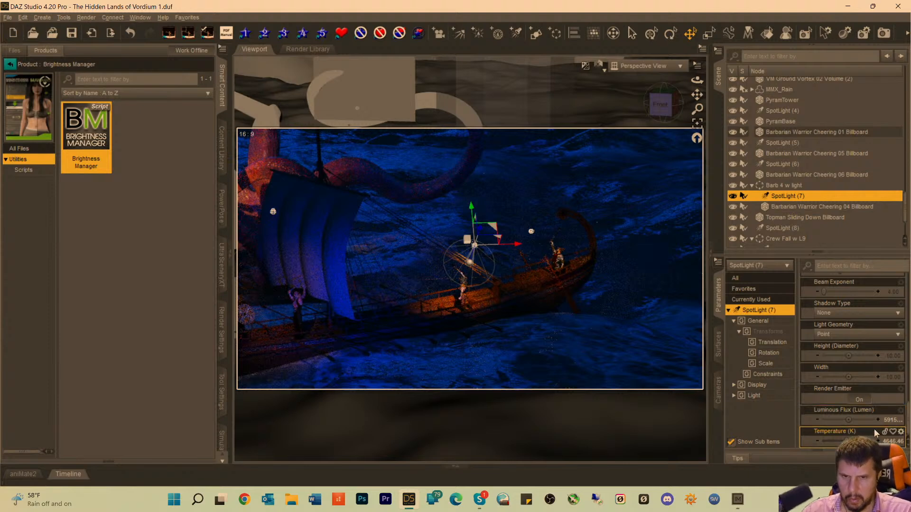
Try Luminous Flux values of 391500, 191500 and 291500 lumens for SpotLight (7).
click(849, 420)
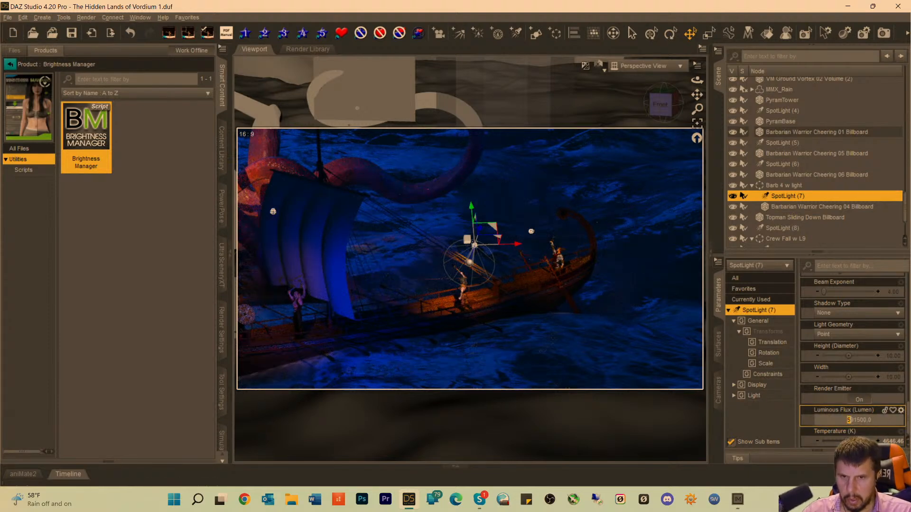
text(3)
key(Return)
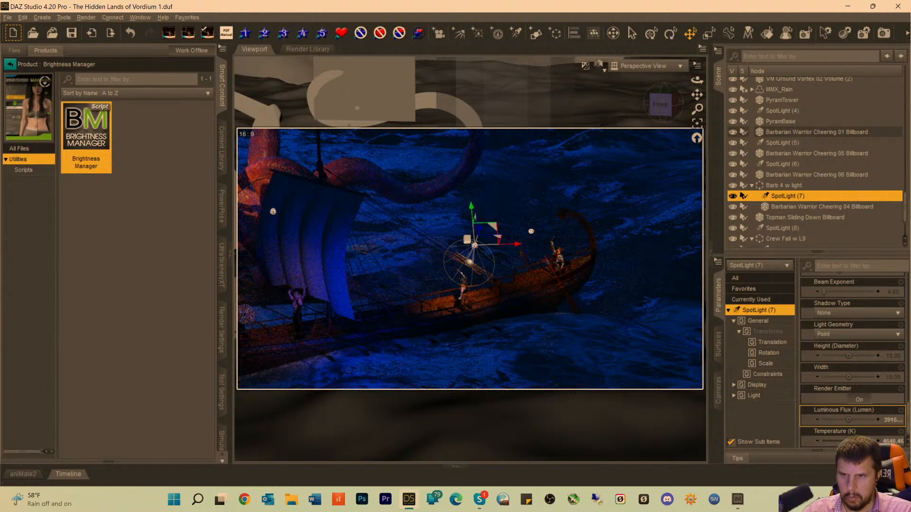
click(892, 422)
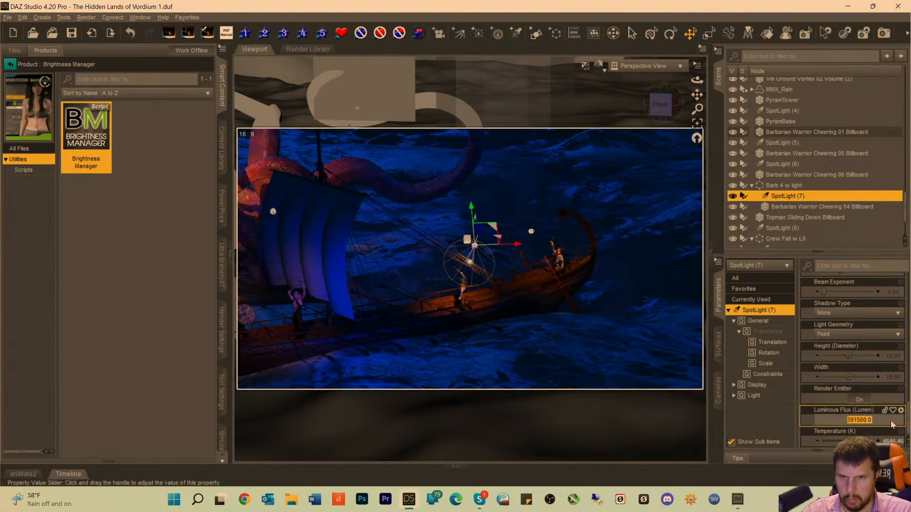
click(847, 420)
text(1)
key(Return)
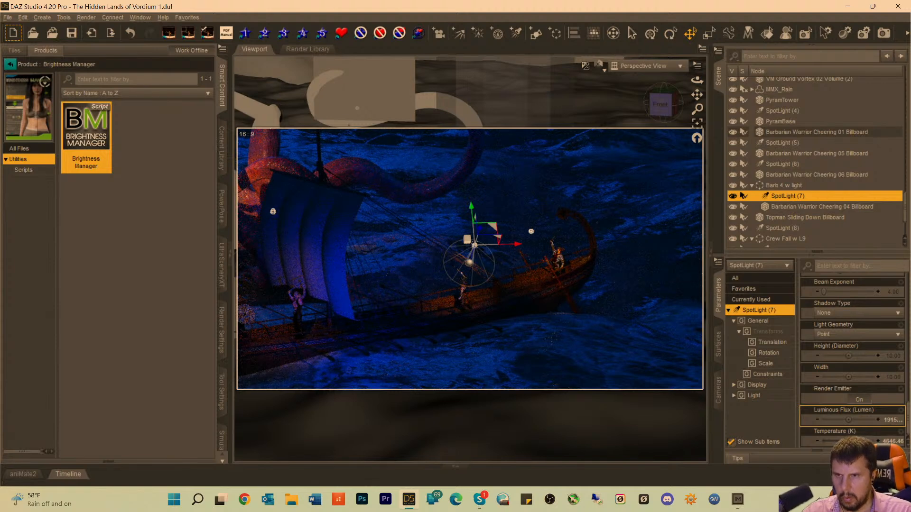
click(893, 421)
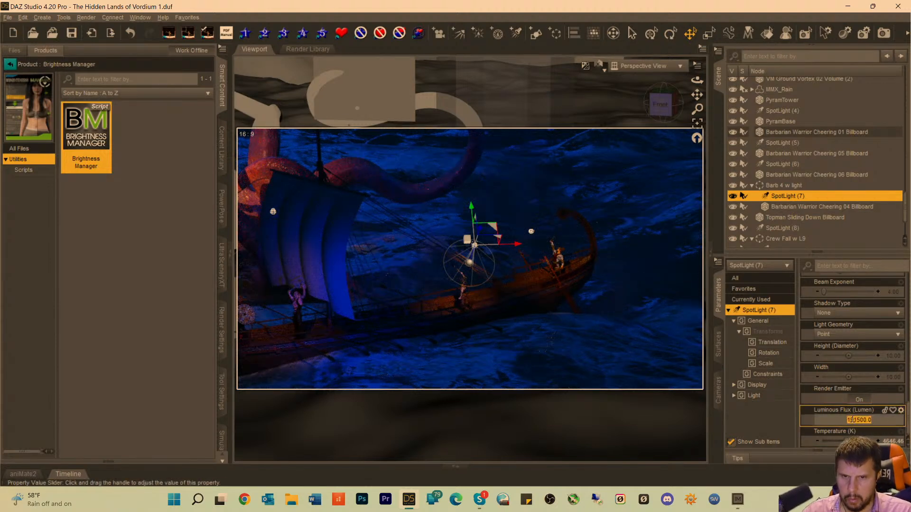
text(2)
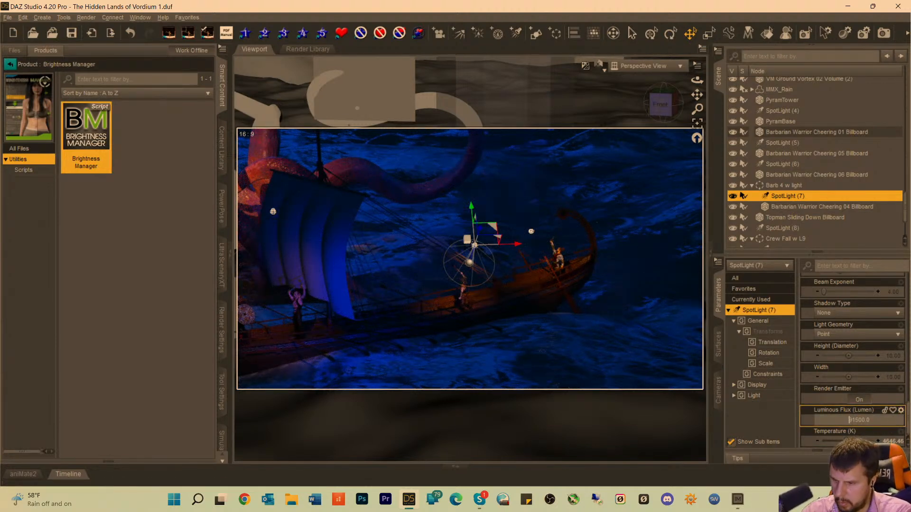
key(Return)
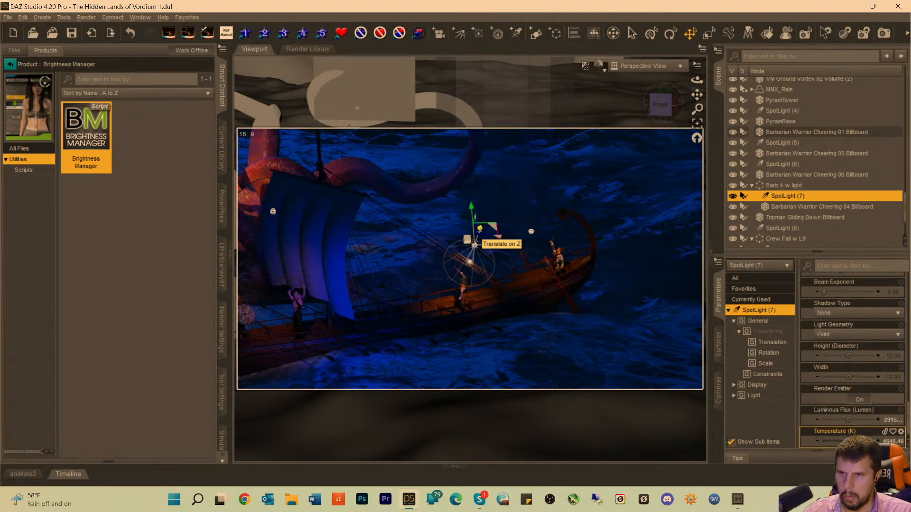
Move SpotLight (7) farther back from its crew figure along Z and set its Luminous Flux to 391500 lumens.
drag(475, 244, 495, 220)
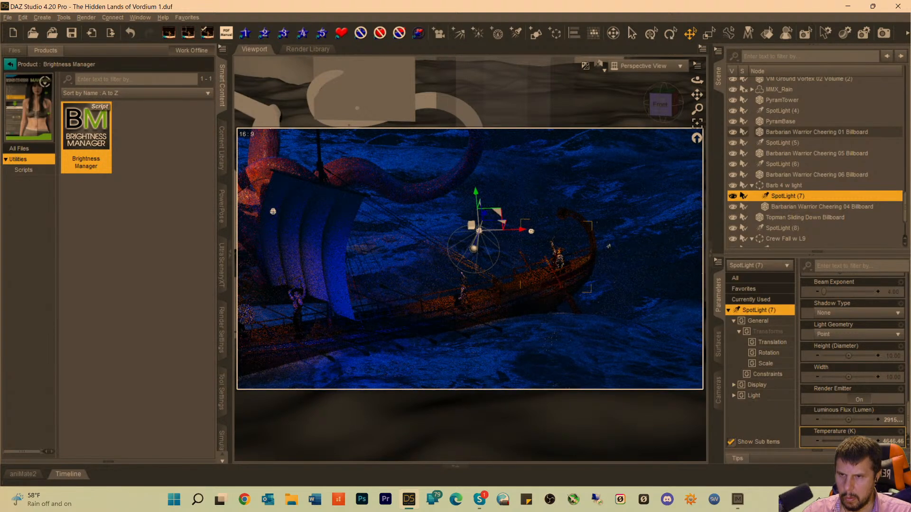
click(891, 421)
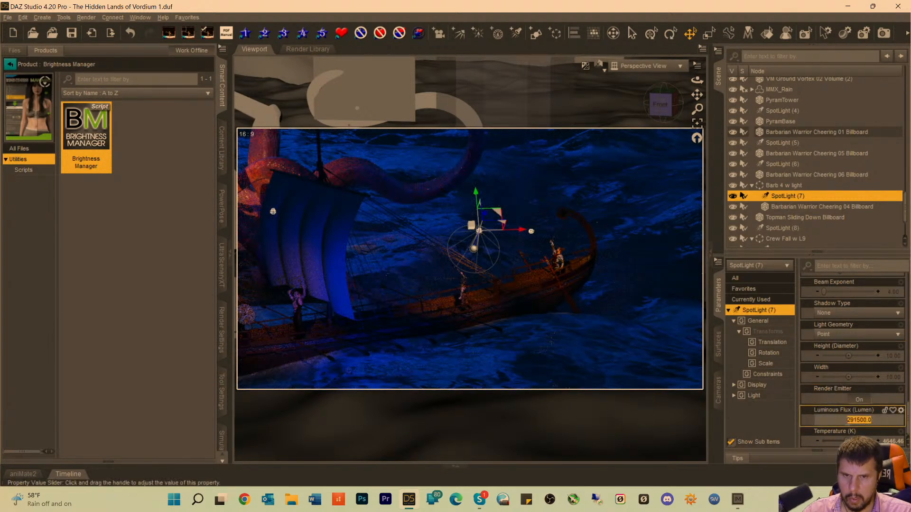
text(391500)
key(Return)
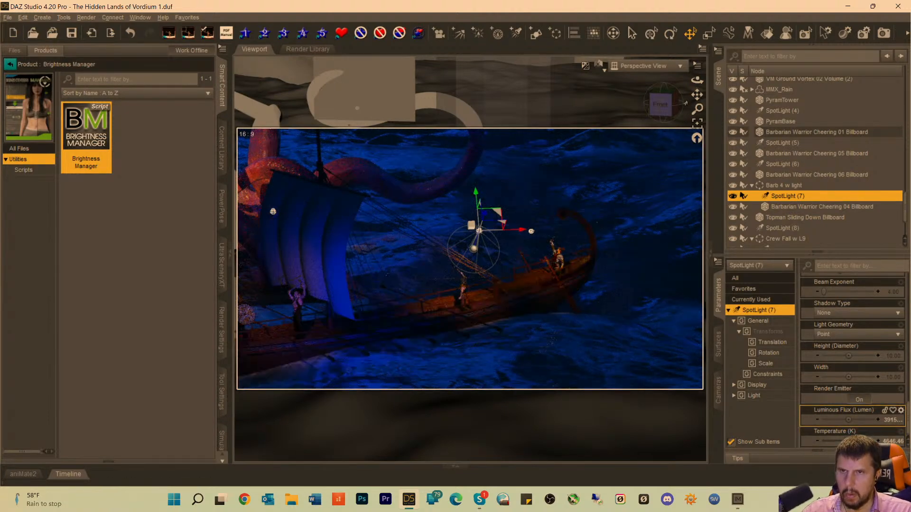
Check the scene's spotlights one by one to find the one lighting the crew figures near the sail and stern.
drag(697, 95, 859, 82)
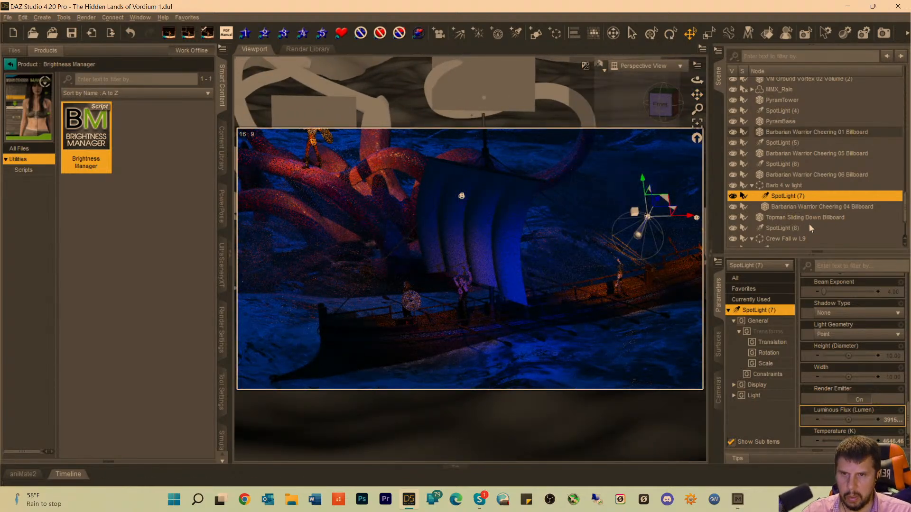
click(777, 227)
scroll(790, 200, down, 2)
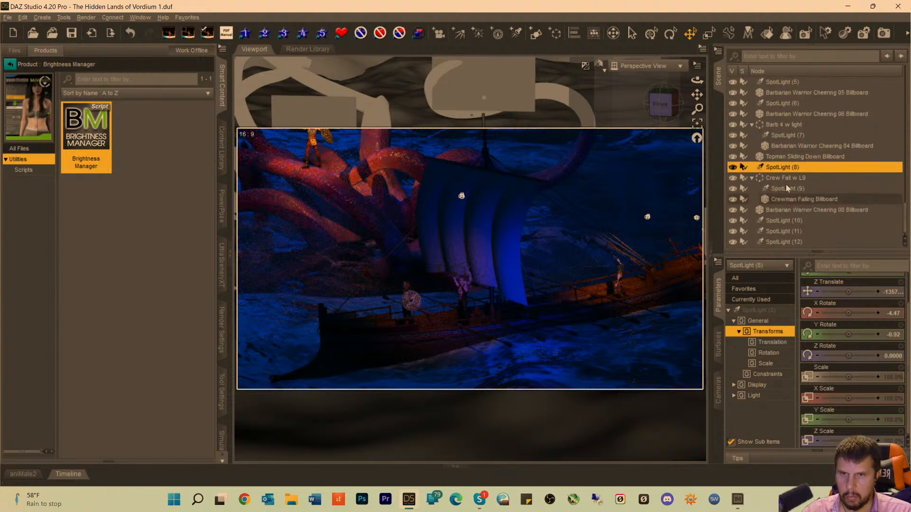
click(785, 188)
click(787, 221)
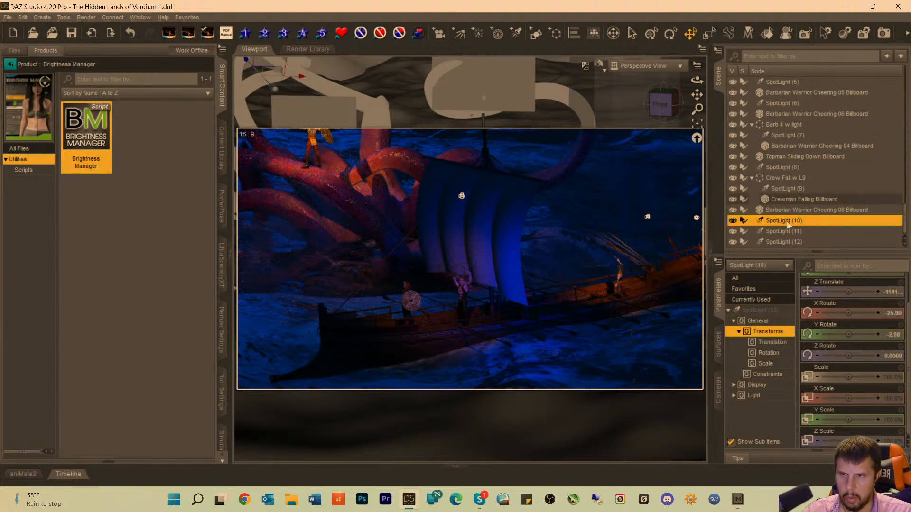
click(786, 231)
click(786, 242)
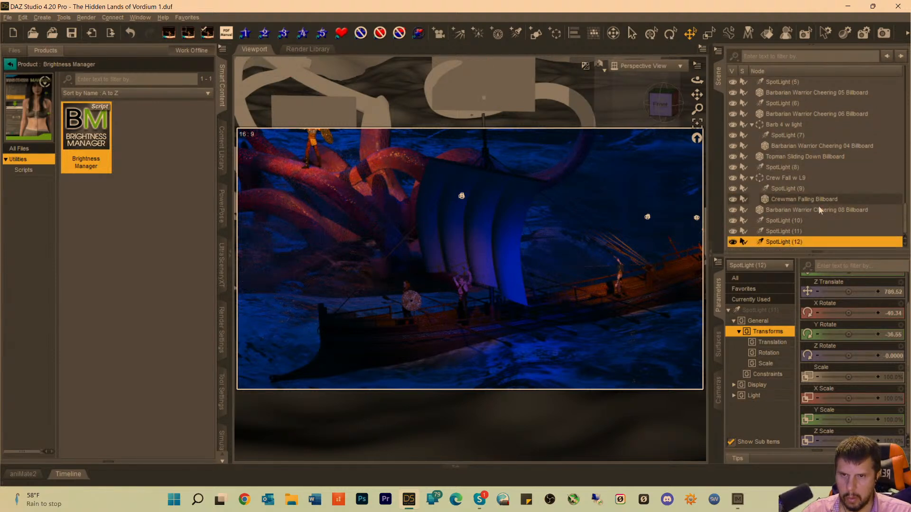
scroll(798, 195, up, 1)
click(783, 166)
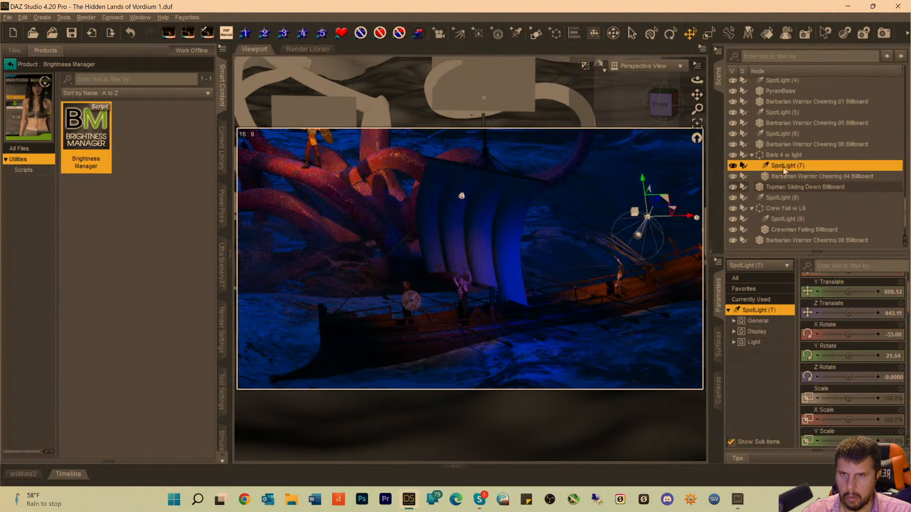
click(786, 198)
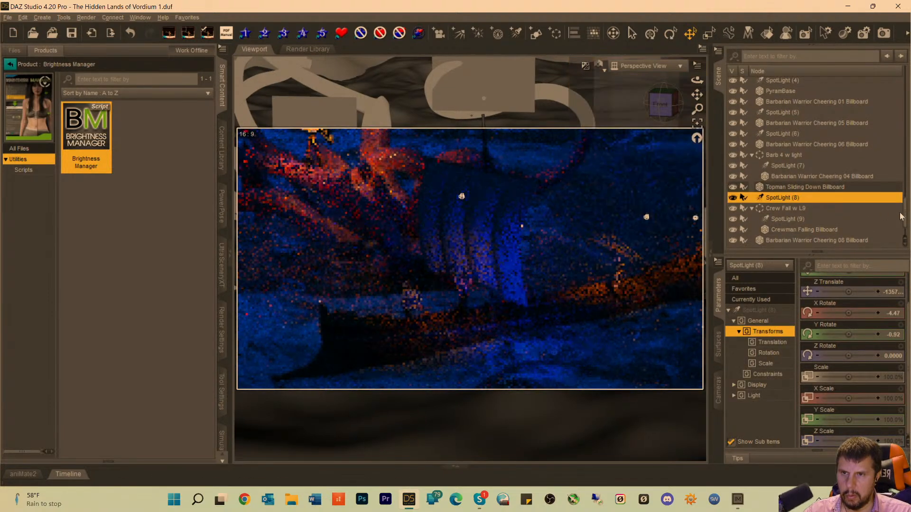
click(785, 219)
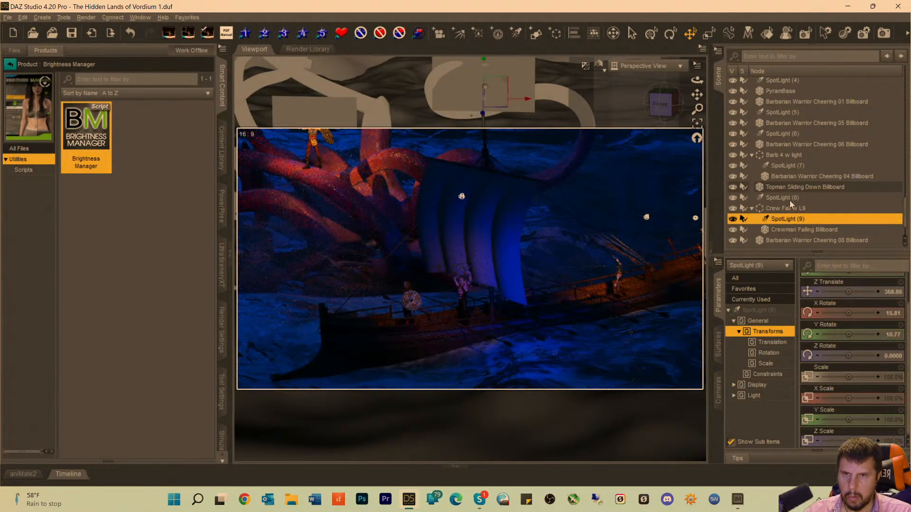
scroll(789, 197, up, 2)
click(787, 174)
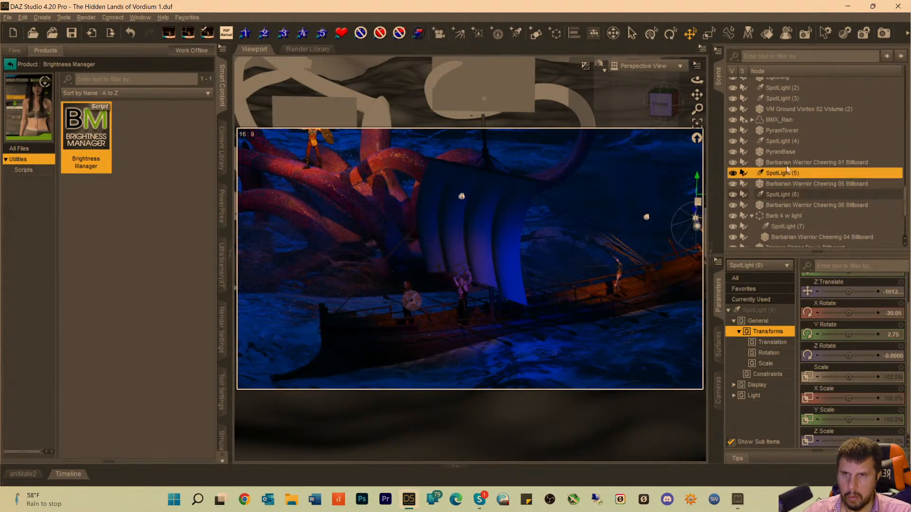
click(779, 142)
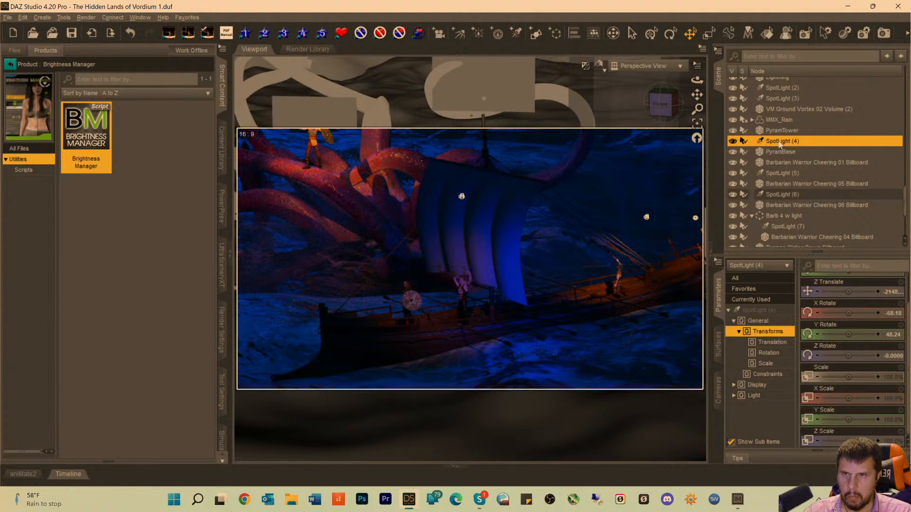
click(781, 174)
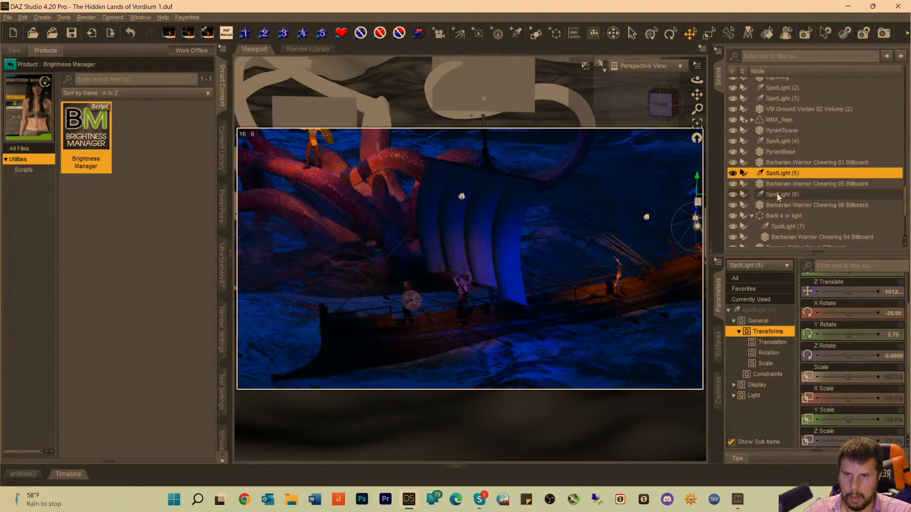
Set the Luminous Flux of SpotLight (6) to 691500 lumens and lower its Temperature to 2828.28 K.
click(778, 195)
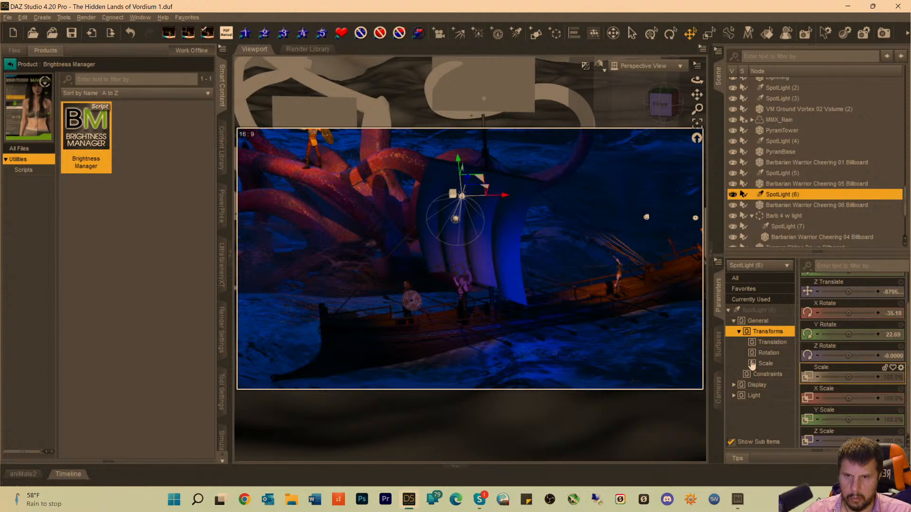
click(755, 311)
scroll(881, 368, down, 5)
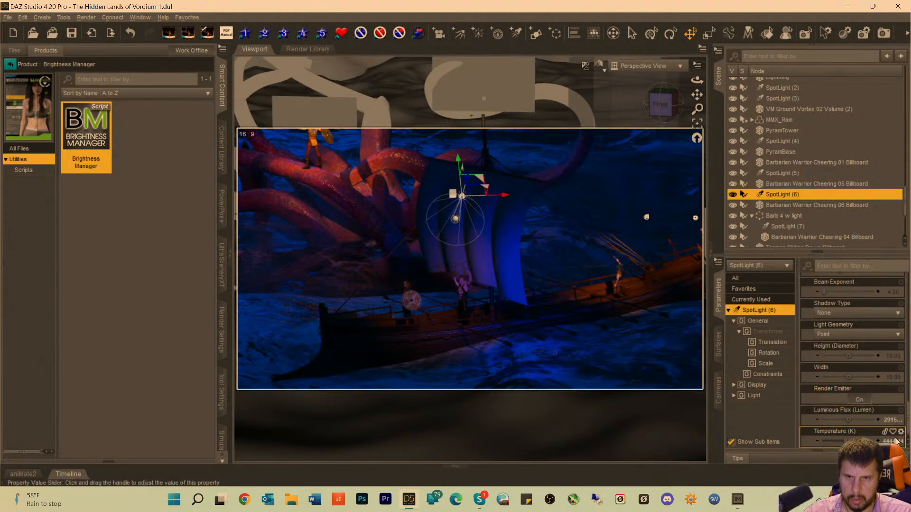
click(892, 420)
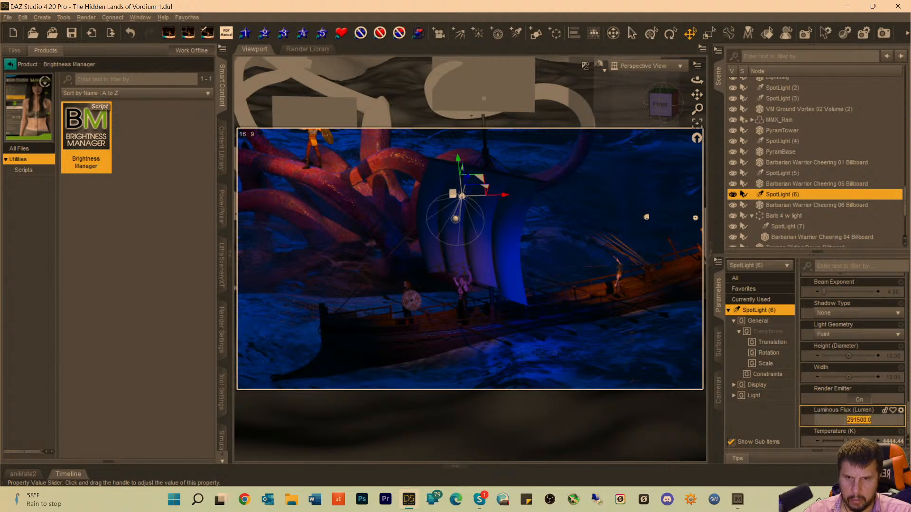
click(849, 421)
key(BackSpace)
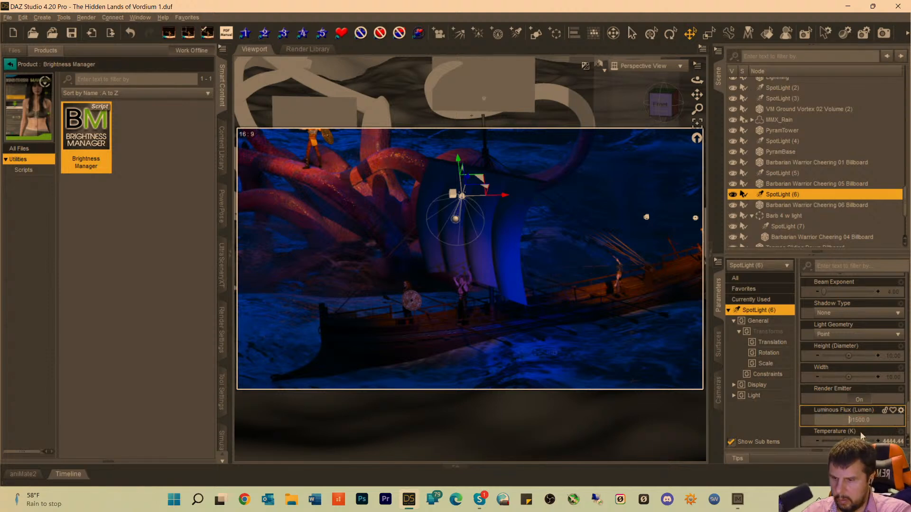
text(6)
key(Return)
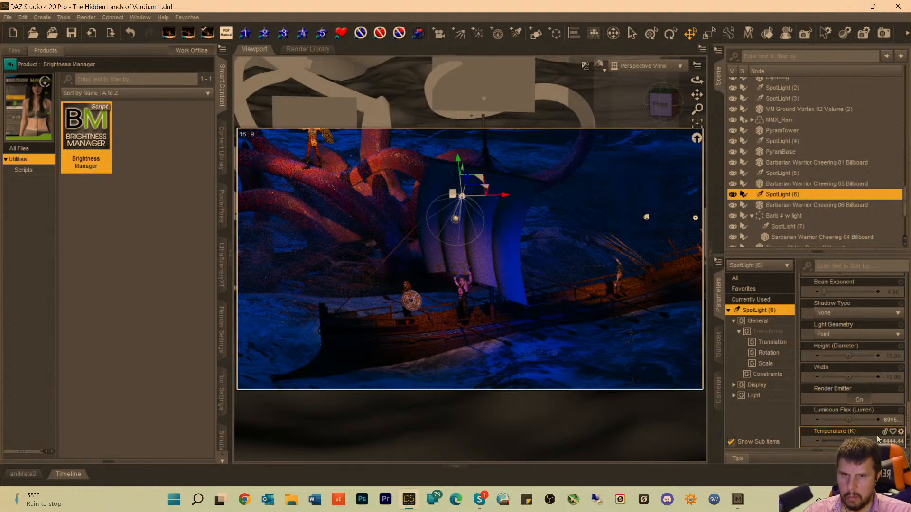
drag(836, 440, 830, 440)
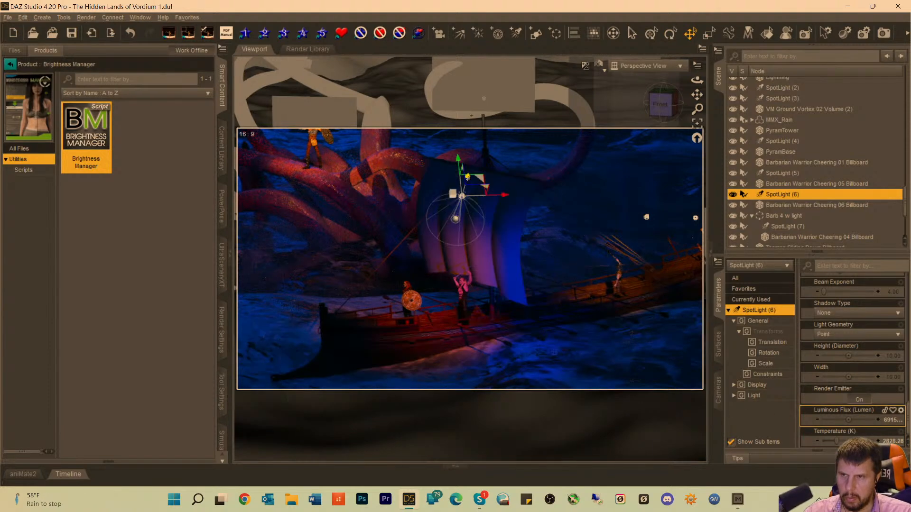
Raise SpotLight (6) above the boat's sail, shift it along X toward the tentacles, and set its Luminous Flux to 991500 lumens.
drag(467, 177, 487, 157)
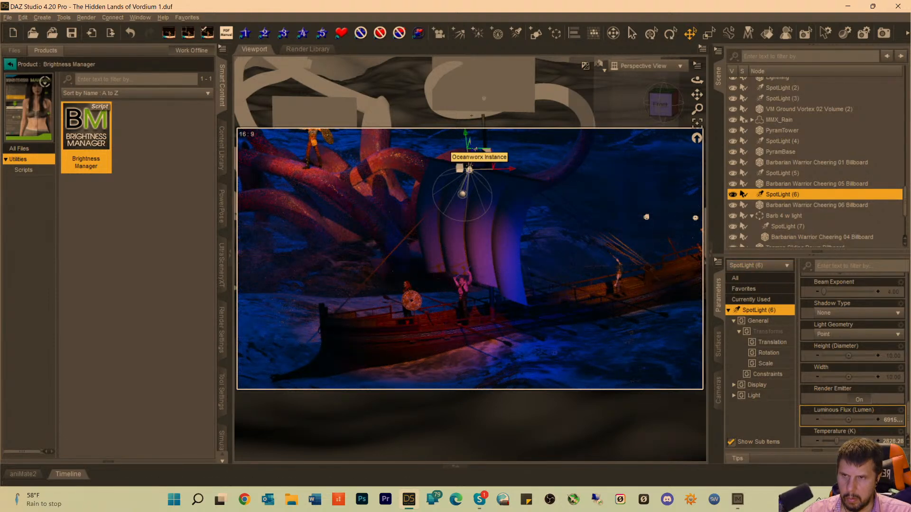
drag(475, 150, 497, 119)
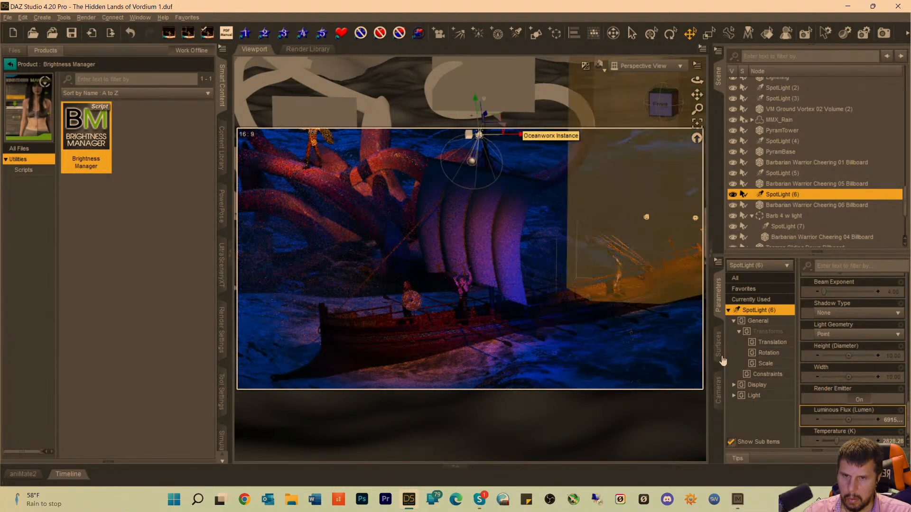
click(887, 420)
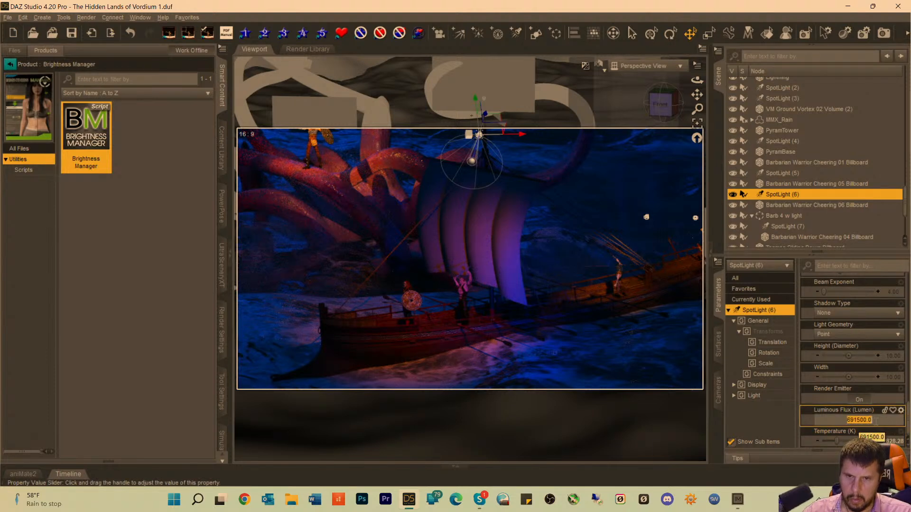
click(849, 421)
key(BackSpace)
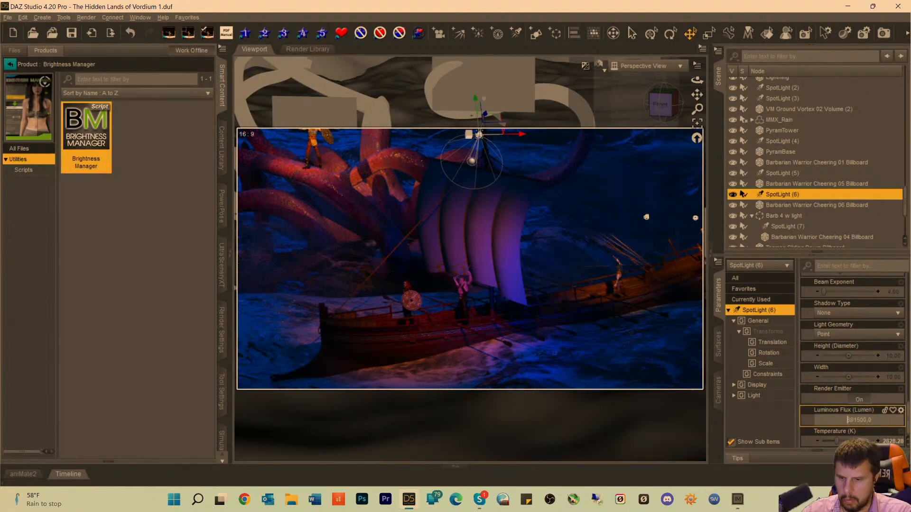
text(9)
key(Return)
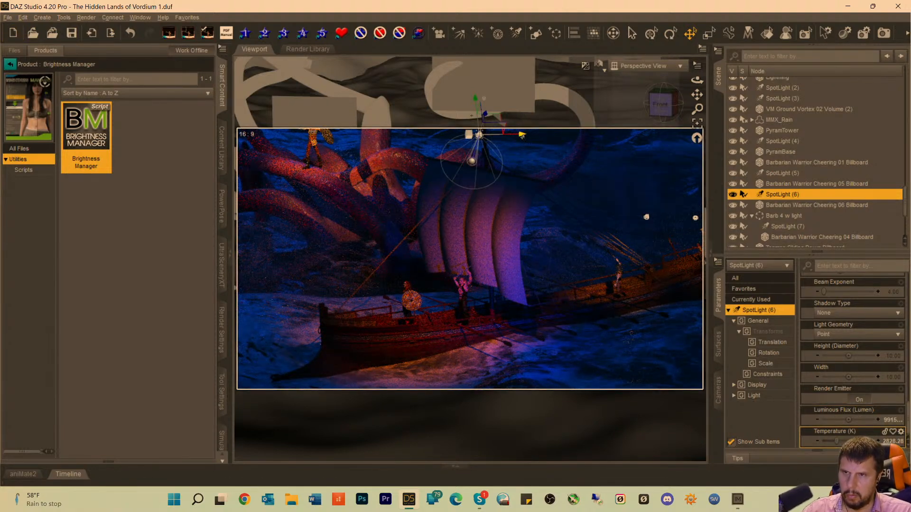
drag(522, 136, 493, 141)
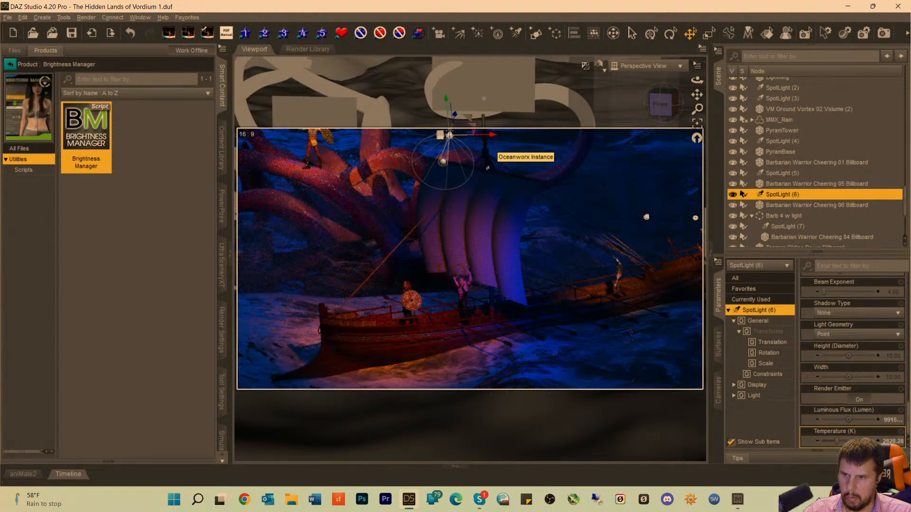
Switch the viewport from the perspective view to the scene's Camera.
click(388, 344)
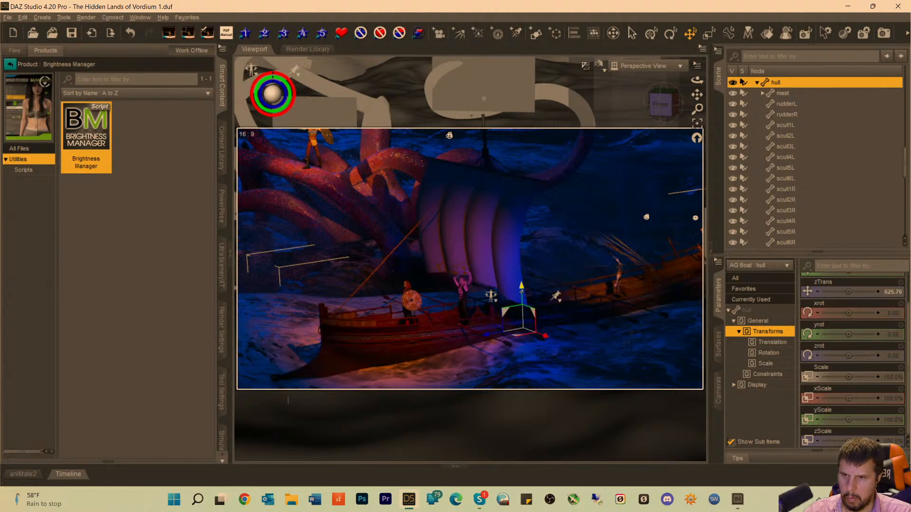
scroll(783, 99, up, 4)
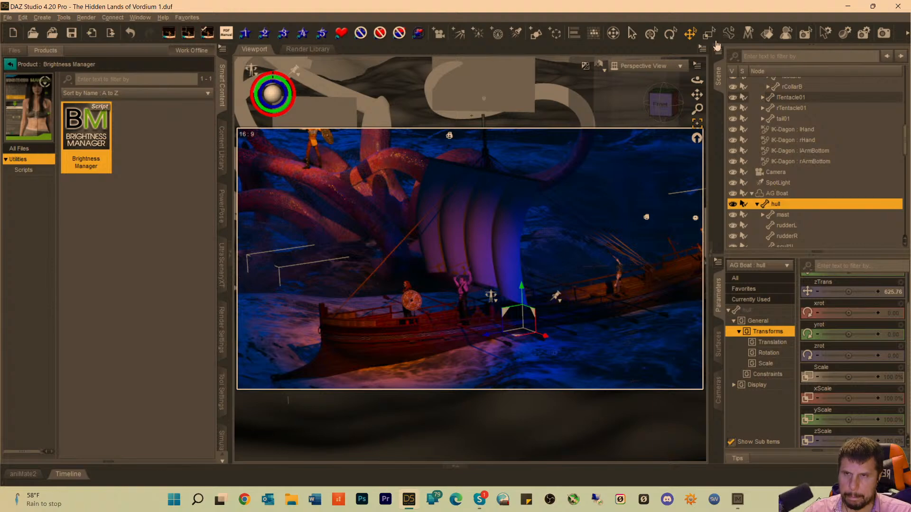
click(626, 71)
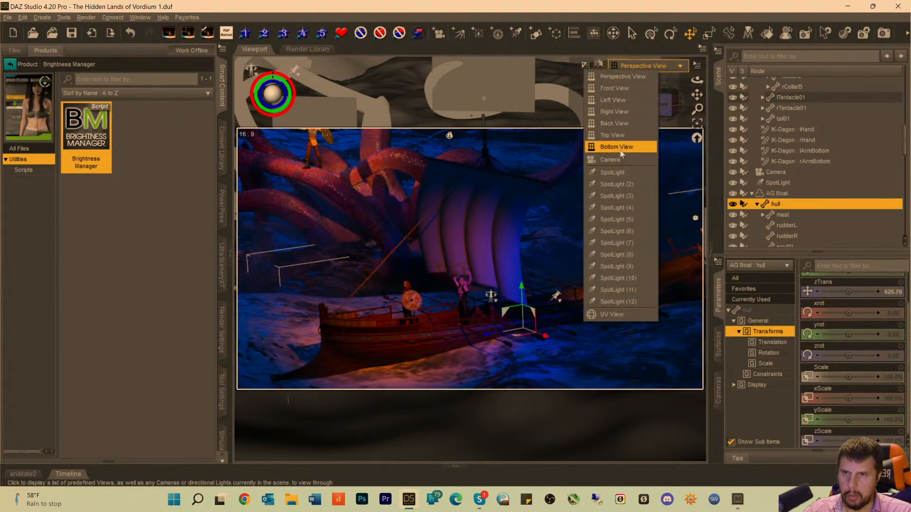
click(614, 161)
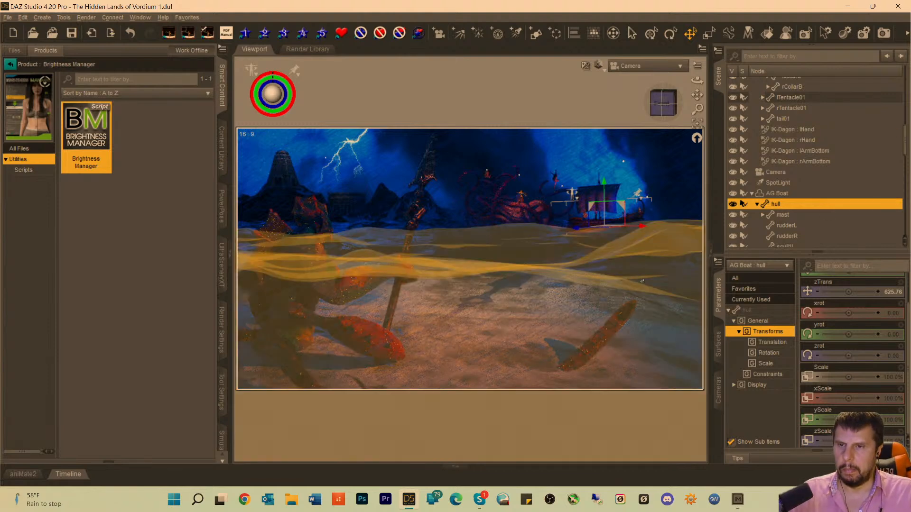
click(660, 297)
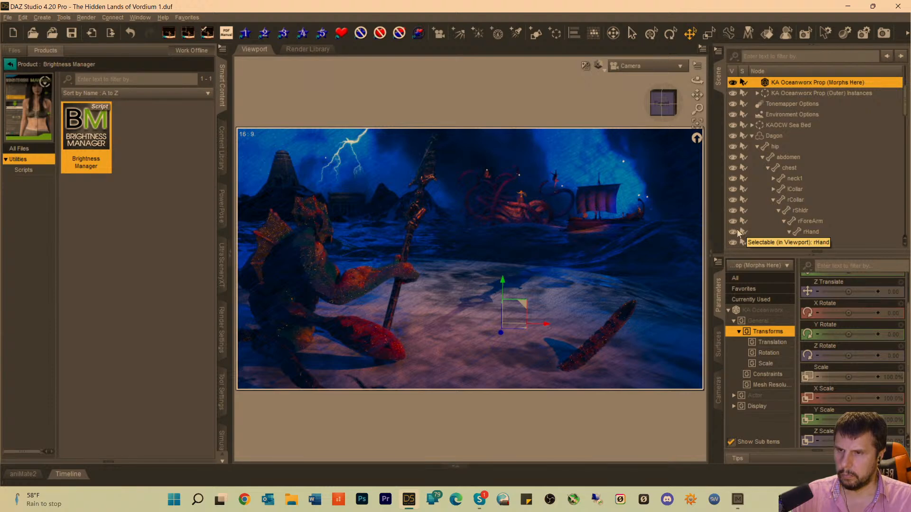
Swing Dagon's lTentacle01 to a SideSide of 97.41 in textured display, and curl lTentacle24 to a SideSide of -70.26.
click(240, 340)
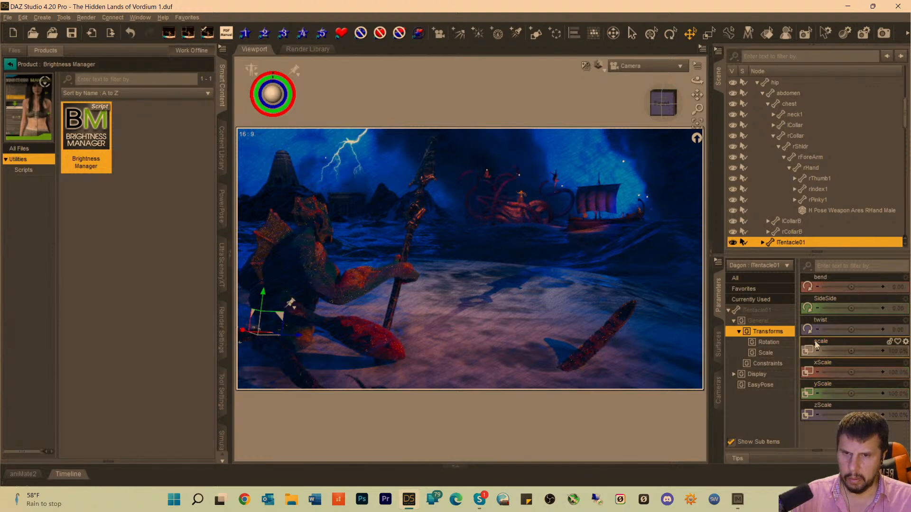
click(758, 310)
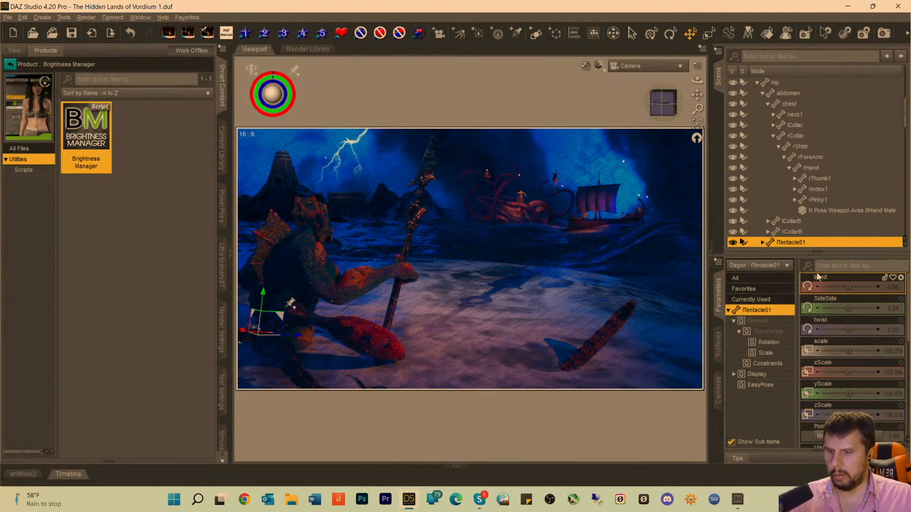
key(ctrl+8)
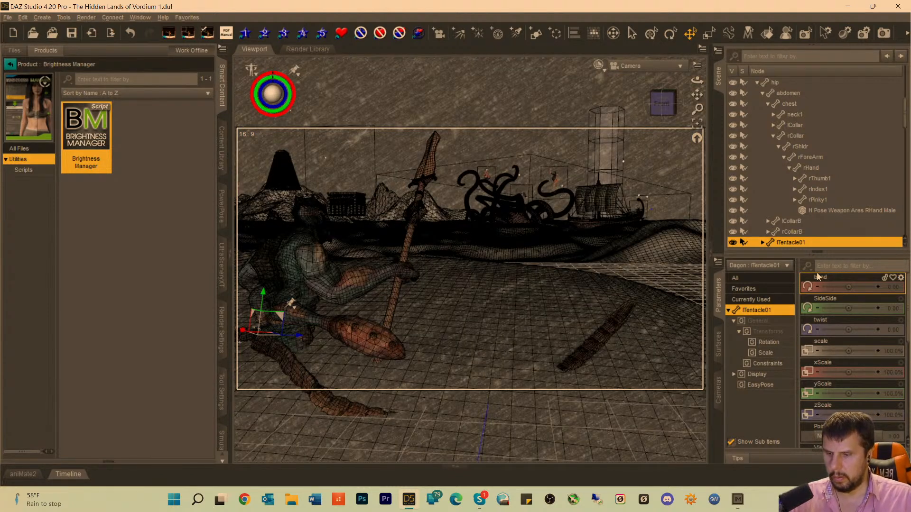
key(ctrl+7)
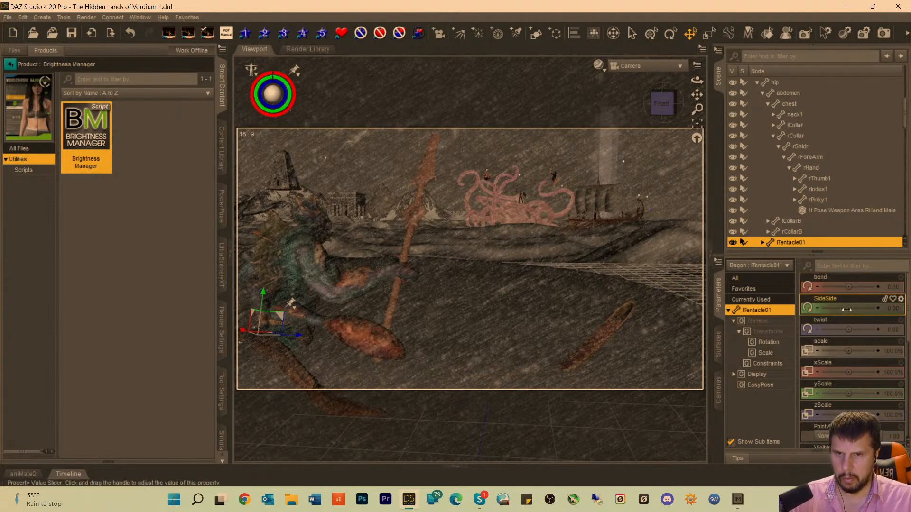
drag(848, 309, 863, 308)
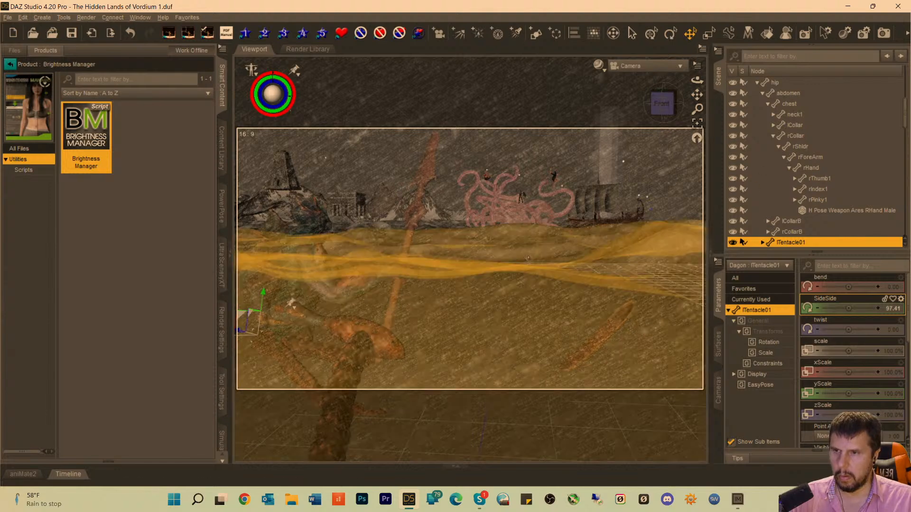
click(349, 401)
mouse_move(838, 306)
mouse_down()
mouse_move(859, 308)
mouse_move(834, 308)
mouse_up()
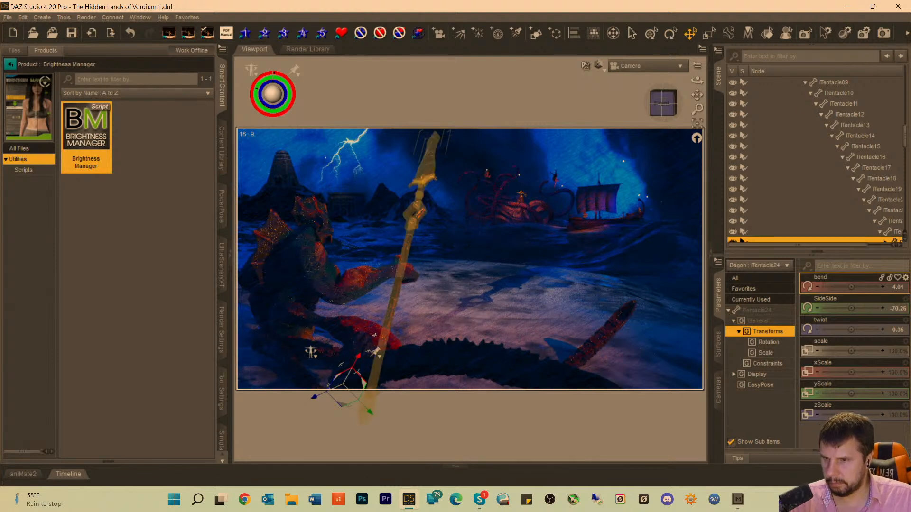
Rotate Dagon's lTentacle21 segment to bend -0.64, SideSide -57.04 and twist -45.81.
click(355, 351)
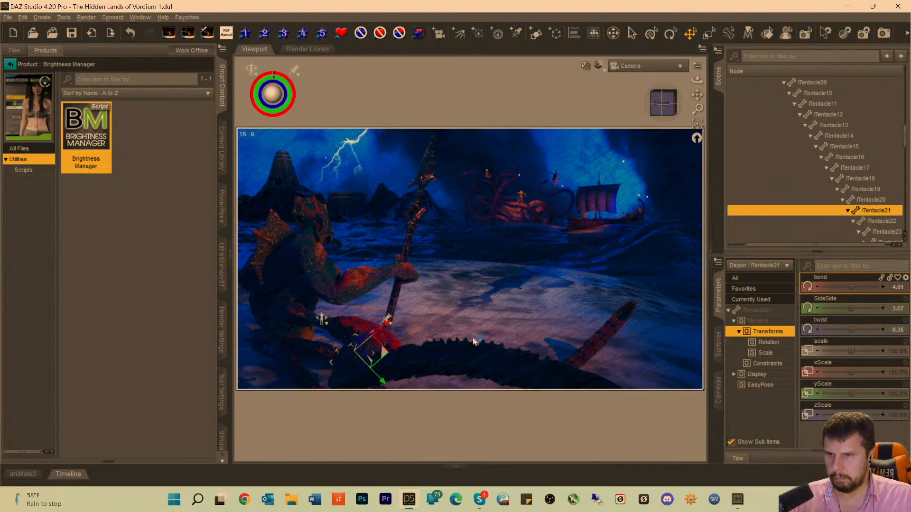
drag(386, 347, 385, 345)
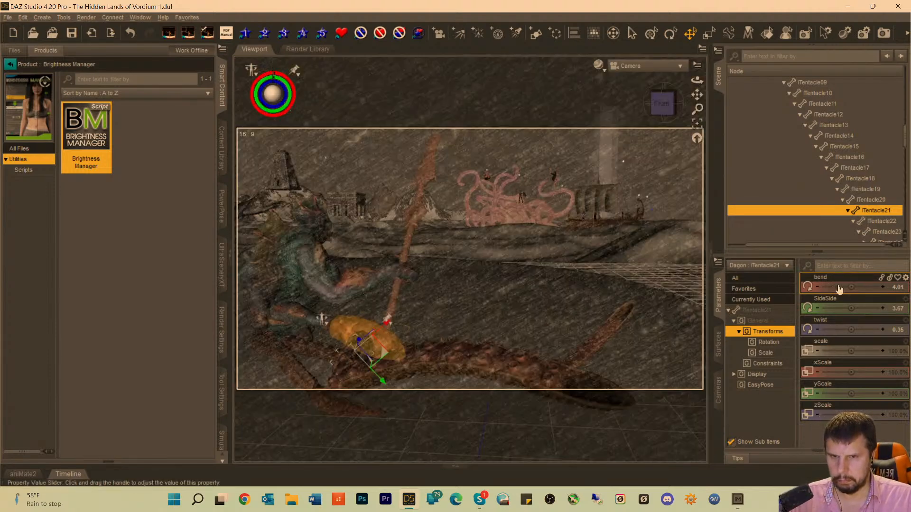
drag(855, 283, 840, 329)
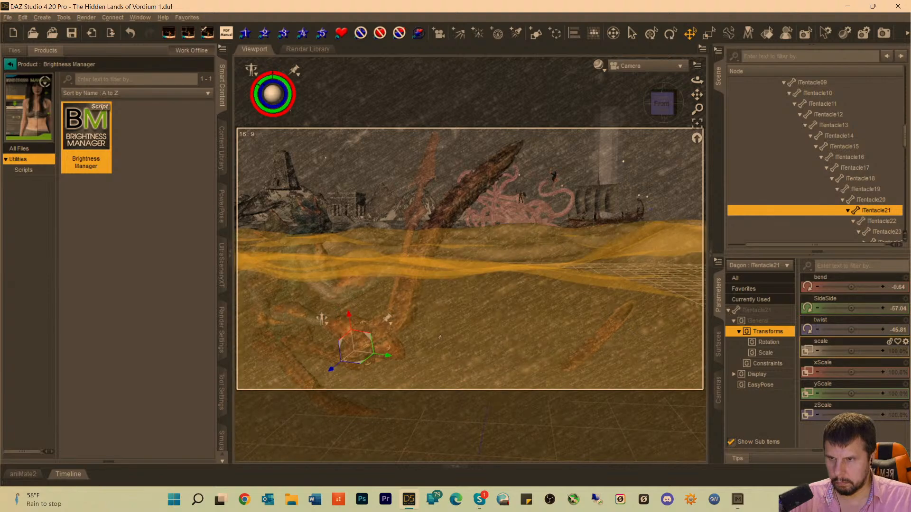
Rotate Dagon's lTentacle22 segment to bend 58.91 and SideSide 55.57, and preview the pose in Iray.
click(396, 336)
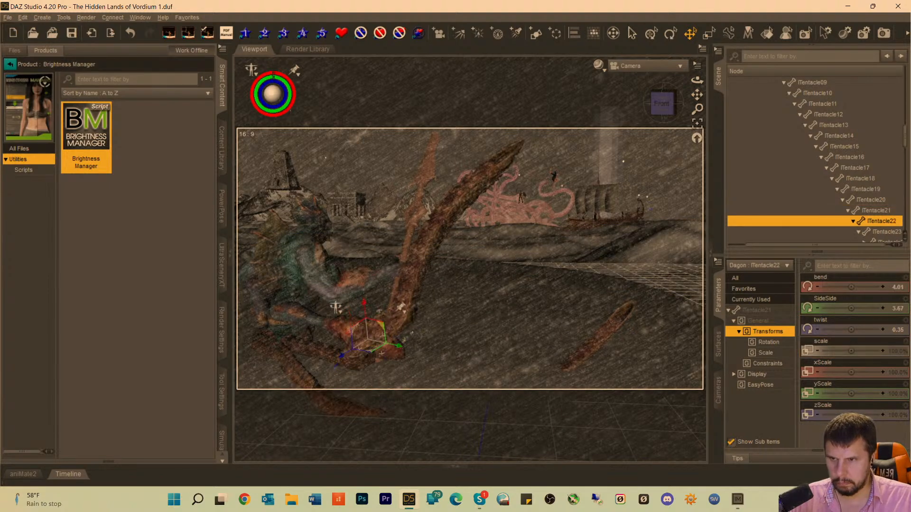
drag(844, 287, 864, 309)
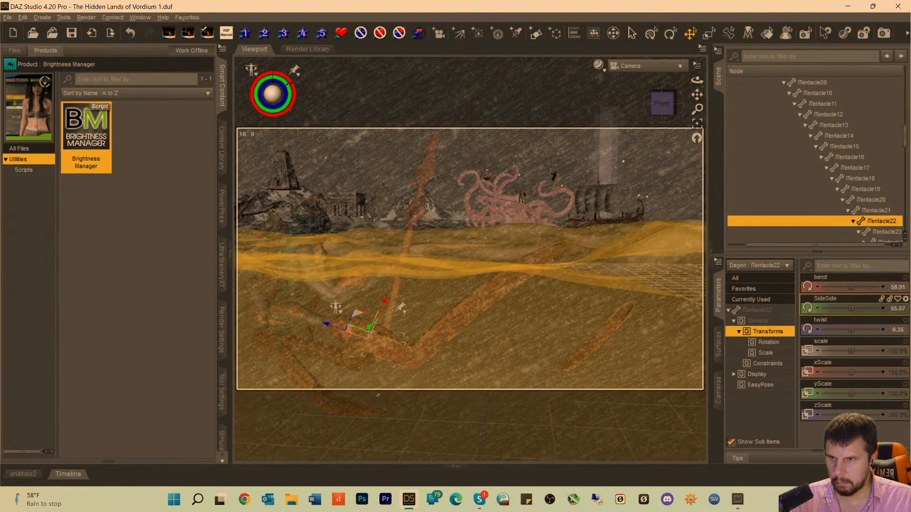
click(331, 353)
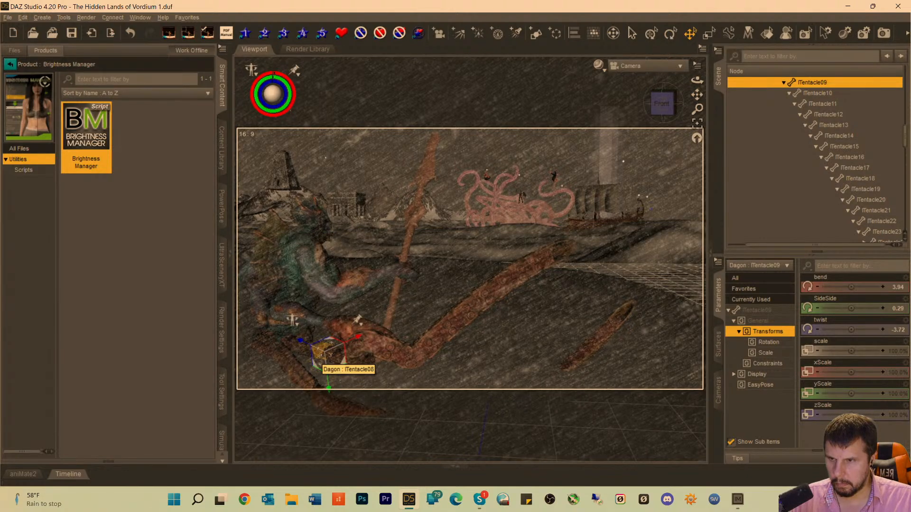
click(303, 372)
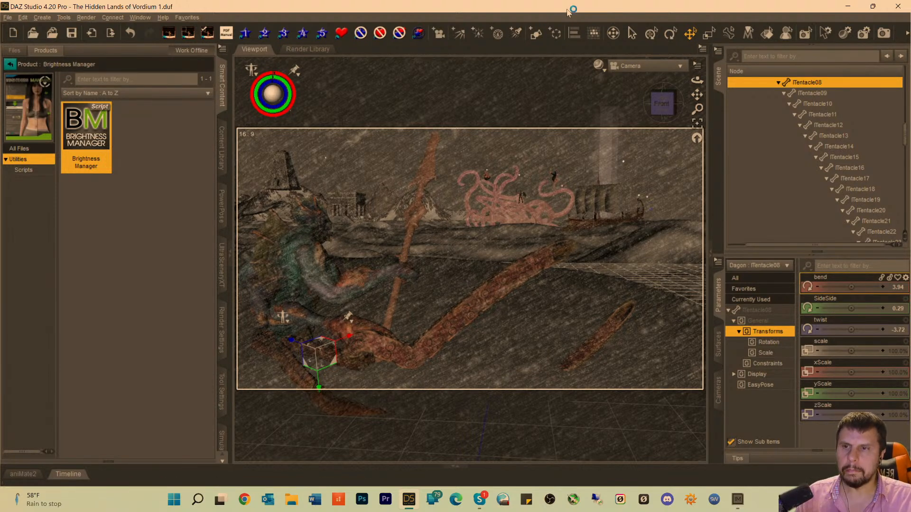
key(ctrl+0)
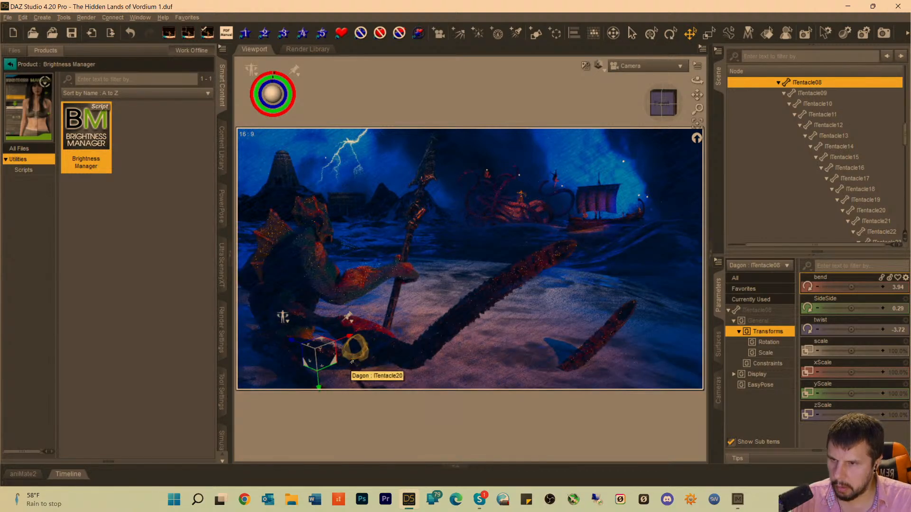
Set the twist of lTentacle12 to -5.73, and rotate lTentacle09 to bend 13.77 and SideSide 3.93.
click(359, 358)
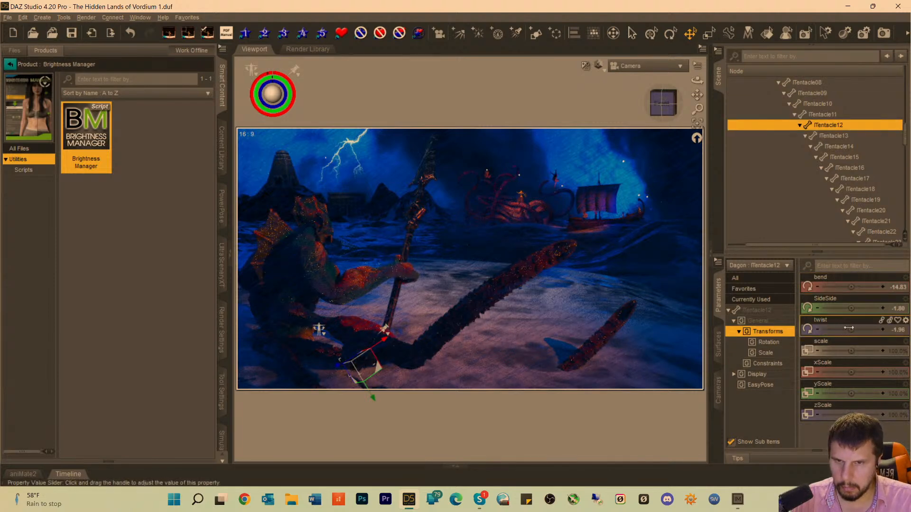
drag(851, 330, 845, 330)
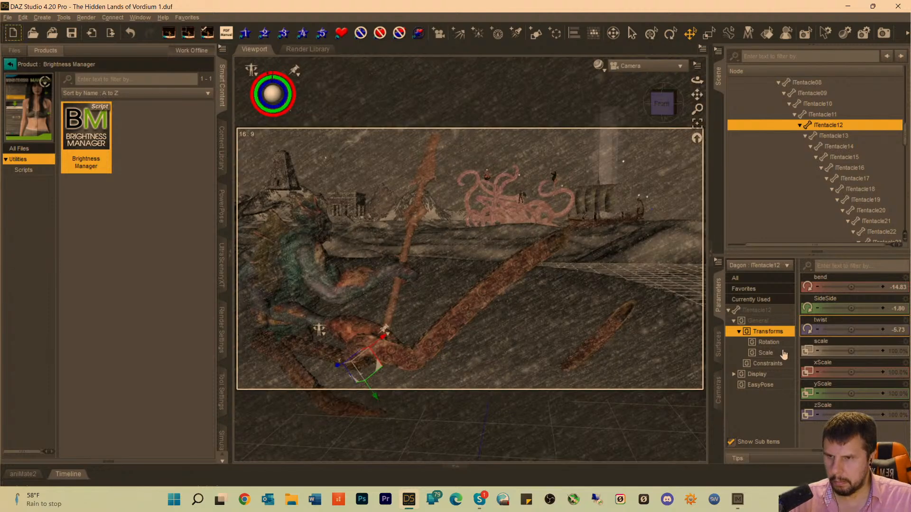
click(324, 356)
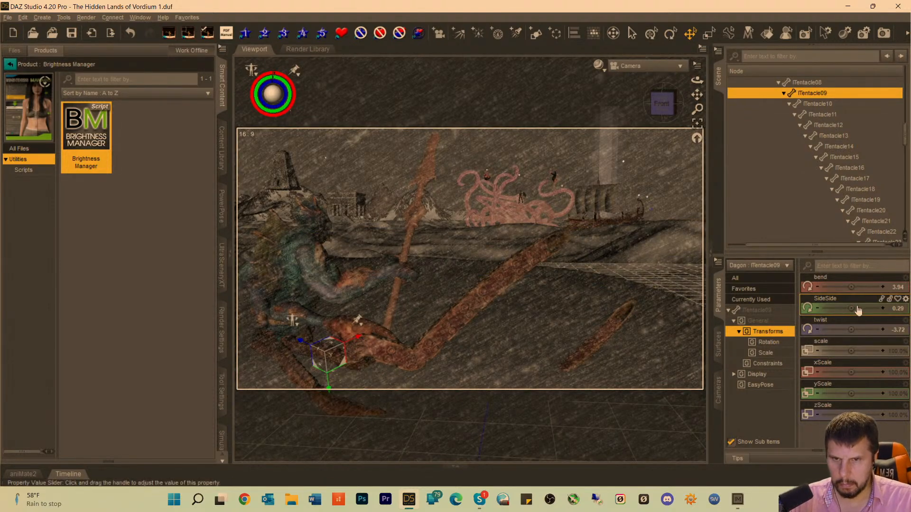
drag(858, 310, 865, 309)
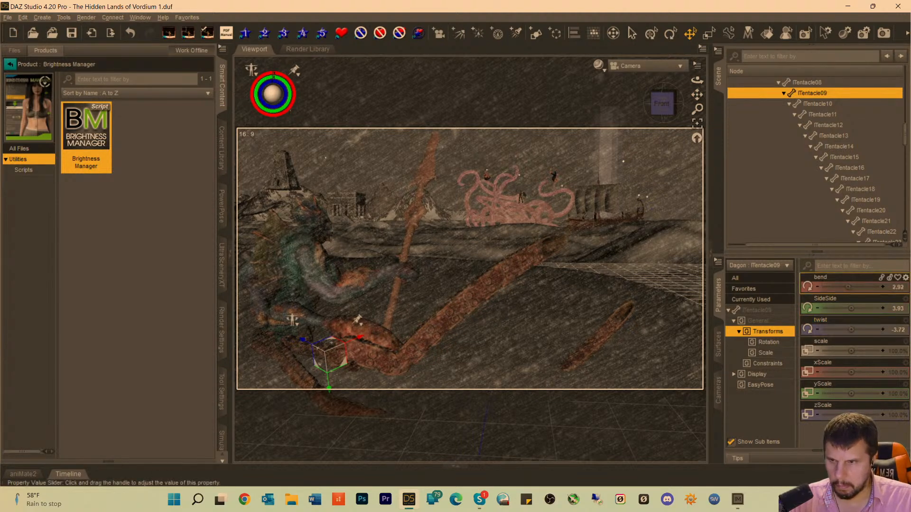
drag(847, 287, 859, 287)
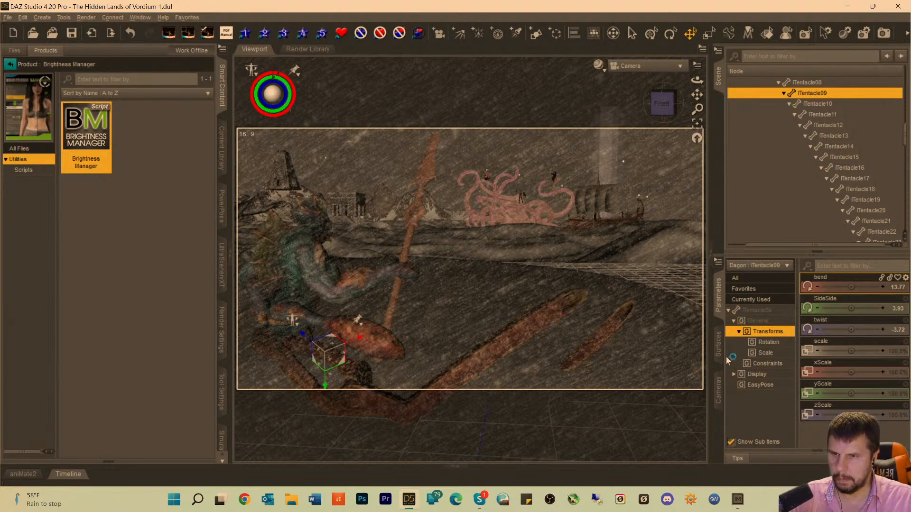
Preview the posed tentacle in Iray and clear the scene selection.
key(ctrl+0)
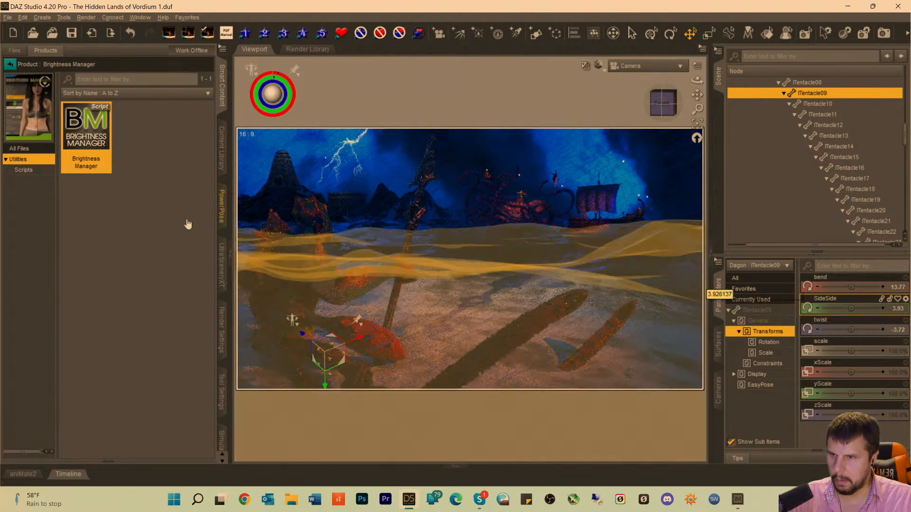
click(104, 246)
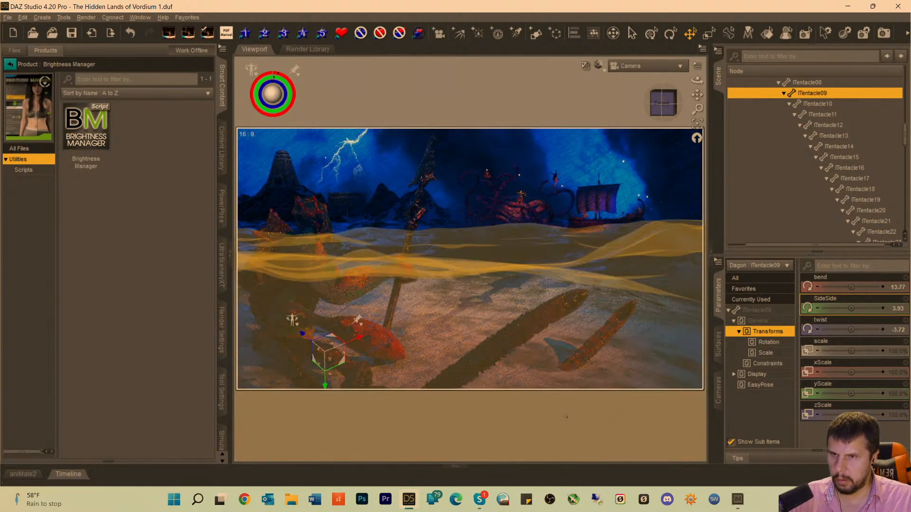
click(566, 417)
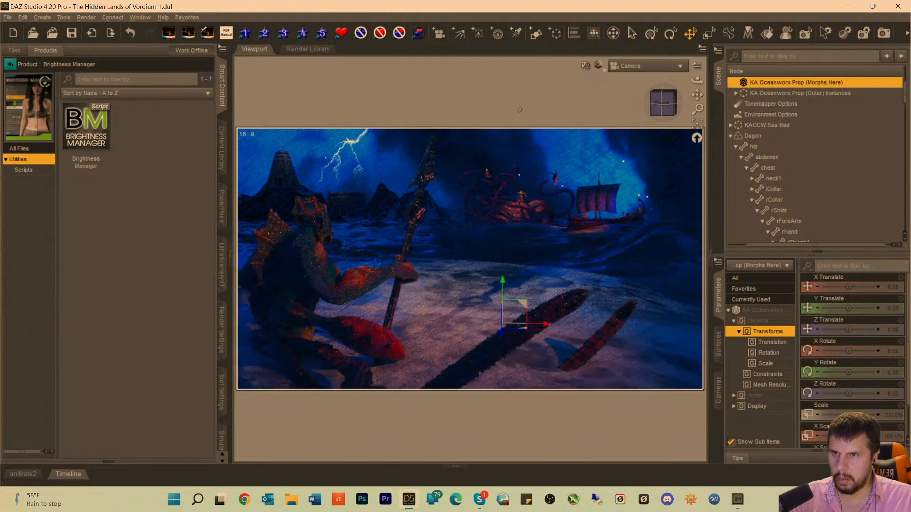
click(520, 109)
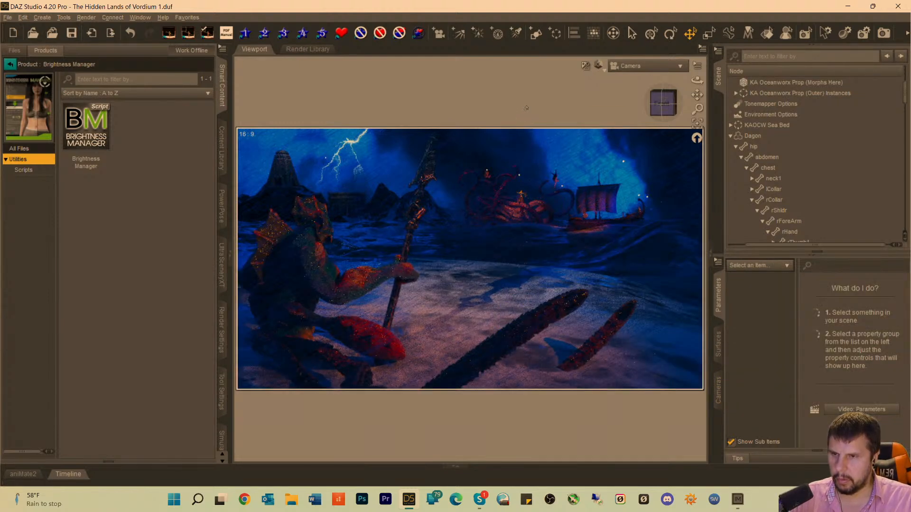
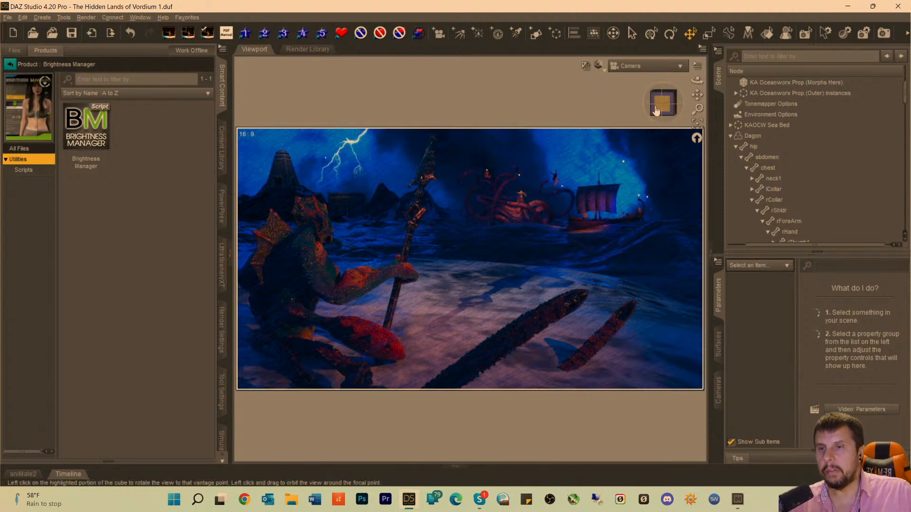
Lower the Barbarian Warrior Cheering 05 Billboard on the boat to a Y Translate of 412.12 and clear the selection.
click(595, 216)
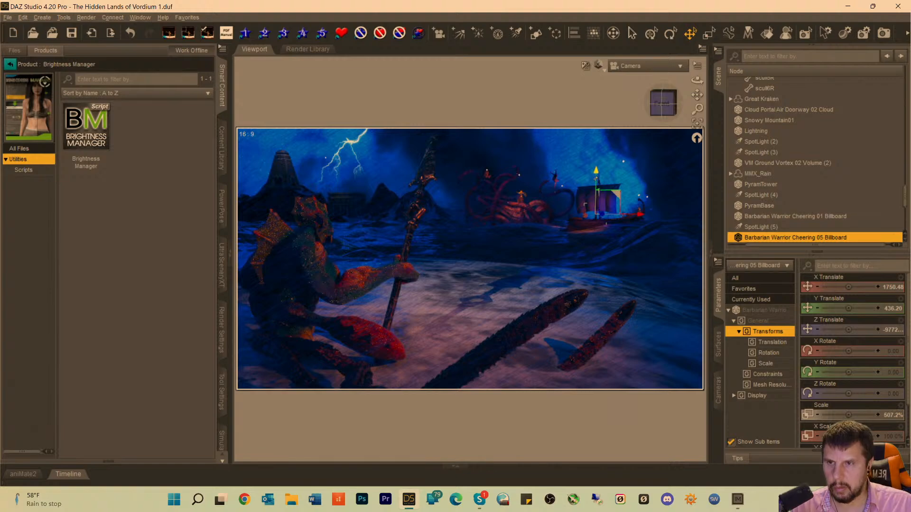
drag(596, 172, 596, 174)
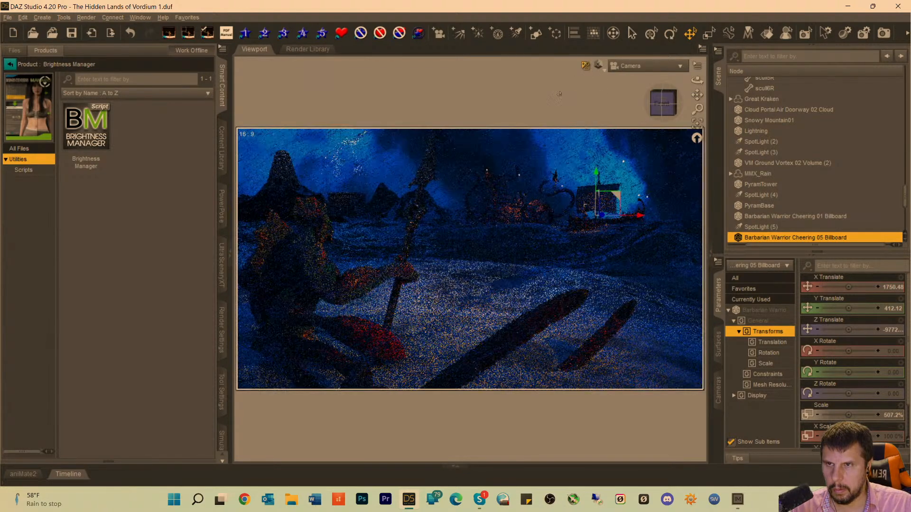
click(562, 91)
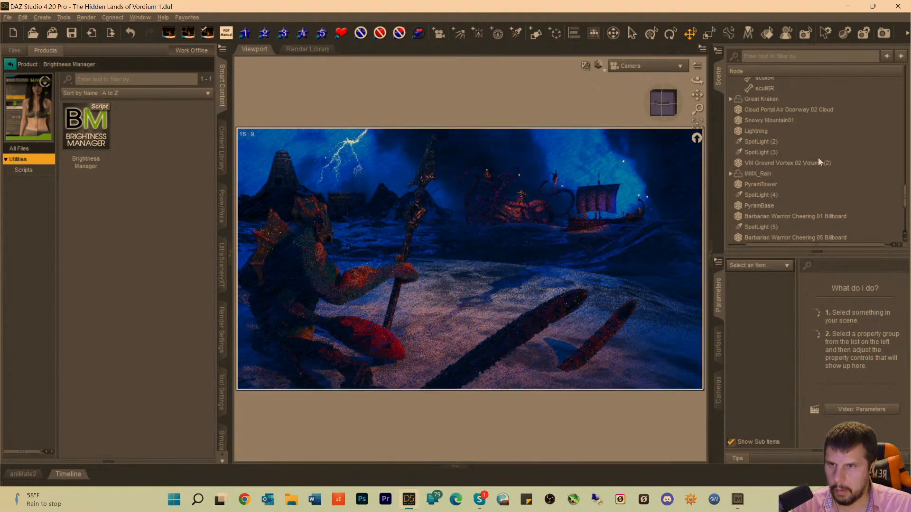
Scale the Barbarian Warrior Cheering 06 Billboard on the boat to 448.1%, clear the selection and save the scene.
click(584, 218)
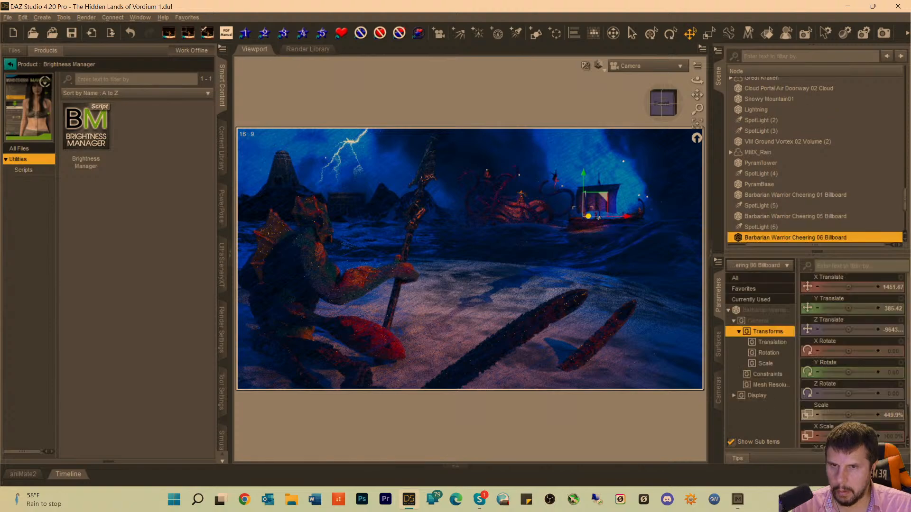
drag(848, 415, 839, 416)
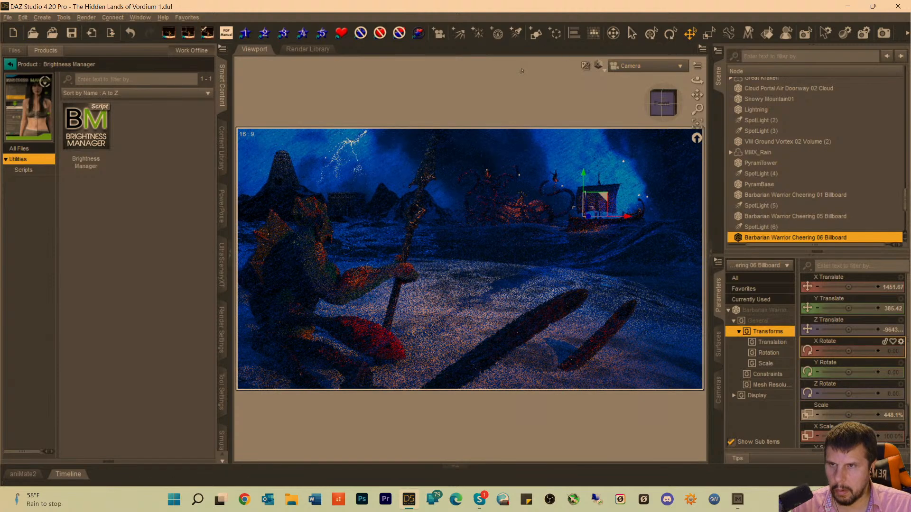
click(522, 71)
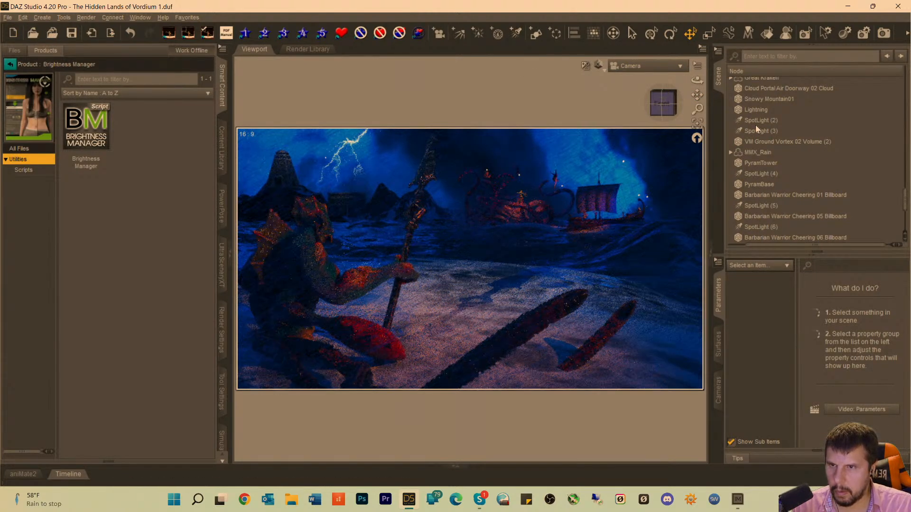
key(ctrl+s)
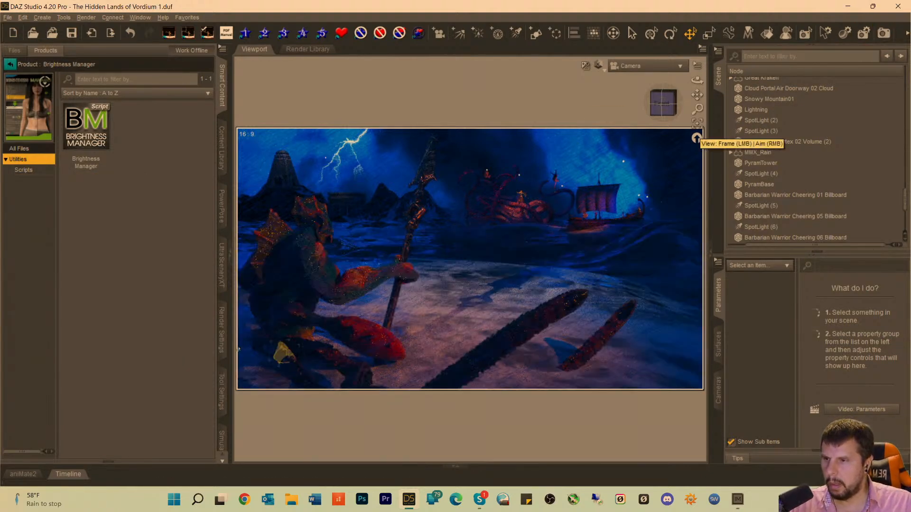
Review the general and progressive render settings, enable the bloom filter under Filtering, and start rendering the scene.
click(221, 344)
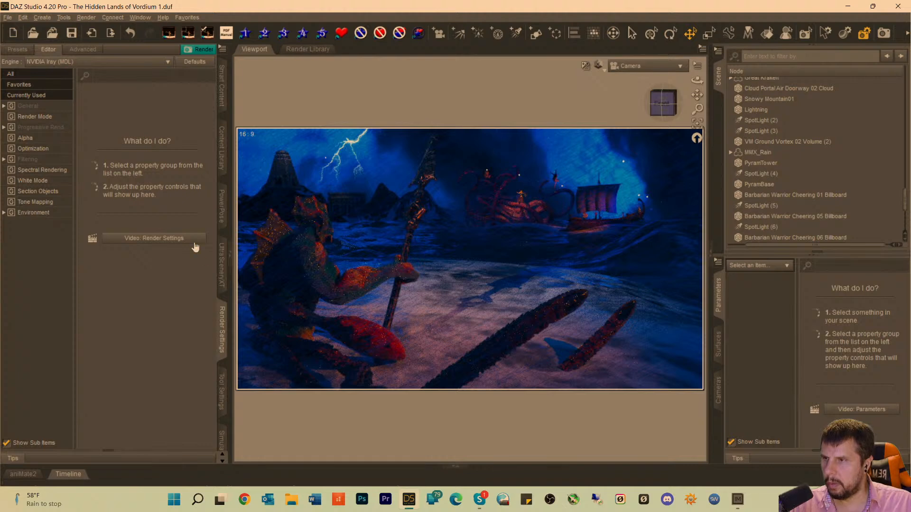
click(29, 107)
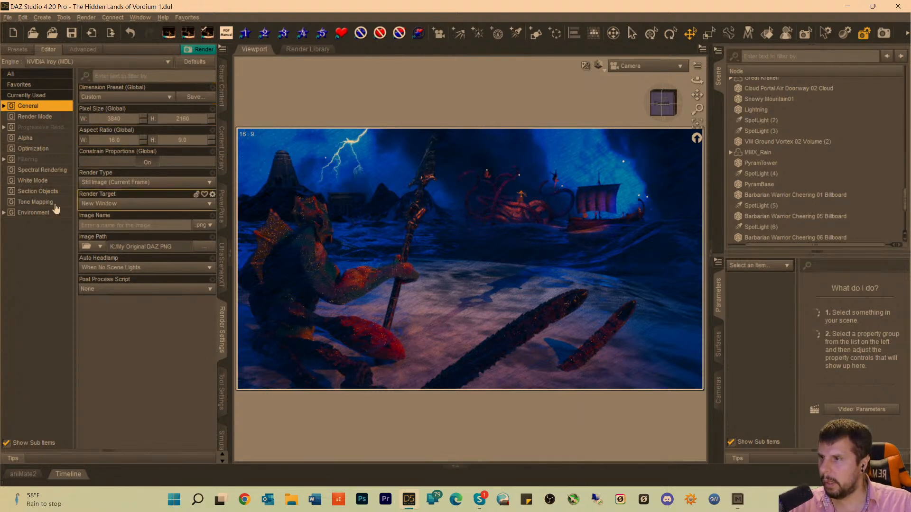
click(34, 128)
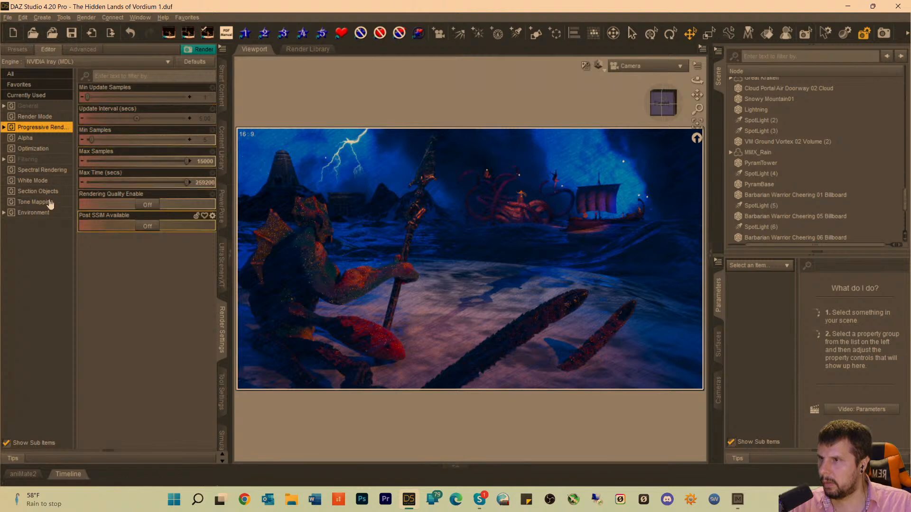
click(32, 160)
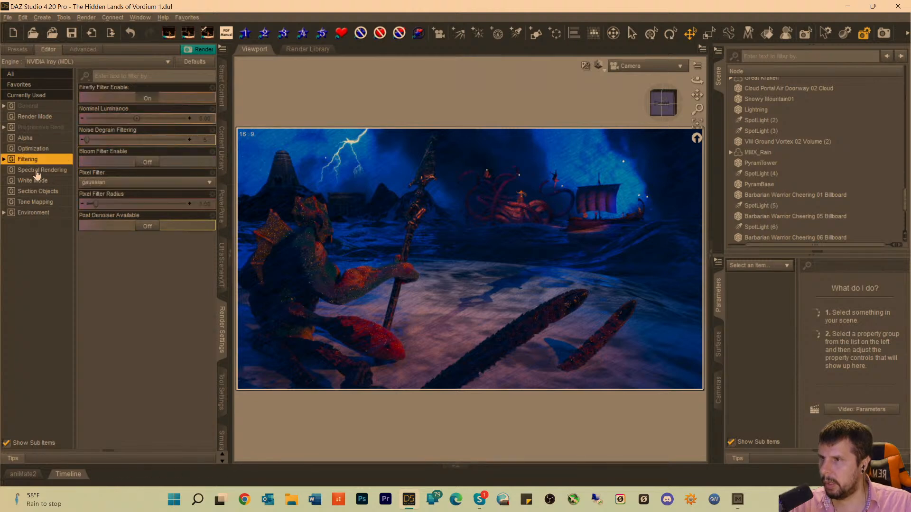
click(145, 162)
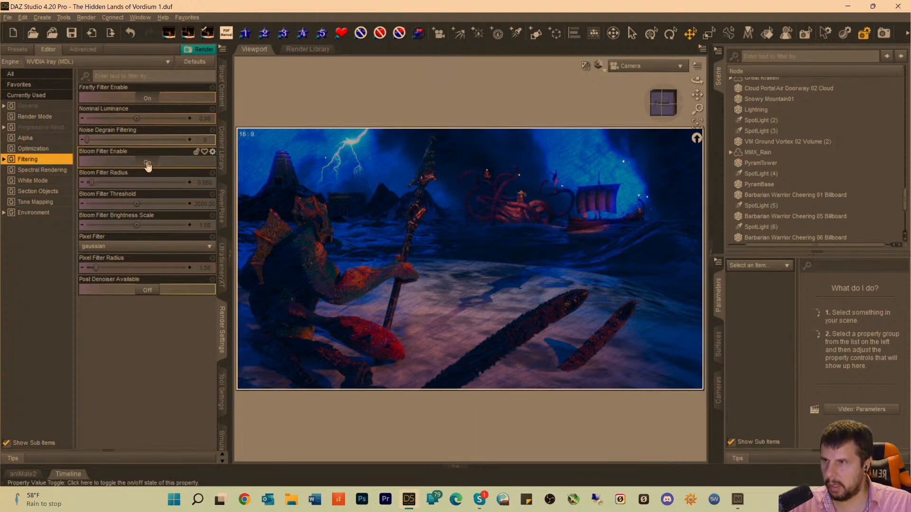
click(145, 163)
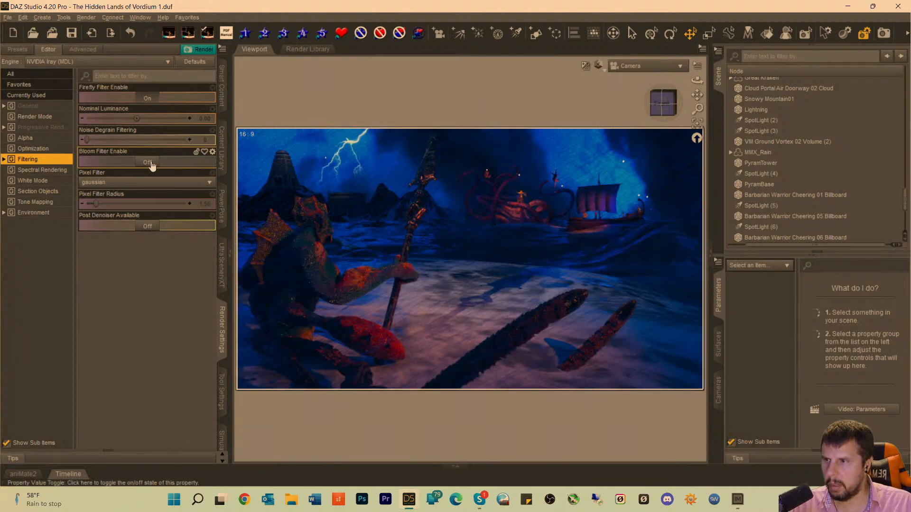
click(150, 163)
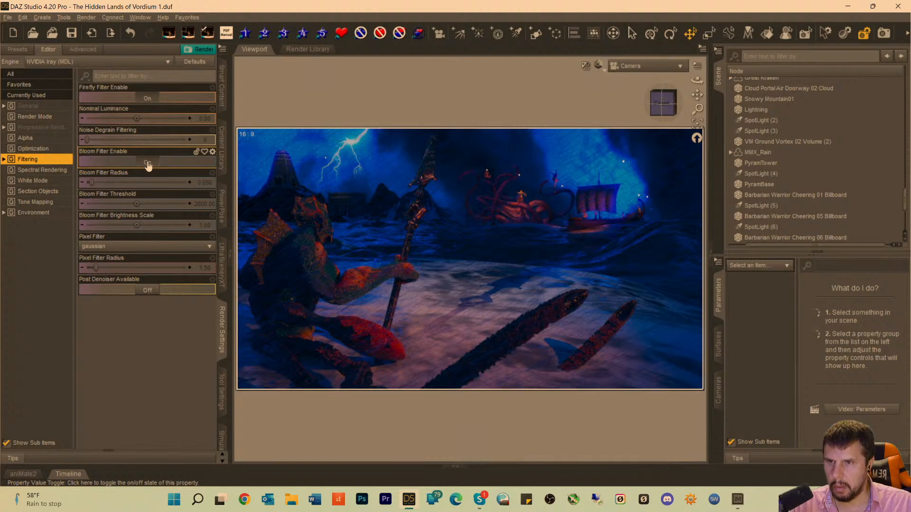
click(885, 38)
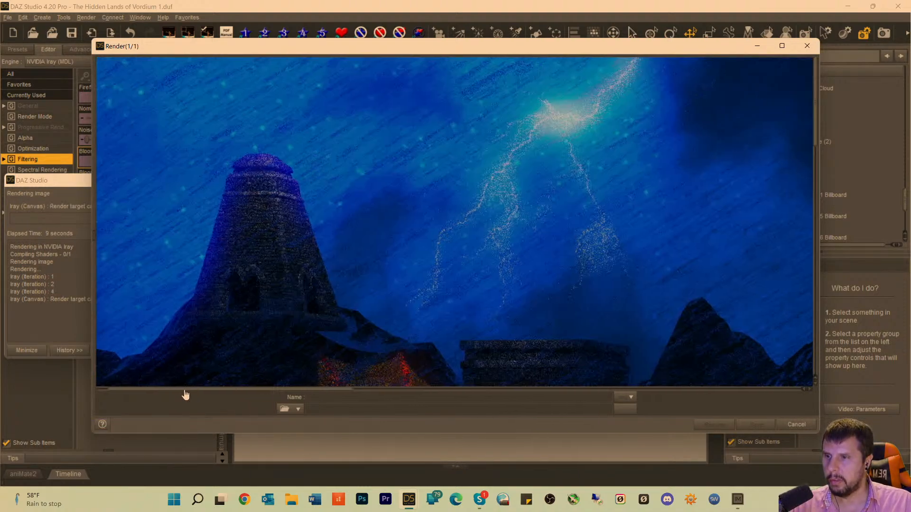
Examine the lightning sky, the tower, Dagon's body and the foreground tentacles in the in-progress render.
drag(188, 390, 193, 390)
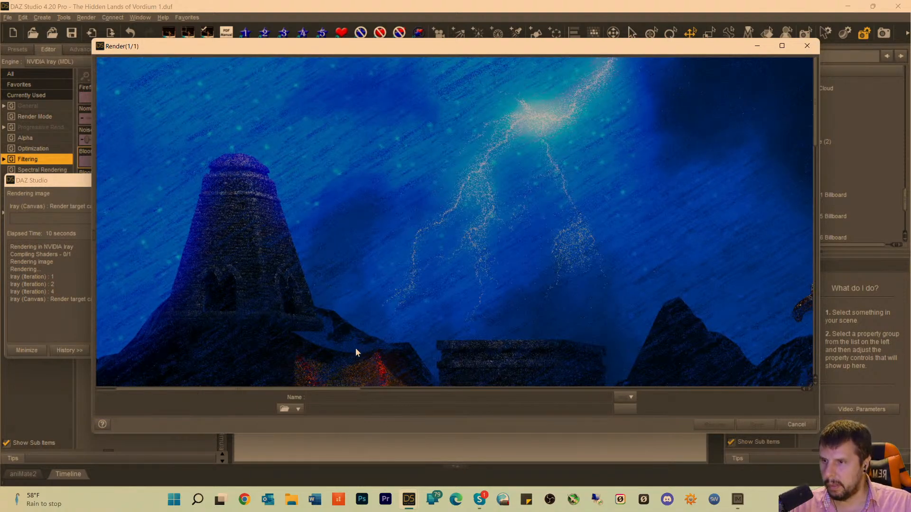
scroll(351, 346, down, 5)
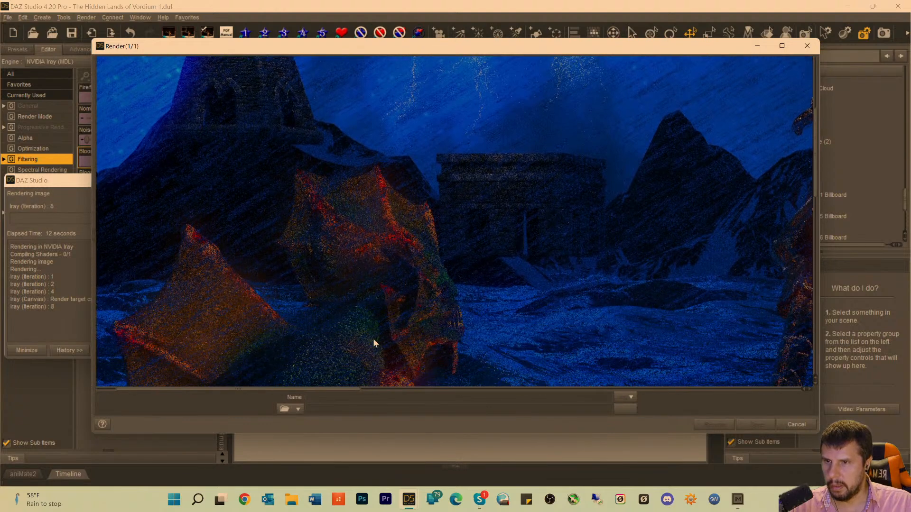
scroll(374, 343, down, 1)
scroll(279, 215, up, 3)
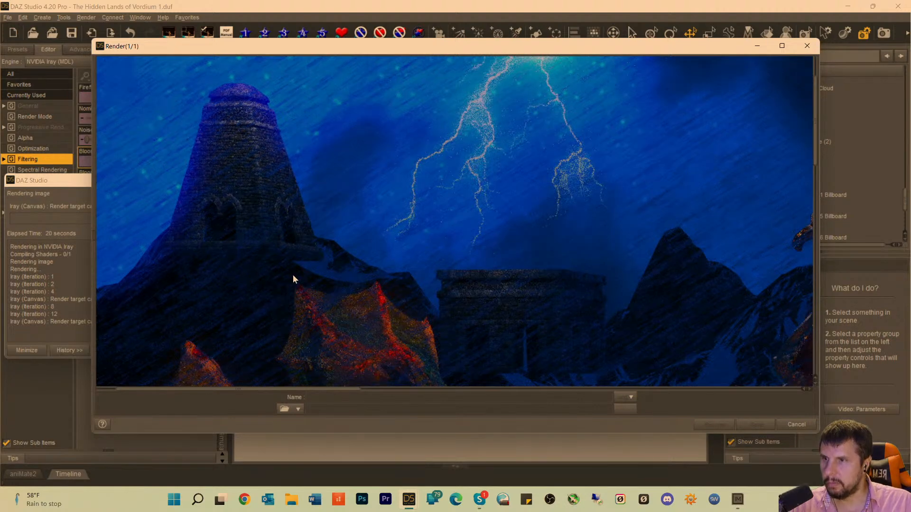
scroll(435, 268, down, 3)
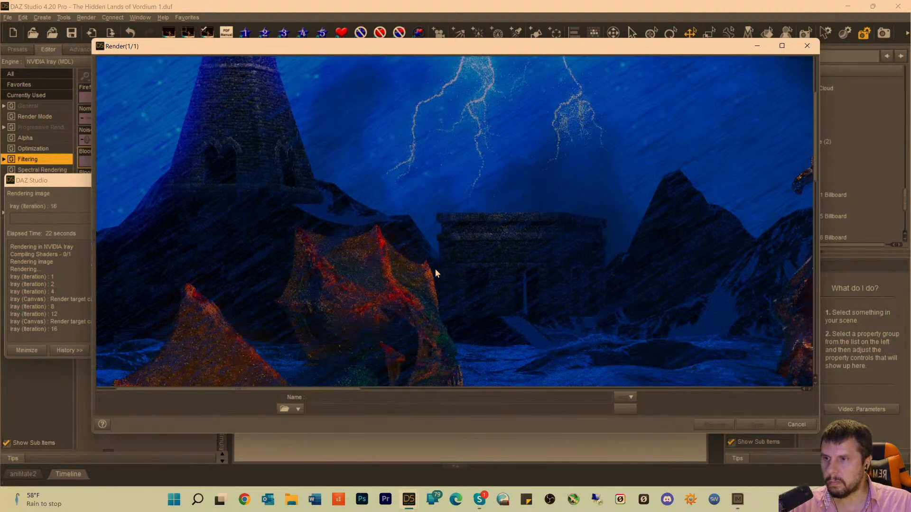
scroll(490, 291, down, 6)
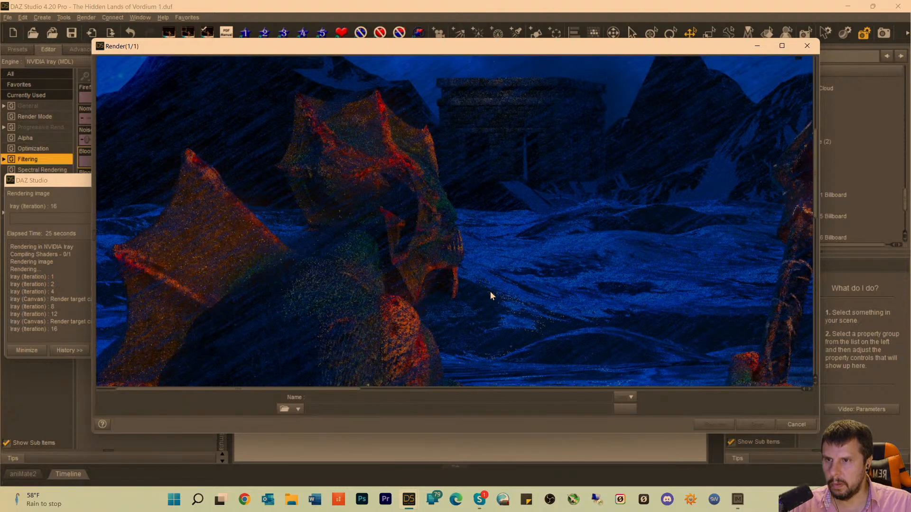
scroll(488, 295, down, 3)
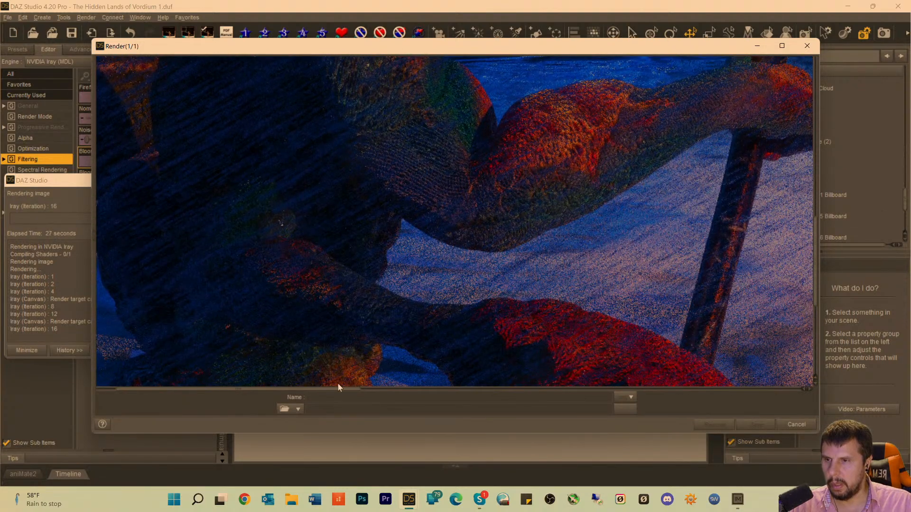
drag(326, 393, 621, 396)
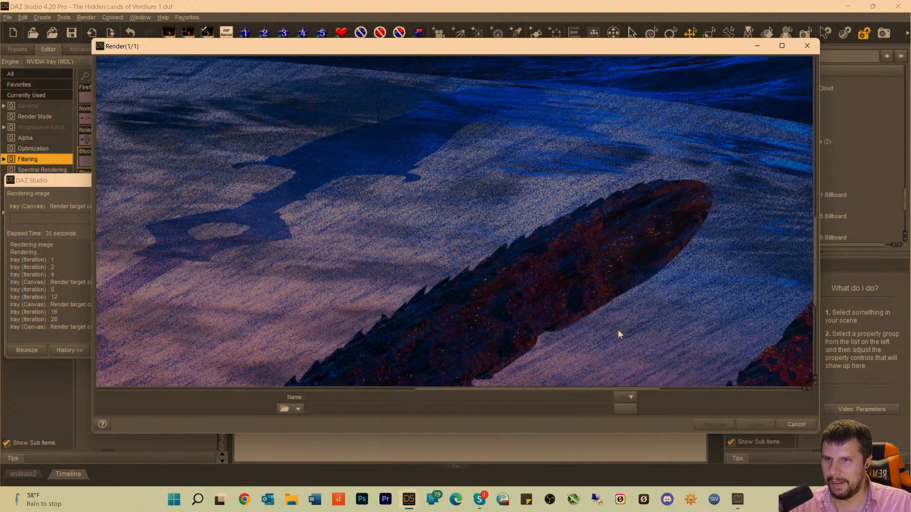
scroll(598, 338, down, 7)
scroll(589, 334, up, 5)
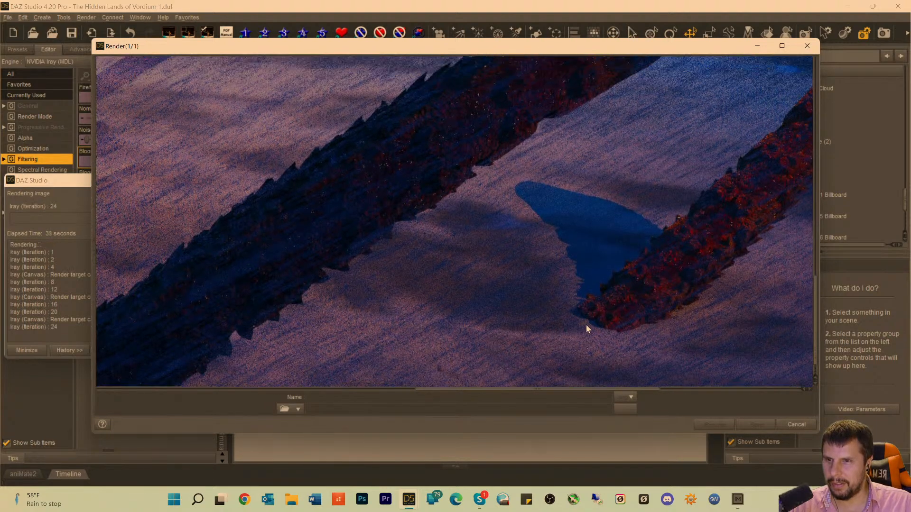
Examine the kraken, the boat with its warriors, the temple and the tentacles again as the render refines.
scroll(609, 175, up, 7)
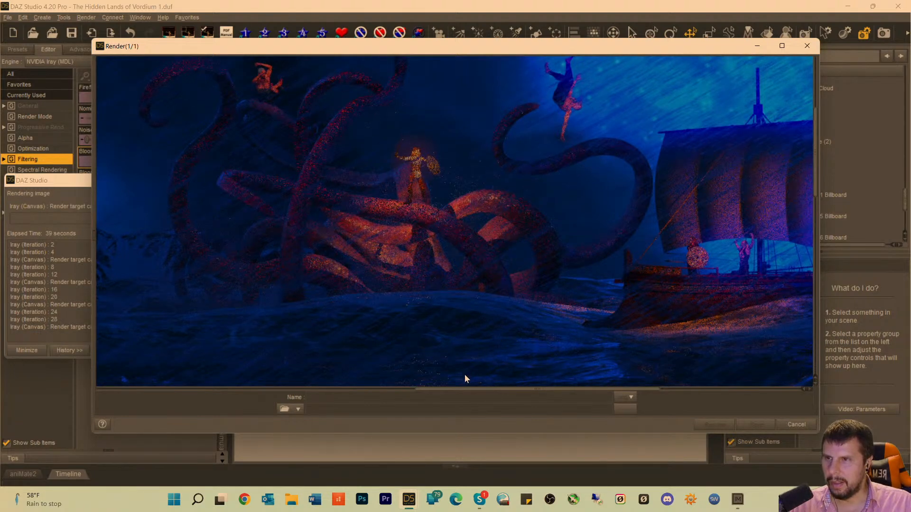
drag(449, 394, 484, 398)
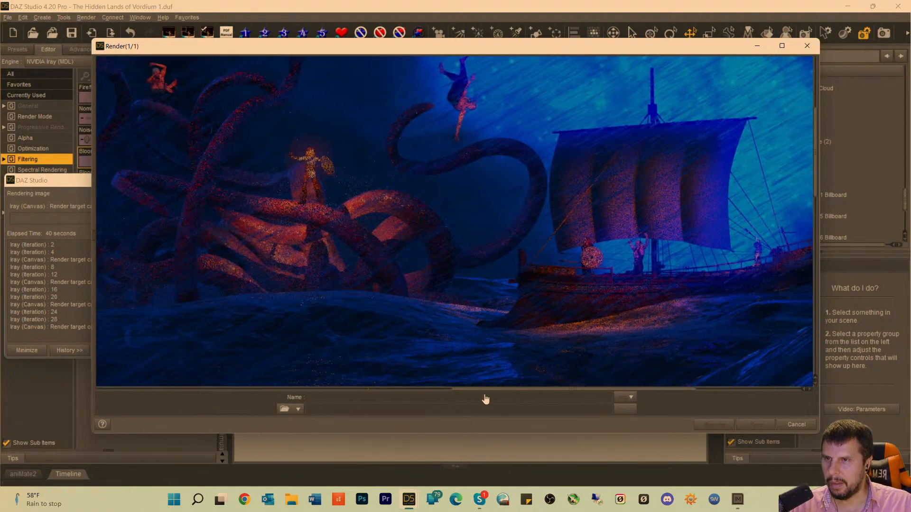
scroll(445, 309, up, 3)
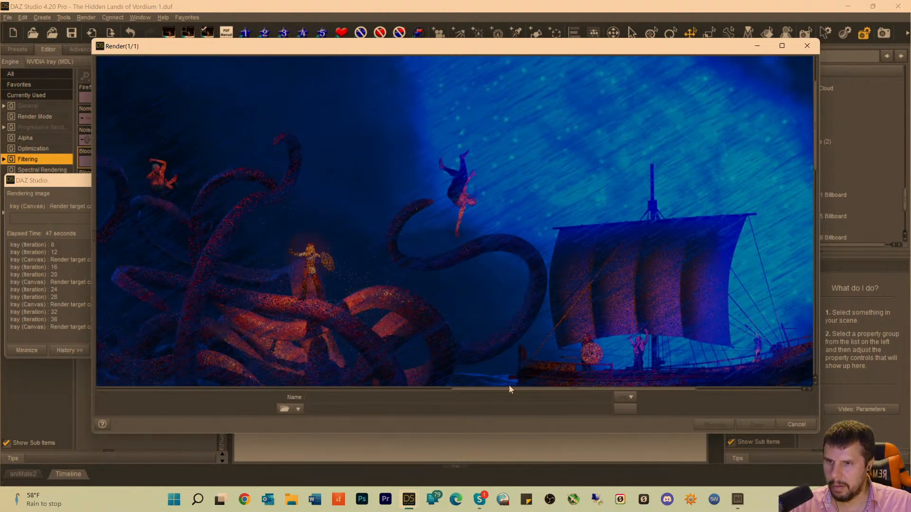
drag(507, 394, 553, 394)
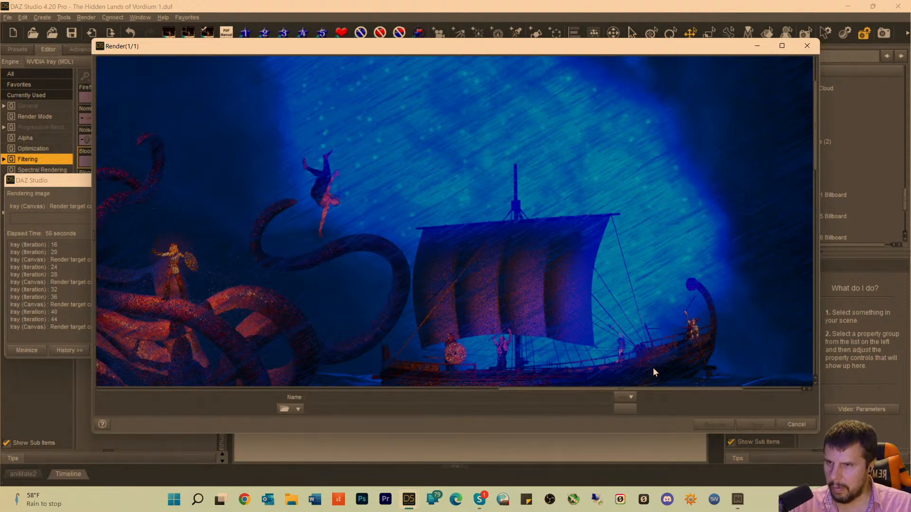
scroll(579, 274, down, 1)
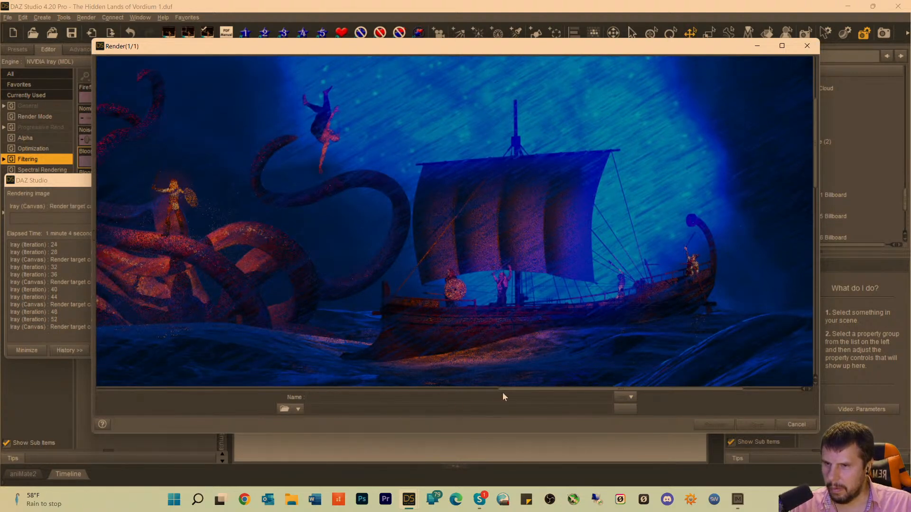
drag(515, 393, 421, 390)
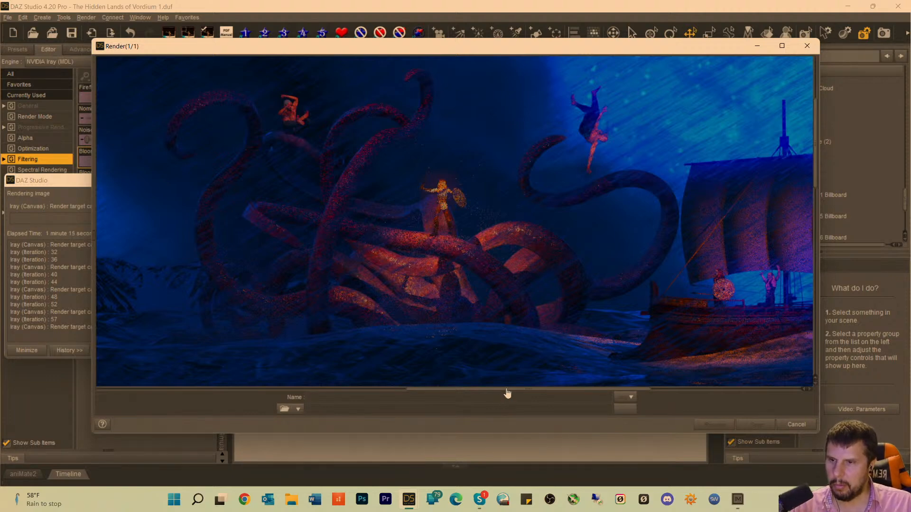
drag(505, 389, 278, 362)
scroll(268, 260, up, 6)
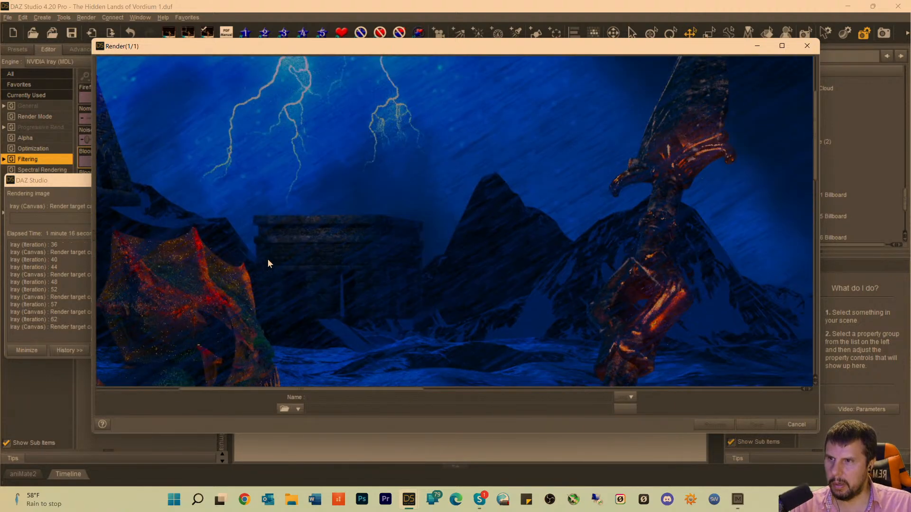
scroll(303, 205, up, 2)
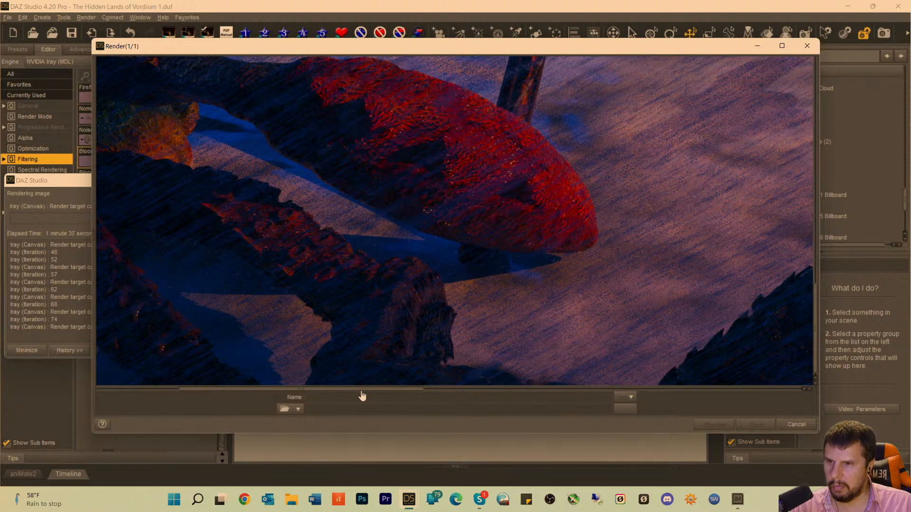
drag(361, 389, 659, 387)
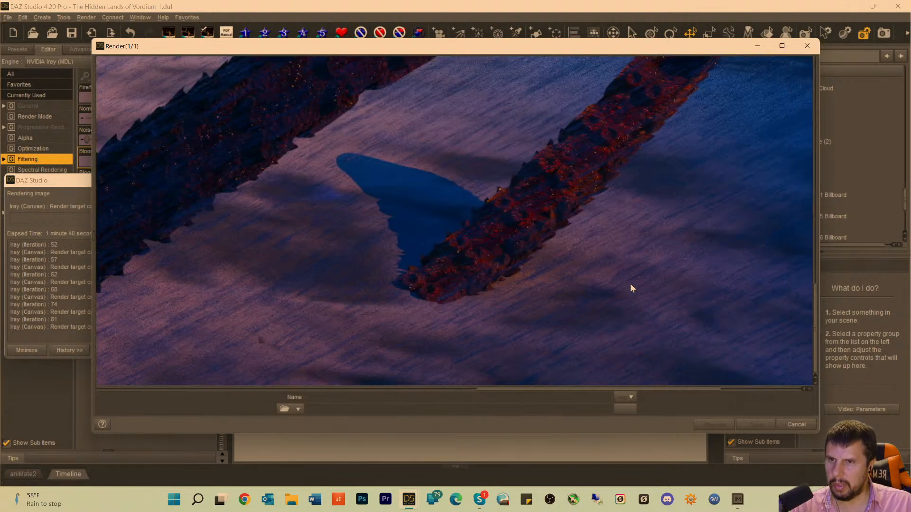
scroll(630, 283, up, 5)
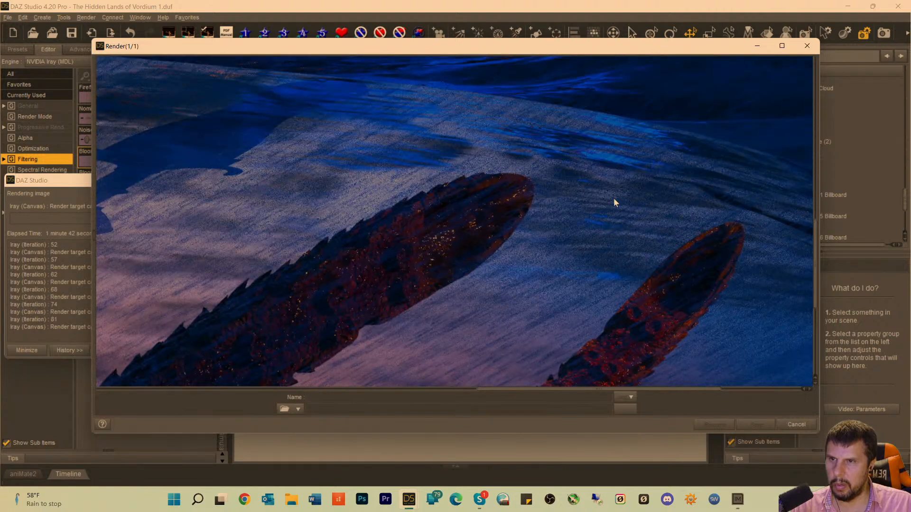
scroll(613, 202, up, 5)
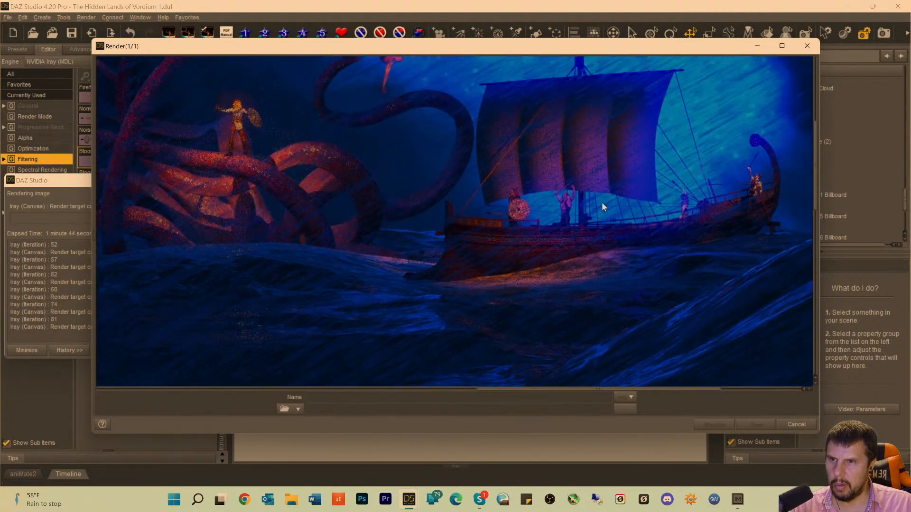
scroll(601, 202, up, 2)
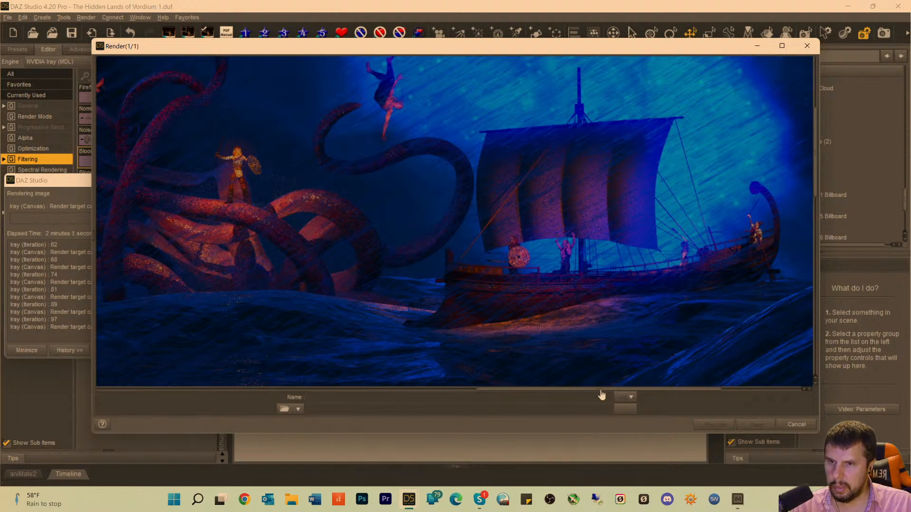
Examine the kraken, the staff's ornate head, the shadow on the shore, and Dagon's body and foreground tentacles in the in-progress render.
drag(602, 395, 469, 387)
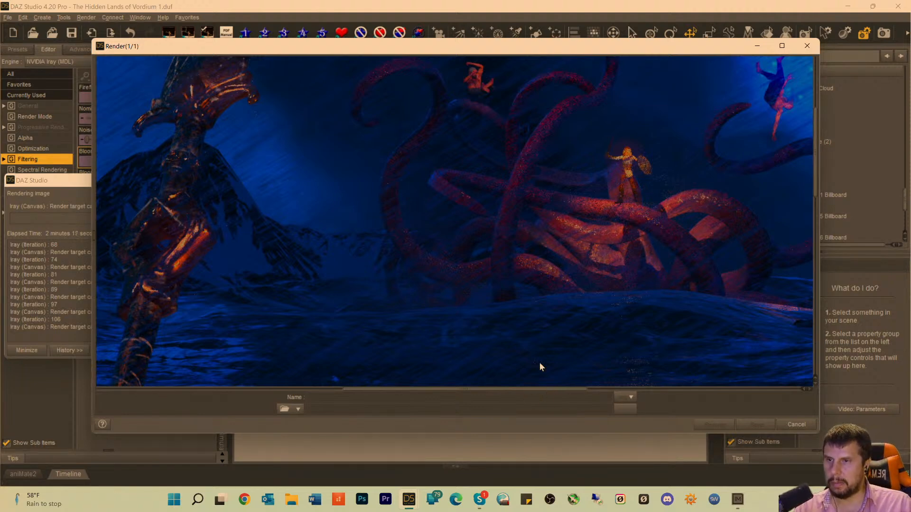
scroll(540, 253, up, 3)
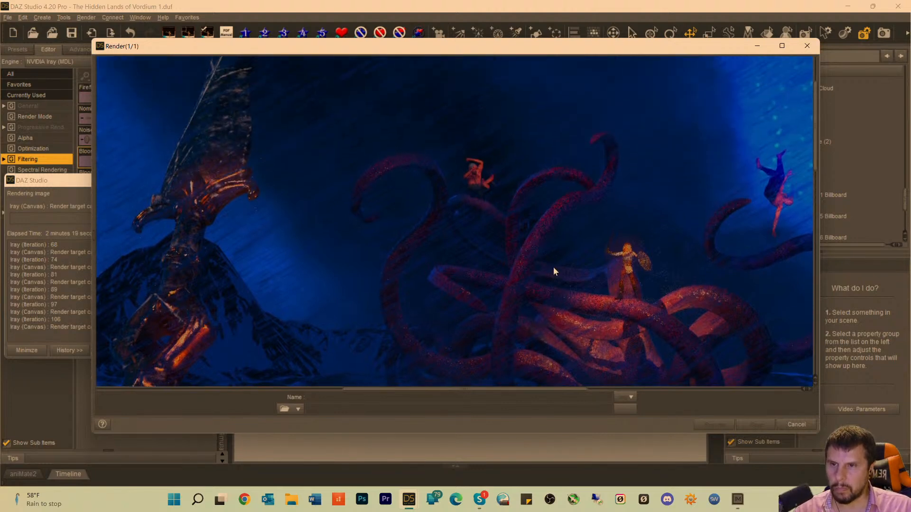
scroll(560, 266, down, 8)
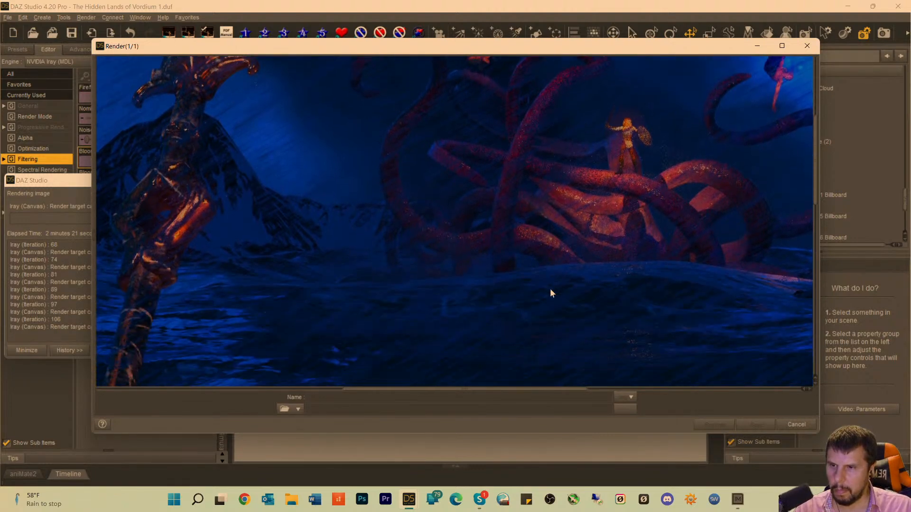
scroll(543, 317, down, 5)
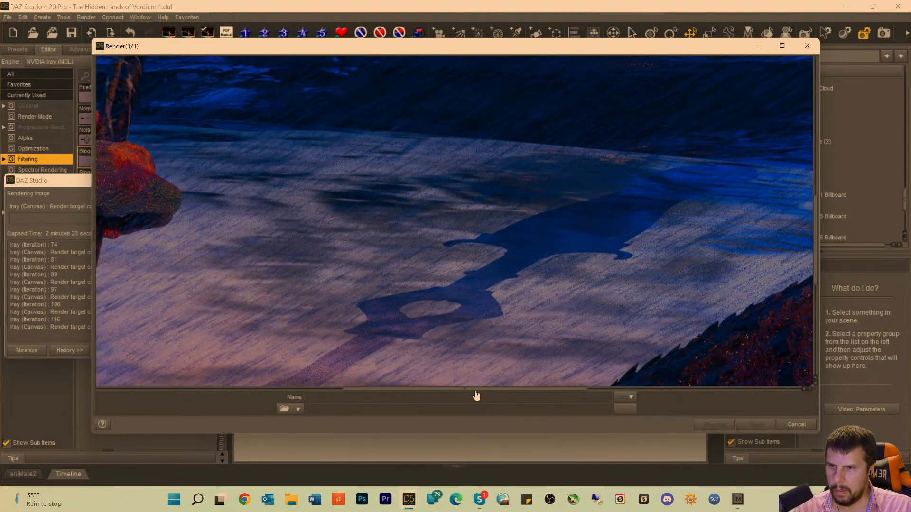
drag(477, 394, 224, 376)
scroll(245, 323, up, 10)
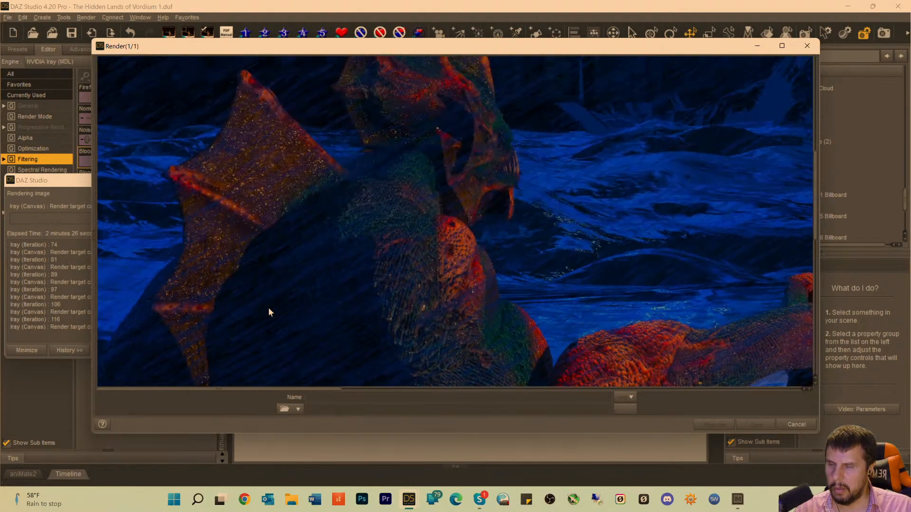
scroll(280, 311, up, 2)
scroll(314, 301, down, 4)
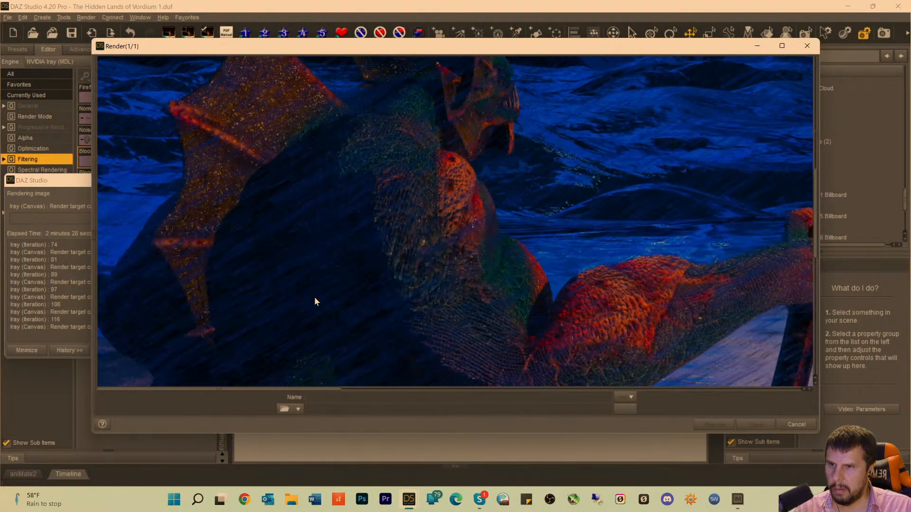
scroll(315, 302, down, 8)
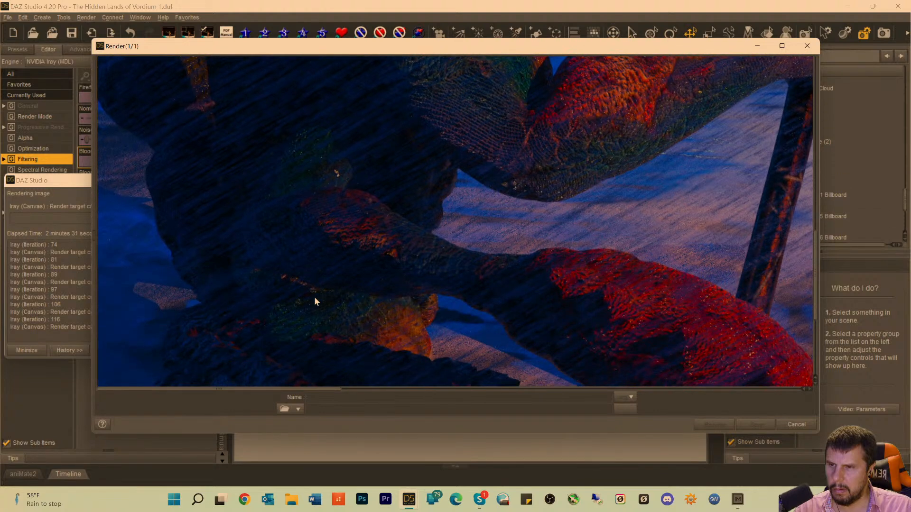
scroll(314, 304, down, 5)
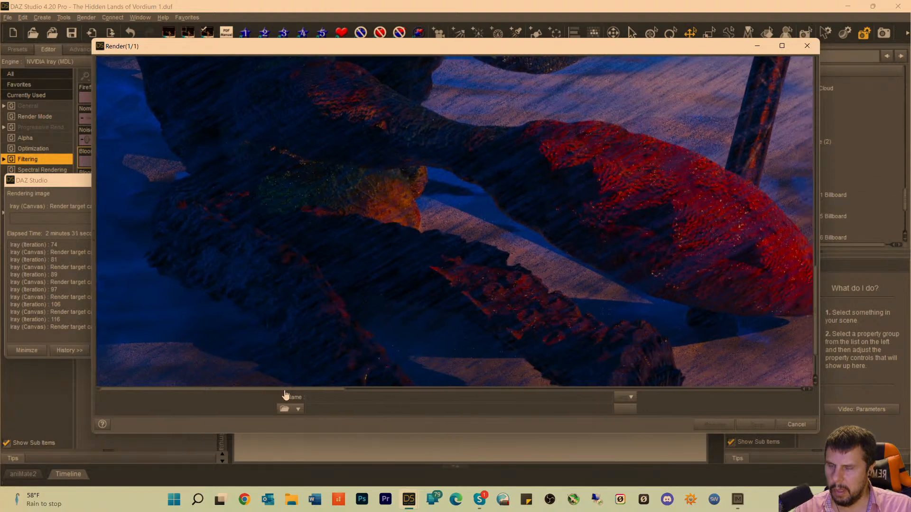
Inspect the staff's shadow on the shore, Dagon's hand gripping the staff, his scaled arm and his finned head.
drag(285, 393, 476, 397)
scroll(494, 326, up, 7)
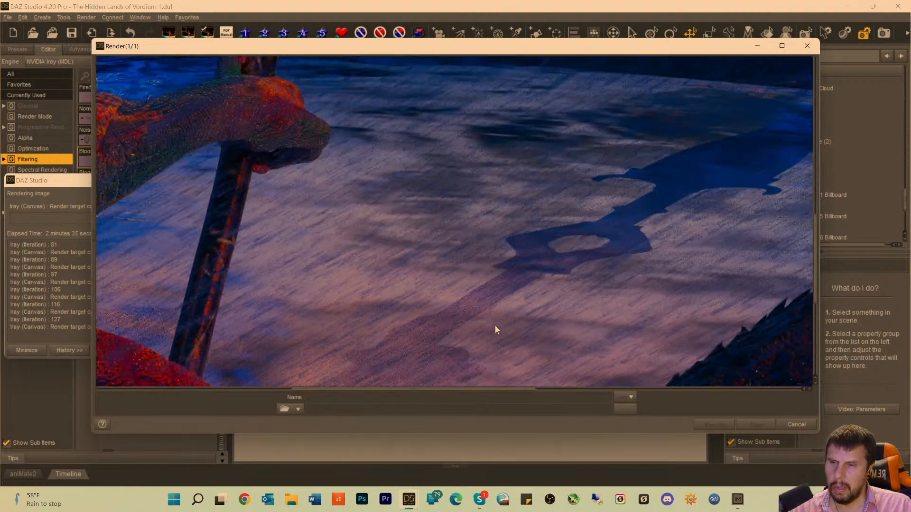
scroll(496, 327, up, 8)
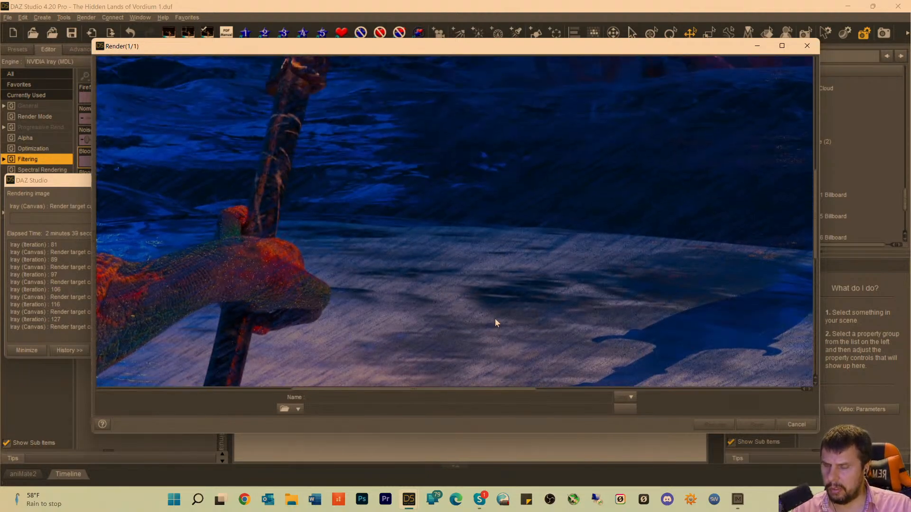
scroll(495, 316, down, 4)
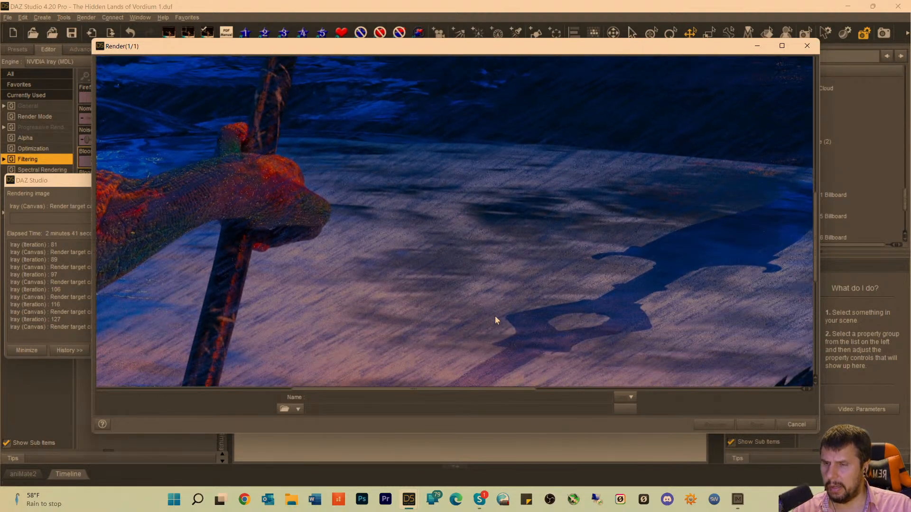
scroll(494, 316, up, 4)
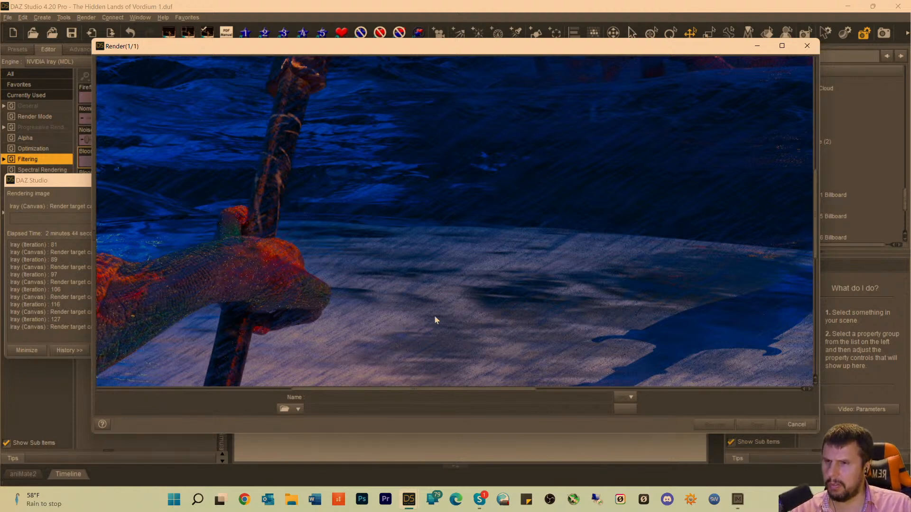
drag(373, 390, 274, 394)
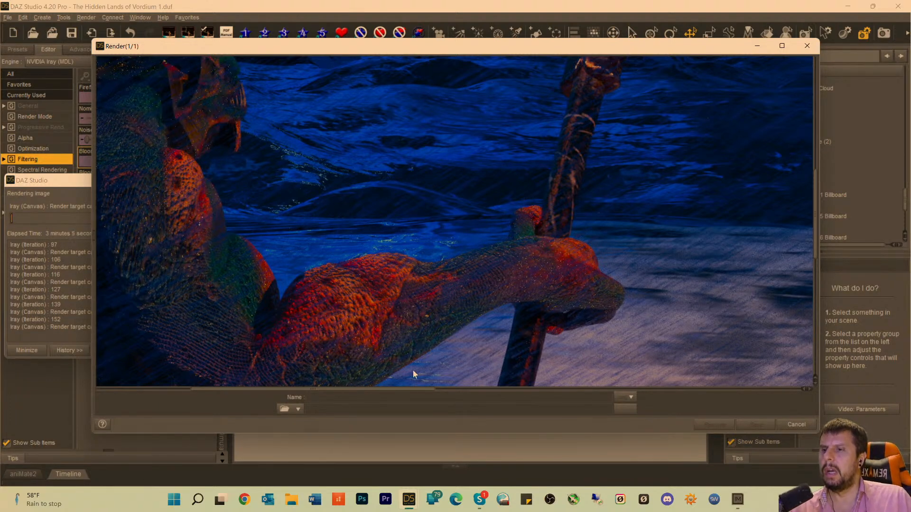
drag(331, 390, 306, 390)
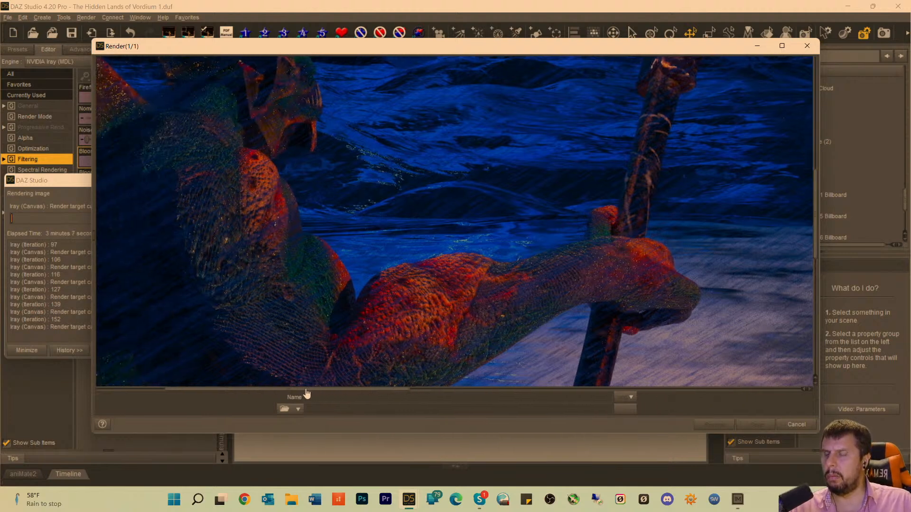
scroll(381, 277, up, 5)
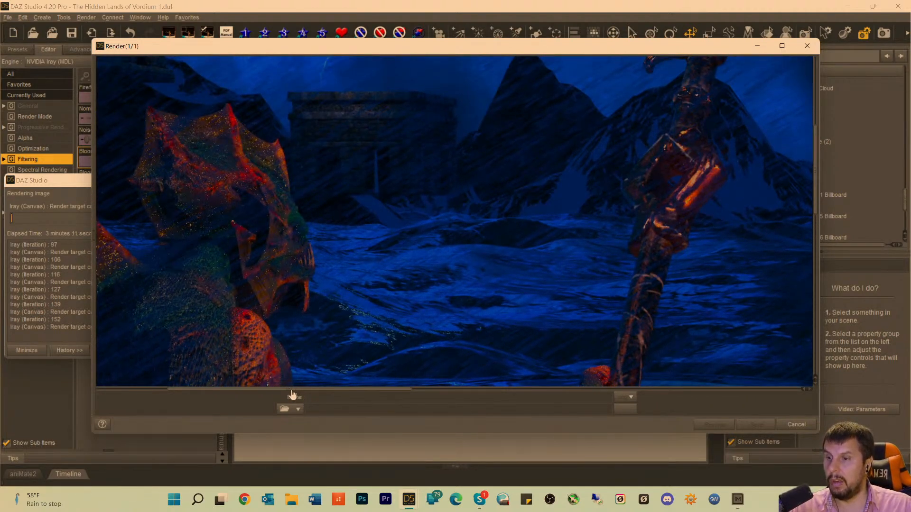
Compare the kraken and boat with Dagon's head, the temple, the mountains and the staff in the refining render.
drag(293, 395, 579, 414)
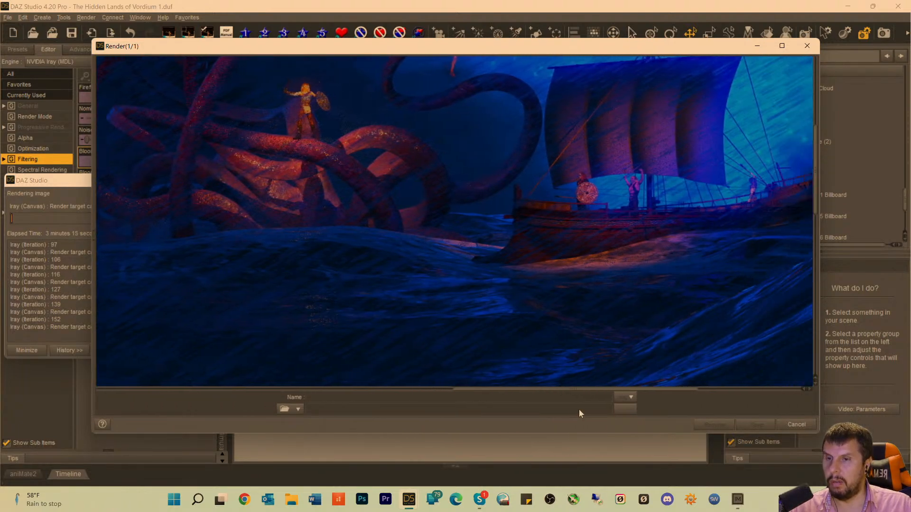
scroll(613, 341, up, 3)
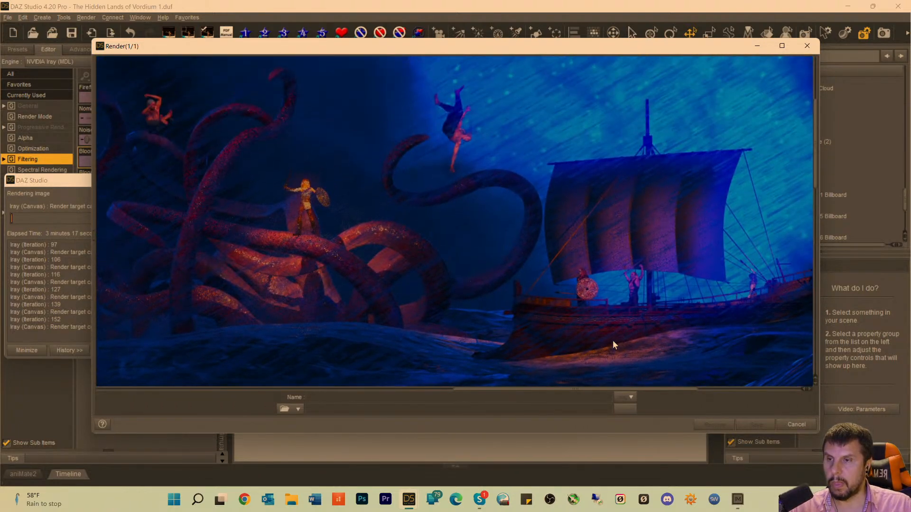
drag(506, 394, 229, 394)
scroll(272, 323, down, 5)
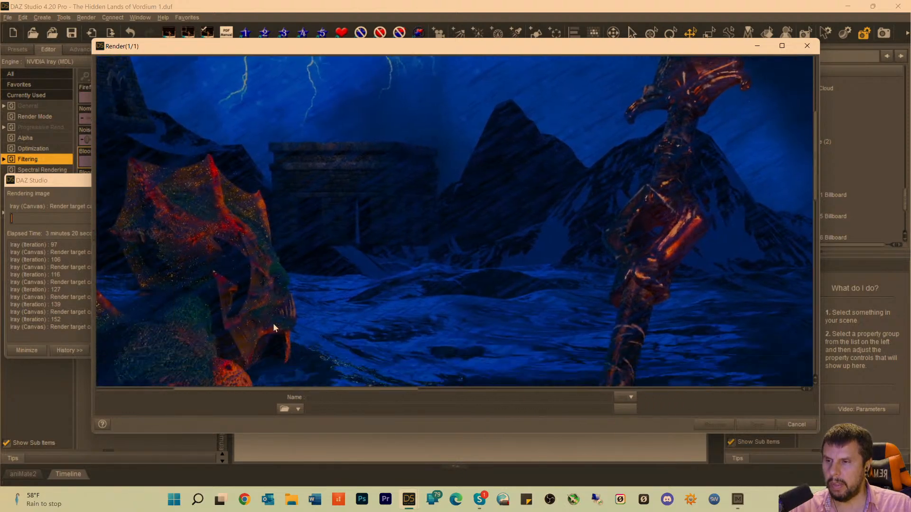
scroll(275, 324, down, 1)
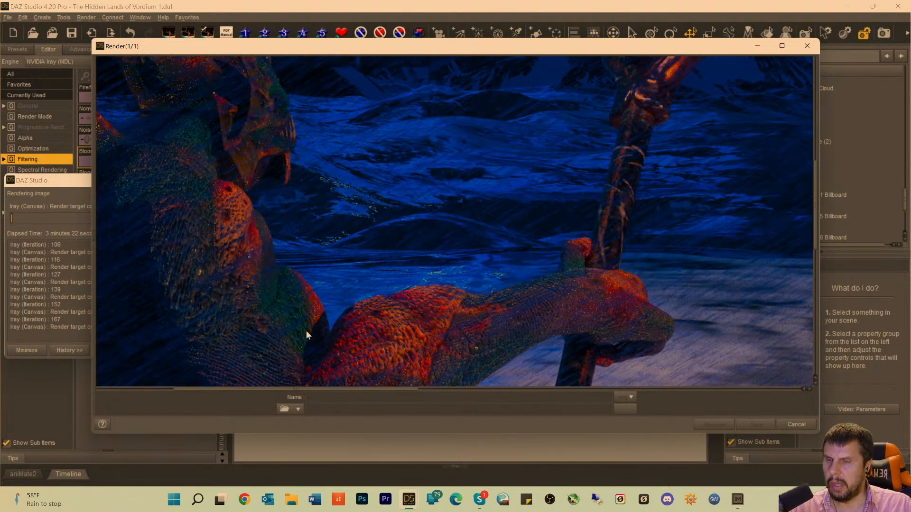
scroll(325, 332, up, 4)
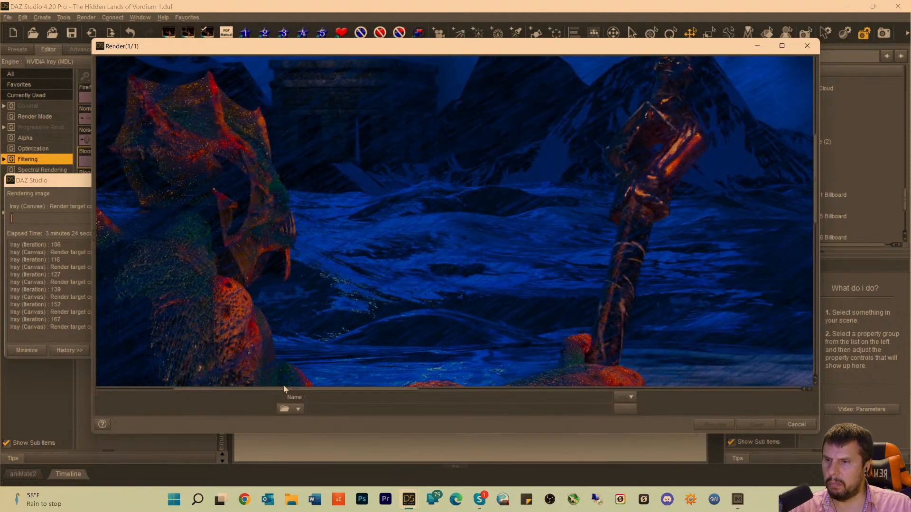
drag(280, 395, 443, 399)
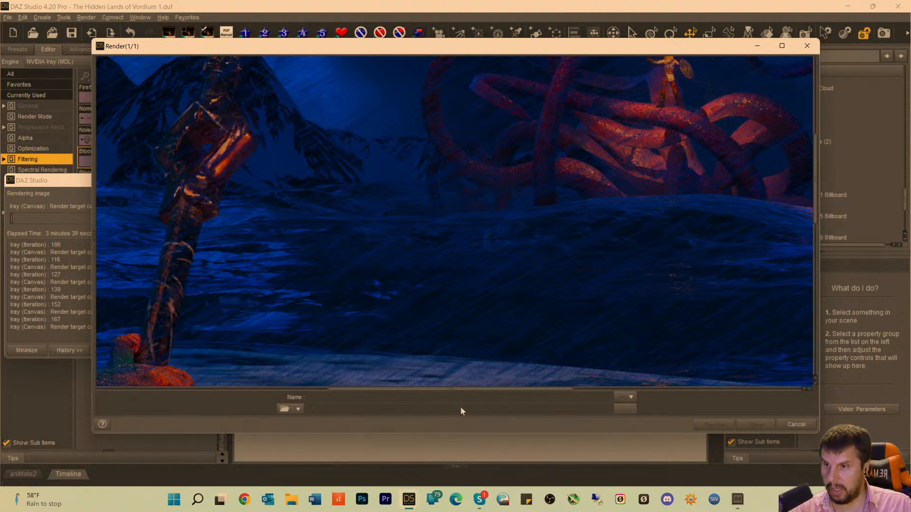
drag(417, 393, 374, 394)
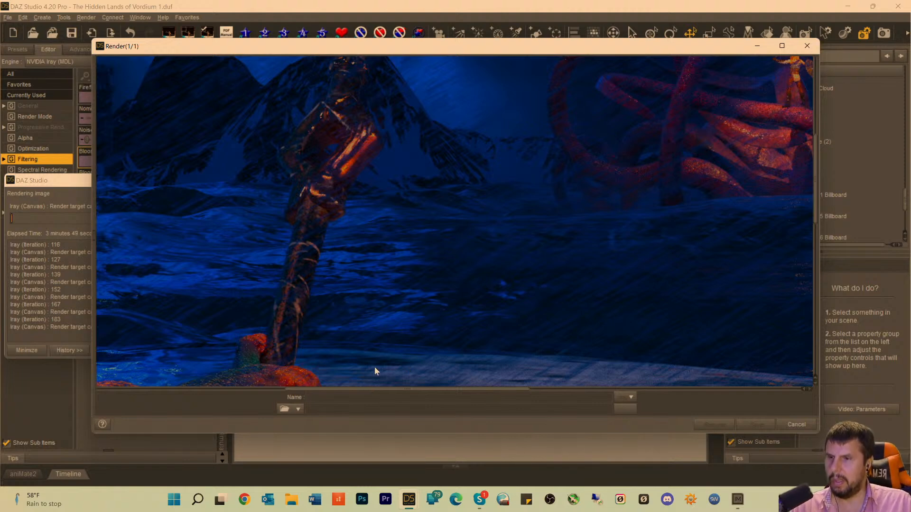
Check the boat's warriors and sail, the kraken's tentacles, and the grain on Dagon's fins and back.
drag(368, 397, 600, 400)
scroll(569, 254, up, 5)
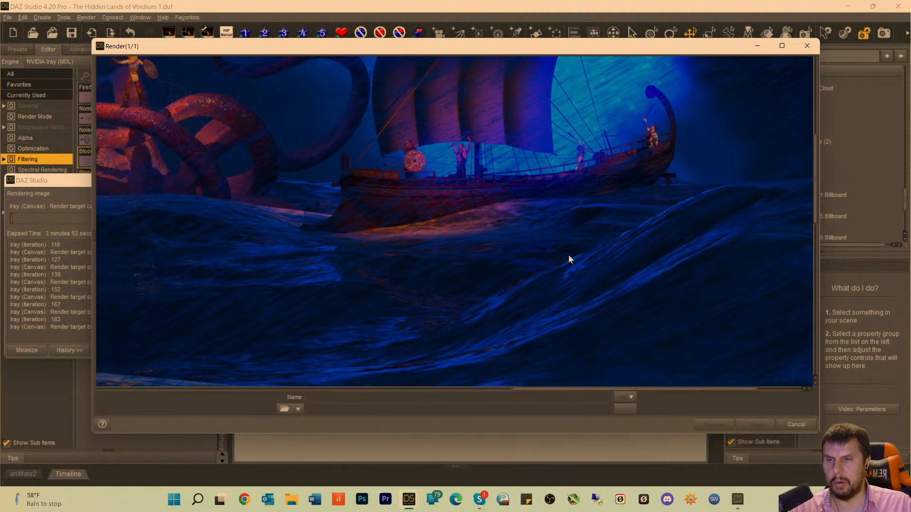
scroll(590, 268, up, 3)
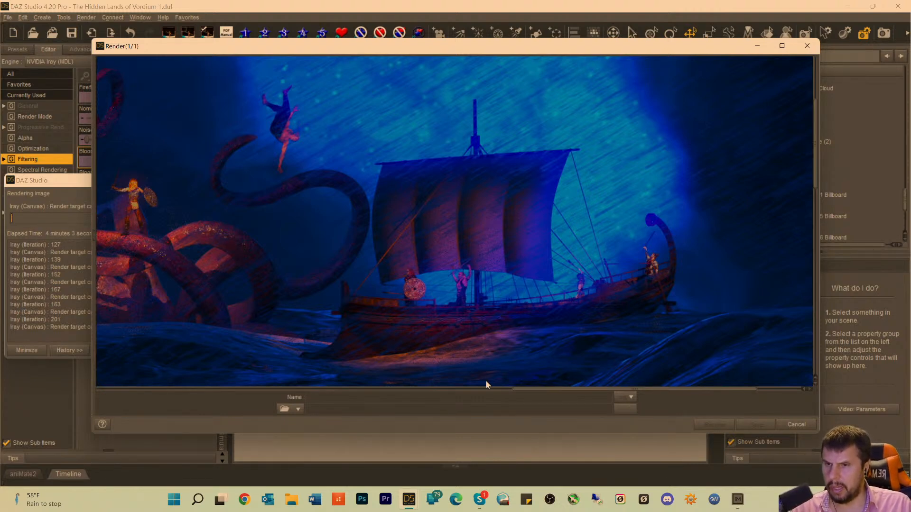
drag(545, 391, 406, 394)
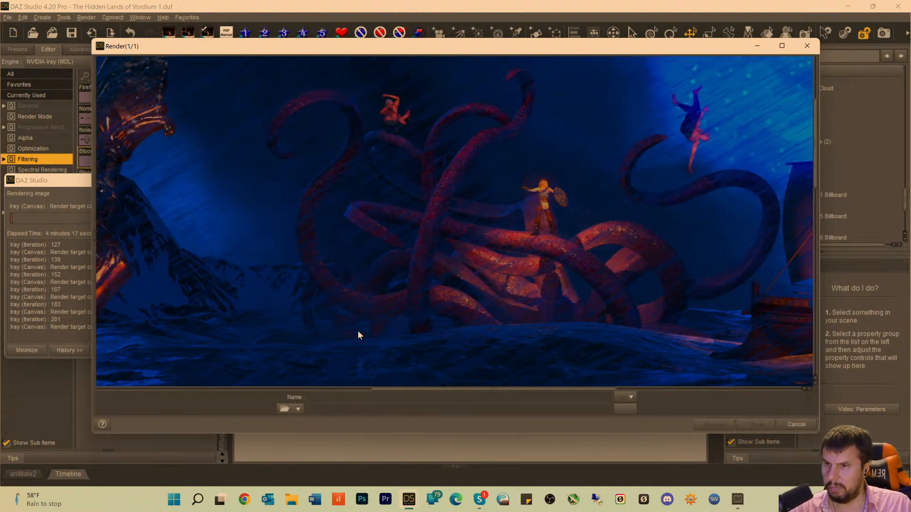
drag(423, 394, 185, 357)
scroll(234, 306, down, 5)
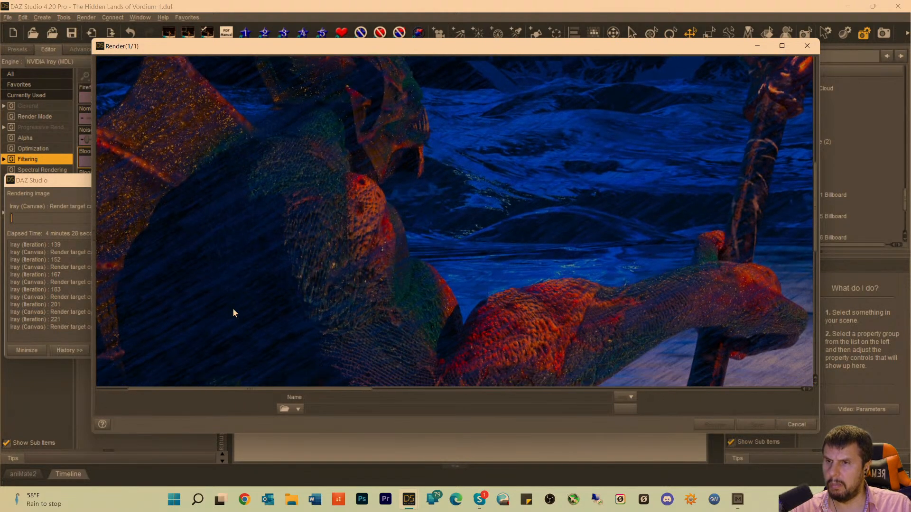
scroll(233, 310, up, 5)
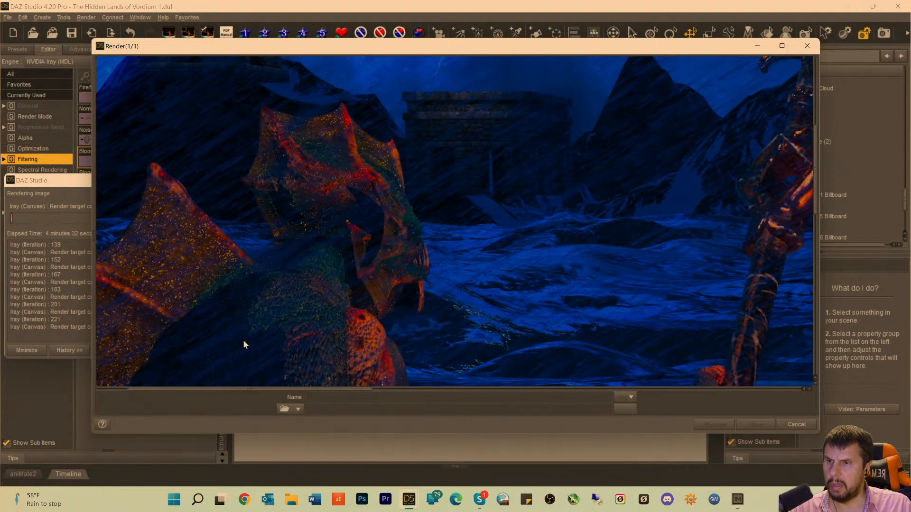
Recheck the falling figures, the warrior on the kraken, the staff against the mountains, and the boat under the bright sky.
drag(258, 394, 586, 388)
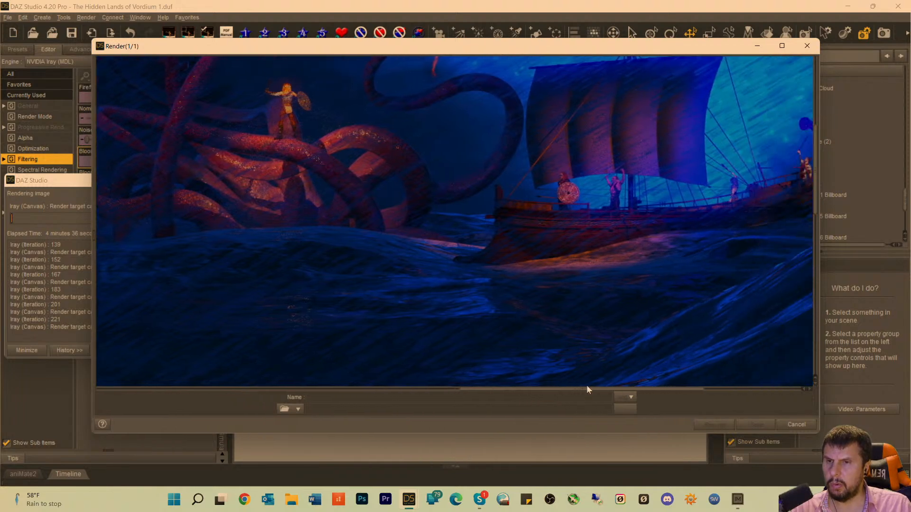
scroll(551, 320, up, 3)
scroll(423, 298, up, 4)
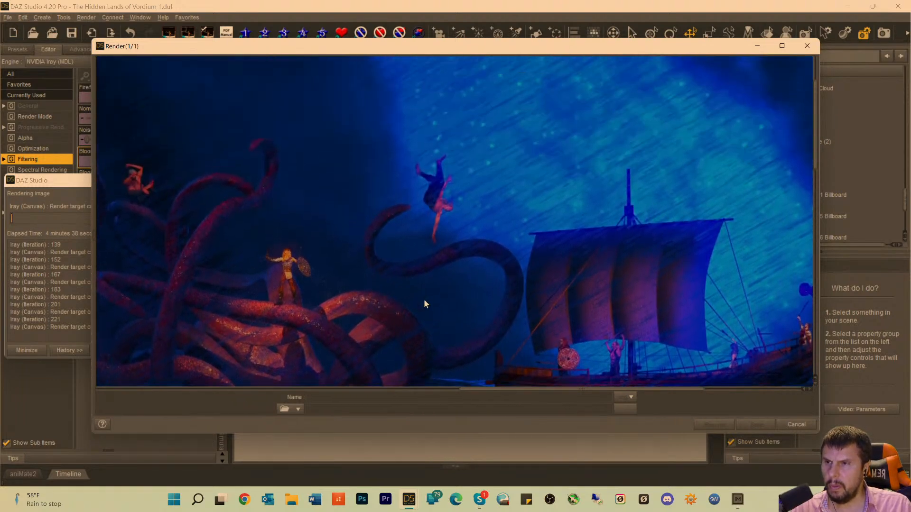
scroll(405, 303, down, 4)
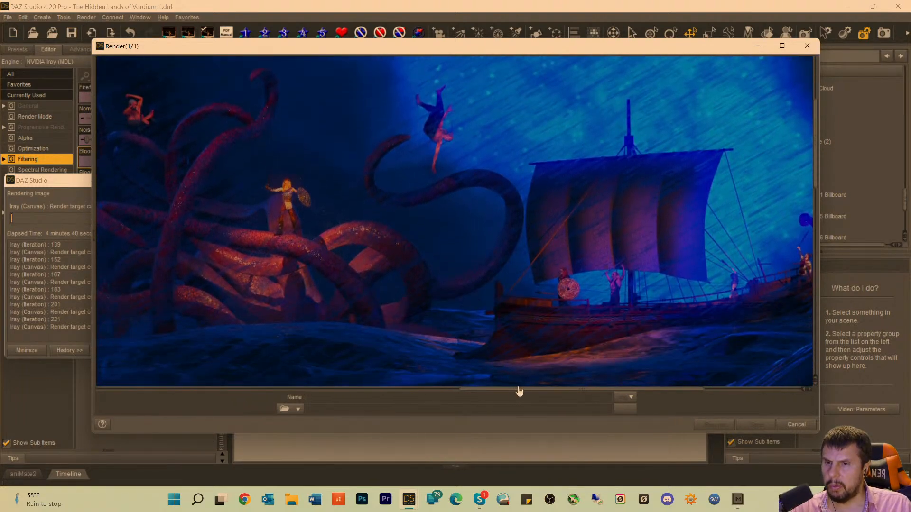
drag(508, 392, 424, 392)
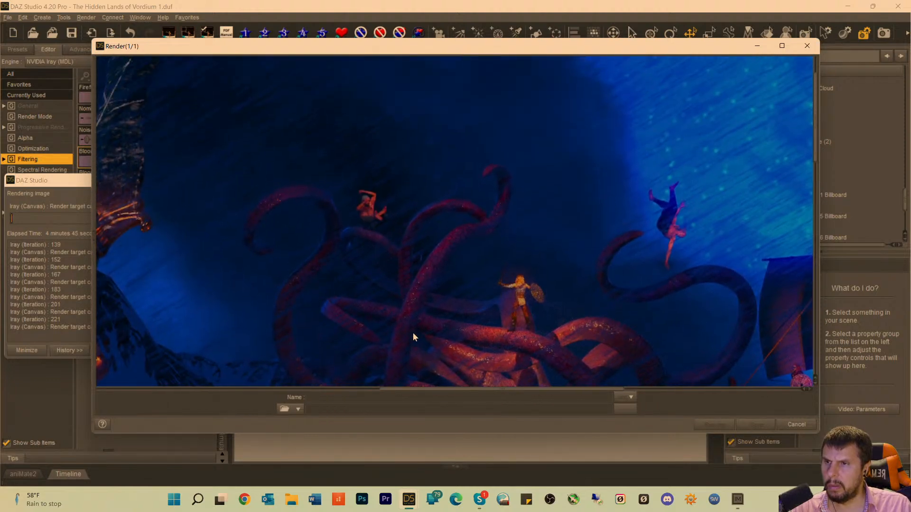
scroll(413, 336, down, 3)
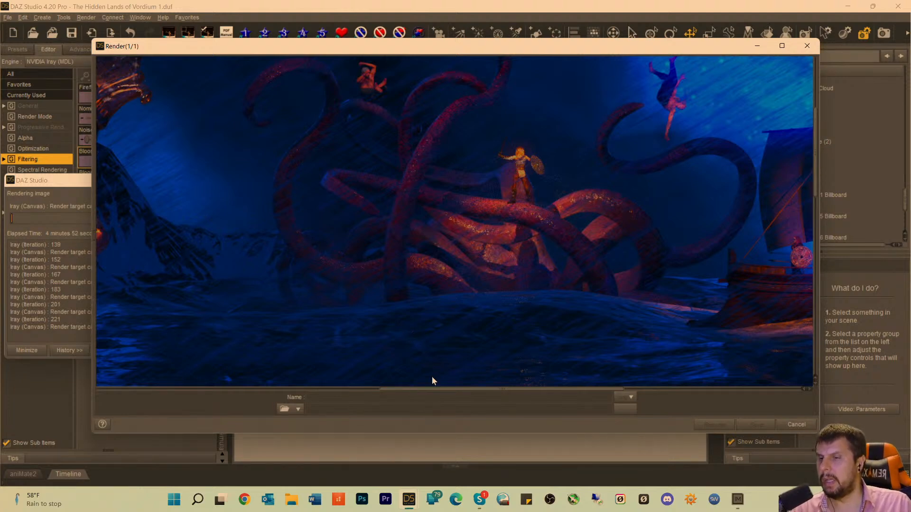
drag(439, 394, 278, 379)
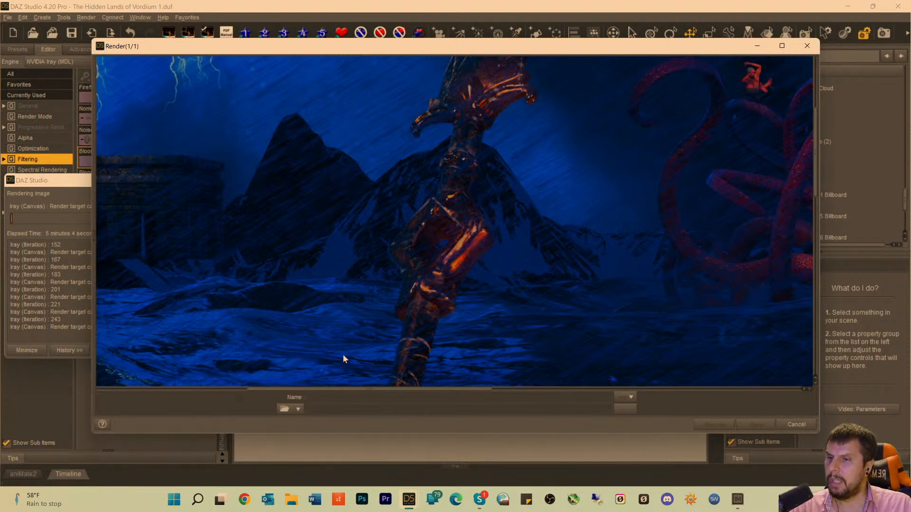
drag(337, 395, 569, 392)
scroll(503, 333, up, 2)
scroll(503, 332, up, 5)
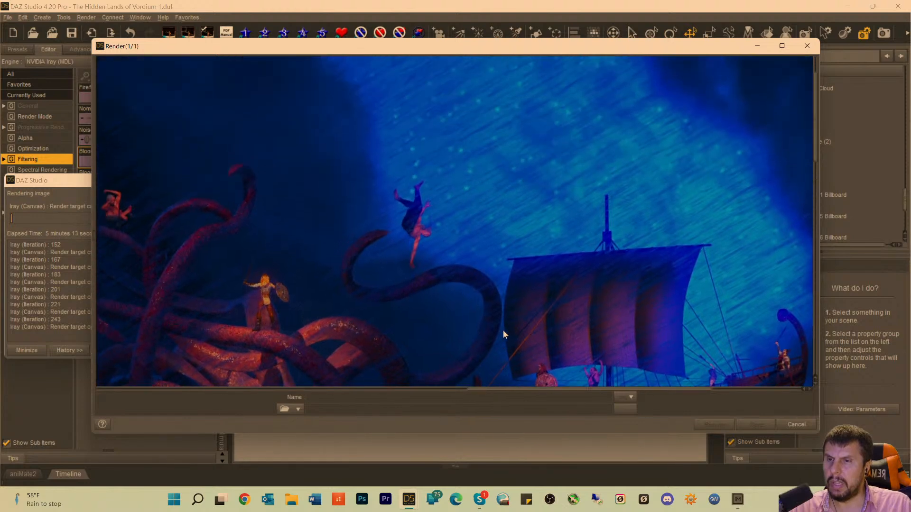
scroll(503, 329, down, 6)
scroll(526, 351, down, 3)
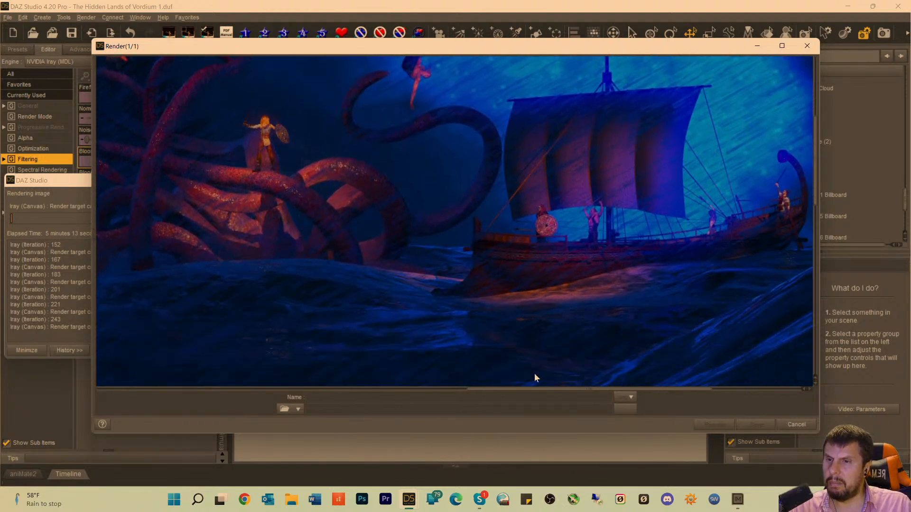
Inspect the staff from its blade against the mountains down to Dagon's hand on the shore.
drag(536, 392, 330, 389)
scroll(331, 299, up, 8)
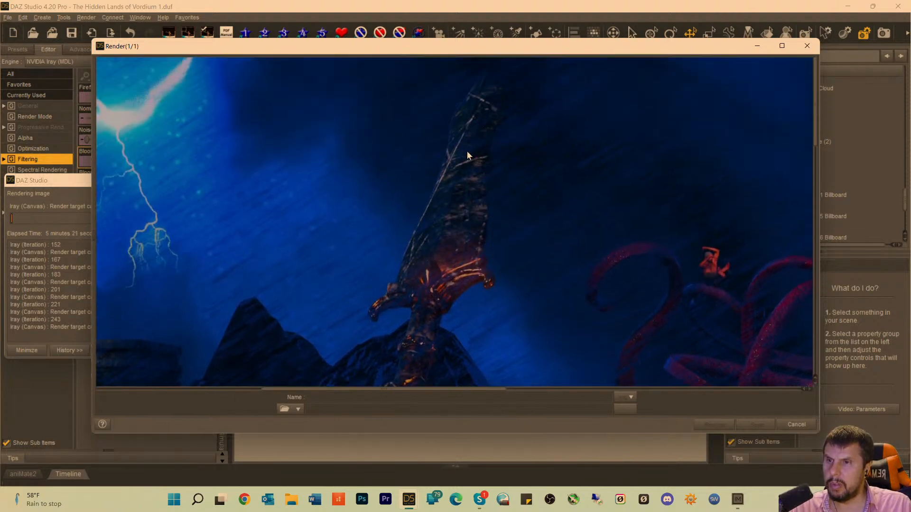
scroll(445, 249, down, 8)
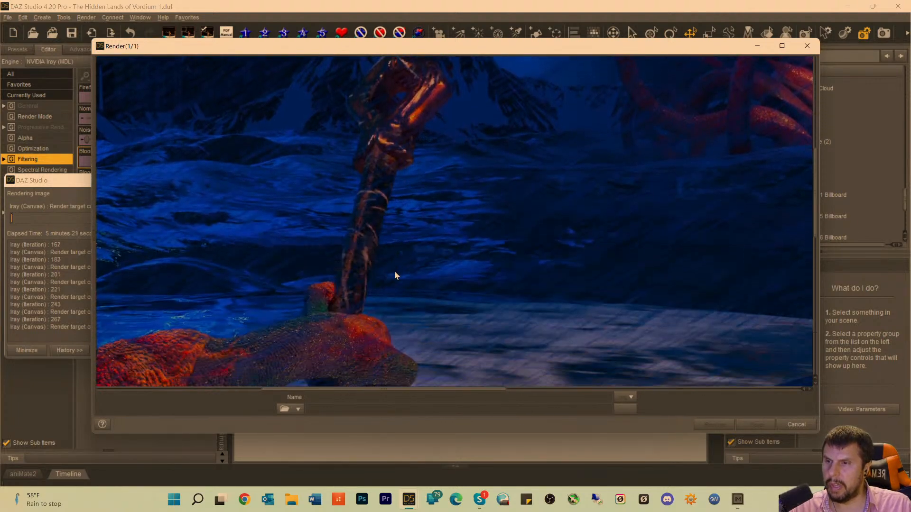
scroll(380, 268, down, 3)
scroll(361, 251, up, 7)
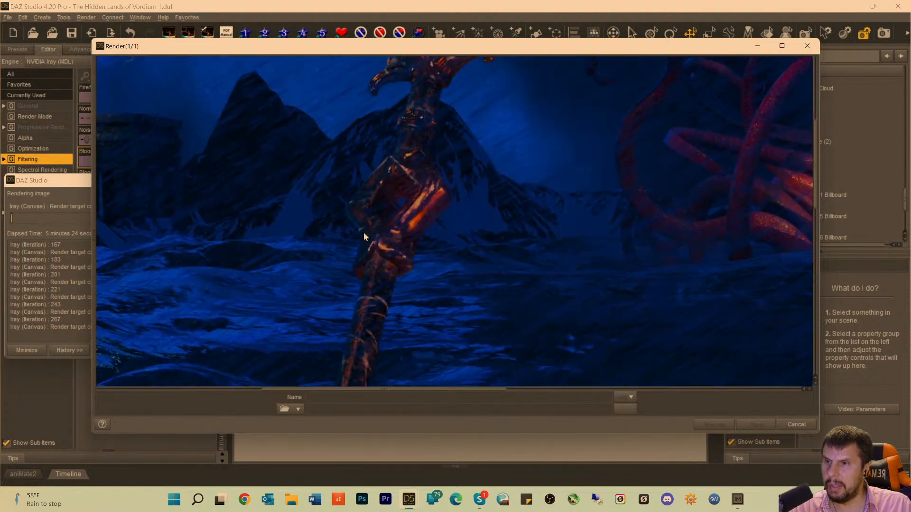
scroll(364, 232, up, 7)
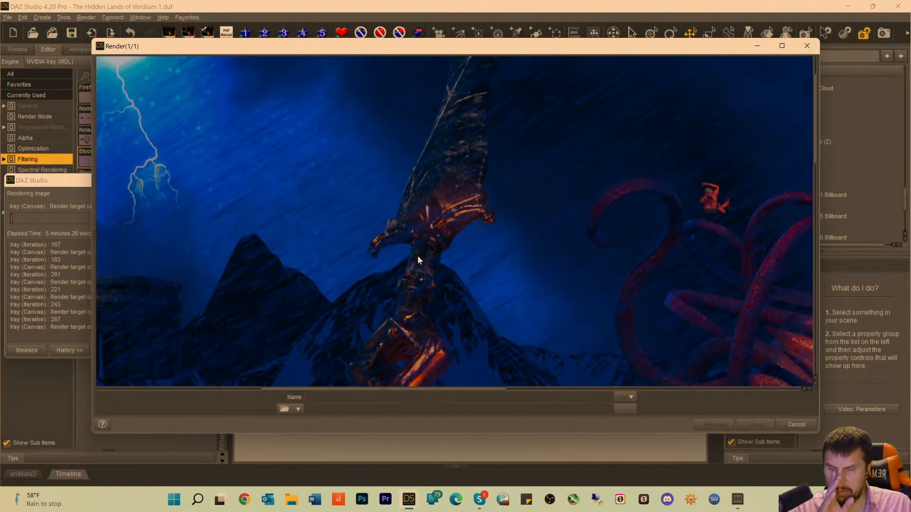
scroll(422, 254, up, 2)
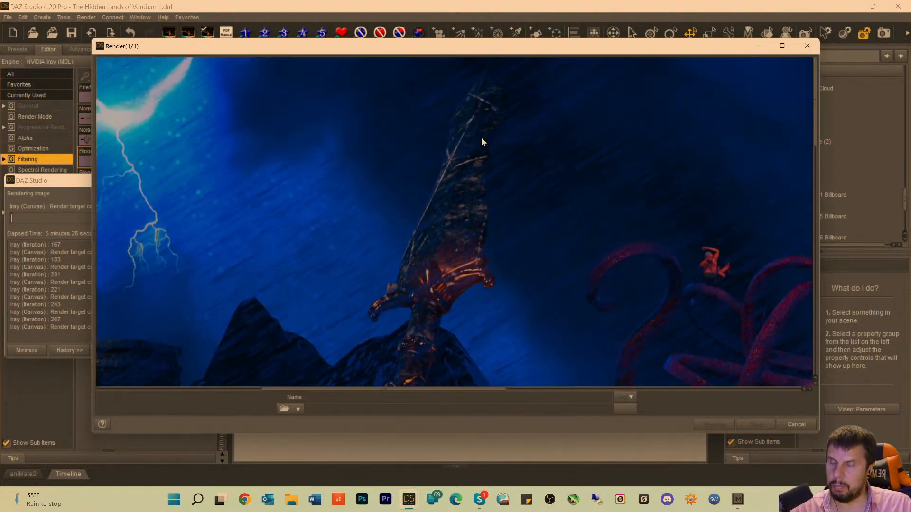
scroll(482, 139, down, 8)
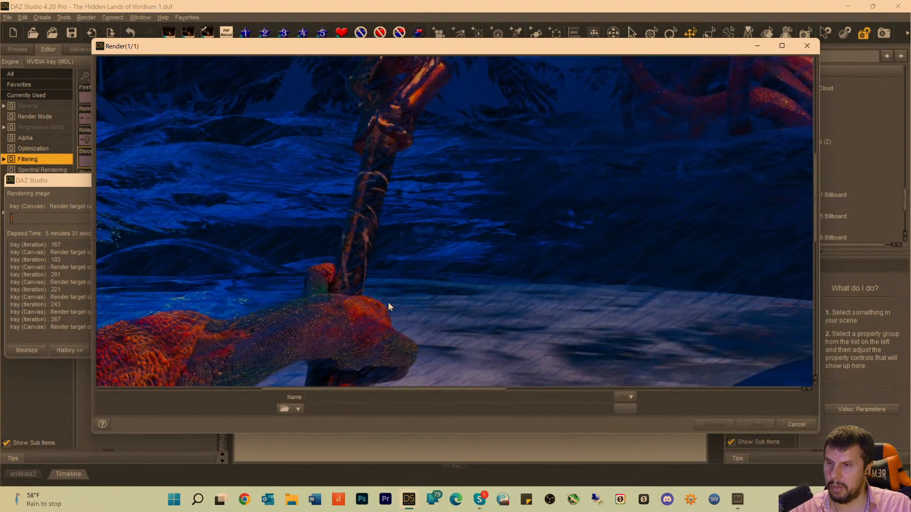
Check the grain on Dagon's back fin, torso and arm, and the staff head beside the temple and mountains.
drag(406, 393, 237, 380)
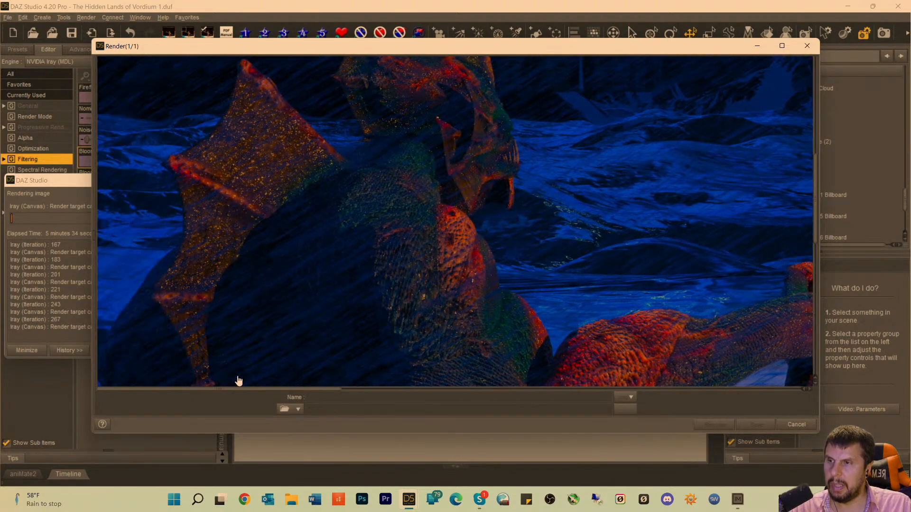
scroll(364, 284, down, 3)
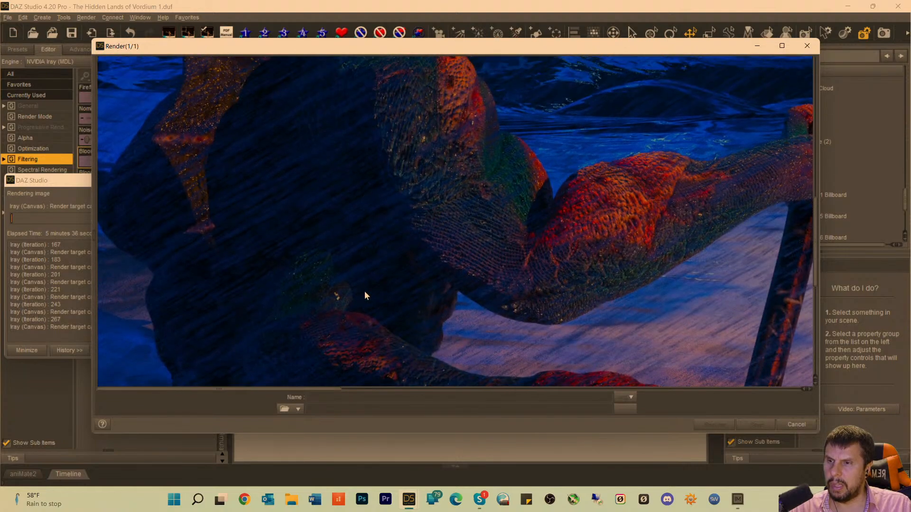
scroll(340, 321, up, 3)
drag(285, 392, 417, 393)
scroll(483, 203, up, 3)
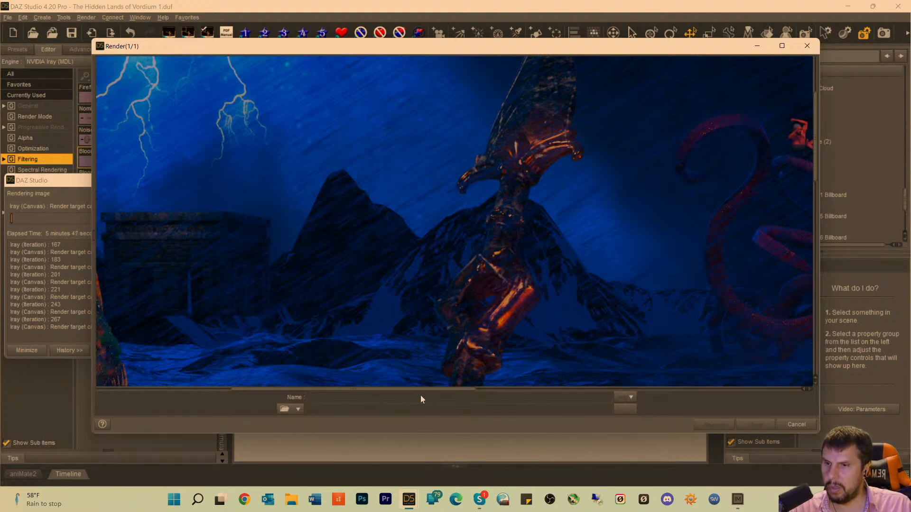
Examine the stone tower on its rocky hill against the lightning, the temple and Dagon's head fins.
drag(411, 394, 256, 390)
scroll(265, 269, up, 3)
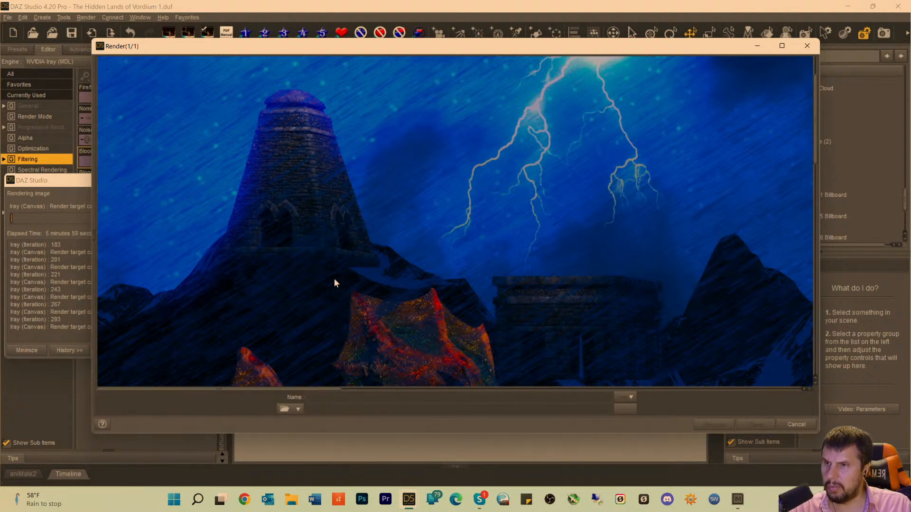
scroll(334, 278, up, 2)
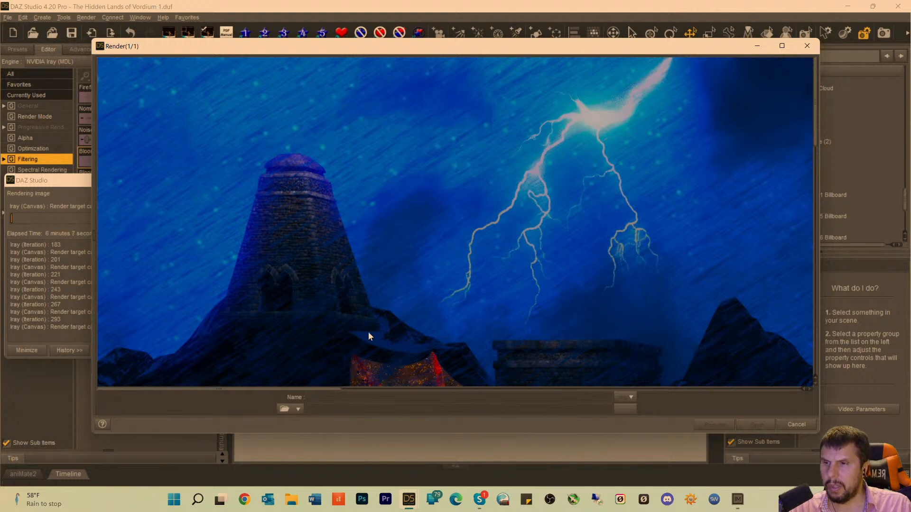
scroll(368, 332, down, 3)
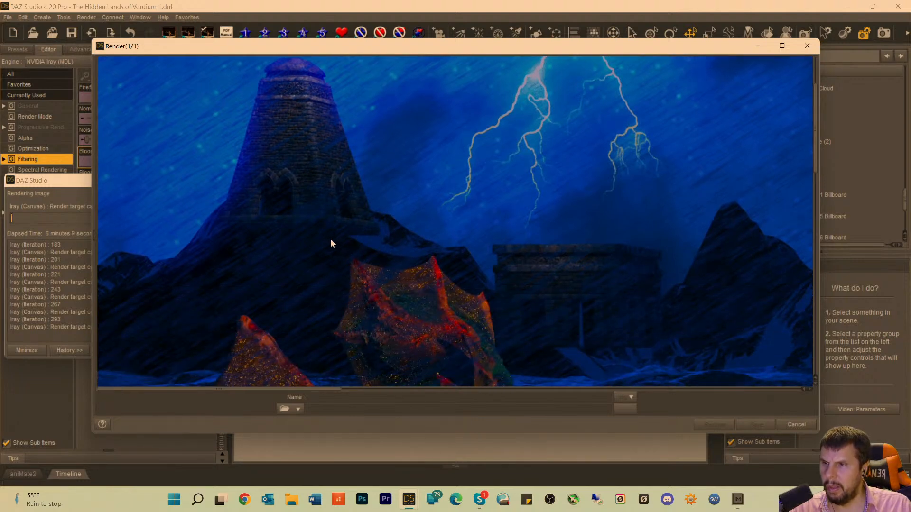
scroll(332, 234, down, 1)
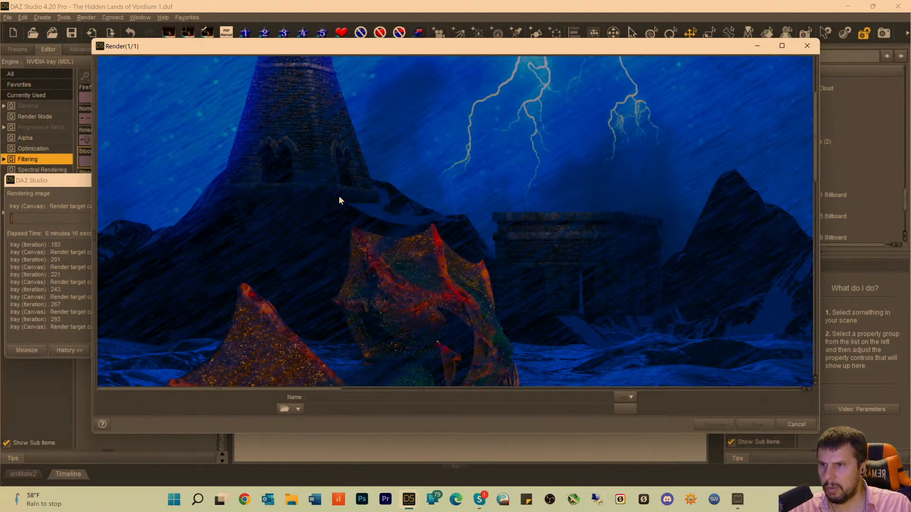
scroll(326, 198, up, 4)
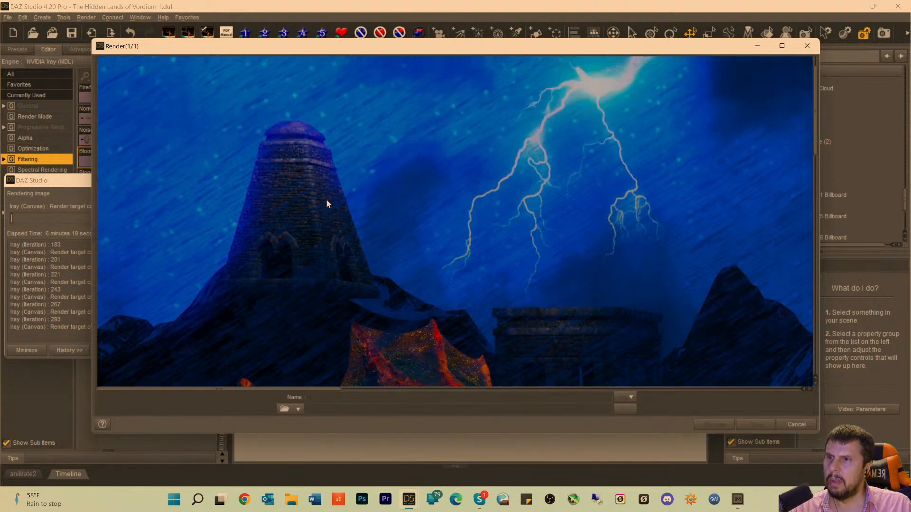
scroll(318, 215, down, 5)
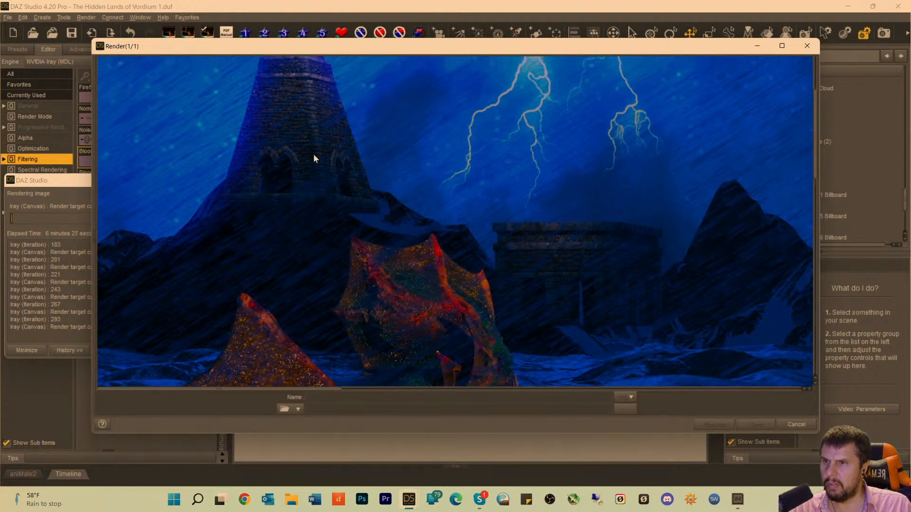
scroll(313, 156, up, 5)
scroll(313, 174, up, 1)
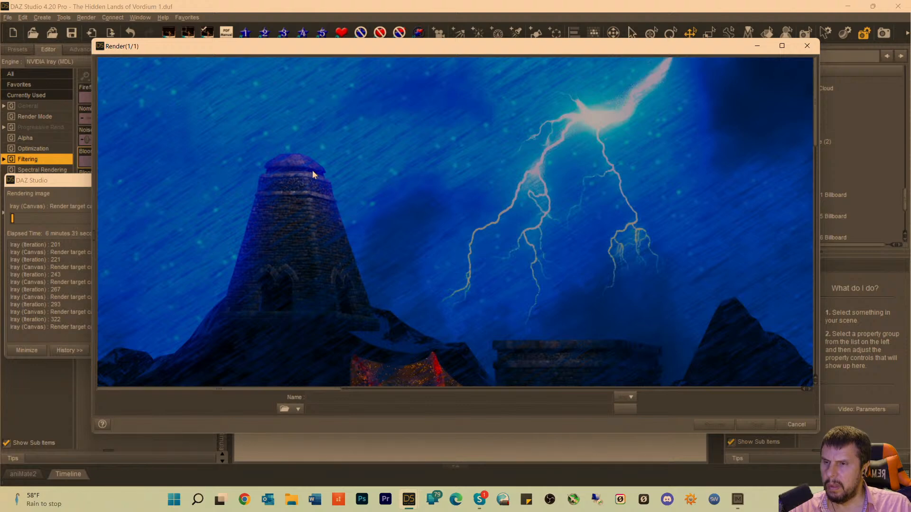
scroll(310, 192, down, 9)
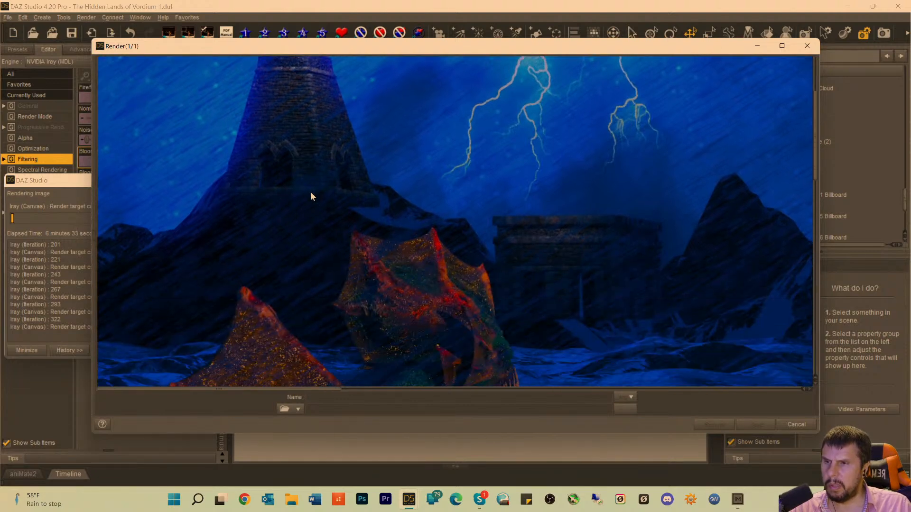
scroll(311, 196, up, 8)
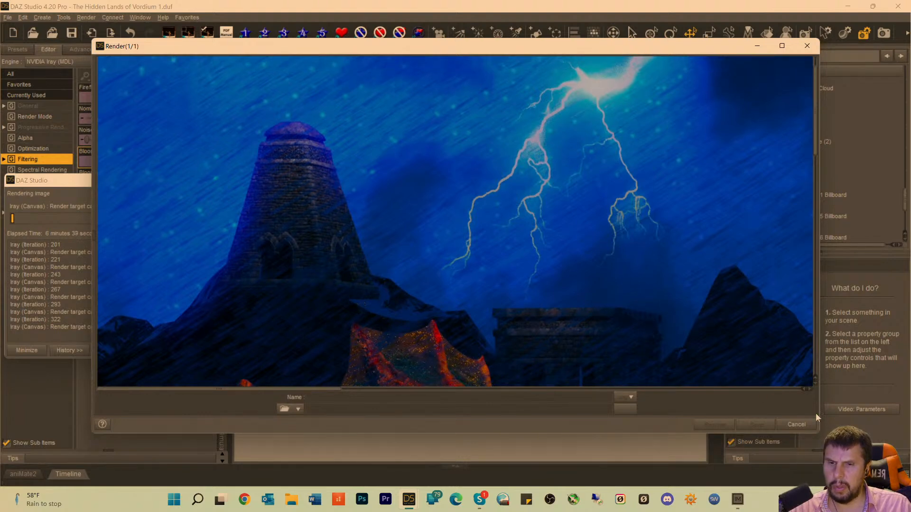
Cancel the running render and close its window without saving the image.
click(796, 425)
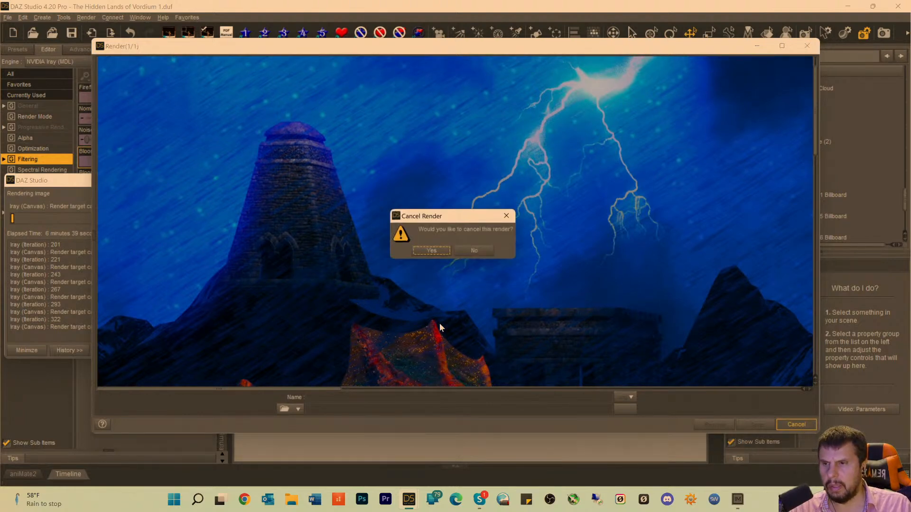
click(431, 251)
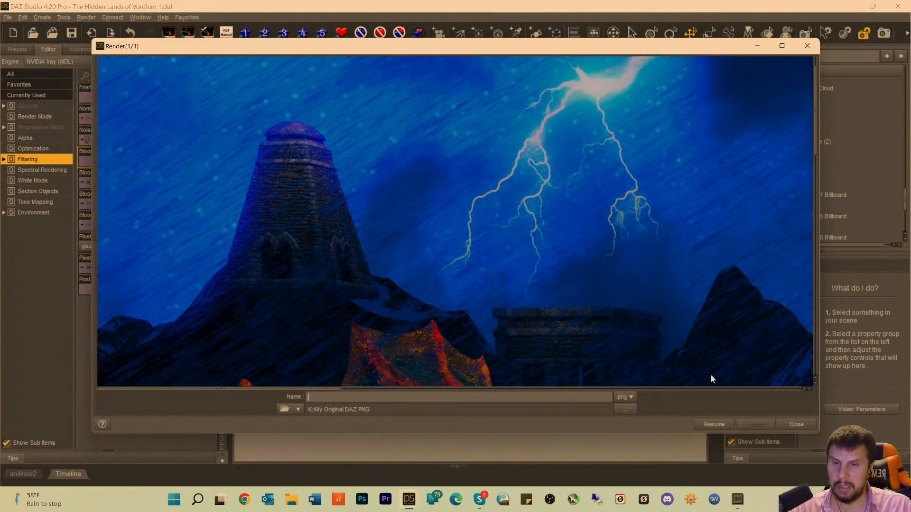
click(796, 424)
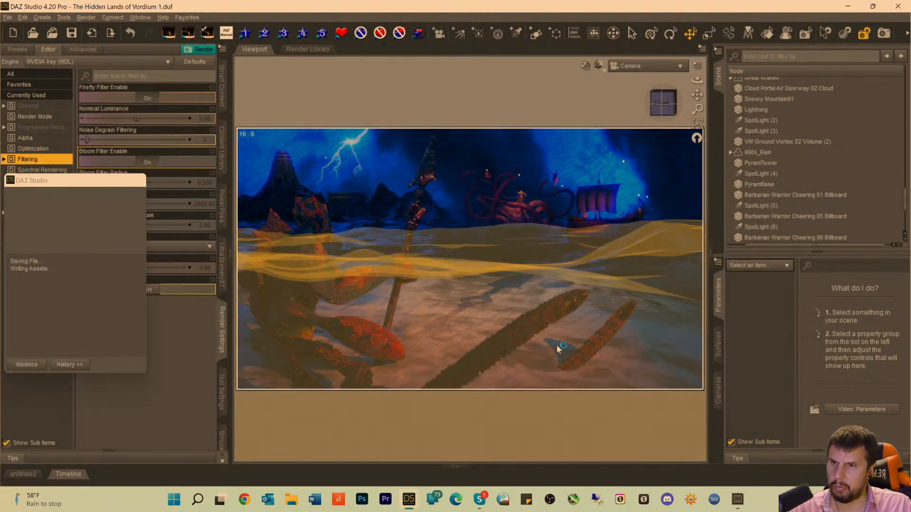
Switch the viewport from the Iray preview to a textured display and move the PyramTower much farther back in the scene.
click(290, 179)
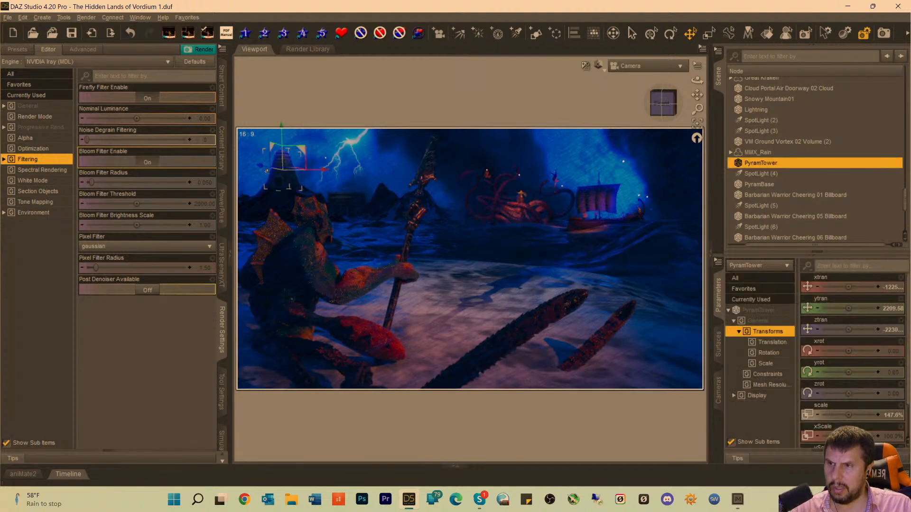
drag(260, 167, 266, 168)
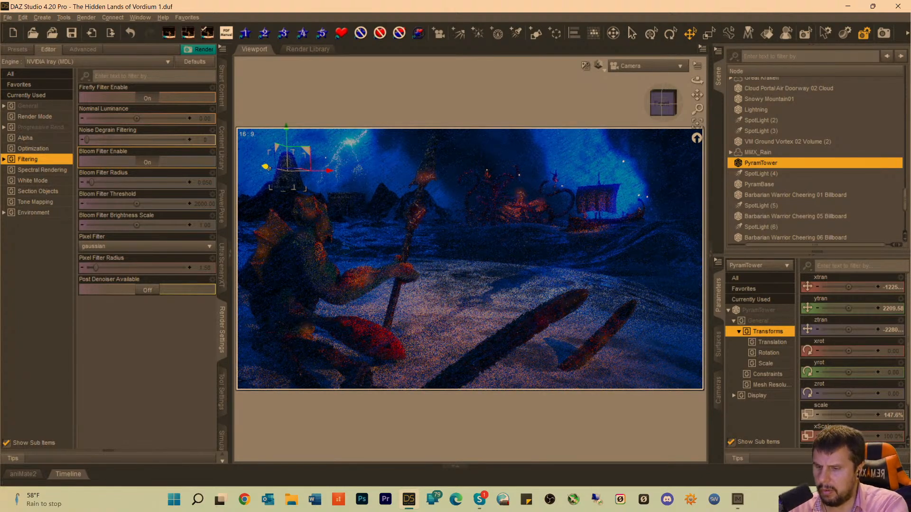
key(ctrl+9)
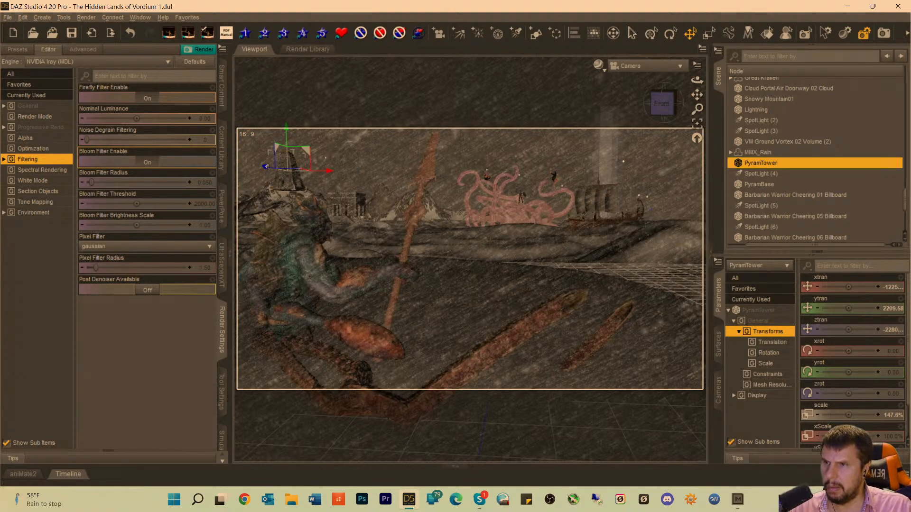
drag(264, 168, 304, 184)
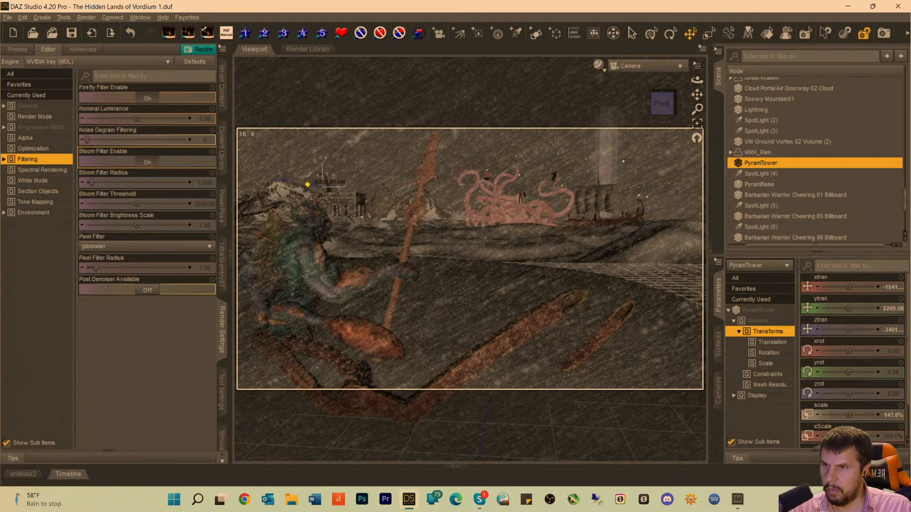
Reselect the PyramTower, shift it sideways over the rocky hill behind Dagon, and raise it to a Y translation of about 3512.
click(353, 187)
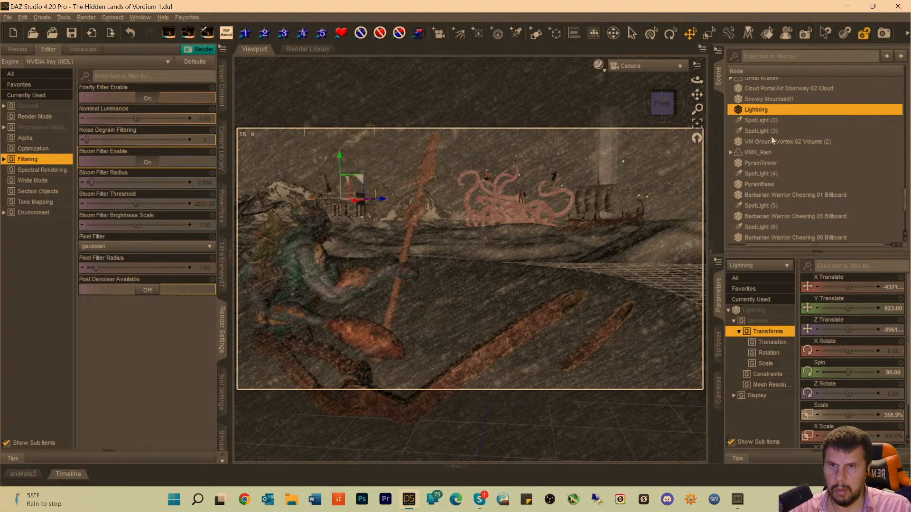
scroll(768, 137, up, 3)
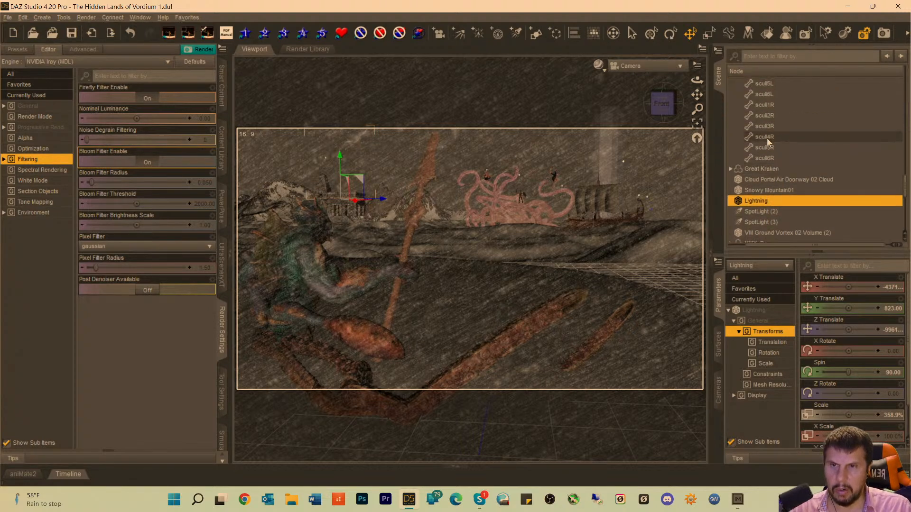
scroll(767, 137, down, 10)
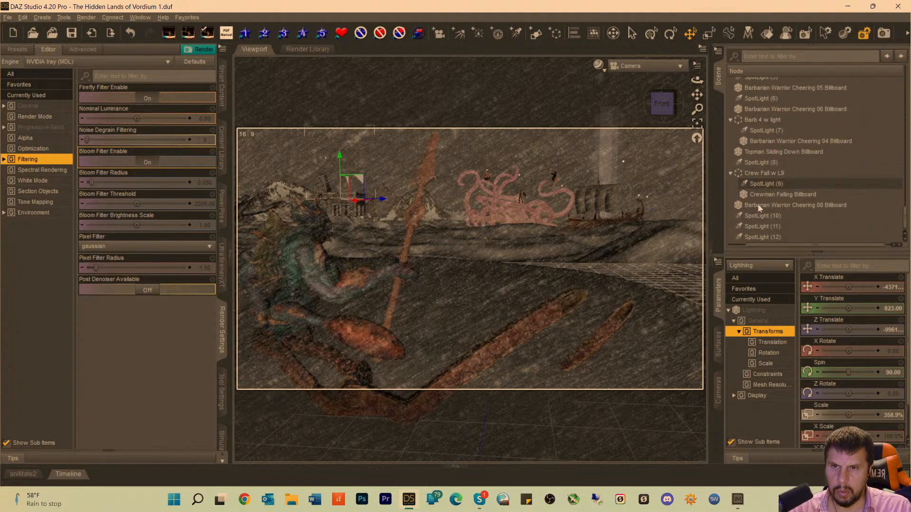
scroll(755, 219, up, 4)
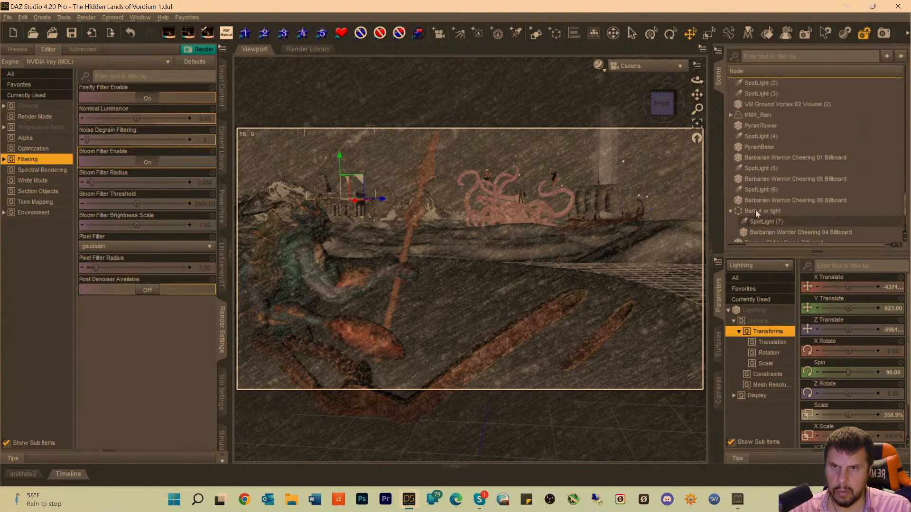
click(756, 157)
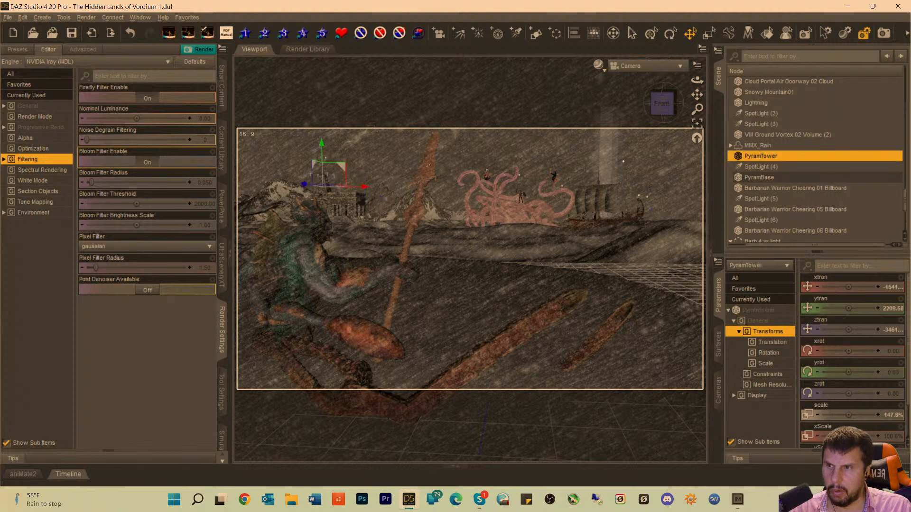
drag(364, 186, 320, 189)
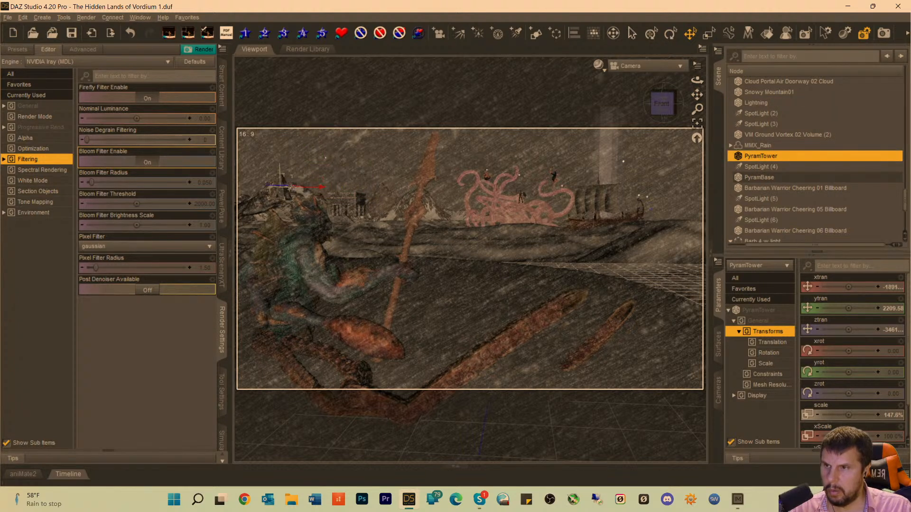
drag(278, 153, 281, 133)
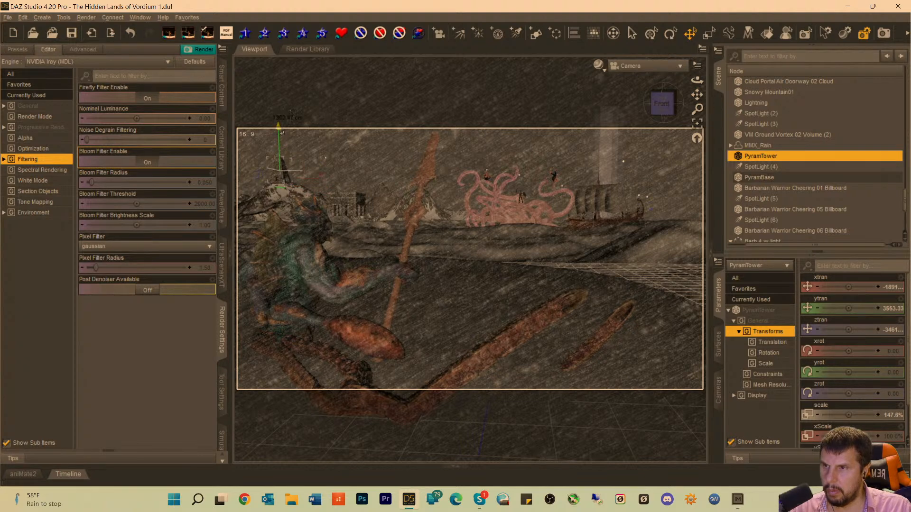
Scale the PyramTower to 202.2%, lower it to a Y translation of 3451.44, and push it slightly farther back.
drag(848, 415, 866, 415)
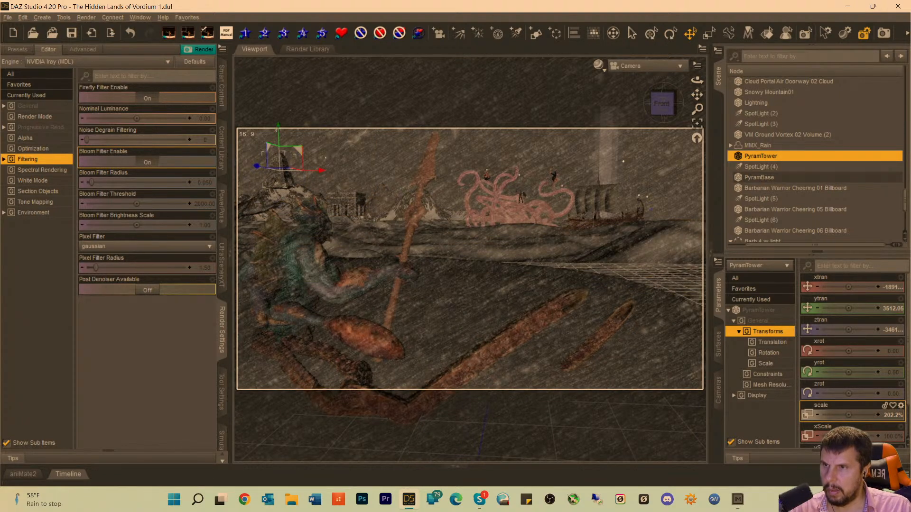
drag(277, 129, 279, 131)
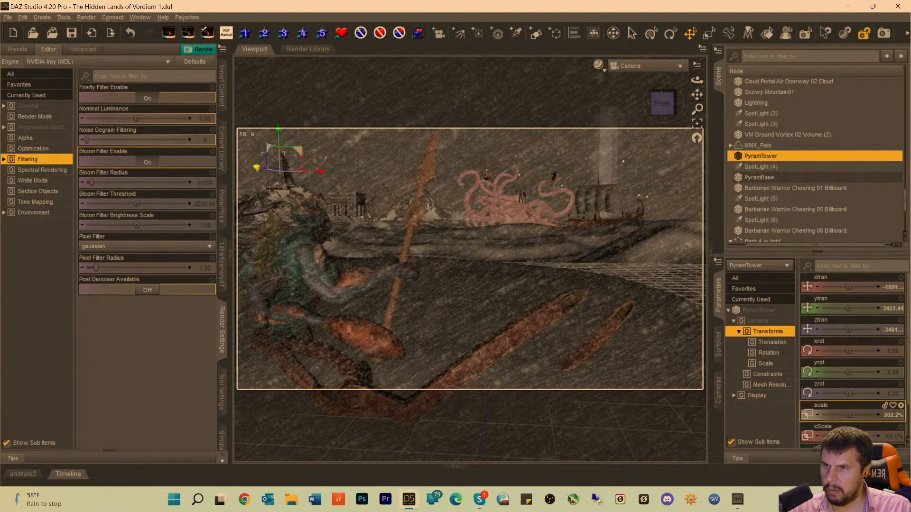
mouse_move(257, 168)
mouse_down()
mouse_move(273, 170)
mouse_move(264, 169)
mouse_up()
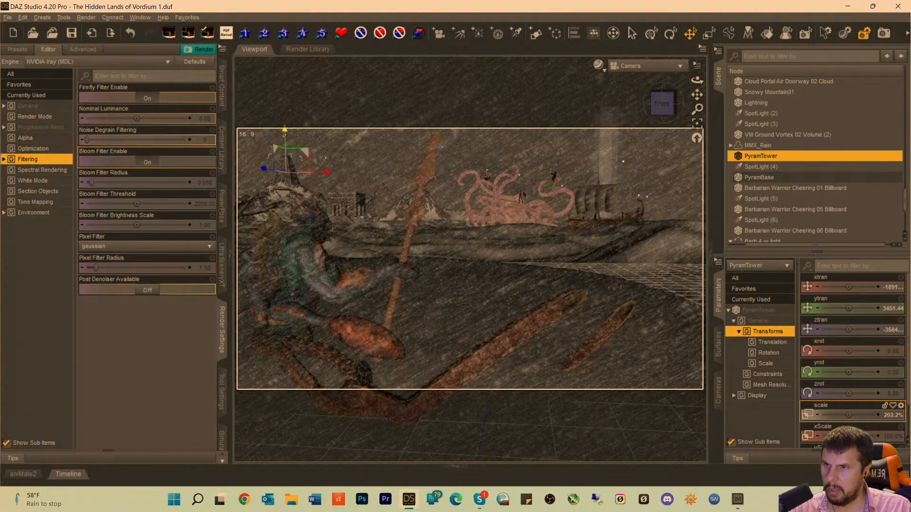
Raise the PyramTower above the rocky hill to a Y translation of 3803.36.
drag(284, 128, 288, 127)
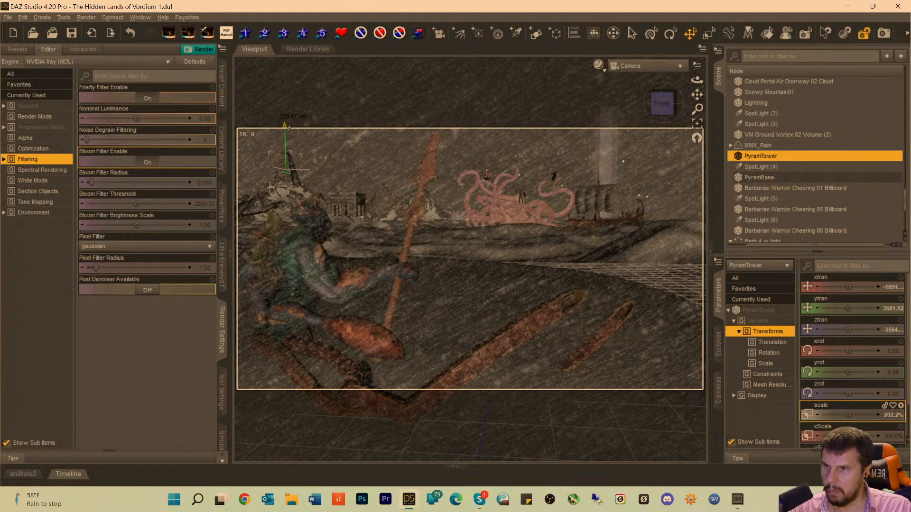
drag(289, 127, 289, 127)
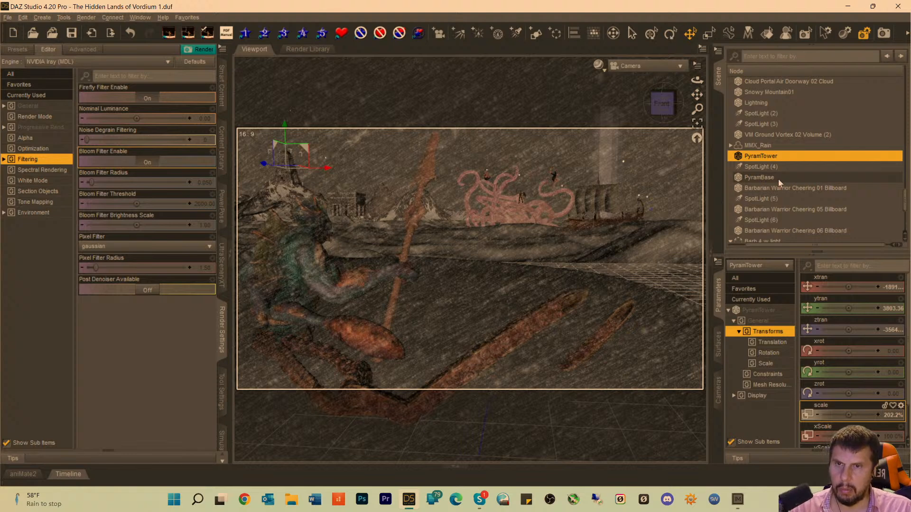
Look through SpotLight (4) and frame its view on the PyramTower so the light aims at it.
click(766, 166)
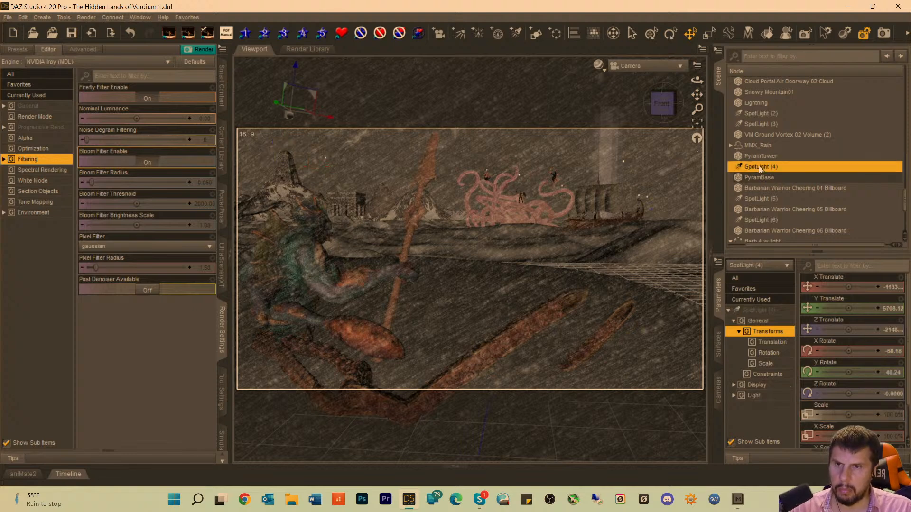
click(629, 69)
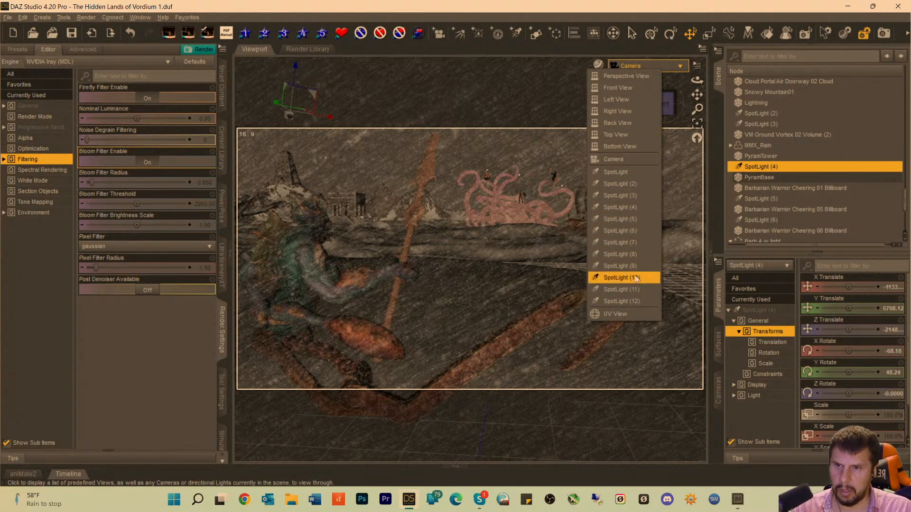
click(626, 208)
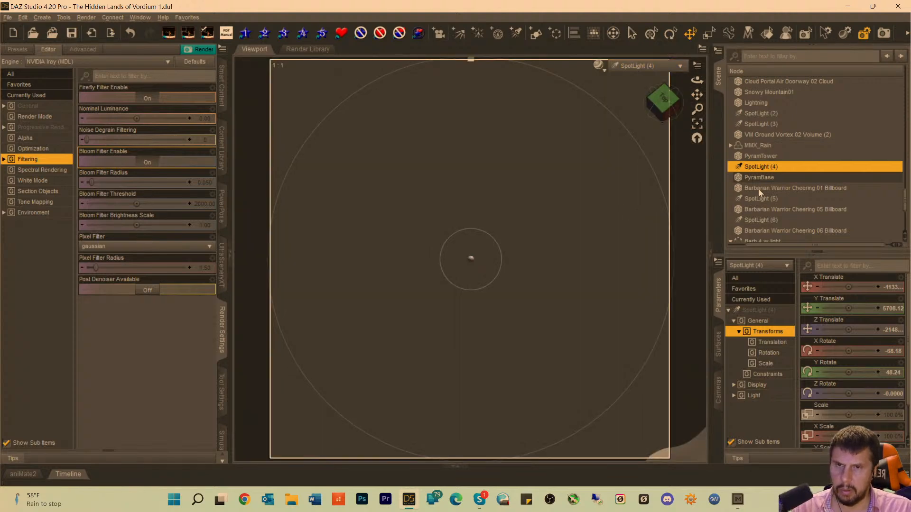
click(759, 157)
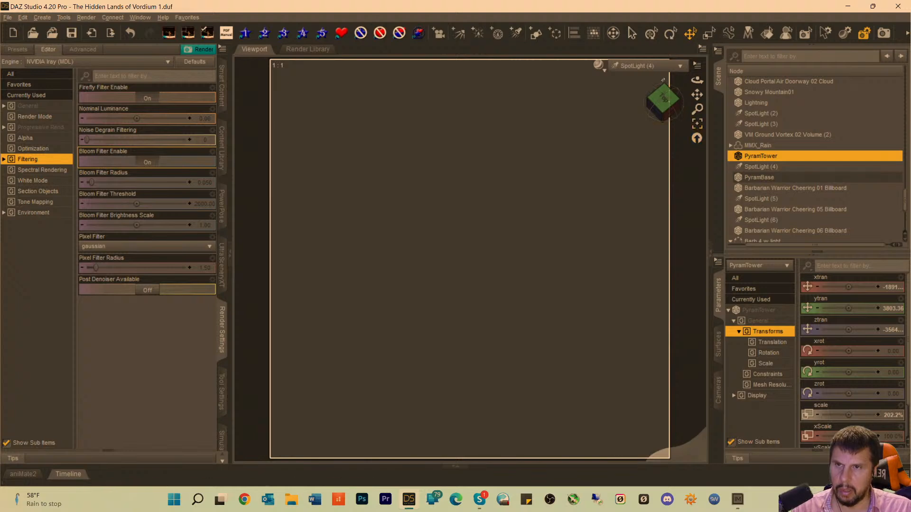
click(695, 126)
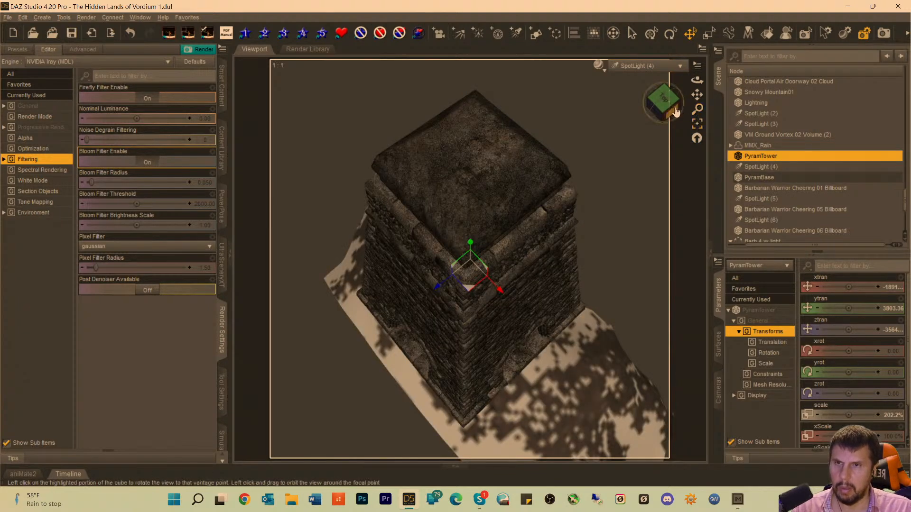
Orbit SpotLight (4) around the tower to X rotation -55.00 and Y rotation 49.05, and return to the Camera view.
drag(671, 106, 697, 106)
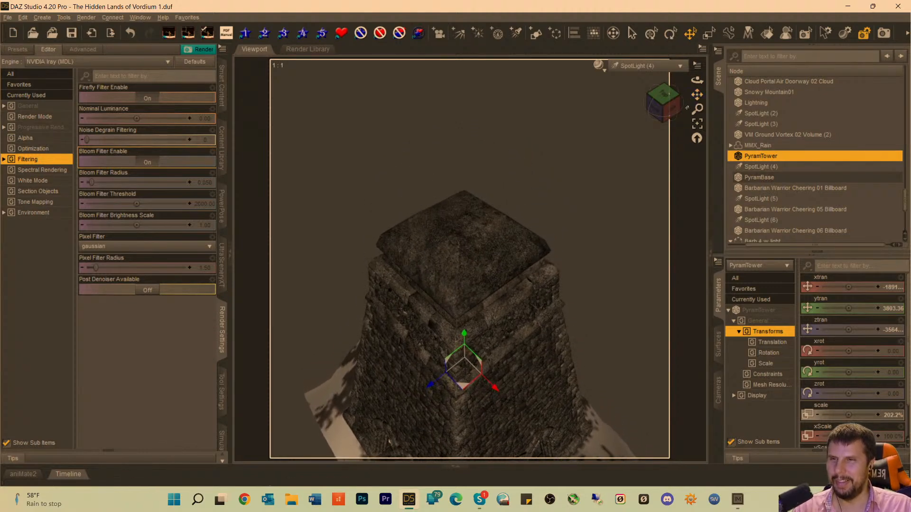
click(759, 166)
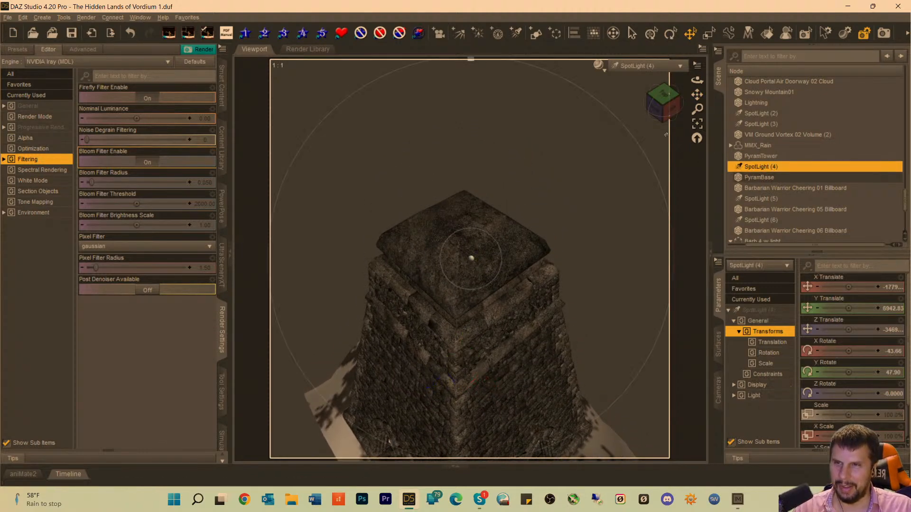
drag(664, 100, 696, 91)
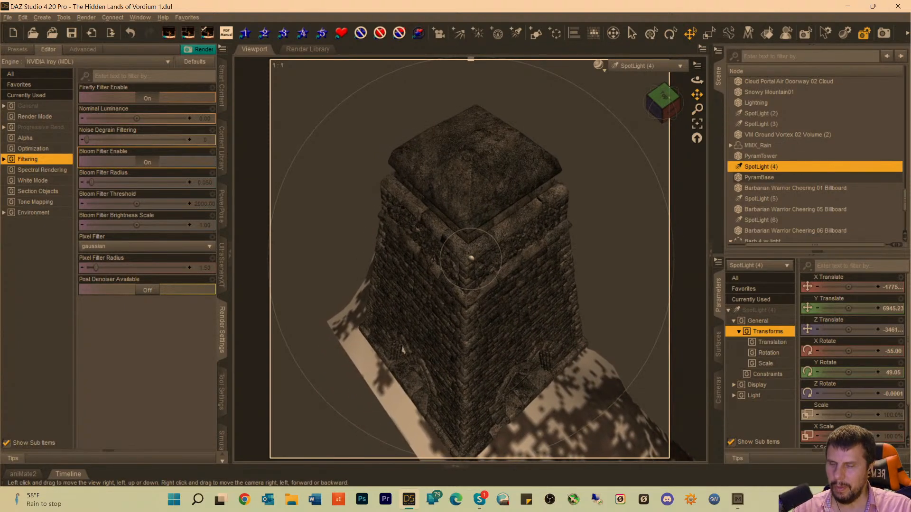
click(636, 66)
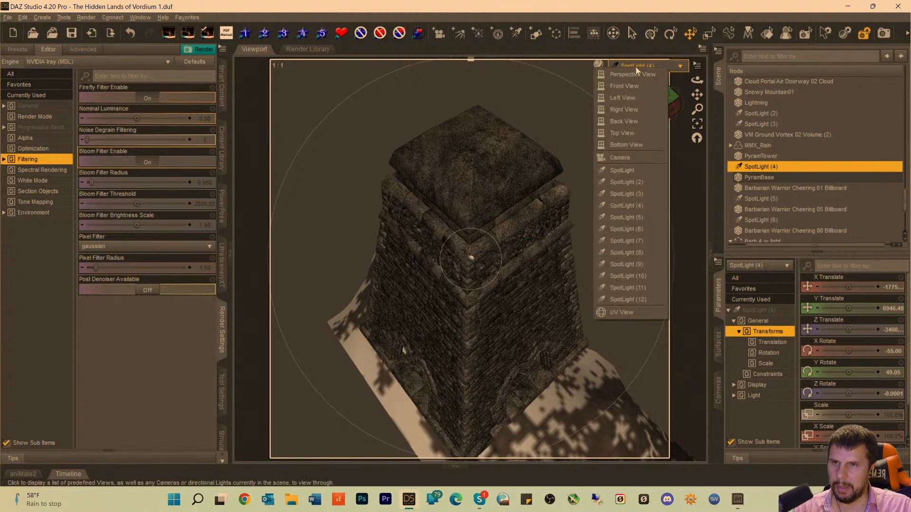
click(621, 158)
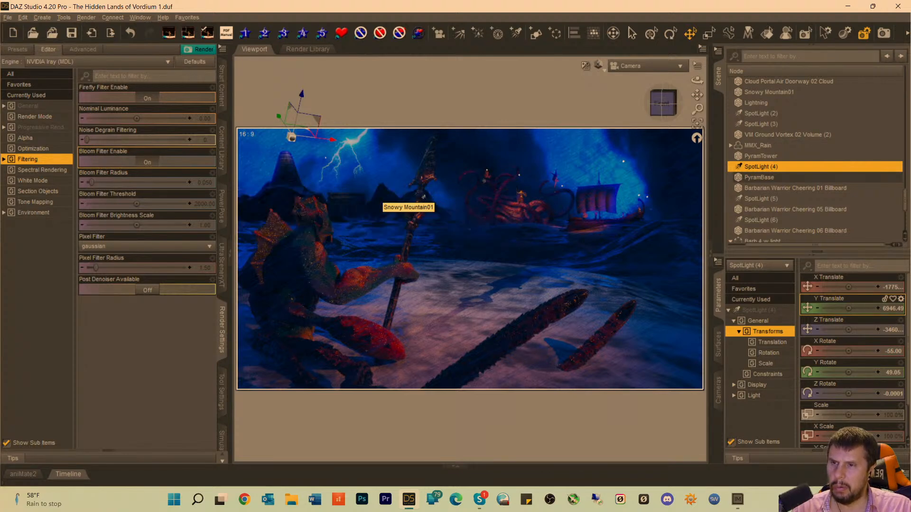
Examine Snowy Mountain01 and the PyramBase from the Perspective View, clear the selection, and return to the Camera view.
click(397, 204)
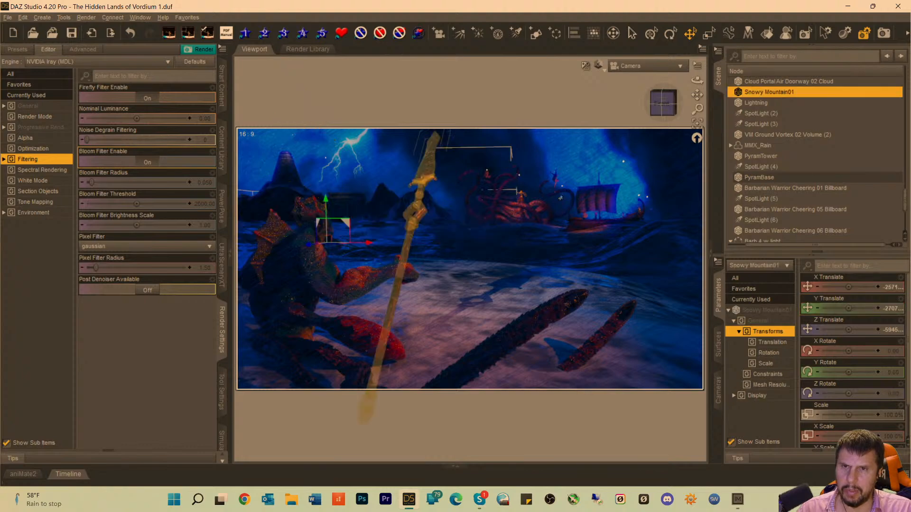
click(635, 67)
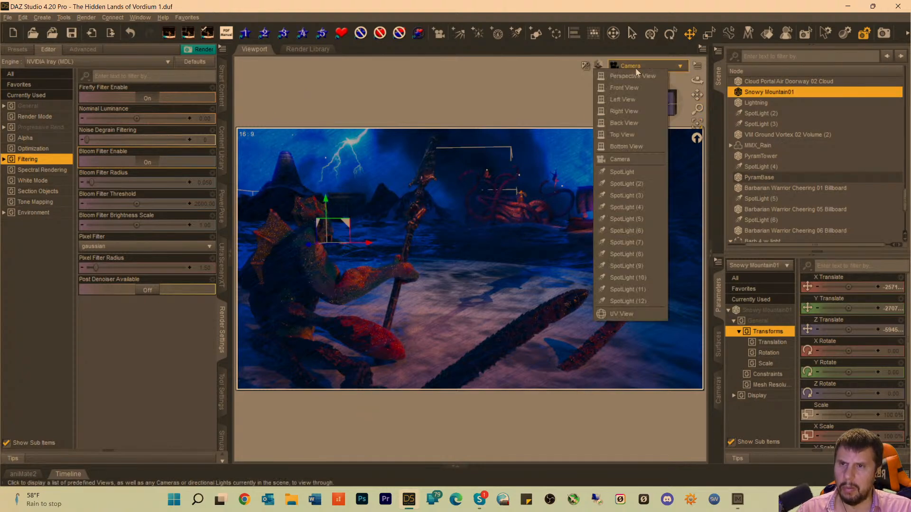
click(630, 79)
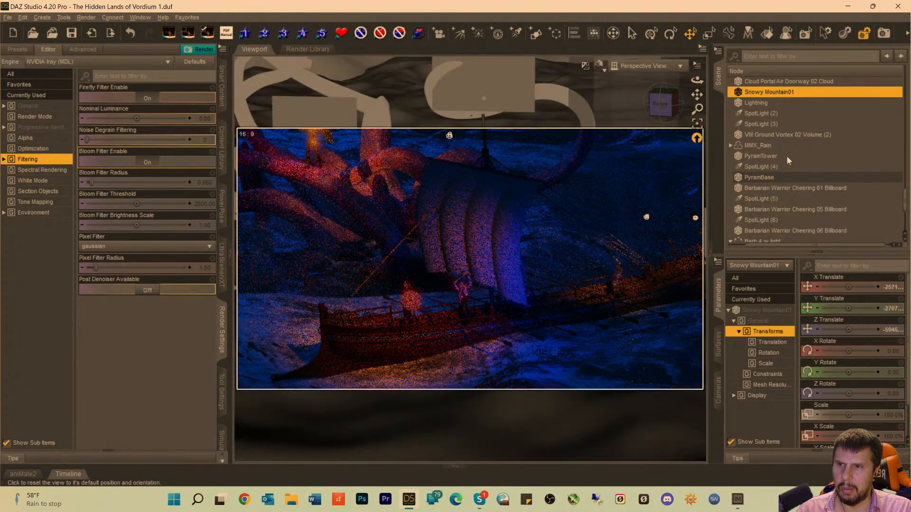
click(697, 124)
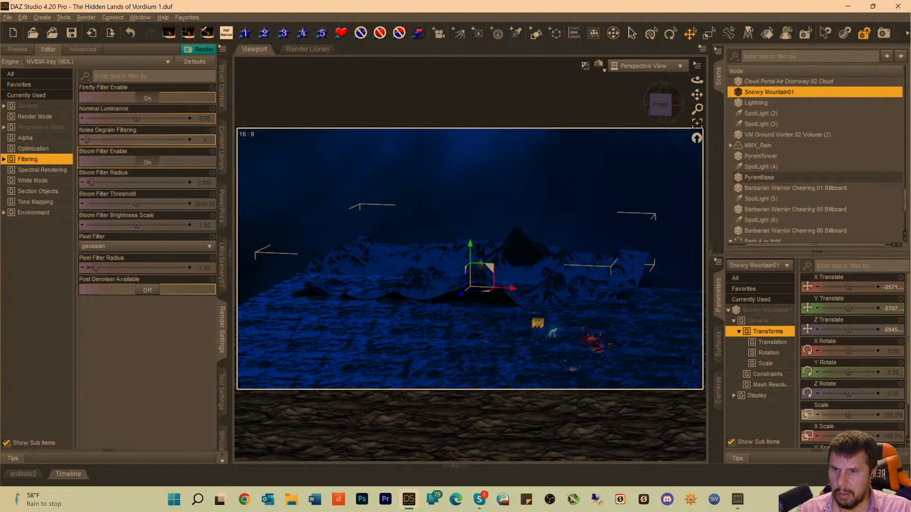
click(539, 323)
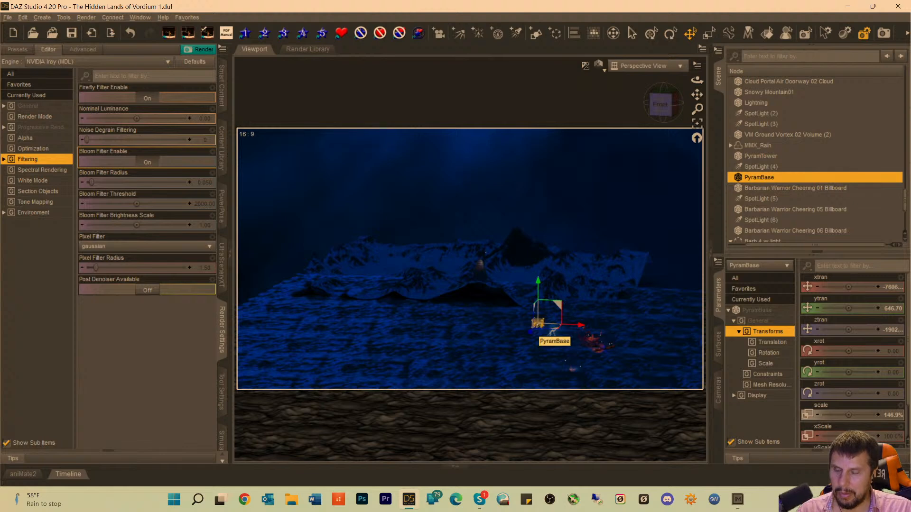
click(633, 68)
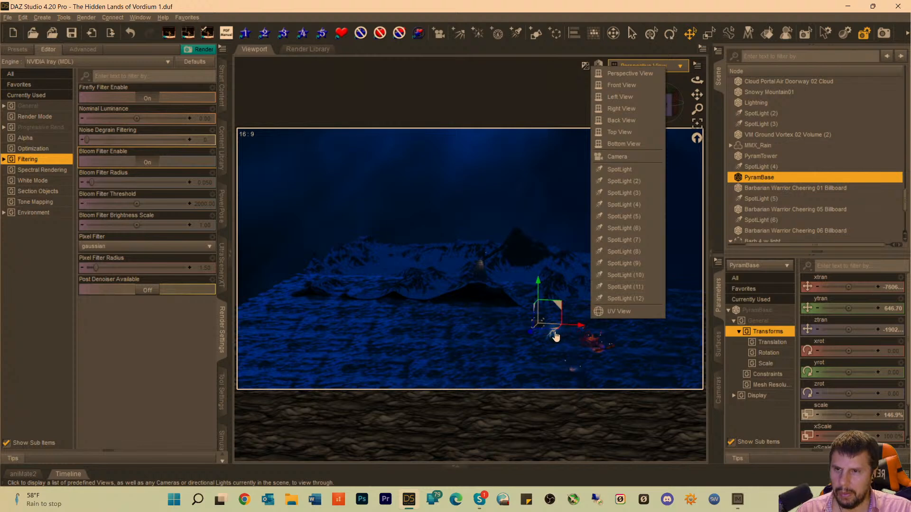
click(534, 99)
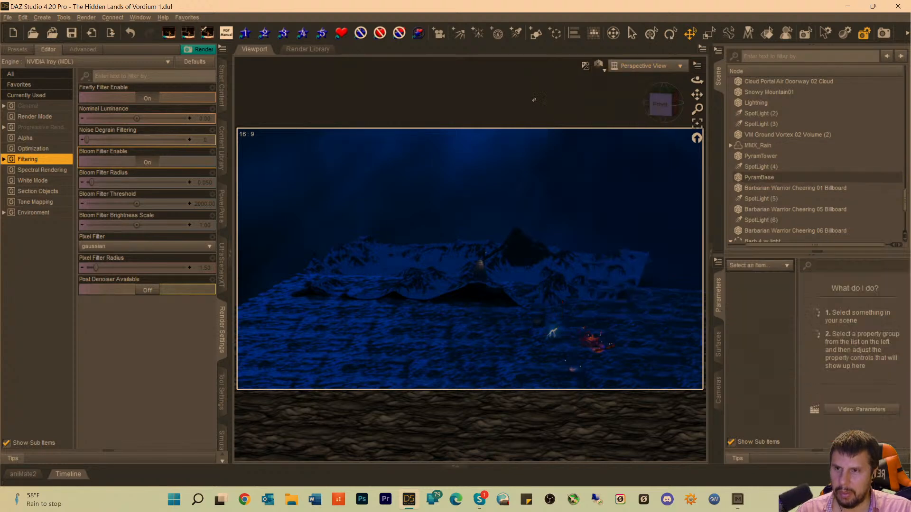
click(634, 66)
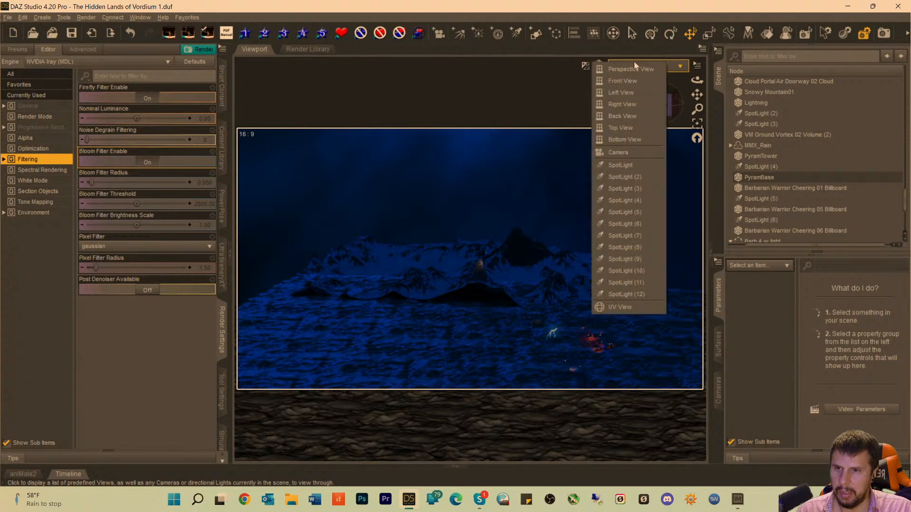
click(618, 152)
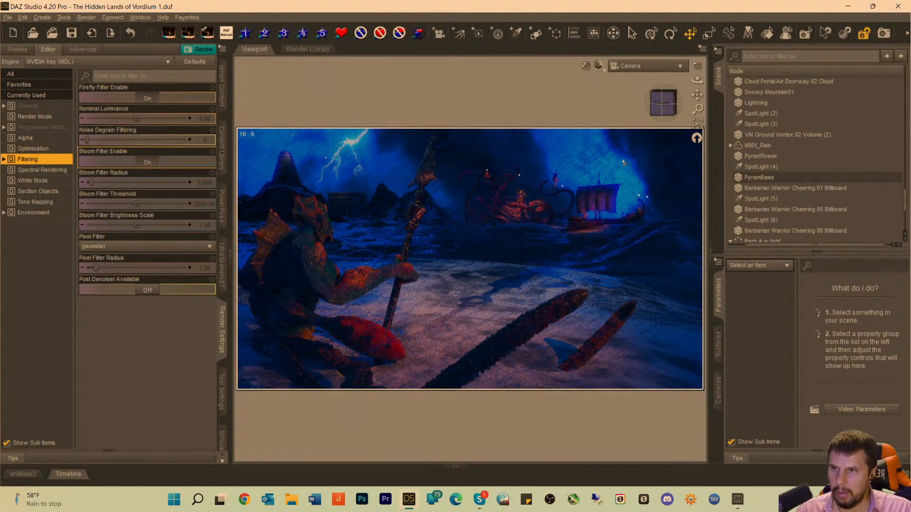
Save the scene with the bloom filter turned off and start a new render.
click(149, 162)
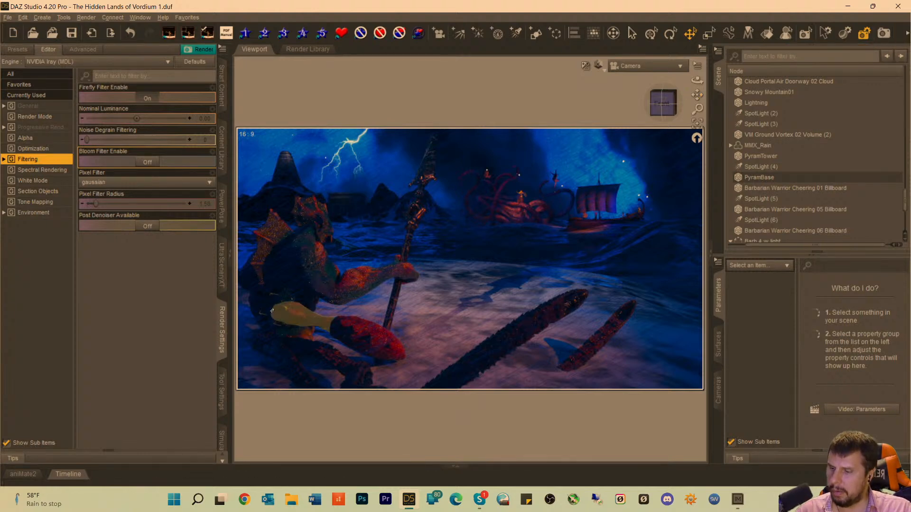
key(ctrl+s)
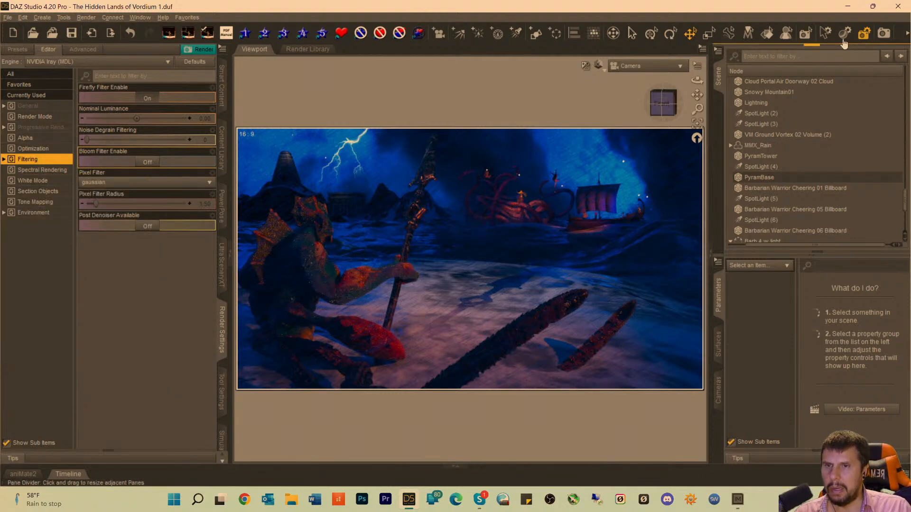
click(884, 33)
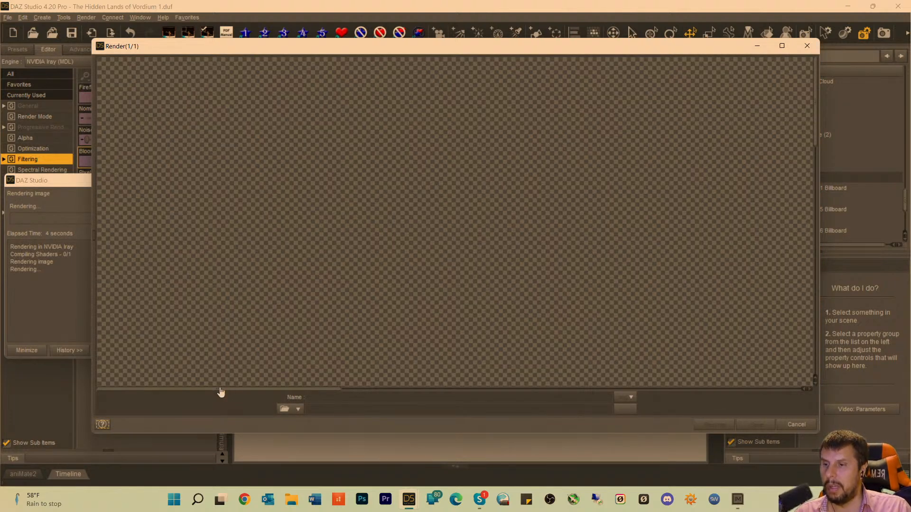
Examine the rendering image across the ship, the tentacled sea monster, the lightning, the tower and the temple.
drag(220, 392, 706, 396)
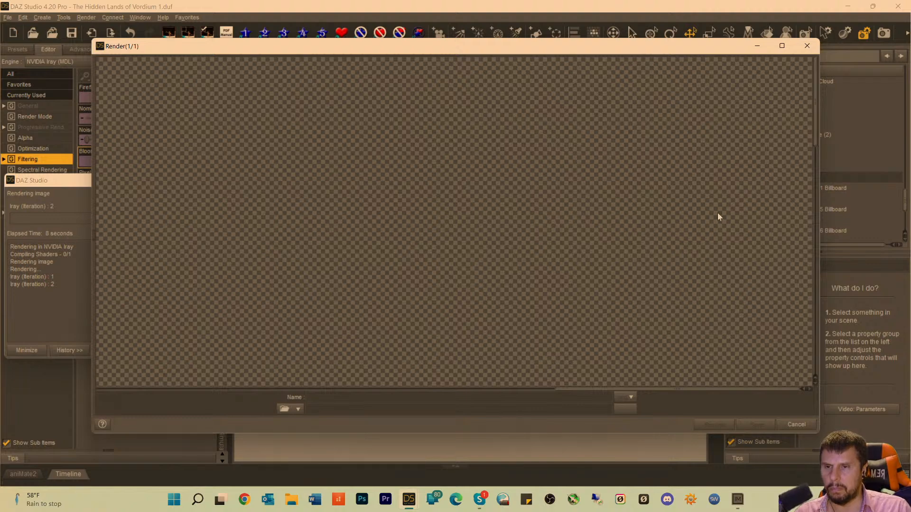
scroll(654, 263, down, 5)
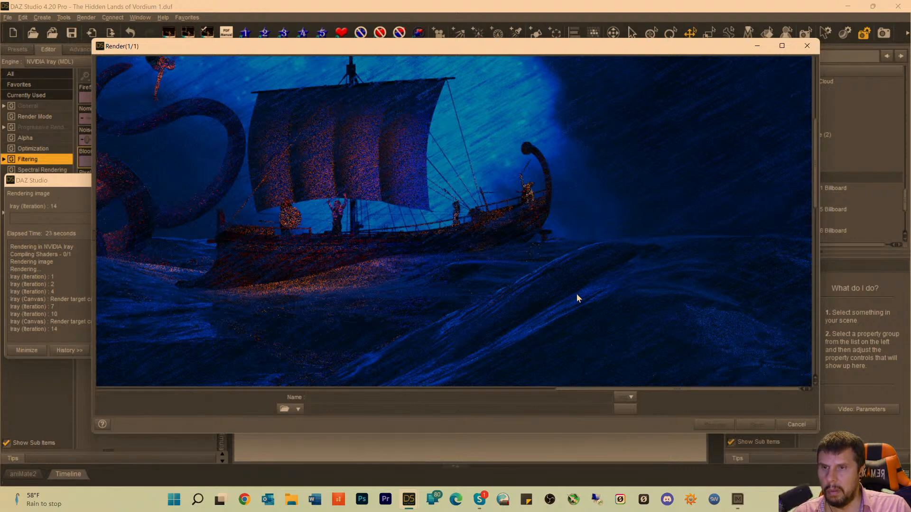
scroll(576, 293, up, 5)
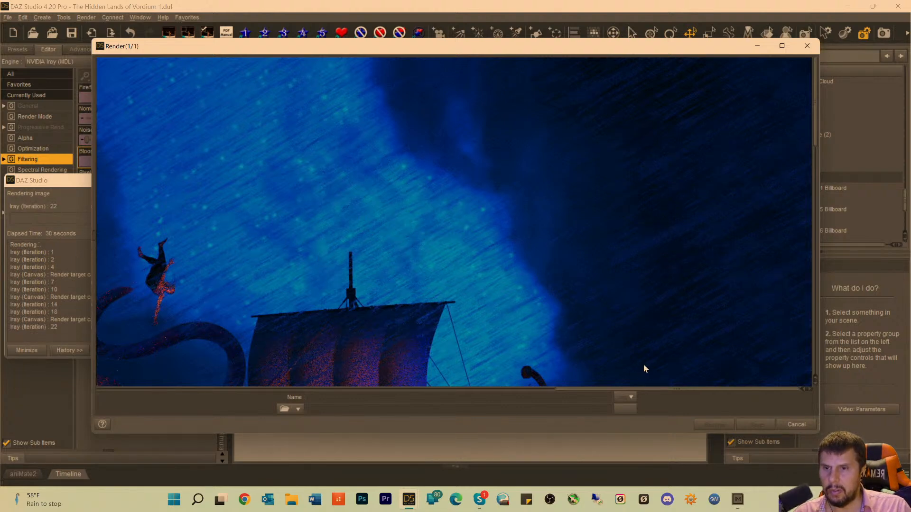
drag(652, 389, 431, 391)
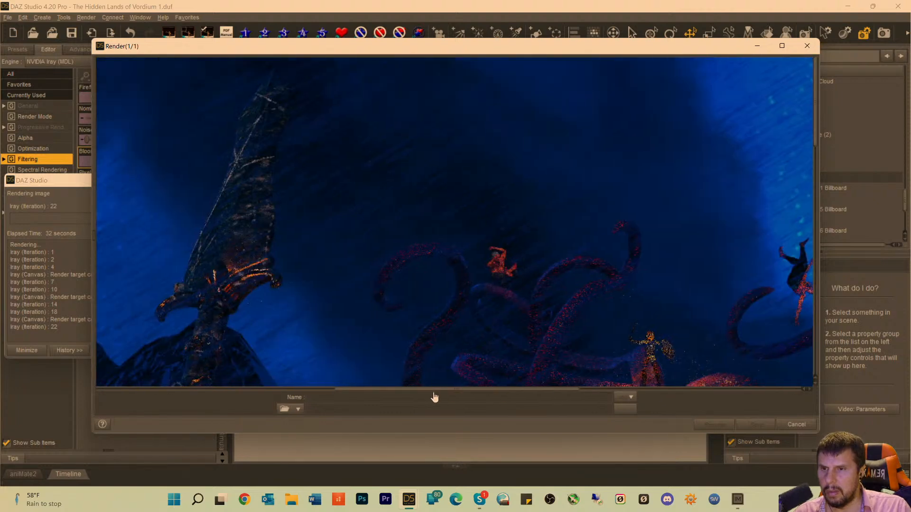
scroll(474, 311, down, 5)
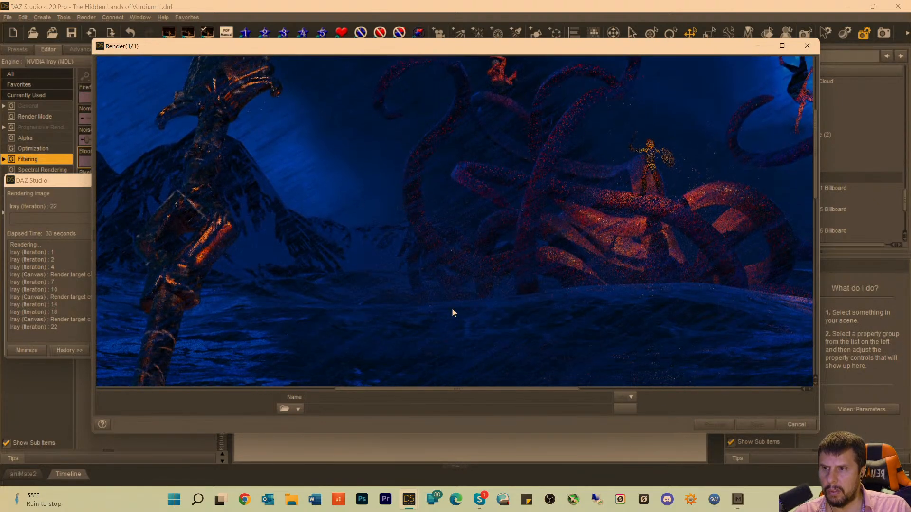
scroll(471, 286, up, 5)
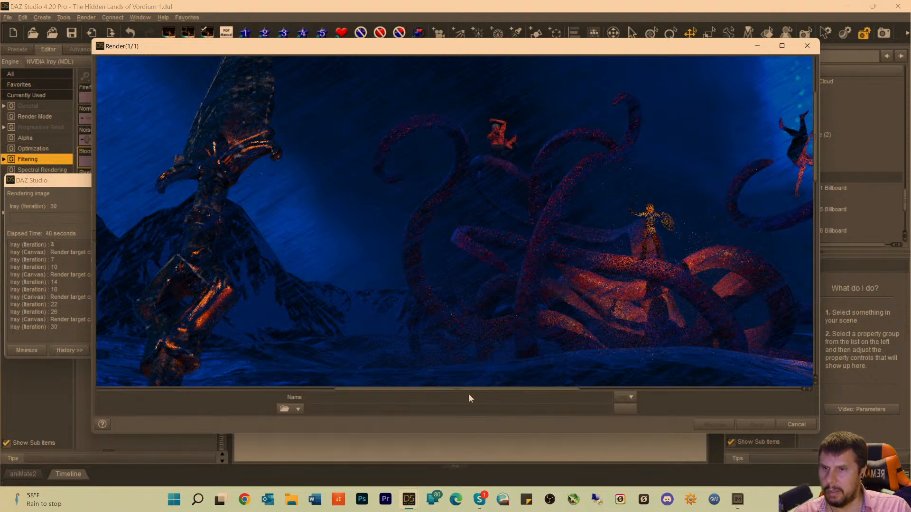
drag(469, 392, 272, 395)
scroll(322, 299, up, 3)
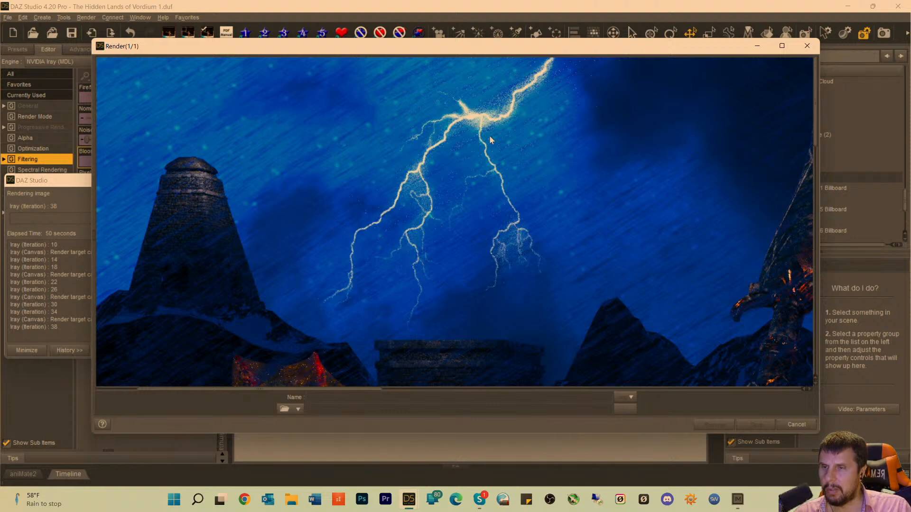
scroll(293, 212, down, 5)
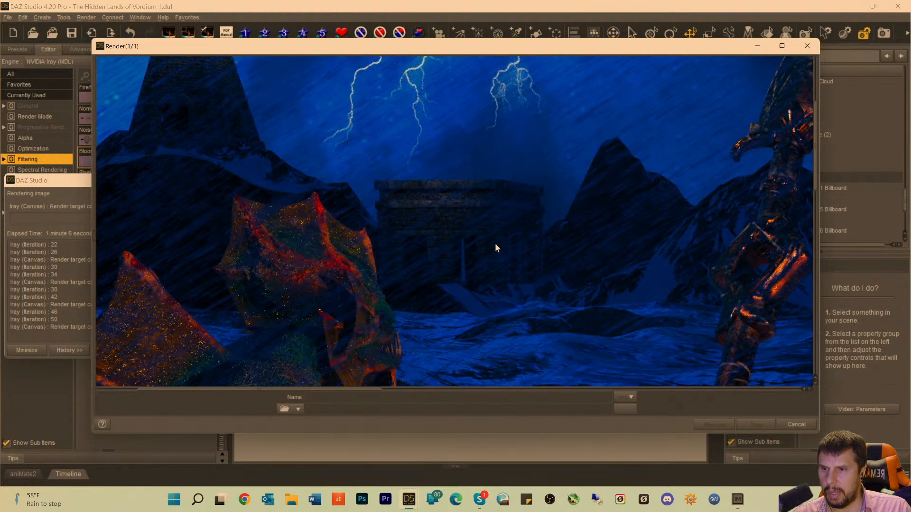
Cancel the running render and inspect the stopped image around the hill below the tower.
click(796, 424)
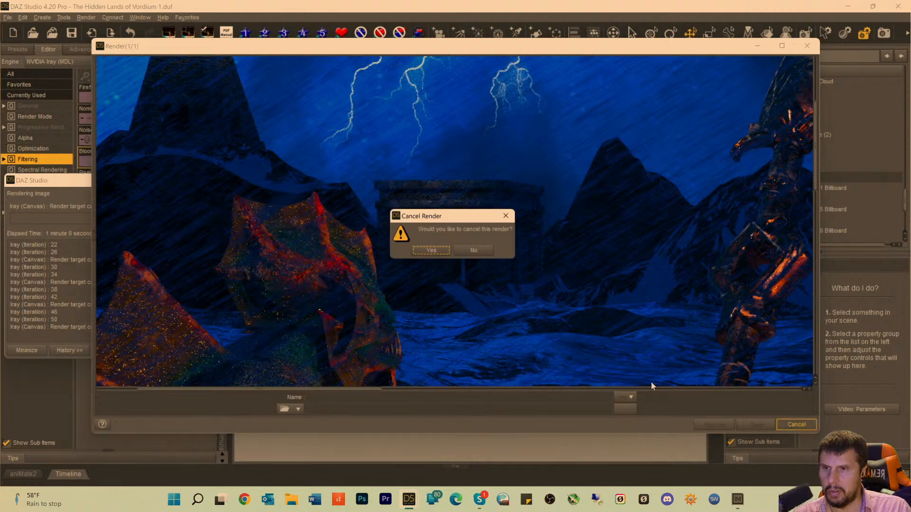
click(433, 252)
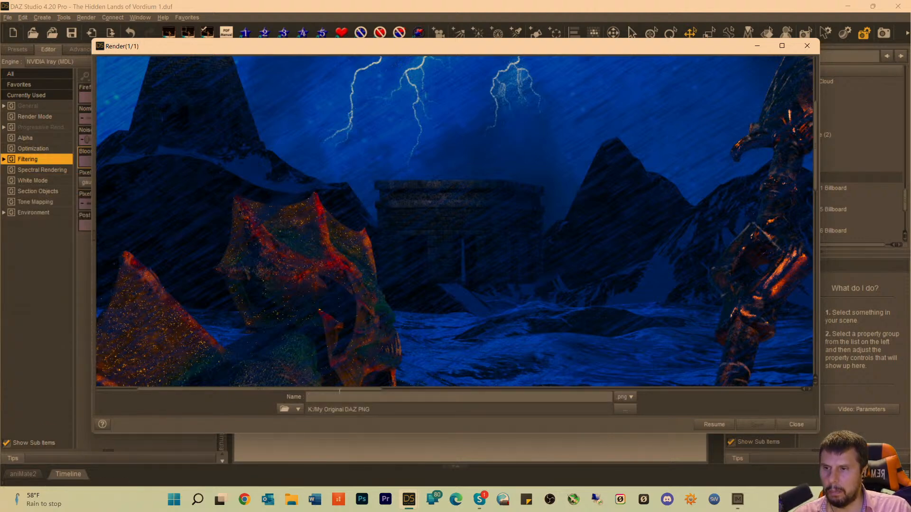
drag(350, 389, 275, 377)
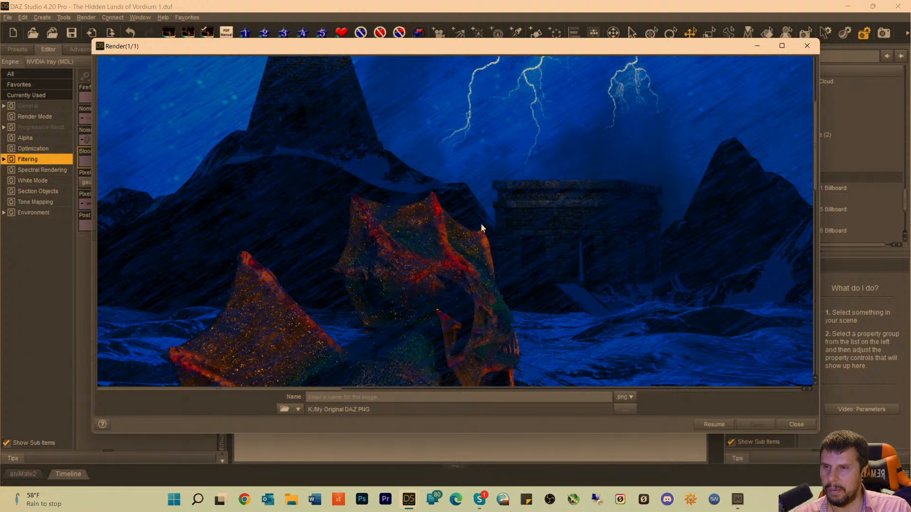
Compare the tower and the temple once more in the stopped render and close it without saving.
scroll(517, 167, up, 3)
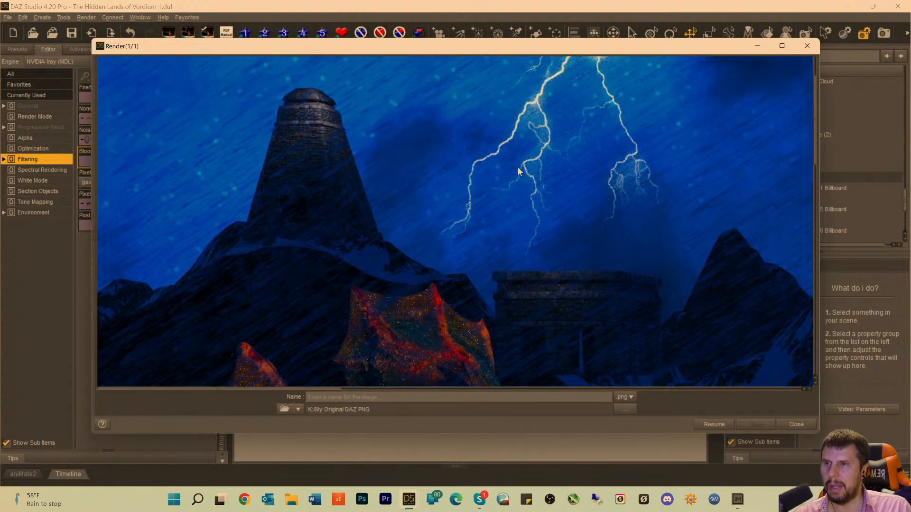
scroll(571, 213, down, 2)
scroll(572, 213, down, 1)
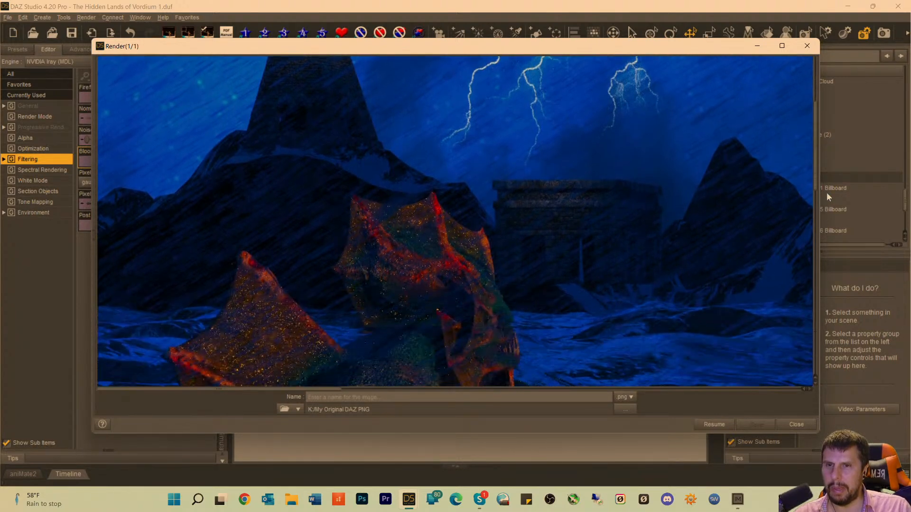
click(797, 425)
Select PyramBase and, in the Perspective View, move it farther back along Z and left along X, close to Snowy Mountain01.
click(358, 205)
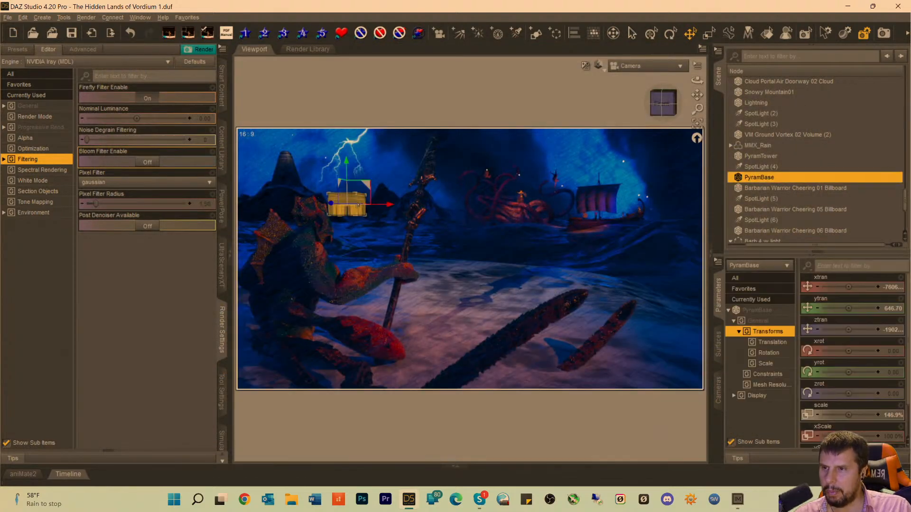
click(645, 66)
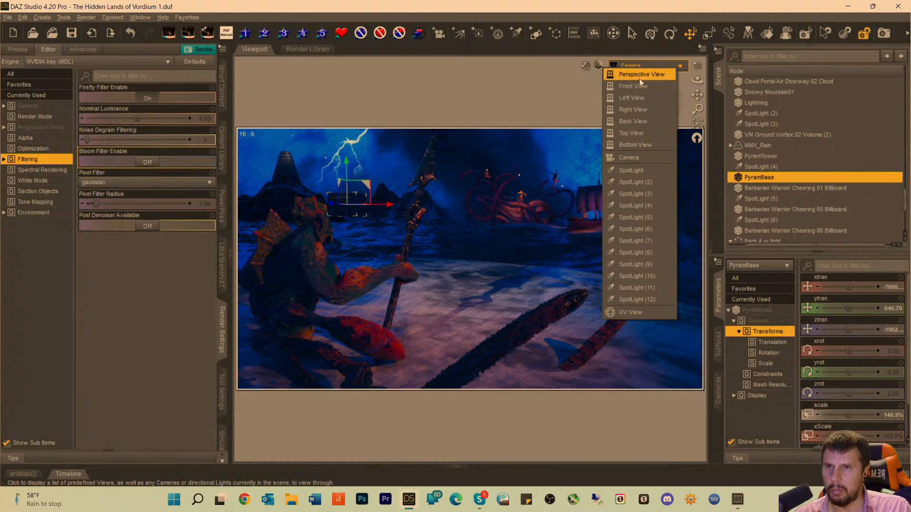
click(639, 79)
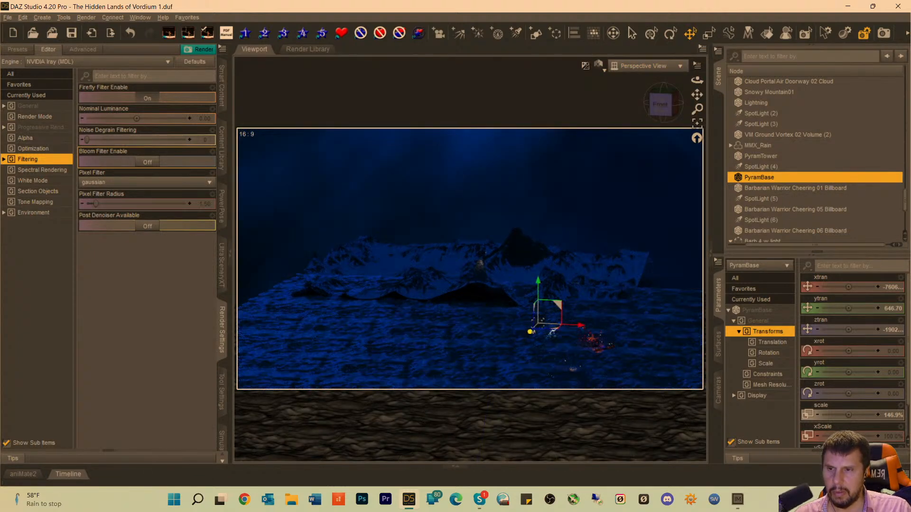
drag(534, 331, 561, 311)
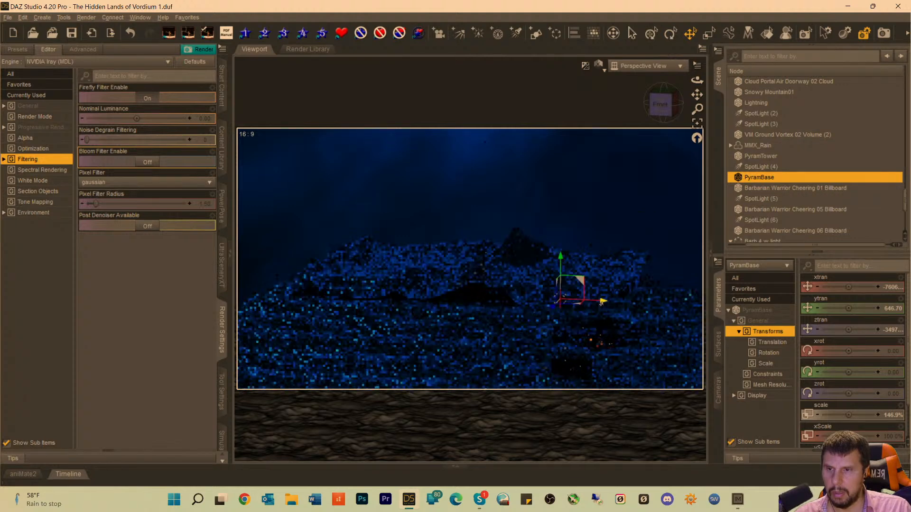
mouse_move(601, 302)
mouse_down()
mouse_move(508, 304)
mouse_move(521, 300)
mouse_up()
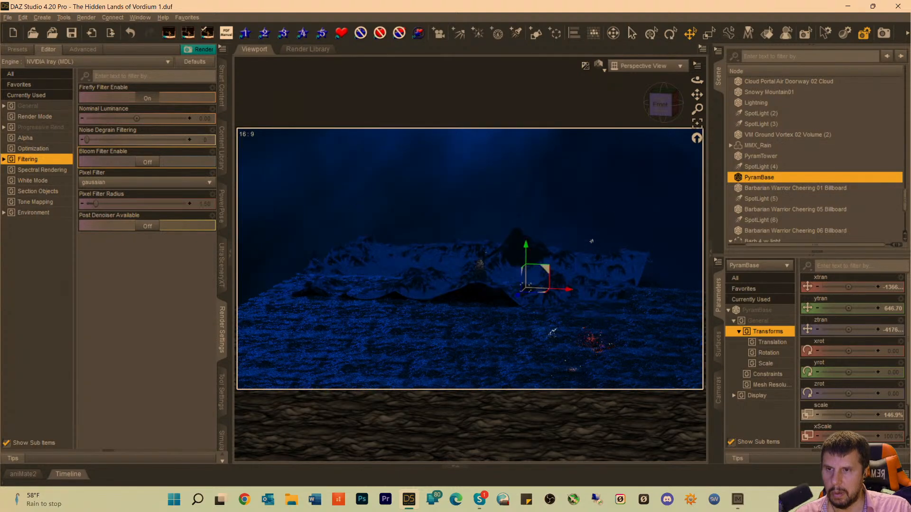
click(563, 294)
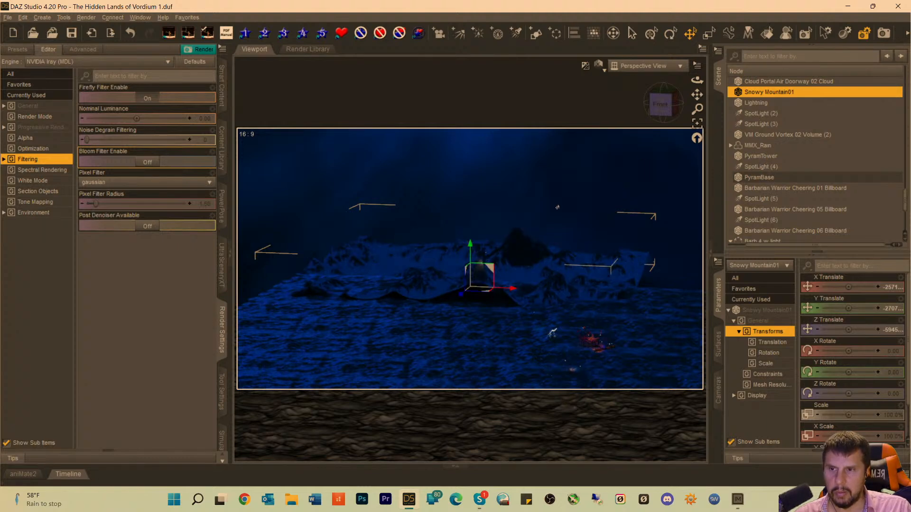
click(524, 291)
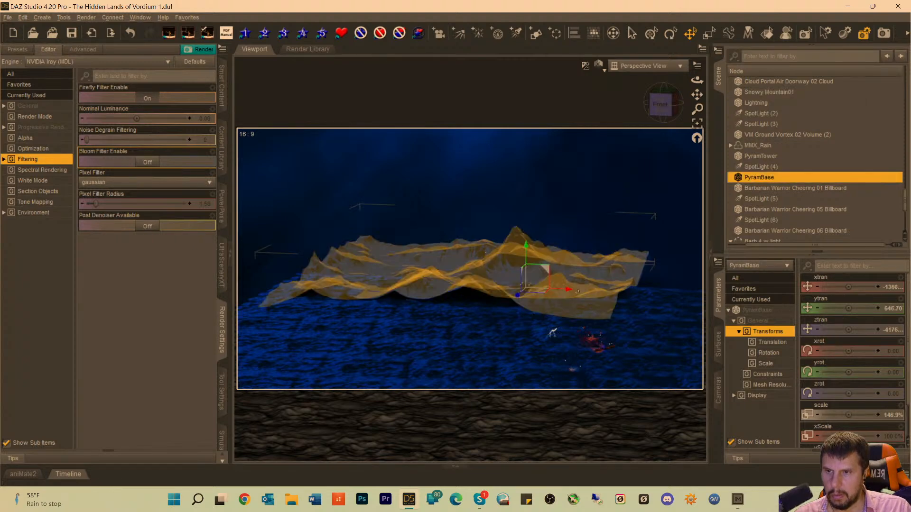
drag(569, 291, 558, 293)
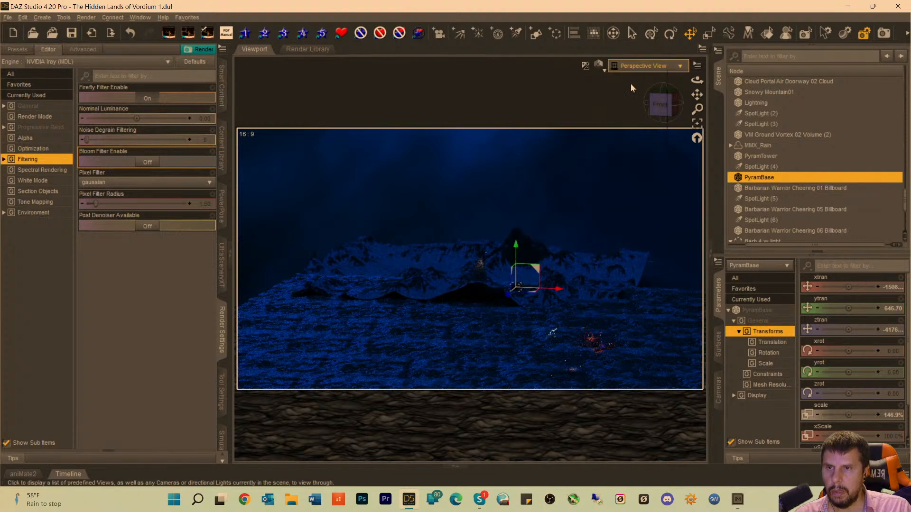
Through the Camera view, scale PyramBase up to 298.1% and nudge it slightly left and toward the camera.
click(639, 66)
click(627, 156)
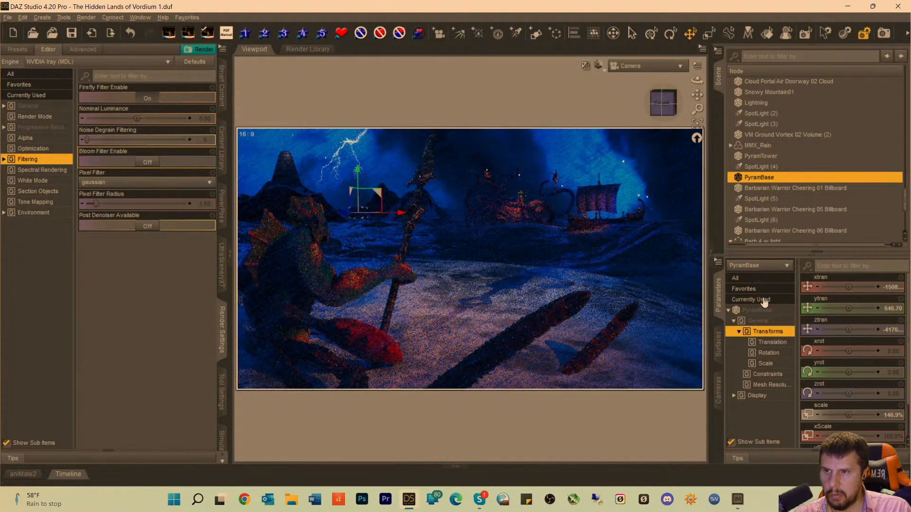
drag(847, 410, 855, 410)
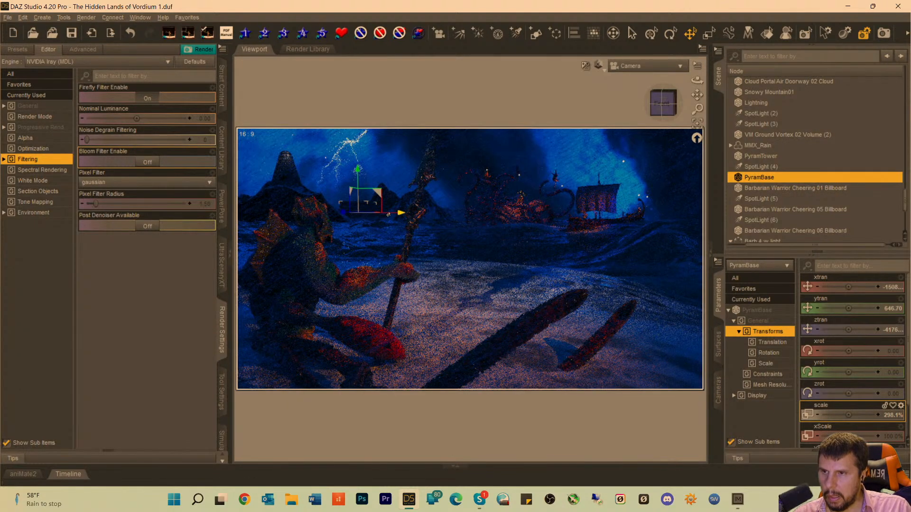
drag(400, 214, 390, 215)
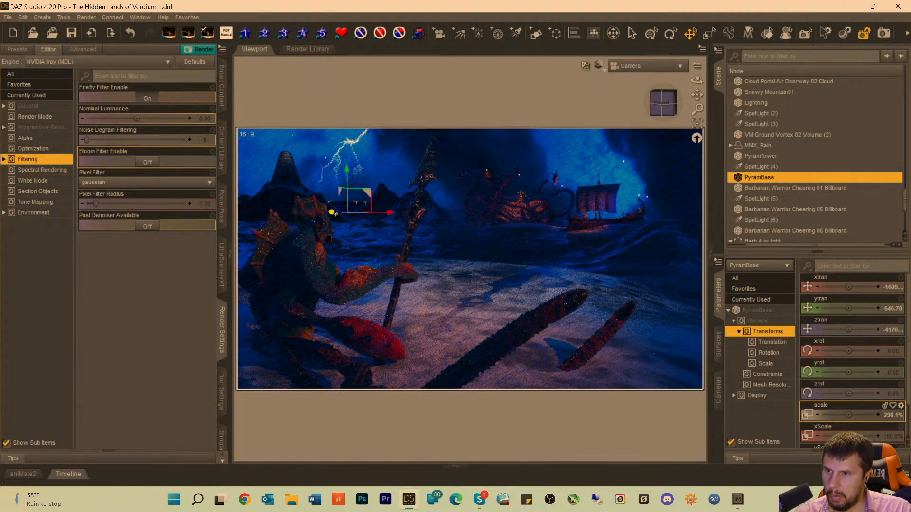
drag(331, 213, 329, 216)
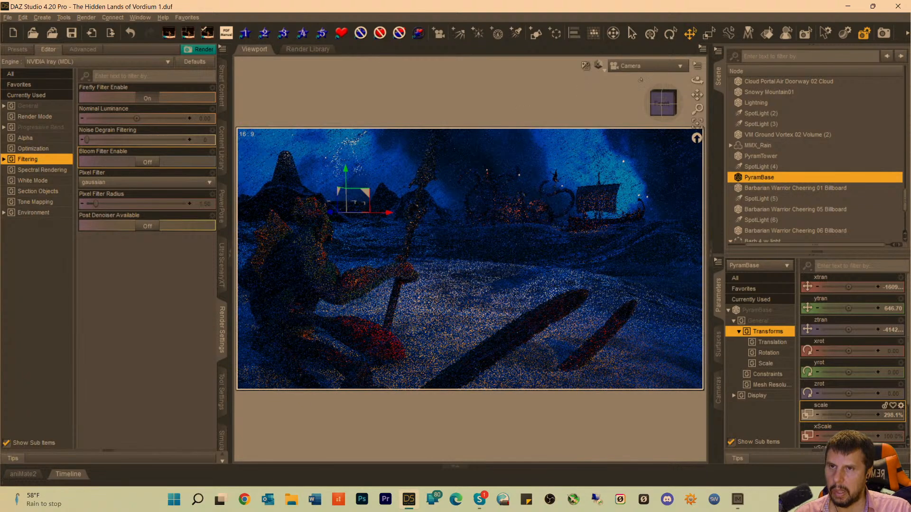
Frame PyramBase in the Perspective View, move it right out of the dark hillside and raise it to a ytran of 660.98.
click(643, 71)
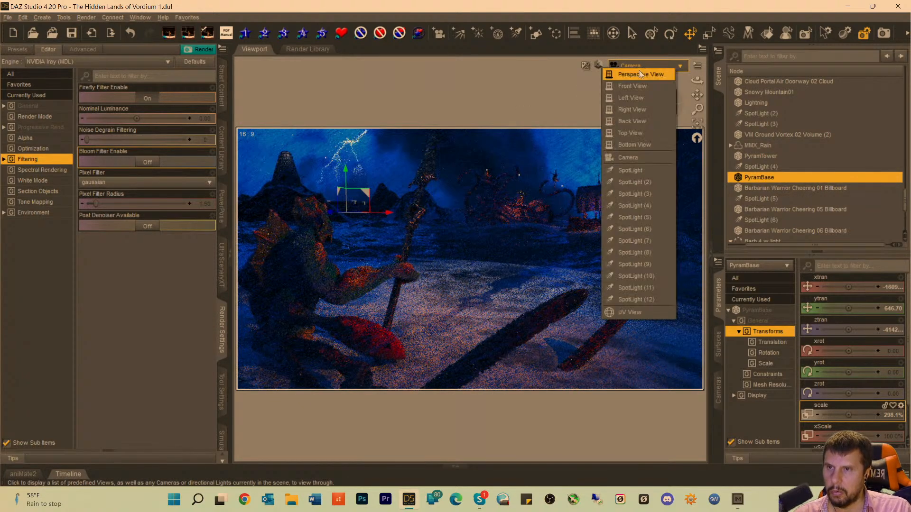
click(636, 74)
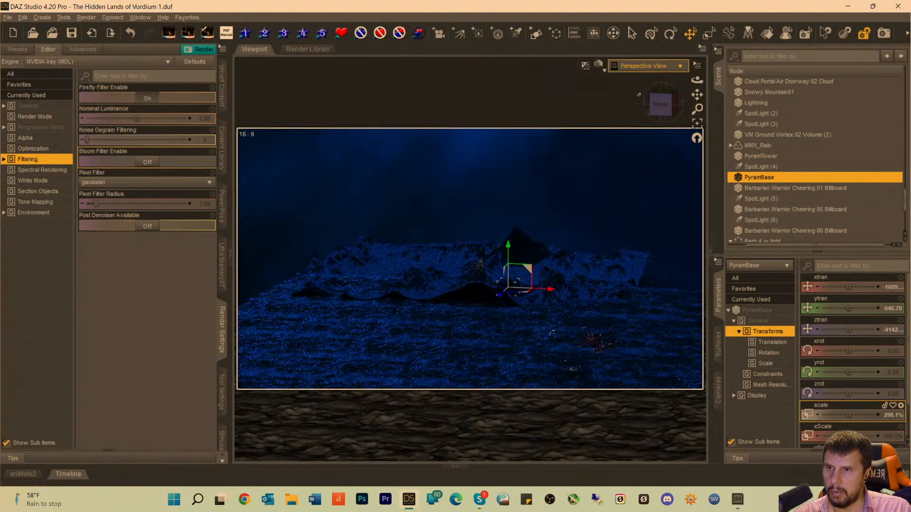
click(698, 123)
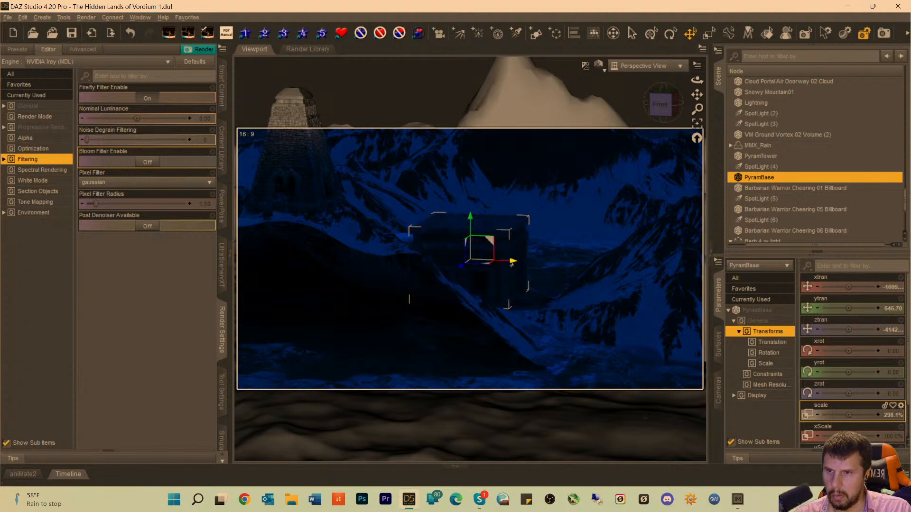
drag(511, 265, 564, 267)
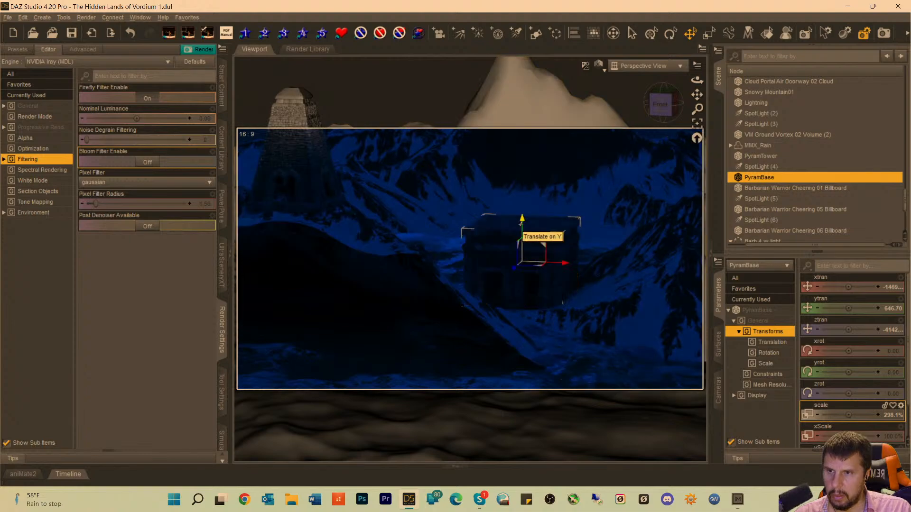
mouse_move(520, 222)
mouse_down()
mouse_move(522, 214)
mouse_move(522, 224)
mouse_up()
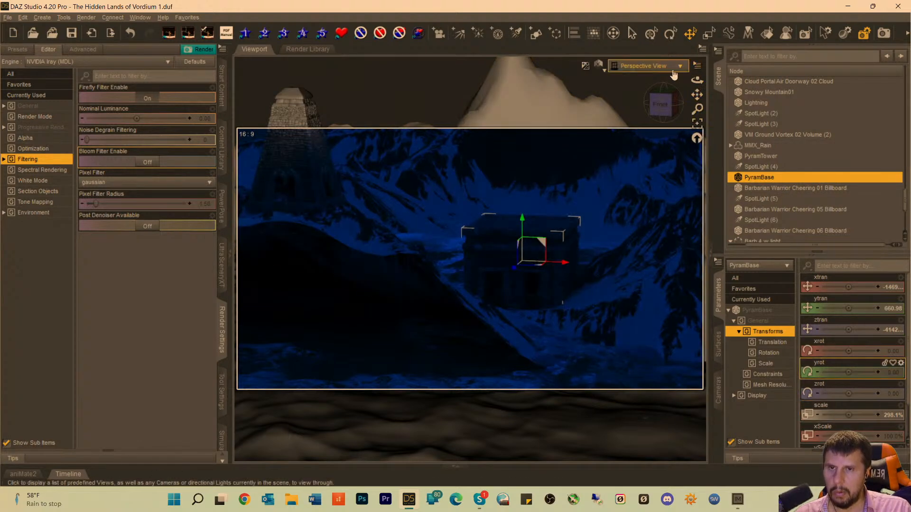
Select SpotLight (10) and look through SpotLight (10), SpotLight (9) and SpotLight (8) to check what each one lights.
scroll(774, 210, down, 4)
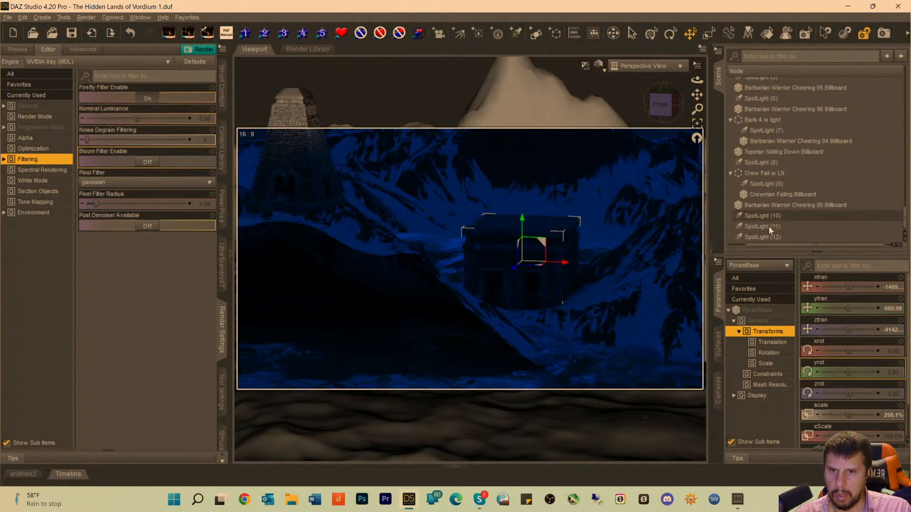
click(764, 228)
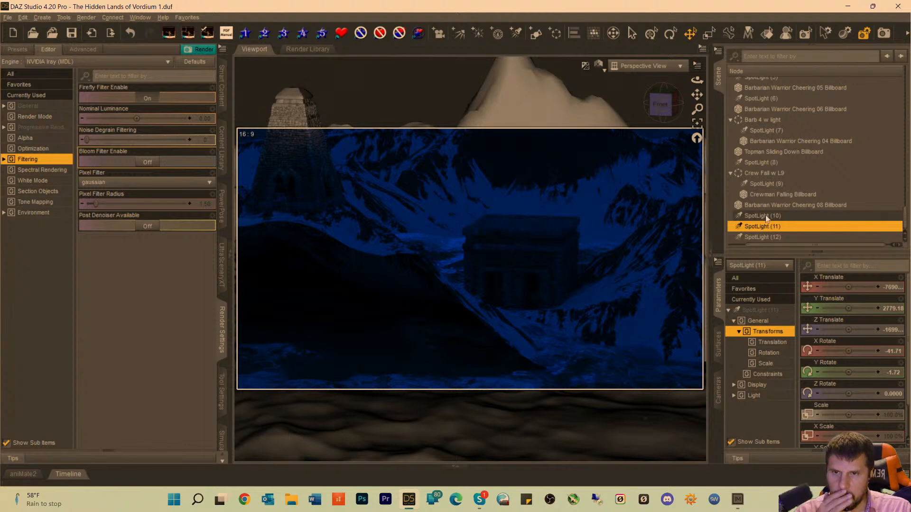
click(765, 216)
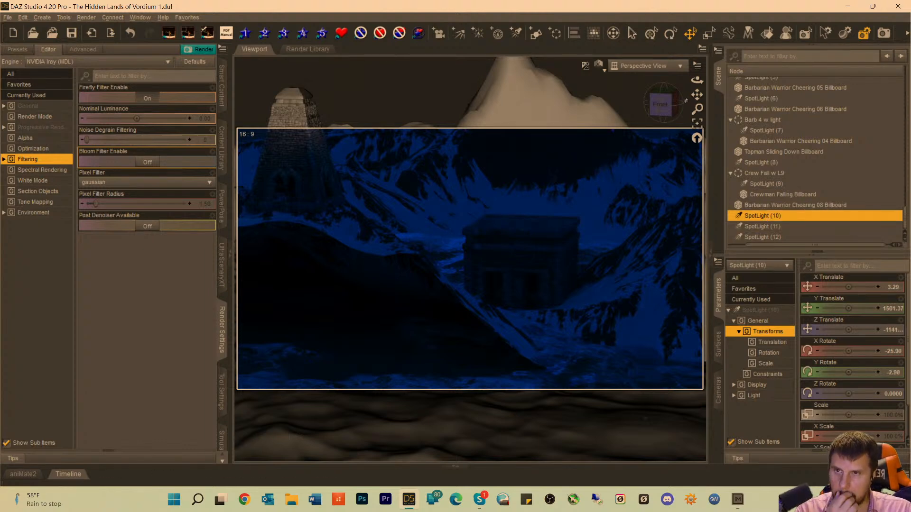
click(633, 68)
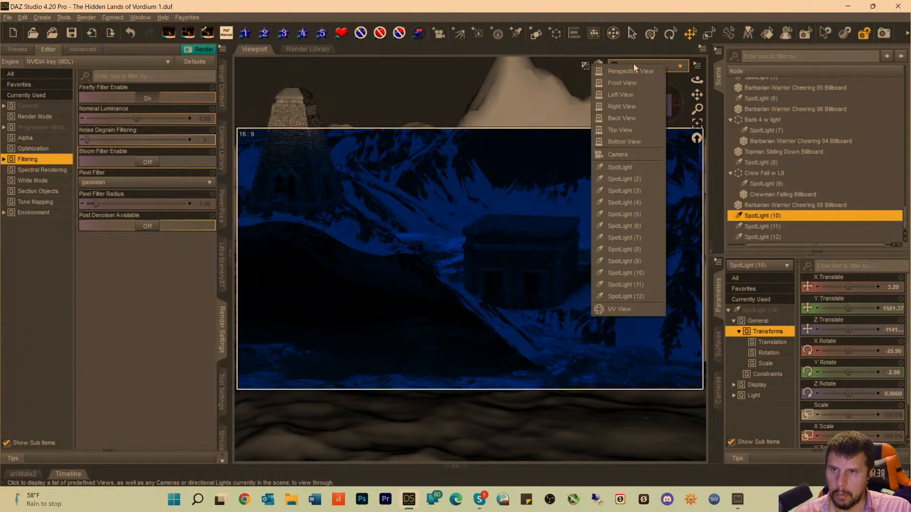
click(625, 273)
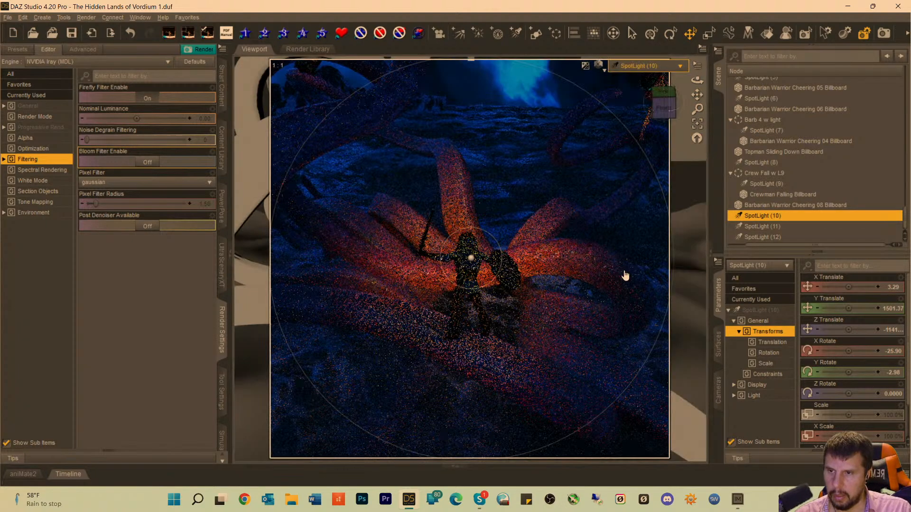
click(636, 66)
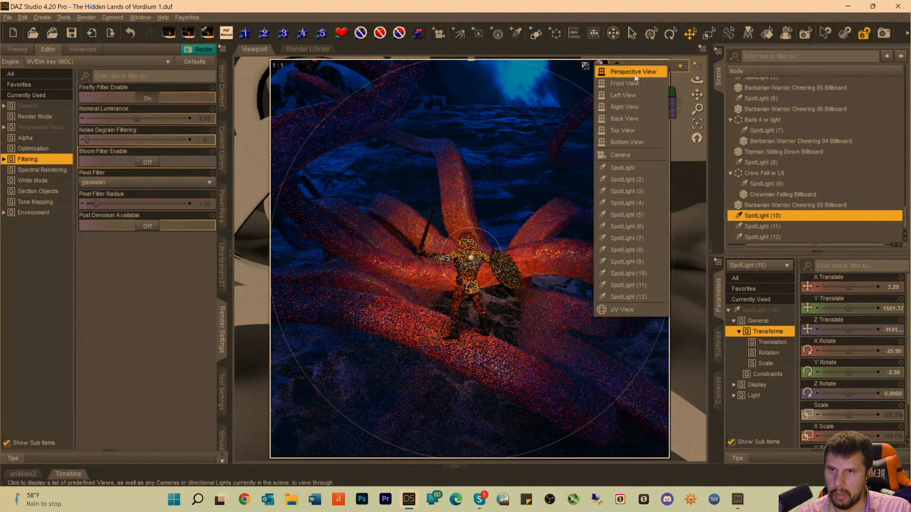
click(619, 261)
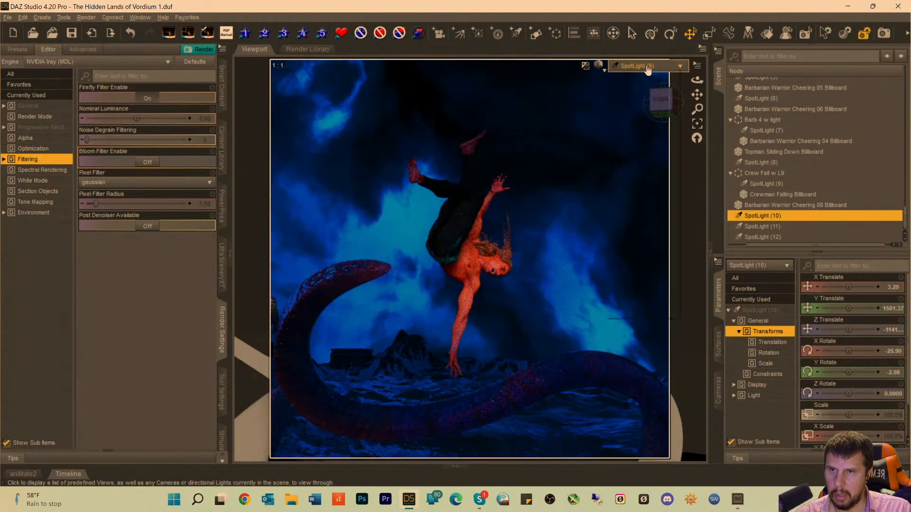
click(648, 68)
click(638, 247)
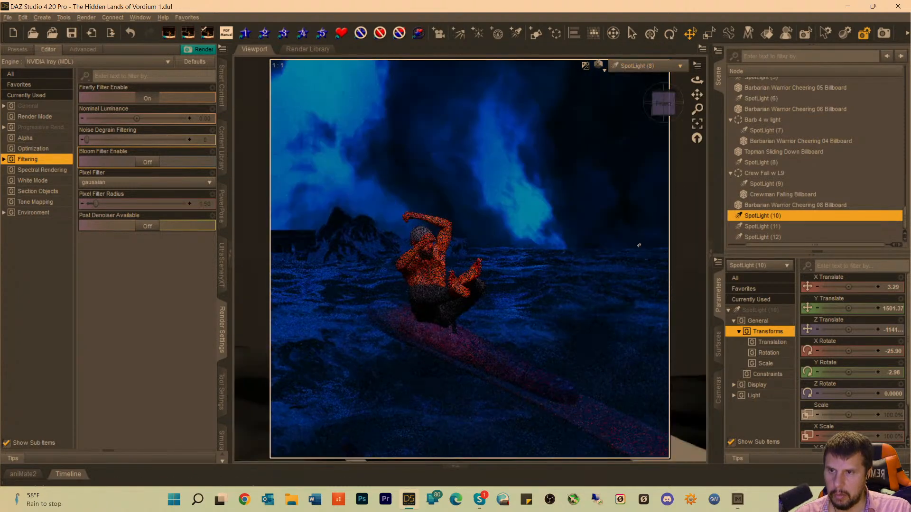
Look through SpotLight (6), (5), (3), (4) and (2) in turn to identify what each one is aimed at.
click(648, 67)
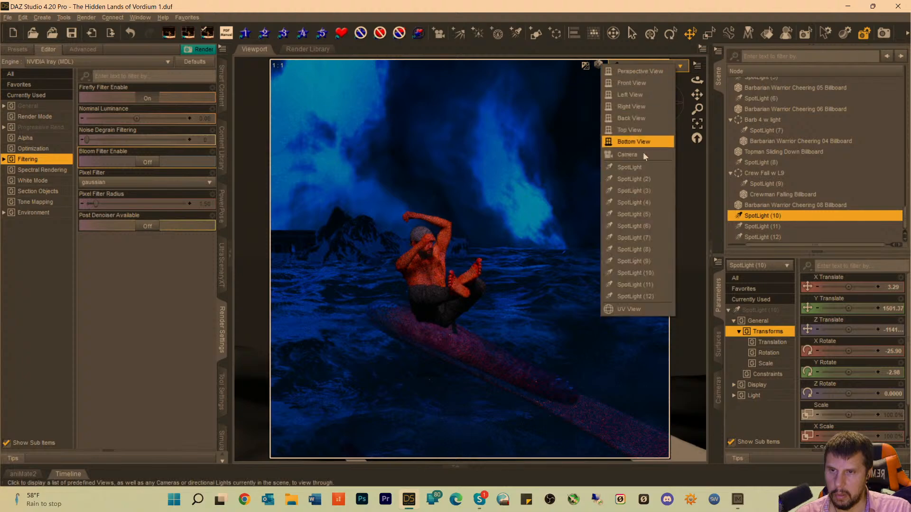
click(640, 226)
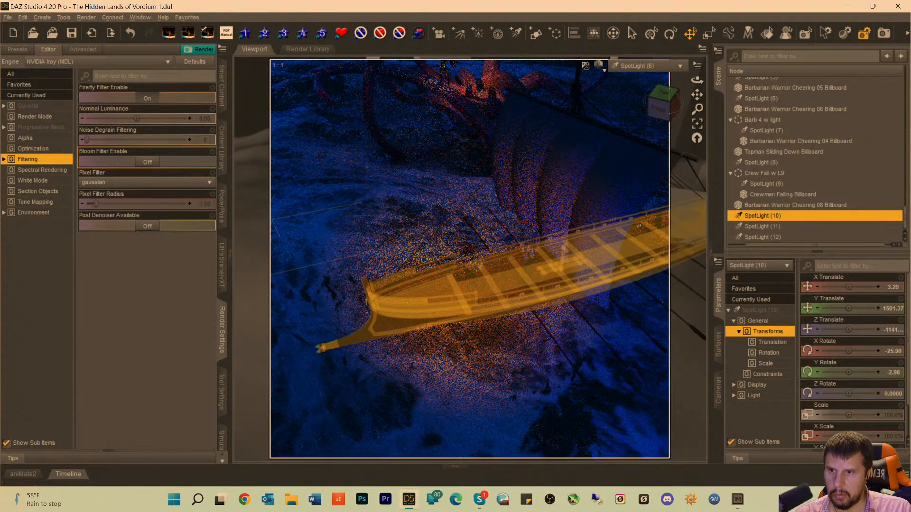
click(638, 67)
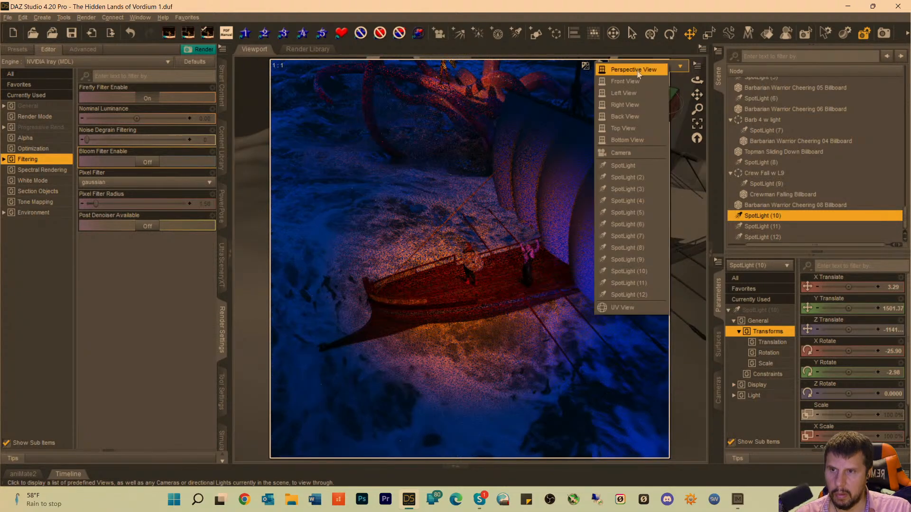
click(619, 213)
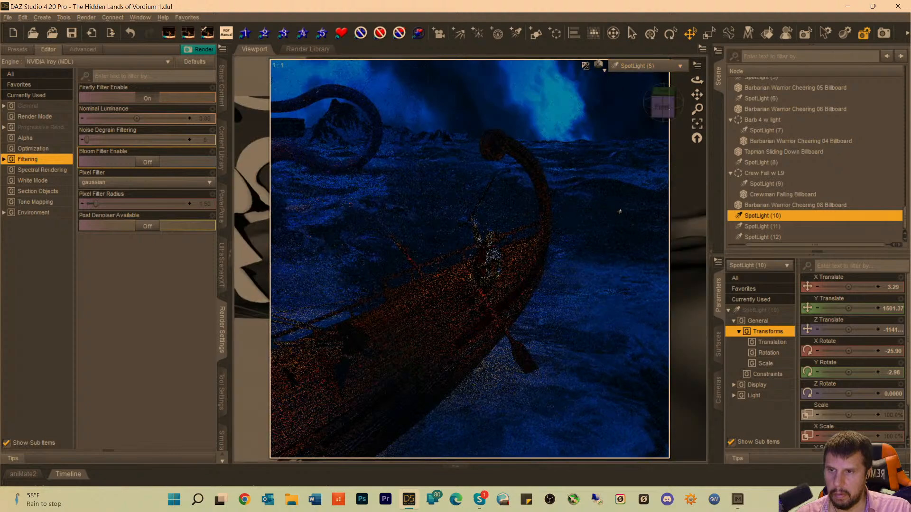
click(635, 66)
click(629, 192)
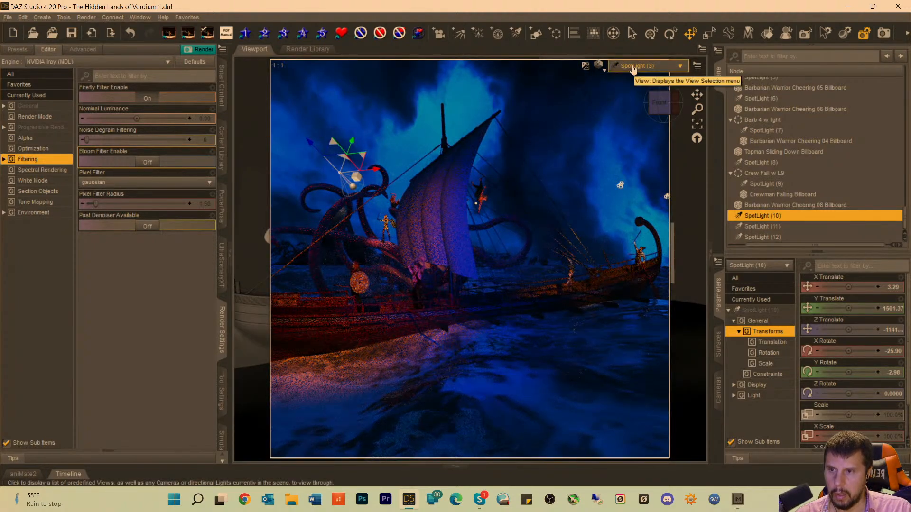
click(633, 68)
click(618, 204)
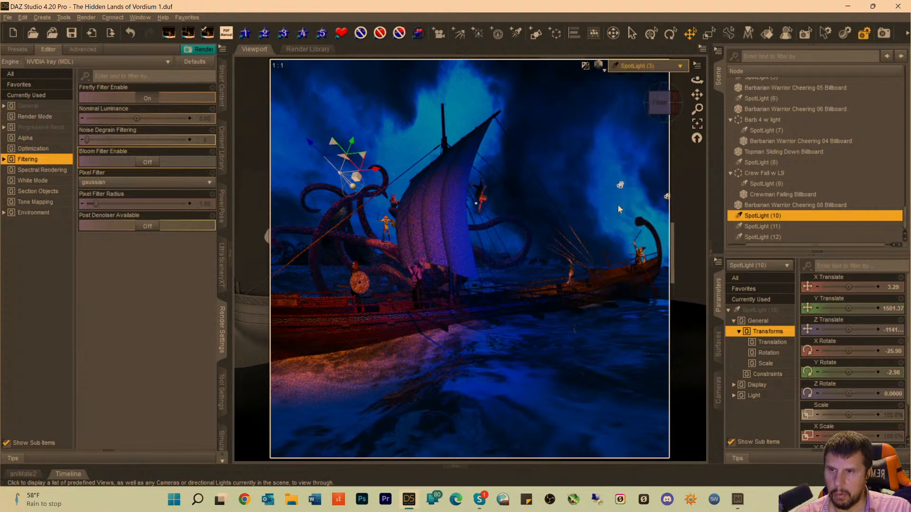
click(641, 68)
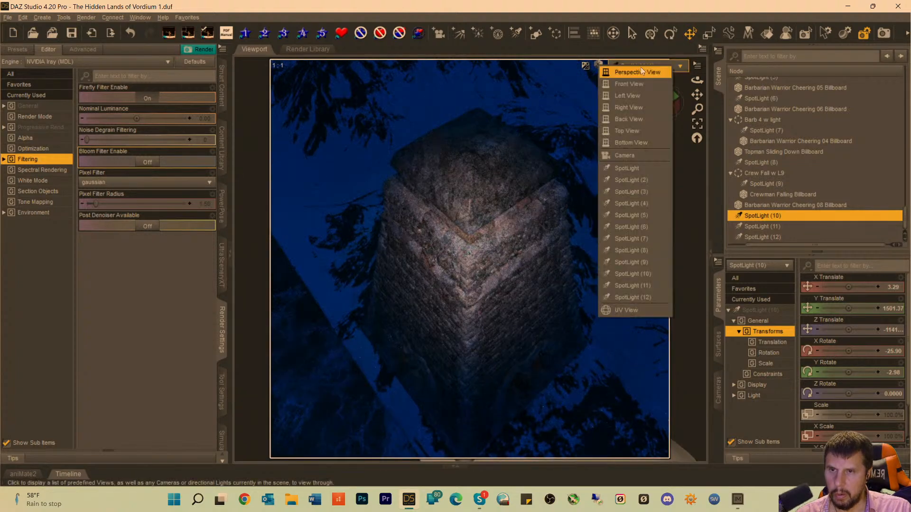
click(633, 179)
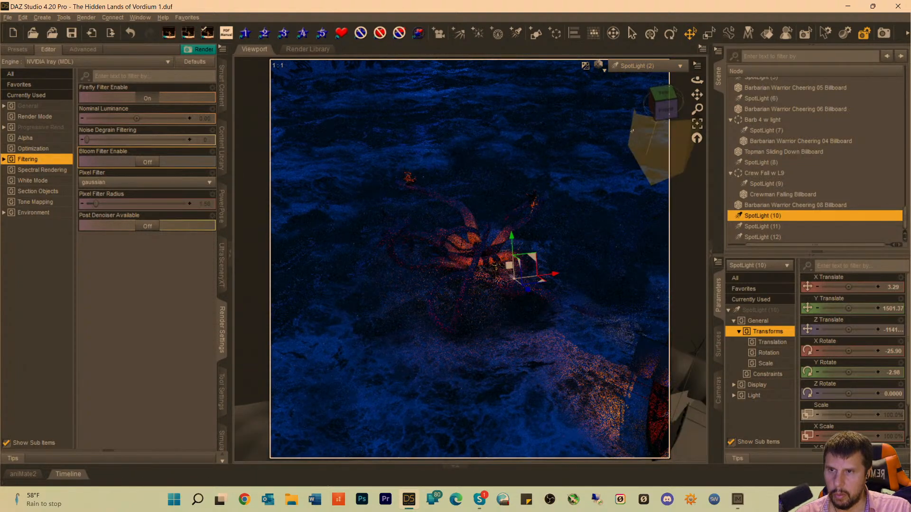
Look through SpotLight (5), SpotLight (10) and SpotLight (11) to check what each one is aimed at.
click(642, 69)
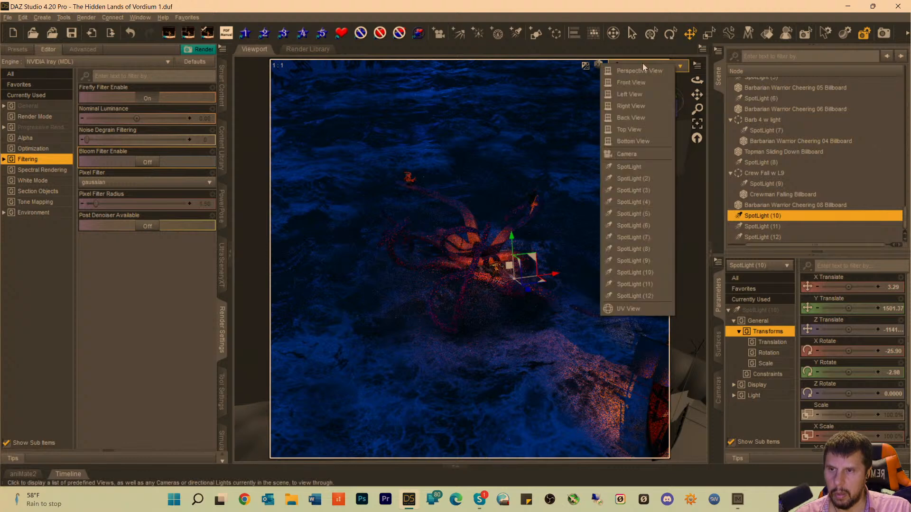
click(627, 214)
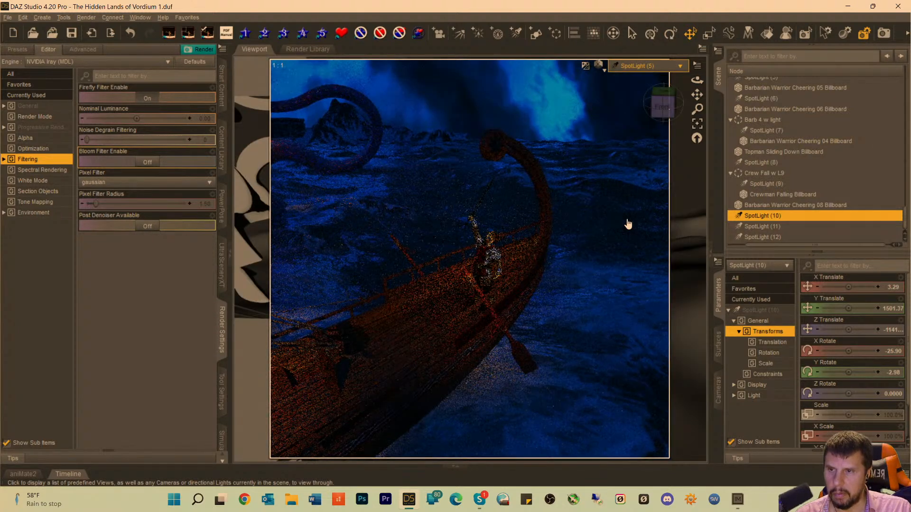
click(641, 69)
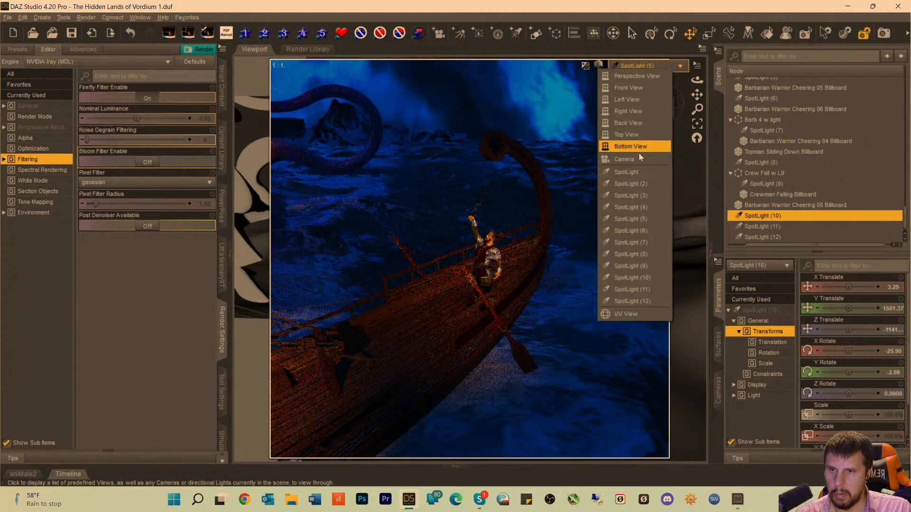
click(626, 279)
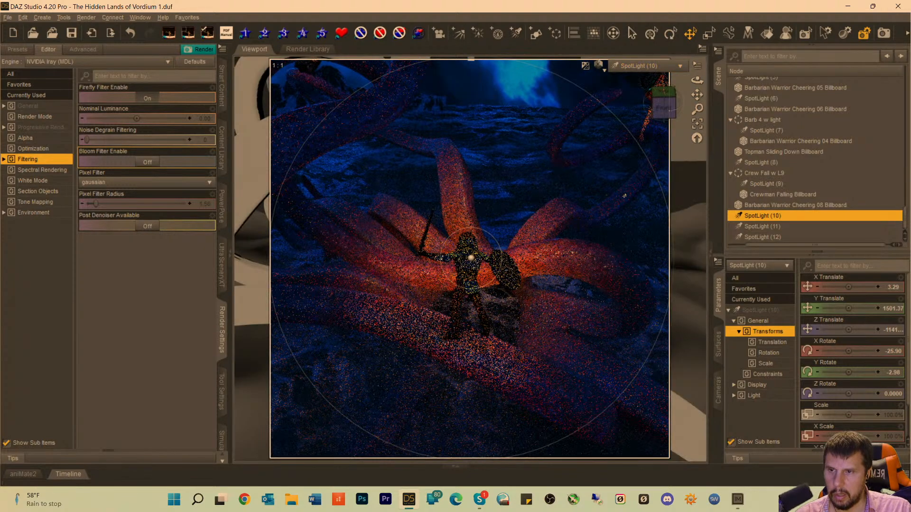
click(641, 66)
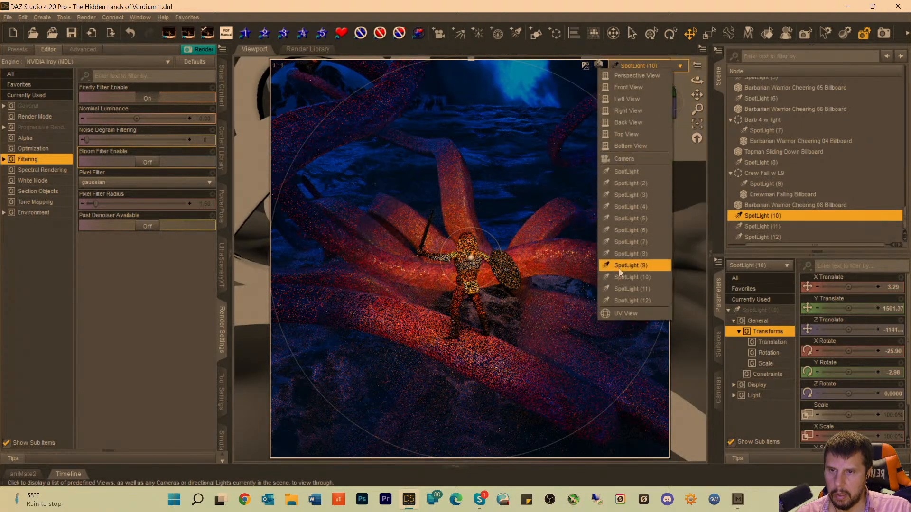
click(622, 289)
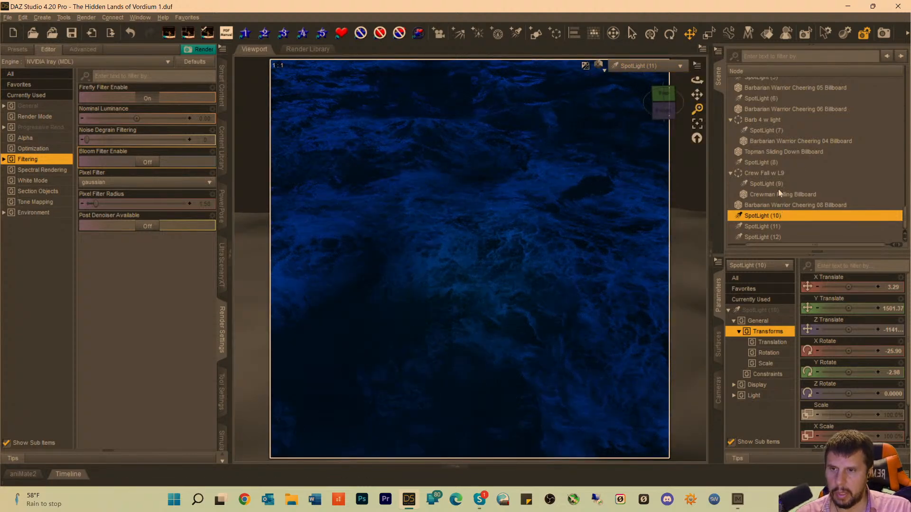
Frame PyramBase through the SpotLight (11) view and back the light away until the whole building fits with room around it.
scroll(785, 135, up, 3)
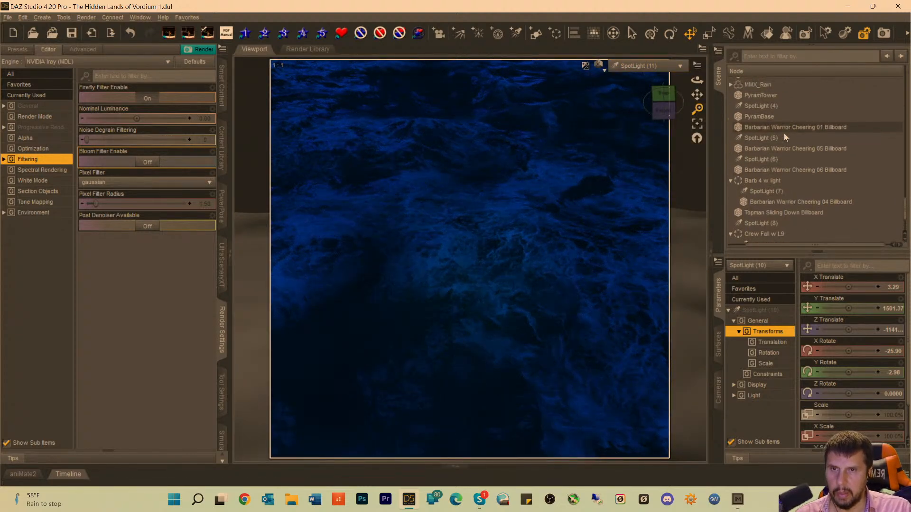
scroll(782, 135, up, 3)
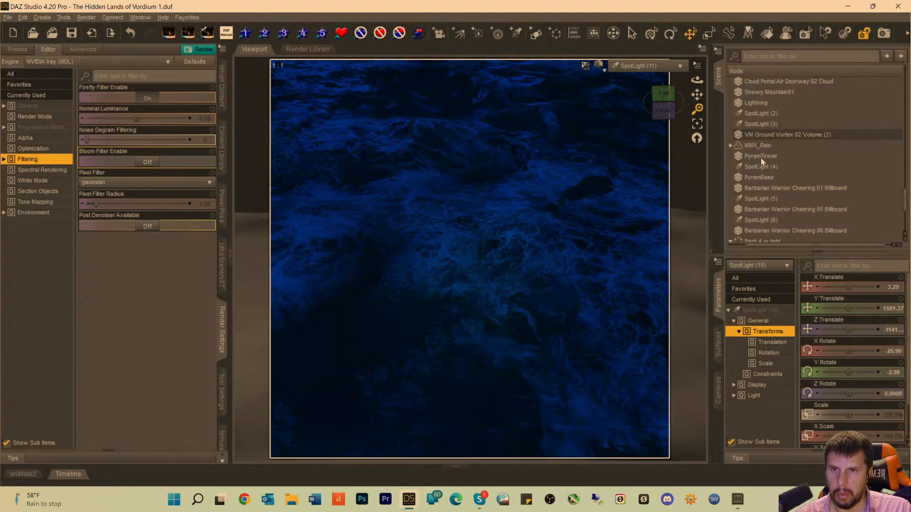
click(759, 177)
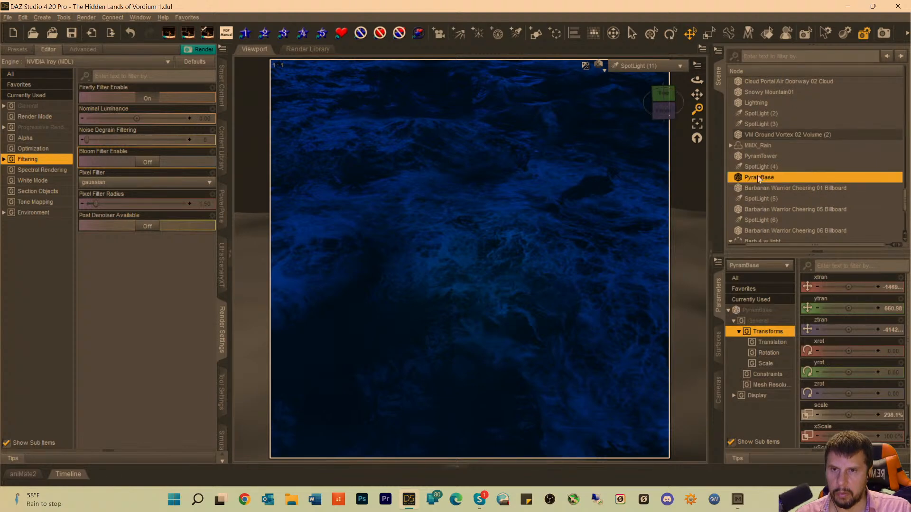
click(698, 125)
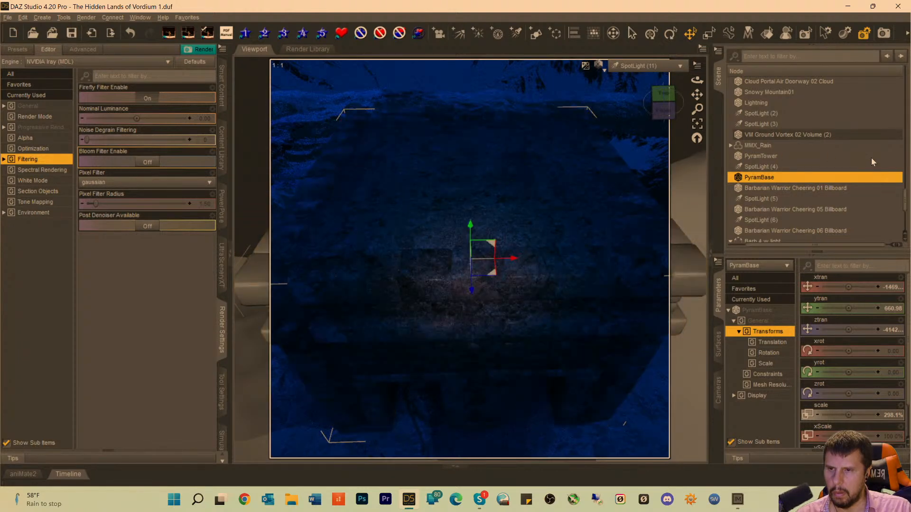
scroll(515, 204, down, 1)
scroll(515, 204, down, 1)
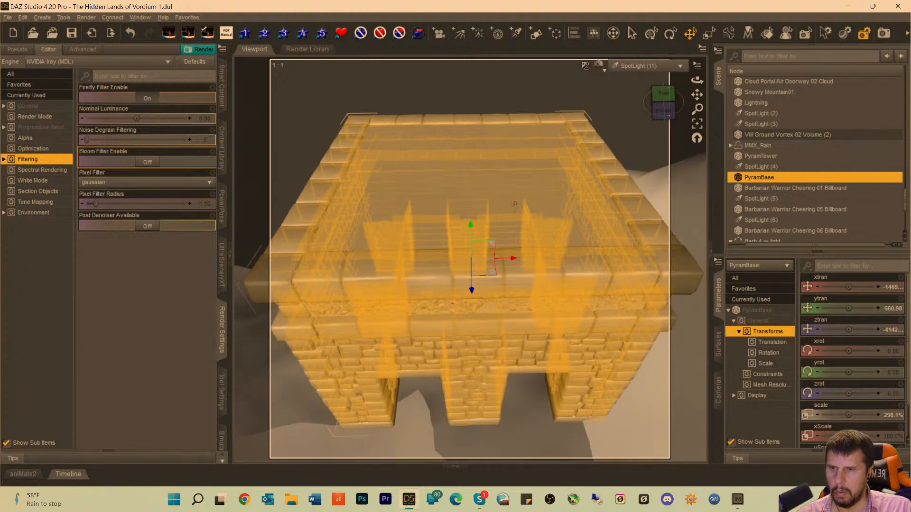
scroll(515, 204, down, 3)
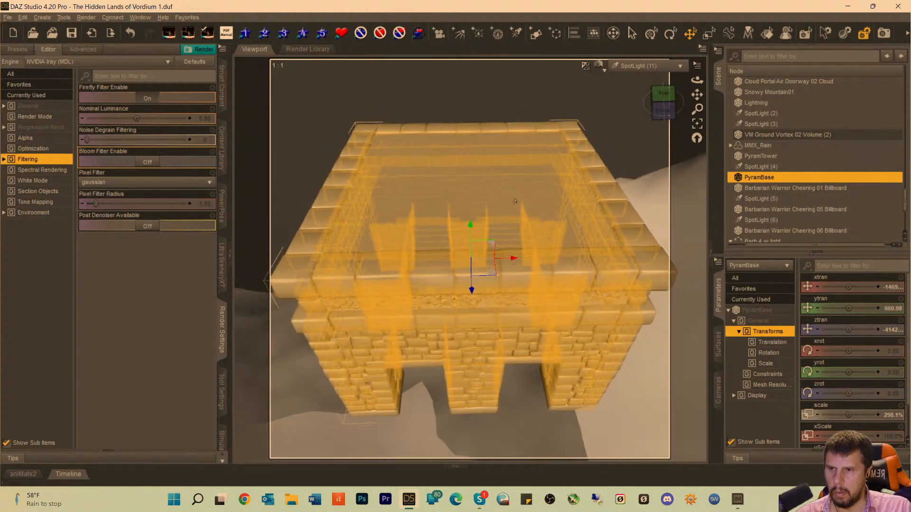
scroll(515, 201, down, 4)
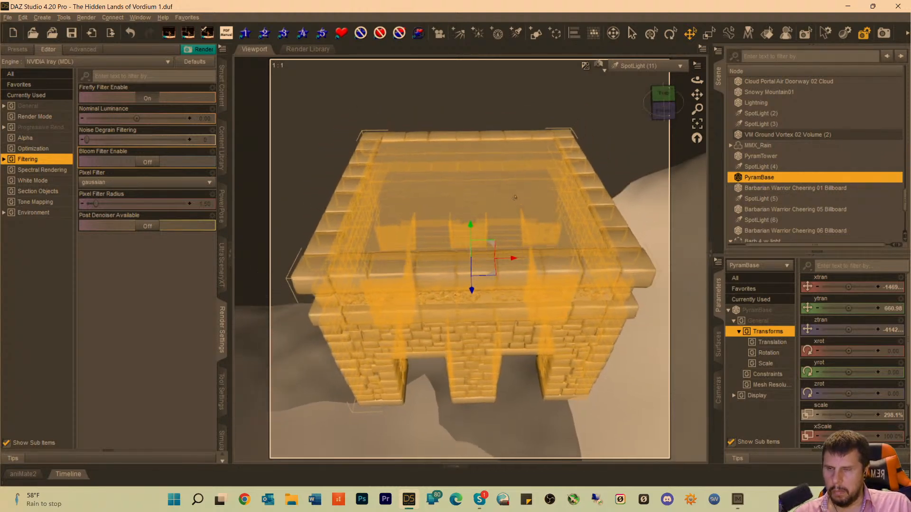
scroll(514, 197, down, 2)
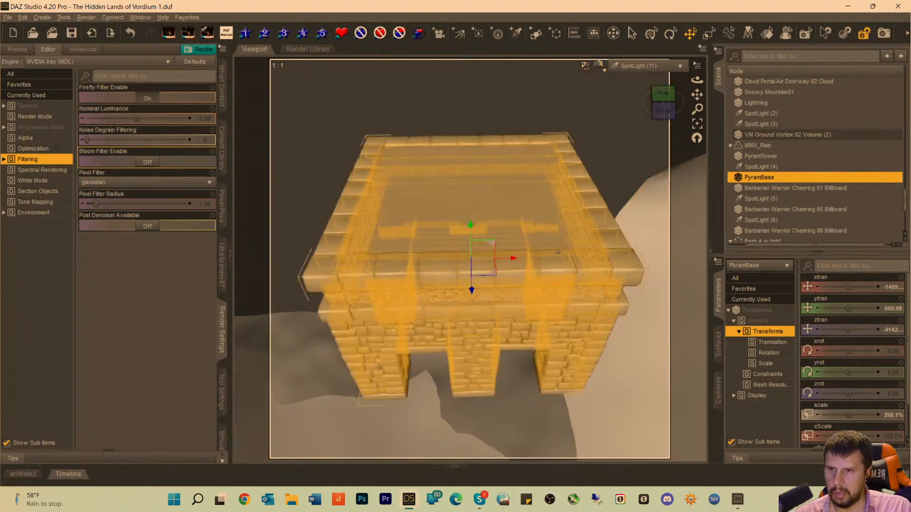
scroll(557, 244, down, 3)
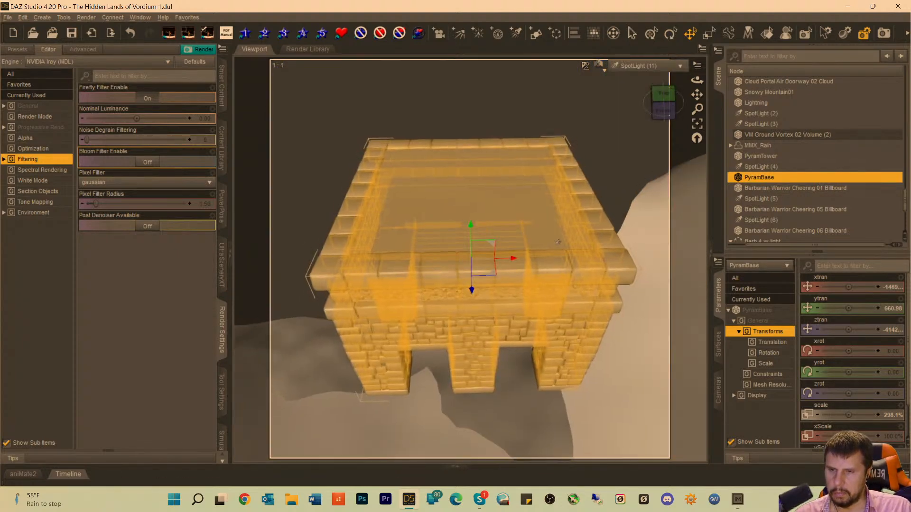
scroll(558, 240, down, 2)
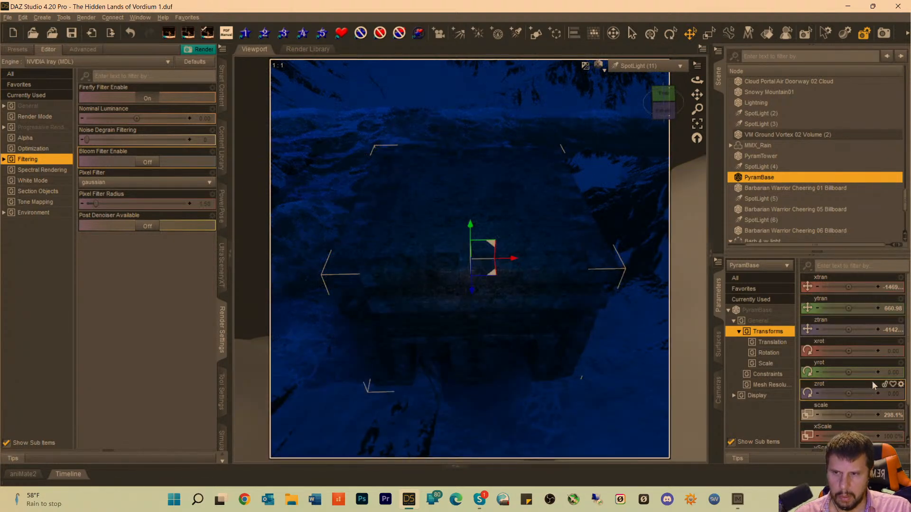
Raise the luminous flux of SpotLight (11) by changing the value's leading digit to 8.
click(757, 310)
scroll(885, 345, down, 3)
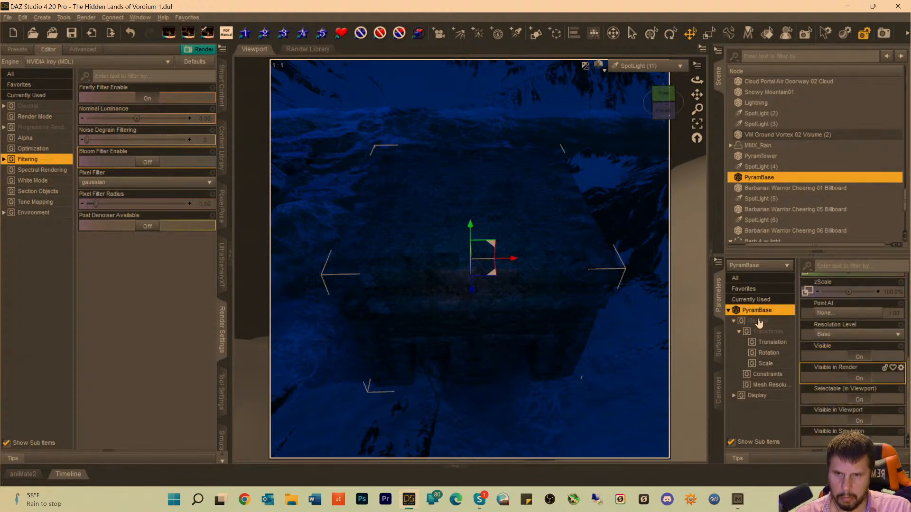
scroll(770, 228, down, 5)
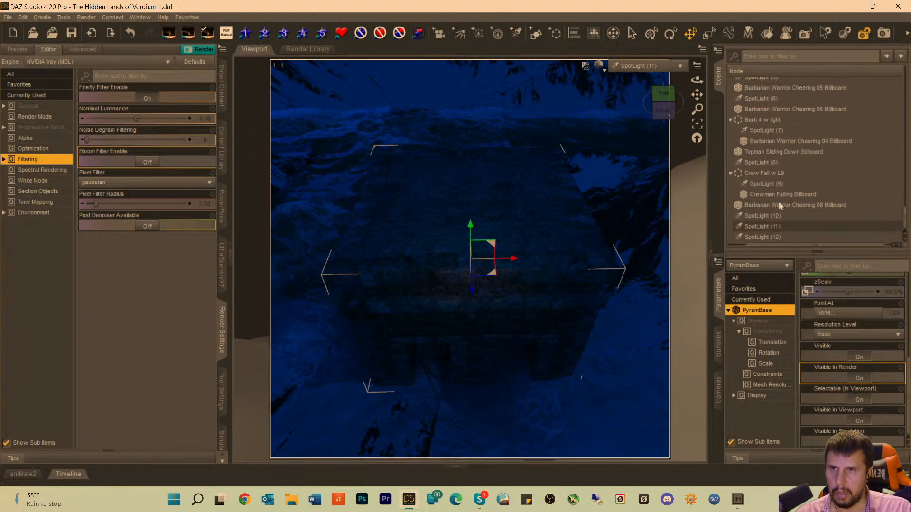
click(778, 228)
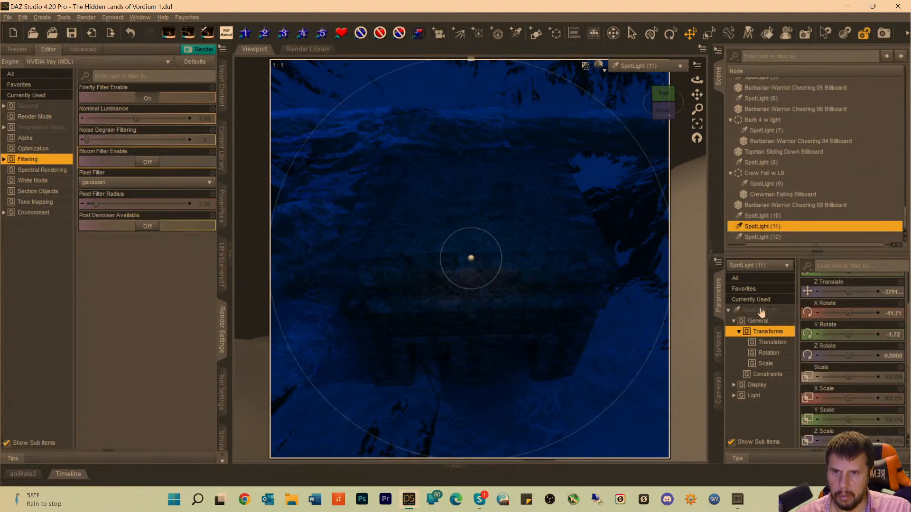
click(762, 311)
scroll(839, 364, down, 6)
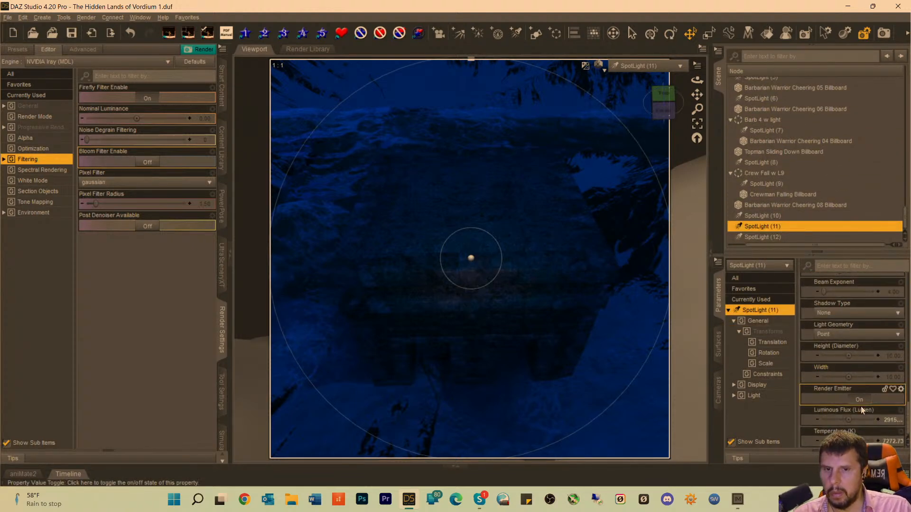
click(885, 421)
click(850, 420)
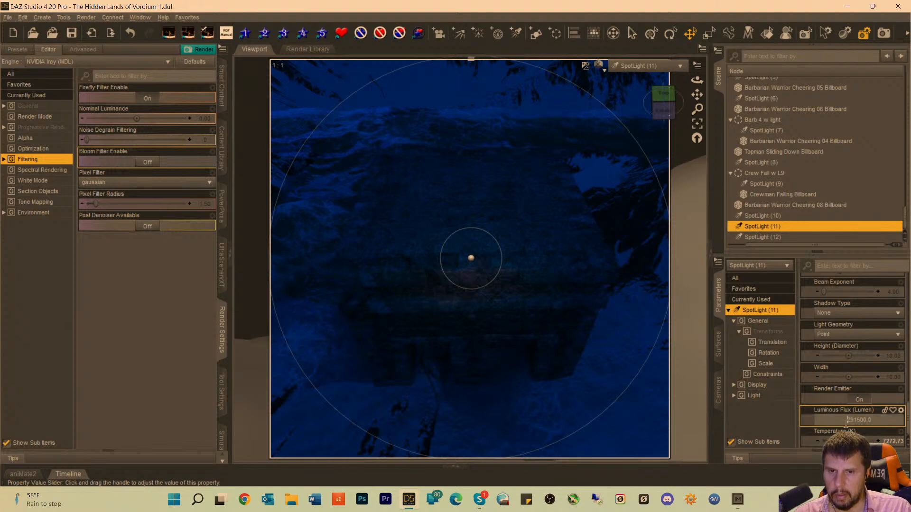
key(BackSpace)
text(8)
key(Return)
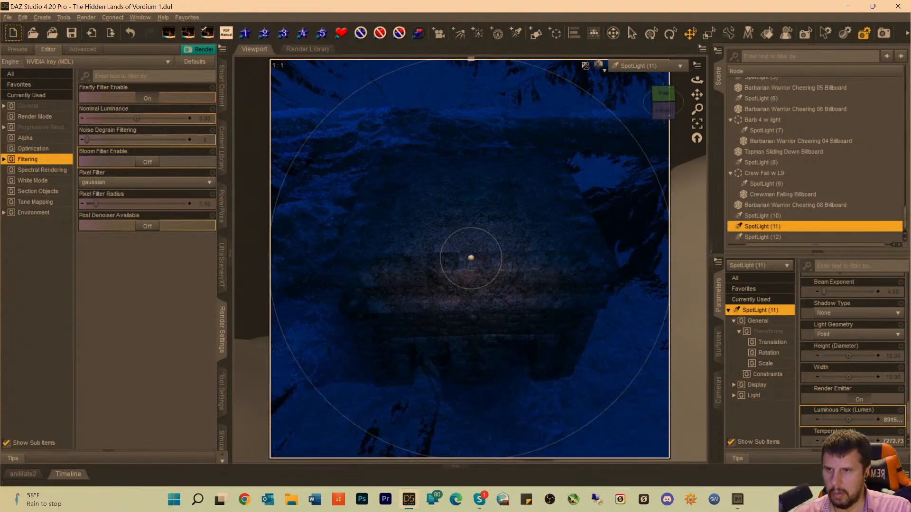
Return to the Camera view and move PyramBase slightly left along X, leaving it deselected to check its placement.
click(657, 68)
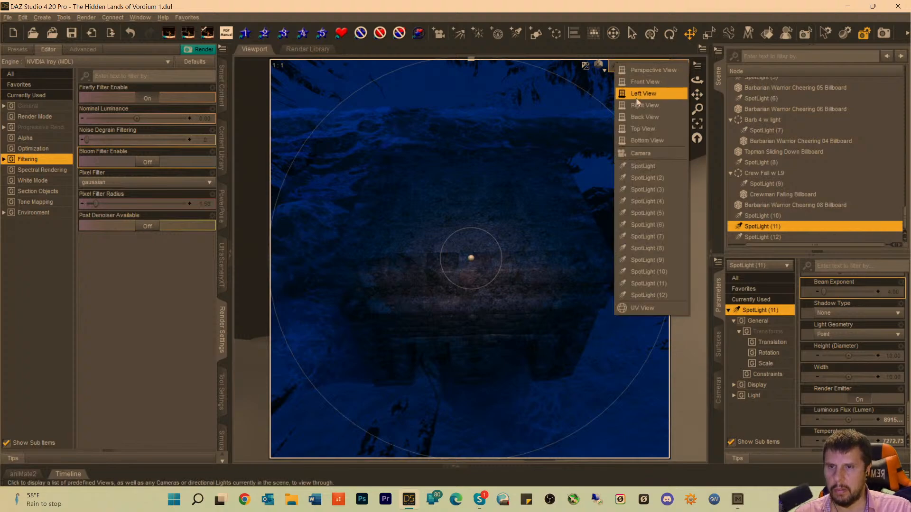
click(638, 152)
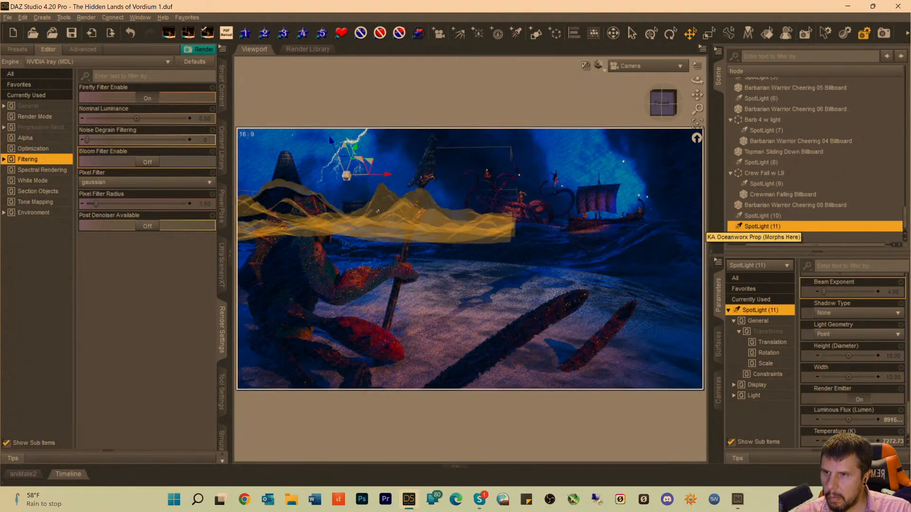
click(360, 210)
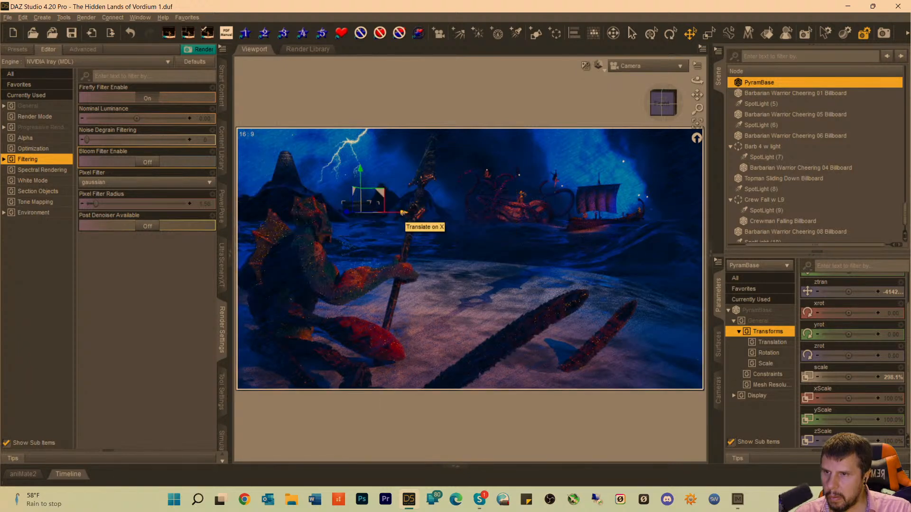
drag(403, 213, 397, 213)
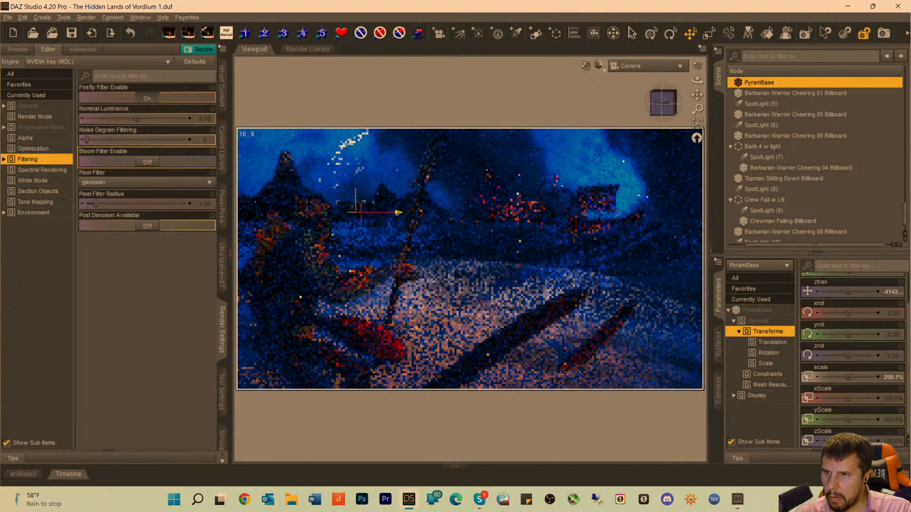
click(545, 119)
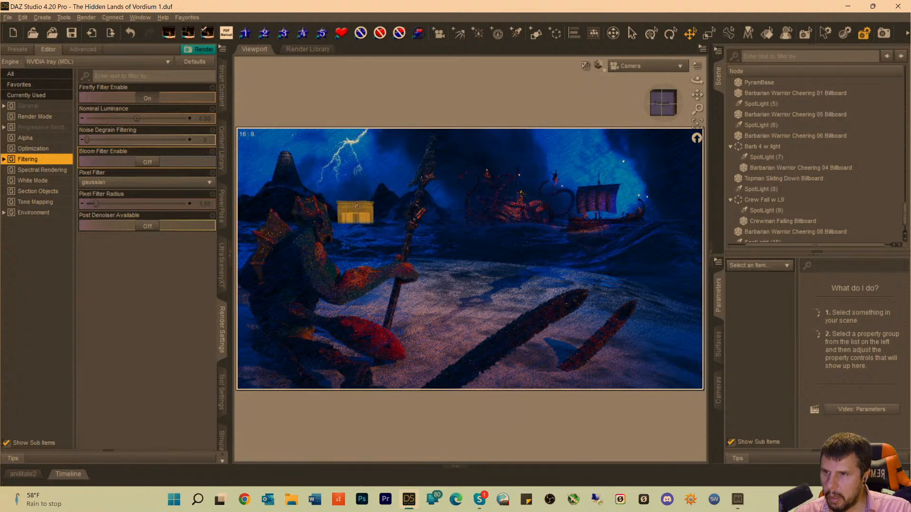
Raise PyramBase slightly, stretch its yScale to 158.5%, and lower it a little to fit the hillside.
click(358, 204)
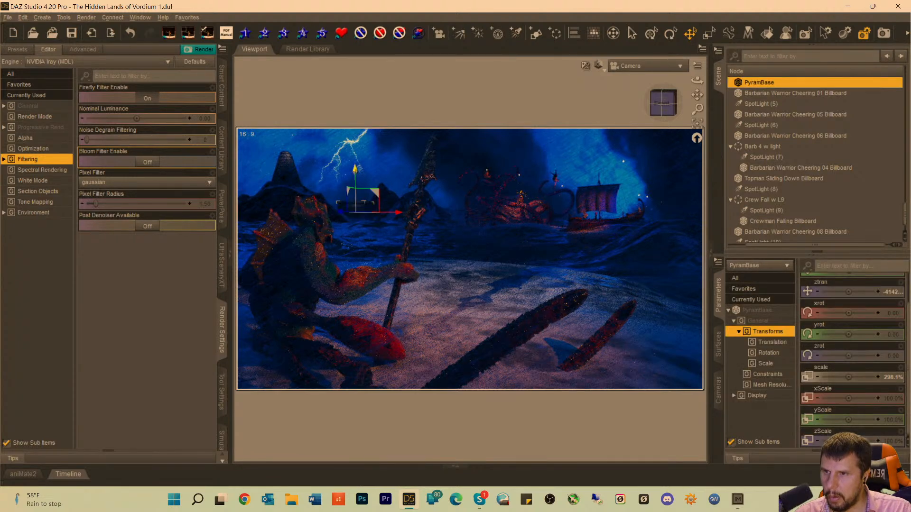
drag(355, 169, 355, 165)
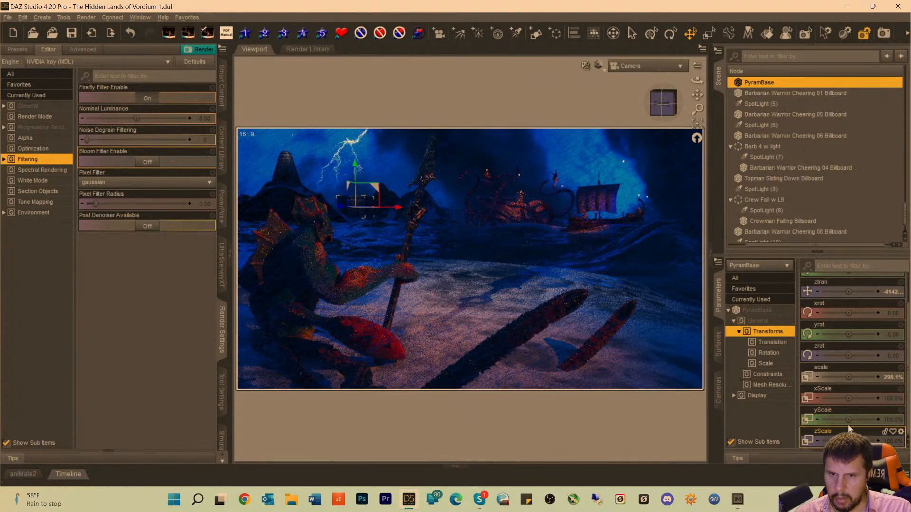
drag(848, 420, 862, 420)
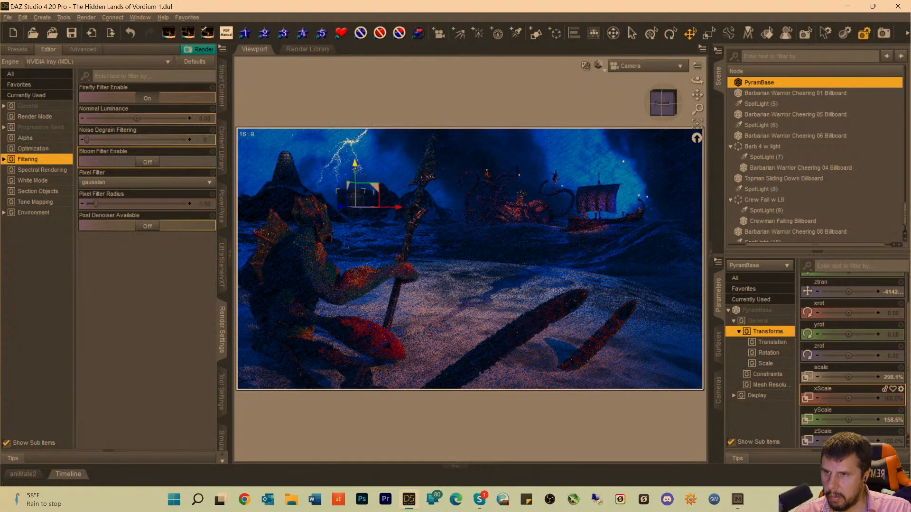
drag(355, 164, 353, 171)
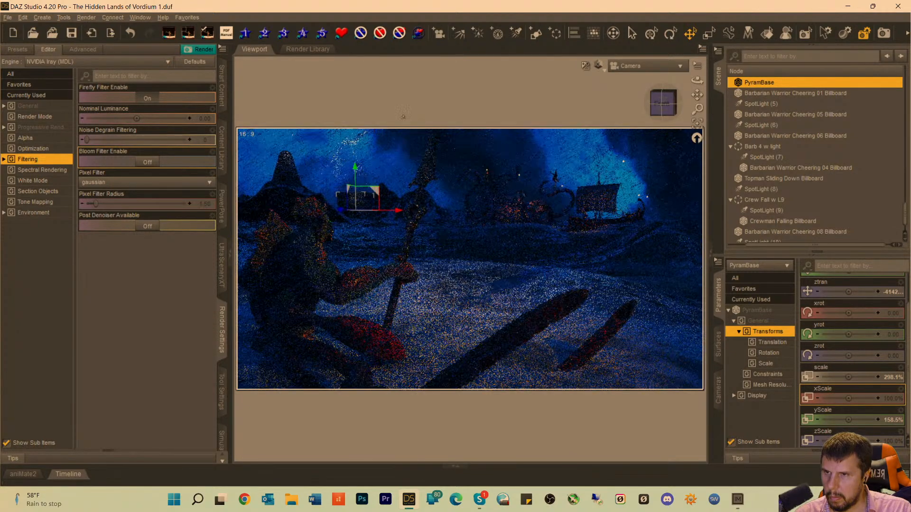
click(424, 119)
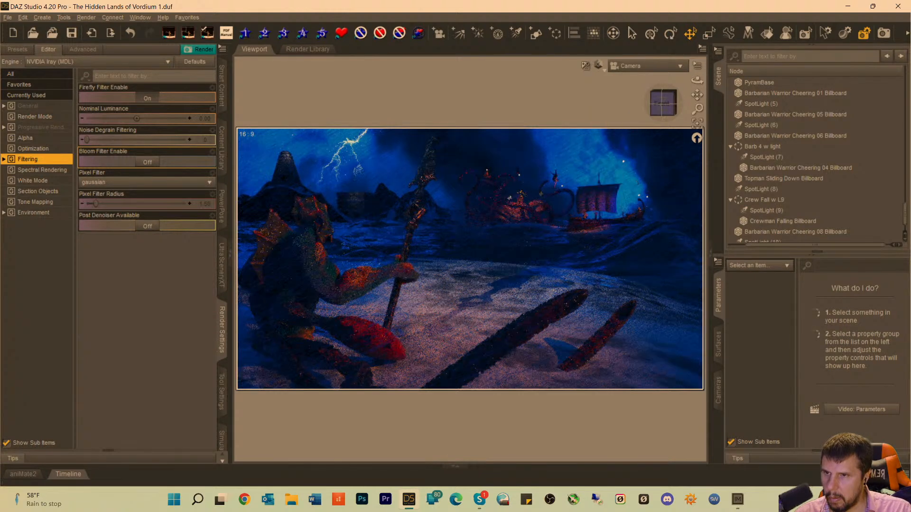
Reduce PyramBase's scale to 291.6%, set its yrot to 16.52 in Perspective View, and return to the Camera view with nothing selected.
click(356, 204)
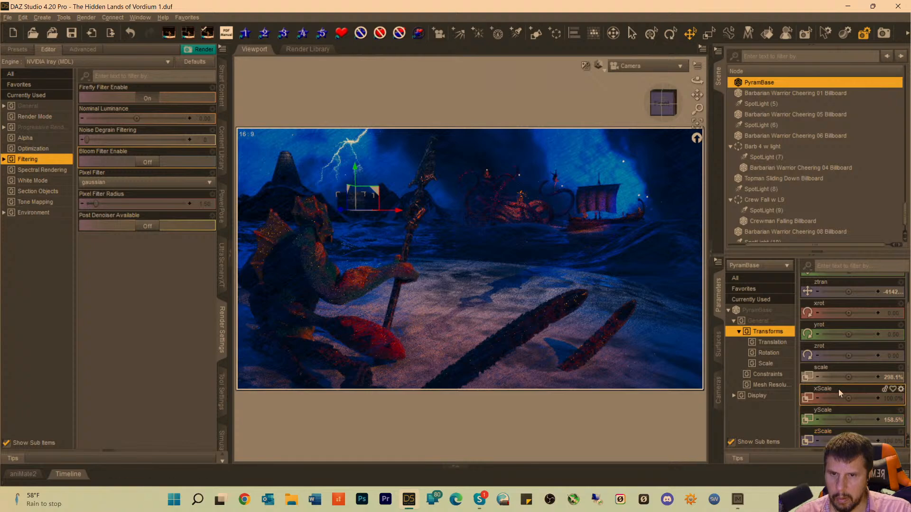
drag(848, 377, 840, 378)
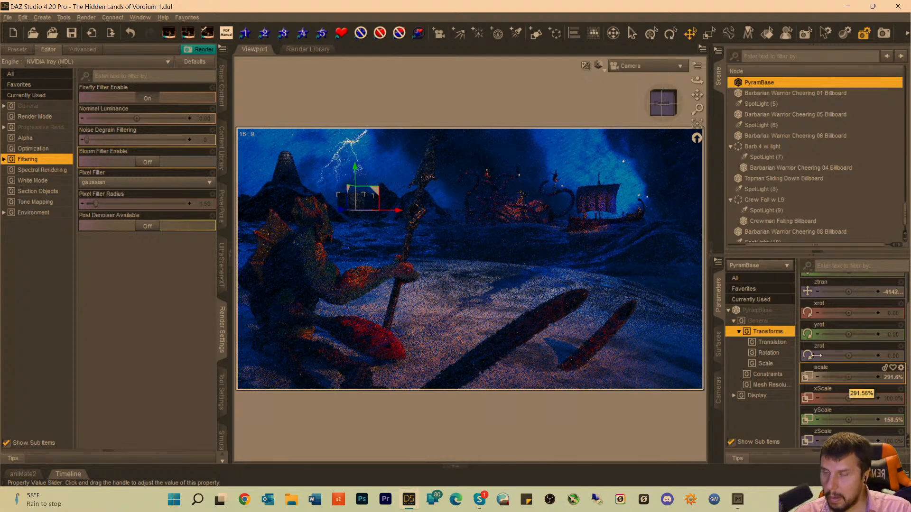
click(633, 66)
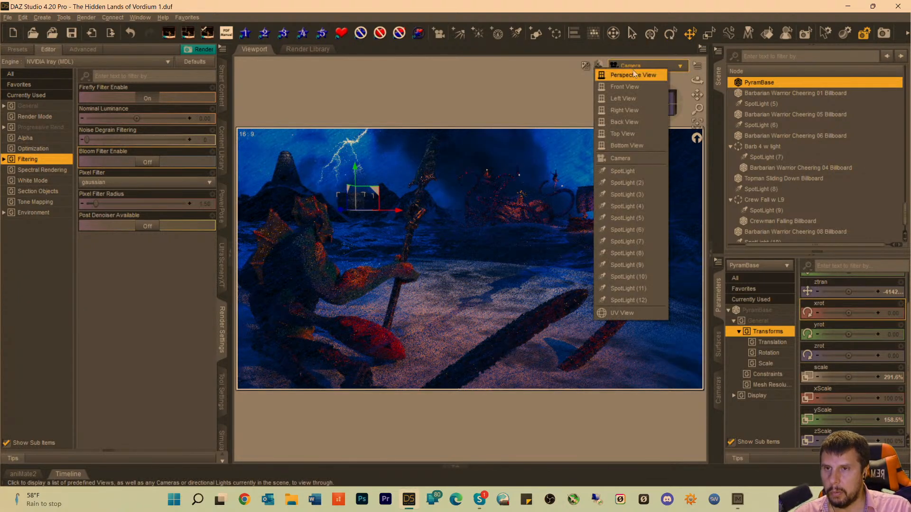
click(633, 74)
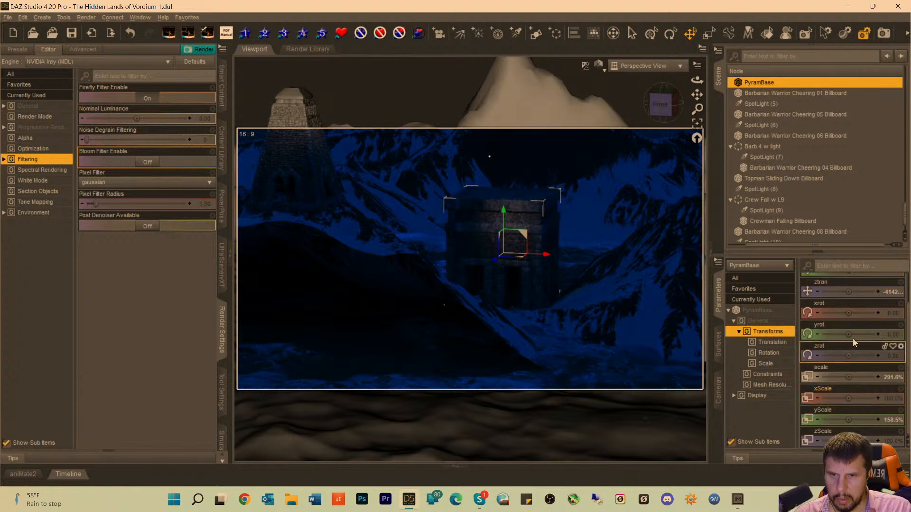
drag(847, 334, 857, 334)
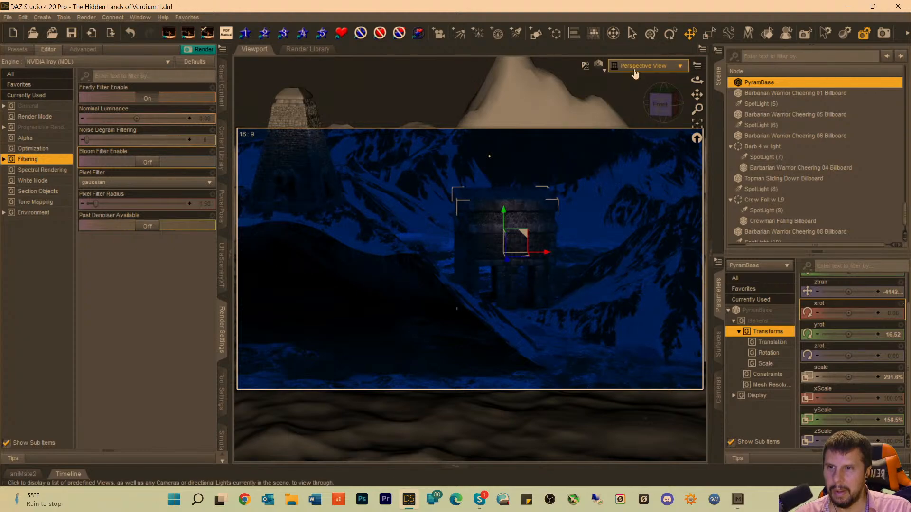
click(634, 66)
click(621, 158)
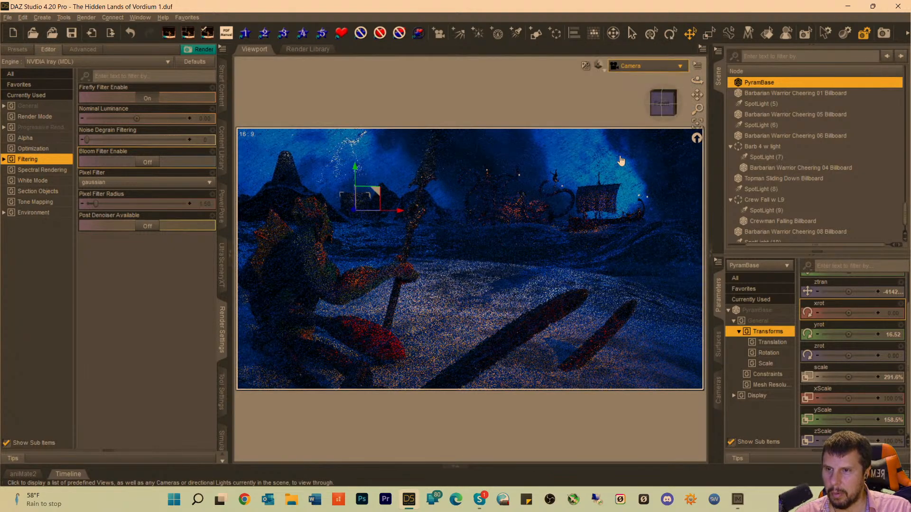
click(476, 150)
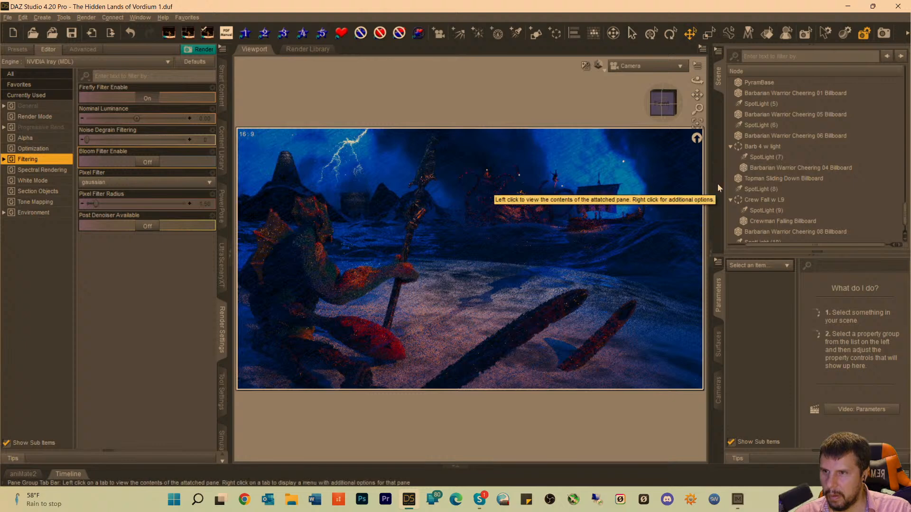
Shift PyramBase slightly left along X, turn its yrot to 30.25, and deselect it.
click(345, 213)
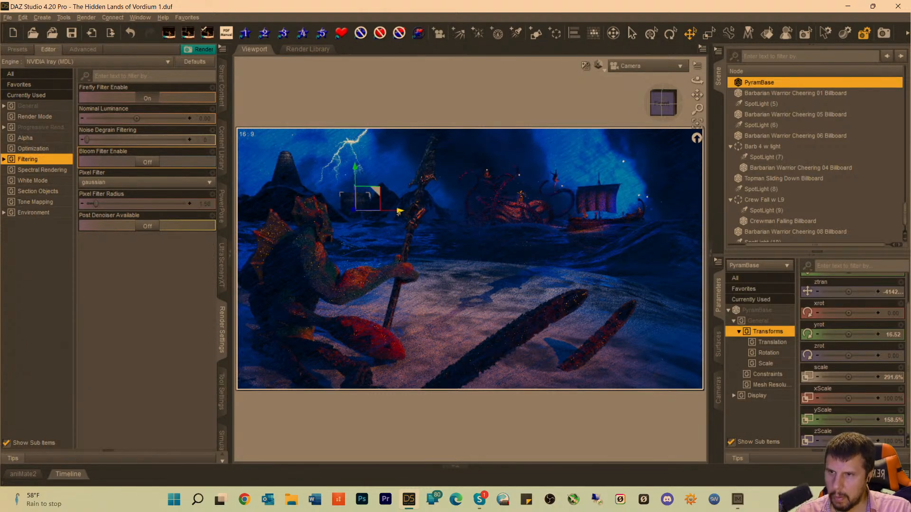
drag(399, 212, 394, 213)
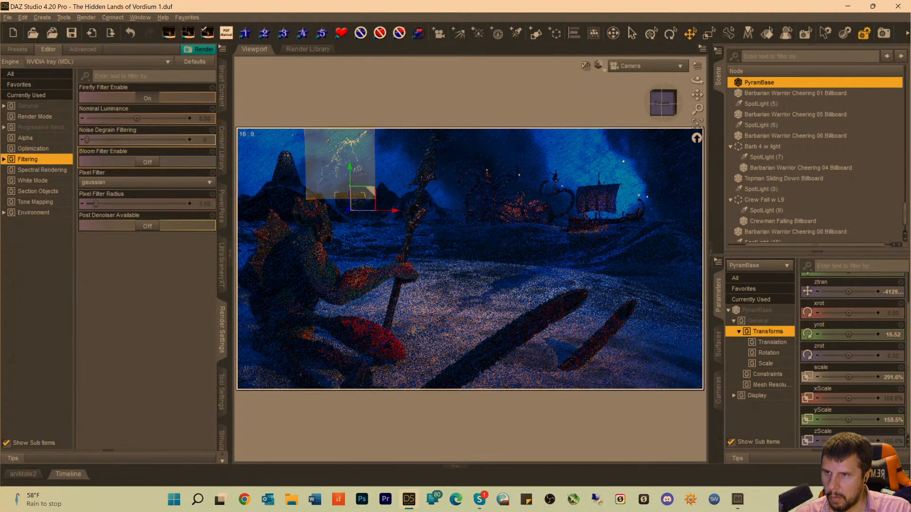
click(399, 118)
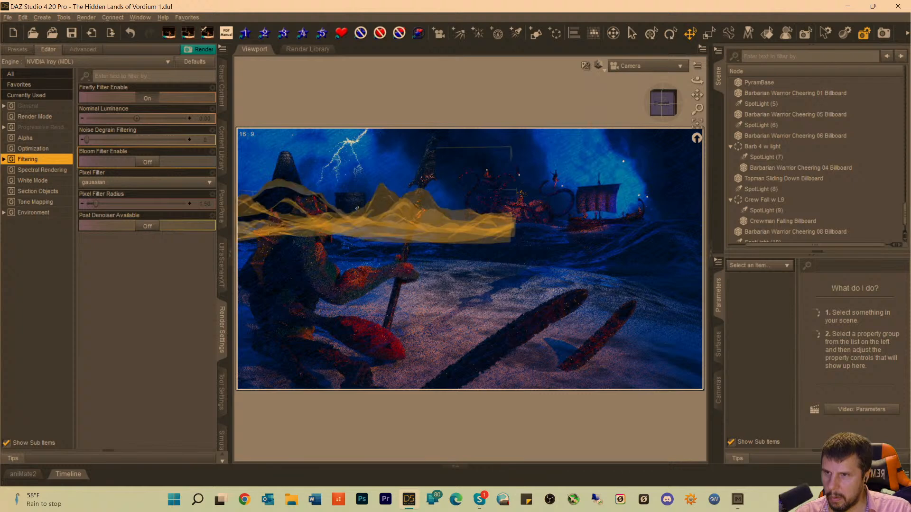
click(358, 208)
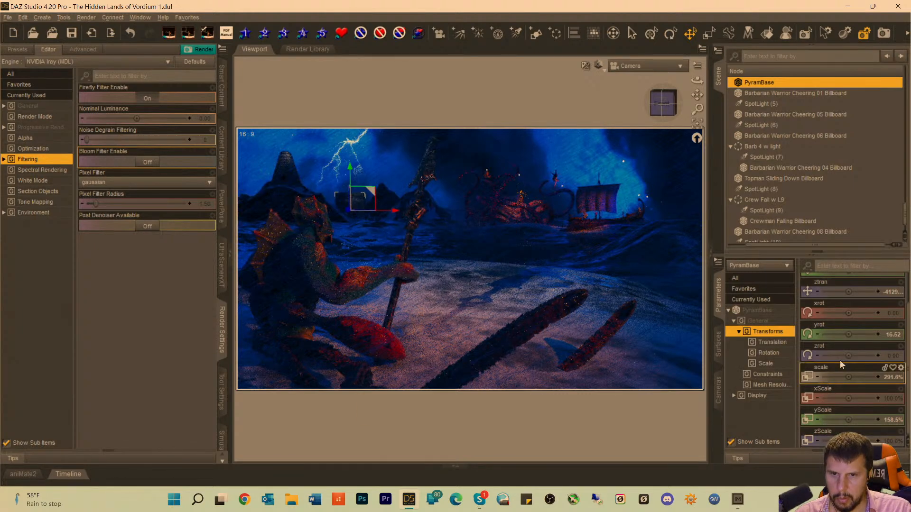
drag(848, 335, 859, 334)
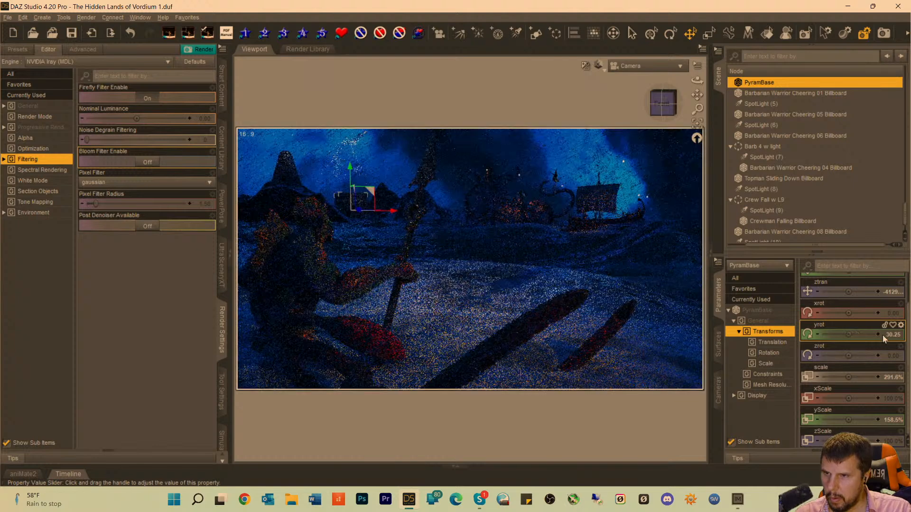
click(458, 112)
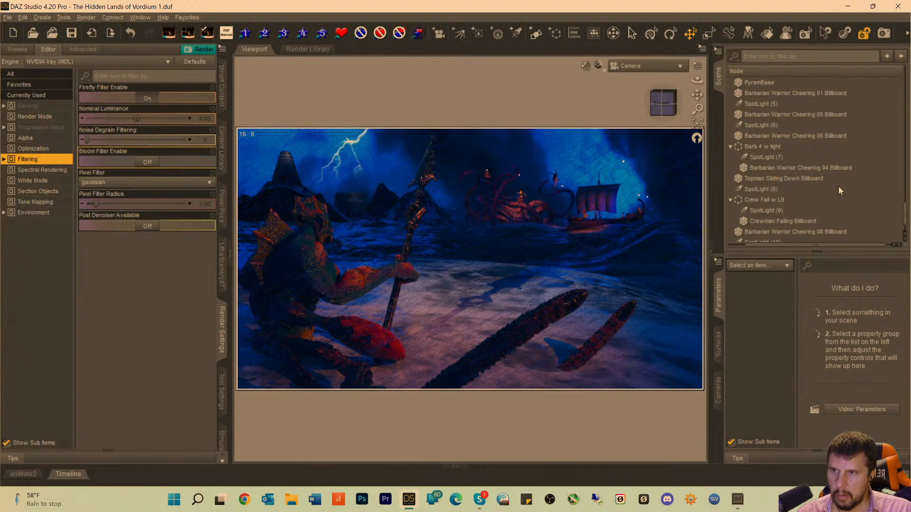
Through the SpotLight (4) view, back the light away from PyramTower and orbit it to X Rotate -48.59 and Y Rotate 71.62, then restore the Camera view.
scroll(809, 180, up, 4)
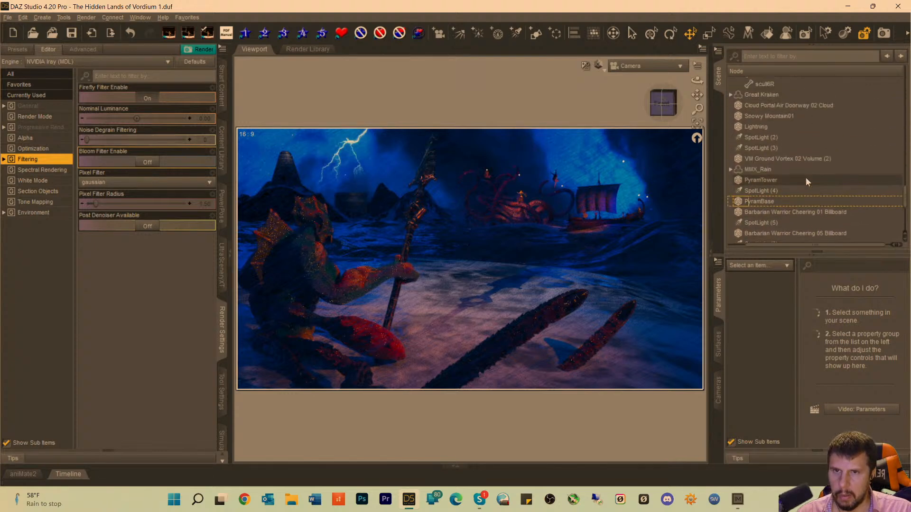
click(751, 194)
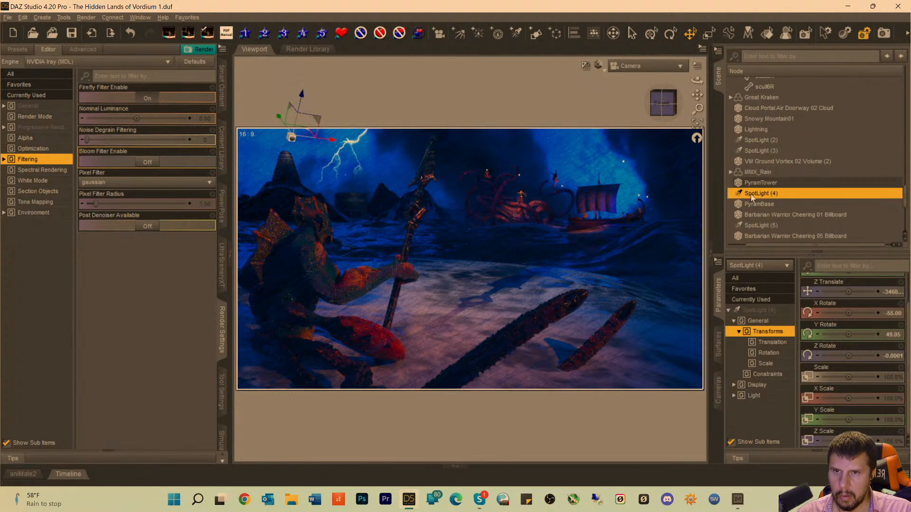
click(631, 67)
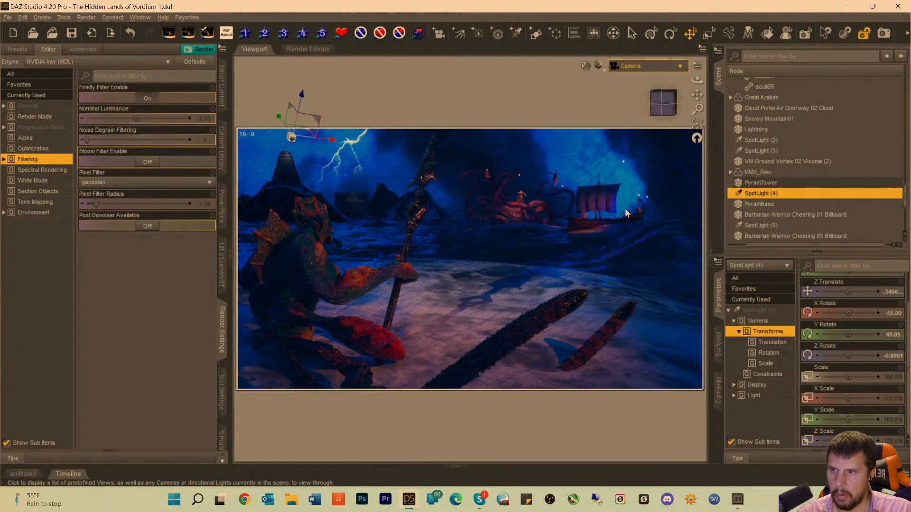
click(622, 207)
scroll(495, 304, down, 6)
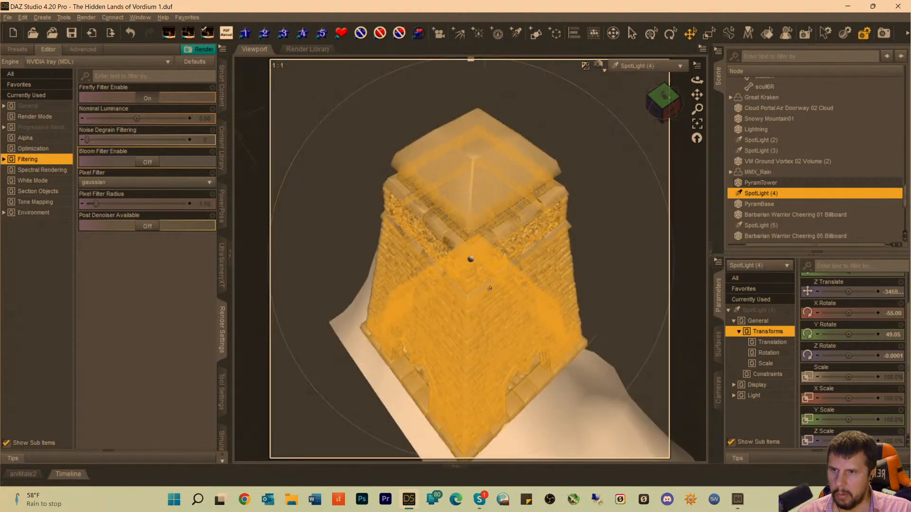
scroll(503, 266, down, 10)
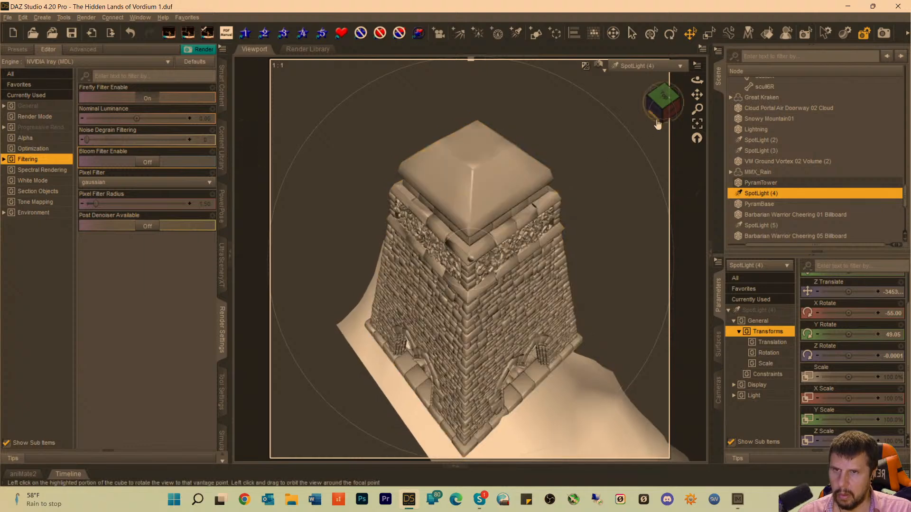
scroll(503, 266, down, 8)
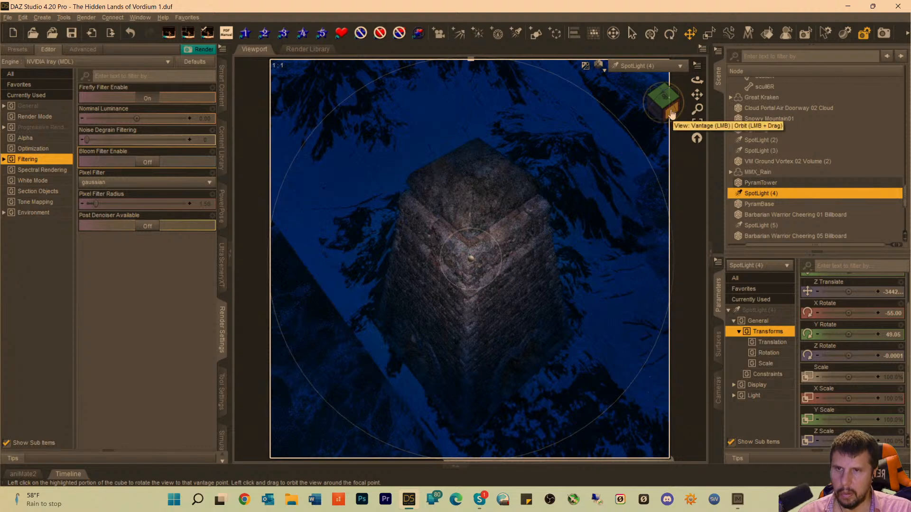
drag(671, 114, 648, 115)
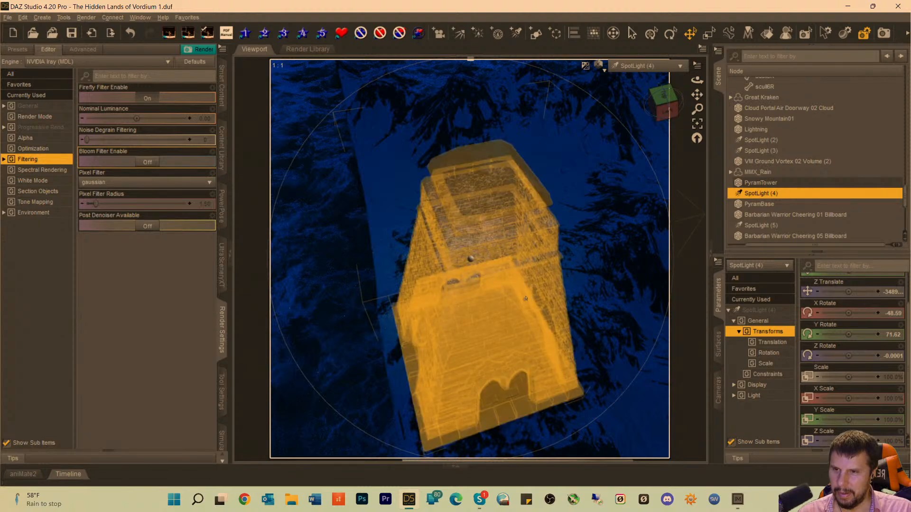
scroll(467, 266, down, 3)
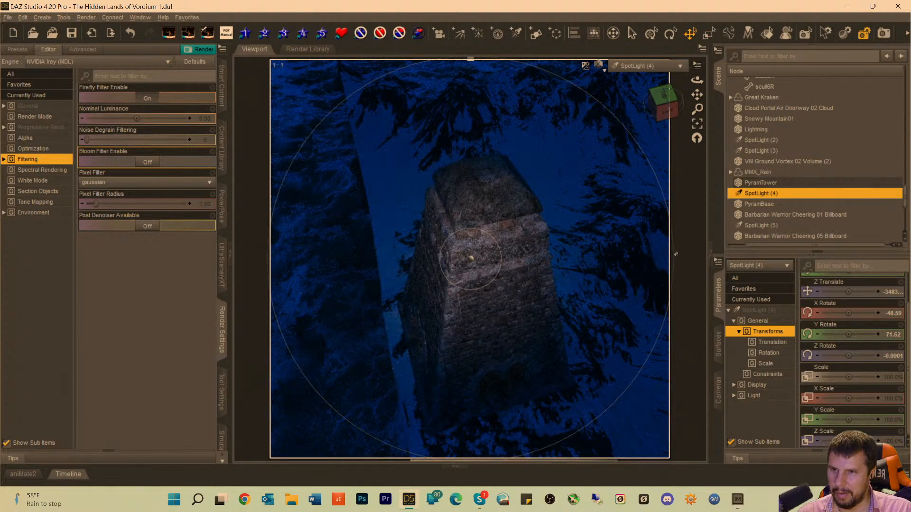
click(636, 66)
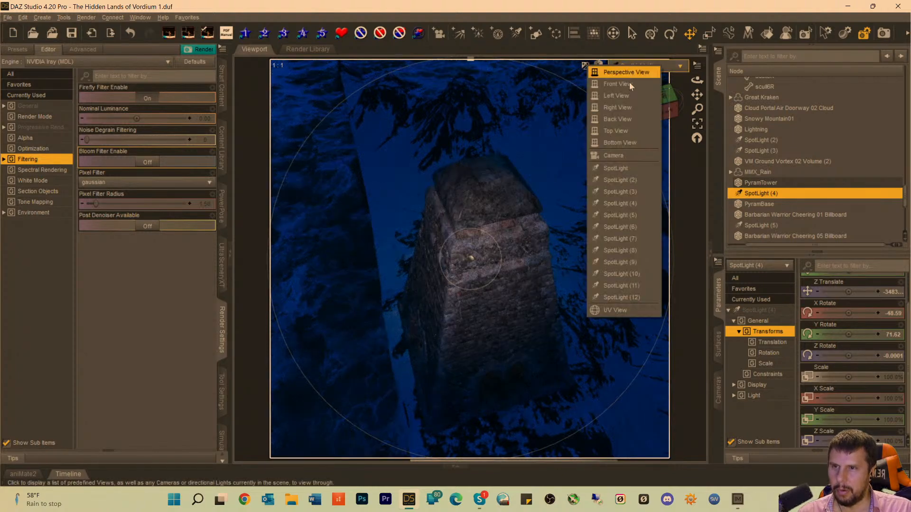
click(613, 155)
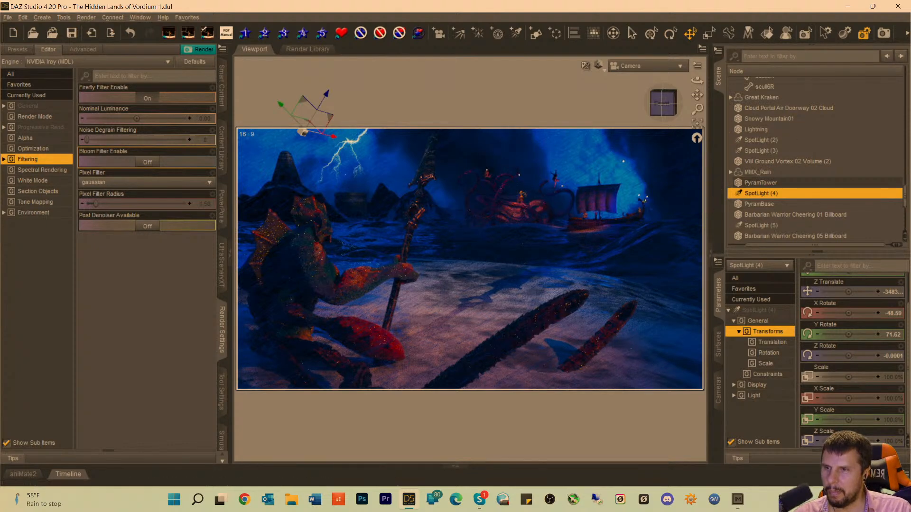
Scale PyramTower down to 175.1% and reduce PyramBase in stages to 184.7%.
click(280, 175)
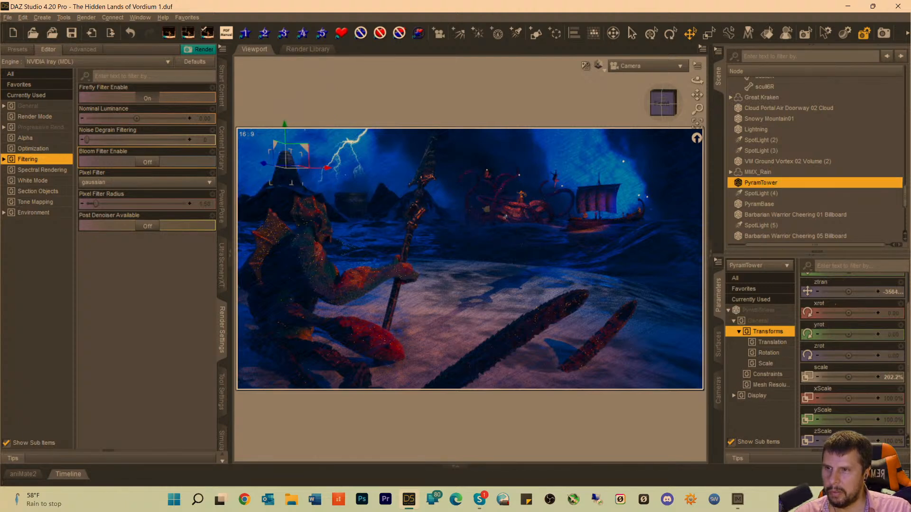
drag(847, 378, 842, 378)
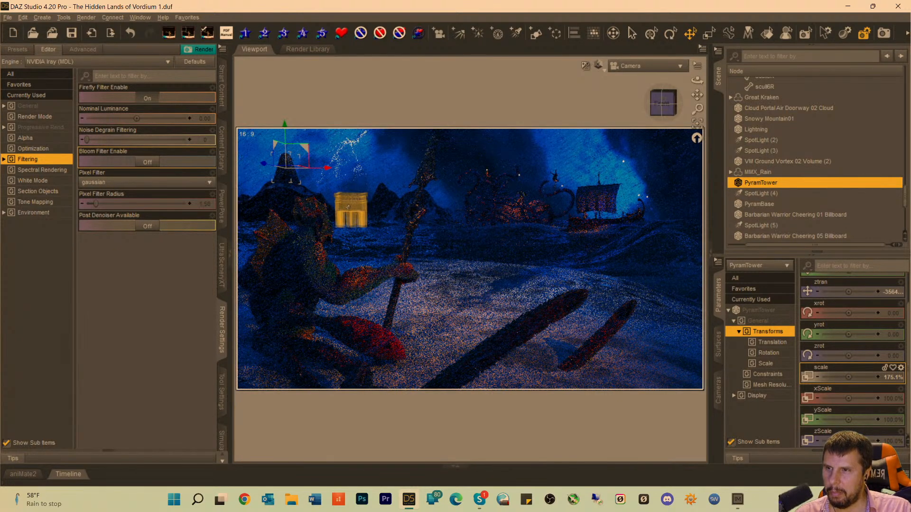
click(348, 208)
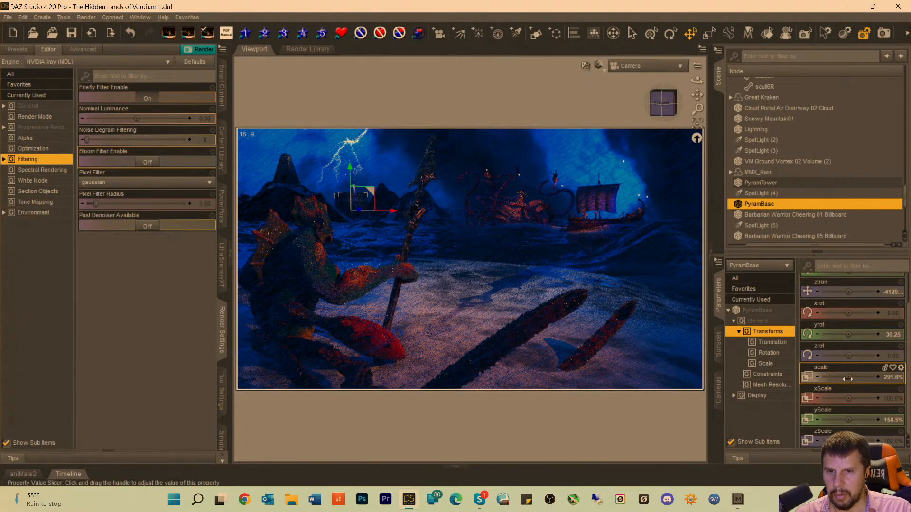
drag(847, 379, 845, 378)
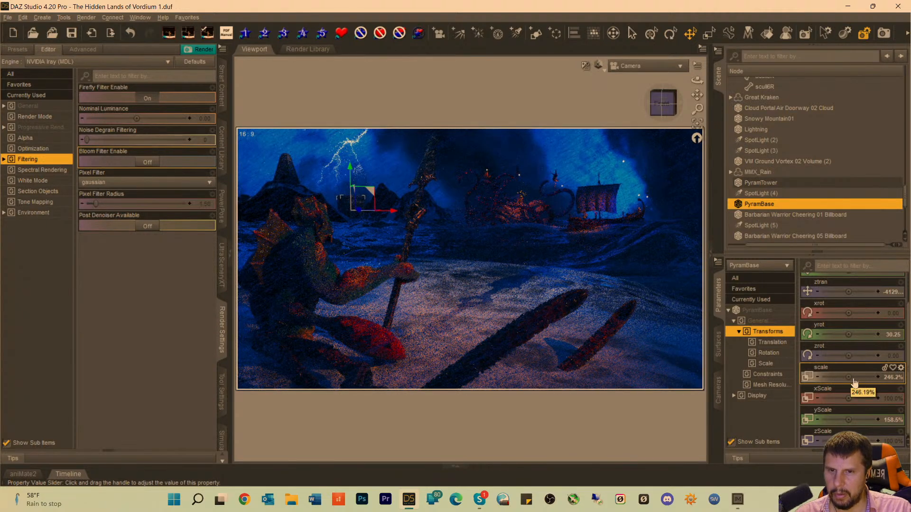
drag(848, 378, 842, 377)
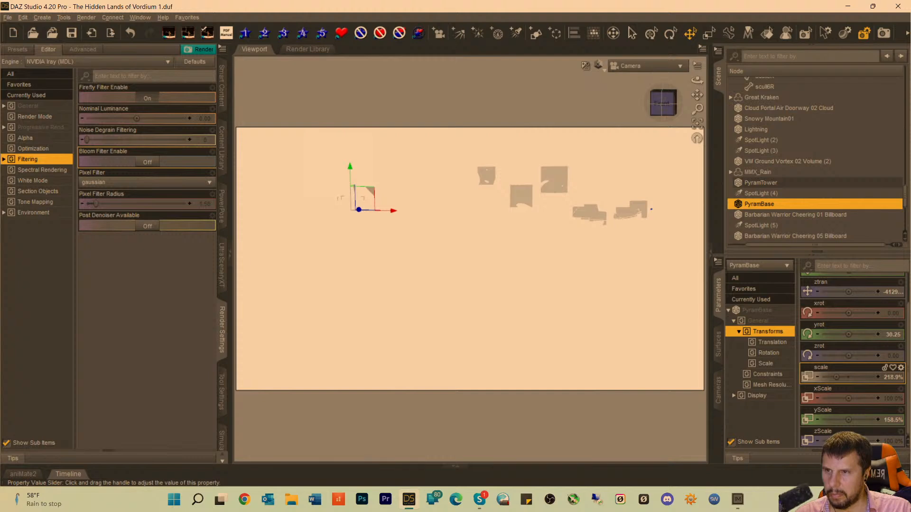
click(545, 83)
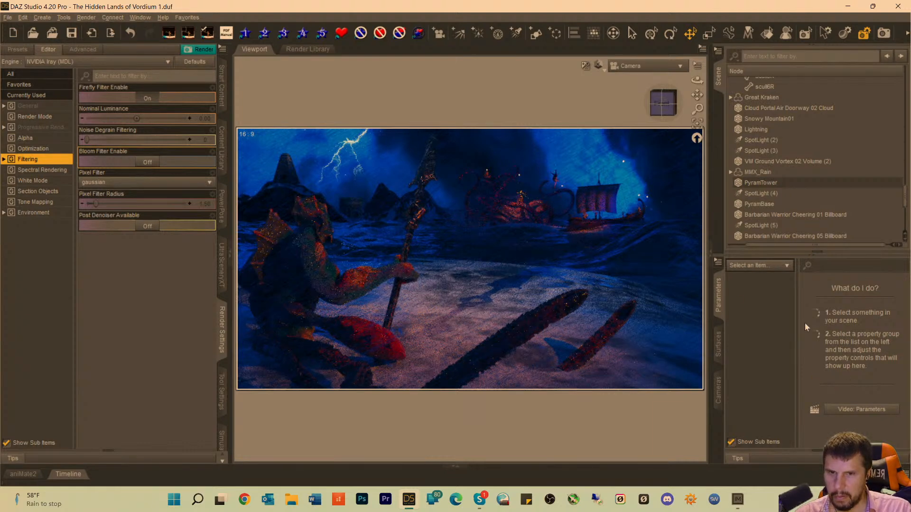
click(351, 206)
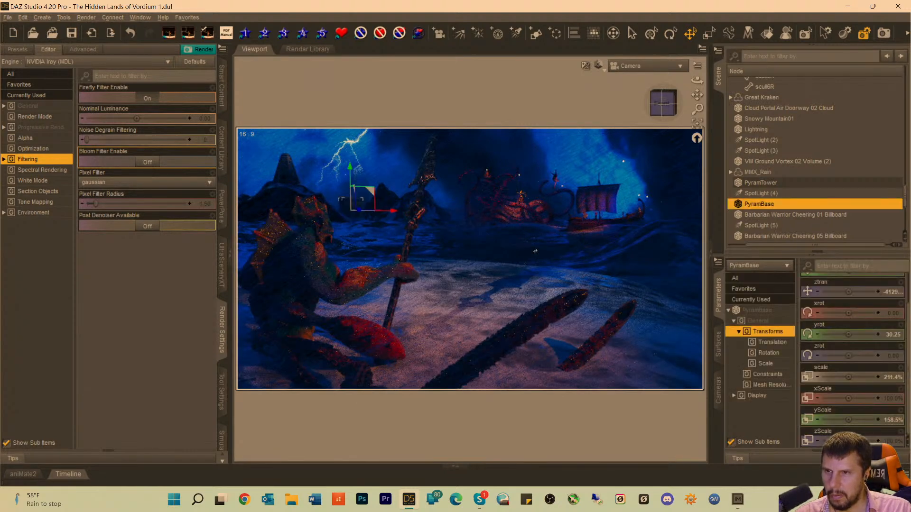
drag(849, 377, 841, 377)
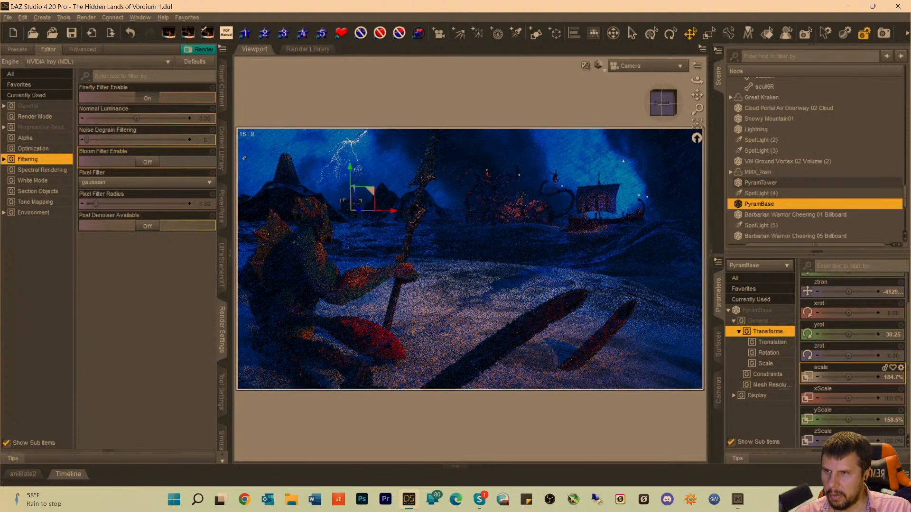
Scale PyramTower down to 151.9%, lower it onto the hilltop, and save the scene.
click(285, 169)
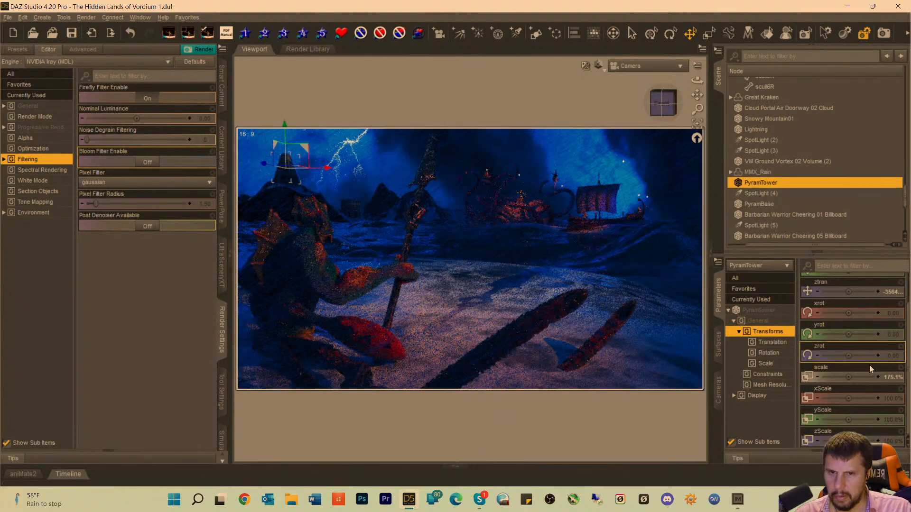
drag(848, 377, 837, 377)
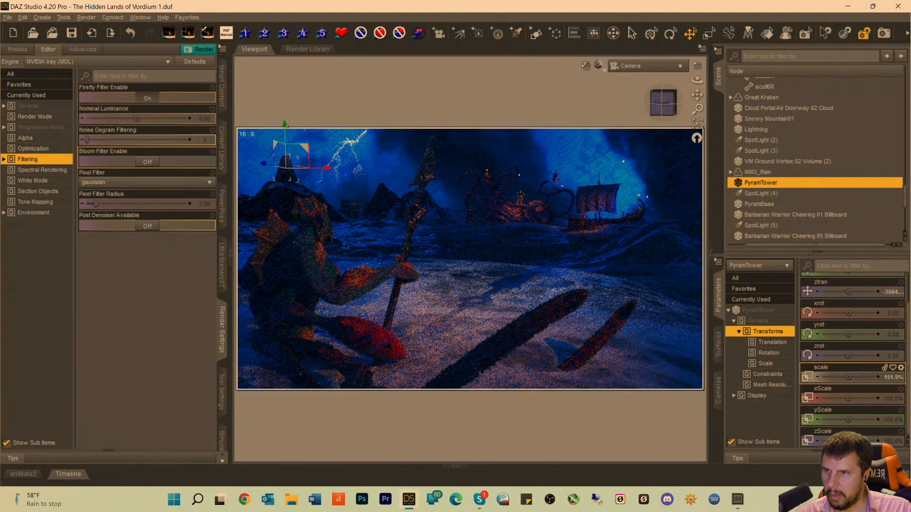
drag(285, 125, 287, 135)
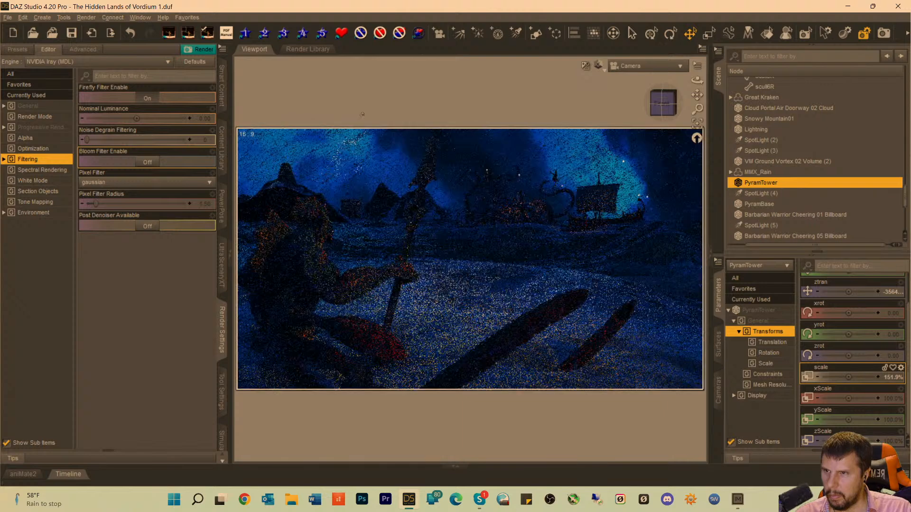
click(362, 114)
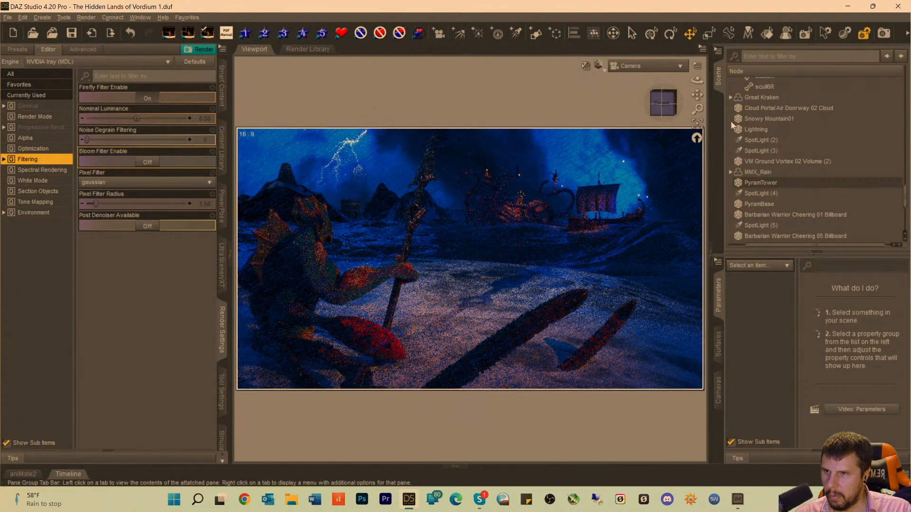
key(ctrl+s)
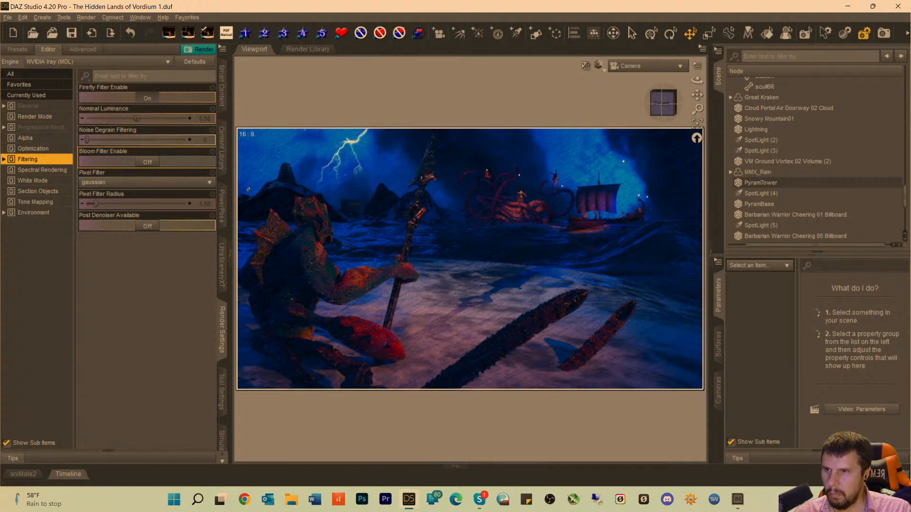
Raise PyramTower slightly on its hill, fine-tune its height, and deselect it.
click(286, 173)
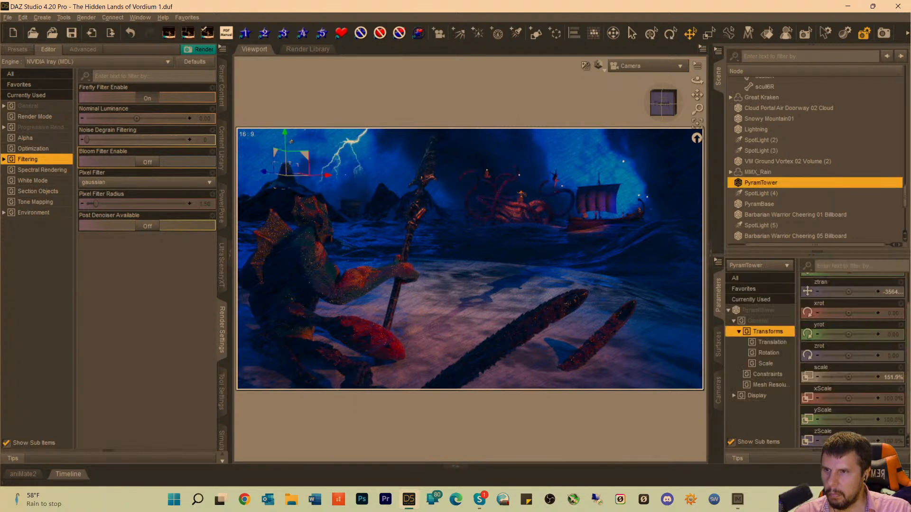
drag(285, 133, 286, 118)
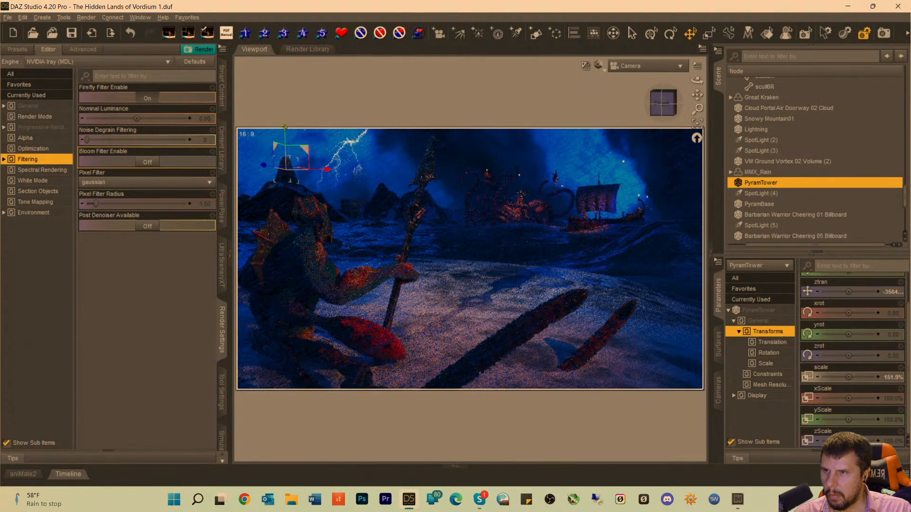
drag(285, 127, 285, 131)
click(314, 109)
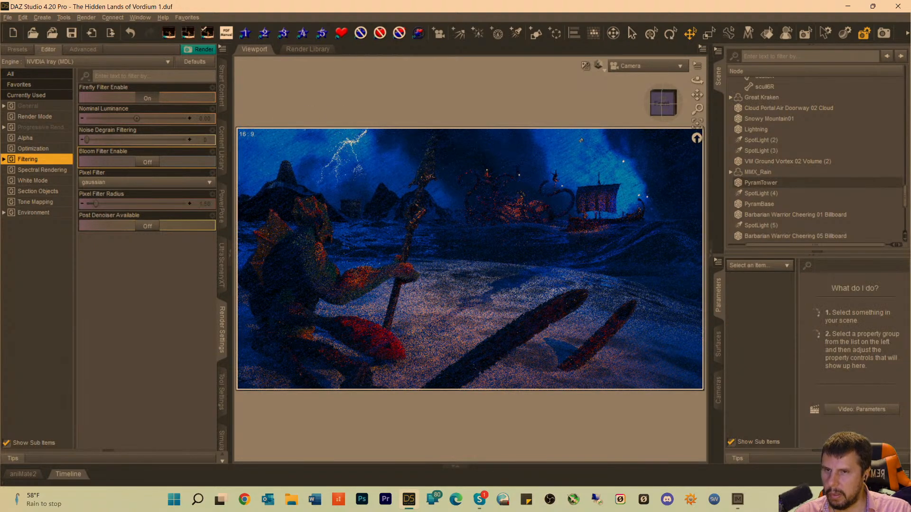
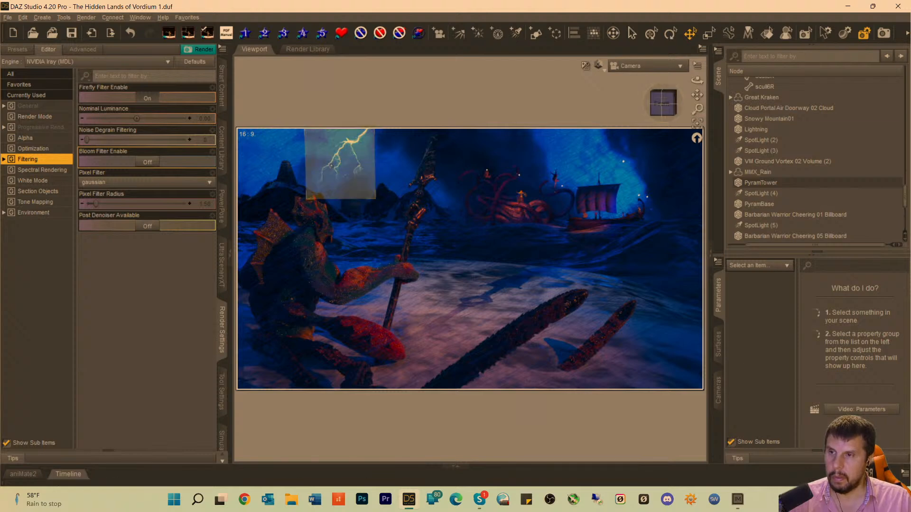
Select the Lightning plane, frame it in Perspective View, and move it farther back across the water toward the mountains.
click(331, 166)
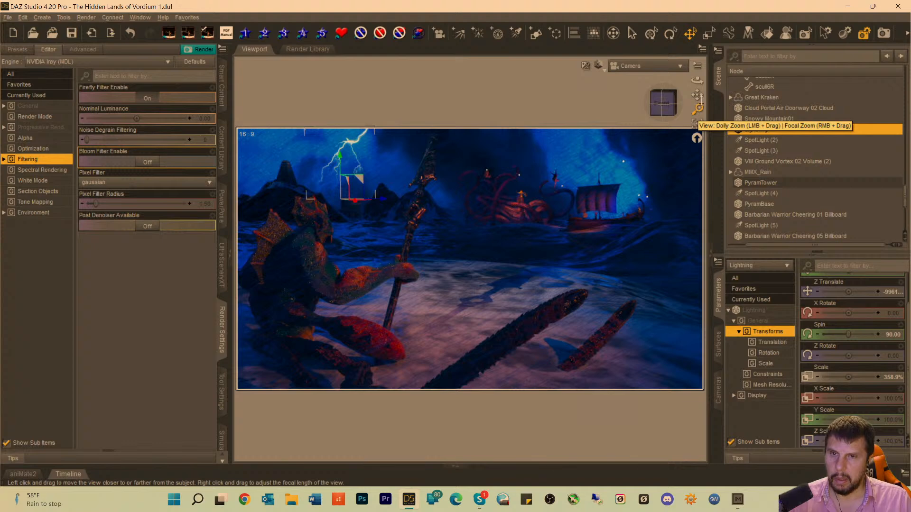
click(642, 70)
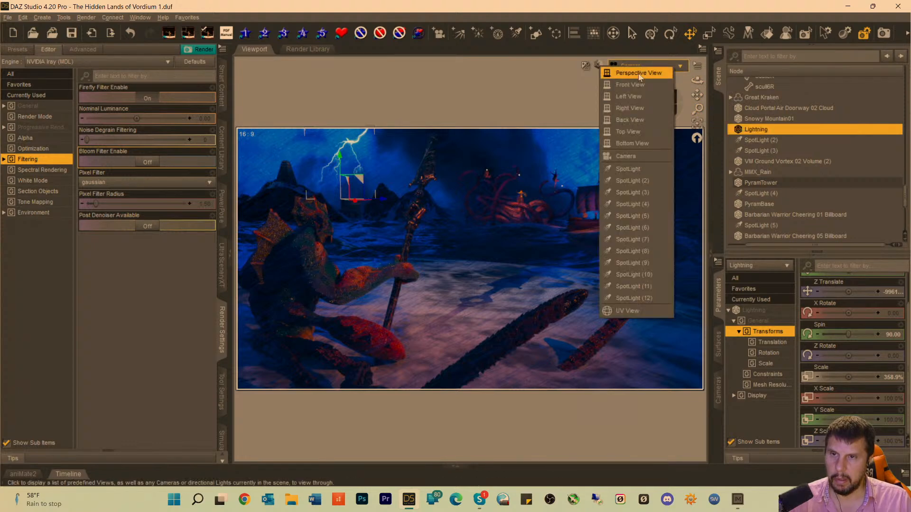
click(646, 73)
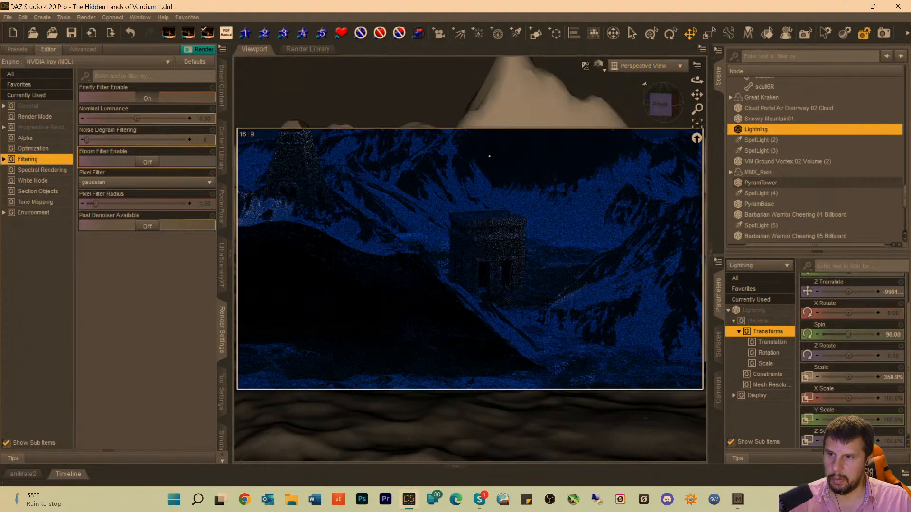
click(696, 124)
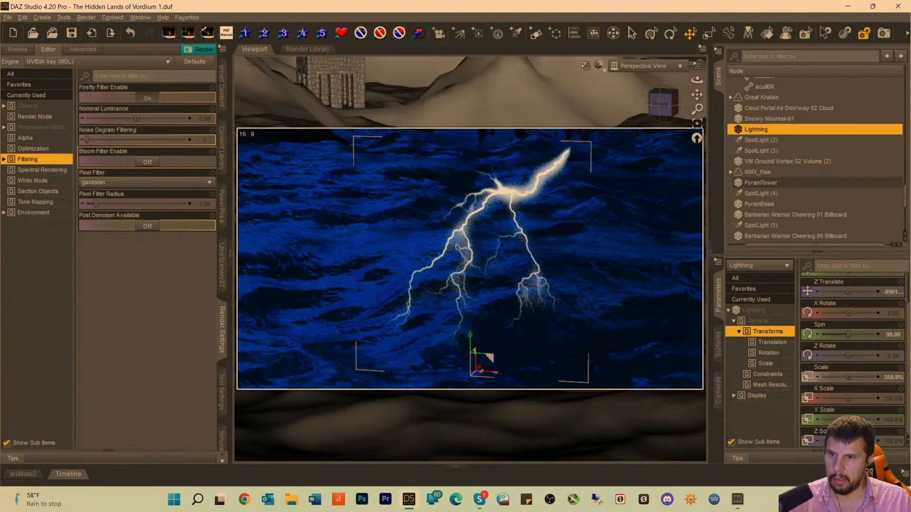
drag(481, 371, 589, 127)
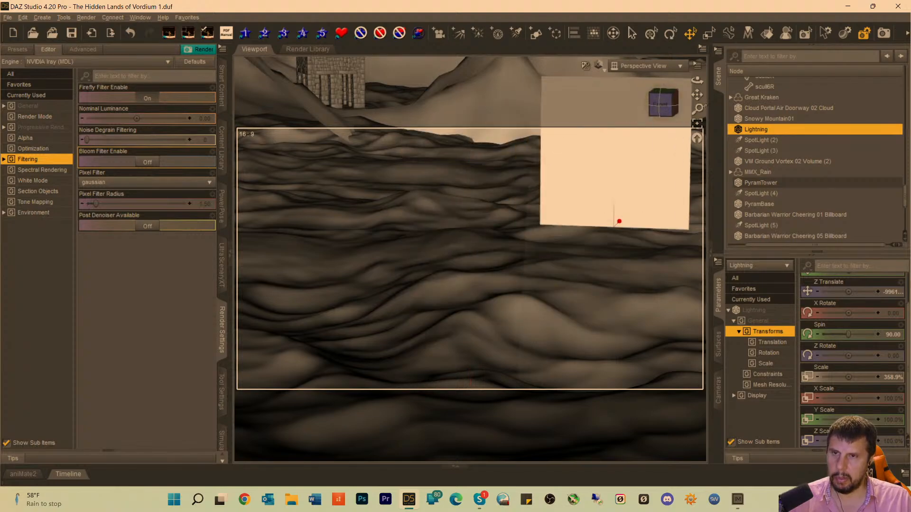
drag(696, 94, 698, 183)
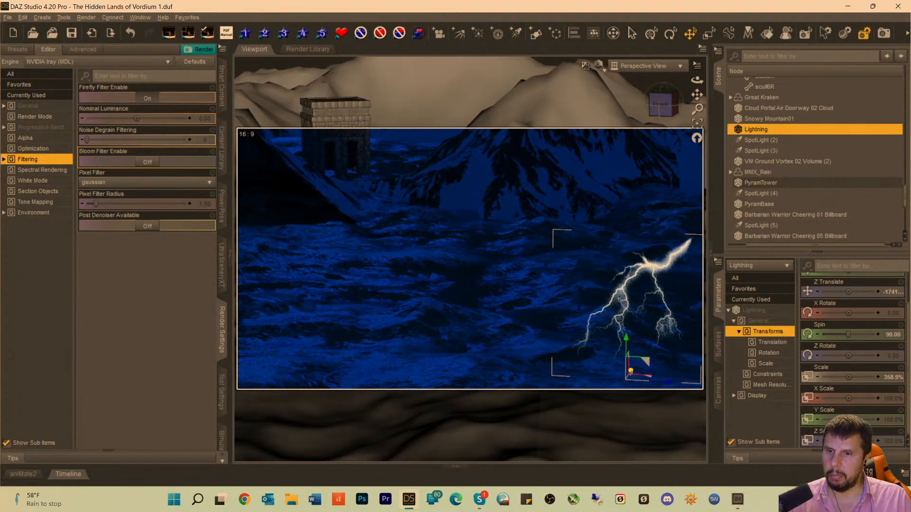
mouse_move(631, 371)
mouse_down()
mouse_move(643, 360)
mouse_move(653, 279)
mouse_move(670, 239)
mouse_move(697, 253)
mouse_up()
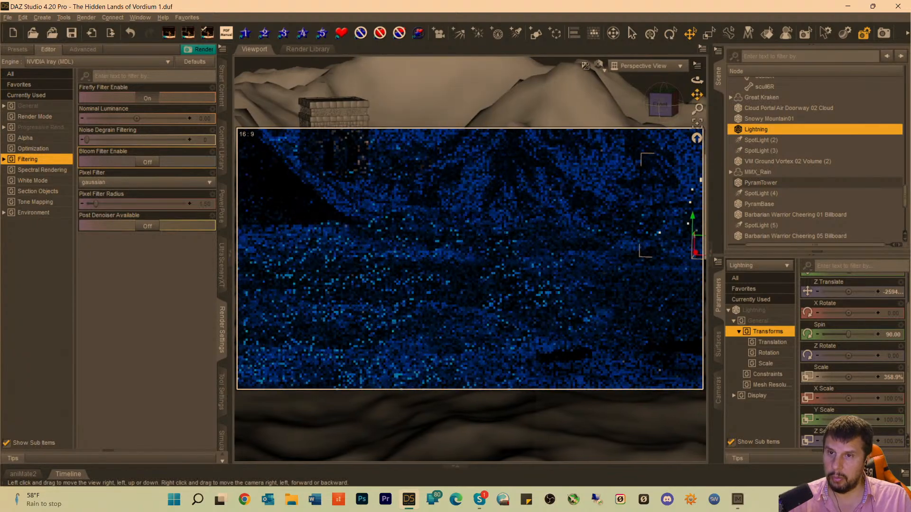
Slide the Lightning plane sideways toward the temple and push it farther back among the mountains.
drag(697, 95, 626, 88)
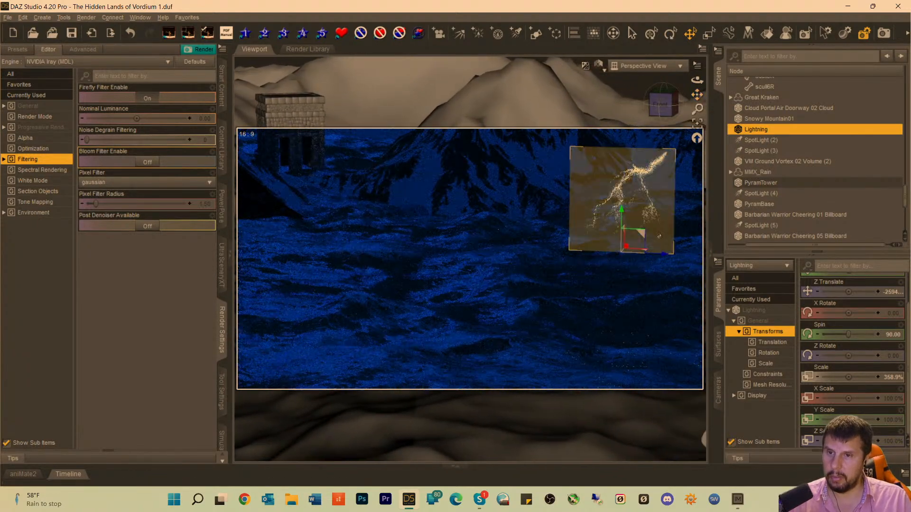
drag(663, 254, 306, 199)
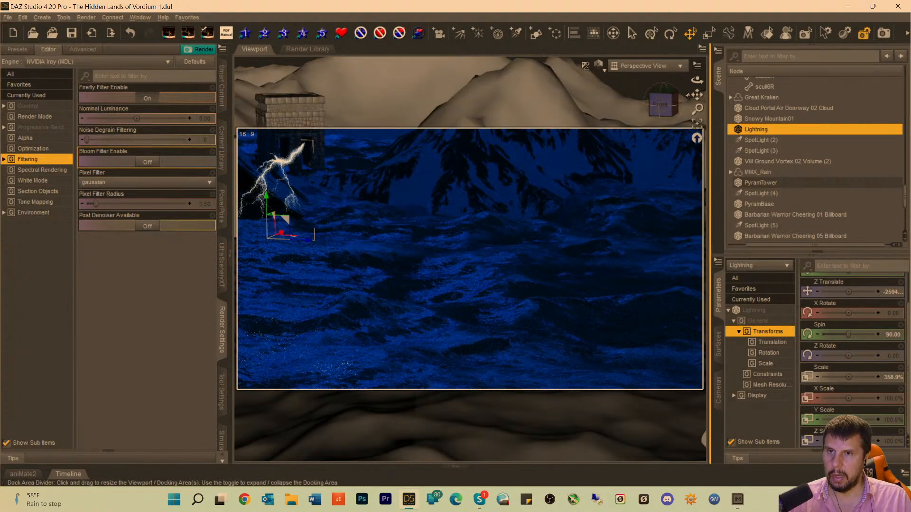
drag(696, 95, 721, 157)
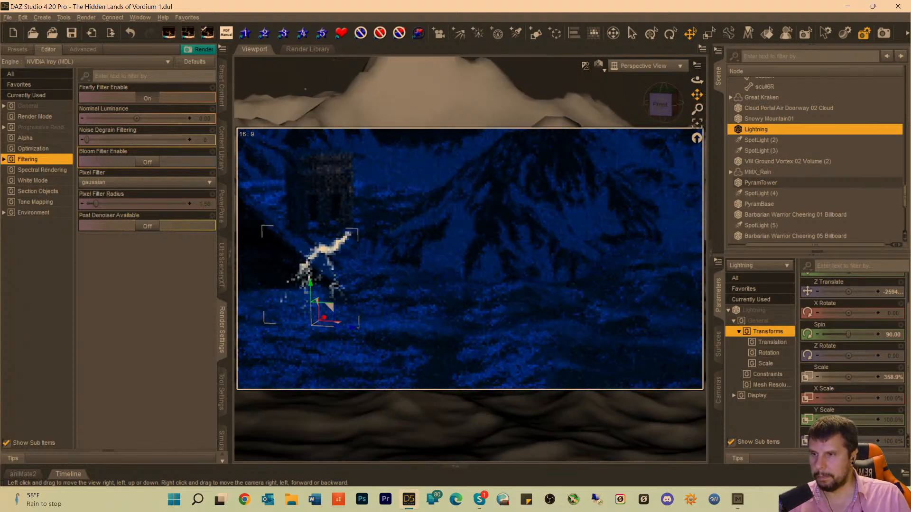
drag(697, 94, 758, 176)
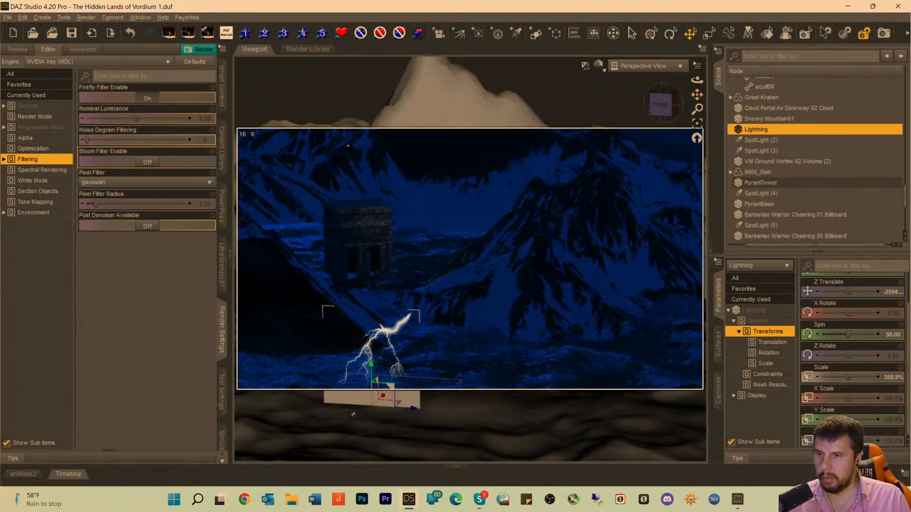
mouse_move(382, 397)
mouse_down()
mouse_move(427, 332)
mouse_move(438, 347)
mouse_up()
drag(455, 257, 568, 242)
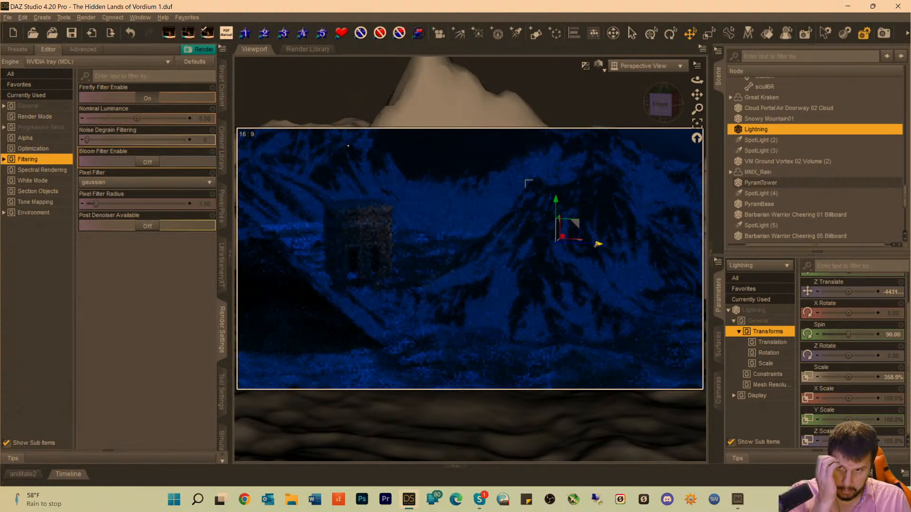
drag(598, 244, 351, 236)
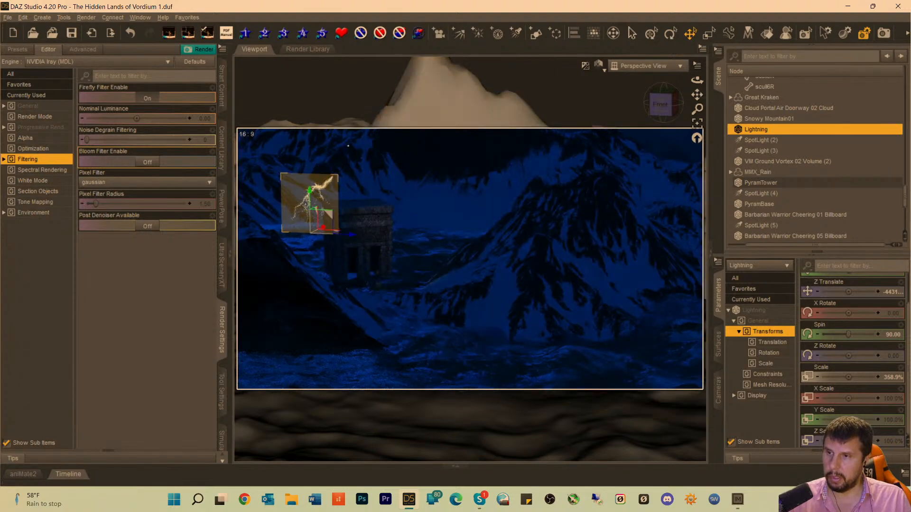
Raise the Lightning plane about 3220 cm above the temple and restore the Camera view.
drag(313, 208, 317, 75)
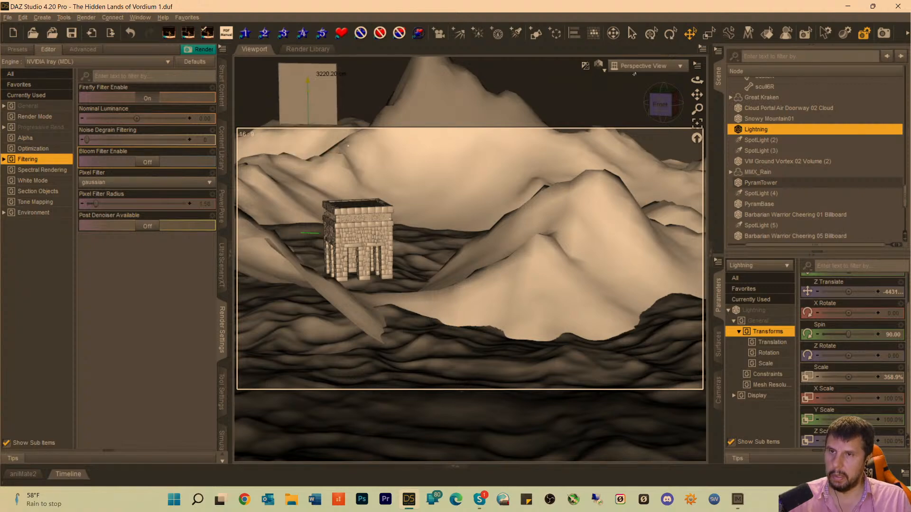
click(645, 65)
click(616, 156)
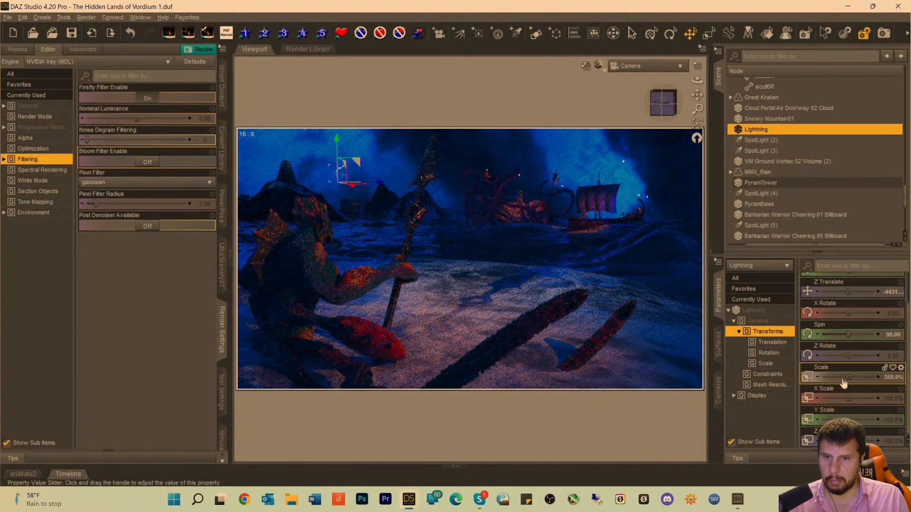
Enlarge the Lightning plane in stages to a Scale of 936.8%.
drag(853, 377, 877, 377)
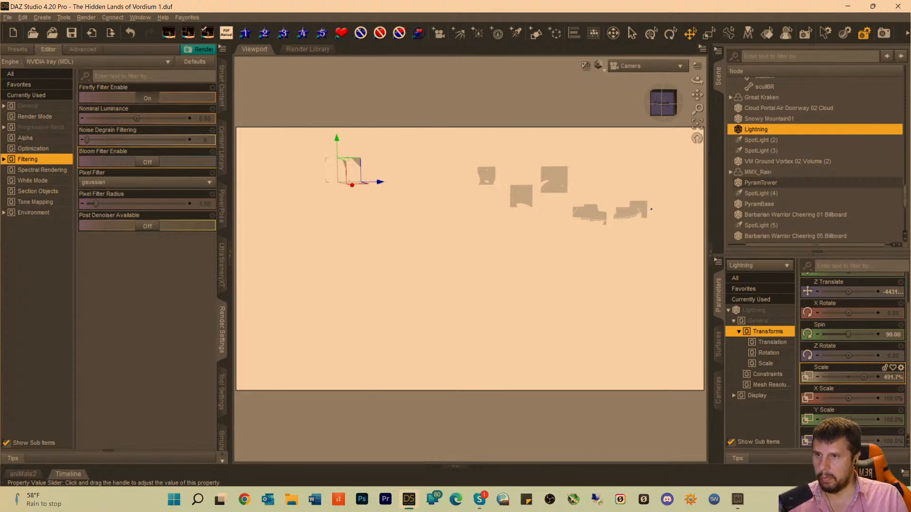
drag(864, 377, 863, 377)
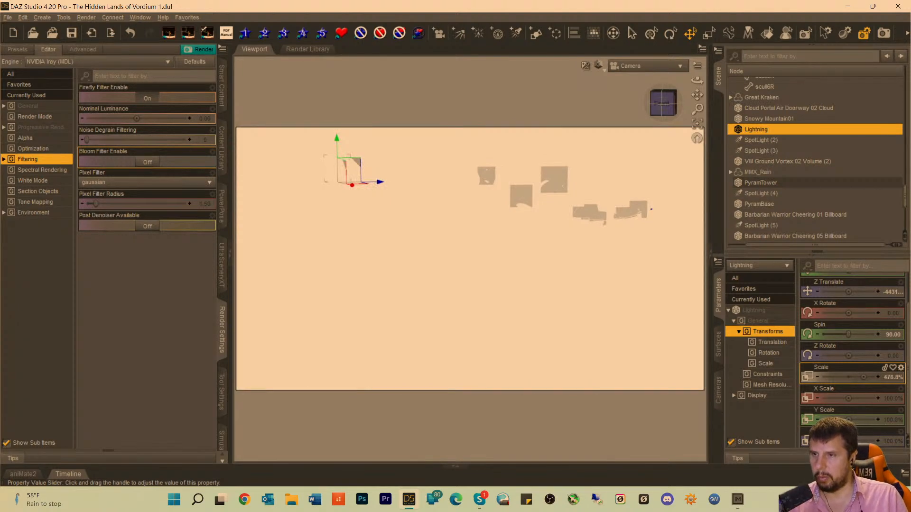
drag(863, 377, 864, 378)
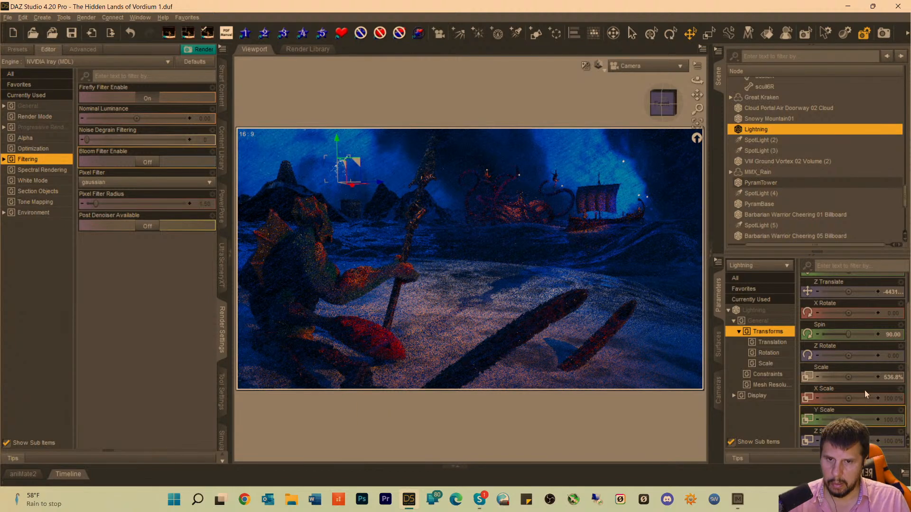
click(891, 378)
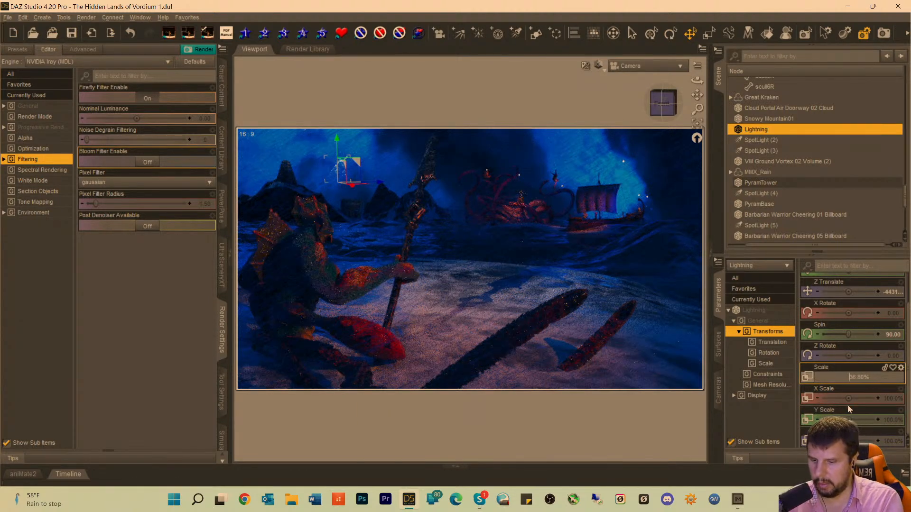
key(Return)
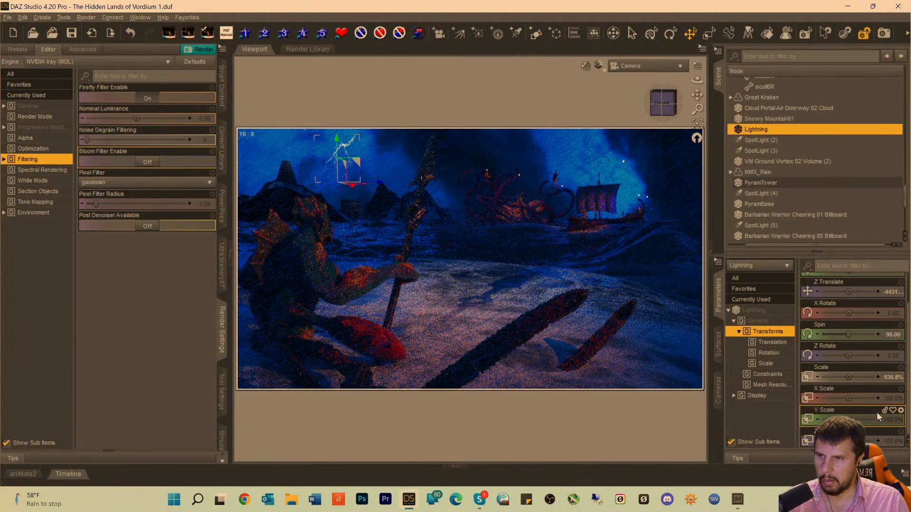
Try a Scale of 1936.8% on the Lightning plane, and reduce it to 1000%.
click(886, 382)
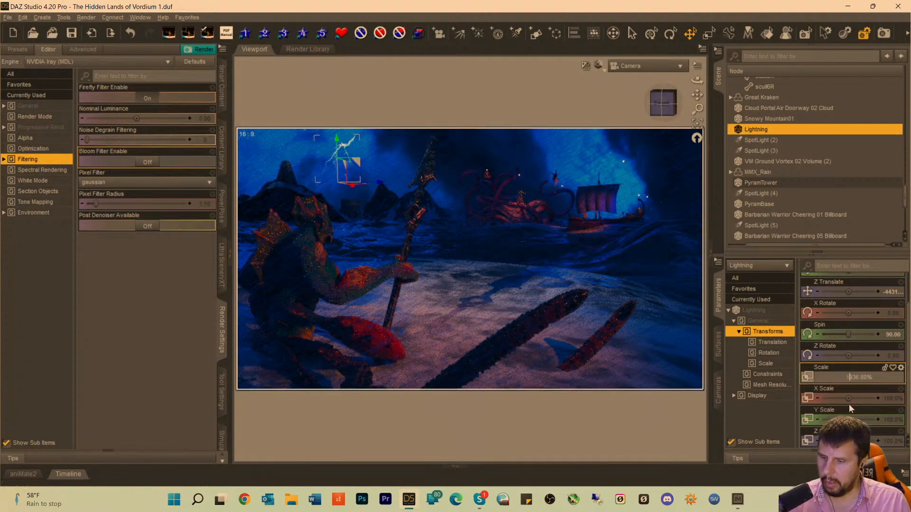
text(1)
key(Return)
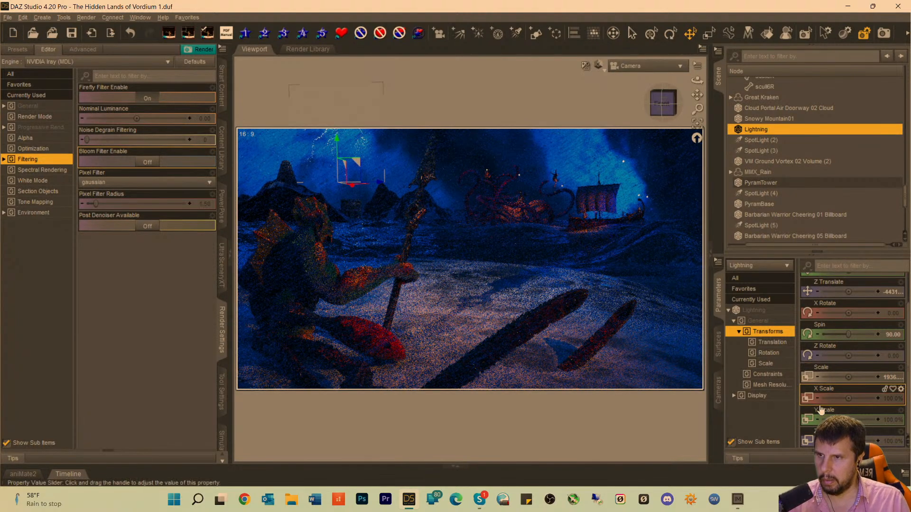
click(888, 378)
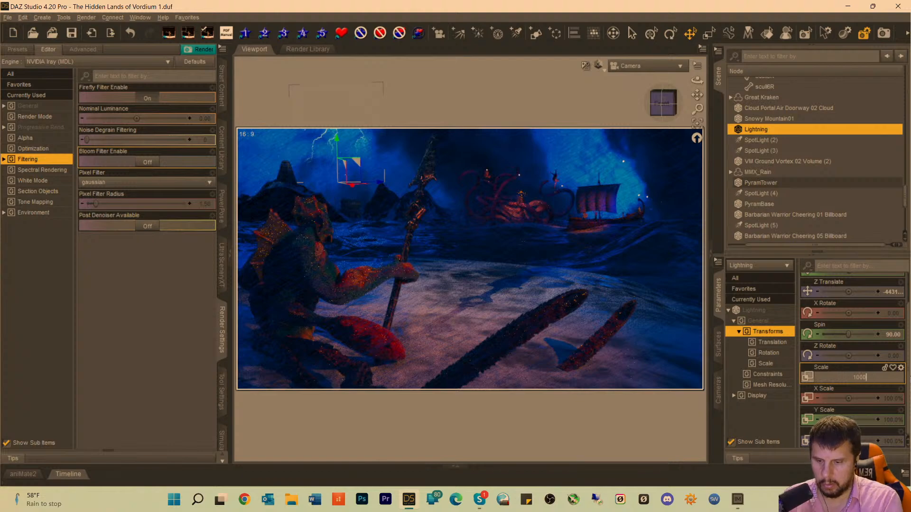
key(Return)
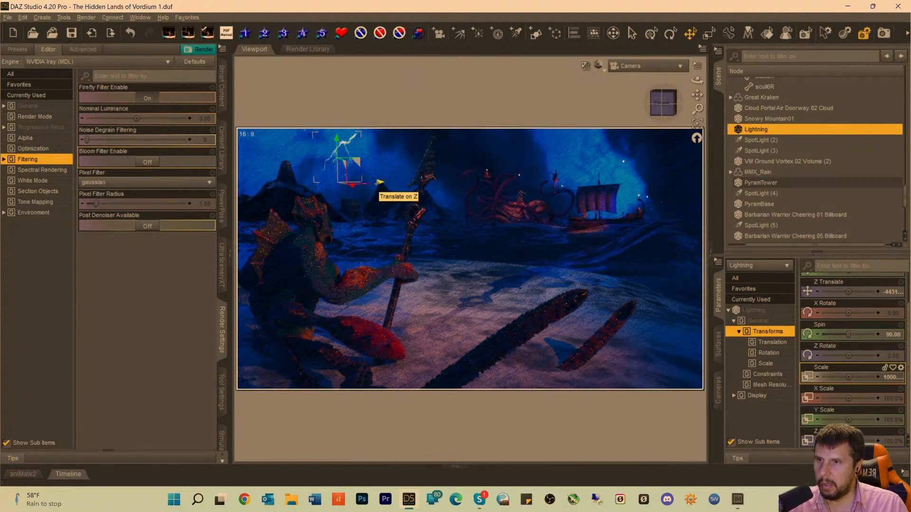
Try a Scale of 1900% on the Lightning plane, and bring it down to 1500%.
click(888, 378)
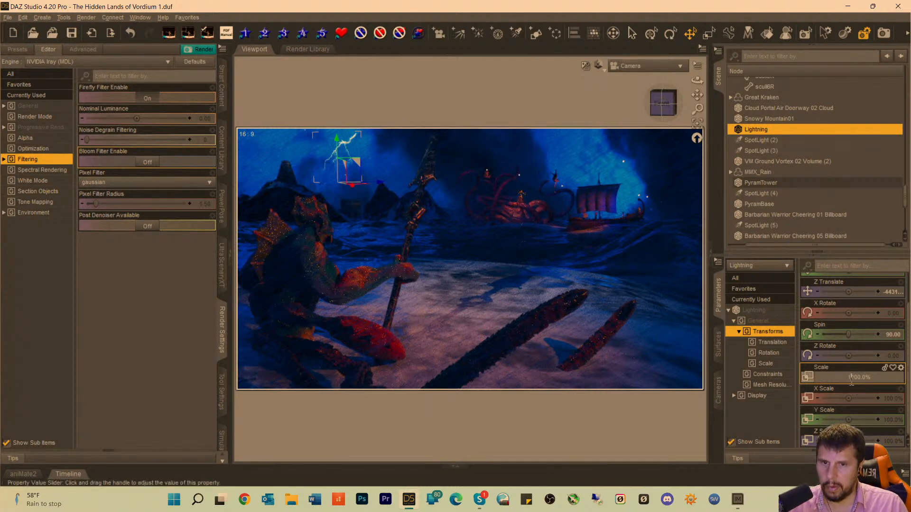
text(1500)
key(Return)
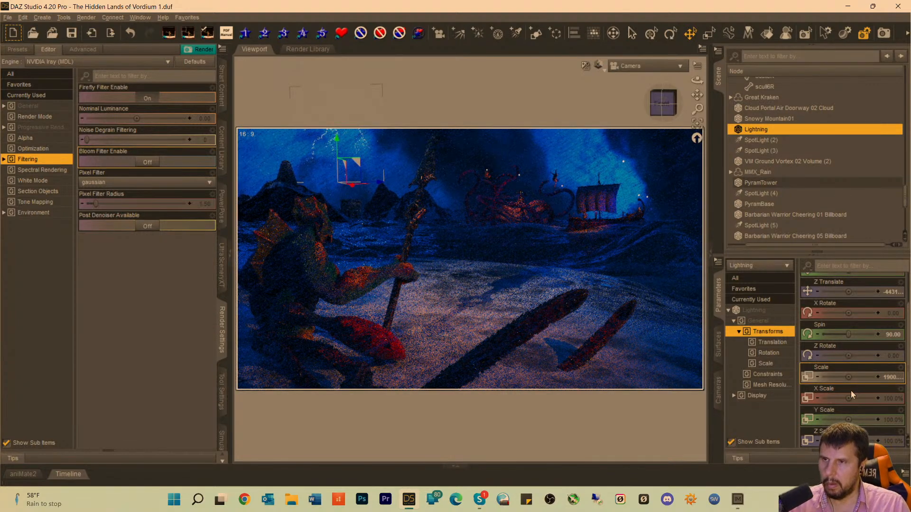
double_click(887, 378)
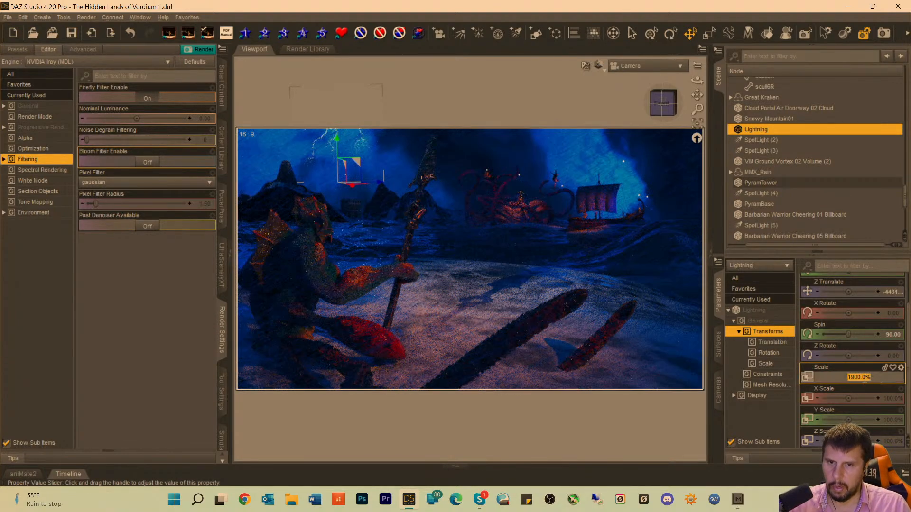
text(1500)
key(Return)
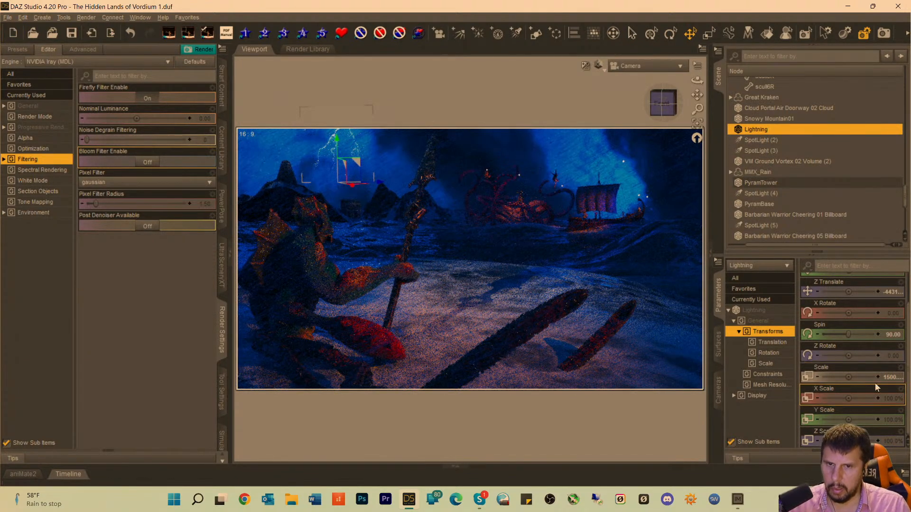
Set the Lightning plane's Scale to 1200%, lower it slightly in the sky, and deselect it.
double_click(861, 378)
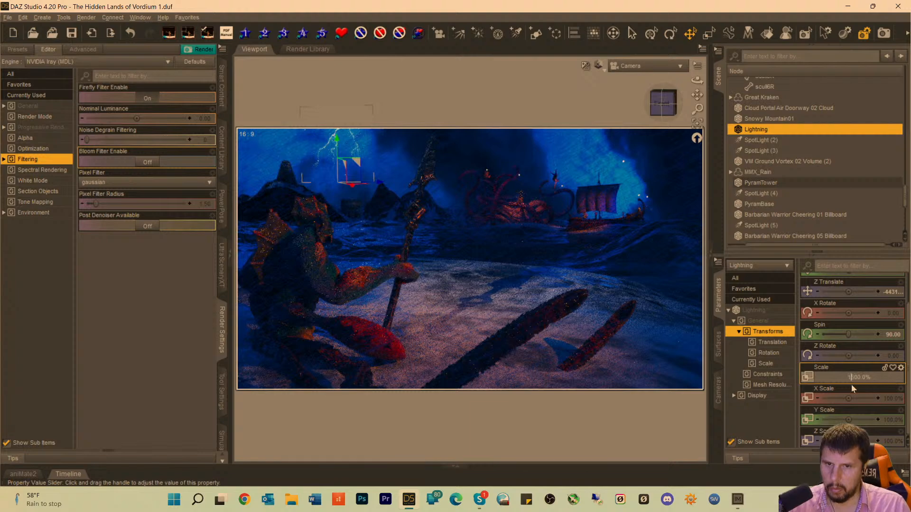
text(1200)
key(Return)
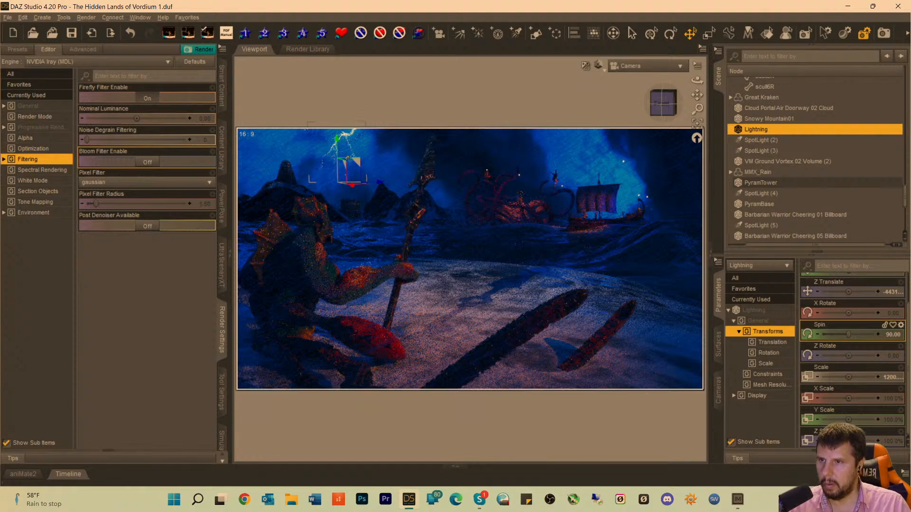
drag(339, 144, 336, 147)
click(411, 108)
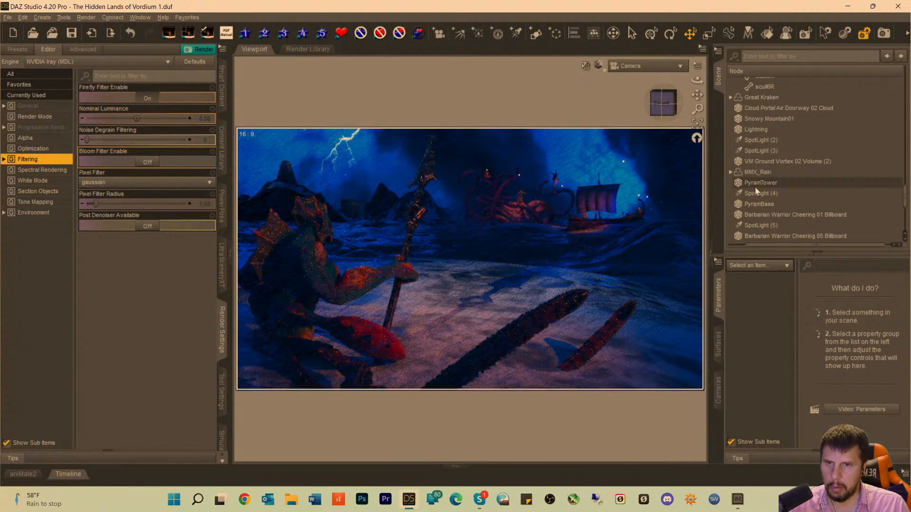
Reselect the Lightning plane, set its Scale to 1400%, and lower it so the bolt sits inside the camera frame.
click(333, 152)
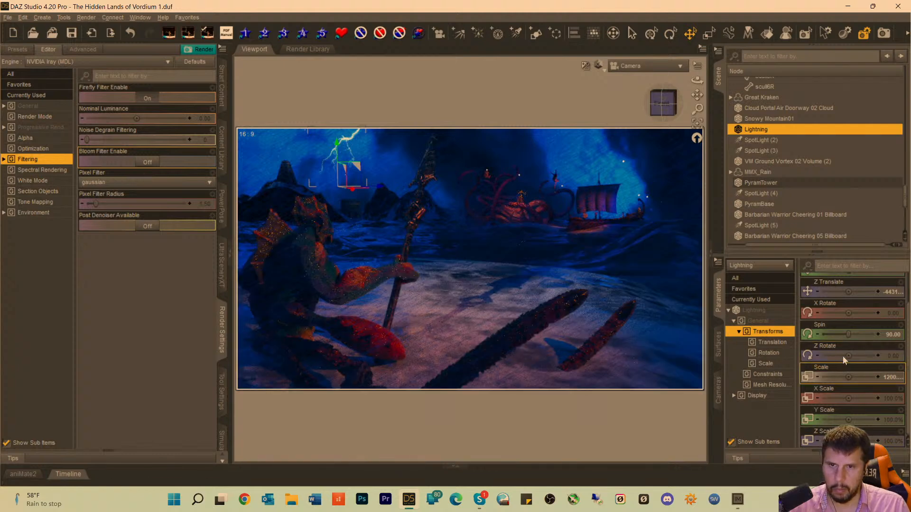
click(894, 378)
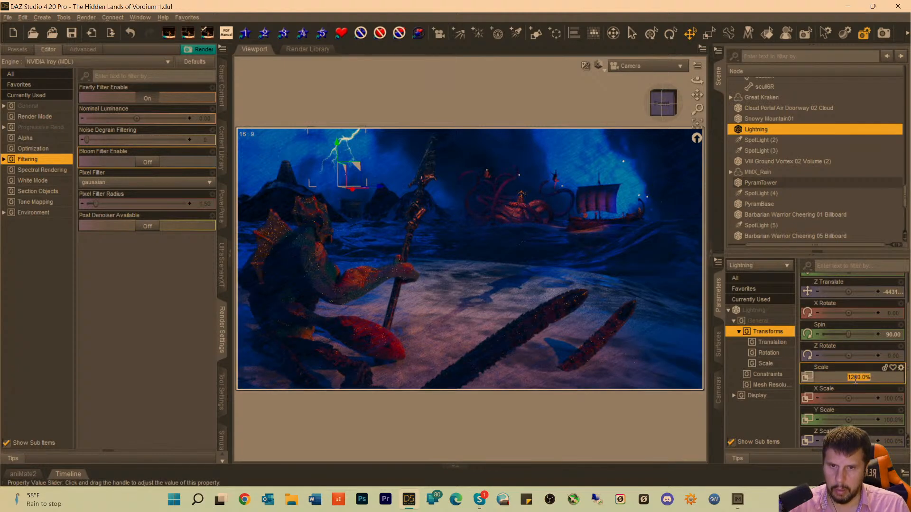
text(1500)
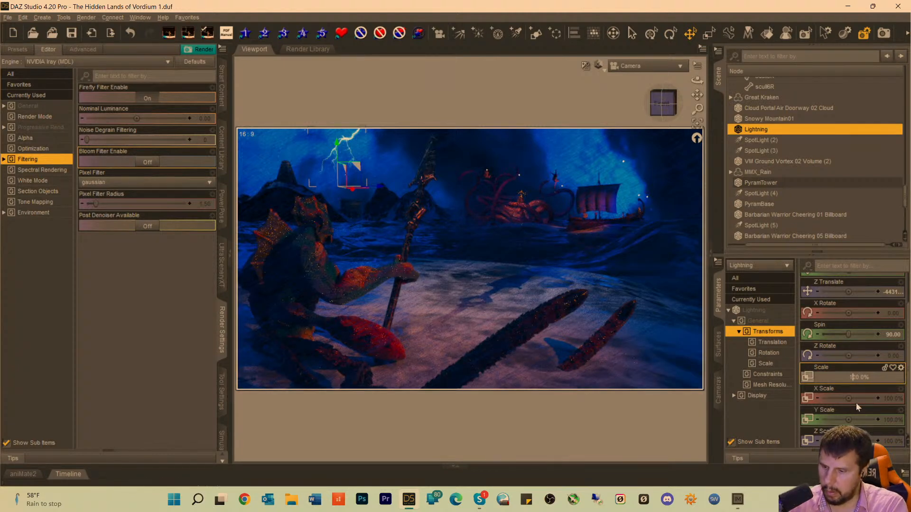
key(Return)
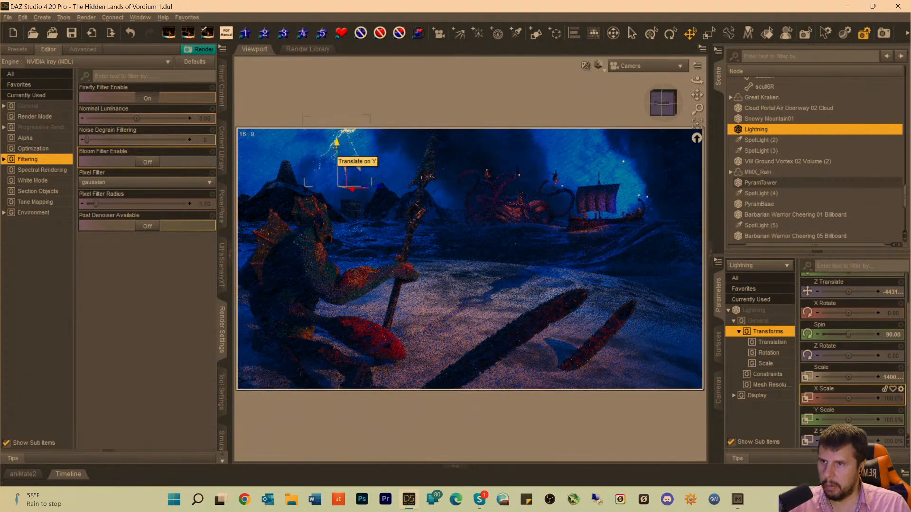
drag(335, 148, 337, 161)
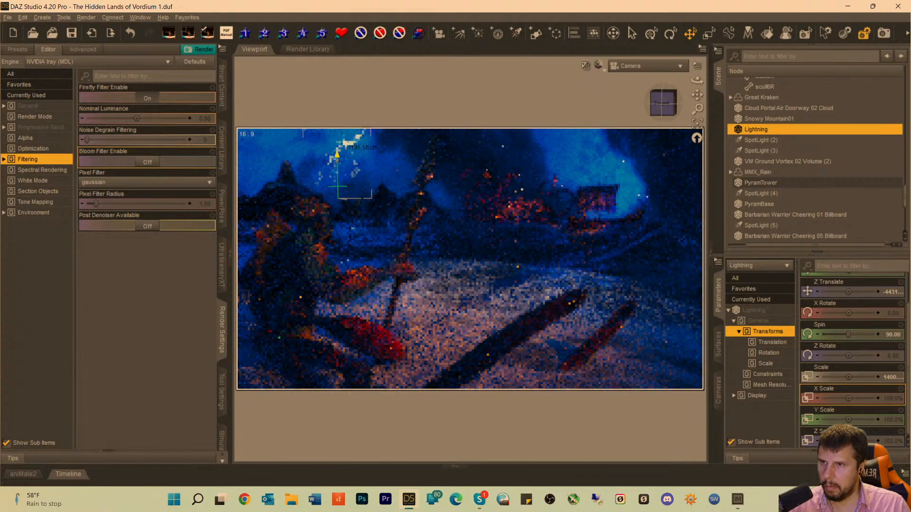
Shift the Lightning plane slightly to the left along its X axis, and deselect it.
click(484, 152)
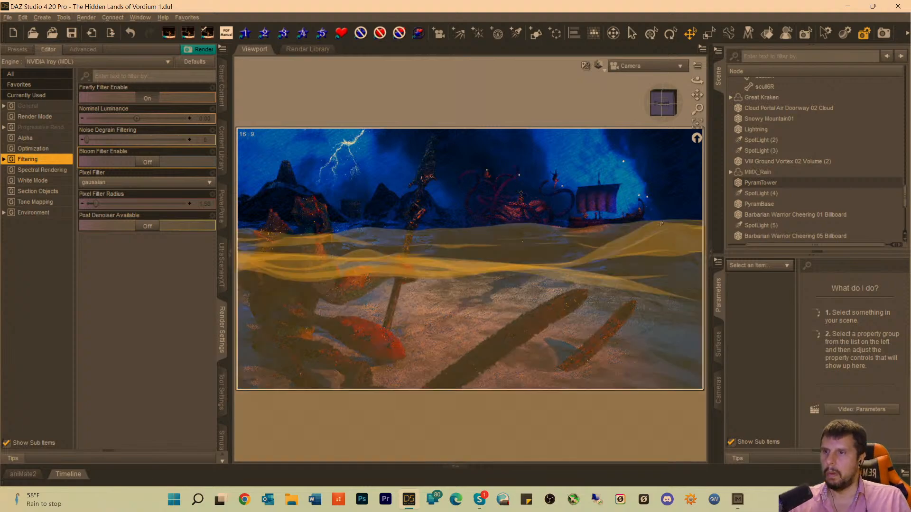
click(339, 164)
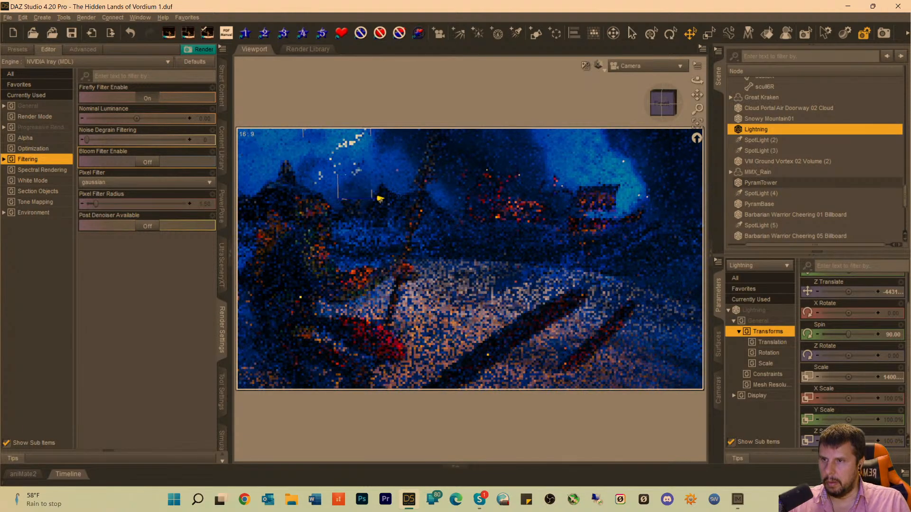
drag(380, 201, 371, 200)
click(368, 92)
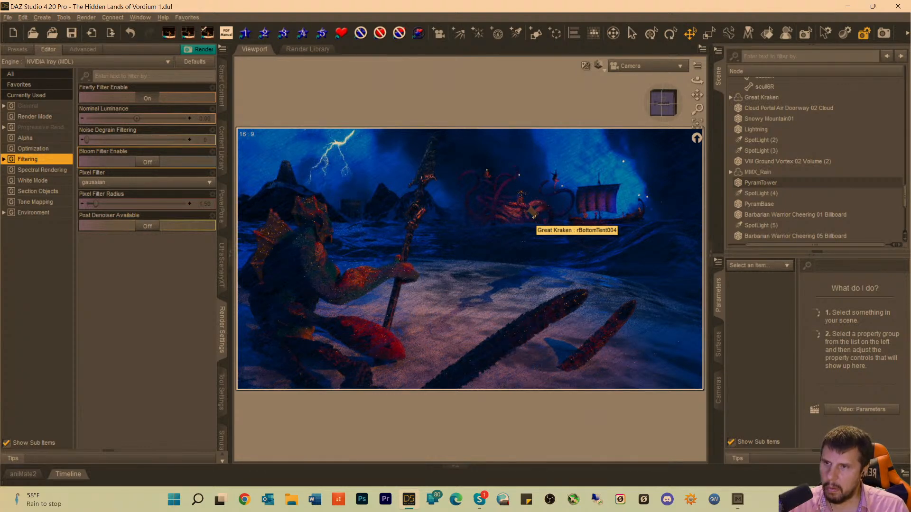
Fine-tune the Lightning plane's height by raising it slightly in the sky, and deselect it.
click(331, 151)
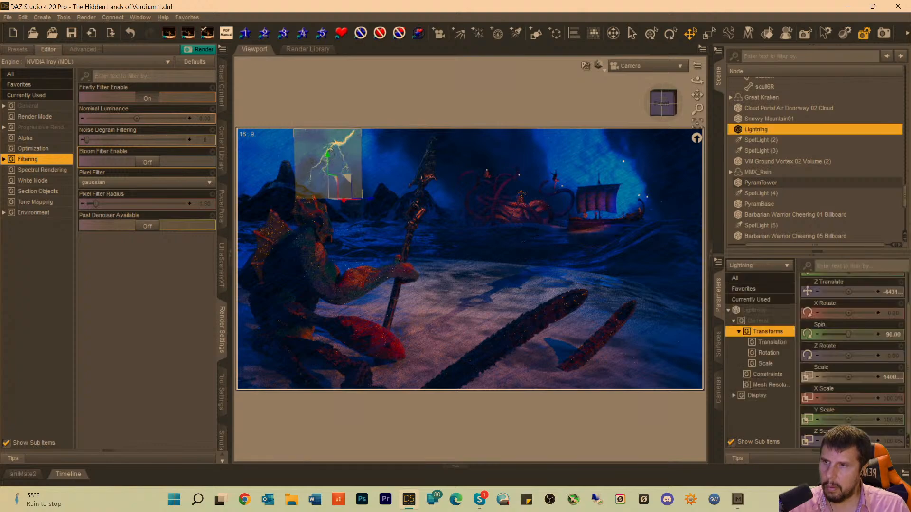
drag(326, 157, 327, 153)
click(386, 115)
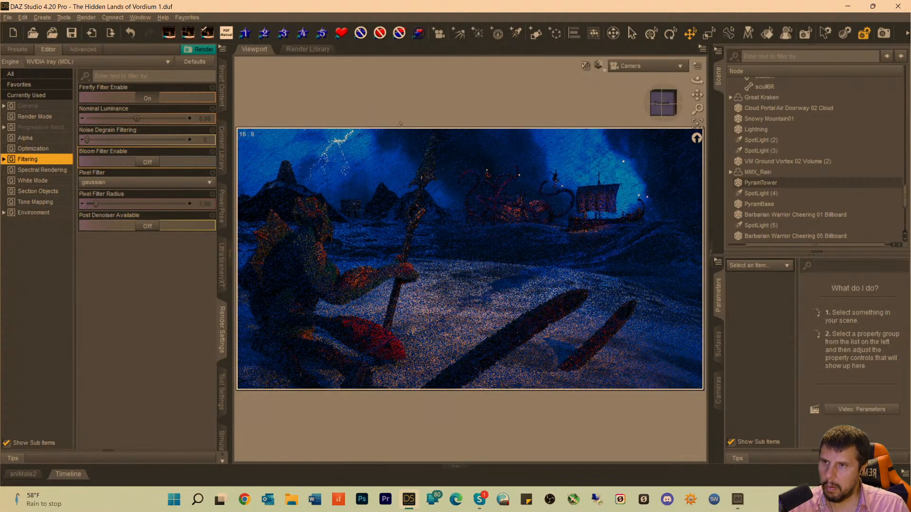
click(323, 157)
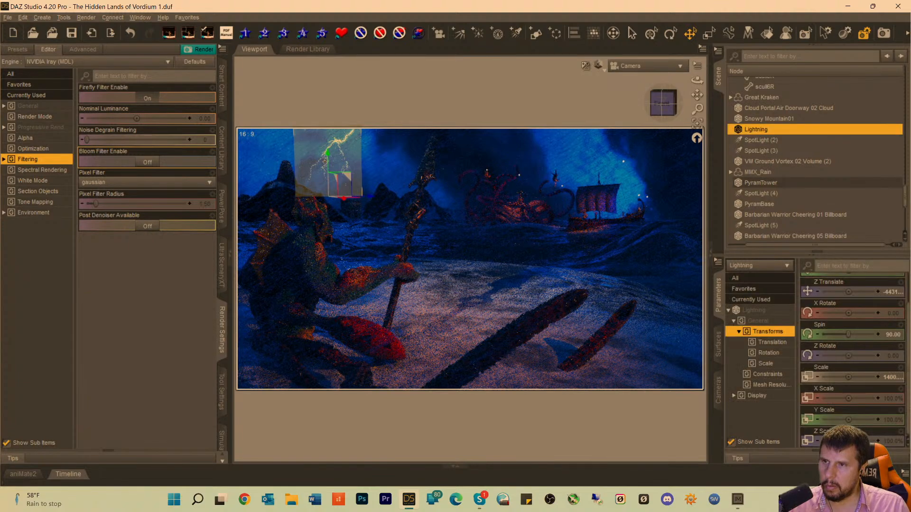
drag(327, 160, 331, 163)
click(439, 154)
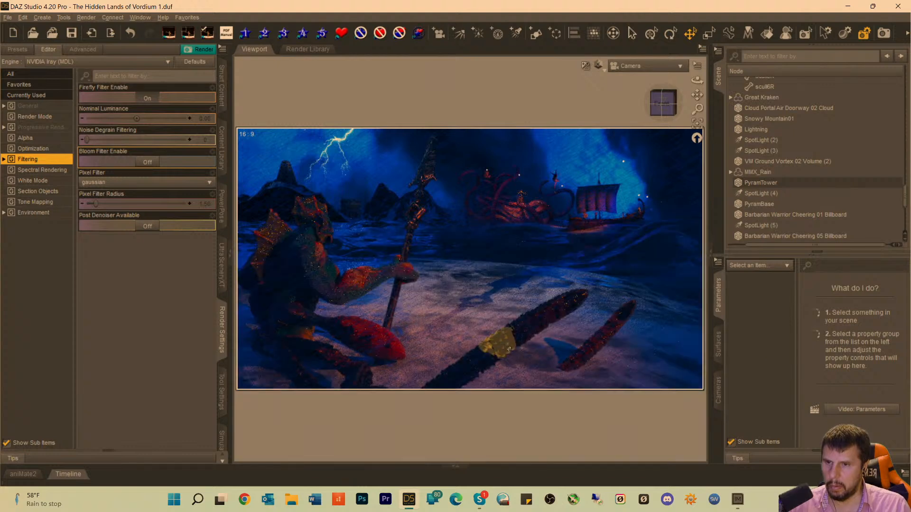
Bend Dagon's foreground tentacle upward by setting SideSide on lTentacle28 to about -9.66, and deselect it.
click(508, 349)
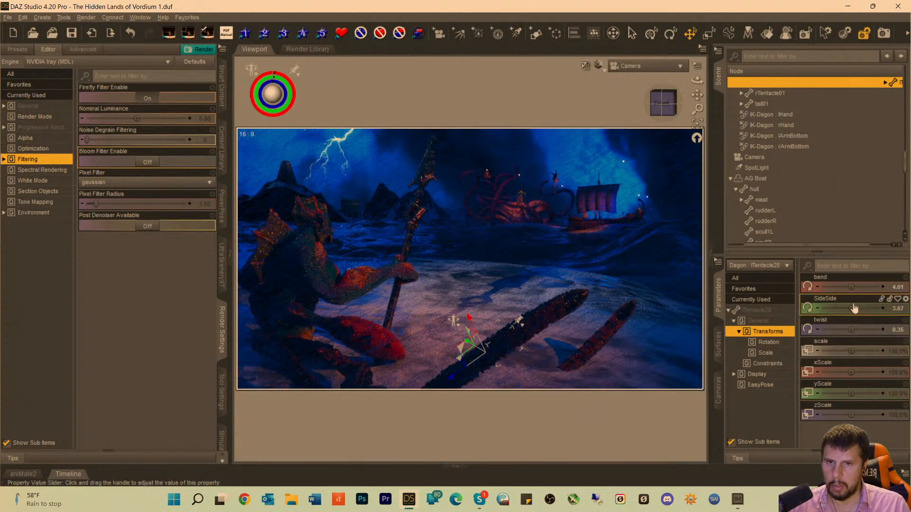
drag(851, 307, 836, 309)
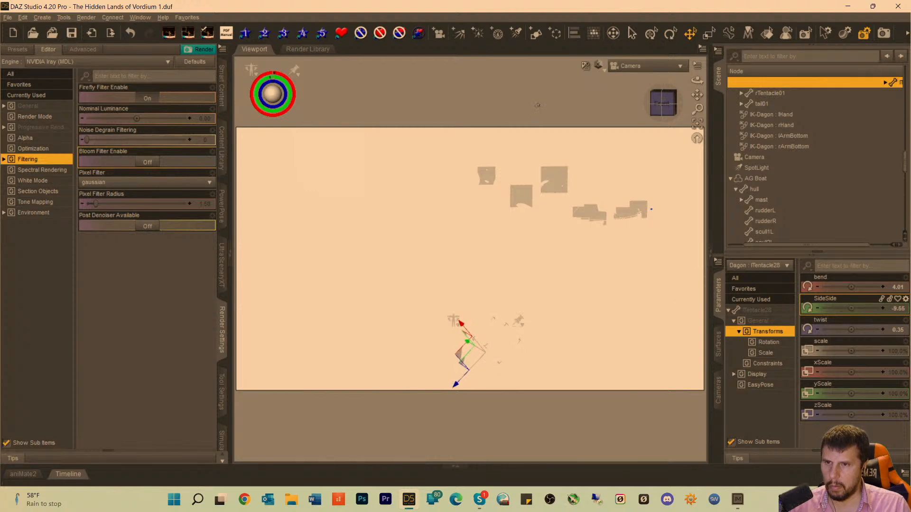
click(593, 123)
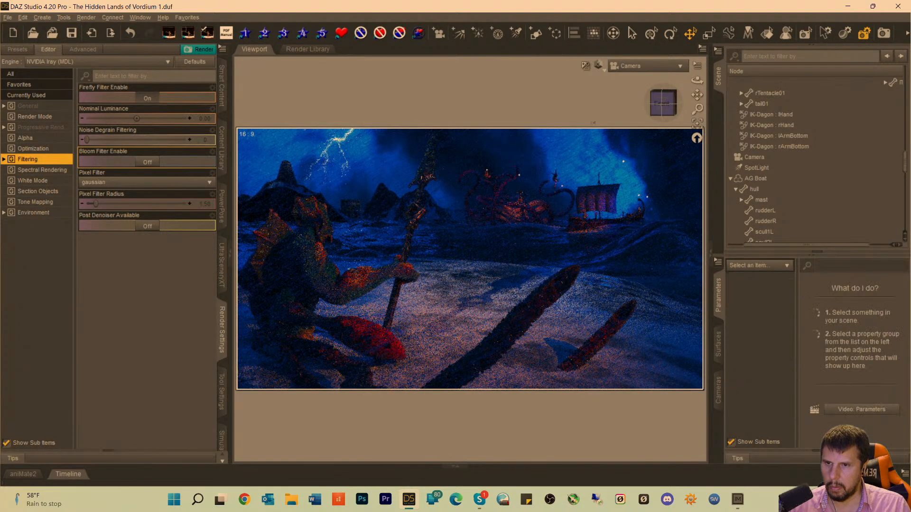
Try a SideSide of about -7.96 on Dagon's lTentacle30, and undo it.
click(536, 289)
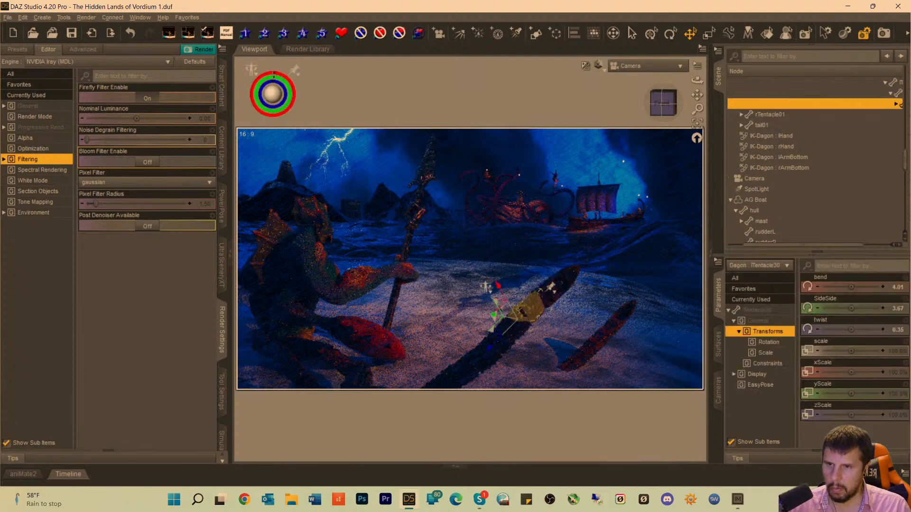
drag(851, 308, 840, 308)
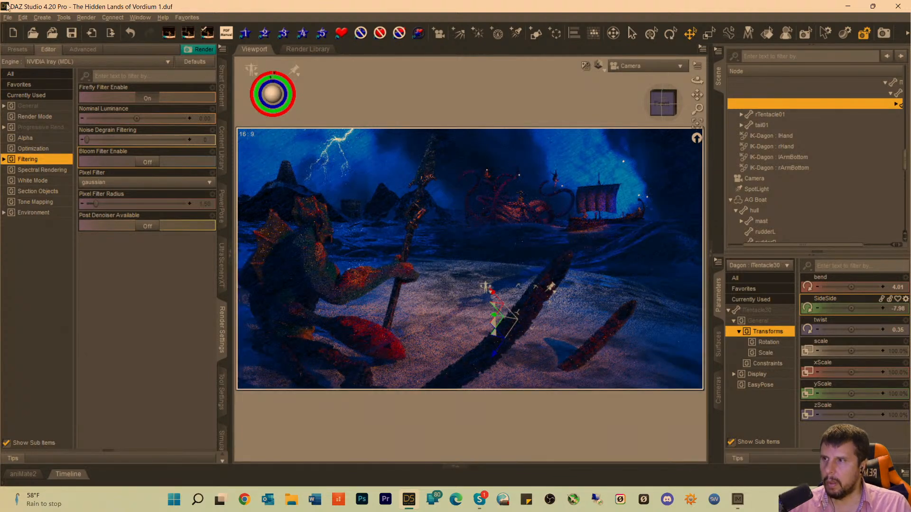
click(23, 18)
click(30, 31)
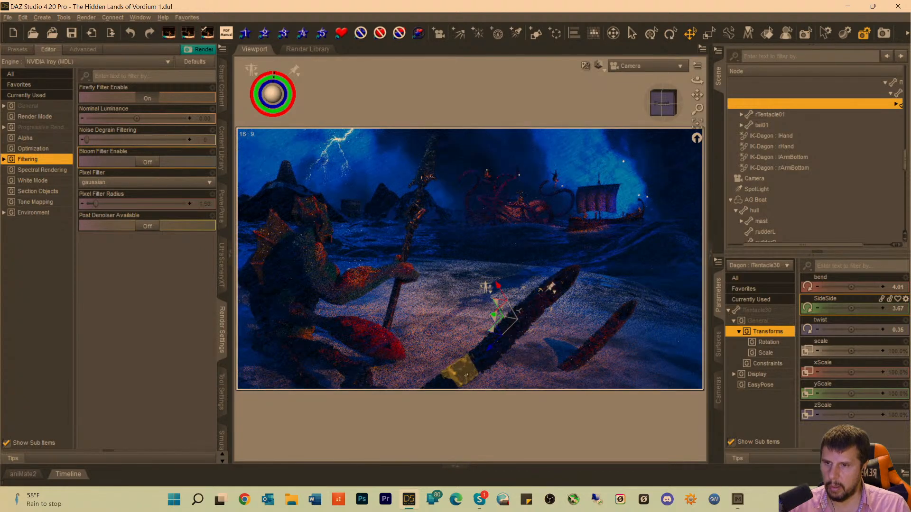
Set SideSide on Dagon's lTentacle26 to about 12.93 to lower the foreground tentacle, and deselect it.
click(466, 376)
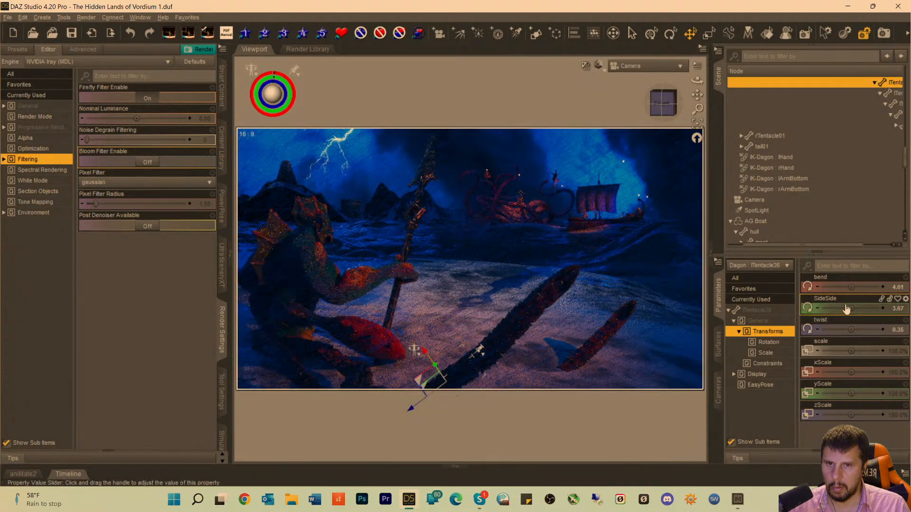
drag(850, 306, 858, 306)
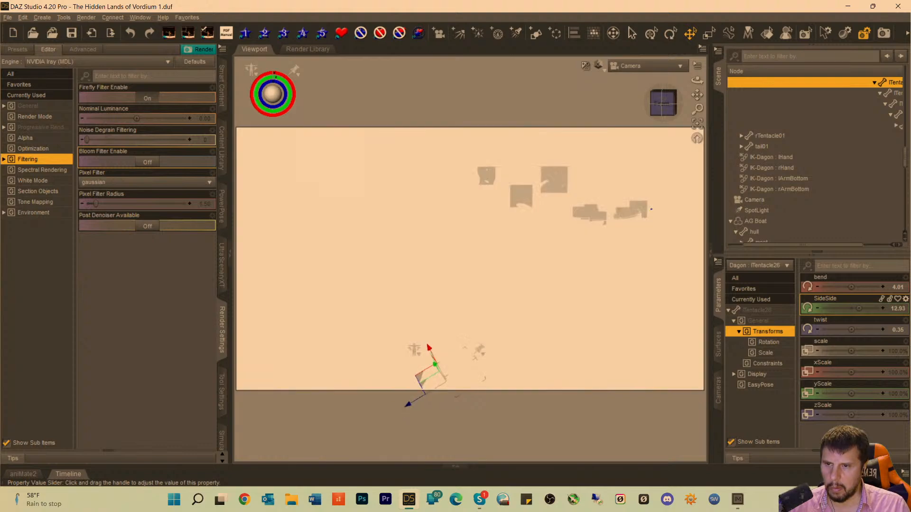
click(502, 82)
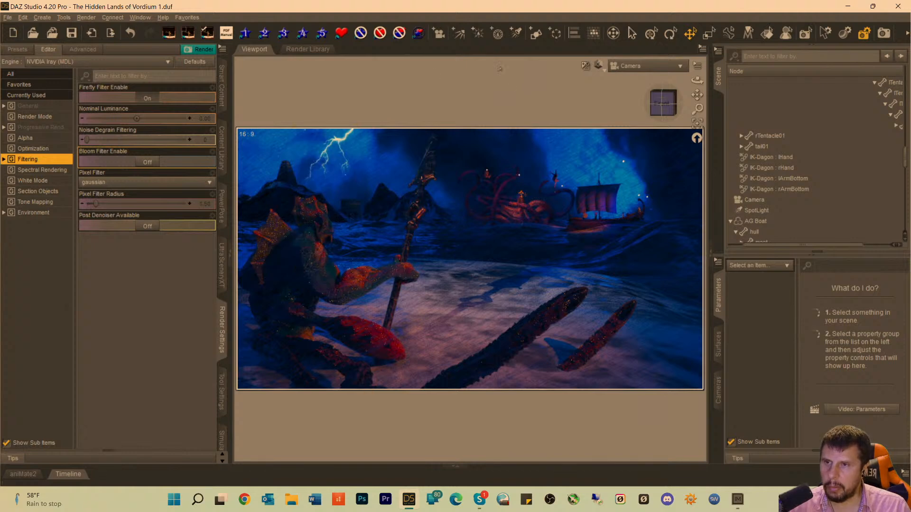
Reselect the Lightning plane, shift it slightly to the right along its X axis, and deselect it.
scroll(788, 188, down, 5)
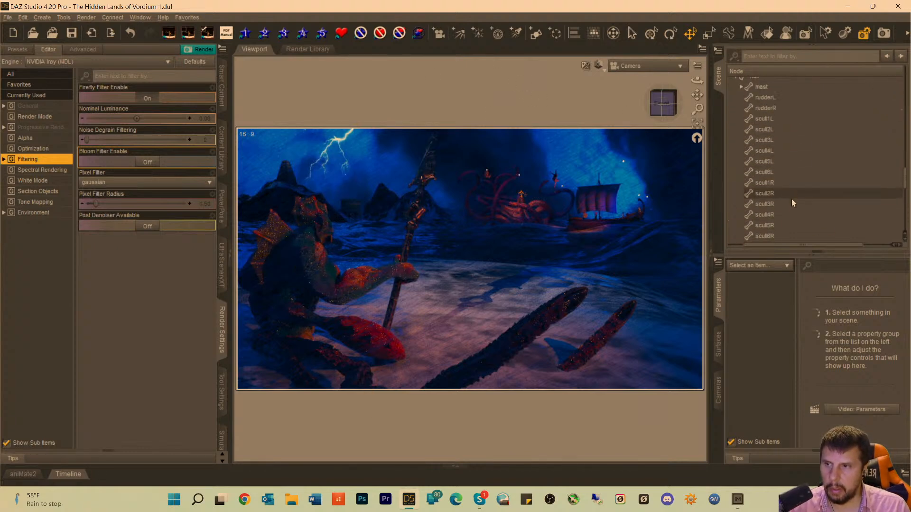
scroll(791, 203, down, 2)
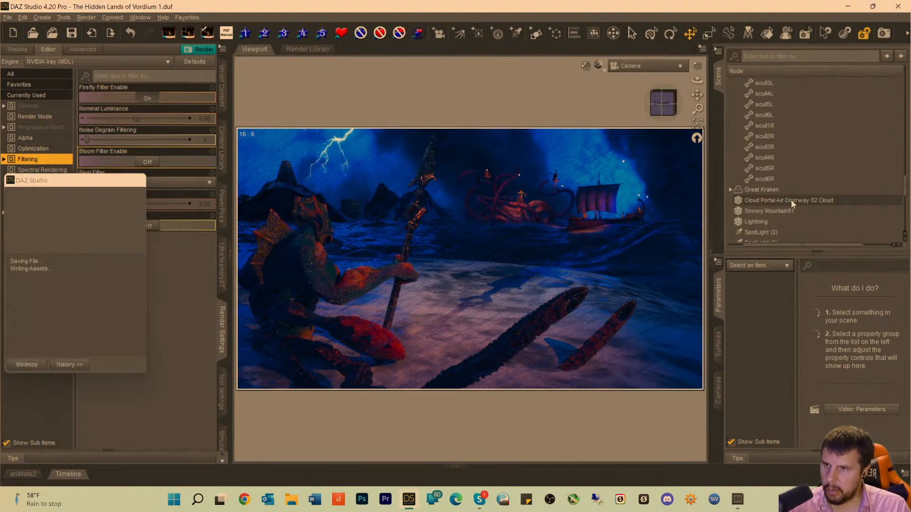
click(338, 169)
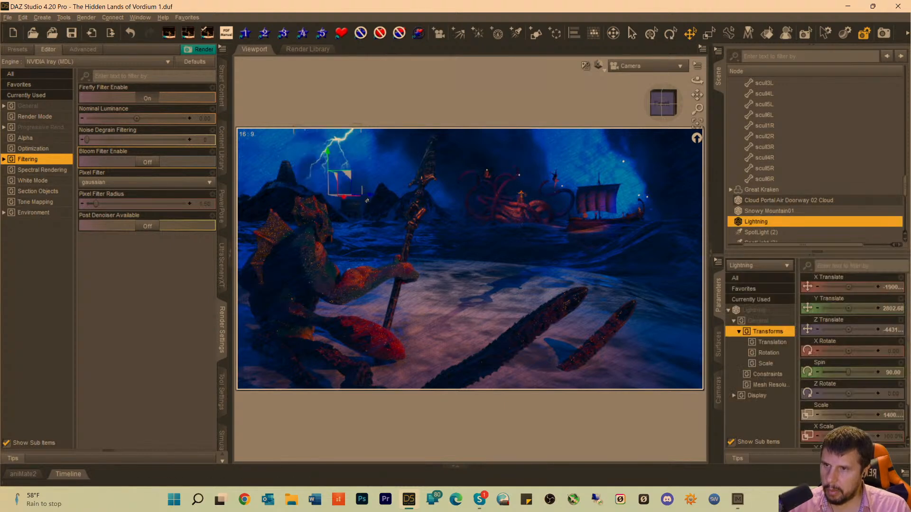
drag(371, 194, 377, 195)
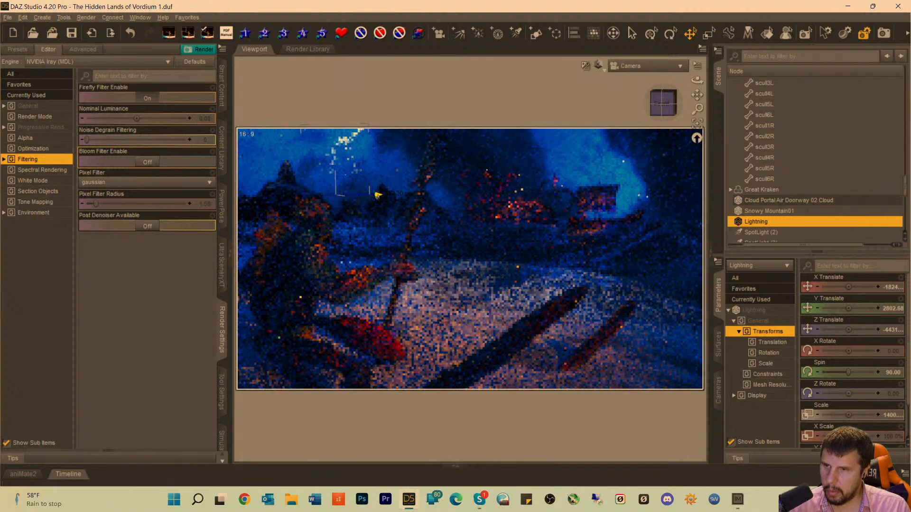
click(373, 98)
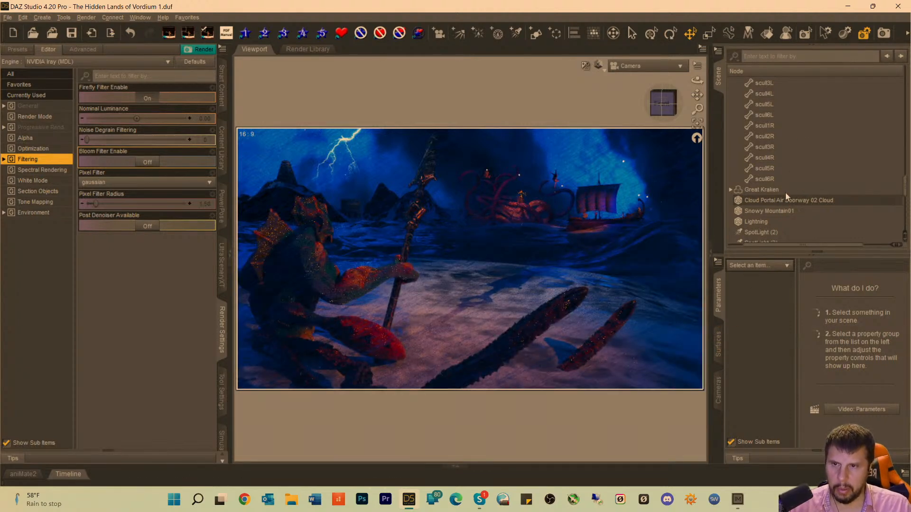
Look through the first SpotLight, move it to about X 988.64, Y 640.96, Z 814.98, and return to the Camera view.
scroll(786, 196, down, 7)
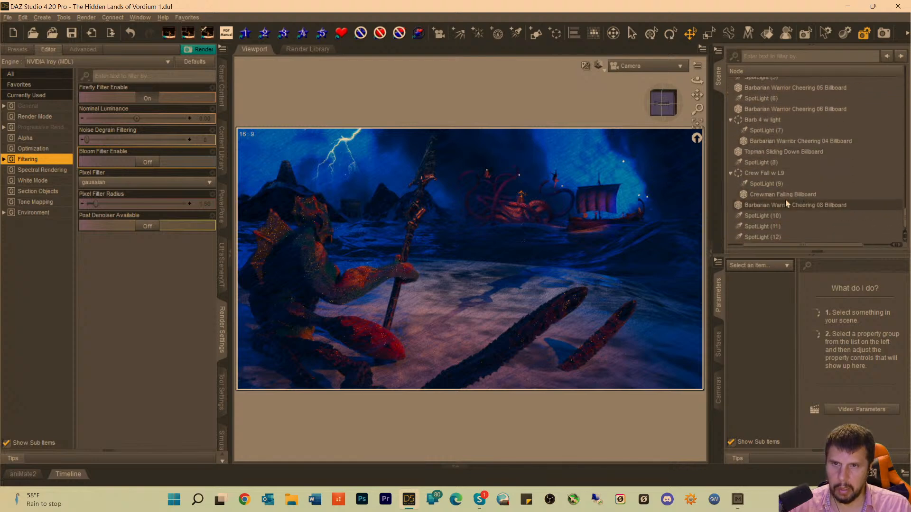
scroll(765, 179, up, 5)
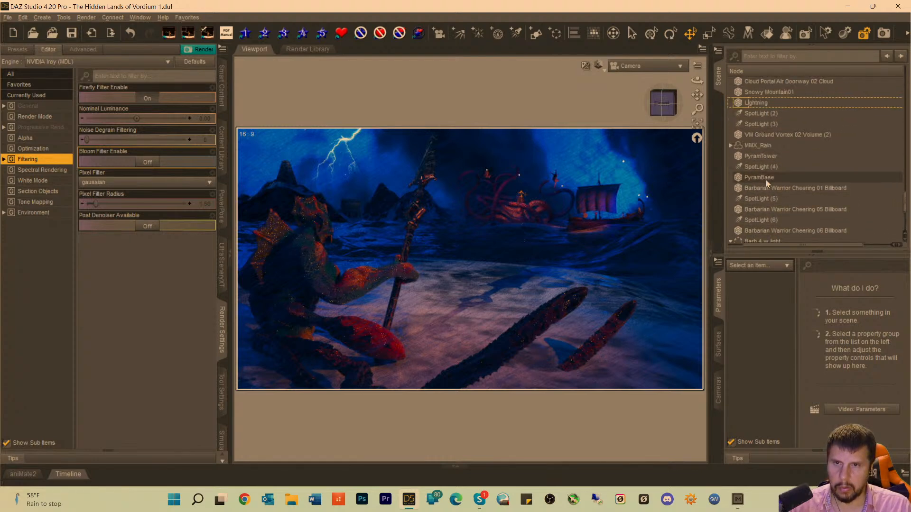
scroll(765, 178, up, 4)
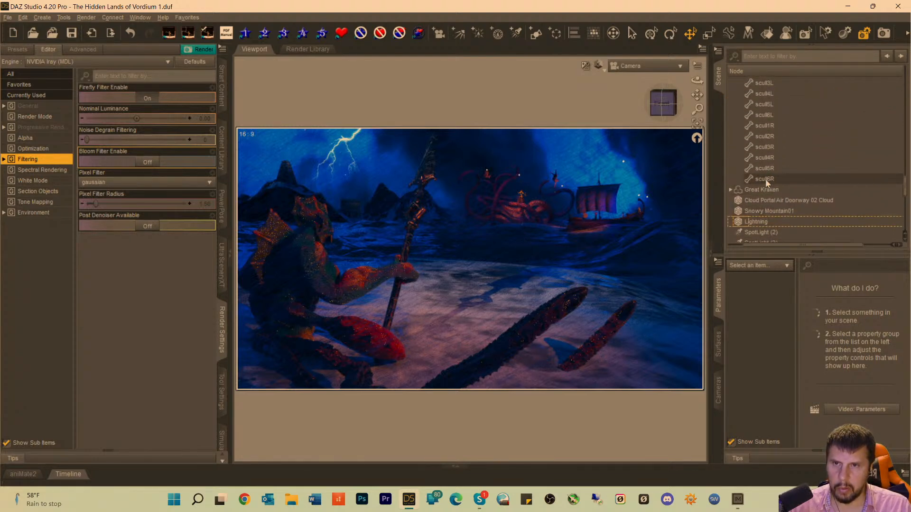
scroll(765, 183, up, 4)
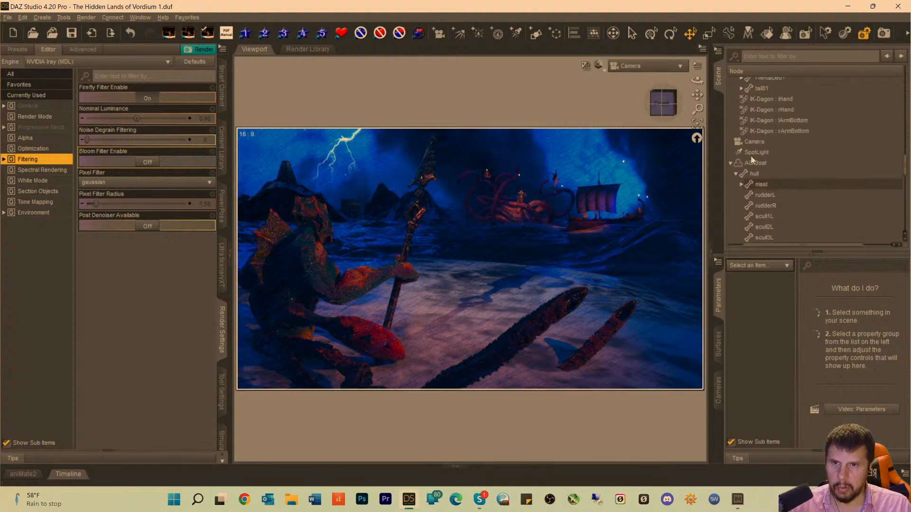
click(755, 153)
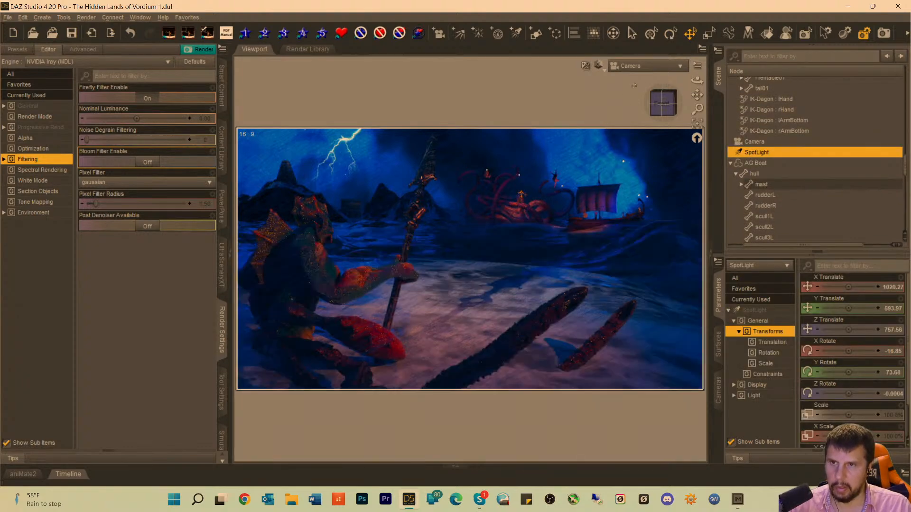
click(631, 66)
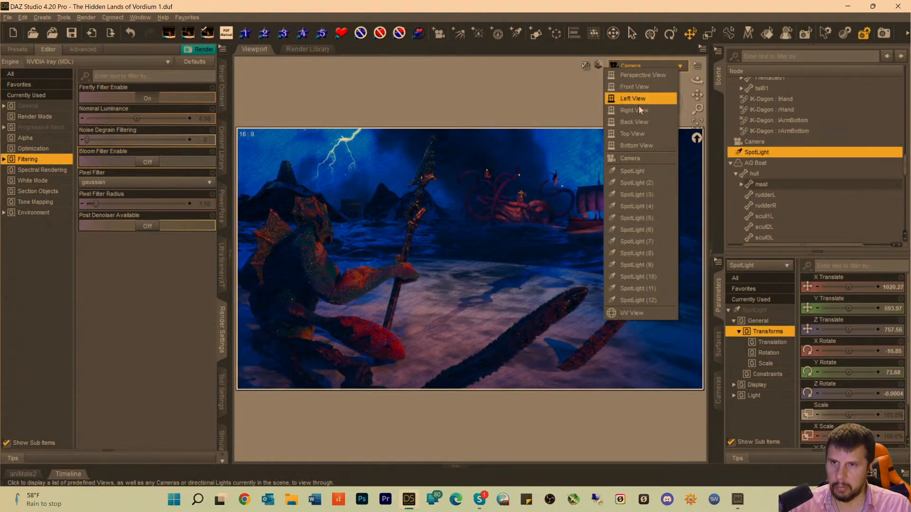
click(633, 171)
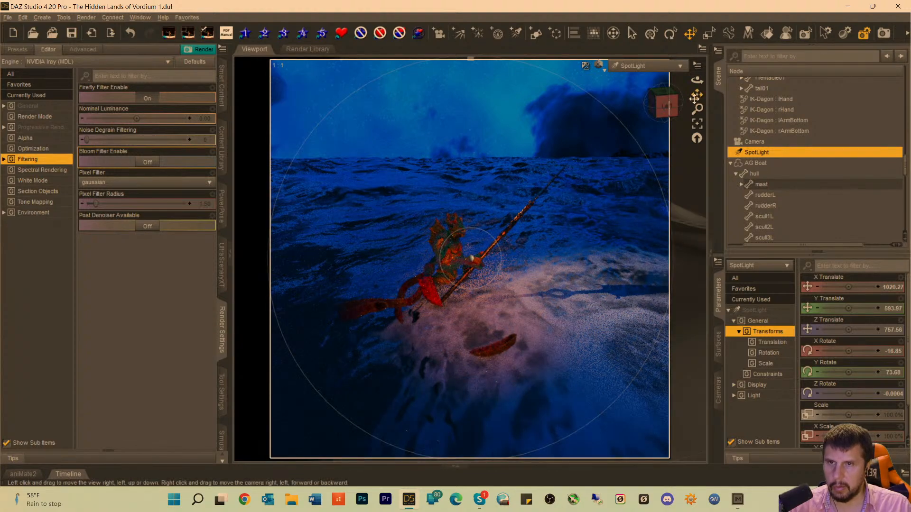
mouse_move(695, 98)
mouse_down()
mouse_move(707, 110)
mouse_move(695, 98)
mouse_up()
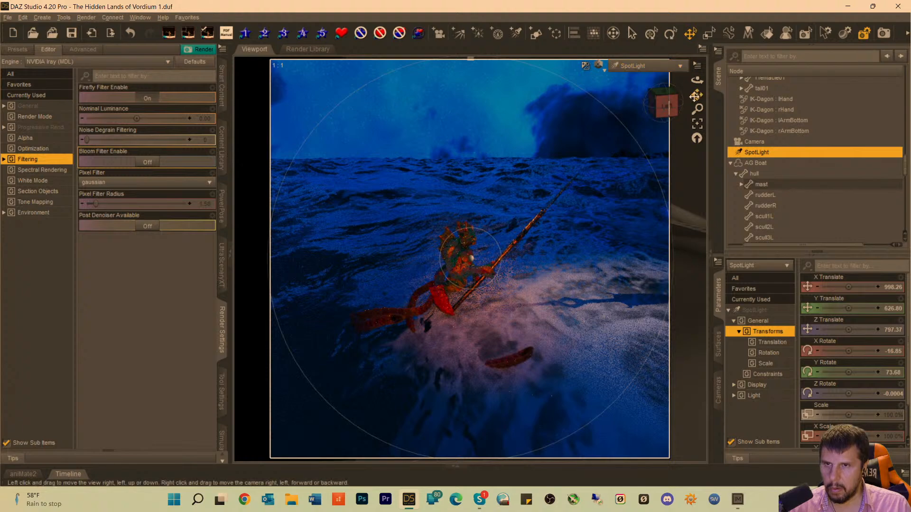
drag(697, 94, 698, 95)
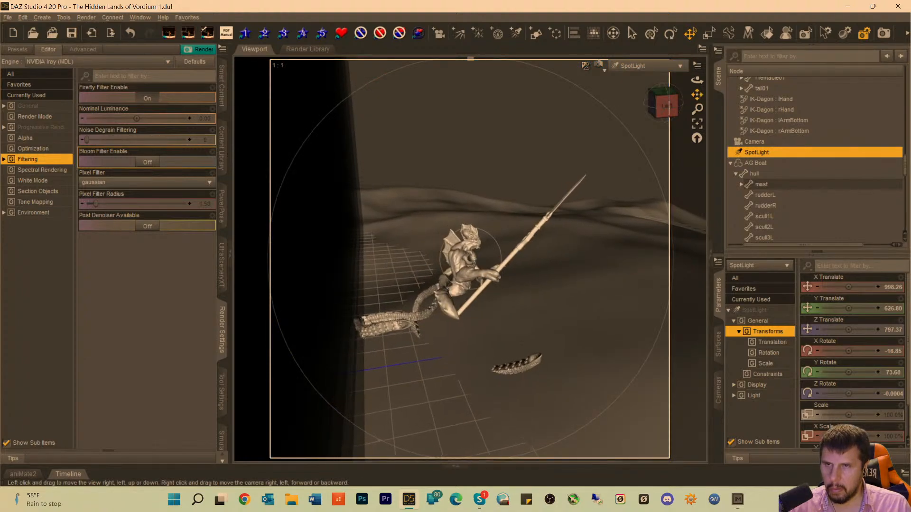
click(652, 65)
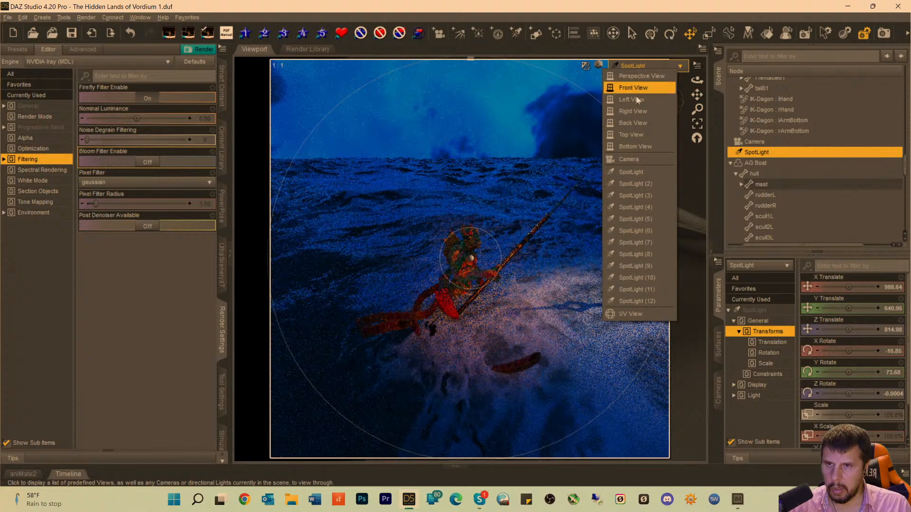
click(632, 160)
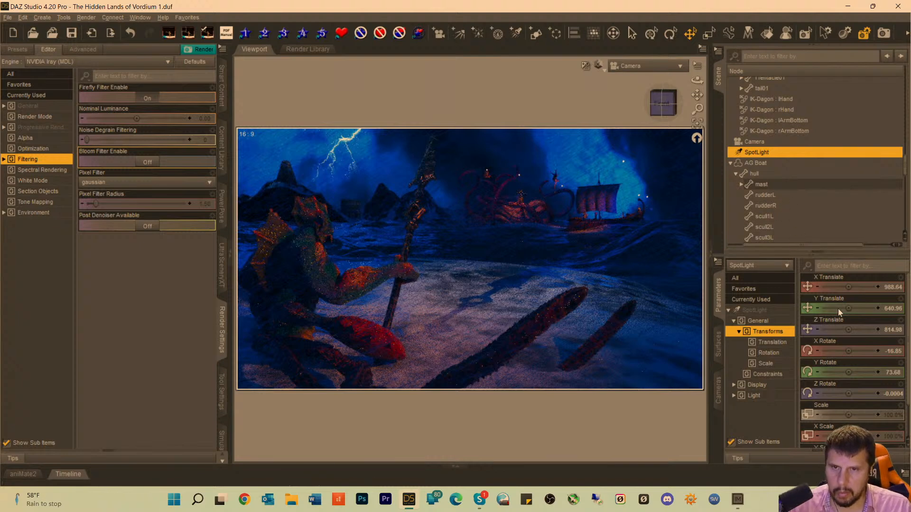
Set the first SpotLight's Luminous Flux to 491500 lumens.
click(754, 310)
scroll(897, 356, down, 5)
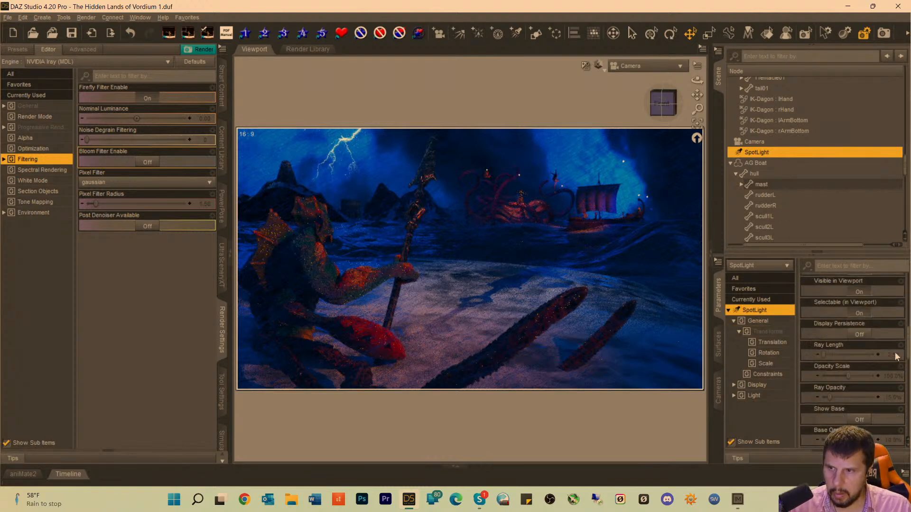
scroll(897, 355, down, 5)
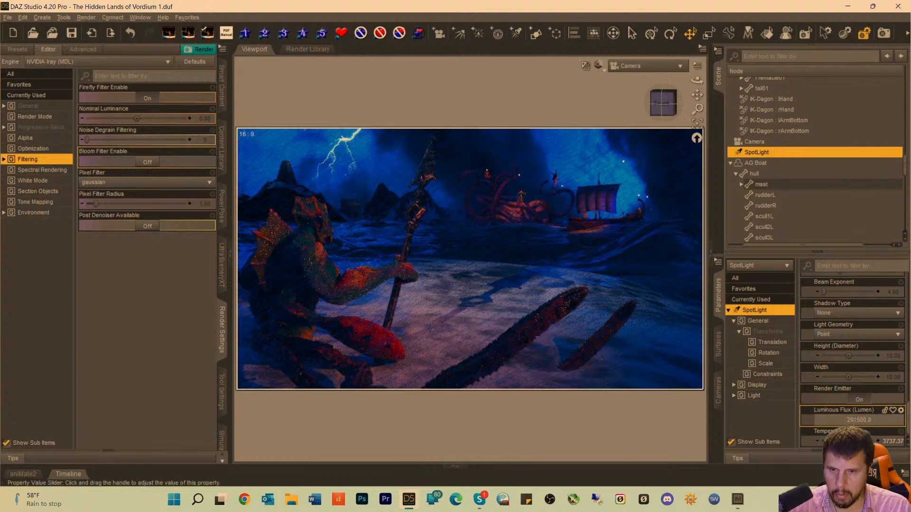
key(Return)
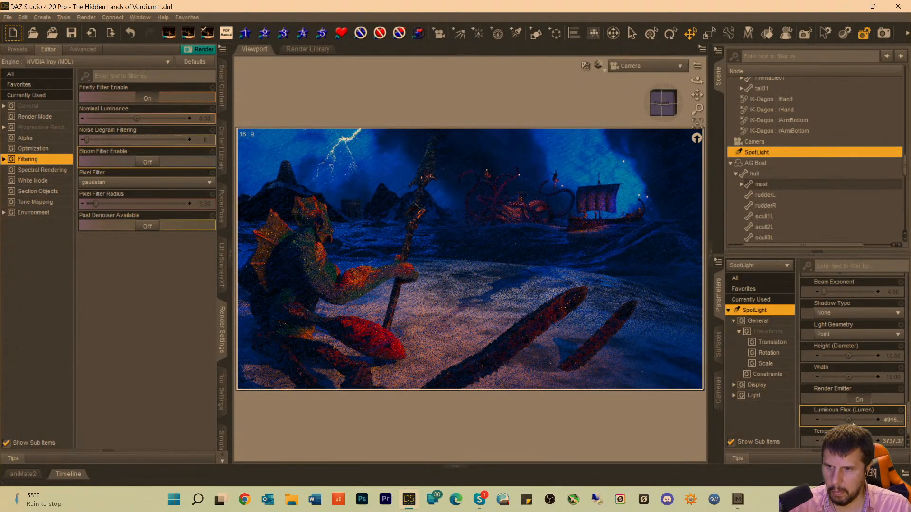
Set the first SpotLight's Luminous Flux to 591500 lumens and save the scene.
click(888, 421)
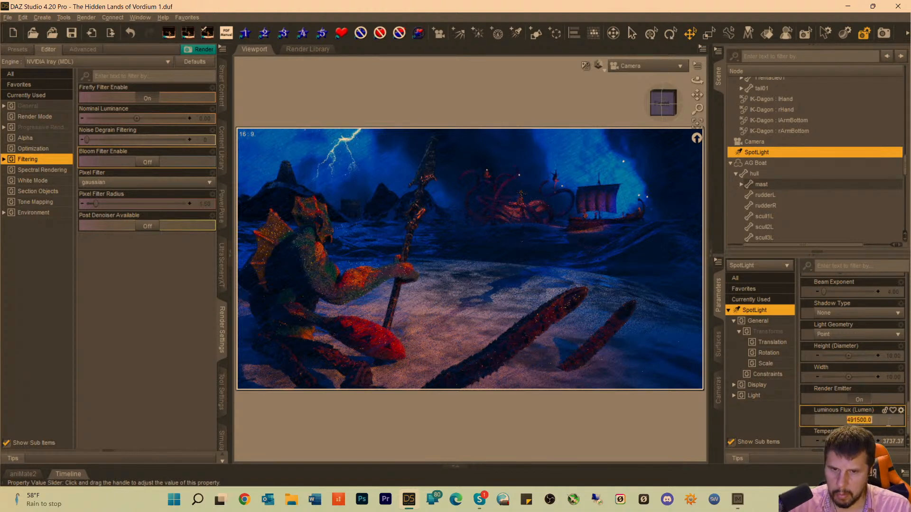
click(842, 423)
key(Delete)
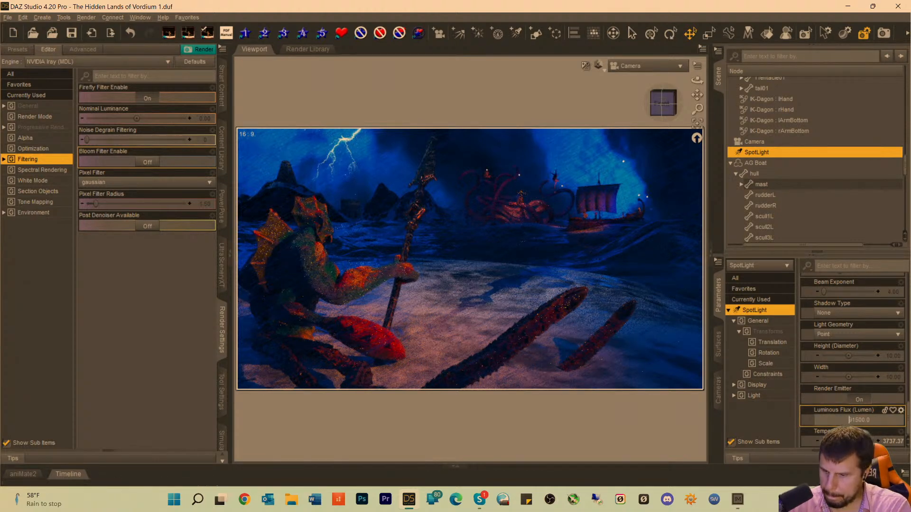
text(5)
key(Return)
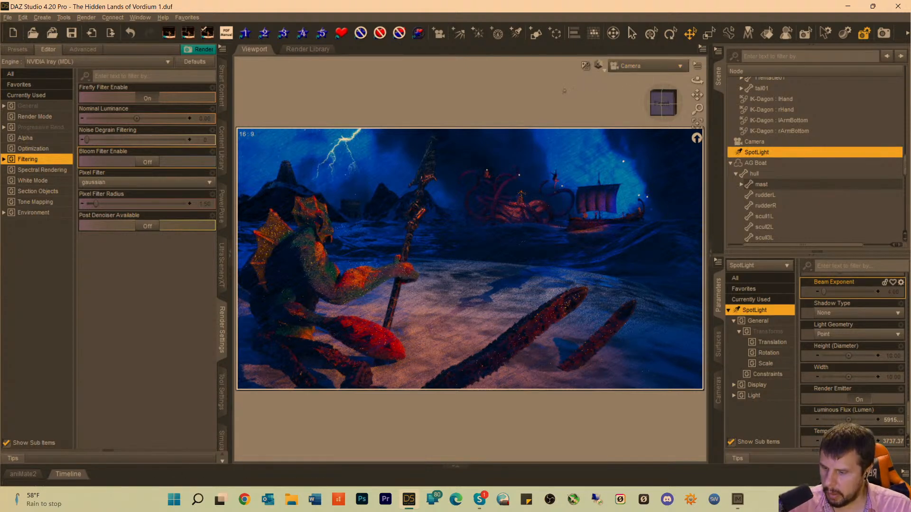
key(ctrl+s)
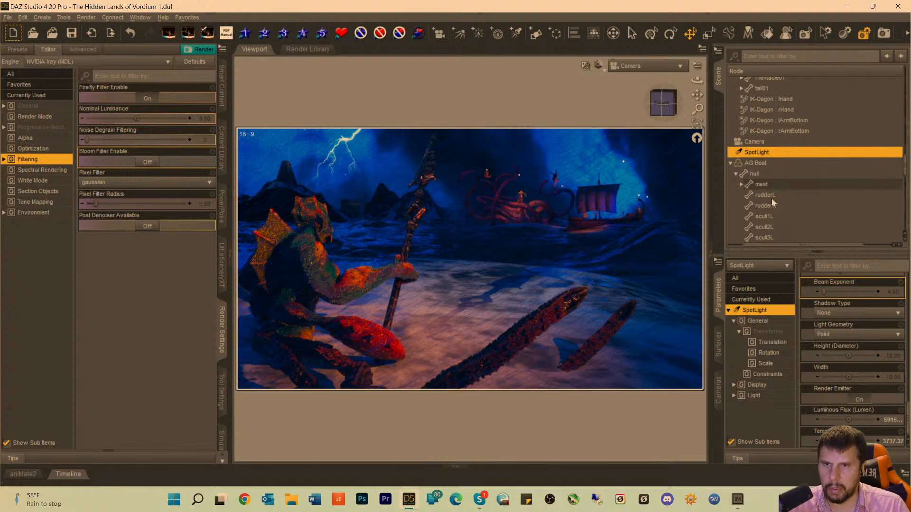
Select SpotLight (11), look through it, and shift the light so its beam centres on the pyramid base building.
scroll(772, 203, down, 4)
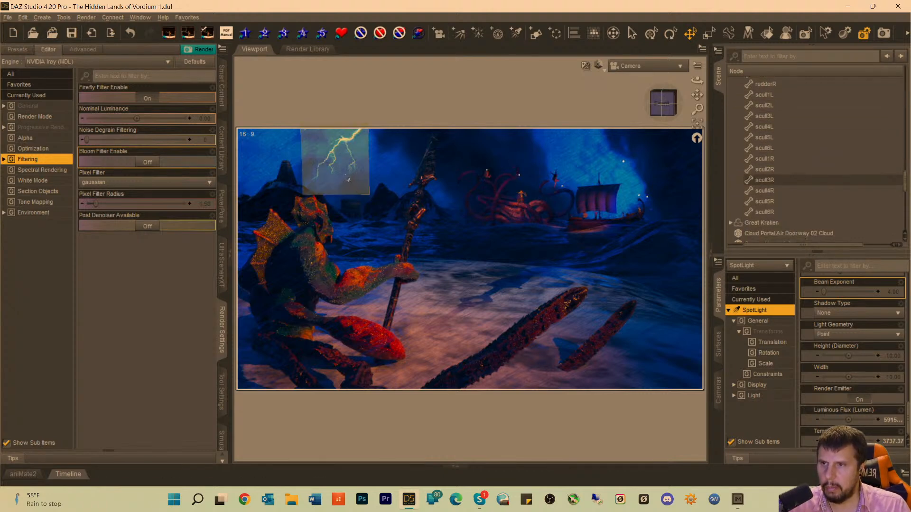
scroll(832, 189, down, 10)
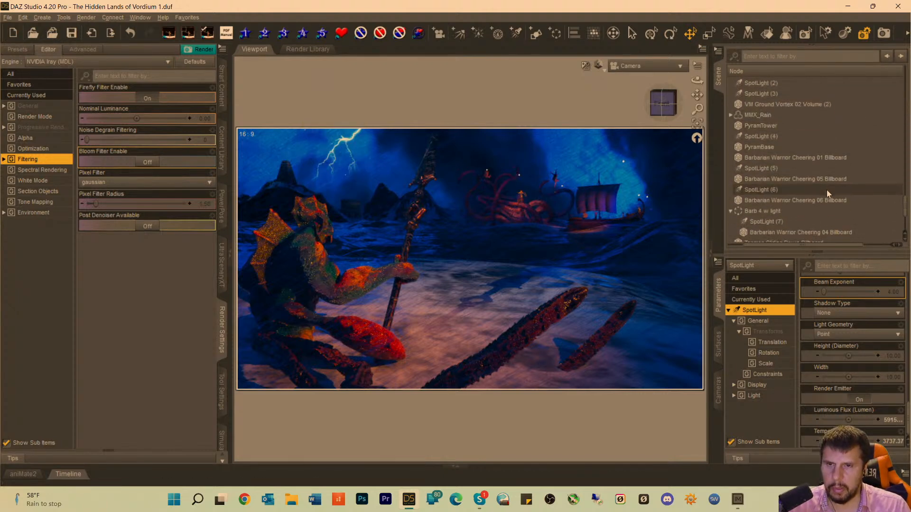
scroll(814, 194, down, 1)
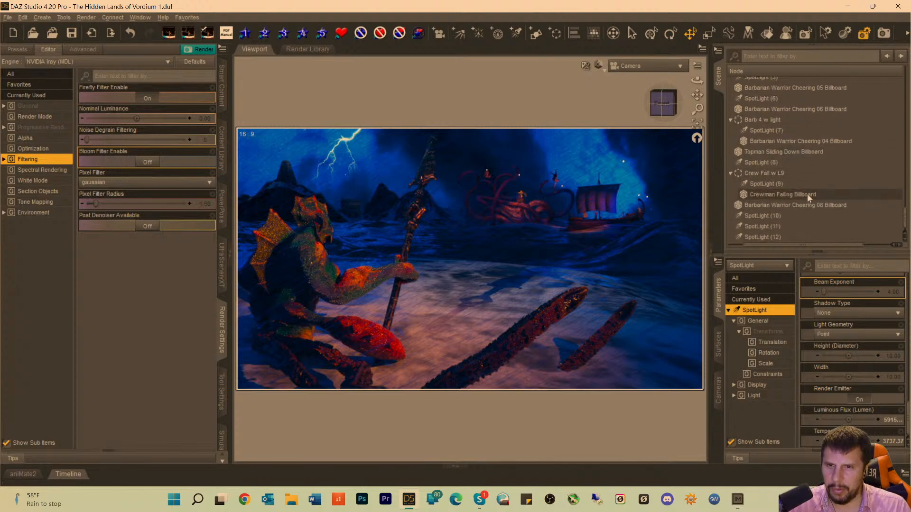
click(753, 225)
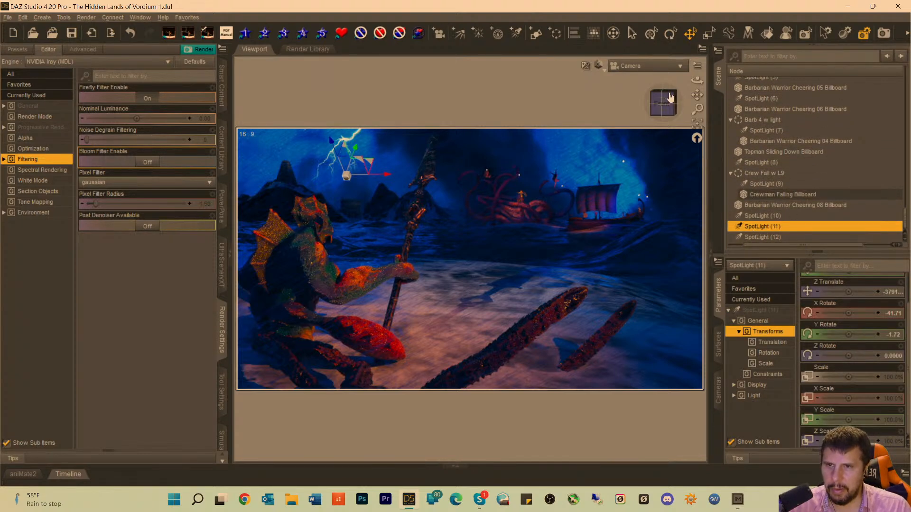
click(638, 66)
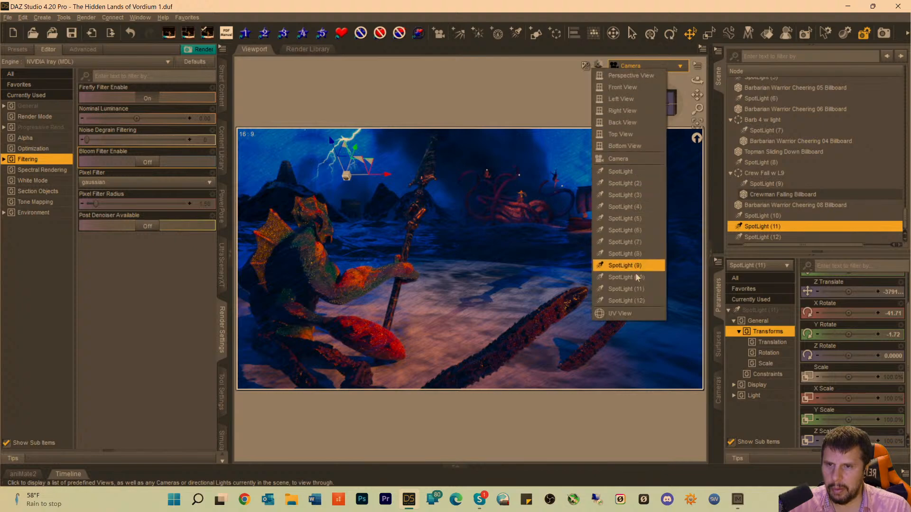
click(628, 289)
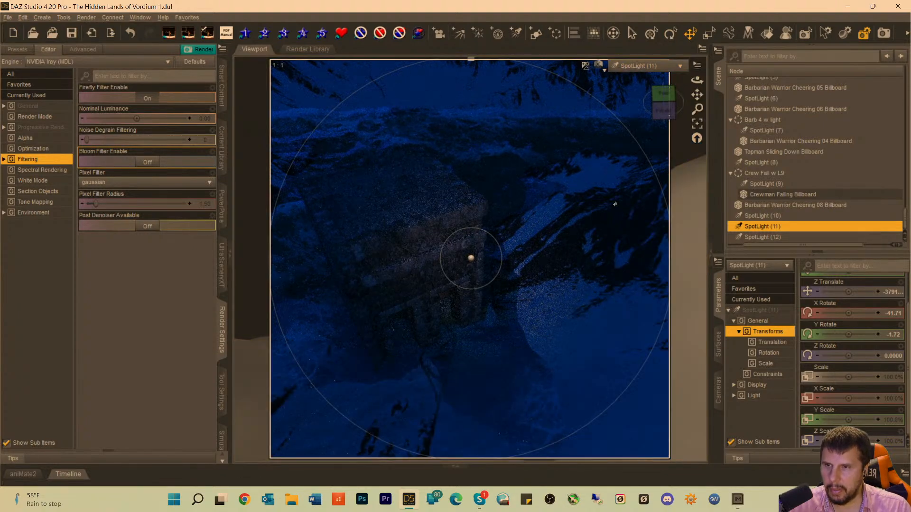
drag(697, 95, 722, 112)
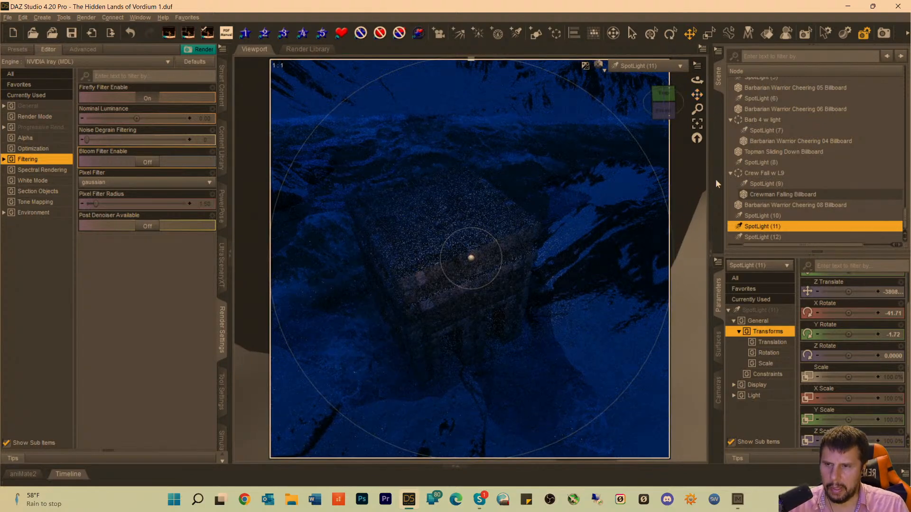
Set SpotLight (11)'s Luminous Flux to 2891500 lumens.
click(754, 311)
scroll(877, 348, down, 10)
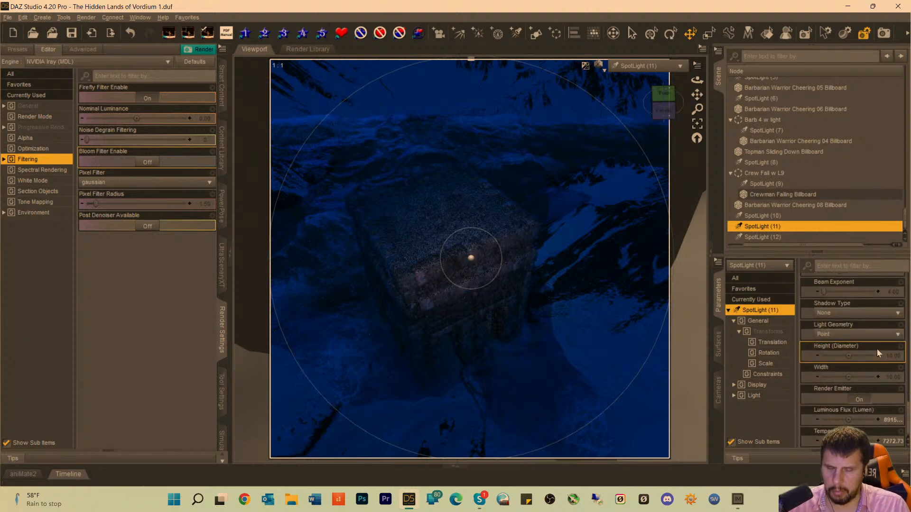
click(858, 421)
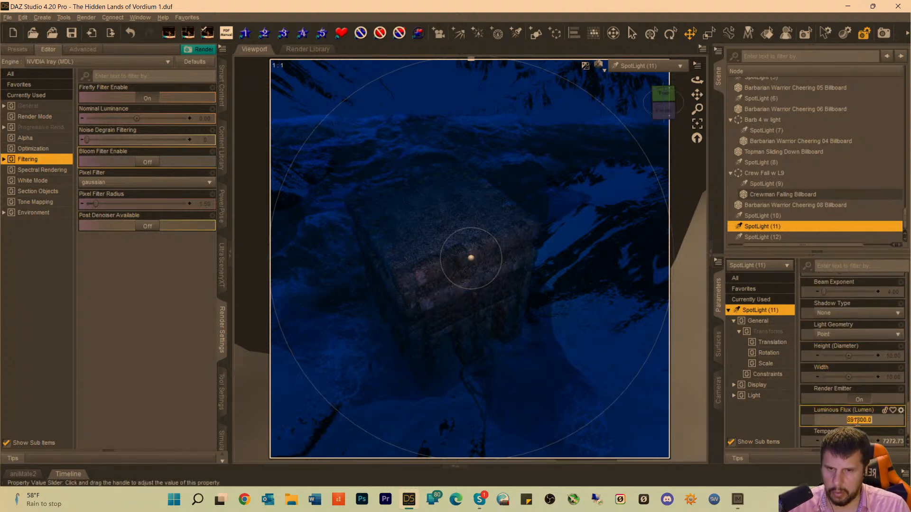
click(848, 421)
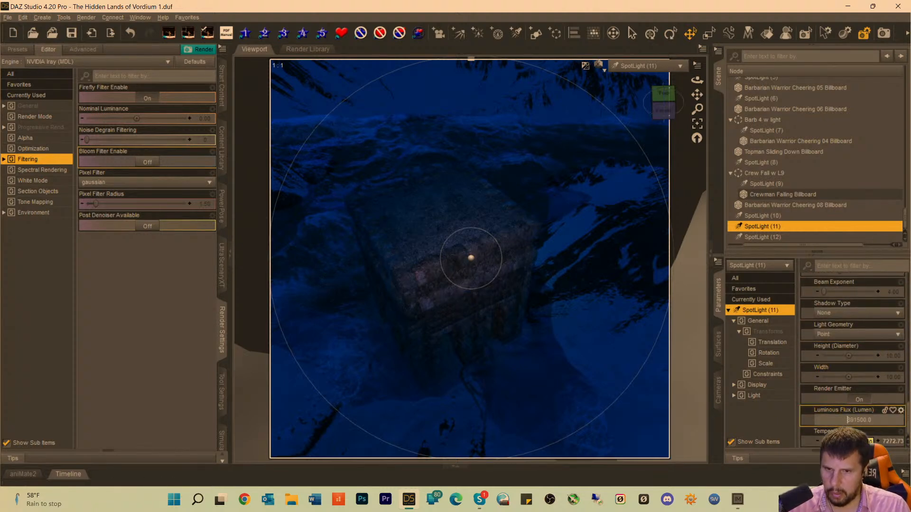
text(2)
key(Return)
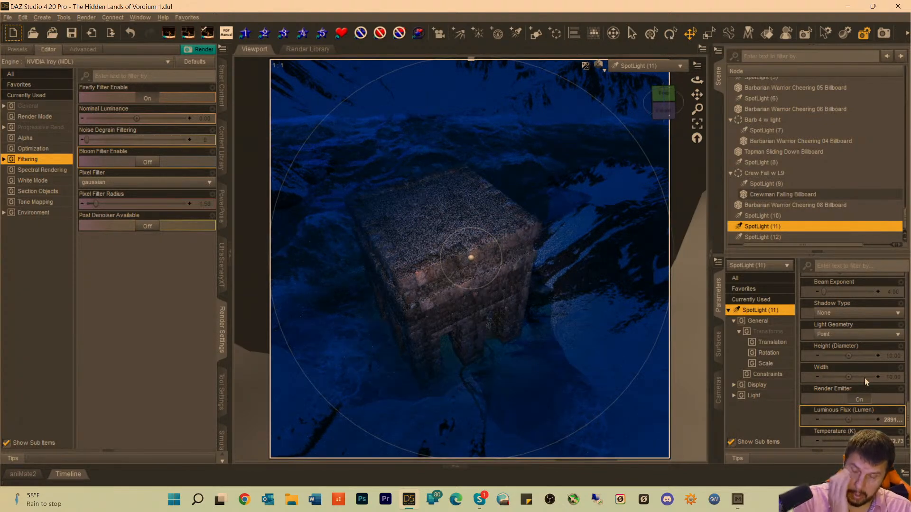
Fine-tune SpotLight (11)'s position with small shifts while looking through it, keeping the pyramid base building centred in its beam.
scroll(877, 274, up, 1)
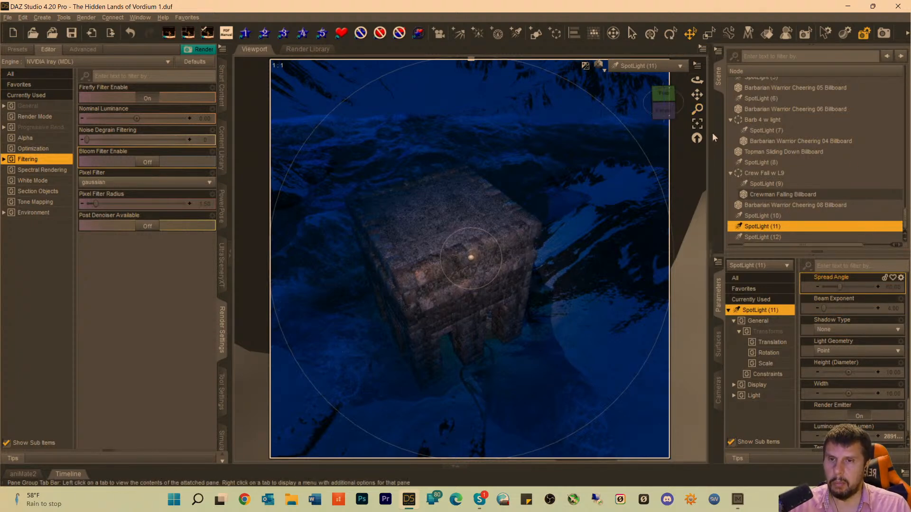
drag(697, 95, 700, 107)
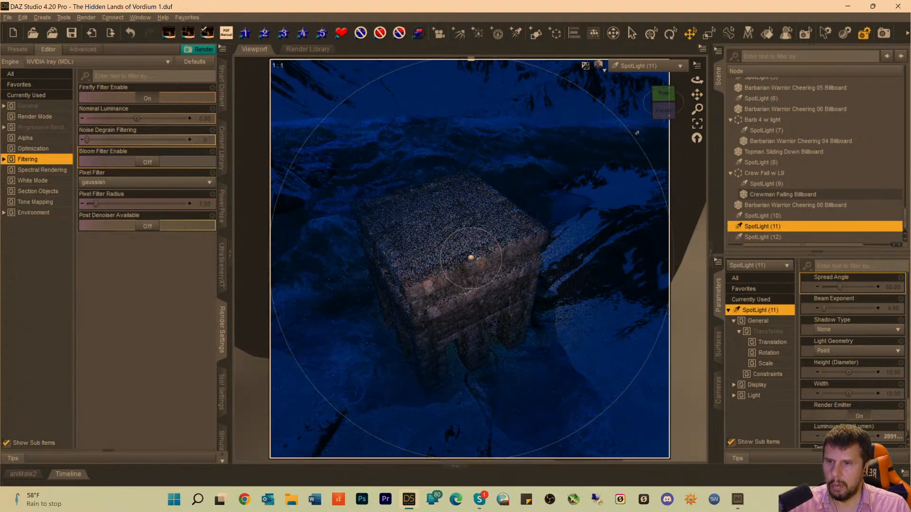
drag(697, 95, 697, 97)
drag(697, 94, 695, 86)
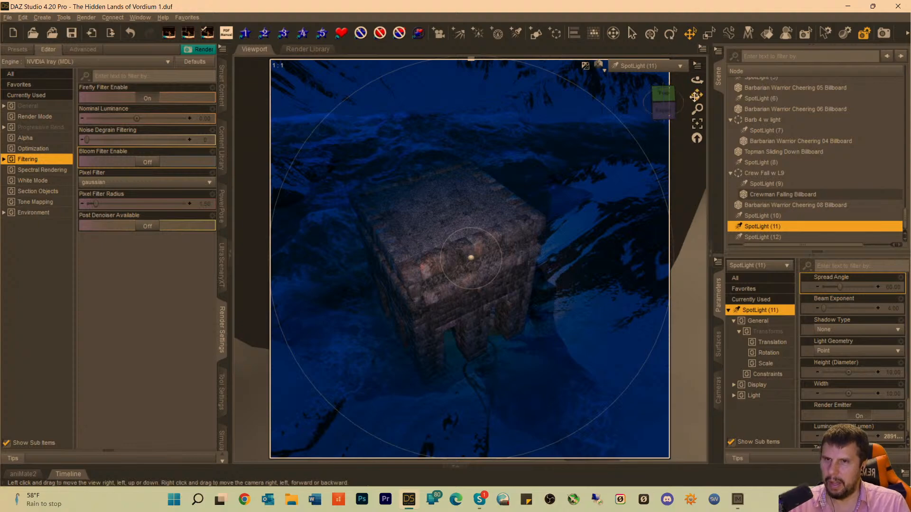
drag(697, 95, 697, 96)
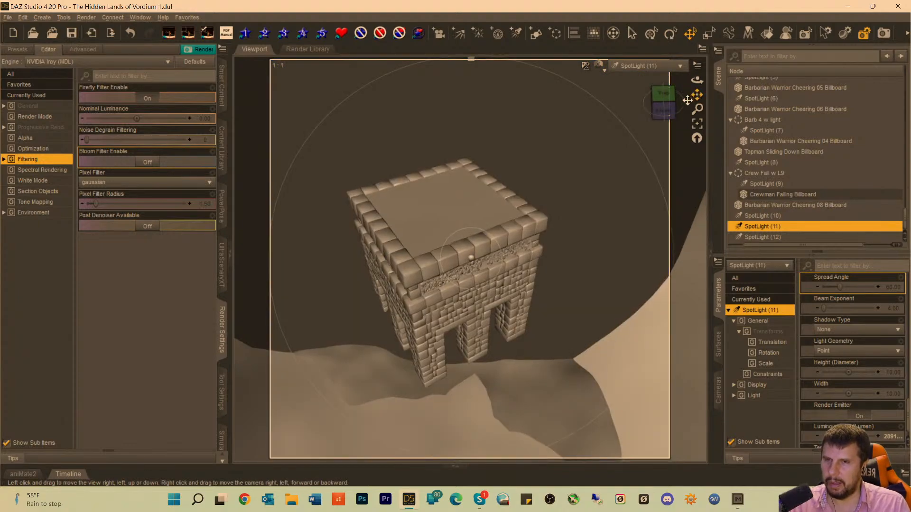
Parent SpotLight (11) to PyramBase and SpotLight (4) to PyramTower in the scene hierarchy.
click(641, 66)
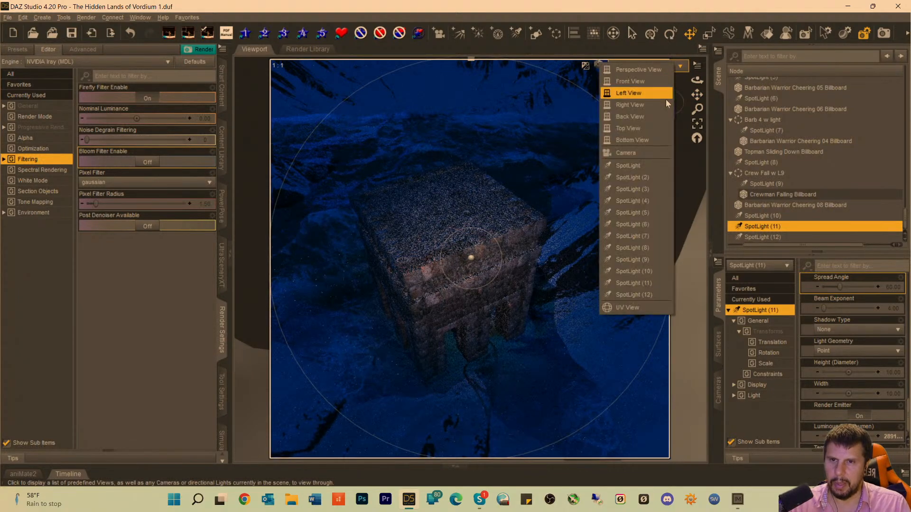
click(763, 231)
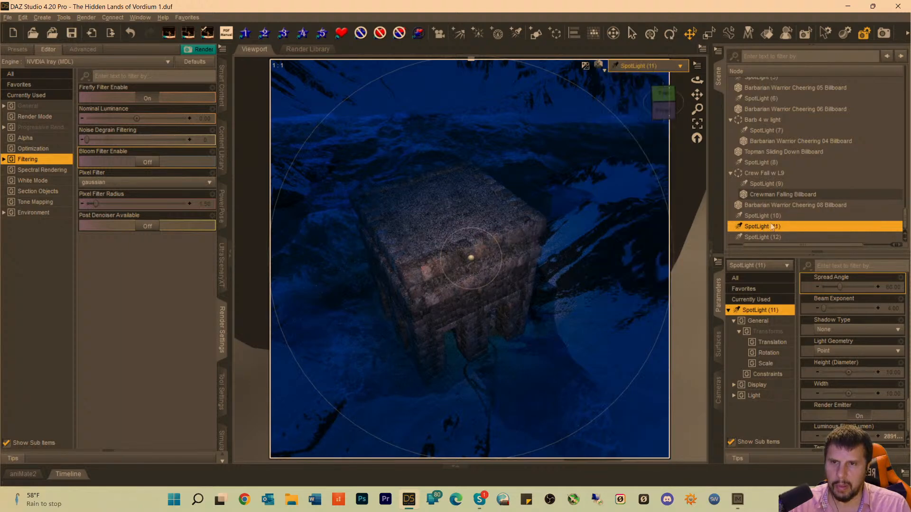
double_click(772, 226)
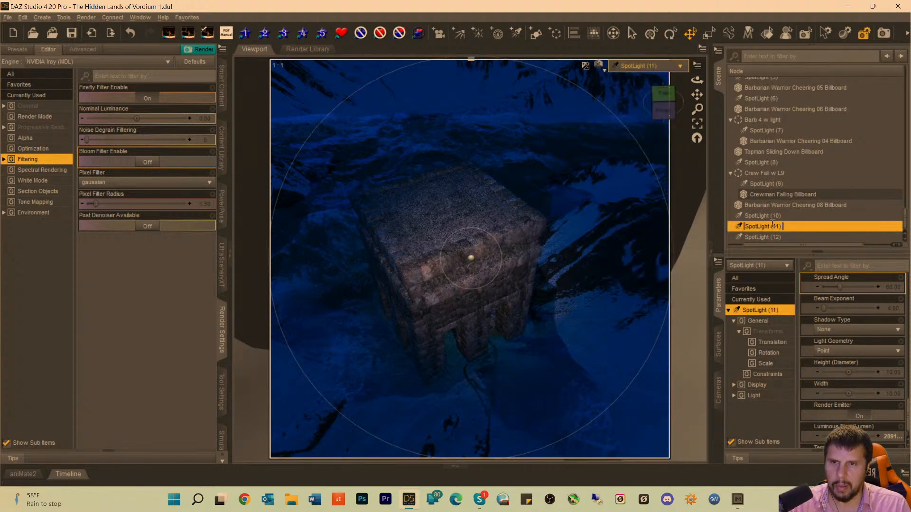
click(739, 231)
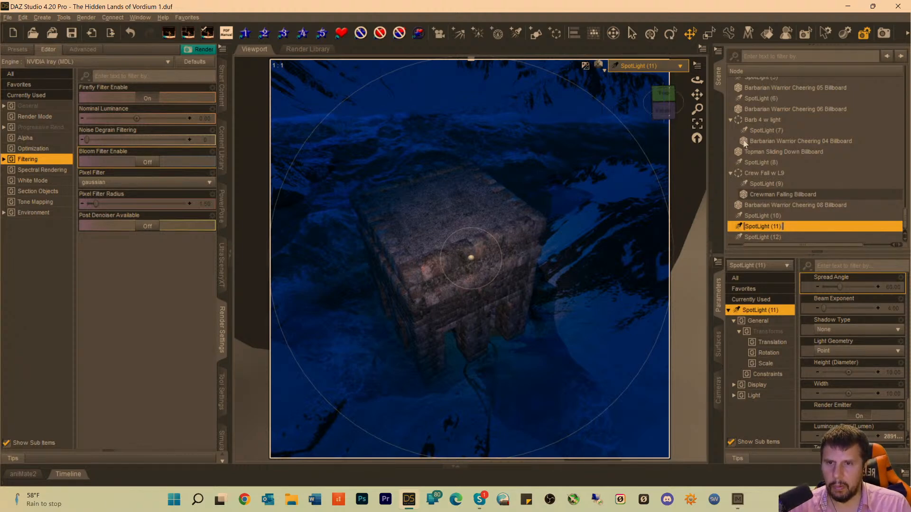
drag(739, 227, 760, 112)
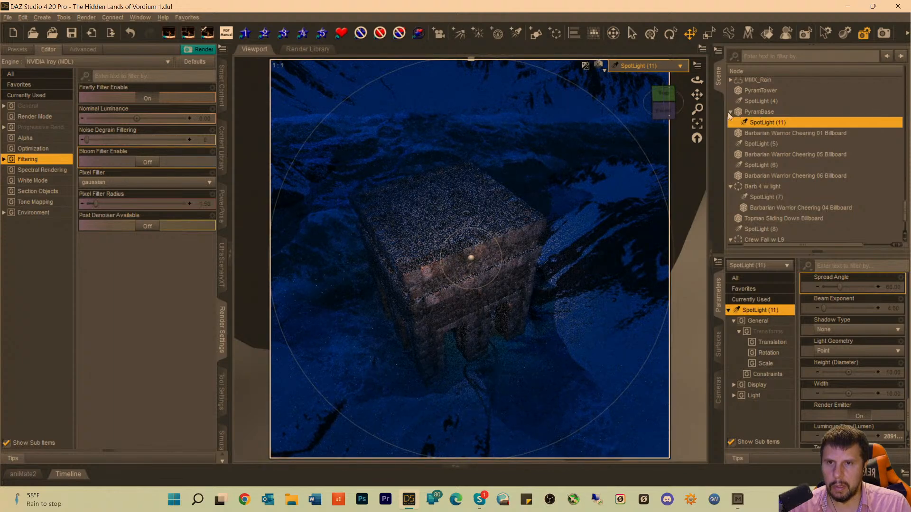
click(752, 102)
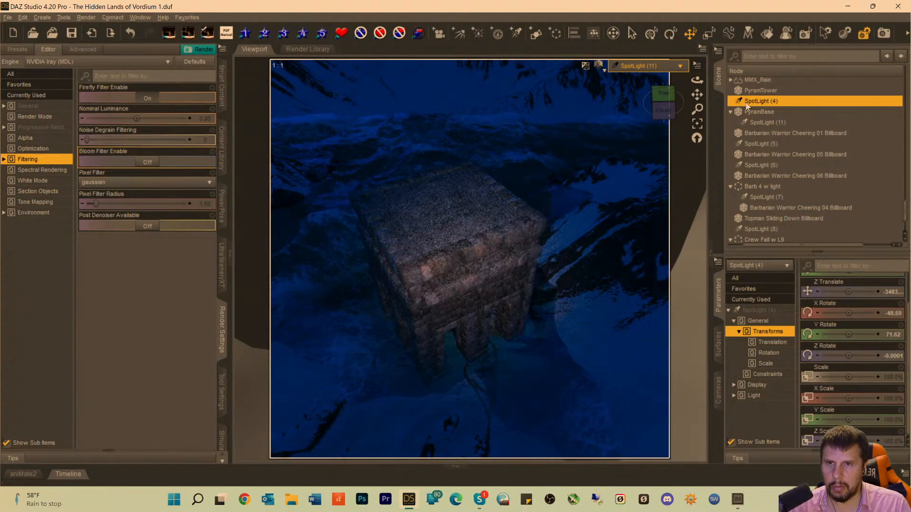
drag(747, 105, 749, 97)
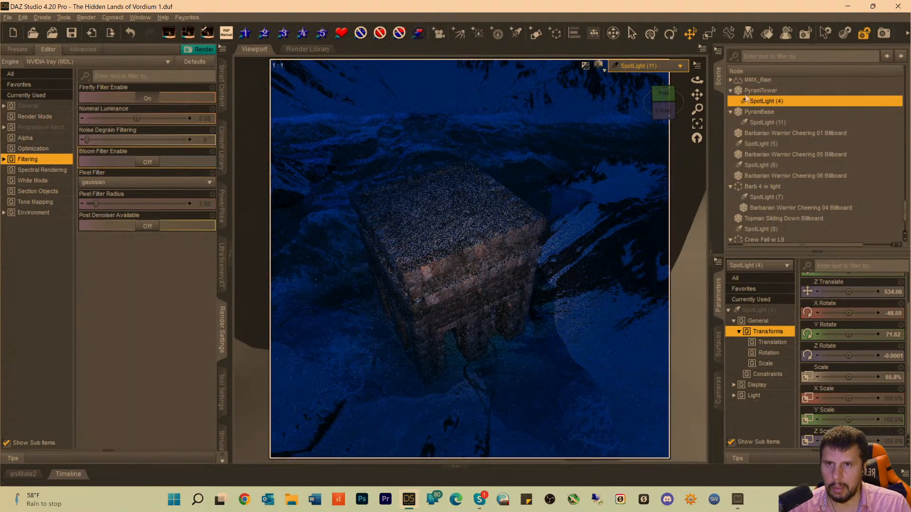
Look through SpotLight (4) and move it sideways and back until its beam frames the pyramid tower.
click(645, 66)
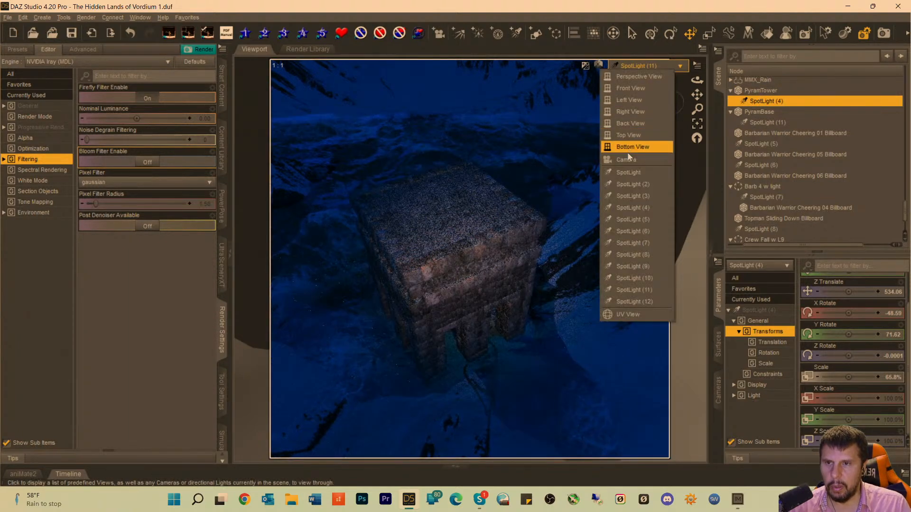
click(626, 208)
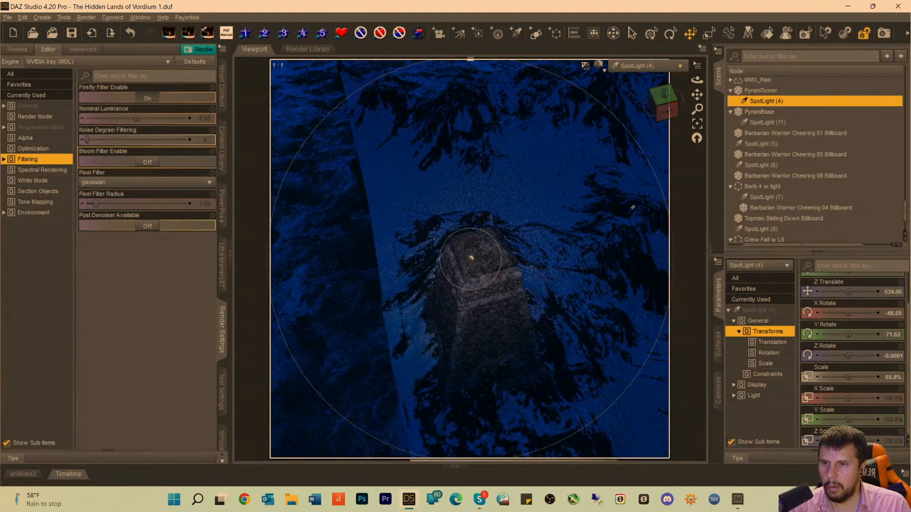
mouse_move(697, 94)
mouse_down()
mouse_move(698, 79)
mouse_move(665, 99)
mouse_up()
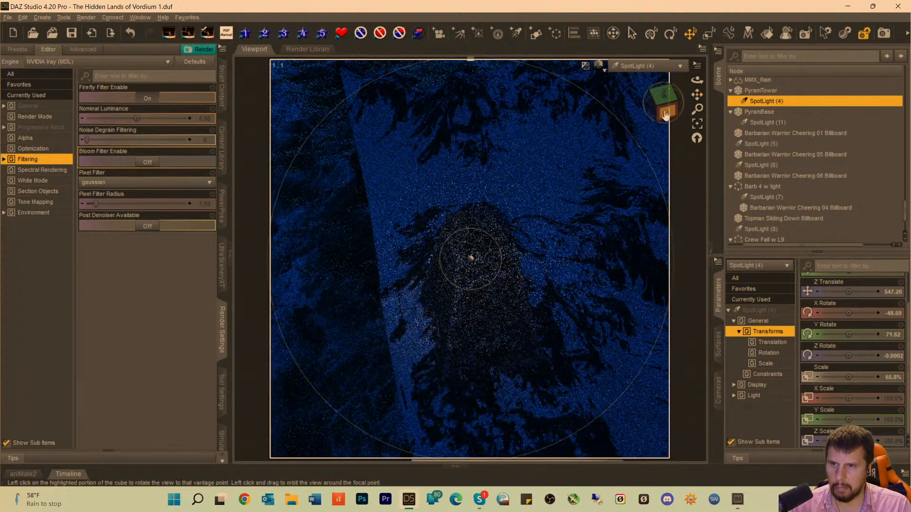
scroll(667, 112, down, 3)
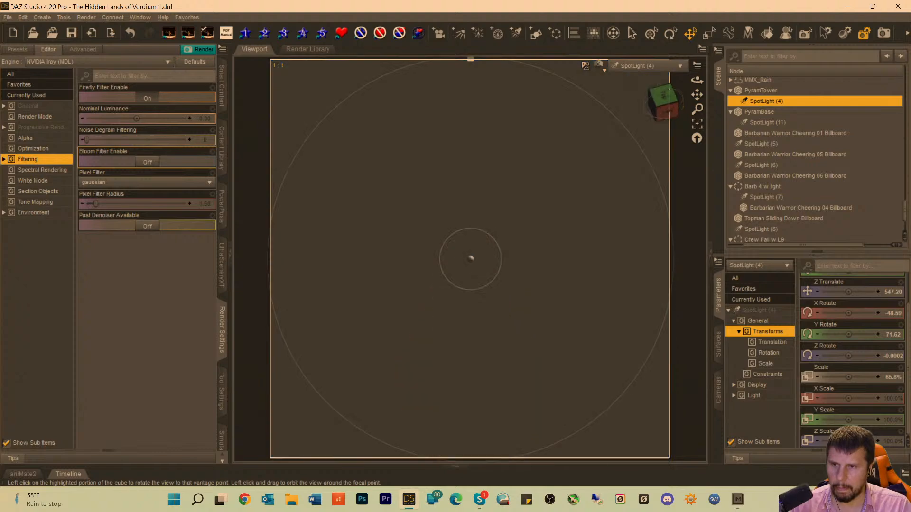
scroll(668, 112, up, 10)
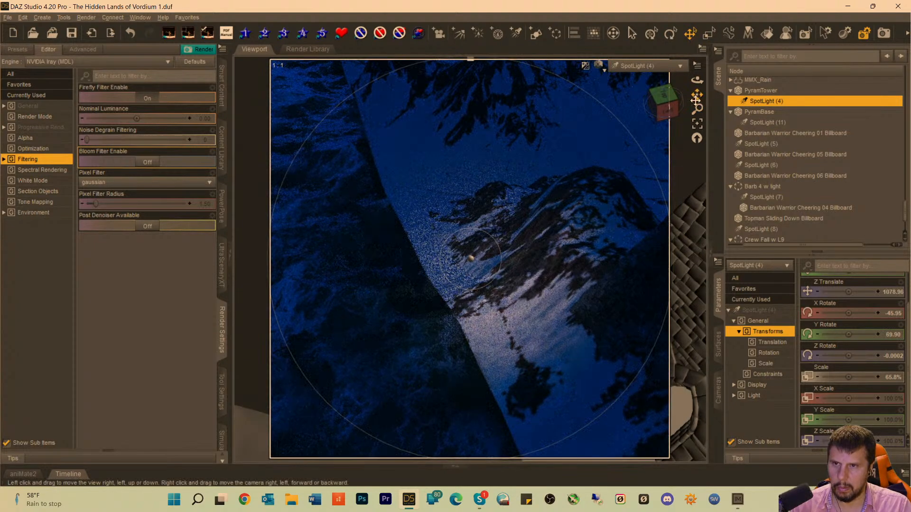
drag(697, 95, 625, 115)
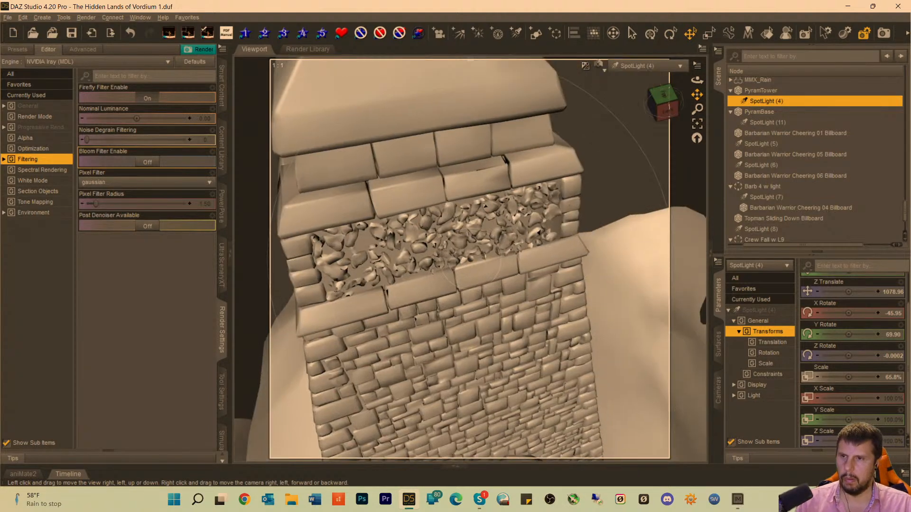
scroll(694, 104, down, 4)
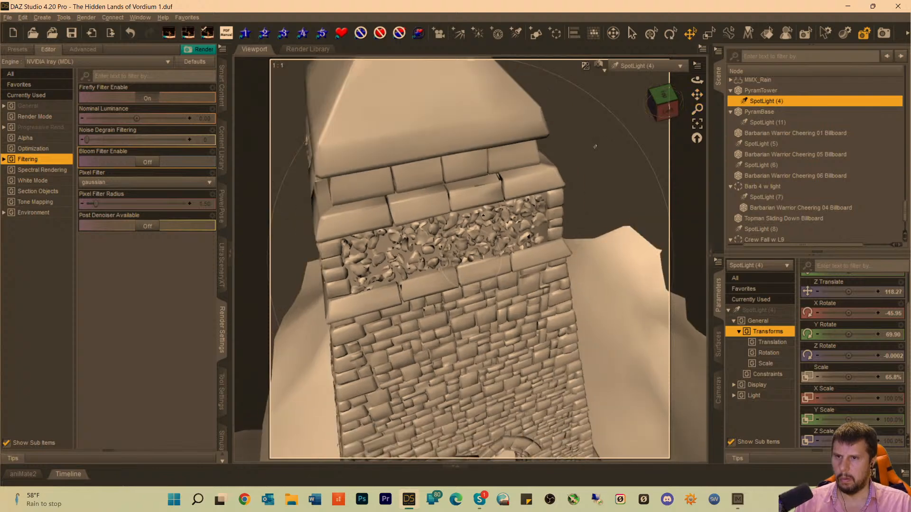
scroll(594, 146, down, 5)
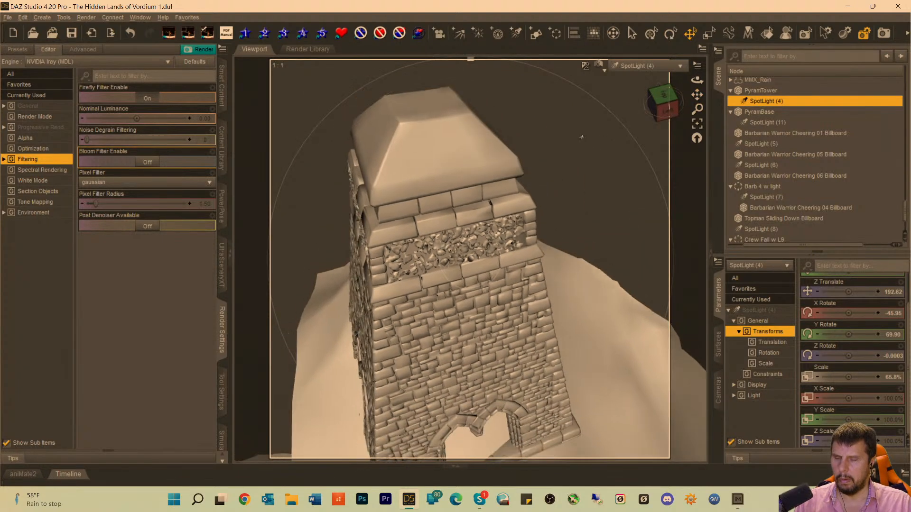
scroll(580, 135, down, 3)
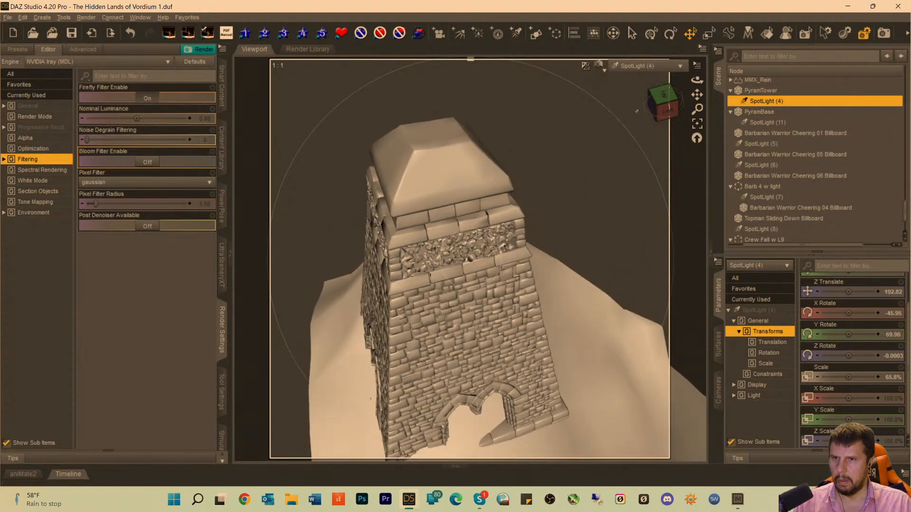
Move SpotLight (4) back from the pyramid tower and shift it sideways while looking through it, widening the area around the tower in its beam.
drag(697, 97, 700, 109)
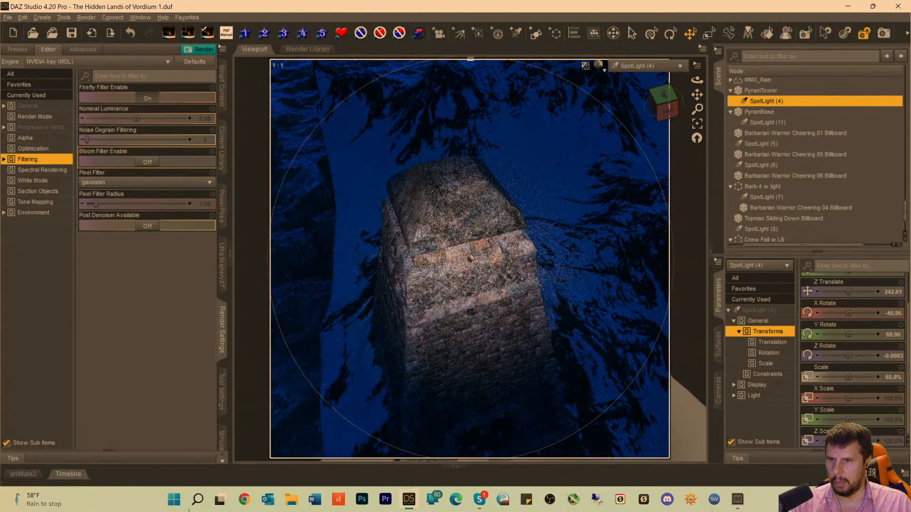
scroll(471, 198, down, 1)
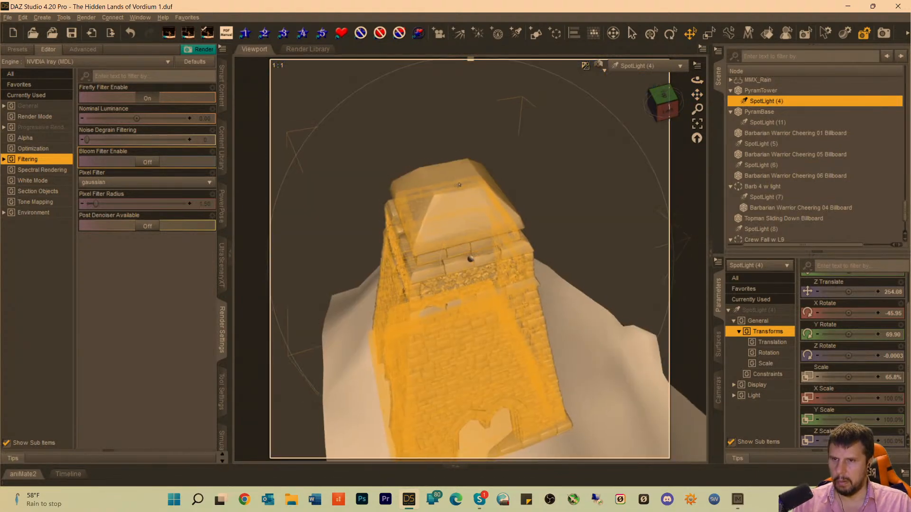
scroll(472, 198, down, 5)
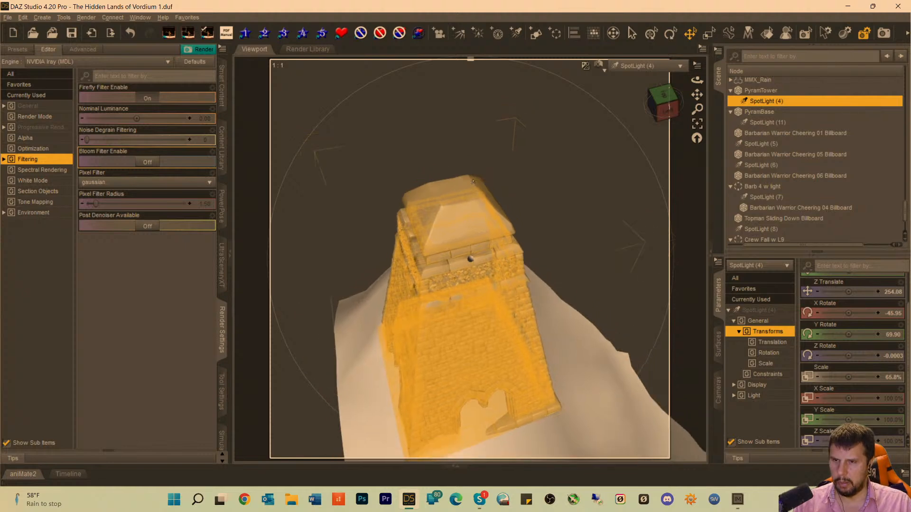
scroll(471, 181, down, 5)
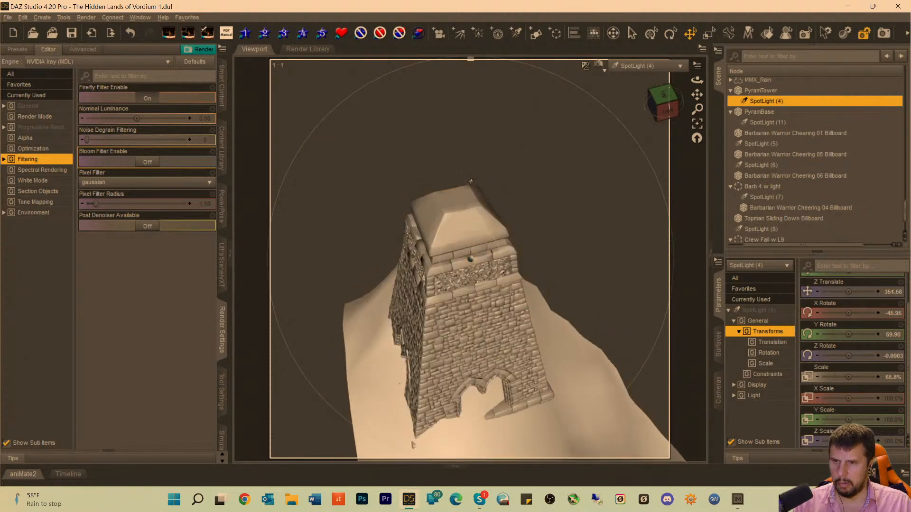
scroll(466, 189, down, 3)
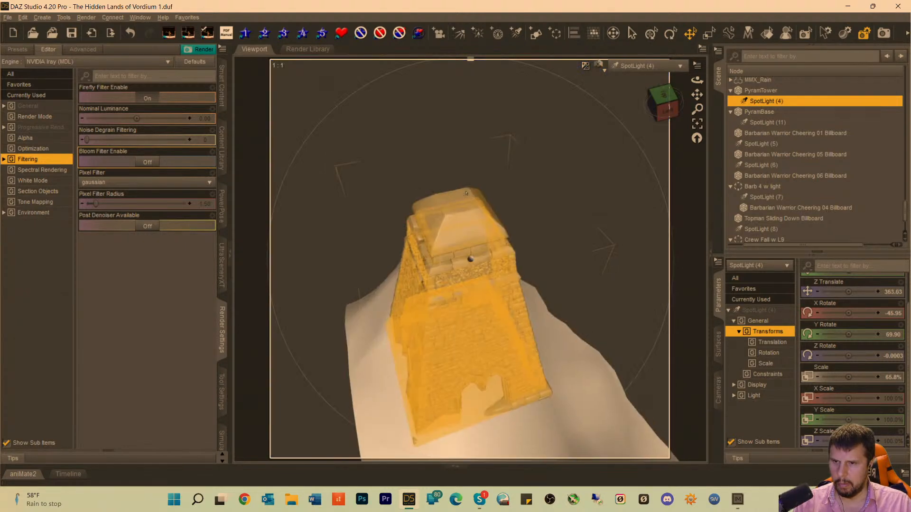
scroll(467, 191, down, 2)
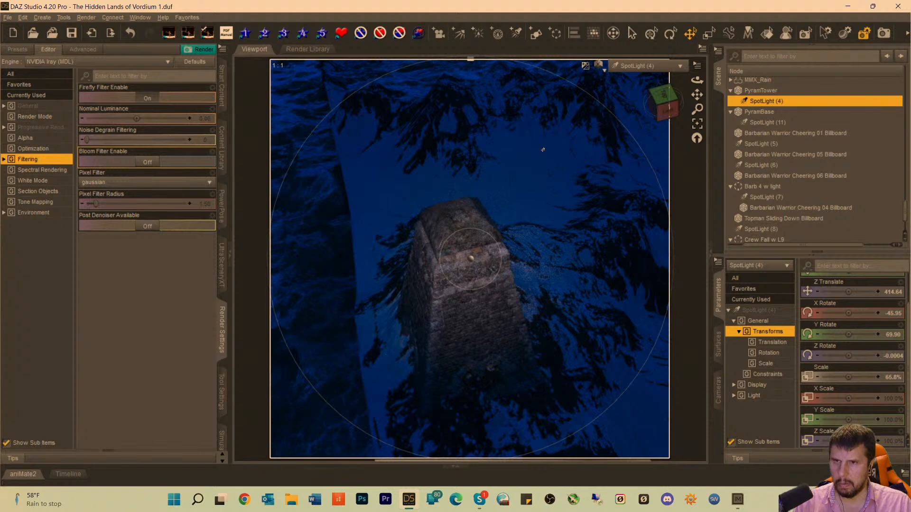
drag(697, 94, 710, 88)
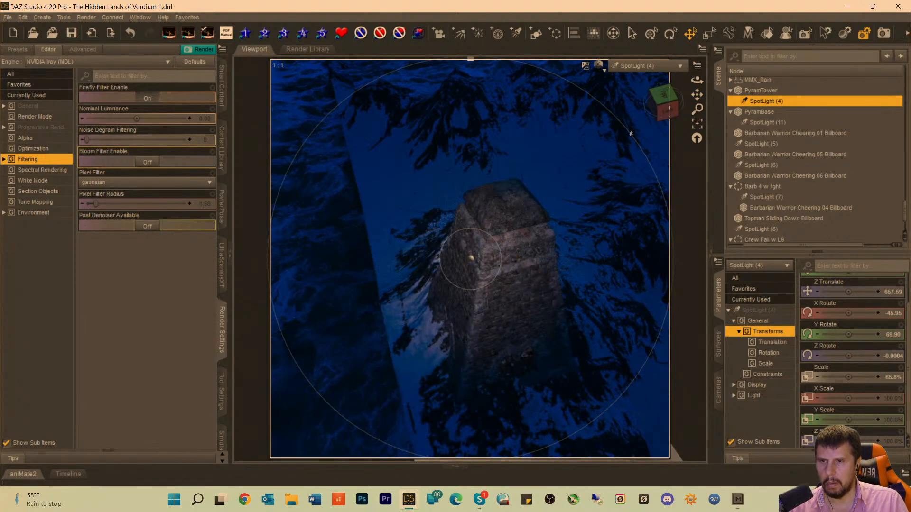
drag(666, 111, 654, 107)
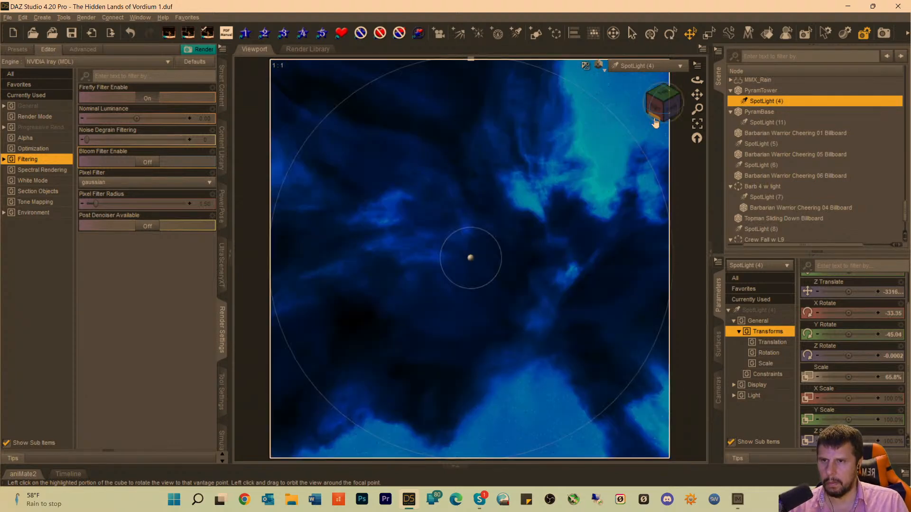
click(20, 19)
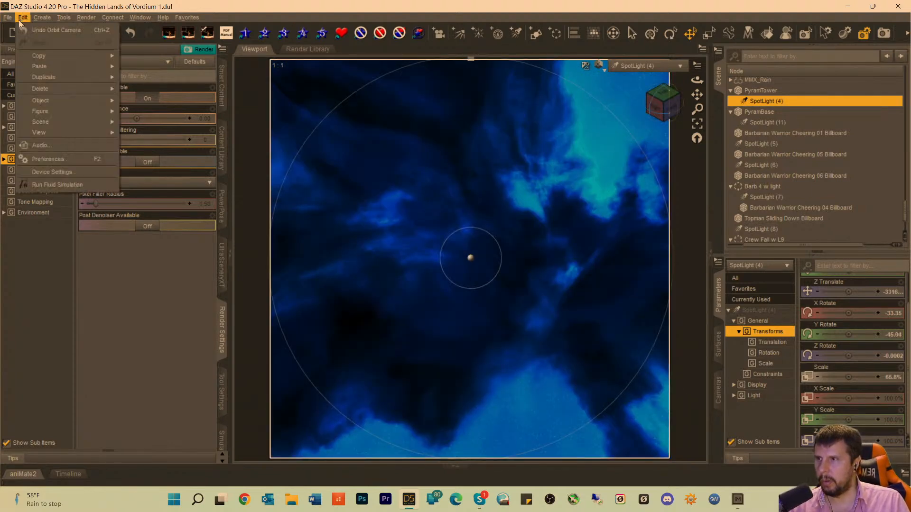
click(29, 31)
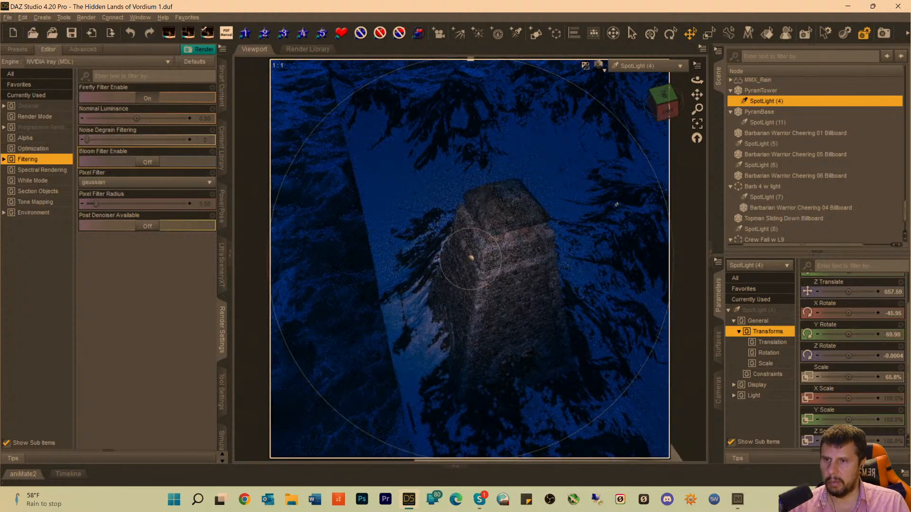
Nudge SpotLight (4) sideways to bring the tower closer to its beam centre, and return the viewport to the Camera view.
mouse_move(697, 95)
mouse_down()
mouse_move(688, 94)
mouse_move(698, 96)
mouse_up()
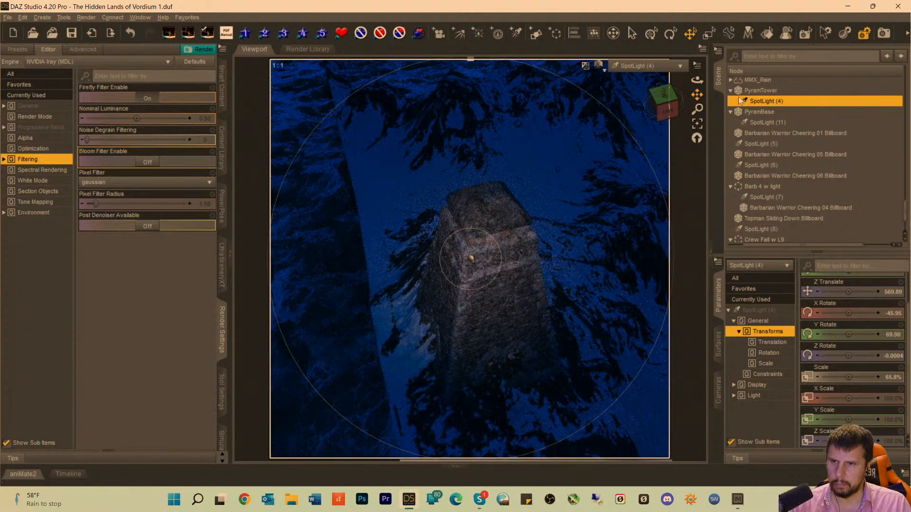
click(648, 68)
click(631, 155)
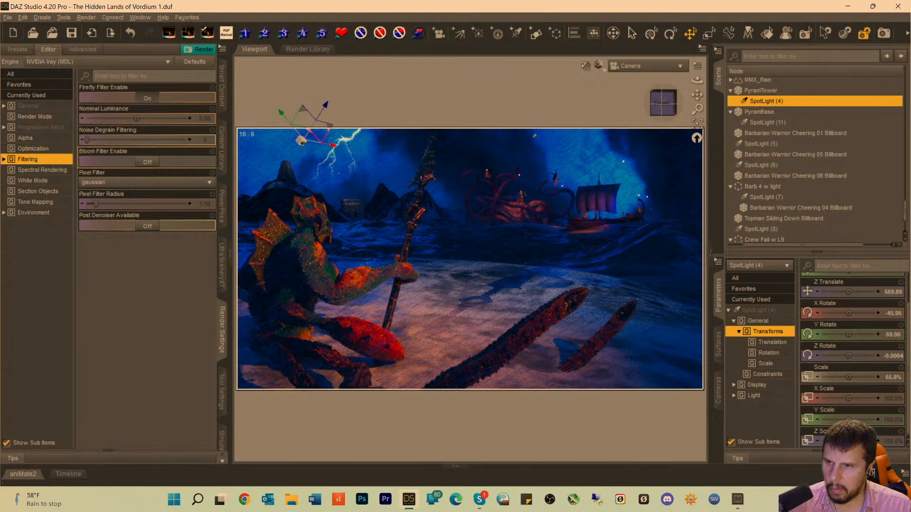
Reduce PyramBase's yScale to about 127.6% and deselect it.
click(354, 207)
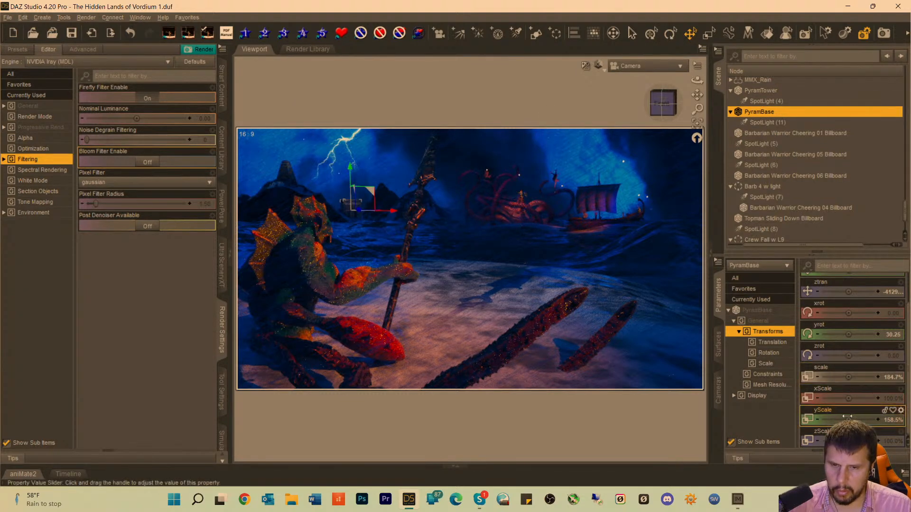
drag(846, 419, 841, 420)
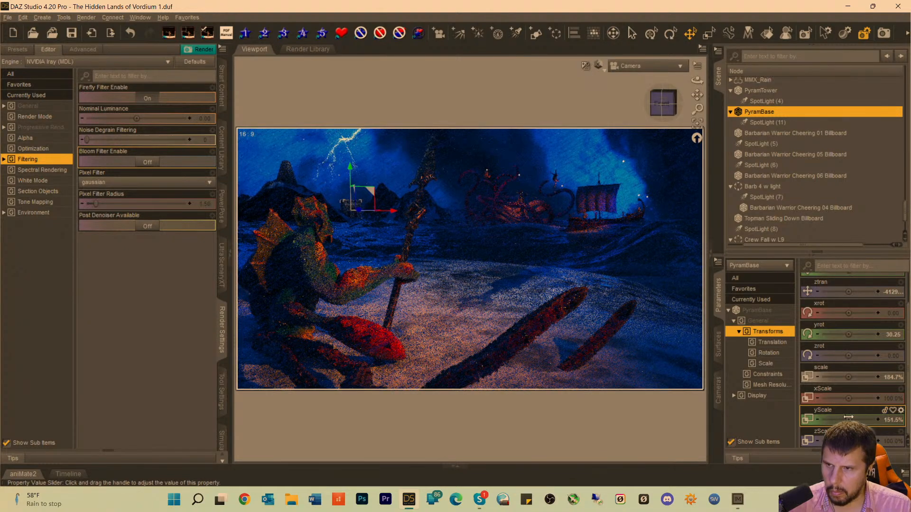
drag(849, 417, 842, 418)
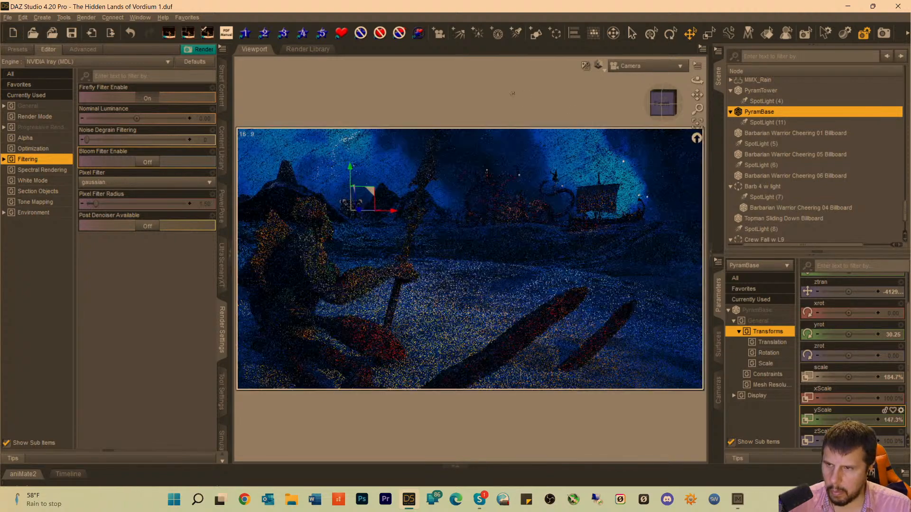
click(511, 91)
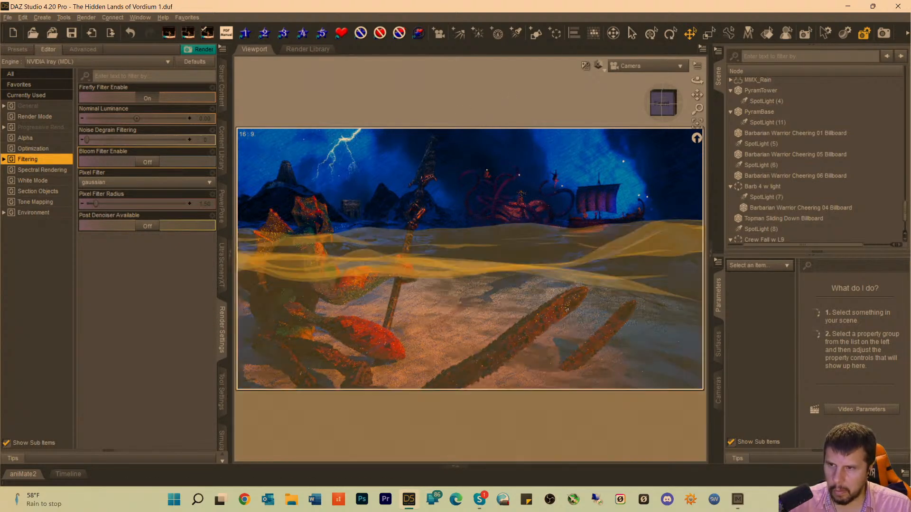
click(354, 214)
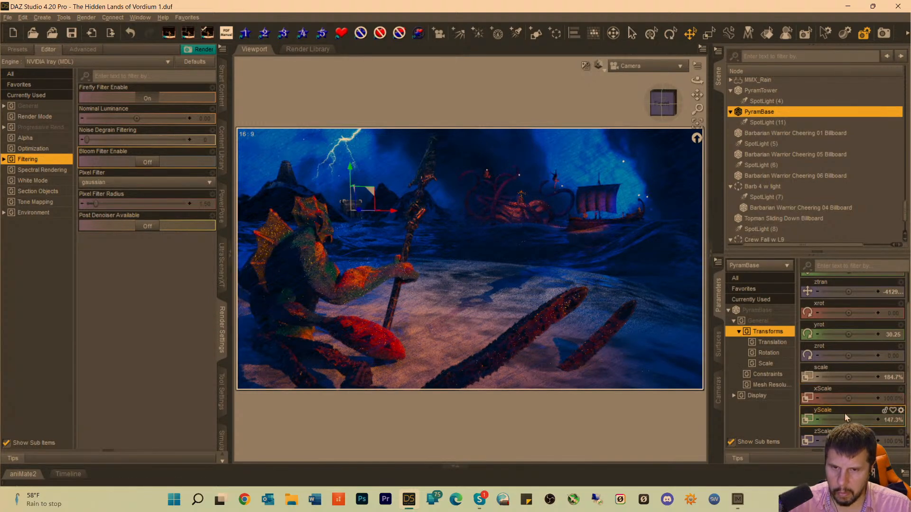
drag(845, 413, 839, 415)
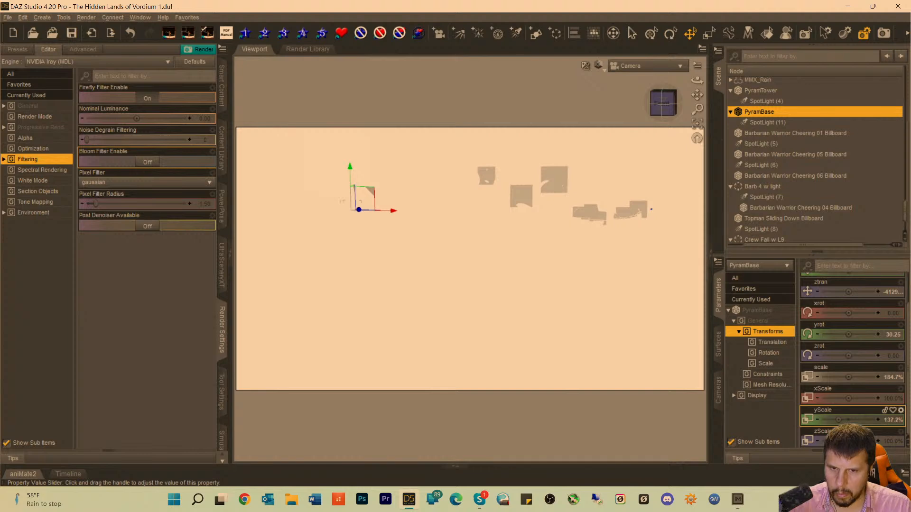
drag(836, 420, 836, 420)
click(519, 78)
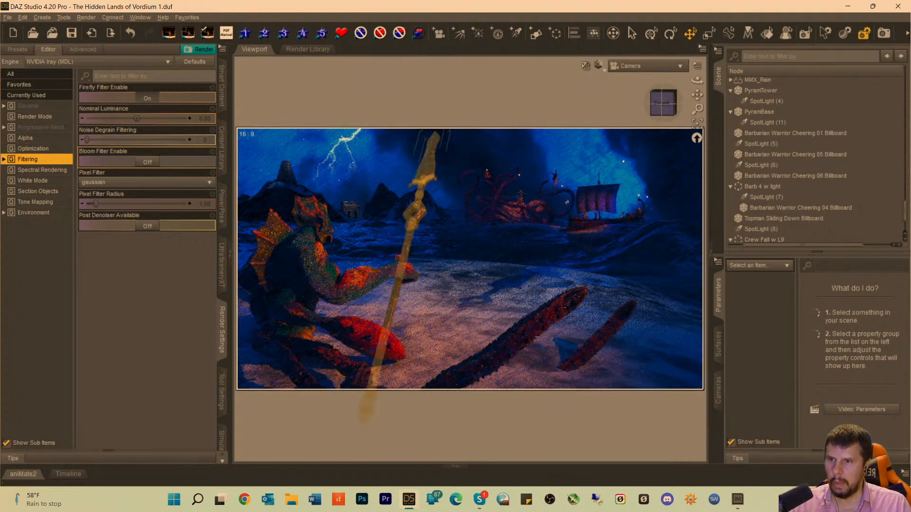
Set SpotLight (11)'s Luminous Flux to 1891500 lumens.
scroll(777, 178, up, 3)
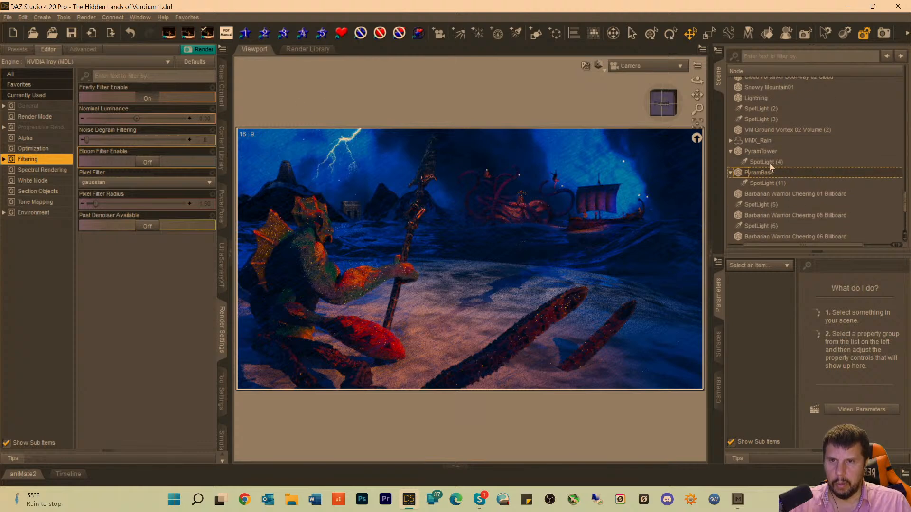
click(769, 162)
click(765, 184)
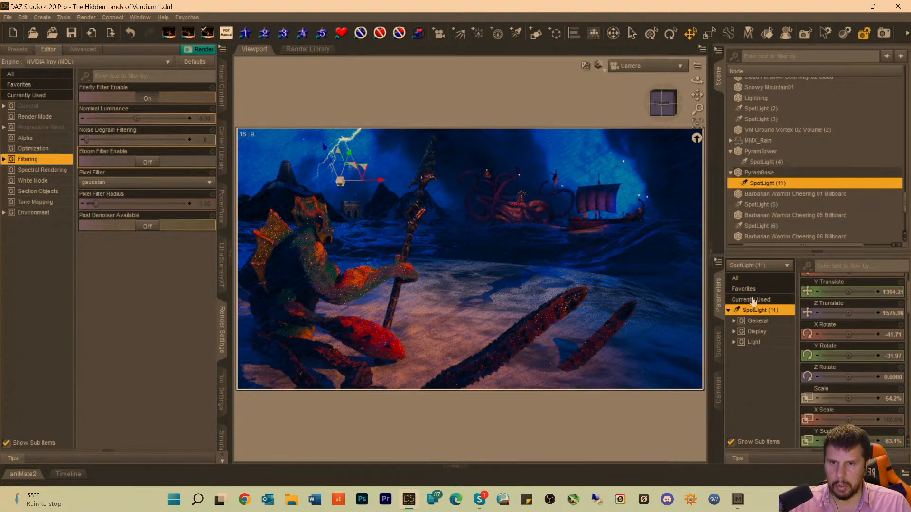
click(753, 300)
scroll(882, 380, down, 2)
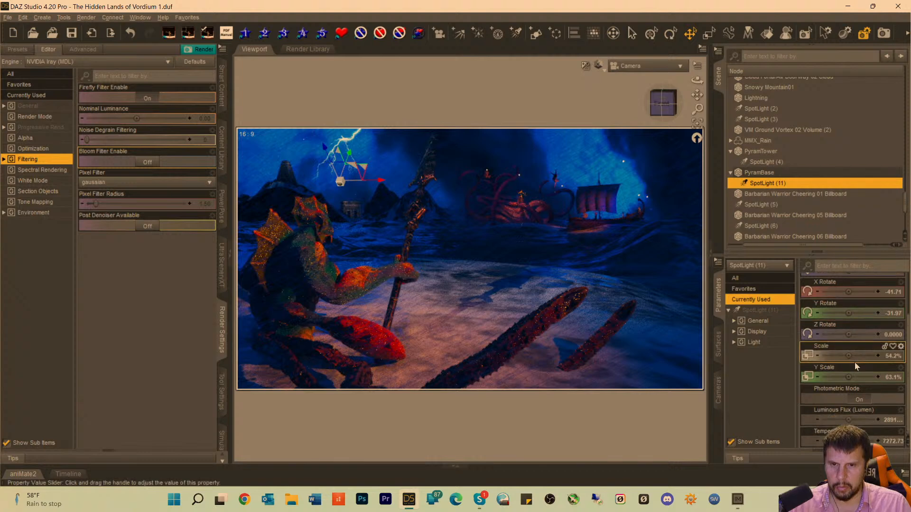
click(892, 421)
key(Home)
key(Delete)
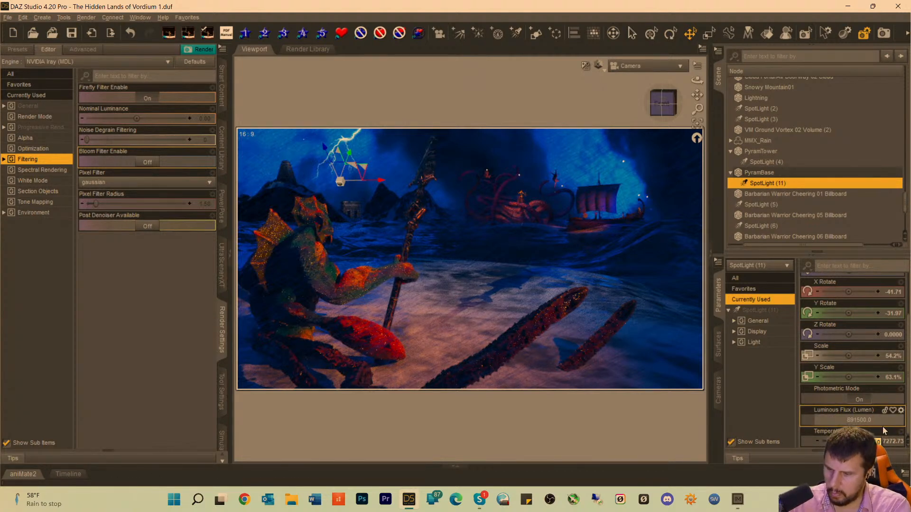
text(1)
key(Return)
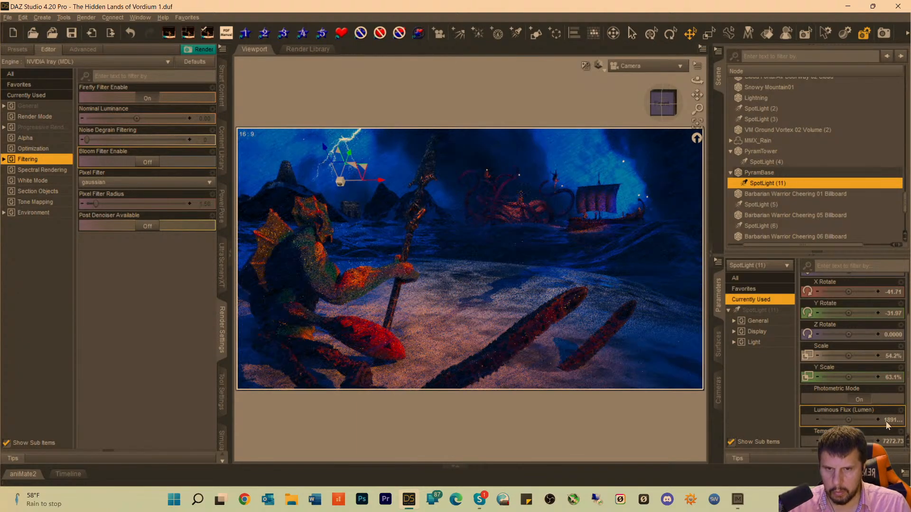
Lower SpotLight (11)'s Luminous Flux further to 1691500 lumens.
click(886, 421)
click(850, 420)
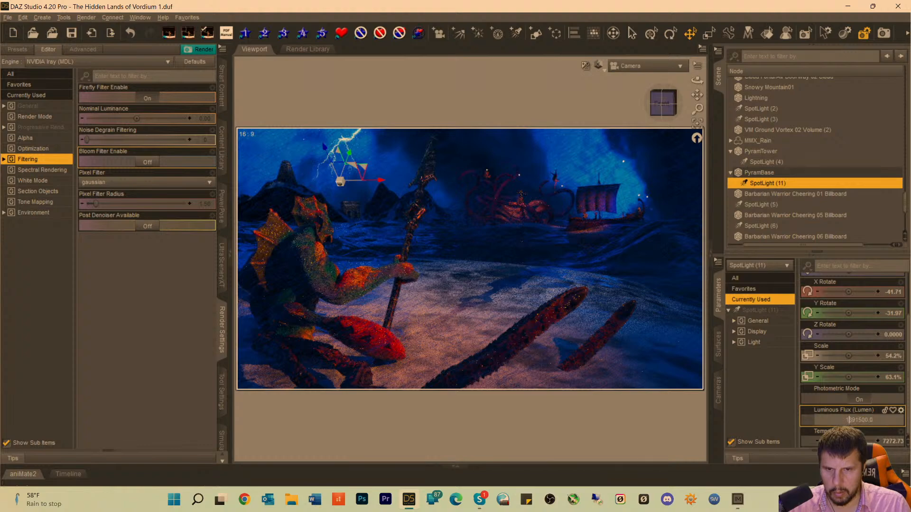
key(BackSpace)
text(6)
key(Return)
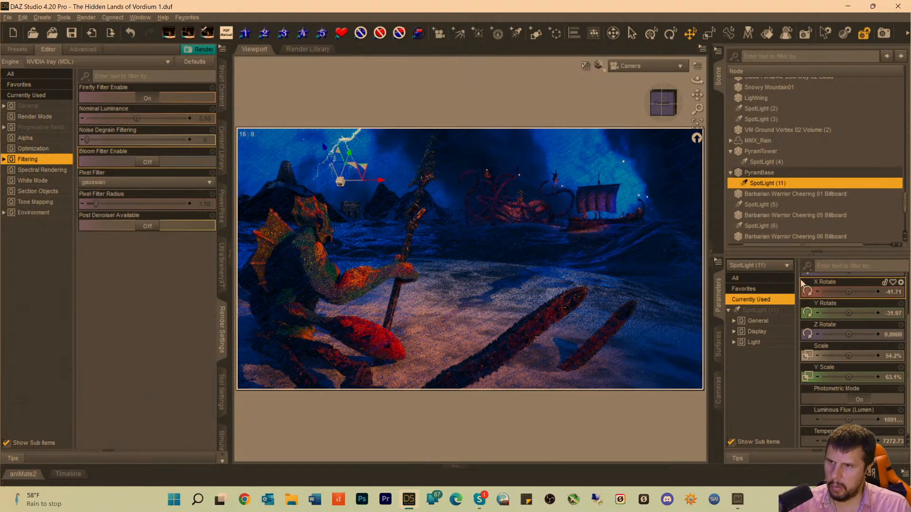
scroll(801, 281, up, 1)
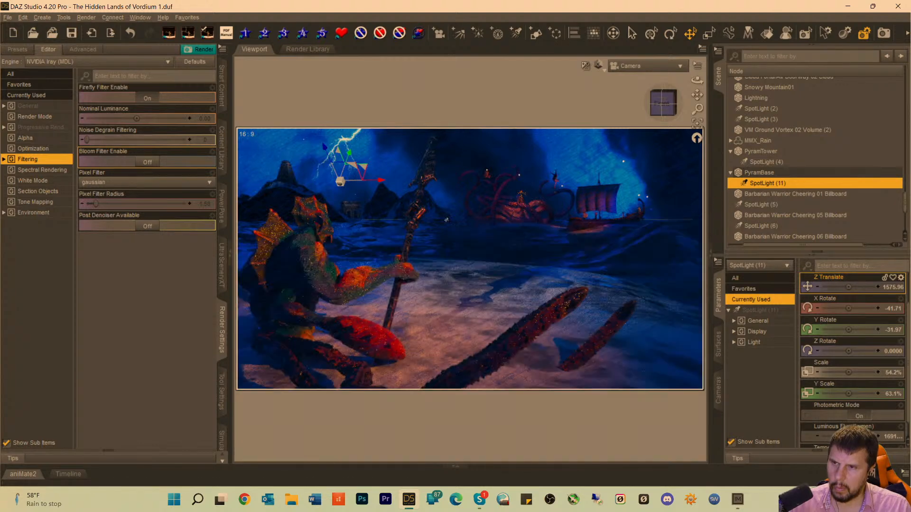
Try PyramBase further right along the distant shore, settling it at an xtran of about -1530.
click(355, 213)
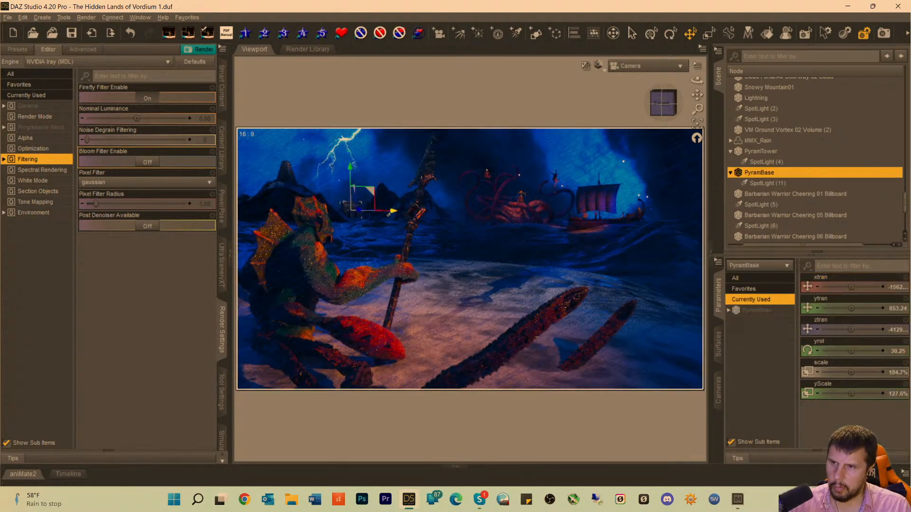
drag(390, 214, 408, 214)
click(391, 100)
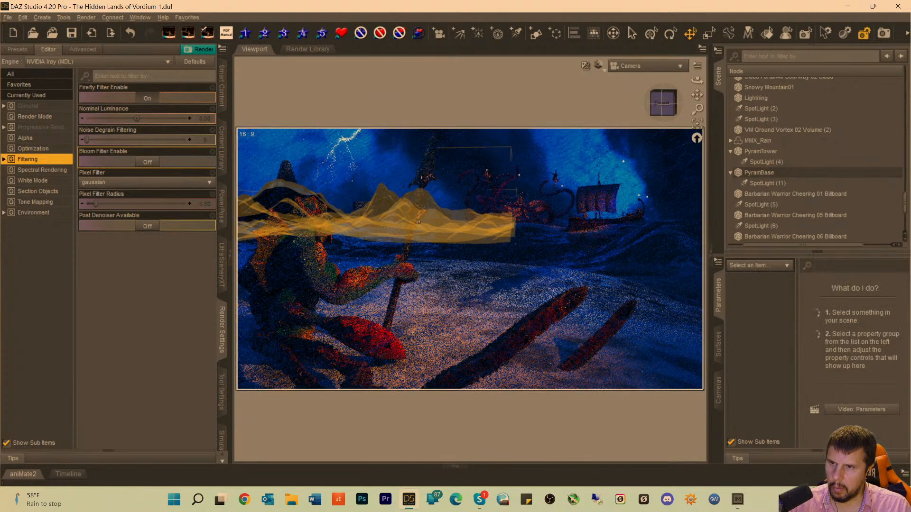
click(366, 214)
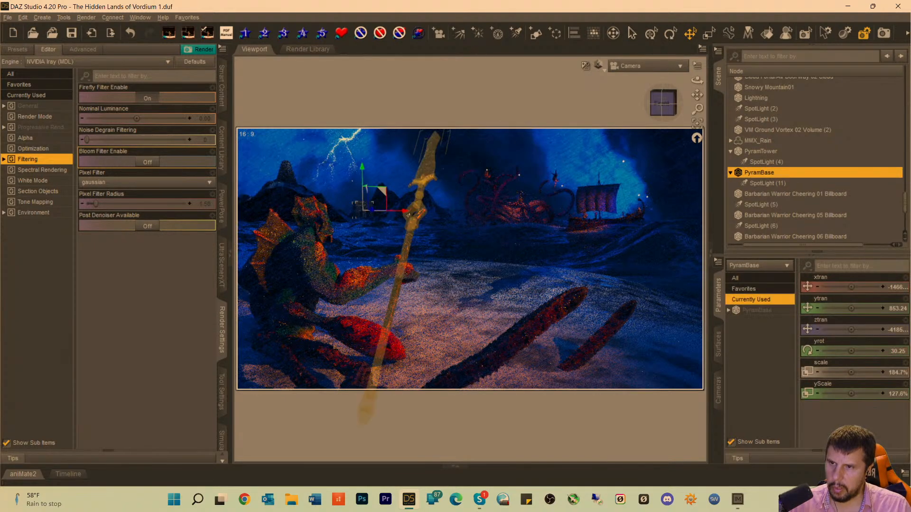
drag(405, 211, 401, 212)
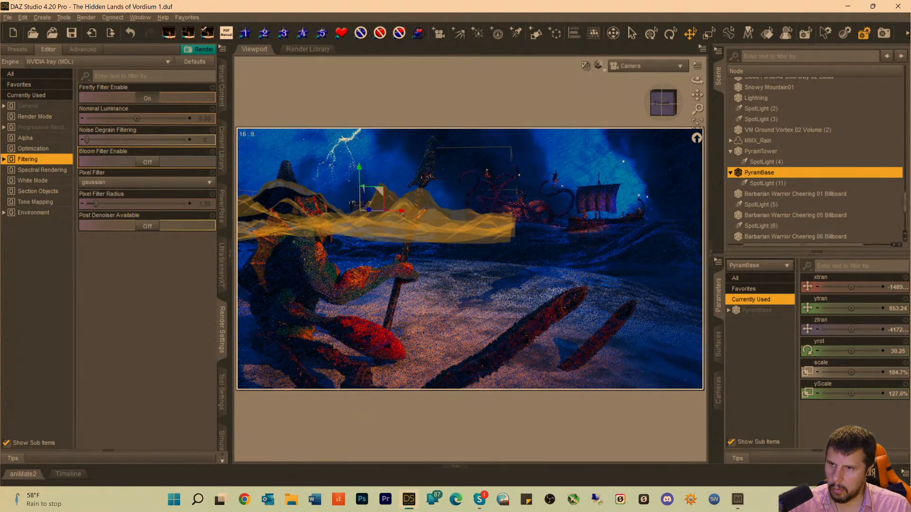
drag(402, 213, 397, 211)
click(399, 114)
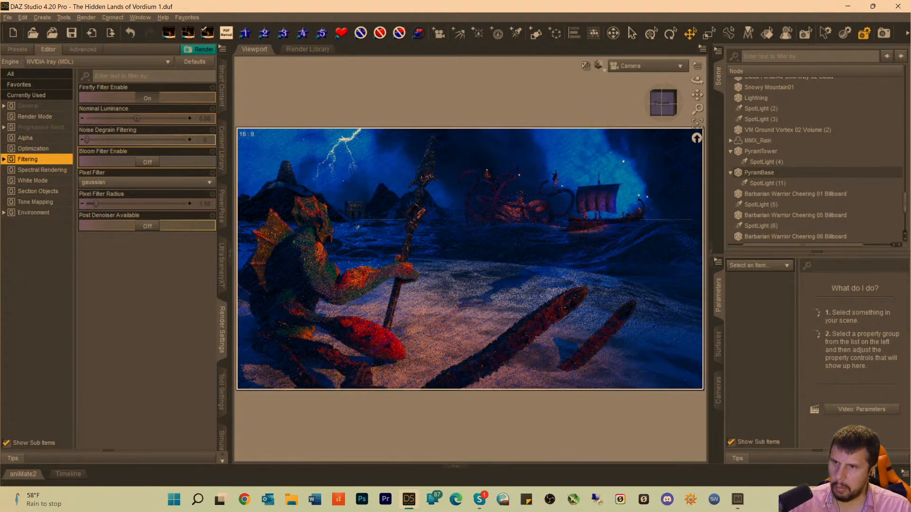
Shift PyramBase slightly left along the distant shore, nudge it a little back to the right, and deselect it.
click(358, 219)
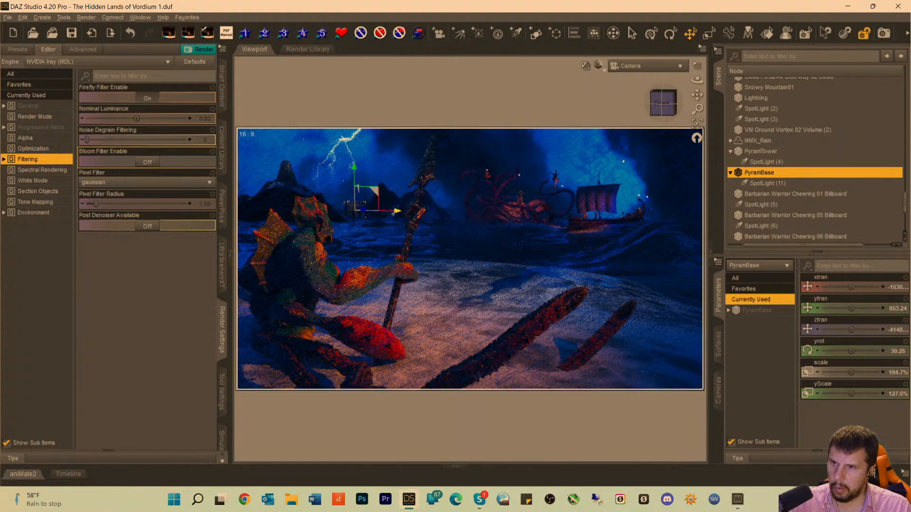
drag(393, 212, 391, 211)
click(389, 94)
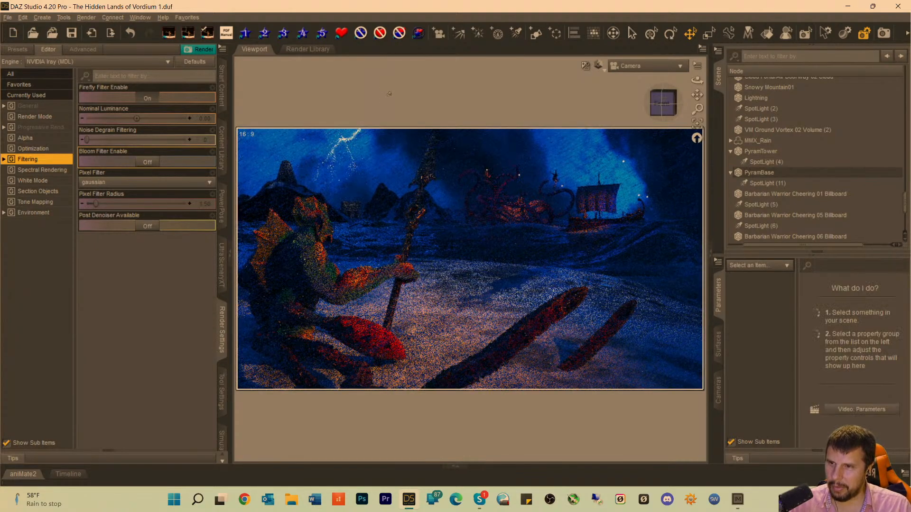
click(357, 211)
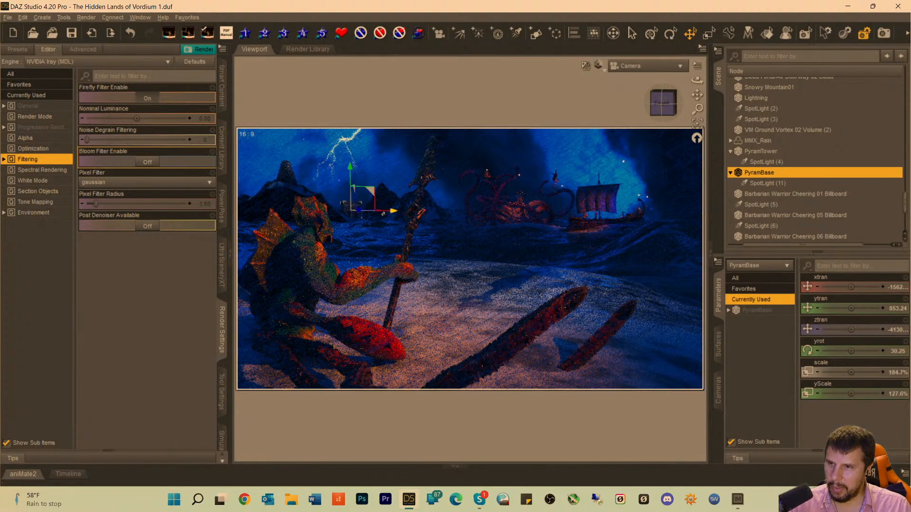
drag(391, 213, 394, 212)
click(401, 112)
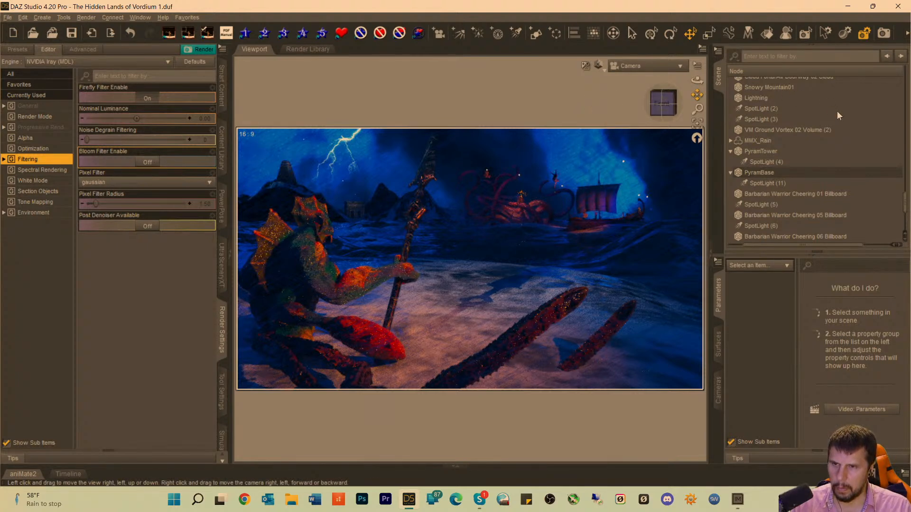
Save the scene and start a full Iray render from the camera view.
key(ctrl+s)
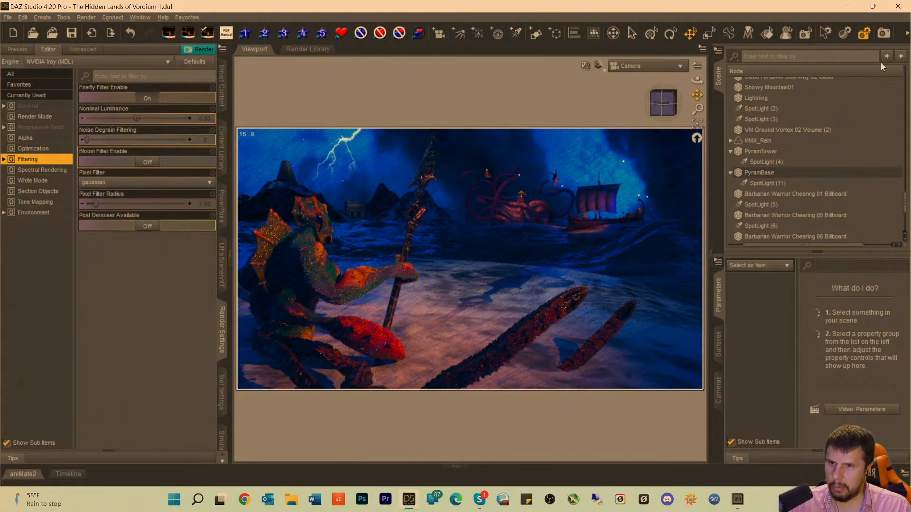
click(885, 34)
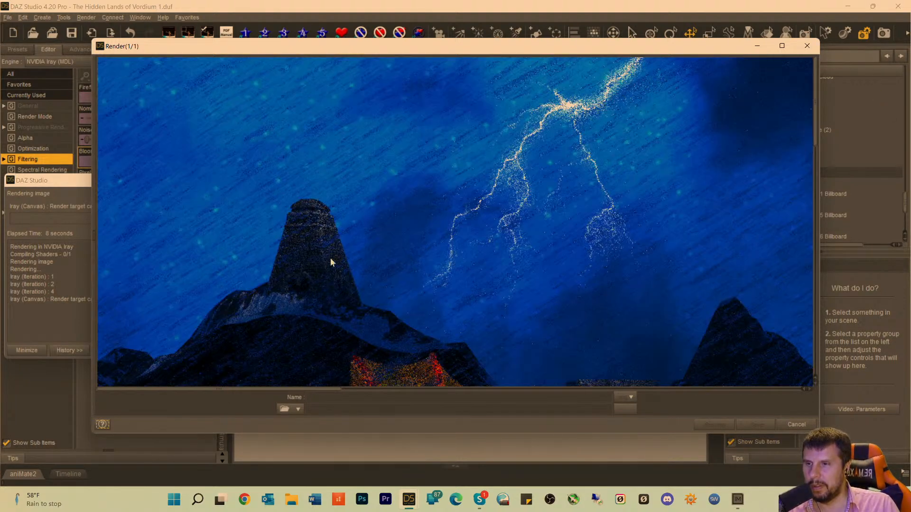
Examine the pyramid buildings, tentacled monster and ship in the ongoing render, keeping the render running.
scroll(353, 299, down, 5)
scroll(364, 319, down, 2)
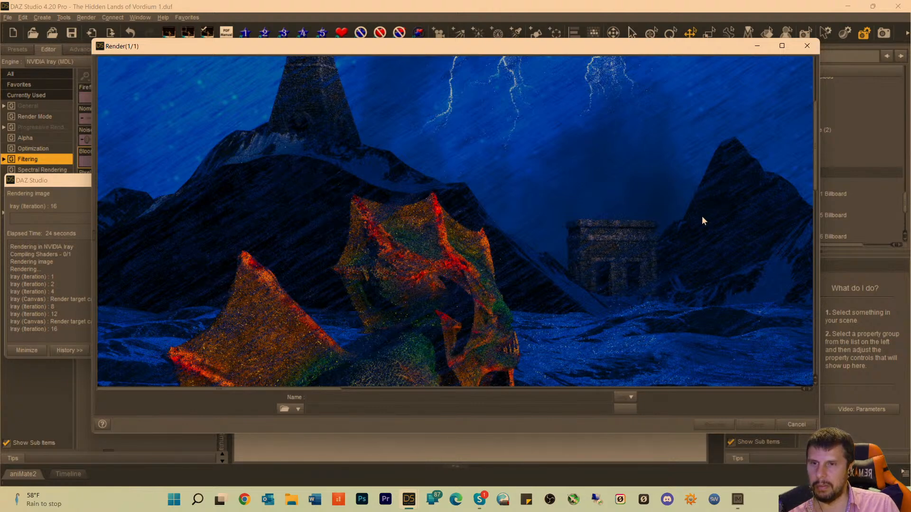
drag(272, 390, 253, 390)
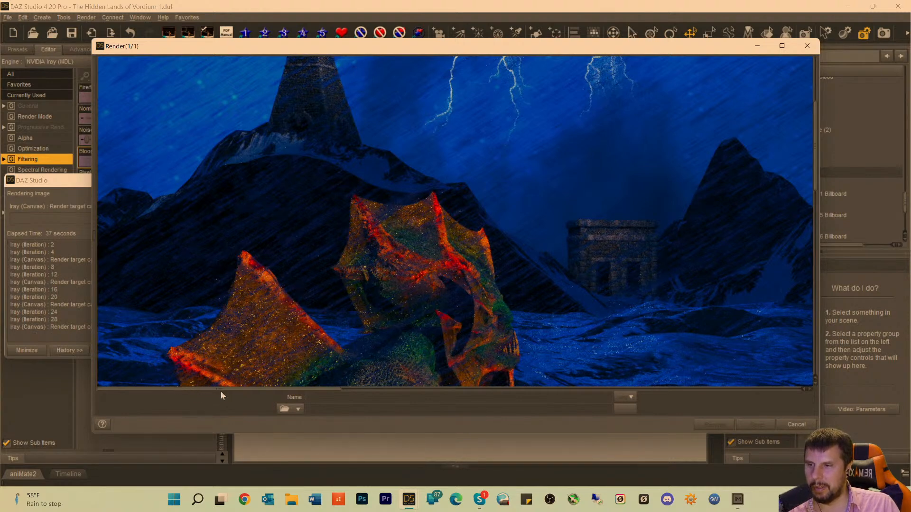
drag(221, 392, 304, 393)
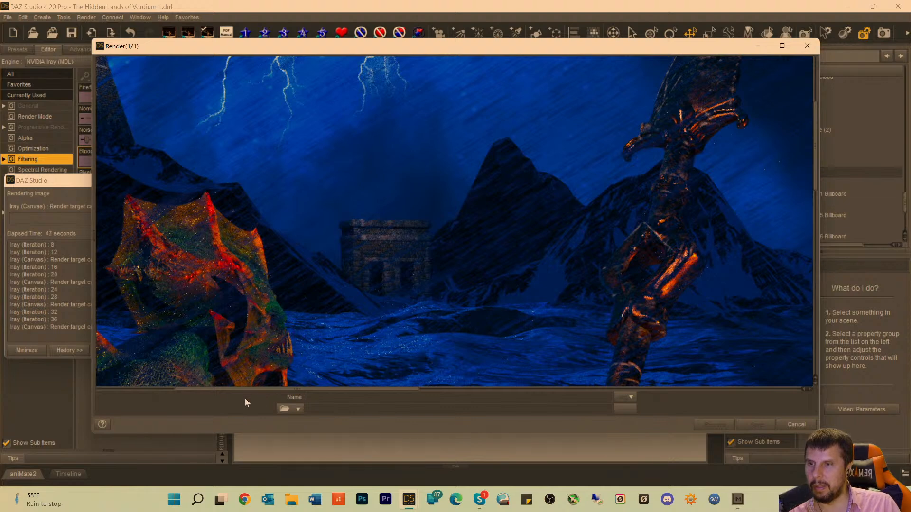
drag(275, 391, 457, 395)
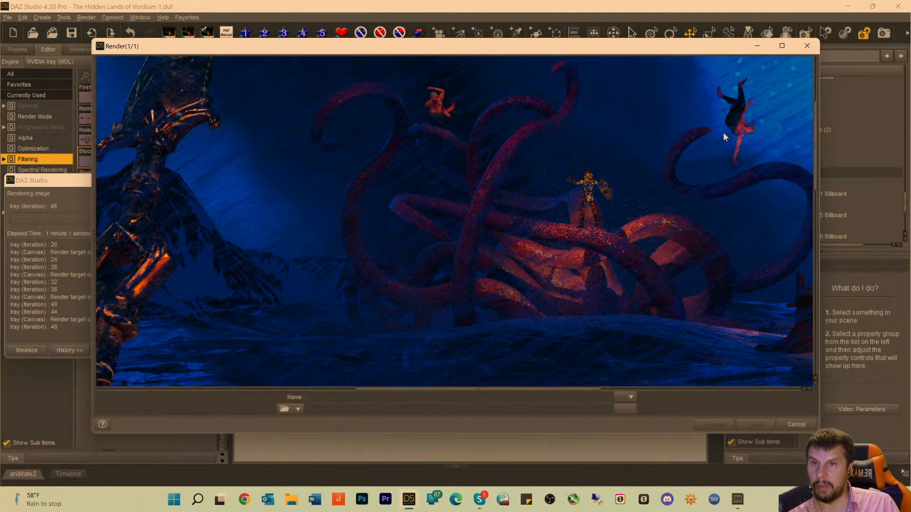
drag(466, 393, 592, 393)
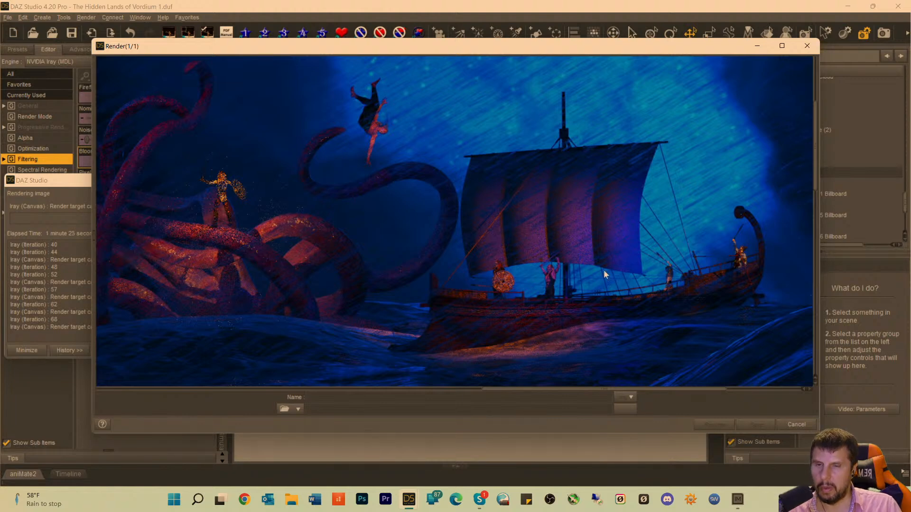
click(795, 424)
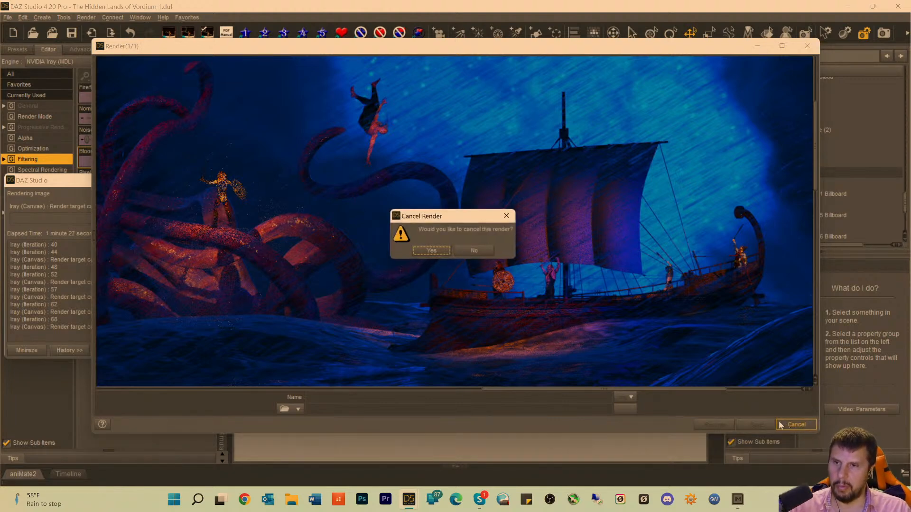
click(470, 251)
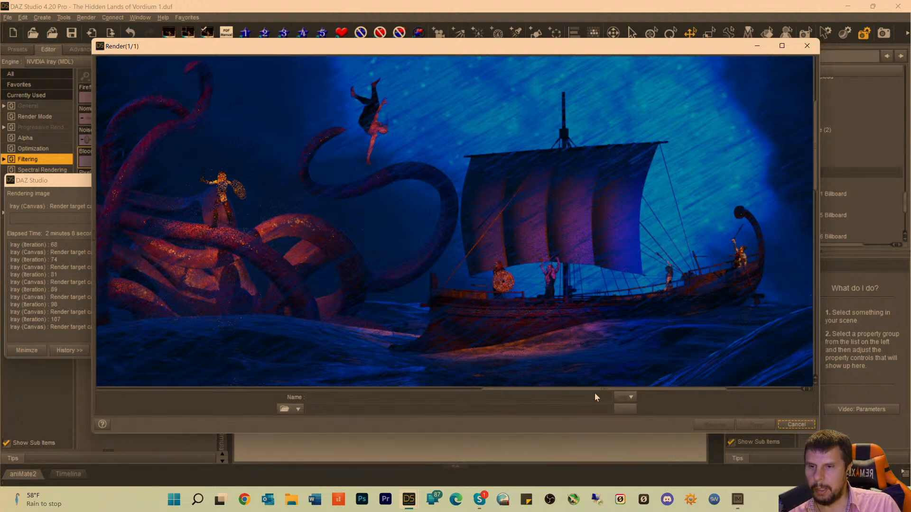
Examine the render's tentacled monster, shadowed sand and foreground limbs, plus the sea creature's arm, legs and fins.
drag(604, 394, 526, 395)
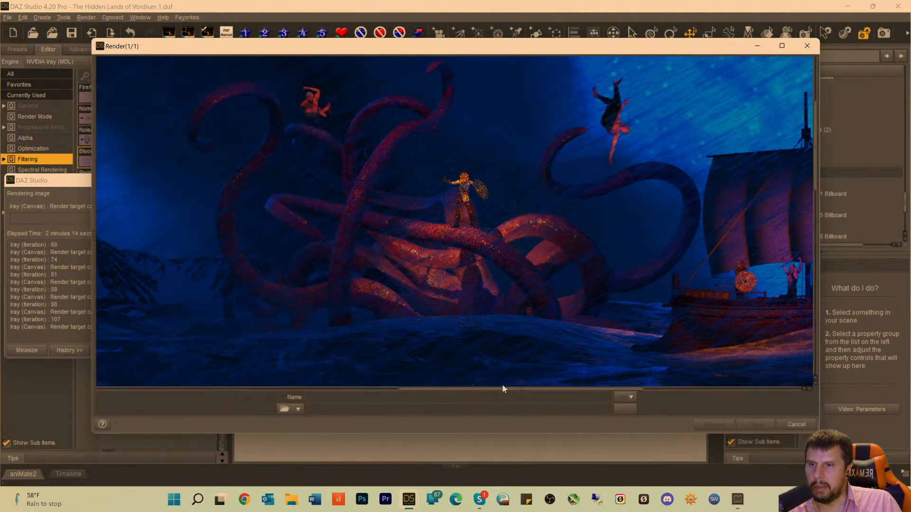
scroll(525, 283, up, 5)
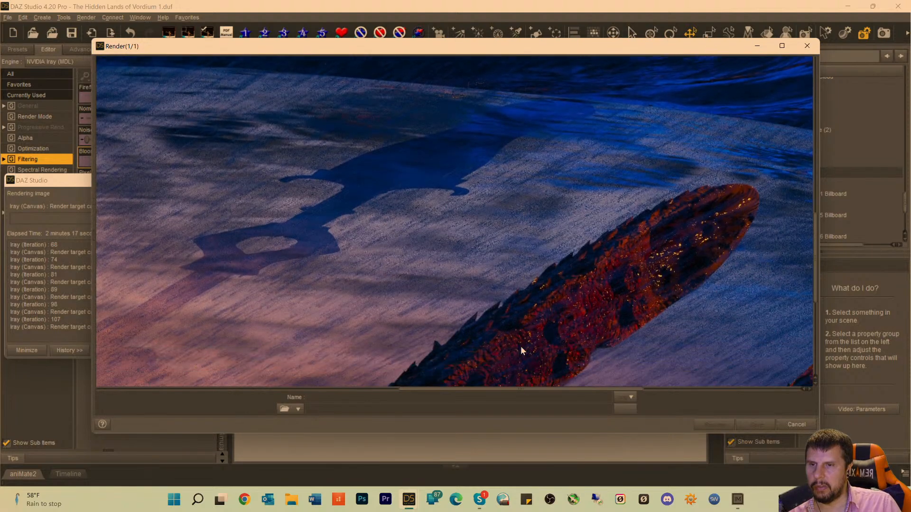
scroll(520, 346, down, 3)
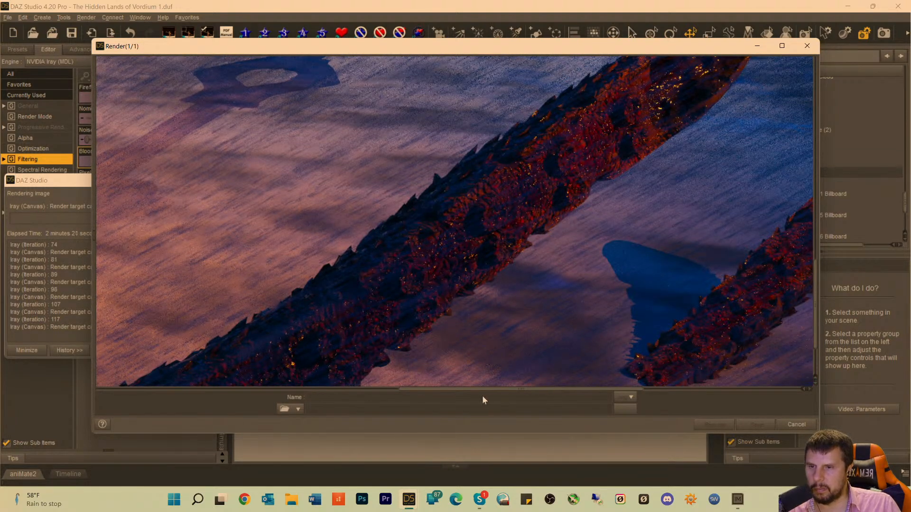
drag(473, 395, 226, 394)
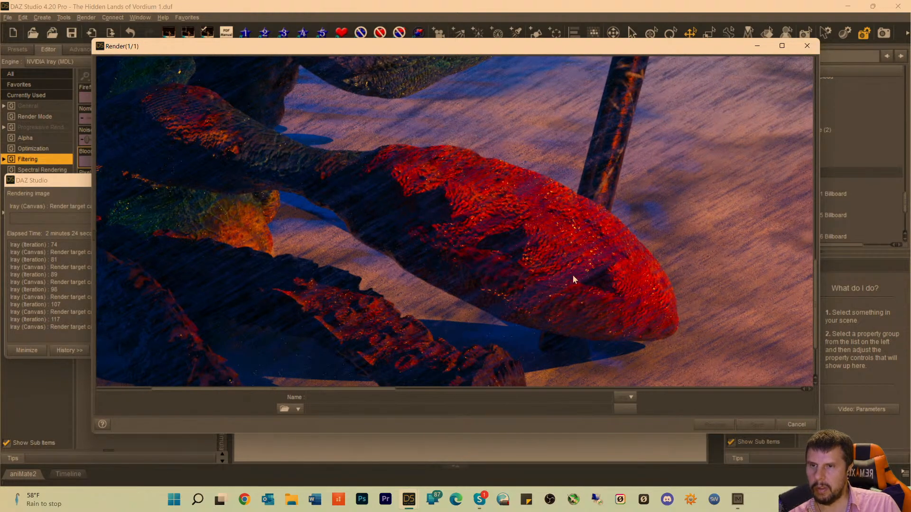
scroll(546, 261, up, 5)
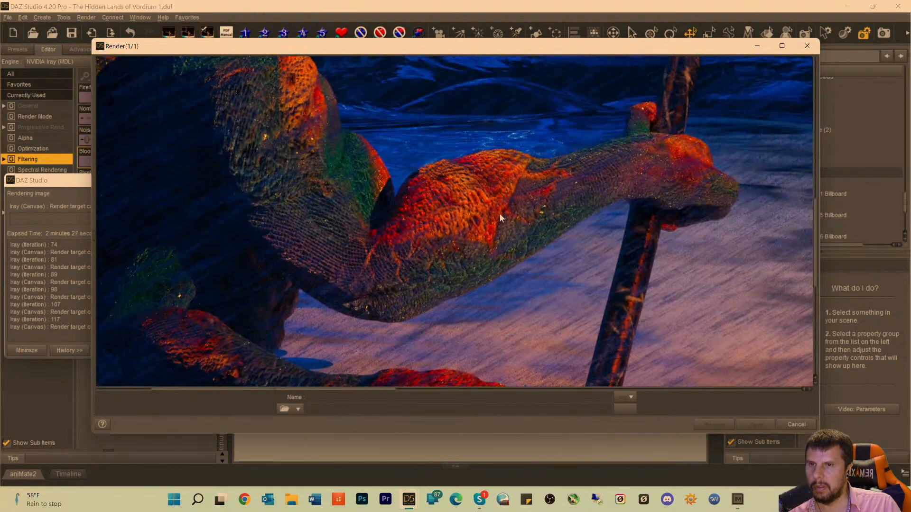
scroll(303, 239, up, 5)
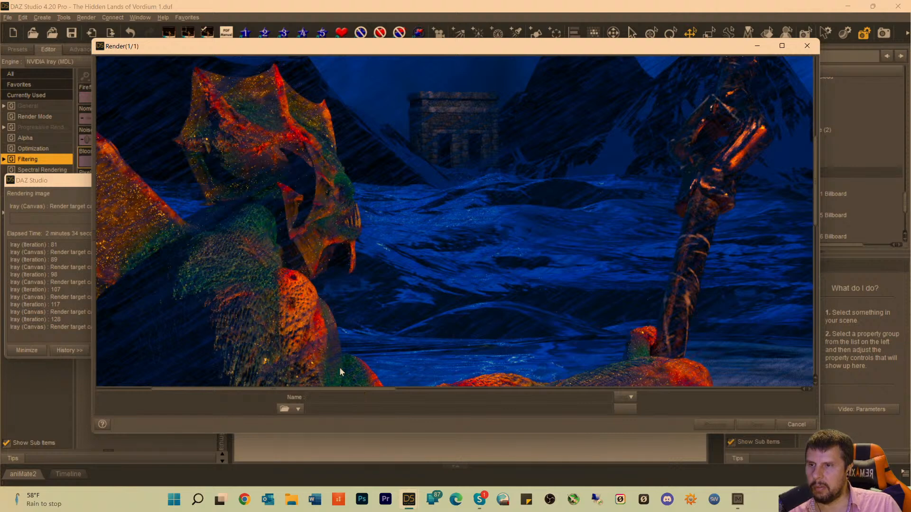
drag(326, 391, 264, 391)
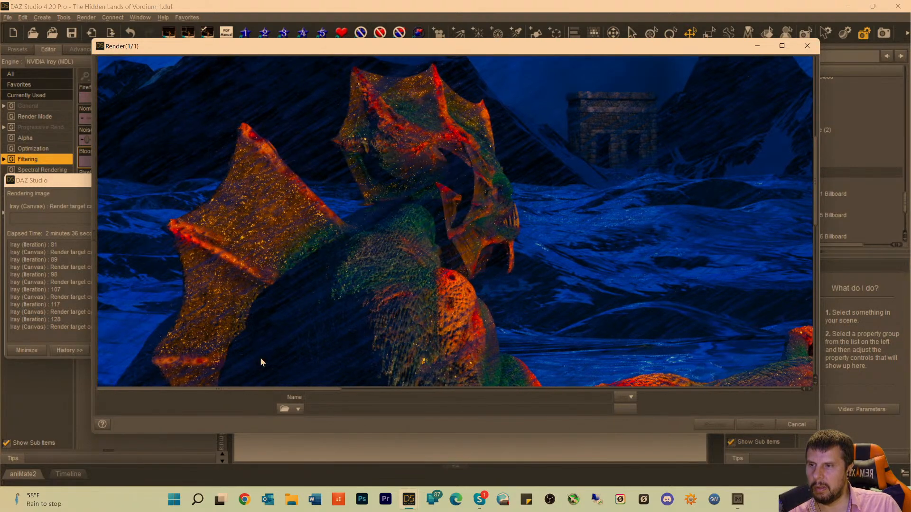
scroll(223, 248, down, 3)
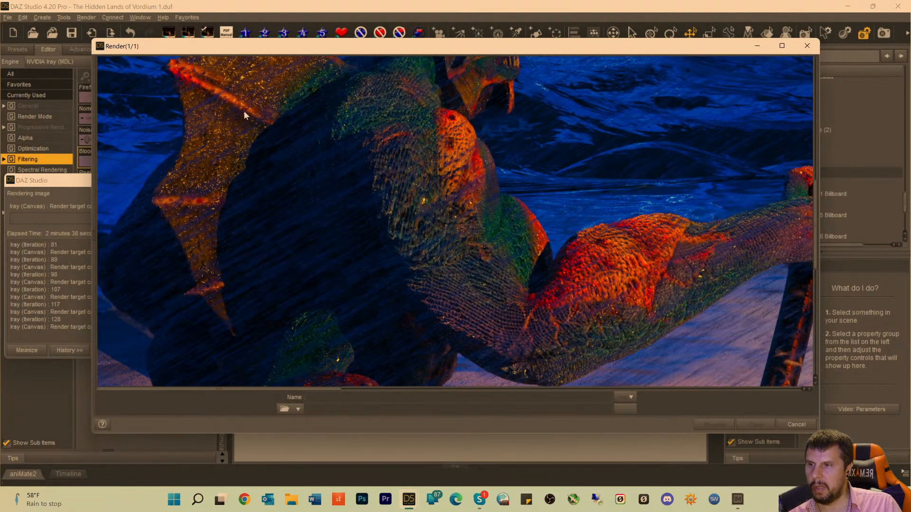
scroll(229, 203, up, 1)
scroll(244, 205, down, 3)
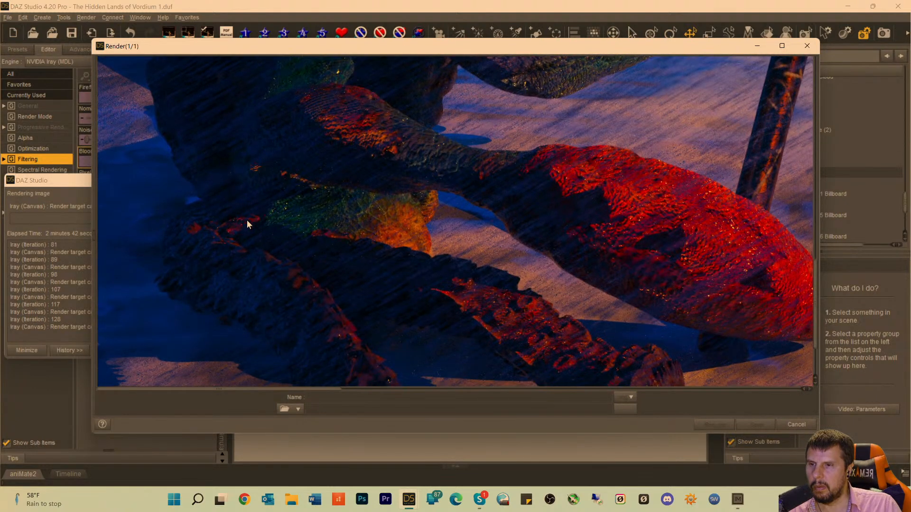
scroll(247, 224, down, 2)
scroll(281, 224, up, 2)
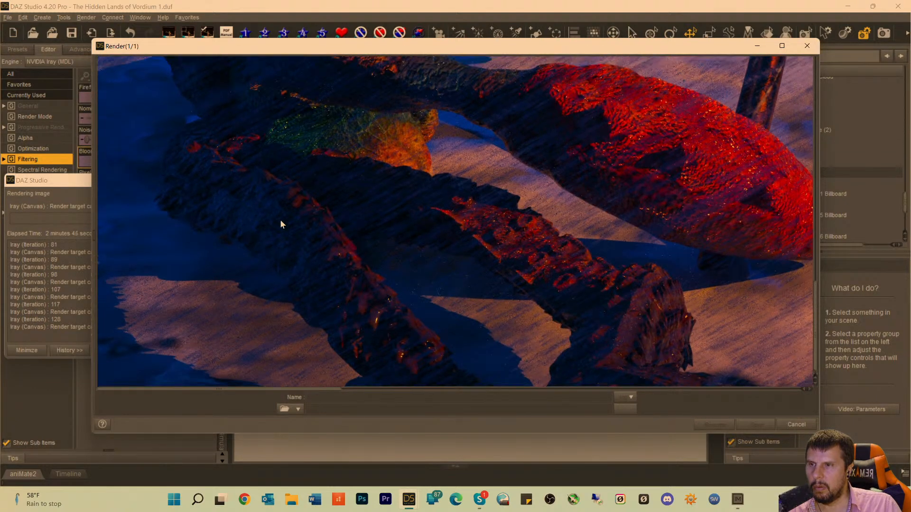
scroll(472, 340, down, 3)
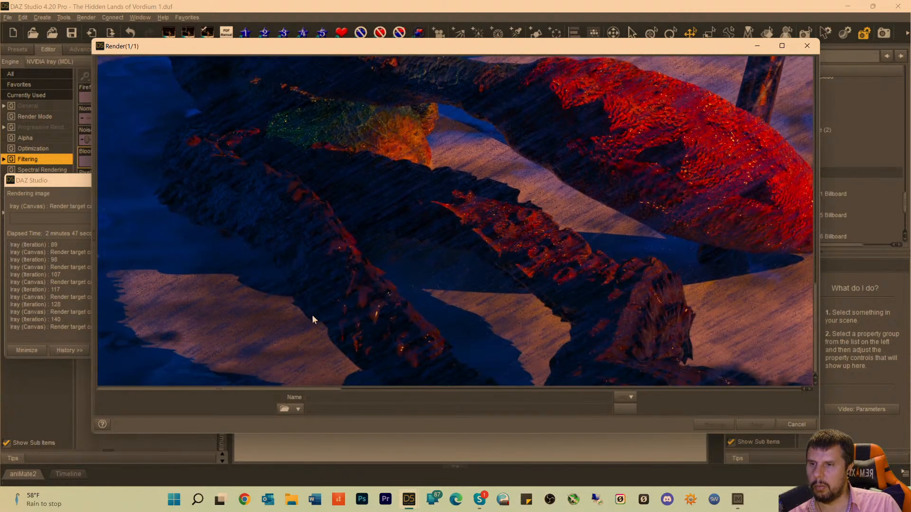
drag(328, 390, 657, 267)
scroll(647, 244, up, 6)
scroll(657, 242, up, 3)
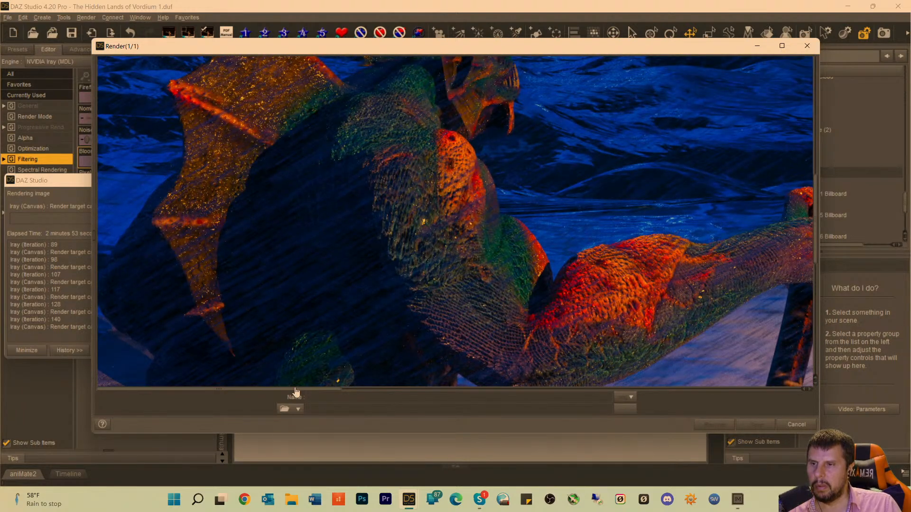
Examine the creature's hand and spear, both pyramid buildings, the lightning and the distant mountains in the progressing render.
drag(295, 390, 412, 385)
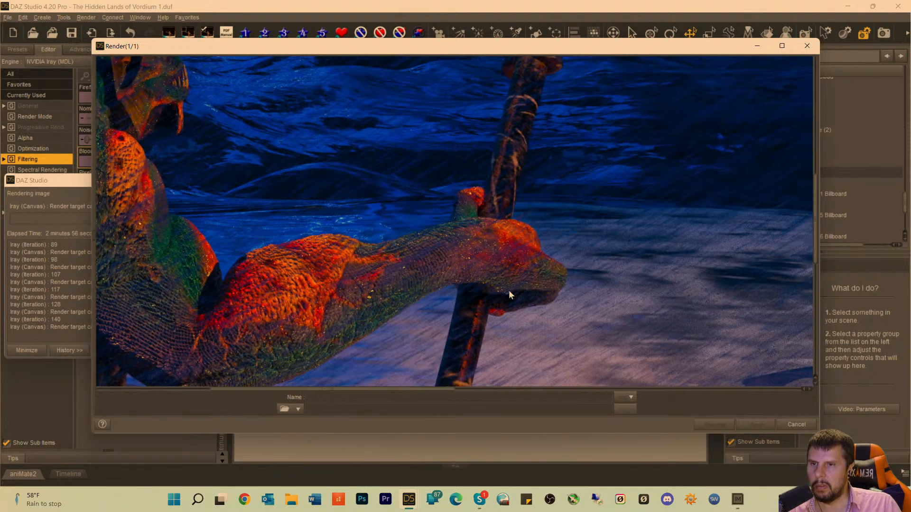
scroll(505, 195, up, 4)
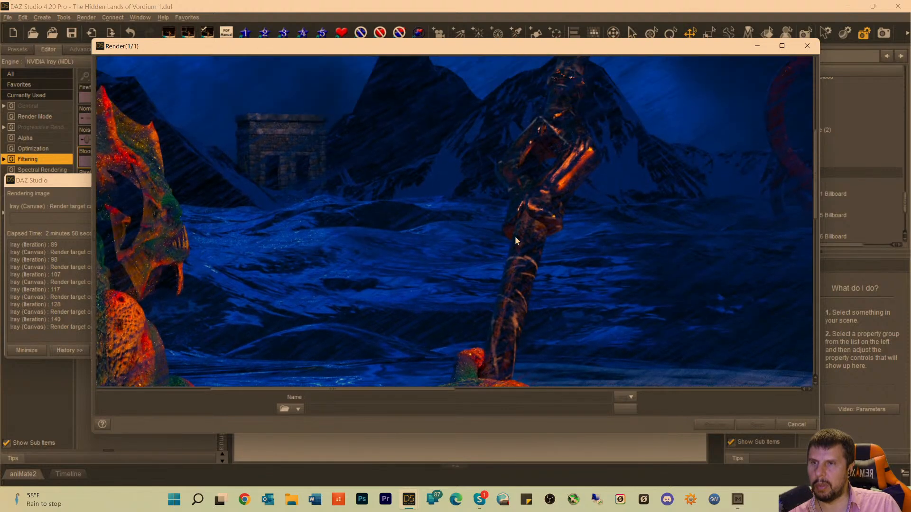
scroll(563, 193, up, 3)
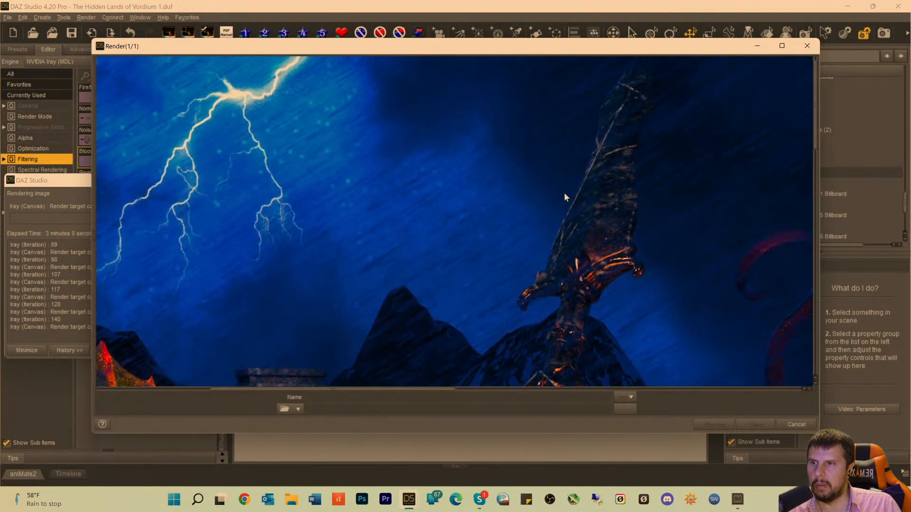
scroll(431, 340, down, 4)
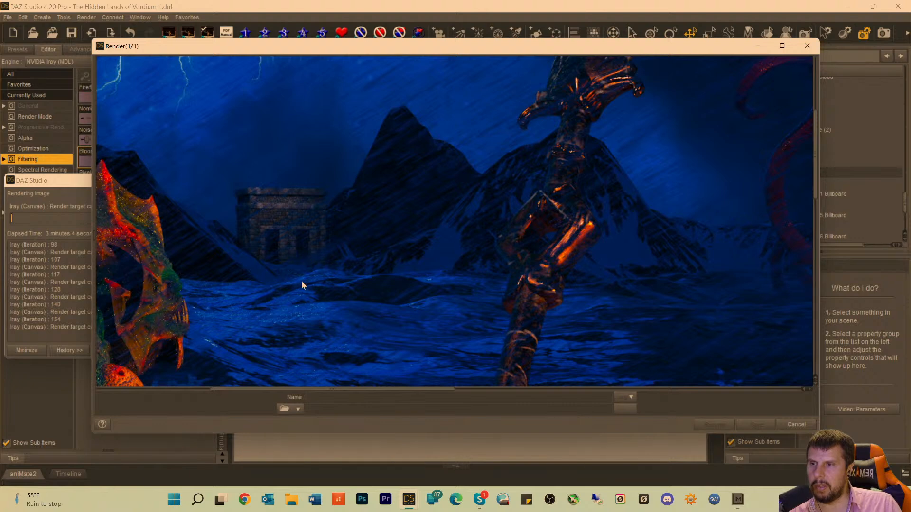
drag(378, 388, 249, 389)
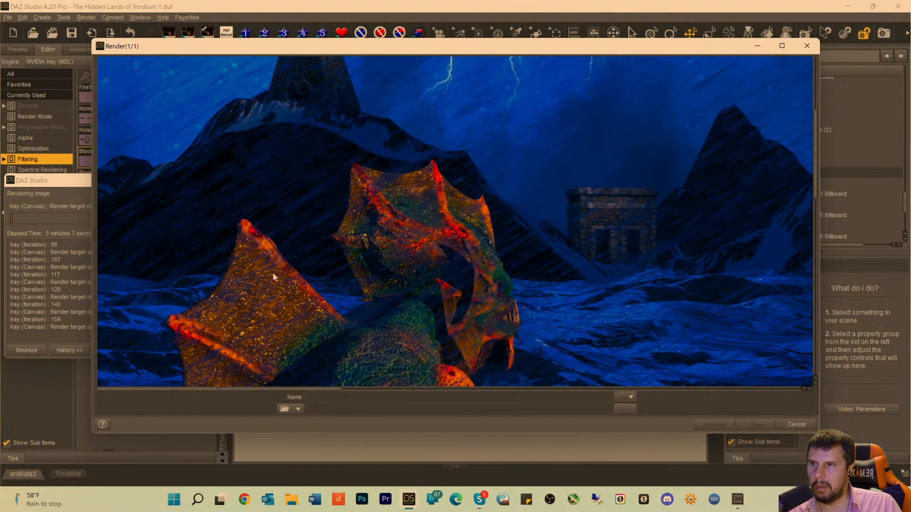
scroll(295, 213, up, 5)
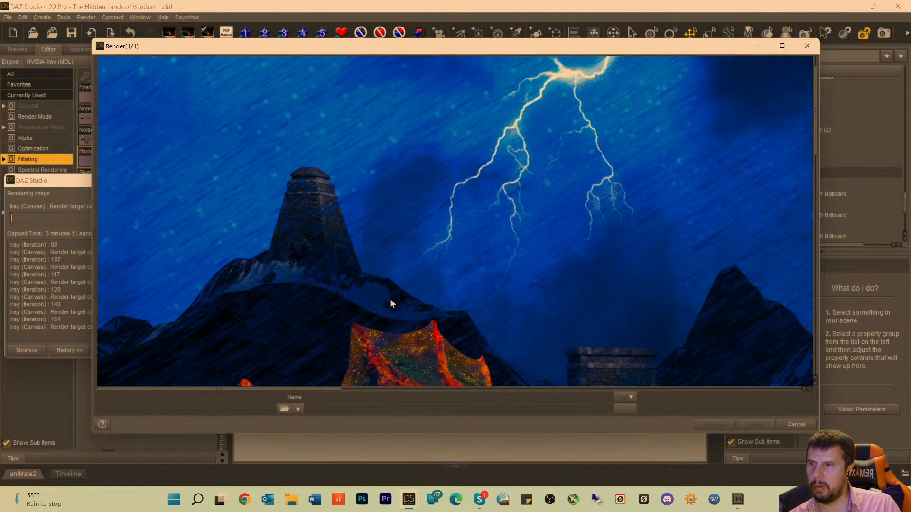
scroll(377, 283, down, 2)
scroll(375, 283, down, 2)
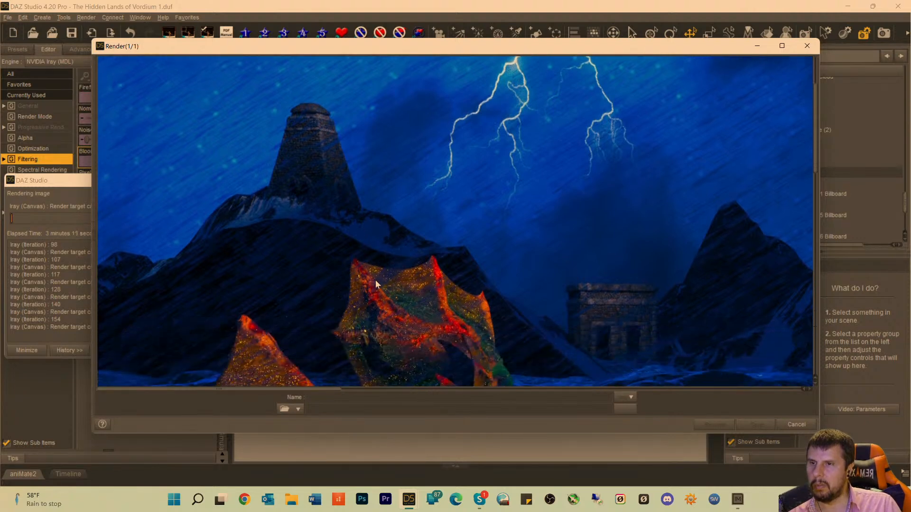
scroll(386, 298, down, 7)
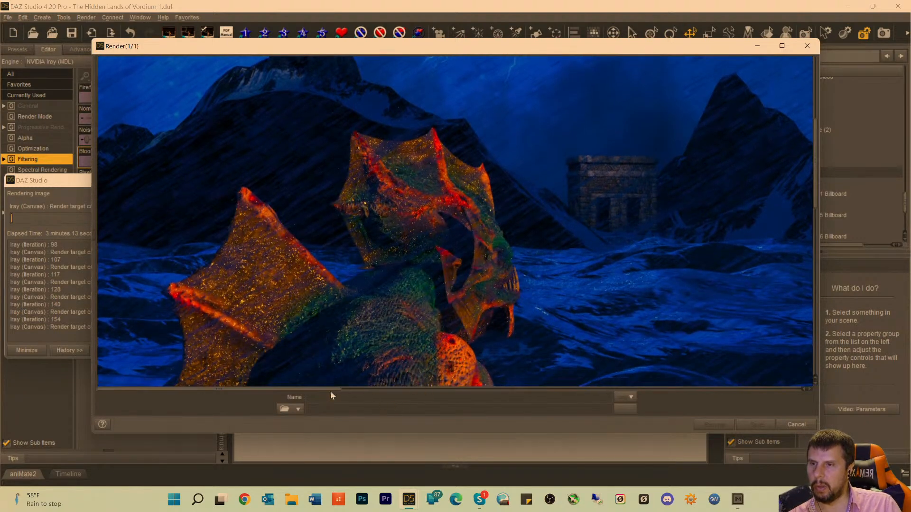
drag(331, 390, 398, 371)
scroll(391, 268, up, 10)
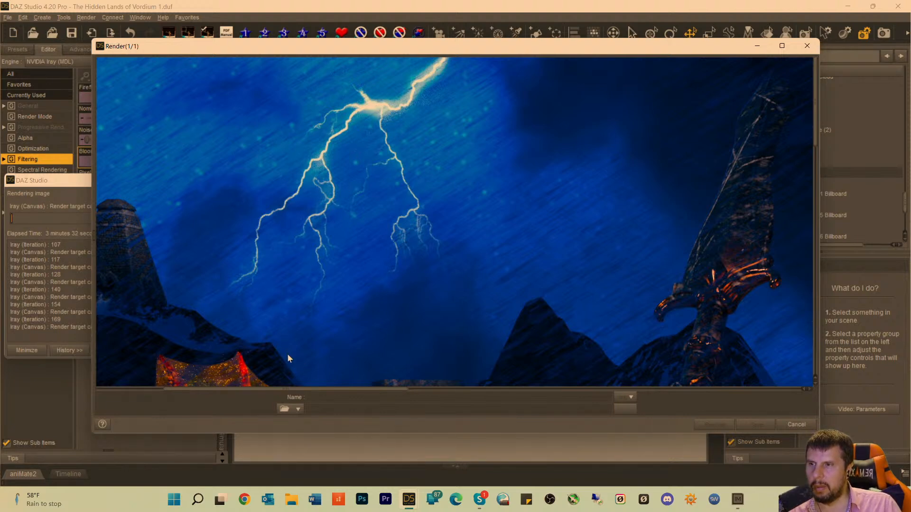
drag(306, 393, 727, 336)
scroll(719, 240, down, 5)
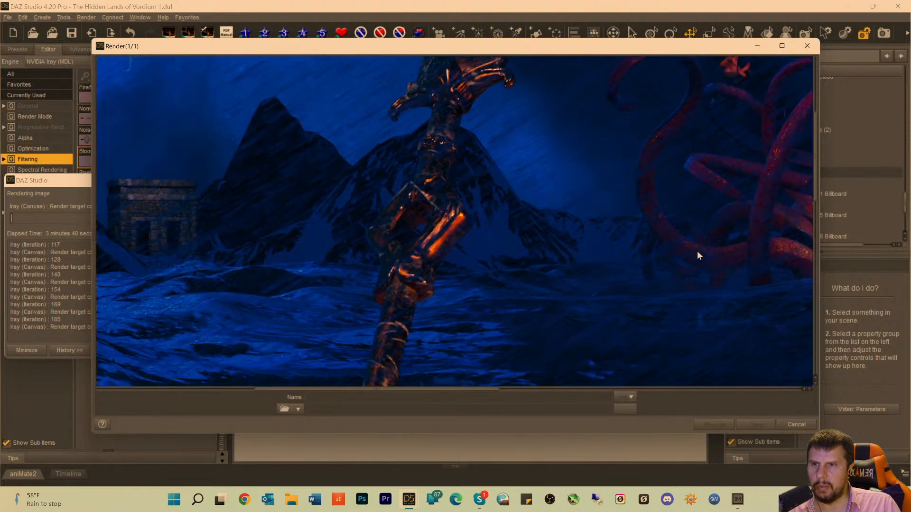
Examine the sea creature's spear, outstretched scaly arm, head and back fins in the ongoing render.
scroll(697, 255, down, 6)
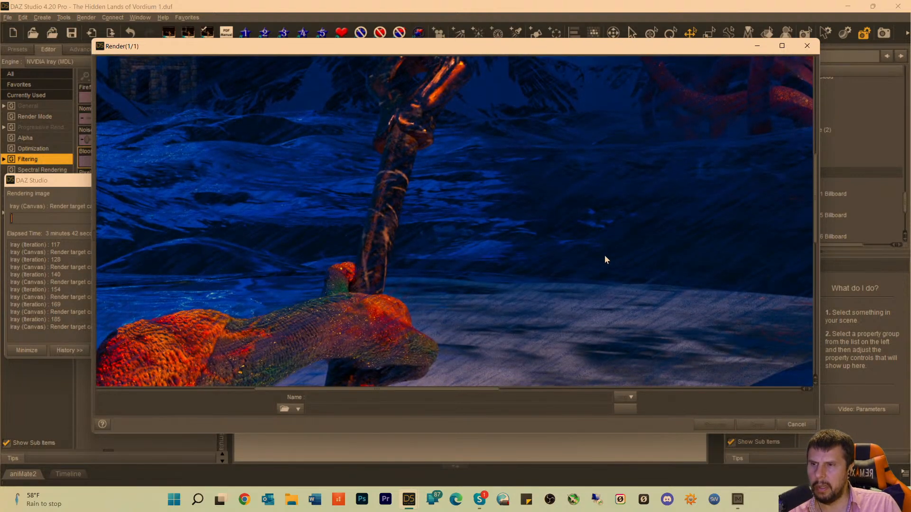
scroll(526, 318, down, 2)
scroll(487, 303, up, 2)
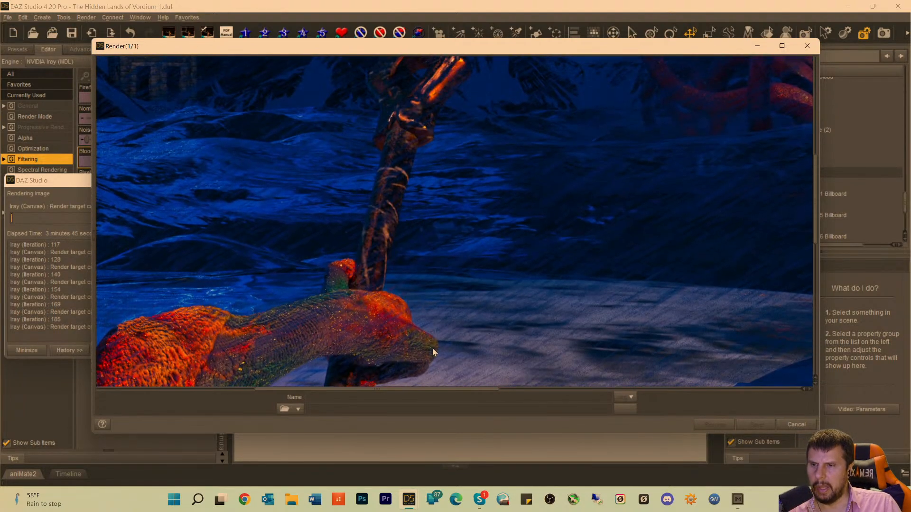
drag(448, 391, 270, 392)
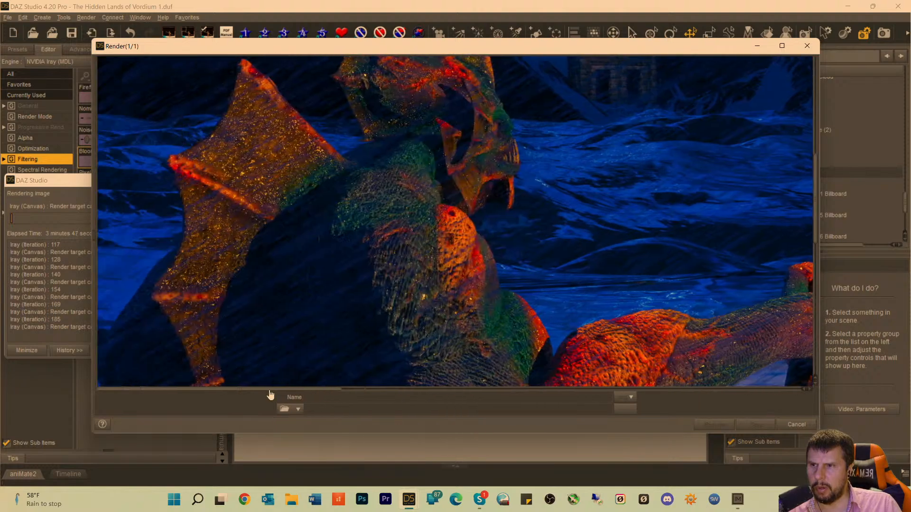
scroll(256, 183, up, 2)
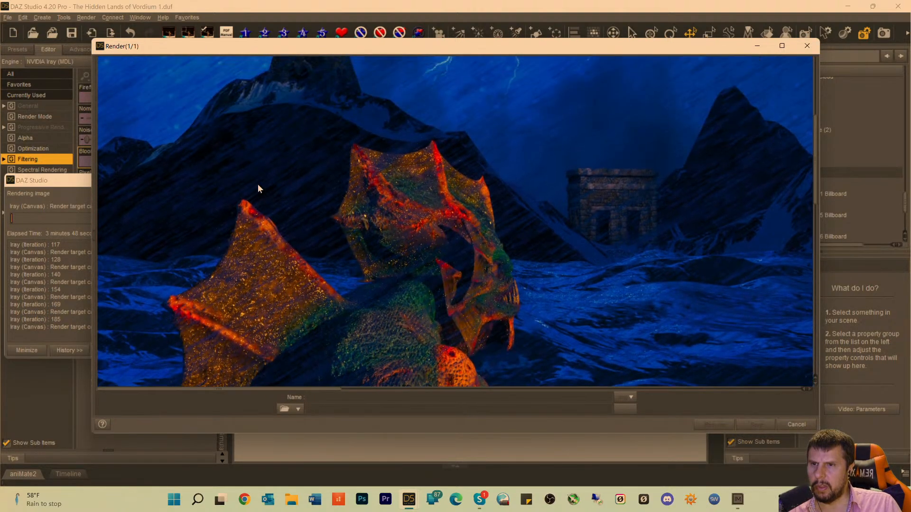
scroll(265, 203, down, 2)
scroll(261, 246, down, 2)
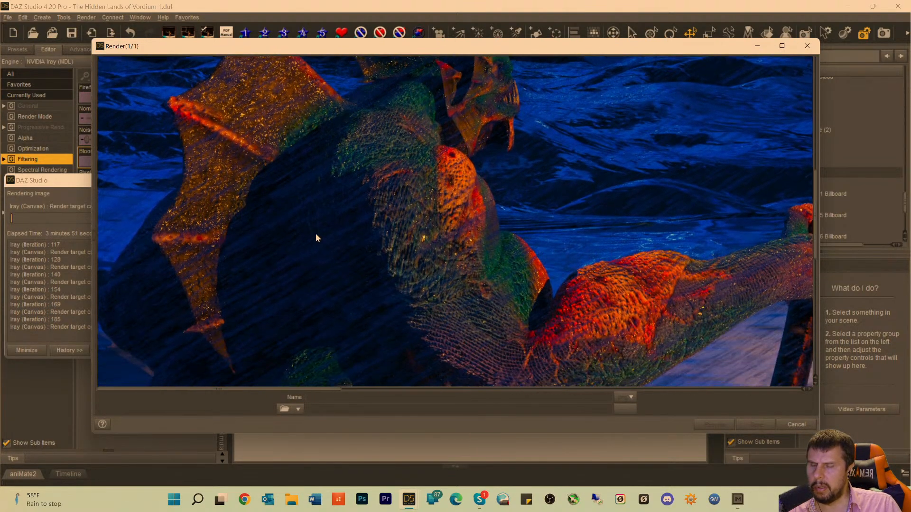
scroll(333, 151, up, 2)
scroll(333, 152, up, 1)
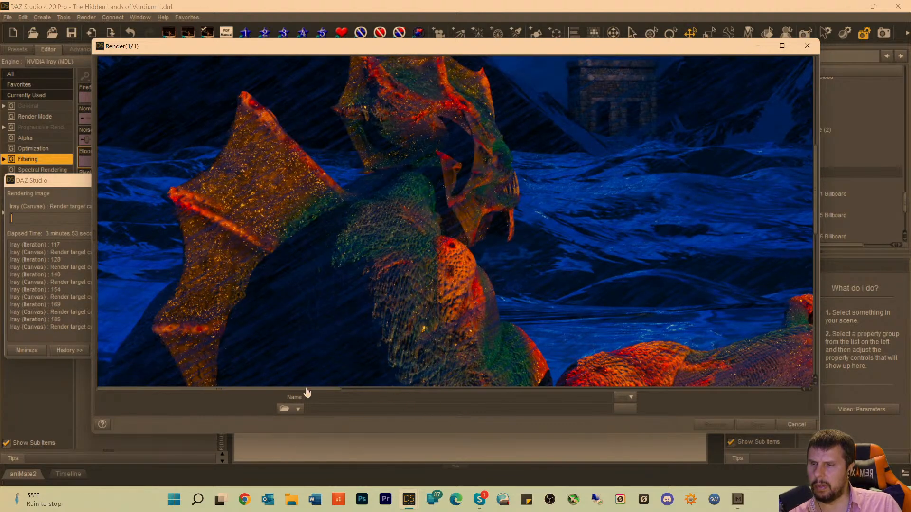
Examine the foreground limbs, the shadowed sand and the shoreline waves in the ongoing render.
drag(307, 392, 759, 375)
scroll(648, 311, down, 12)
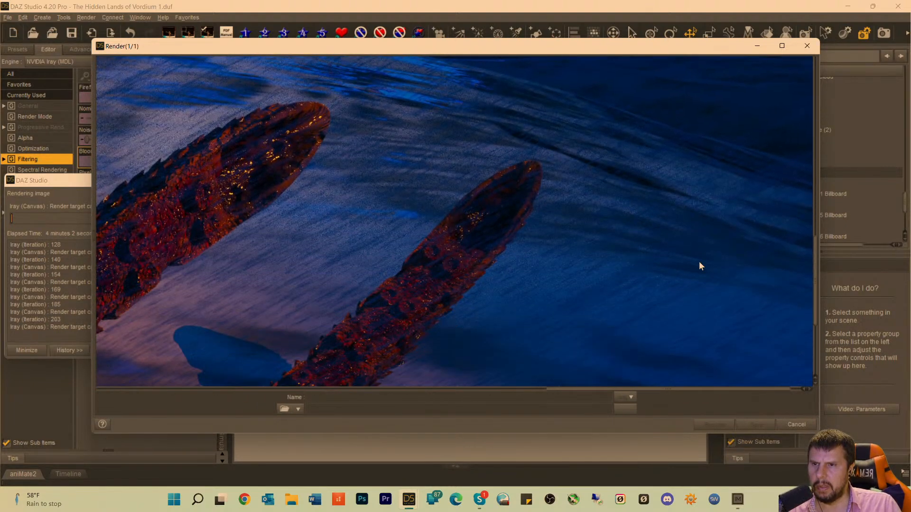
scroll(701, 266, down, 2)
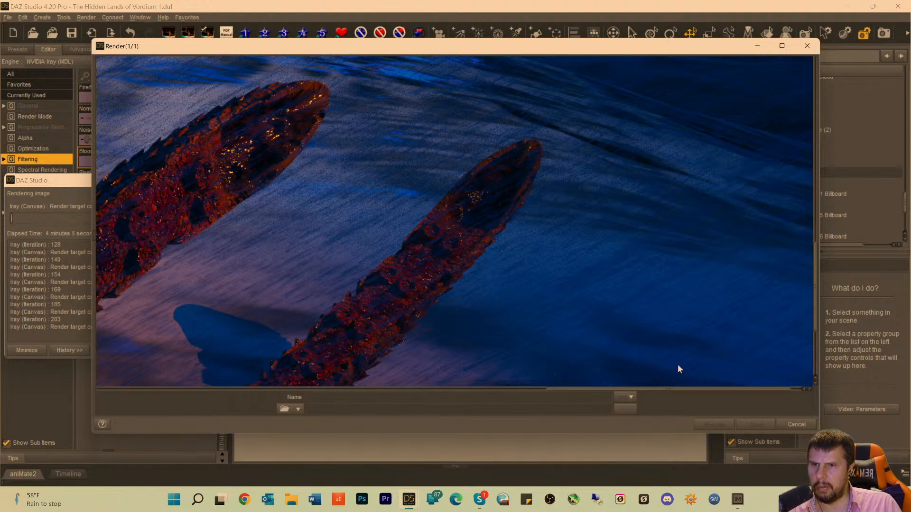
scroll(566, 284, up, 12)
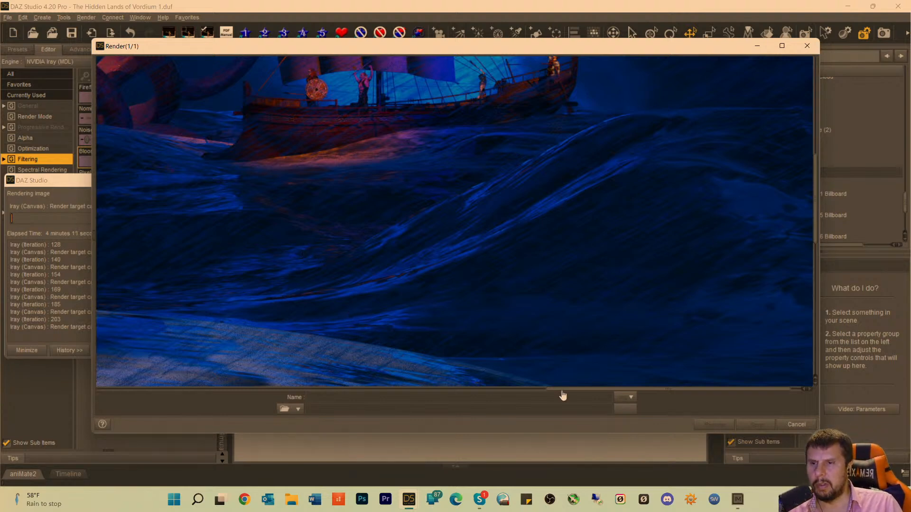
drag(562, 394, 260, 374)
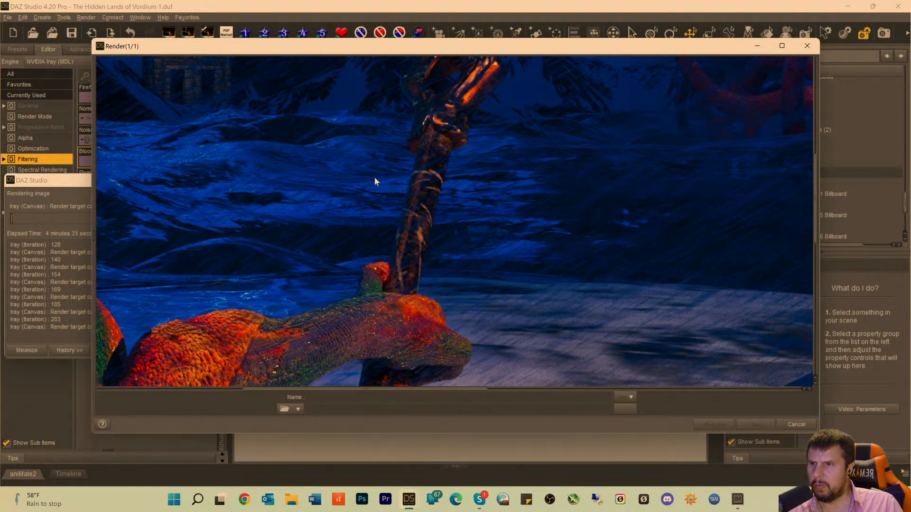
drag(465, 396, 693, 398)
scroll(529, 340, down, 3)
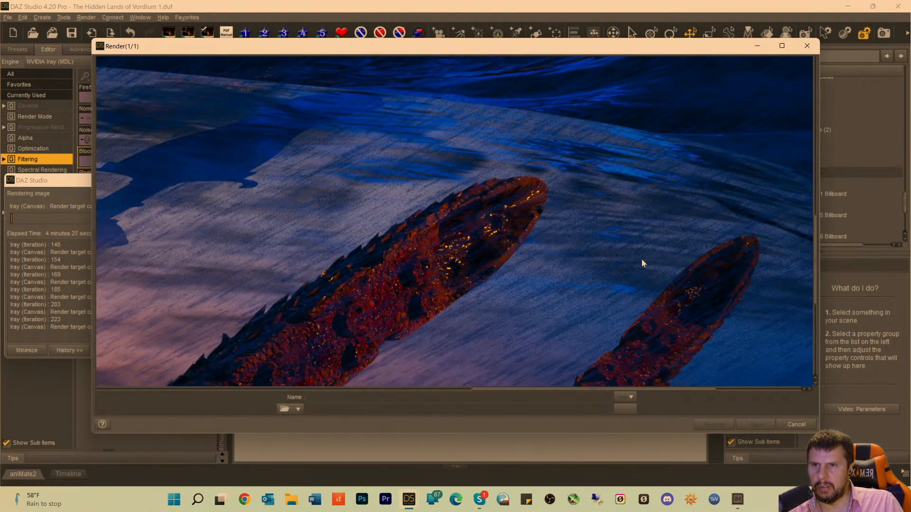
scroll(588, 254, up, 5)
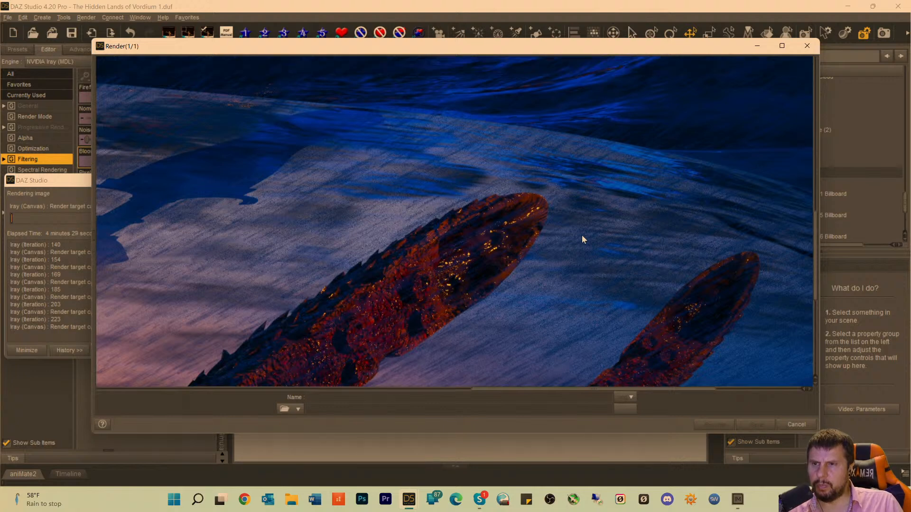
scroll(574, 235, up, 4)
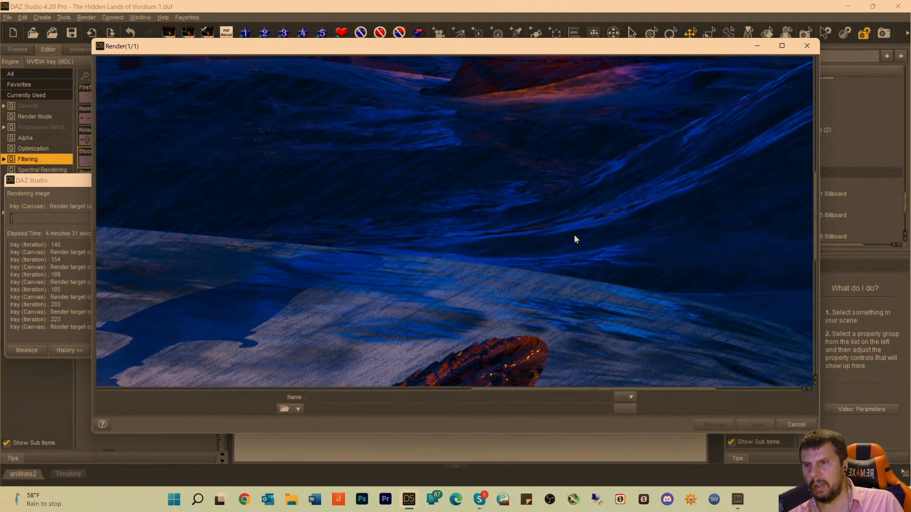
scroll(573, 235, down, 4)
scroll(574, 235, up, 3)
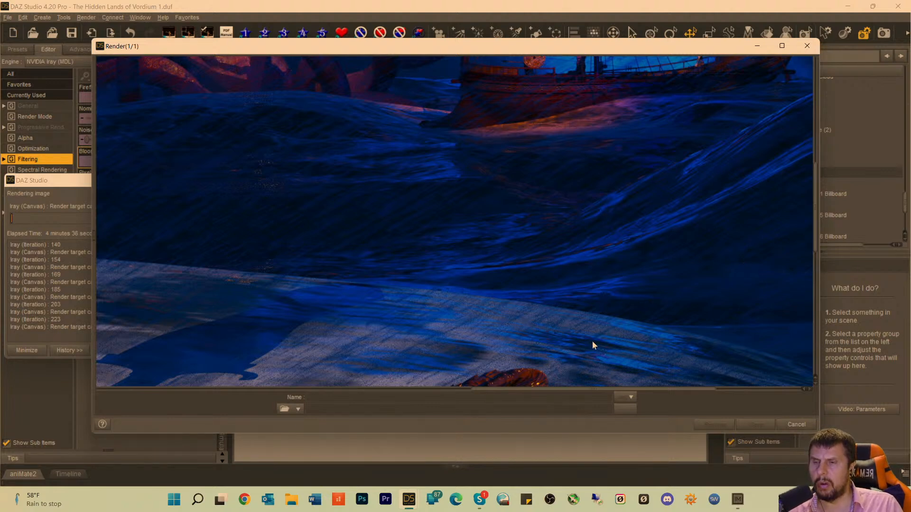
Examine the ship with its sail and crew, and the large wave beside it in the render.
scroll(596, 236, up, 7)
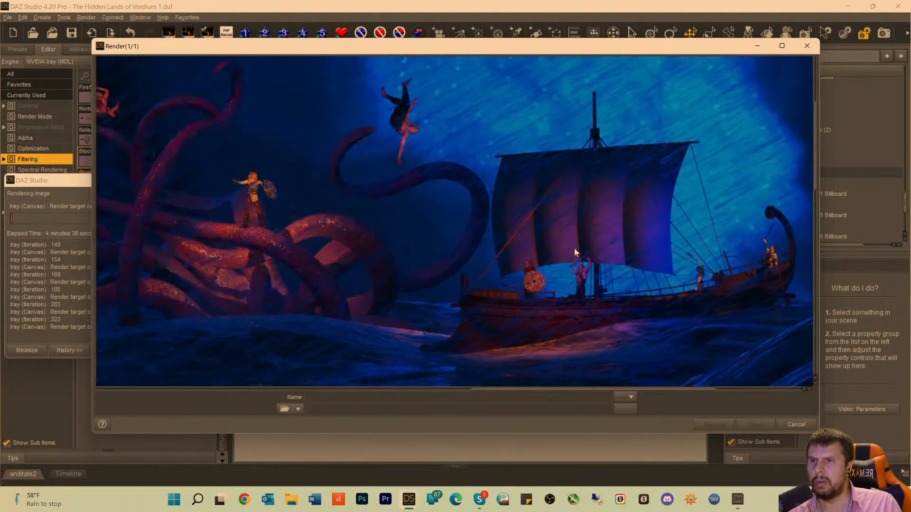
scroll(574, 248, up, 3)
scroll(573, 248, down, 7)
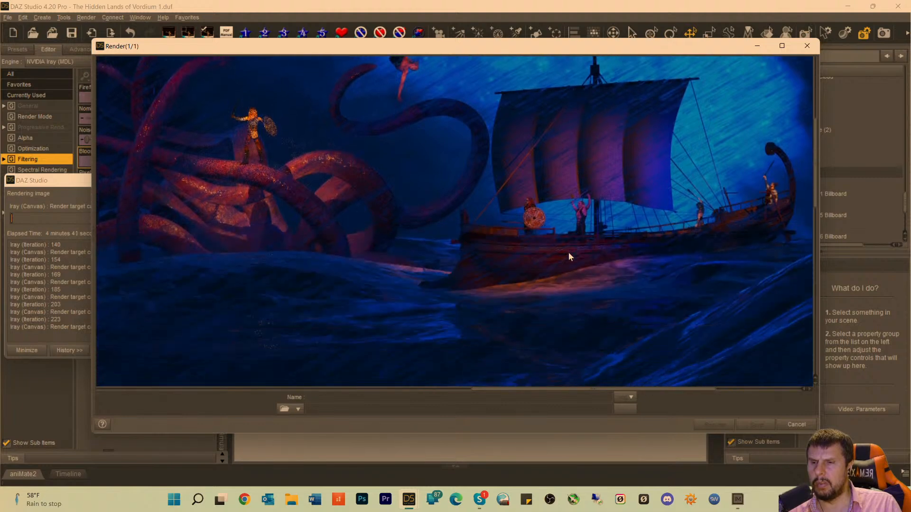
scroll(567, 258, down, 4)
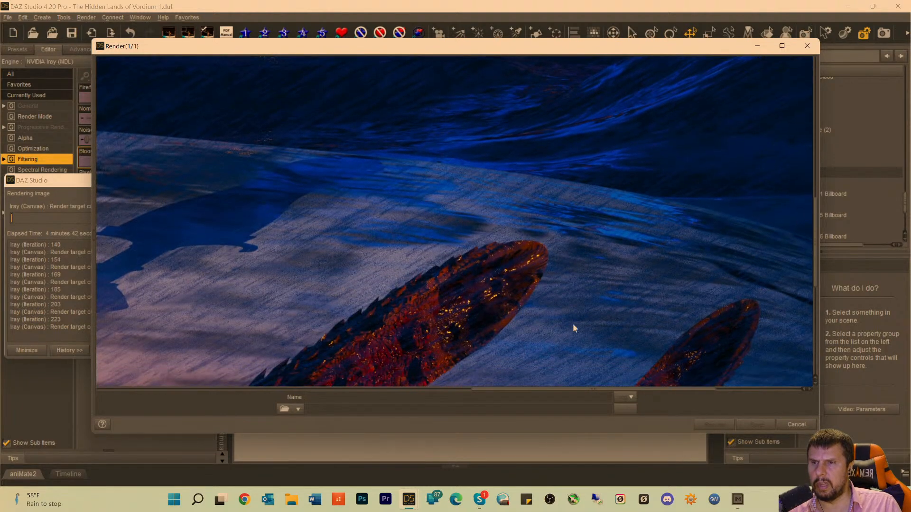
drag(543, 391, 742, 401)
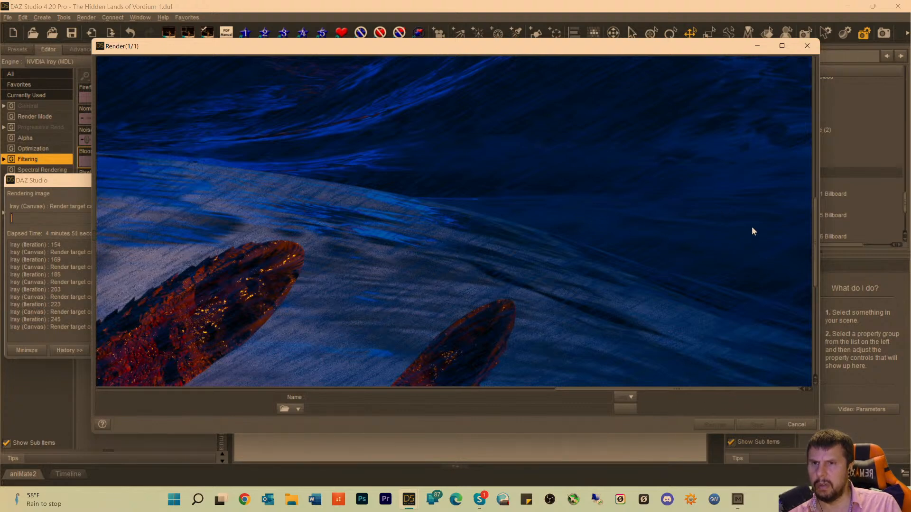
scroll(559, 157, up, 5)
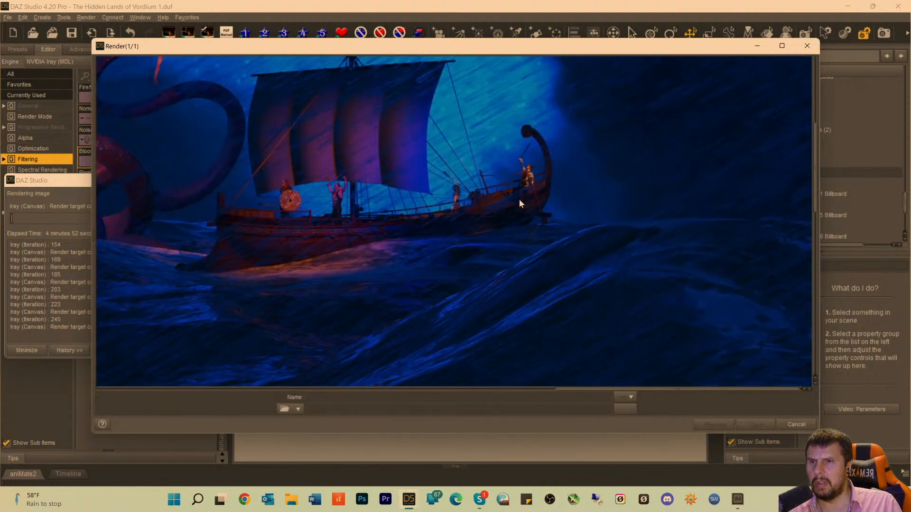
scroll(580, 234, up, 1)
scroll(606, 285, down, 5)
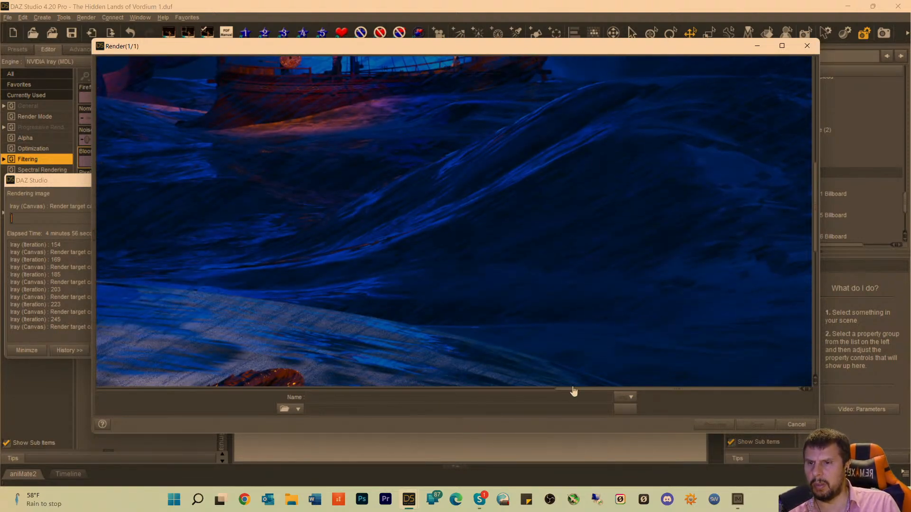
Examine the stone building behind the spear, the shadow on the sand and the water in front of the tentacled monster.
drag(574, 389, 236, 372)
scroll(427, 218, up, 2)
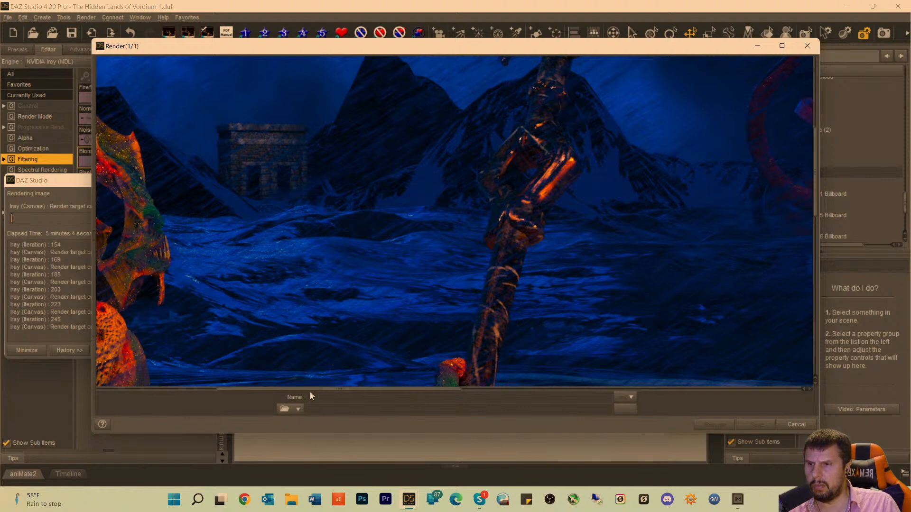
drag(322, 392, 555, 417)
scroll(584, 373, down, 6)
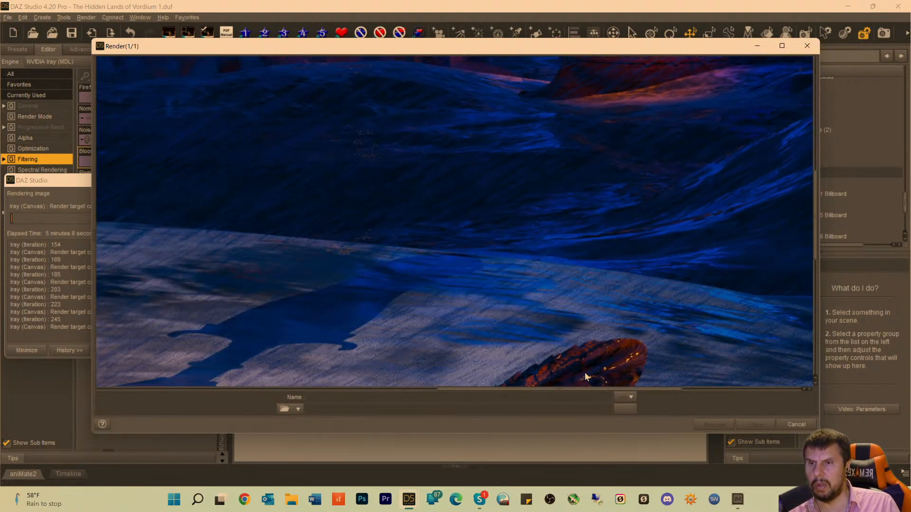
scroll(585, 356, up, 5)
scroll(586, 339, up, 1)
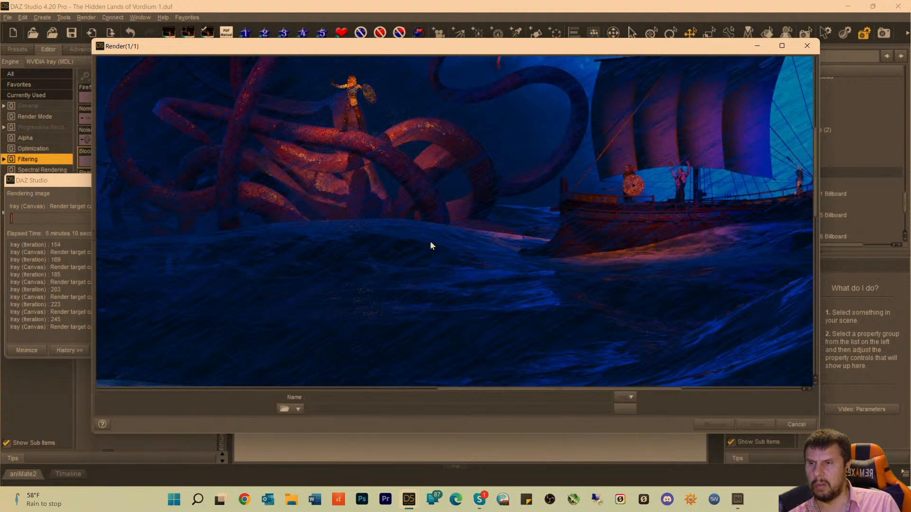
scroll(434, 251, up, 1)
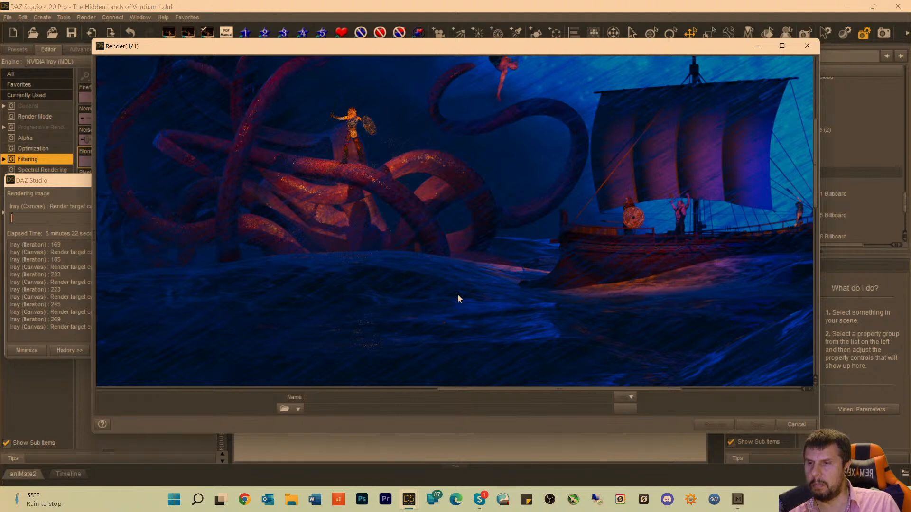
scroll(386, 323, down, 4)
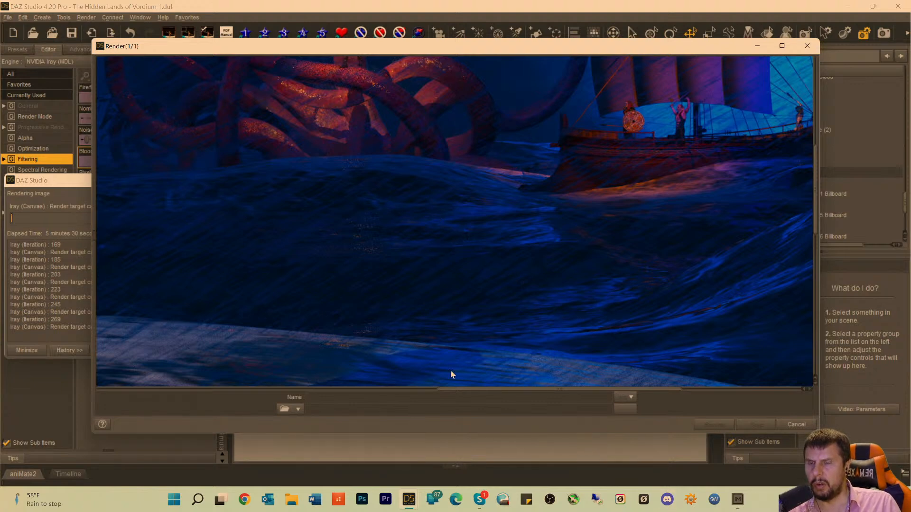
scroll(351, 297, up, 6)
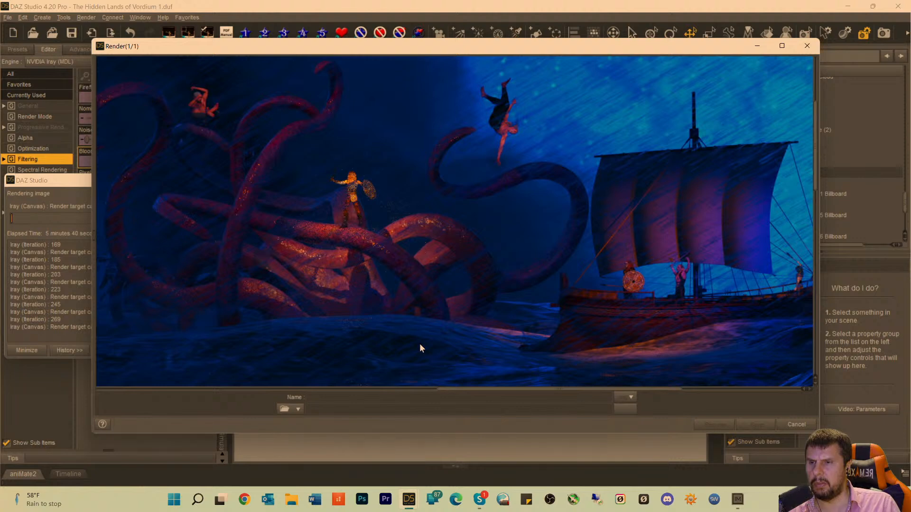
Examine the monster's tentacles, the shield-bearing warrior, the airborne figures and the dark waves beneath them as the render progresses.
scroll(420, 351, down, 2)
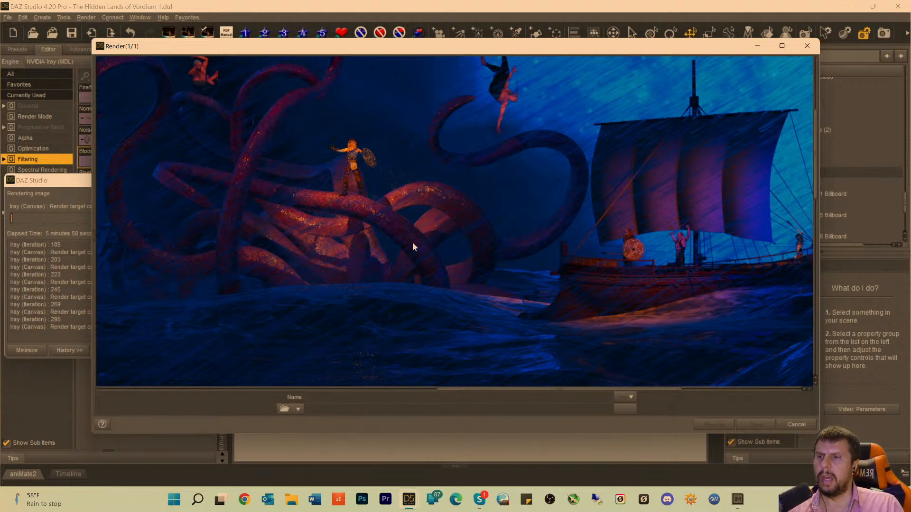
scroll(348, 251, up, 1)
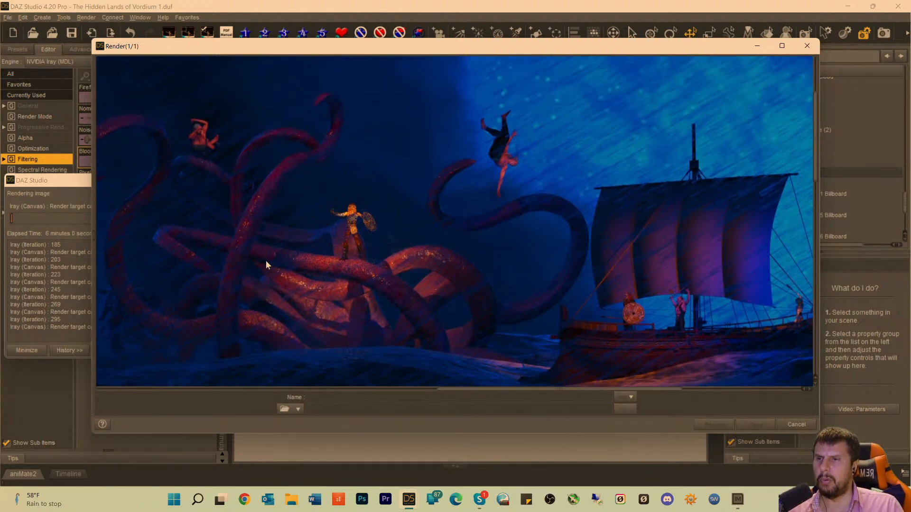
scroll(403, 278, down, 1)
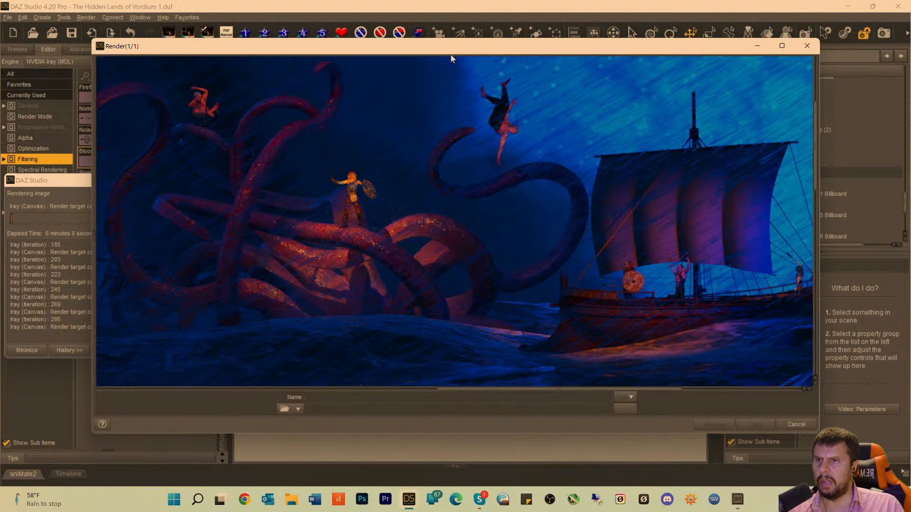
scroll(184, 279, down, 3)
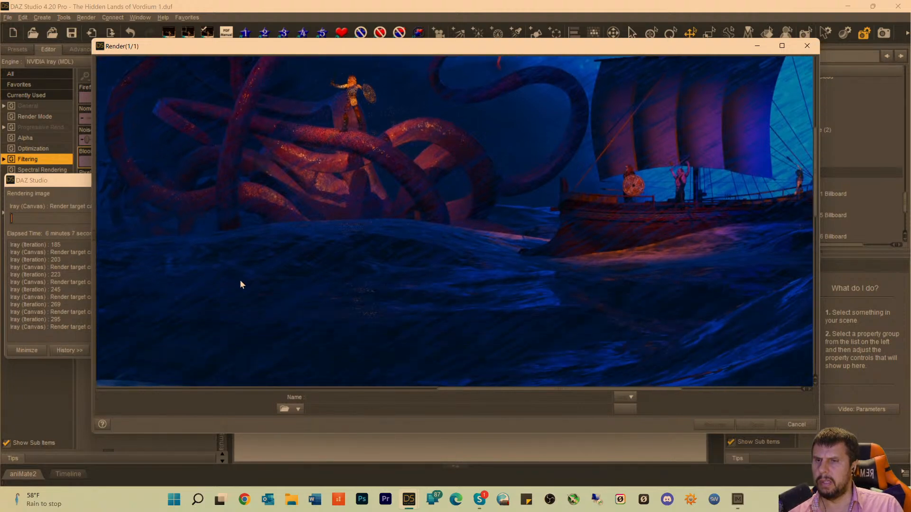
scroll(240, 280, up, 2)
scroll(354, 261, down, 2)
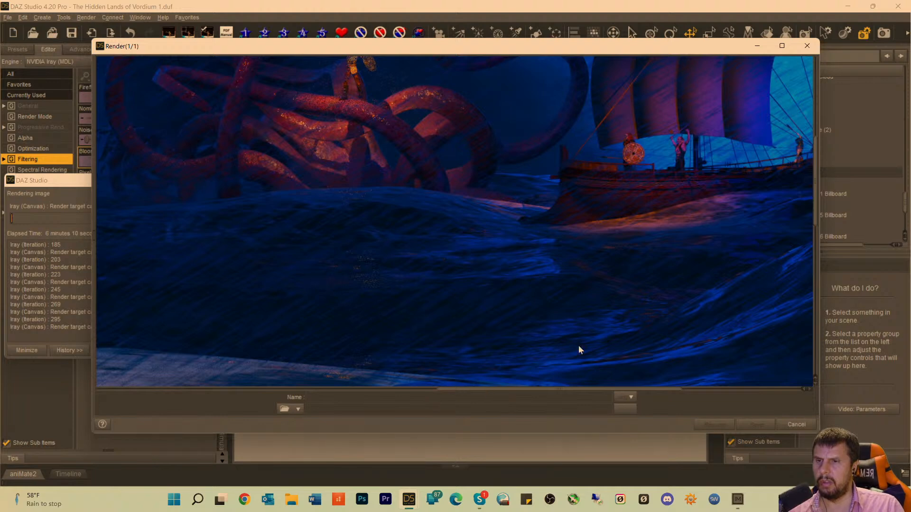
scroll(422, 317, up, 4)
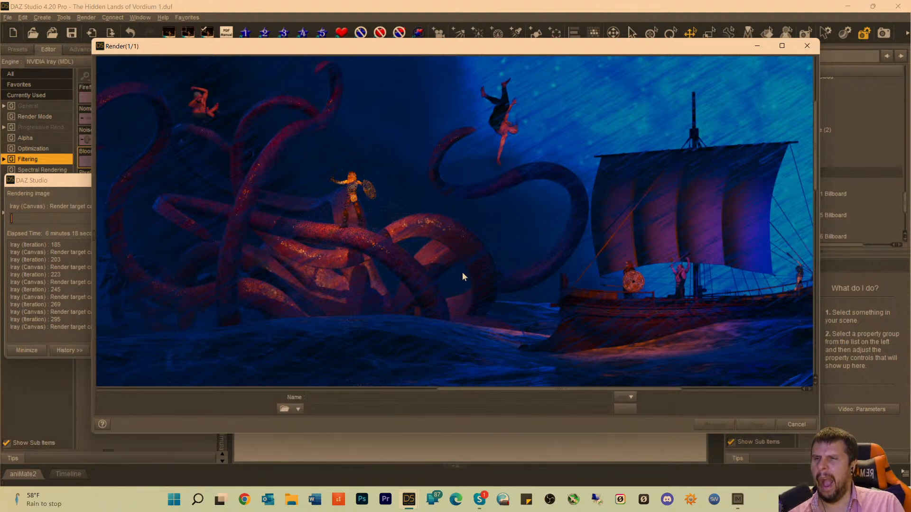
scroll(427, 332, up, 1)
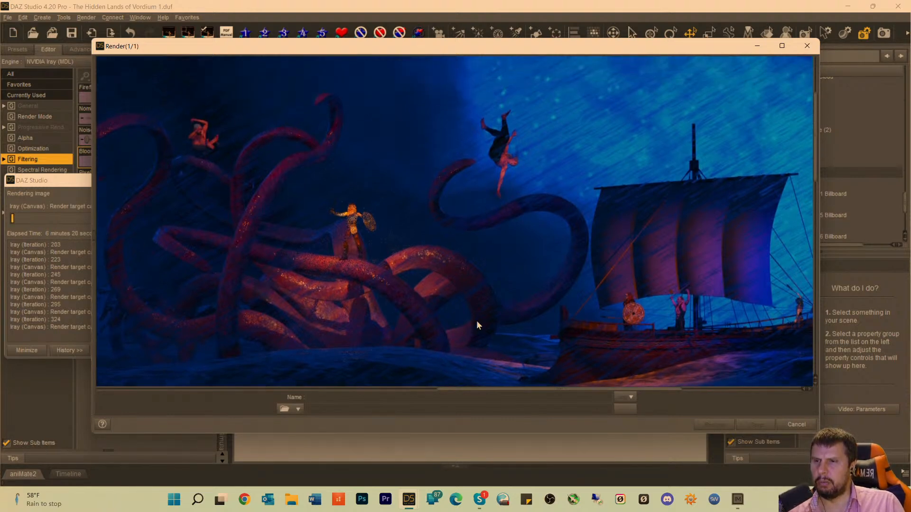
scroll(300, 287, down, 5)
scroll(355, 256, up, 2)
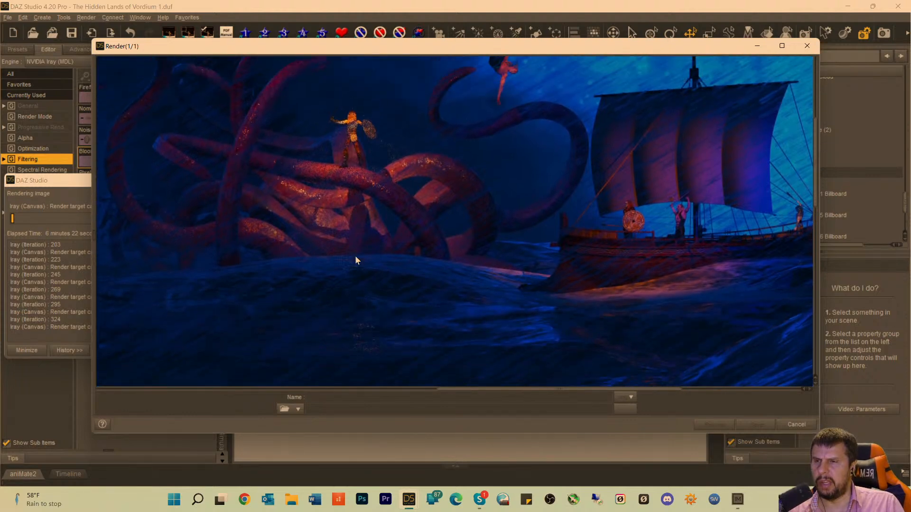
scroll(366, 279, up, 2)
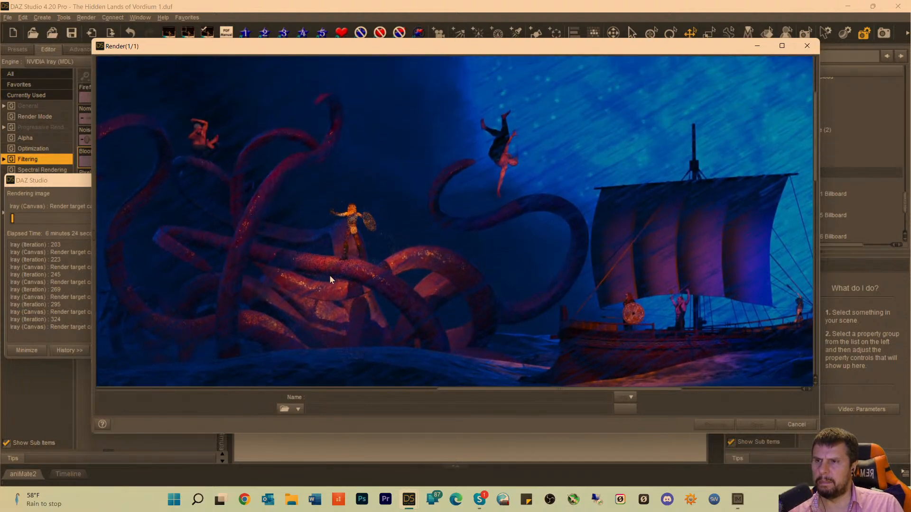
Examine the tentacled monster, the waves in front of it and the full ship with its crew in the ongoing render.
scroll(346, 274, down, 4)
scroll(382, 269, down, 3)
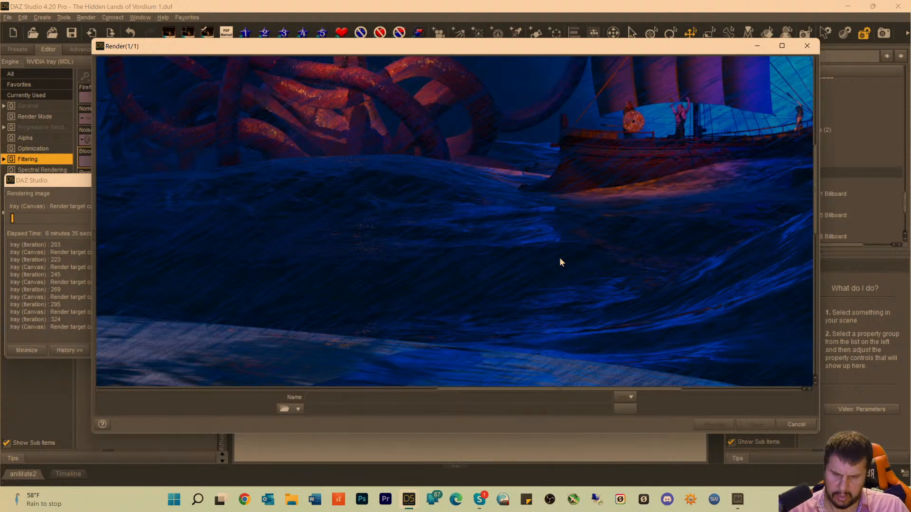
scroll(545, 251, up, 5)
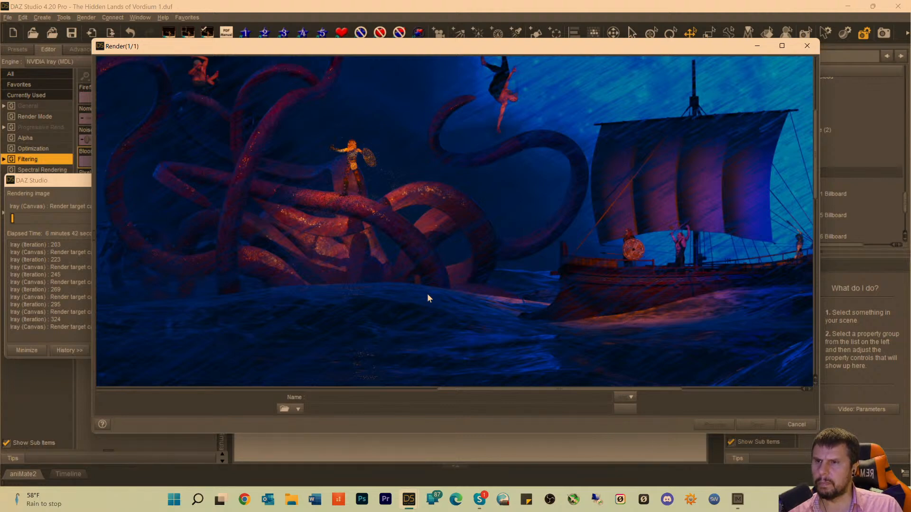
scroll(385, 245, up, 3)
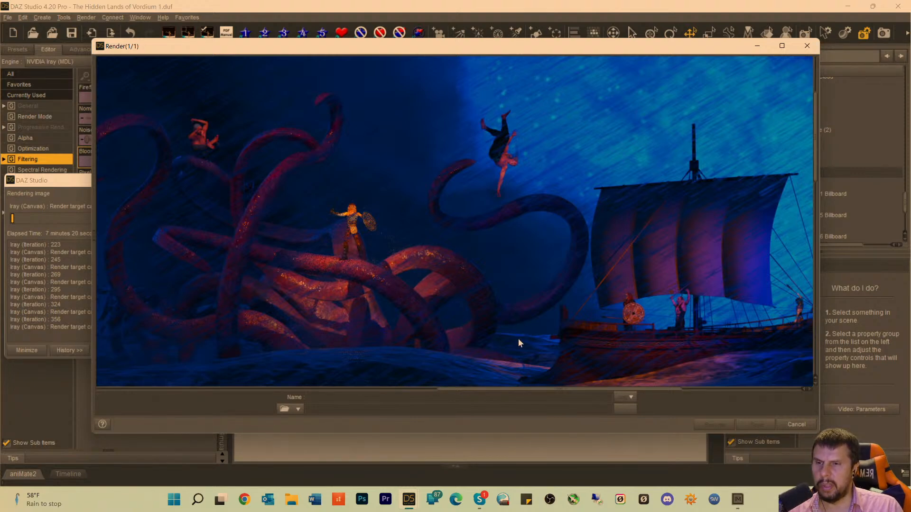
drag(494, 394, 578, 411)
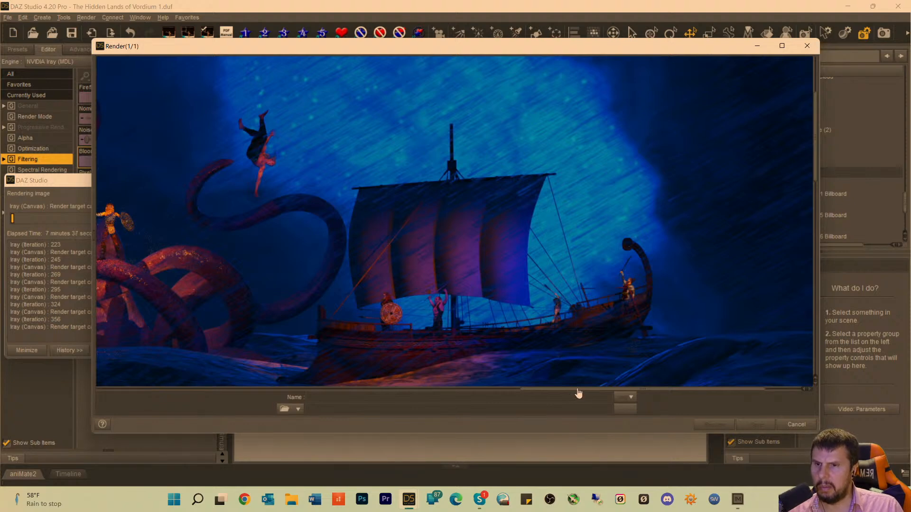
drag(574, 389, 547, 390)
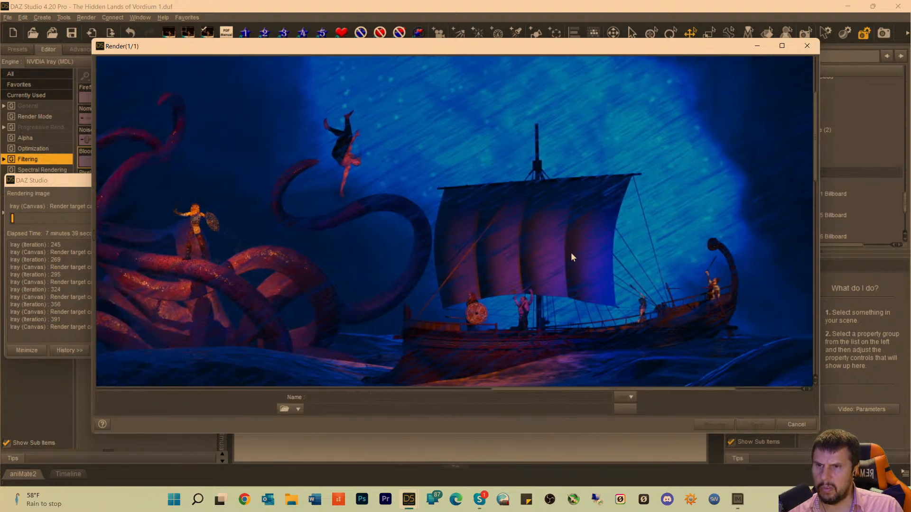
scroll(571, 192, up, 4)
scroll(343, 246, down, 5)
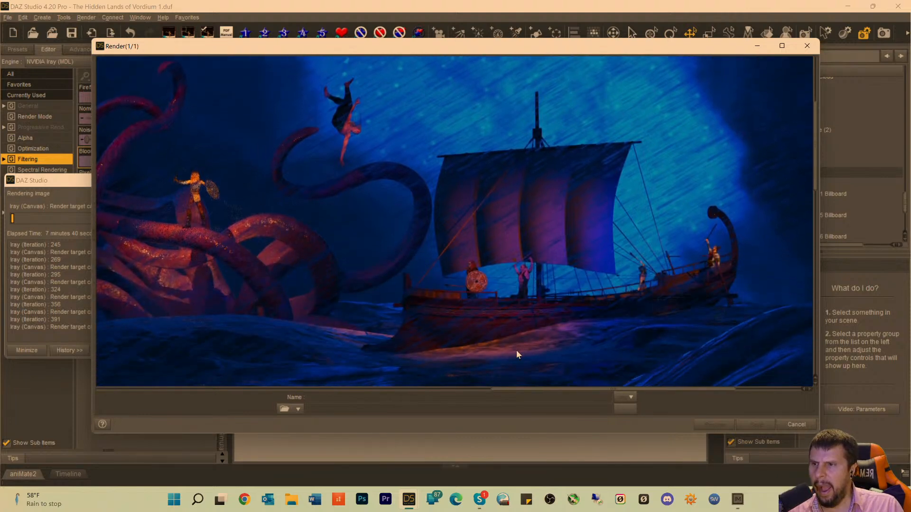
drag(534, 392, 452, 381)
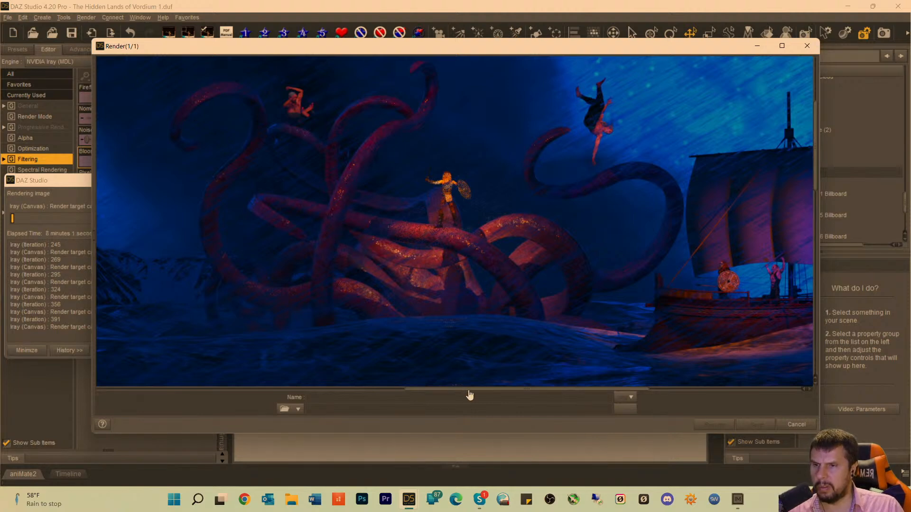
Examine the finned foreground creature from head and spear arm down to its legs and their shadows on the sand.
drag(470, 394, 296, 118)
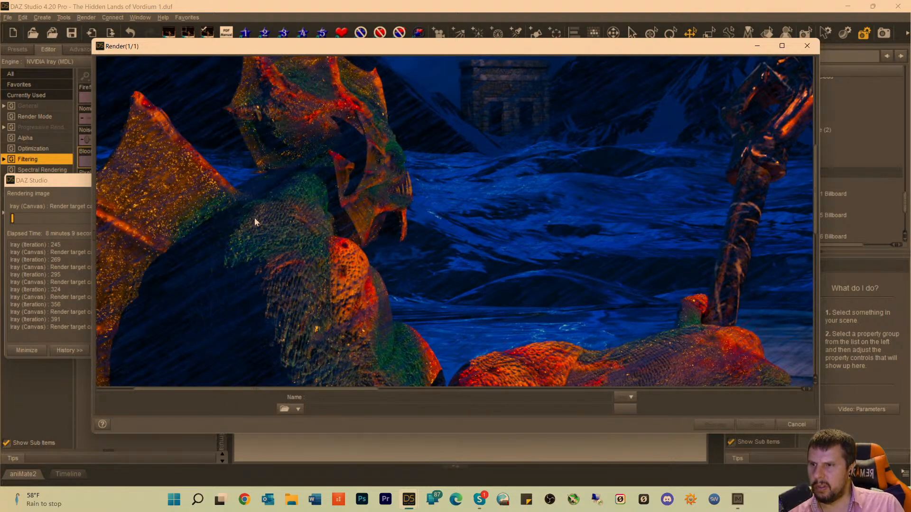
drag(283, 100, 281, 195)
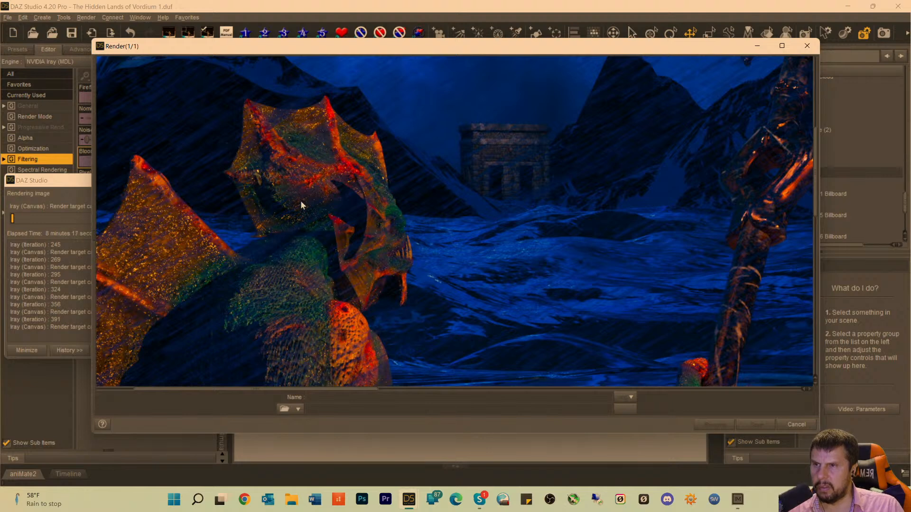
scroll(293, 264, down, 5)
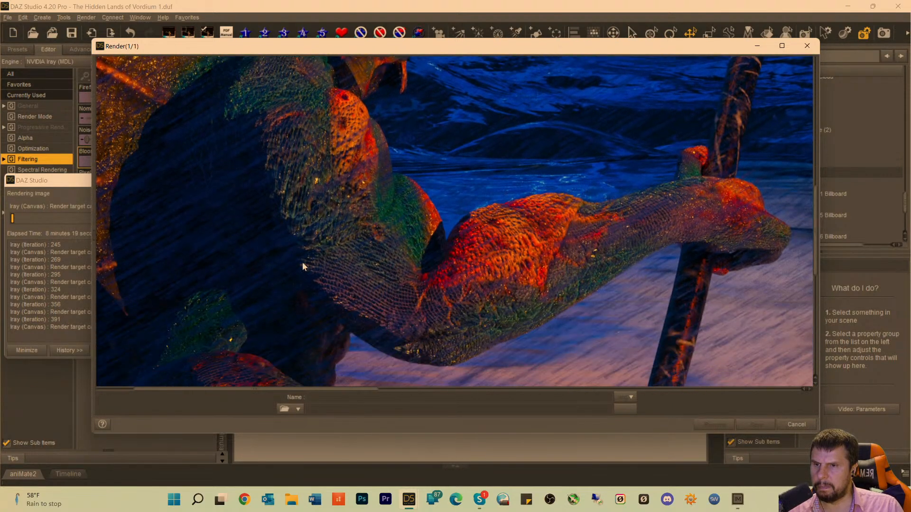
scroll(341, 264, down, 5)
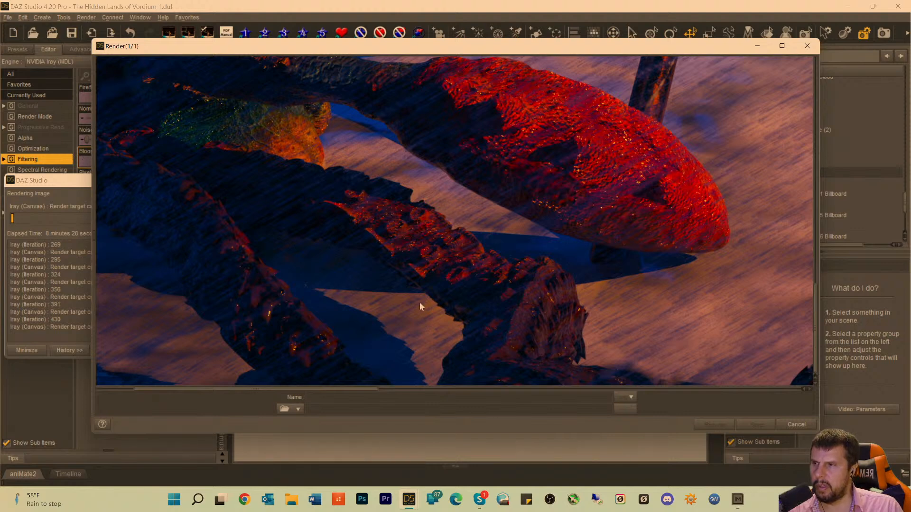
Cancel the running render and close its window without saving the image.
click(796, 424)
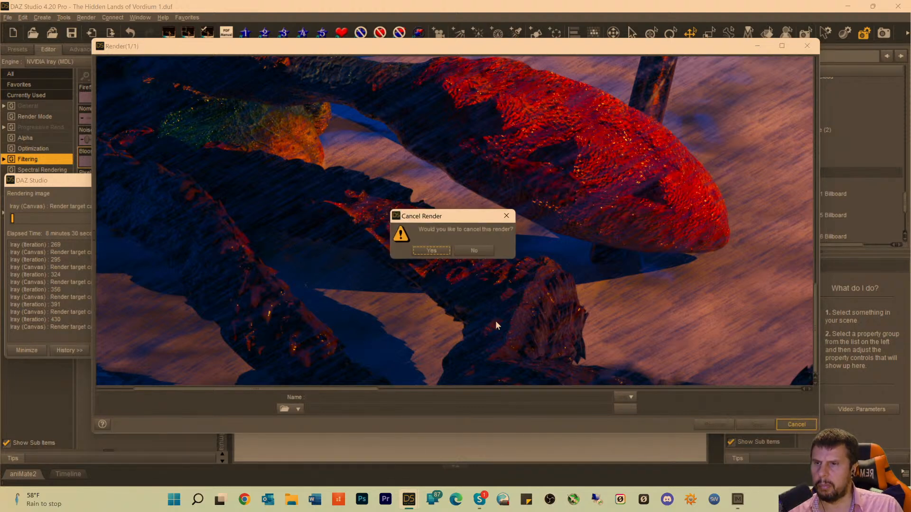
click(431, 250)
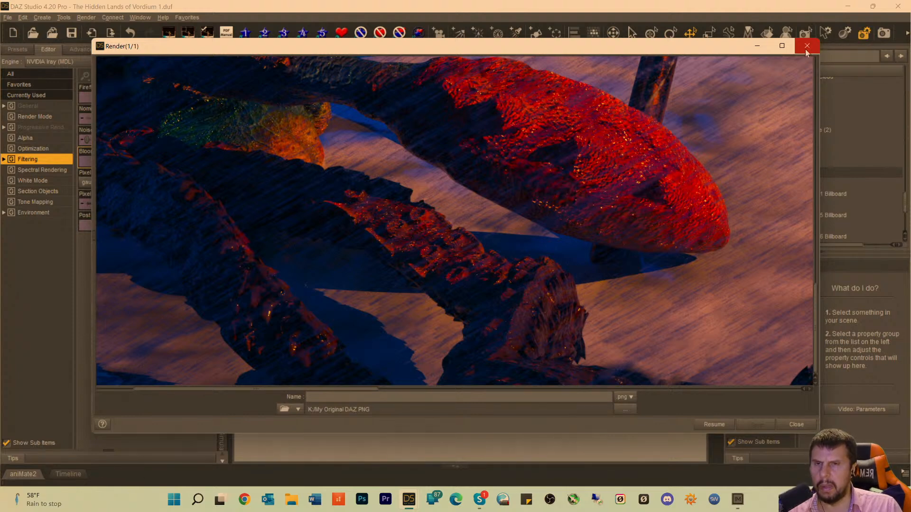
click(796, 424)
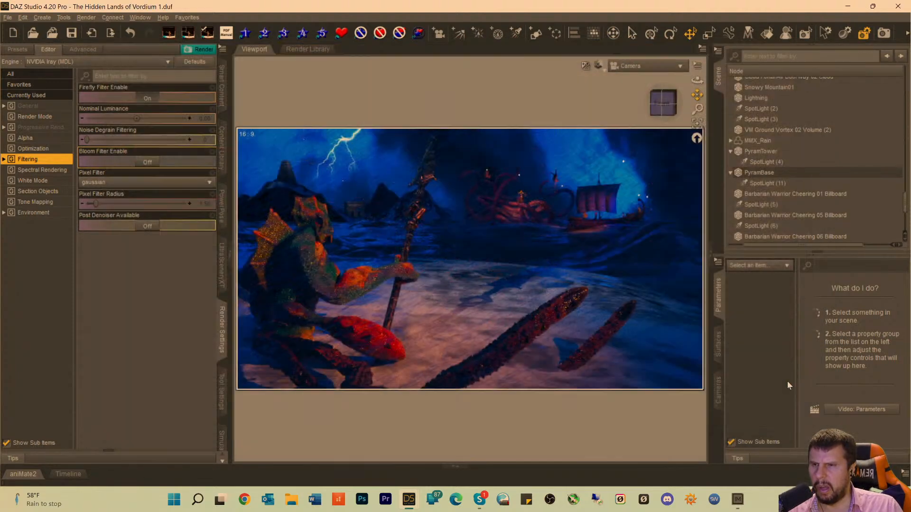
Turn on the Caustic Sampler and Spectral Rendering in the render settings.
click(26, 149)
click(141, 121)
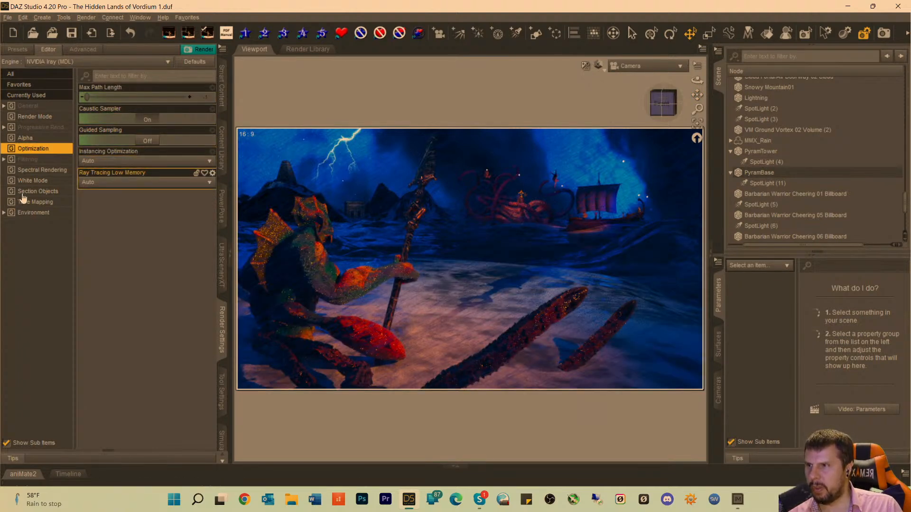
click(36, 171)
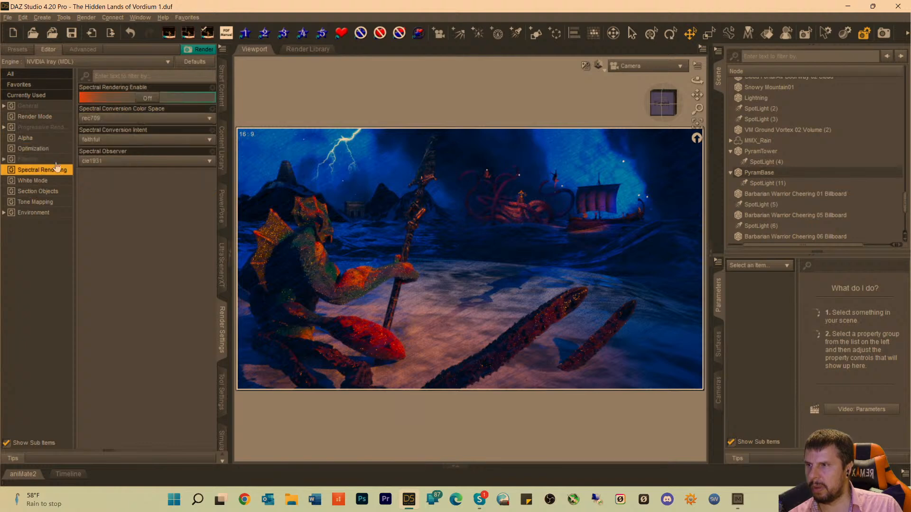
click(145, 98)
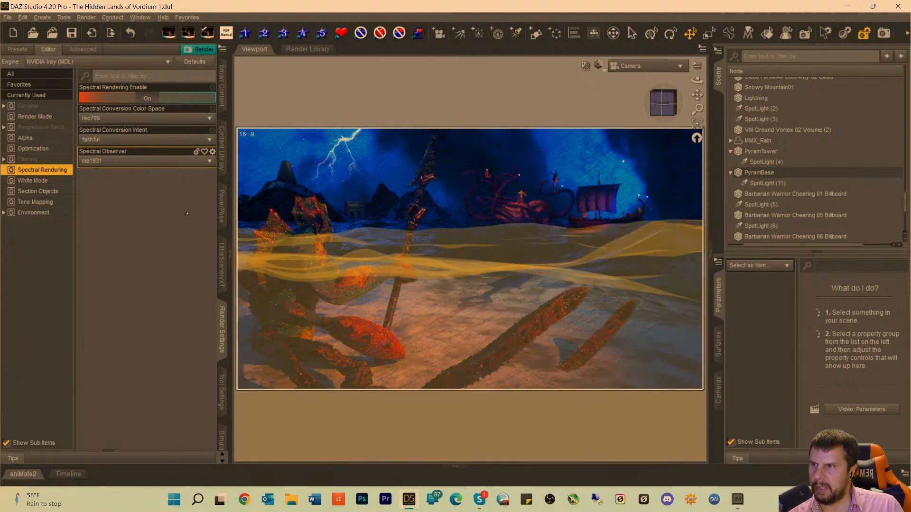
click(27, 149)
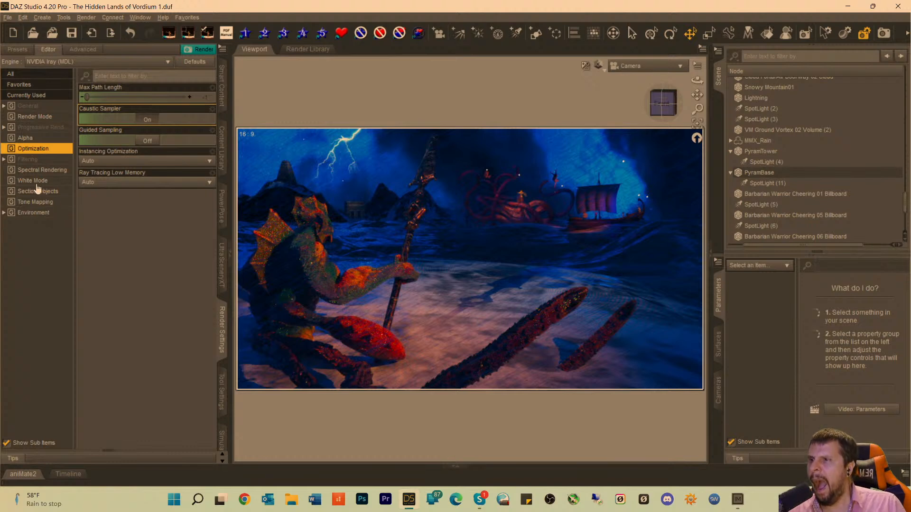
click(46, 171)
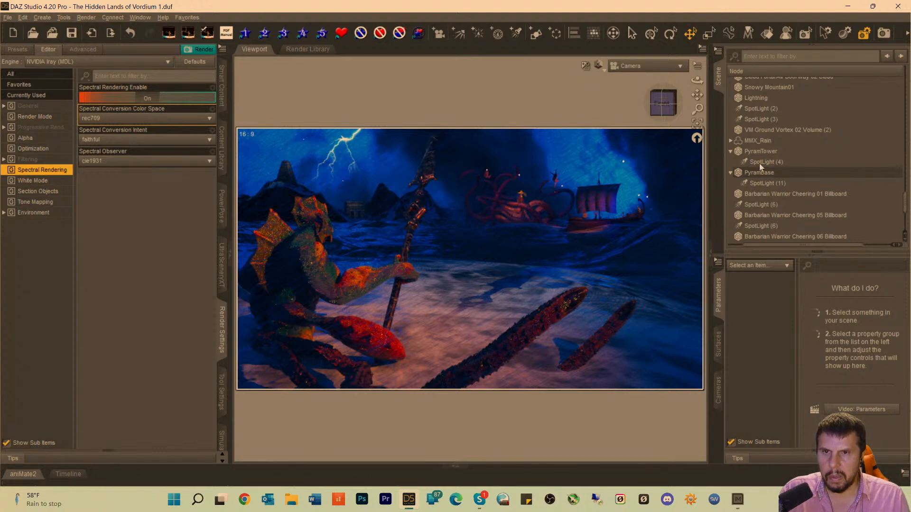
Raise the Cloud Portal Air Doorway 02 Cloud volume to a Y Translate of about 48.
click(773, 130)
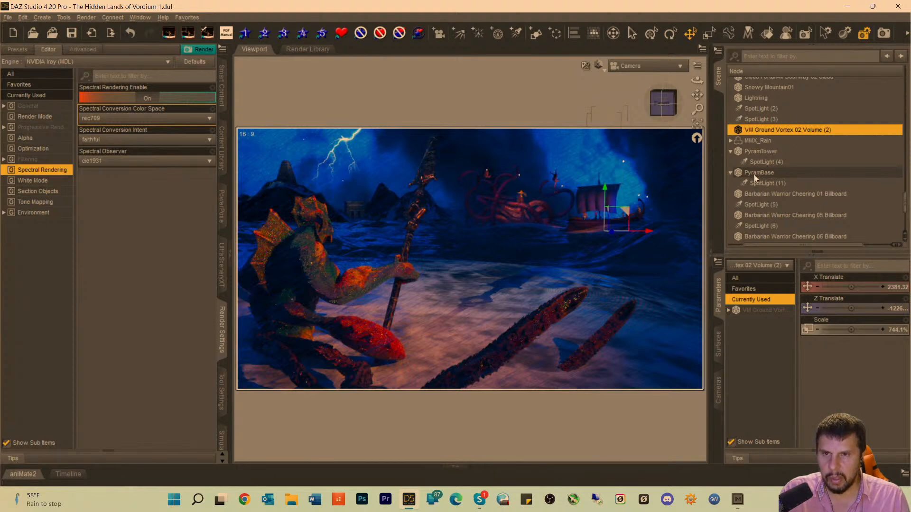
click(757, 143)
click(760, 132)
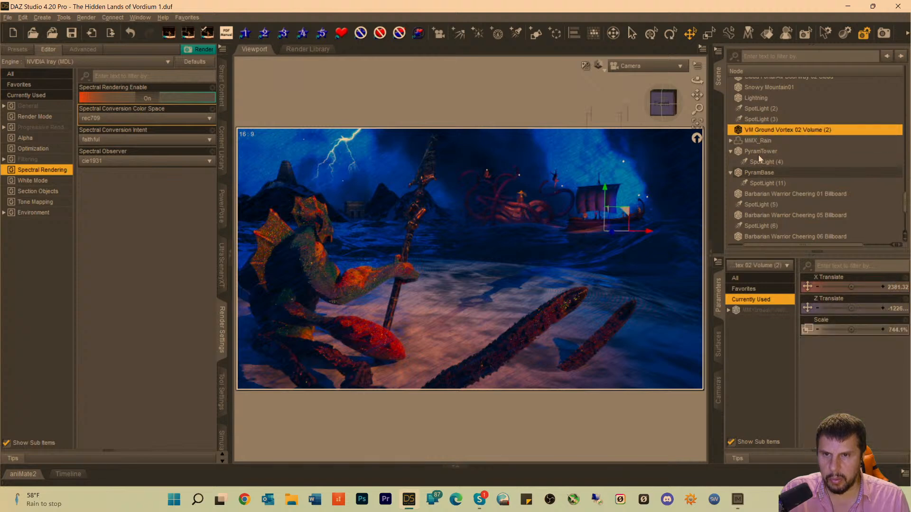
scroll(762, 162, down, 2)
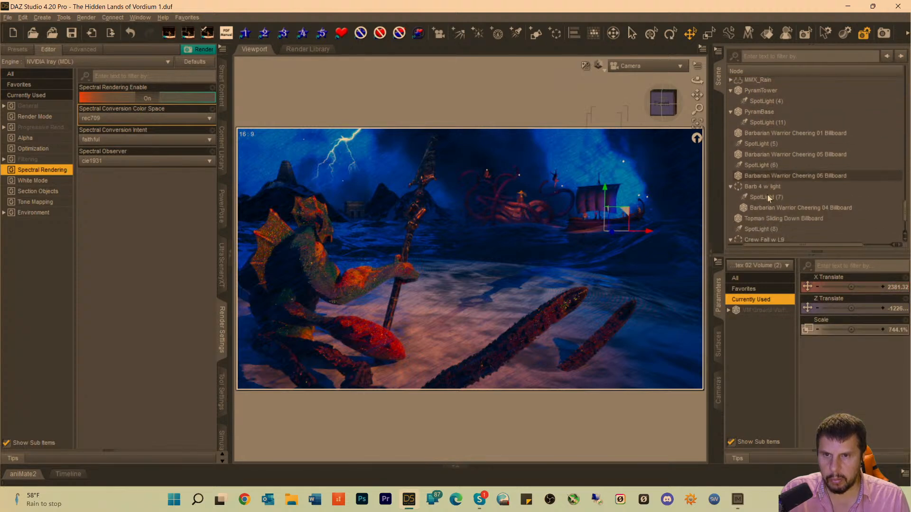
scroll(767, 189, up, 2)
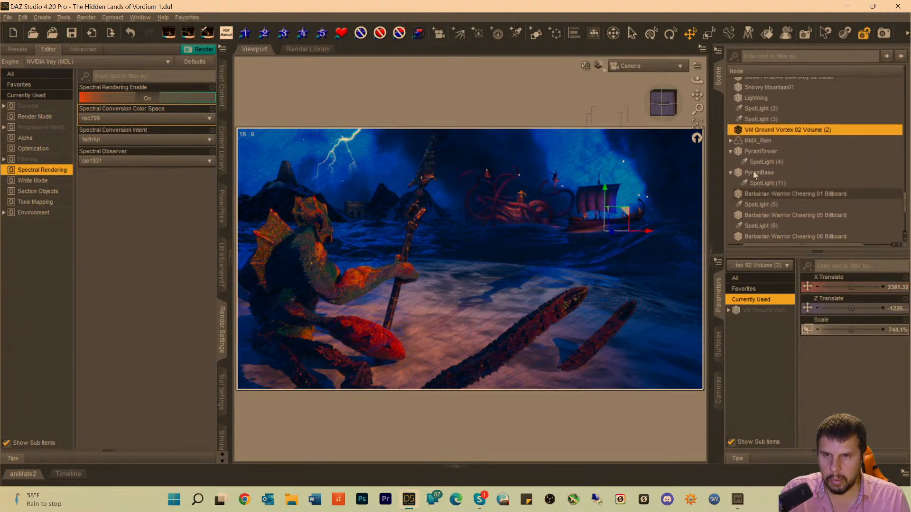
scroll(756, 175, up, 1)
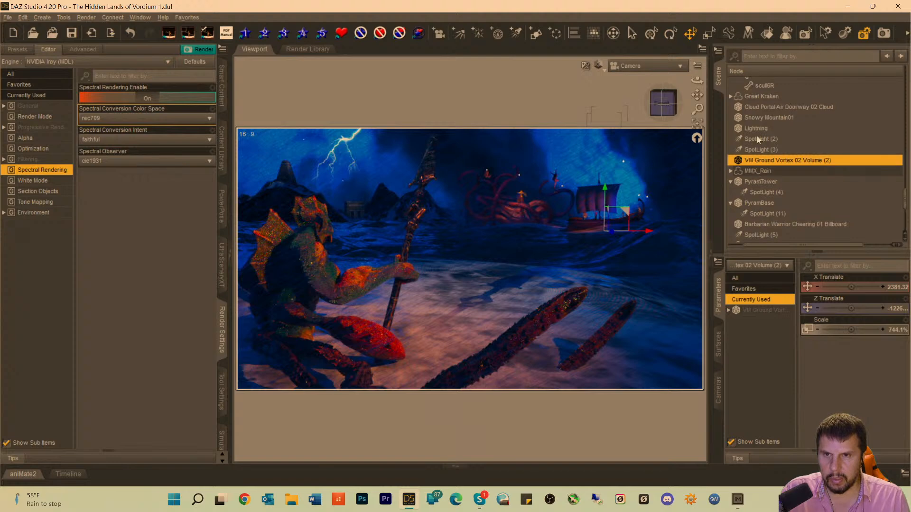
click(762, 107)
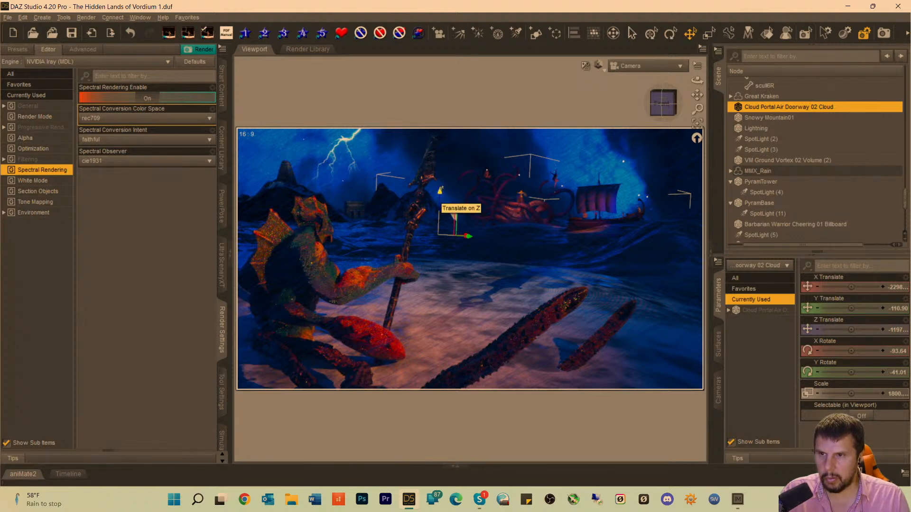
drag(440, 190, 442, 177)
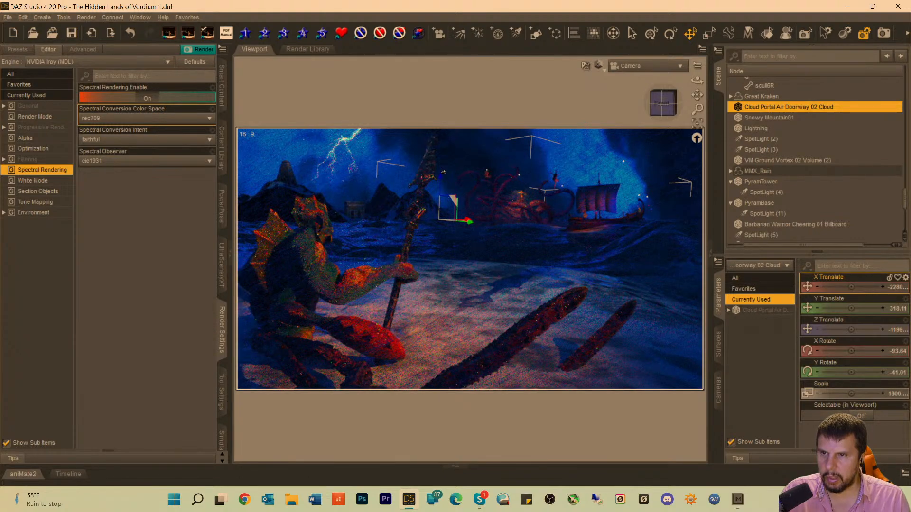
drag(440, 176, 440, 186)
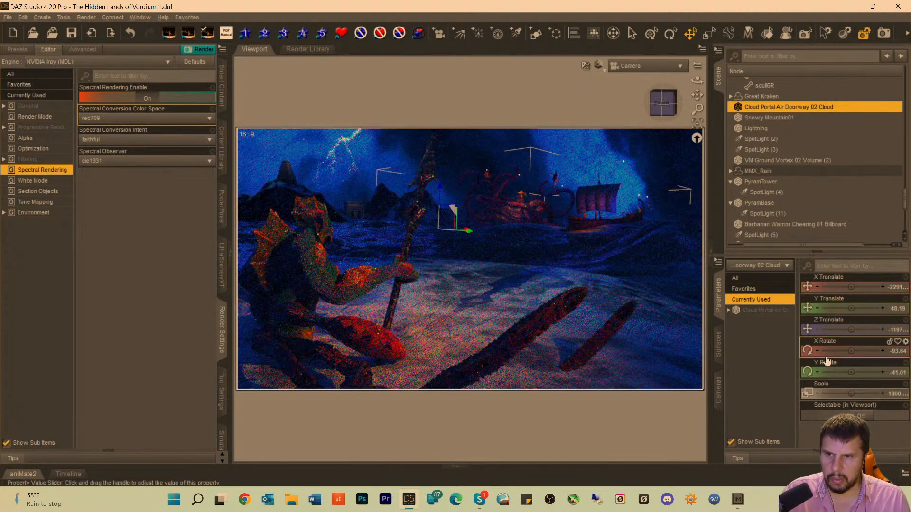
Set the Density Multiplier of the Cloud Portal Air Doorway 02 Cloud's Volume surface to 0.5.
click(751, 311)
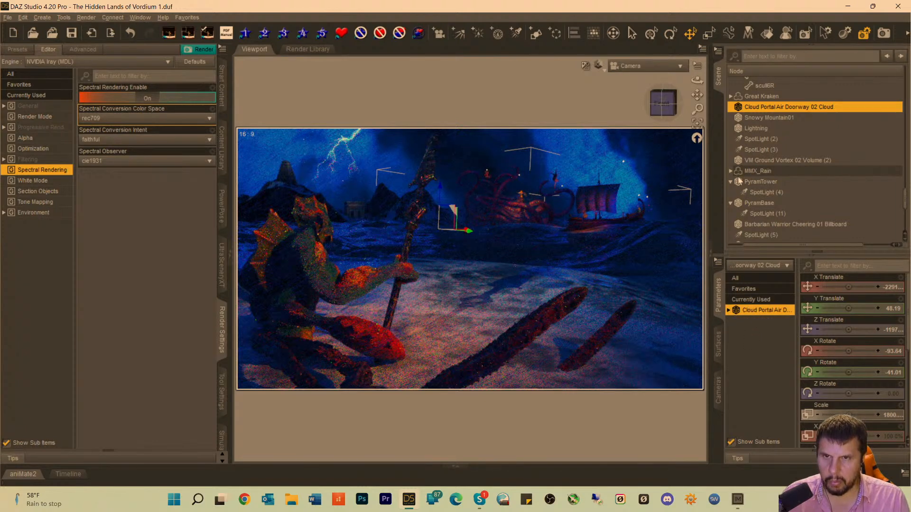
click(729, 310)
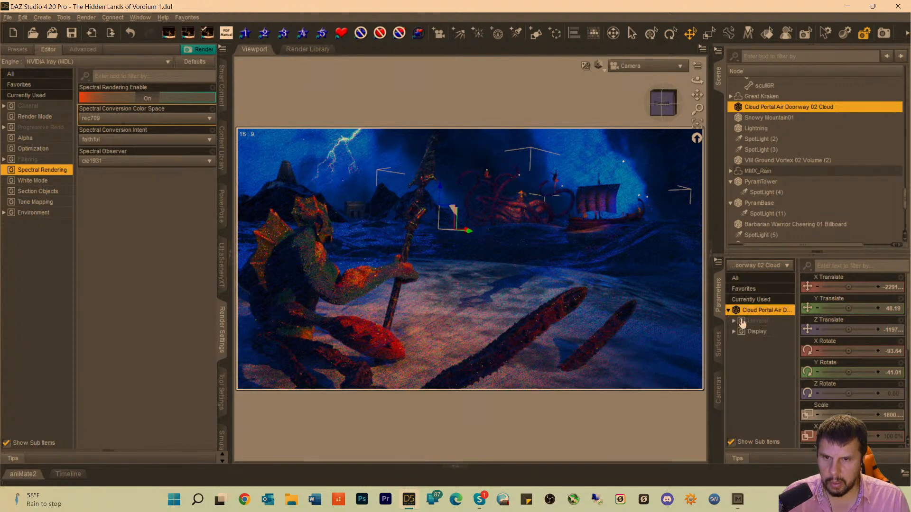
click(718, 343)
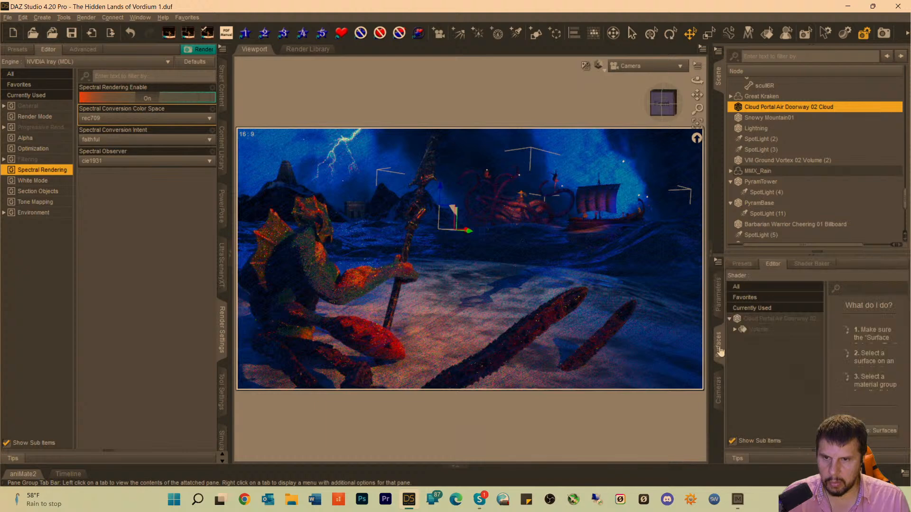
click(755, 330)
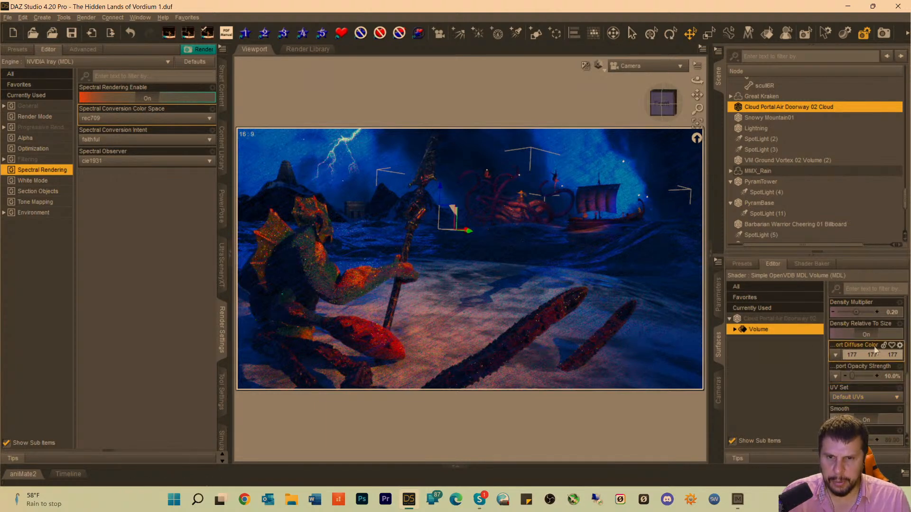
click(887, 313)
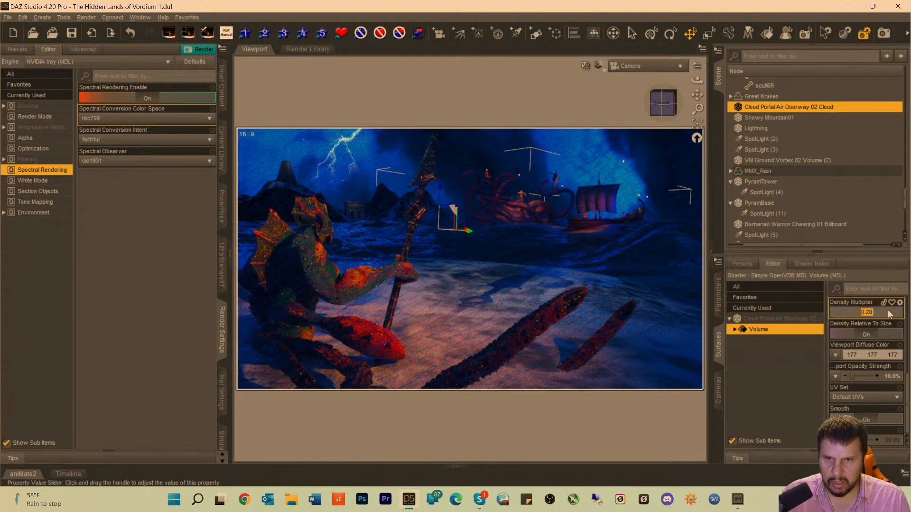
text(0)
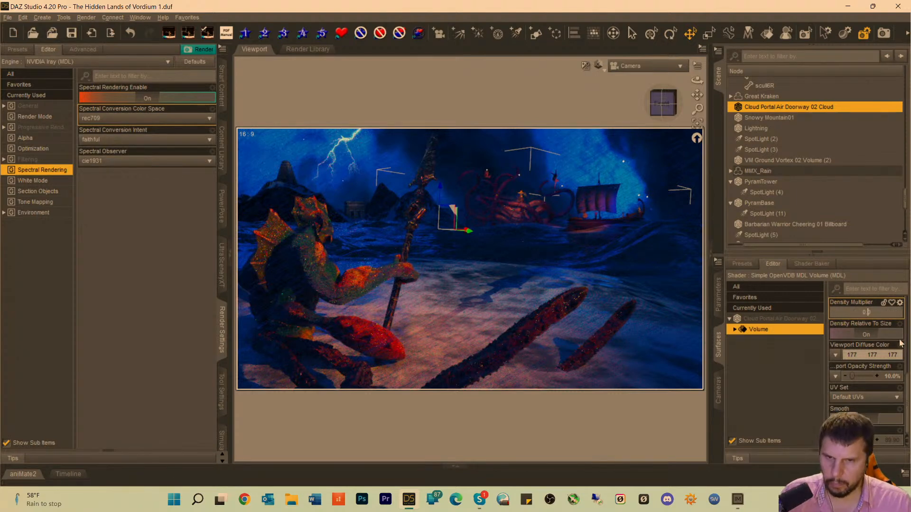
text(.5)
key(Return)
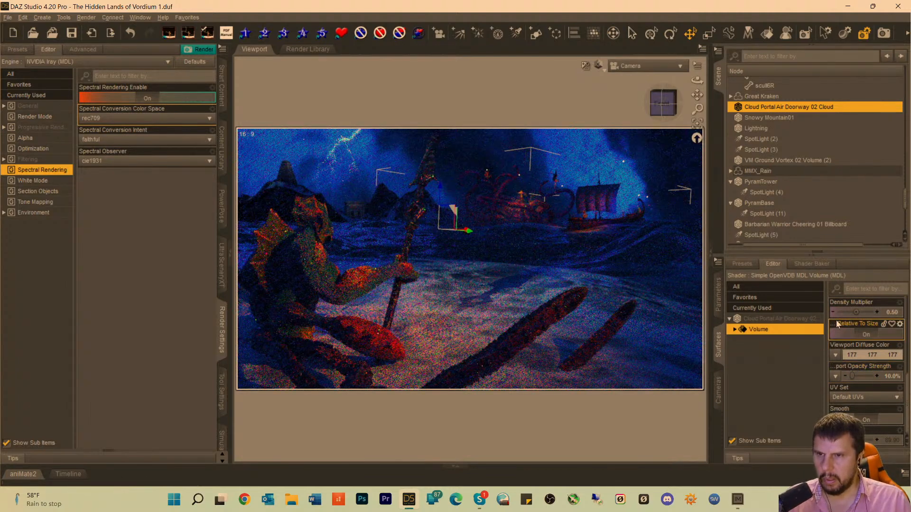
scroll(838, 324, up, 1)
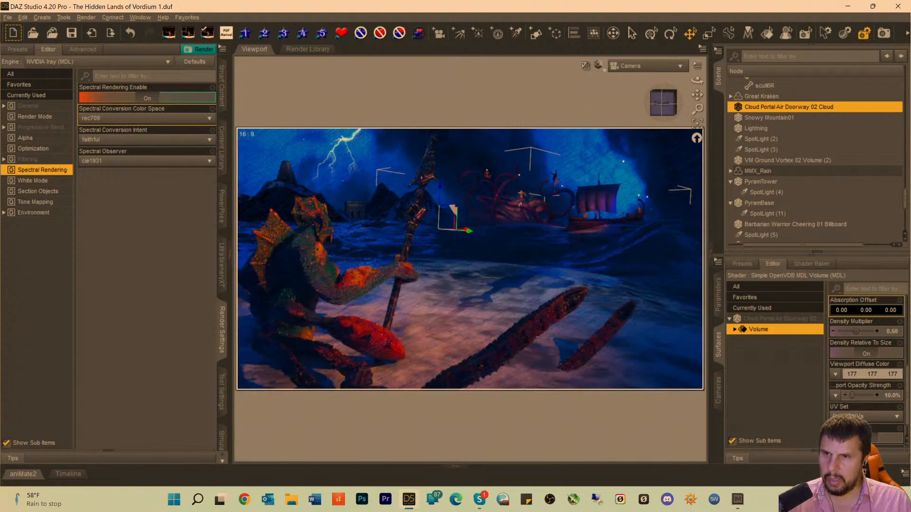
Open the Optimization render settings.
click(27, 149)
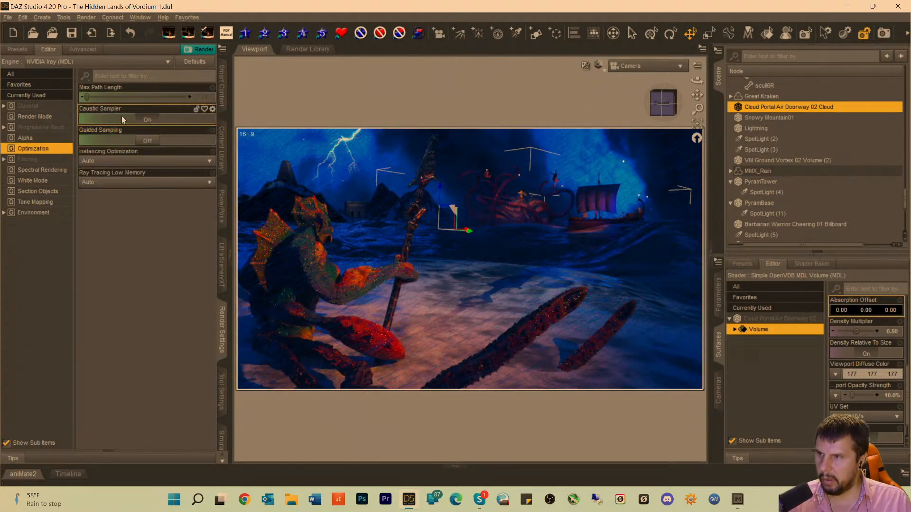
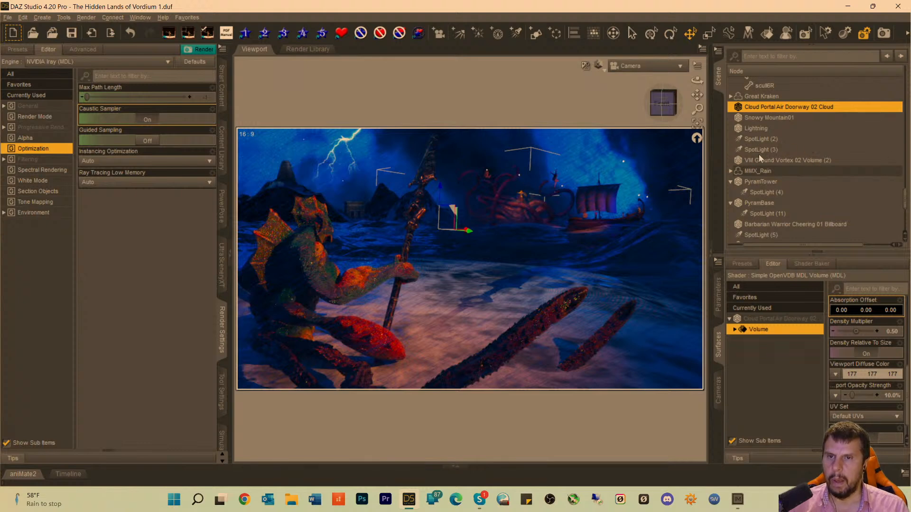
Start a new NVIDIA Iray render of the scene from the Camera view.
scroll(775, 177, up, 10)
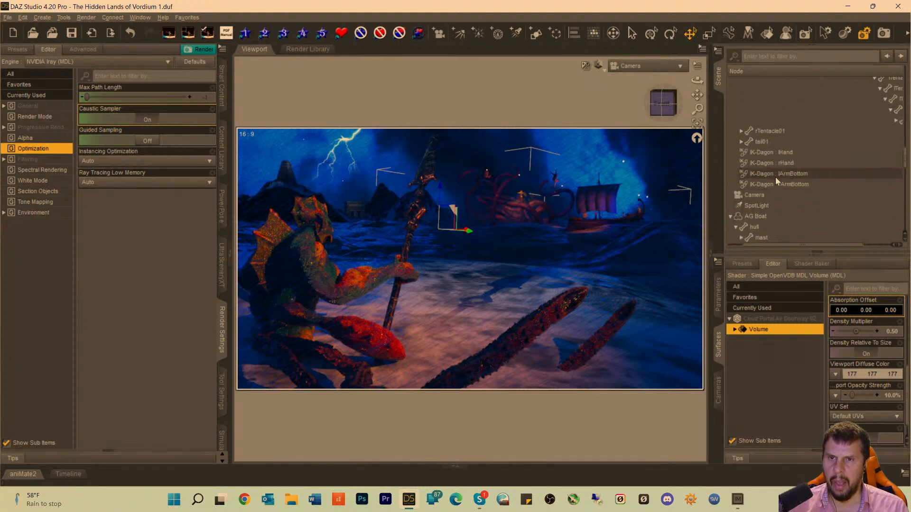
scroll(775, 177, up, 8)
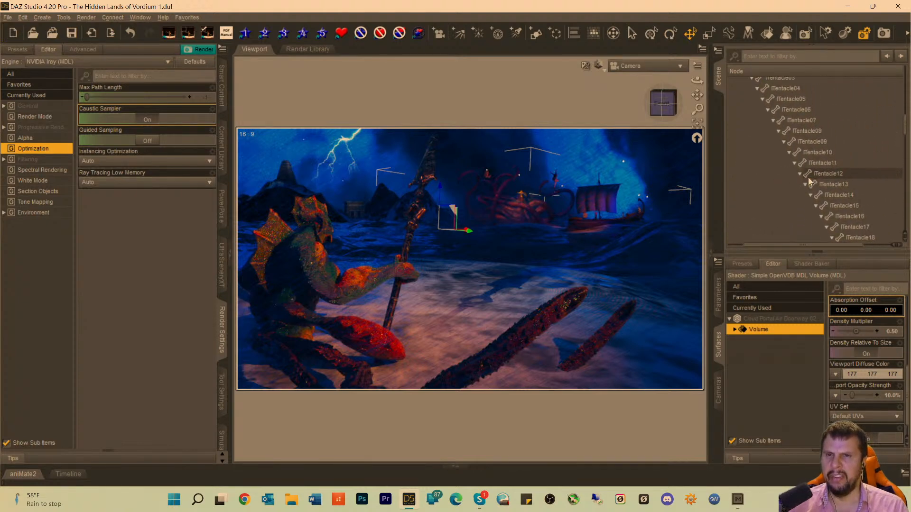
scroll(808, 182, up, 6)
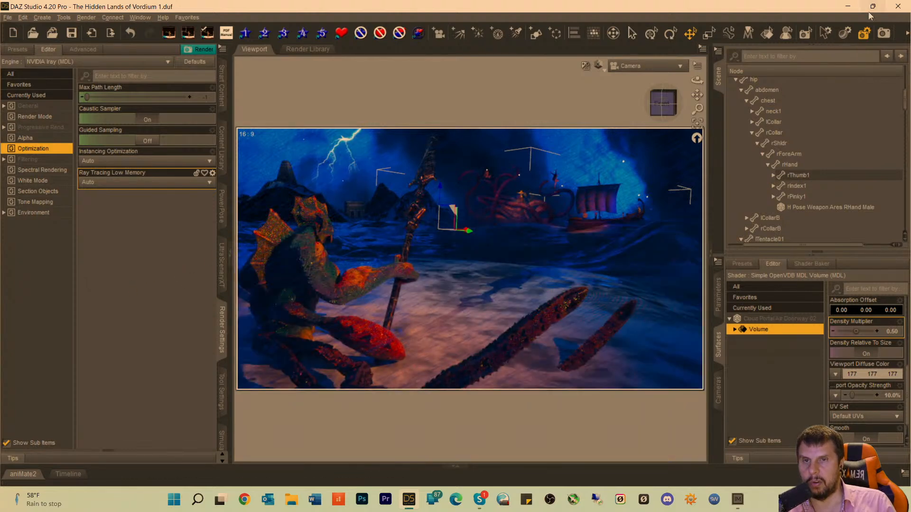
click(882, 35)
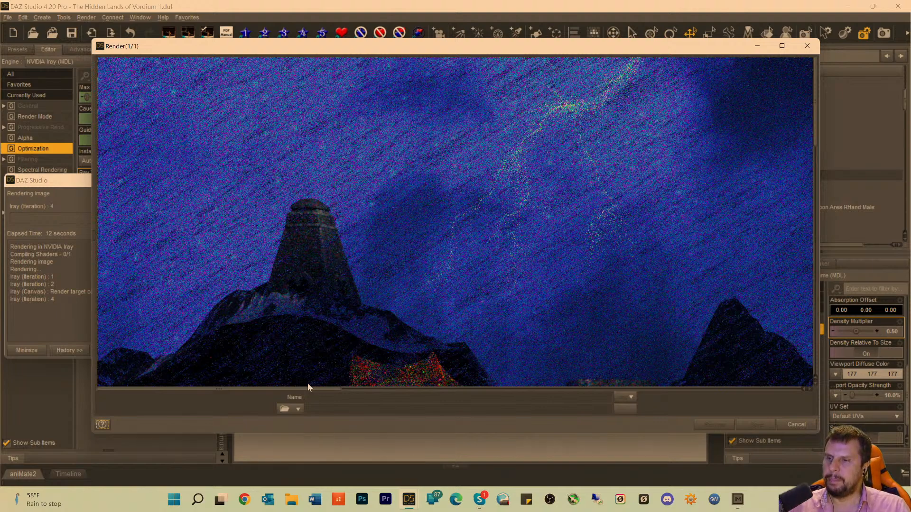
Inspect the in-progress render around the spear, the kraken with its warriors, and the sailing ship.
drag(296, 389, 507, 398)
scroll(406, 266, down, 3)
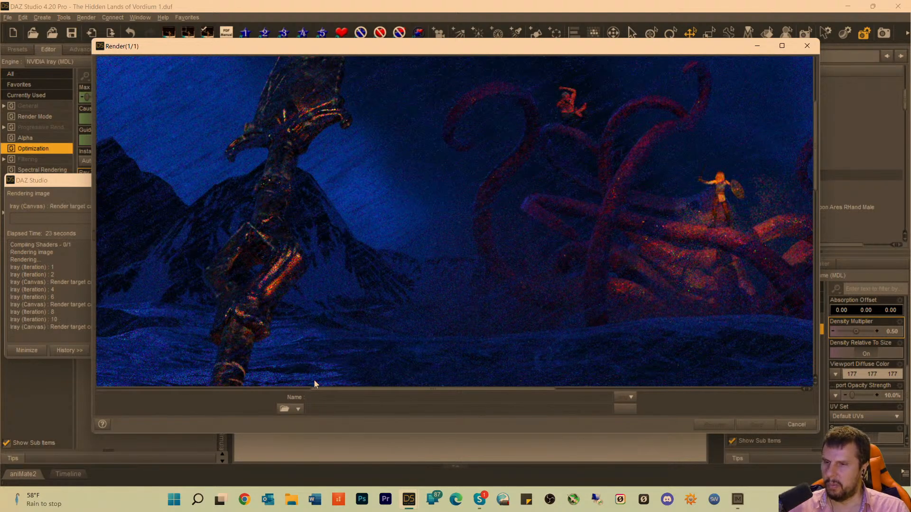
drag(342, 393, 479, 398)
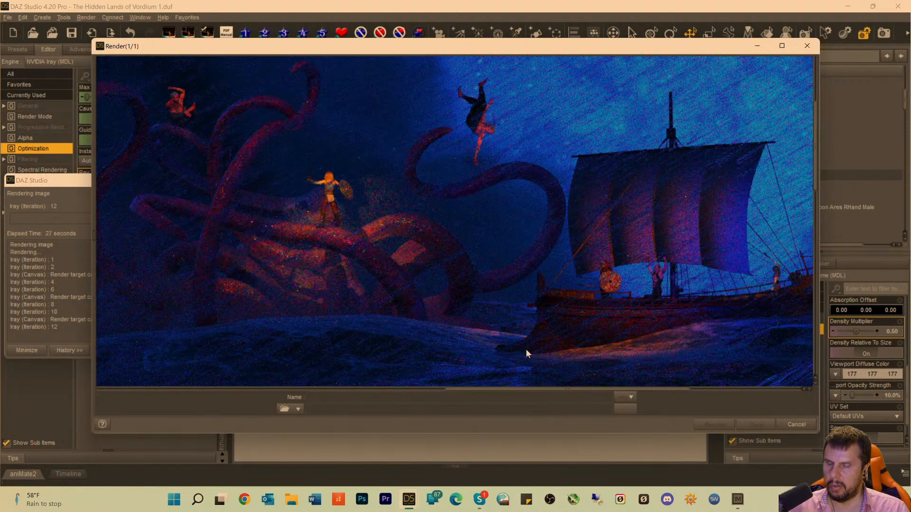
scroll(526, 354, down, 1)
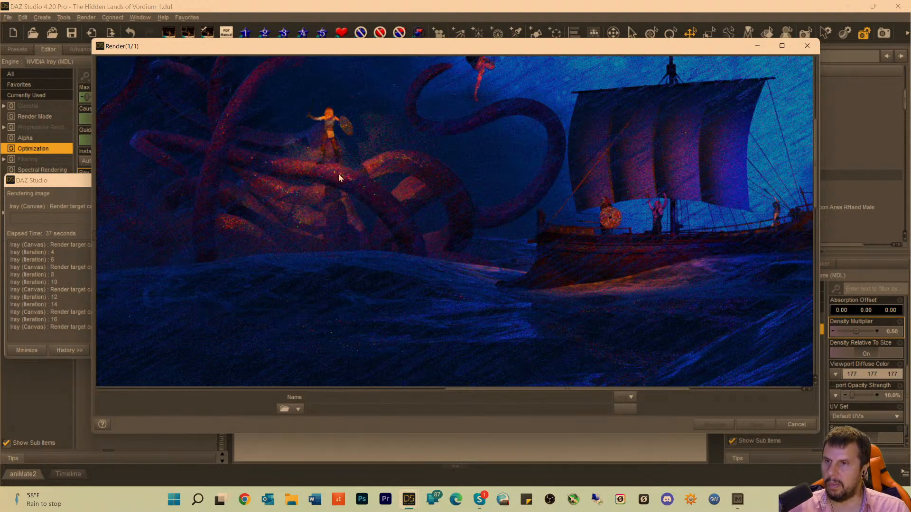
scroll(375, 150, up, 5)
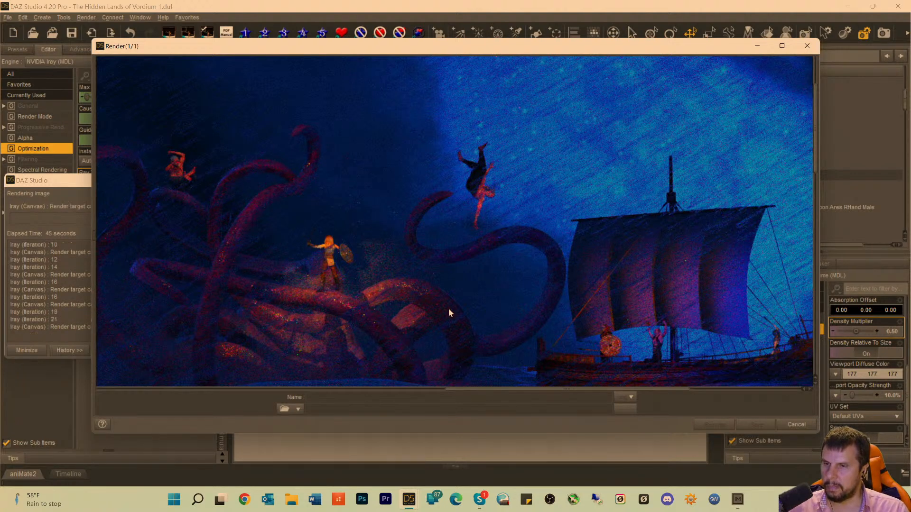
scroll(240, 295, down, 3)
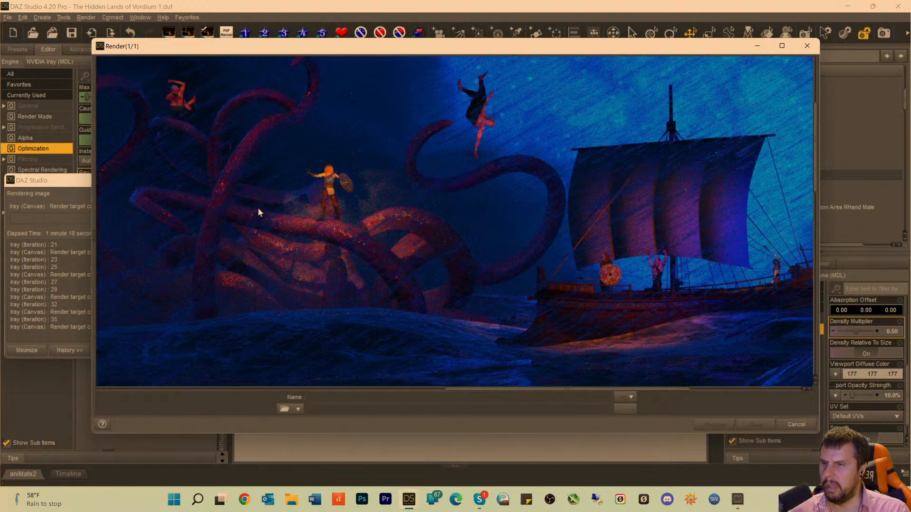
scroll(255, 216, down, 3)
scroll(255, 218, up, 2)
scroll(255, 218, up, 2)
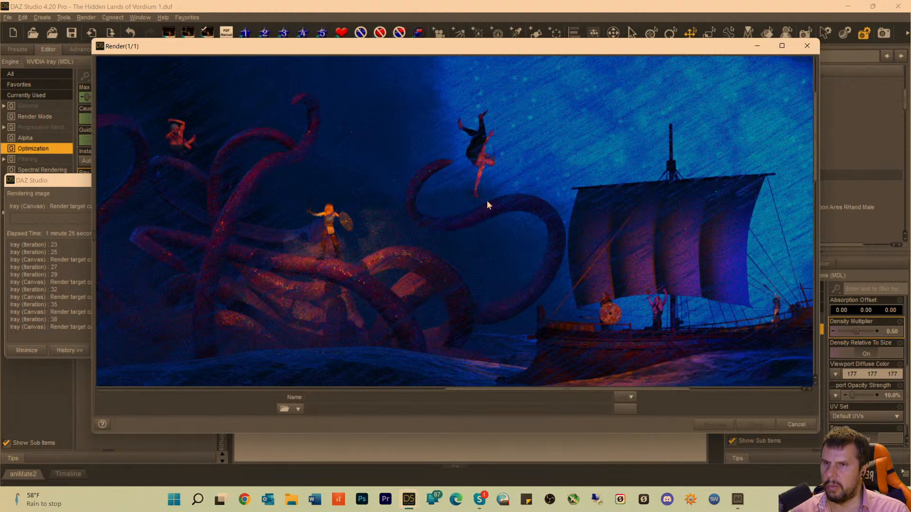
Examine the foreground tentacles and beach in the render, as well as the ship and the spear against the mountains.
scroll(487, 202, down, 8)
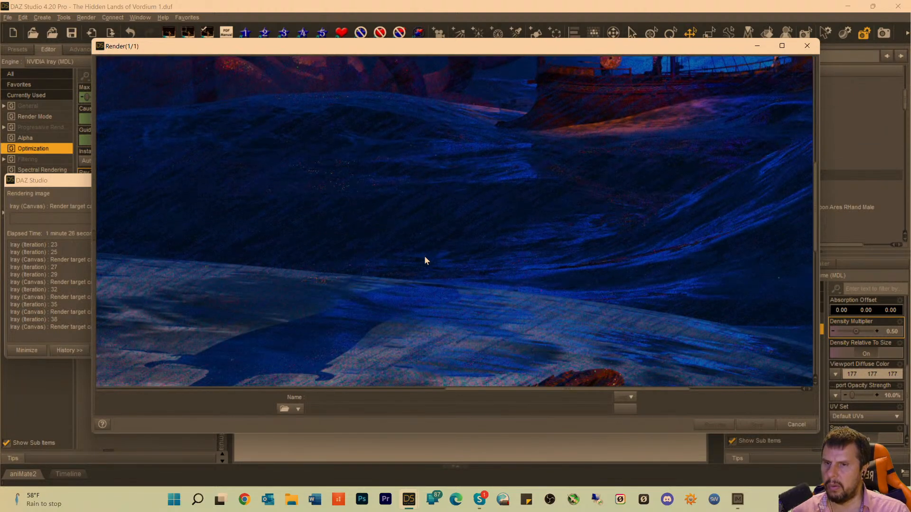
scroll(425, 259, down, 9)
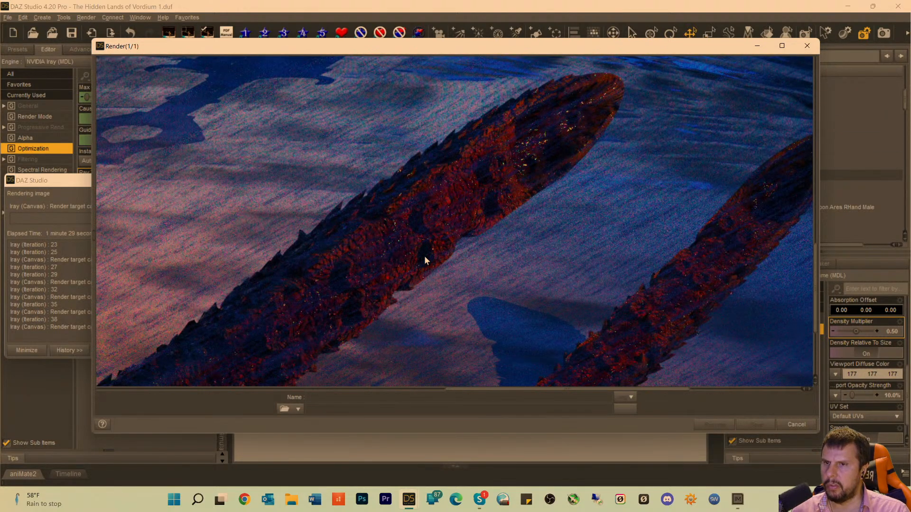
scroll(425, 256, down, 1)
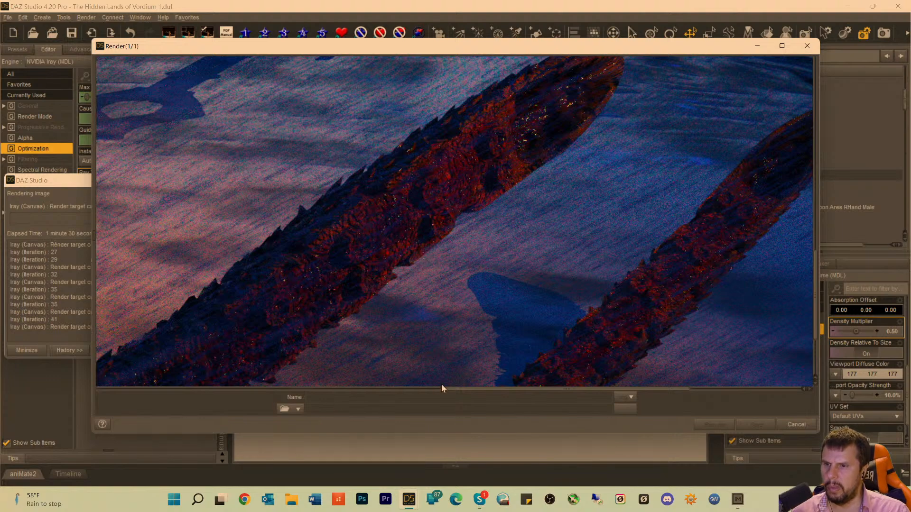
scroll(431, 327, up, 15)
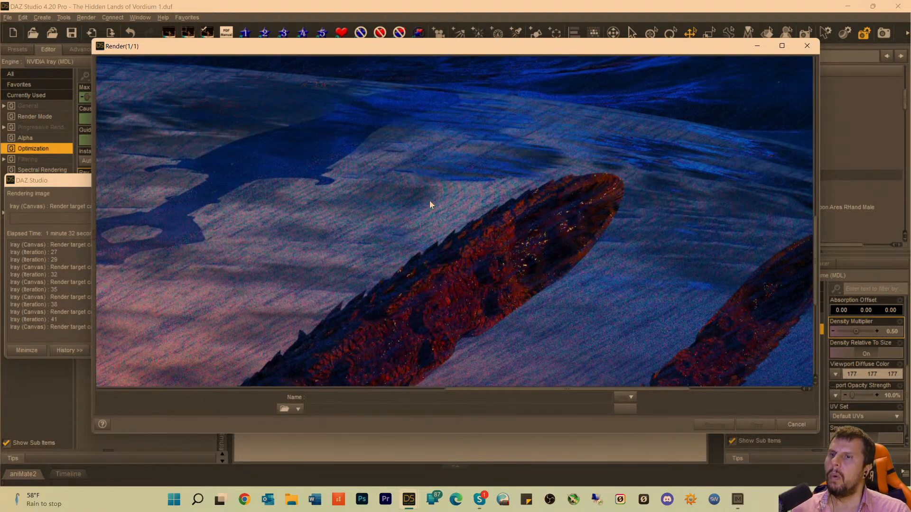
scroll(431, 196, up, 7)
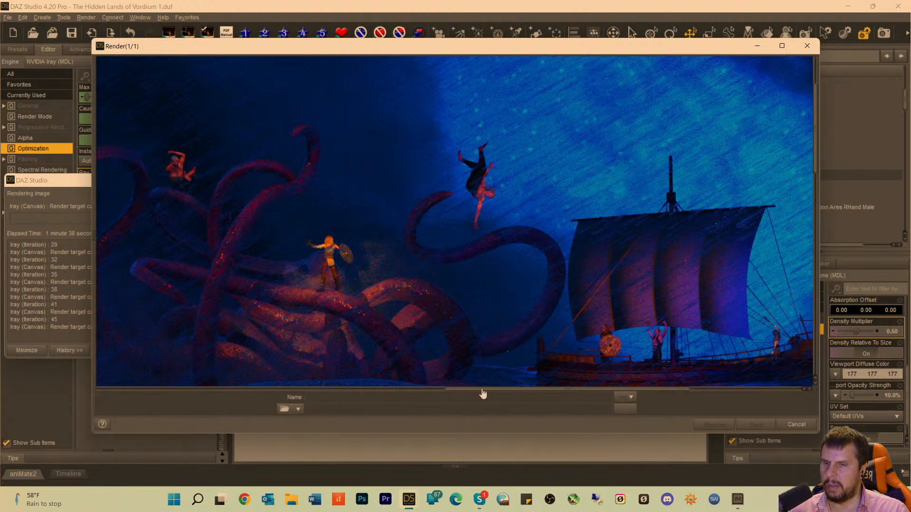
drag(482, 389, 546, 391)
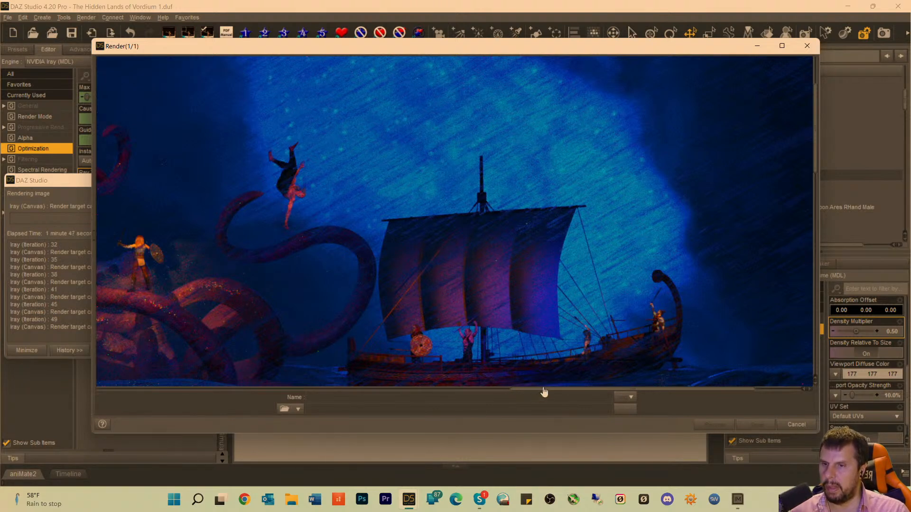
drag(543, 391, 368, 392)
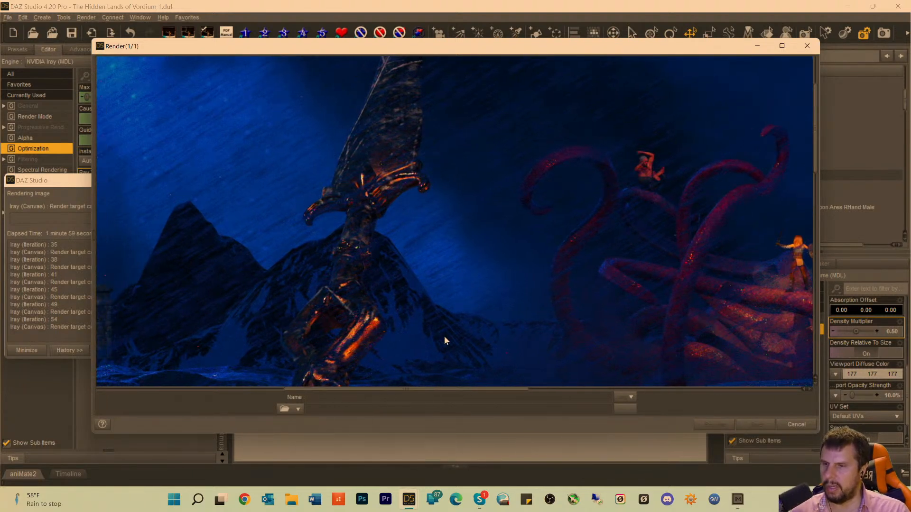
drag(427, 391, 581, 393)
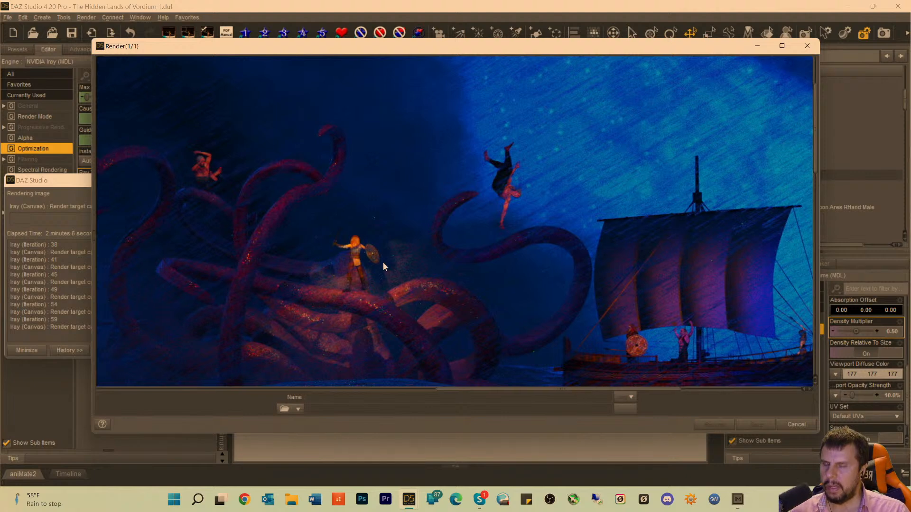
Check the noise and lighting on the kraken, the falling warrior and the rainy sky behind the ship's sail.
scroll(382, 267, down, 4)
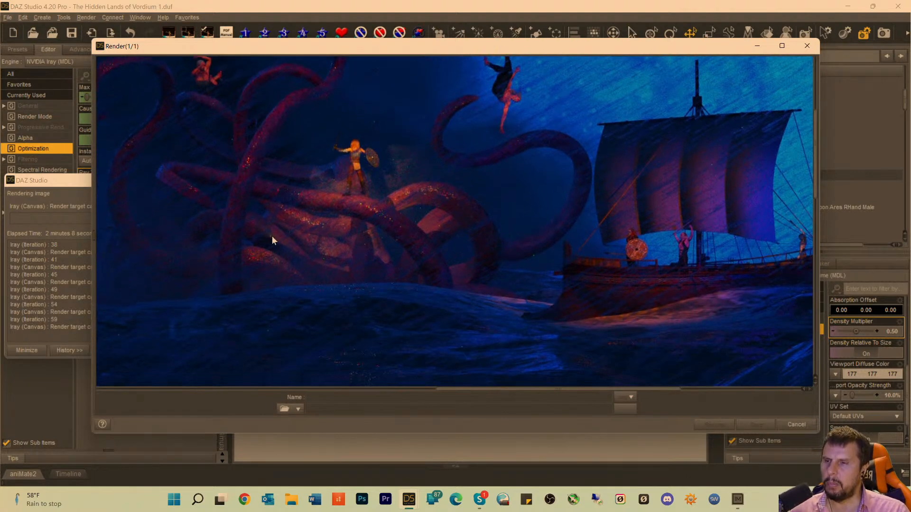
scroll(416, 190, up, 2)
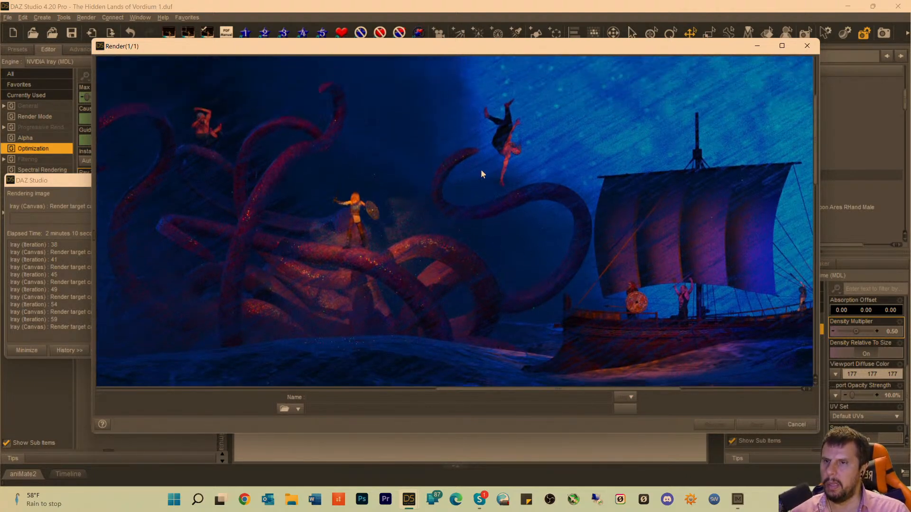
scroll(685, 111, up, 1)
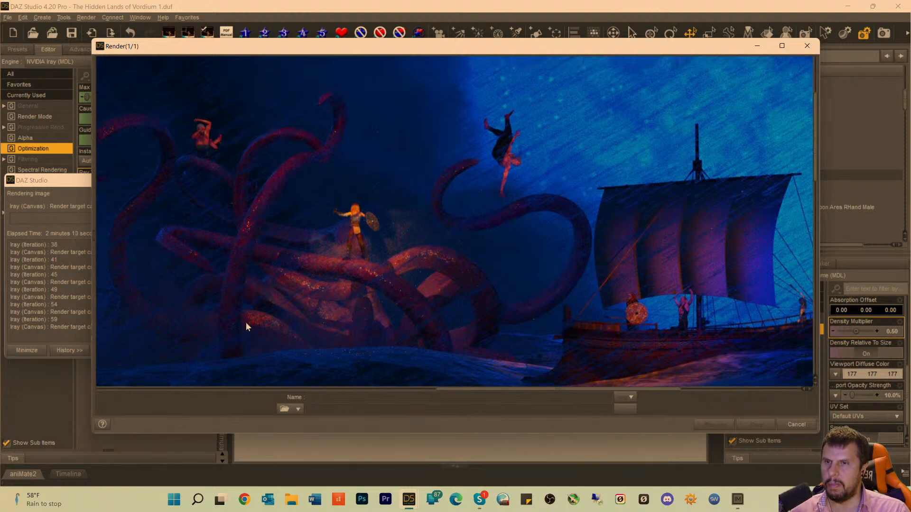
scroll(320, 195, up, 4)
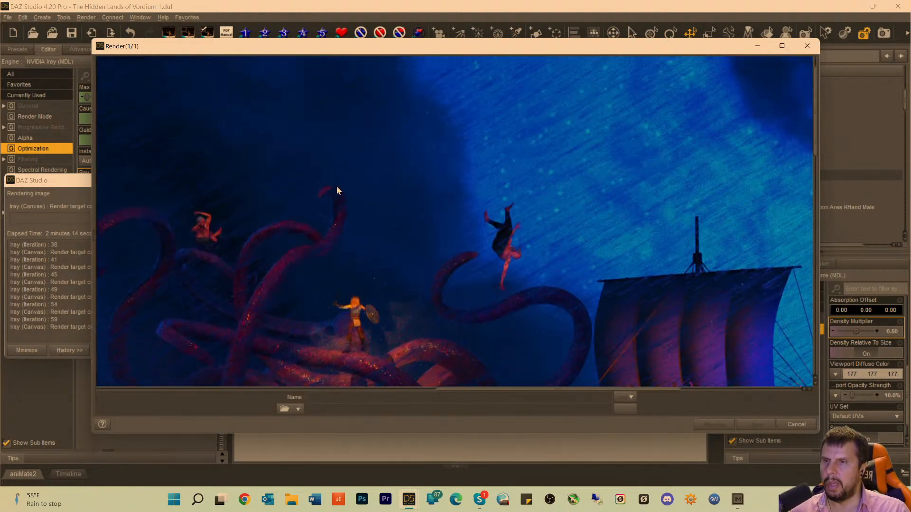
scroll(473, 83, up, 2)
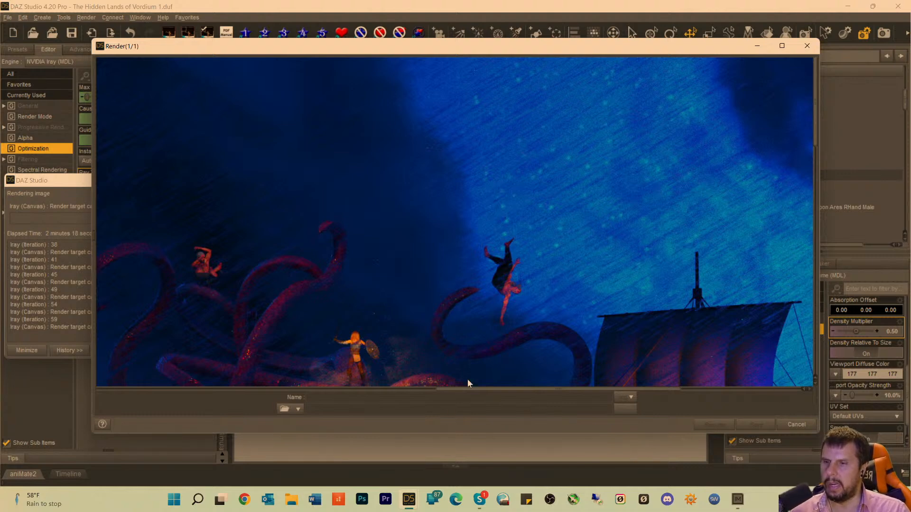
drag(487, 389, 577, 406)
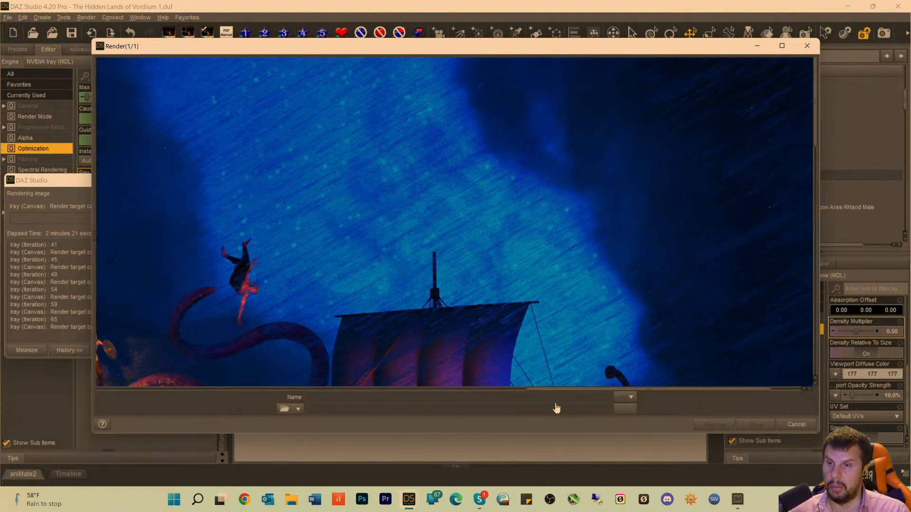
scroll(538, 206, left, 3)
scroll(538, 217, down, 3)
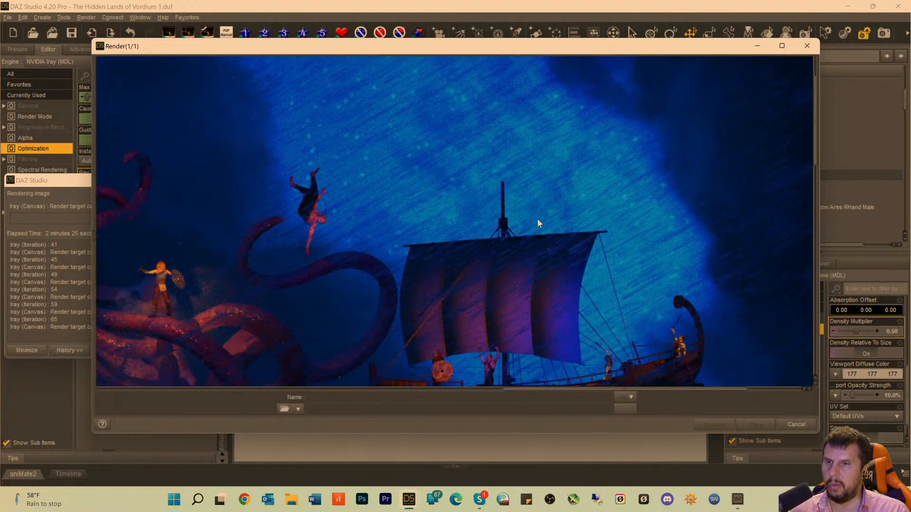
scroll(538, 223, down, 3)
scroll(479, 176, up, 3)
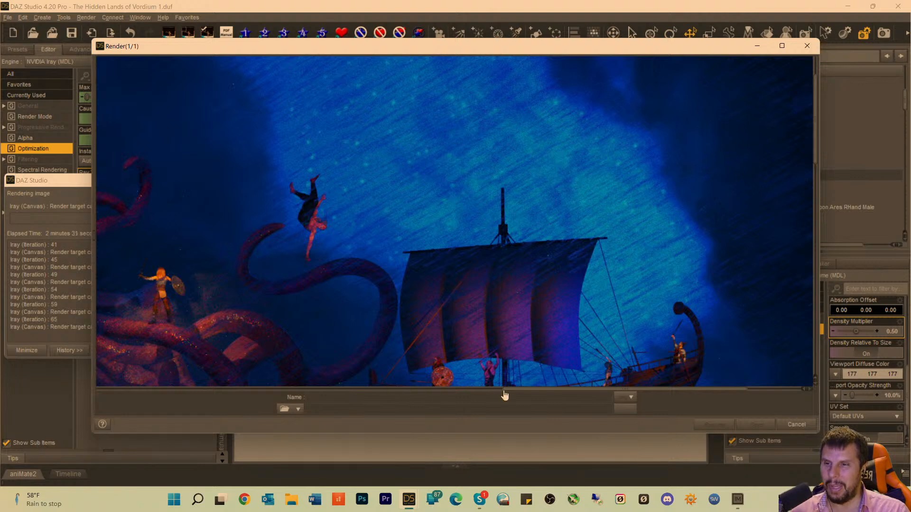
drag(518, 389, 338, 357)
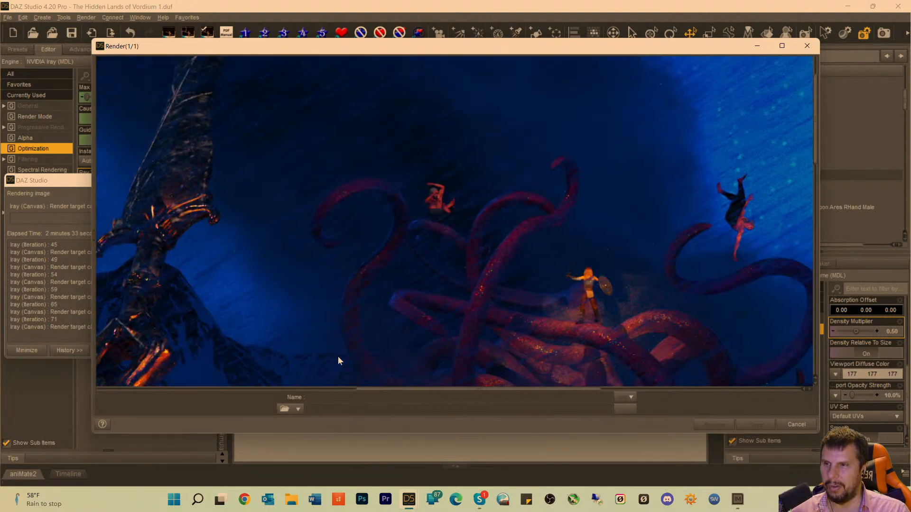
Review the shadowed beach, Dagon's hand on the staff, and the kraken in the surrounding waves as the render refines.
scroll(335, 323, down, 5)
scroll(333, 325, down, 6)
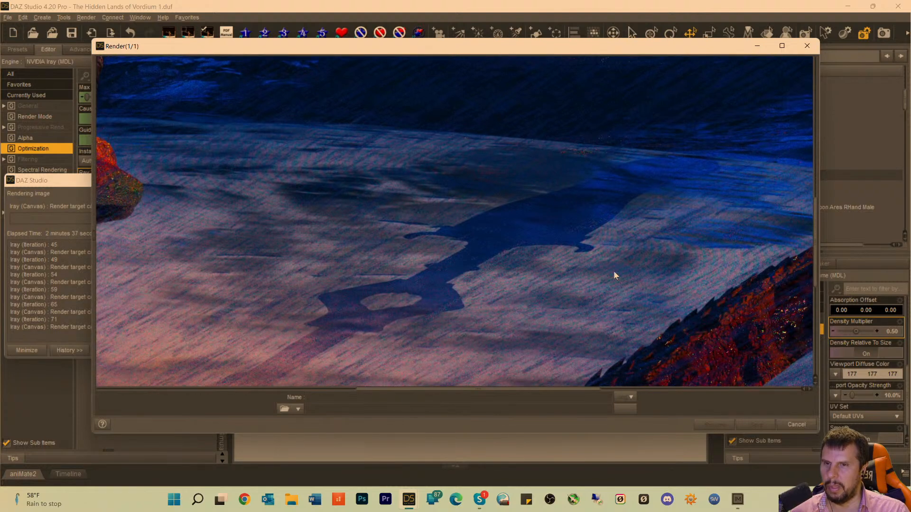
drag(409, 389, 512, 403)
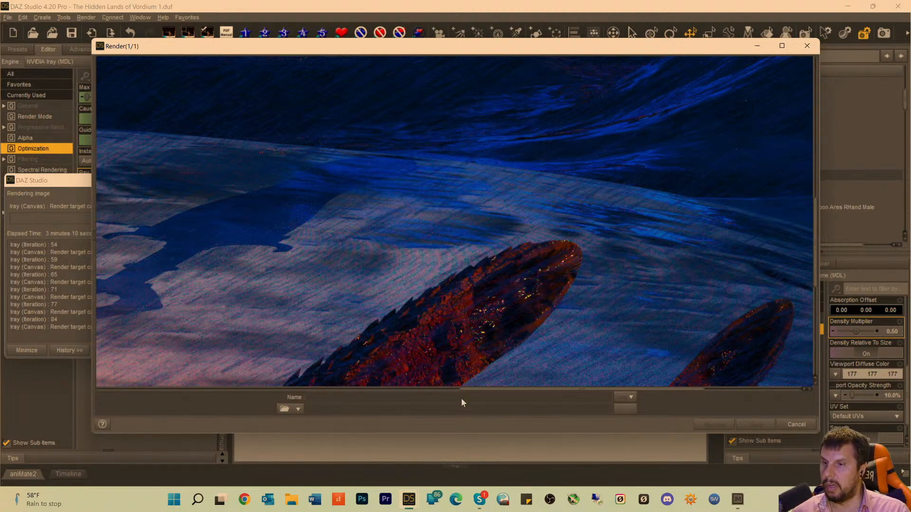
drag(492, 391, 316, 377)
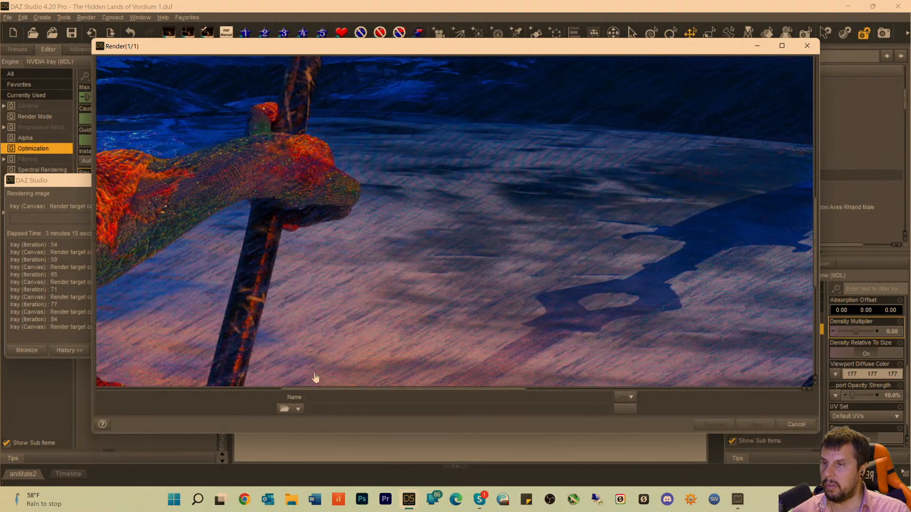
scroll(403, 321, up, 5)
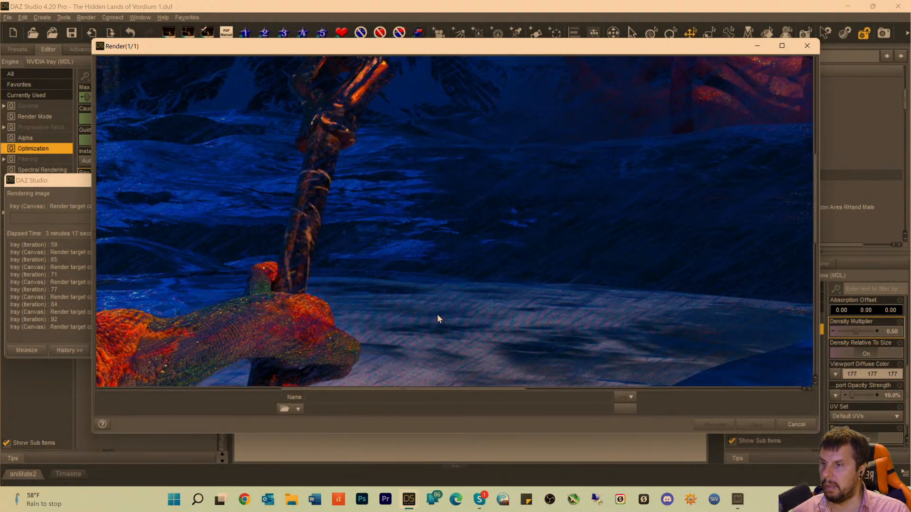
scroll(437, 314, up, 5)
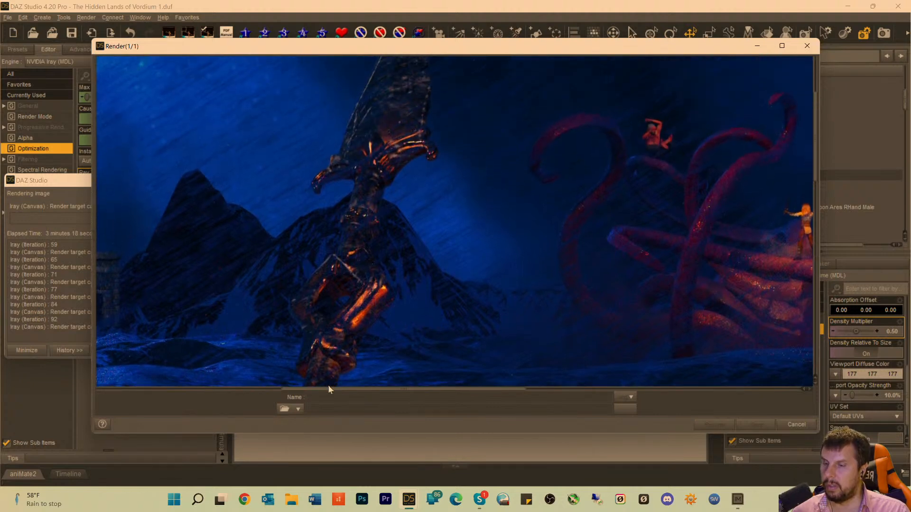
drag(328, 388, 481, 408)
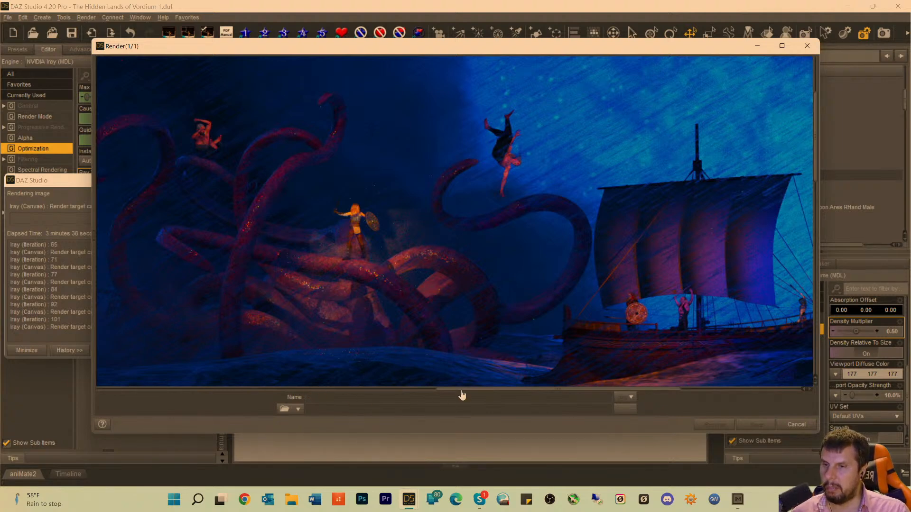
drag(464, 393, 411, 338)
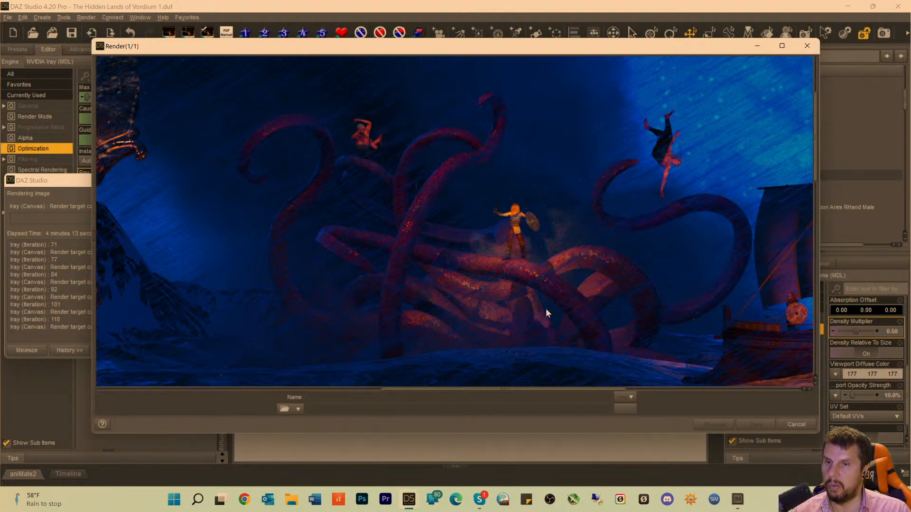
scroll(566, 308, down, 3)
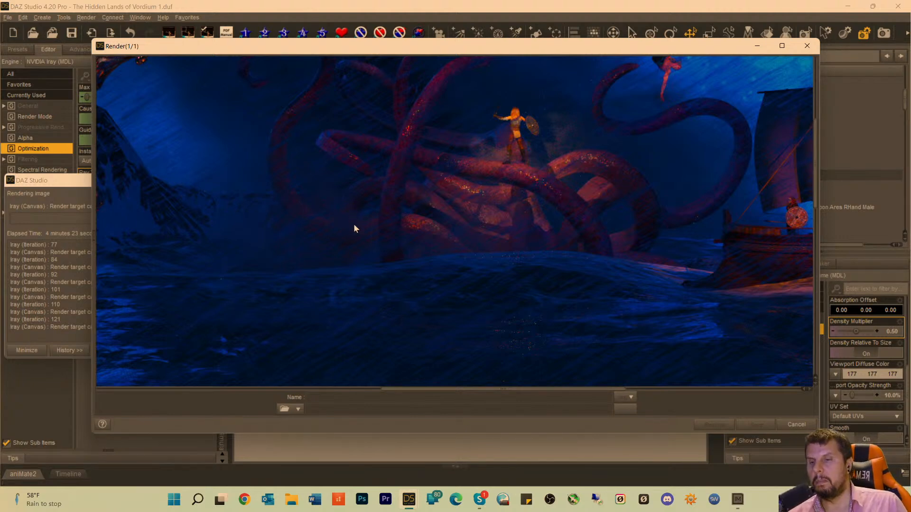
Inspect the refining render around the kraken's tentacles, the dark waves in front of it, and the sailing ship.
scroll(407, 245, up, 2)
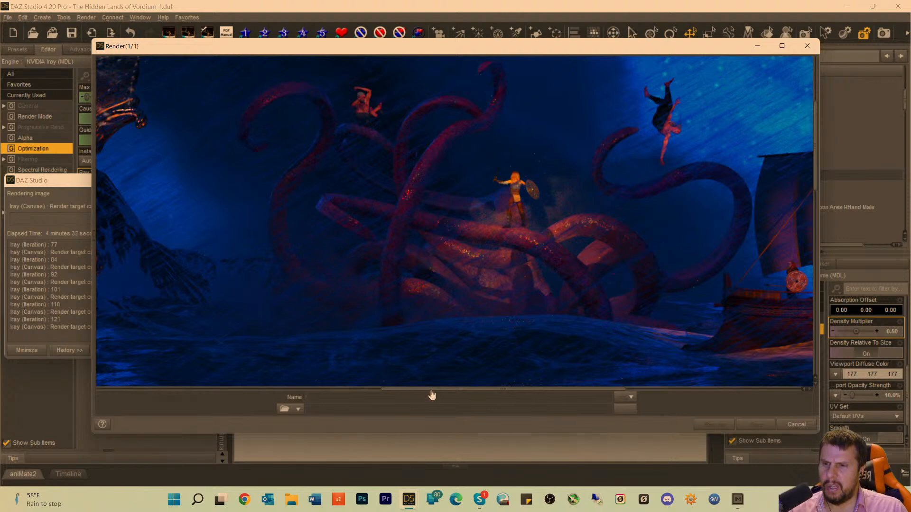
mouse_move(429, 395)
mouse_down()
mouse_move(537, 401)
mouse_move(468, 396)
mouse_move(430, 382)
mouse_up()
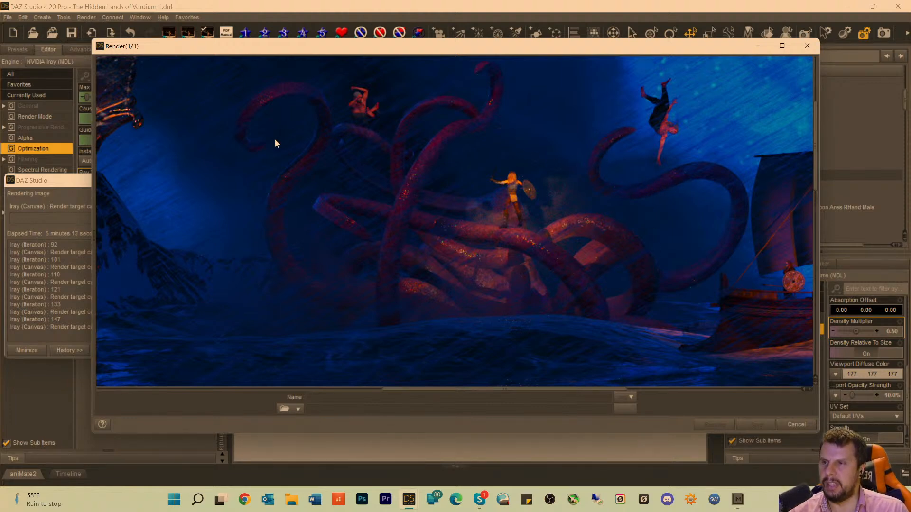
scroll(266, 195, up, 3)
scroll(289, 258, down, 3)
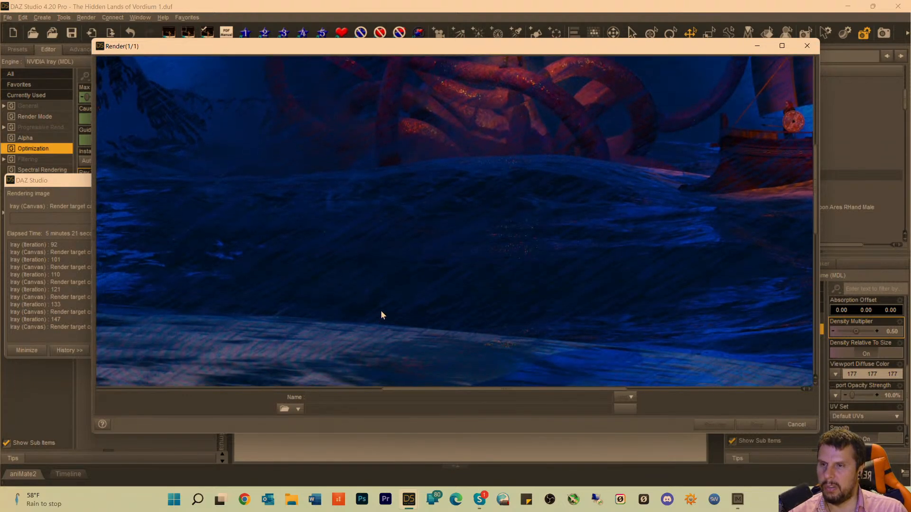
scroll(462, 264, up, 3)
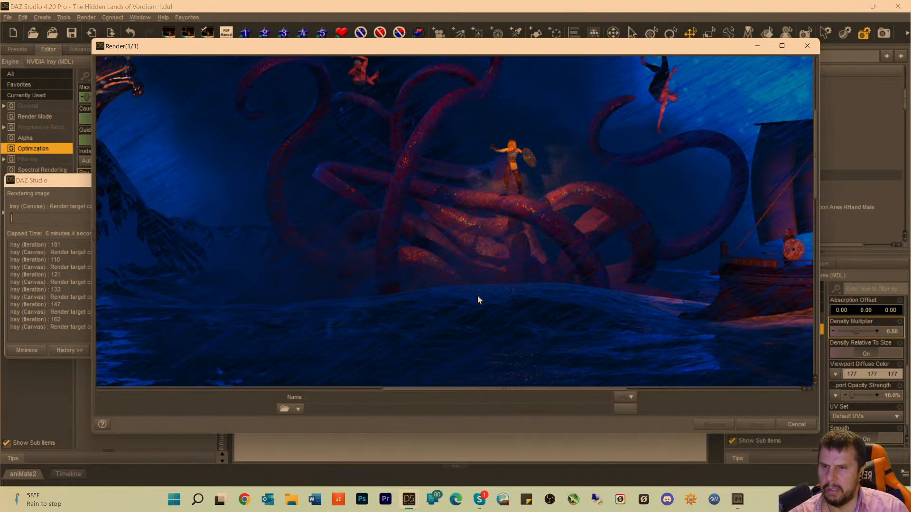
drag(463, 392, 560, 398)
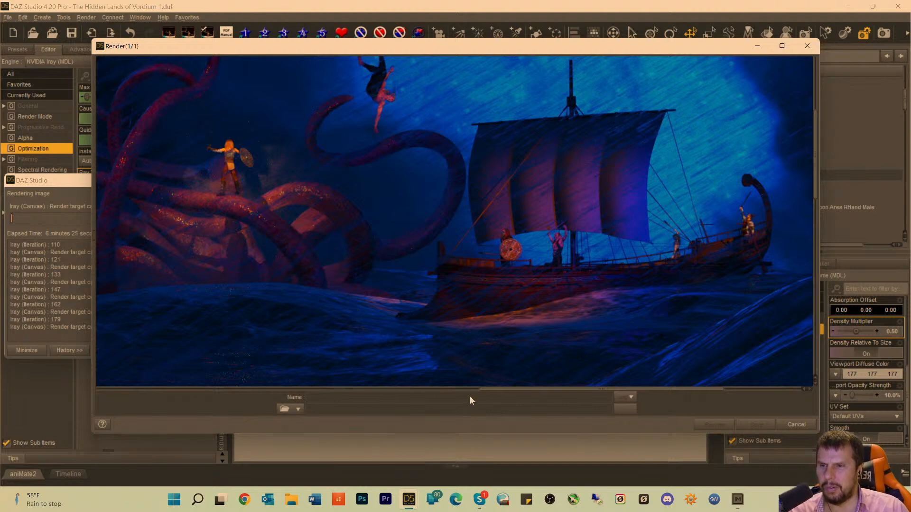
drag(507, 391, 371, 244)
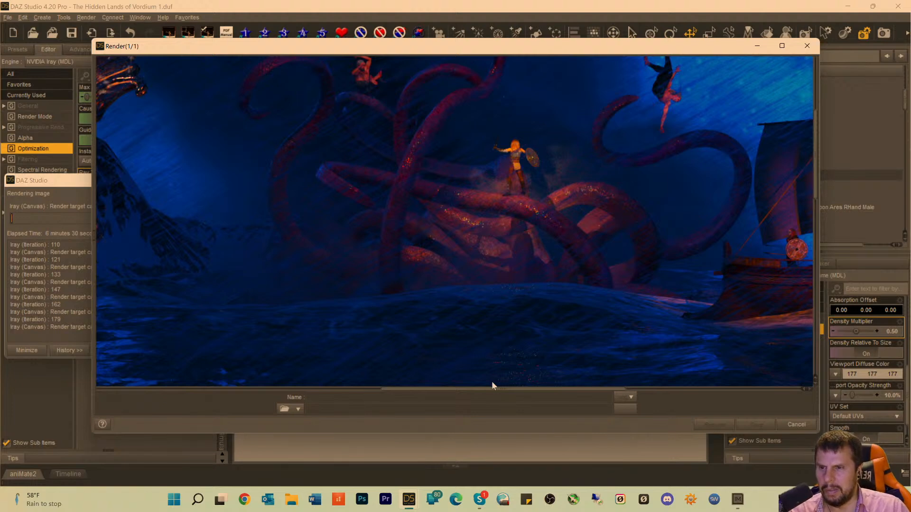
drag(484, 395, 553, 394)
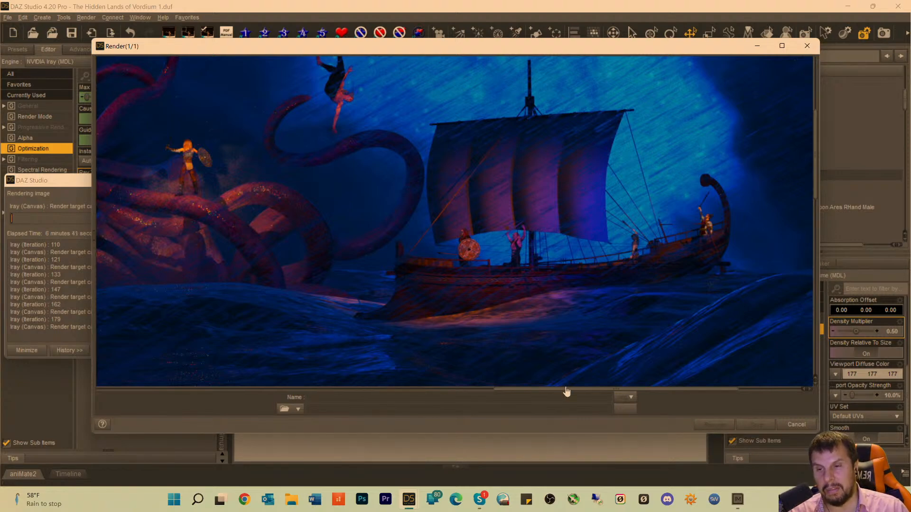
mouse_move(549, 392)
mouse_down()
mouse_move(496, 382)
mouse_move(557, 388)
mouse_up()
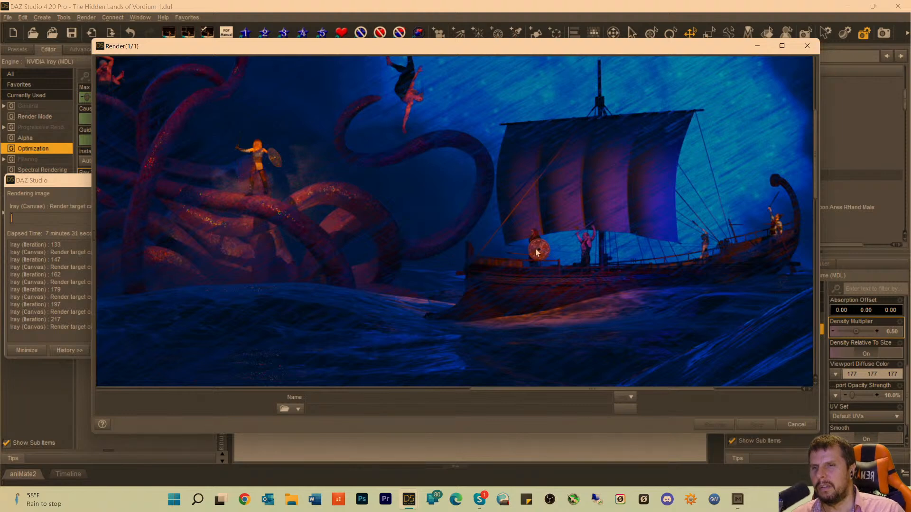
Compare the falling warriors, the rainy sky, the ship's crew and the shield-bearing warrior on the kraken for render quality.
scroll(295, 210, up, 6)
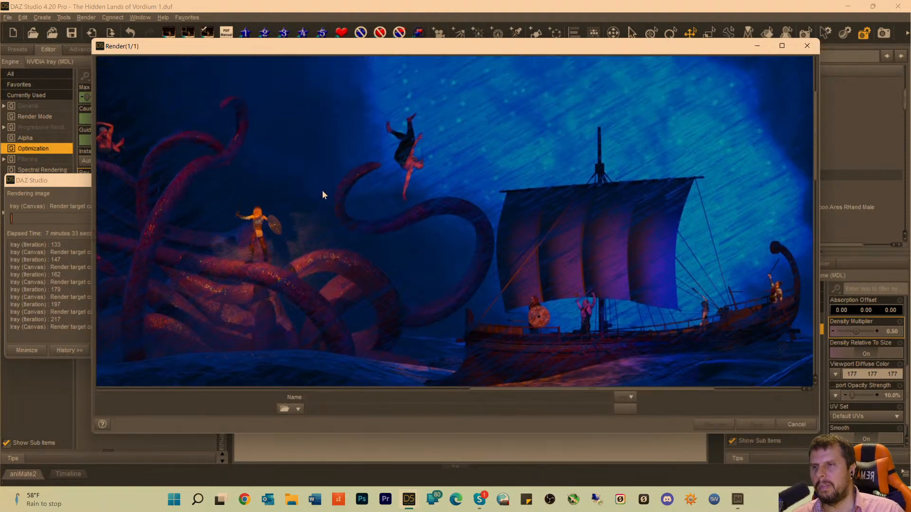
scroll(375, 189, down, 4)
scroll(376, 195, down, 1)
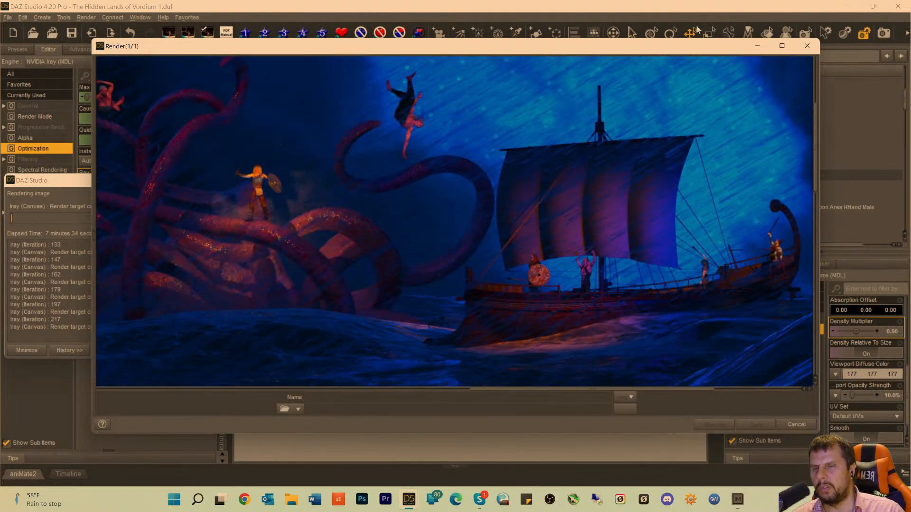
scroll(472, 216, down, 1)
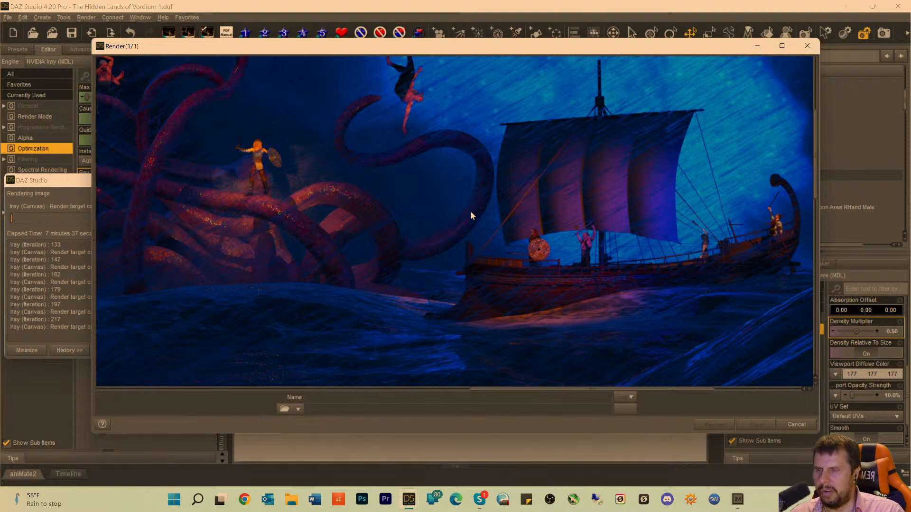
scroll(453, 157, up, 3)
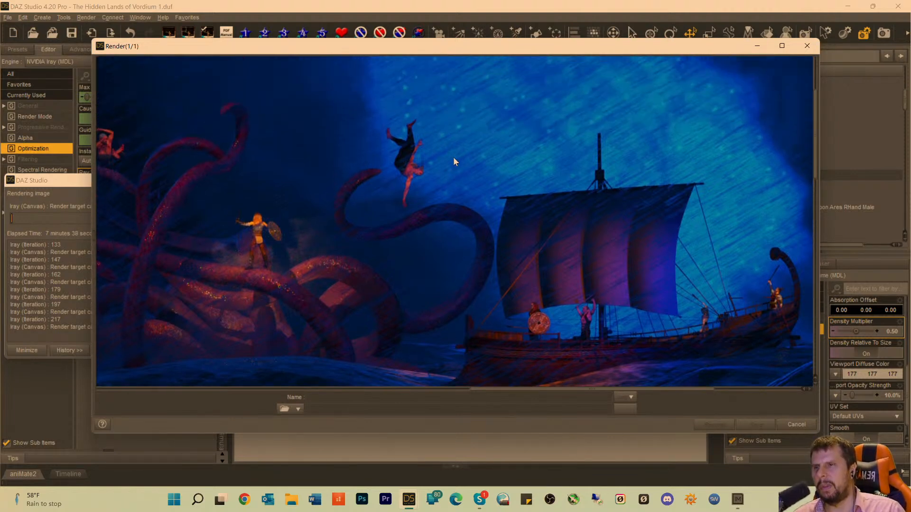
scroll(453, 157, down, 2)
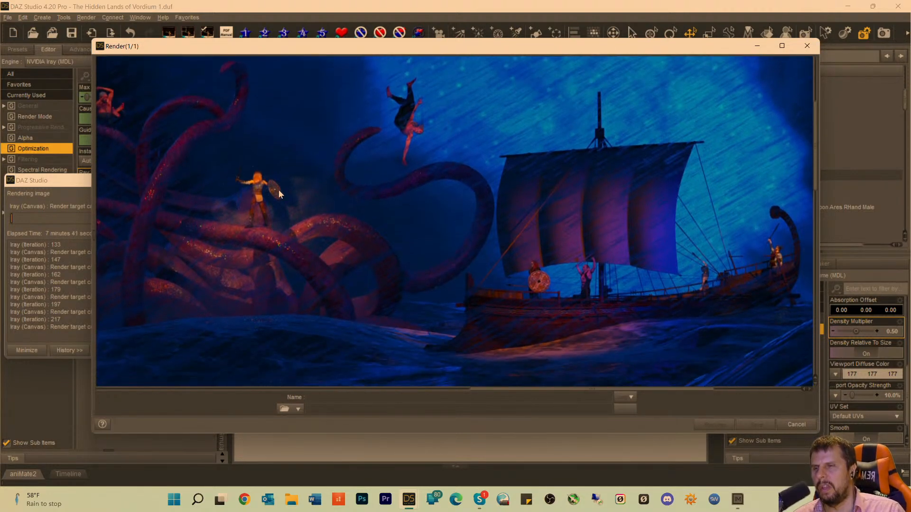
scroll(266, 180, up, 1)
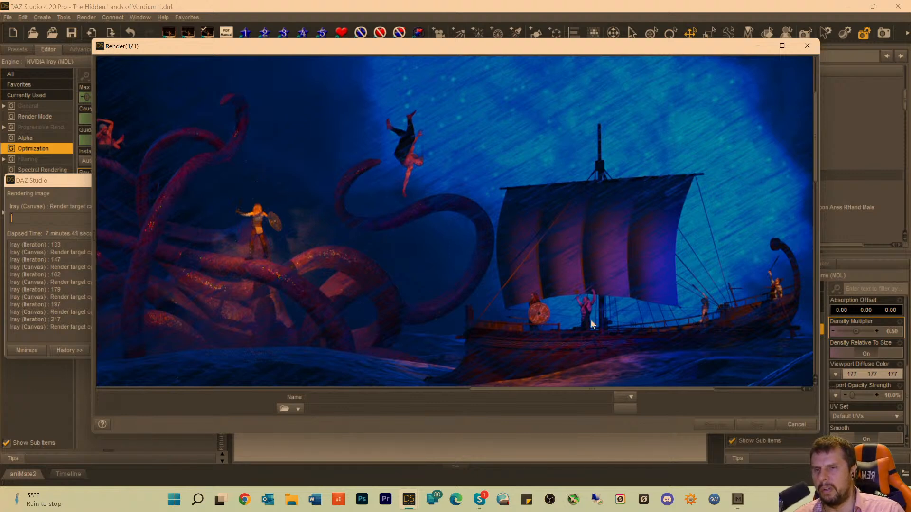
drag(509, 389, 431, 389)
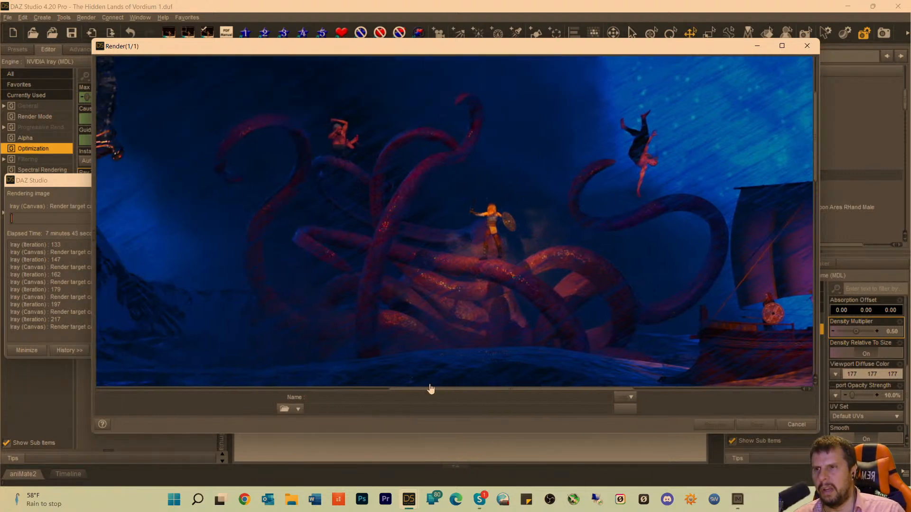
scroll(472, 322, up, 4)
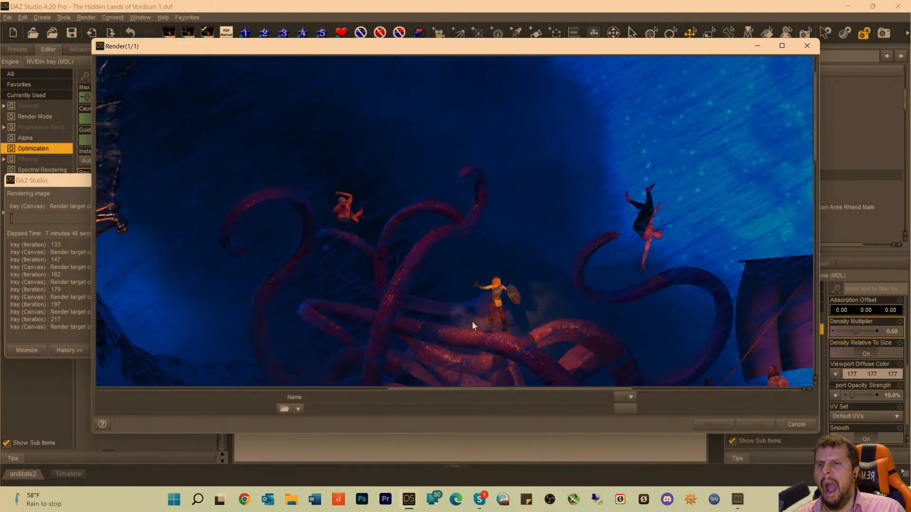
scroll(473, 322, down, 4)
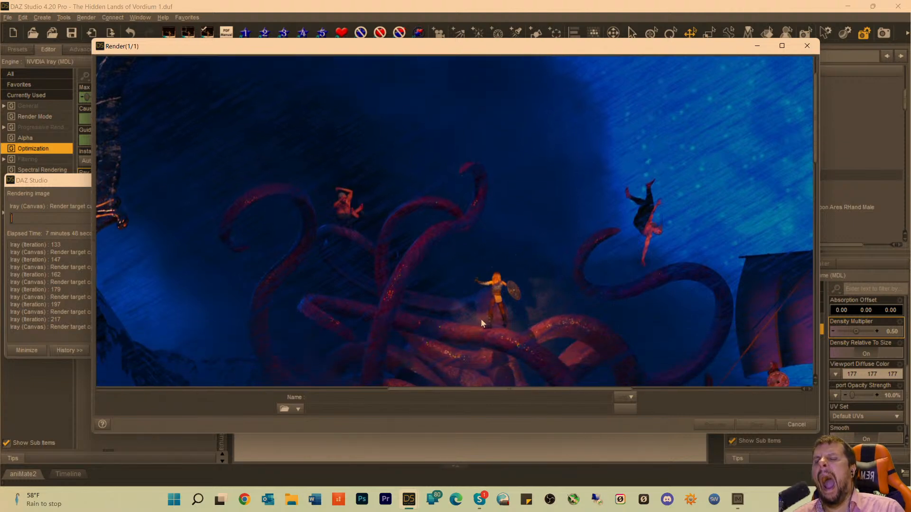
Examine the shoreline, the shadow on the beach, and the bright specks on the two foreground tentacle tips.
scroll(493, 309, down, 8)
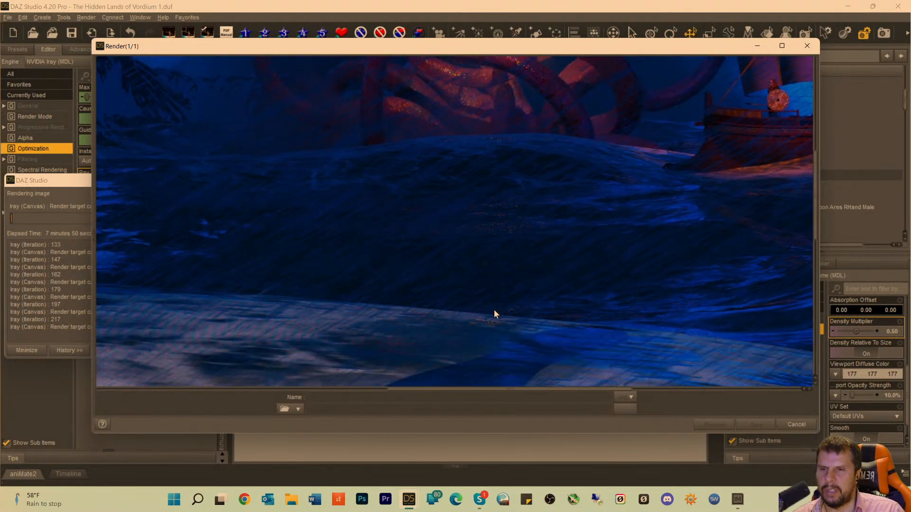
scroll(495, 308, down, 10)
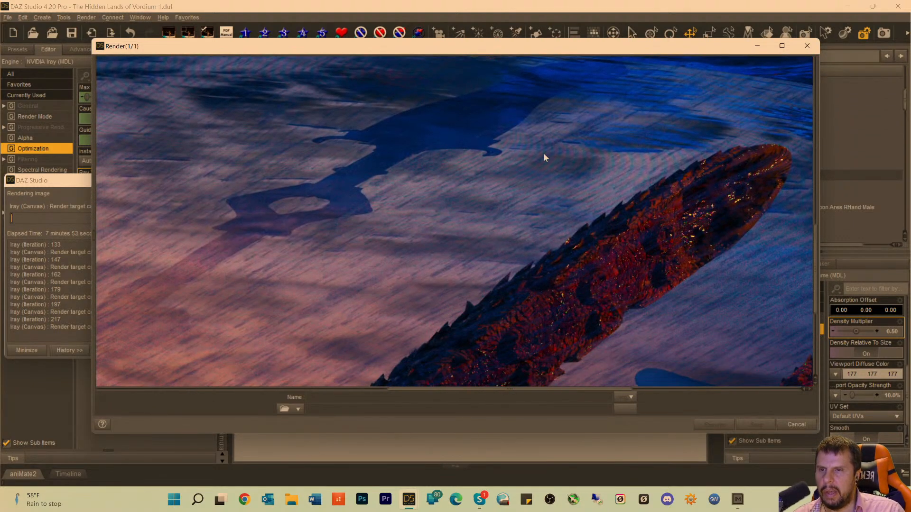
scroll(584, 151, up, 4)
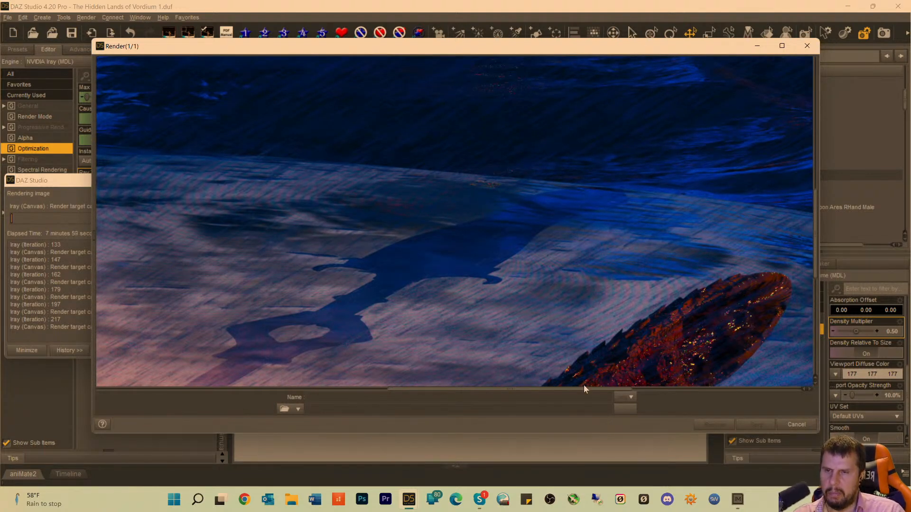
drag(561, 391, 666, 348)
scroll(664, 292, down, 4)
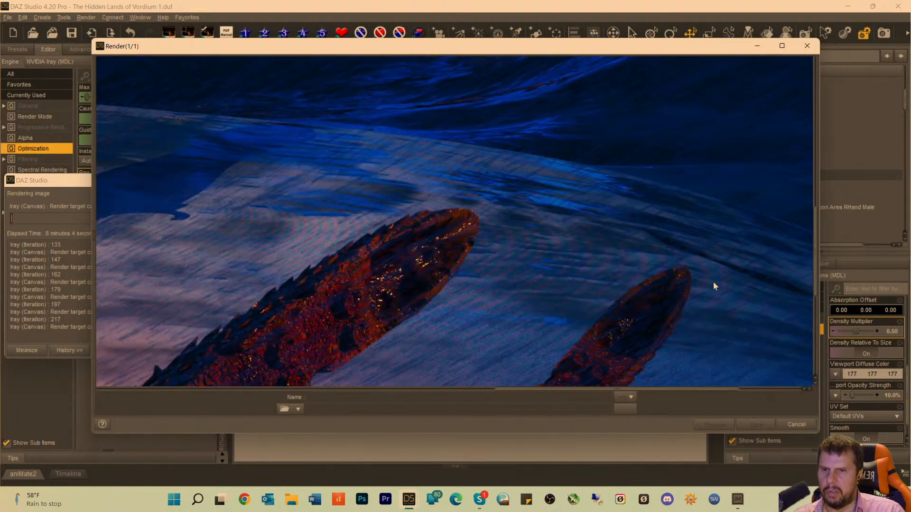
scroll(721, 215, up, 3)
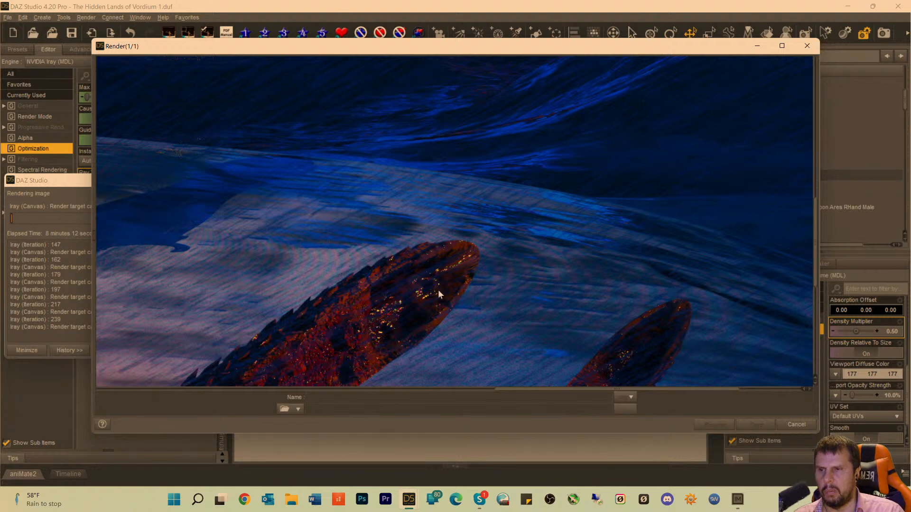
scroll(426, 296, down, 3)
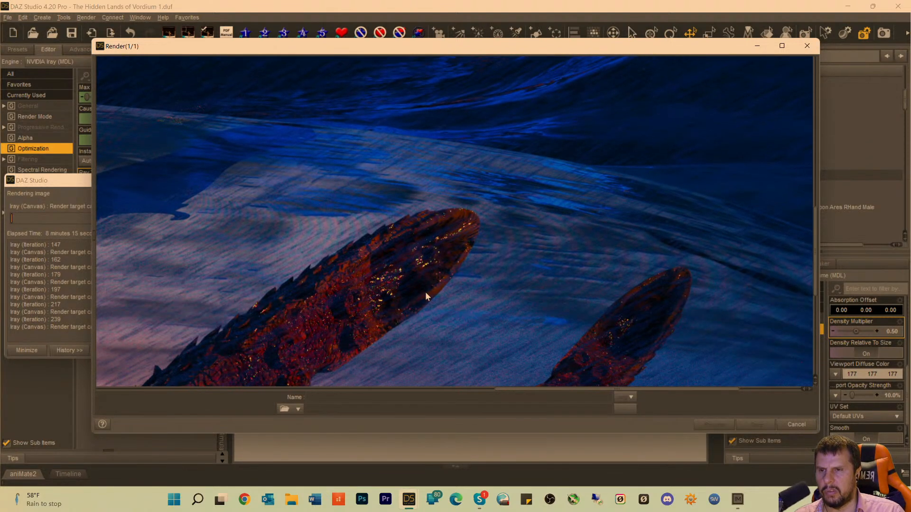
scroll(425, 290, down, 2)
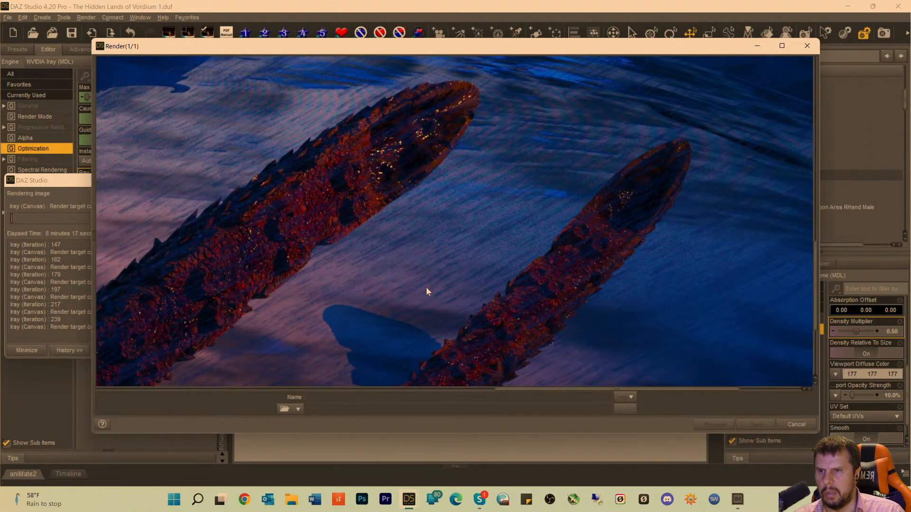
scroll(456, 261, up, 1)
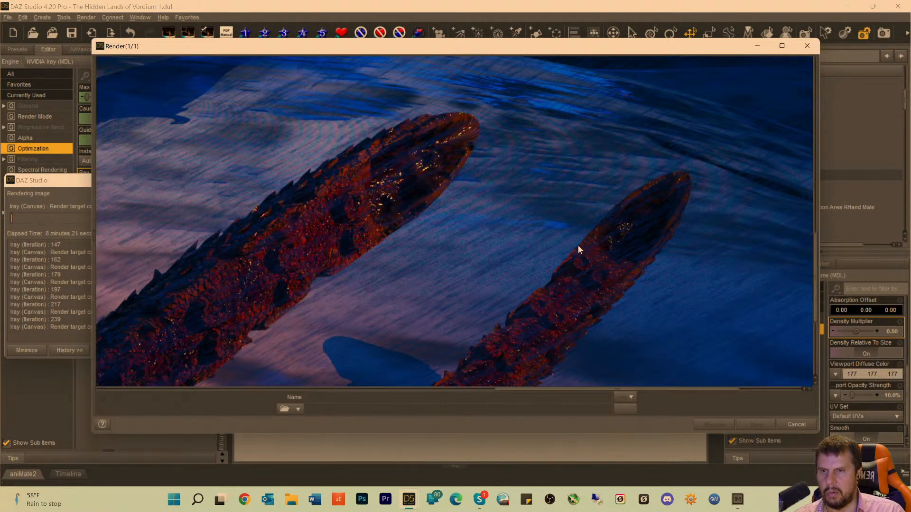
scroll(574, 239, up, 2)
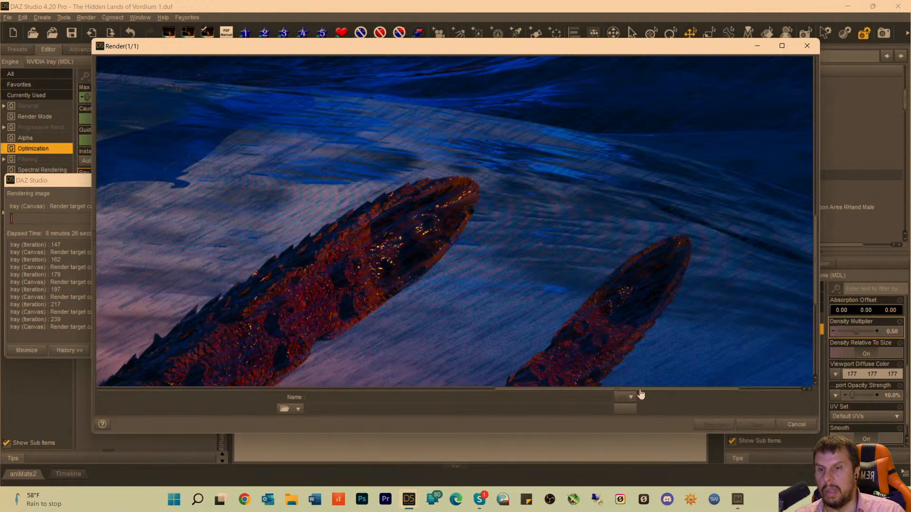
Check the dark water beyond the beach, the cast shadow on the sand, and the hand gripping the staff.
drag(636, 392, 518, 397)
scroll(567, 261, up, 4)
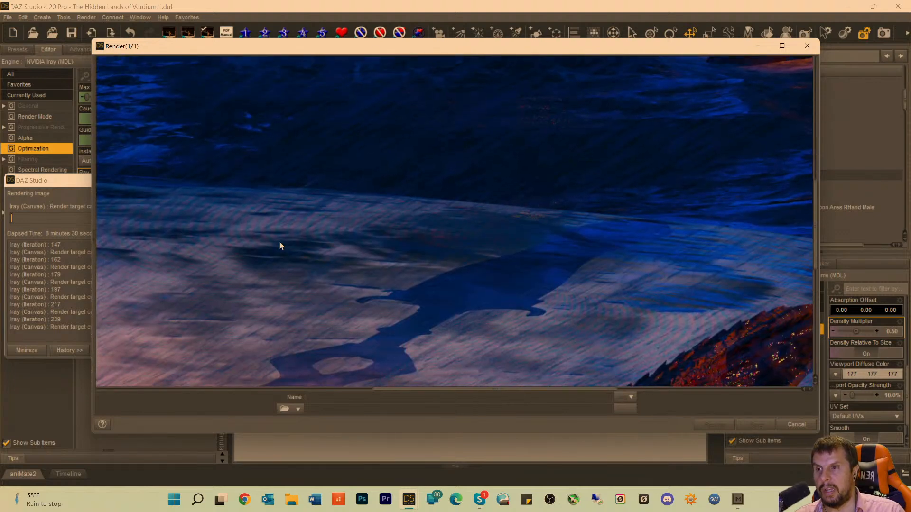
scroll(257, 275, up, 5)
scroll(296, 365, down, 2)
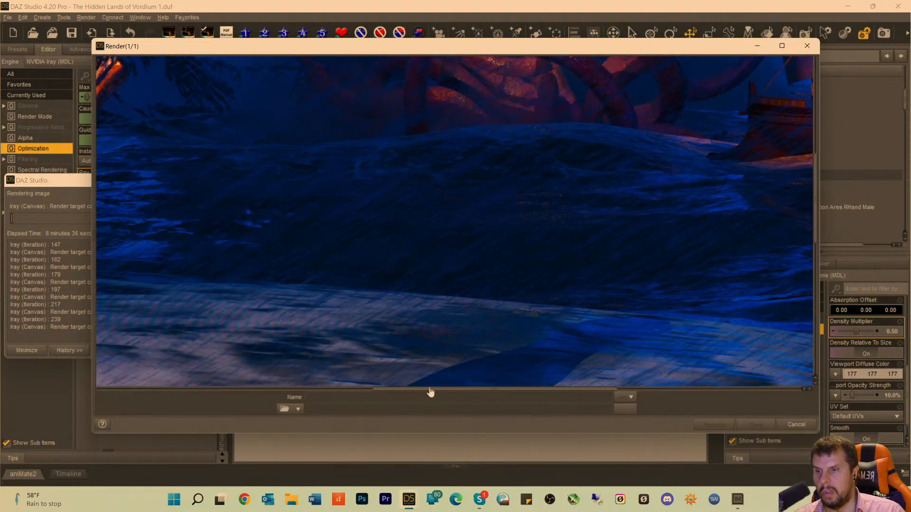
scroll(421, 393, up, 1)
drag(423, 394, 362, 369)
scroll(378, 302, down, 4)
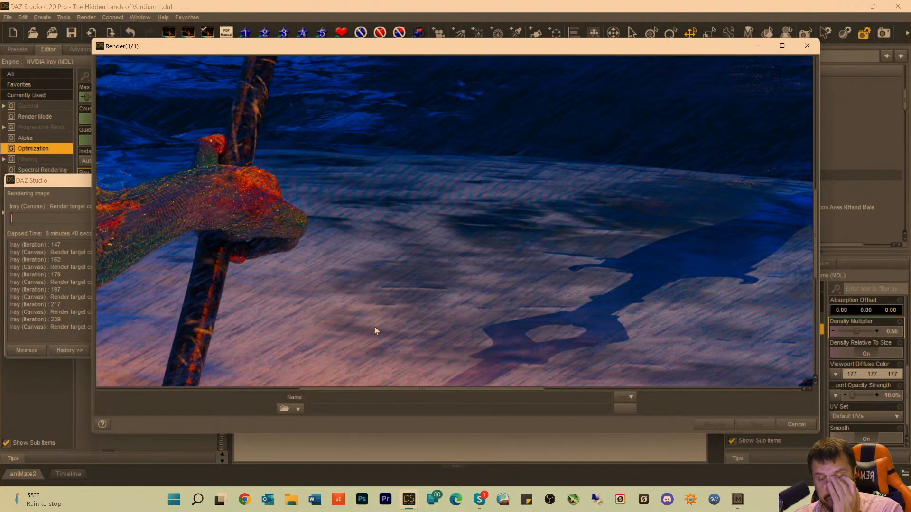
scroll(440, 264, up, 2)
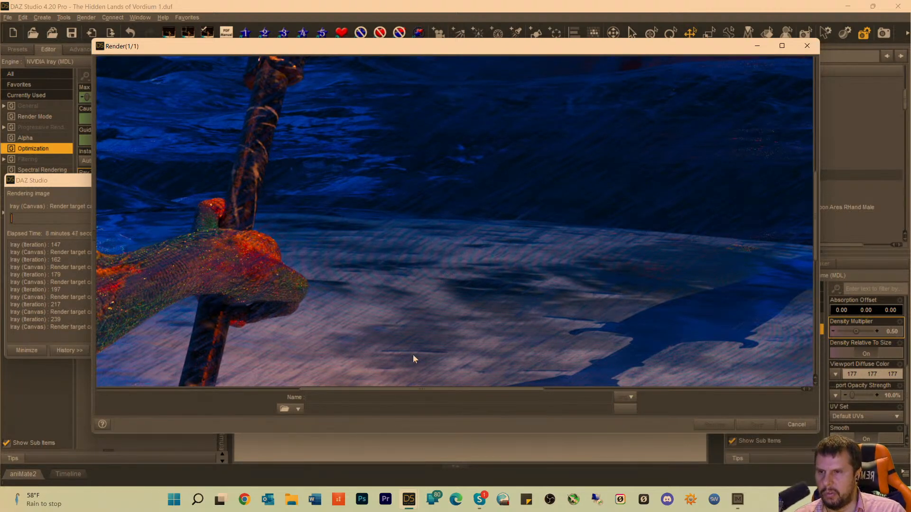
Review the noise on Dagon's scaly arm, head and fins, along with the stone ruin and mountains behind him.
drag(413, 394, 324, 396)
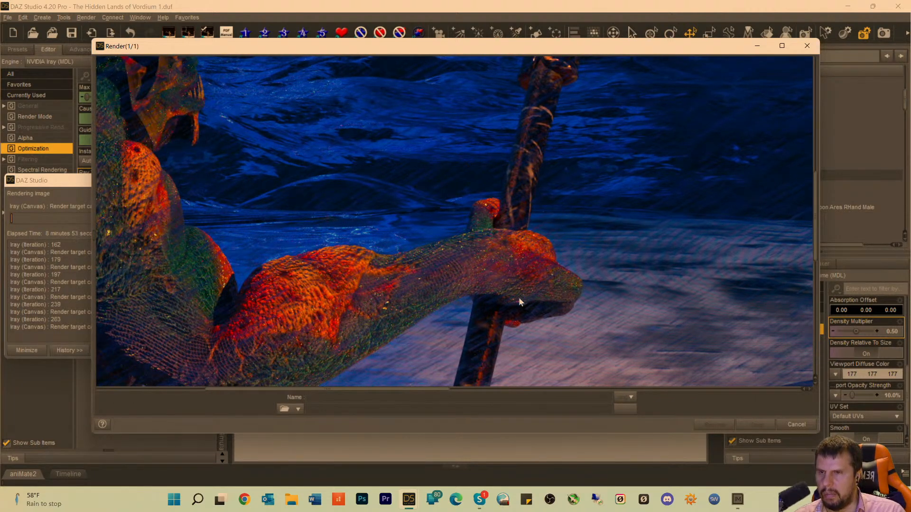
scroll(172, 287, up, 2)
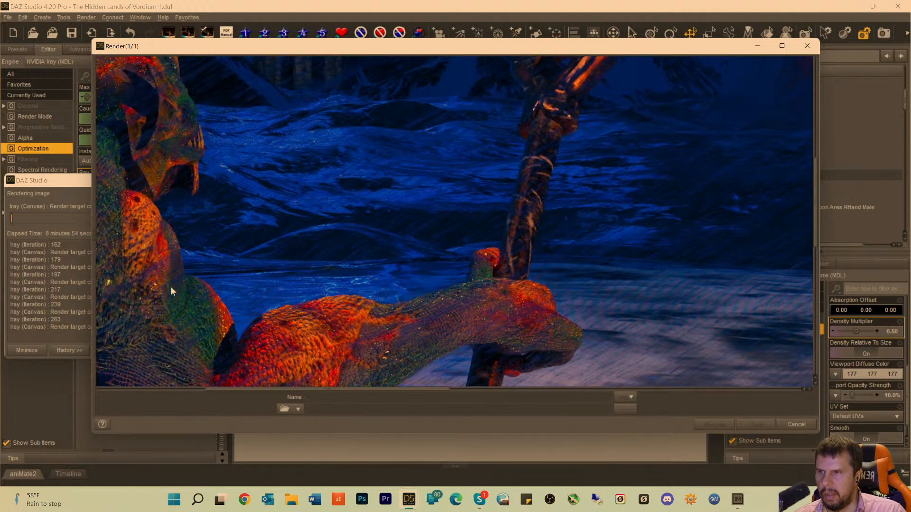
drag(349, 393, 291, 377)
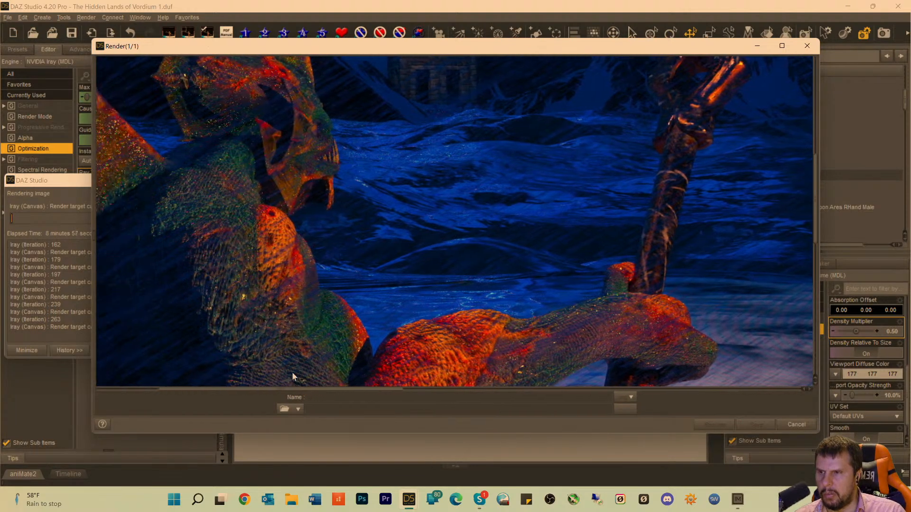
scroll(190, 218, up, 3)
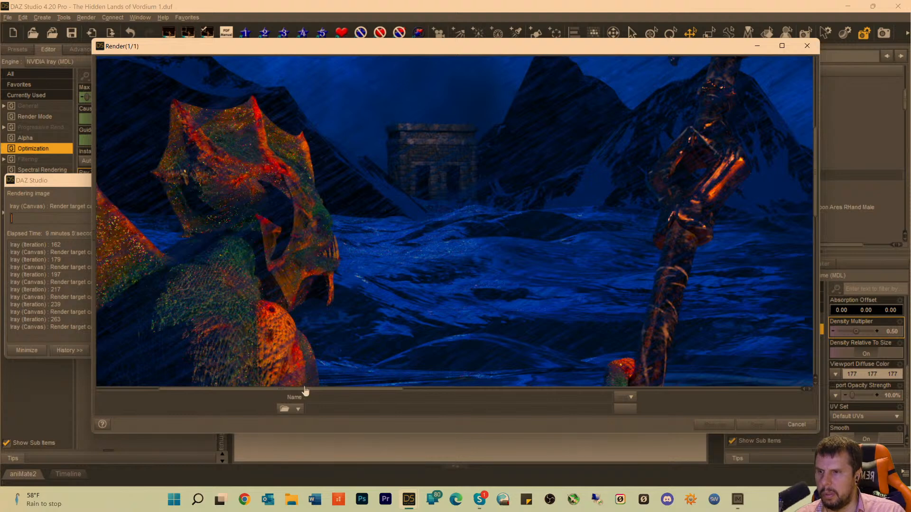
drag(305, 390, 234, 297)
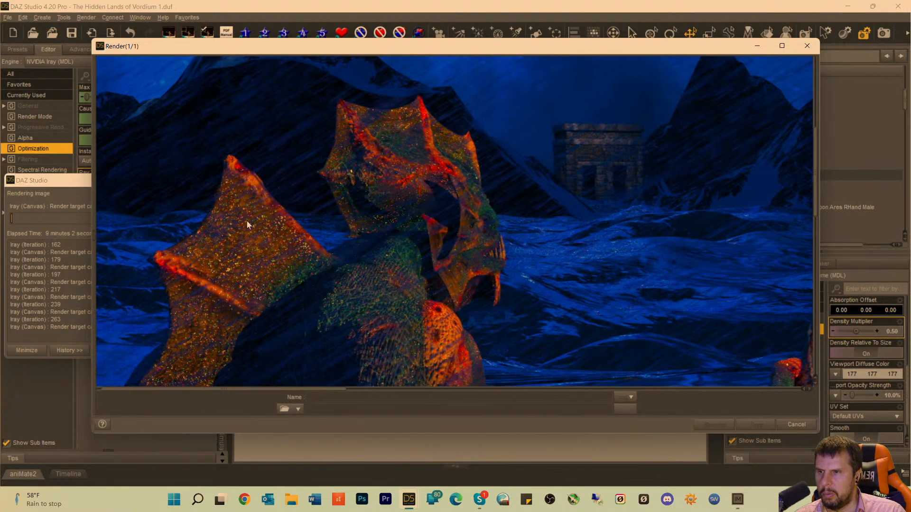
Inspect the noise on Dagon's back fins, head and scaly arm against the lightning-lit mountains.
scroll(246, 220, down, 4)
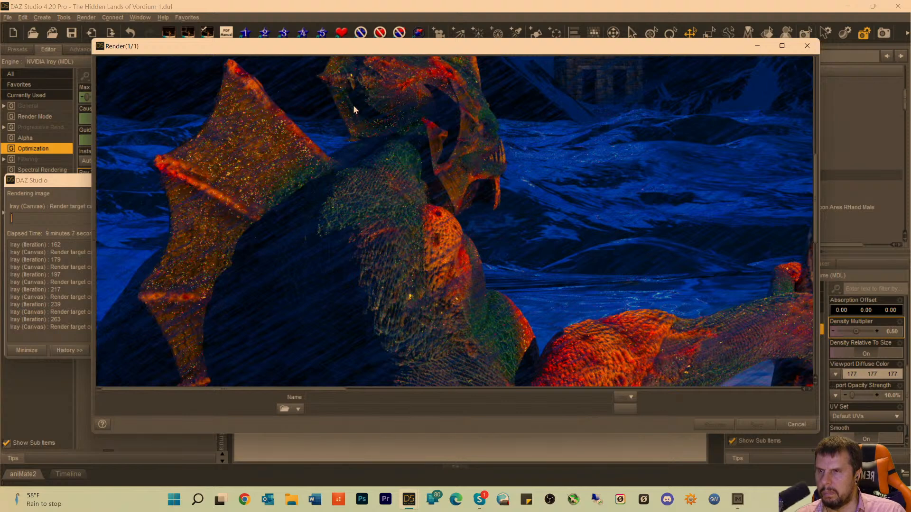
scroll(343, 122, up, 2)
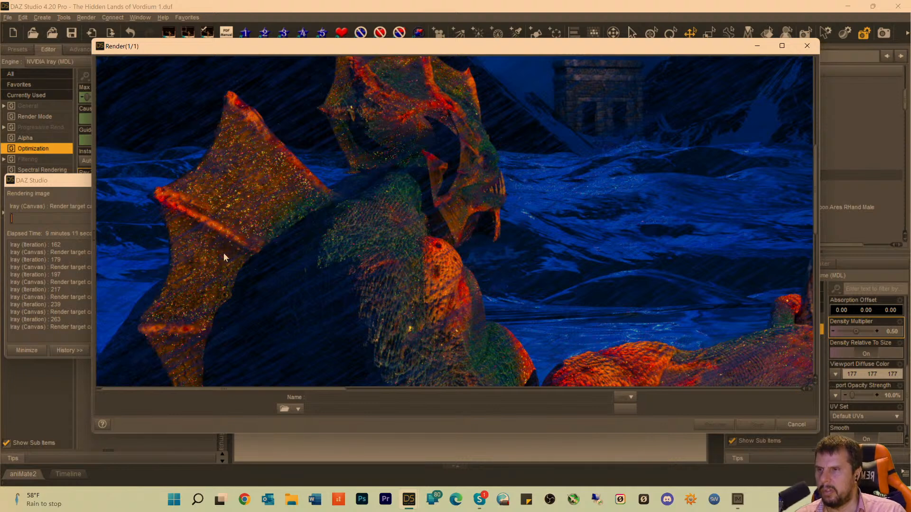
scroll(284, 190, up, 5)
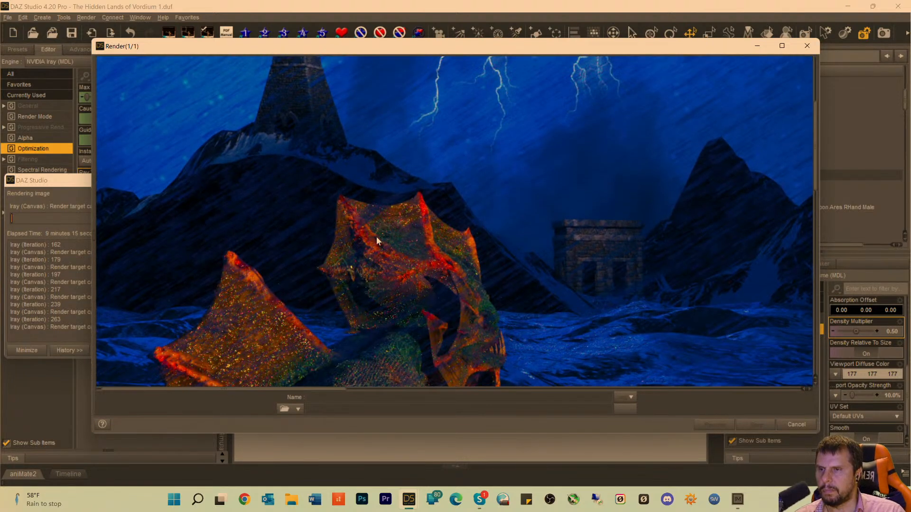
scroll(376, 239, down, 7)
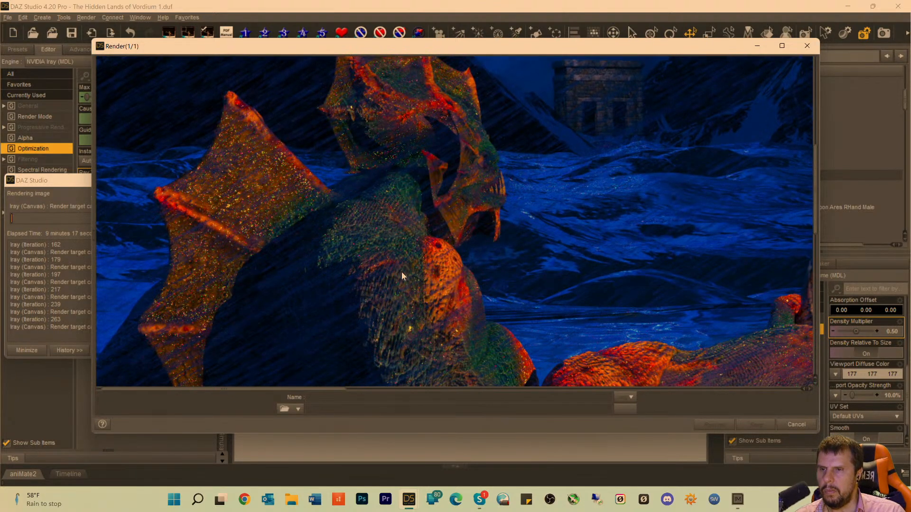
scroll(410, 281, down, 1)
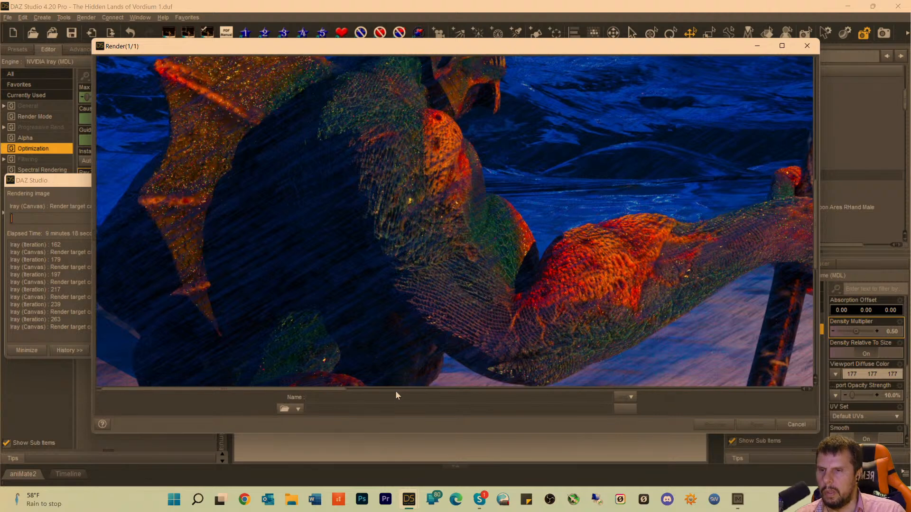
Check the two foreground tentacle tips, the water ripples around them and the cast shadow on the beach.
drag(329, 393, 700, 407)
scroll(698, 329, down, 3)
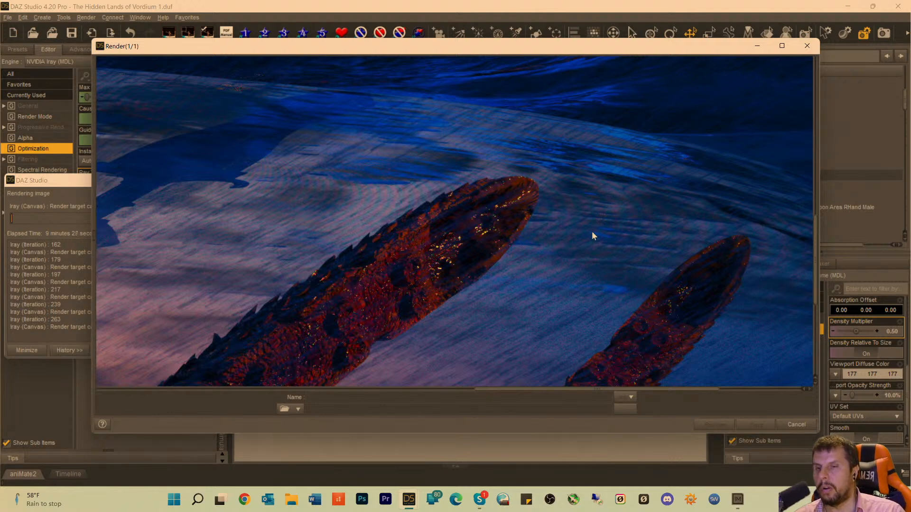
scroll(588, 247, up, 1)
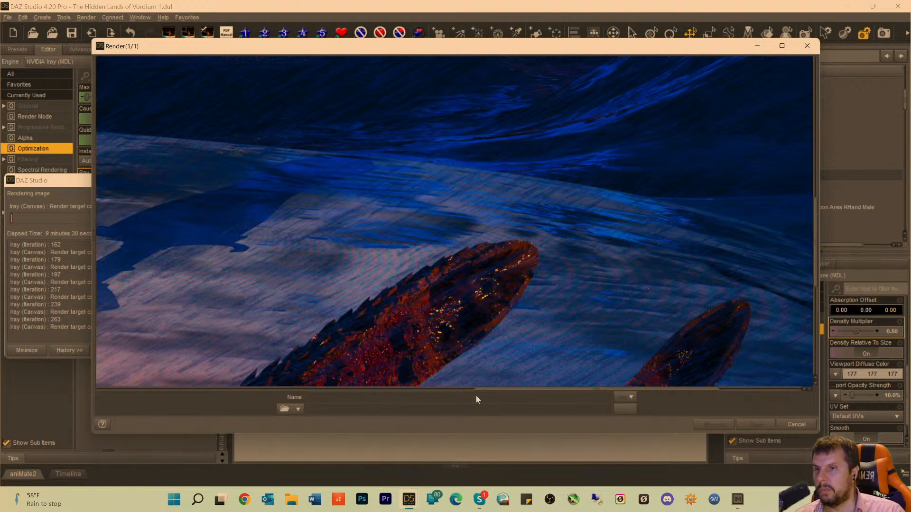
drag(509, 389, 410, 389)
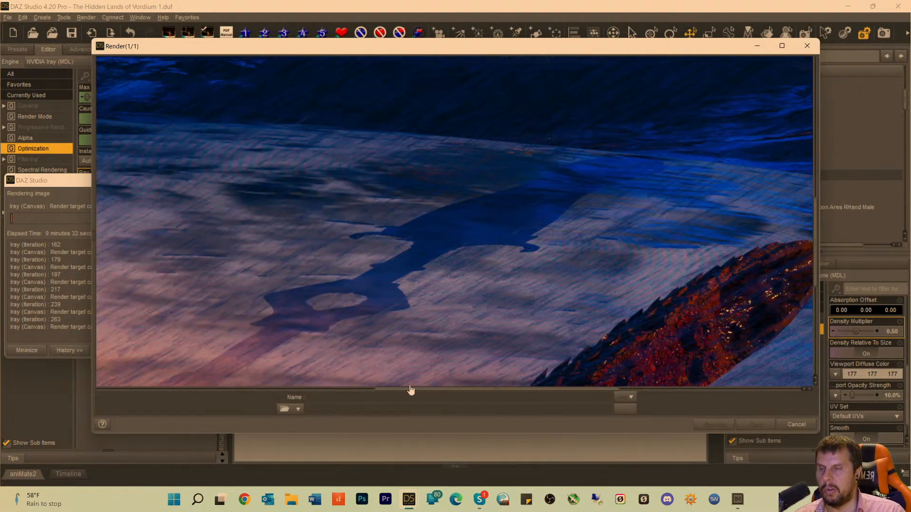
scroll(303, 233, up, 1)
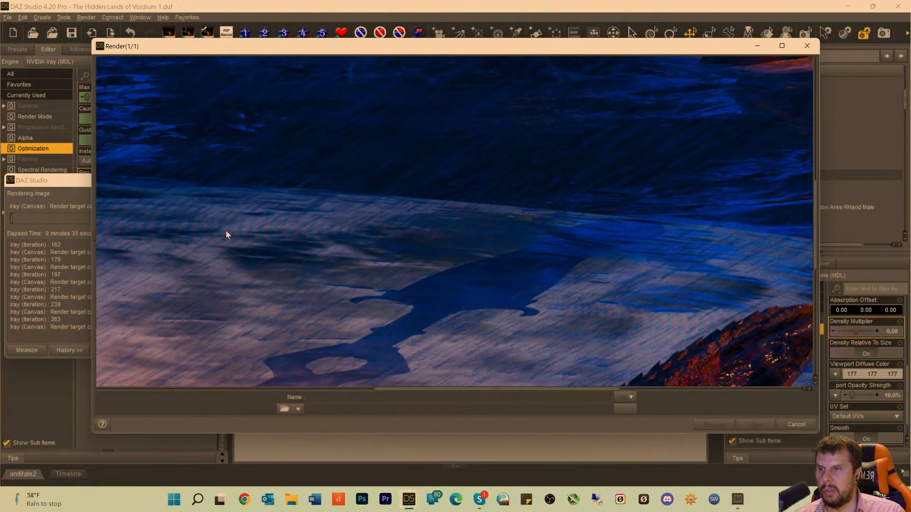
Examine the dark waves, the kraken with its shield-bearing warrior, and the falling figures against the sky.
scroll(226, 230, up, 1)
scroll(376, 262, up, 2)
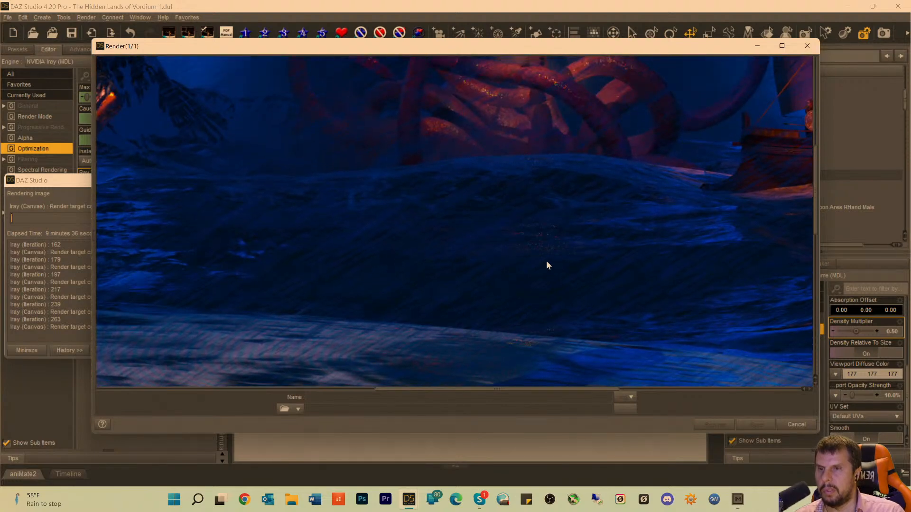
scroll(550, 254, up, 4)
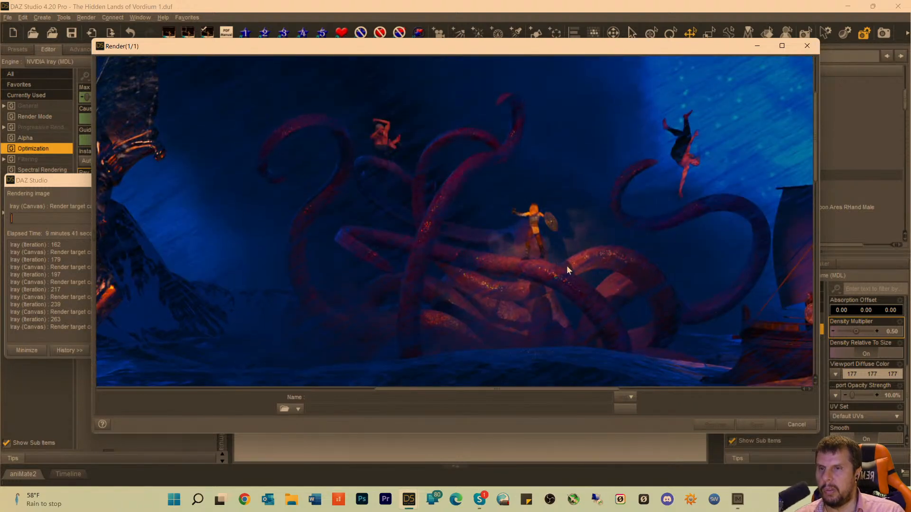
scroll(582, 218, up, 3)
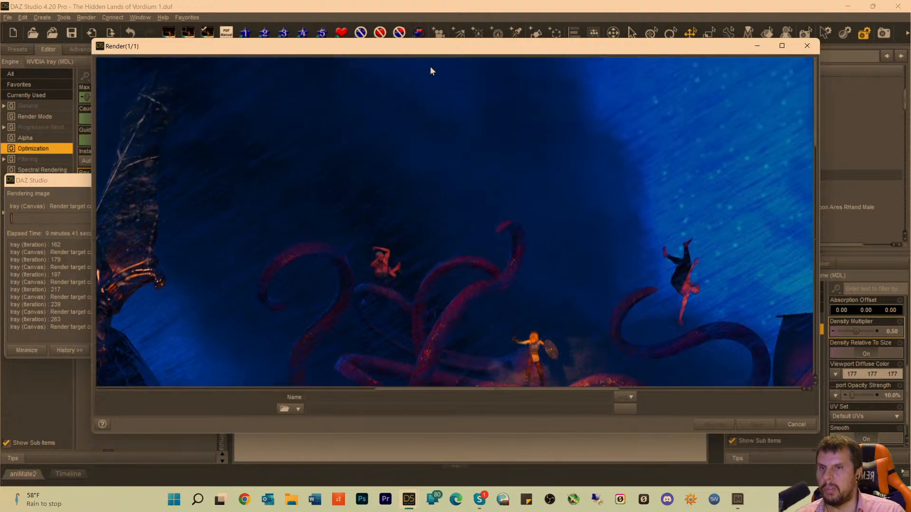
scroll(335, 256, down, 5)
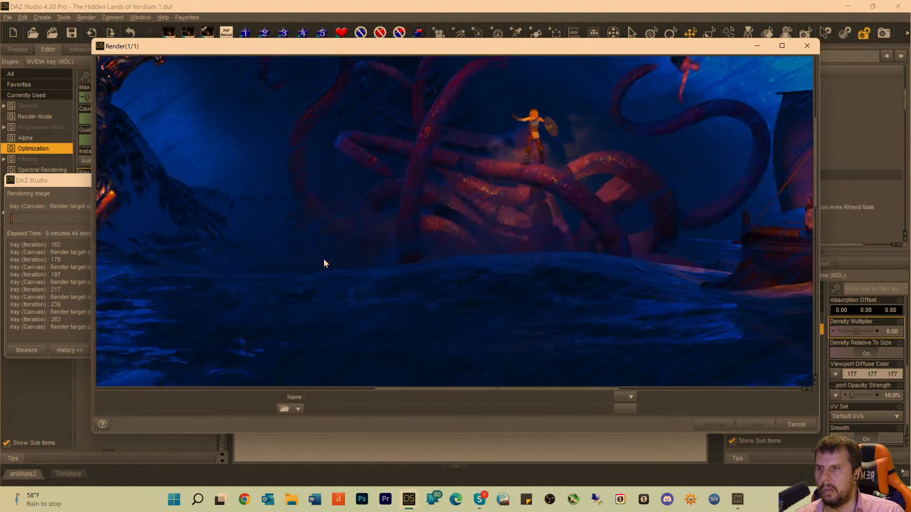
scroll(323, 263, down, 6)
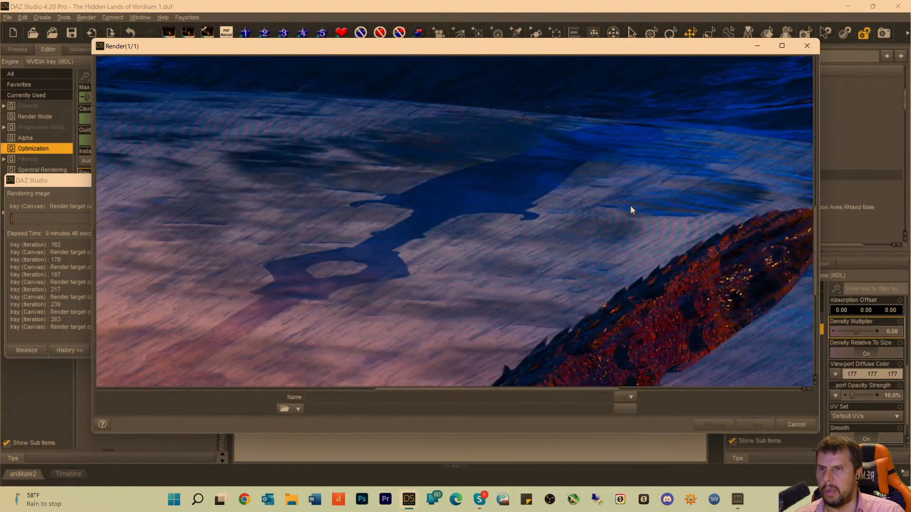
Inspect the foreground tentacles along their full length, including where the shorter one emerges from the ground.
drag(421, 393, 522, 394)
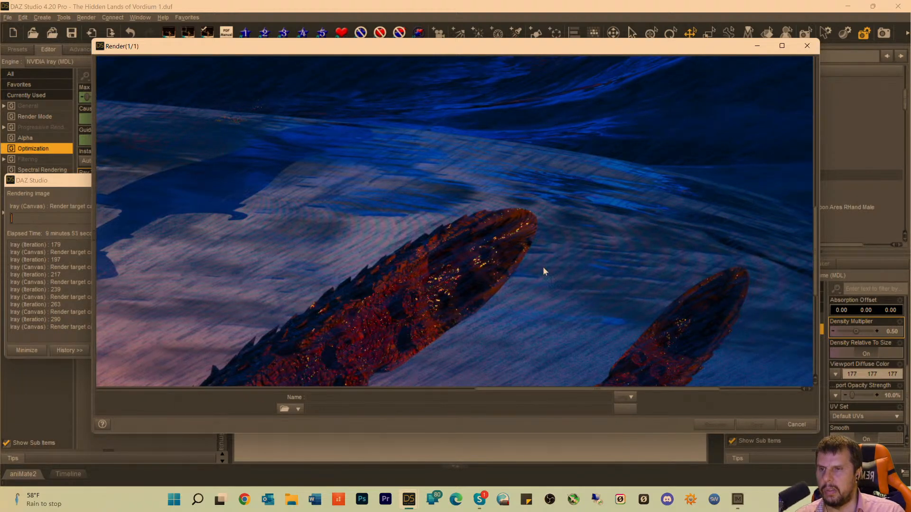
scroll(542, 267, down, 5)
scroll(558, 262, down, 7)
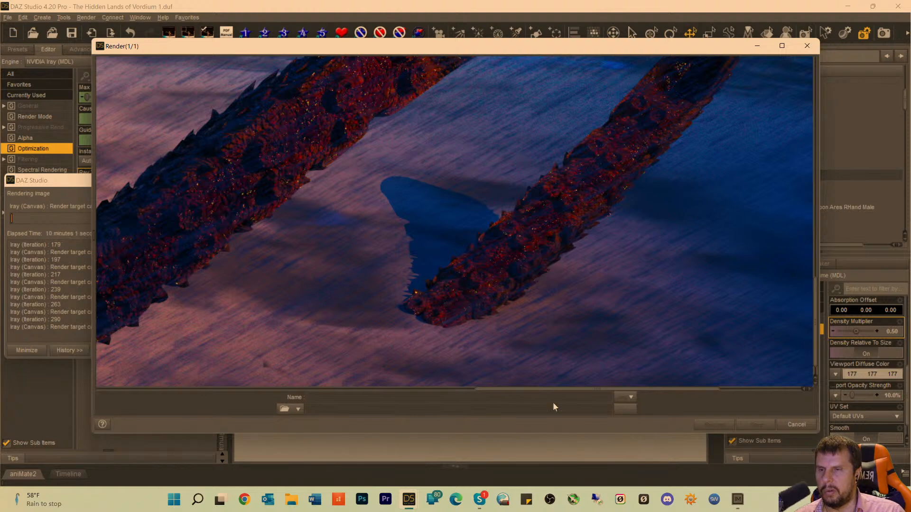
drag(541, 391, 431, 393)
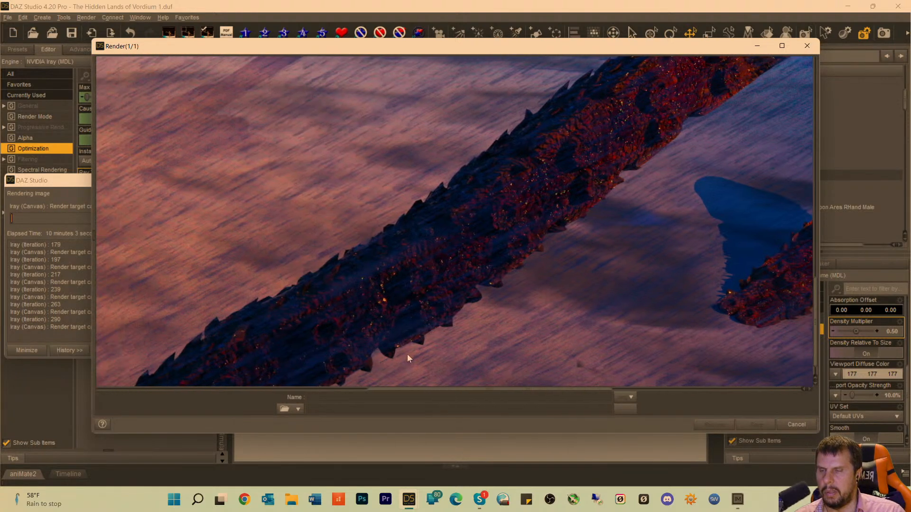
scroll(406, 334, down, 1)
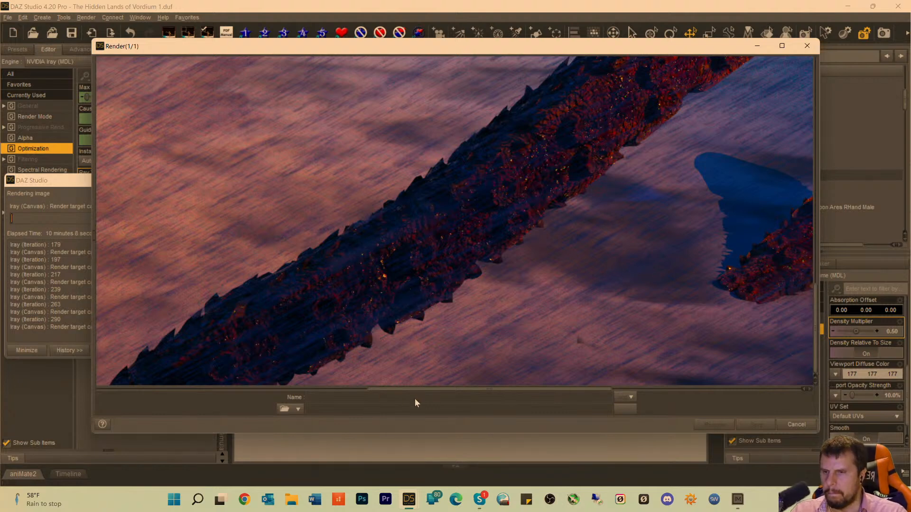
drag(435, 393, 376, 392)
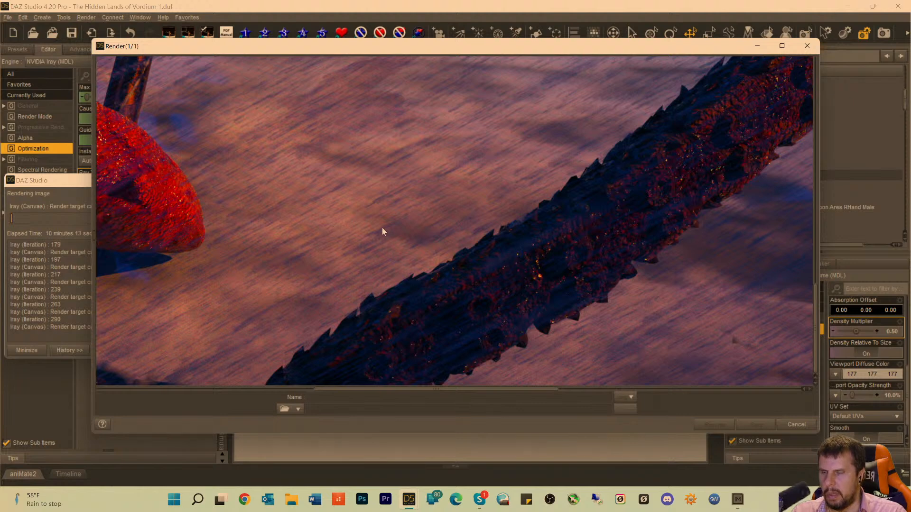
scroll(370, 290, up, 1)
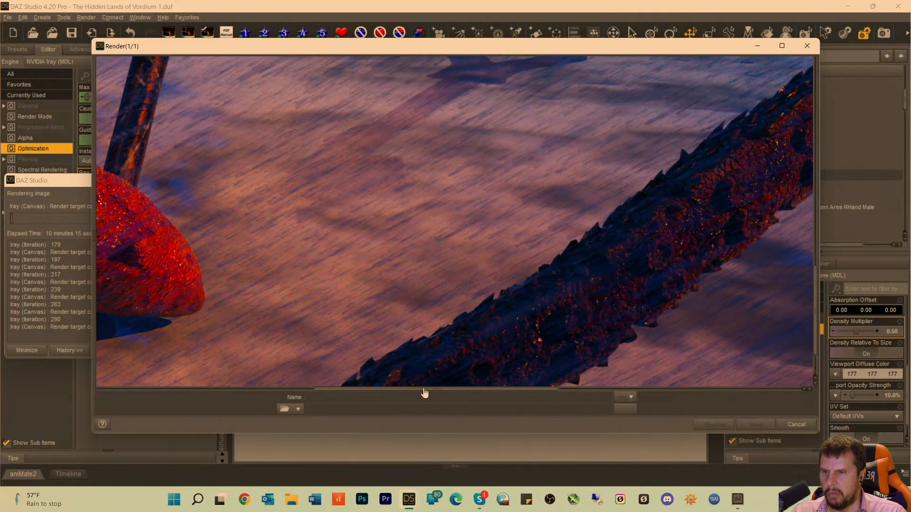
drag(424, 393, 565, 345)
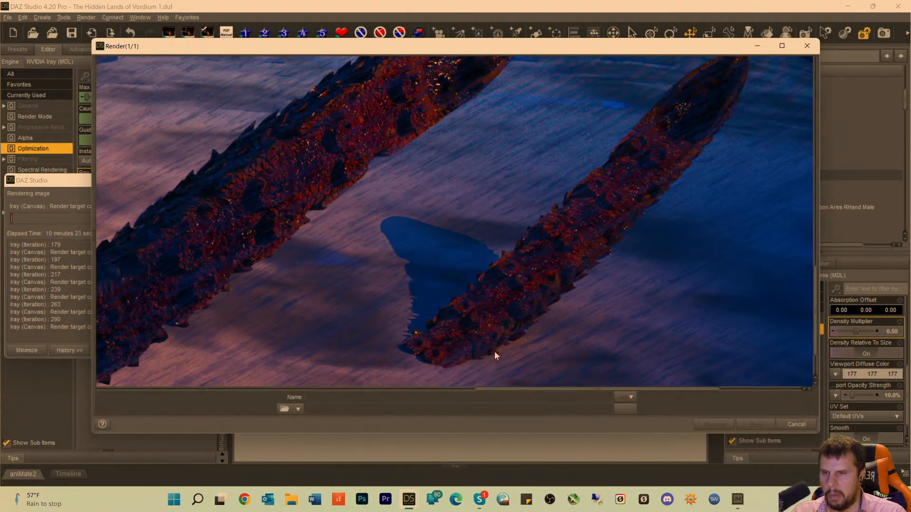
Cancel the running render and close its window without saving the image.
click(797, 425)
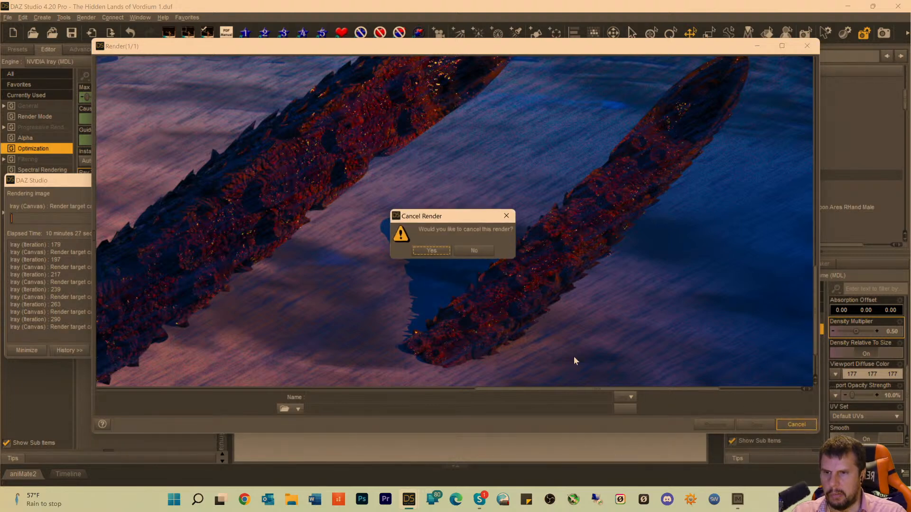
click(430, 251)
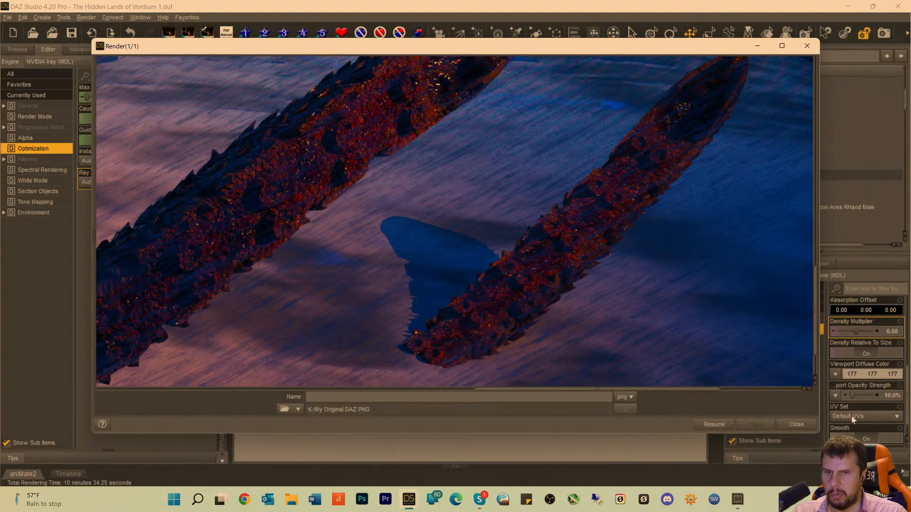
click(796, 424)
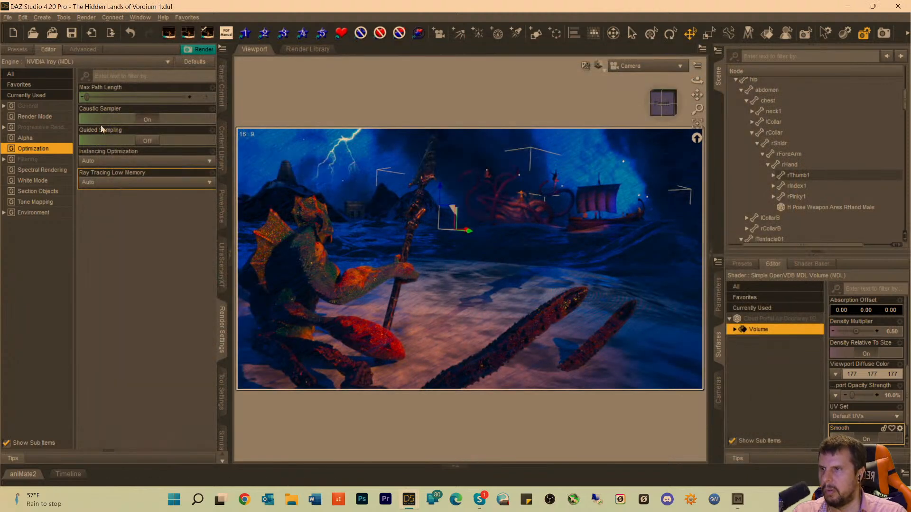
Search the render presets for "ripple" in all files and Lost and Found, and try the term "waves".
click(19, 53)
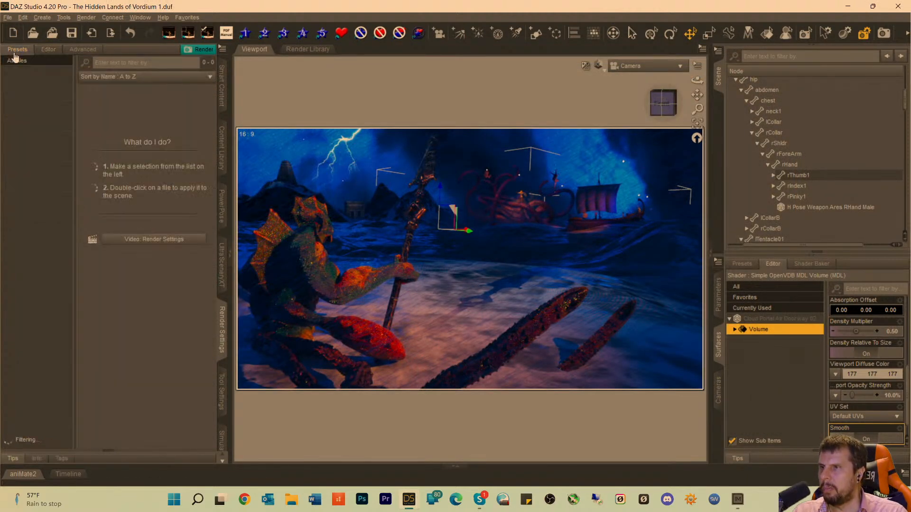
click(109, 57)
text(ripple)
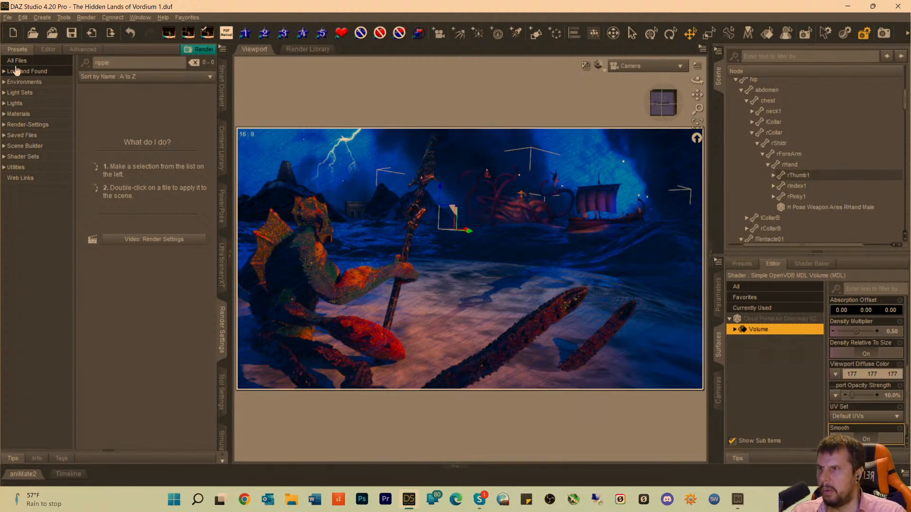
click(16, 64)
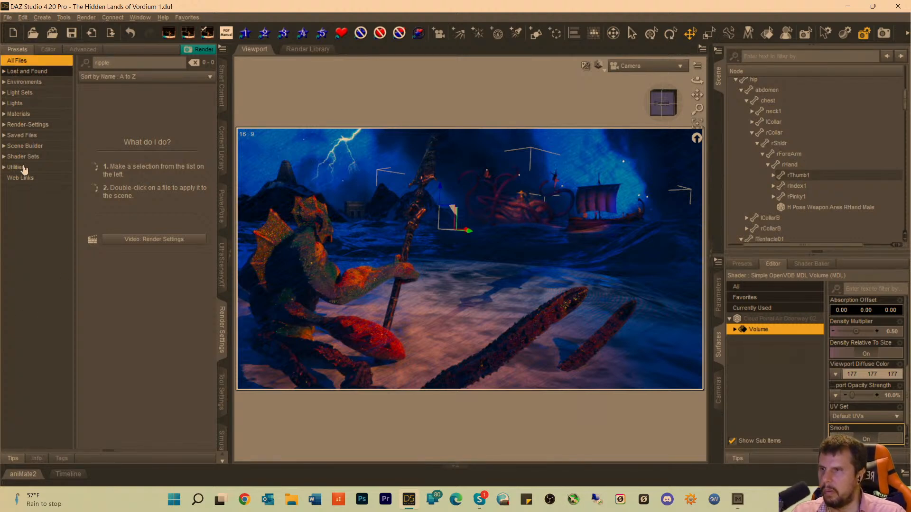
click(17, 76)
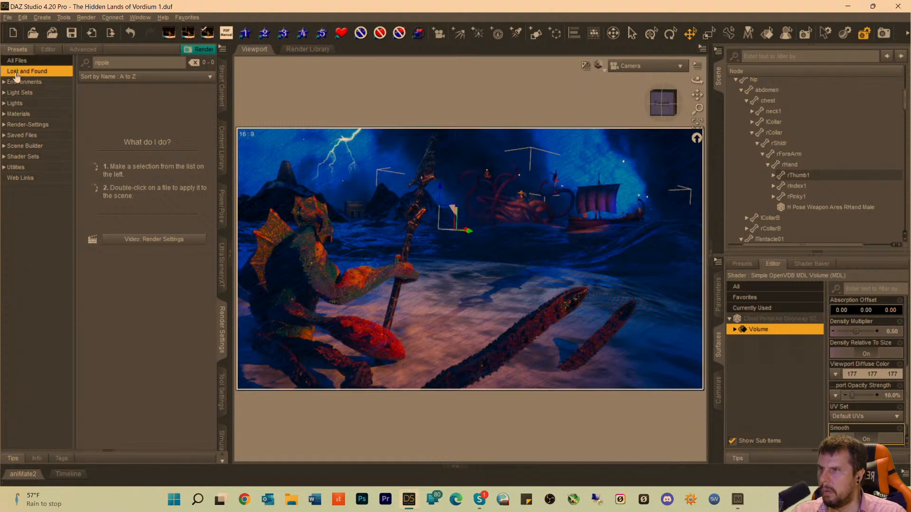
click(16, 61)
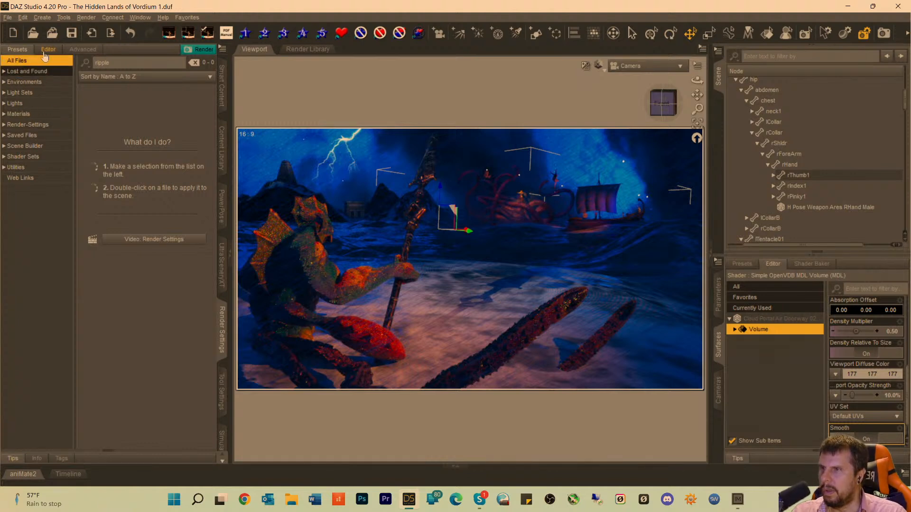
click(44, 52)
click(17, 50)
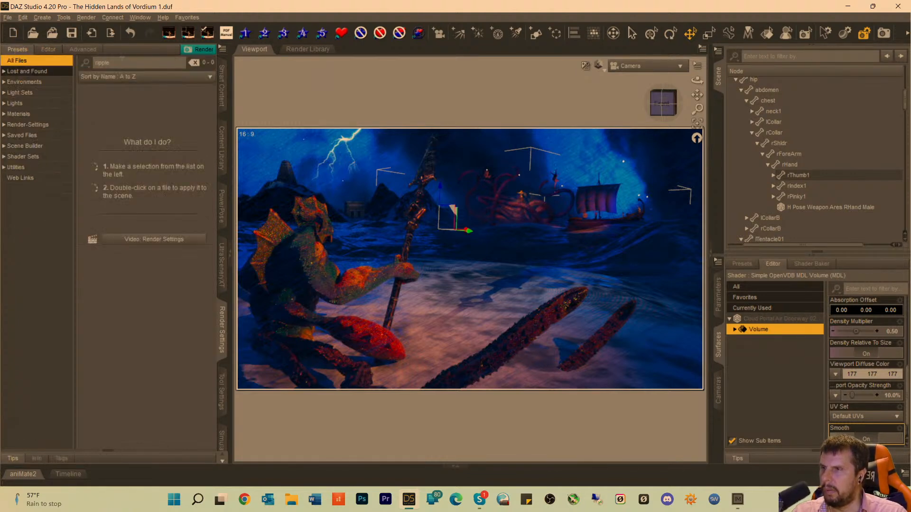
drag(122, 60, 2, 55)
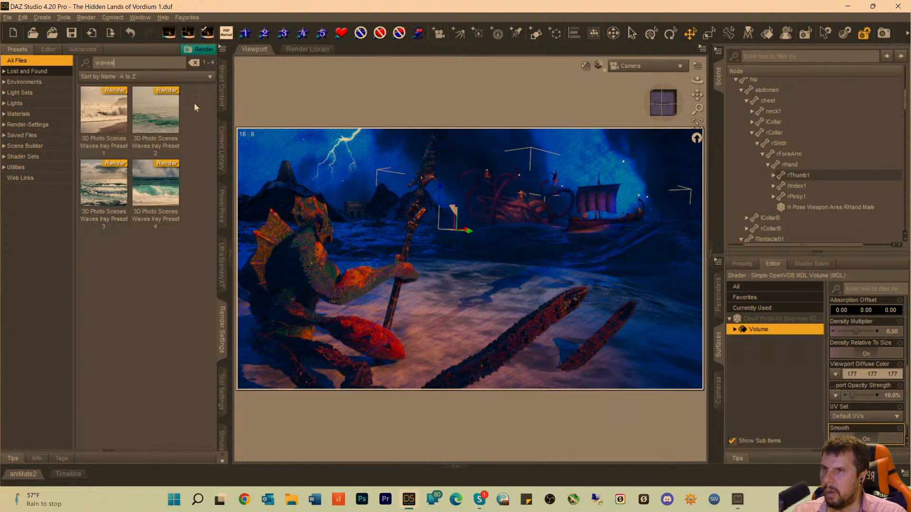
Search the smart content files for "ripple" in the Default category and browse the water materials.
click(220, 100)
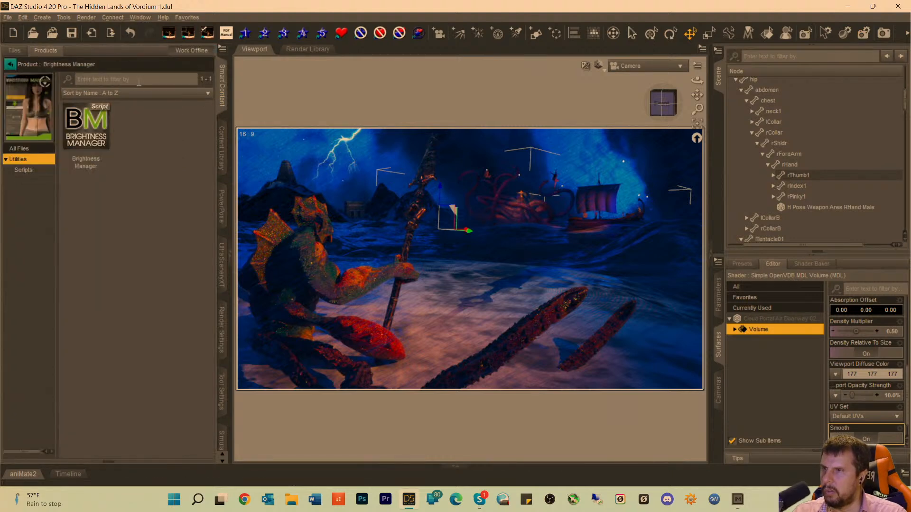
click(4, 54)
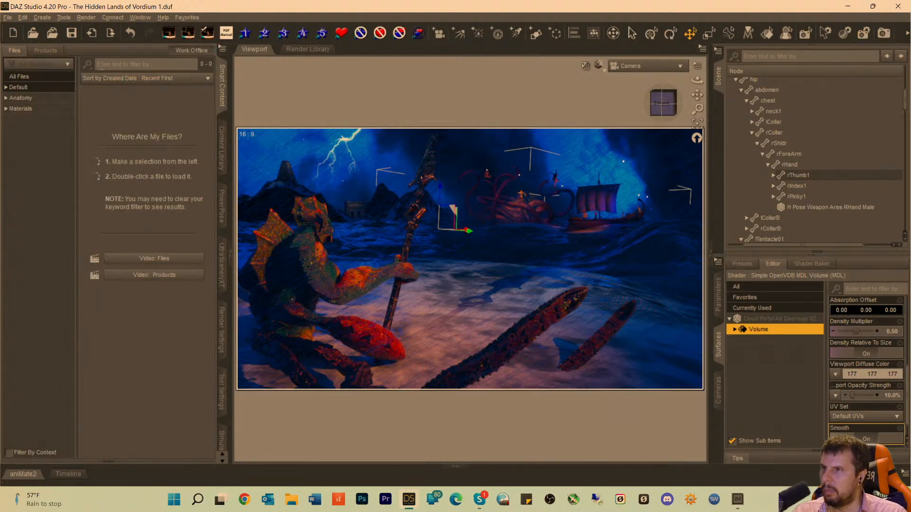
text(le)
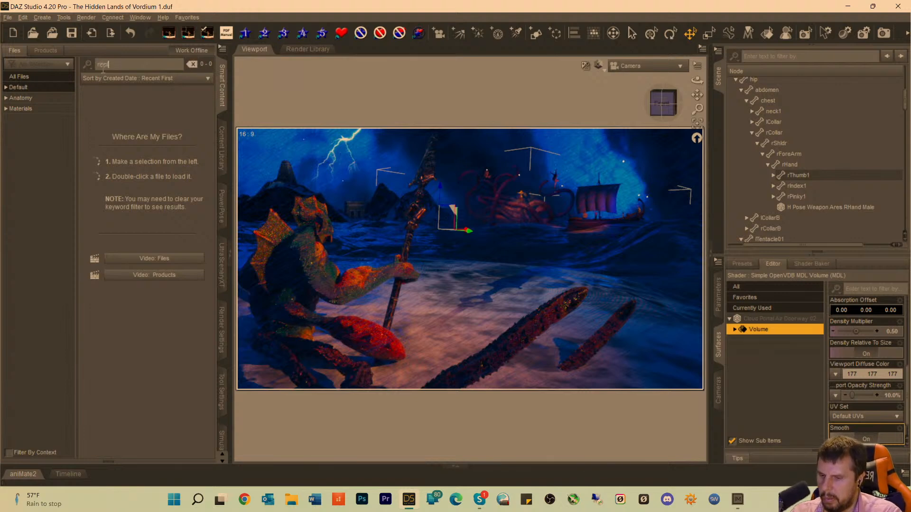
click(17, 88)
scroll(122, 196, down, 10)
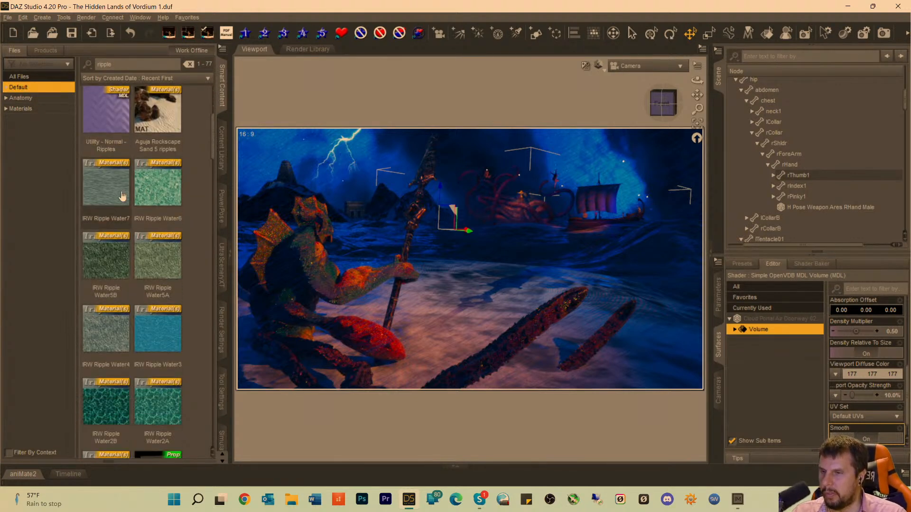
Browse the remaining ripple search results, comparing the SYRW wake, swell, splash and ripple props.
scroll(122, 196, down, 1)
mouse_move(123, 195)
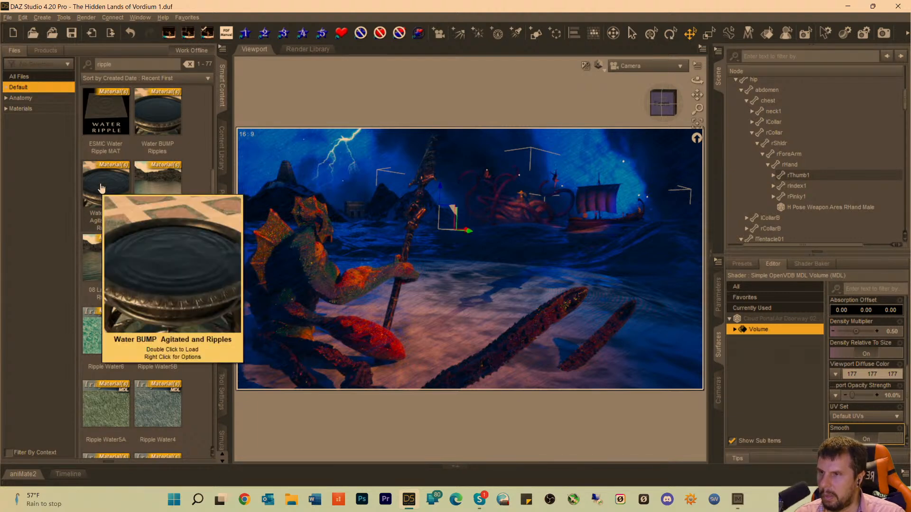
scroll(119, 183, down, 5)
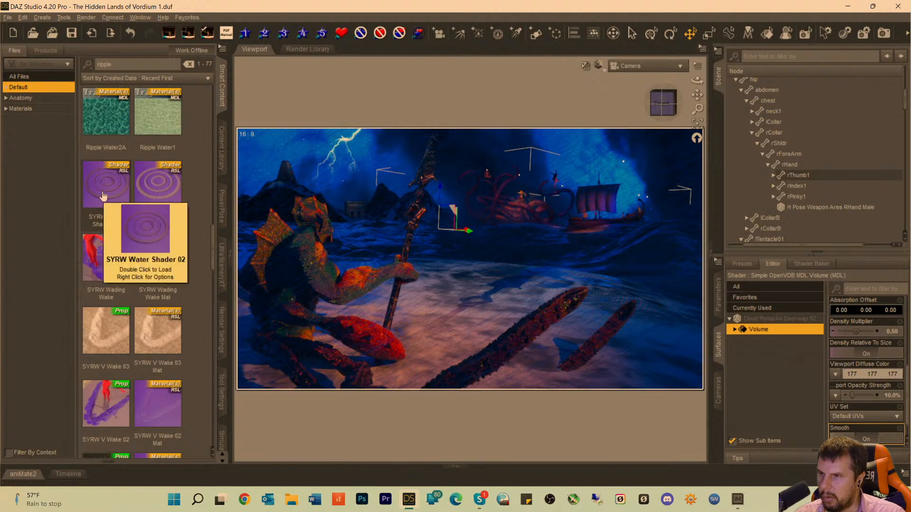
scroll(105, 199, down, 5)
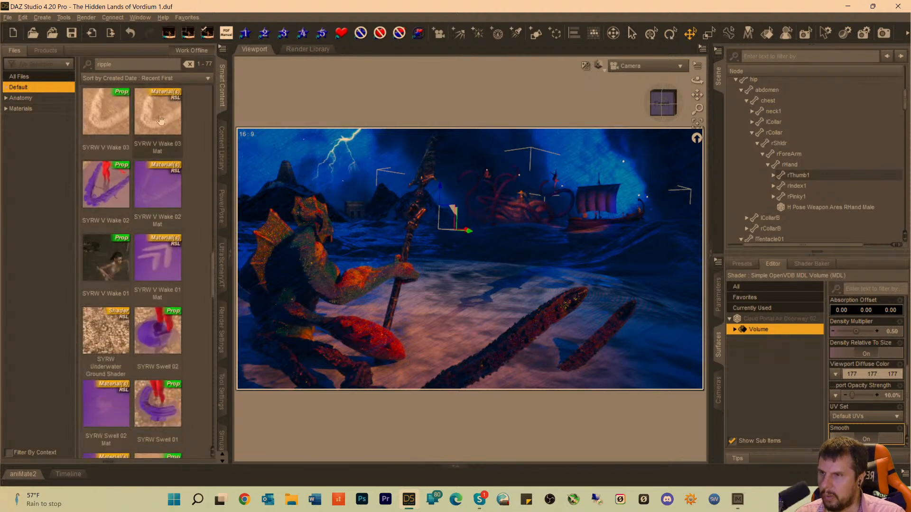
mouse_move(102, 116)
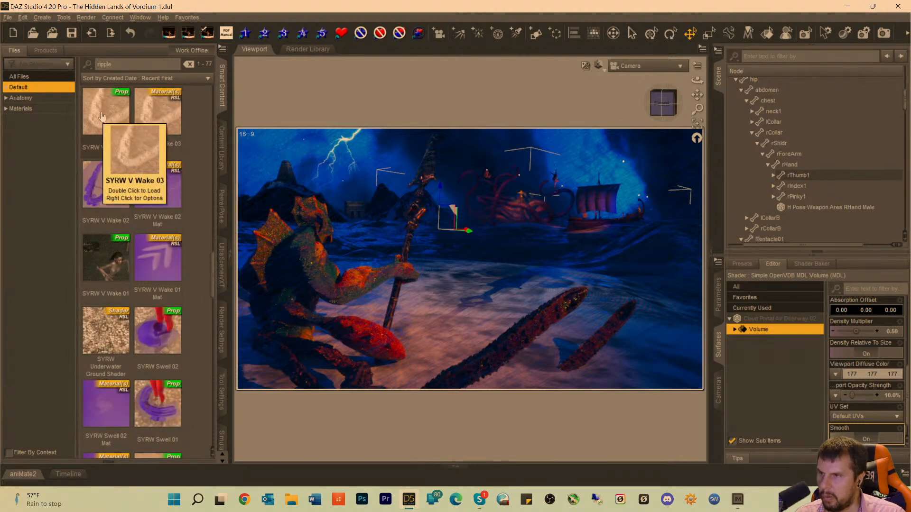
scroll(102, 116, down, 3)
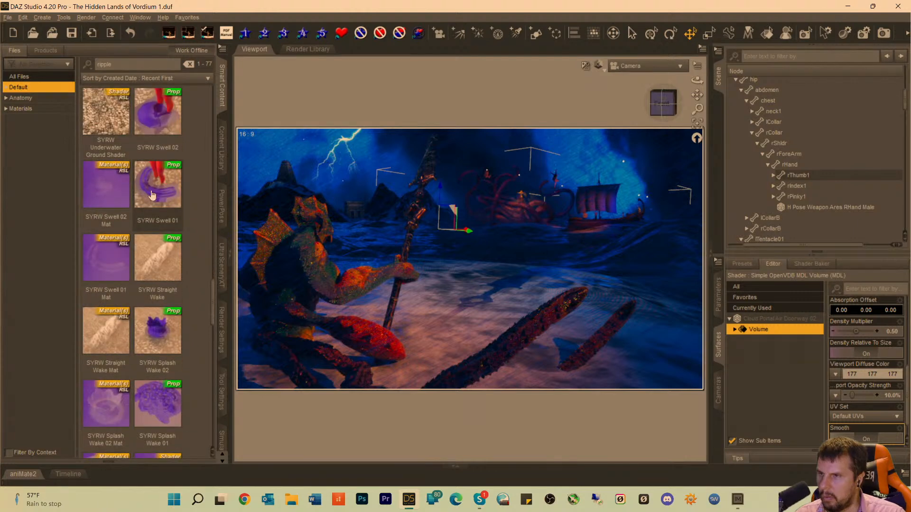
mouse_move(152, 194)
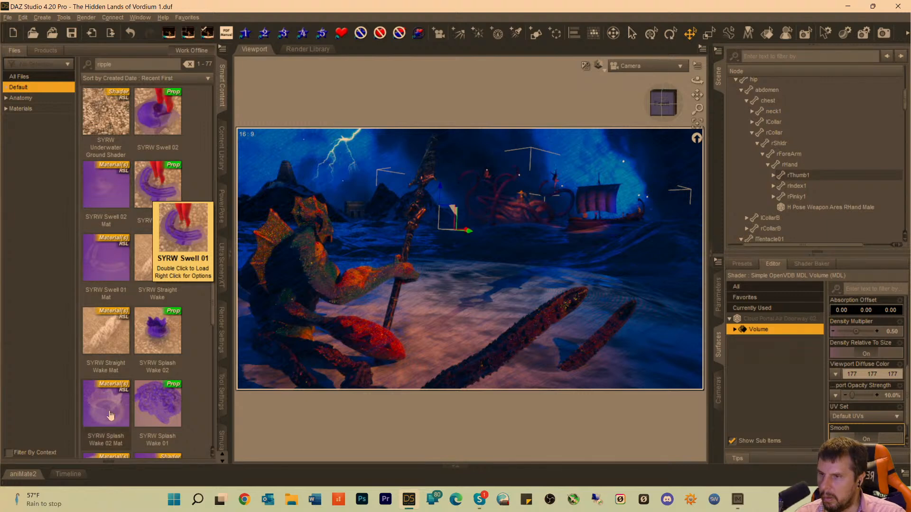
scroll(102, 408, down, 3)
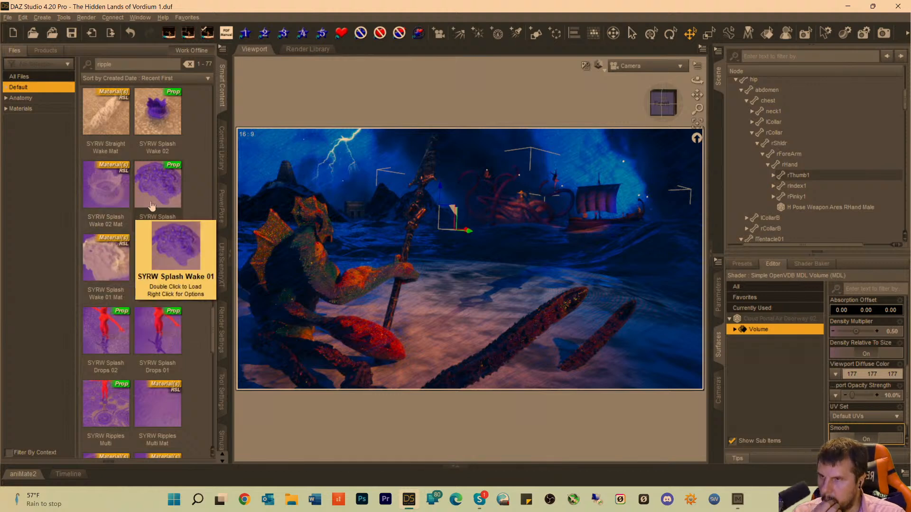
scroll(148, 303, down, 3)
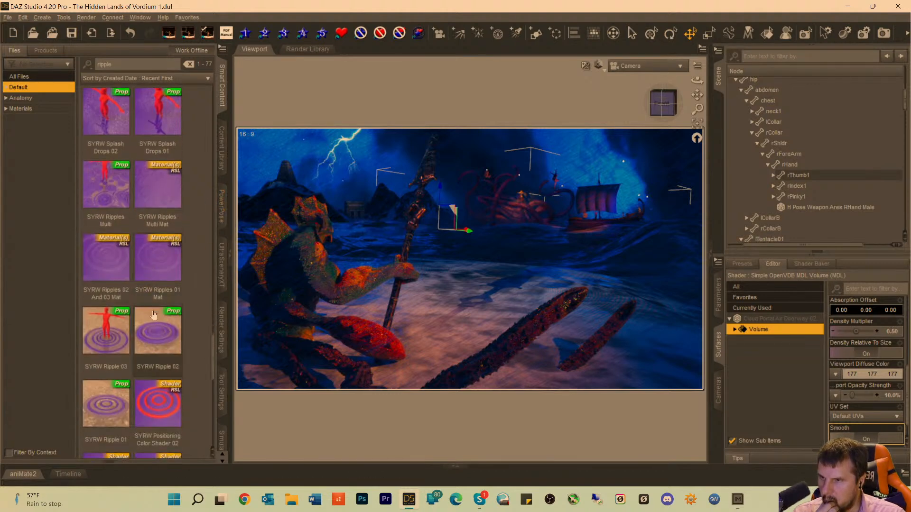
scroll(153, 345, down, 5)
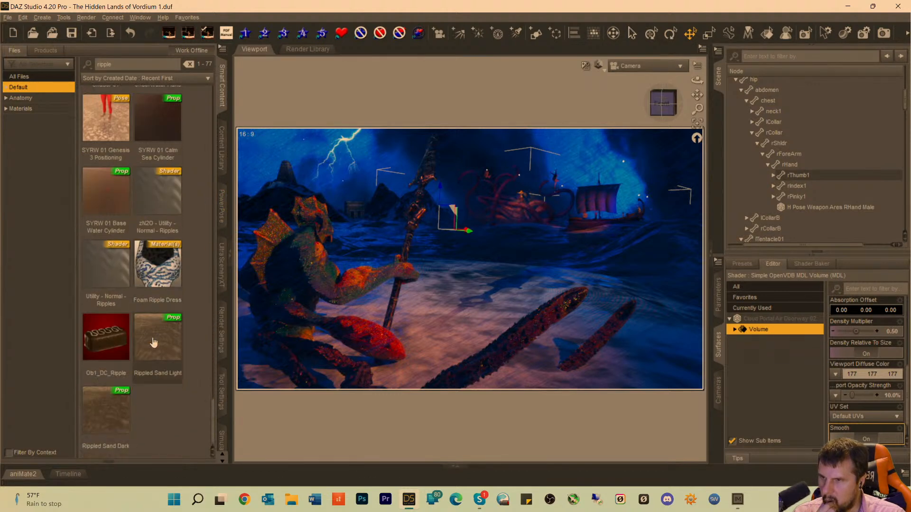
scroll(153, 341, up, 5)
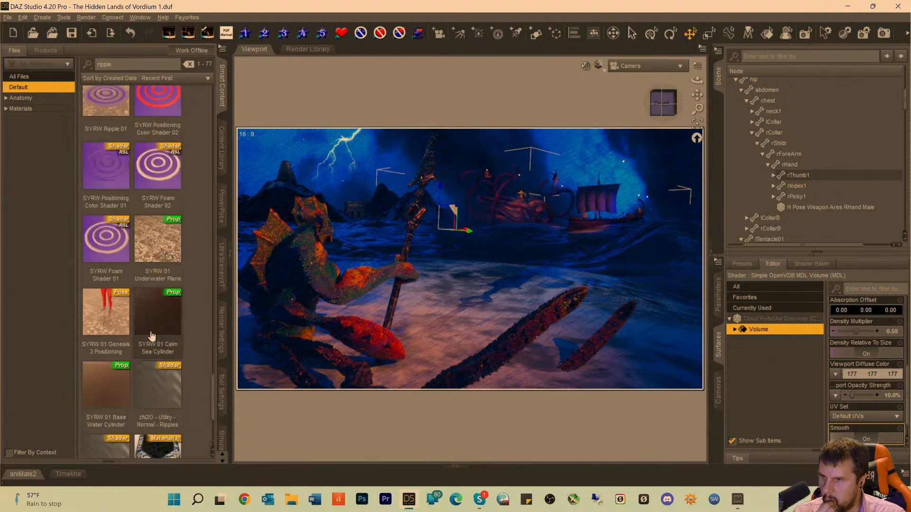
scroll(152, 335, up, 5)
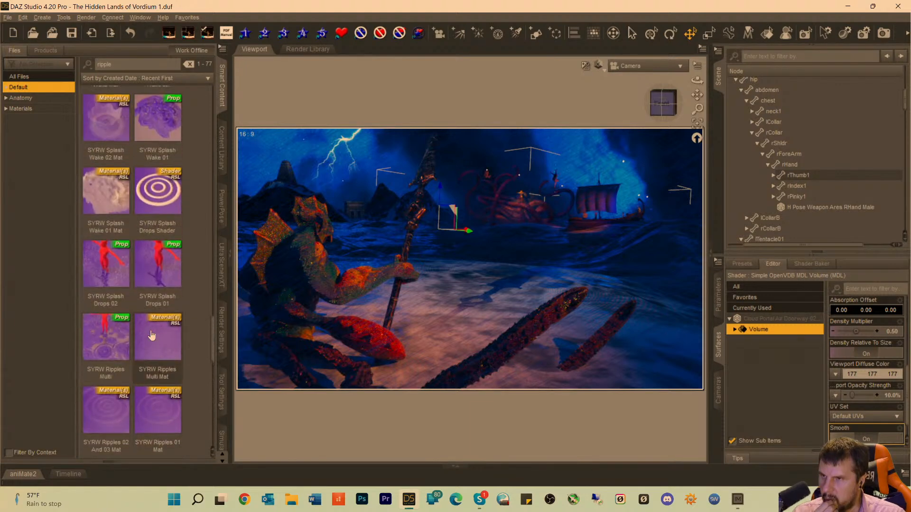
scroll(151, 334, down, 3)
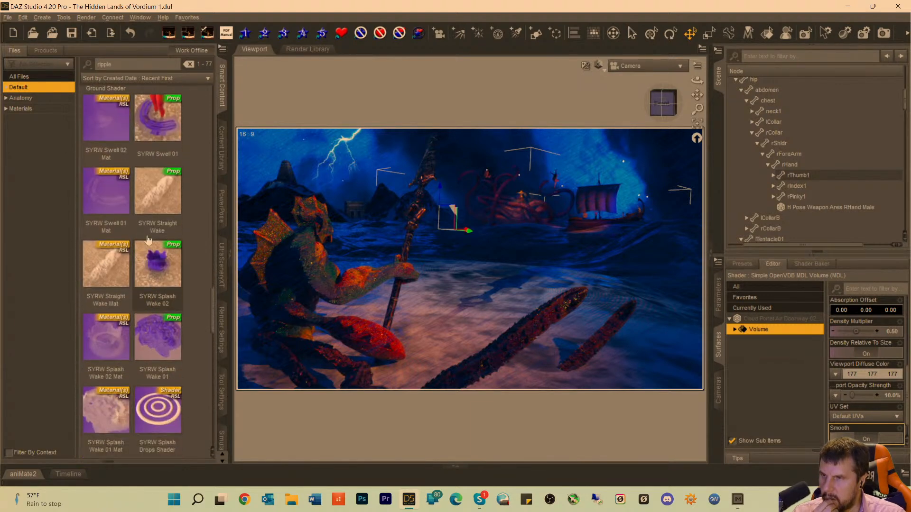
Load the SYRW Swell 01 prop into the scene and select it.
mouse_move(154, 124)
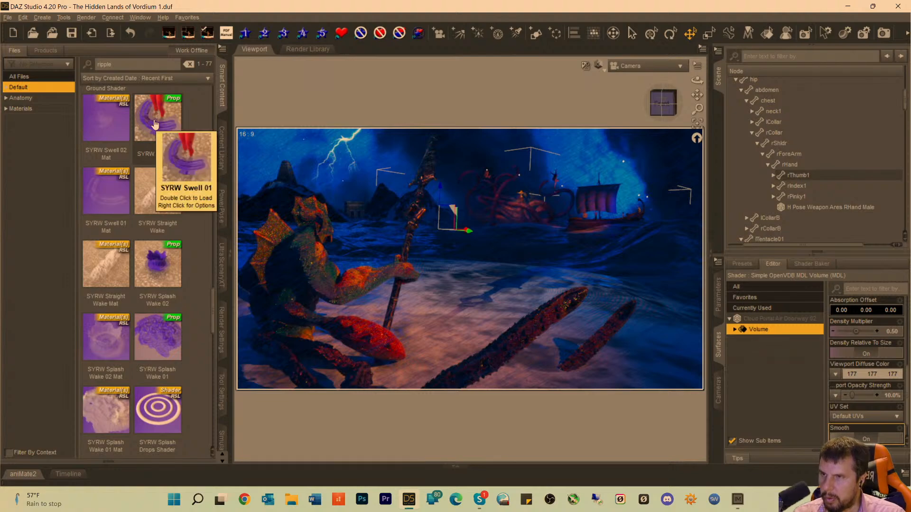
double_click(154, 124)
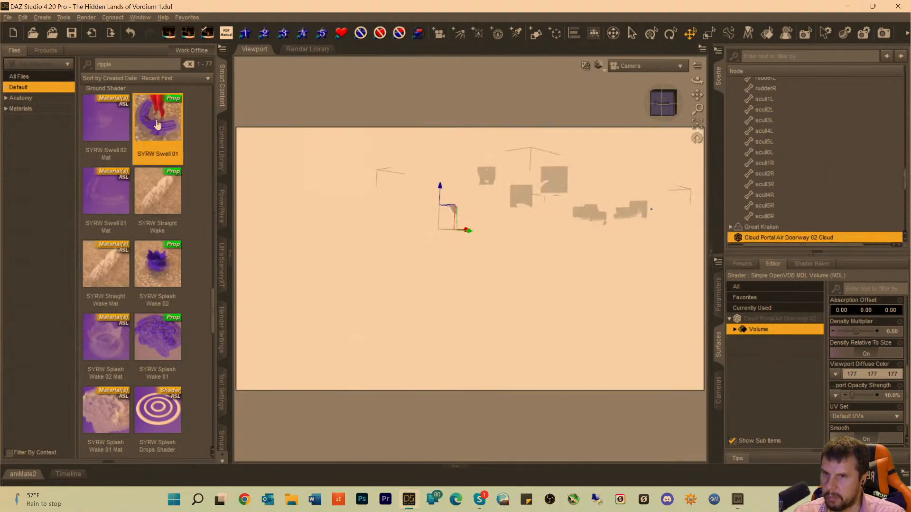
scroll(762, 222, down, 10)
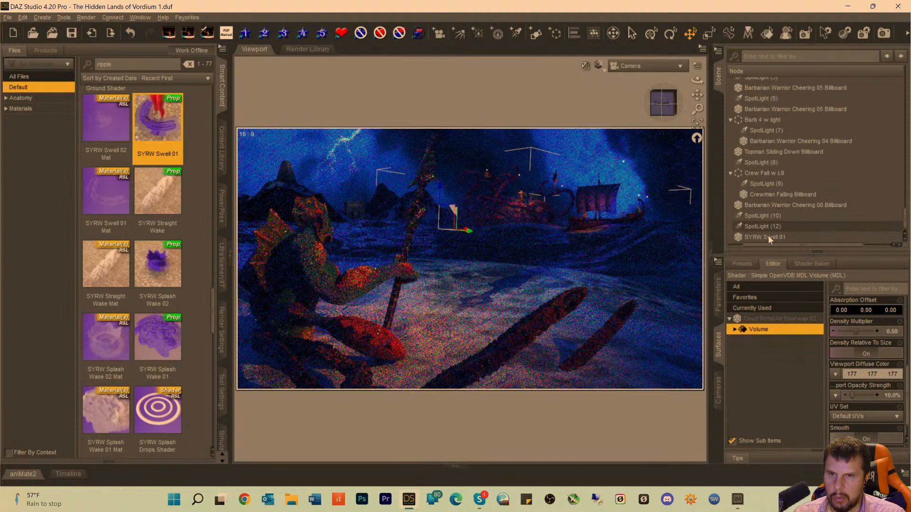
click(768, 237)
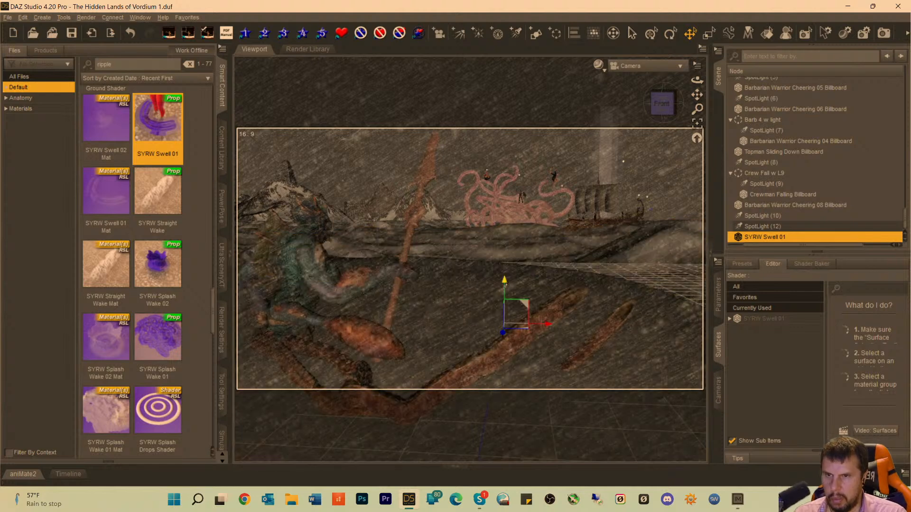
Move the swell prop from its loading position to the base of the shorter foreground tentacle.
mouse_move(505, 285)
mouse_down()
mouse_move(523, 226)
mouse_move(477, 400)
mouse_move(499, 446)
mouse_up()
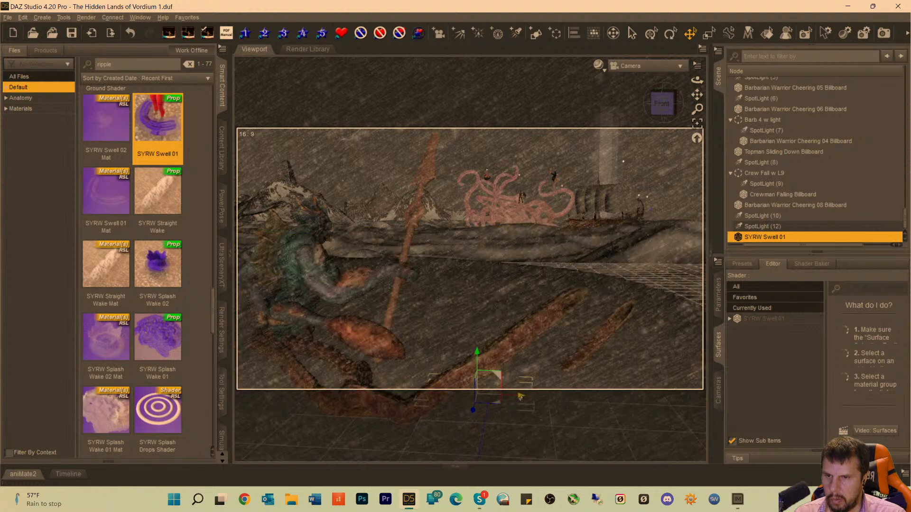
drag(520, 397, 564, 386)
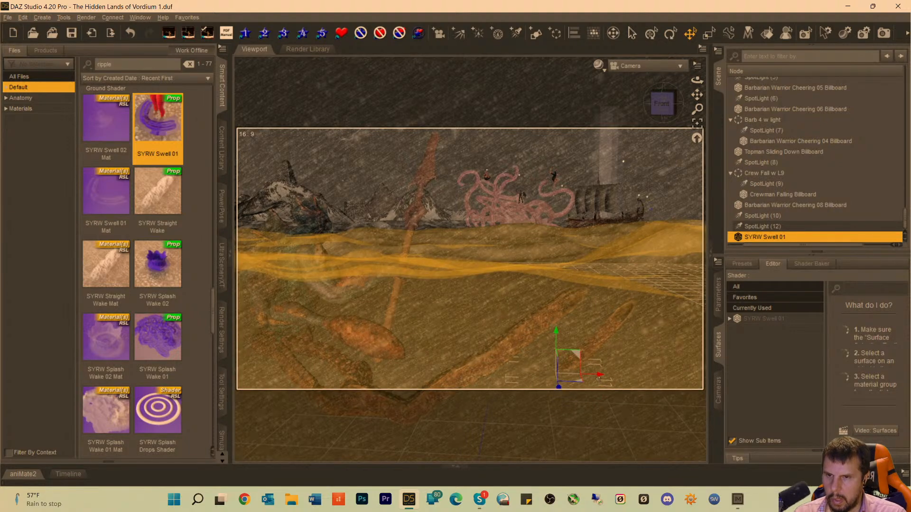
drag(598, 378, 609, 375)
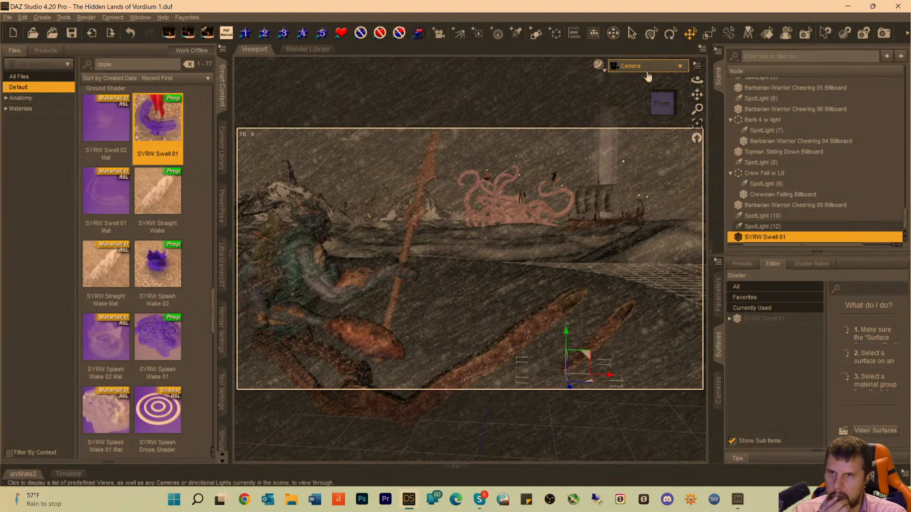
Switch the viewport to Perspective View and frame the area around the swell prop and both foreground tentacles.
click(646, 74)
click(638, 74)
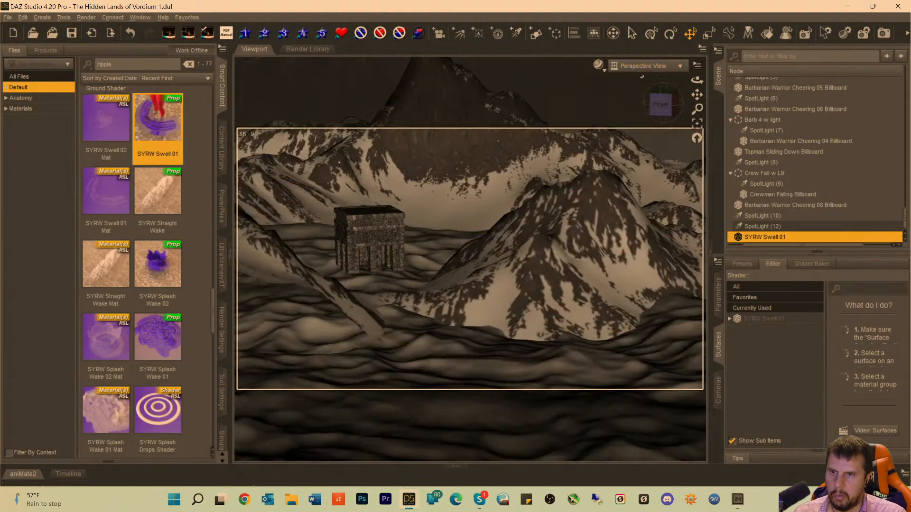
click(698, 124)
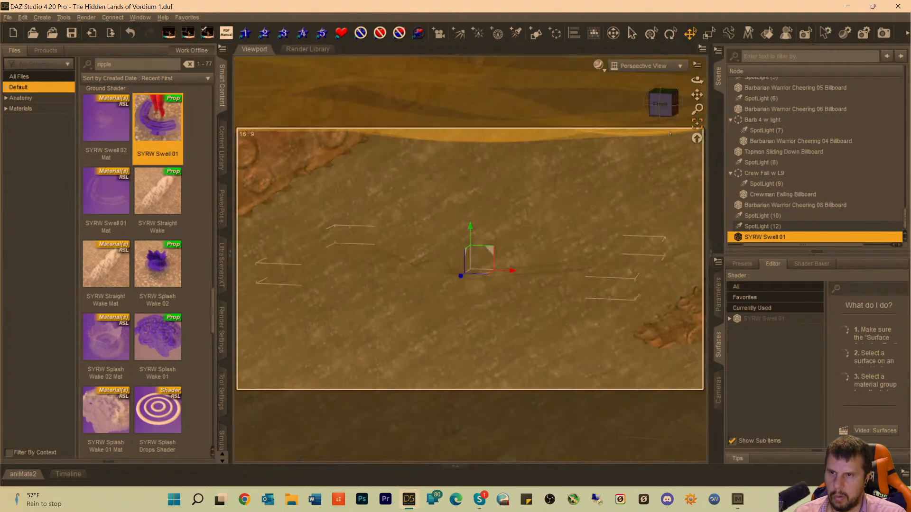
click(690, 100)
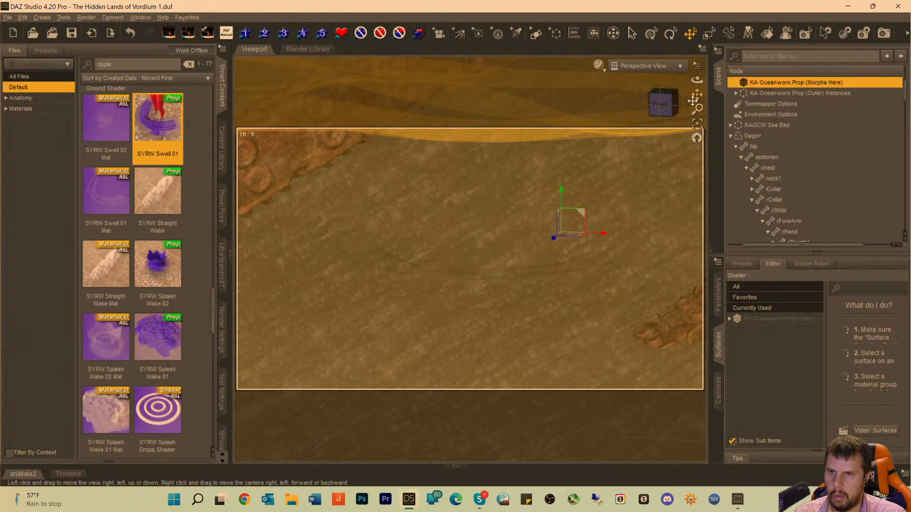
drag(694, 100, 627, 208)
Reselect the SYRW Swell 01 prop and reposition it around the spot where the shorter tentacle emerges.
scroll(511, 245, down, 5)
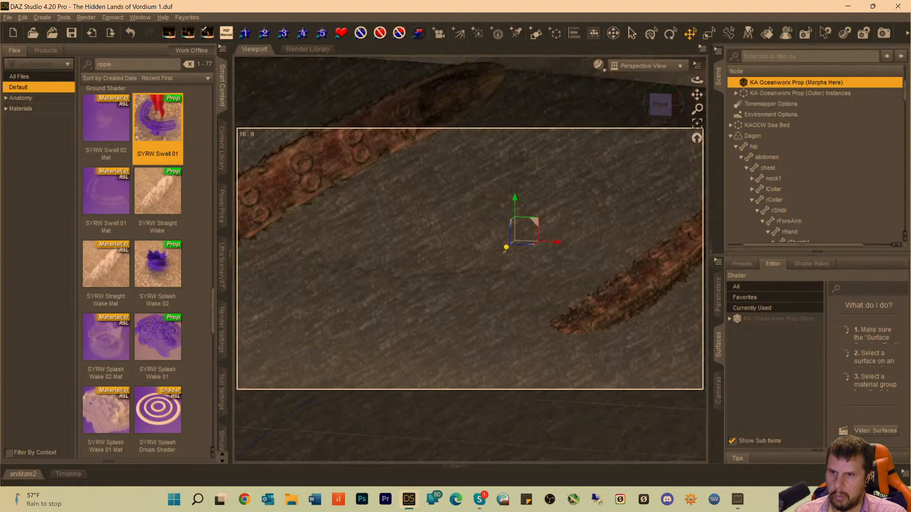
scroll(815, 180, down, 20)
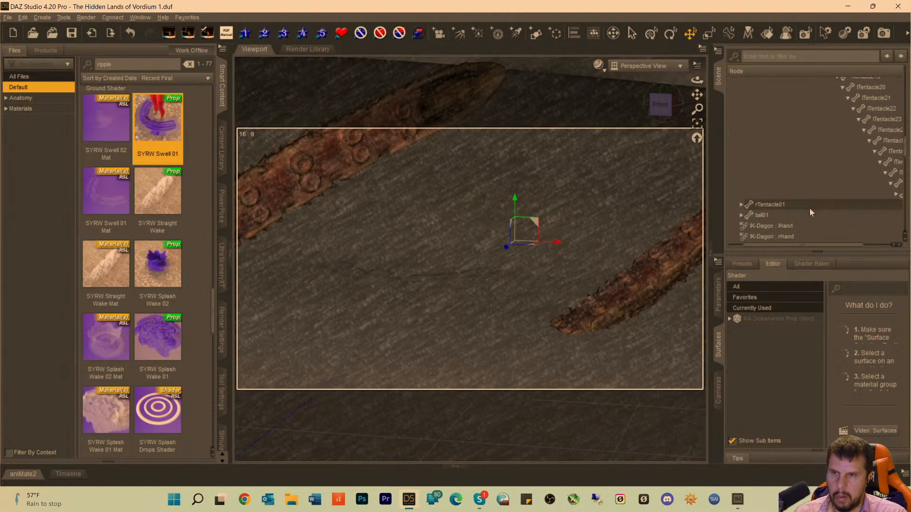
scroll(801, 223, down, 5)
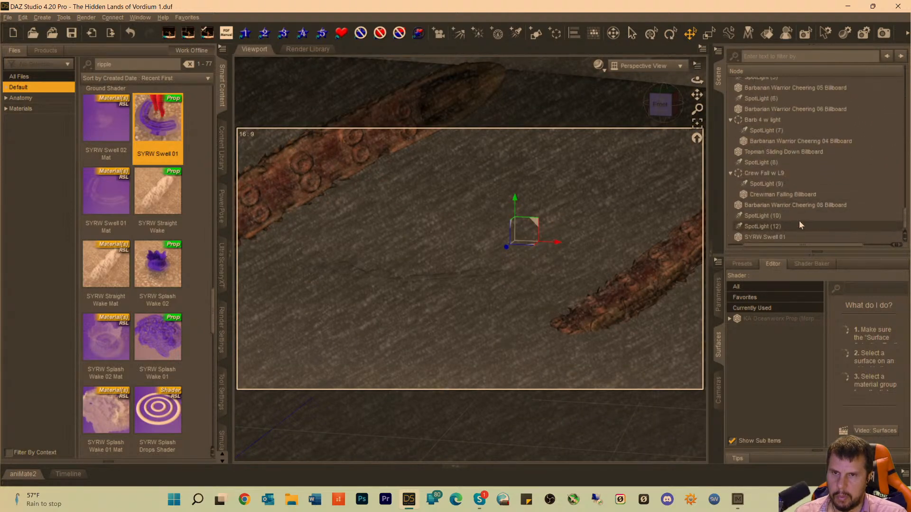
click(756, 234)
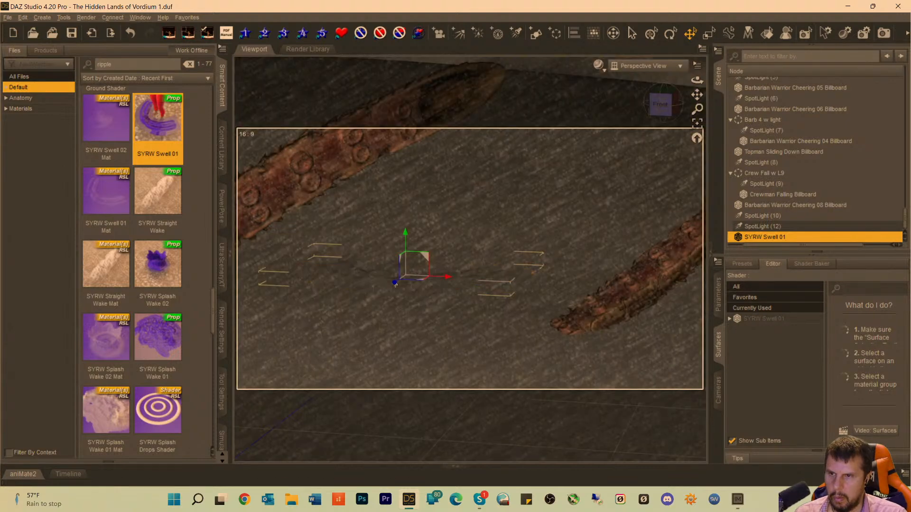
drag(447, 276, 591, 352)
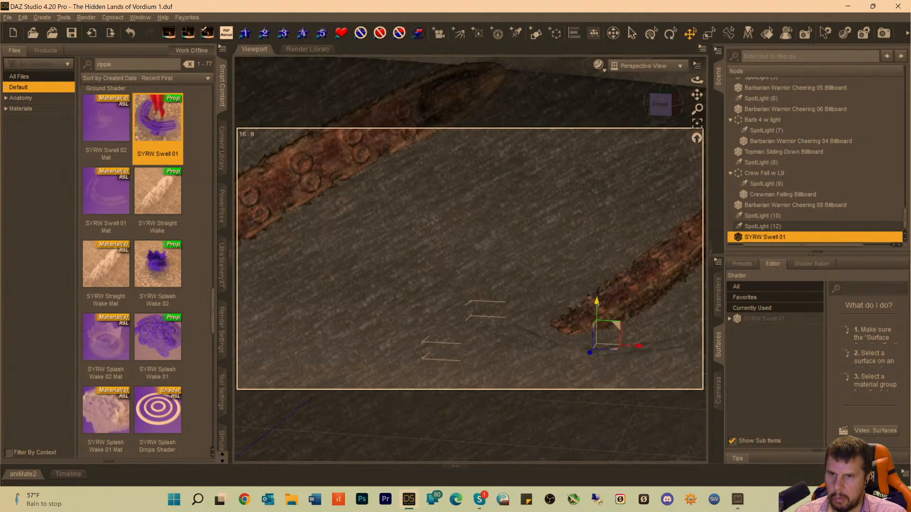
drag(596, 304, 627, 343)
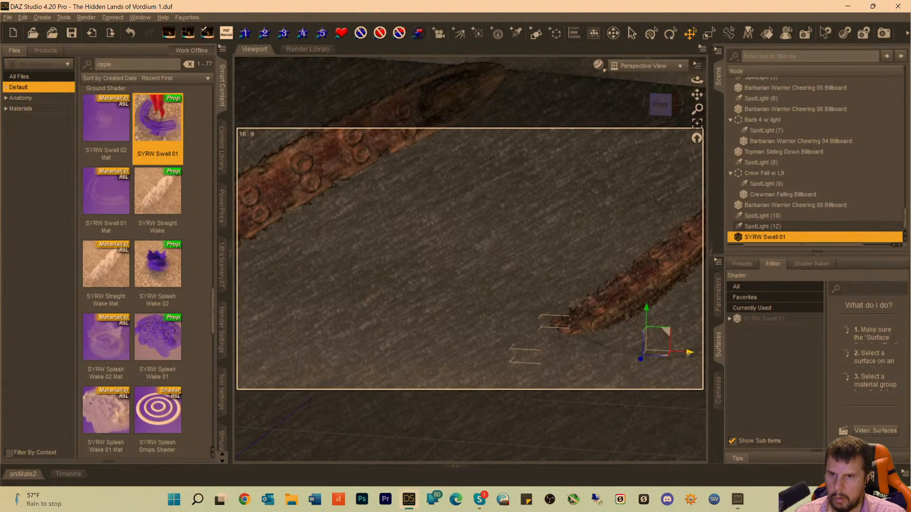
drag(688, 353, 595, 343)
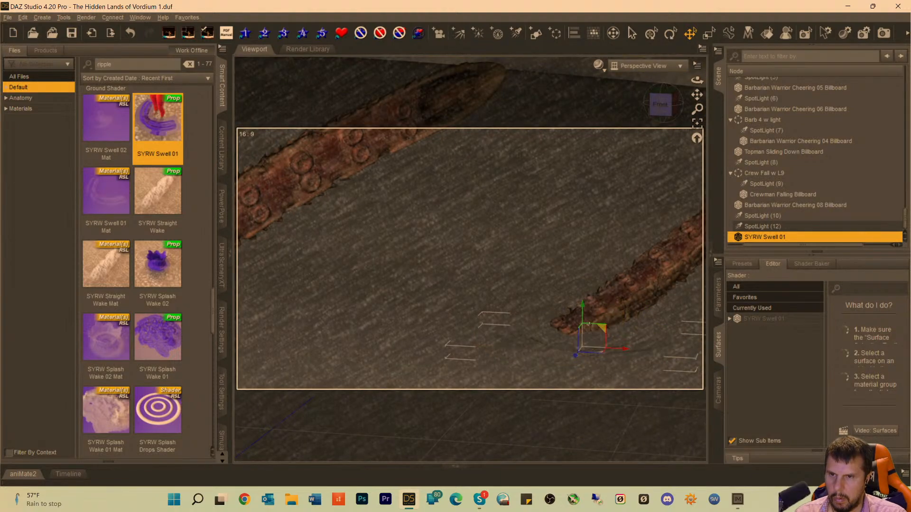
drag(580, 306, 515, 302)
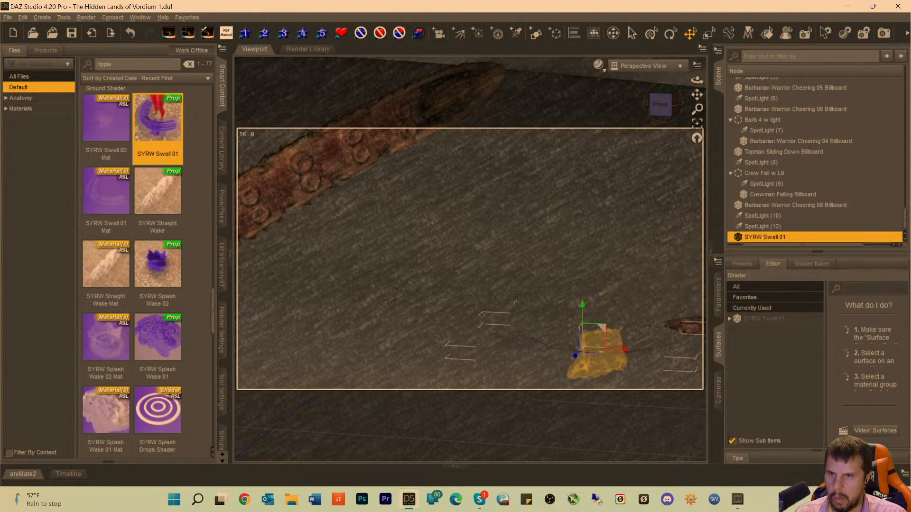
click(23, 17)
click(60, 30)
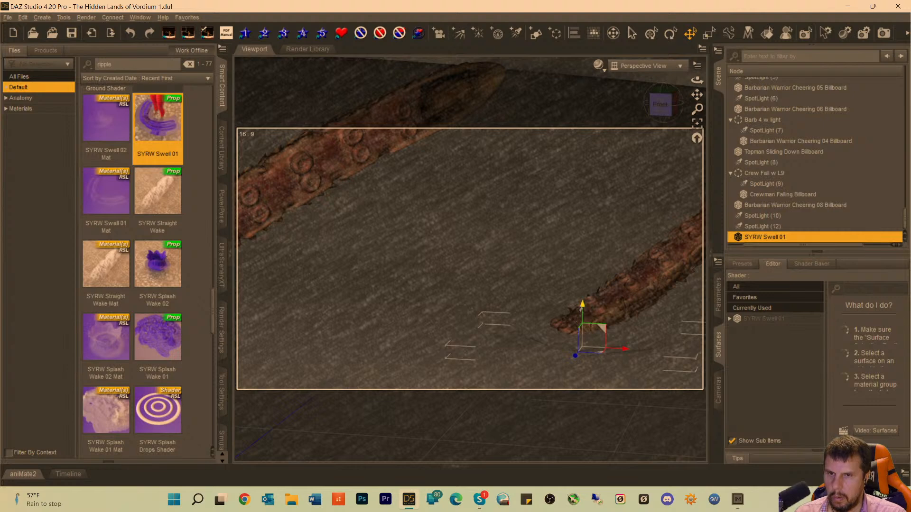
Fine-tune the SYRW Swell 01 prop's position along its X, Y and Z axes so it sits around the shorter tentacle's base.
drag(581, 307, 601, 342)
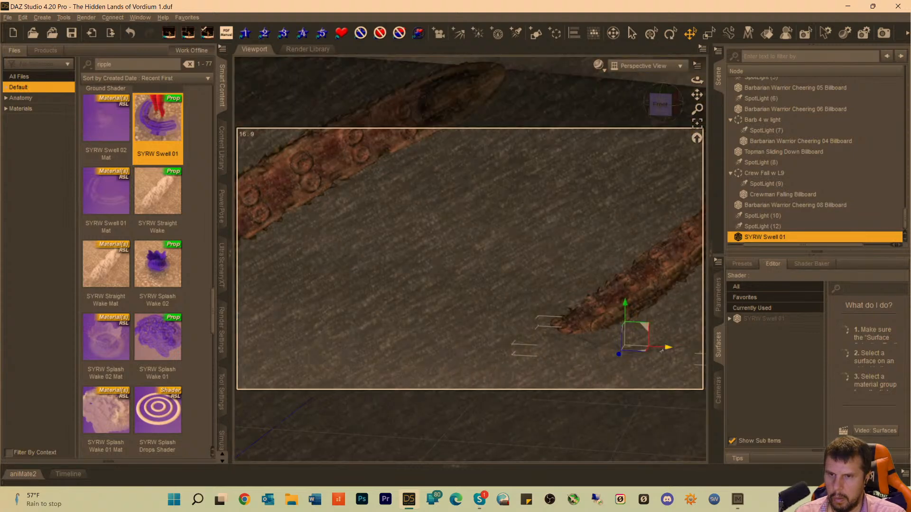
drag(666, 350, 622, 348)
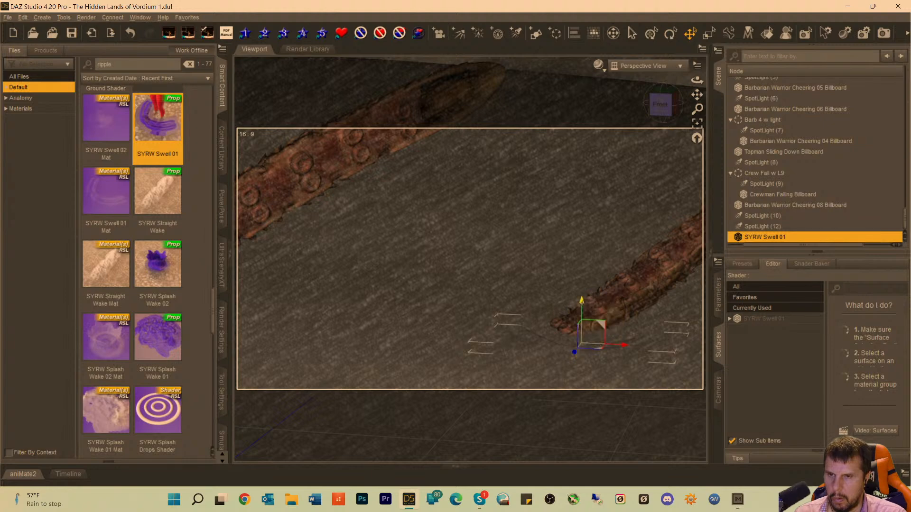
drag(580, 303, 577, 351)
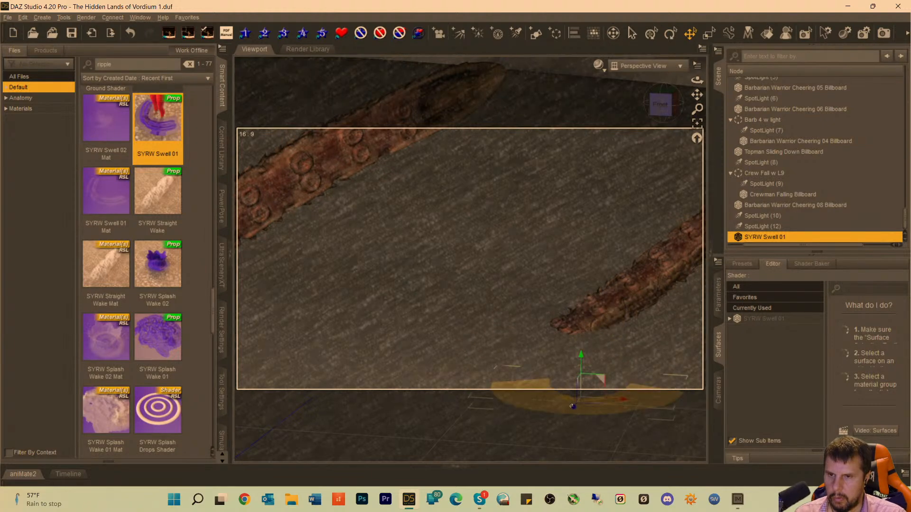
drag(574, 408, 591, 360)
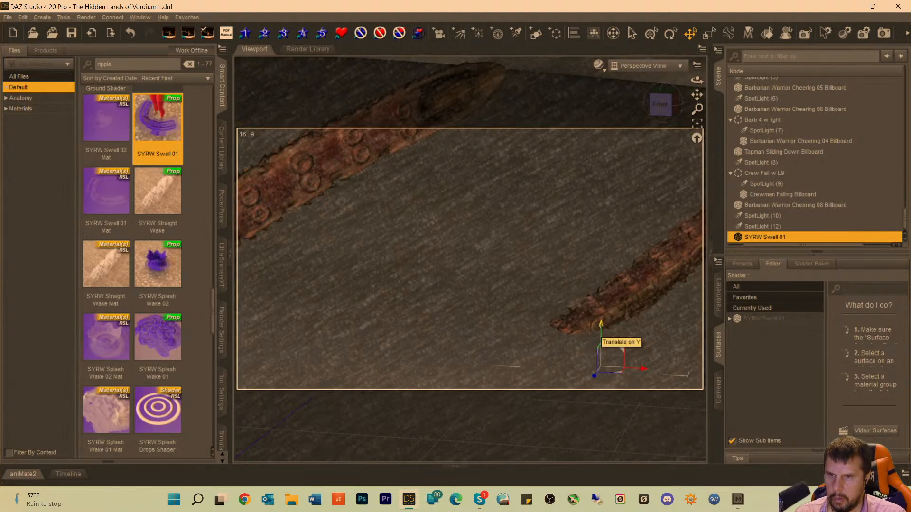
drag(600, 328, 601, 308)
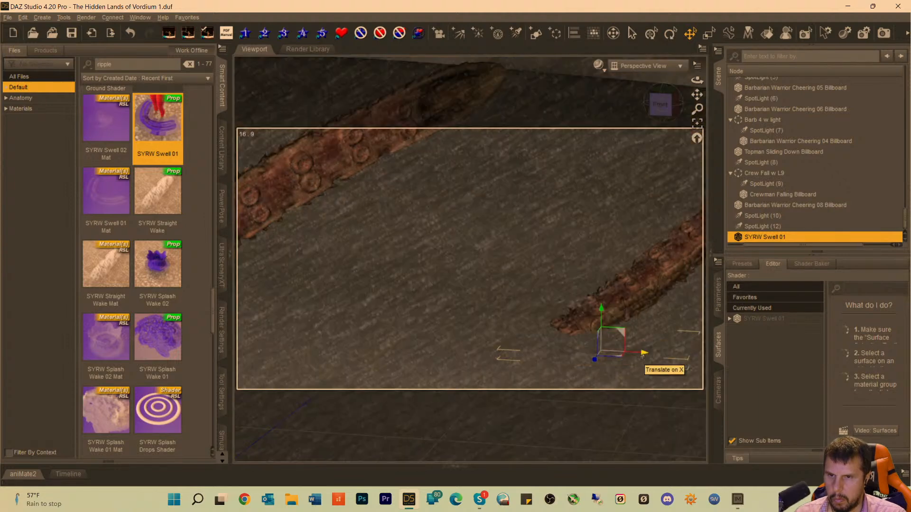
drag(643, 356, 574, 324)
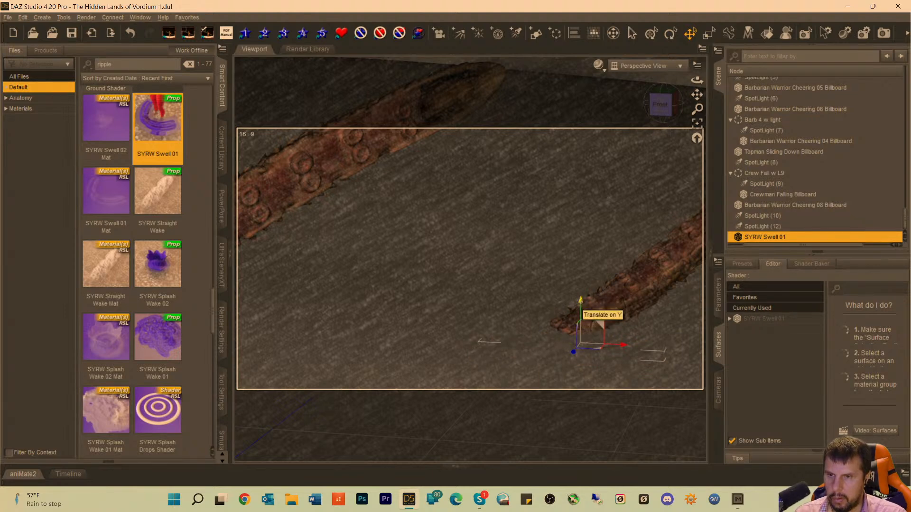
drag(581, 303, 587, 294)
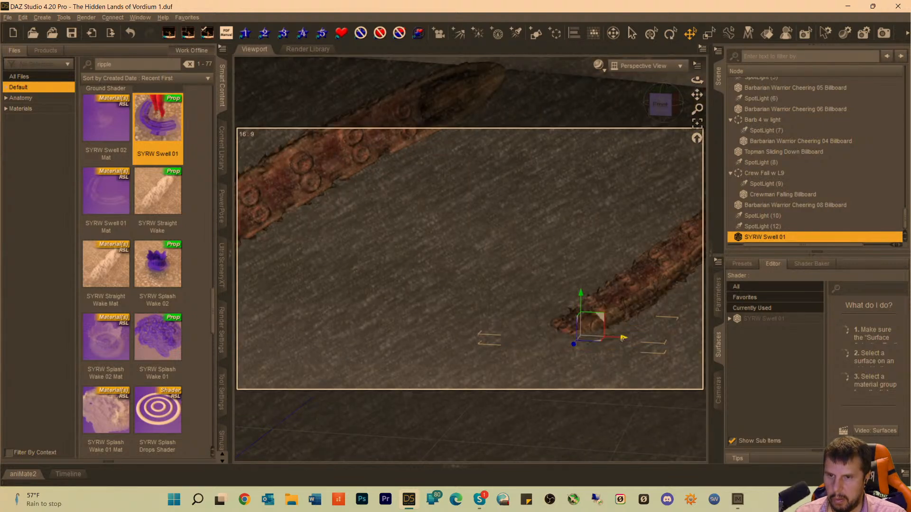
drag(623, 338, 614, 338)
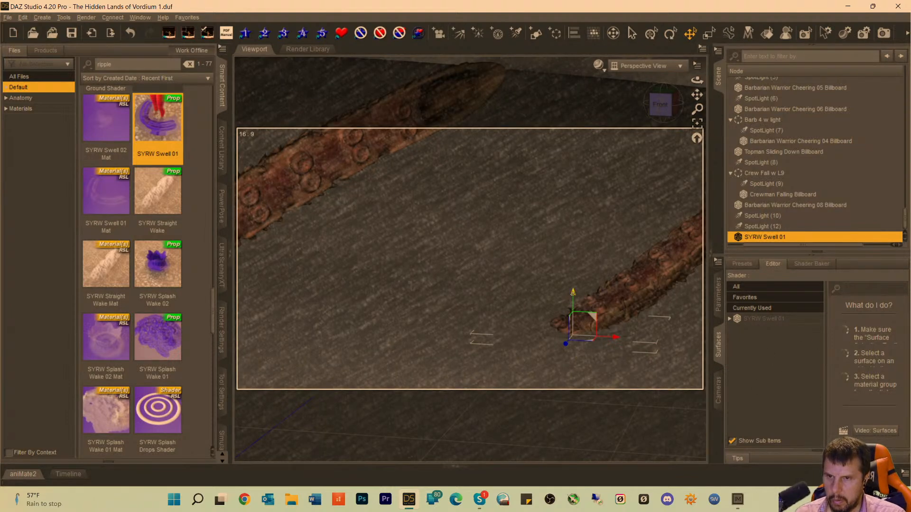
drag(573, 292, 573, 286)
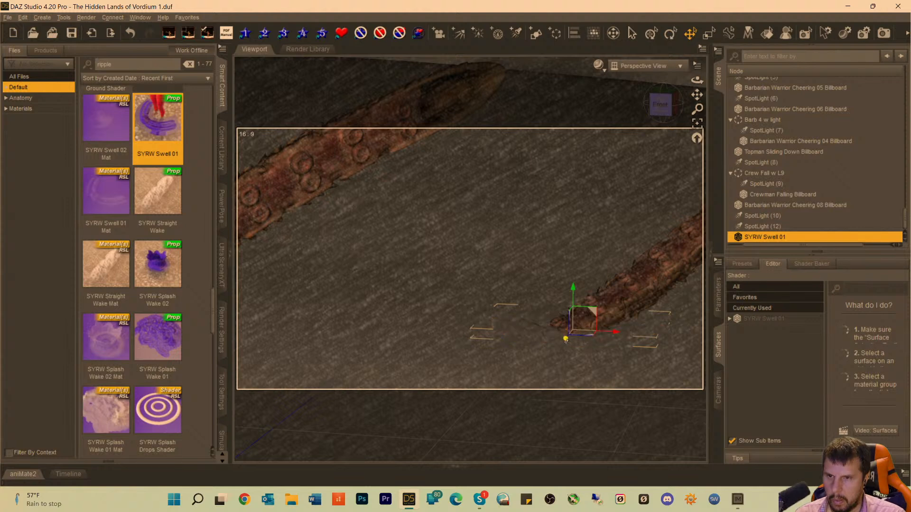
drag(565, 339, 562, 342)
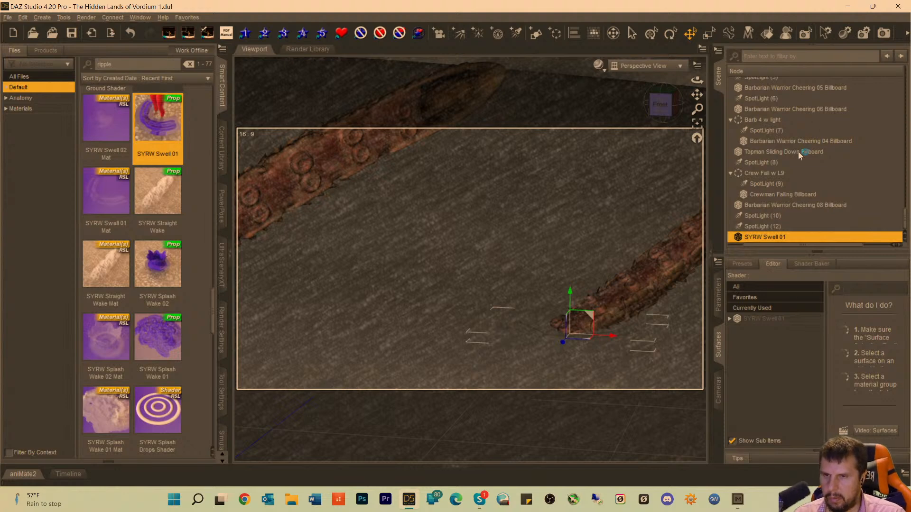
Preview the viewport in Iray and search the smart content for "swell".
key(ctrl+0)
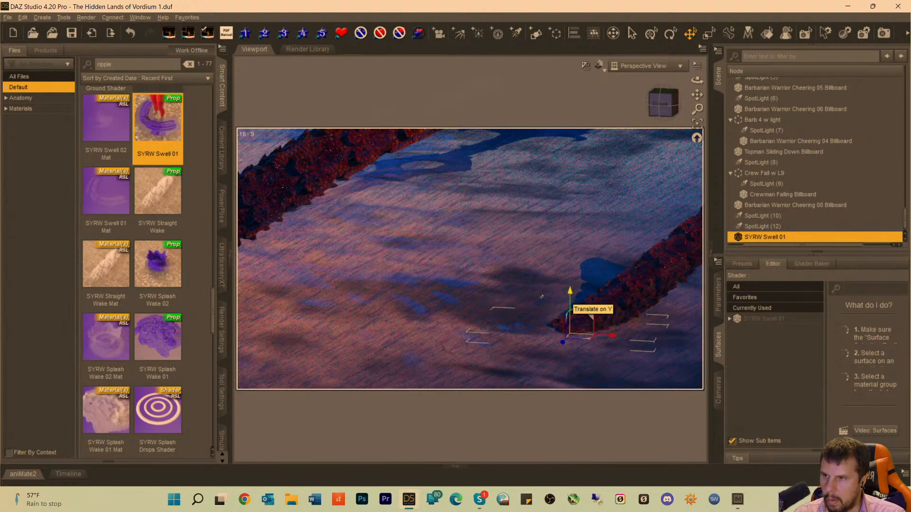
scroll(149, 269, down, 3)
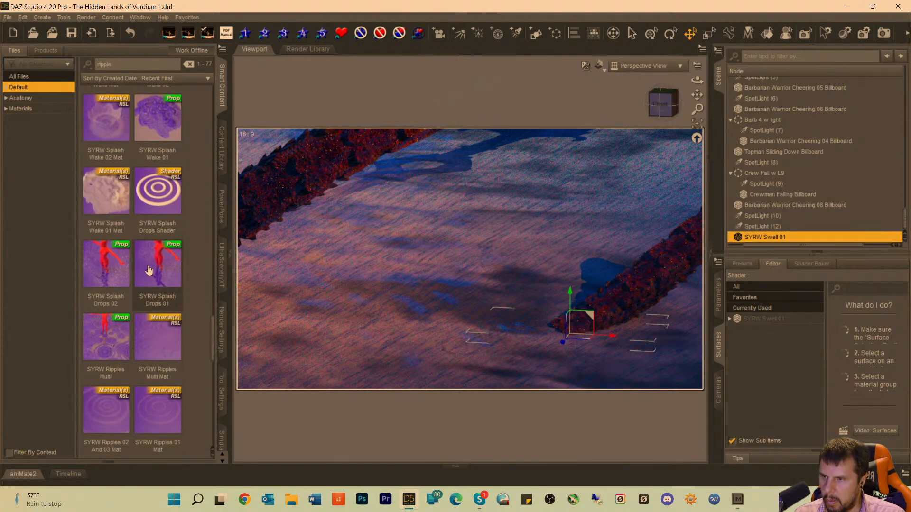
scroll(149, 270, down, 5)
scroll(148, 270, down, 3)
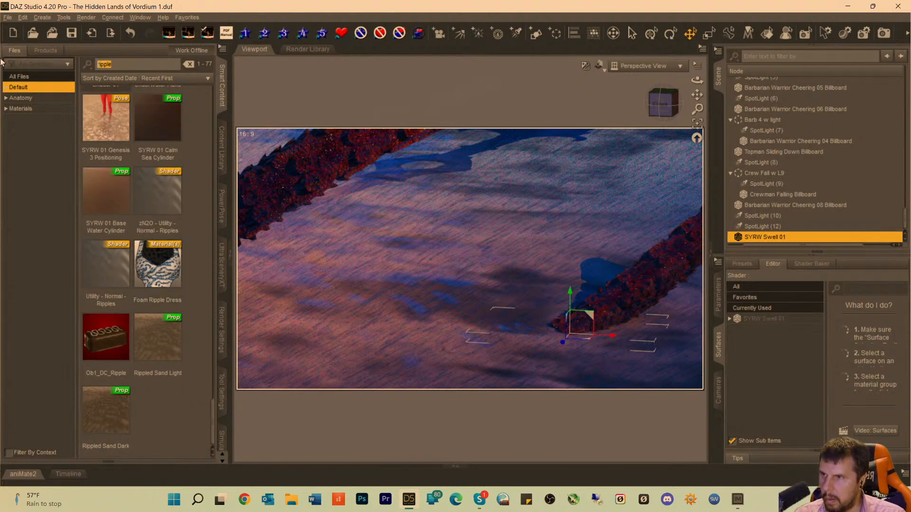
text(swell)
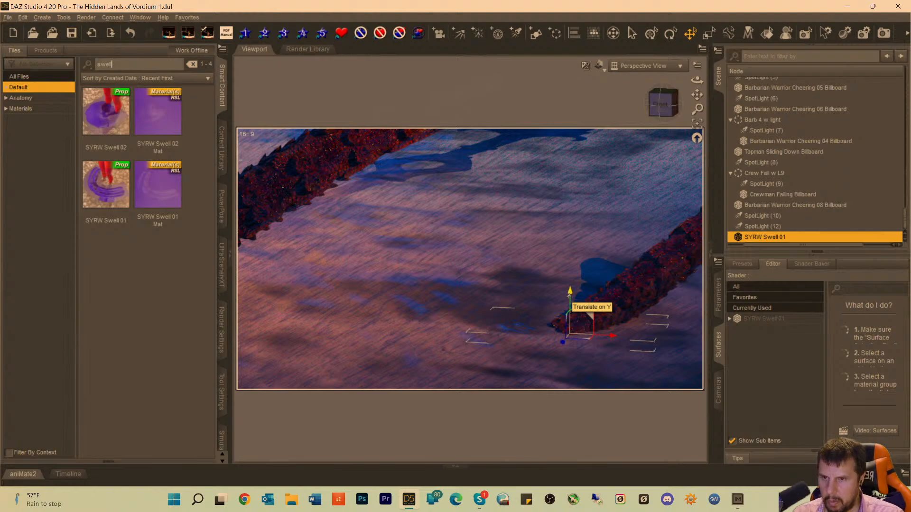
Raise the SYRW Swell 01 prop slightly at the base of the shorter tentacle.
drag(570, 296, 569, 294)
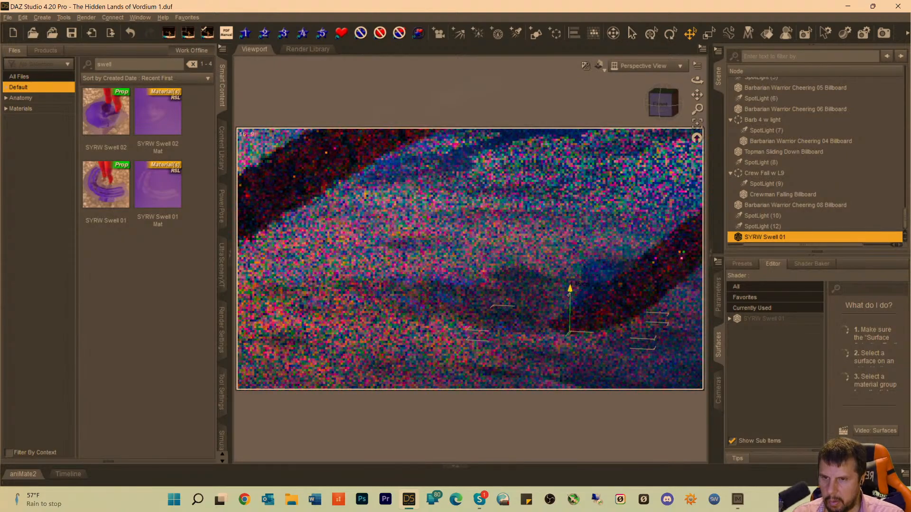
drag(568, 295, 569, 294)
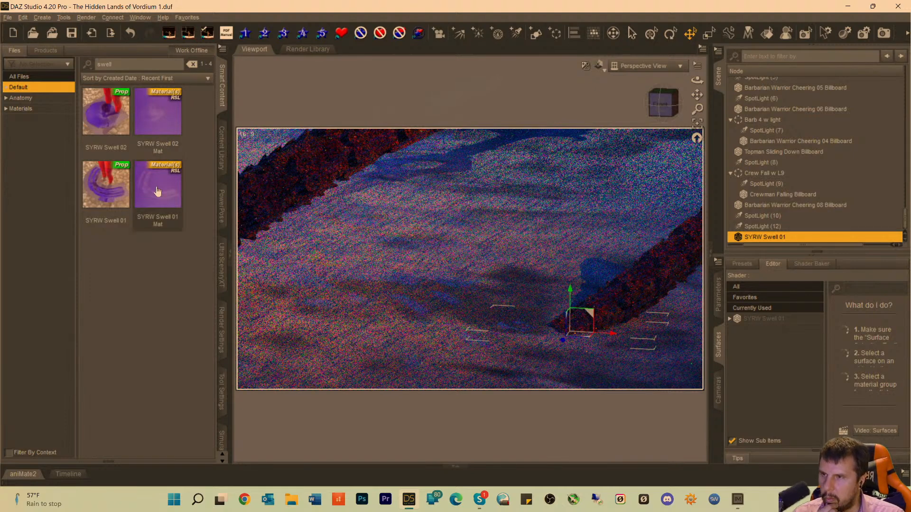
Check the Iray materials and Anatomy categories for swell files, and return to the full file list.
mouse_move(108, 202)
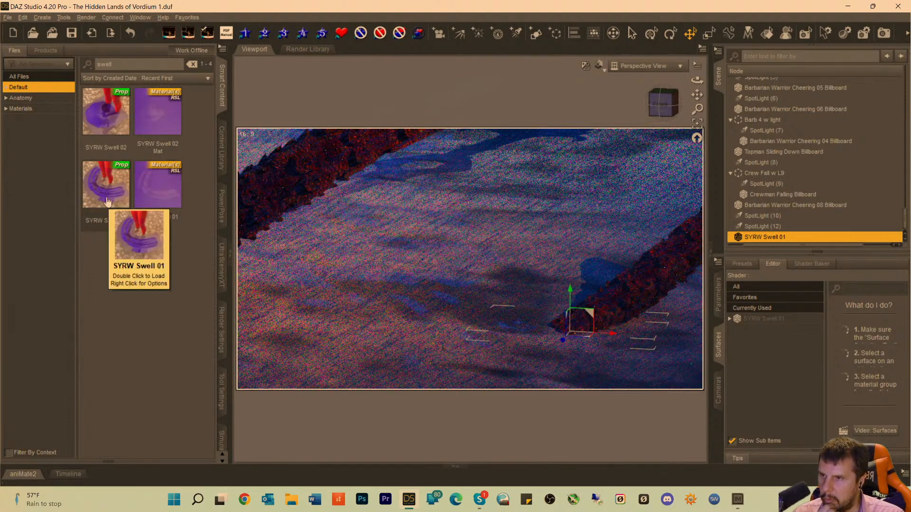
click(6, 109)
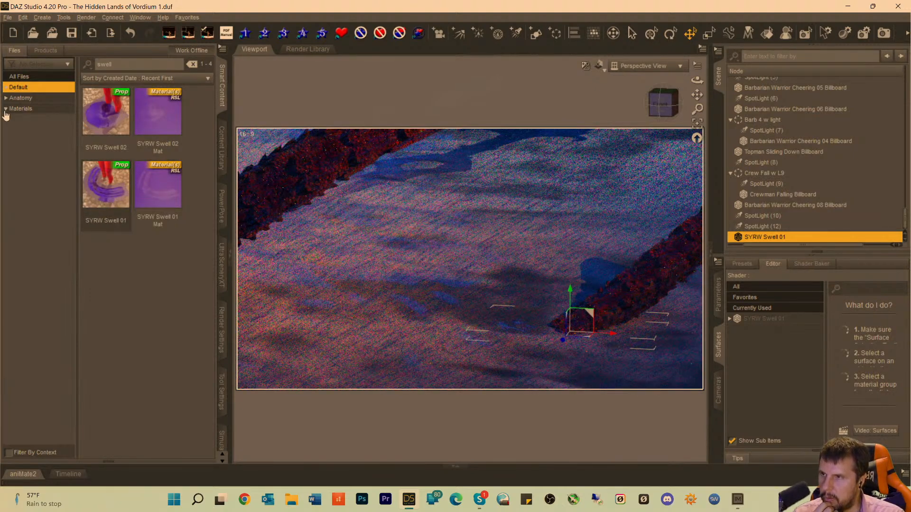
click(17, 120)
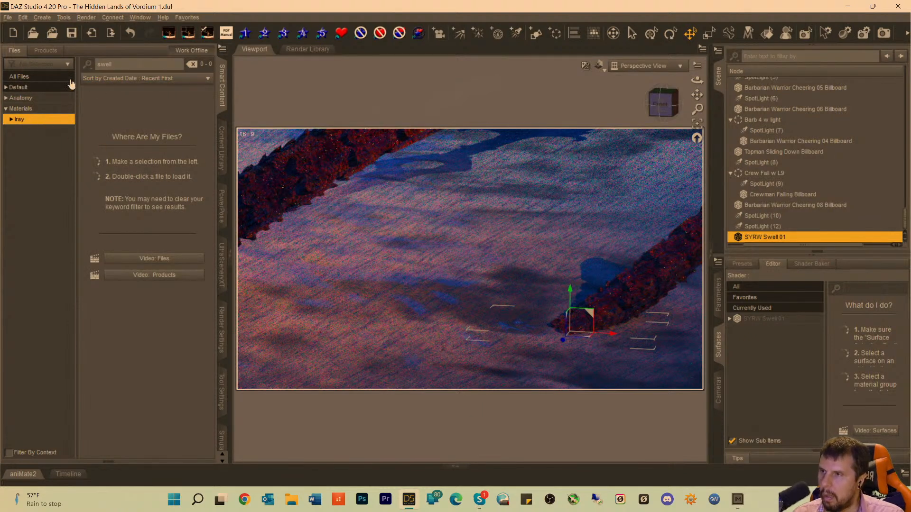
click(24, 98)
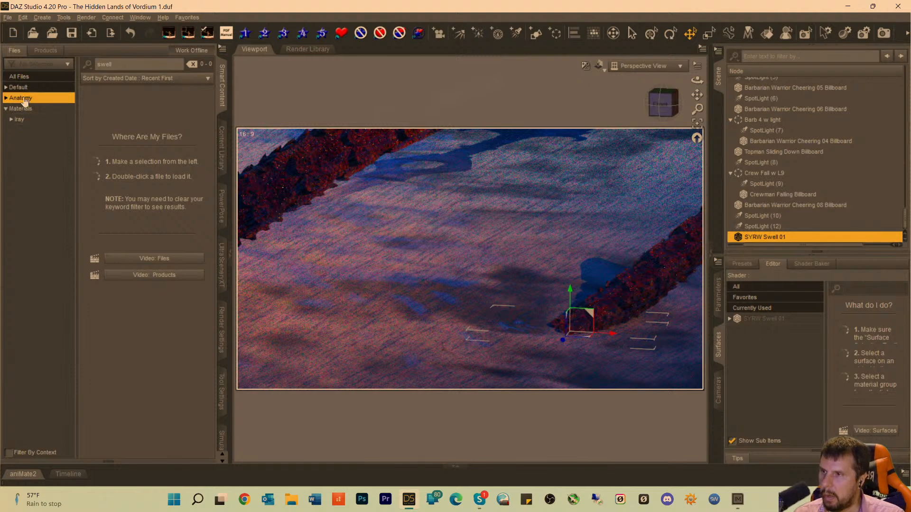
click(17, 77)
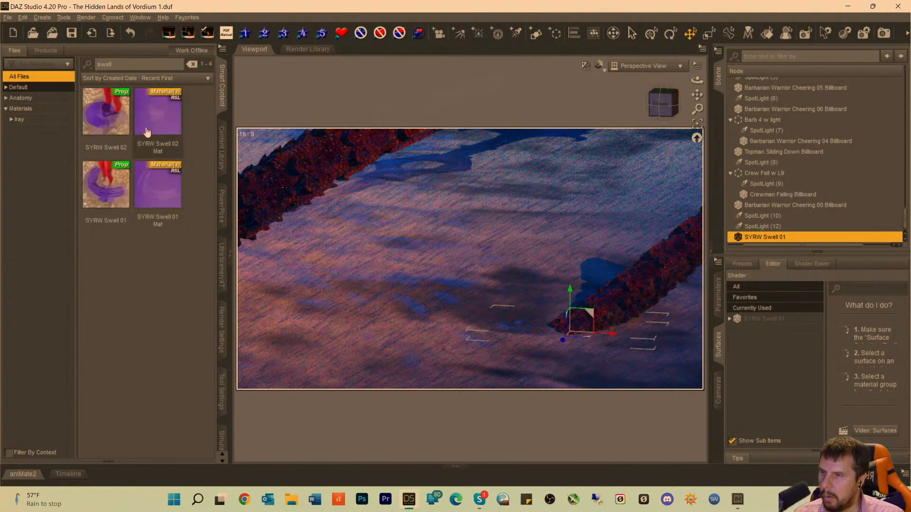
Explore the product that SYRW Swell 02 belongs to and look through its Iray material presets.
click(104, 117)
right_click(103, 114)
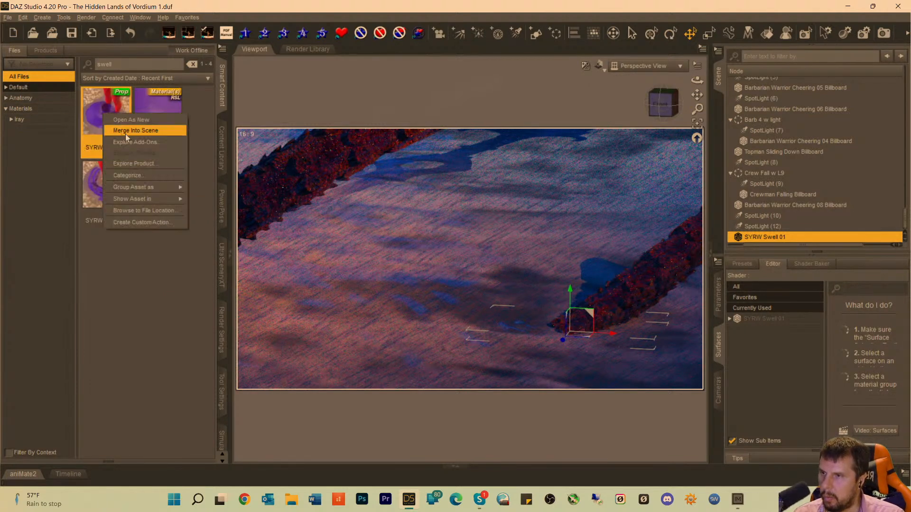
click(127, 163)
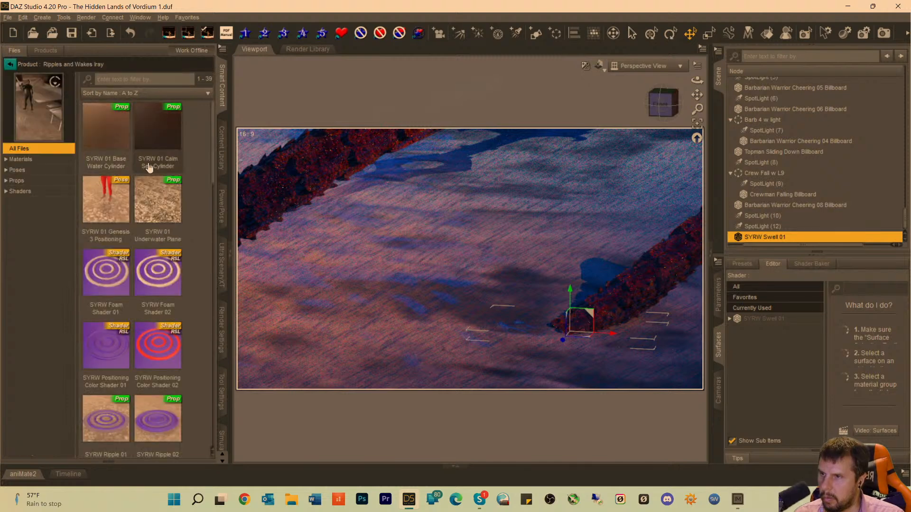
click(7, 159)
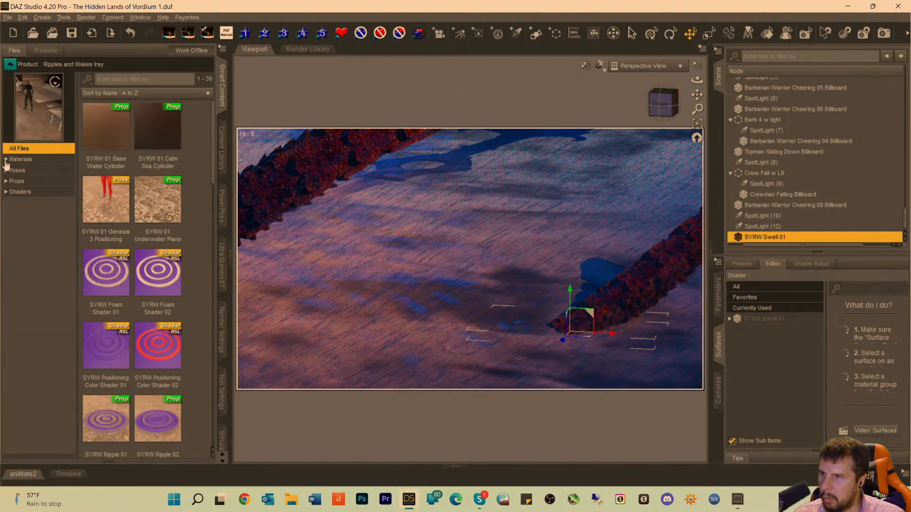
click(19, 170)
scroll(179, 256, down, 3)
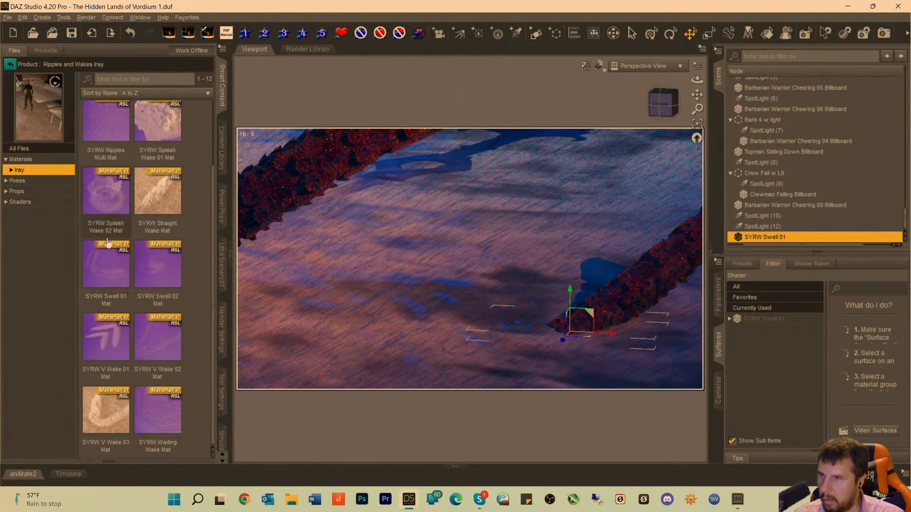
scroll(105, 182, up, 2)
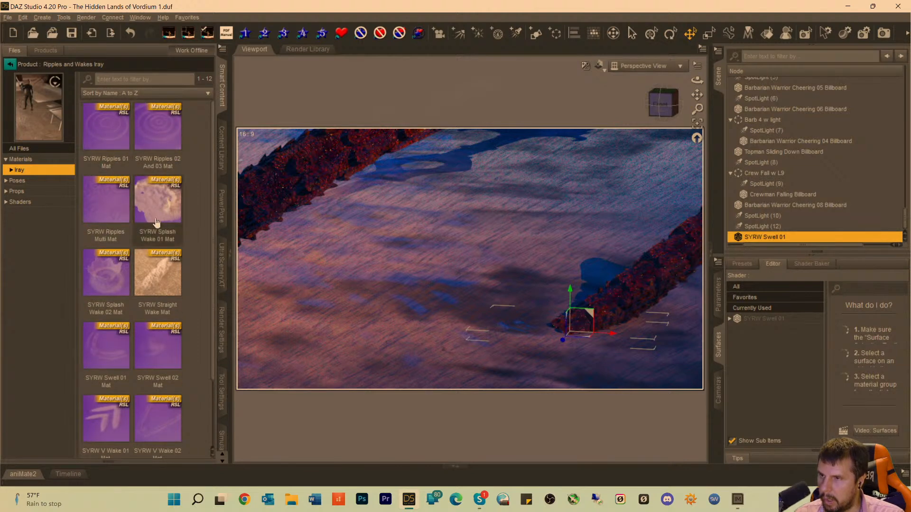
scroll(148, 276, down, 2)
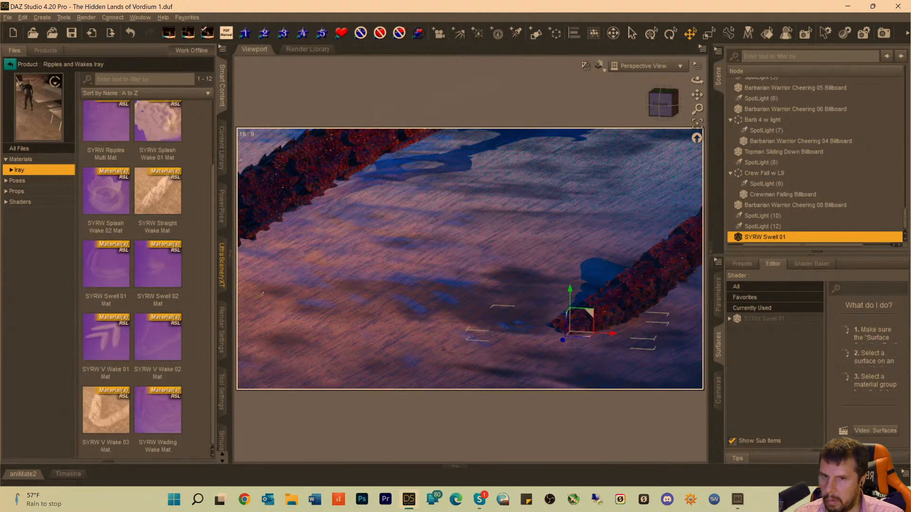
Review the SYRW Swell 01 surface settings and raise its Diffuse Roughness to 0.44.
click(771, 321)
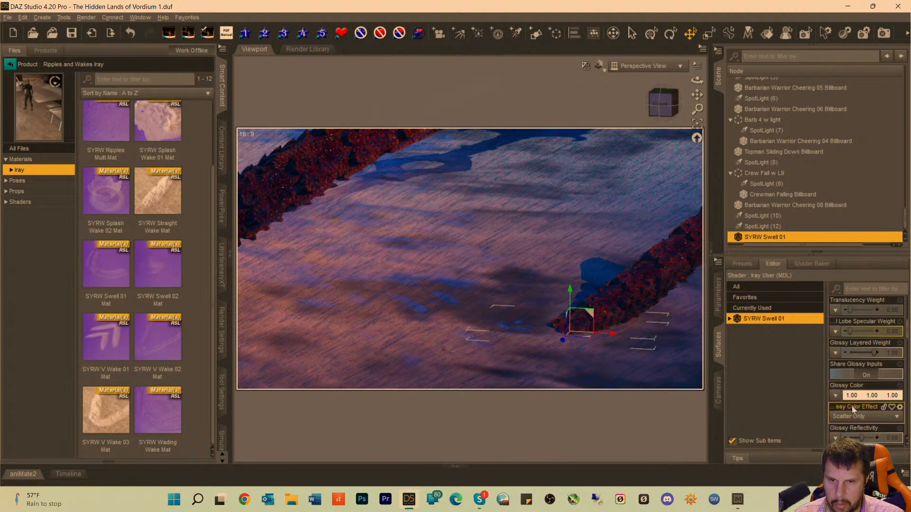
scroll(853, 404, up, 5)
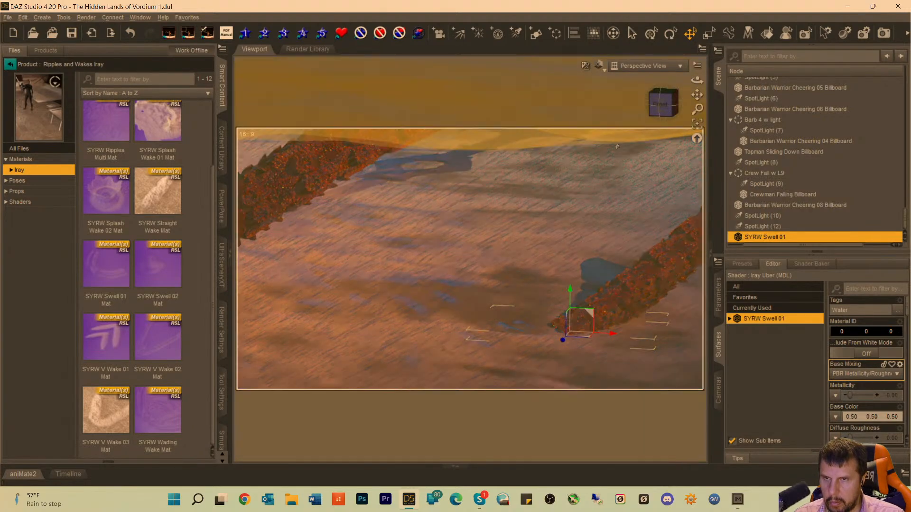
drag(663, 106, 661, 105)
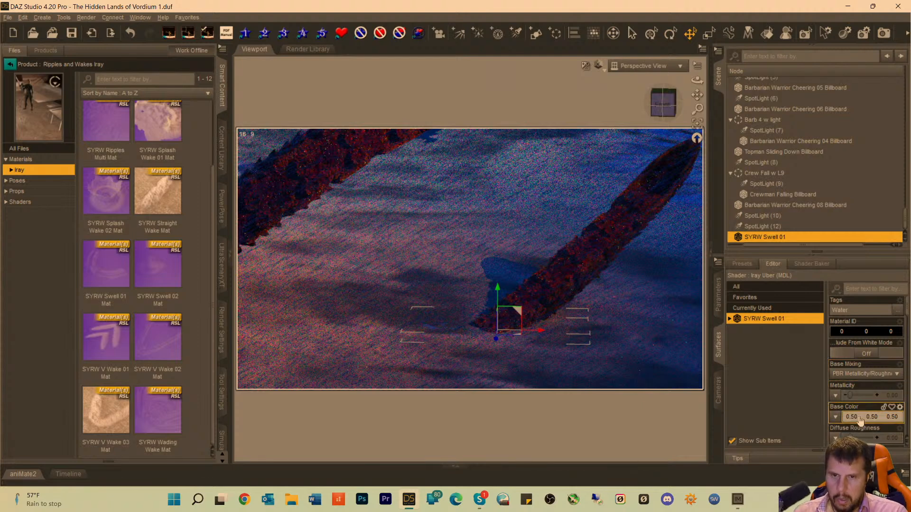
scroll(860, 420, down, 5)
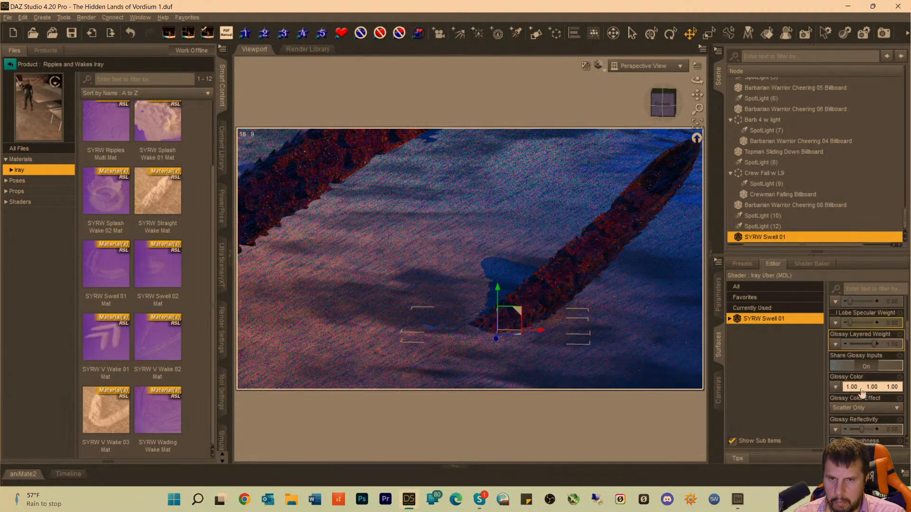
scroll(861, 391, down, 1)
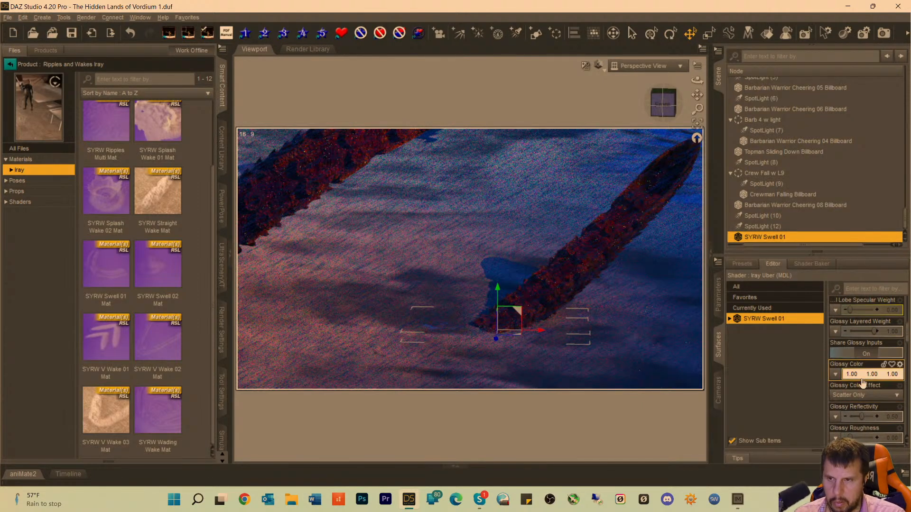
scroll(862, 382, up, 6)
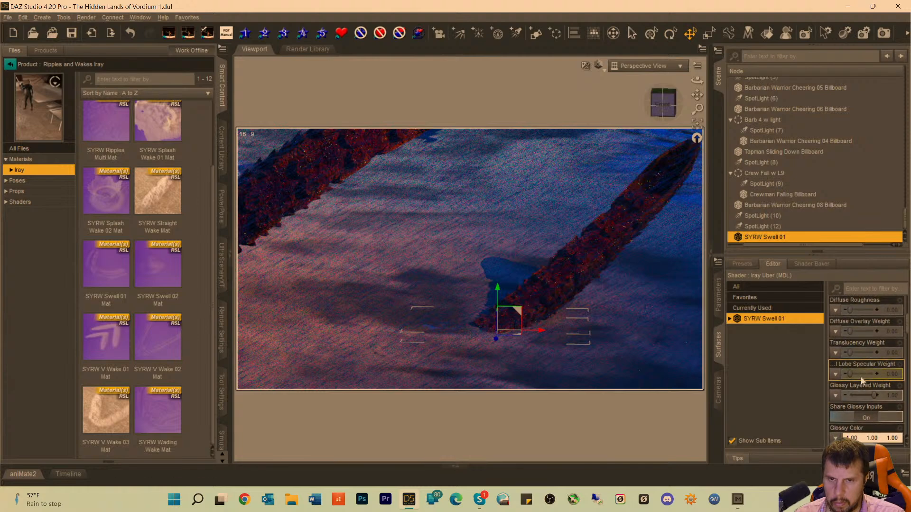
scroll(860, 378, up, 1)
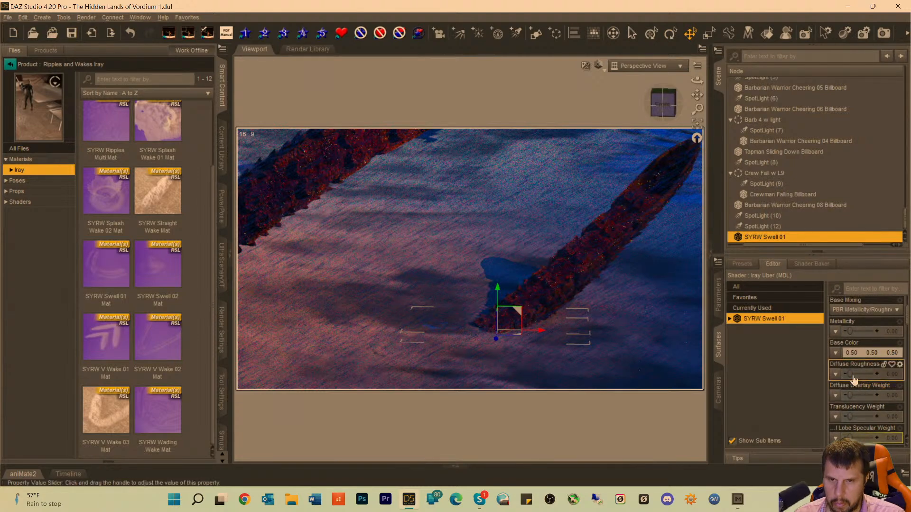
drag(848, 375, 858, 376)
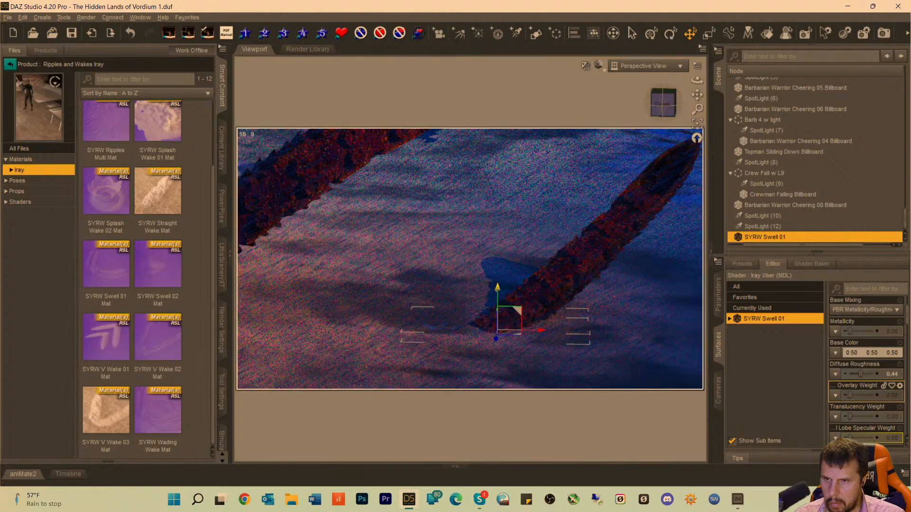
Scale the SYRW Swell 01 prop to 153% and adjust its Y Translate to 20.35 at the shorter tentacle's base.
drag(498, 288, 499, 299)
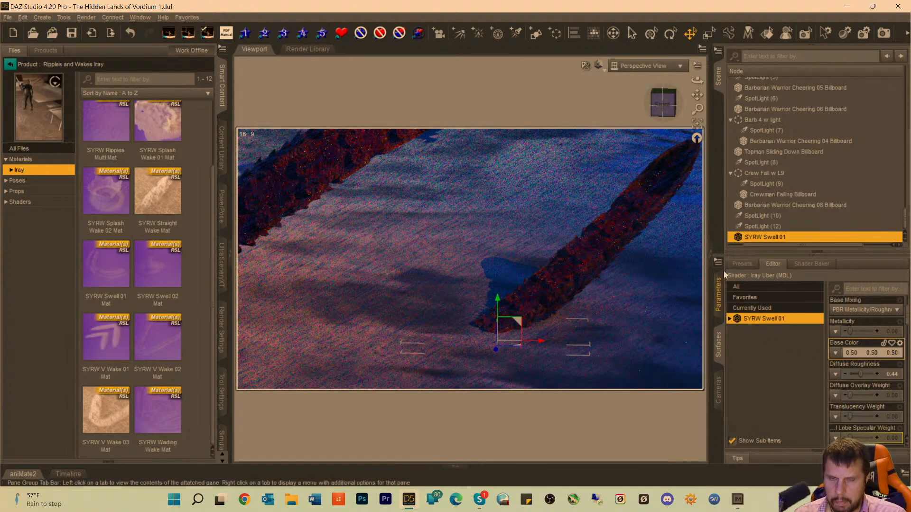
click(718, 300)
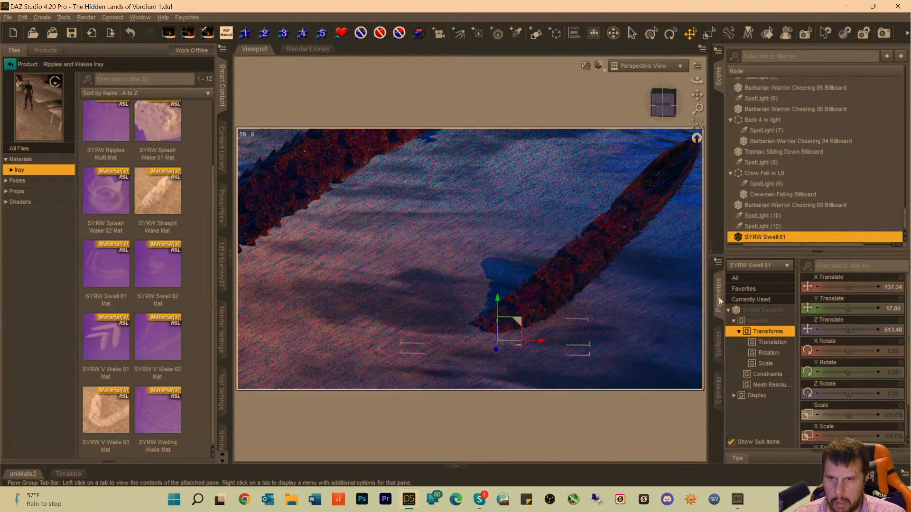
click(762, 311)
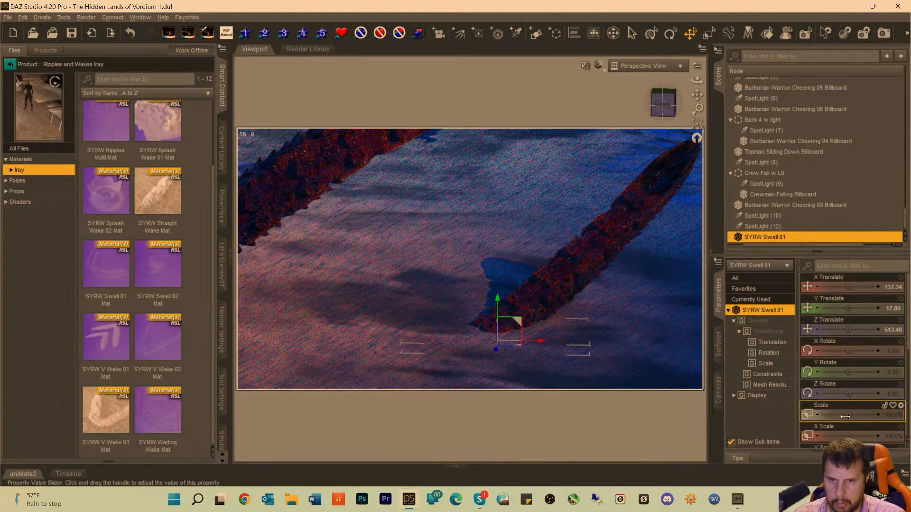
drag(845, 416, 863, 416)
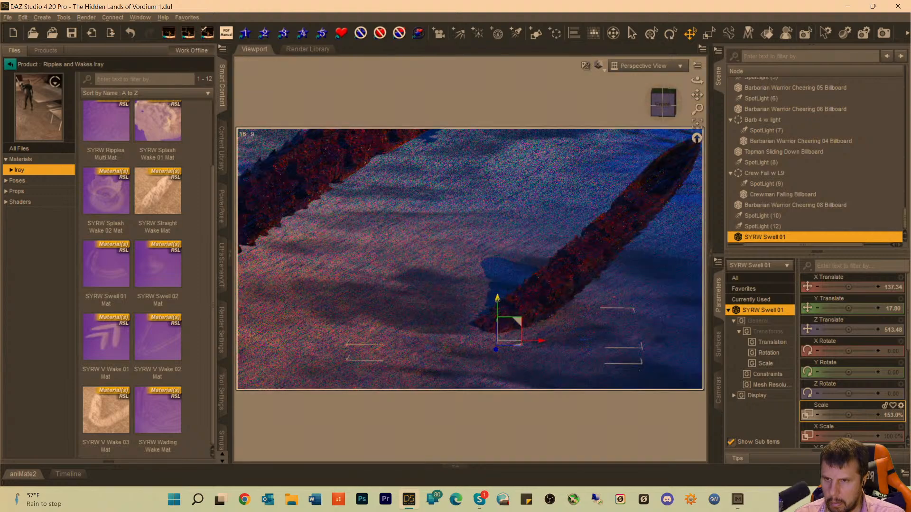
mouse_move(498, 301)
mouse_down()
mouse_move(498, 292)
mouse_move(510, 298)
mouse_up()
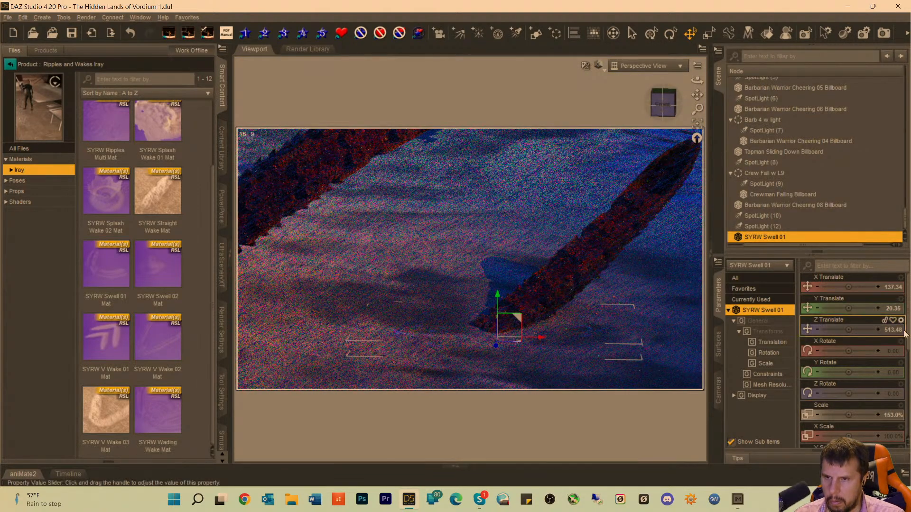
mouse_move(903, 334)
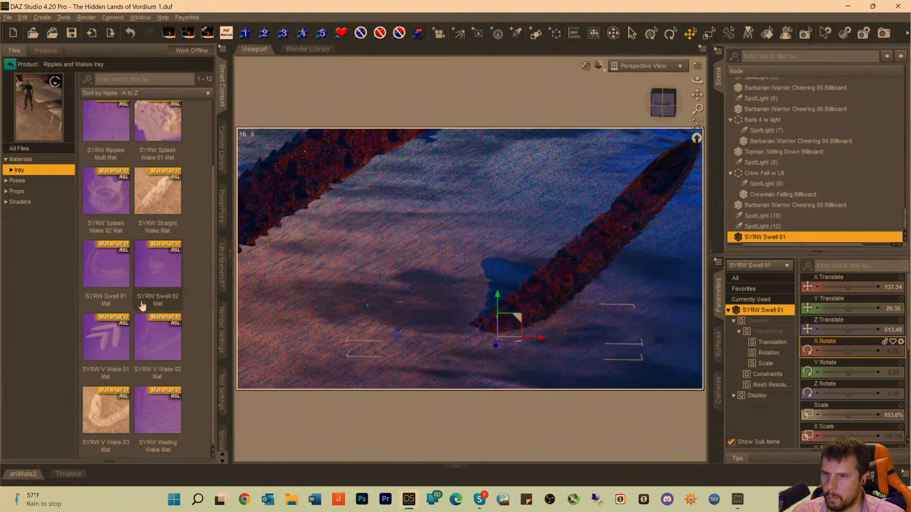
mouse_move(143, 304)
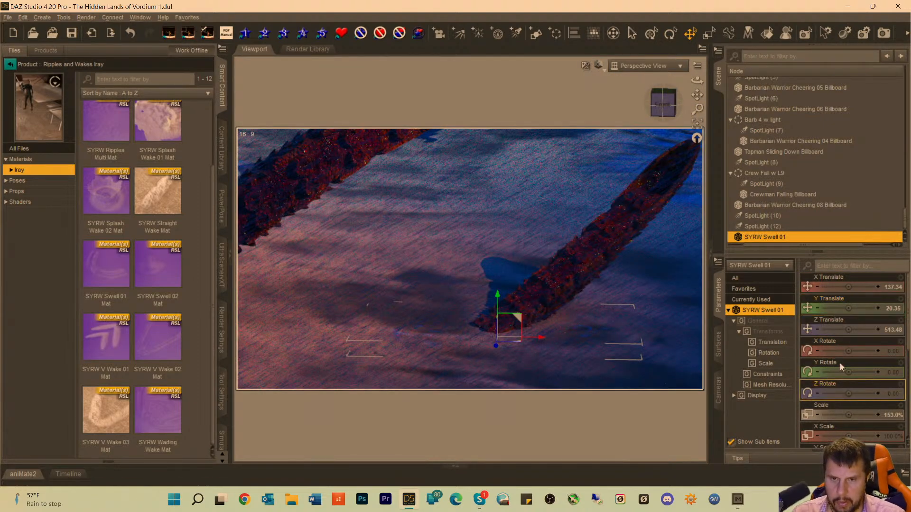
Set the SYRW Swell 01 surface's Diffuse Overlay Weight to 0.49 and its Glossy Roughness to 0.29.
click(719, 345)
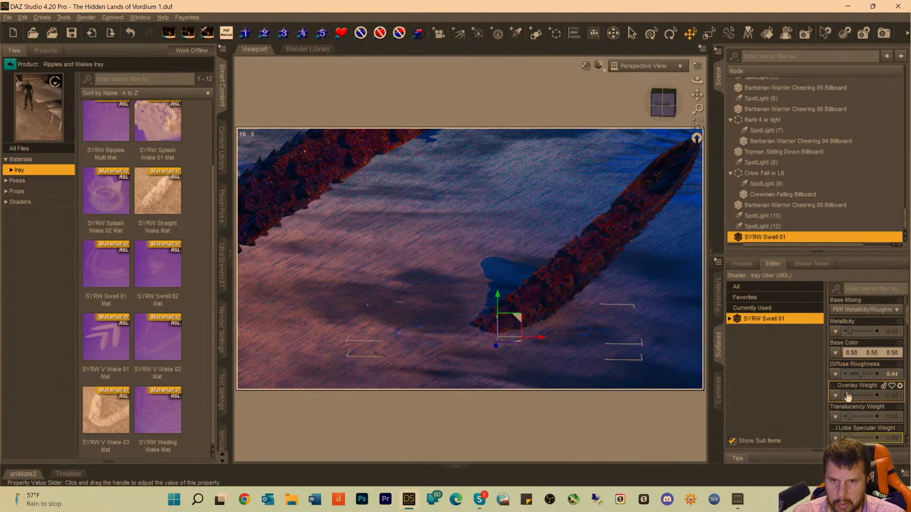
drag(847, 396, 861, 394)
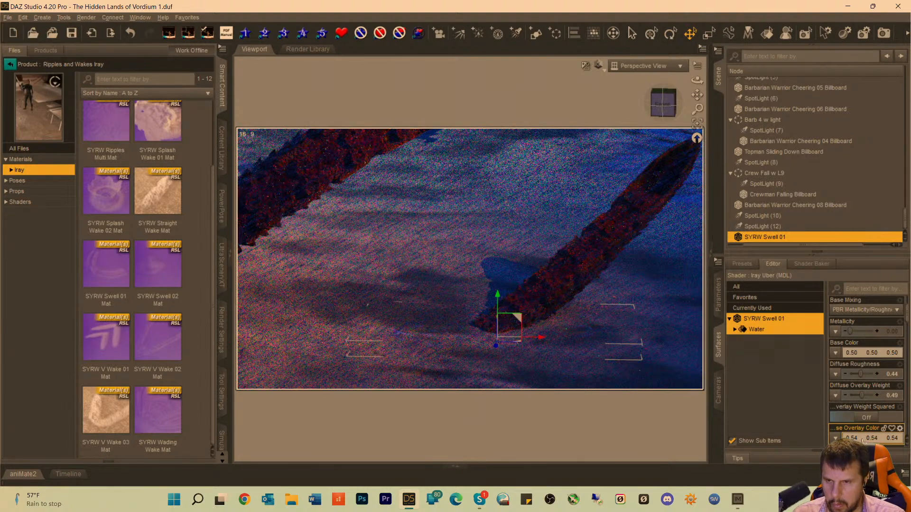
scroll(872, 384, down, 4)
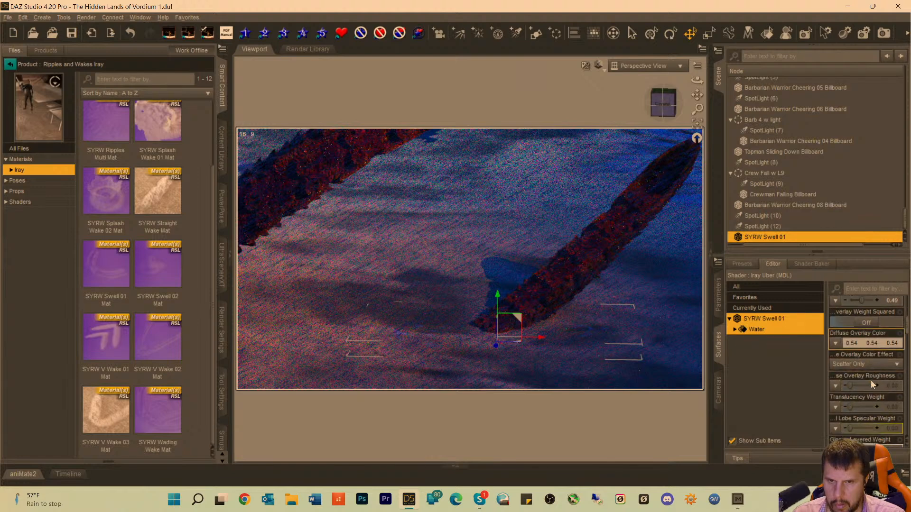
scroll(872, 385, down, 8)
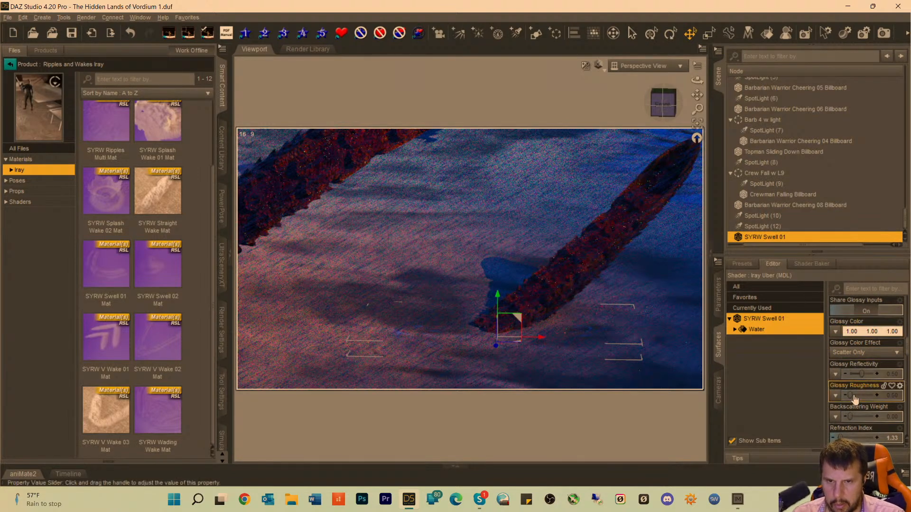
drag(849, 396, 860, 395)
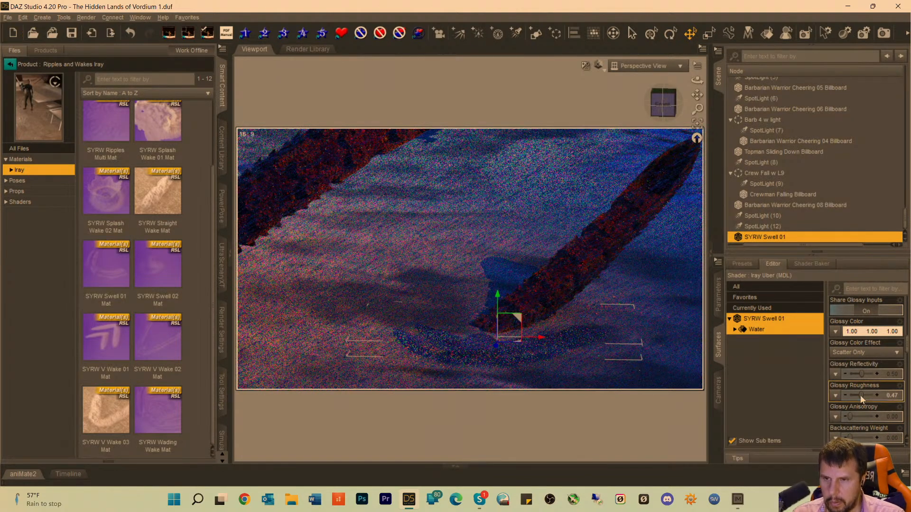
drag(860, 395, 855, 395)
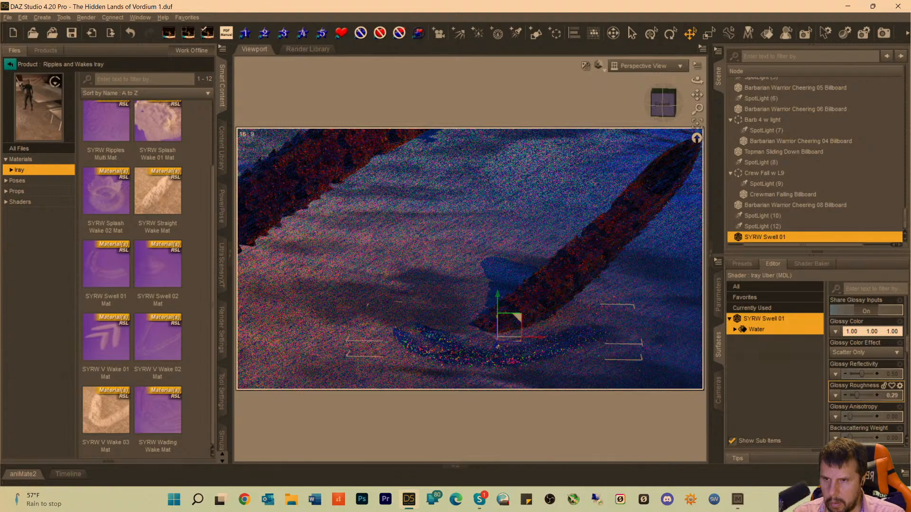
Move the swell back along its Z axis toward the shorter tentacle's base and set its Glossy Roughness to 0.10.
drag(496, 345, 513, 339)
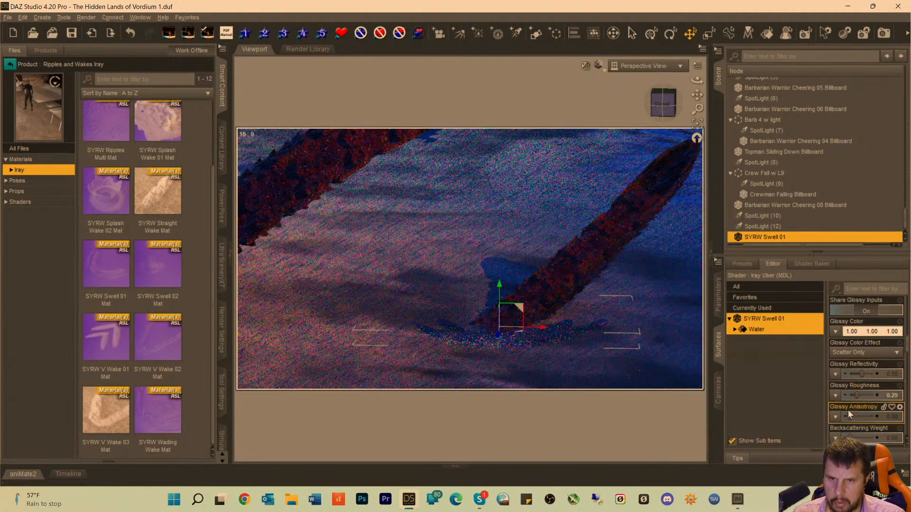
drag(857, 394, 852, 394)
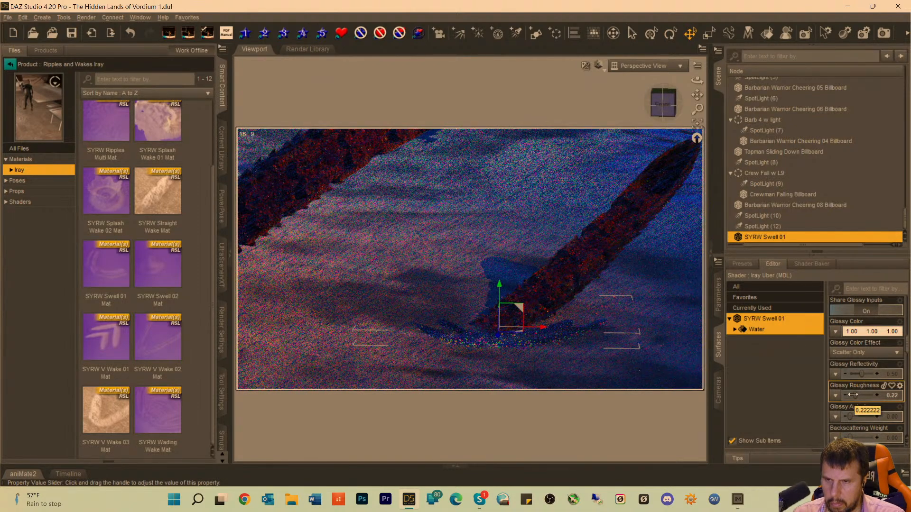
click(892, 396)
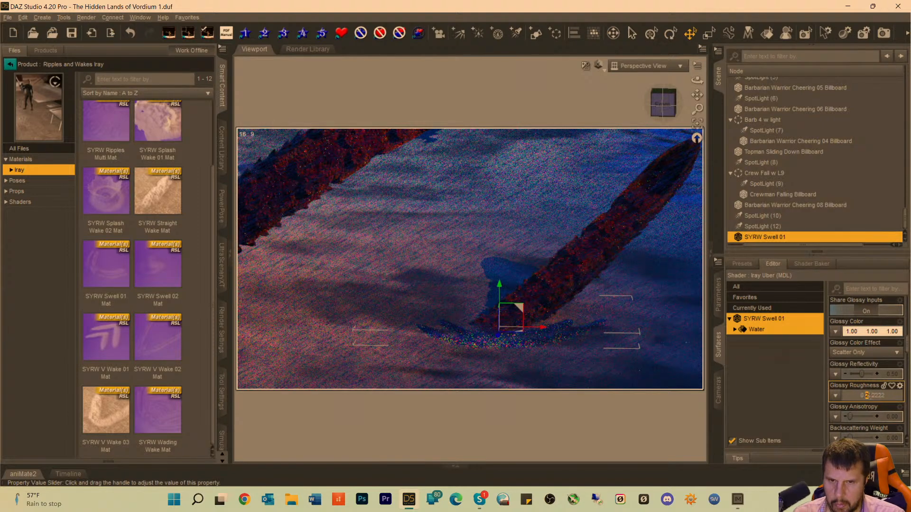
text(1)
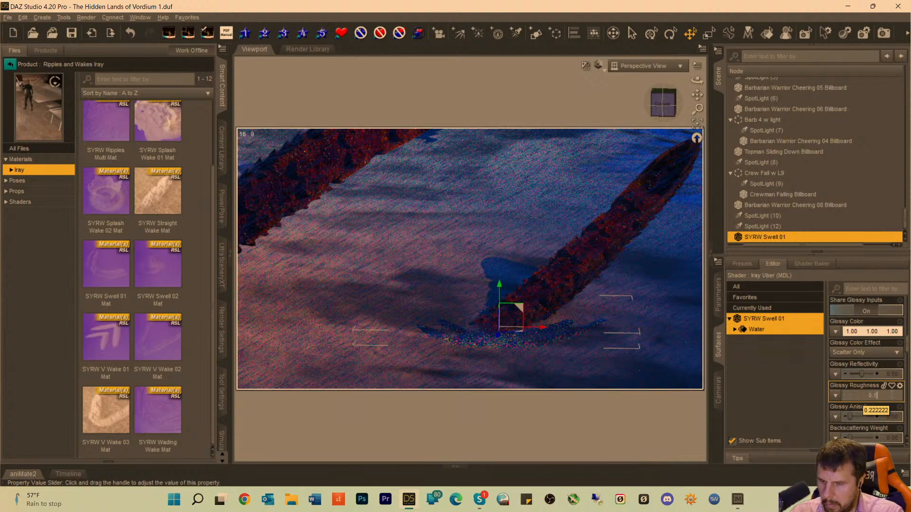
key(Return)
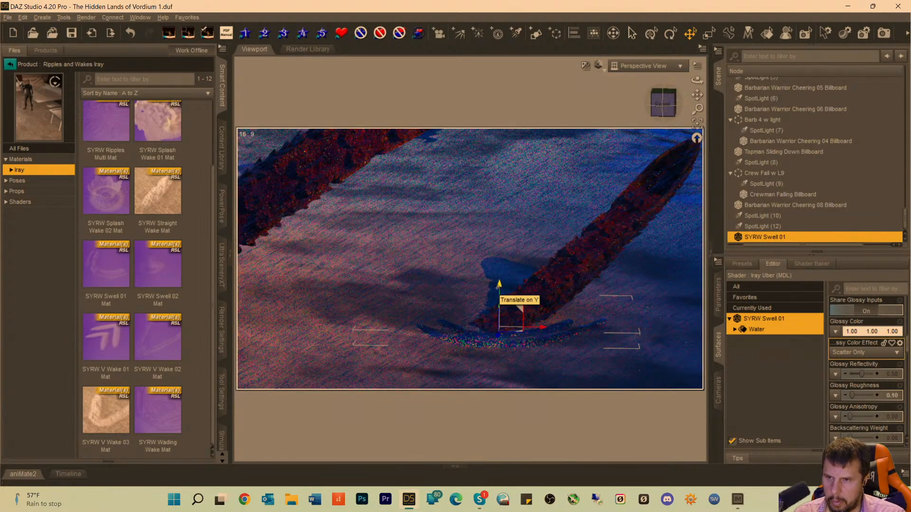
Raise the swell slightly to a Y Translate of 24.09 and set its Glossy Roughness to 0.01.
drag(498, 287, 498, 283)
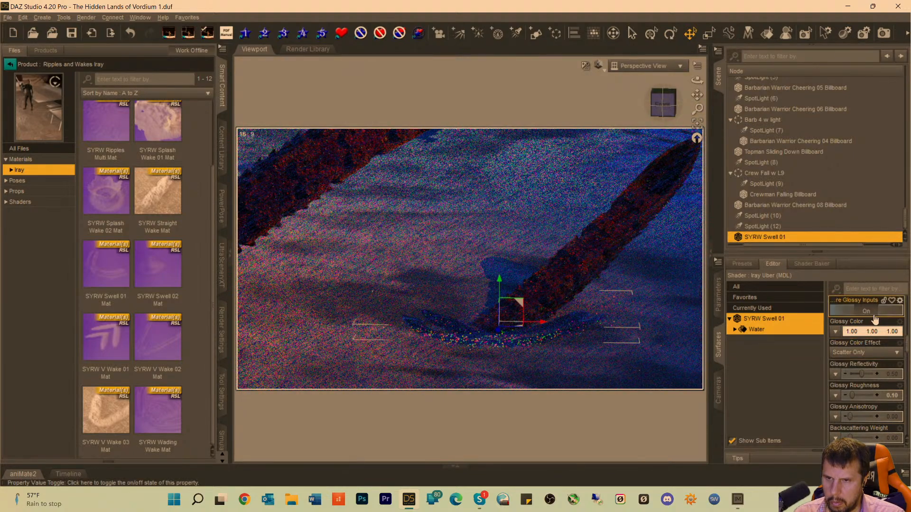
click(894, 398)
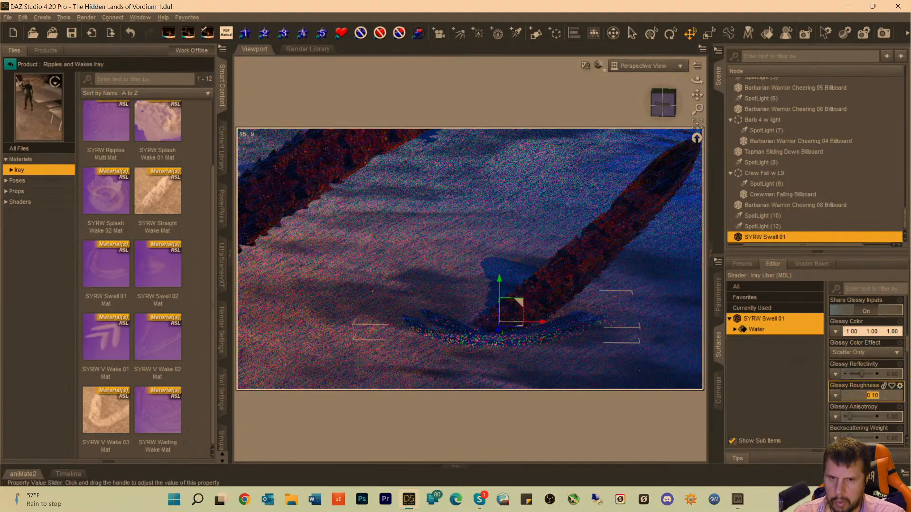
click(871, 396)
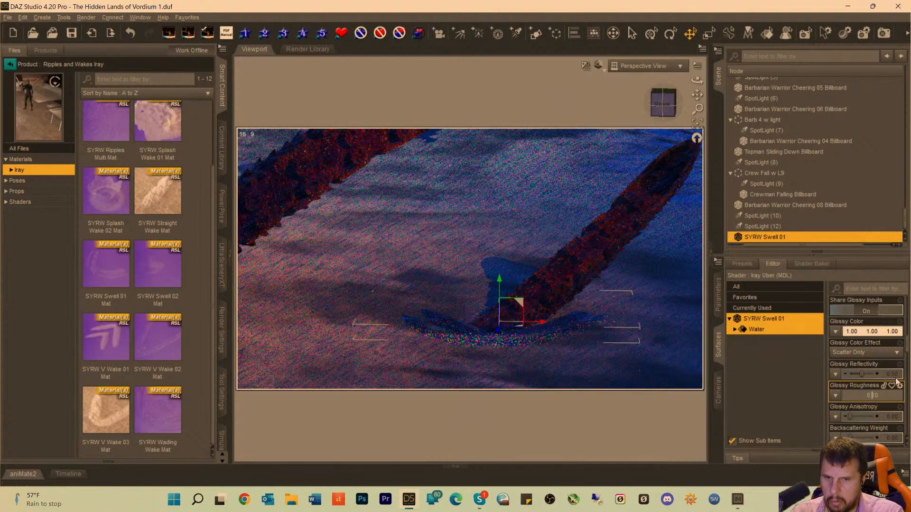
text(0)
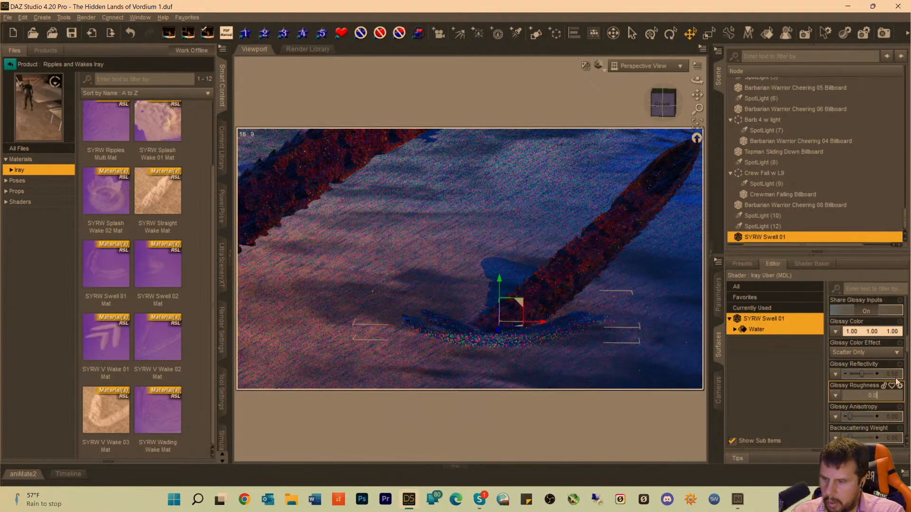
key(Return)
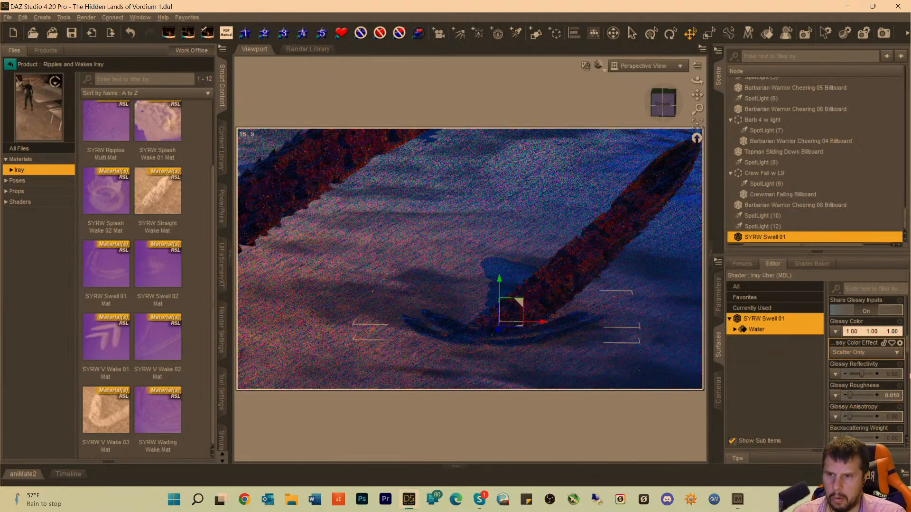
Reduce the Glossy Roughness of SYRW Swell 01 through 0.001 to 0.0001.
click(892, 396)
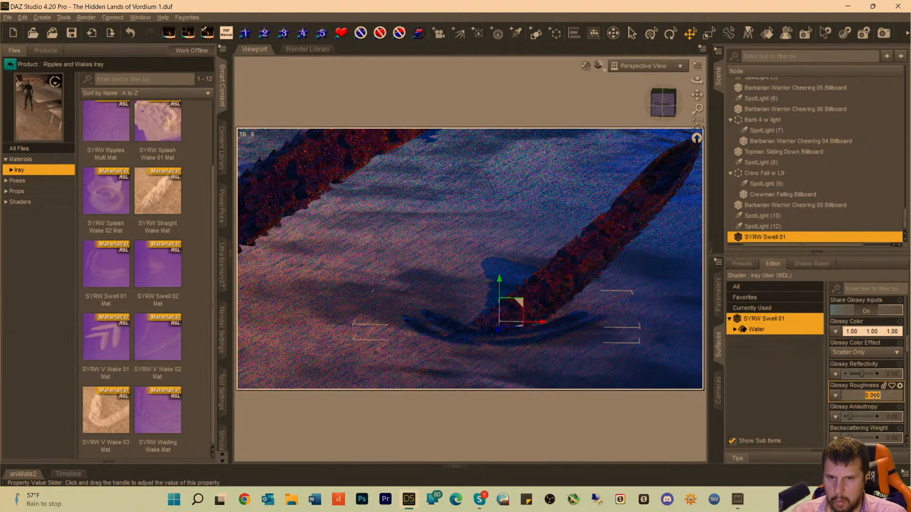
text(0.001)
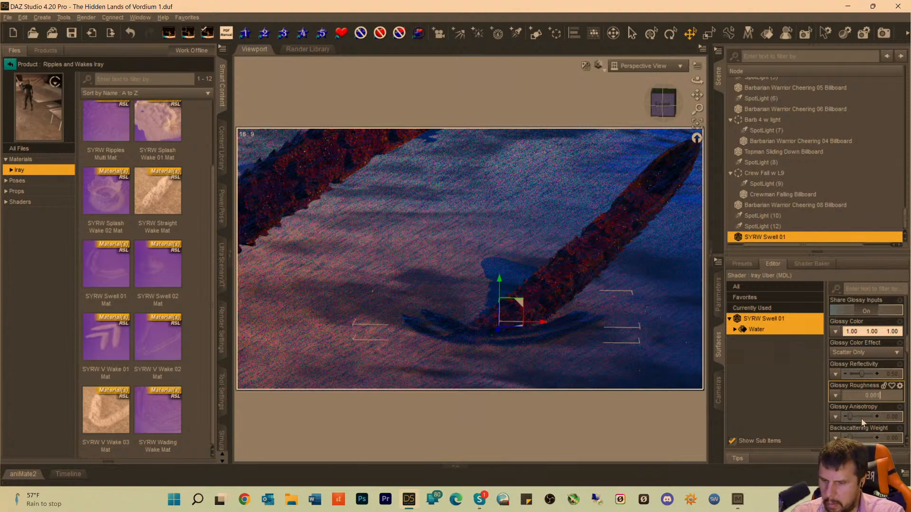
key(Return)
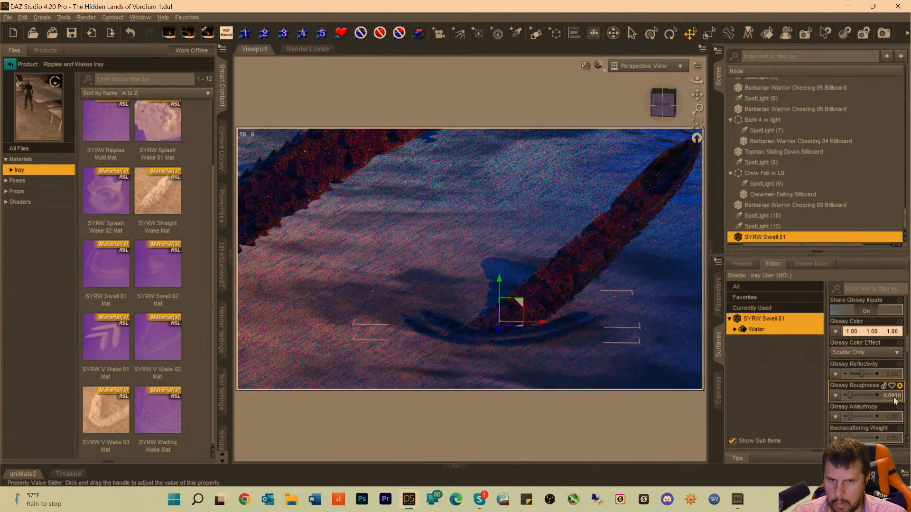
click(894, 399)
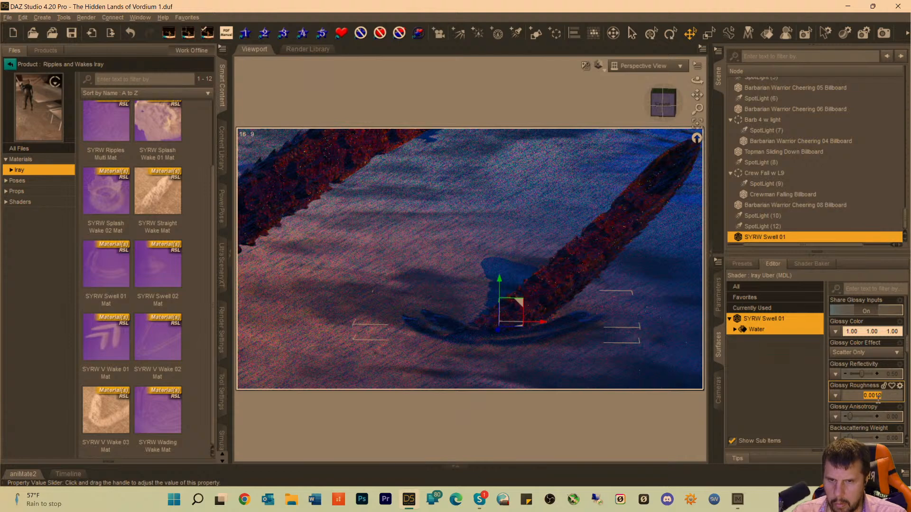
key(Return)
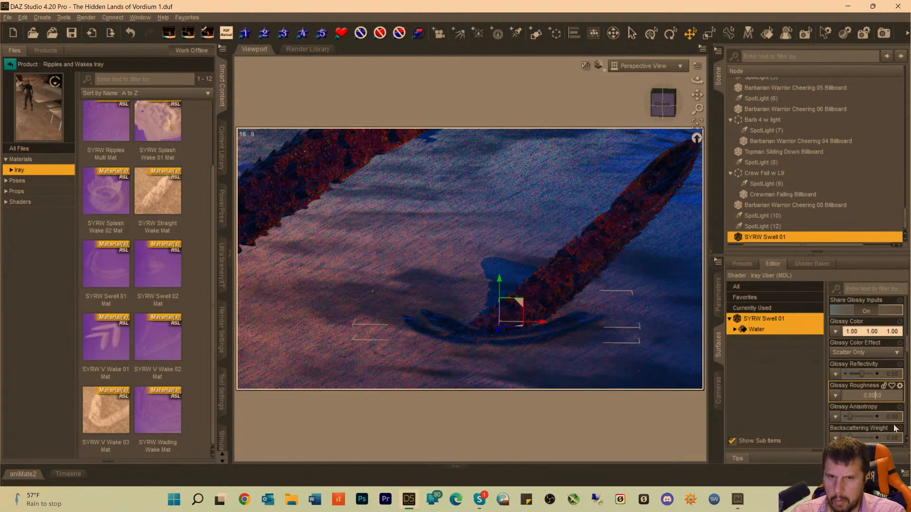
text(1)
key(Return)
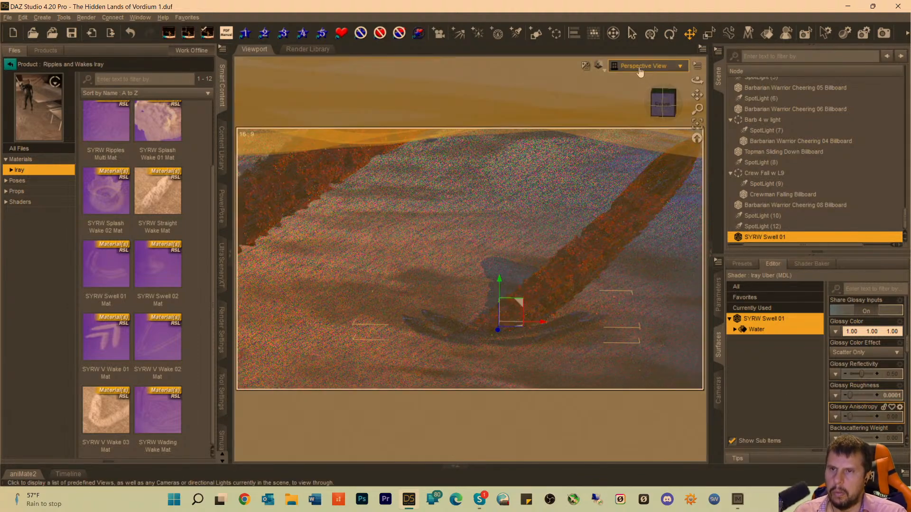
View the scene through the Camera and deselect the swell to check its shading in the full composition.
click(640, 66)
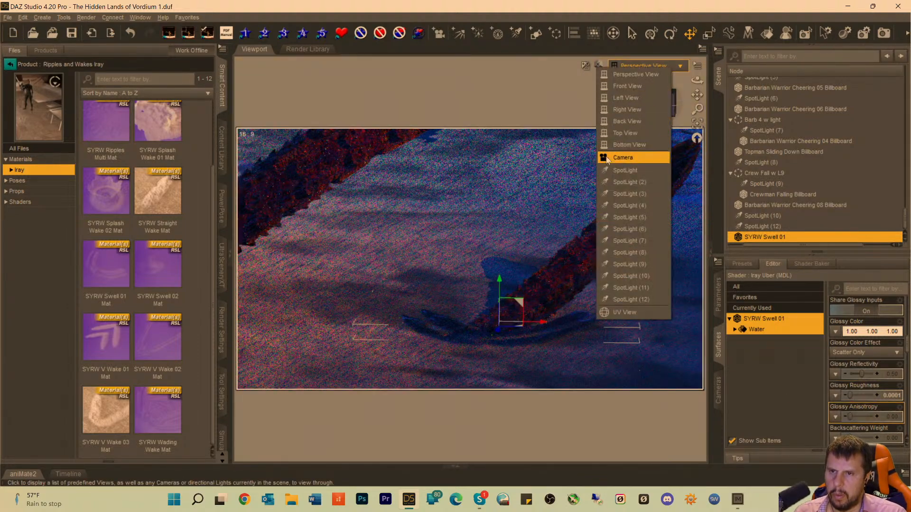
click(623, 157)
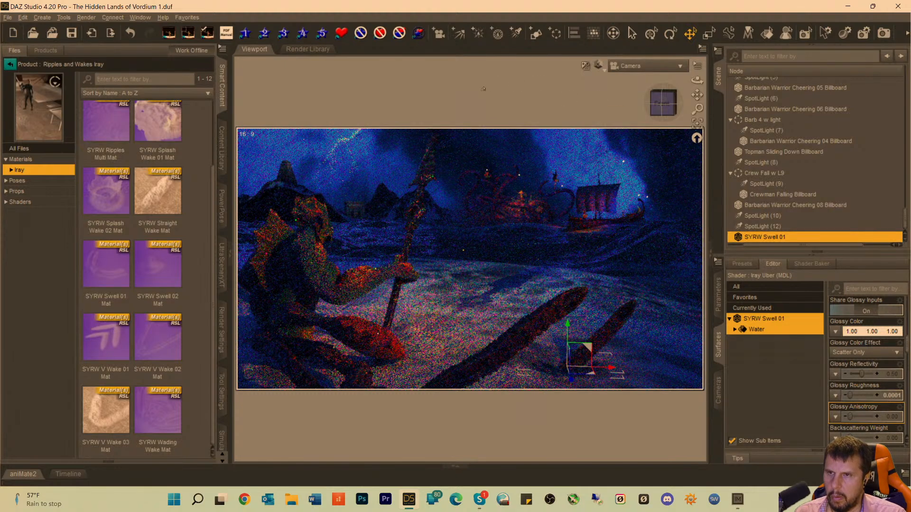
click(481, 90)
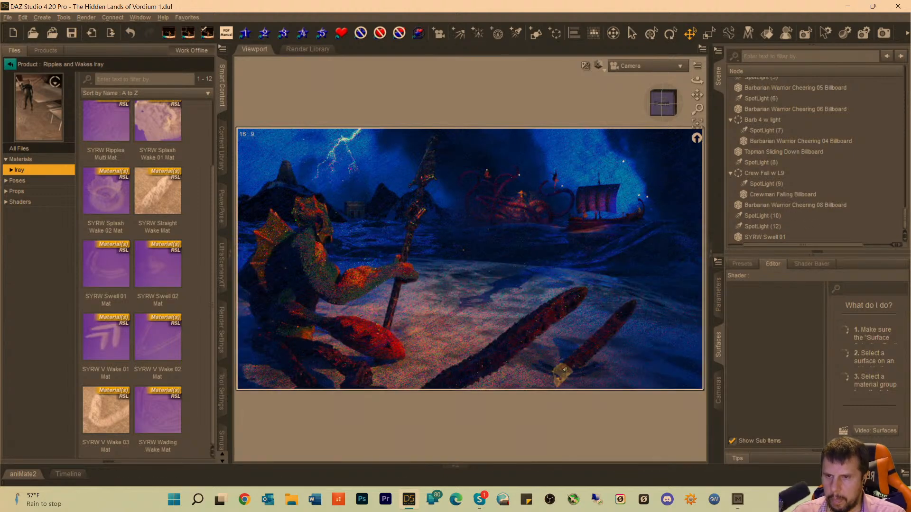
Reselect SYRW Swell 01 at the shorter tentacle's base and reduce its overall Scale to 129.7%.
click(549, 374)
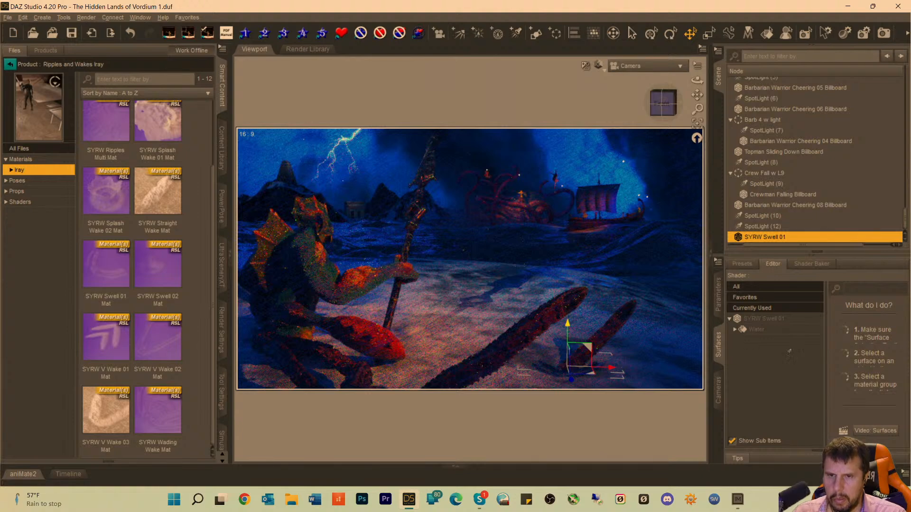
click(719, 294)
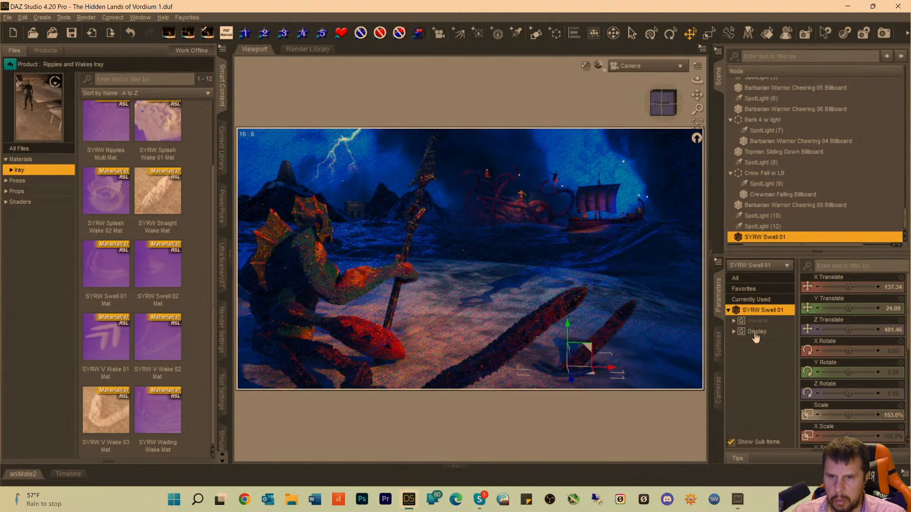
drag(848, 415, 844, 414)
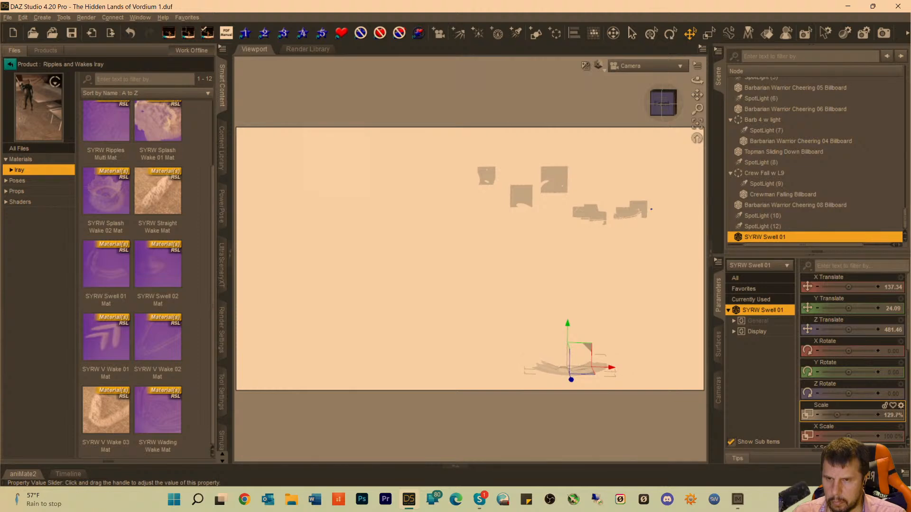
Reduce the overall Scale of SYRW Swell 01 to 114.9% and deselect it to check the full composition.
drag(835, 414, 831, 415)
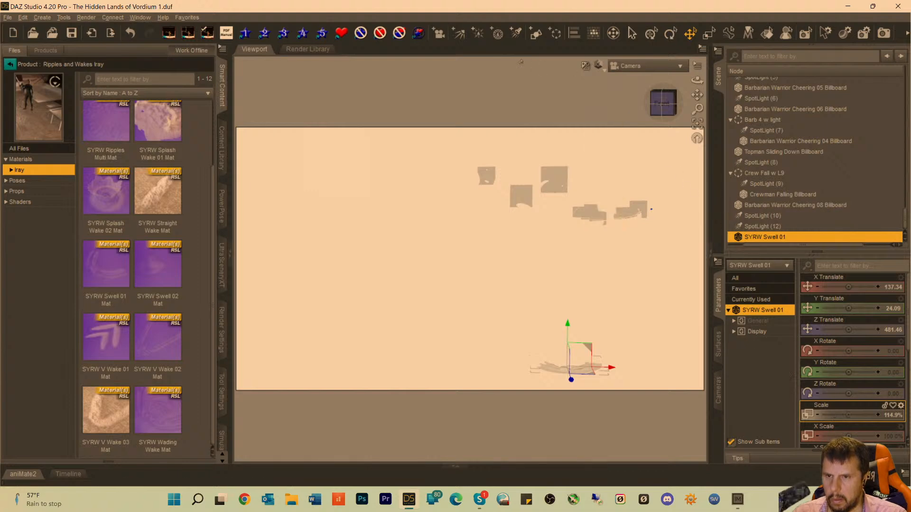
click(478, 78)
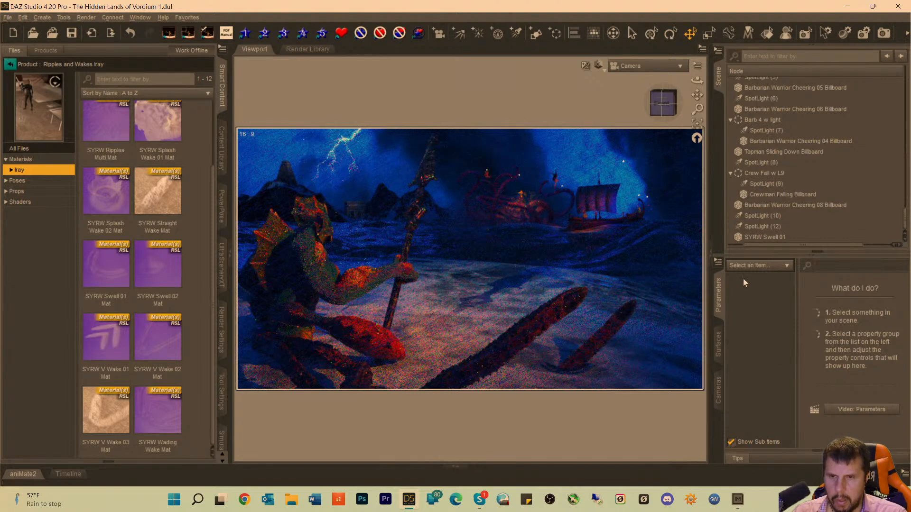
Select the Water surface of SYRW Swell 01 and lower its Glossy Reflectivity through 0.38 to 0.27.
click(718, 343)
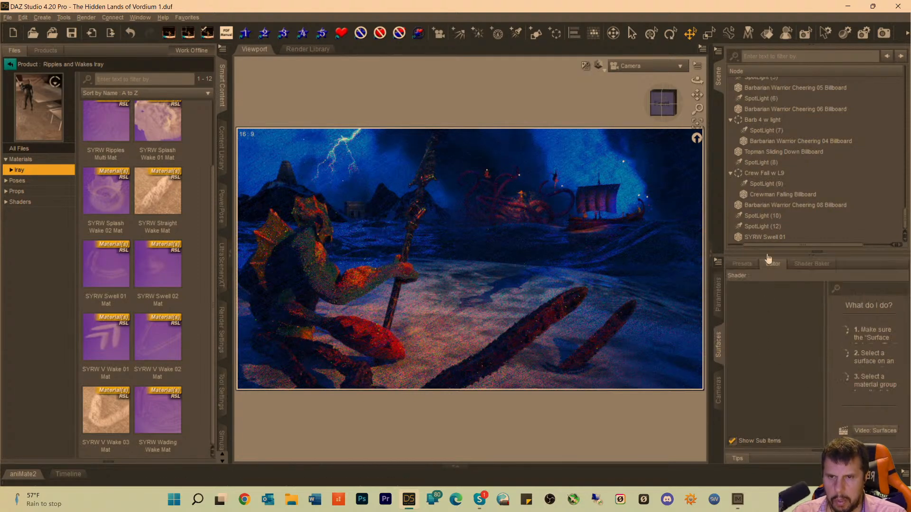
click(577, 374)
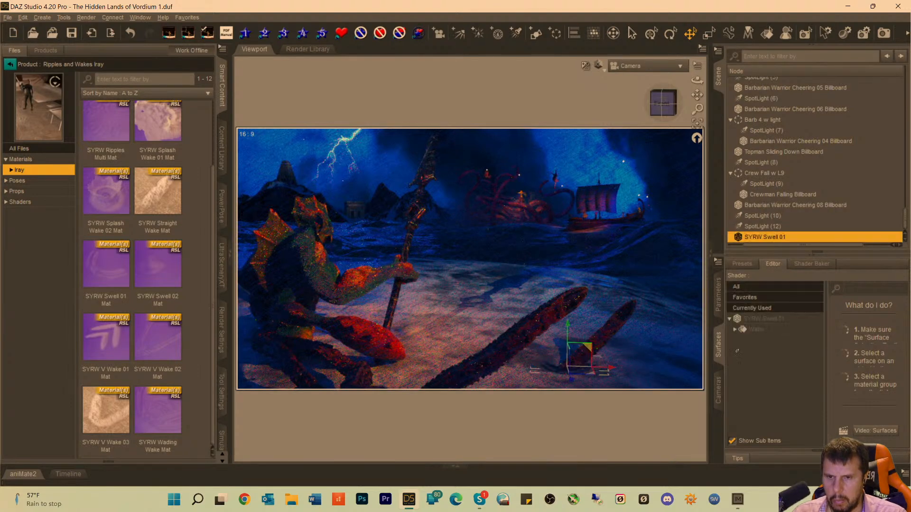
click(758, 329)
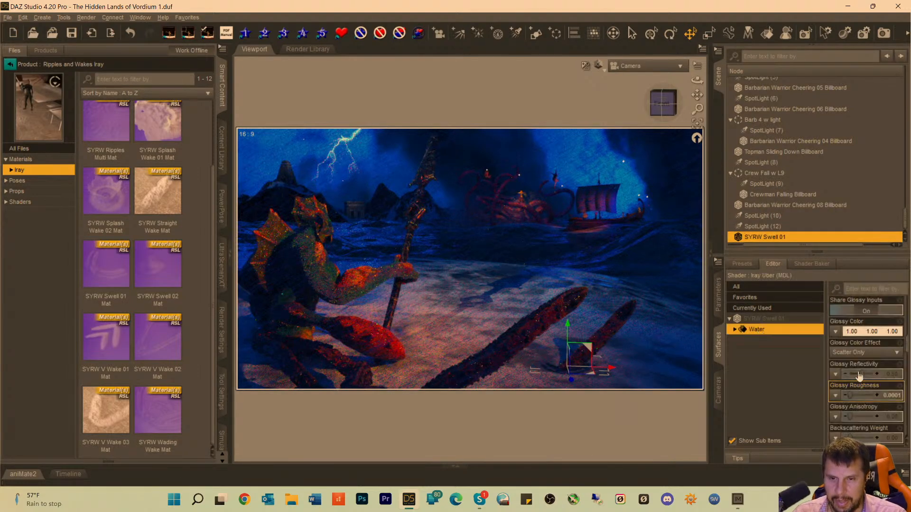
scroll(881, 404, down, 10)
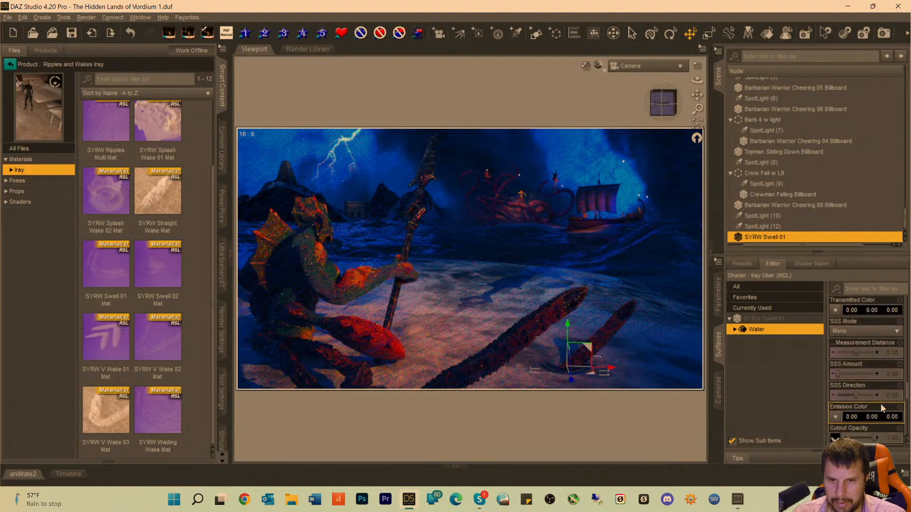
scroll(882, 408, up, 3)
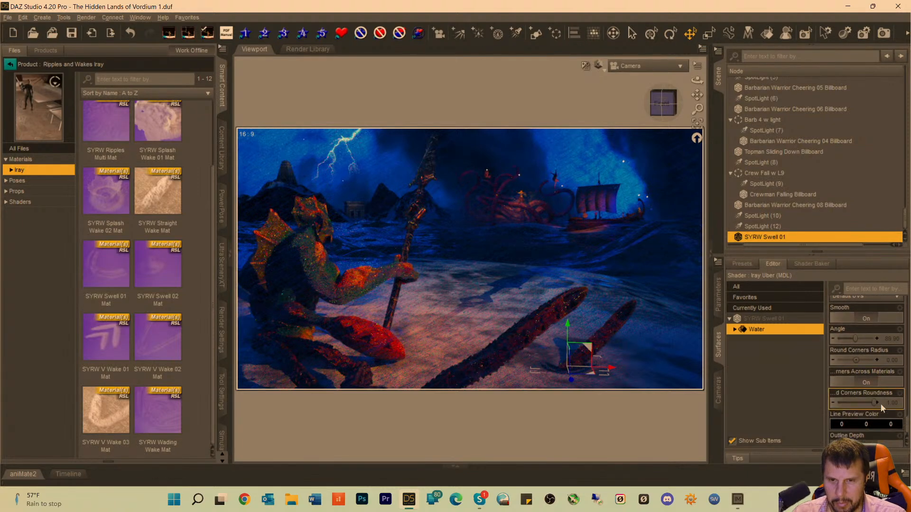
scroll(882, 407, up, 10)
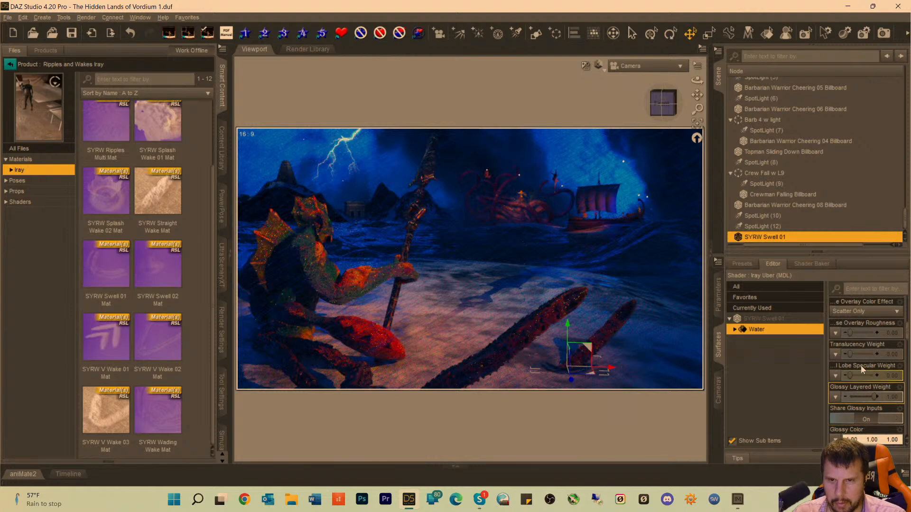
scroll(871, 403, down, 3)
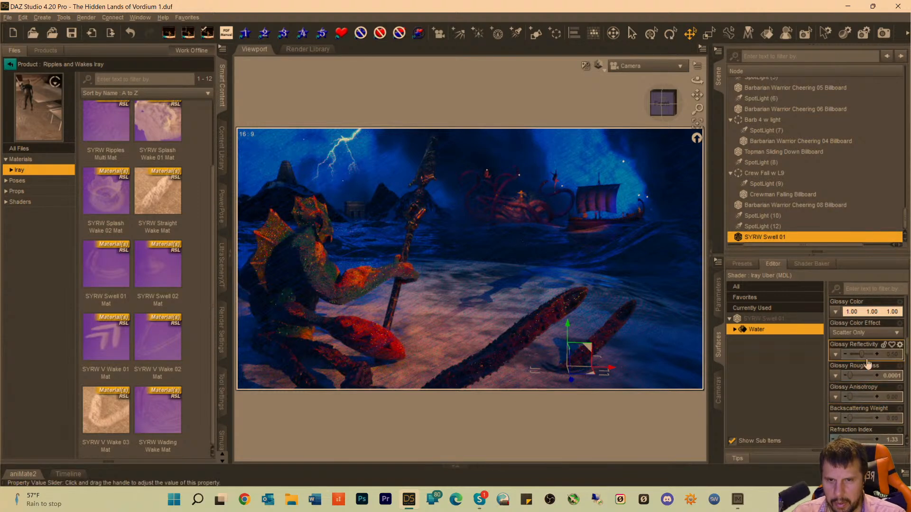
drag(862, 356, 859, 356)
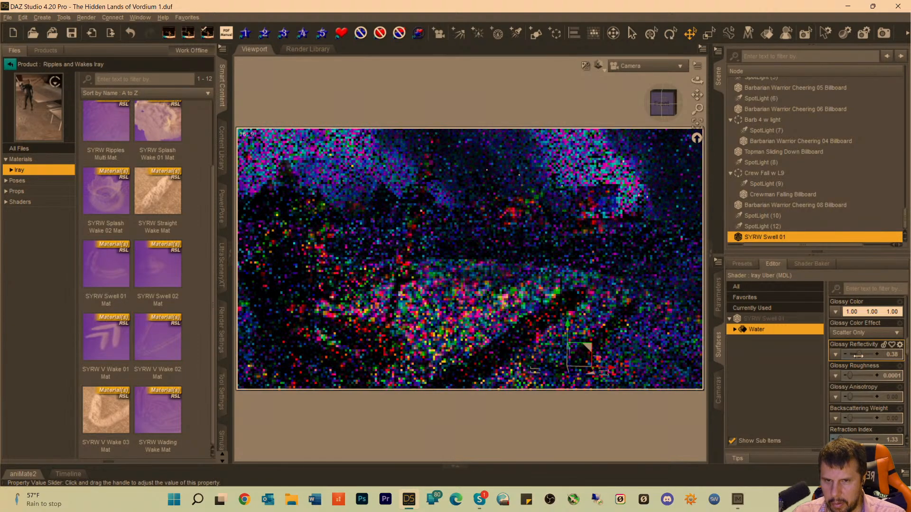
drag(858, 356, 854, 356)
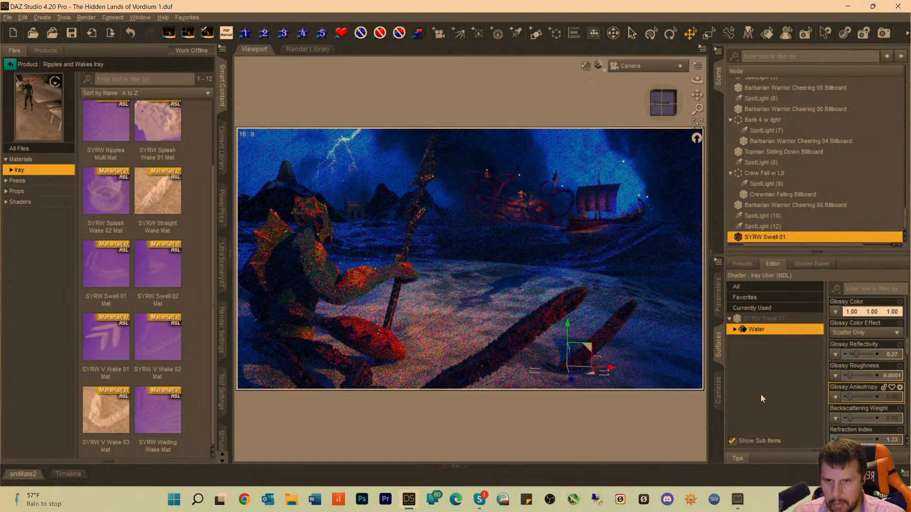
Try a Glossy Roughness of 0.022, return it to 0, and set Glossy Reflectivity through 1.00 to 0.31.
drag(851, 376, 847, 377)
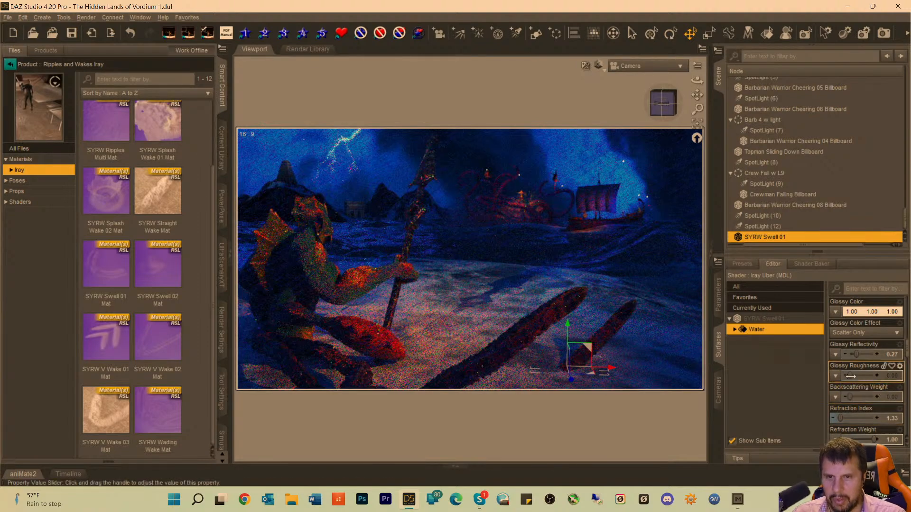
mouse_move(850, 377)
drag(851, 376, 851, 376)
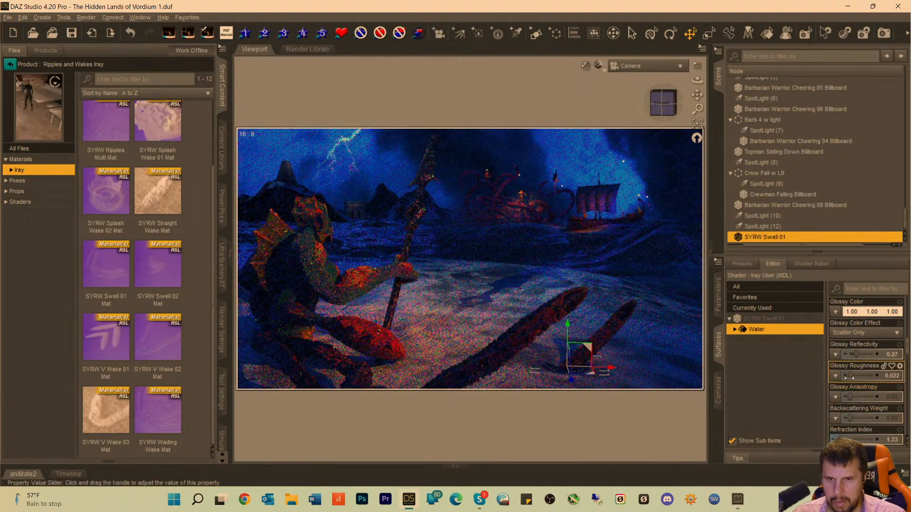
drag(849, 376, 882, 356)
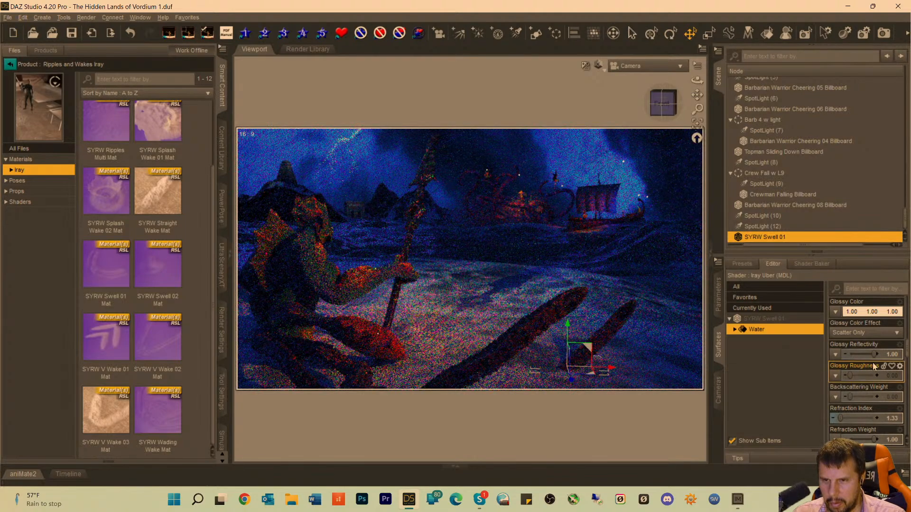
drag(874, 354, 862, 355)
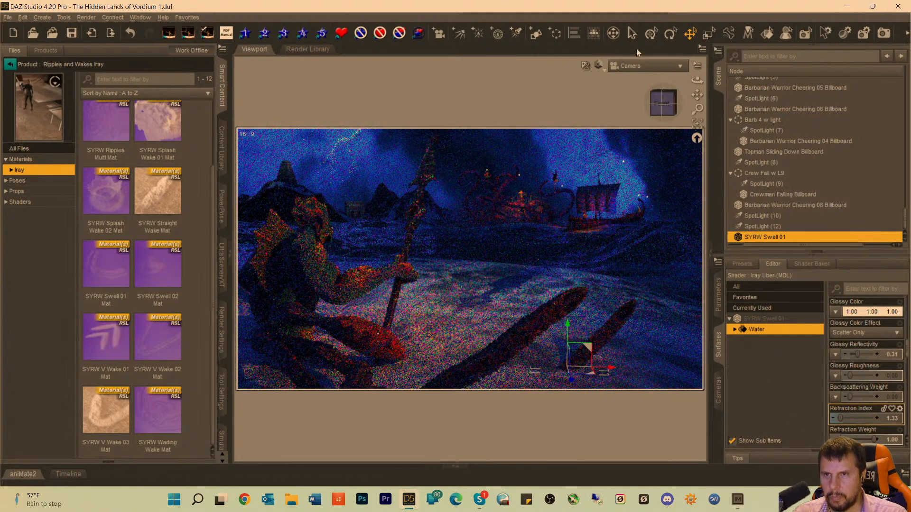
Switch to the Perspective View of the tentacle base and set the Water surface's Glossy Roughness to 0.00001.
click(635, 66)
click(637, 72)
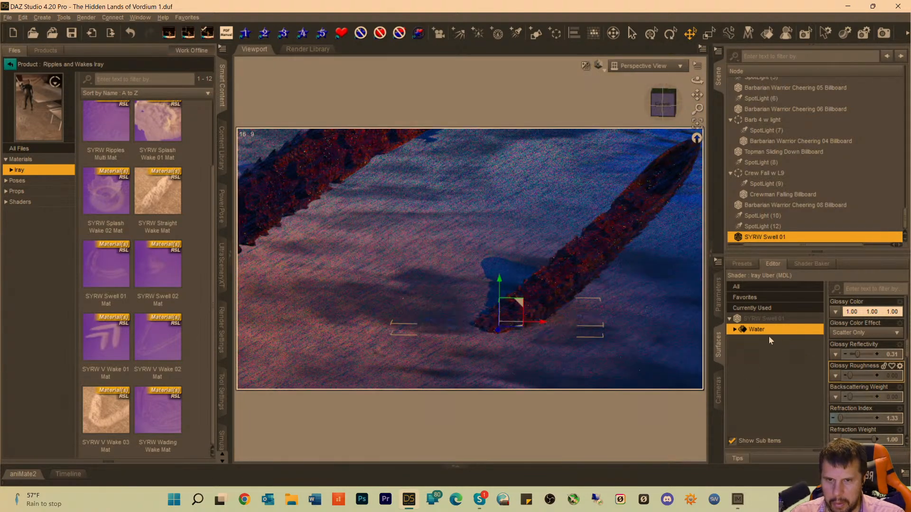
click(888, 379)
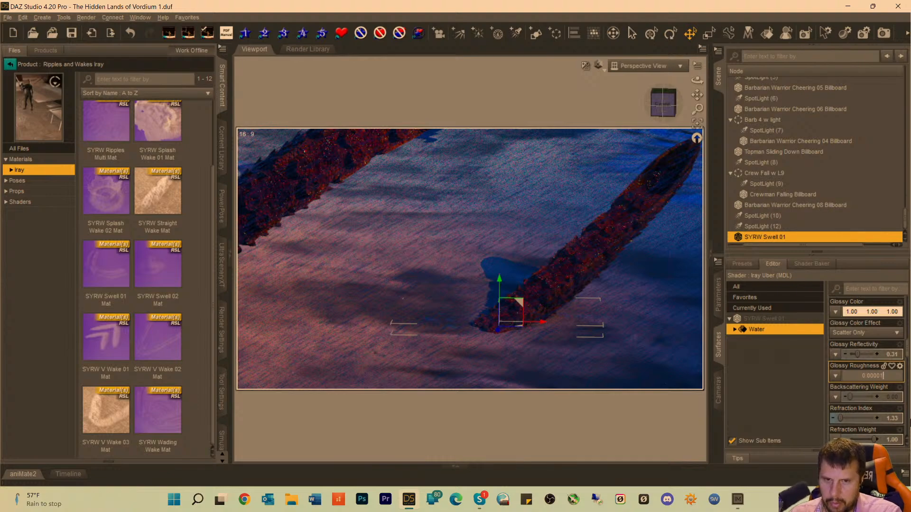
text(0.00001)
key(Return)
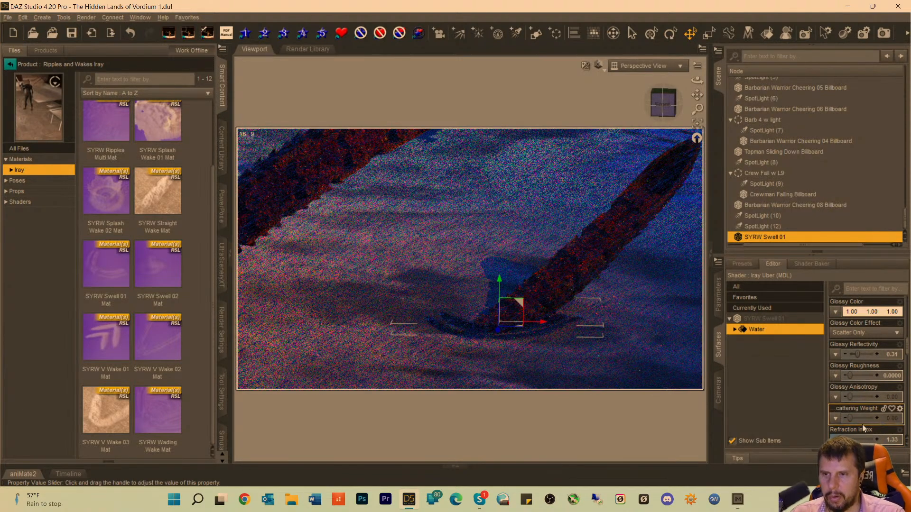
Lower the Water surface's Glossy Roughness further until it is exactly 0.
click(892, 377)
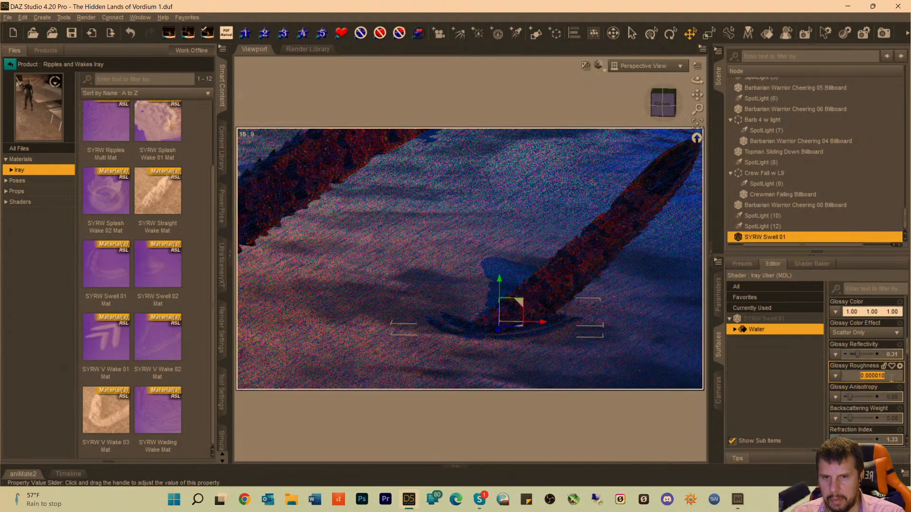
click(884, 376)
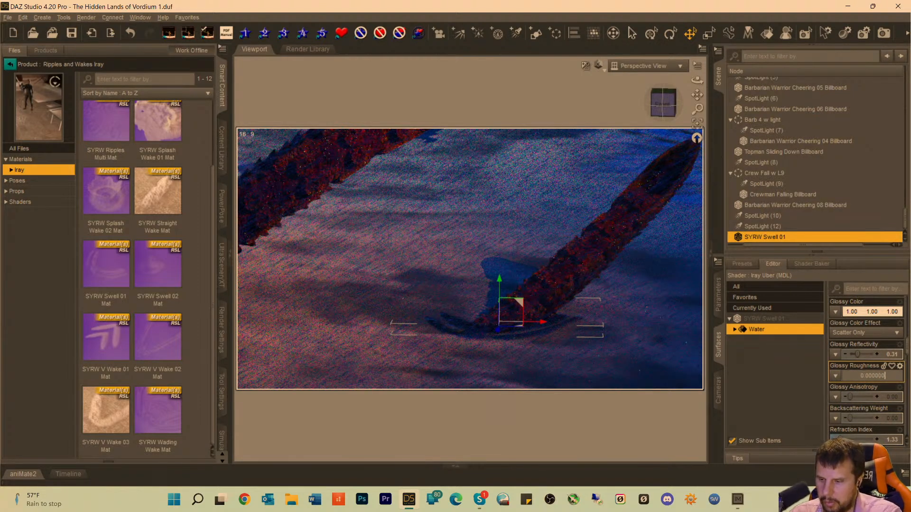
key(Return)
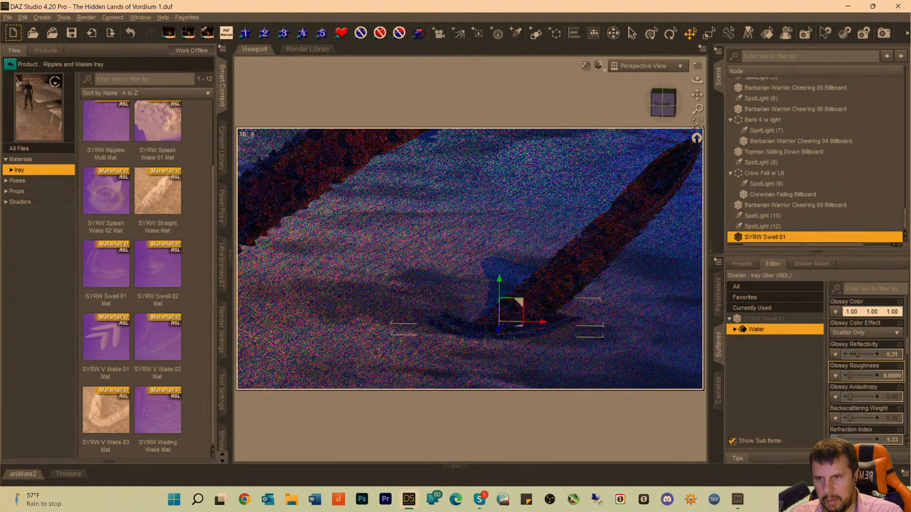
click(895, 375)
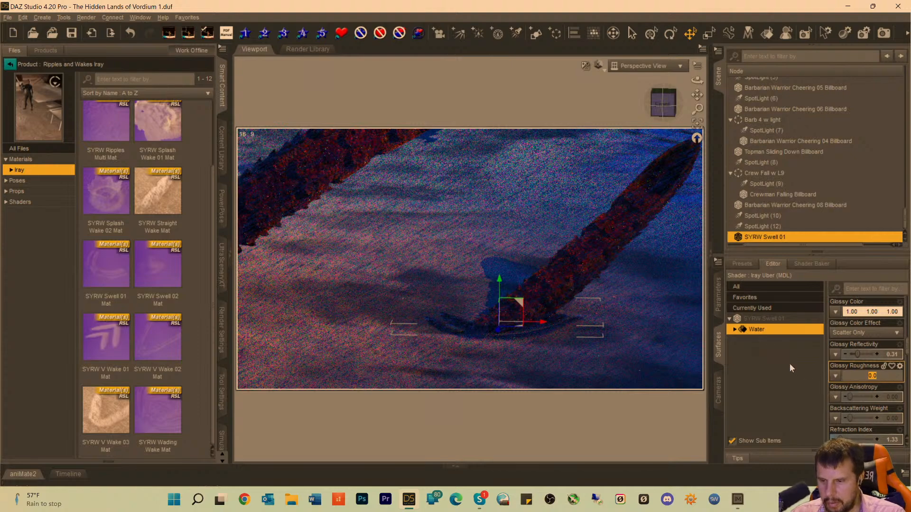
text(0)
key(Return)
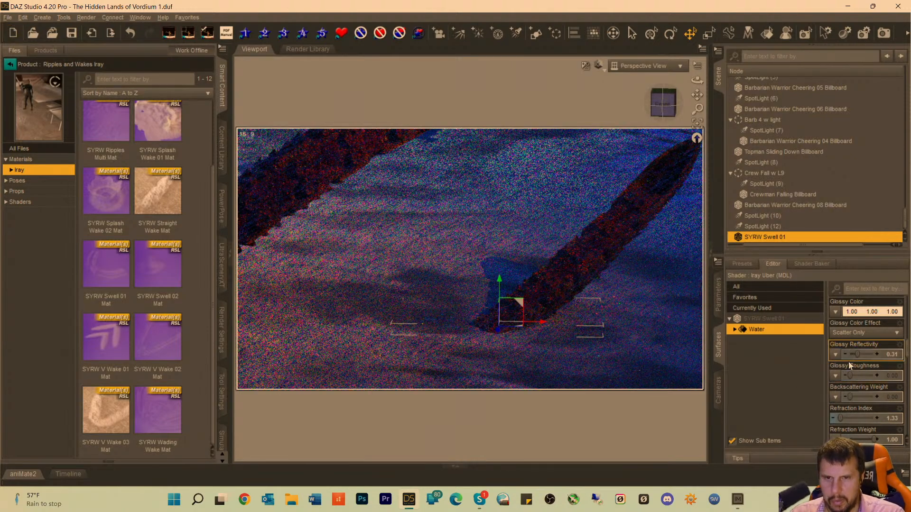
Raise the Water surface's Glossy Roughness through 0.56, 0.71 and 1.00, settling on 0.58.
scroll(860, 346, up, 2)
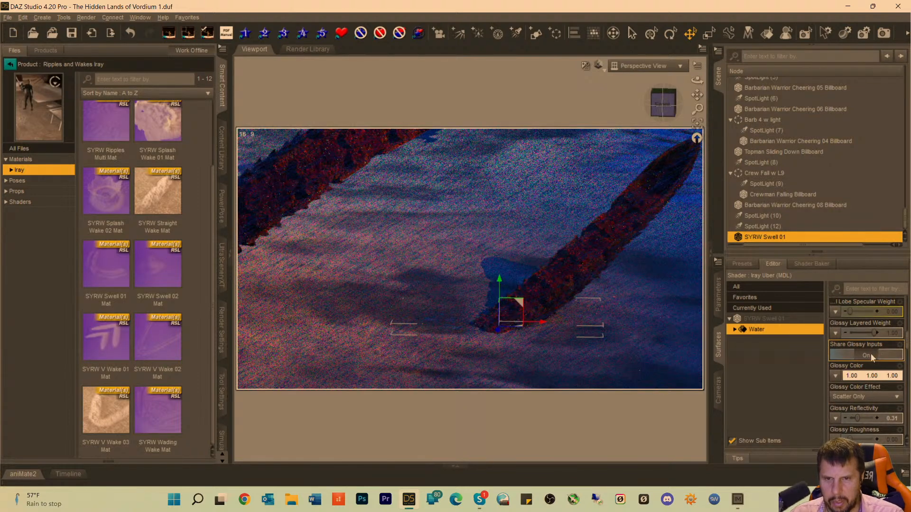
scroll(870, 354, up, 4)
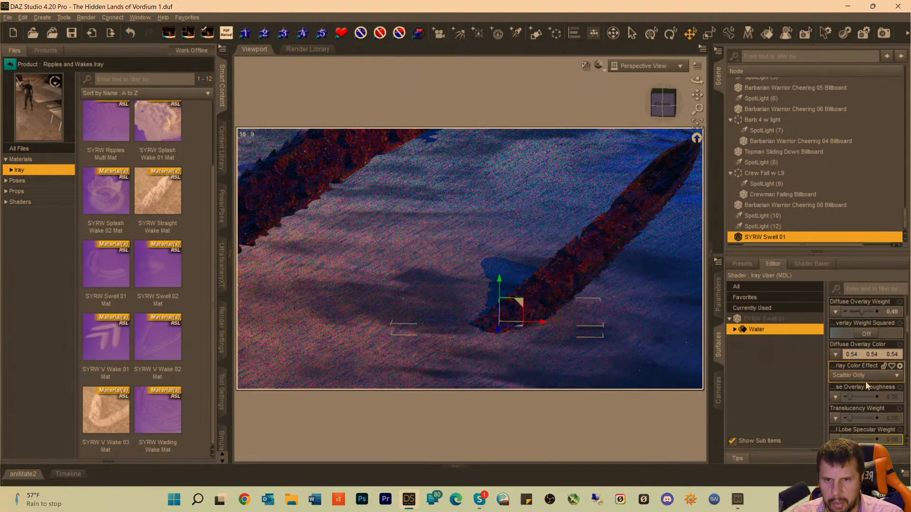
scroll(865, 381, down, 4)
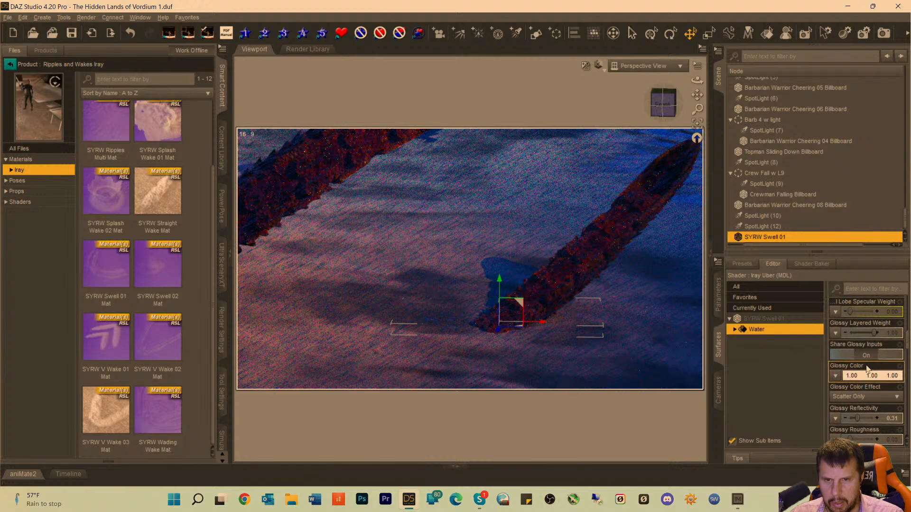
scroll(866, 368, up, 2)
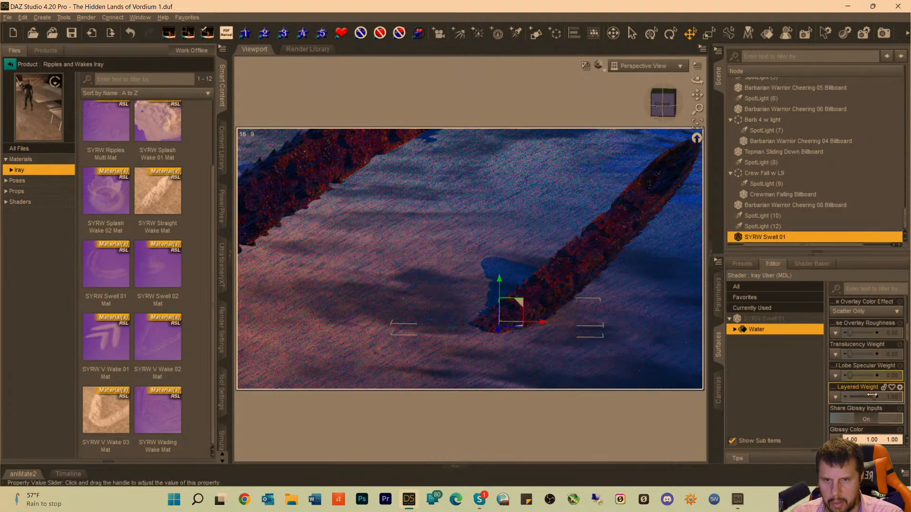
scroll(872, 394, down, 2)
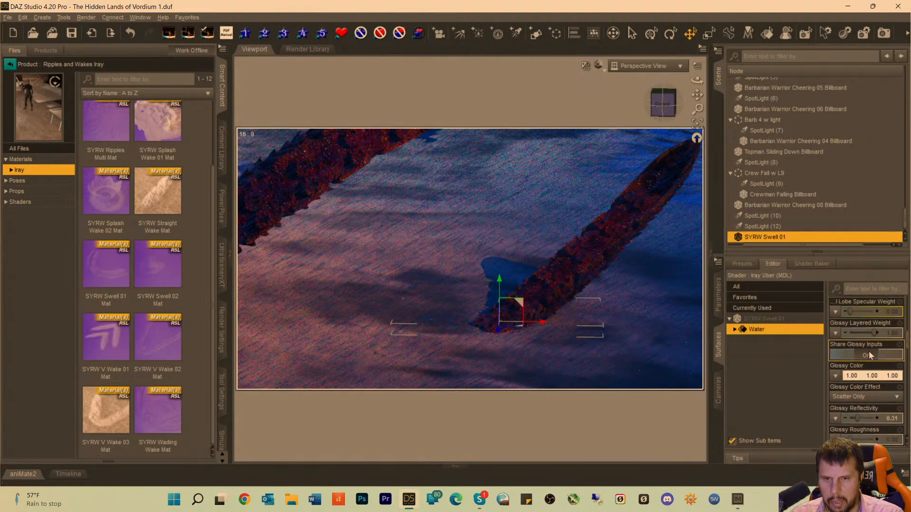
scroll(869, 354, down, 2)
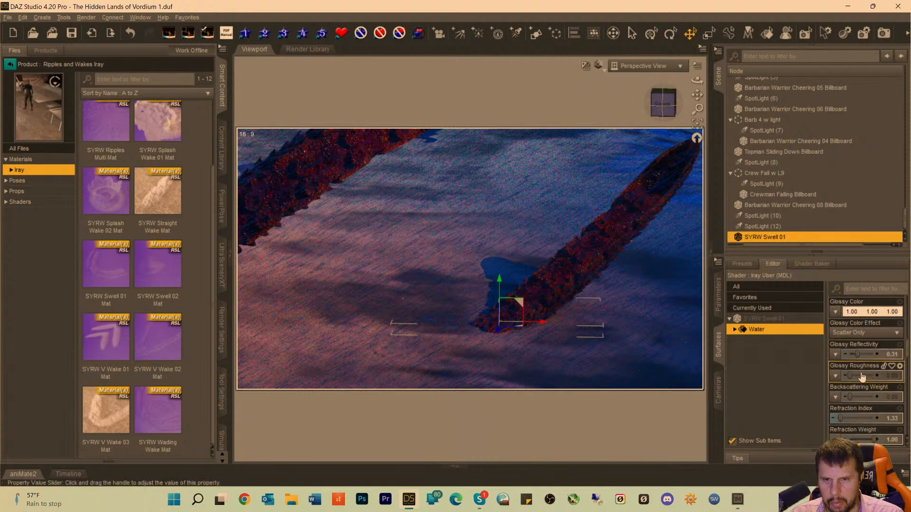
drag(852, 376, 864, 375)
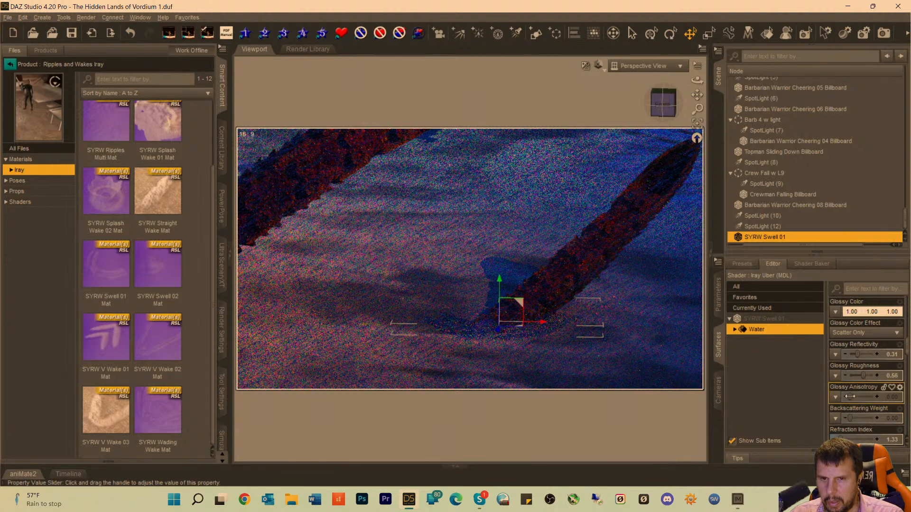
drag(863, 376, 866, 376)
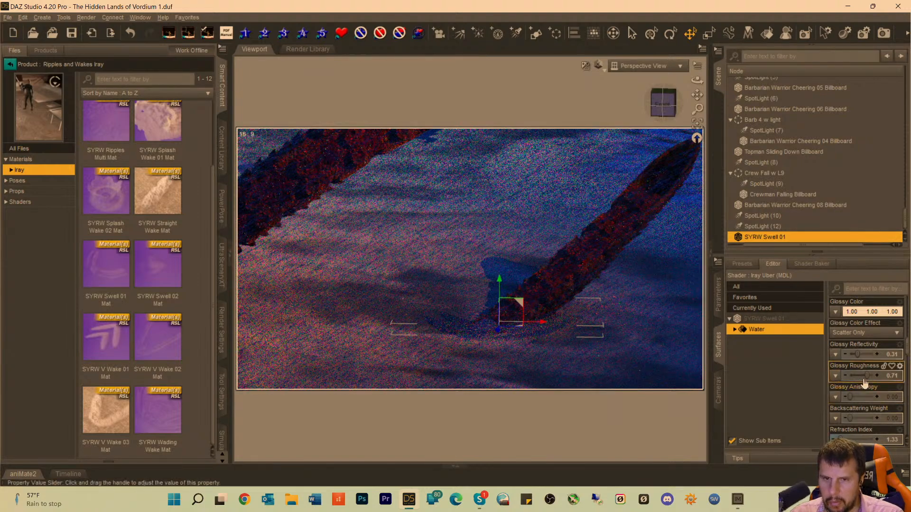
drag(866, 374, 877, 381)
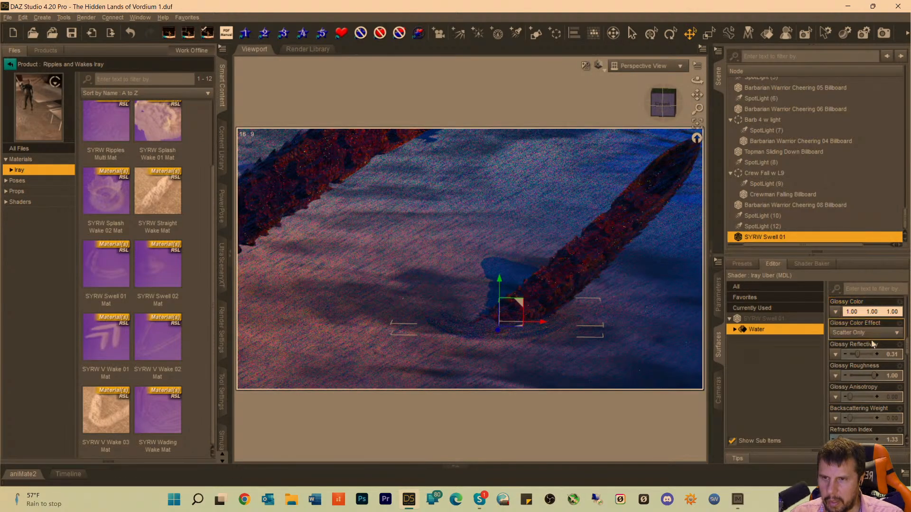
drag(874, 375, 863, 375)
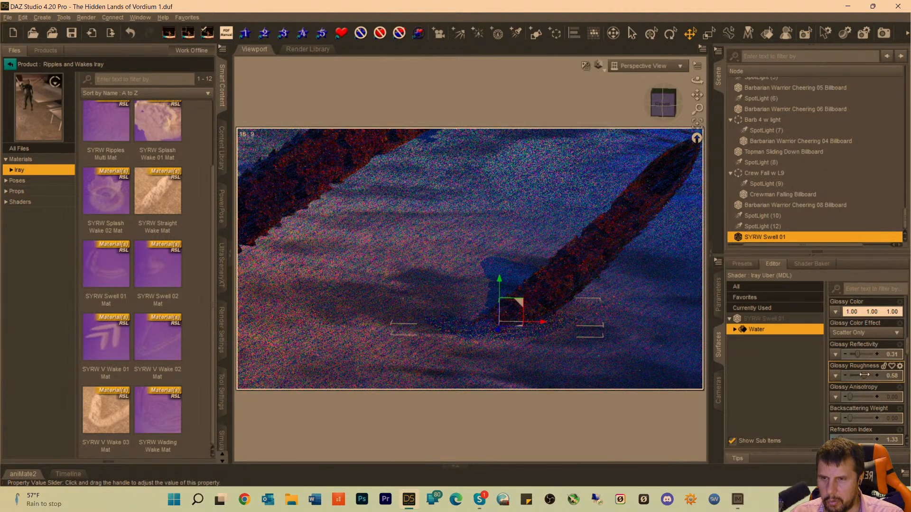
Reduce the Water surface's Glossy Layered Weight through 0.56 to 0.38.
scroll(866, 371, up, 3)
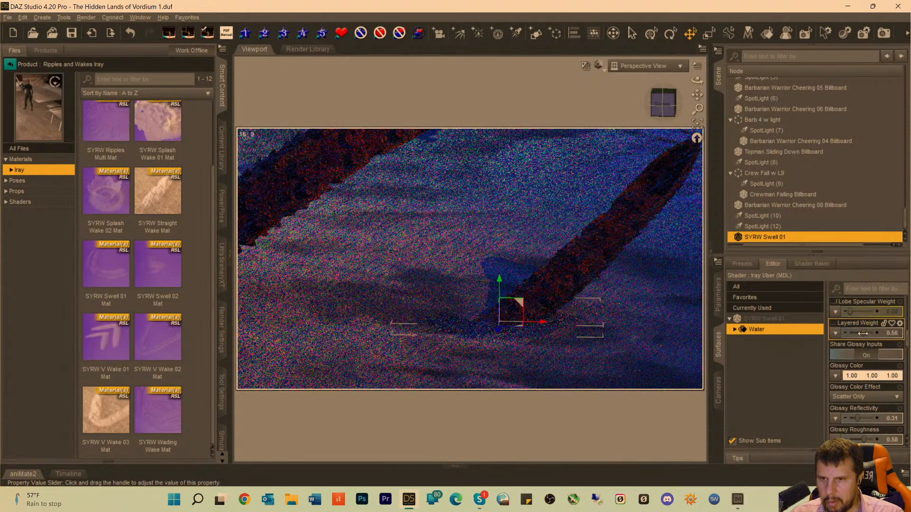
drag(863, 334, 859, 335)
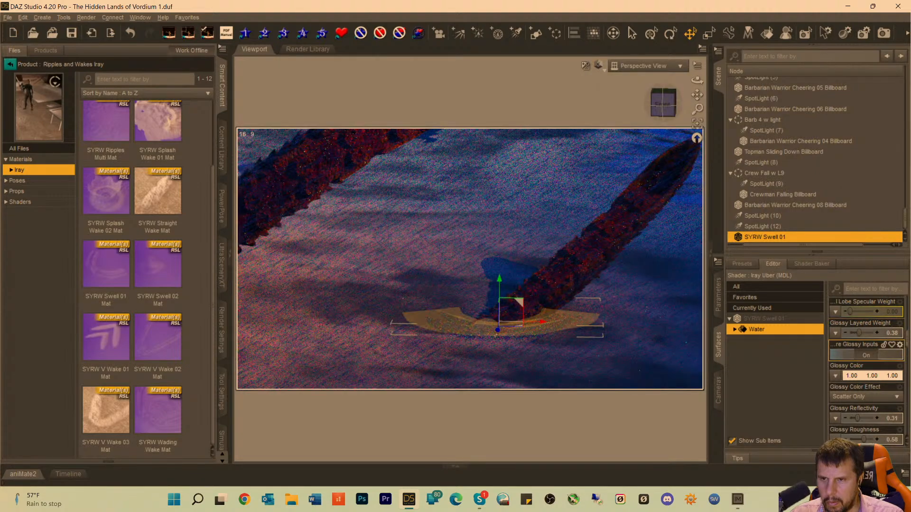
Move SYRW Swell 01 forward along Z at the base of the smaller tentacle and fine-tune its height against the water surface.
drag(497, 331, 497, 334)
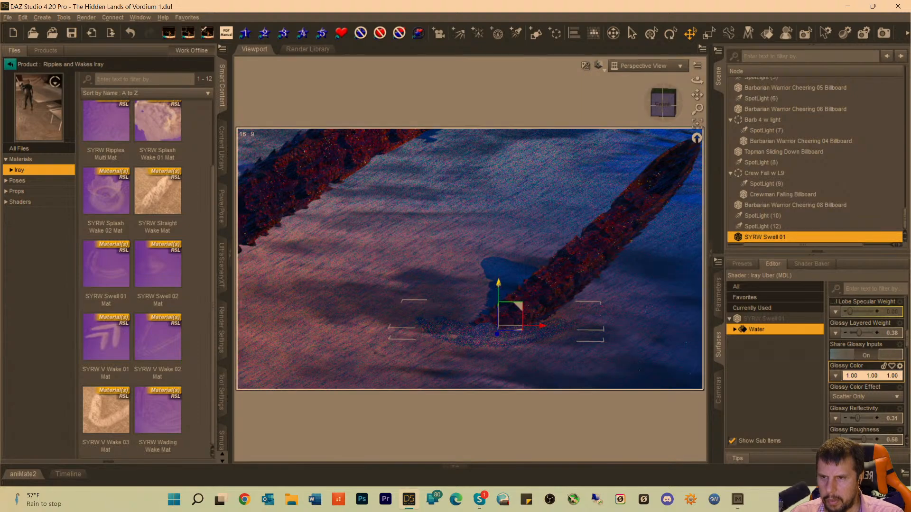
drag(498, 283, 498, 284)
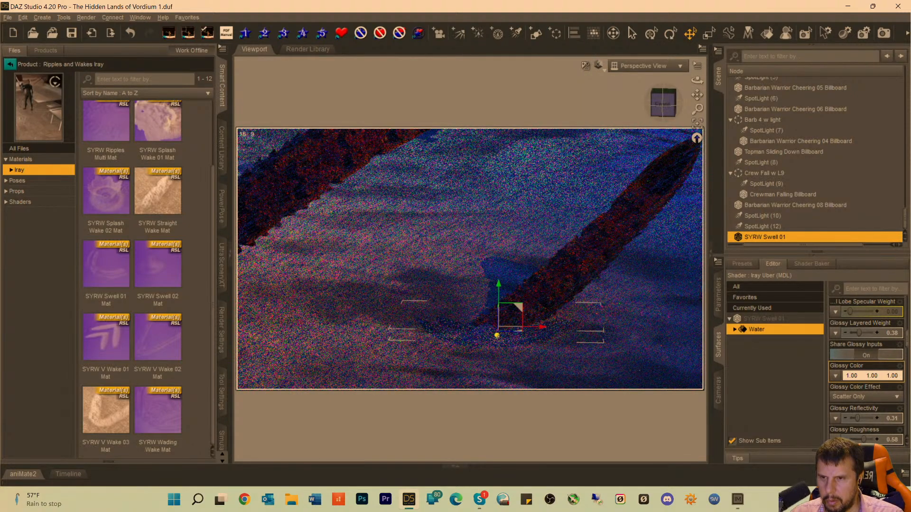
drag(496, 336, 494, 349)
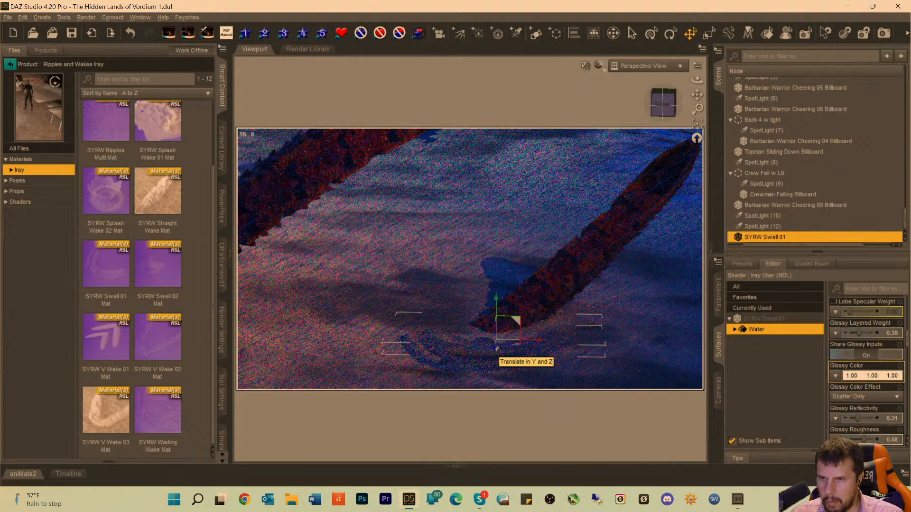
drag(497, 349, 497, 346)
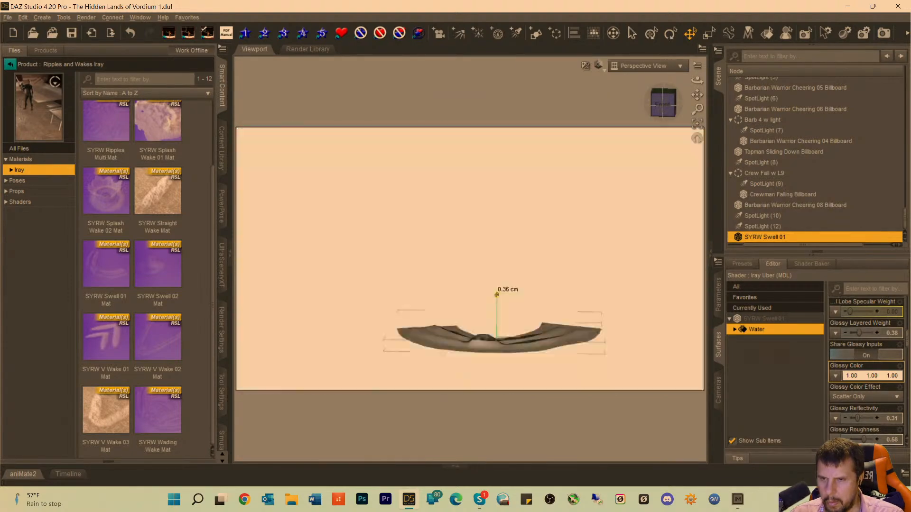
drag(496, 295, 497, 292)
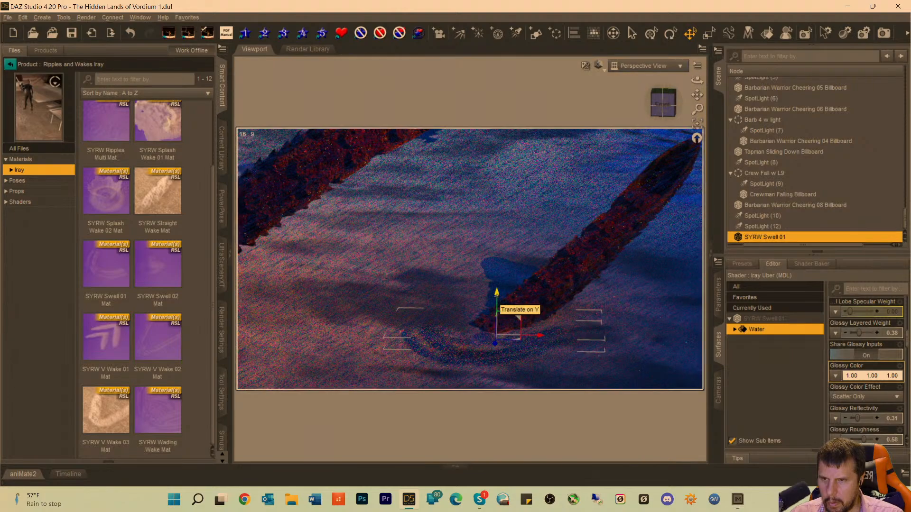
drag(496, 293, 496, 292)
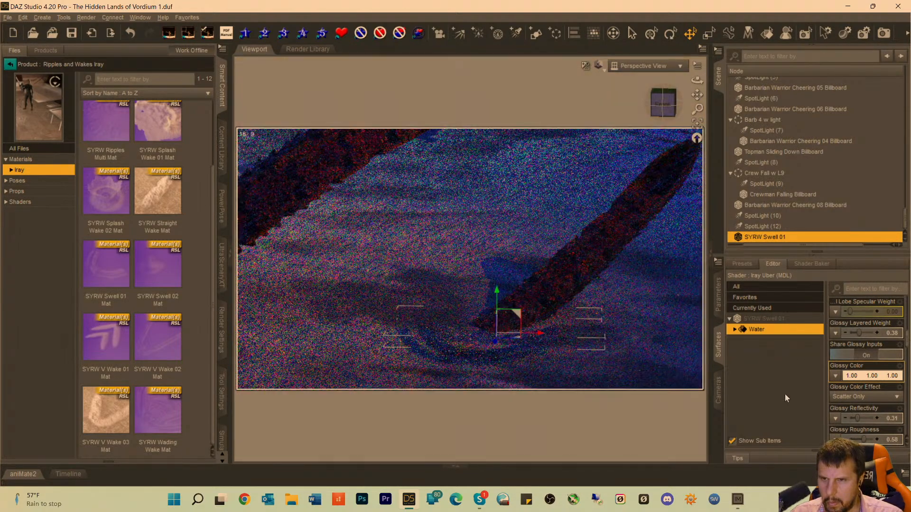
scroll(845, 435, down, 1)
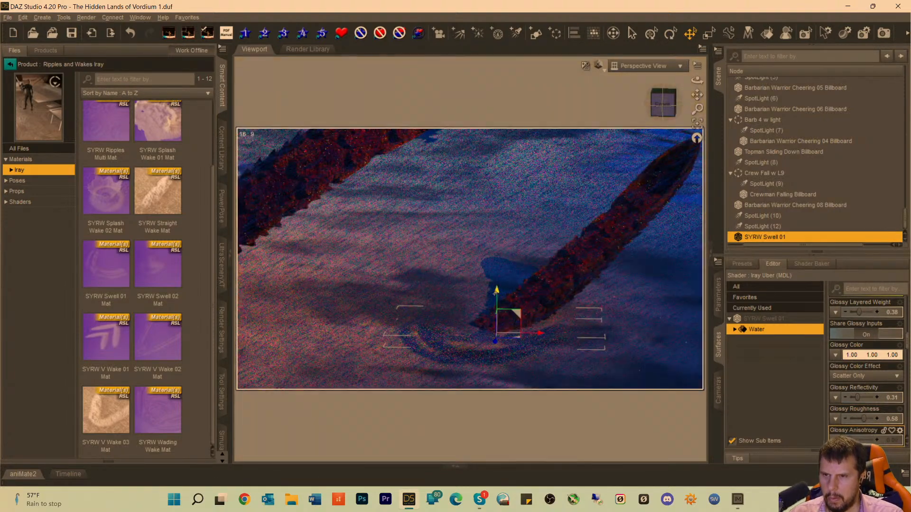
drag(496, 293, 495, 296)
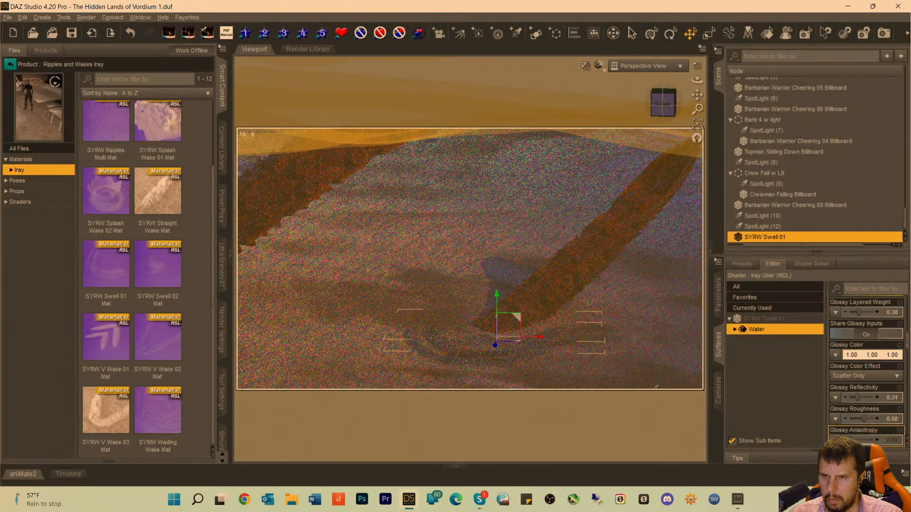
Check the swell unselected, then reselect it and shift it back and sideways along the tentacle base to Z 507.21.
click(439, 239)
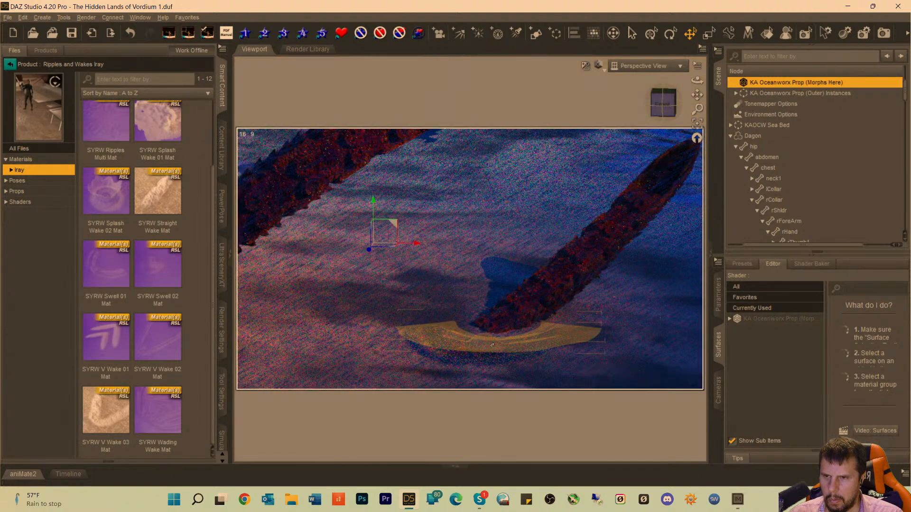
click(492, 346)
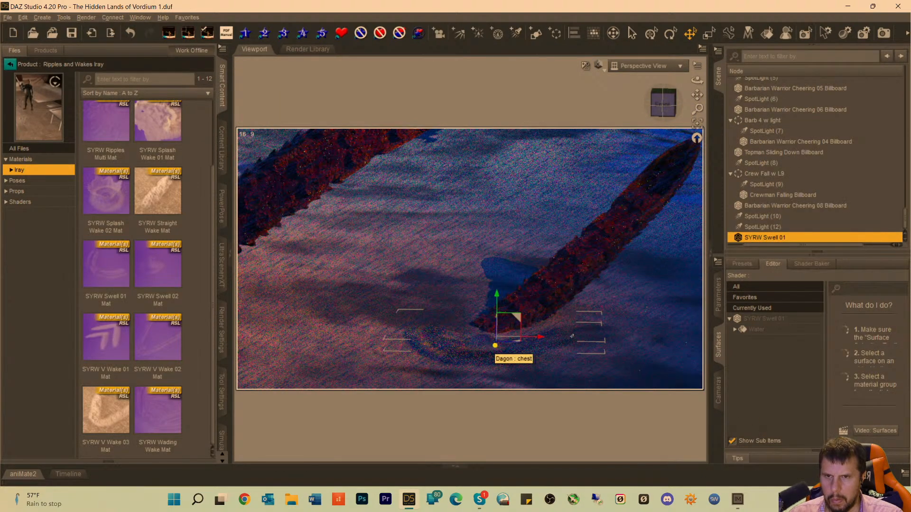
click(757, 331)
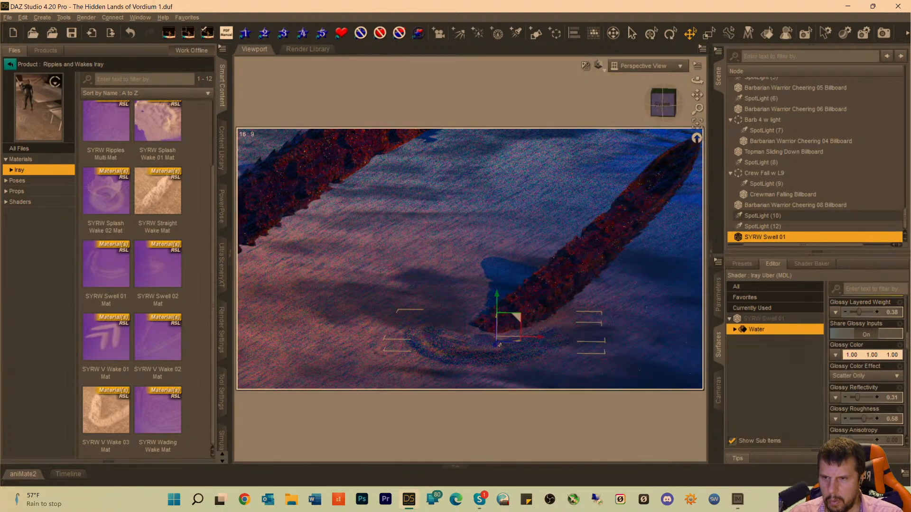
drag(495, 346, 496, 340)
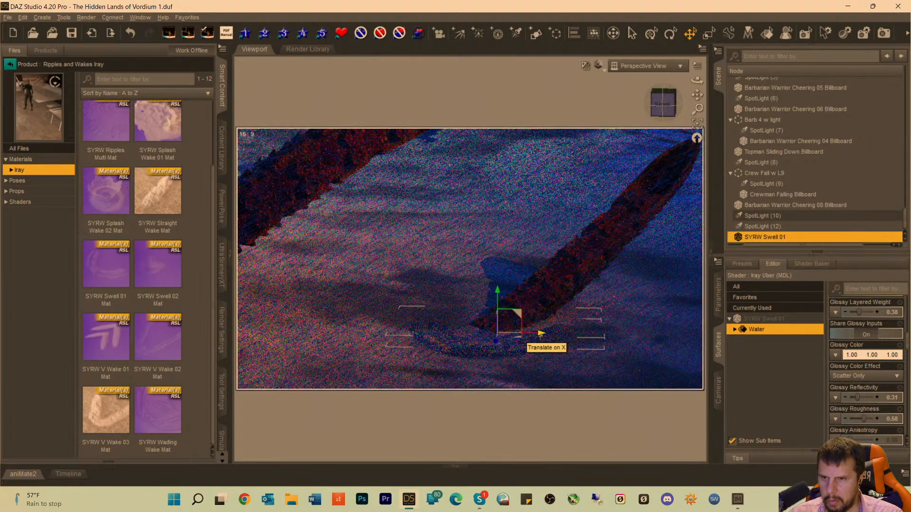
drag(541, 333, 542, 335)
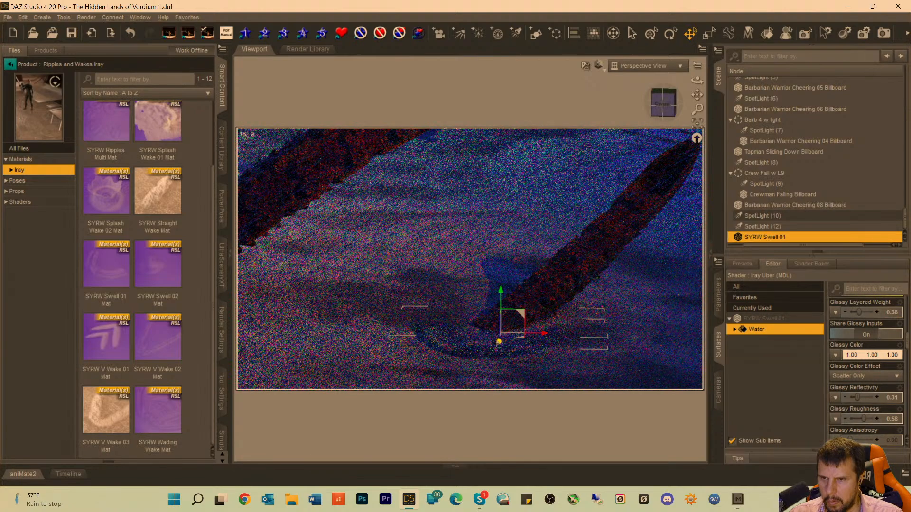
drag(498, 343, 500, 339)
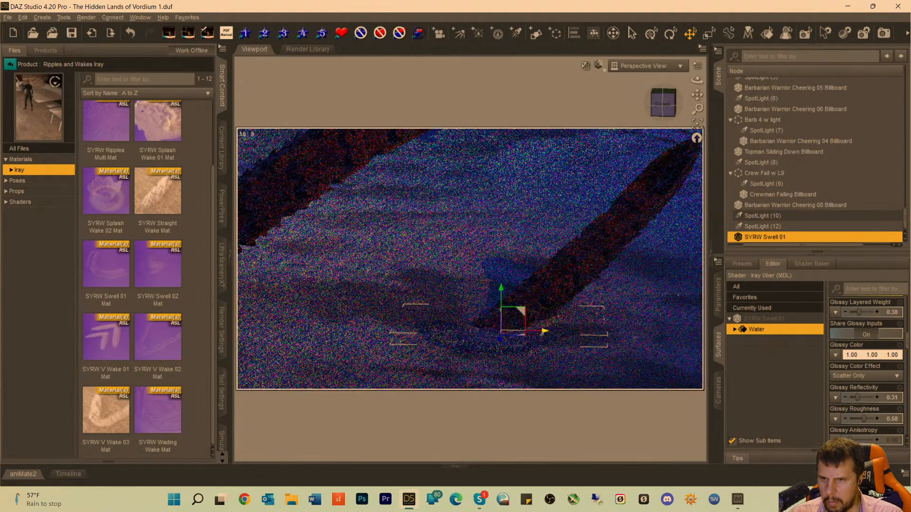
drag(543, 332, 552, 337)
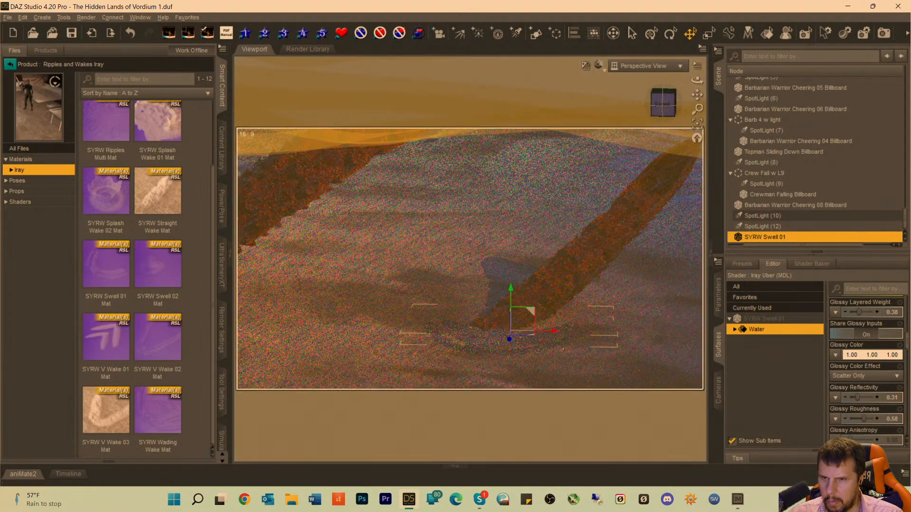
Set the Y Rotate of SYRW Swell 01 to 6.48 and deselect it to check its angle around the tentacle.
click(719, 300)
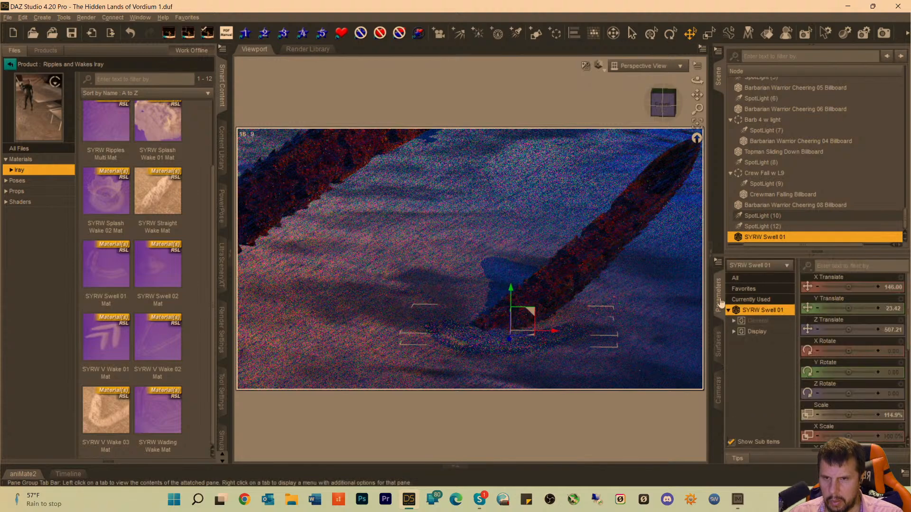
drag(848, 372, 853, 374)
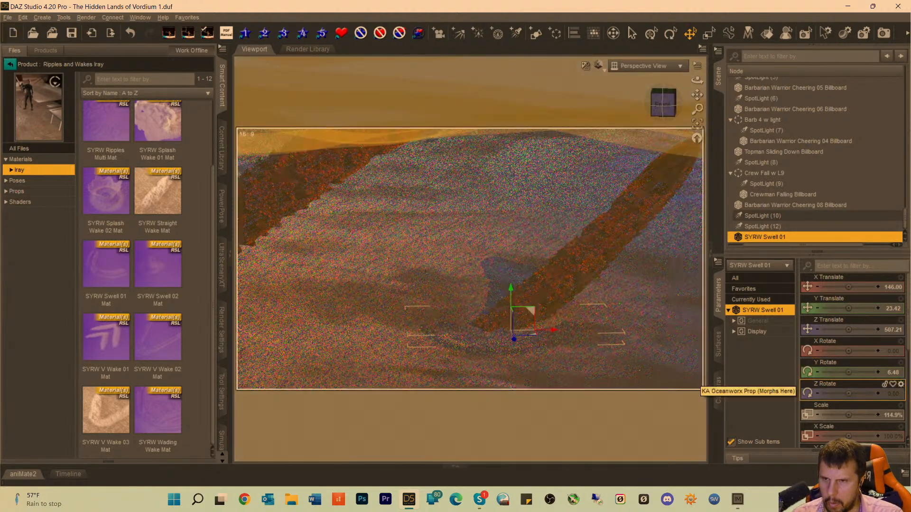
click(386, 260)
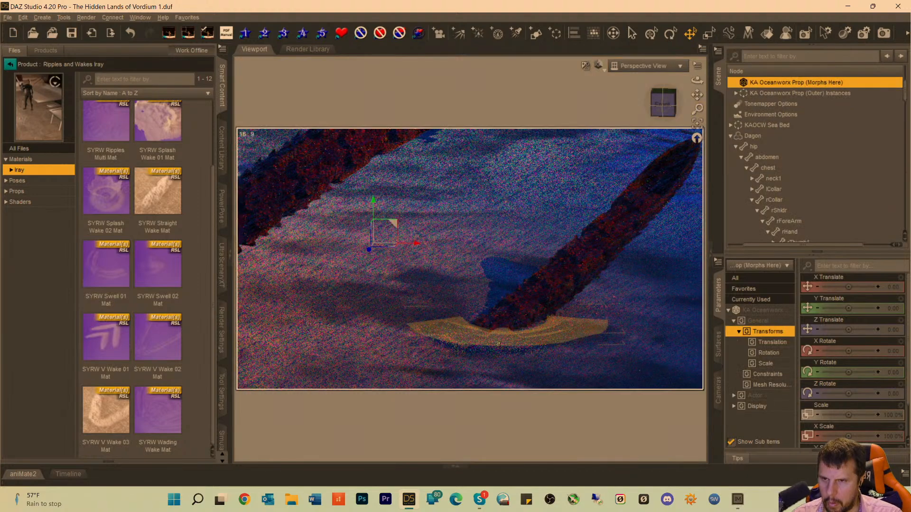
Shift SYRW Swell 01 closer to the tentacle base, to X 143.15 and Z 495.09, and deselect it.
click(498, 345)
drag(514, 340, 517, 336)
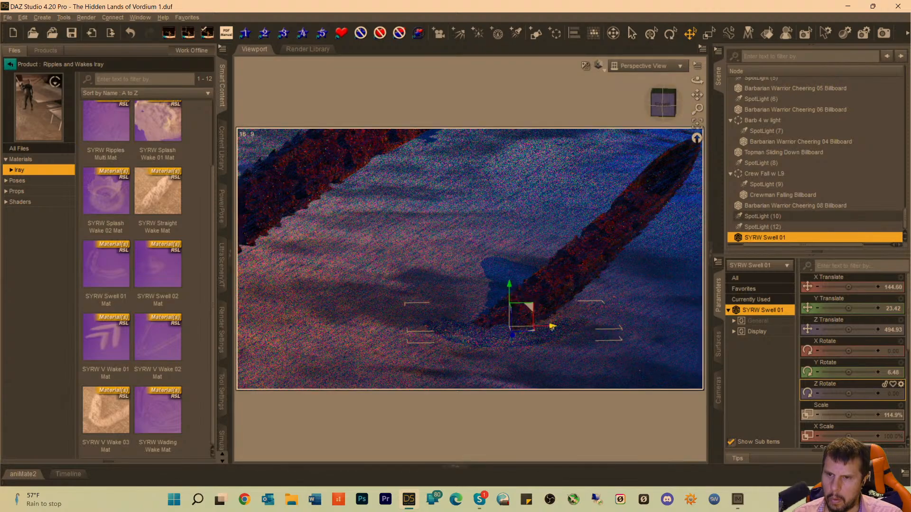
drag(552, 327, 549, 328)
click(447, 278)
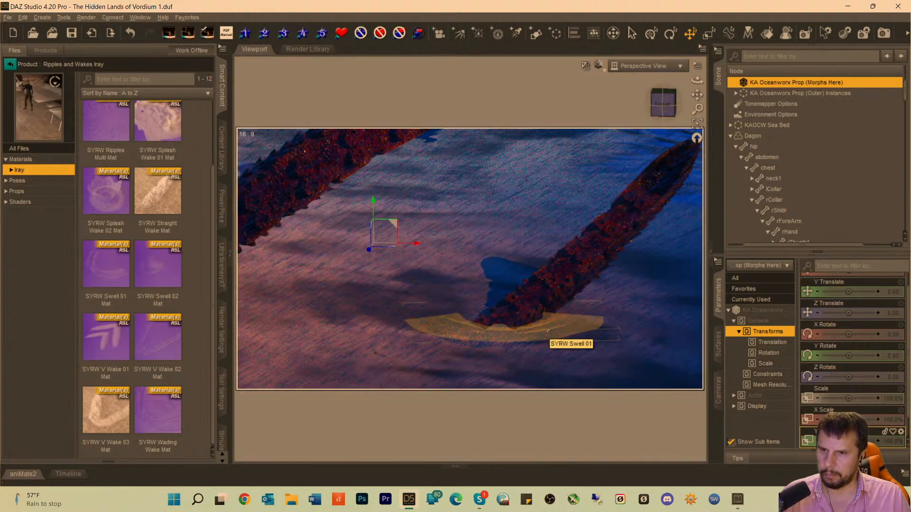
Set the Y Rotate of SYRW Swell 01 to 13.28 and deselect it to check the result.
click(543, 330)
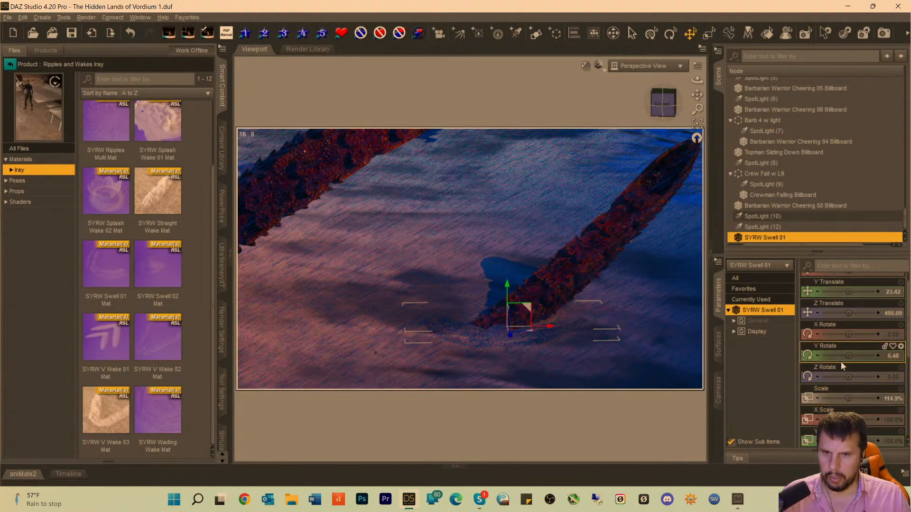
drag(841, 362, 857, 362)
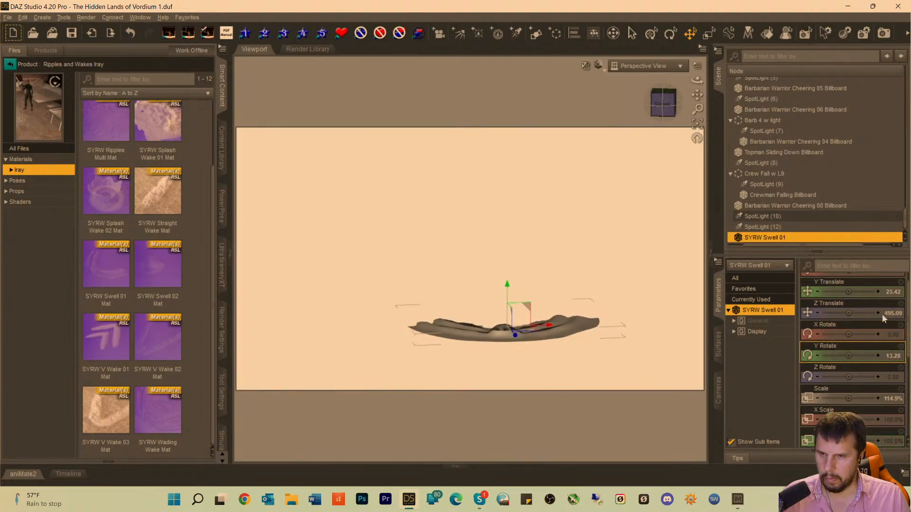
scroll(881, 314, up, 1)
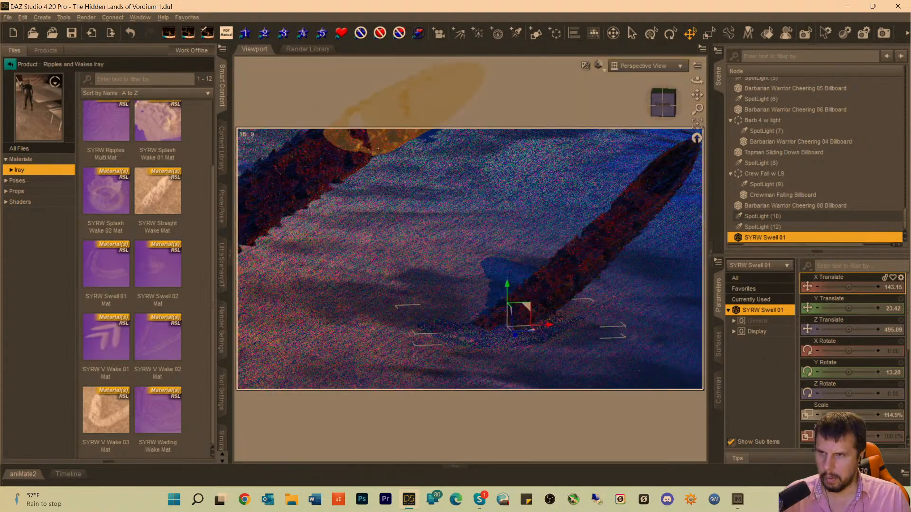
click(367, 190)
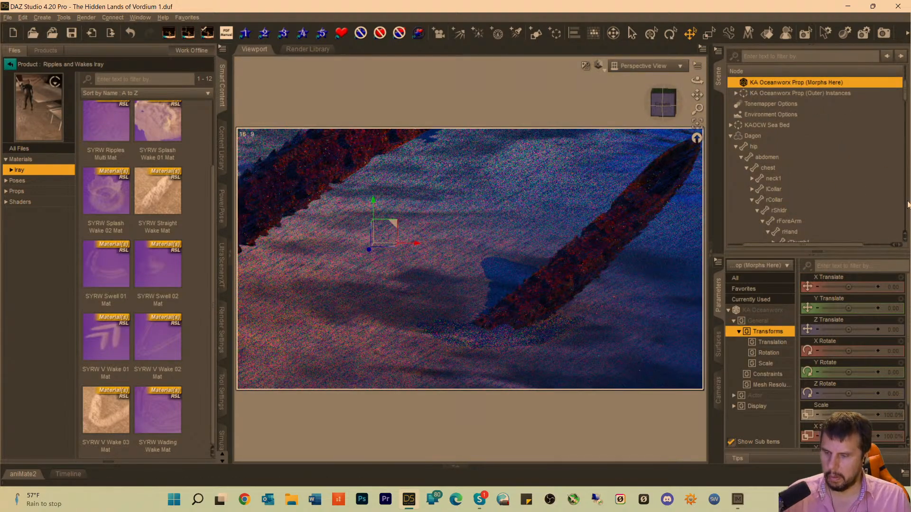
Save the scene and switch the viewport from the Perspective View to the scene's Camera.
key(ctrl+s)
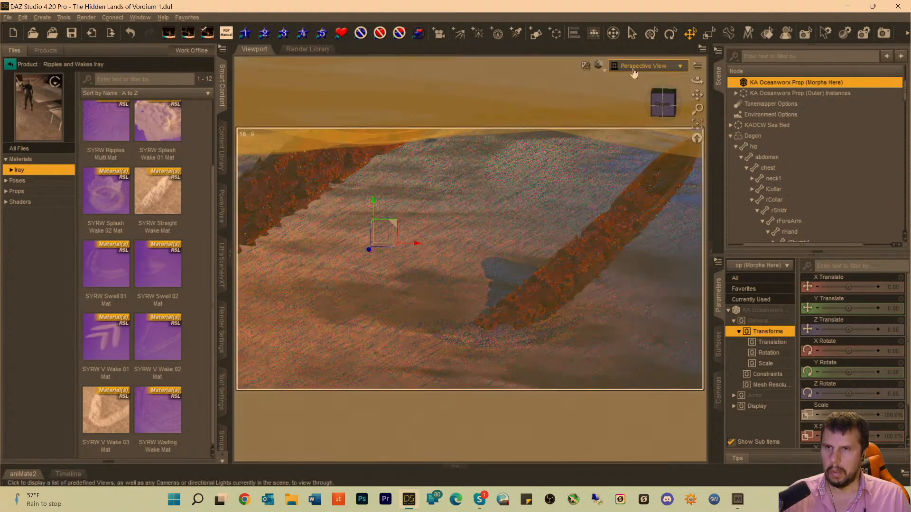
click(631, 67)
click(616, 157)
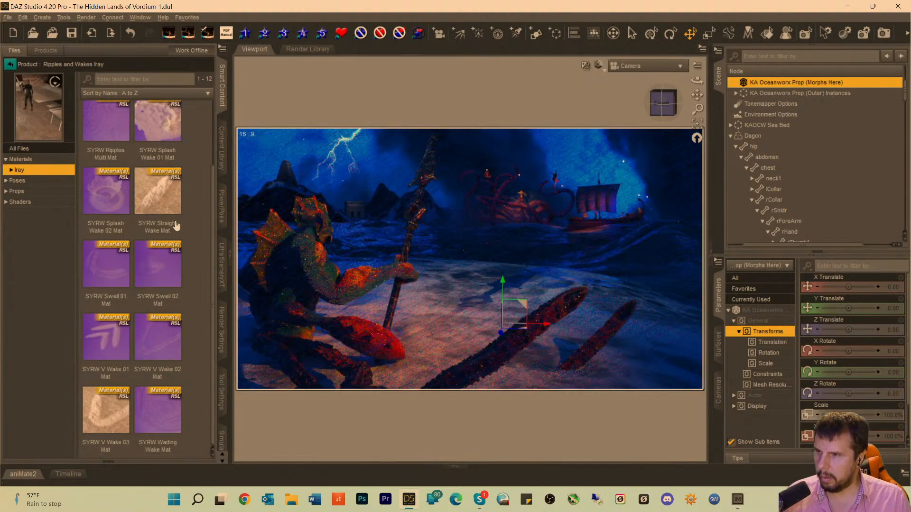
Load the SYRW Ripple 02 prop from the Ripples and Wakes Iray product into the scene.
scroll(105, 206, up, 2)
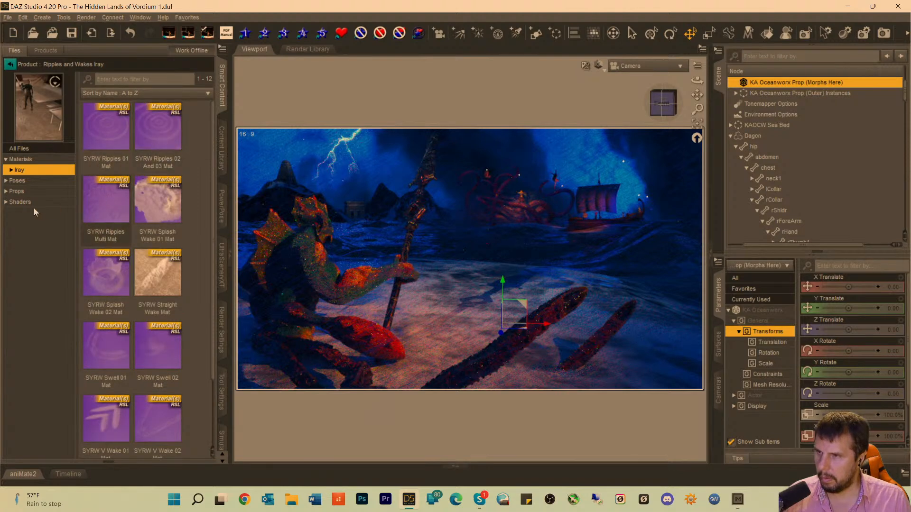
click(17, 191)
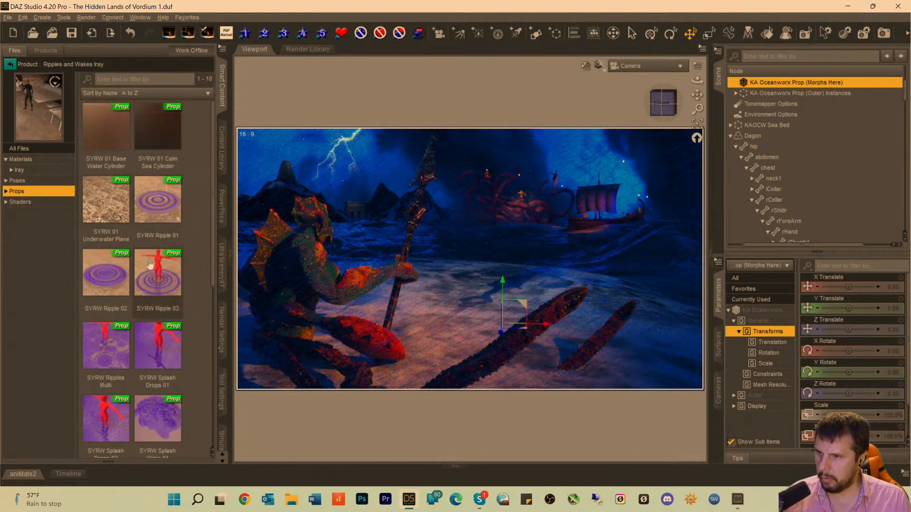
mouse_move(162, 290)
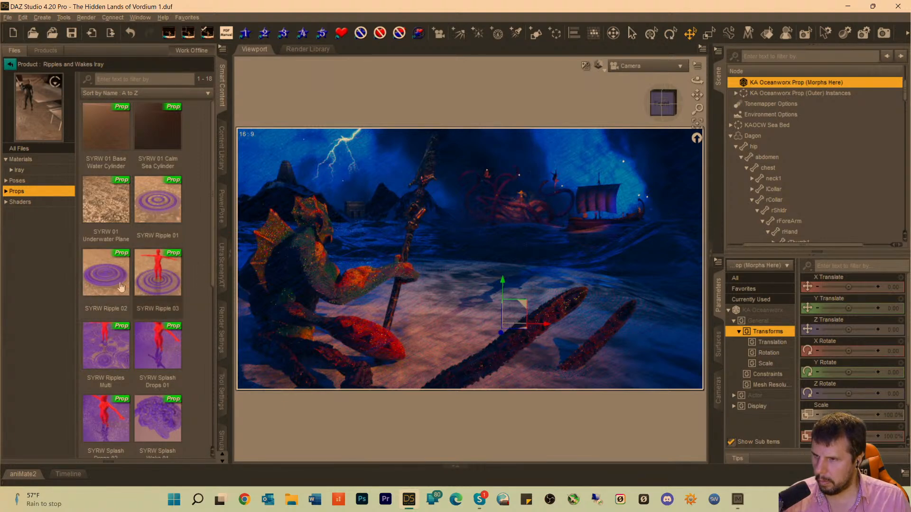
double_click(105, 275)
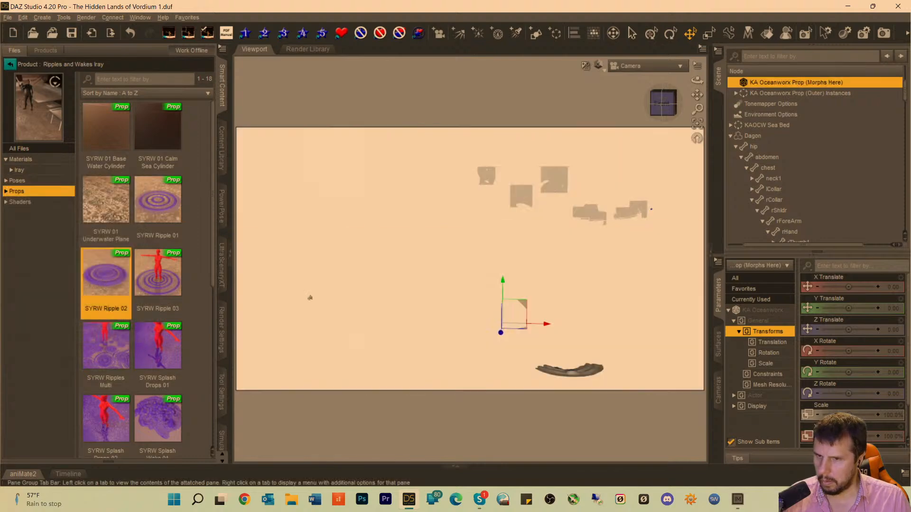
Select SYRW Ripple 02 in the scene, raise it to Y 137.02, and switch the viewport from Iray preview to textured shading.
scroll(778, 185, down, 10)
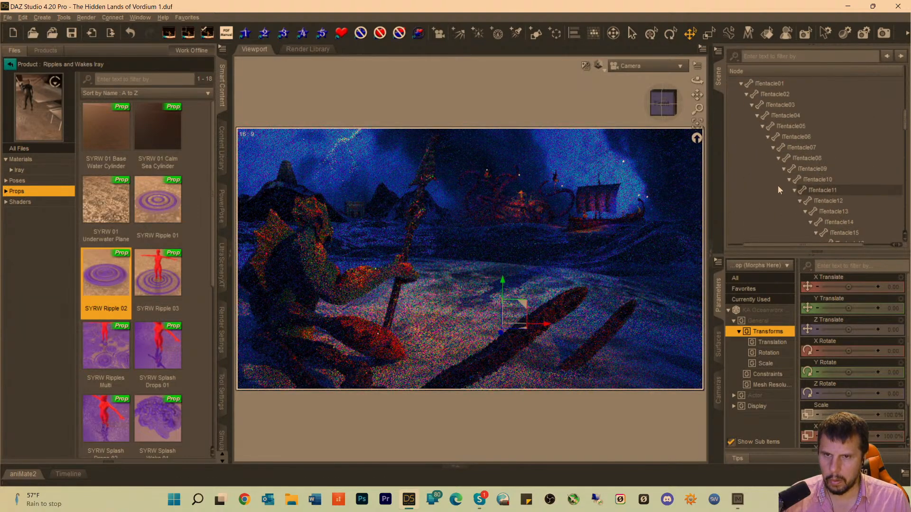
scroll(778, 207, down, 15)
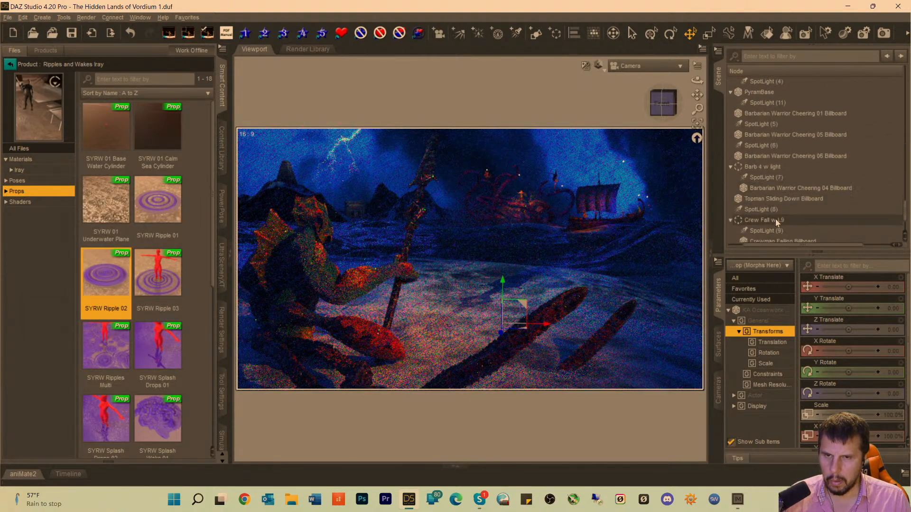
click(770, 236)
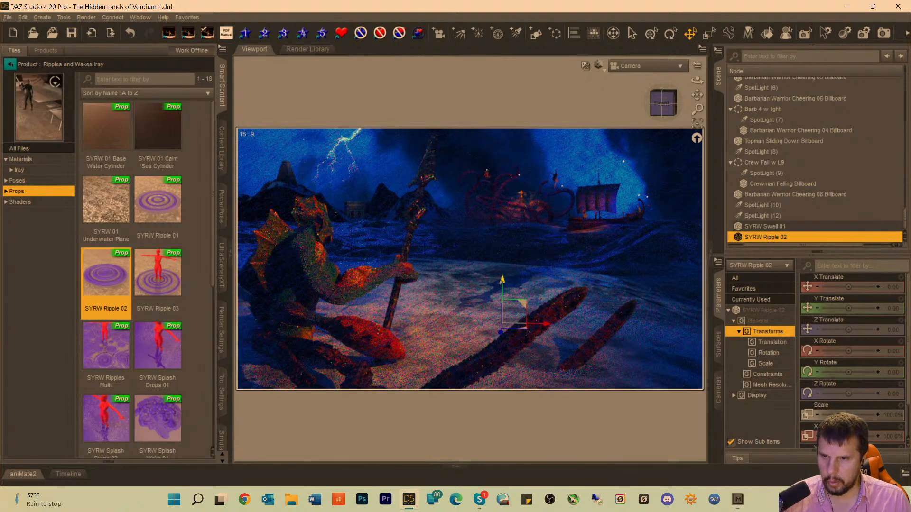
drag(502, 281, 504, 217)
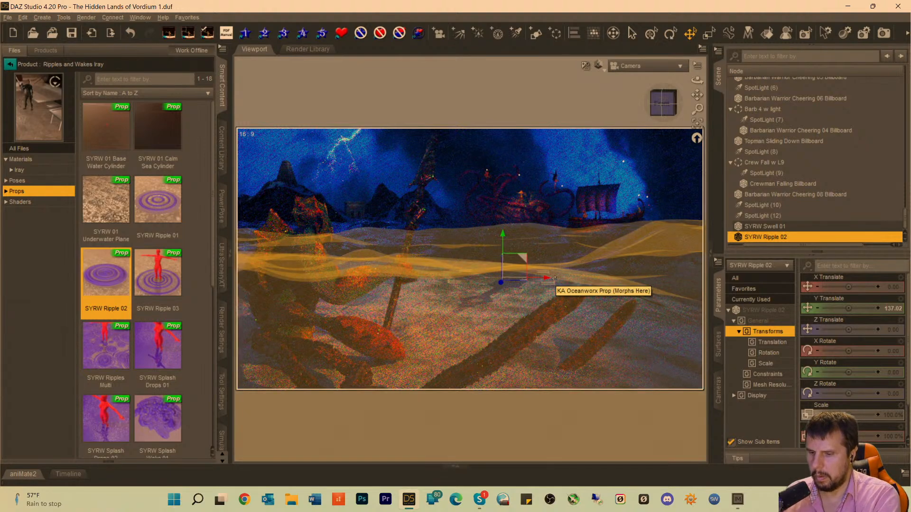
key(ctrl+9)
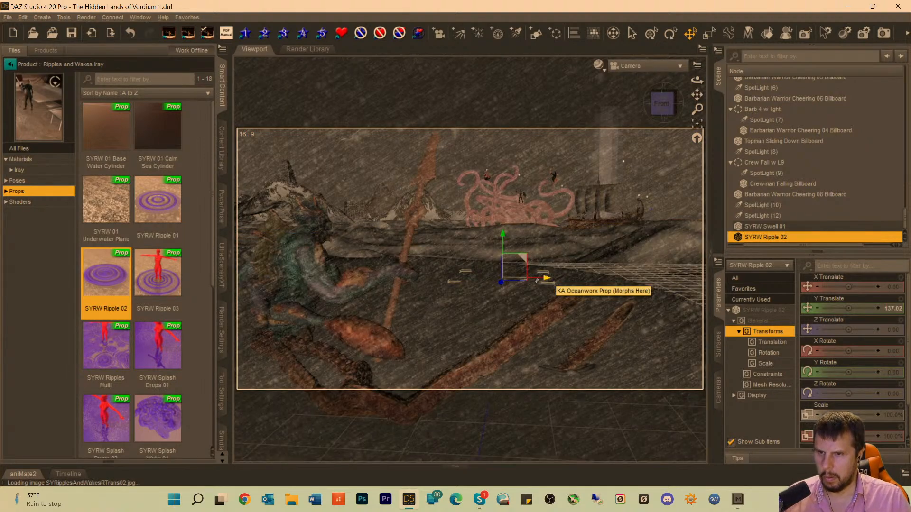
Move SYRW Ripple 02 to X -445.90, Y 34.24 and Z 485.75, beside the seated creature's foreground tentacles.
drag(543, 280, 272, 307)
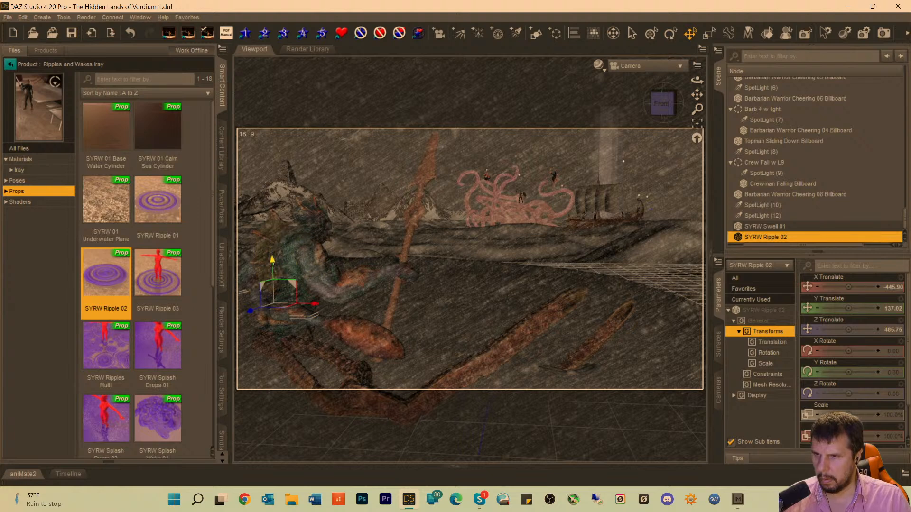
drag(272, 260, 274, 309)
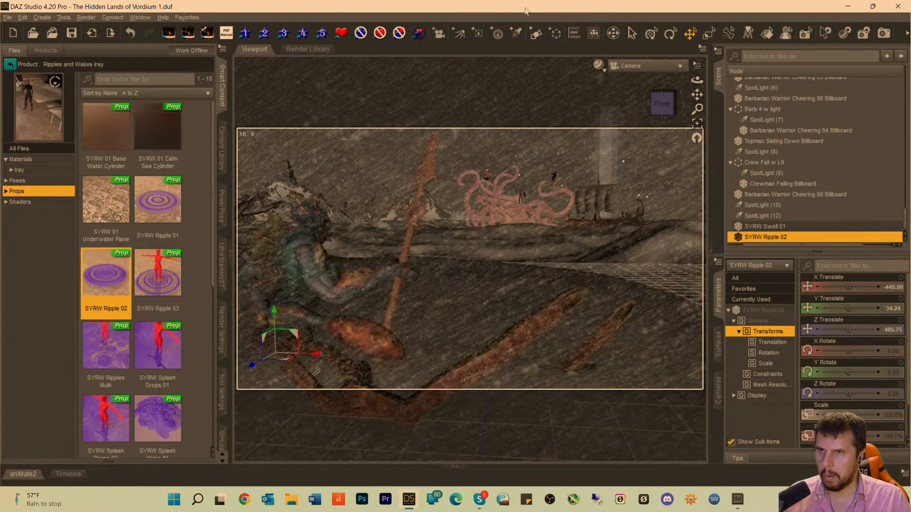
click(43, 326)
Scale SYRW Ripple 02 to 183.7% and switch the viewport back to the Iray preview to check it.
scroll(850, 415, down, 1)
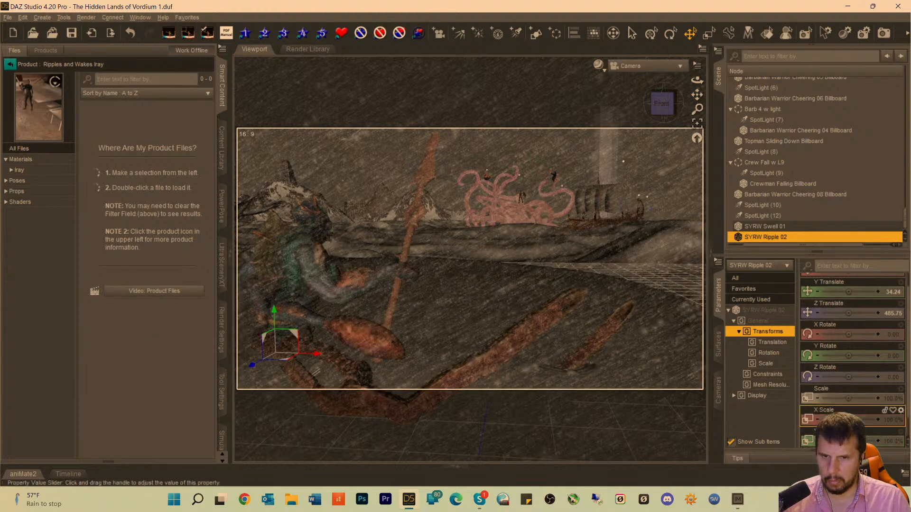
drag(849, 398, 864, 399)
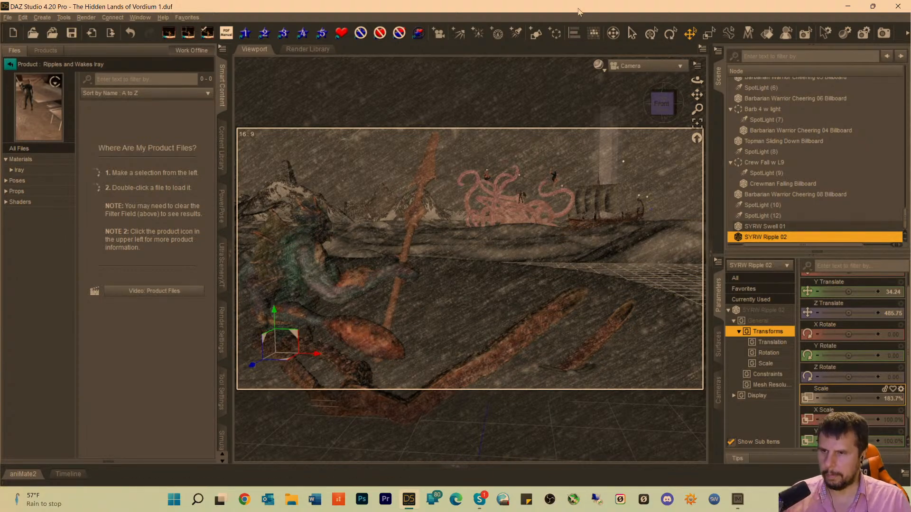
key(ctrl+0)
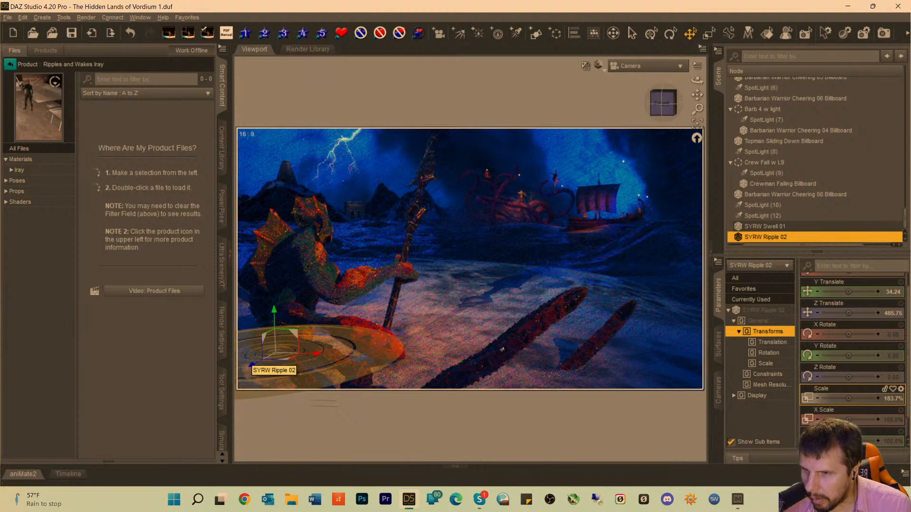
scroll(854, 287, up, 1)
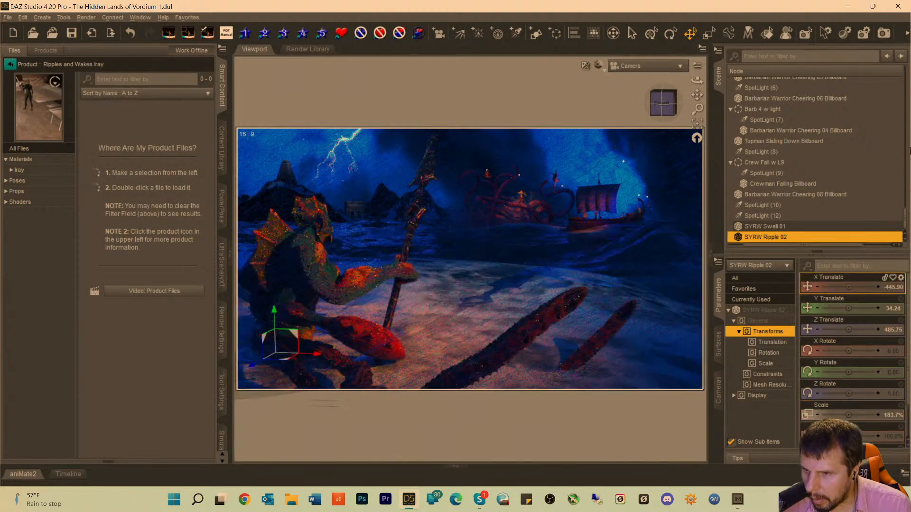
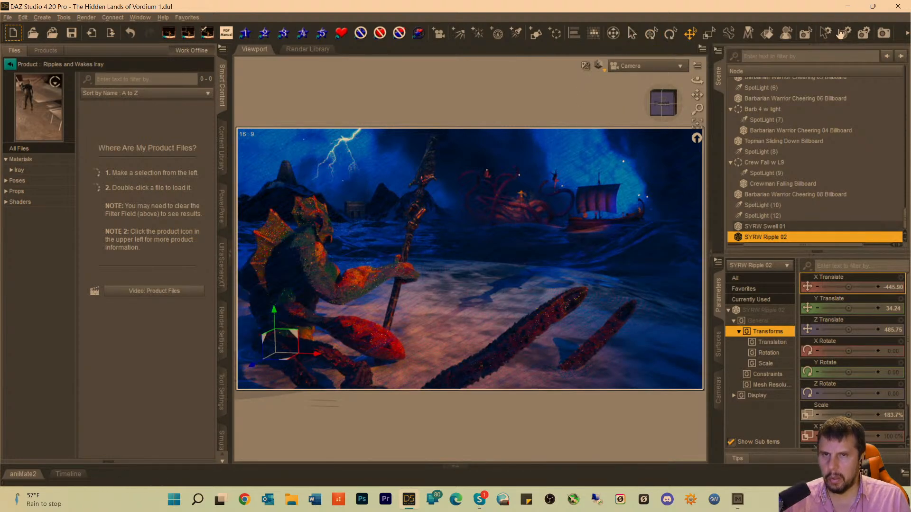
Run a test render, examine the water around the tentacles and creature, and cancel and close the render.
click(883, 33)
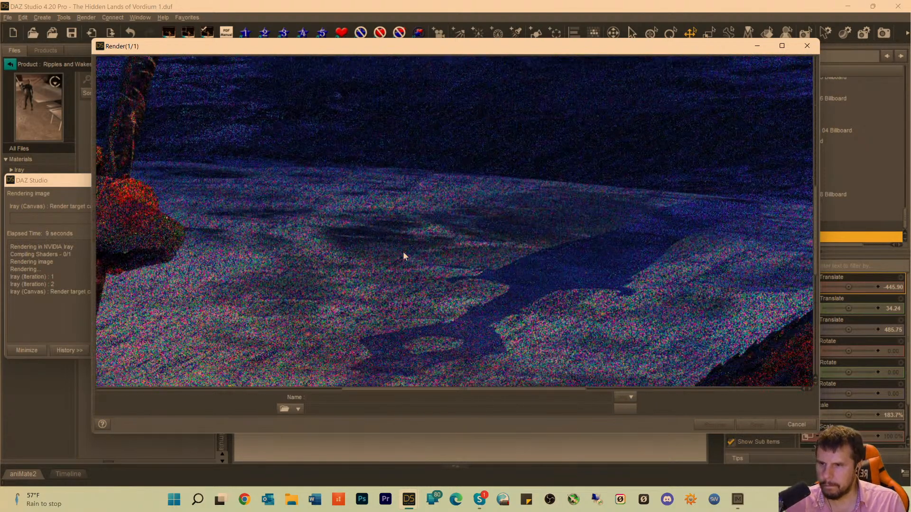
scroll(403, 256, down, 10)
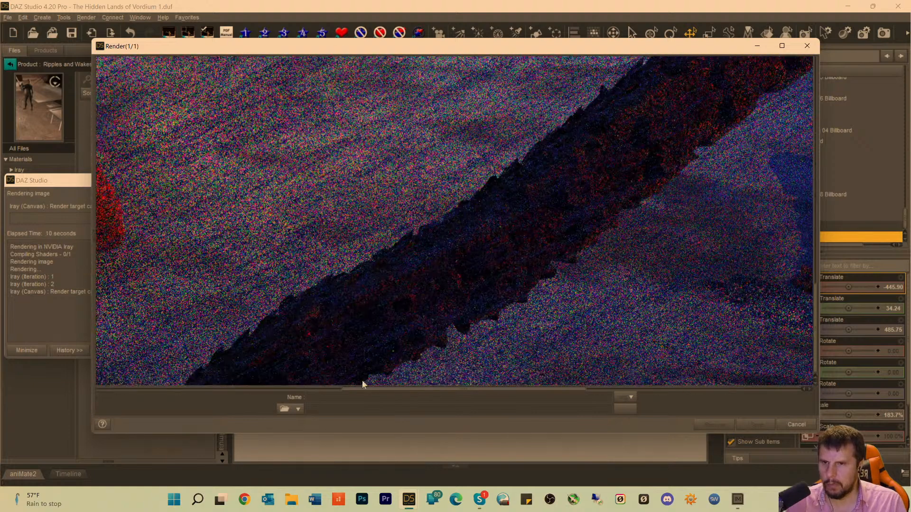
drag(360, 390, 471, 392)
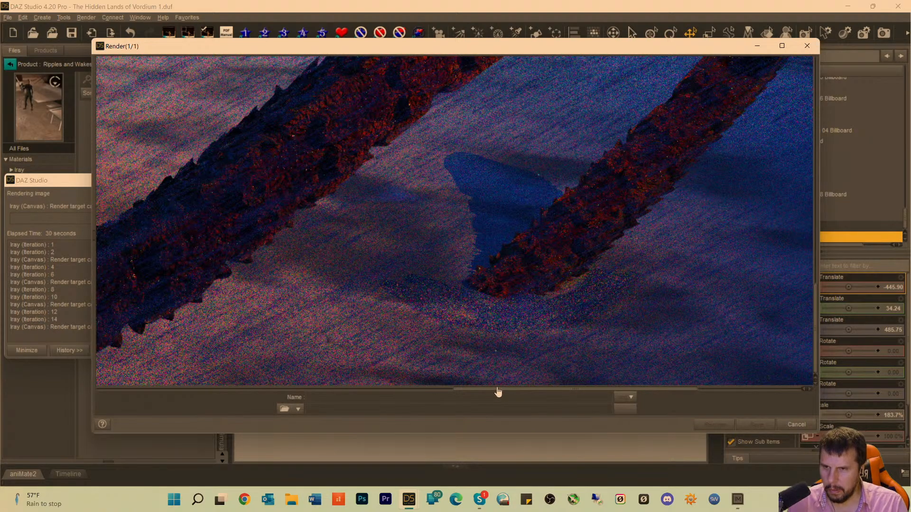
drag(498, 389, 197, 400)
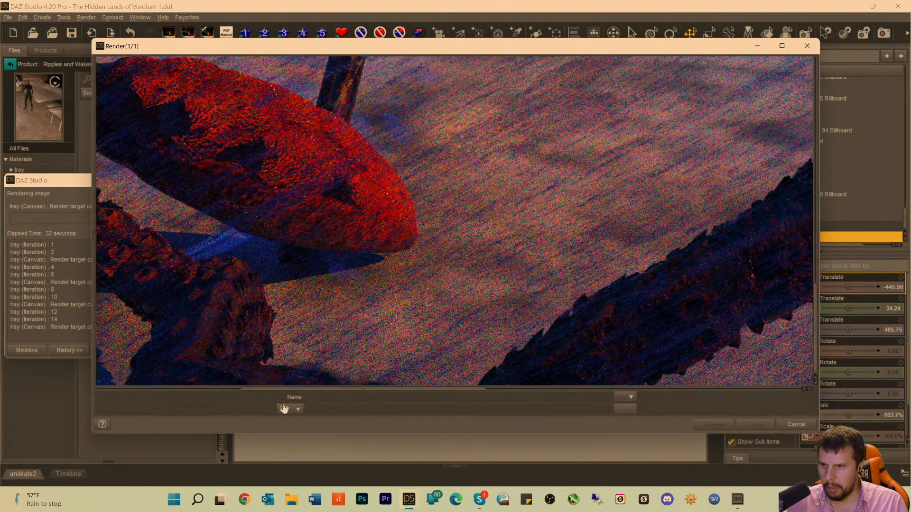
drag(321, 388, 129, 396)
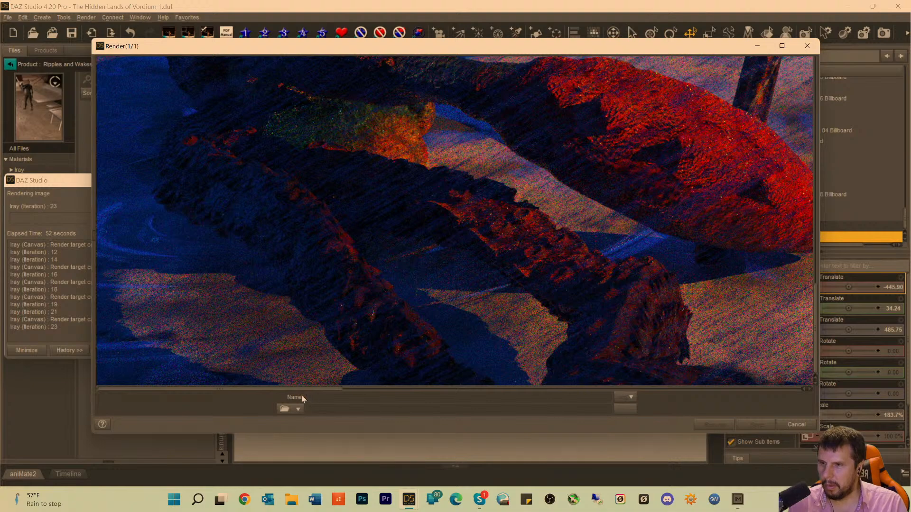
drag(295, 389, 666, 388)
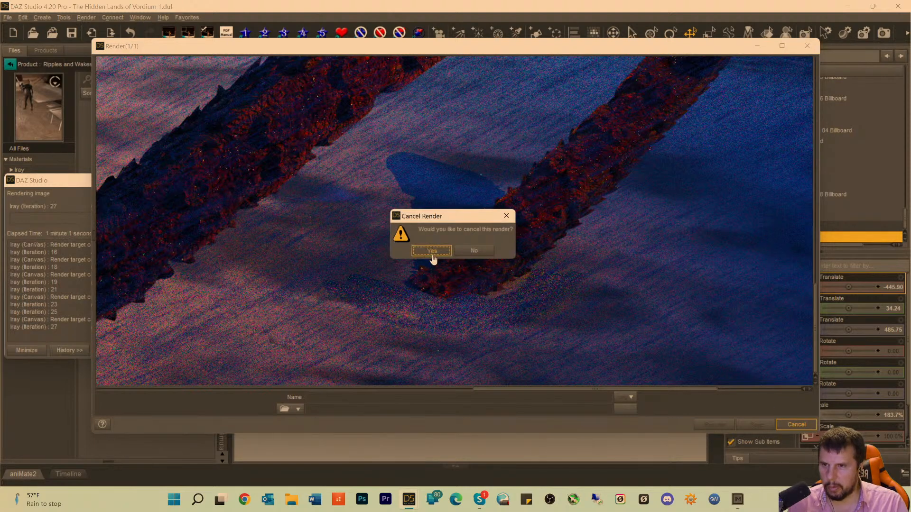
click(433, 254)
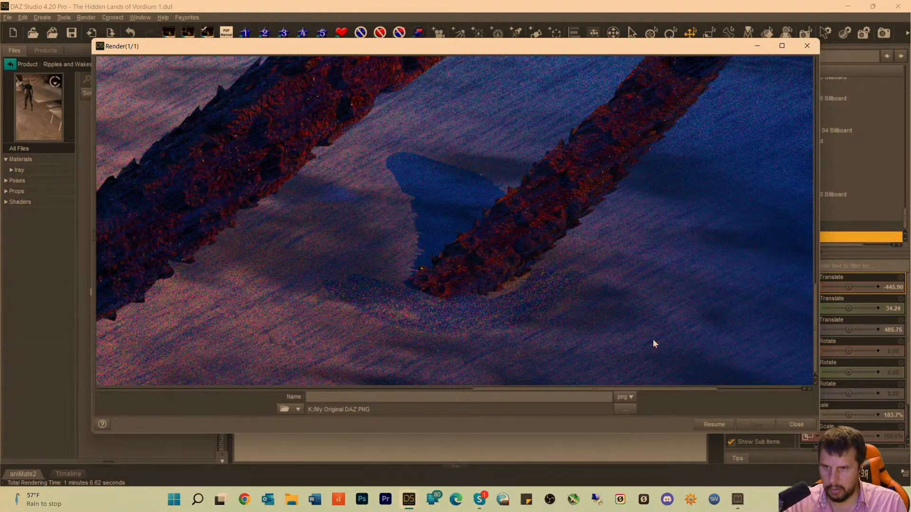
click(796, 424)
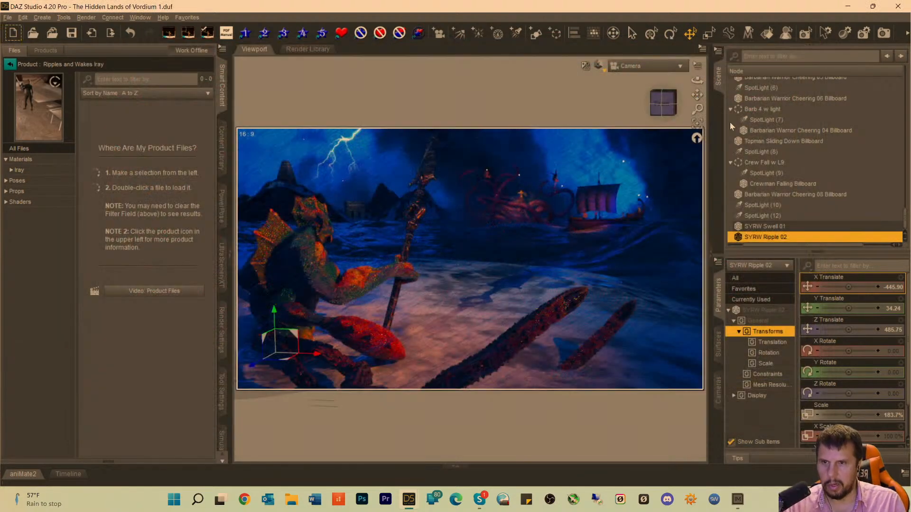
Tilt the SYRW Swell 01 prop to about X 0.98 and Z 4.15 rotation, and raise its Y Translate to about 24.44.
click(562, 379)
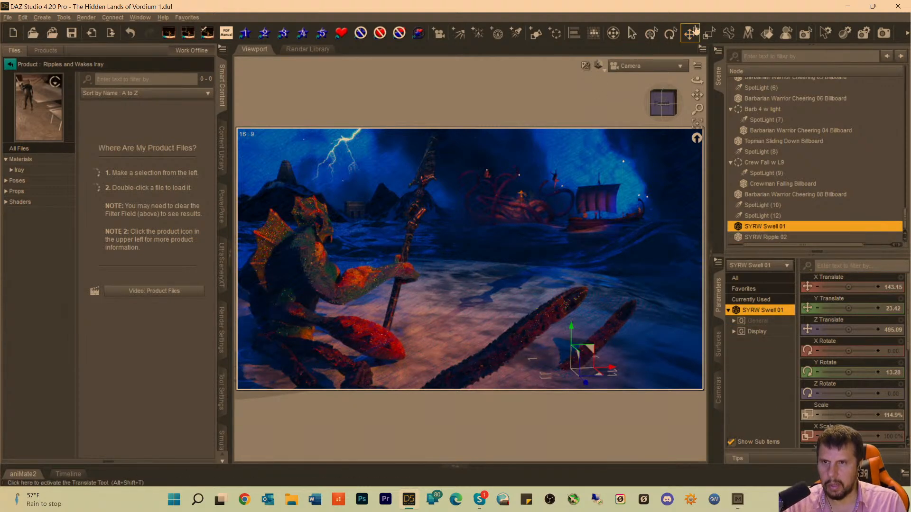
click(670, 33)
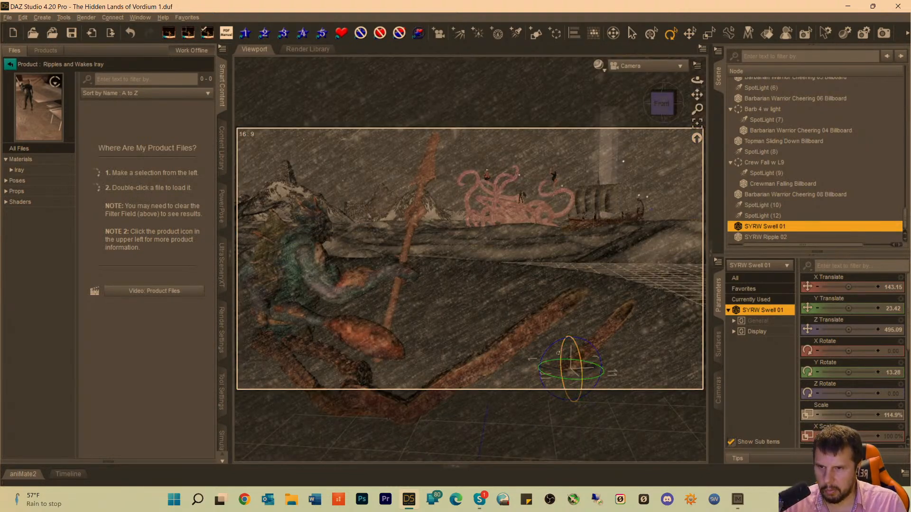
drag(557, 348, 557, 346)
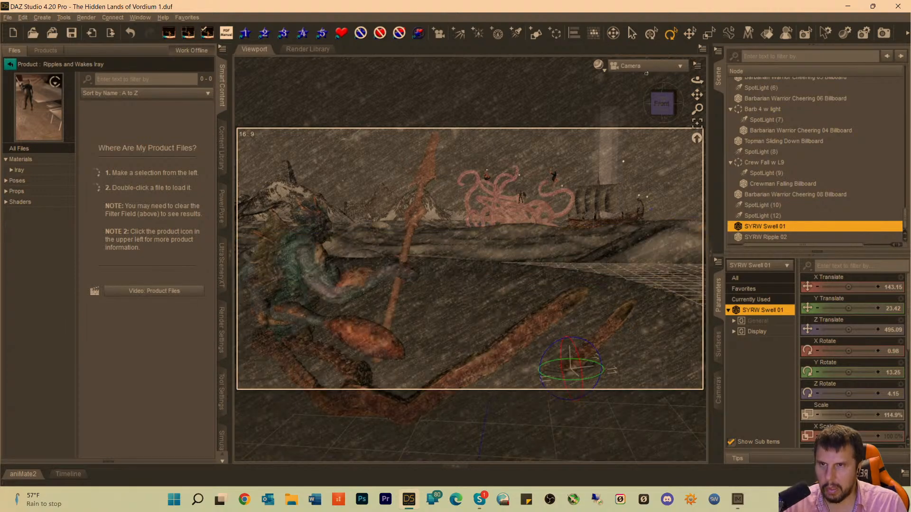
click(686, 34)
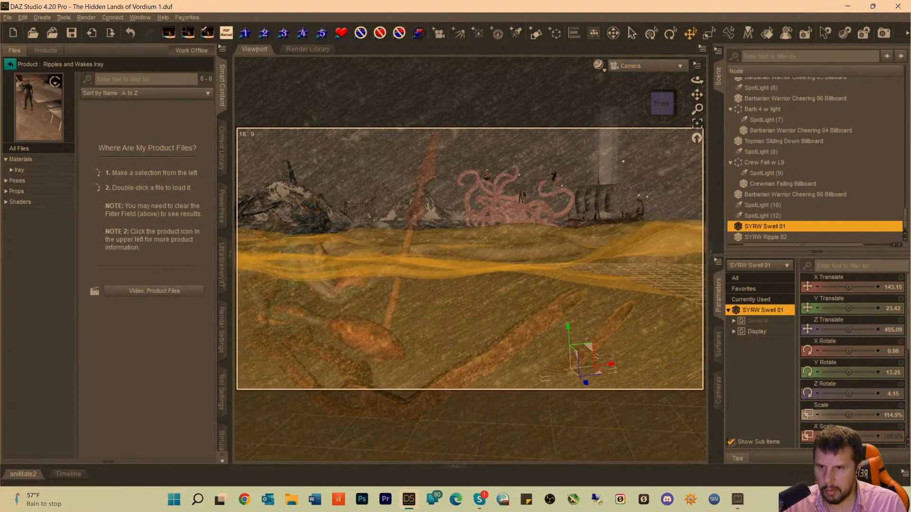
drag(569, 327, 568, 326)
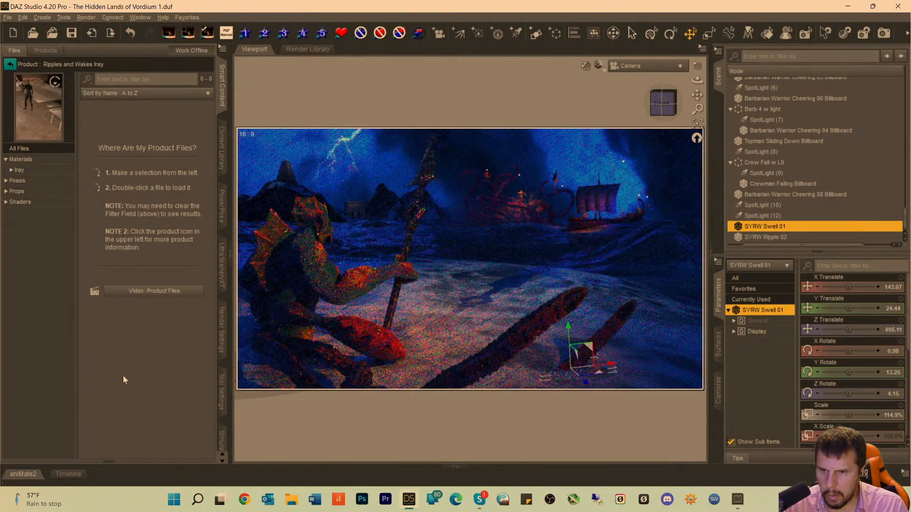
click(516, 369)
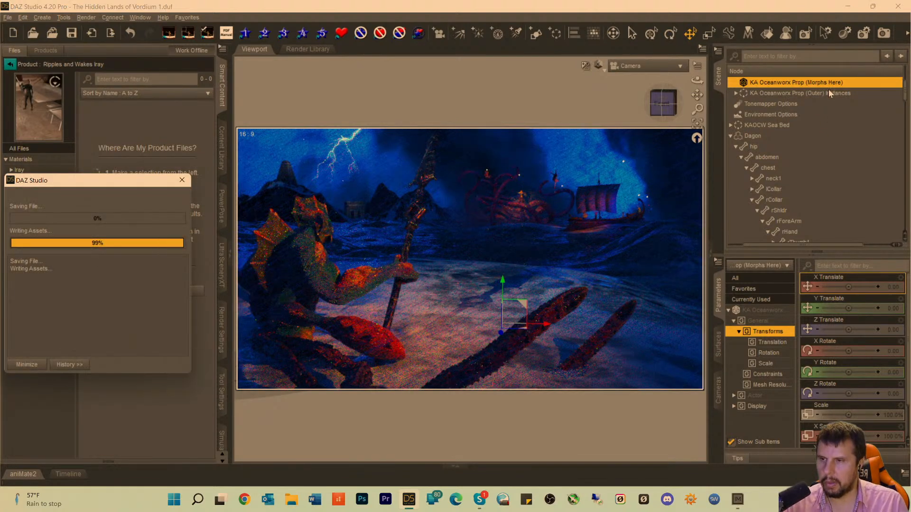
Save the scene and start a new render, checking the kraken and the swell around the foreground tentacle.
click(886, 33)
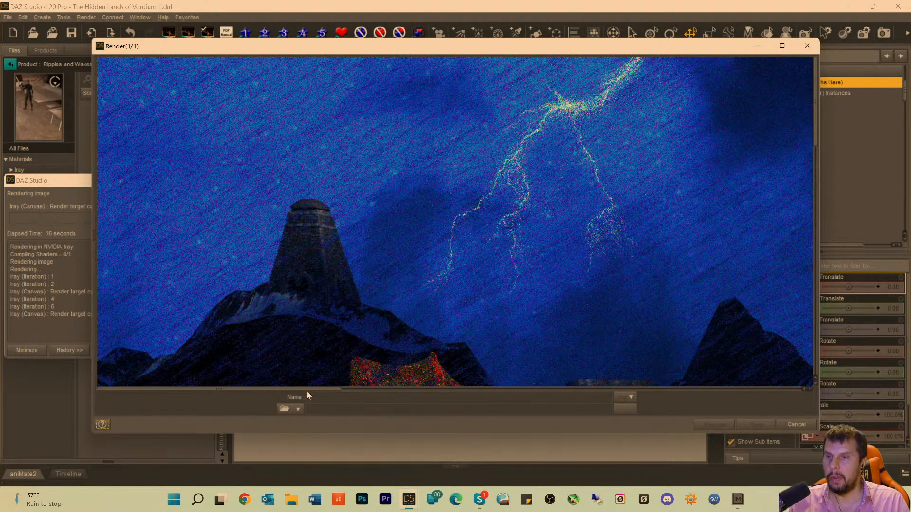
drag(264, 390, 579, 390)
scroll(541, 285, down, 5)
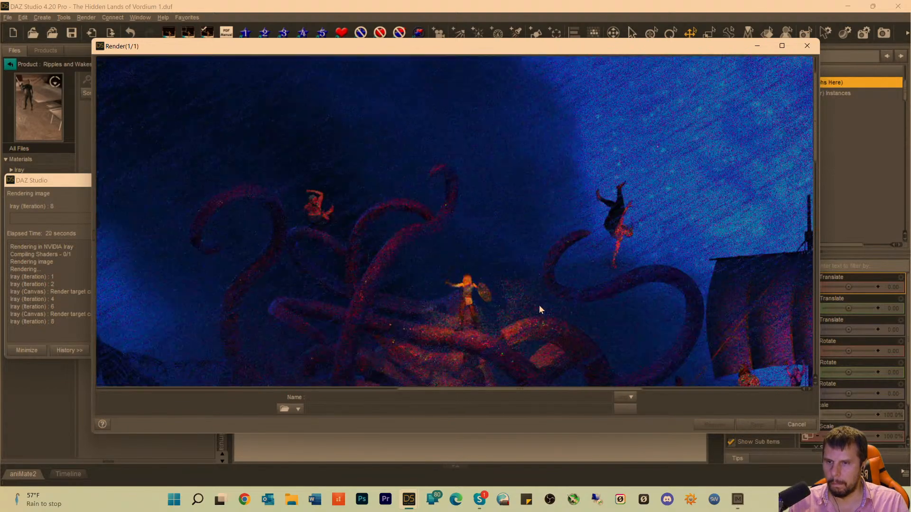
scroll(552, 287, down, 5)
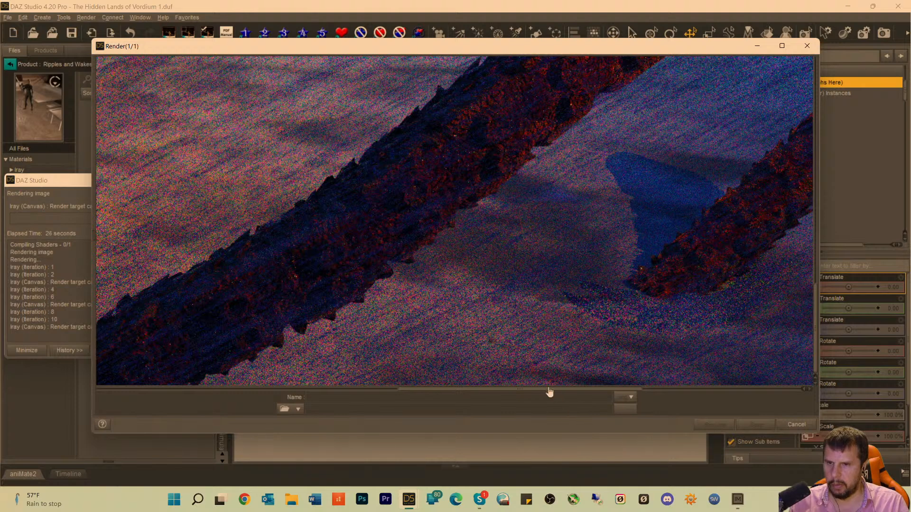
drag(549, 390, 593, 390)
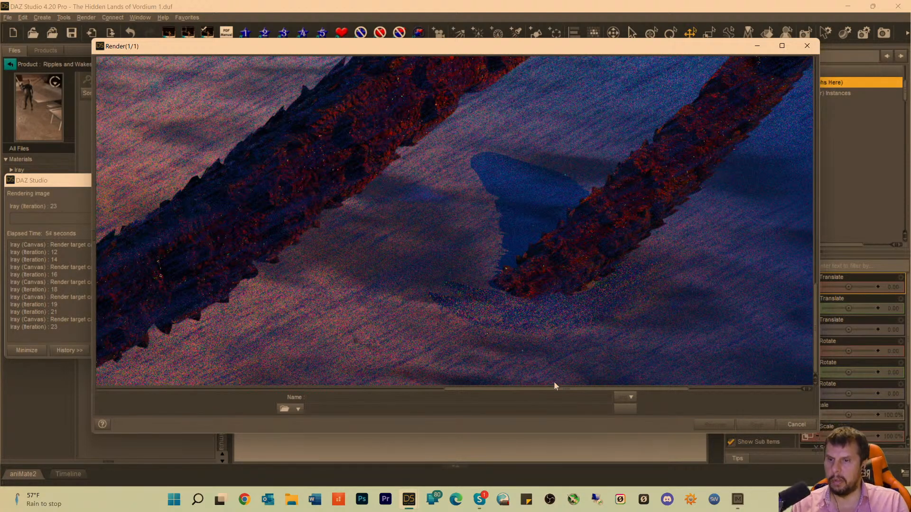
Examine the creature's lower body, arm and coiled tentacles against the ripples in the running render.
drag(529, 388, 161, 380)
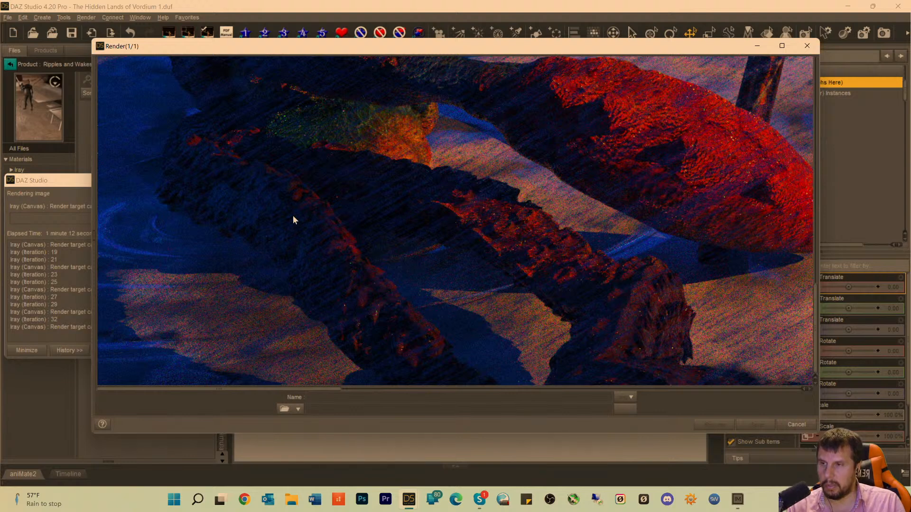
scroll(361, 190, up, 3)
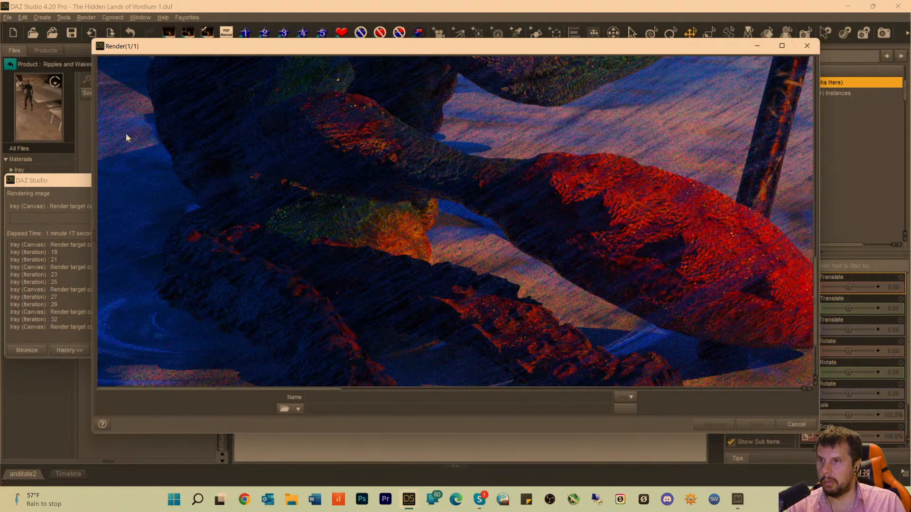
scroll(360, 295, down, 3)
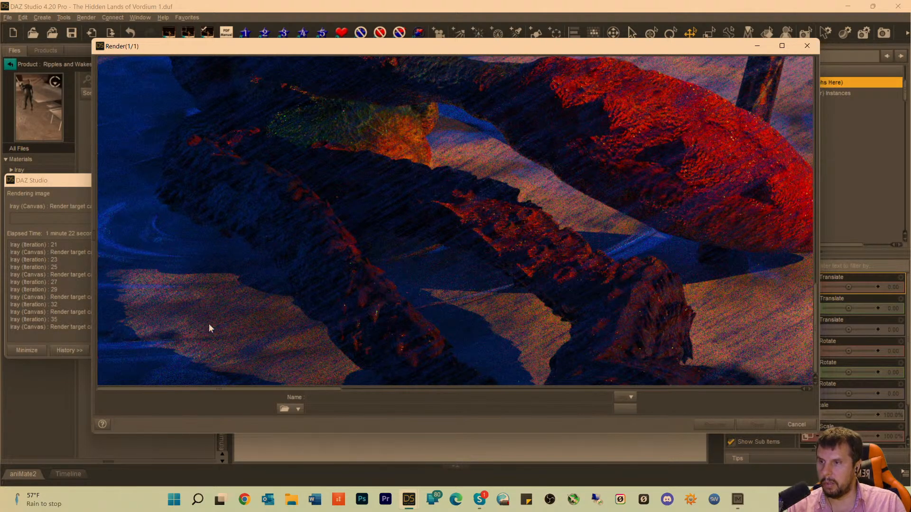
scroll(466, 337, up, 5)
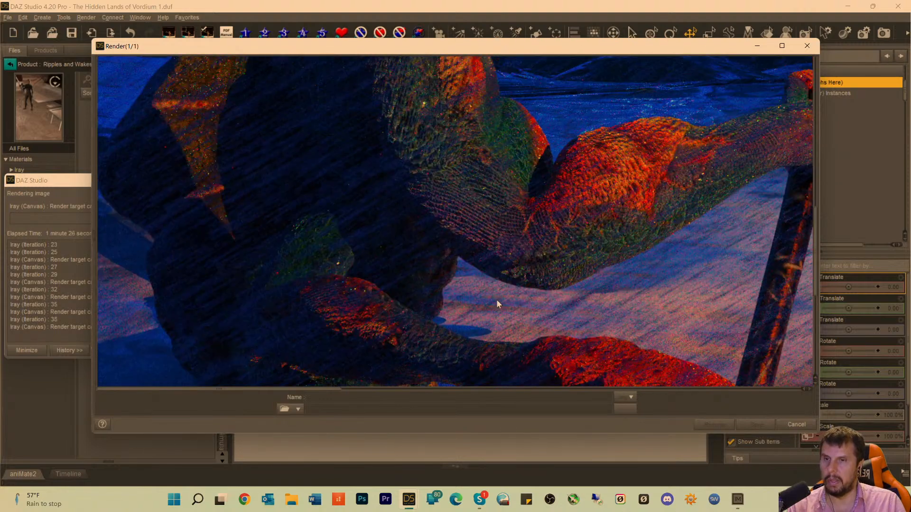
scroll(501, 304, down, 2)
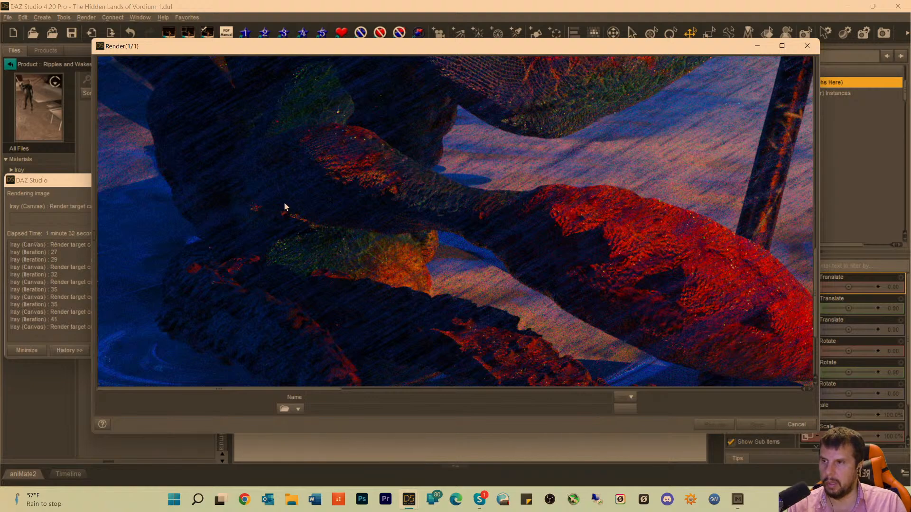
scroll(283, 203, up, 3)
scroll(296, 277, down, 7)
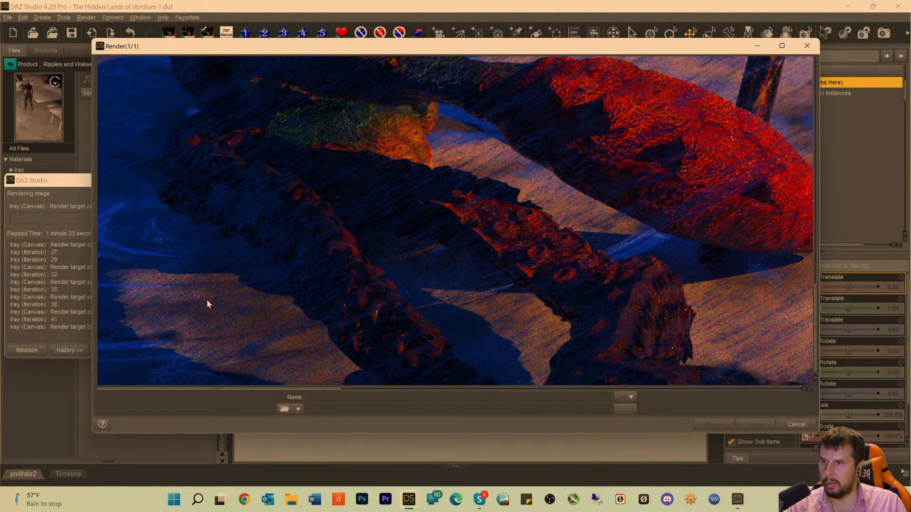
scroll(336, 311, up, 2)
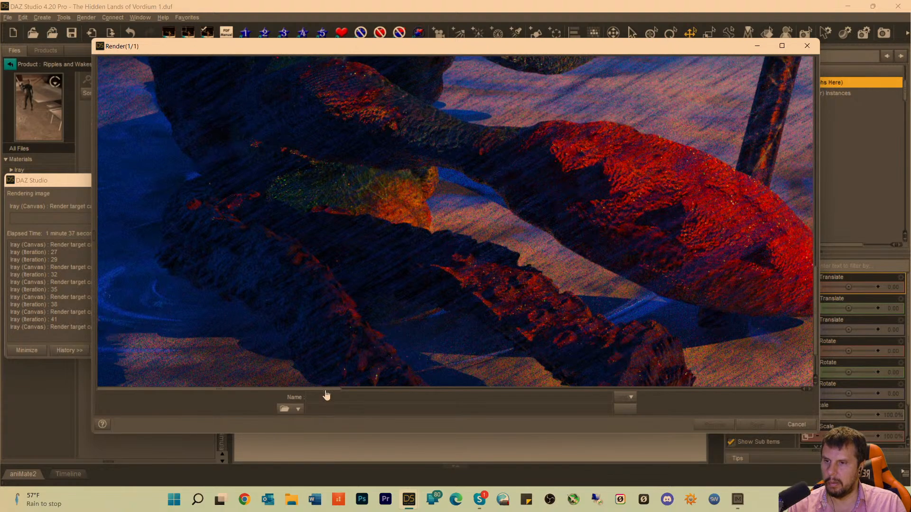
Examine the foreground tentacle's water contact, the spear, the stormy sea, the lightning and the creature's arm in the running render.
drag(326, 395, 699, 398)
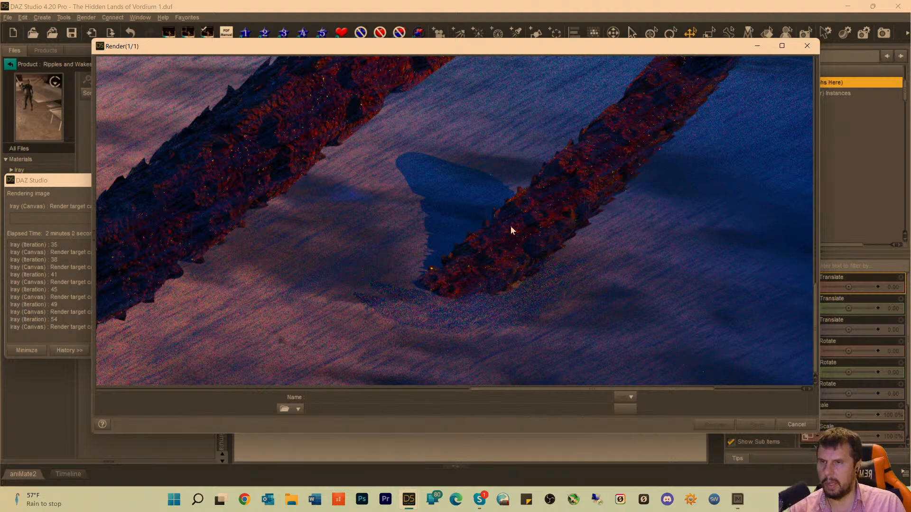
scroll(510, 223, up, 6)
scroll(510, 210, down, 7)
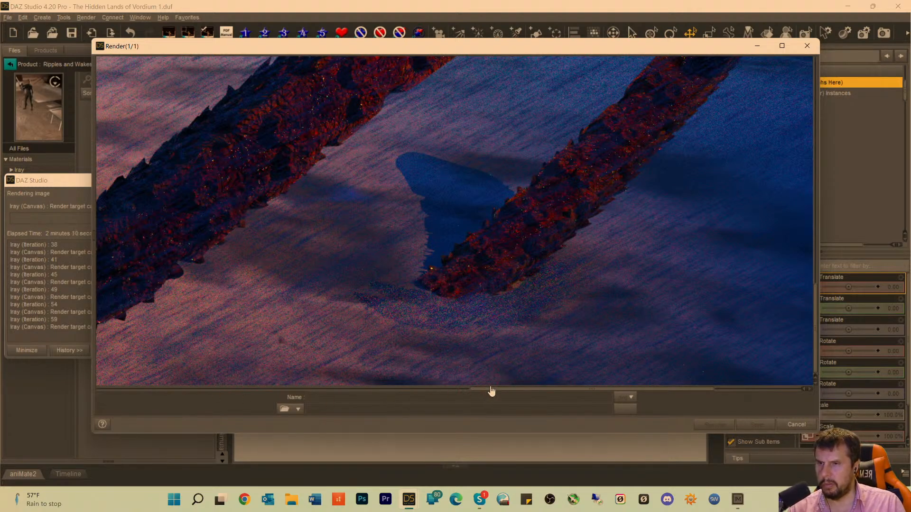
drag(490, 389, 258, 393)
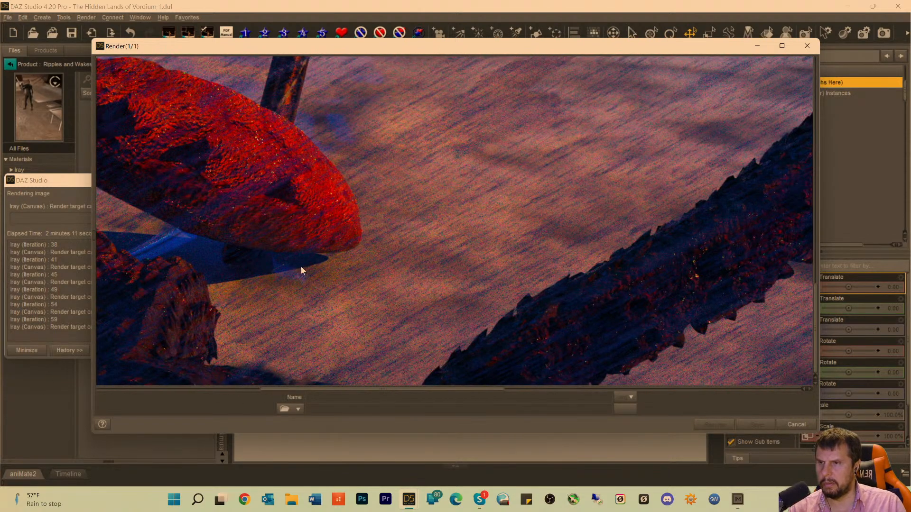
scroll(466, 228, up, 12)
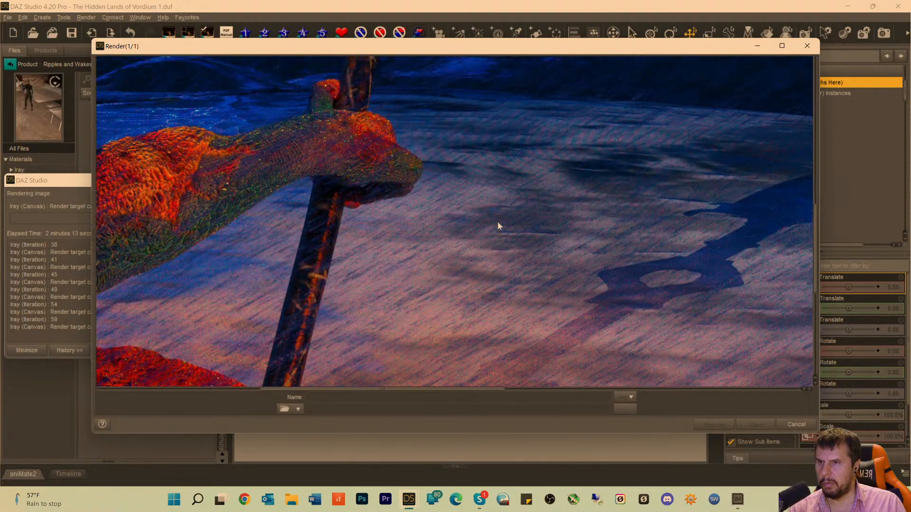
scroll(470, 235, up, 8)
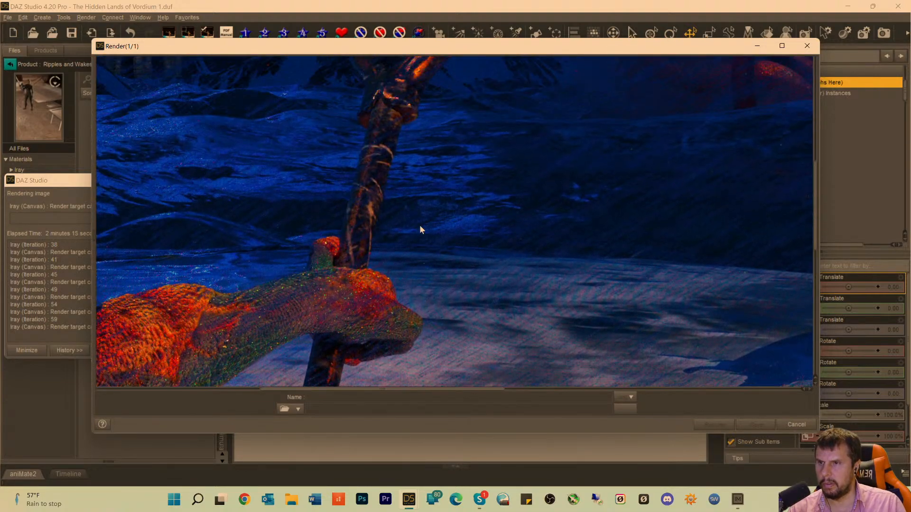
scroll(420, 147, up, 10)
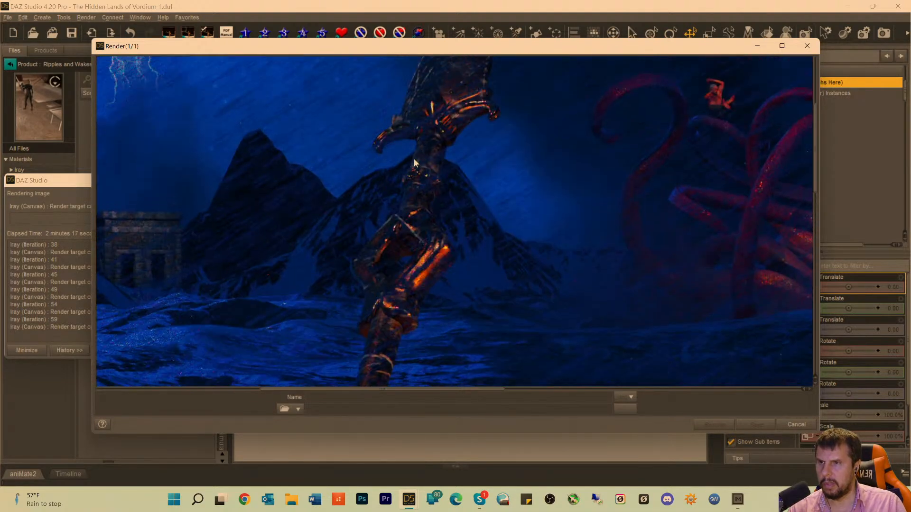
scroll(150, 112, up, 7)
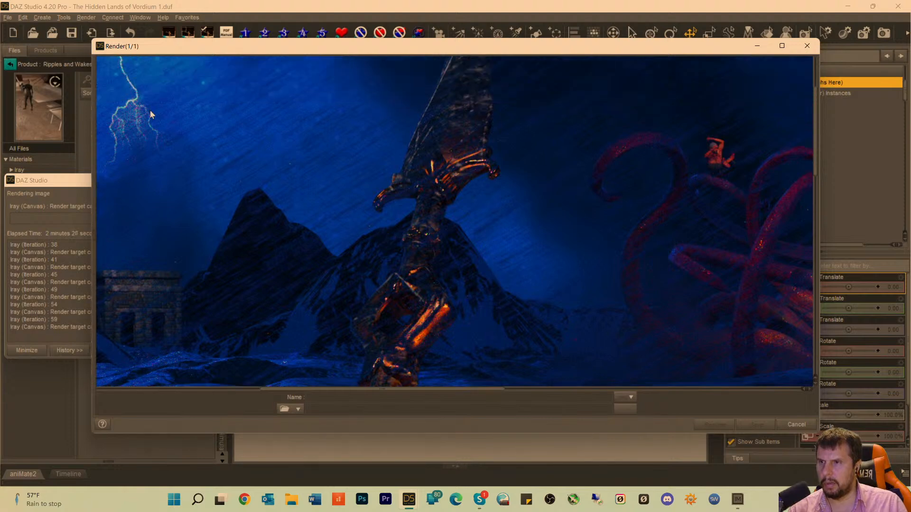
drag(400, 394, 301, 394)
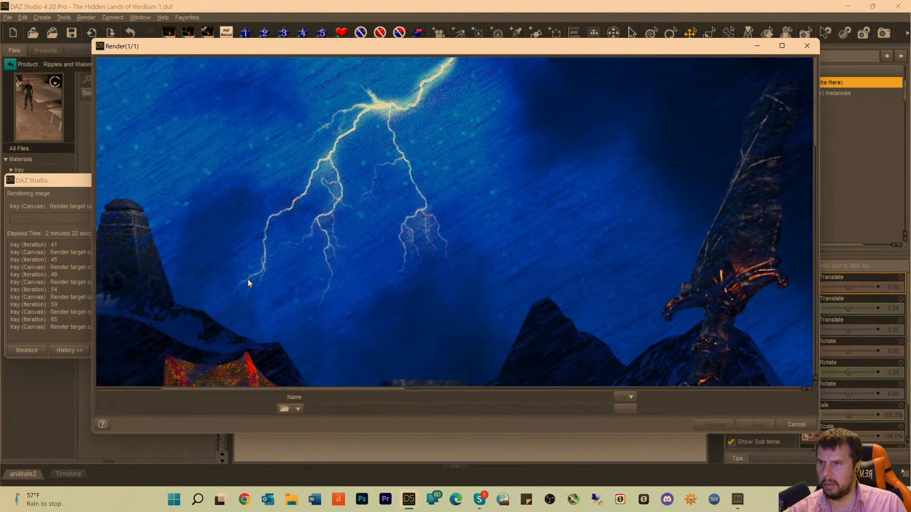
scroll(275, 215, down, 8)
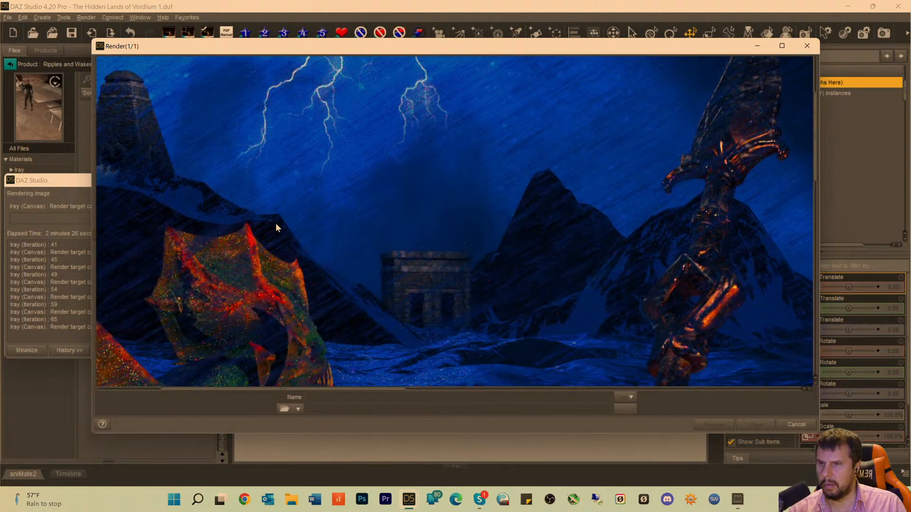
scroll(275, 224, down, 6)
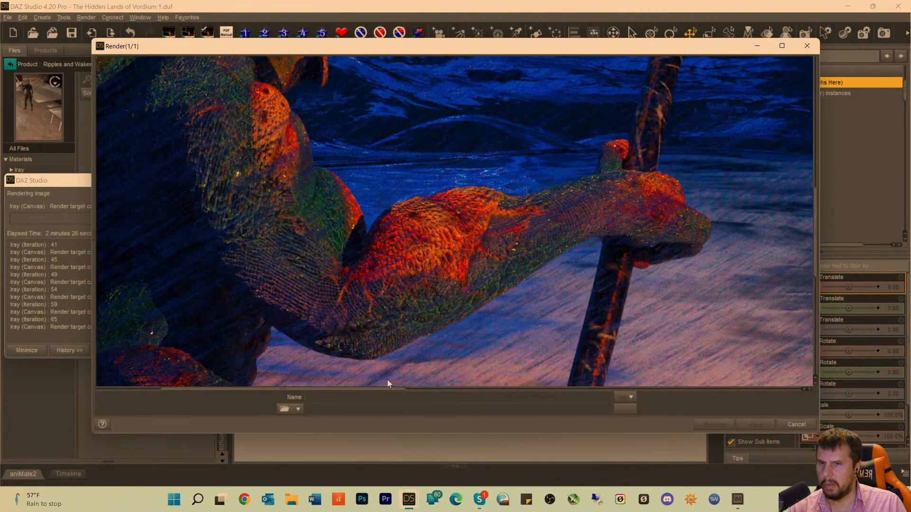
Examine the foreground tentacle tip, the kraken, the falling figures and the sailing ship in the running render.
drag(376, 392, 651, 404)
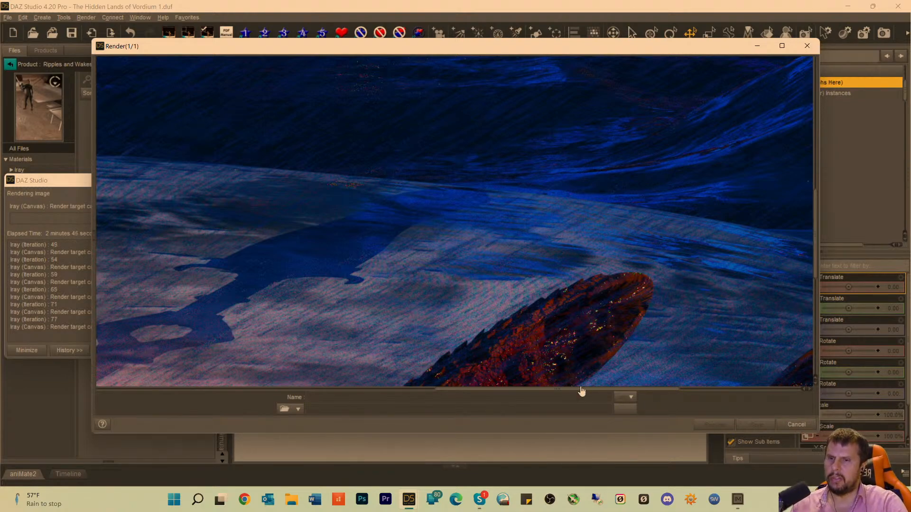
scroll(595, 145, up, 1)
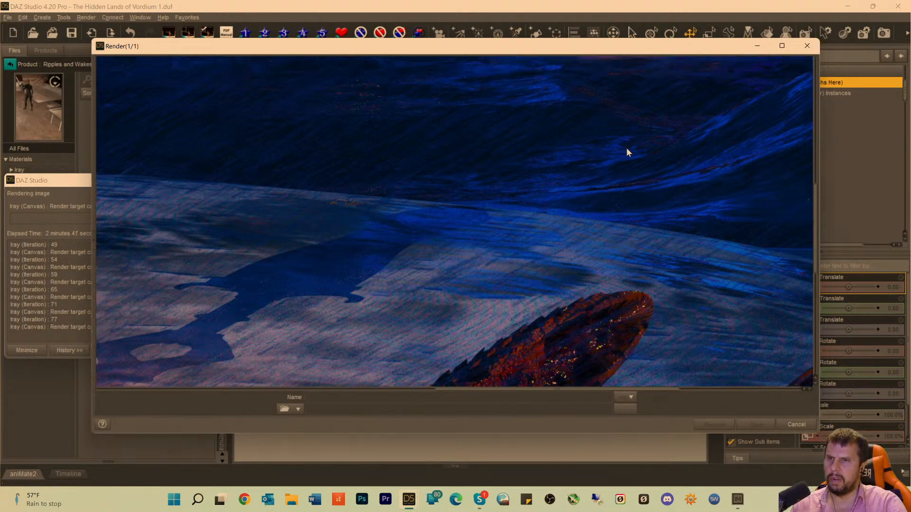
scroll(621, 159, up, 17)
scroll(605, 190, up, 2)
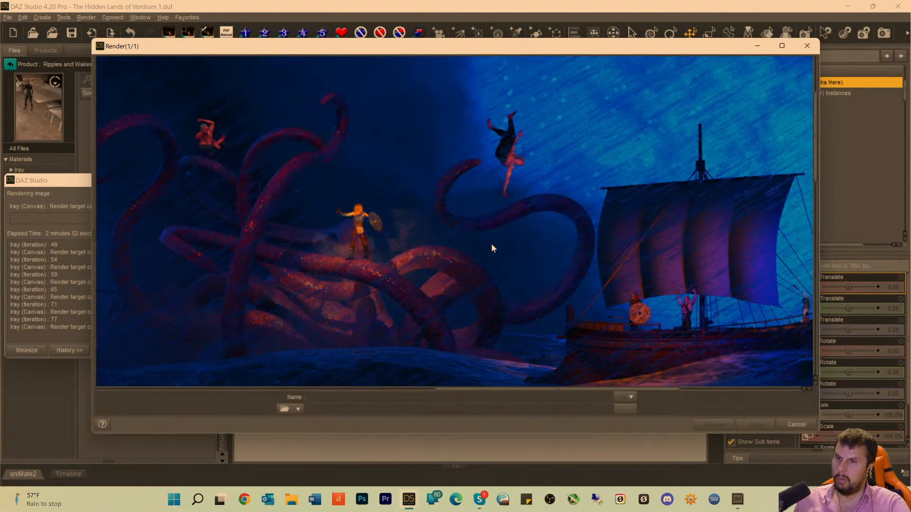
scroll(548, 272, up, 10)
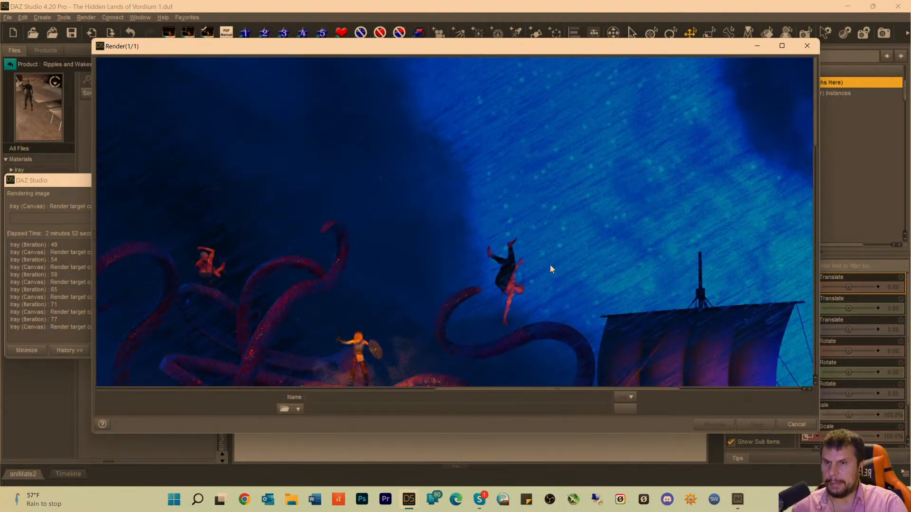
scroll(555, 223, down, 11)
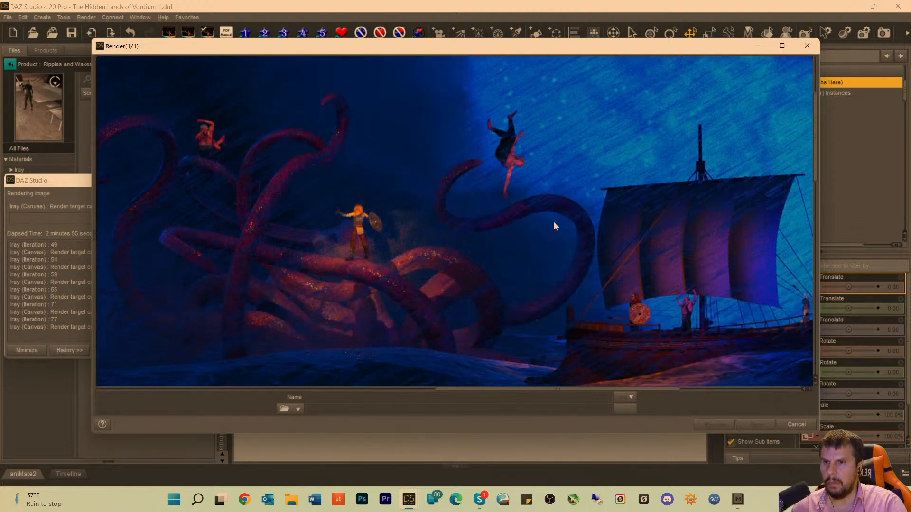
scroll(555, 227, down, 7)
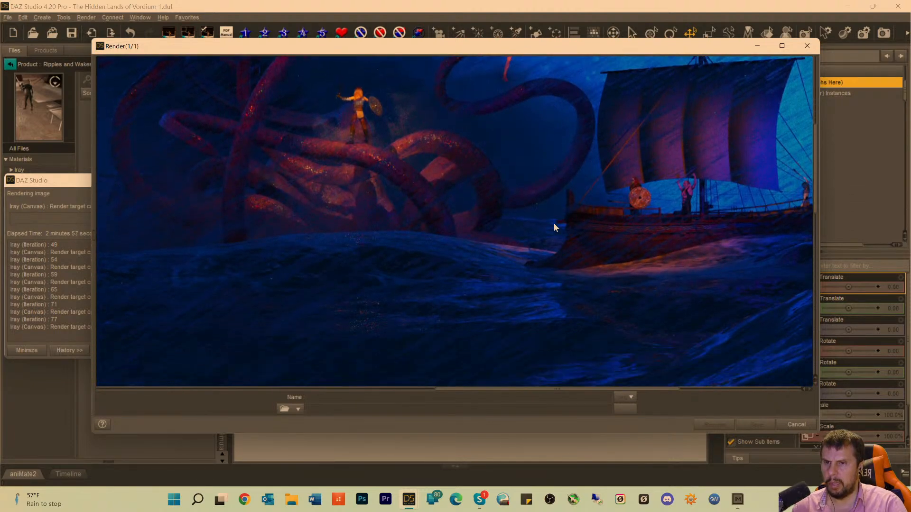
scroll(545, 288, up, 2)
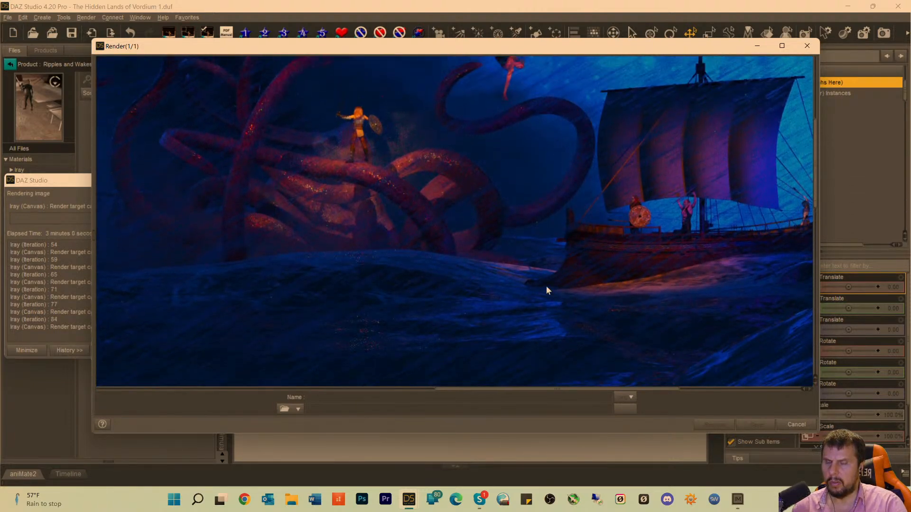
drag(469, 393, 525, 393)
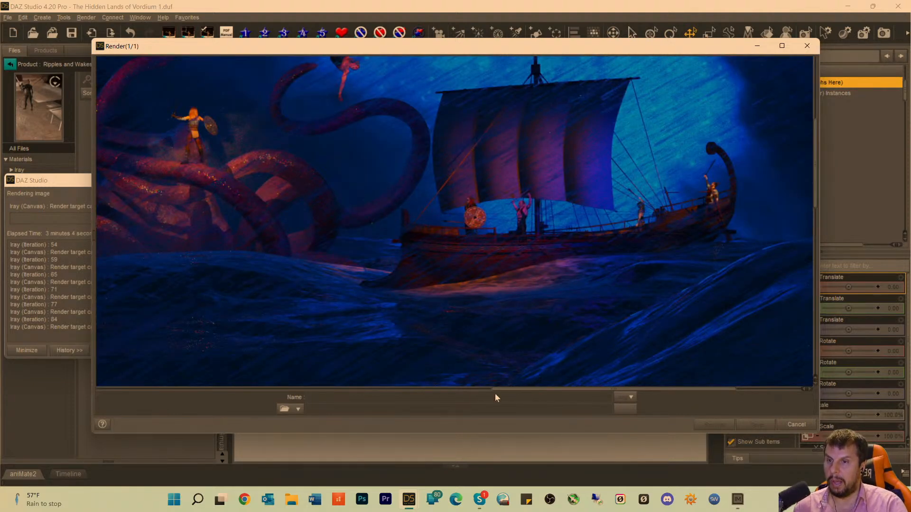
drag(508, 390, 502, 391)
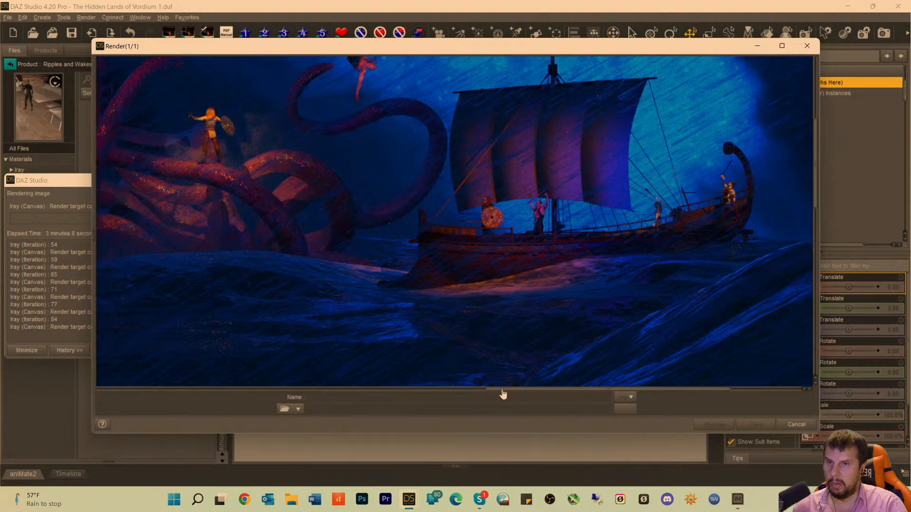
scroll(519, 318, up, 5)
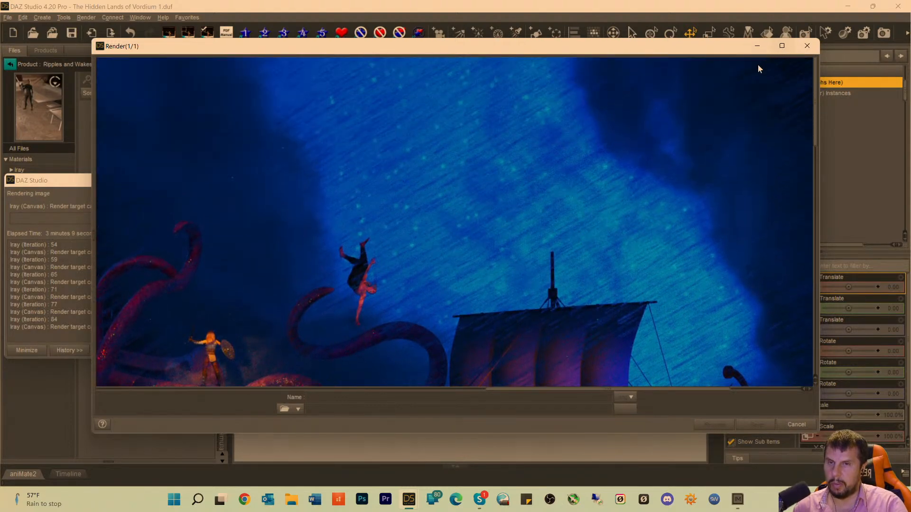
Maximize the render window and examine the ship, the rainy sky behind it and the surrounding waves.
click(782, 46)
scroll(542, 249, down, 5)
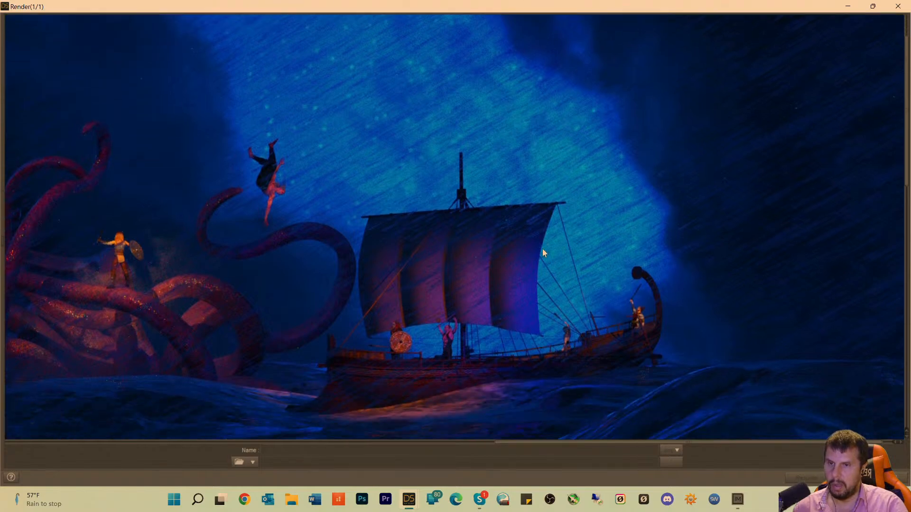
scroll(542, 255, up, 5)
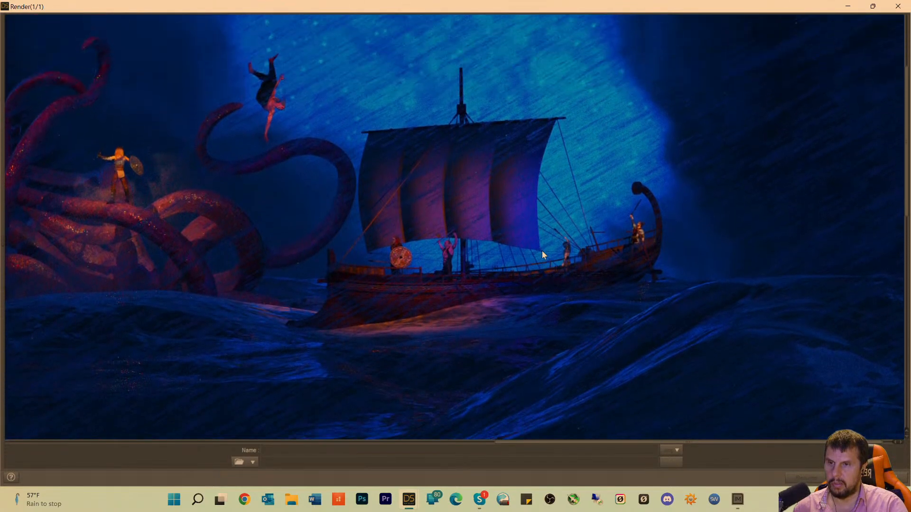
scroll(544, 255, up, 1)
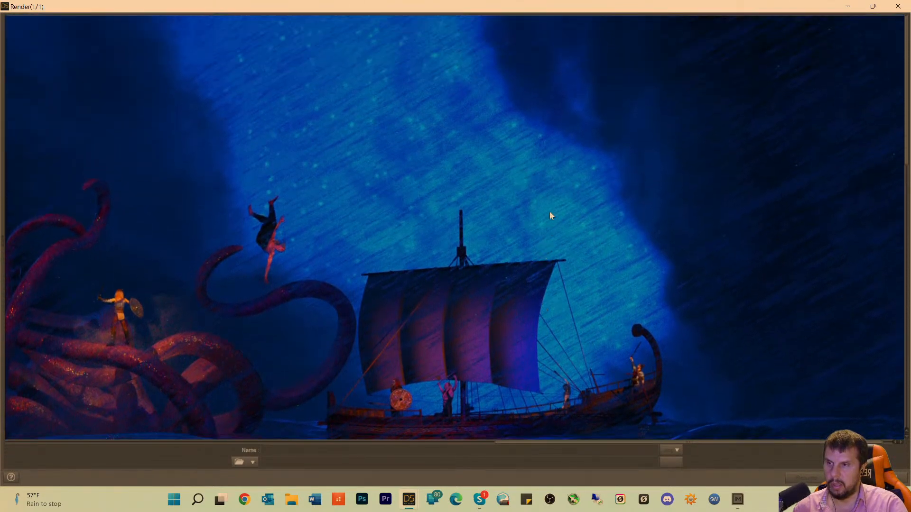
scroll(550, 212, down, 3)
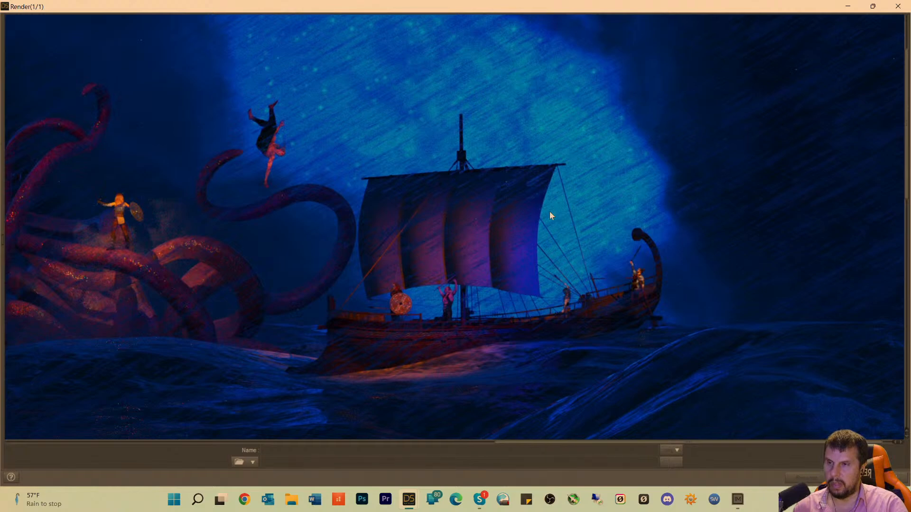
scroll(550, 212, down, 2)
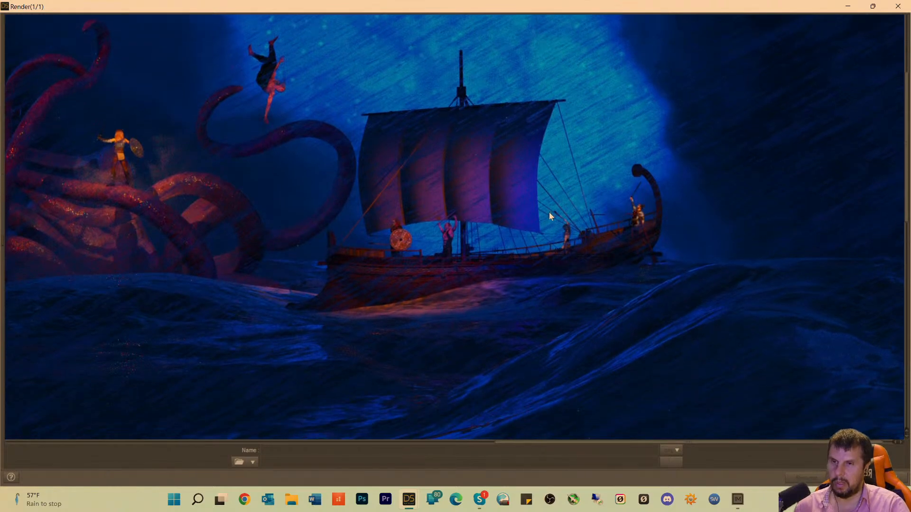
scroll(549, 212, up, 3)
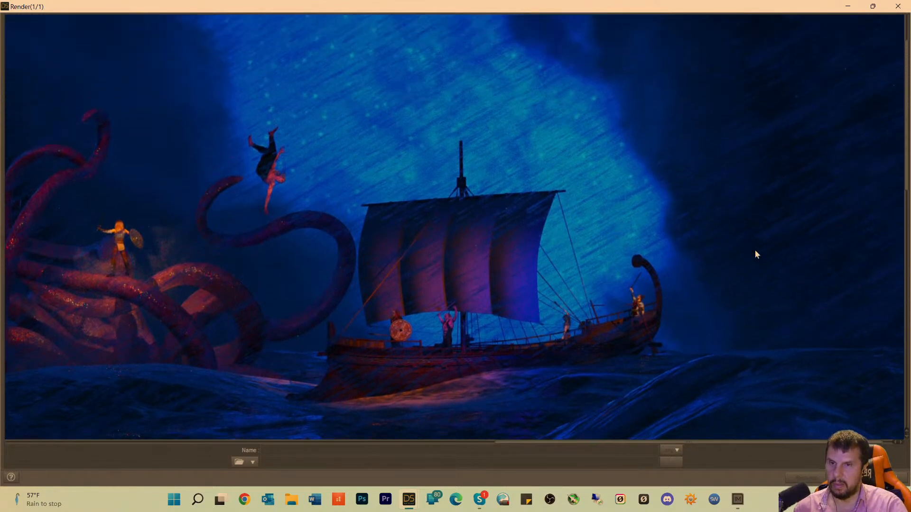
scroll(755, 252, up, 1)
scroll(753, 252, down, 3)
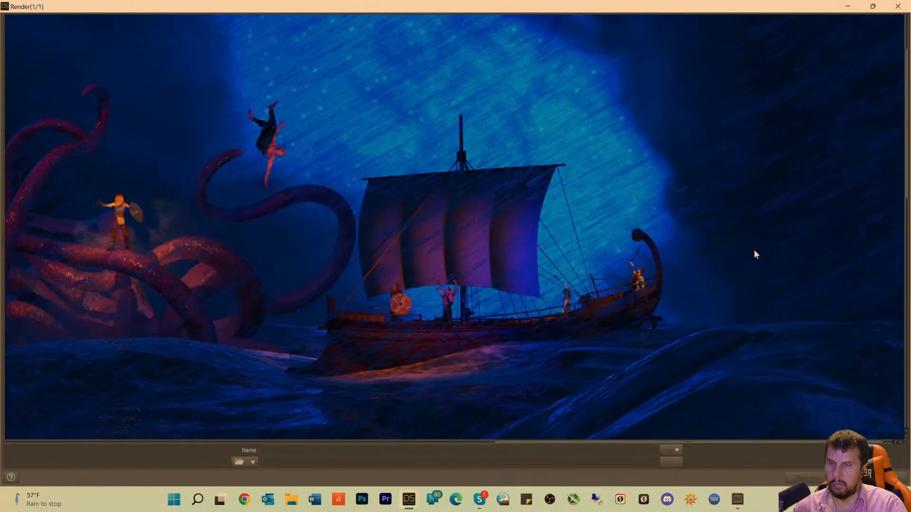
scroll(749, 258, down, 4)
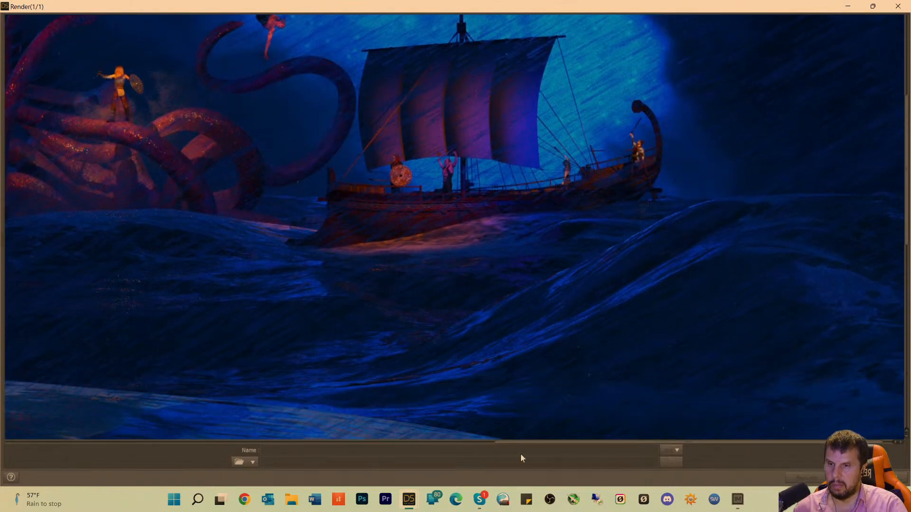
Examine the sea surface and the creature's ornate weapon against the mountains, restoring the render window to its smaller size.
drag(537, 443, 332, 448)
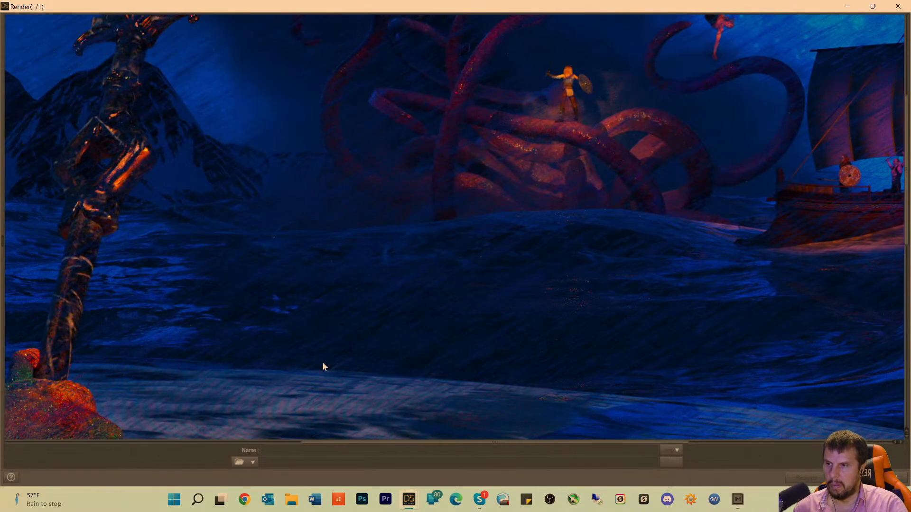
scroll(319, 361, down, 5)
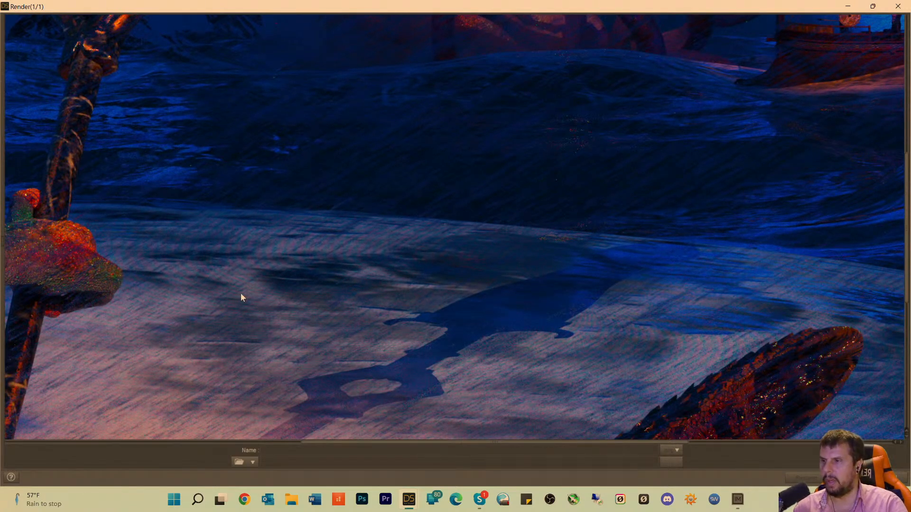
drag(503, 6, 475, 82)
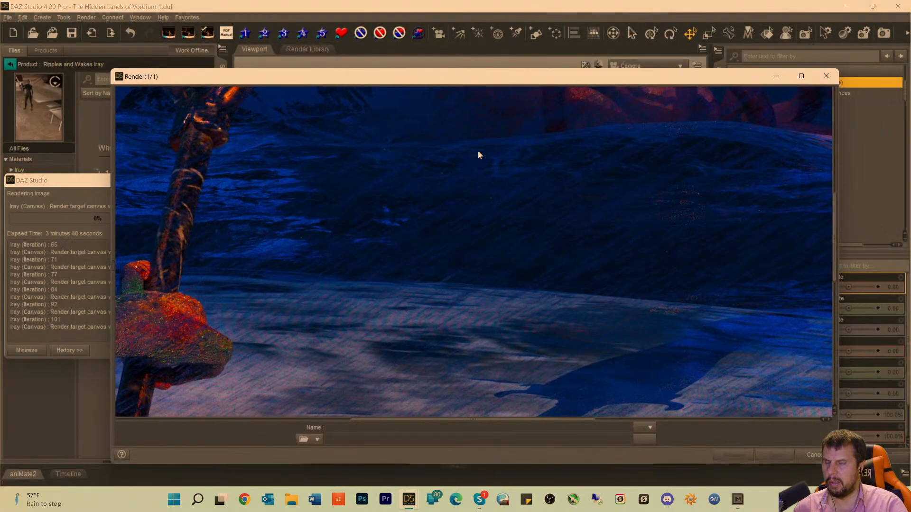
scroll(477, 246, up, 3)
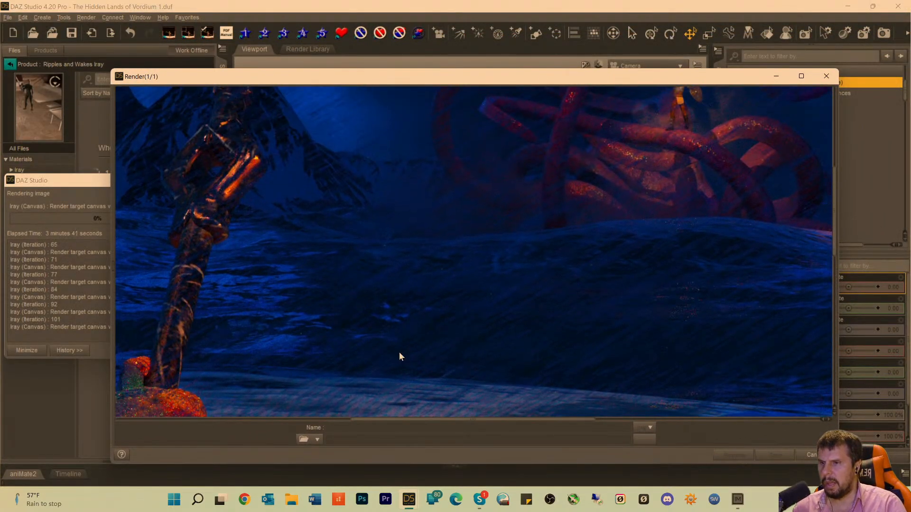
drag(414, 423, 354, 423)
scroll(414, 346, up, 2)
scroll(434, 314, up, 8)
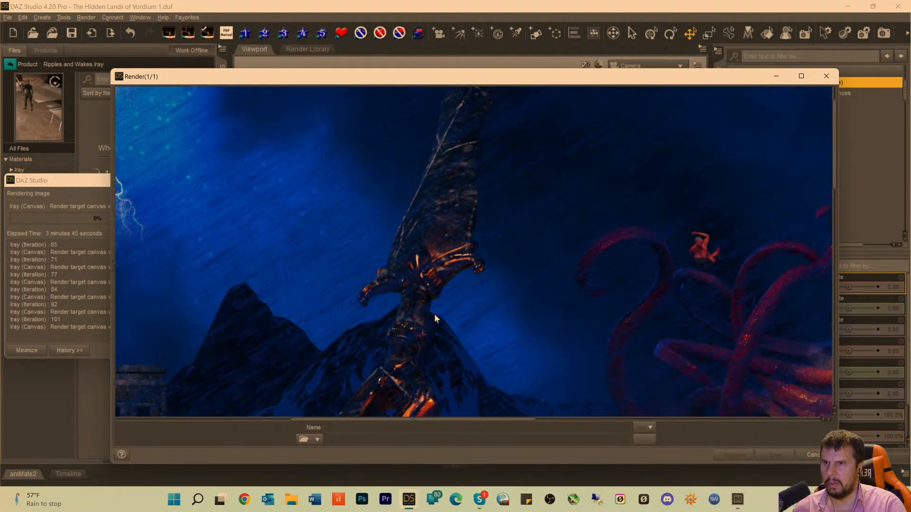
scroll(434, 314, down, 6)
scroll(434, 314, down, 5)
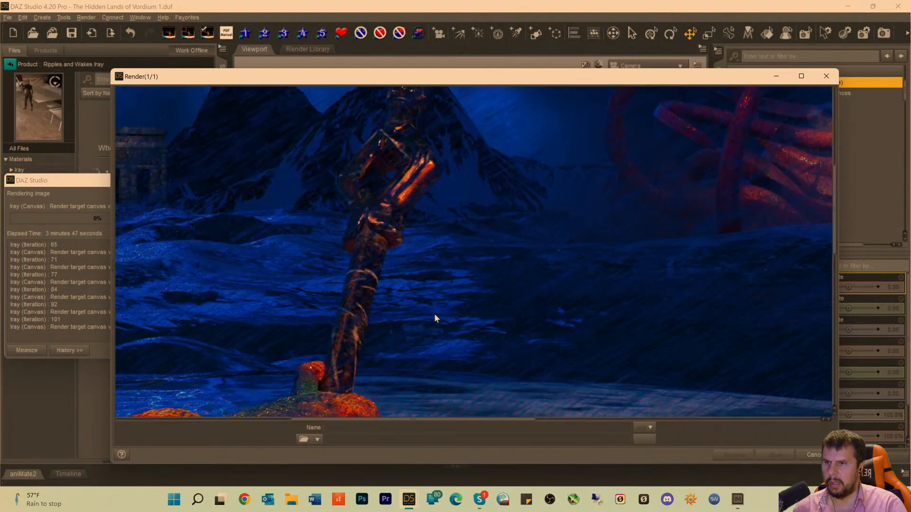
scroll(403, 354, down, 2)
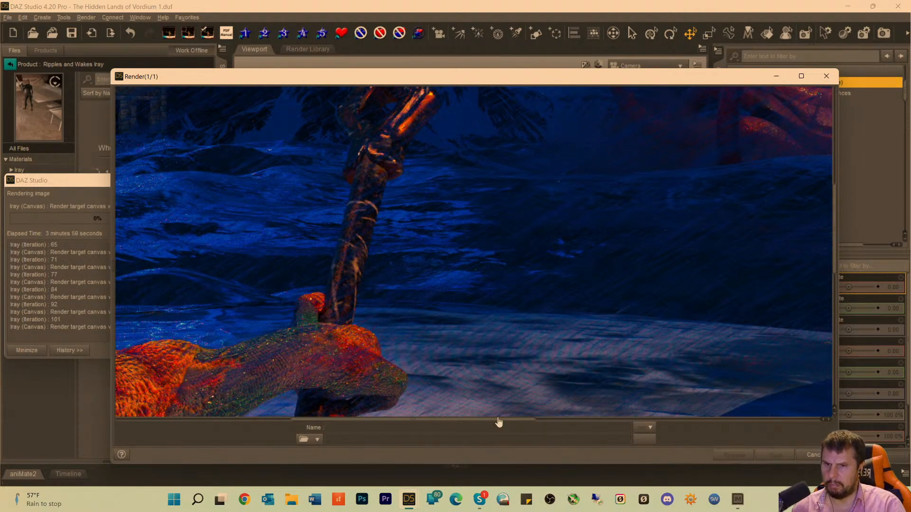
Examine the dark shadow on the foreground water, the tentacle tip and the creature's hand gripping the weapon.
drag(474, 422, 620, 427)
scroll(619, 350, down, 5)
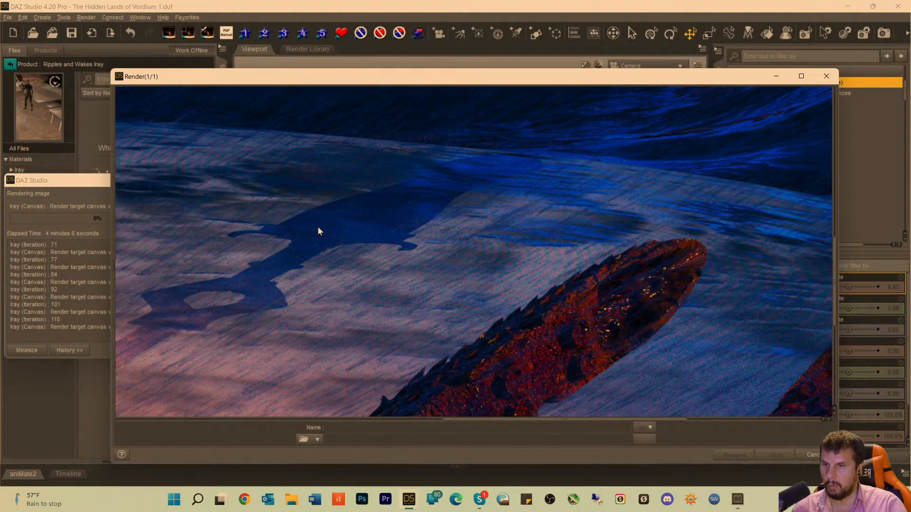
drag(468, 423, 319, 420)
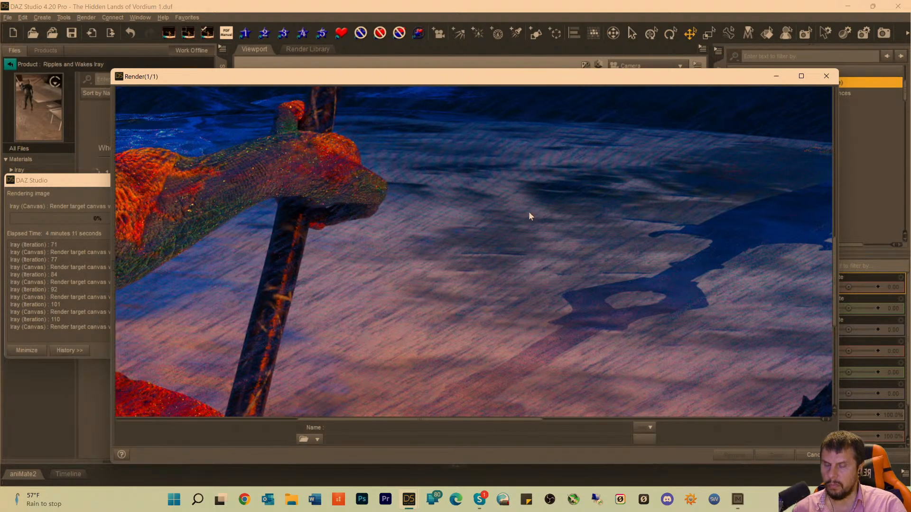
scroll(548, 203, up, 5)
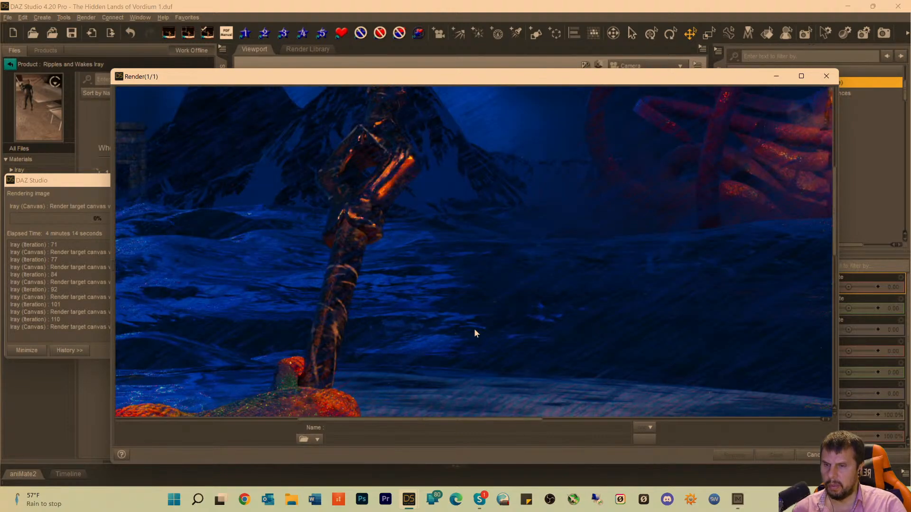
scroll(508, 335, down, 2)
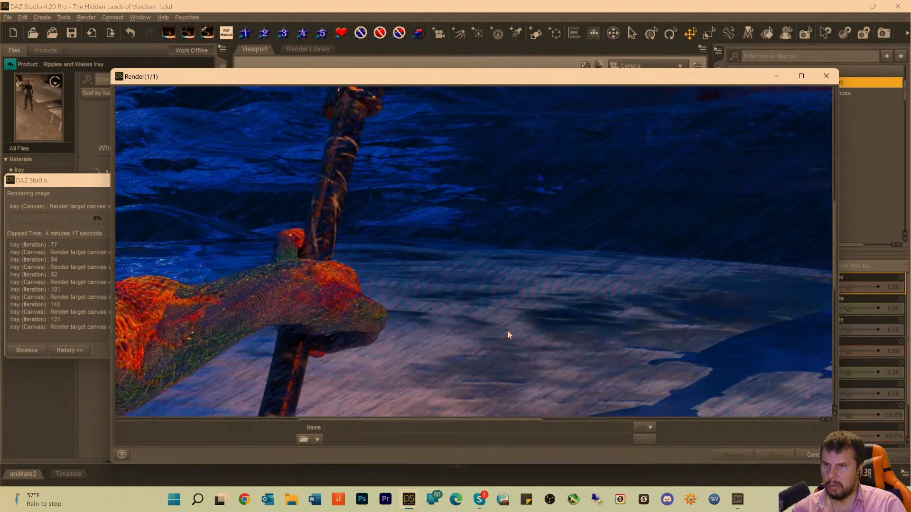
scroll(507, 327, up, 6)
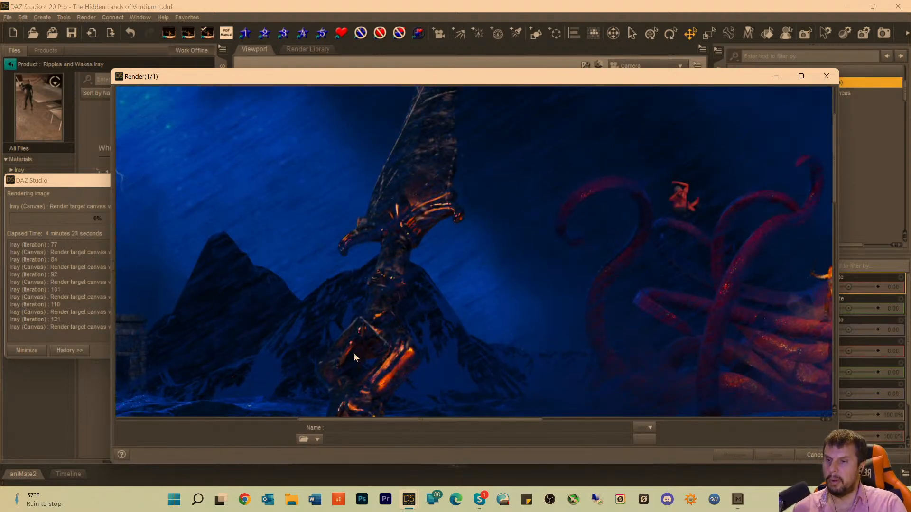
Examine the kraken and ship once more, plus the creature's finned head, the ruins and the lightning in the render.
drag(408, 426, 593, 430)
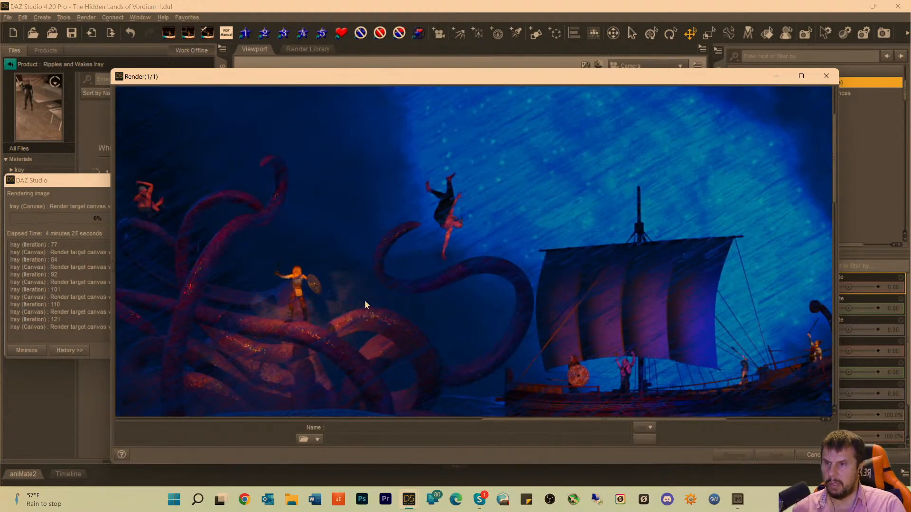
scroll(437, 352, down, 3)
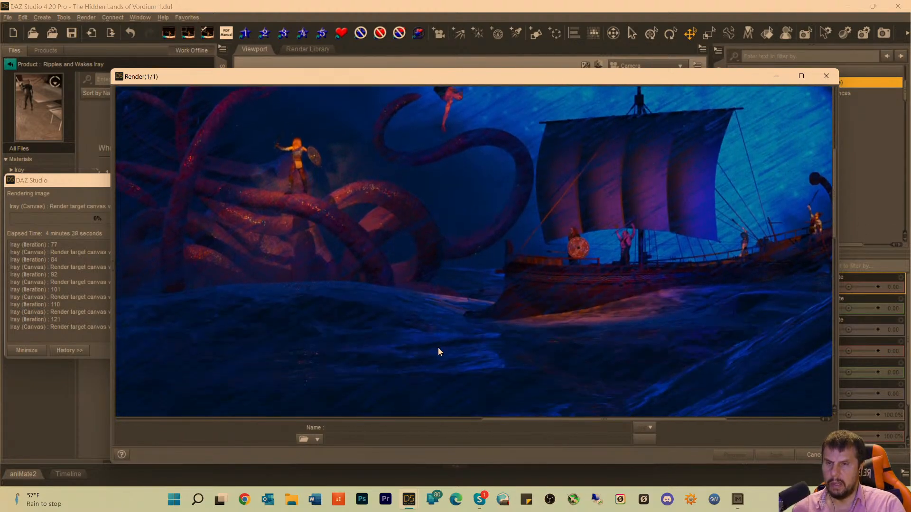
scroll(438, 352, up, 4)
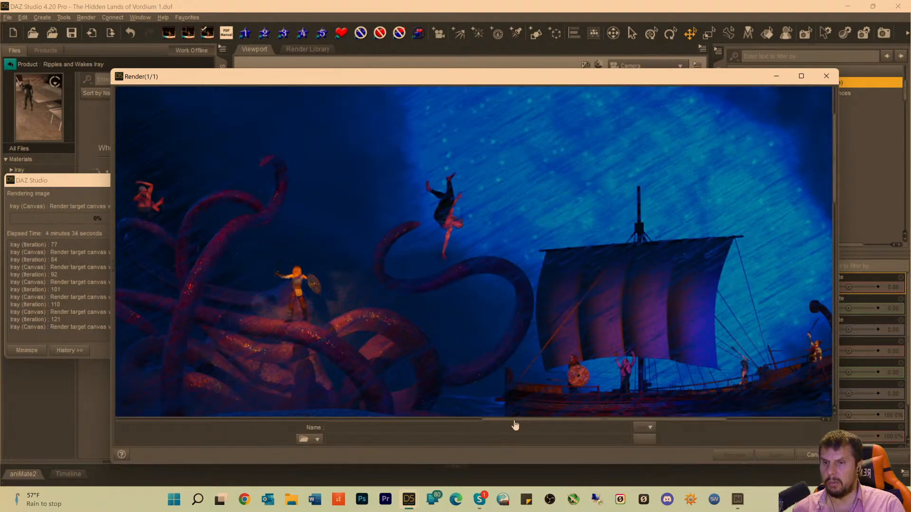
drag(516, 426, 174, 355)
scroll(197, 291, down, 5)
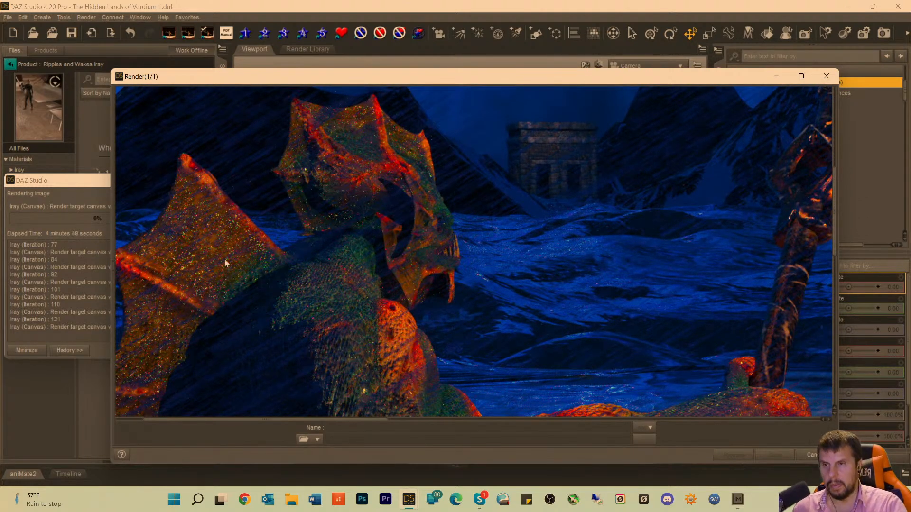
scroll(233, 228, up, 5)
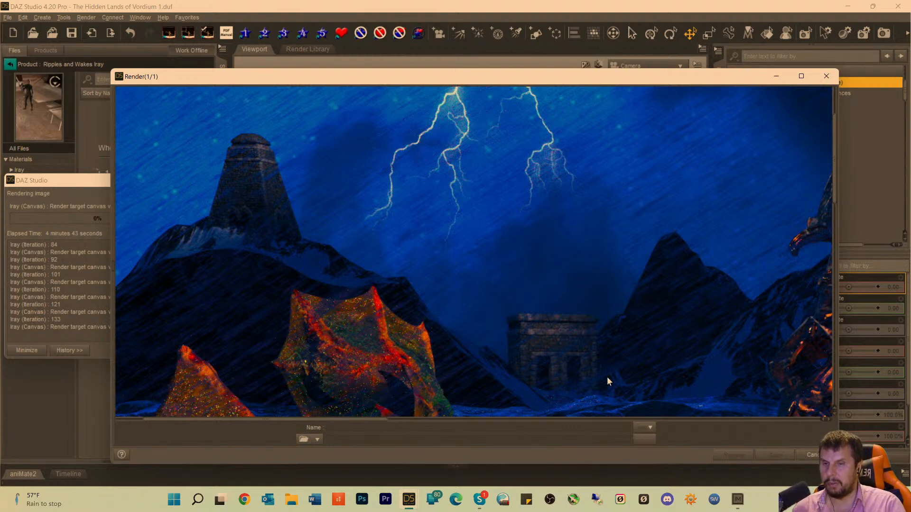
Examine the creature's fins, the kraken with the shield-bearing warrior, and the ship against the rainy sky and large wave.
scroll(609, 375, down, 3)
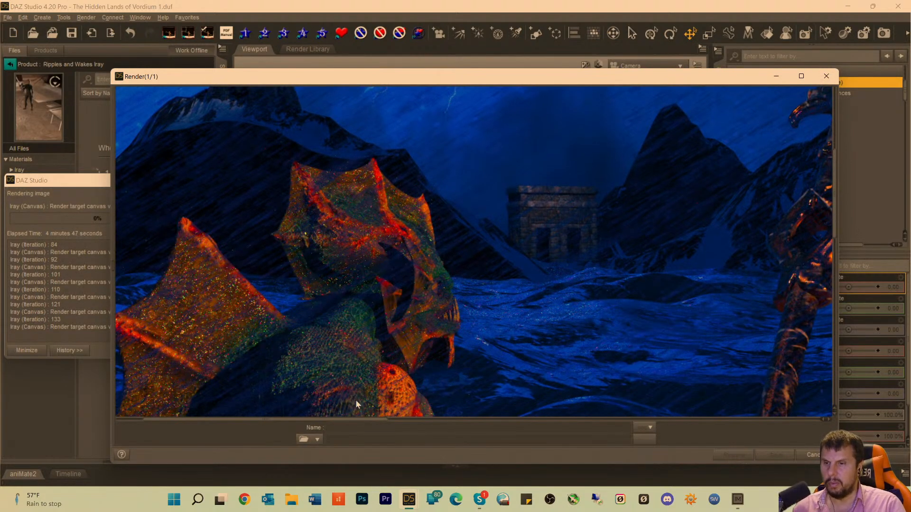
drag(343, 420, 581, 424)
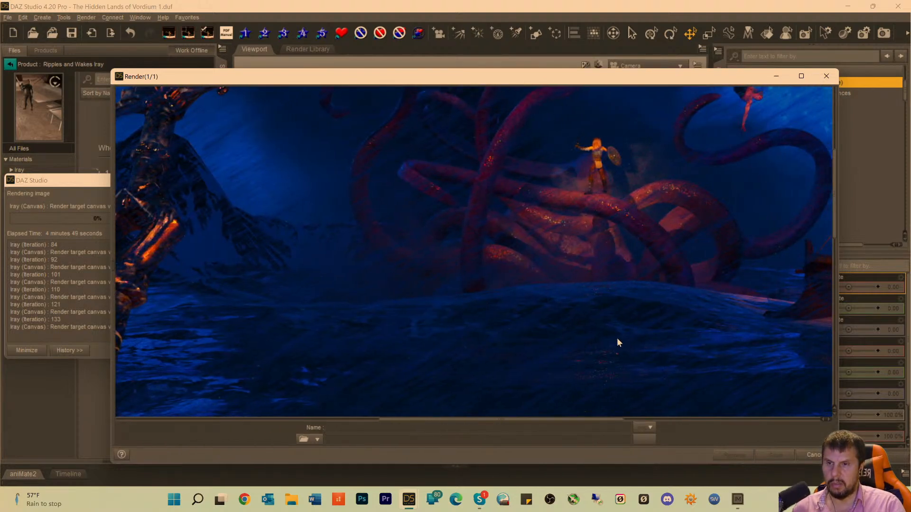
scroll(570, 308, up, 5)
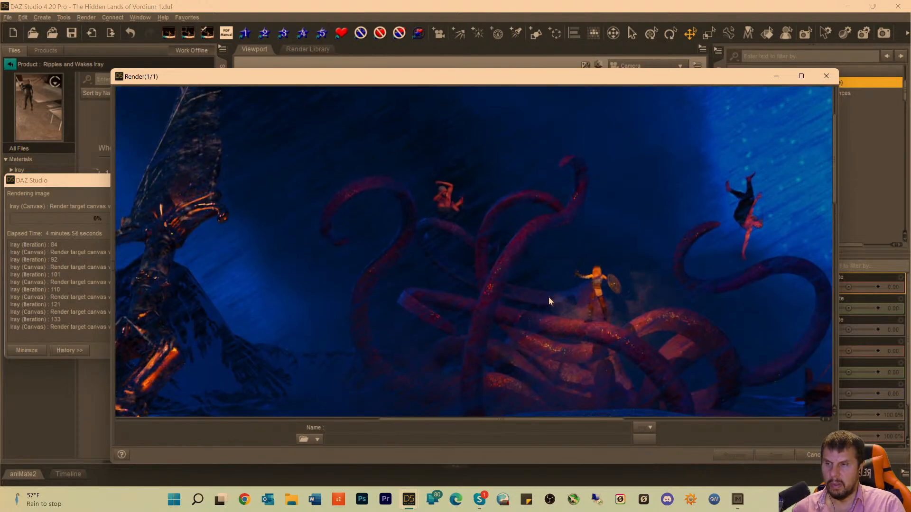
scroll(543, 298, down, 4)
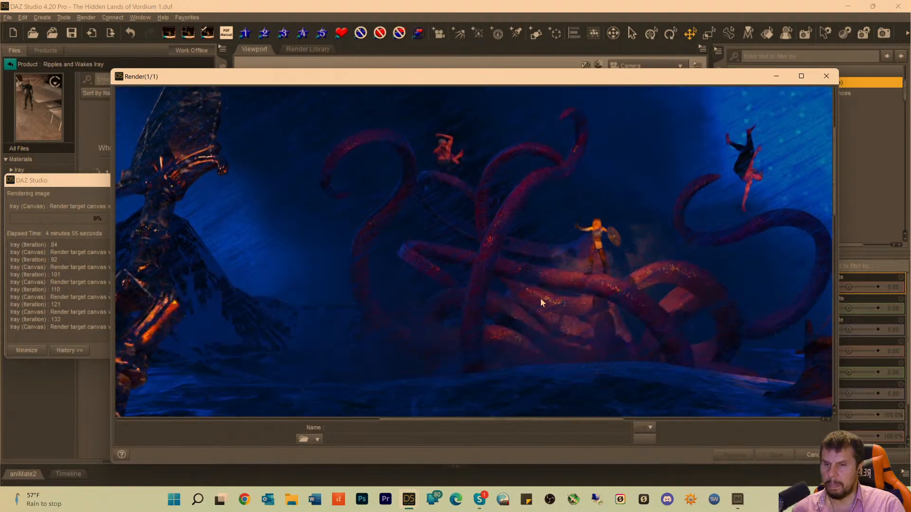
scroll(538, 299, down, 2)
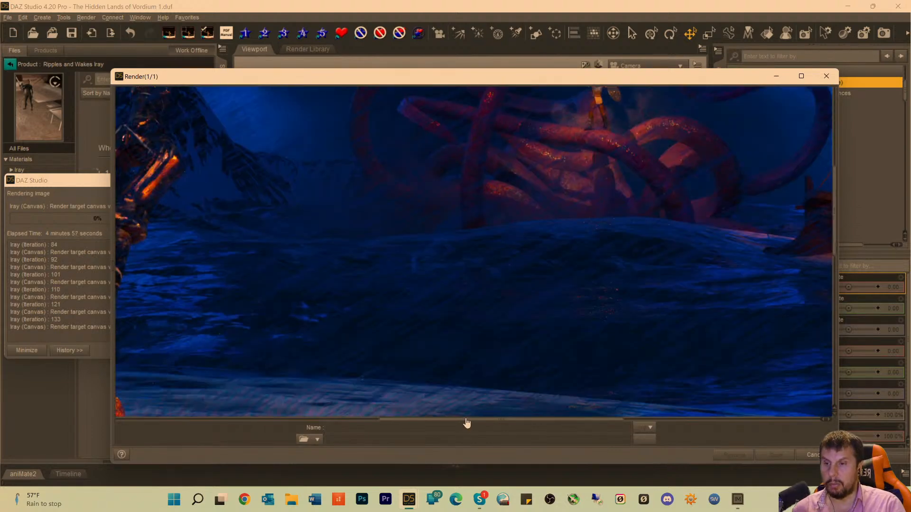
drag(474, 424, 673, 429)
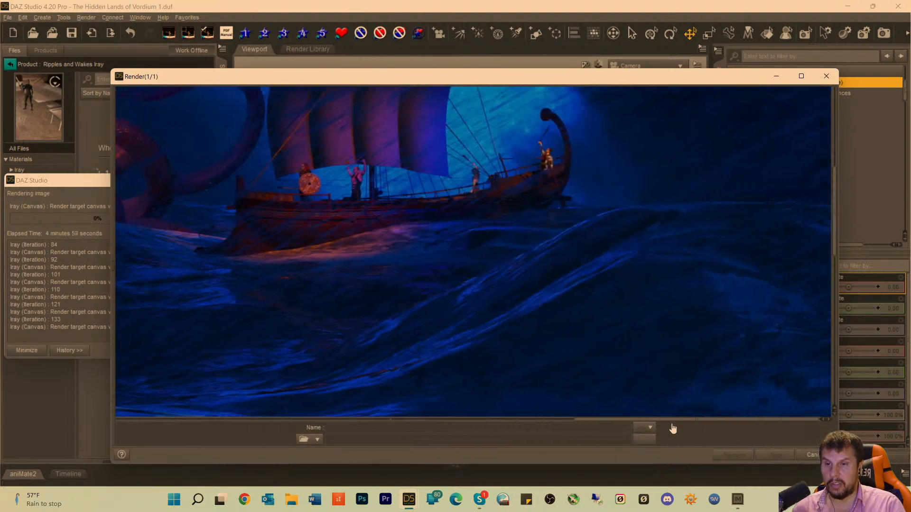
scroll(665, 336, up, 4)
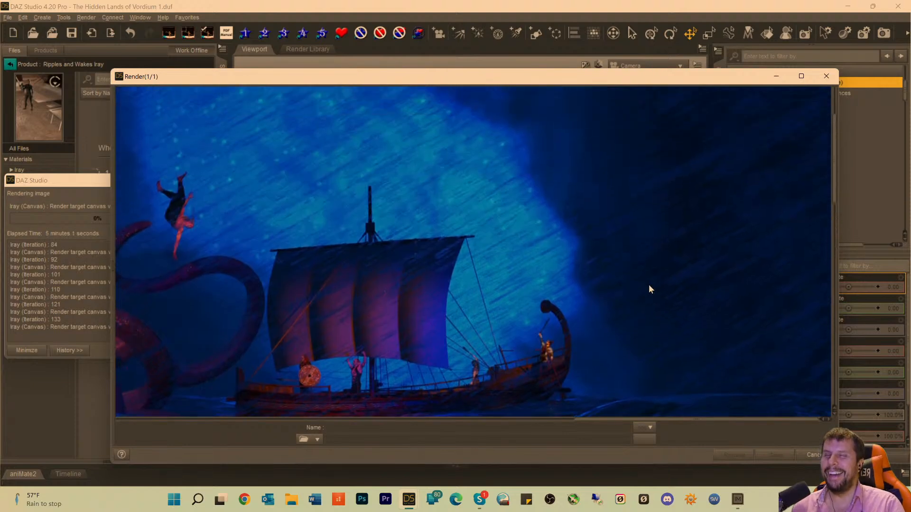
scroll(649, 287, down, 4)
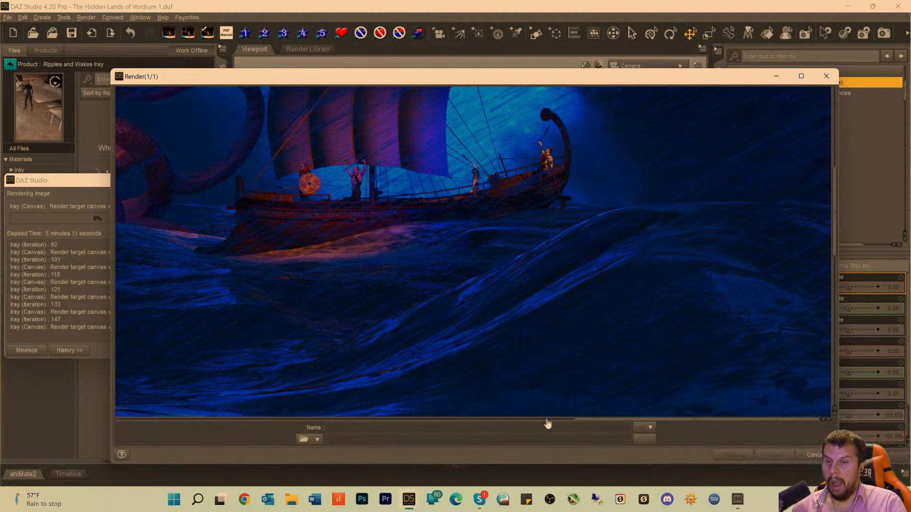
drag(585, 422, 315, 386)
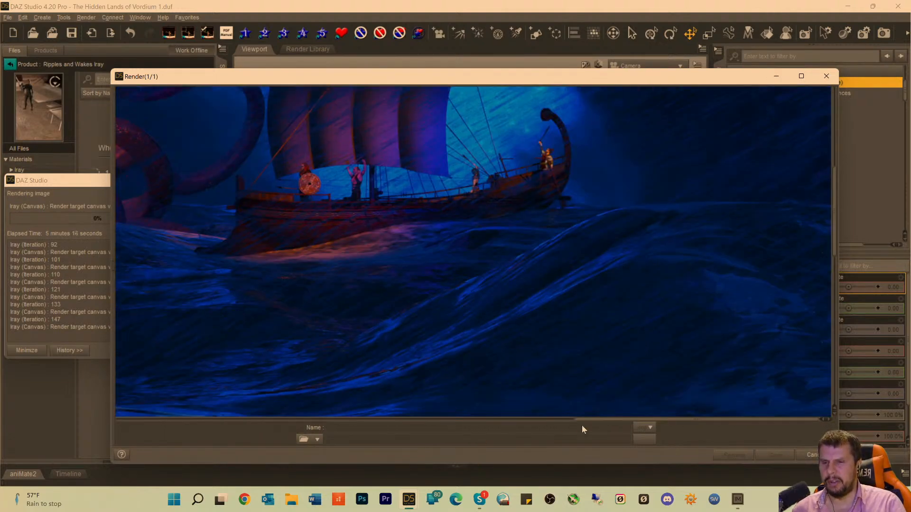
drag(588, 424, 291, 323)
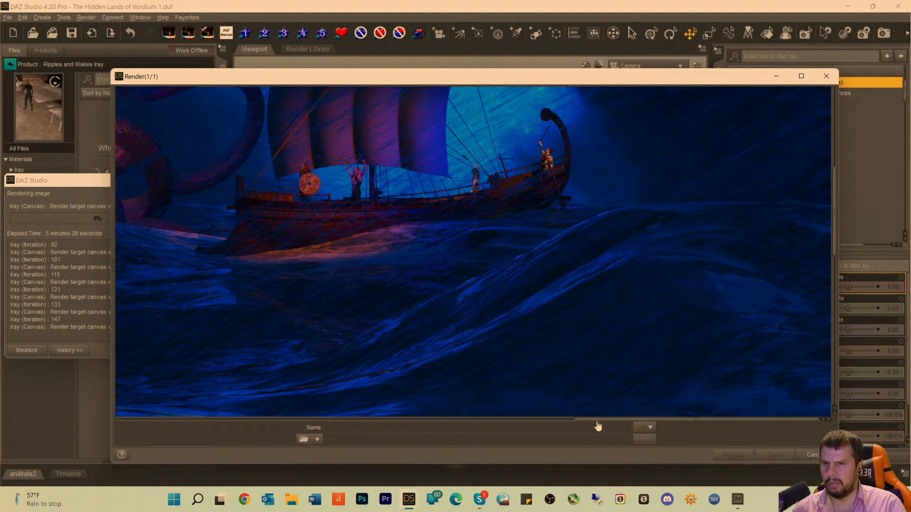
Examine the ornate weapon and lightning, the tentacle tips on the foreground water, and the creature's scaled arm and head.
drag(598, 426, 254, 423)
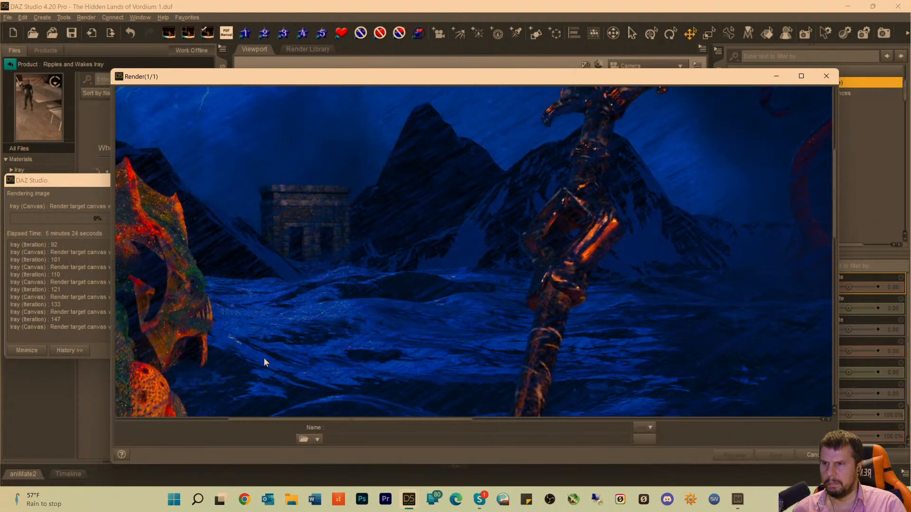
scroll(264, 362, up, 5)
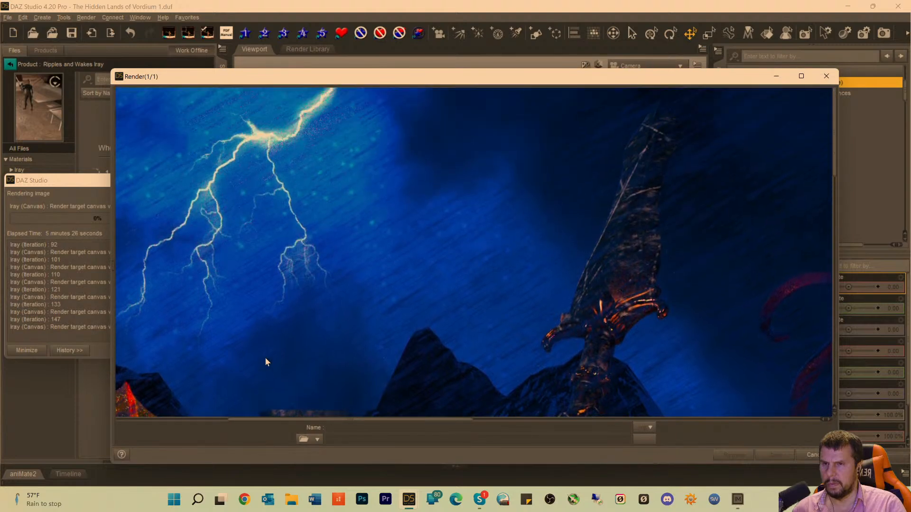
scroll(267, 356, down, 5)
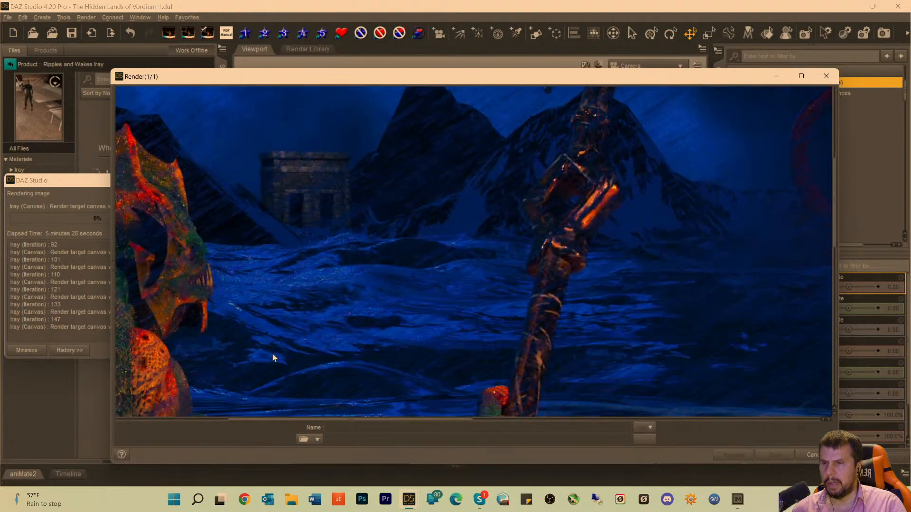
scroll(272, 353, down, 3)
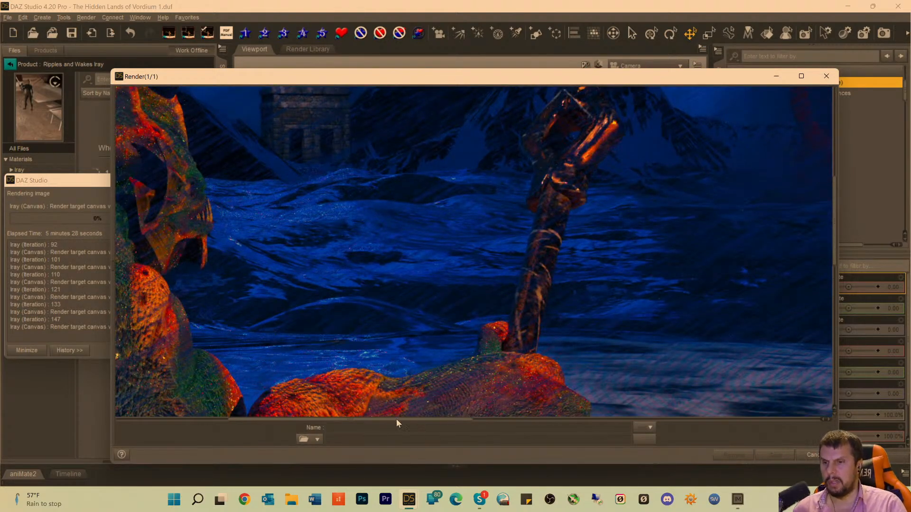
scroll(395, 420, down, 3)
drag(373, 420, 642, 431)
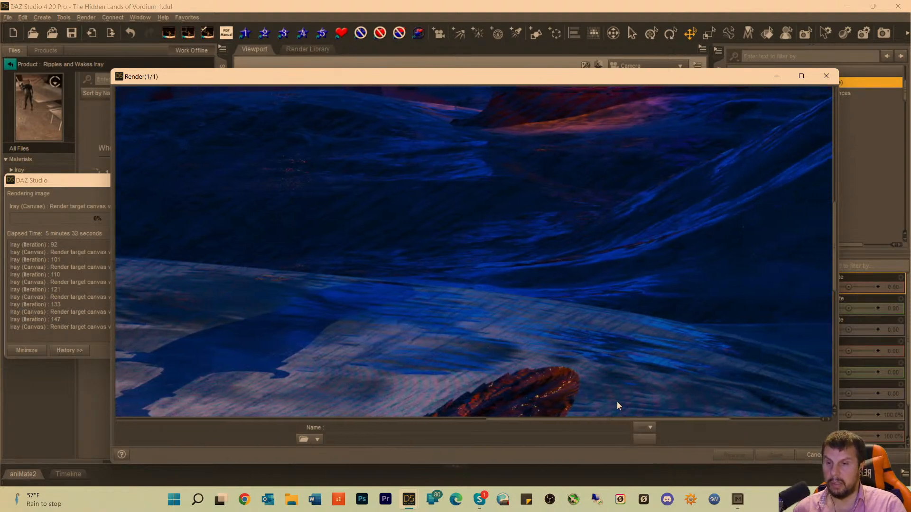
scroll(617, 402, up, 4)
scroll(616, 403, down, 6)
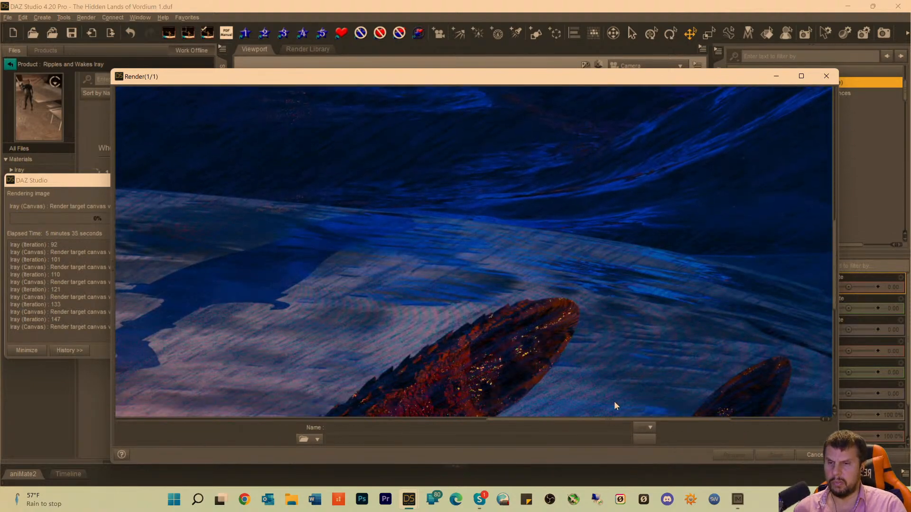
scroll(614, 404, down, 1)
drag(583, 422, 252, 416)
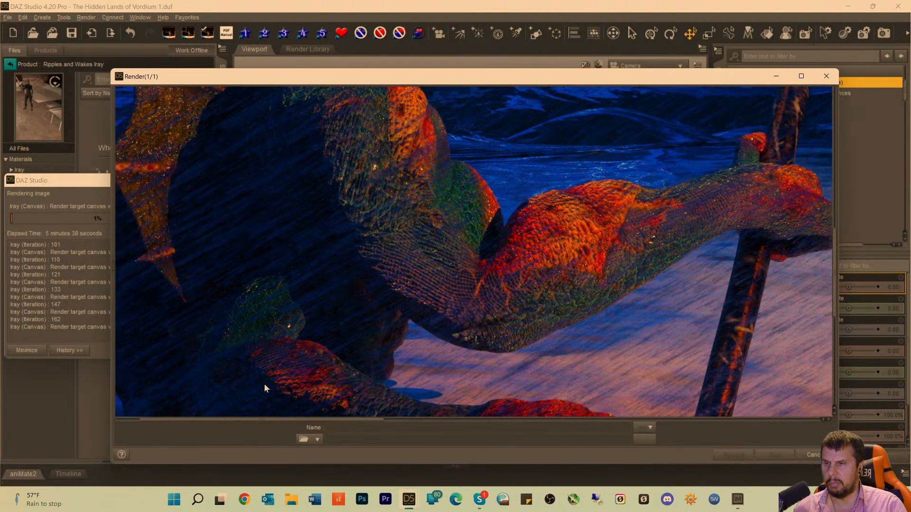
scroll(264, 386, up, 5)
scroll(294, 354, up, 1)
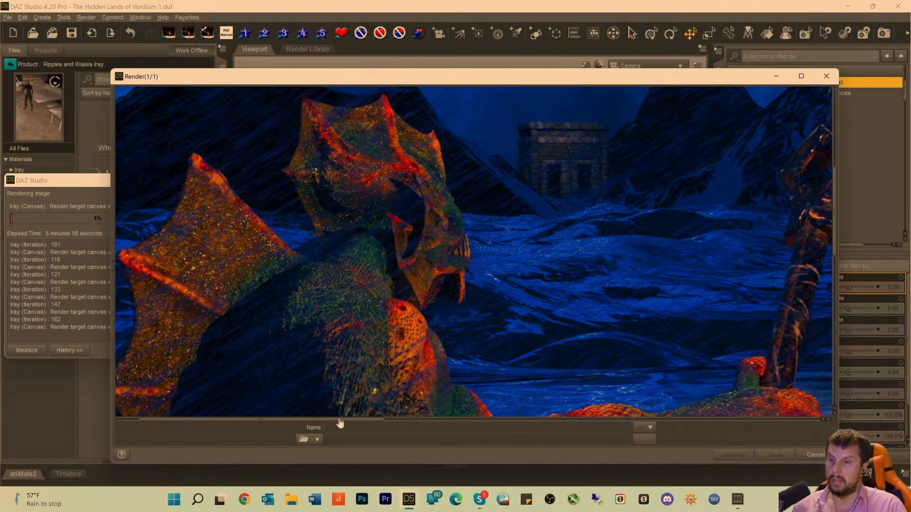
Examine the ruins and mountains behind the weapon, the kraken above the swell, and the creature's back and lower body.
drag(339, 420, 410, 422)
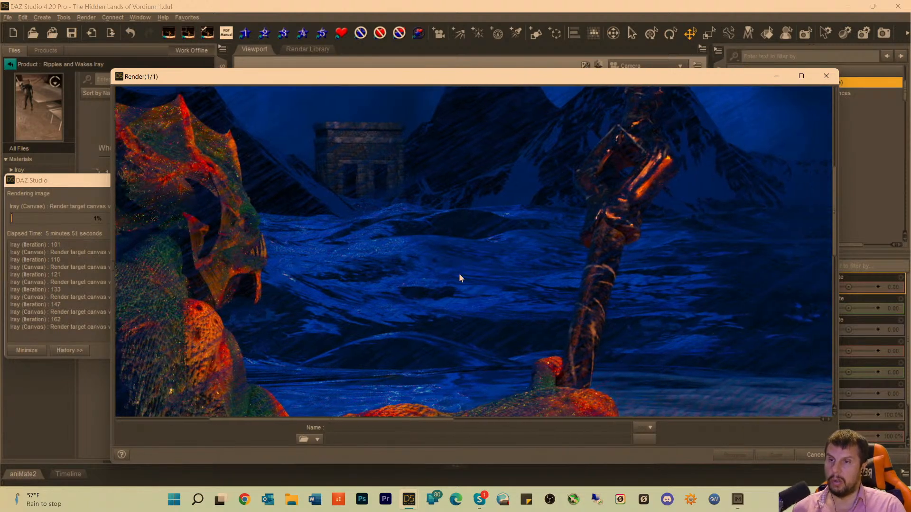
drag(423, 142, 397, 361)
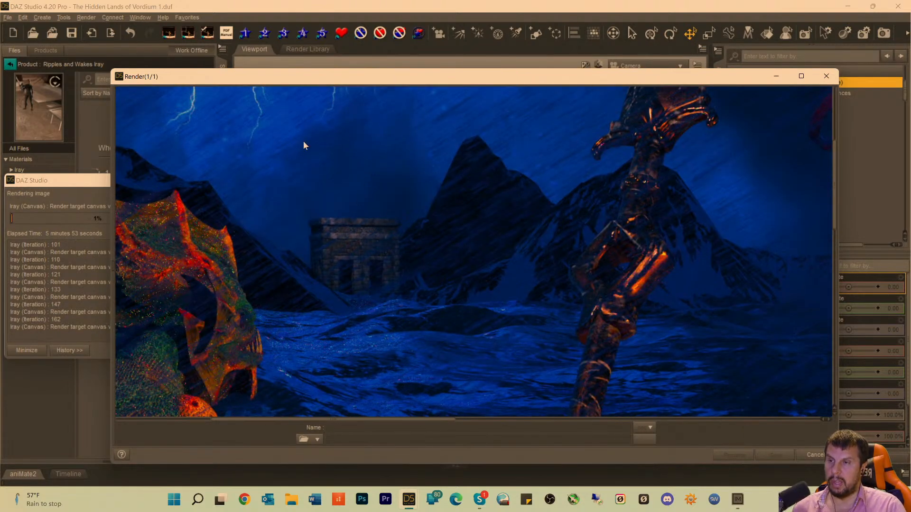
scroll(294, 142, up, 5)
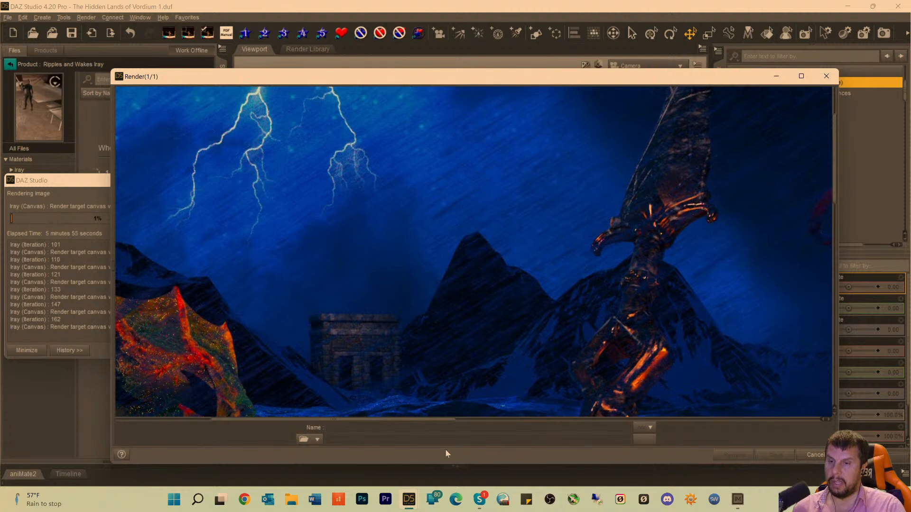
drag(417, 424, 600, 427)
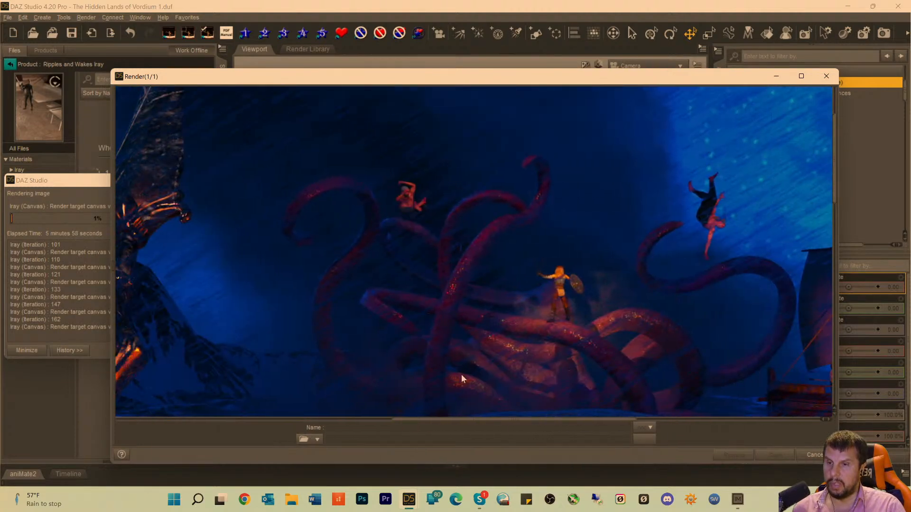
scroll(514, 335, down, 5)
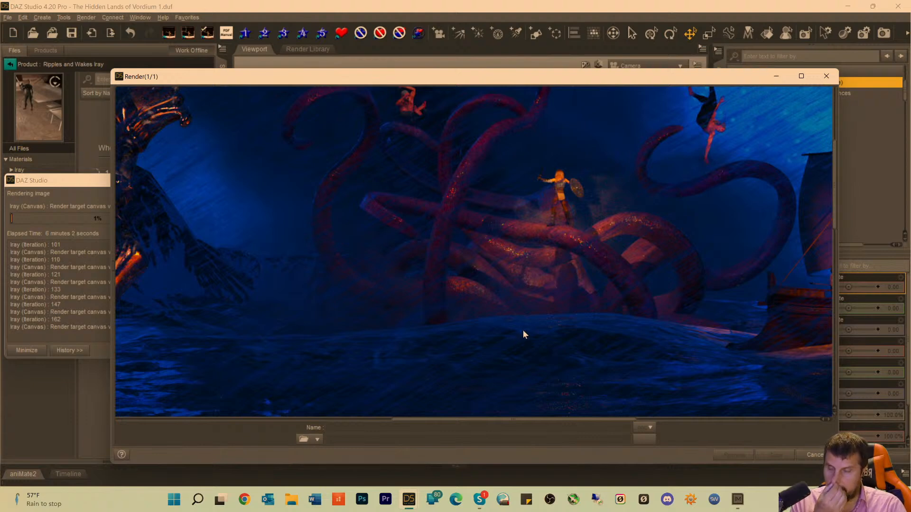
scroll(523, 329, down, 10)
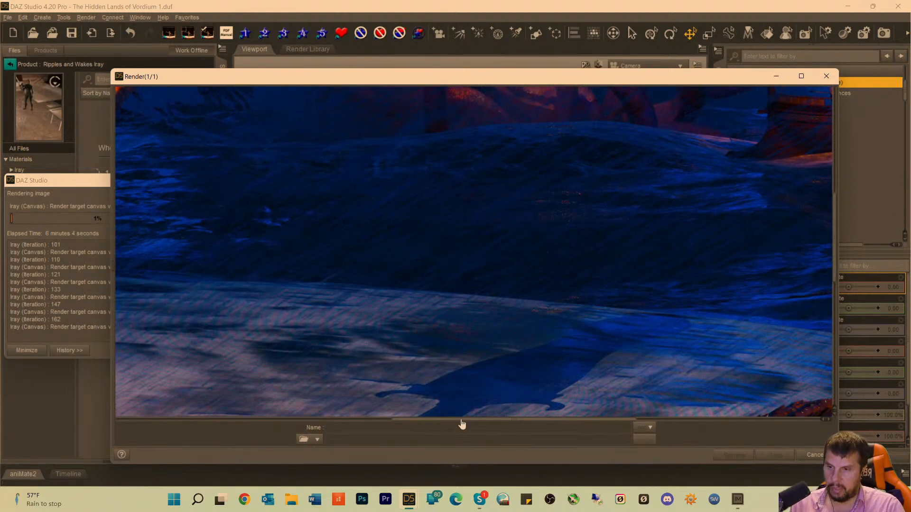
drag(463, 424, 140, 421)
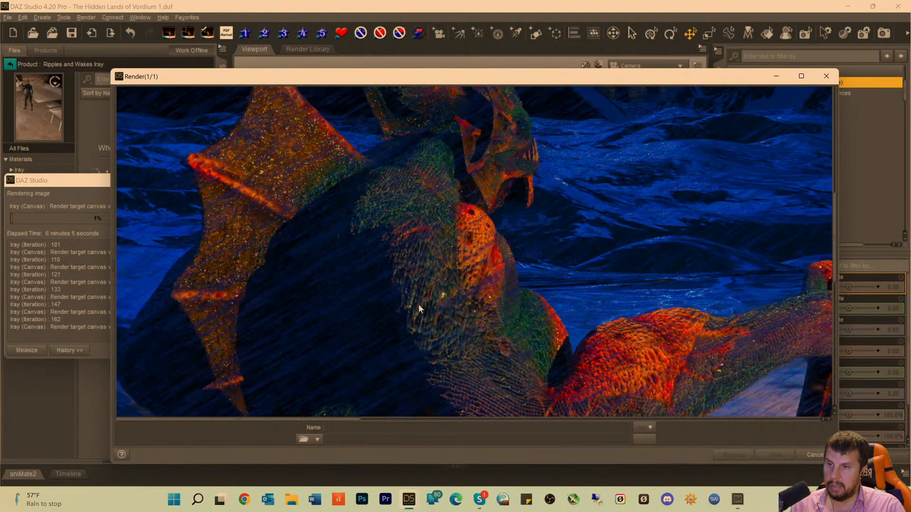
scroll(418, 306, down, 6)
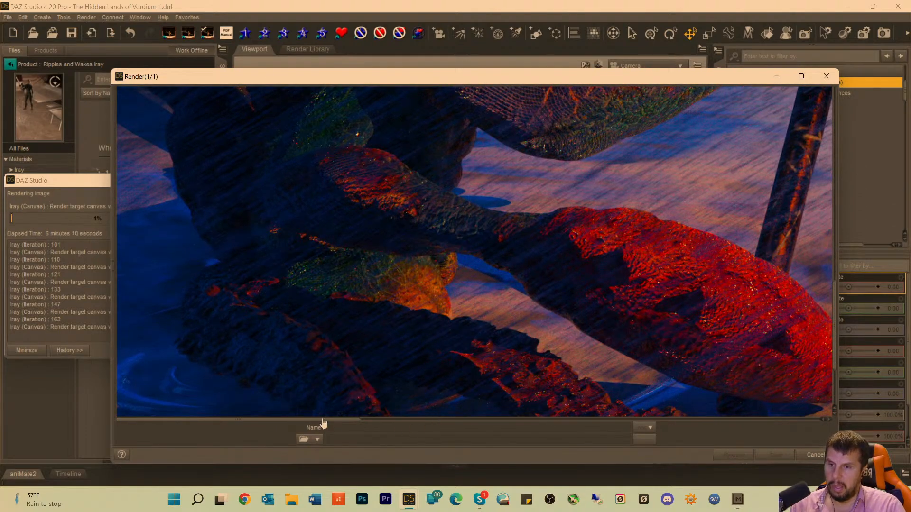
Examine the dark swell below the kraken, the falling figures, and the stone tower and lightning above the creature's fins.
drag(311, 420, 565, 422)
scroll(661, 340, up, 5)
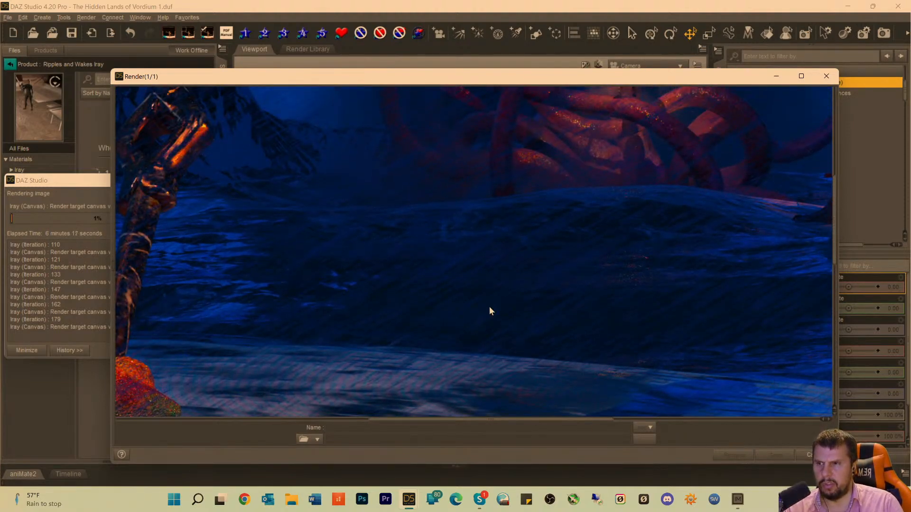
scroll(433, 287, up, 3)
scroll(436, 309, up, 1)
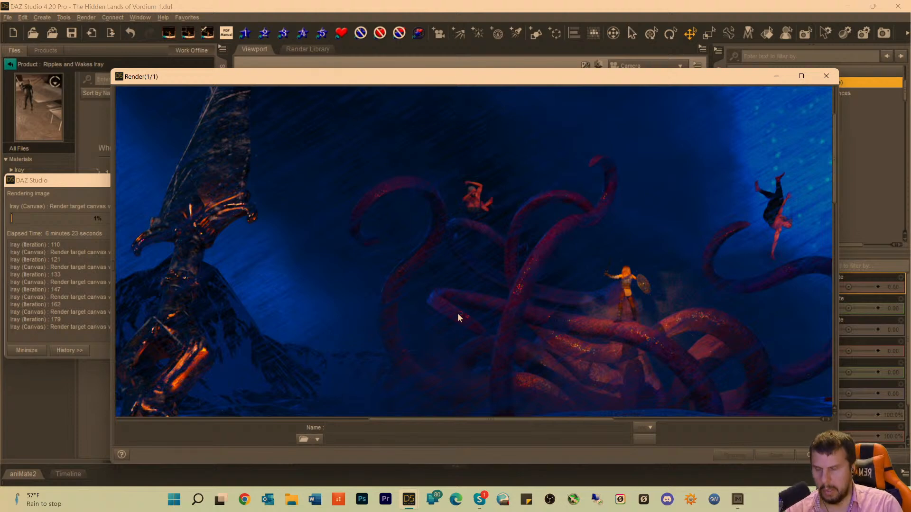
drag(424, 417, 214, 400)
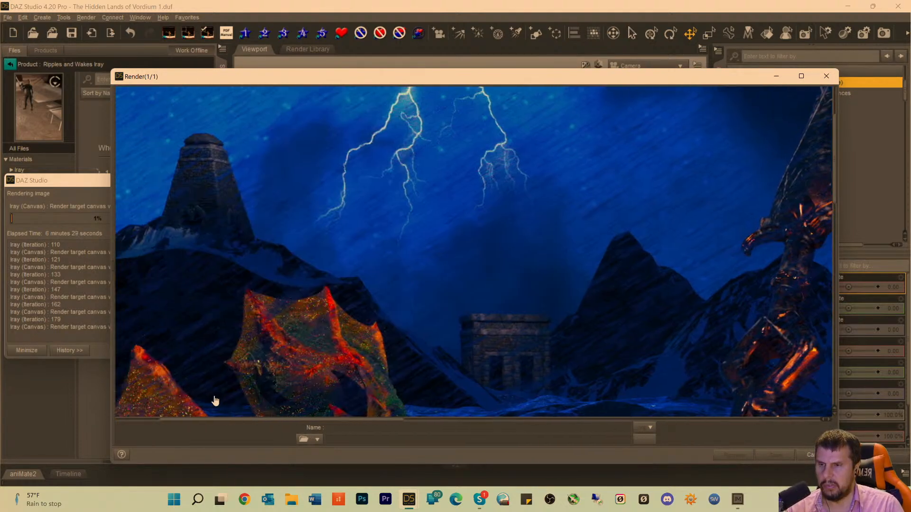
scroll(249, 294, down, 2)
scroll(249, 292, down, 1)
scroll(286, 291, up, 3)
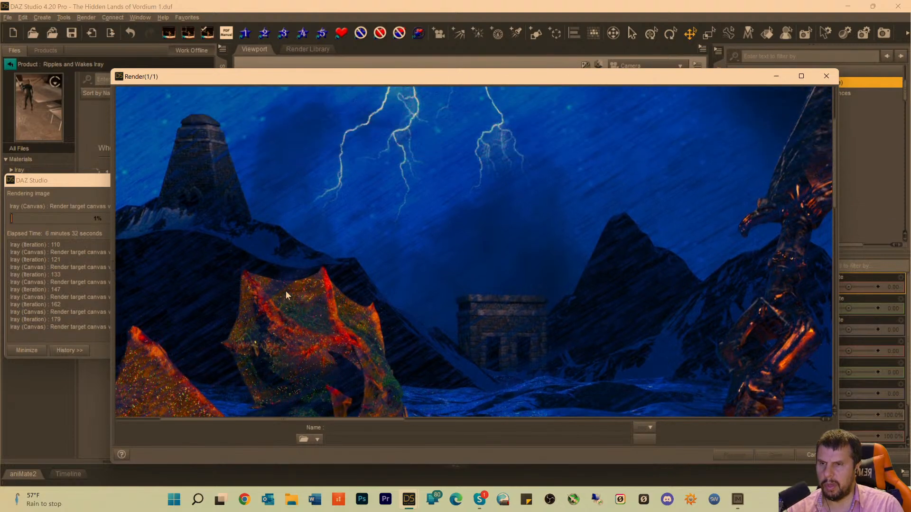
scroll(567, 181, up, 2)
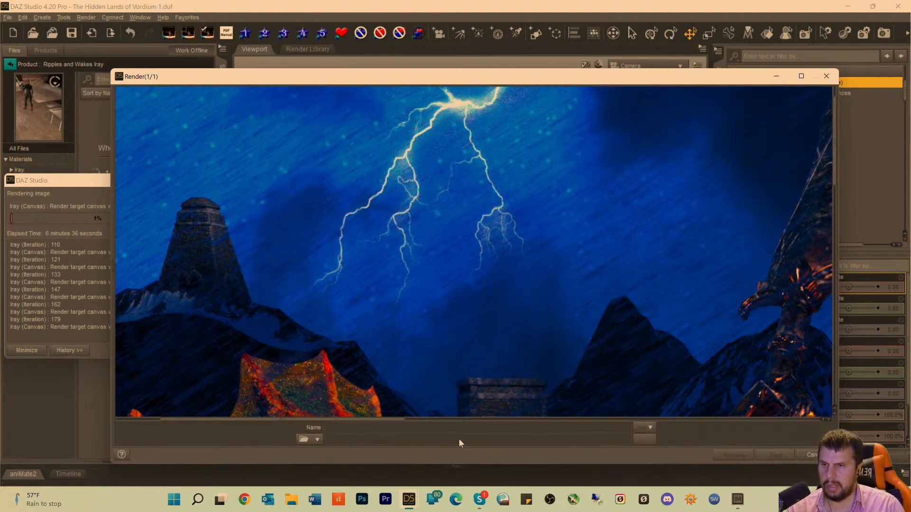
Examine the ship's sail and hull, the sky behind them, and the warrior standing among the kraken's tentacles.
drag(364, 421, 736, 441)
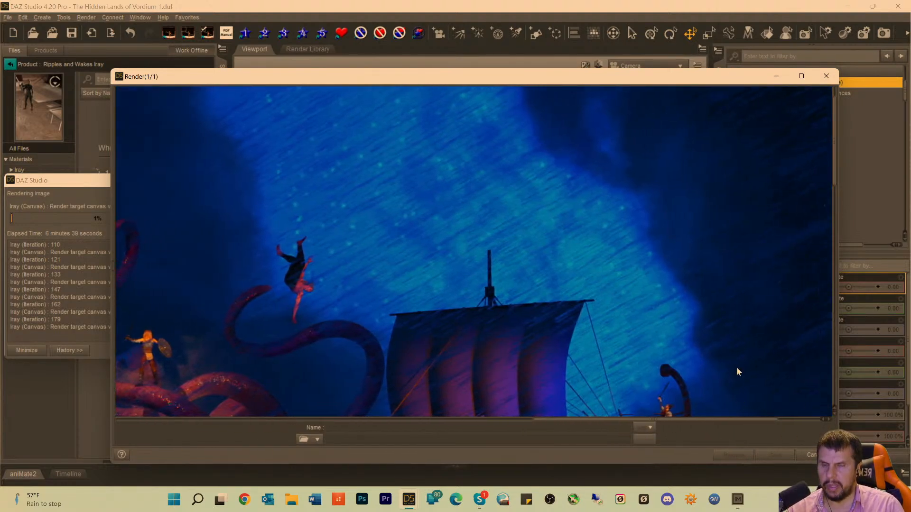
scroll(735, 370, down, 5)
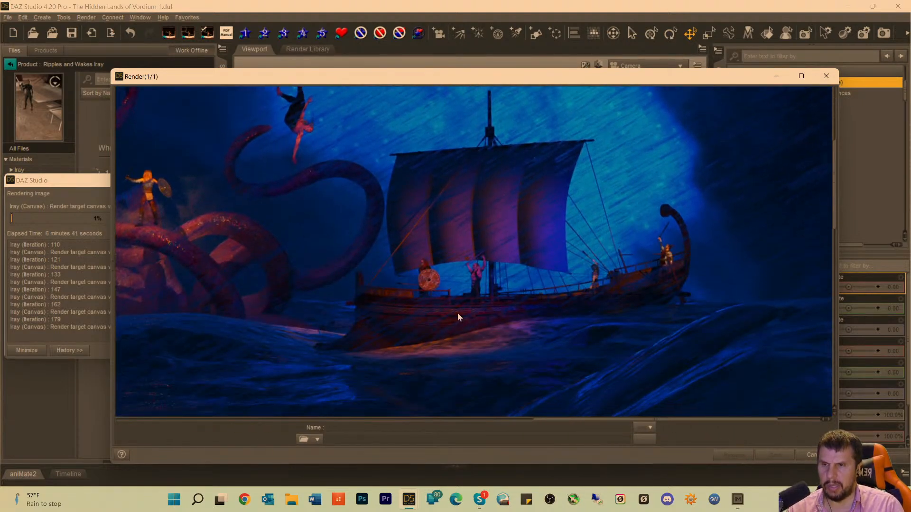
scroll(479, 320, up, 3)
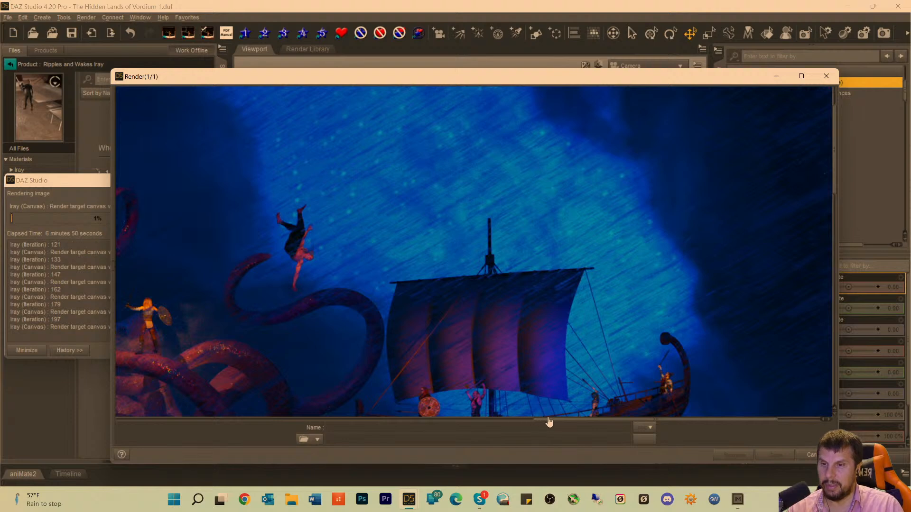
drag(549, 422, 425, 419)
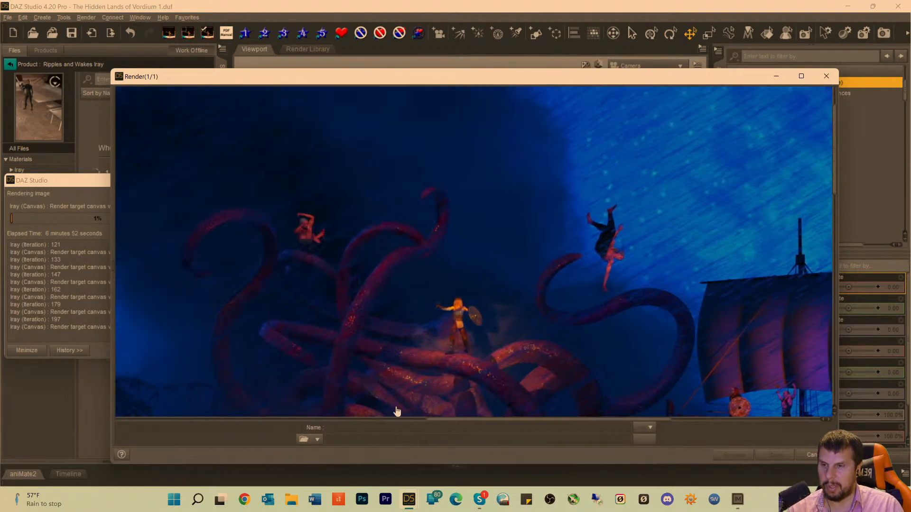
Examine the swell and foreground water below the kraken, the ship and its crew on the waves, and the tentacles around the warrior.
scroll(432, 332, down, 8)
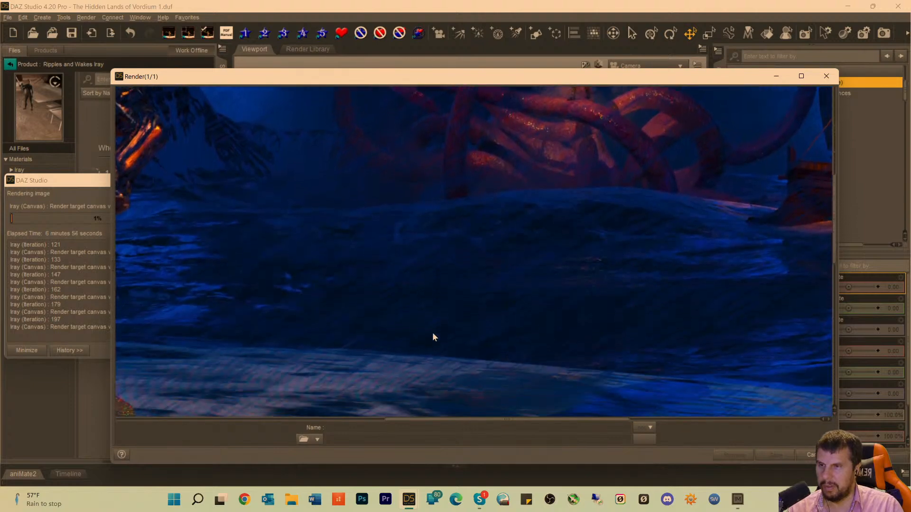
scroll(432, 340, down, 4)
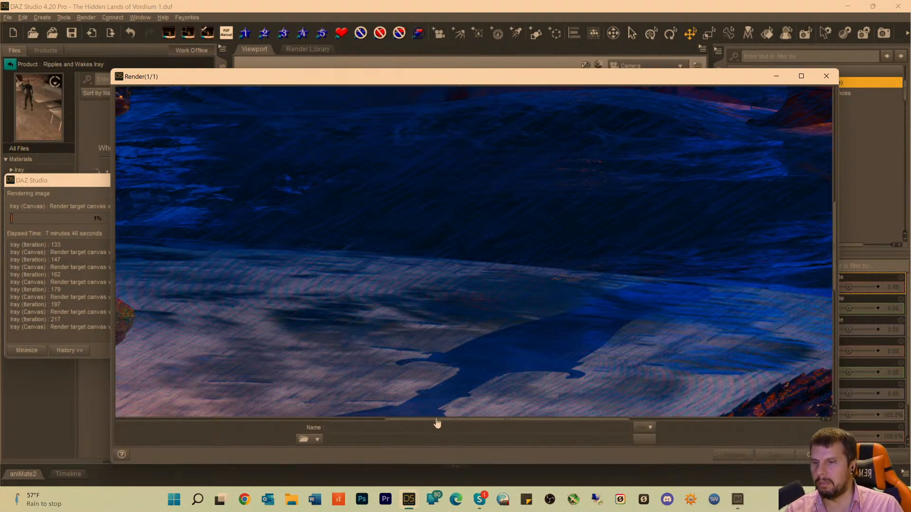
drag(442, 420, 643, 421)
scroll(690, 328, up, 10)
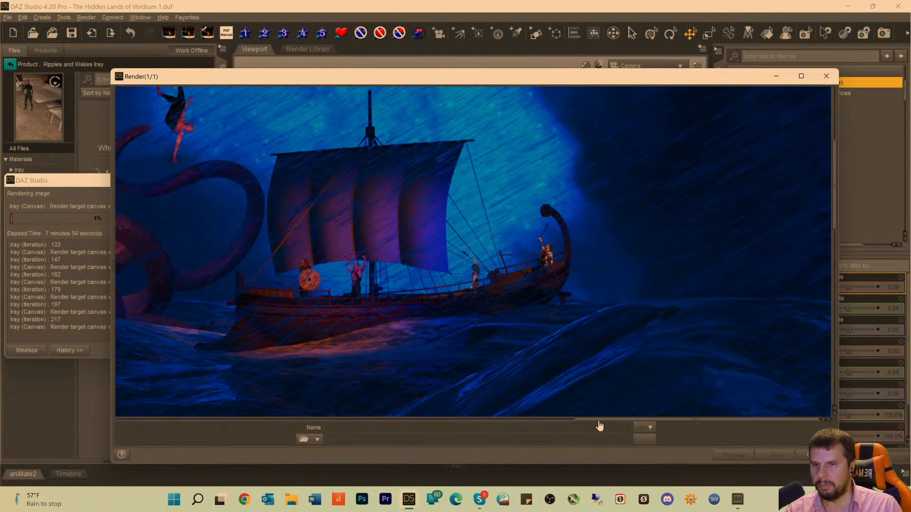
drag(599, 428, 457, 423)
scroll(389, 279, up, 5)
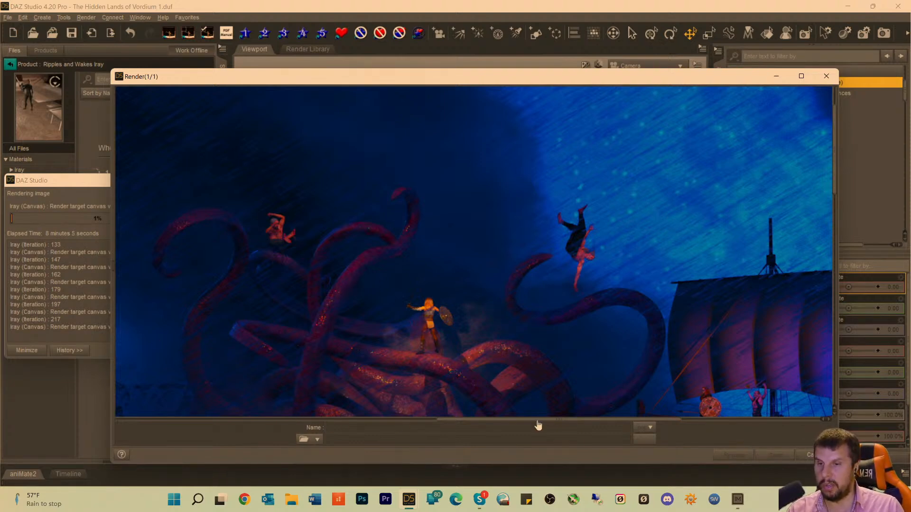
drag(538, 425, 615, 423)
scroll(613, 332, down, 1)
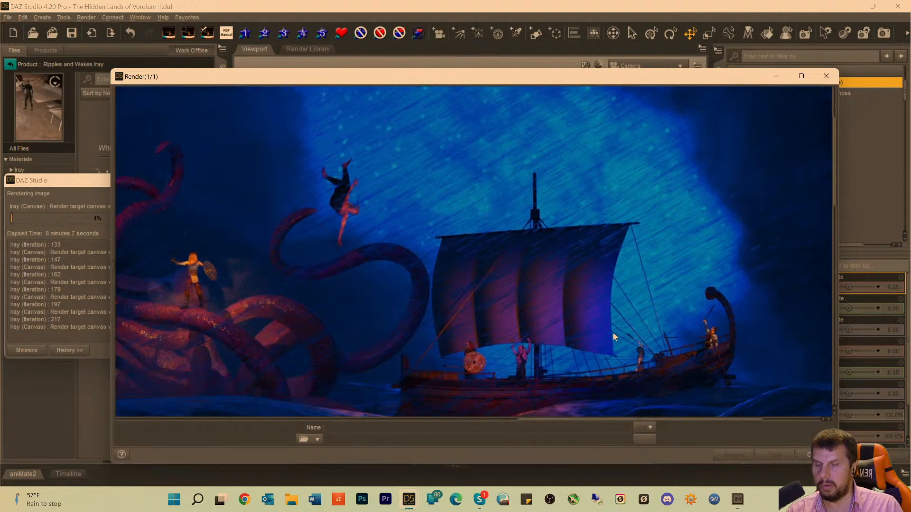
scroll(613, 336, down, 1)
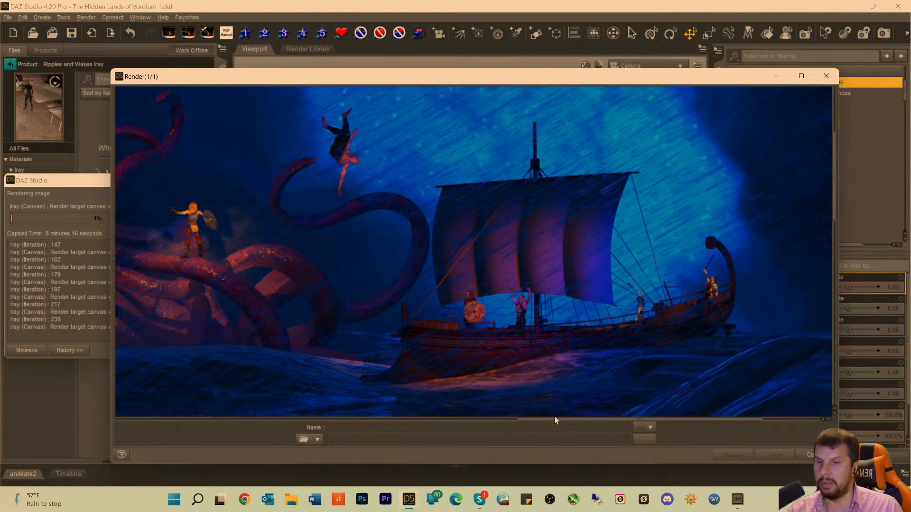
Examine the lightning above the stone tower, the creature's fins, and the ruins between the mountains.
drag(548, 425, 232, 329)
scroll(232, 330, up, 2)
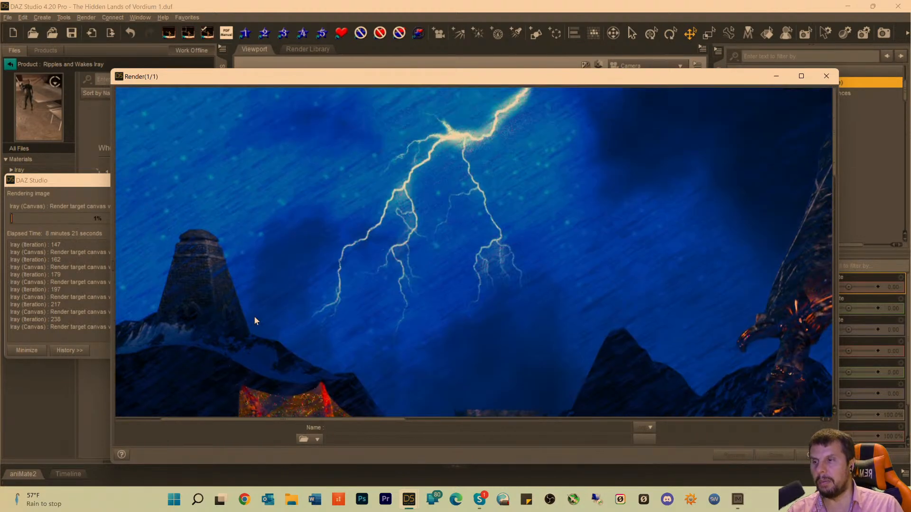
scroll(255, 316, down, 2)
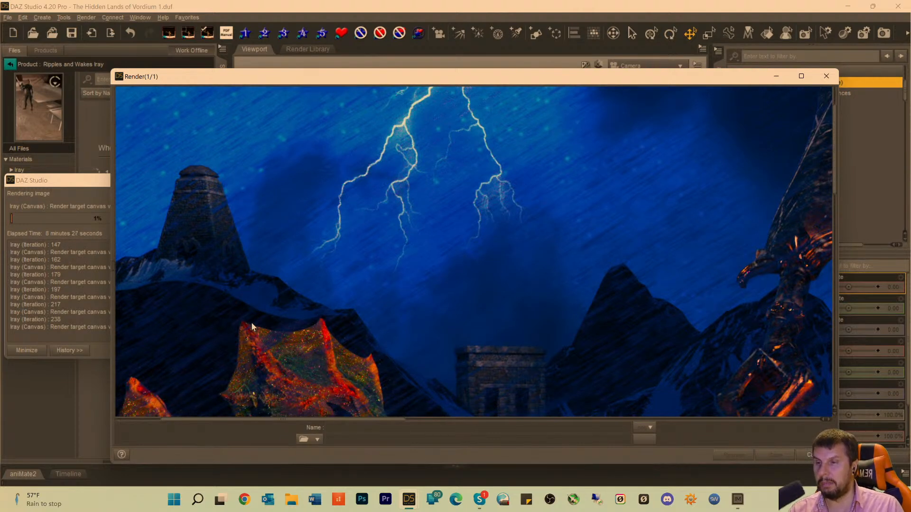
scroll(251, 323, up, 2)
scroll(248, 346, down, 4)
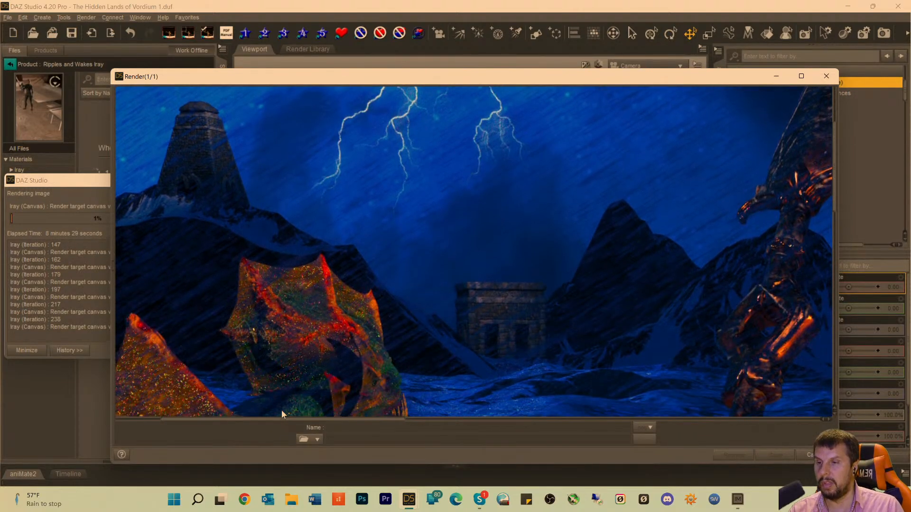
scroll(332, 390, down, 2)
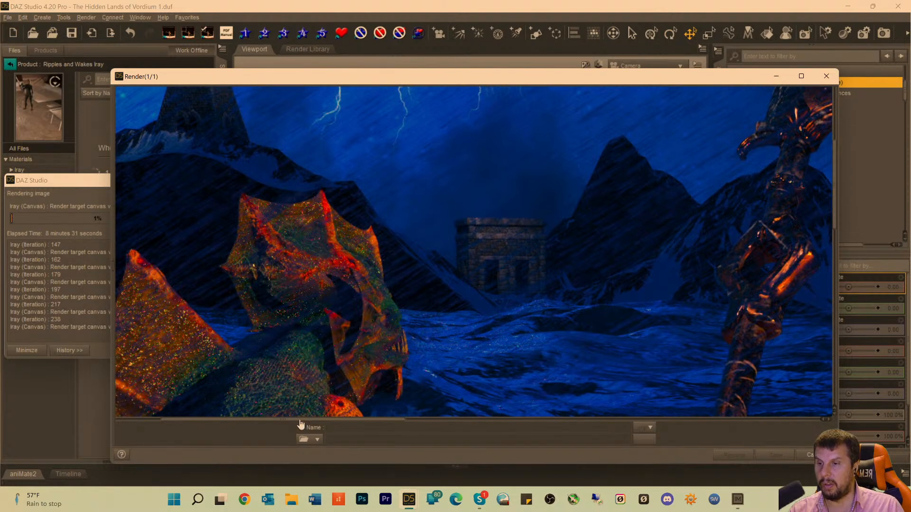
Examine the water between the kraken and the foreground, the scaled tentacle tips, and the creature's red foreground limb.
drag(310, 423, 596, 428)
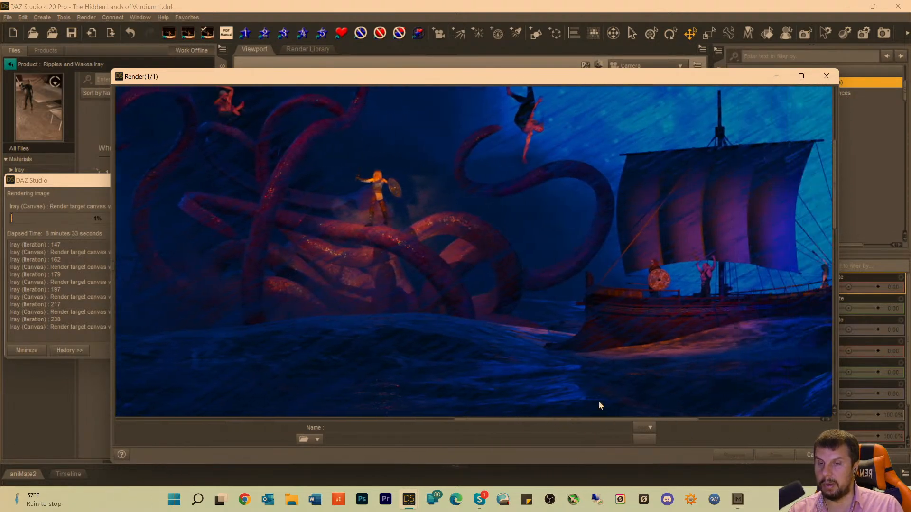
scroll(598, 357, down, 10)
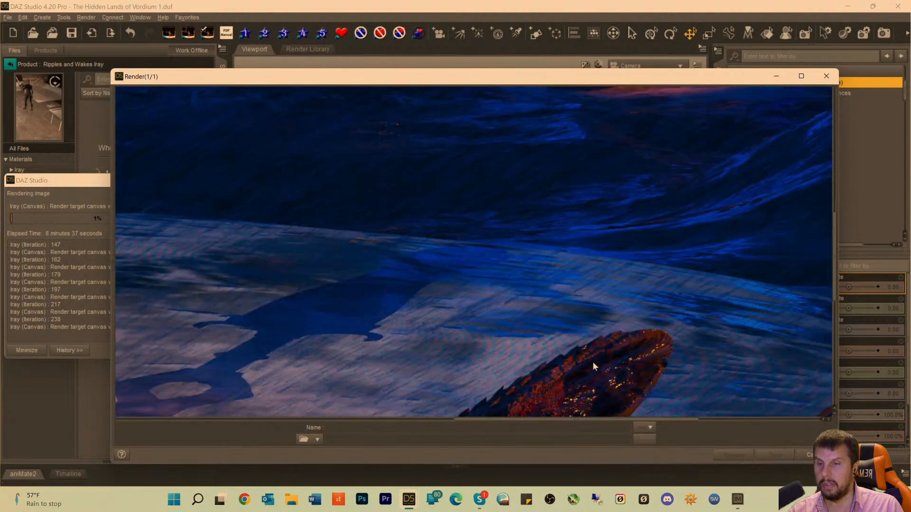
scroll(550, 339, up, 5)
scroll(549, 340, down, 6)
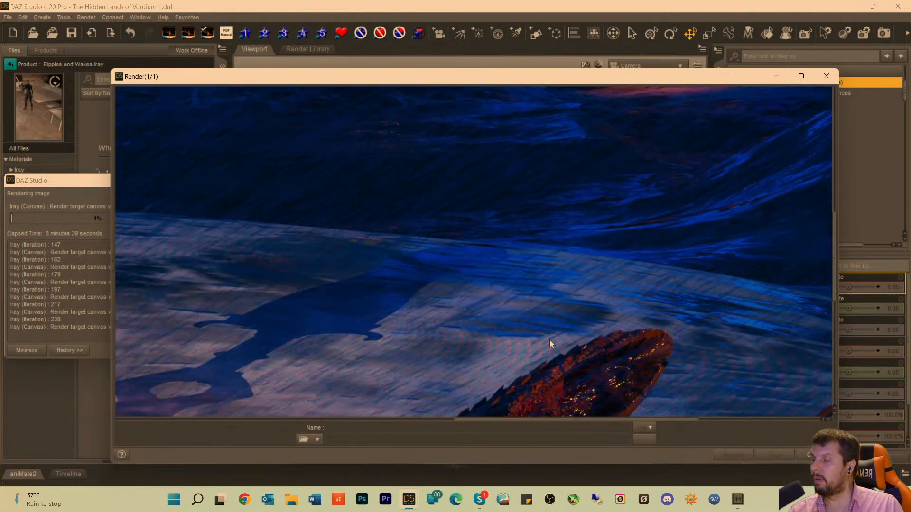
scroll(551, 339, down, 6)
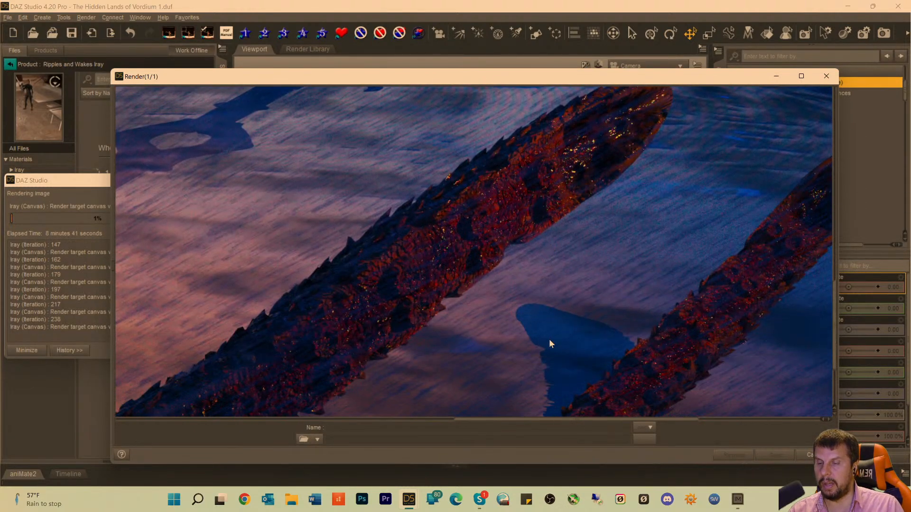
scroll(545, 340, up, 1)
drag(507, 423, 248, 414)
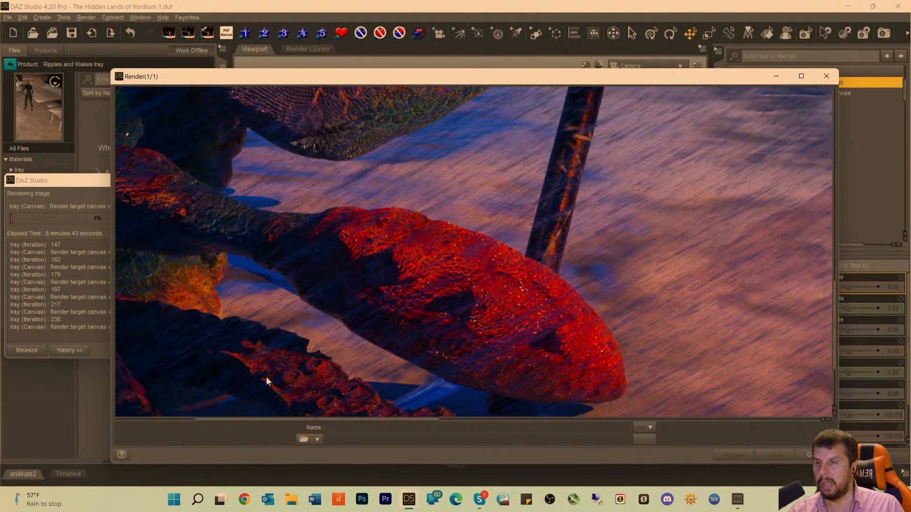
Examine the creature's arm gripping the weapon, the weapon's blade and hilt, and the ruins and mountains behind it.
scroll(269, 373, up, 5)
scroll(337, 316, up, 6)
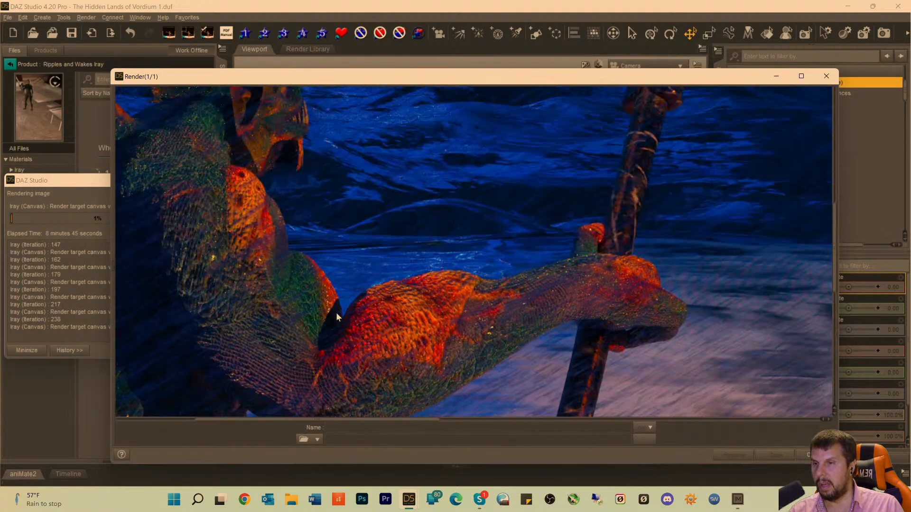
scroll(336, 312, up, 10)
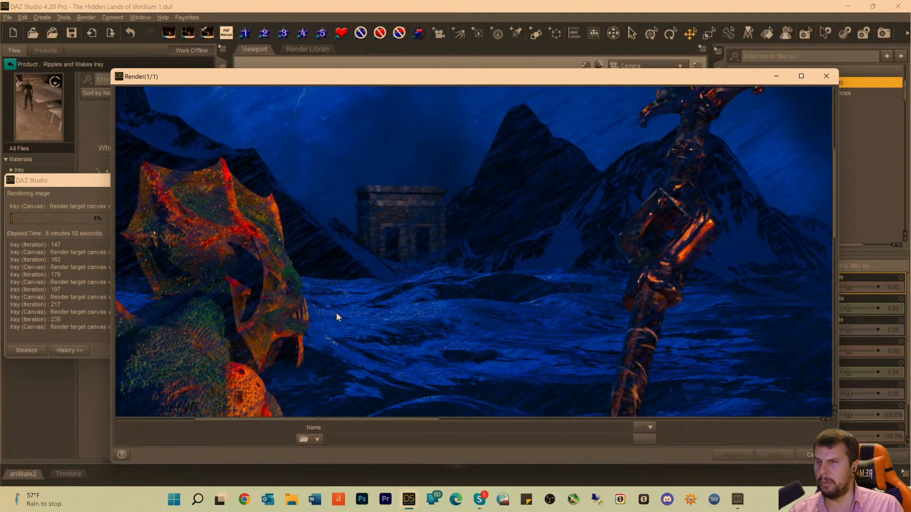
scroll(337, 317, up, 5)
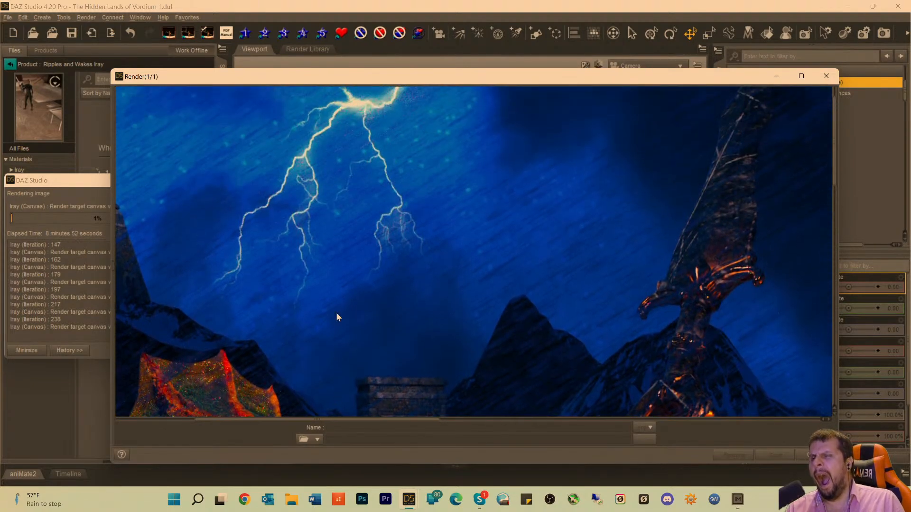
scroll(340, 312, down, 6)
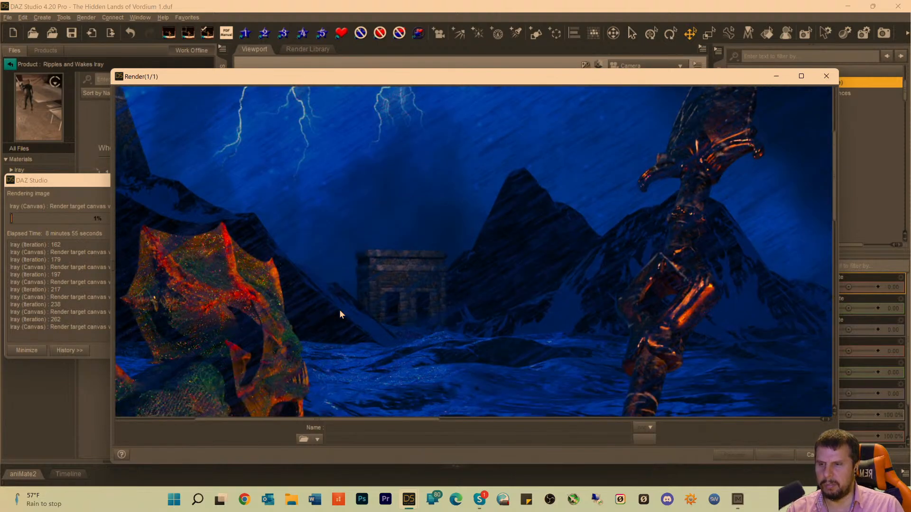
scroll(340, 314, down, 3)
scroll(341, 312, up, 3)
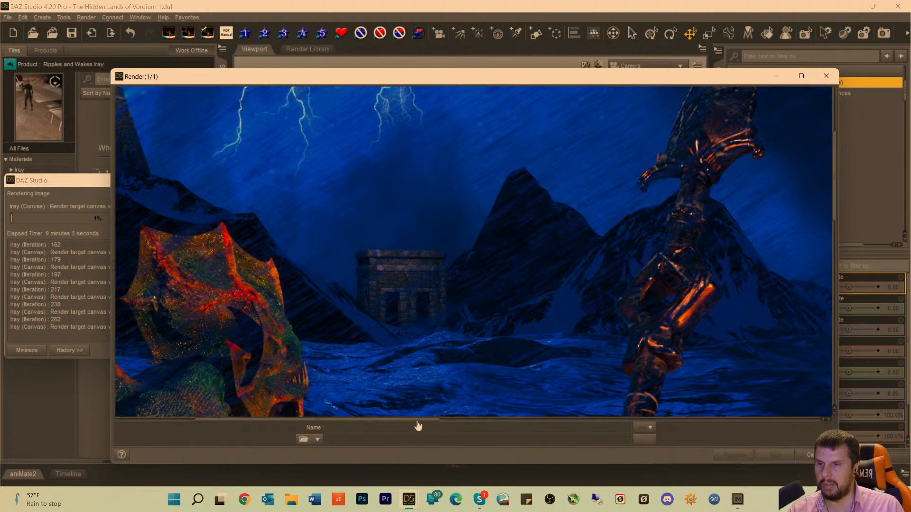
Compare the creature's fins and head with the tower, ruins, weapon and lightning across the background of the render.
drag(416, 420, 309, 430)
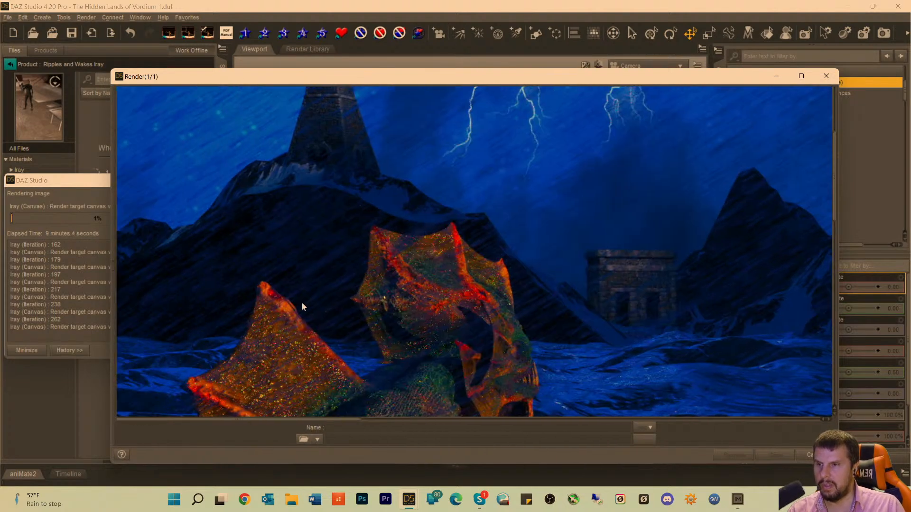
scroll(311, 178, up, 4)
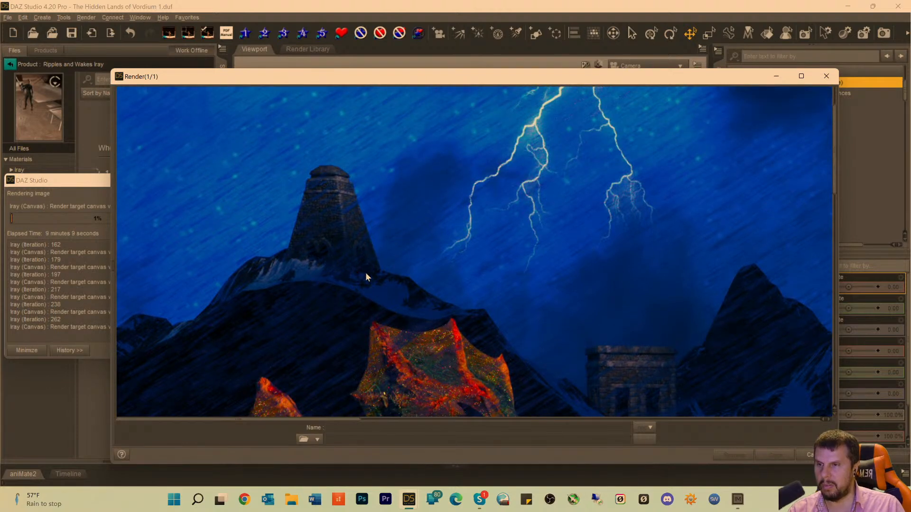
scroll(328, 285, down, 5)
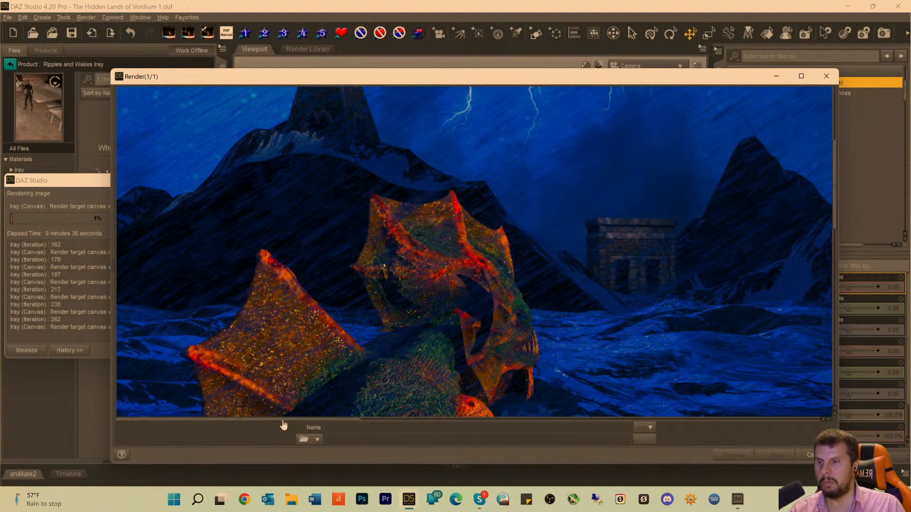
drag(287, 424, 344, 424)
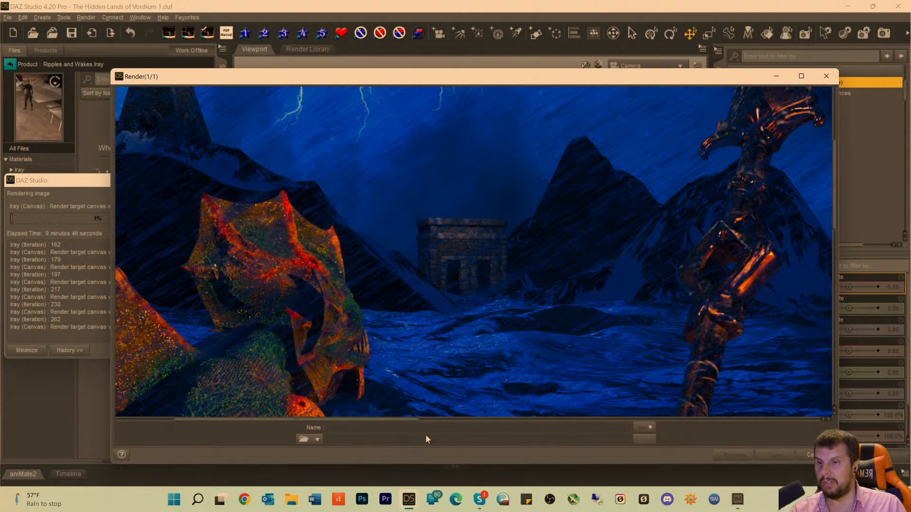
drag(397, 422, 284, 424)
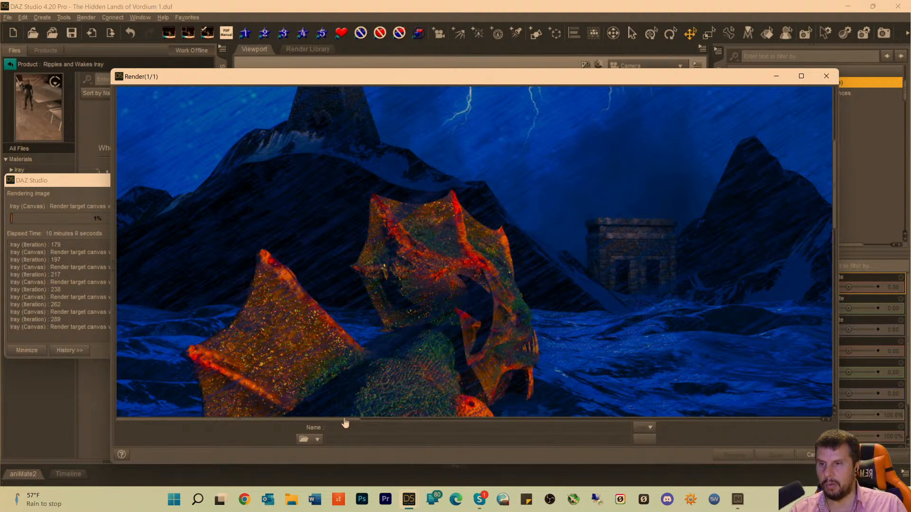
drag(346, 425, 437, 425)
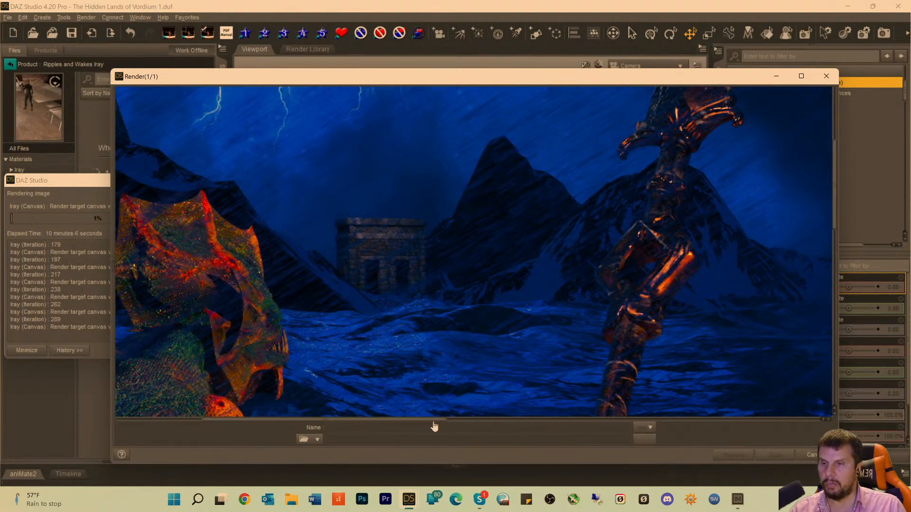
drag(437, 426, 309, 423)
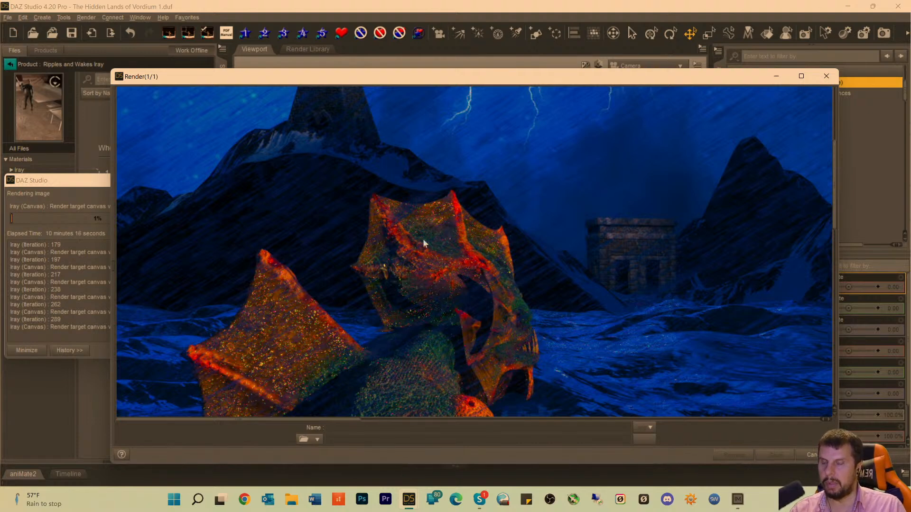
scroll(362, 200, up, 5)
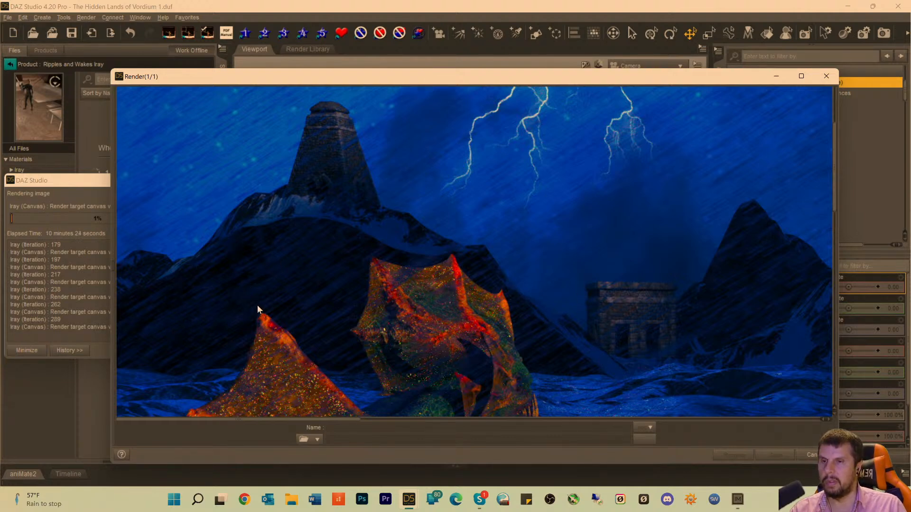
scroll(266, 294, up, 10)
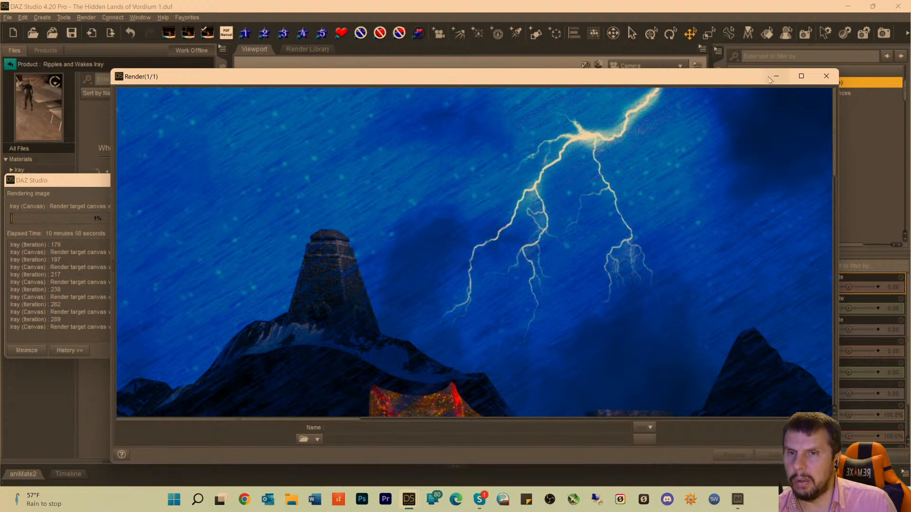
Reposition the render window and bring the render progress dialog to the front over the scene.
drag(600, 83, 637, 67)
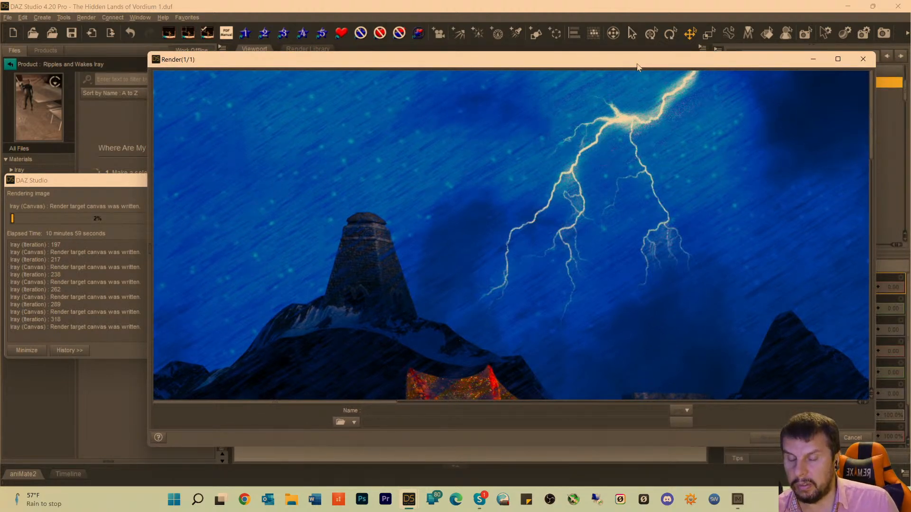
mouse_move(638, 67)
mouse_down()
mouse_move(624, 63)
mouse_move(663, 61)
mouse_move(629, 64)
mouse_up()
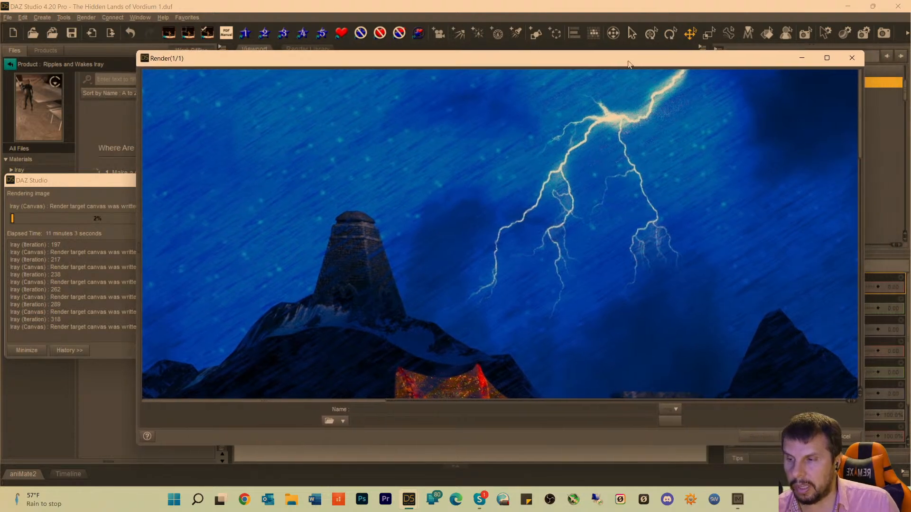
mouse_move(509, 61)
mouse_down()
mouse_move(537, 62)
mouse_move(522, 62)
mouse_up()
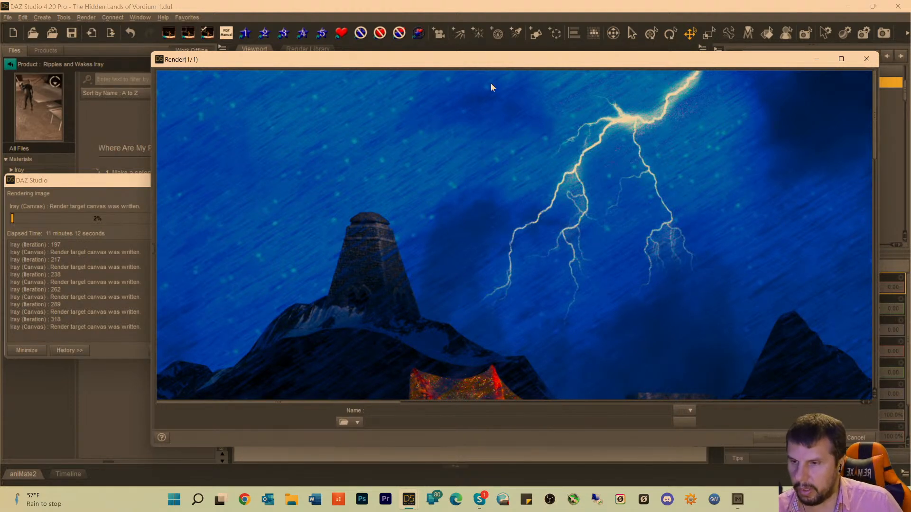
click(88, 185)
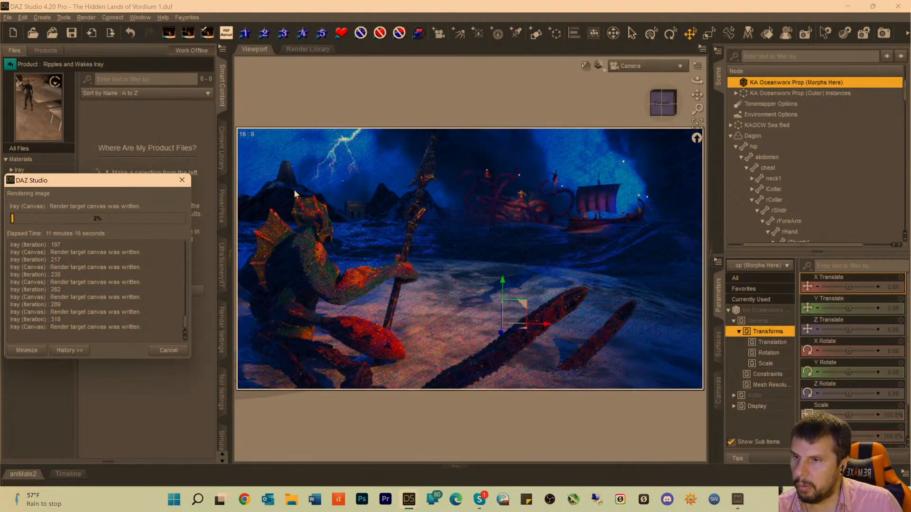